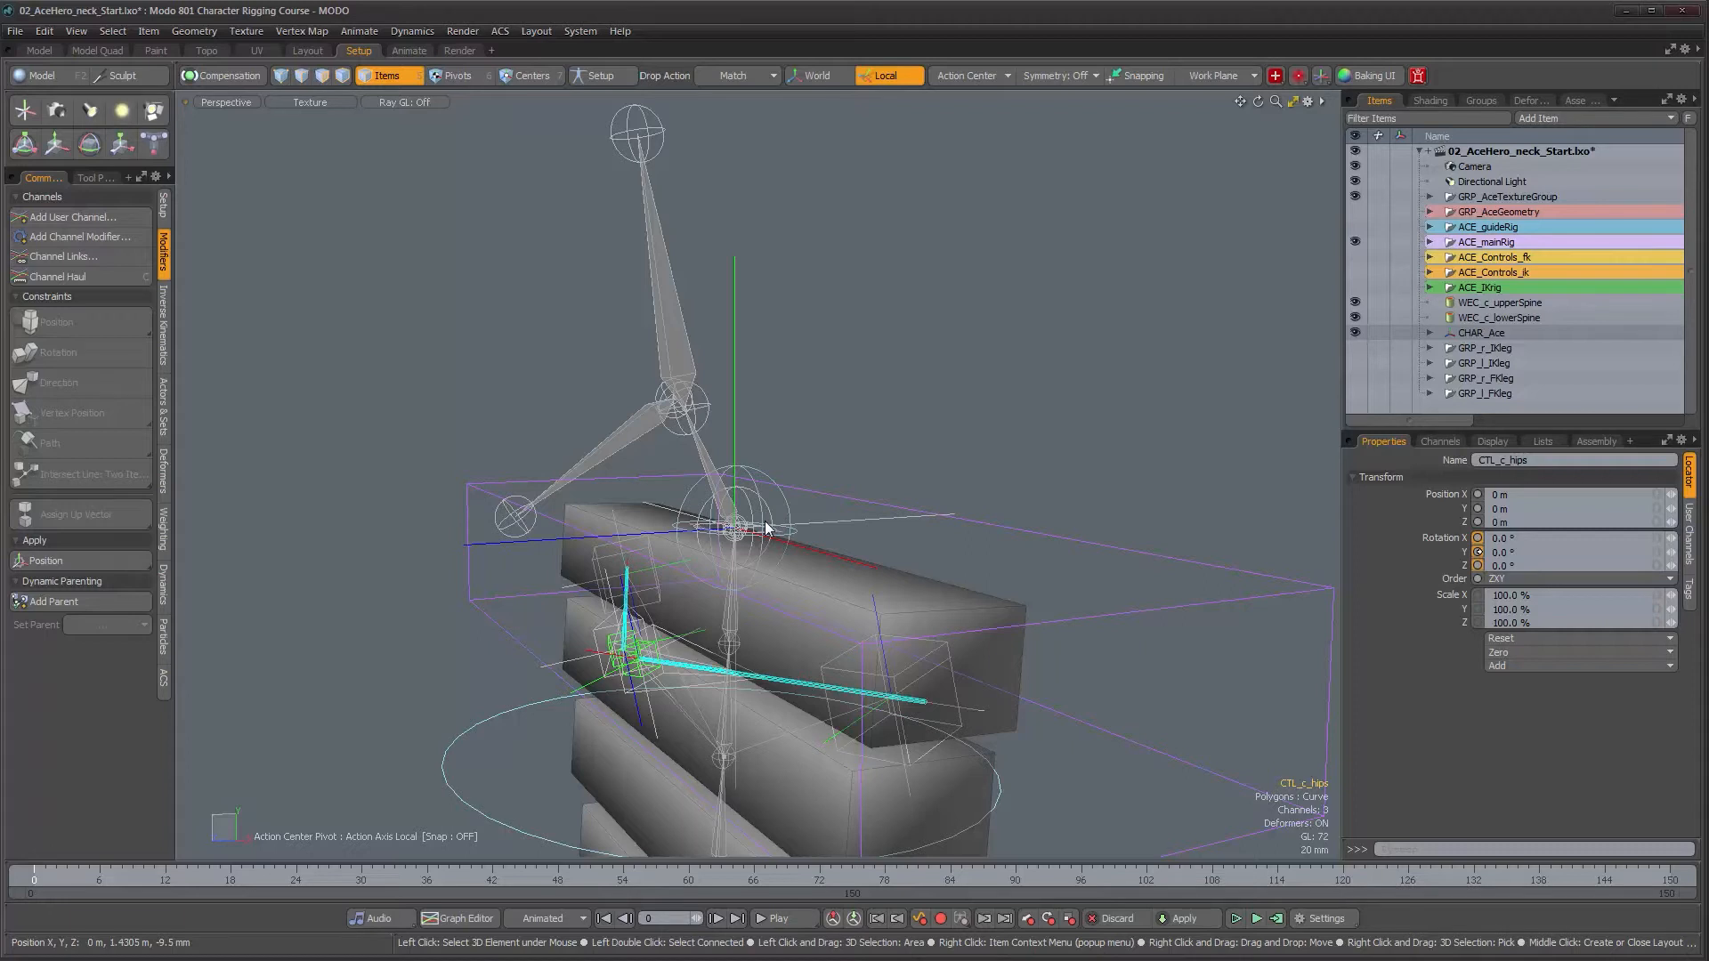
- Make the GRP_AceGeometry group visible and inspect how the neck, head and jaw joints sit inside the character mesh
alt+drag(738, 494, 712, 494)
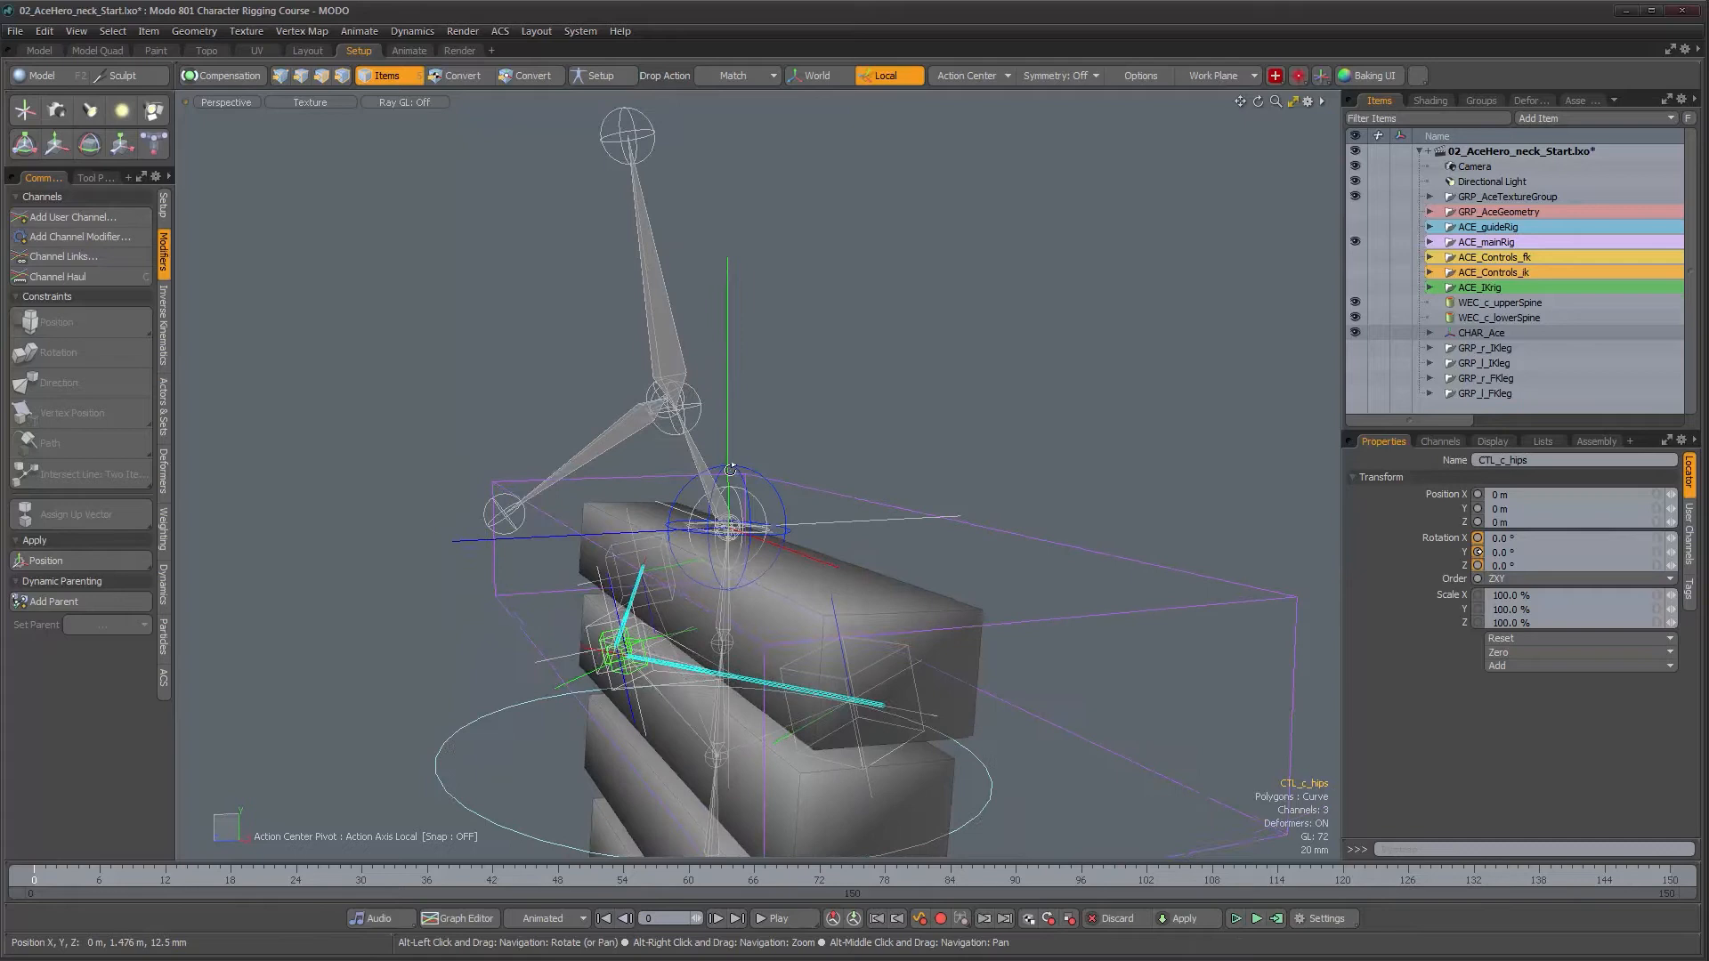
click(1355, 211)
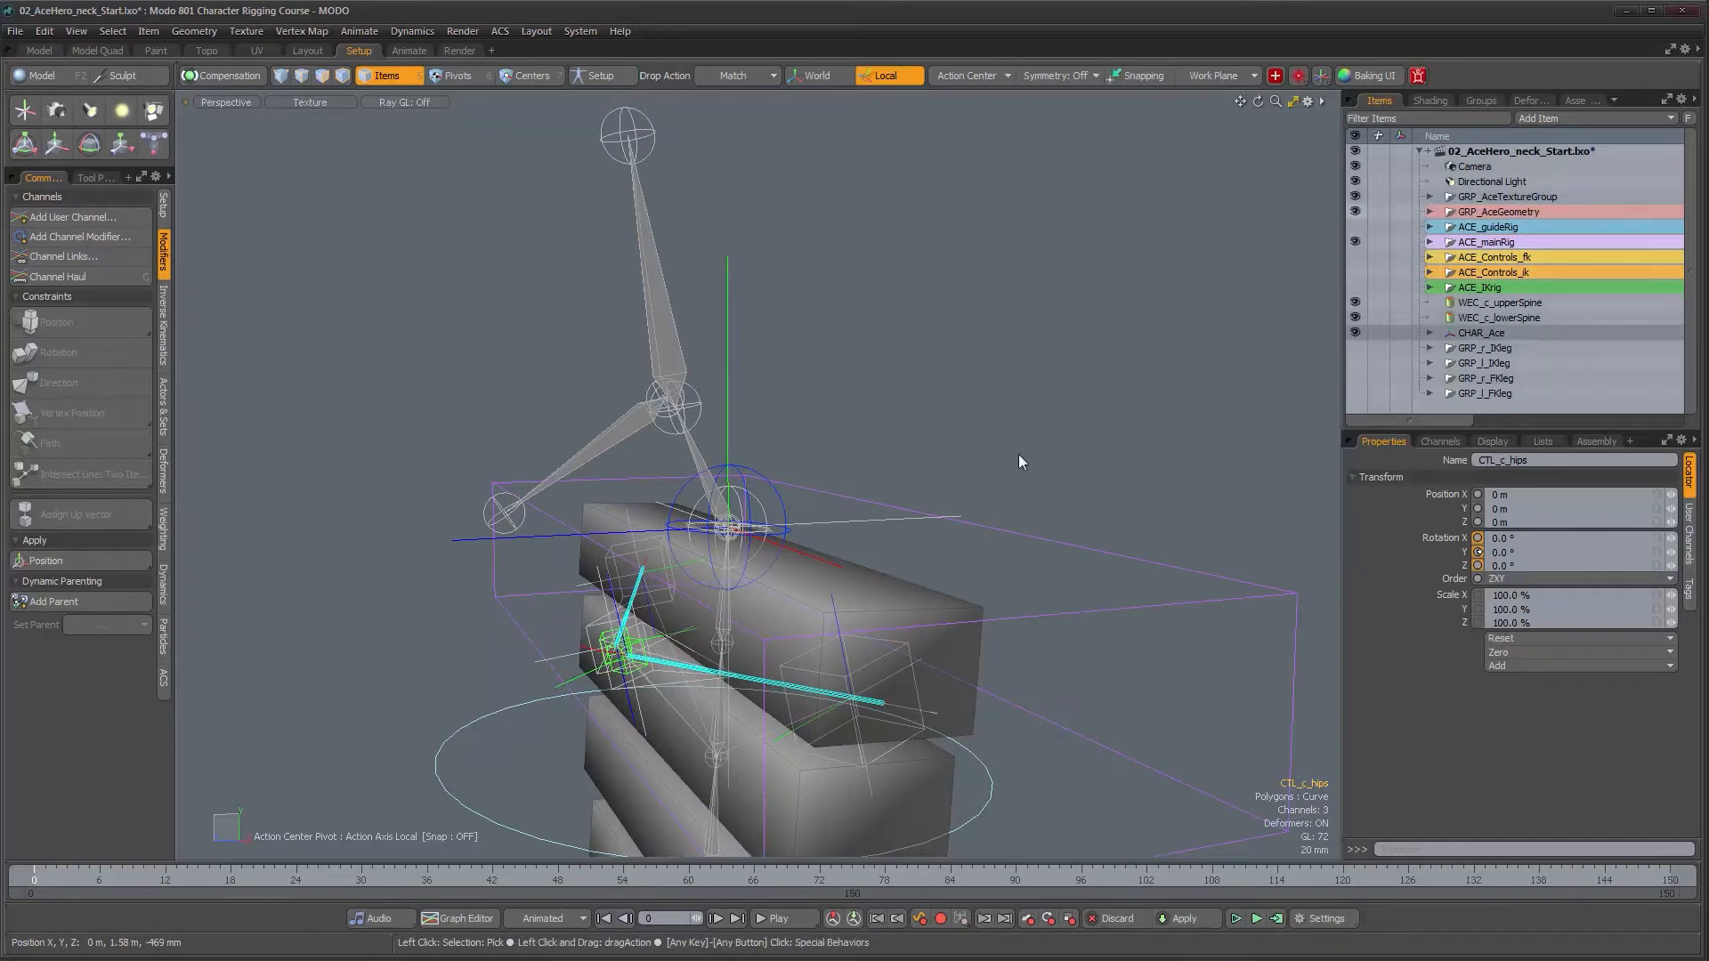
alt+drag(781, 435, 756, 471)
scroll(746, 452, up, 3)
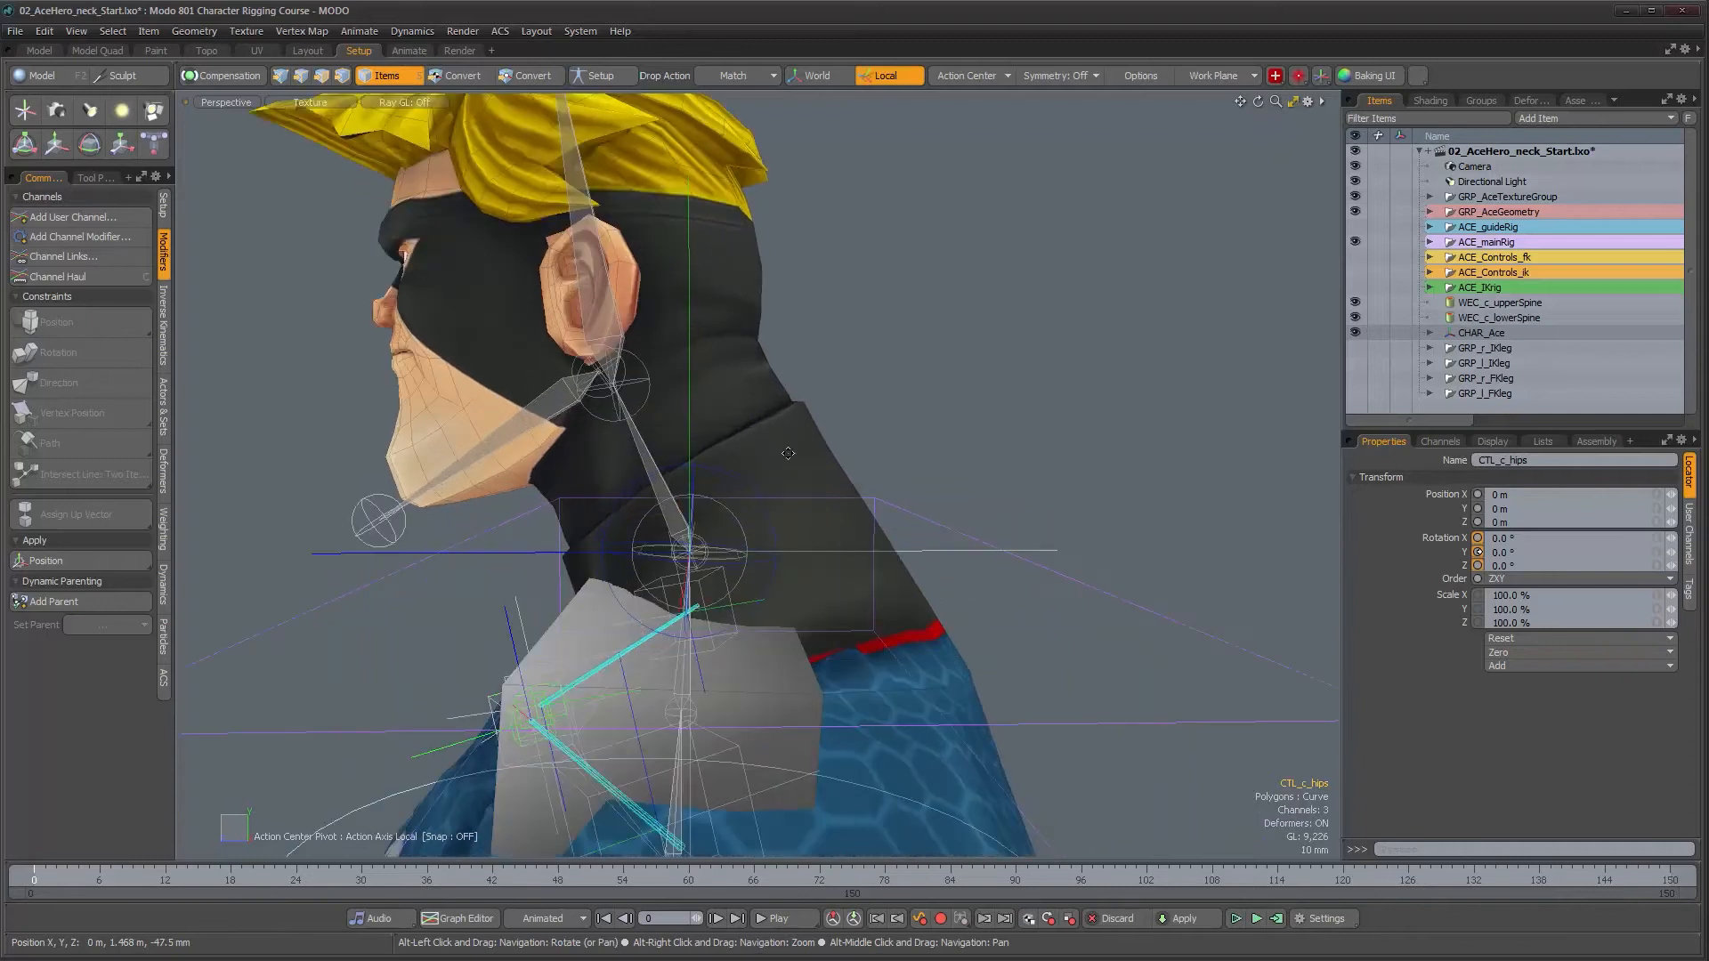
alt+middle_drag(758, 459, 824, 432)
alt+drag(808, 444, 819, 539)
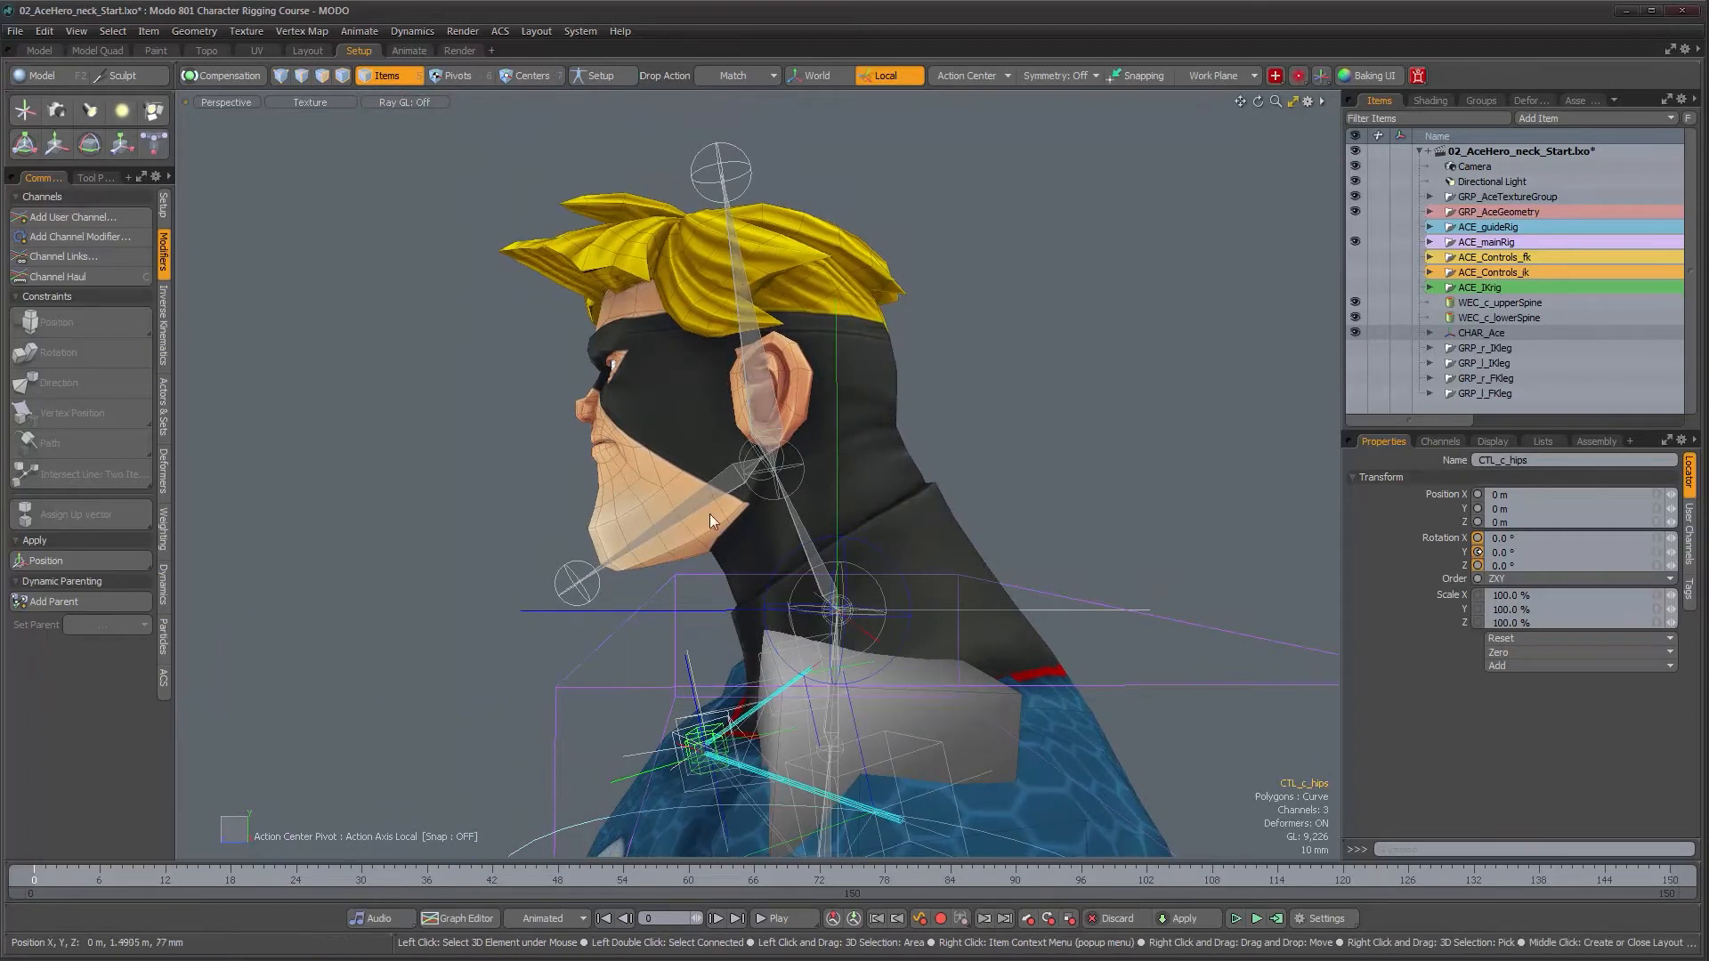
alt+drag(700, 495, 863, 573)
alt+middle_drag(863, 572, 782, 532)
alt+middle_drag(991, 392, 1000, 397)
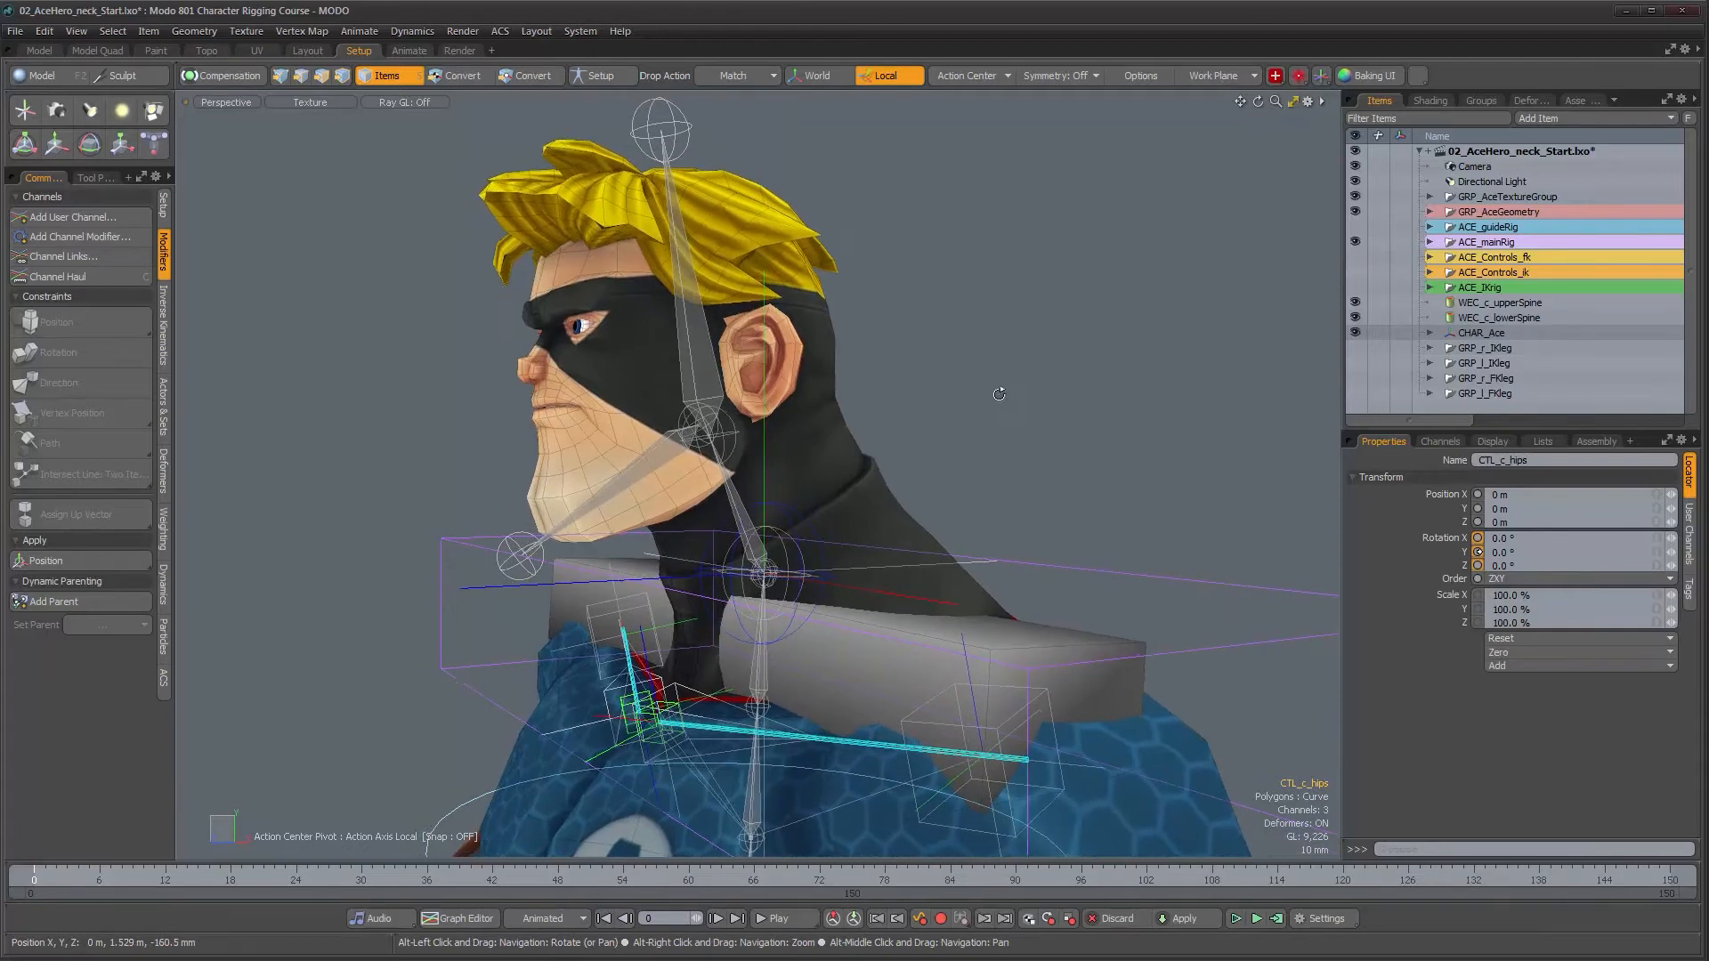
- Add a new locator and match its position and rotation to the neck joint JNT_c_neck
key(n)
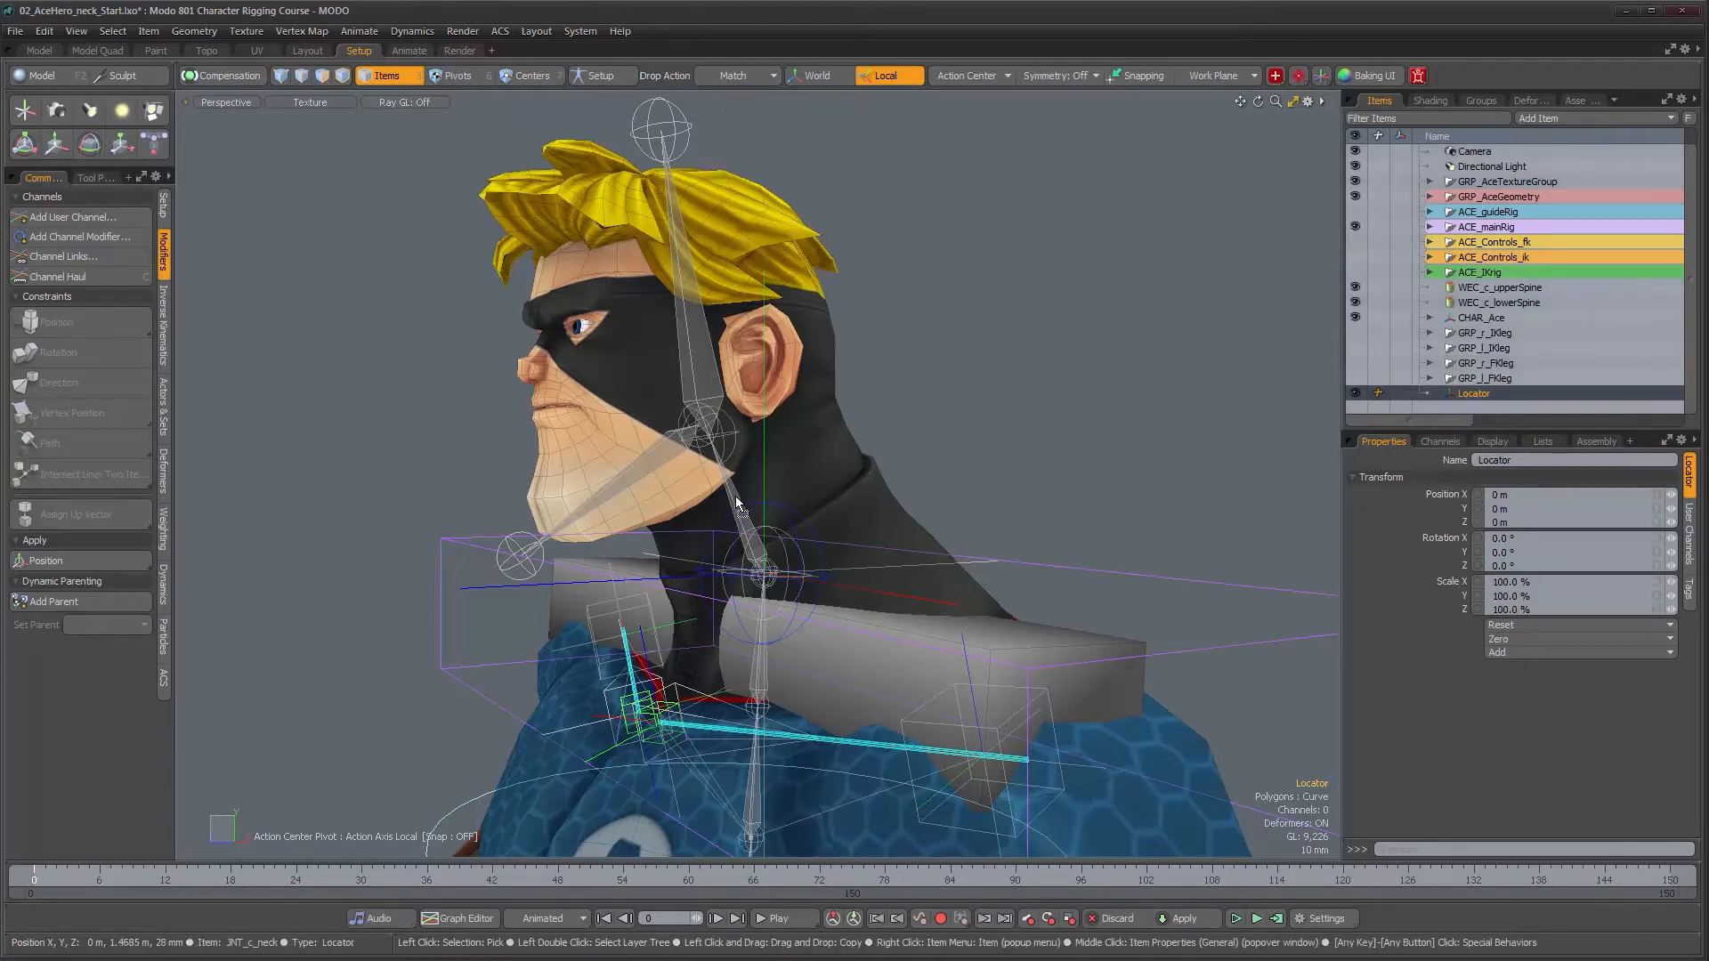
drag(736, 504, 738, 506)
mouse_move(932, 490)
alt+mouse_down()
mouse_move(1057, 484)
mouse_move(931, 488)
alt+mouse_up()
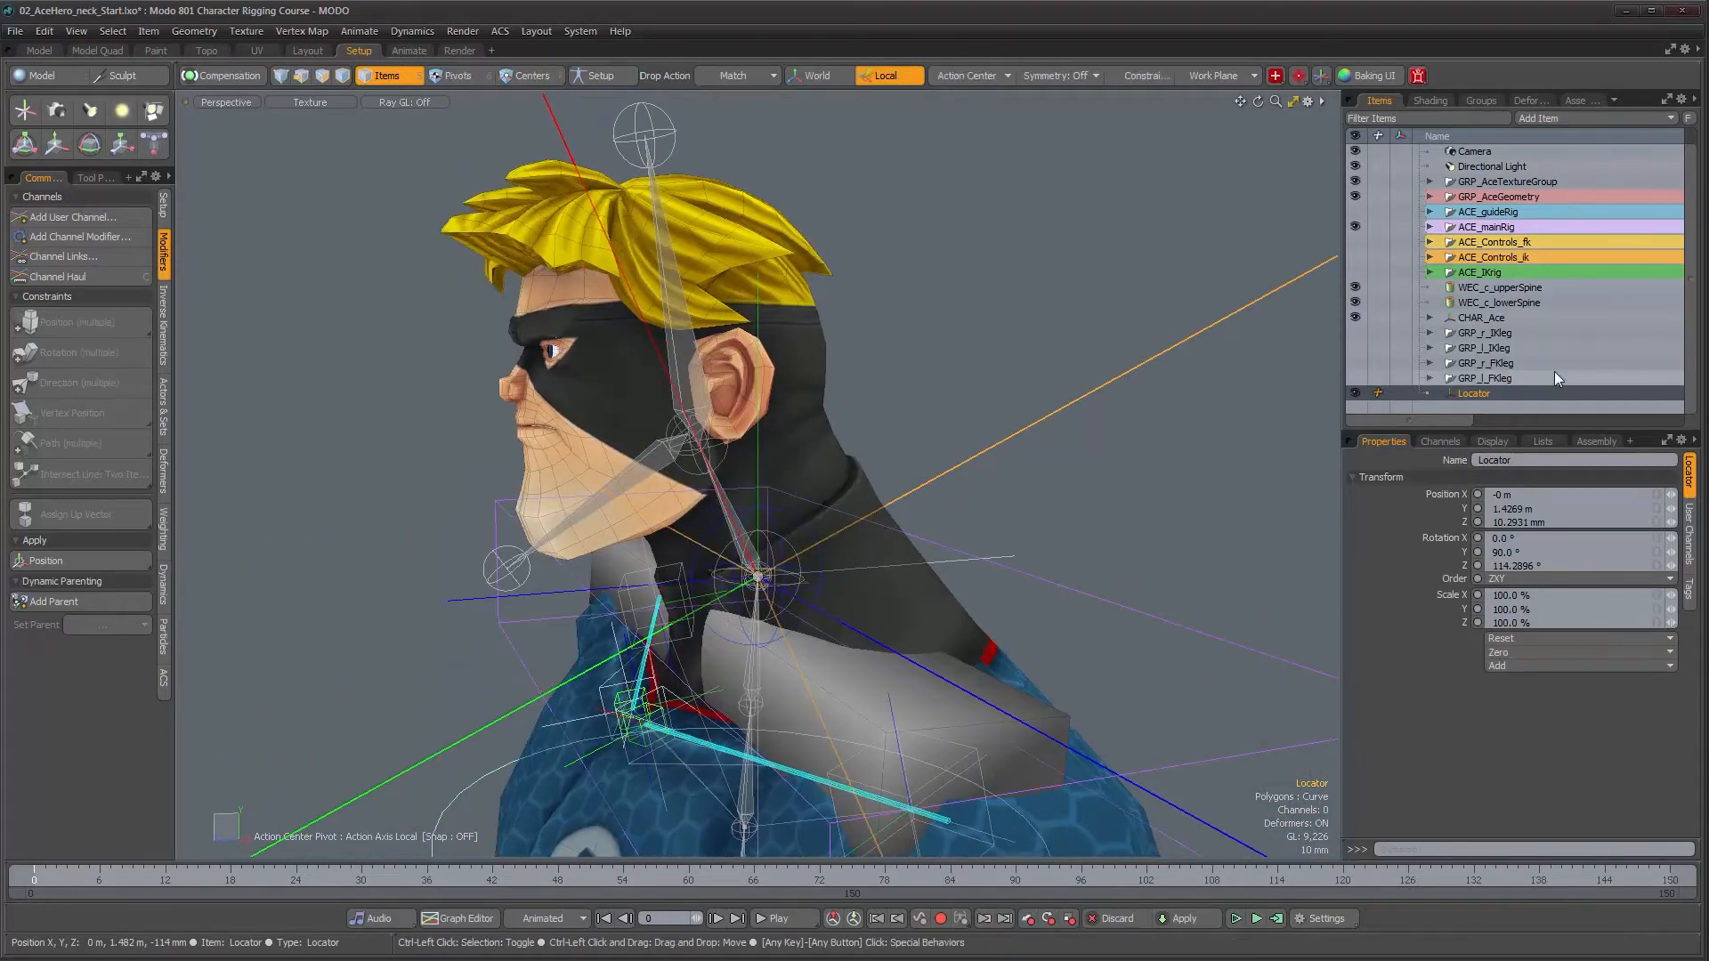
- Duplicate the locator twice, matching one copy to the head joint and the other to the jaw joint JNT_c_jaw
key(ctrl+d)
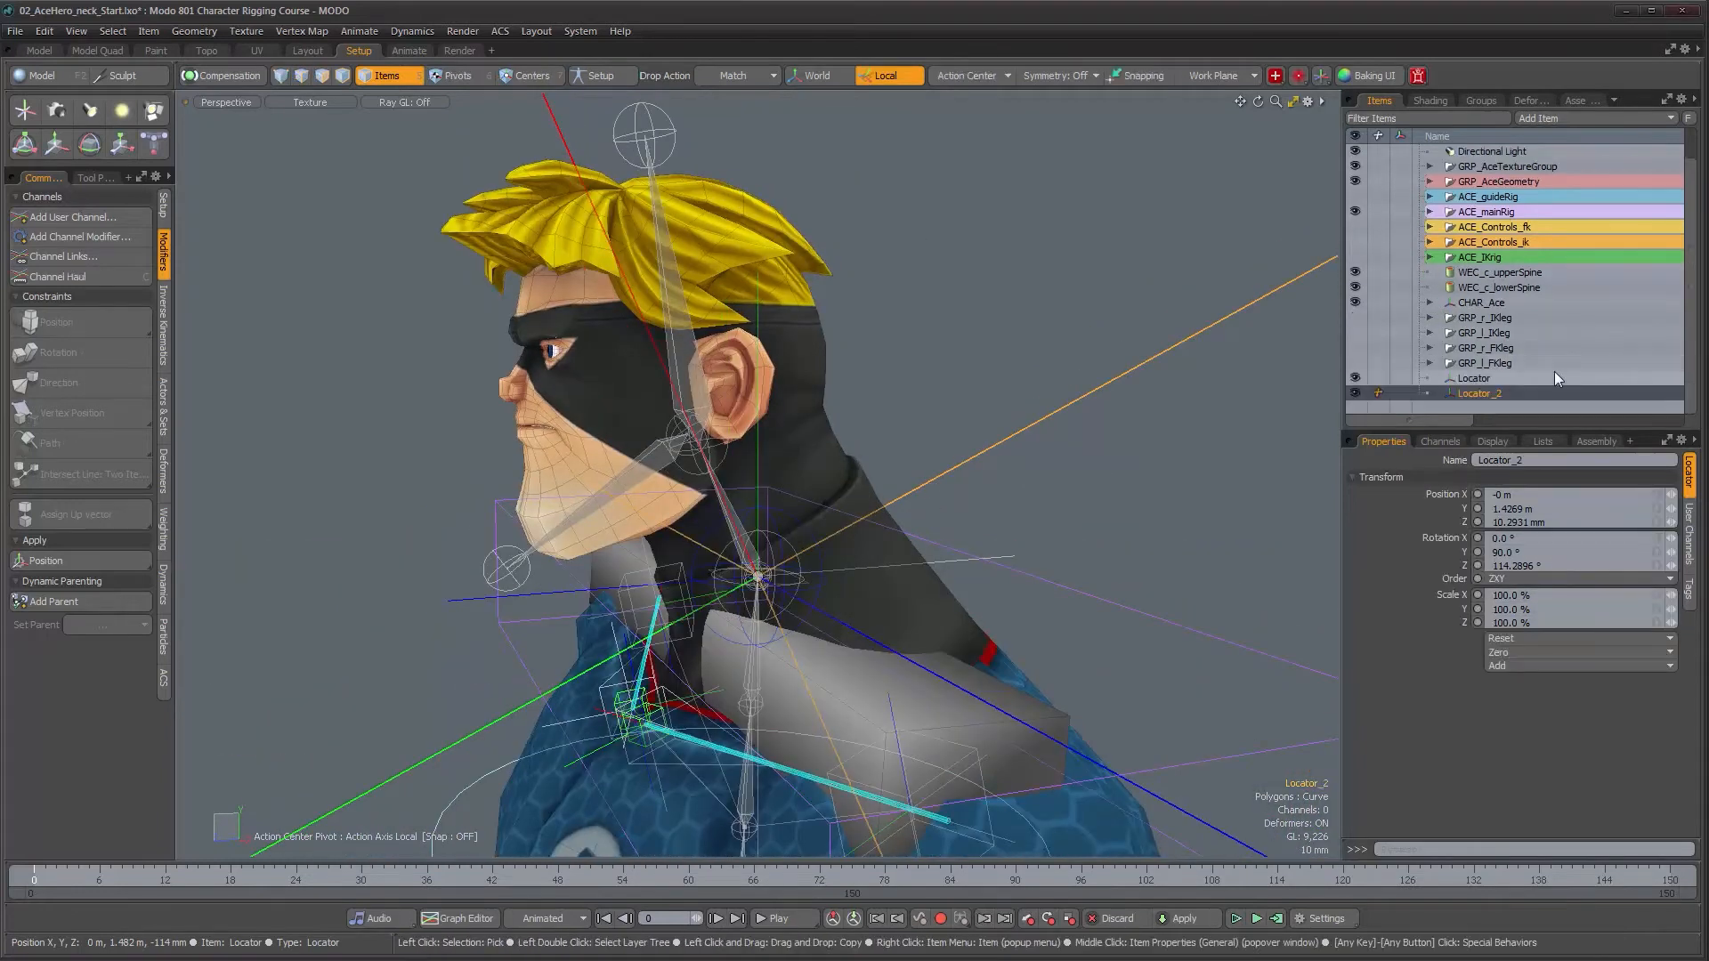
click(679, 314)
key(ctrl)
key(ctrl+d)
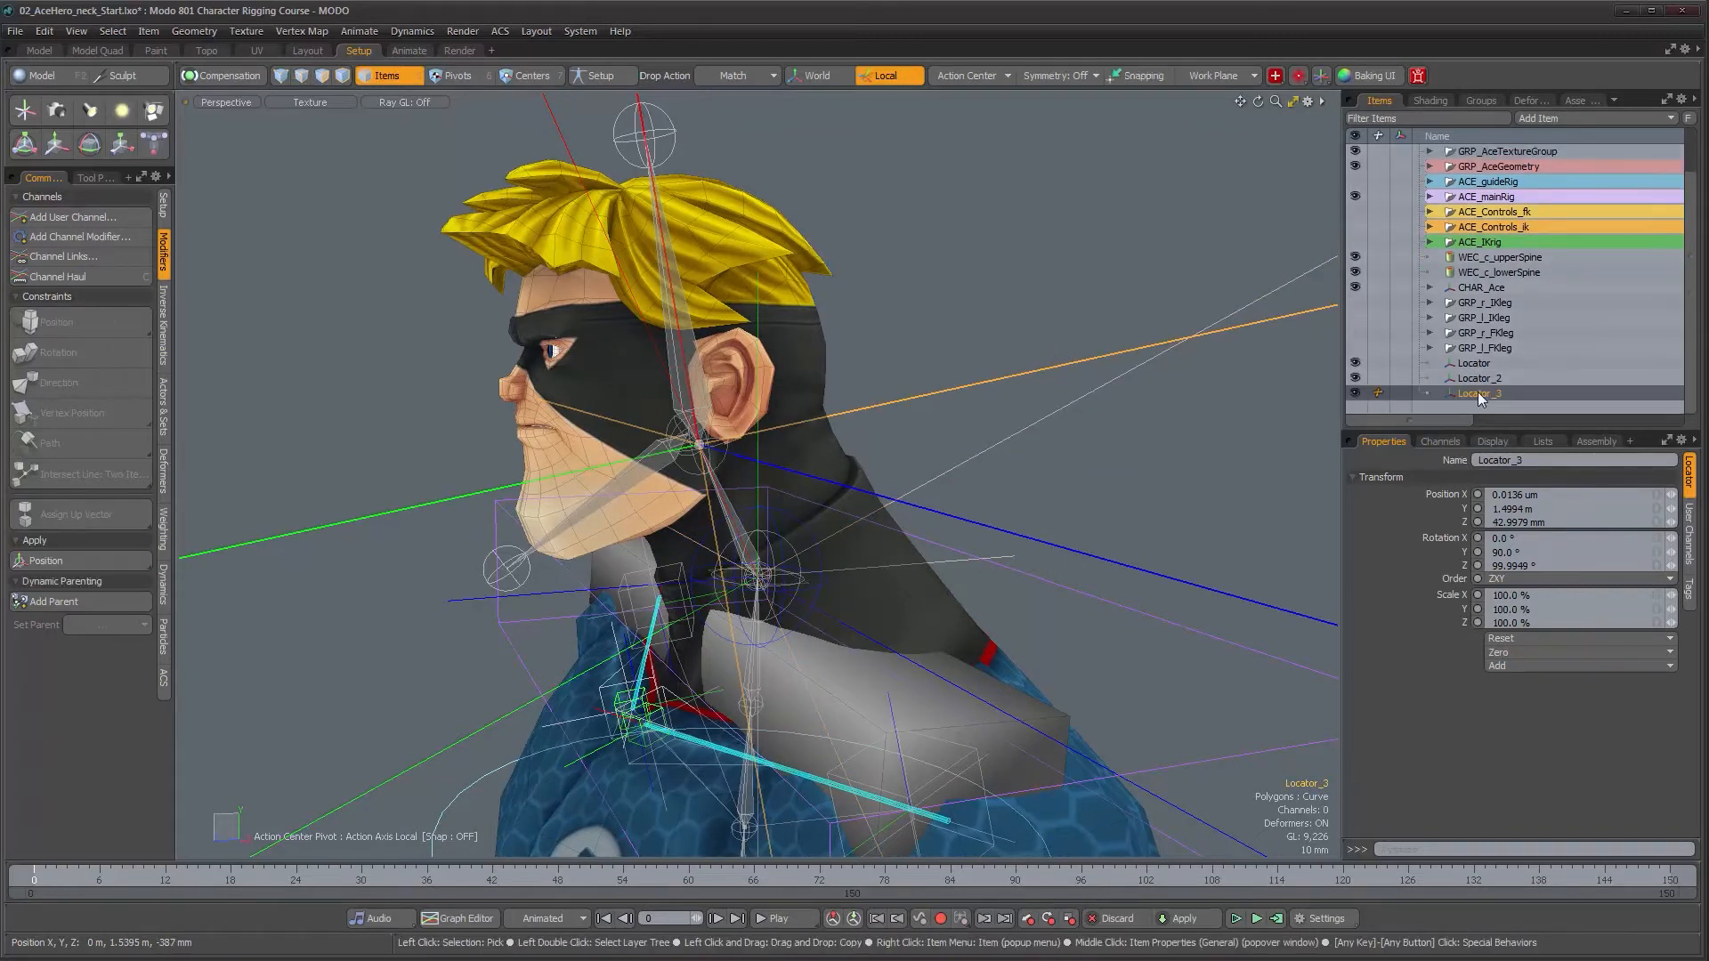
drag(1480, 397, 636, 478)
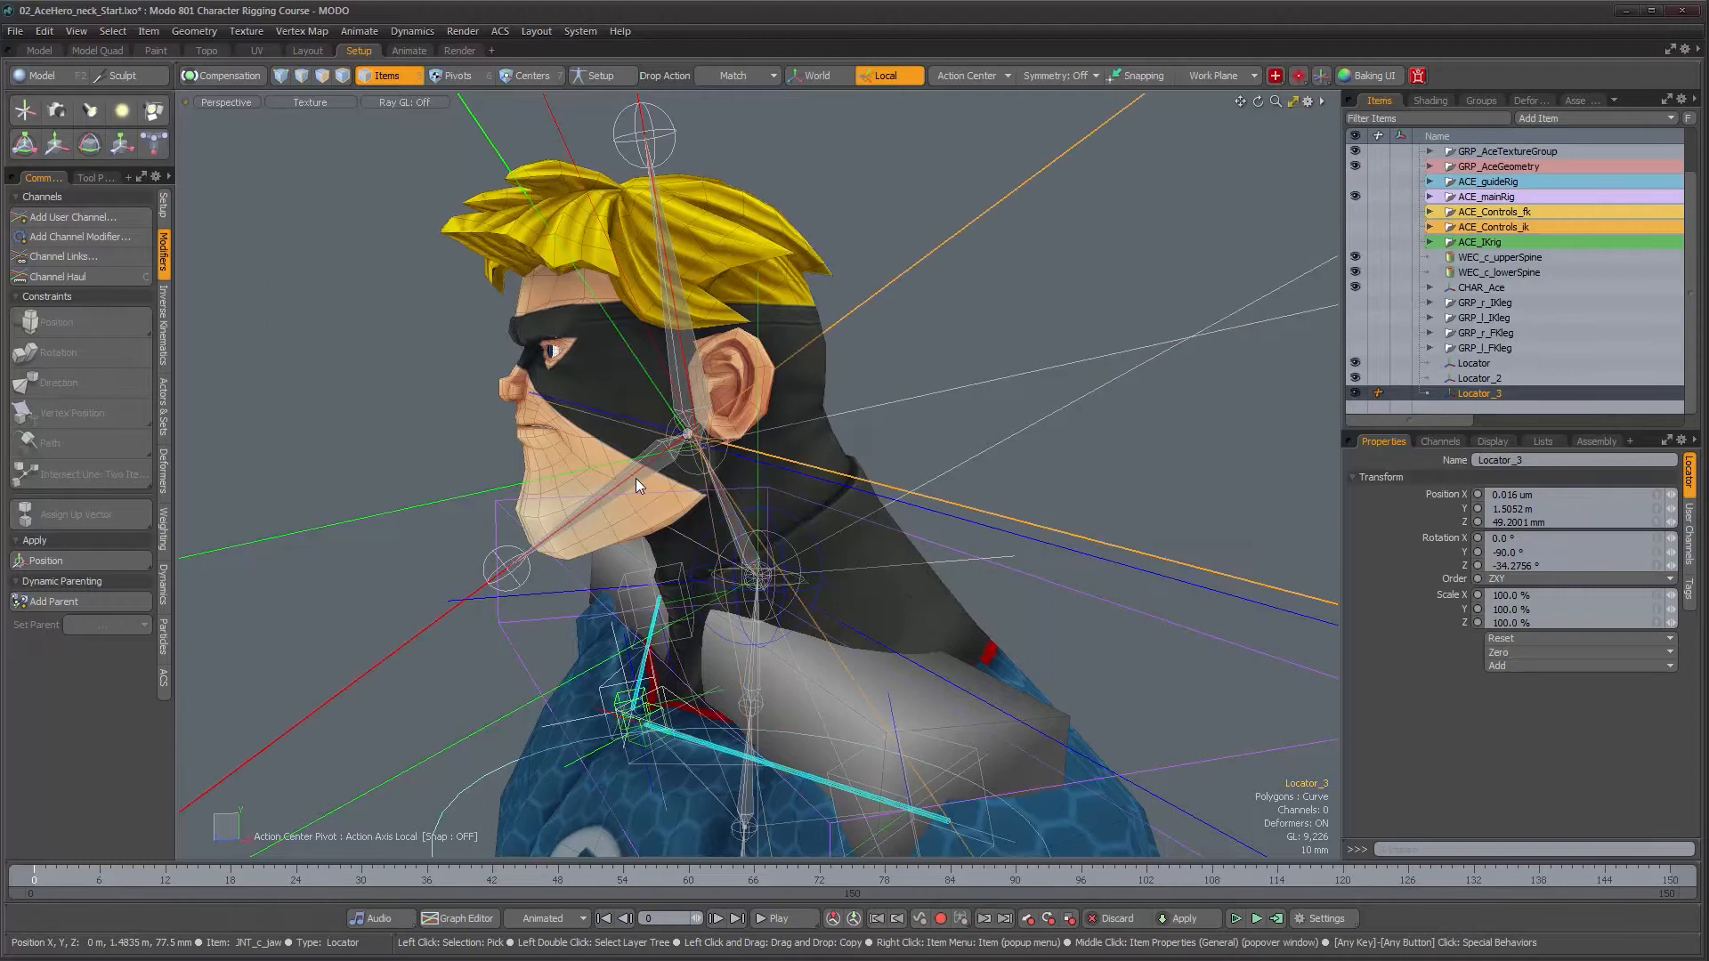
- Rename the neck, head and jaw locators as CTL_c_neck, CTL_c_head and CTL_c_jaw
click(1472, 365)
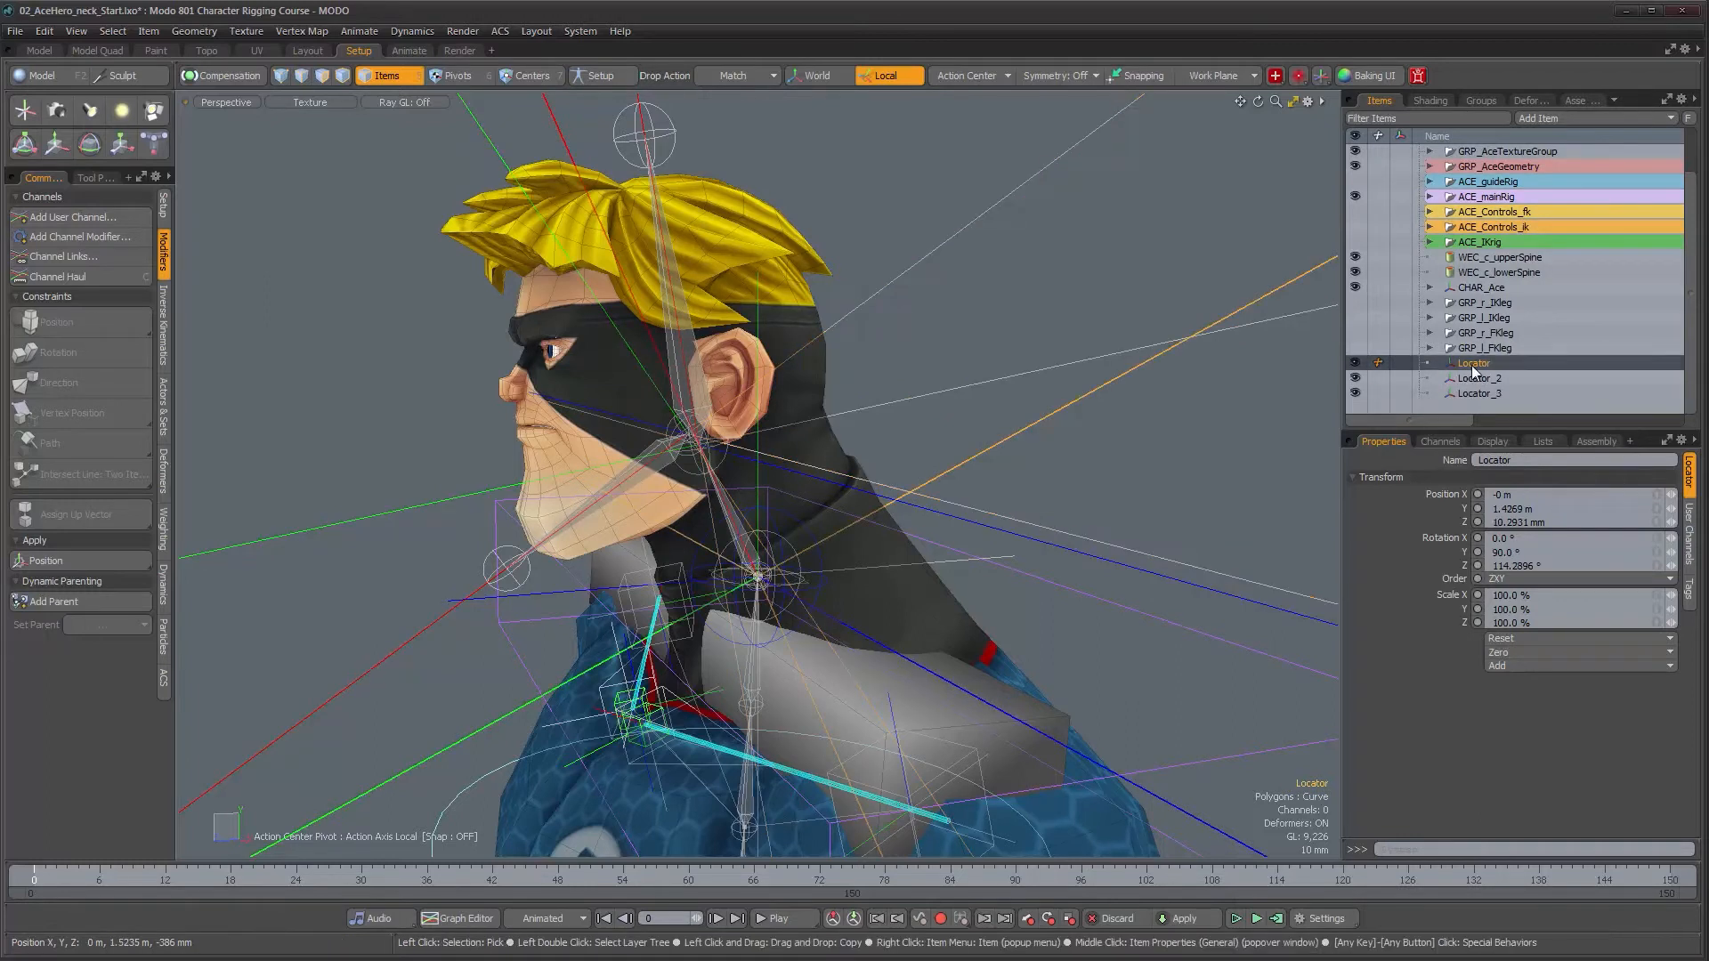
double_click(1481, 365)
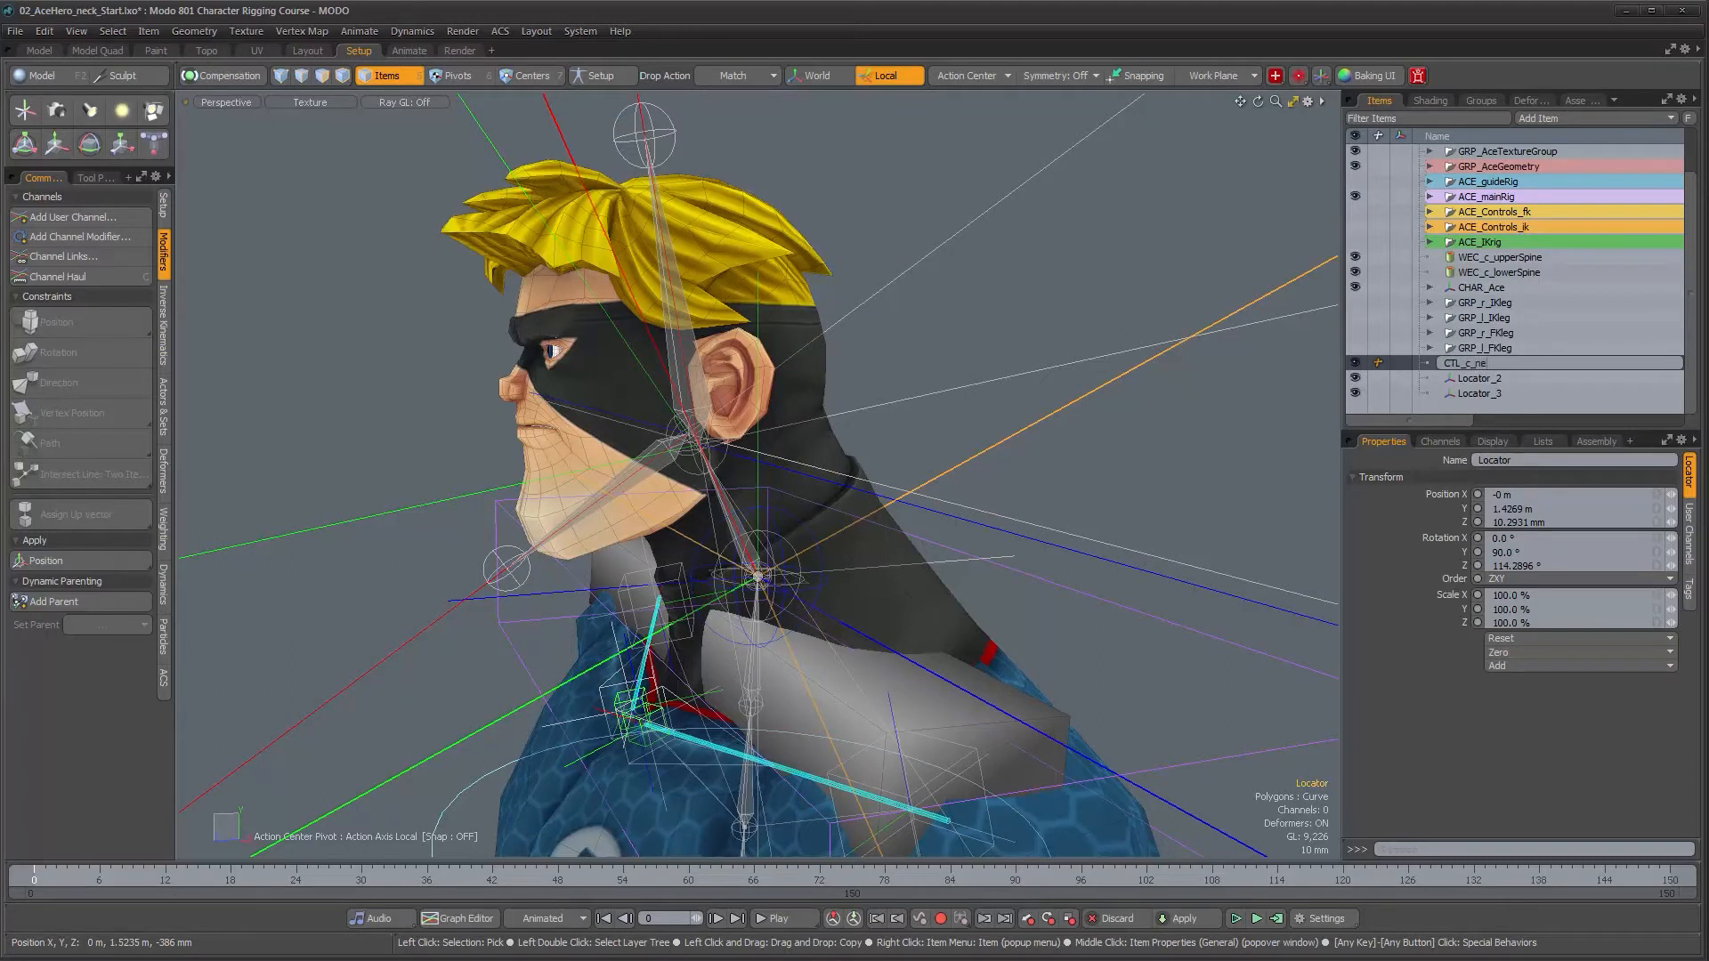
key(Return)
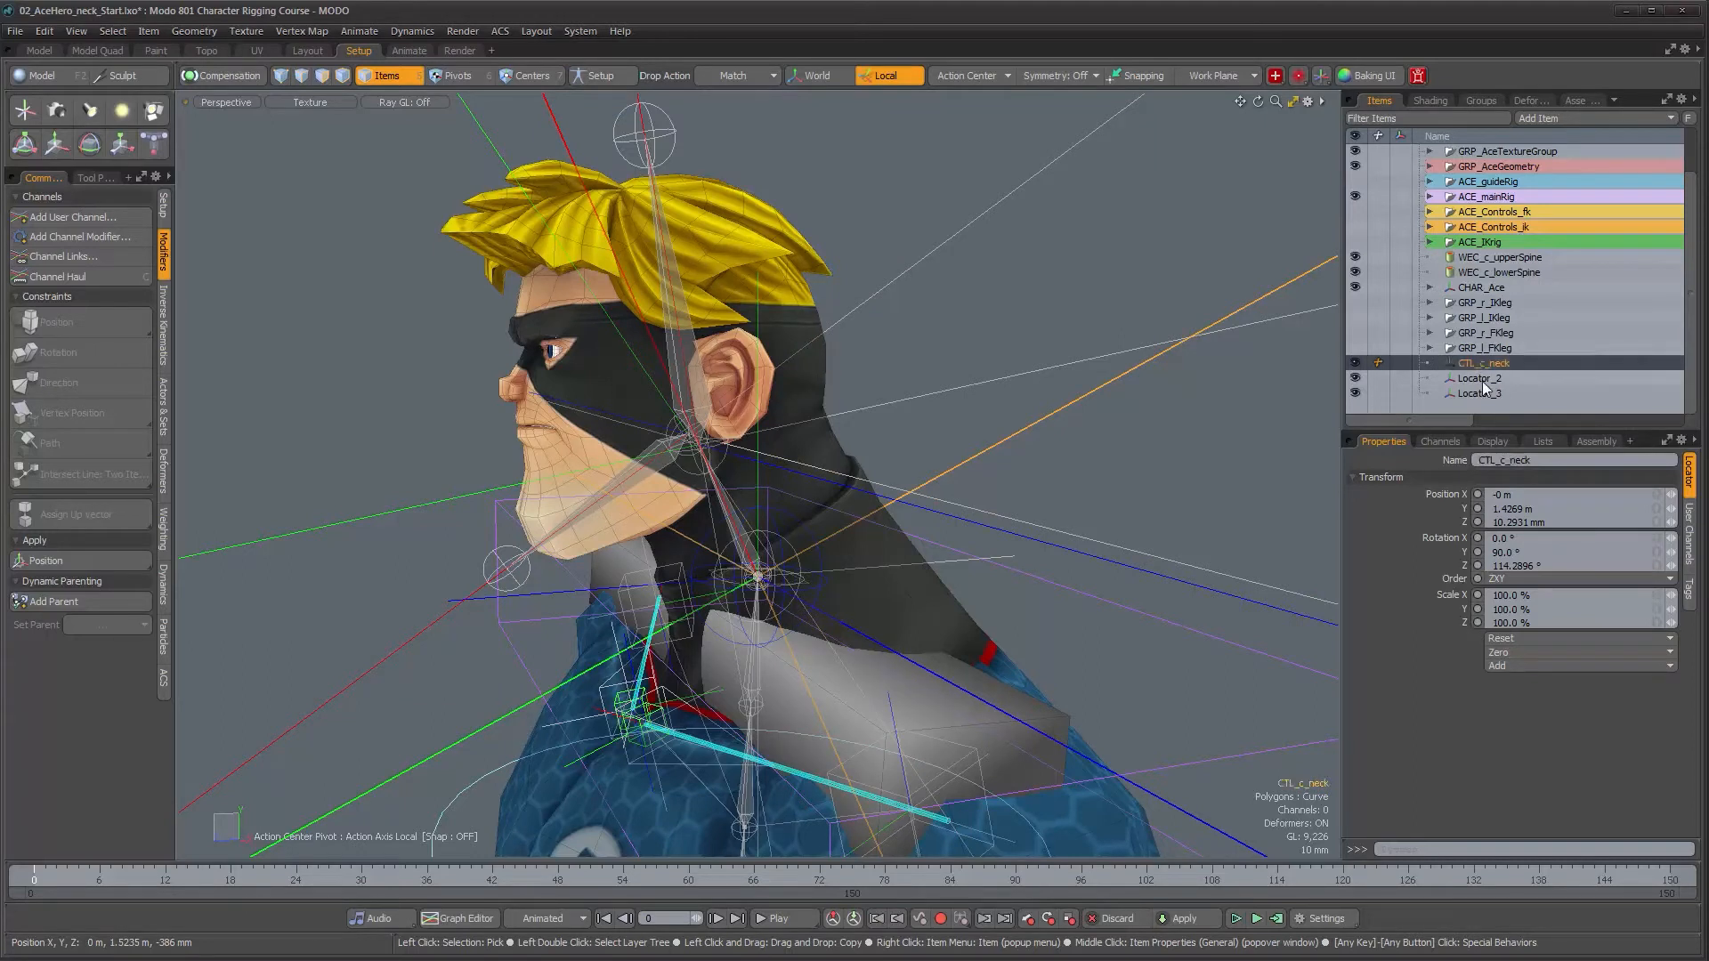
click(1482, 379)
double_click(1483, 381)
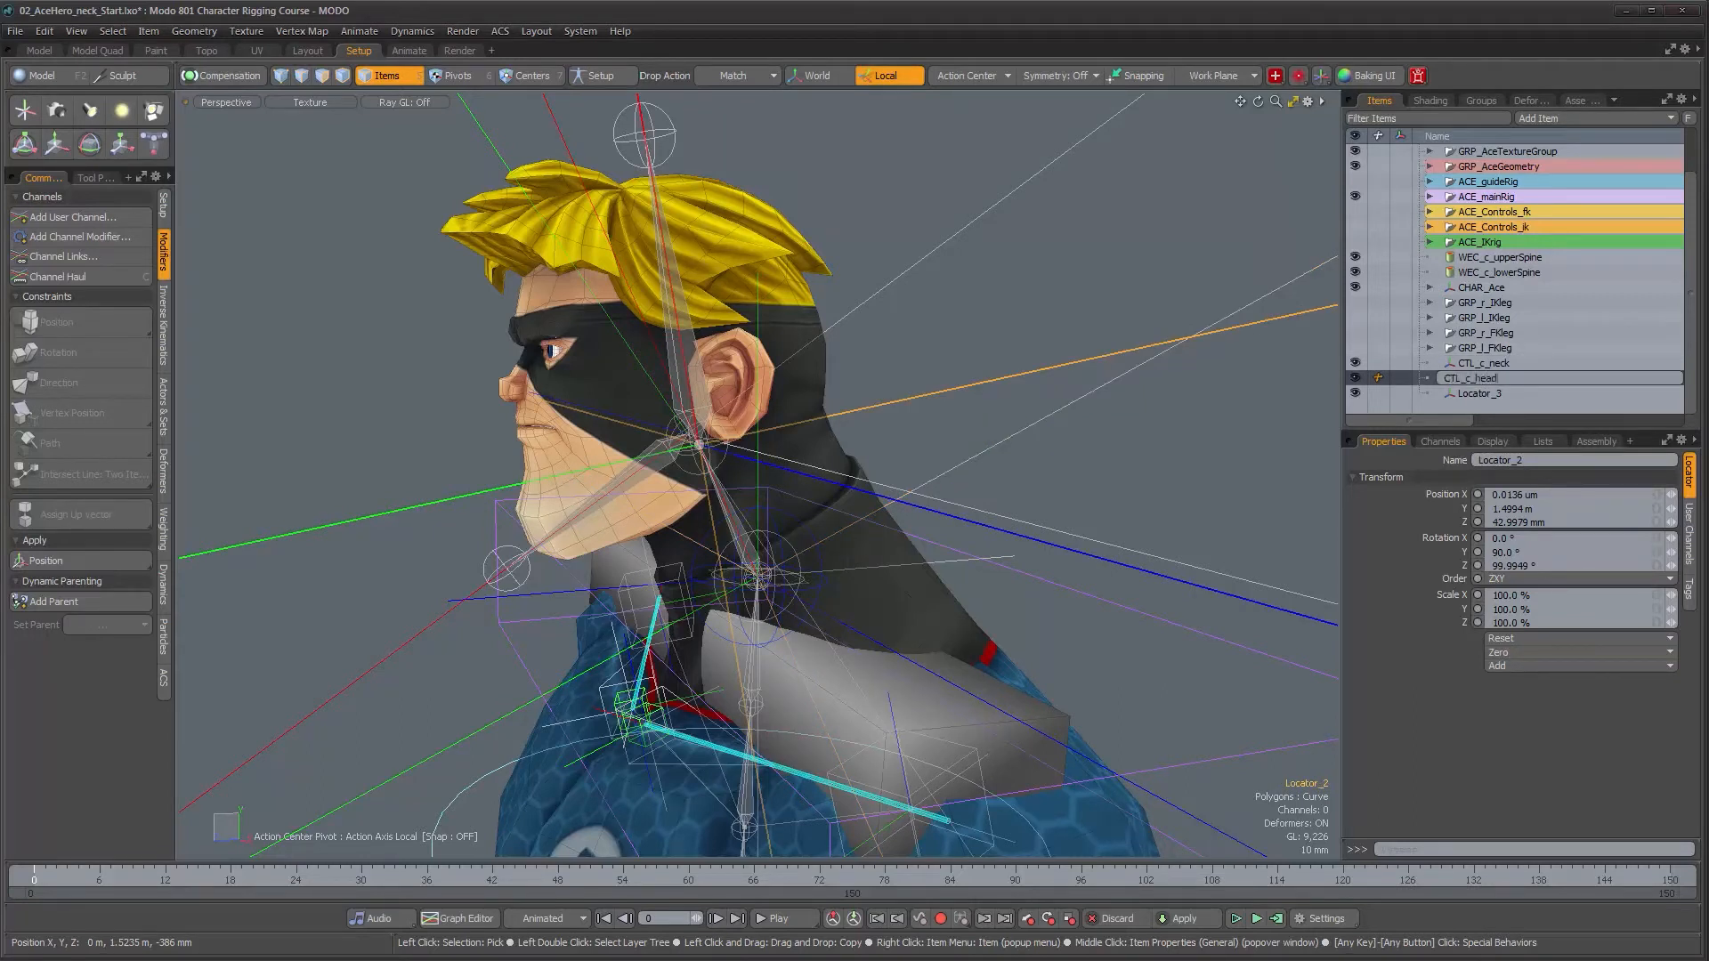
key(Return)
click(1482, 395)
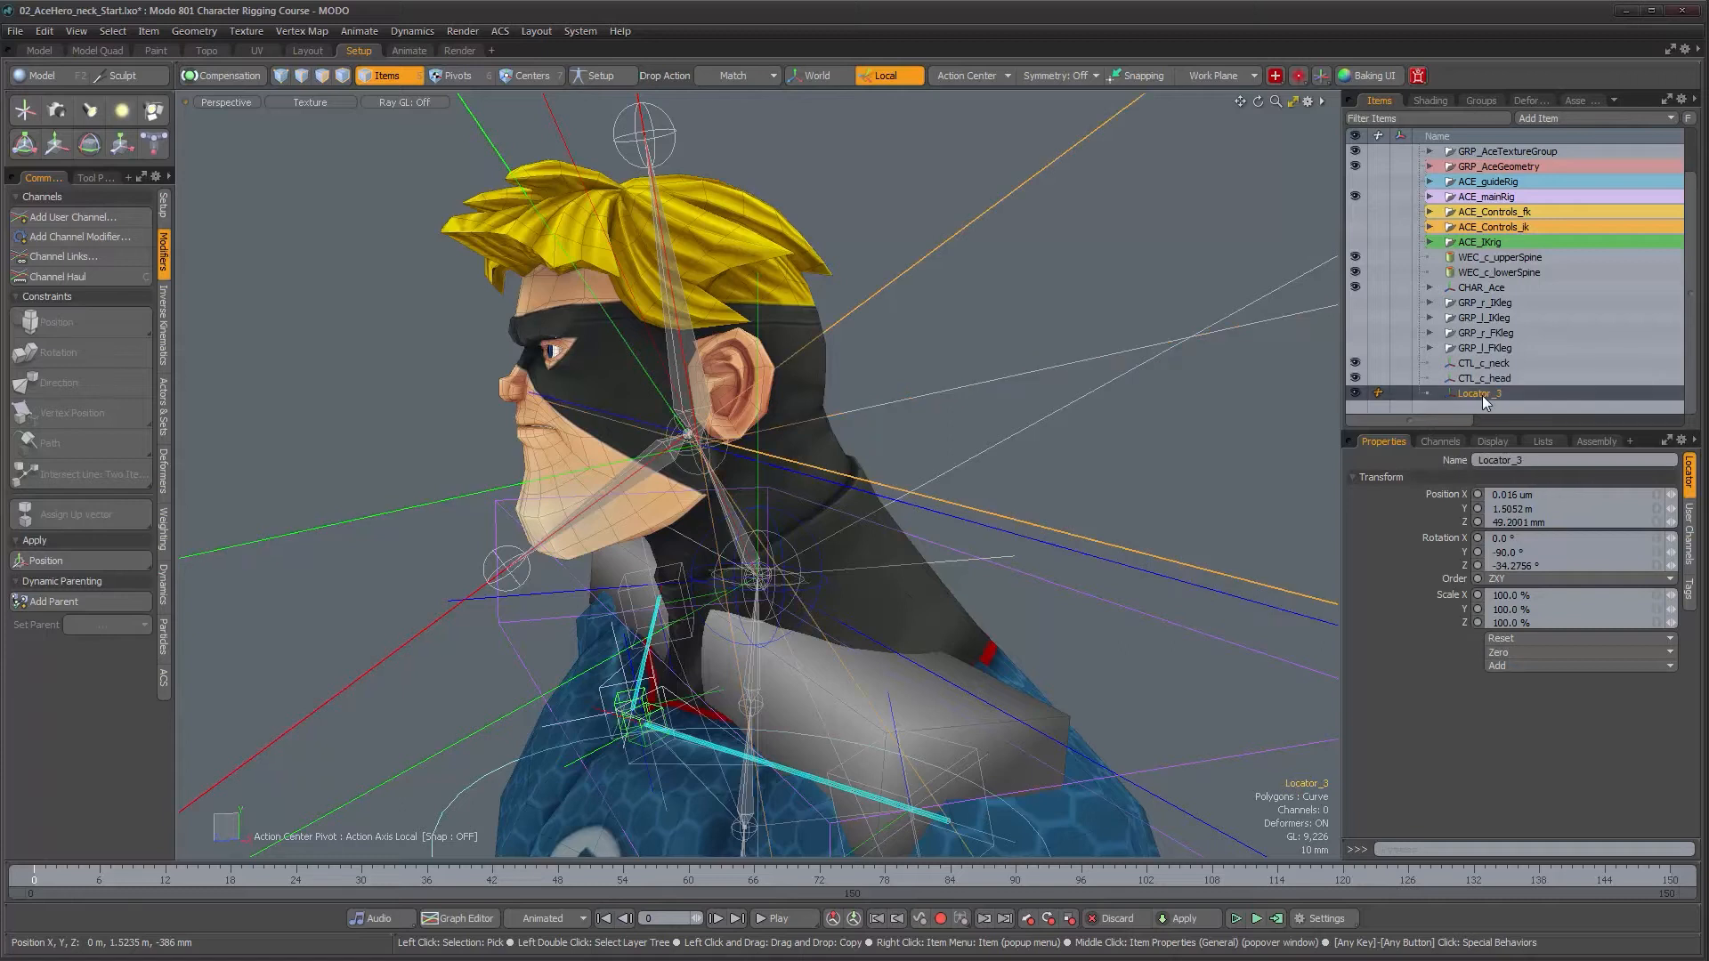
double_click(1482, 396)
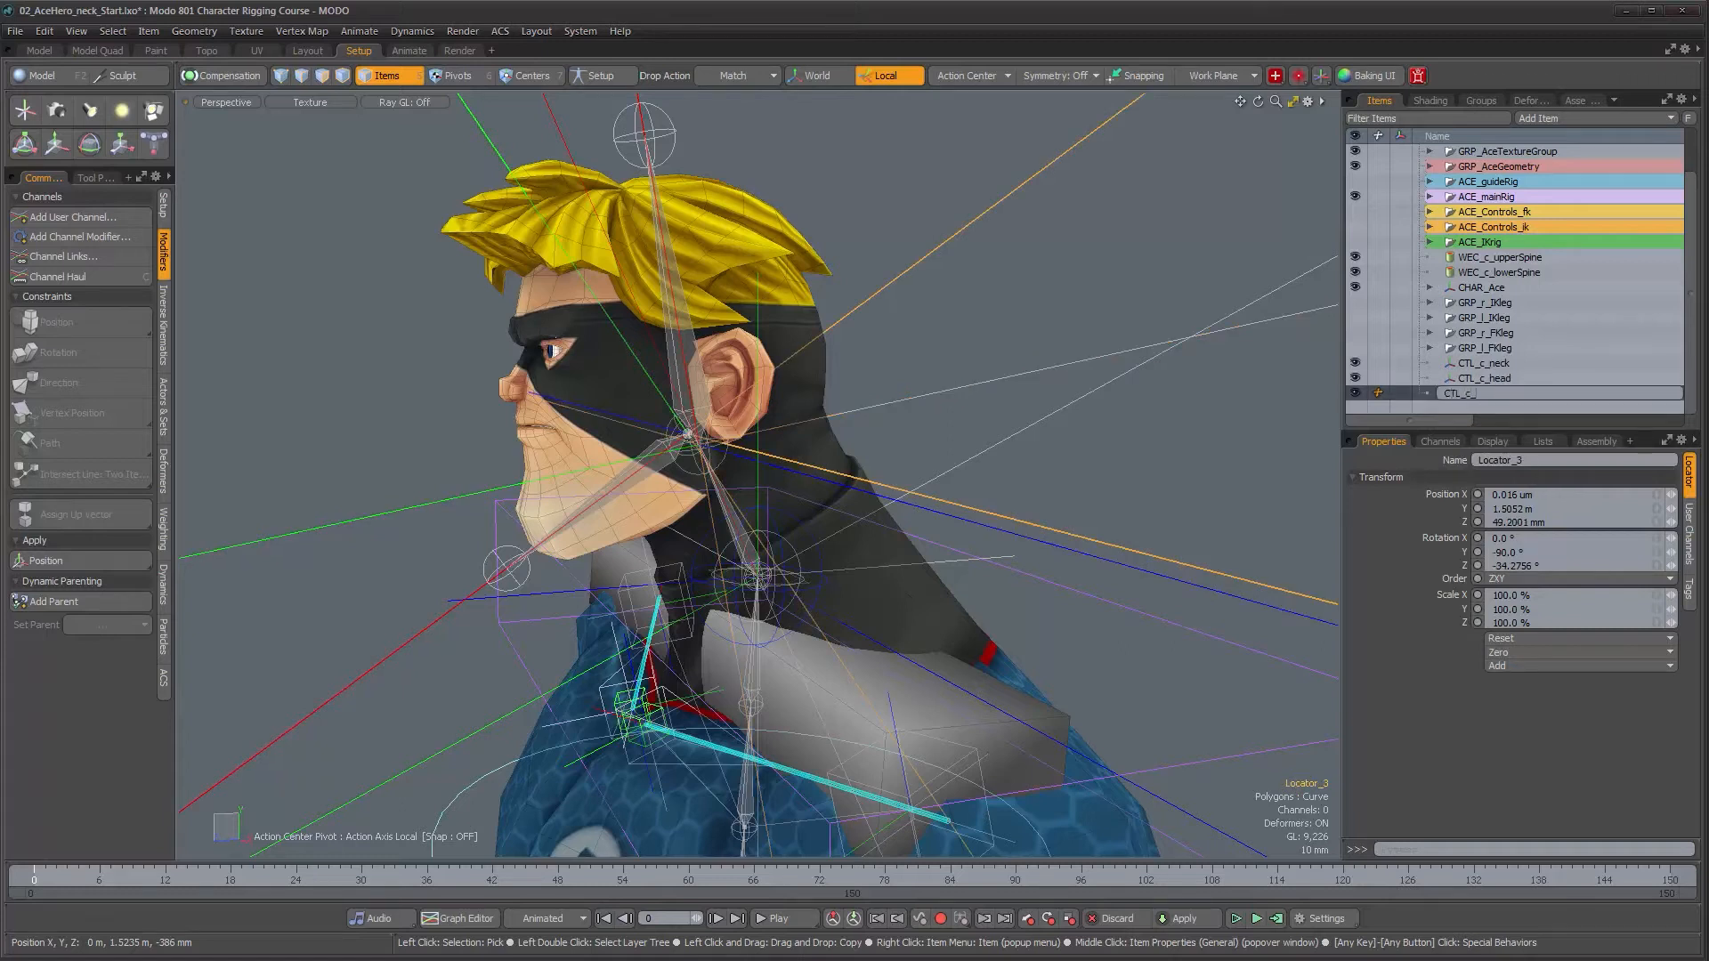
text(CTL_c_jaw)
key(Return)
- Give CTL_c_neck a Custom locator shape with the Replace style and the Solid option turned off
alt+drag(579, 370, 855, 458)
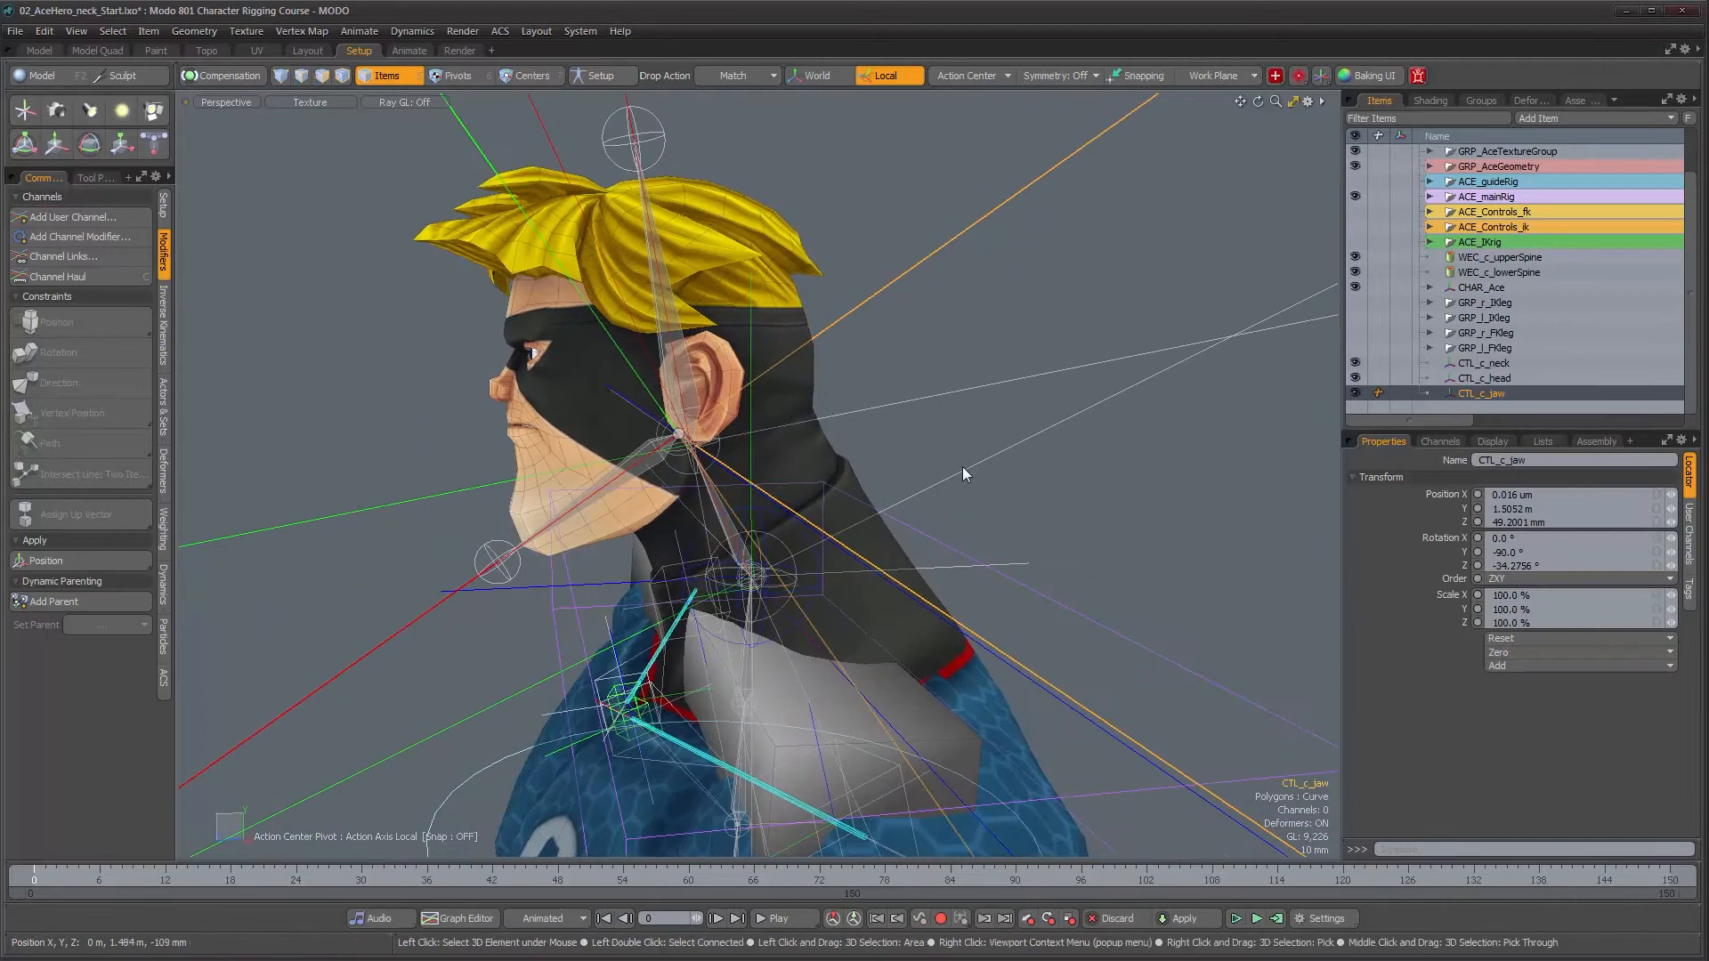
click(968, 470)
alt+drag(981, 471, 1011, 408)
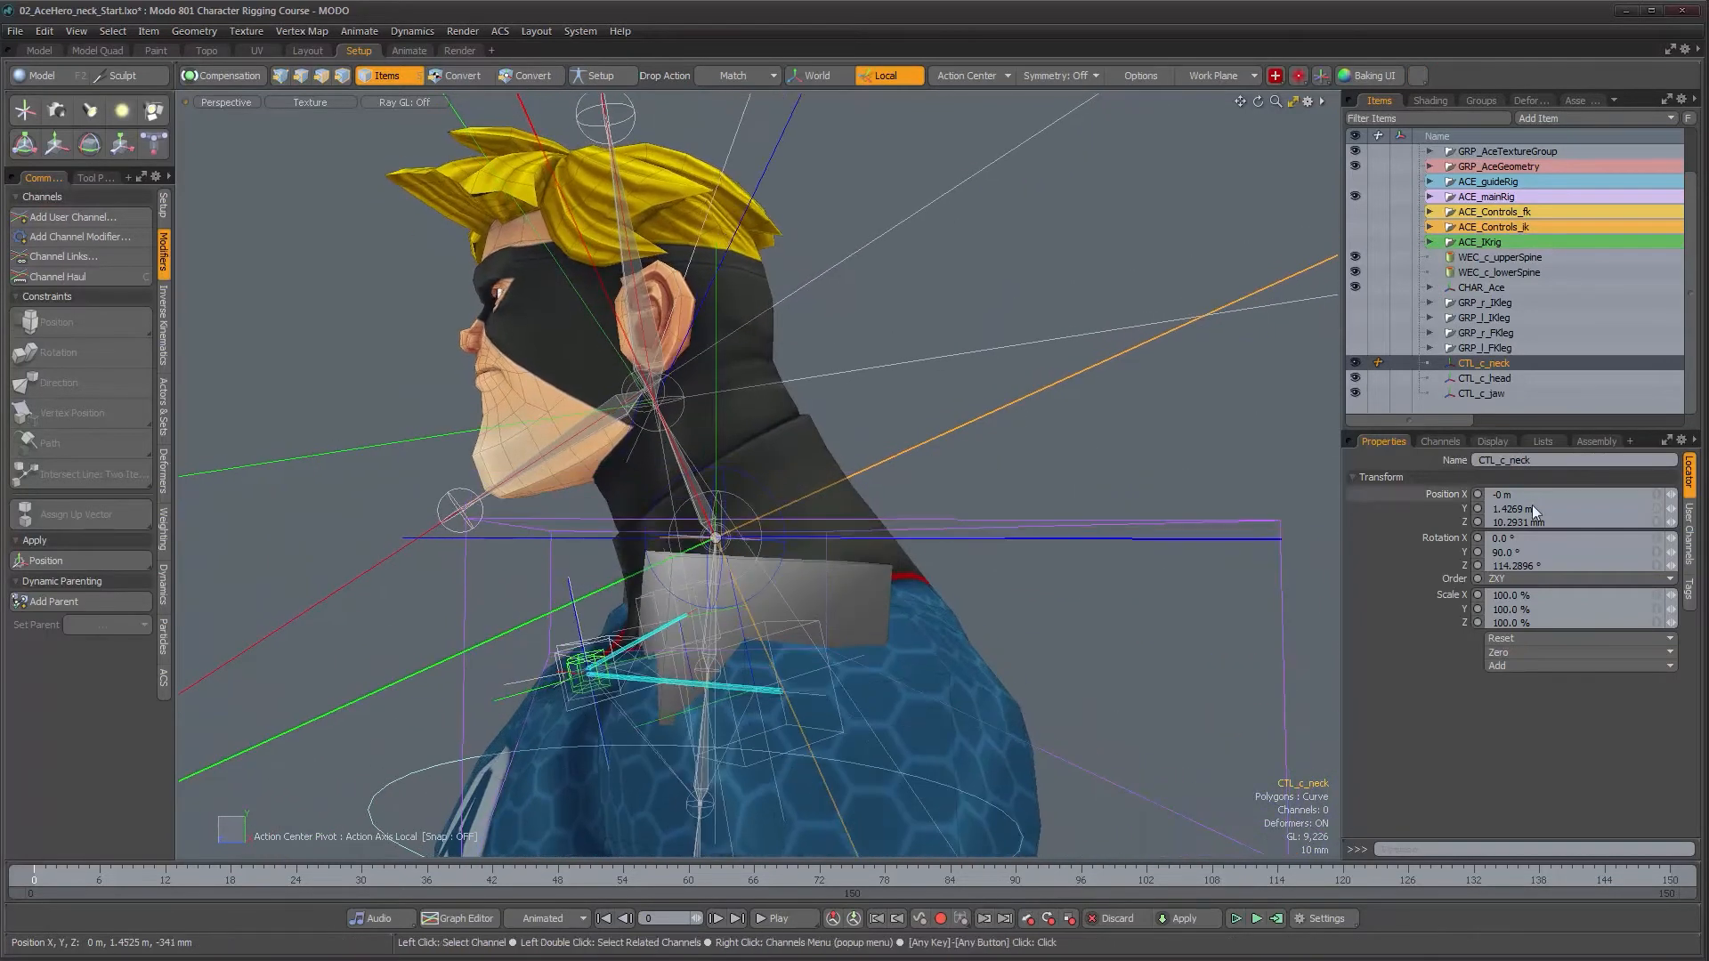
click(1493, 442)
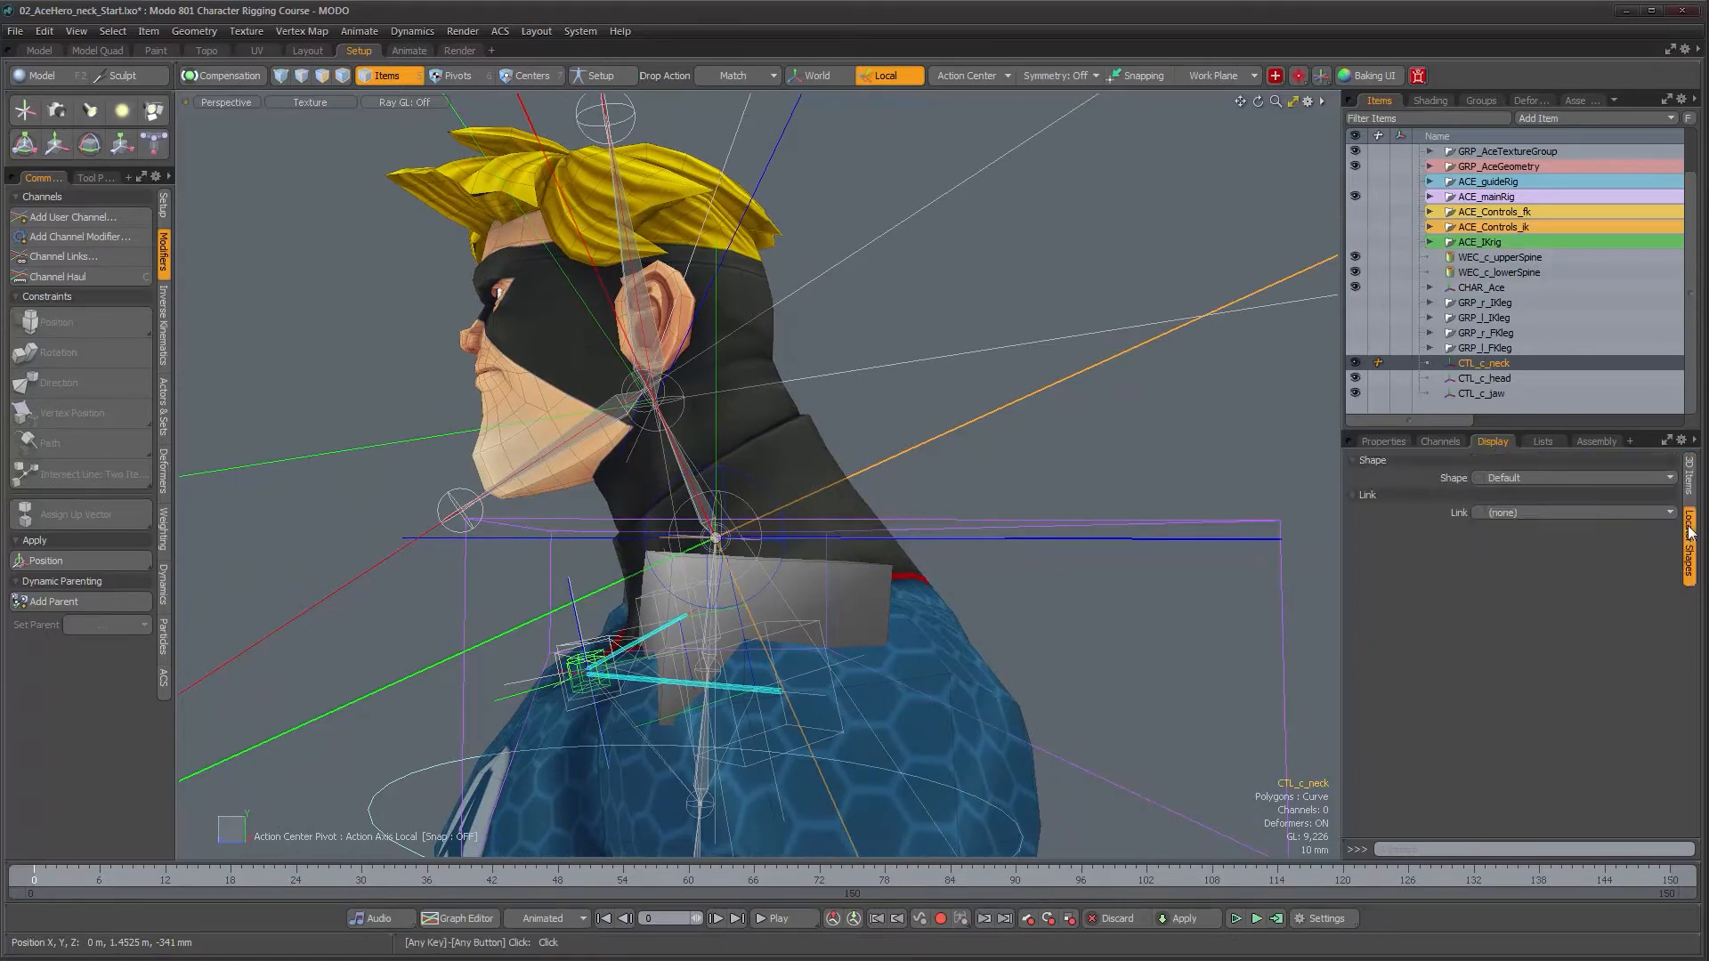
click(1542, 478)
click(1542, 491)
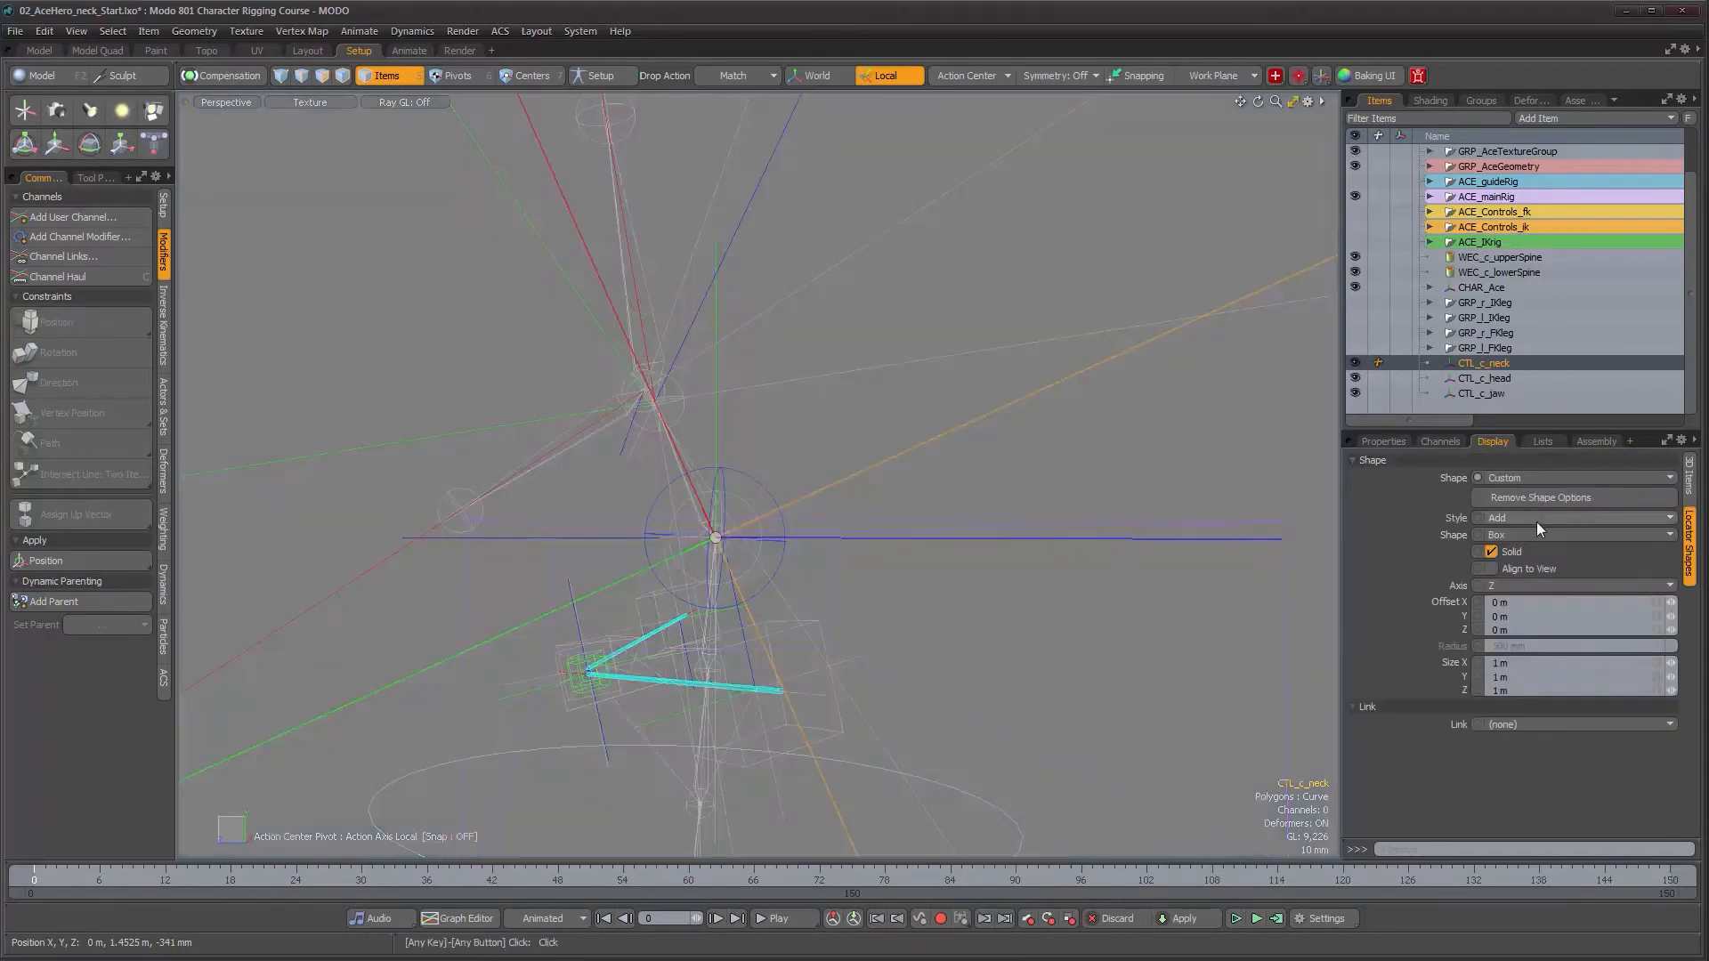
click(1533, 520)
click(1537, 529)
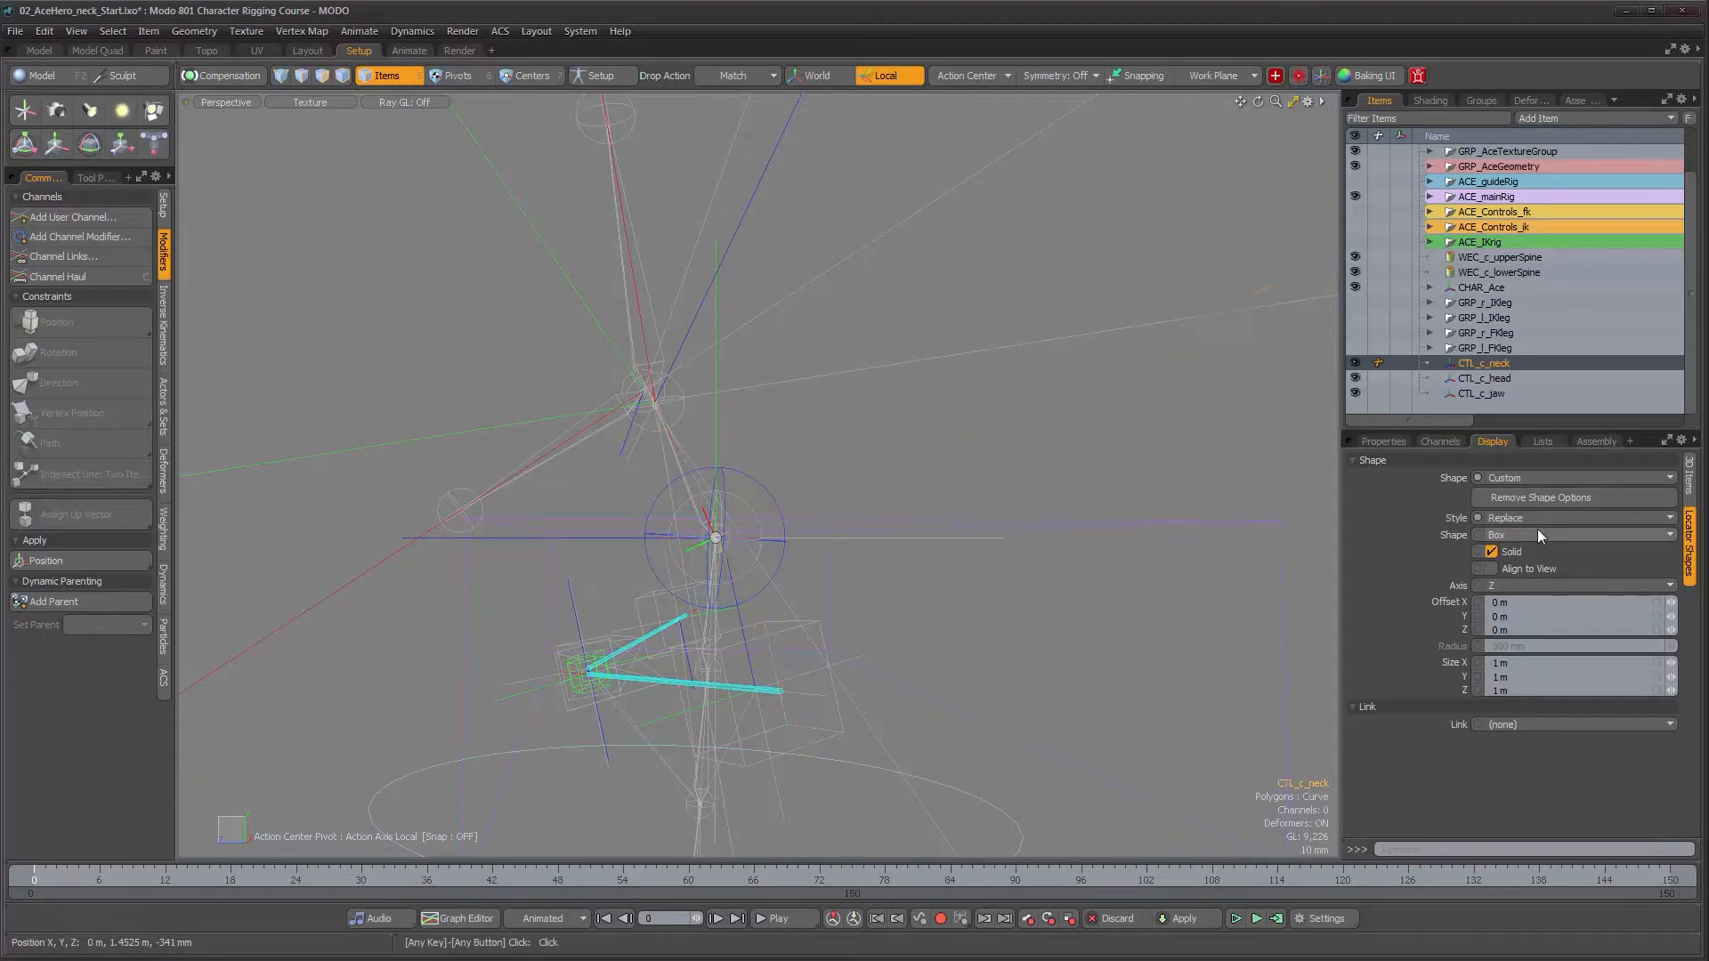
click(1493, 551)
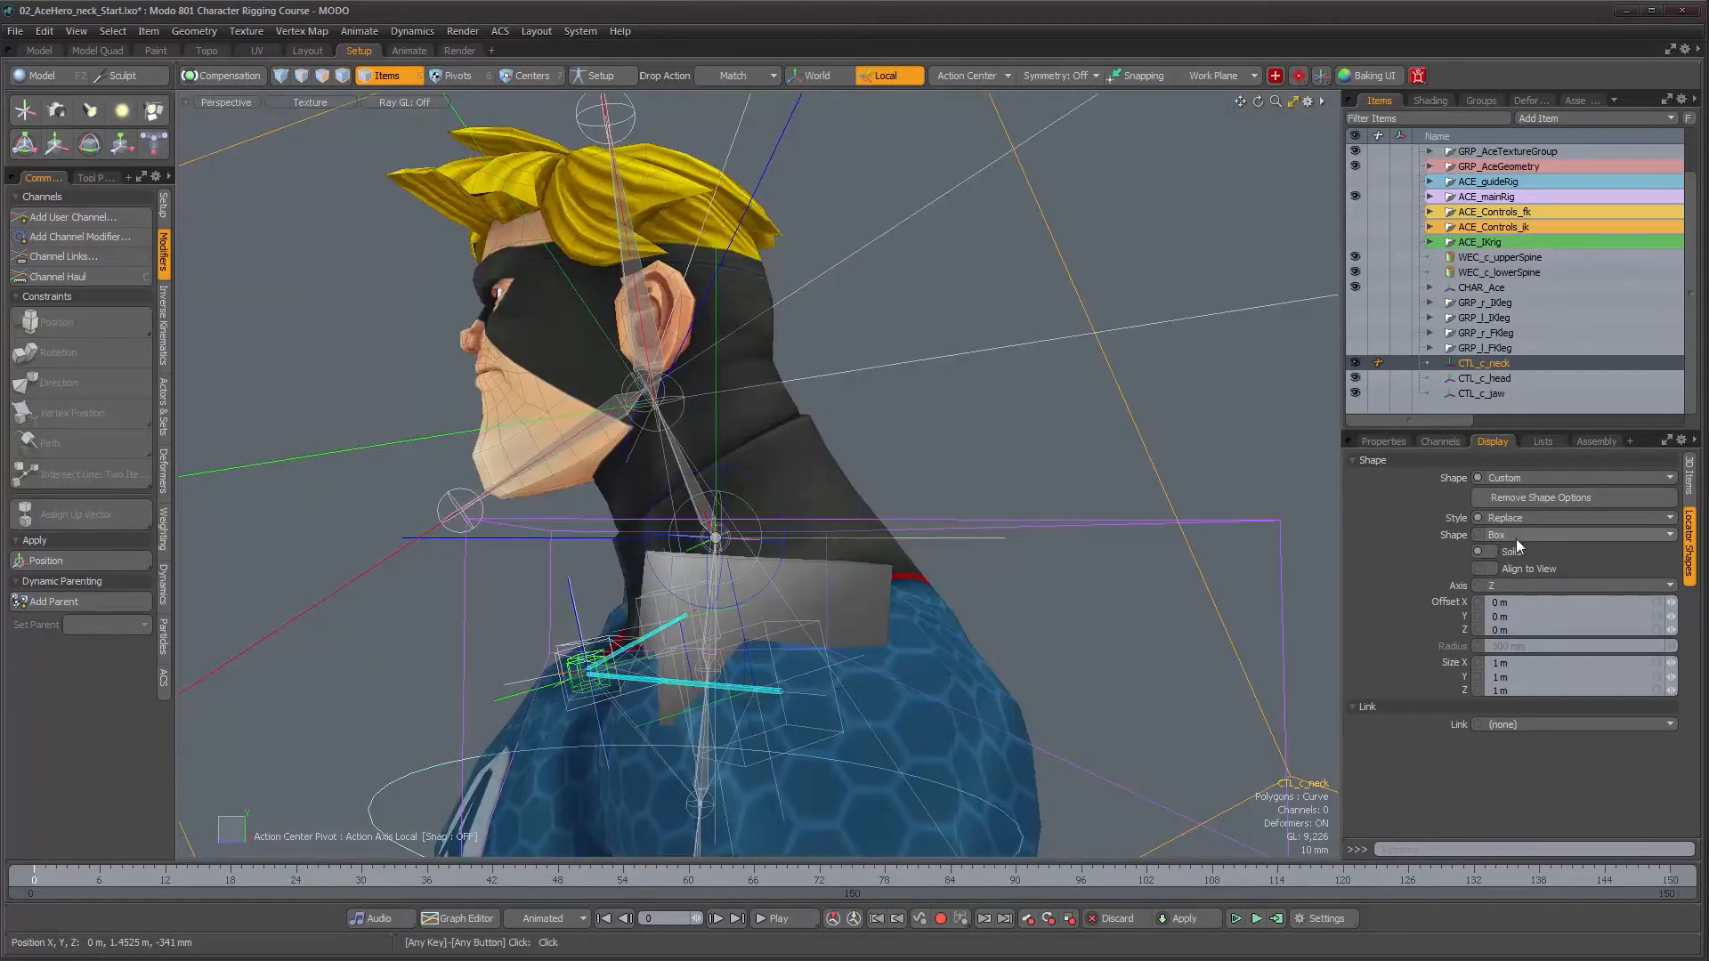
- Change the neck control's shape to Circle and align it to the X axis
alt+drag(977, 442, 936, 388)
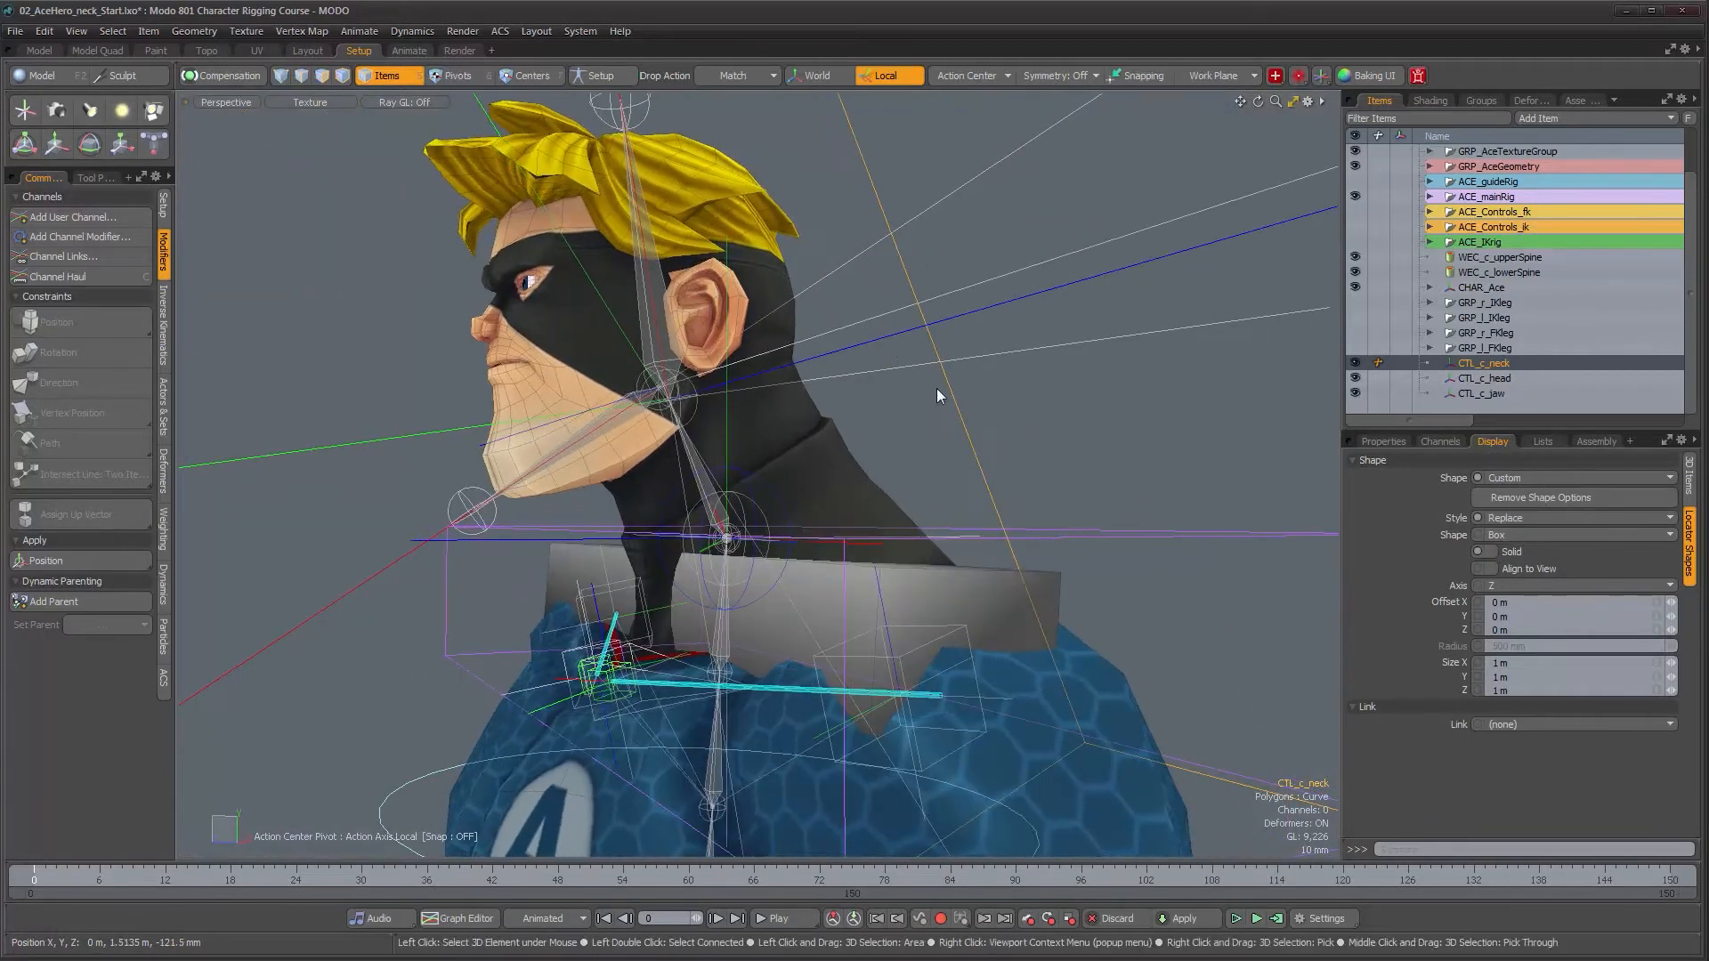
click(1584, 534)
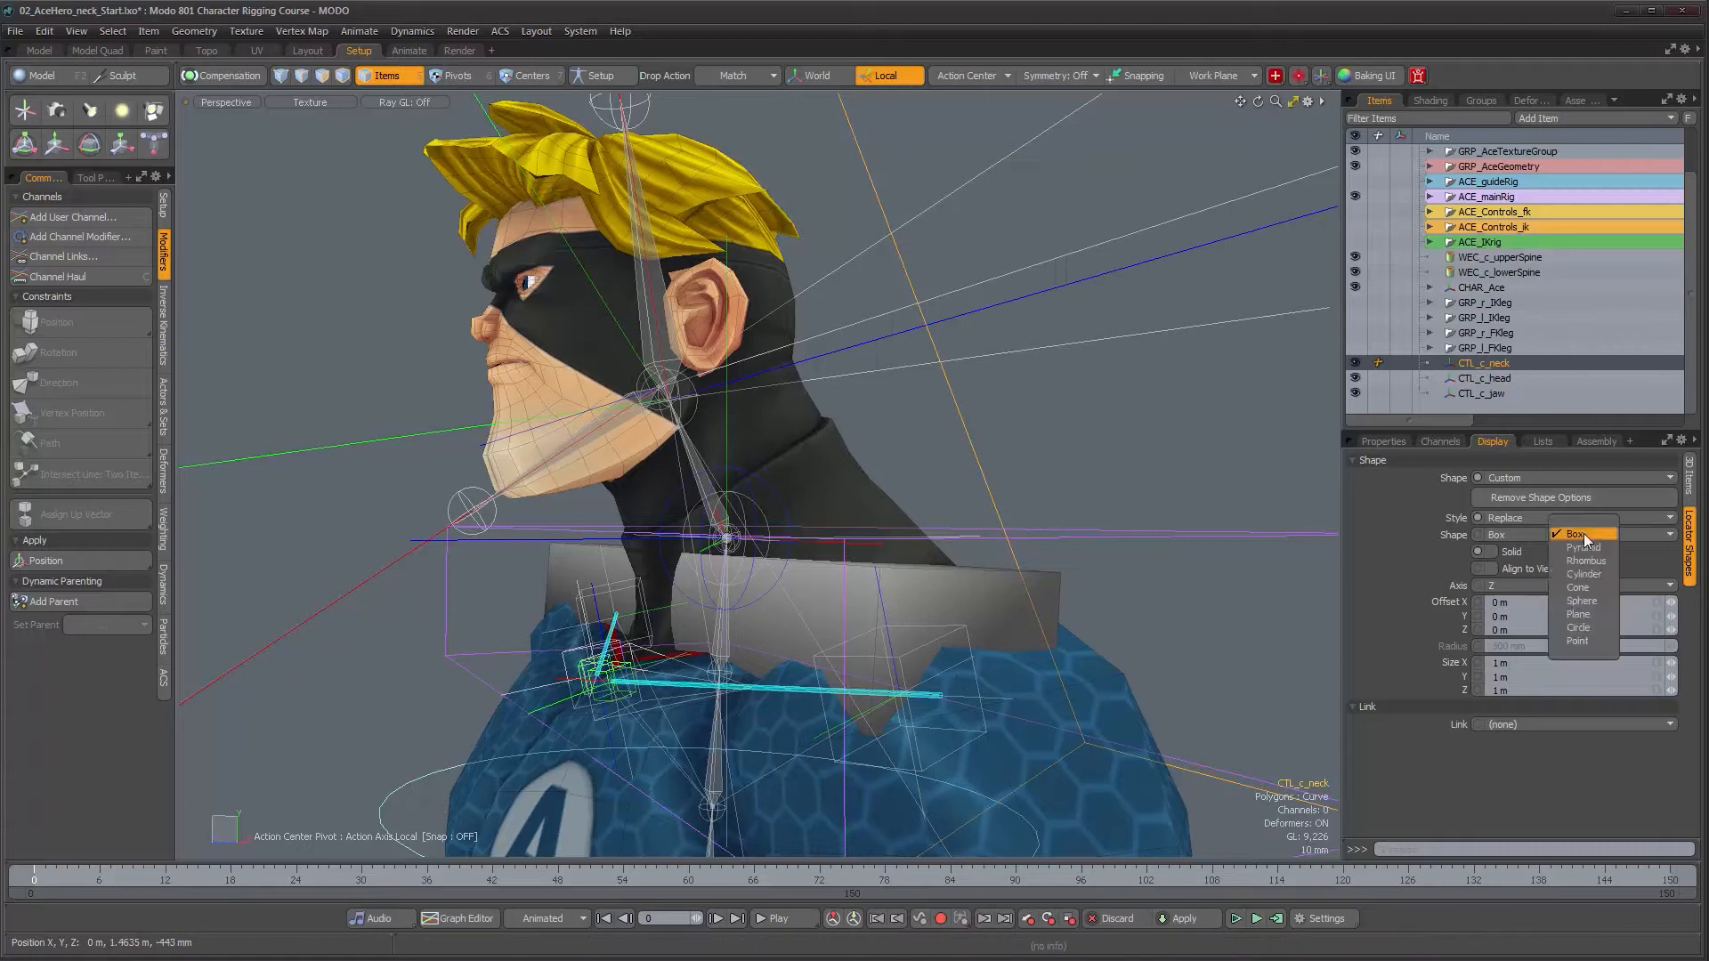
click(1579, 629)
click(1520, 589)
click(1521, 564)
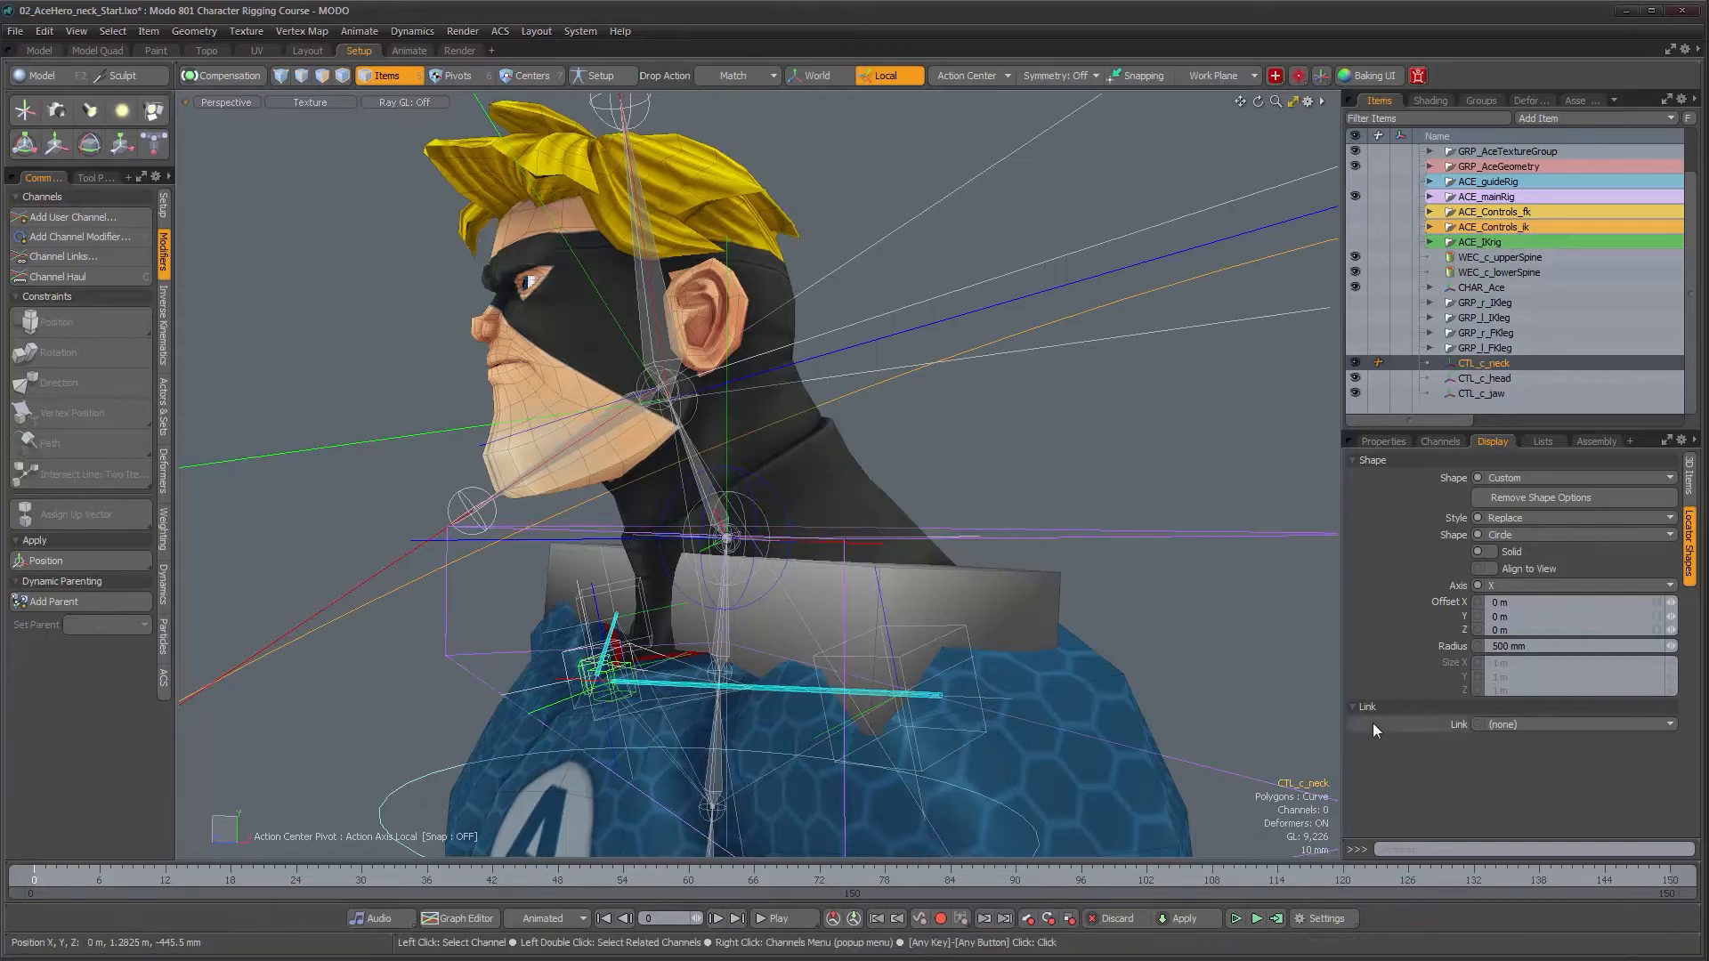
- Shrink the neck control's circle to a radius of 123 mm so that it fits around the neck
drag(1673, 653, 1596, 653)
alt+drag(979, 570, 1246, 584)
drag(1672, 646, 1652, 646)
mouse_move(961, 535)
alt+mouse_down()
mouse_move(673, 524)
mouse_move(953, 534)
alt+mouse_up()
alt+drag(881, 605, 784, 559)
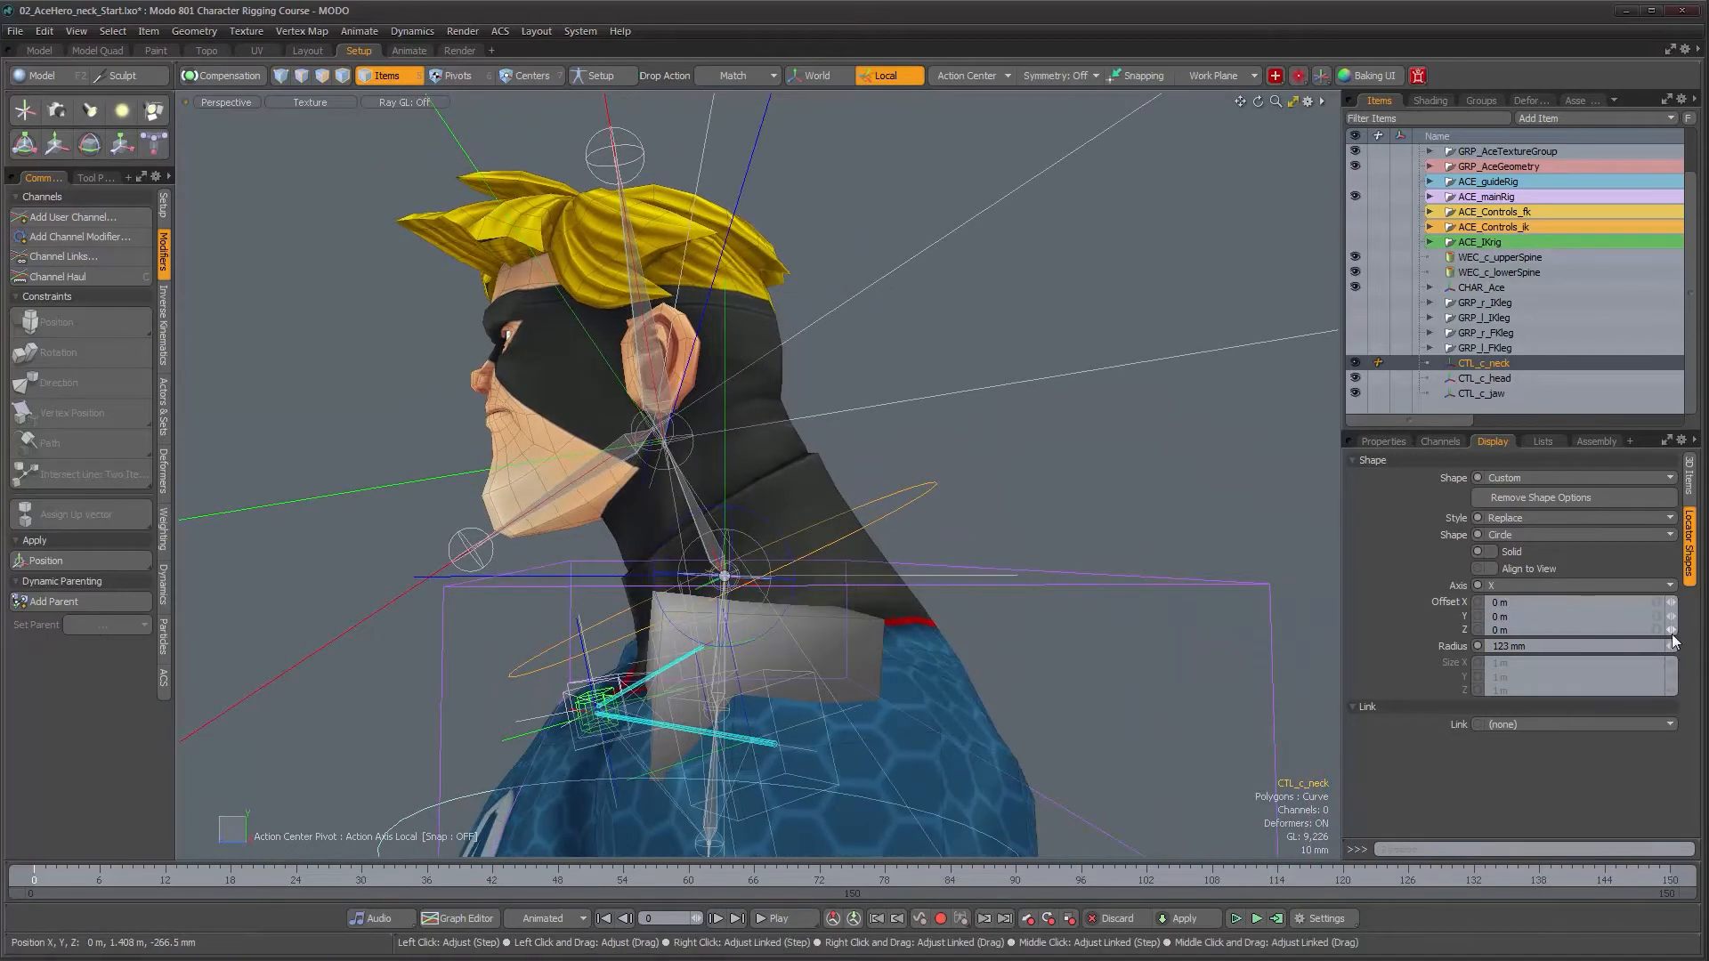
- Offset the neck control's circle by 19.4 mm in X and -10 mm in Y, and set its radius to 114 mm
mouse_move(1671, 606)
mouse_down()
mouse_move(1678, 578)
mouse_move(1673, 598)
mouse_up()
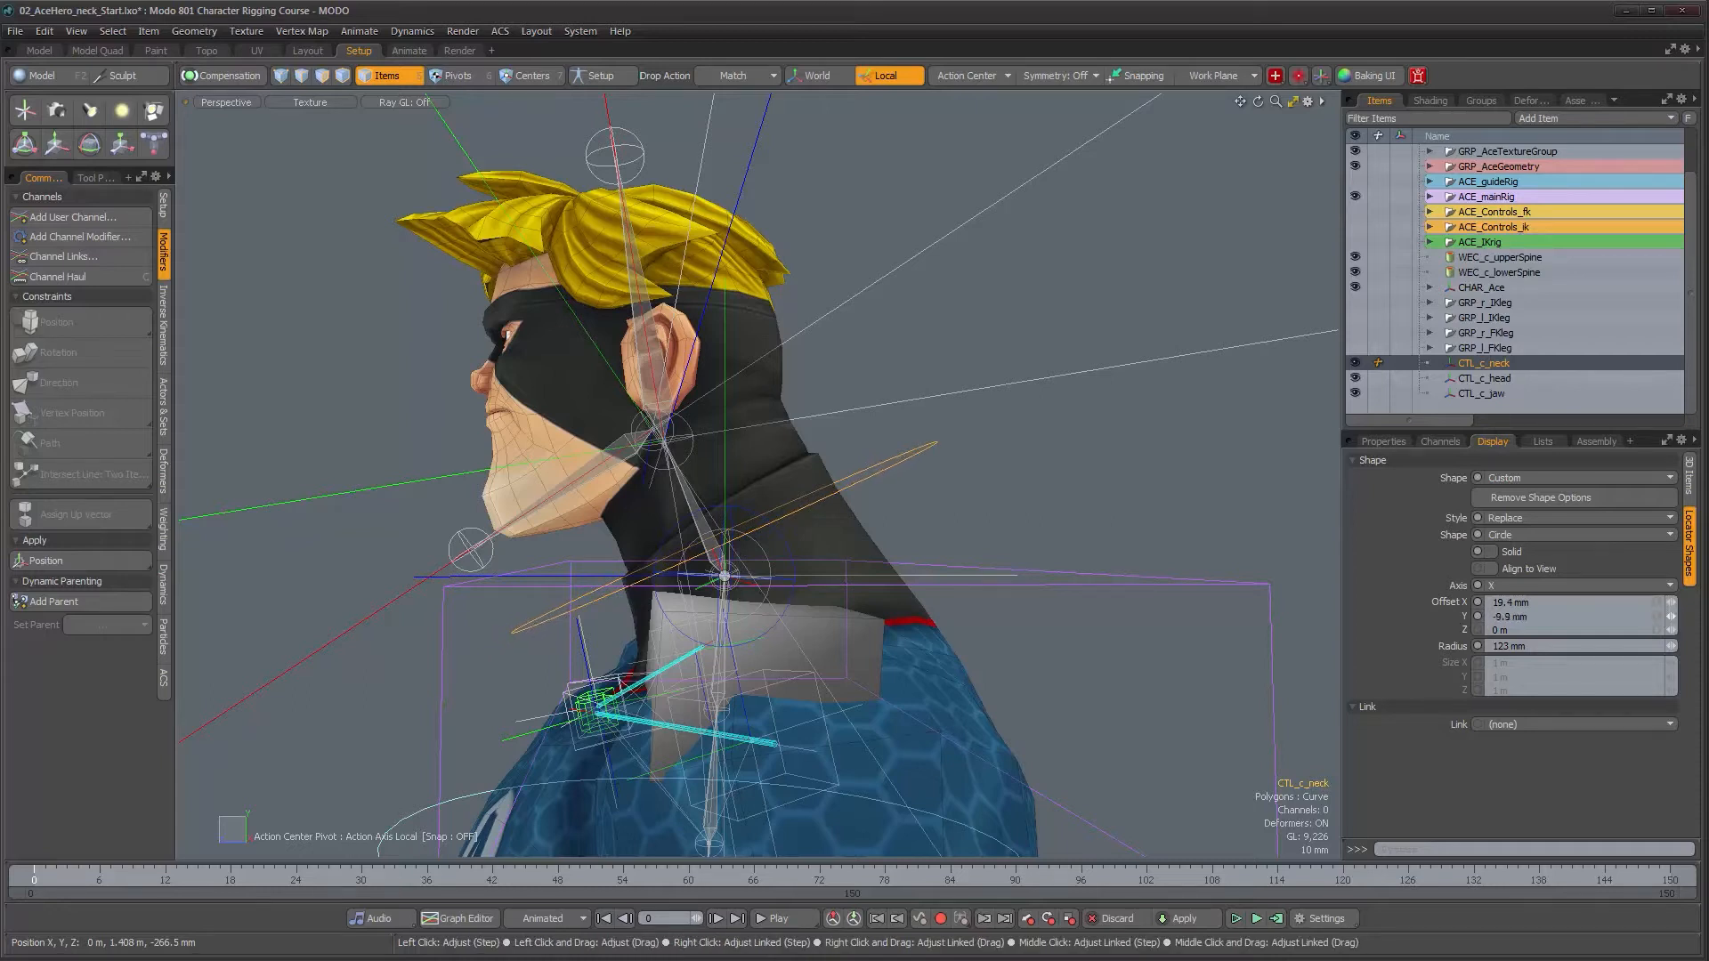
alt+drag(1118, 617, 1300, 603)
drag(1671, 645, 1668, 646)
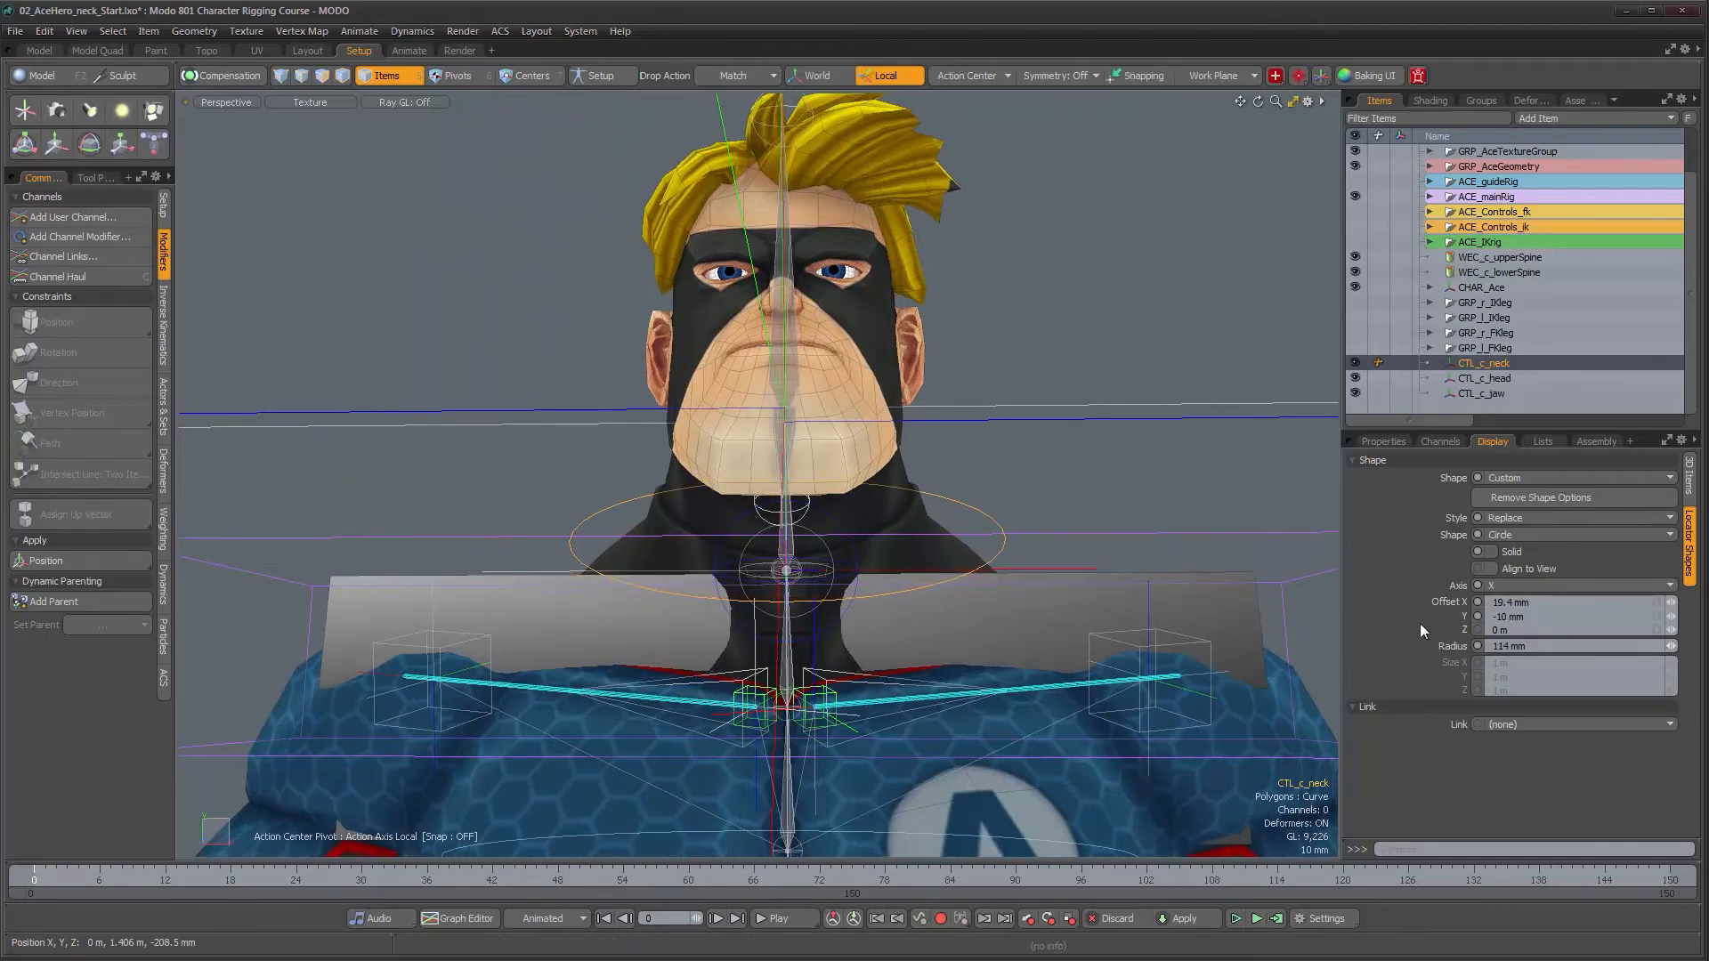
- Give CTL_c_head a Custom locator shape with the Replace style, set to a Sphere that is not solid
alt+right_drag(1148, 538, 1106, 537)
alt+drag(1107, 538, 962, 622)
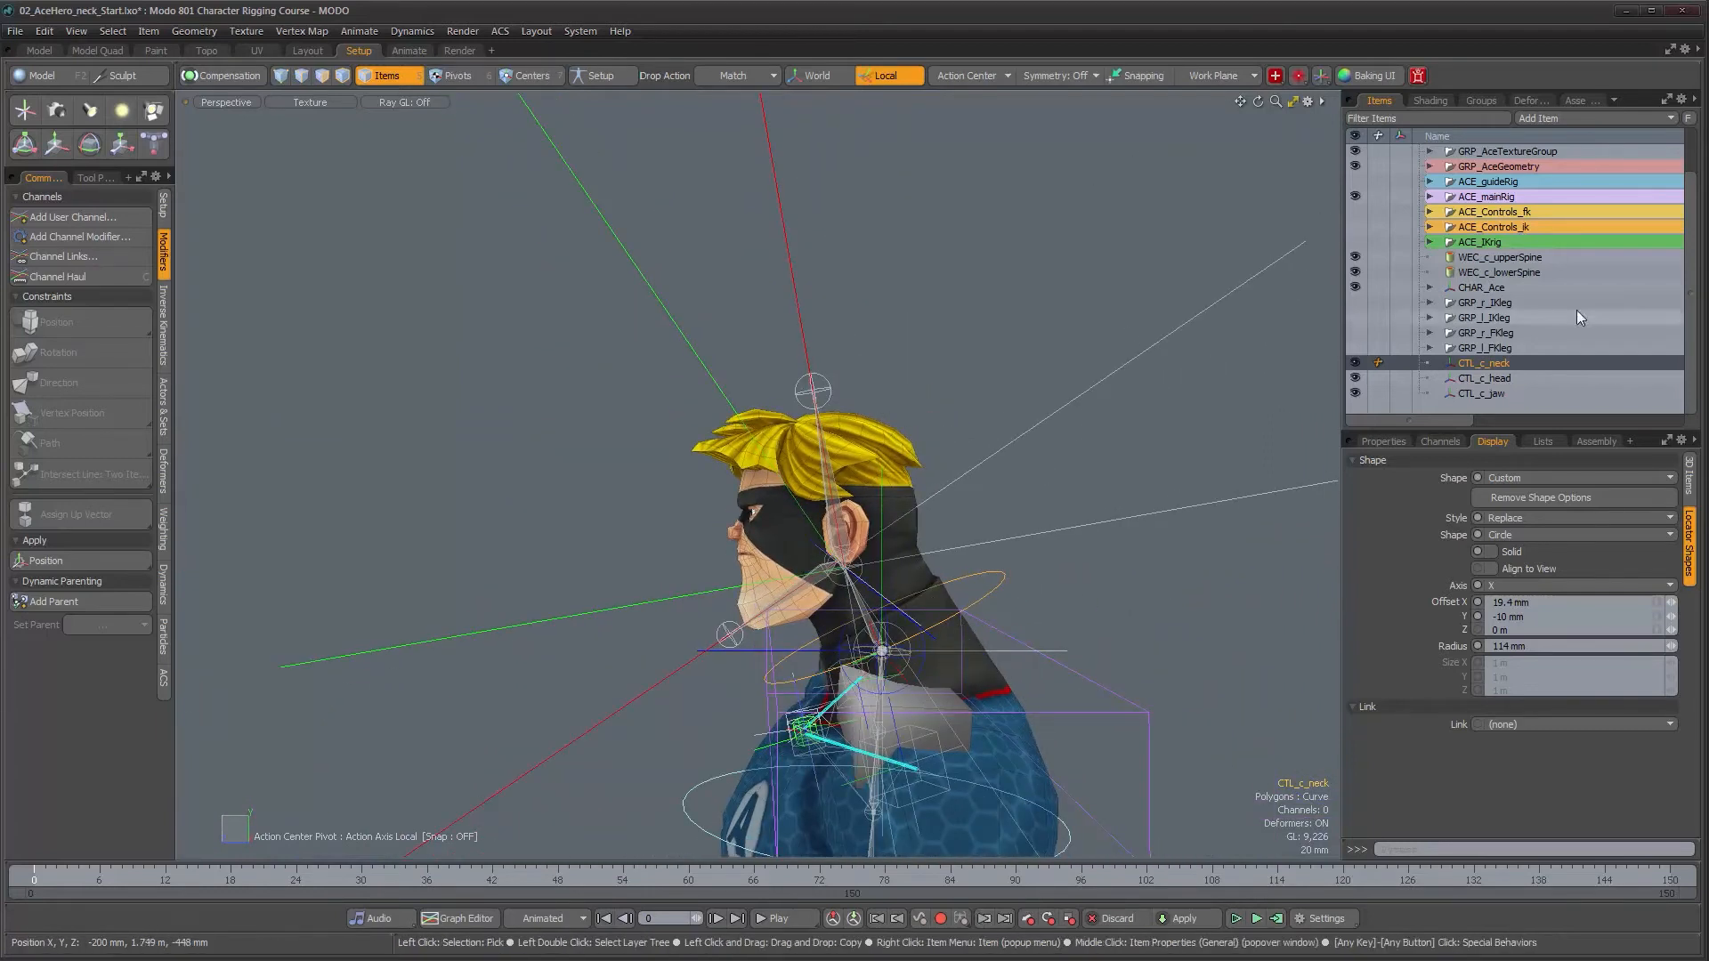
click(1517, 379)
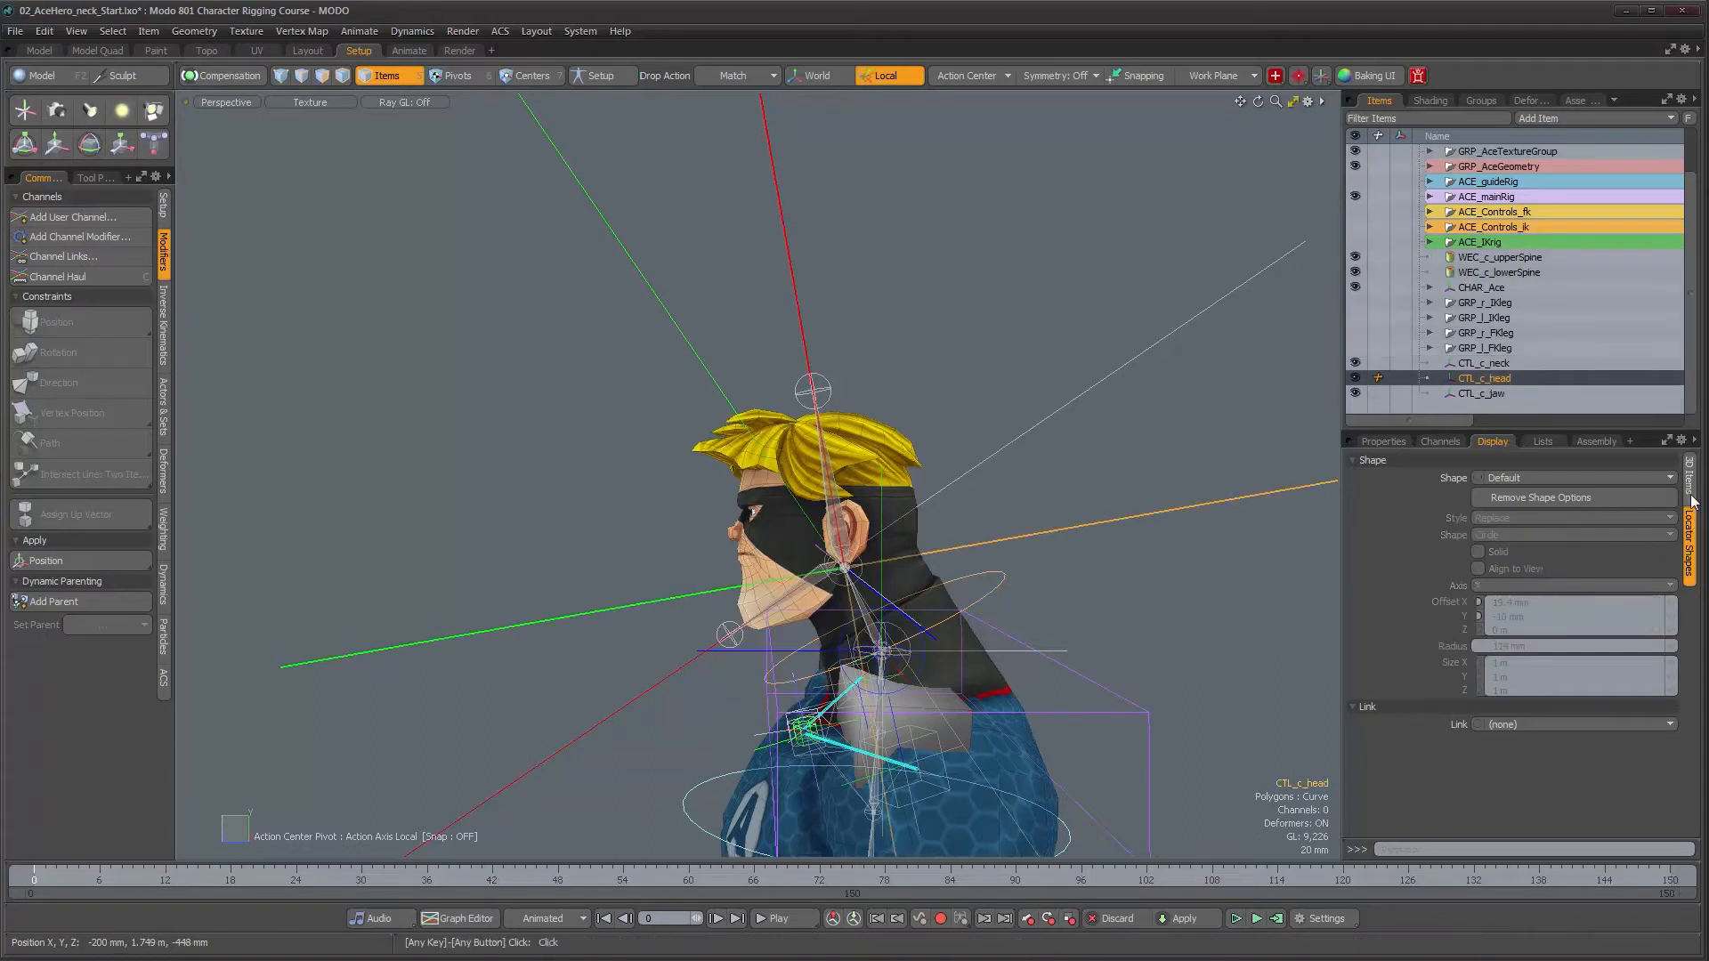
click(1584, 497)
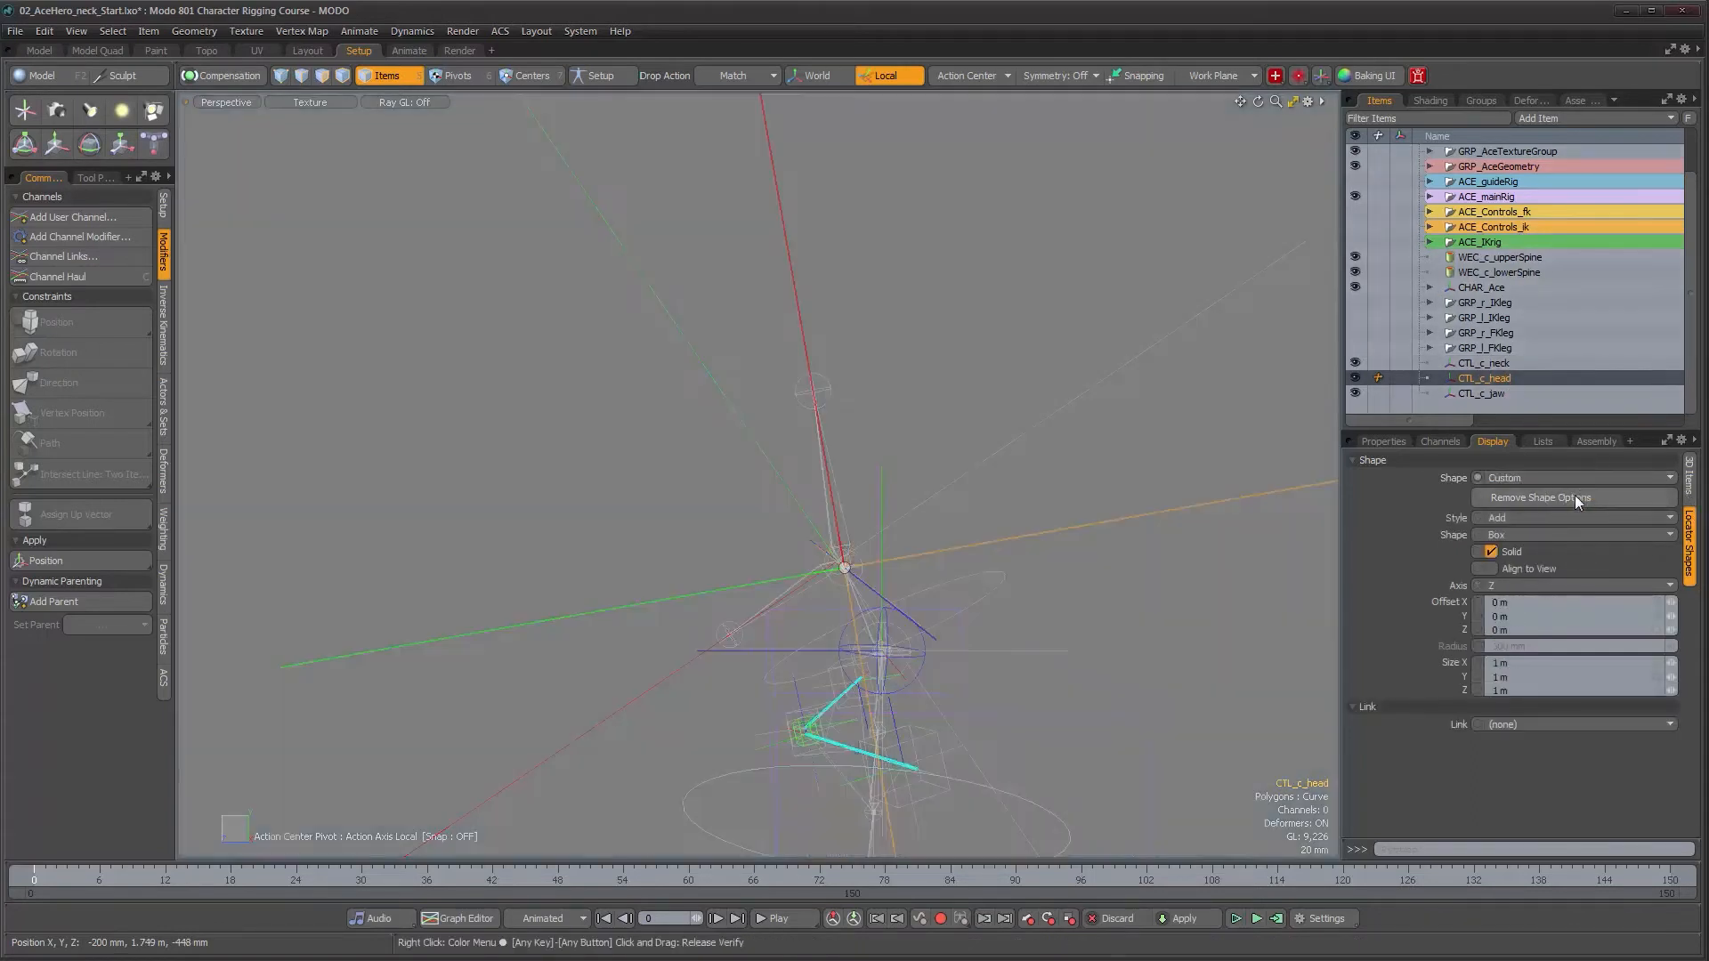
click(1563, 522)
click(1563, 531)
click(1561, 536)
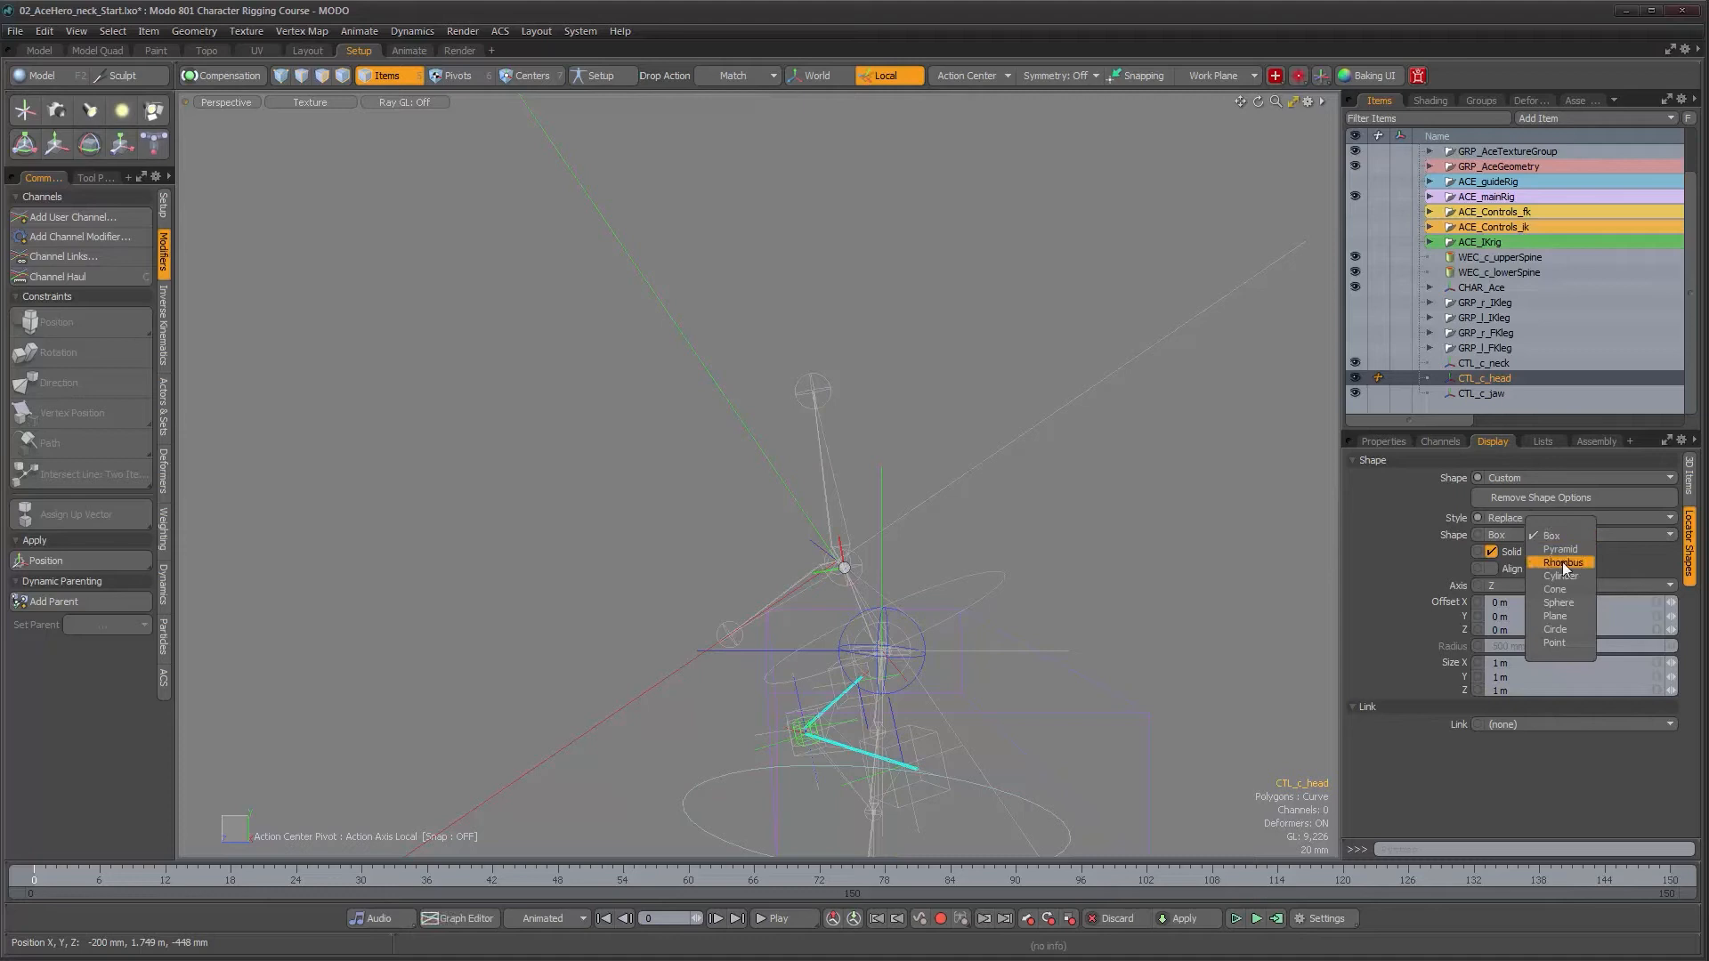
click(1558, 602)
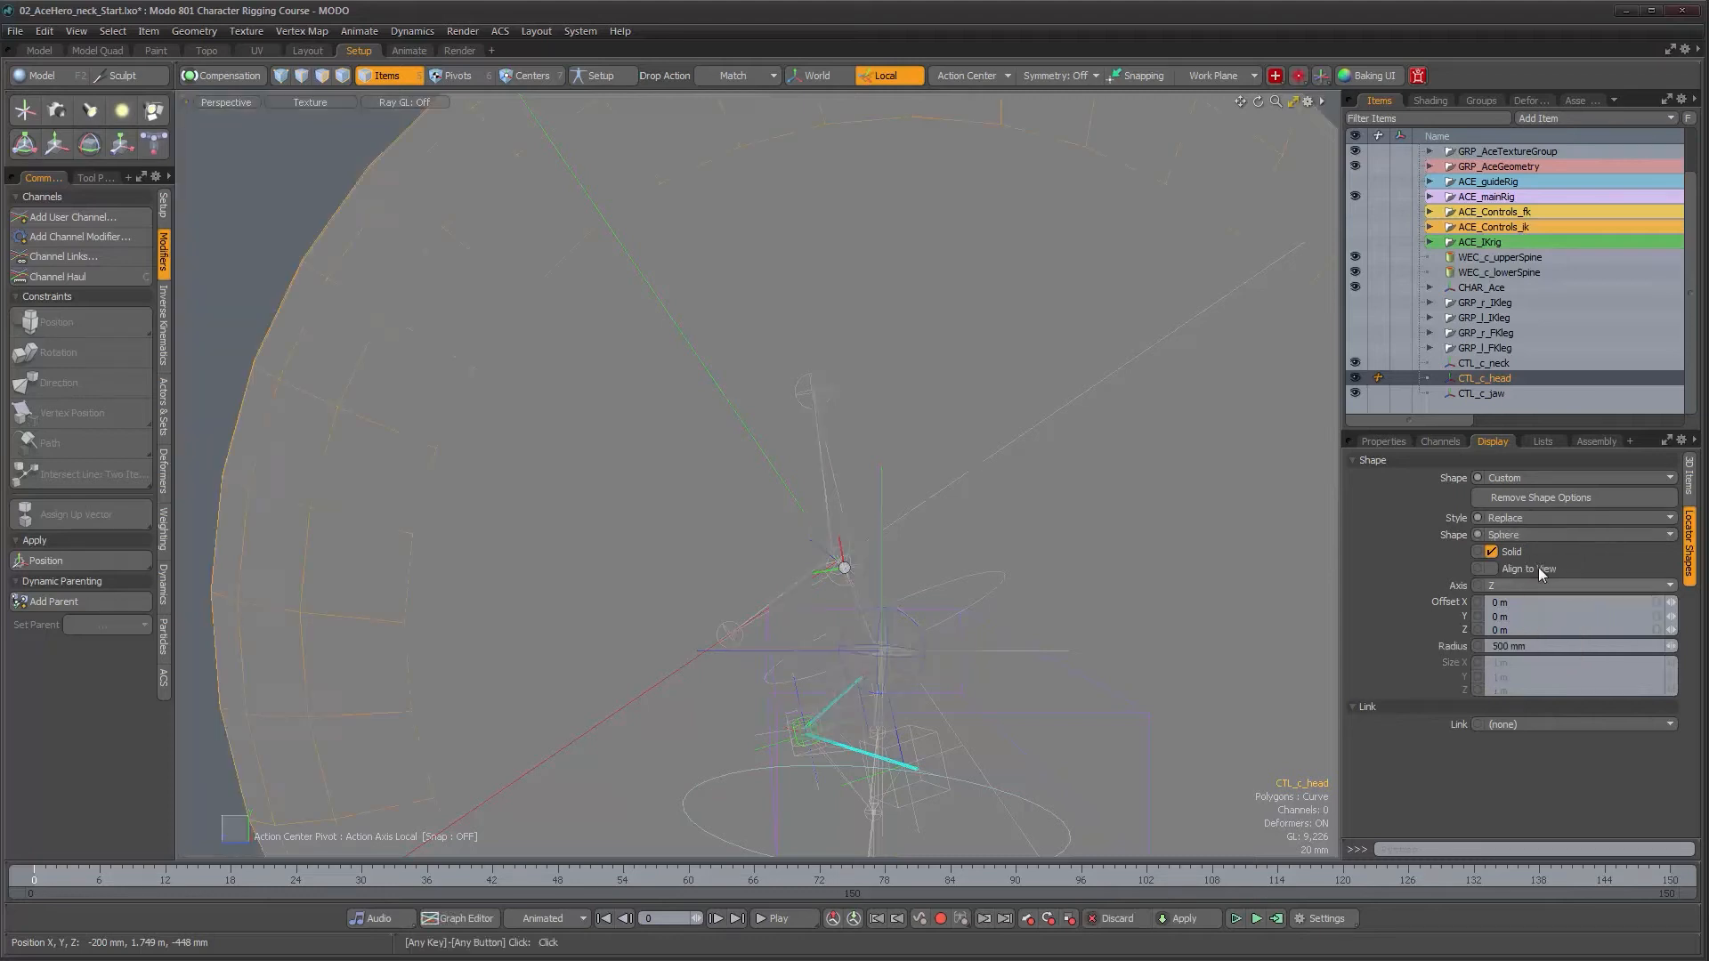
click(1492, 552)
- Reduce the head control sphere's radius to 118 mm so that it surrounds the head
alt+drag(1023, 613, 1138, 613)
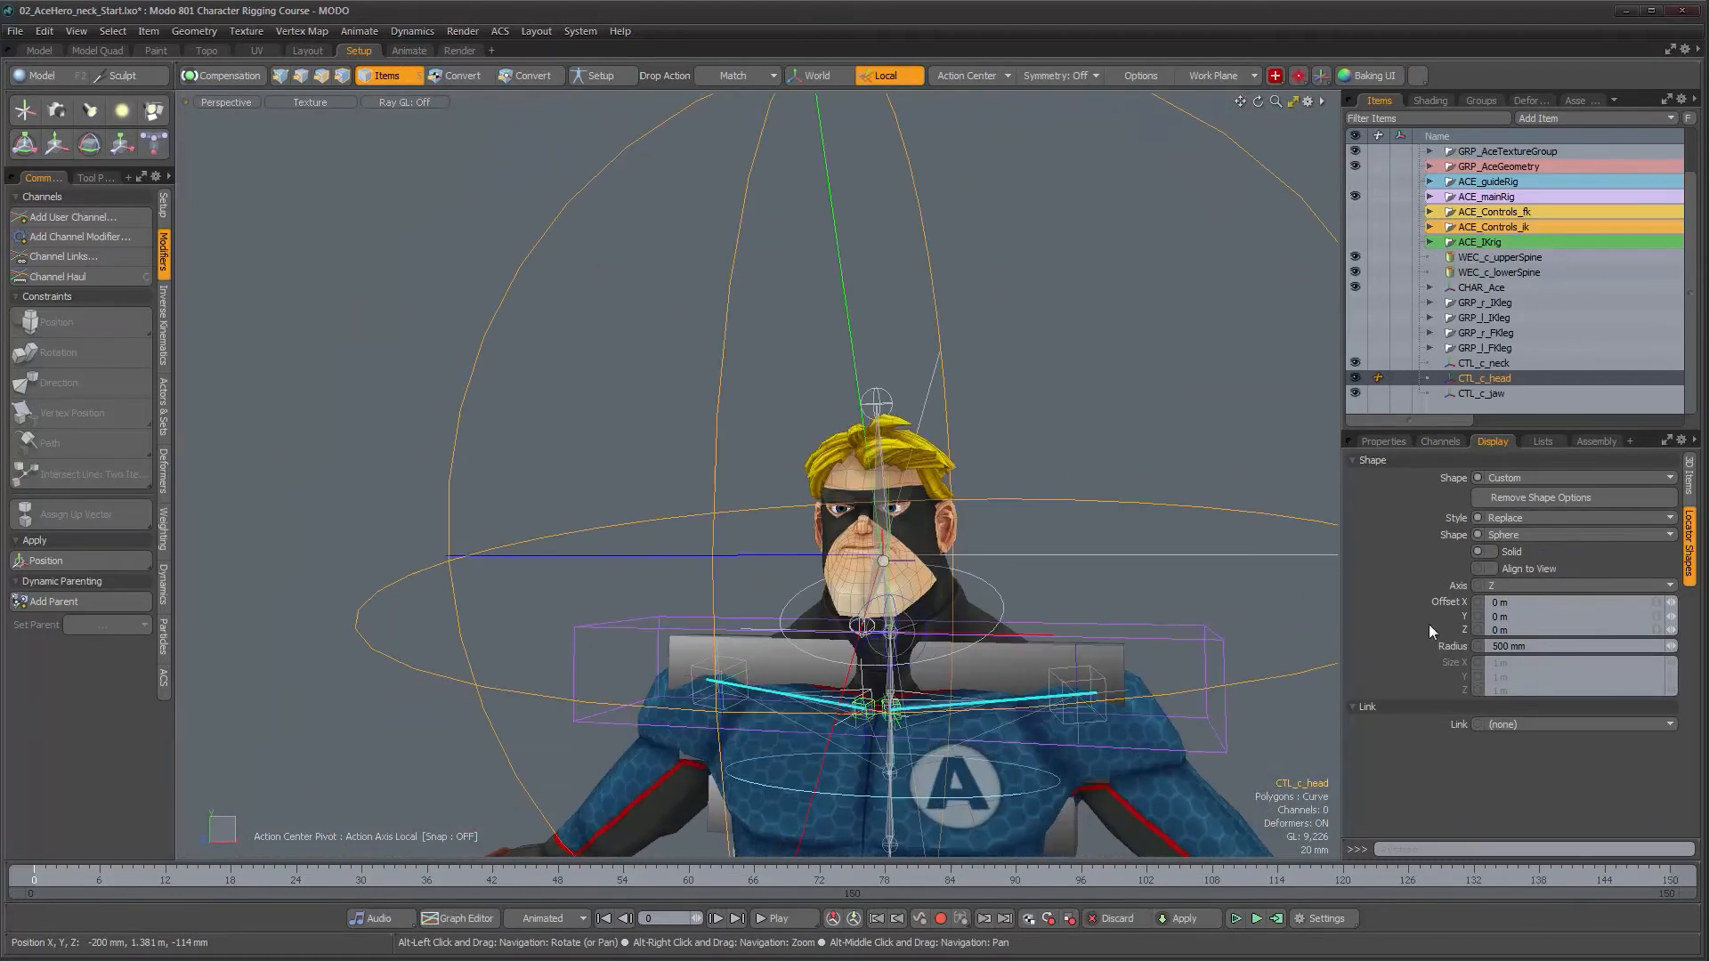
drag(1671, 647, 1589, 647)
alt+drag(1159, 503, 942, 479)
scroll(940, 492, up, 4)
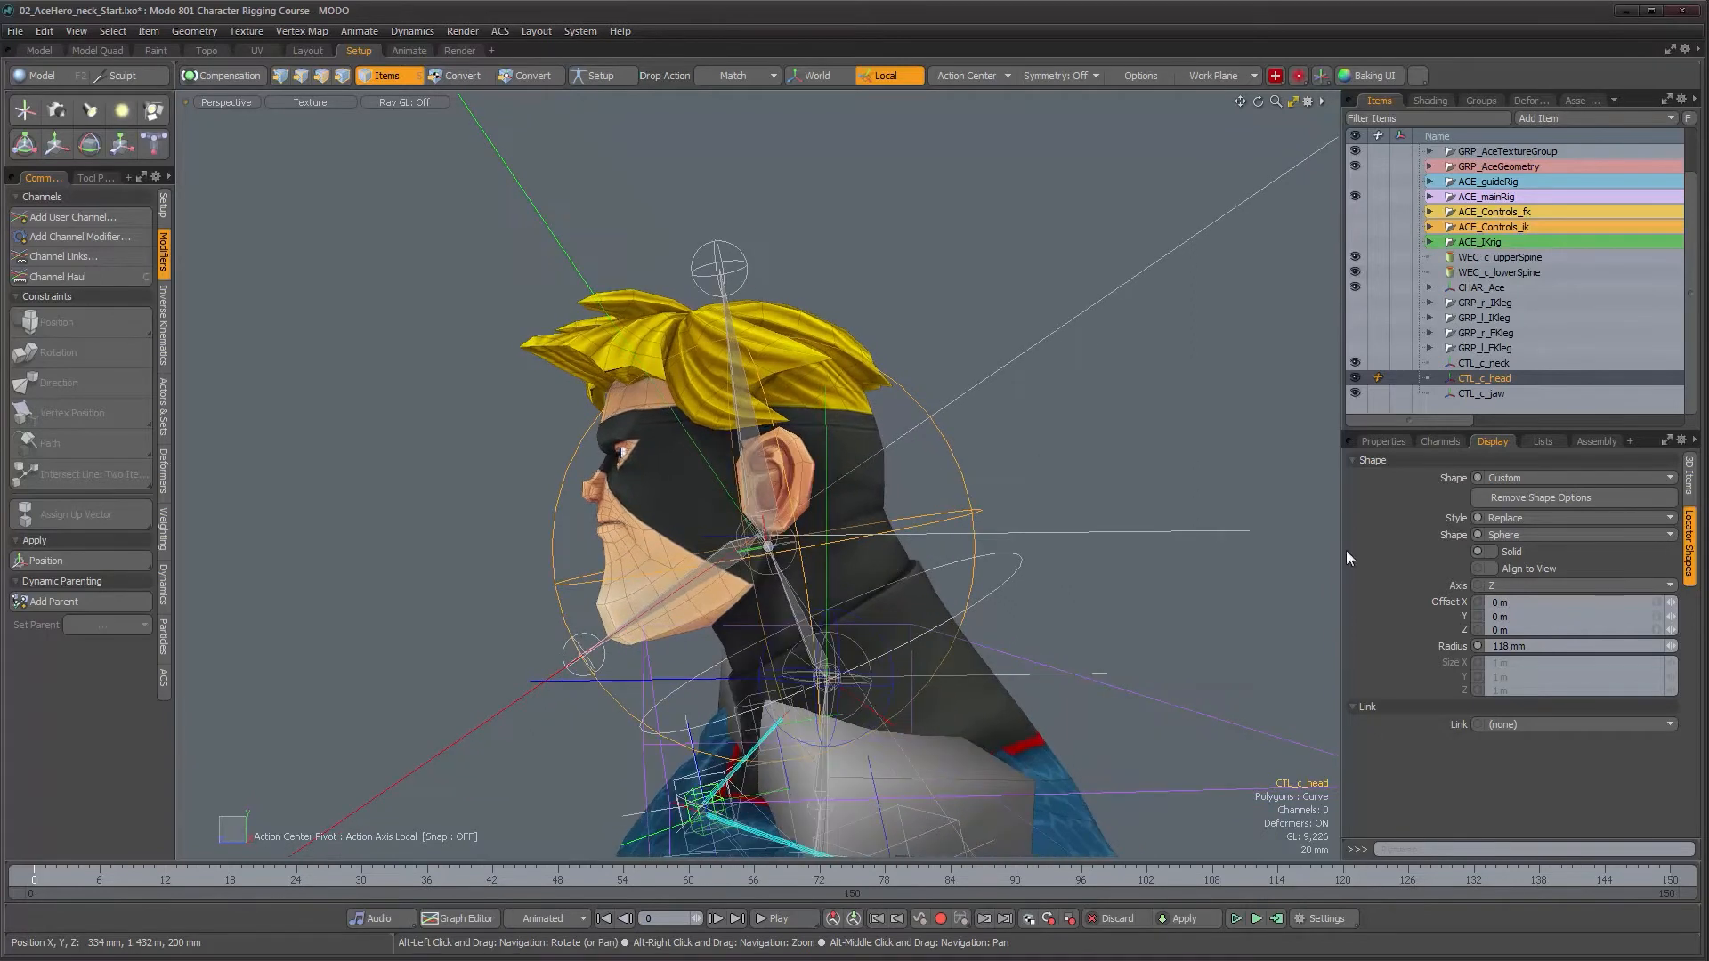
- Offset the head control's sphere by 51 mm in X and set its radius to 104 mm
drag(1671, 603, 1696, 603)
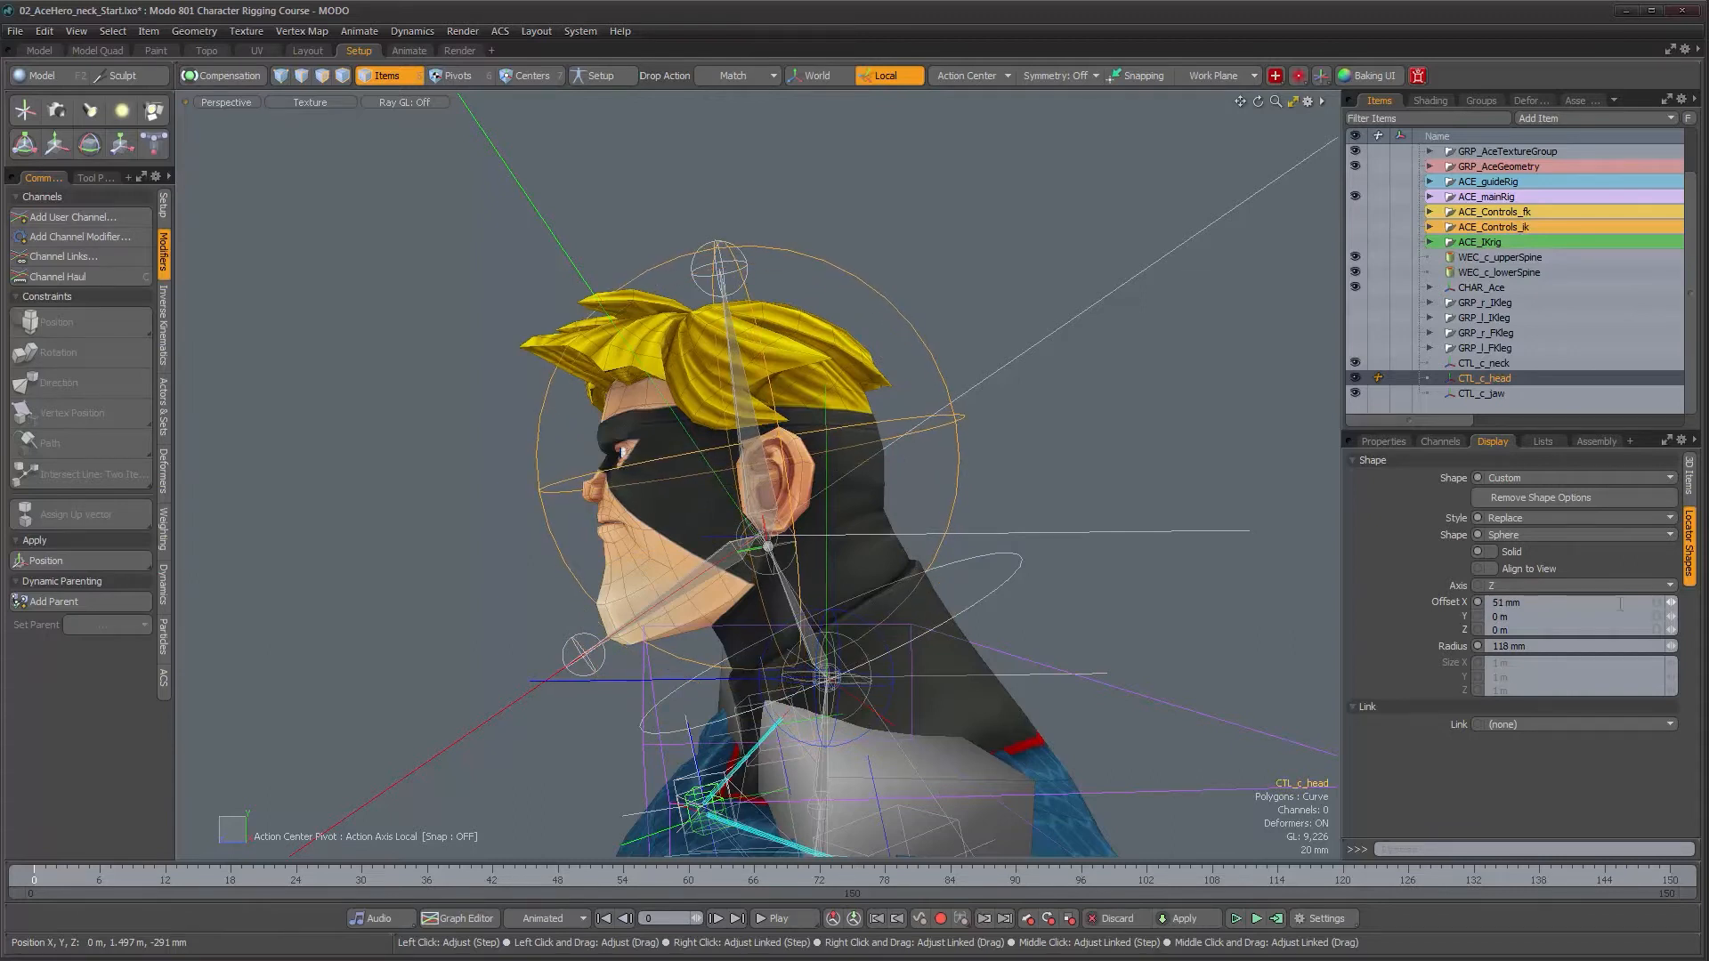
alt+drag(614, 553, 730, 553)
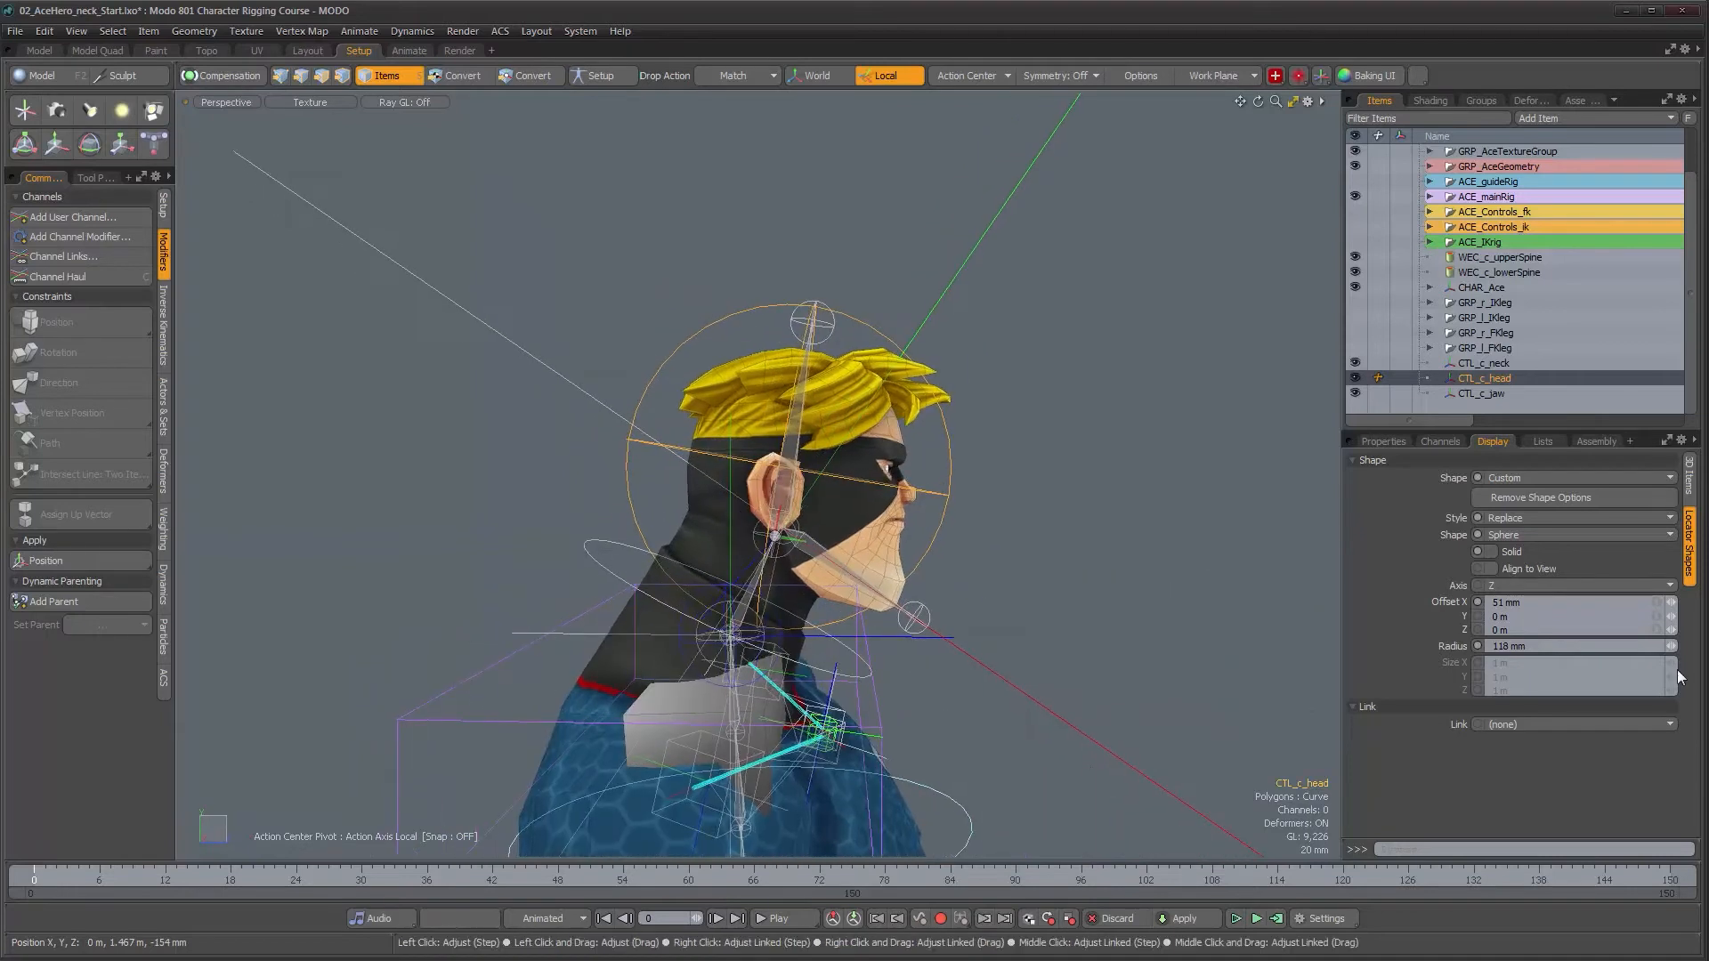
drag(1671, 646, 1656, 646)
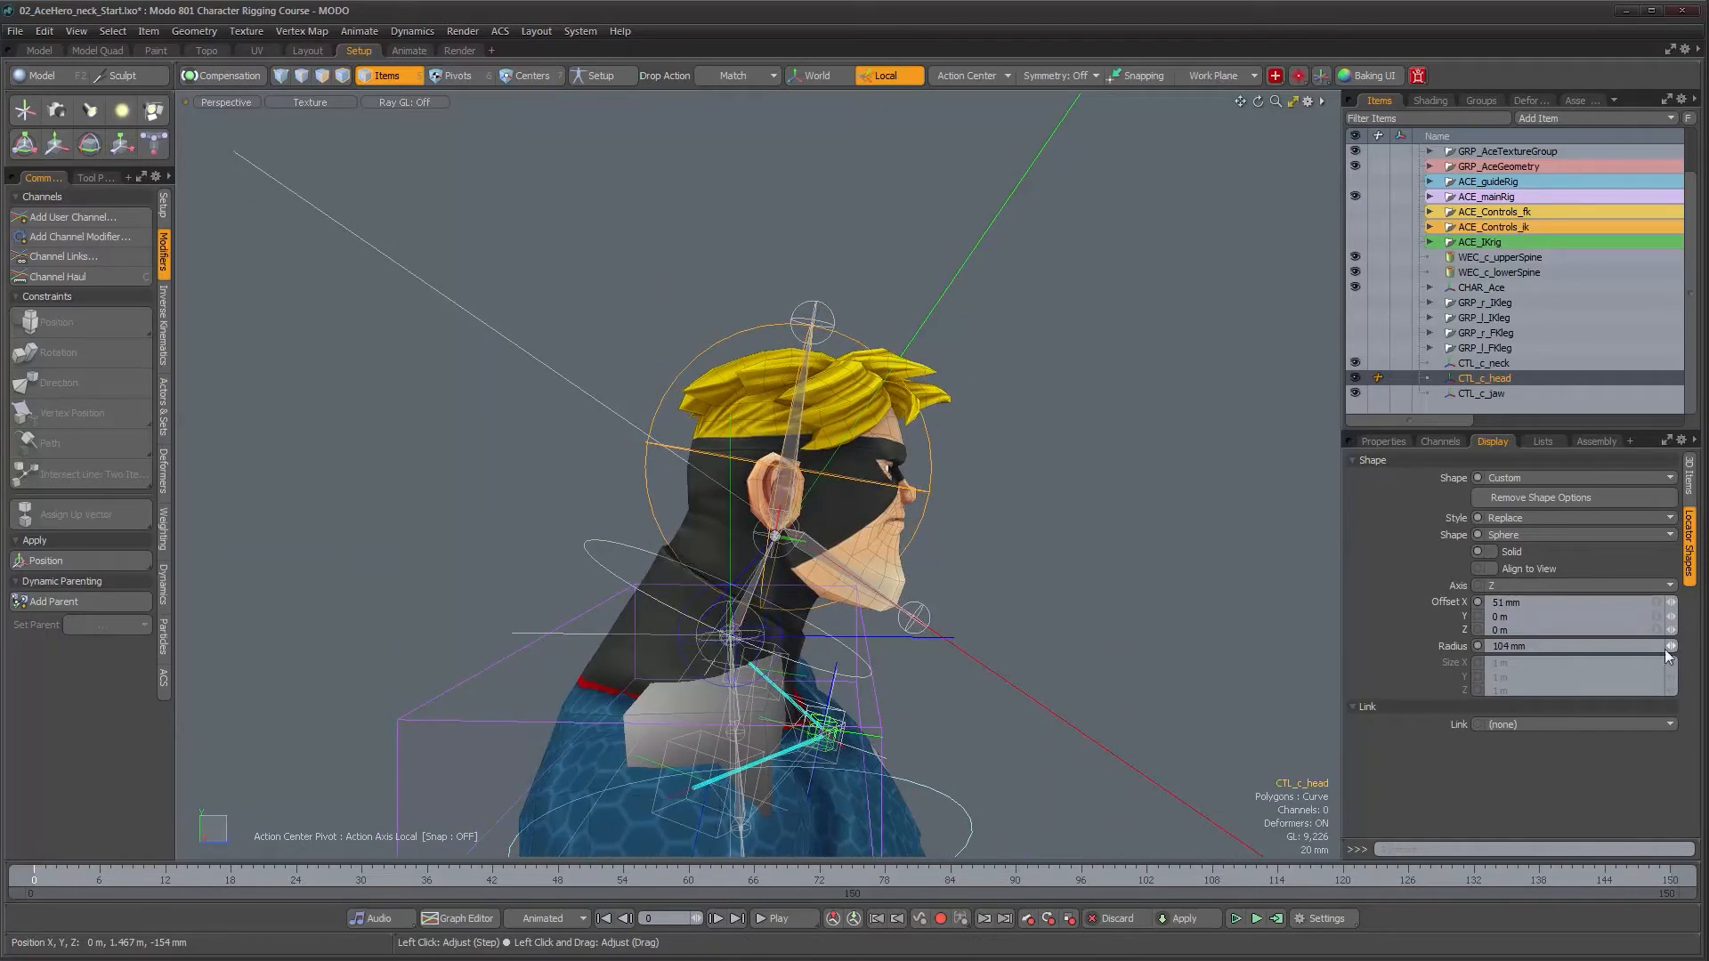
alt+drag(1113, 525, 945, 539)
key(y)
drag(951, 491, 1303, 434)
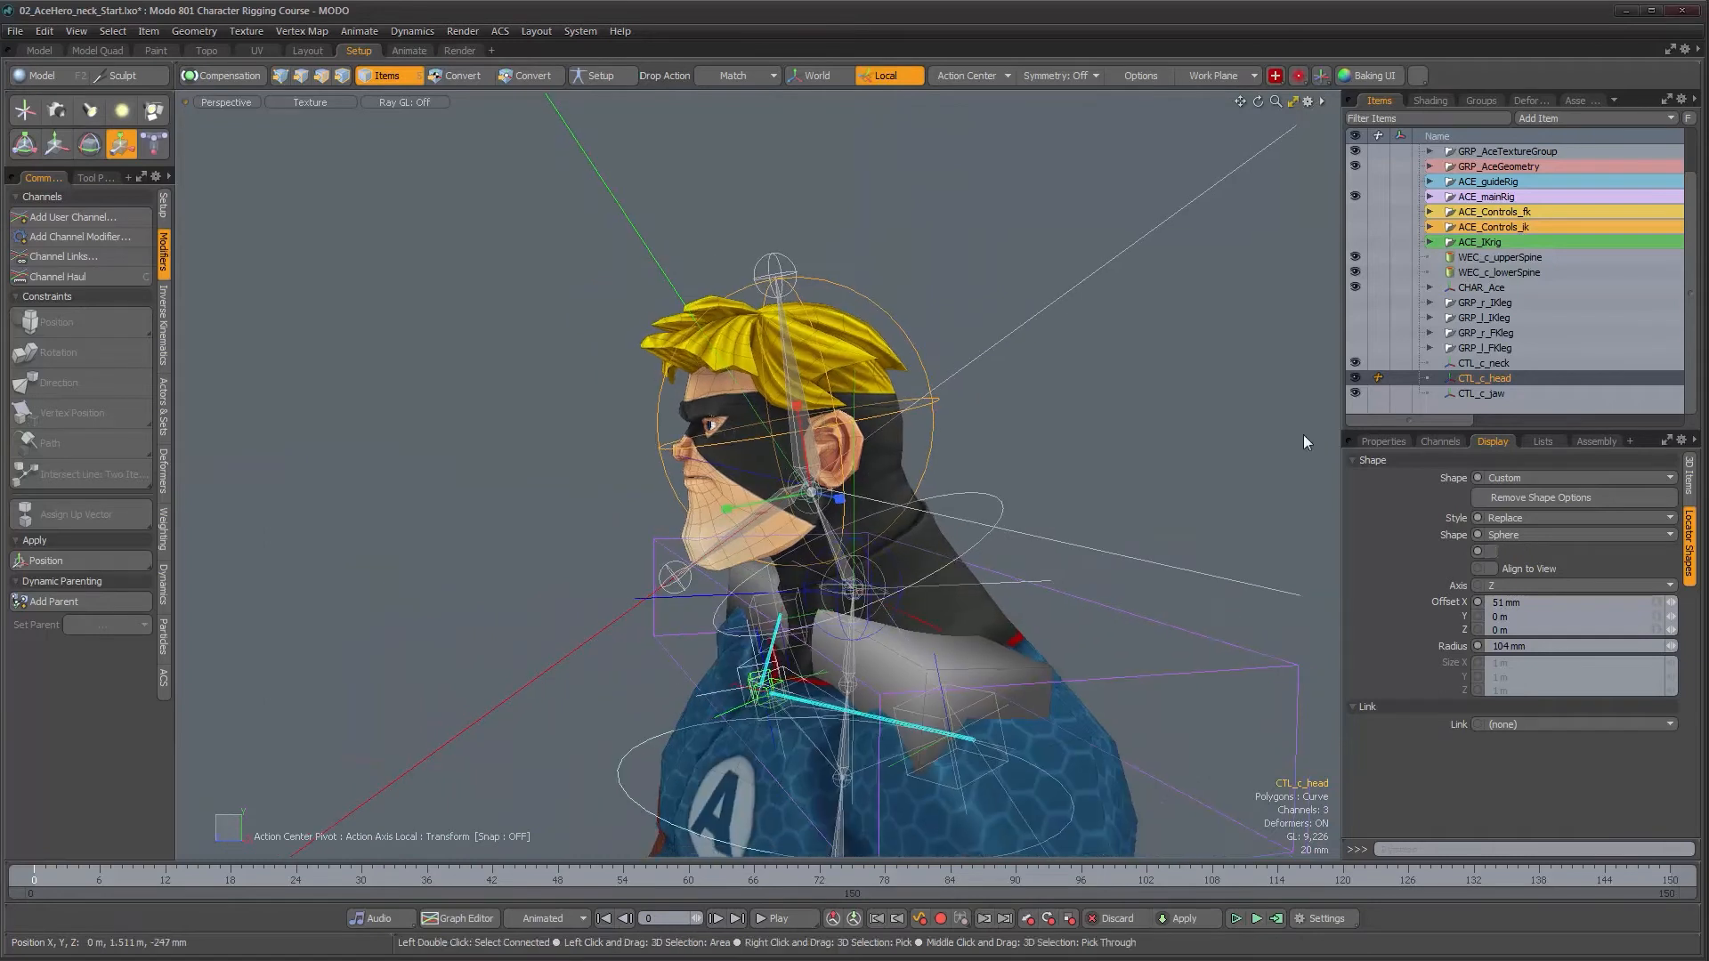
- Give CTL_c_jaw a Custom locator shape with the Replace style, set to a Circle that is not solid
click(1482, 393)
alt+drag(899, 503, 790, 528)
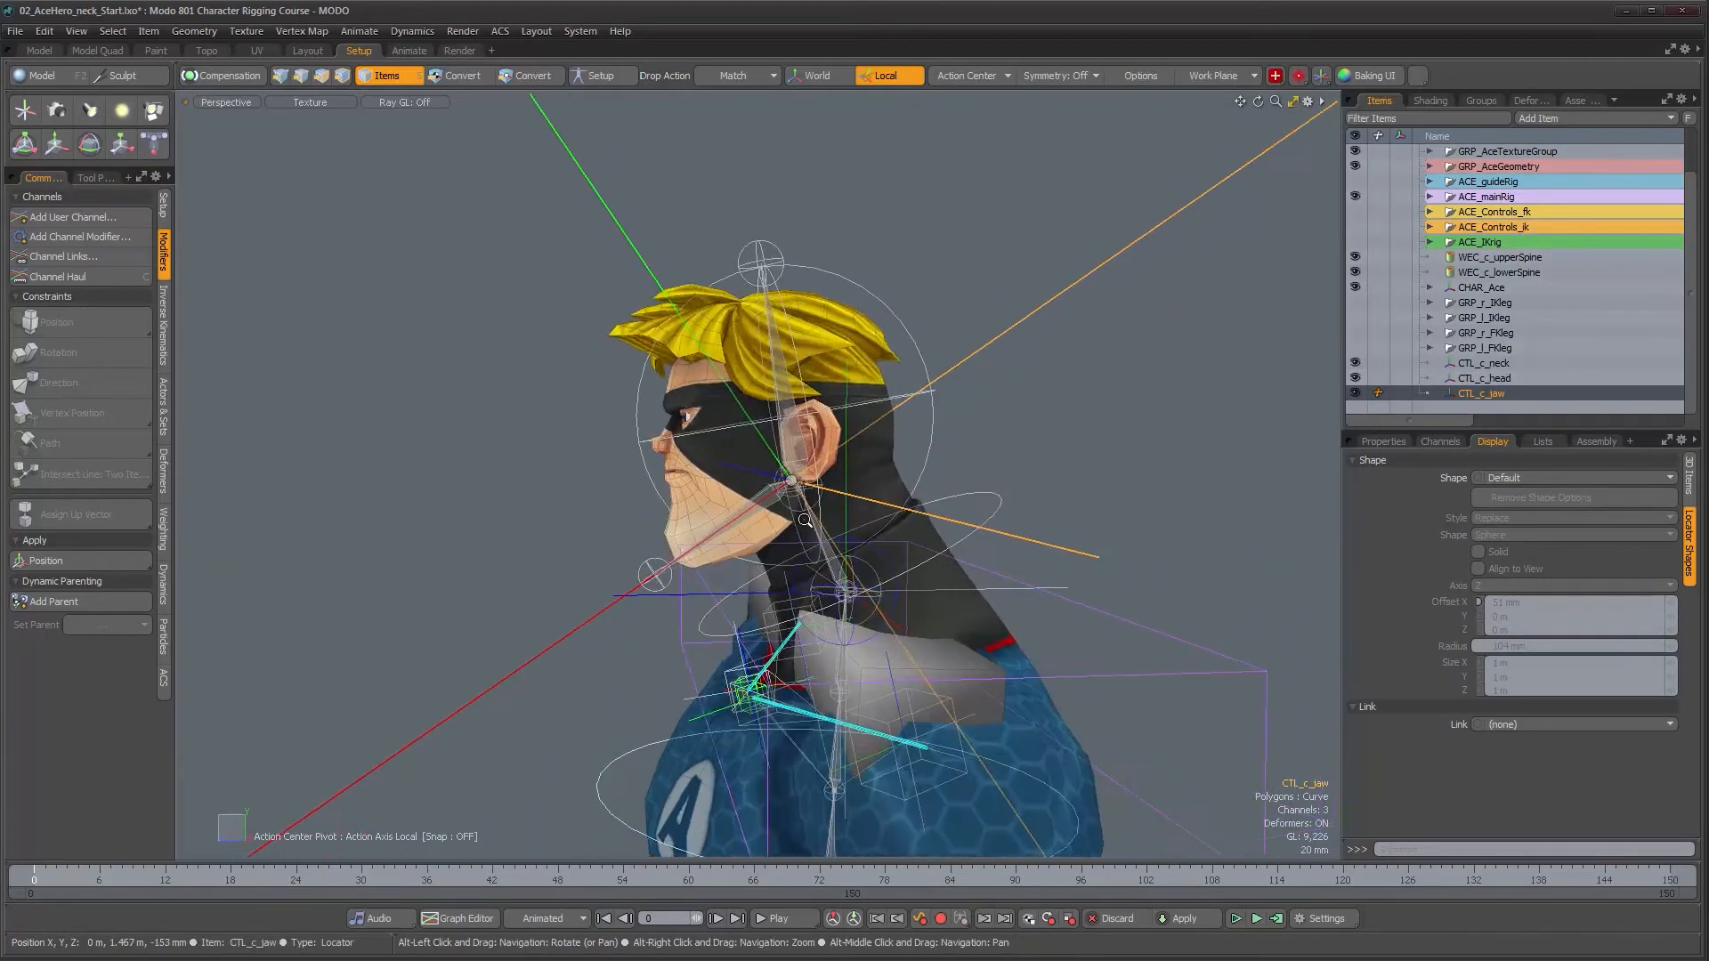
alt+right_drag(790, 527, 881, 485)
alt+drag(881, 486, 825, 472)
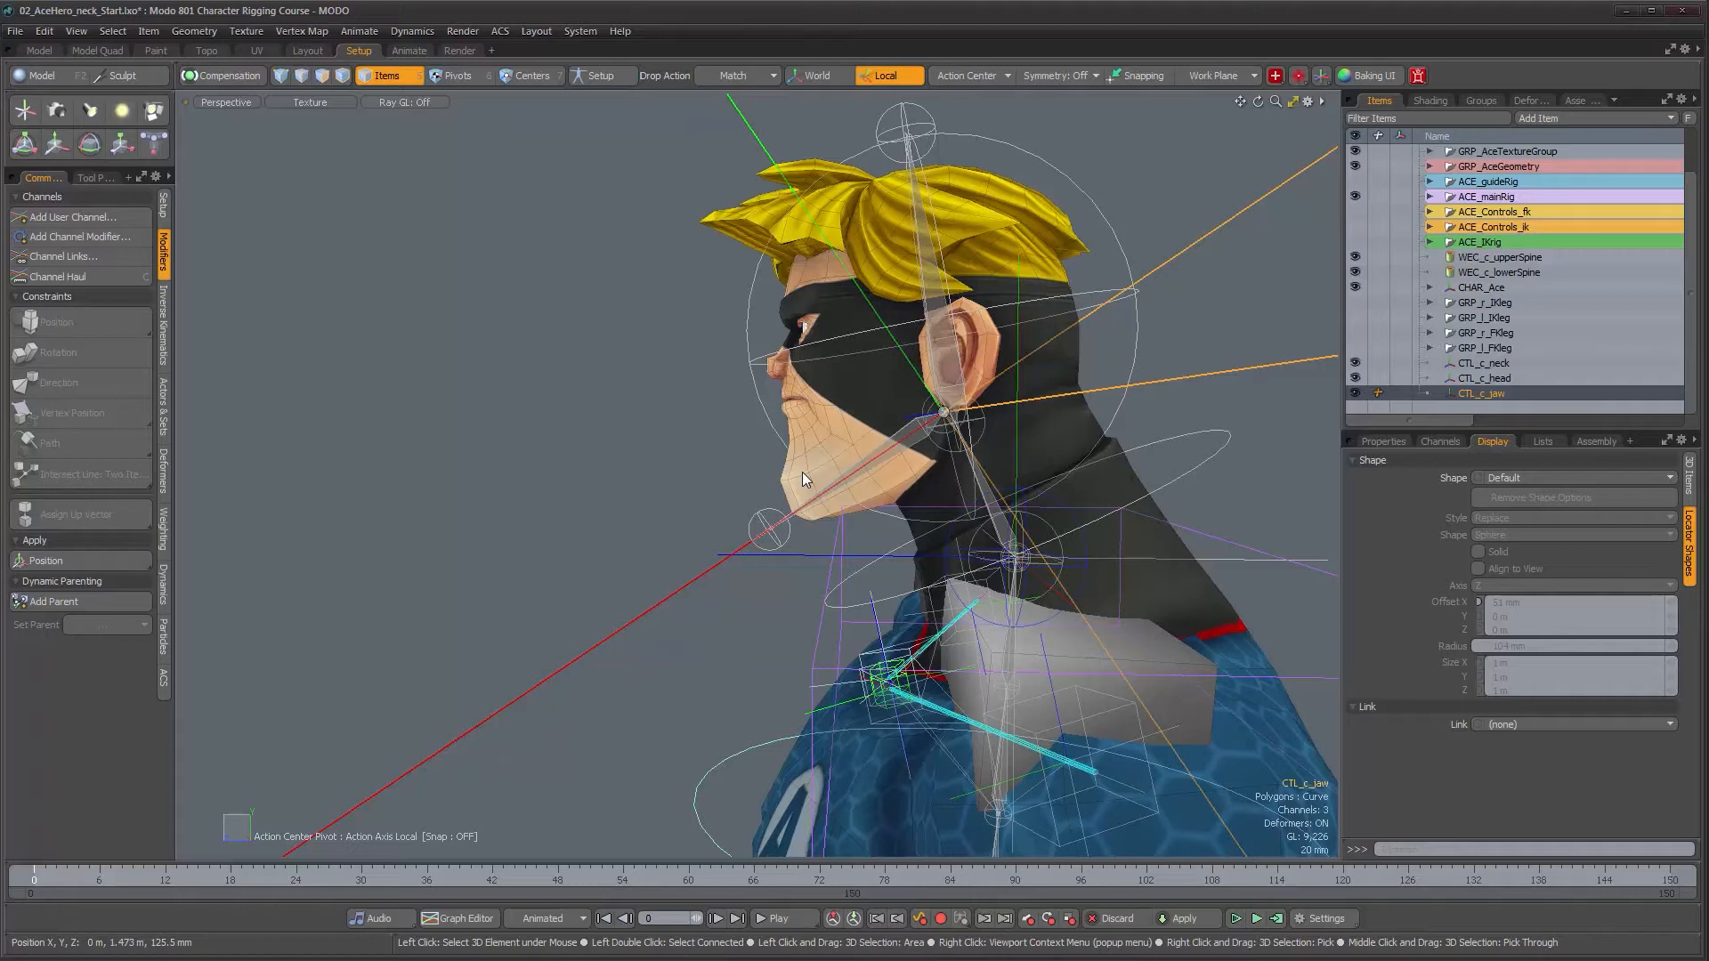
alt+drag(805, 473, 890, 476)
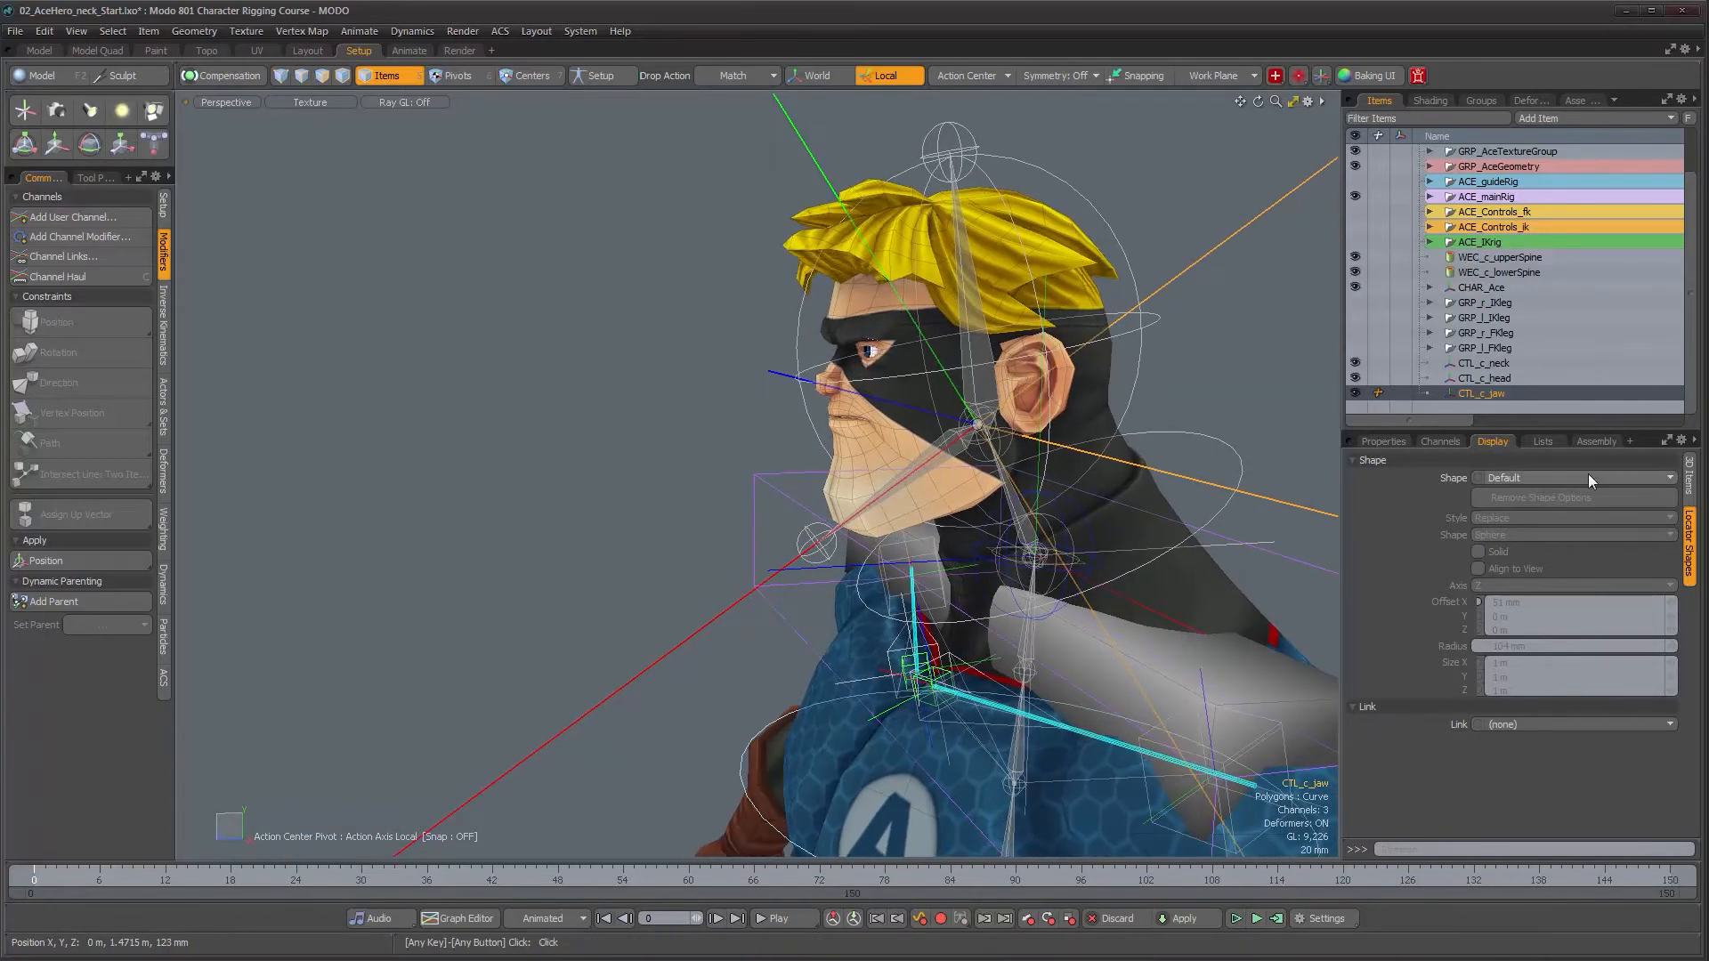
click(1586, 477)
click(1594, 496)
click(1544, 518)
click(1547, 532)
click(1547, 535)
click(1546, 618)
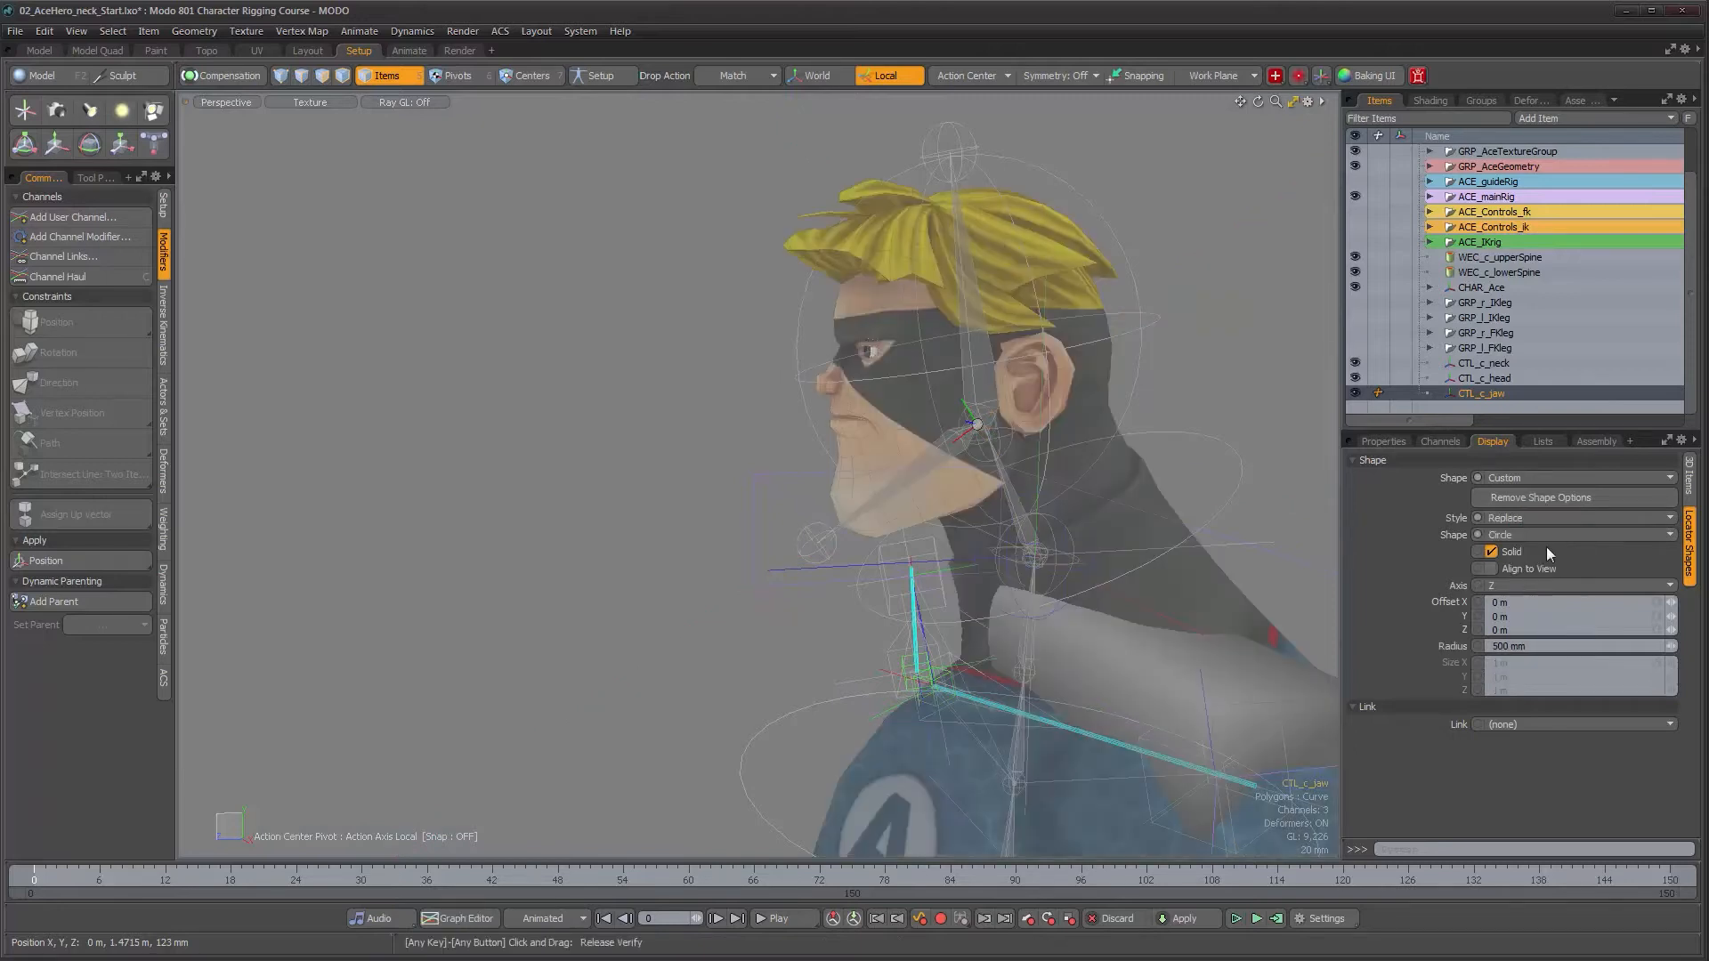
click(1511, 550)
- Reduce the jaw control circle's radius to 44.9 mm
alt+drag(1092, 509, 1184, 512)
alt+drag(943, 536, 879, 537)
alt+right_drag(917, 550, 895, 550)
drag(1671, 646, 1617, 646)
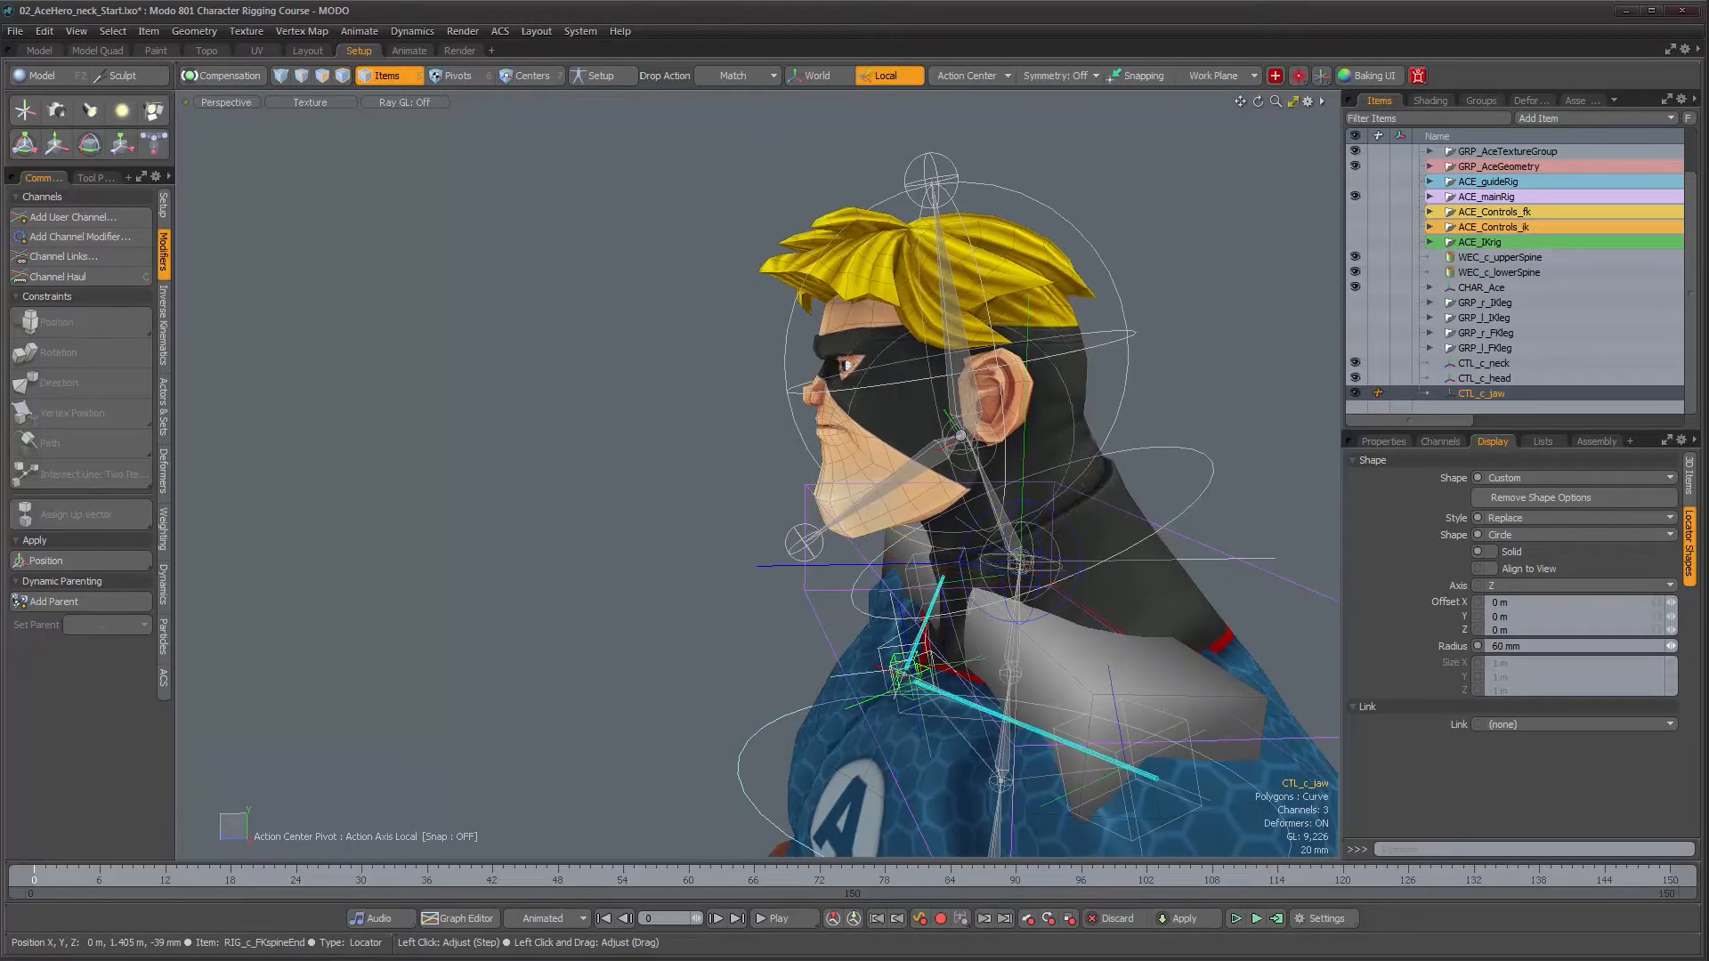
alt+right_drag(959, 451, 1022, 449)
alt+drag(1022, 449, 1037, 444)
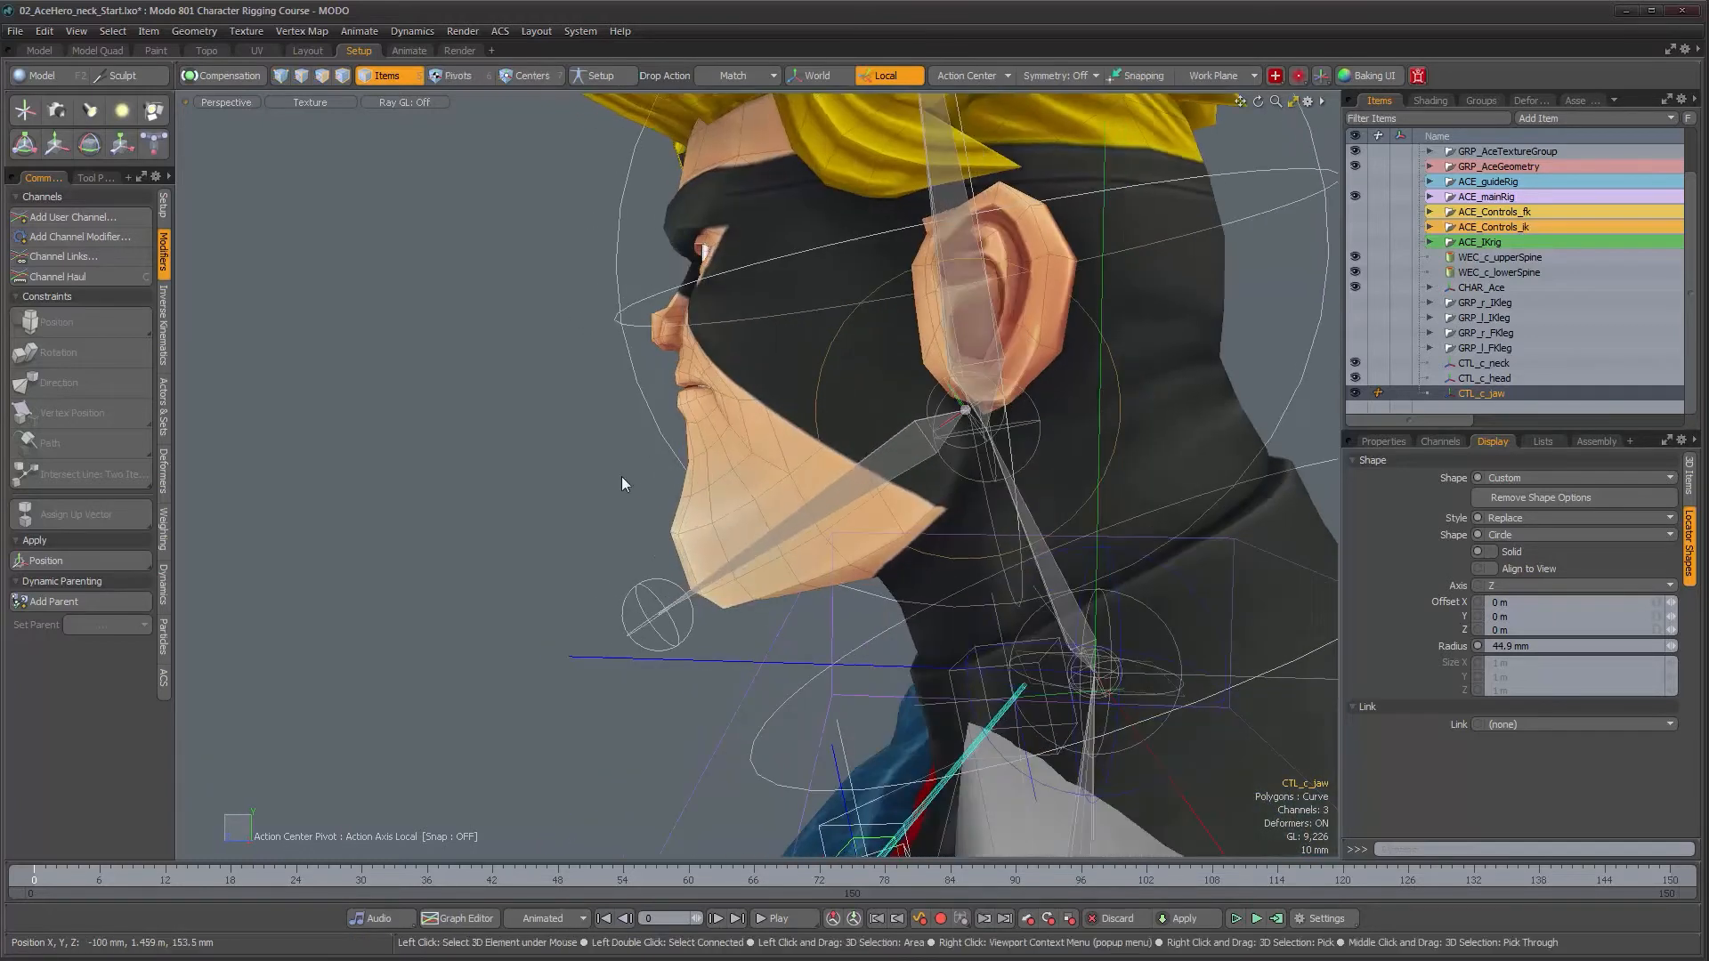
- Offset the jaw control's circle by 80 mm in X so that it surrounds the chin
alt+right_drag(1129, 495, 1055, 496)
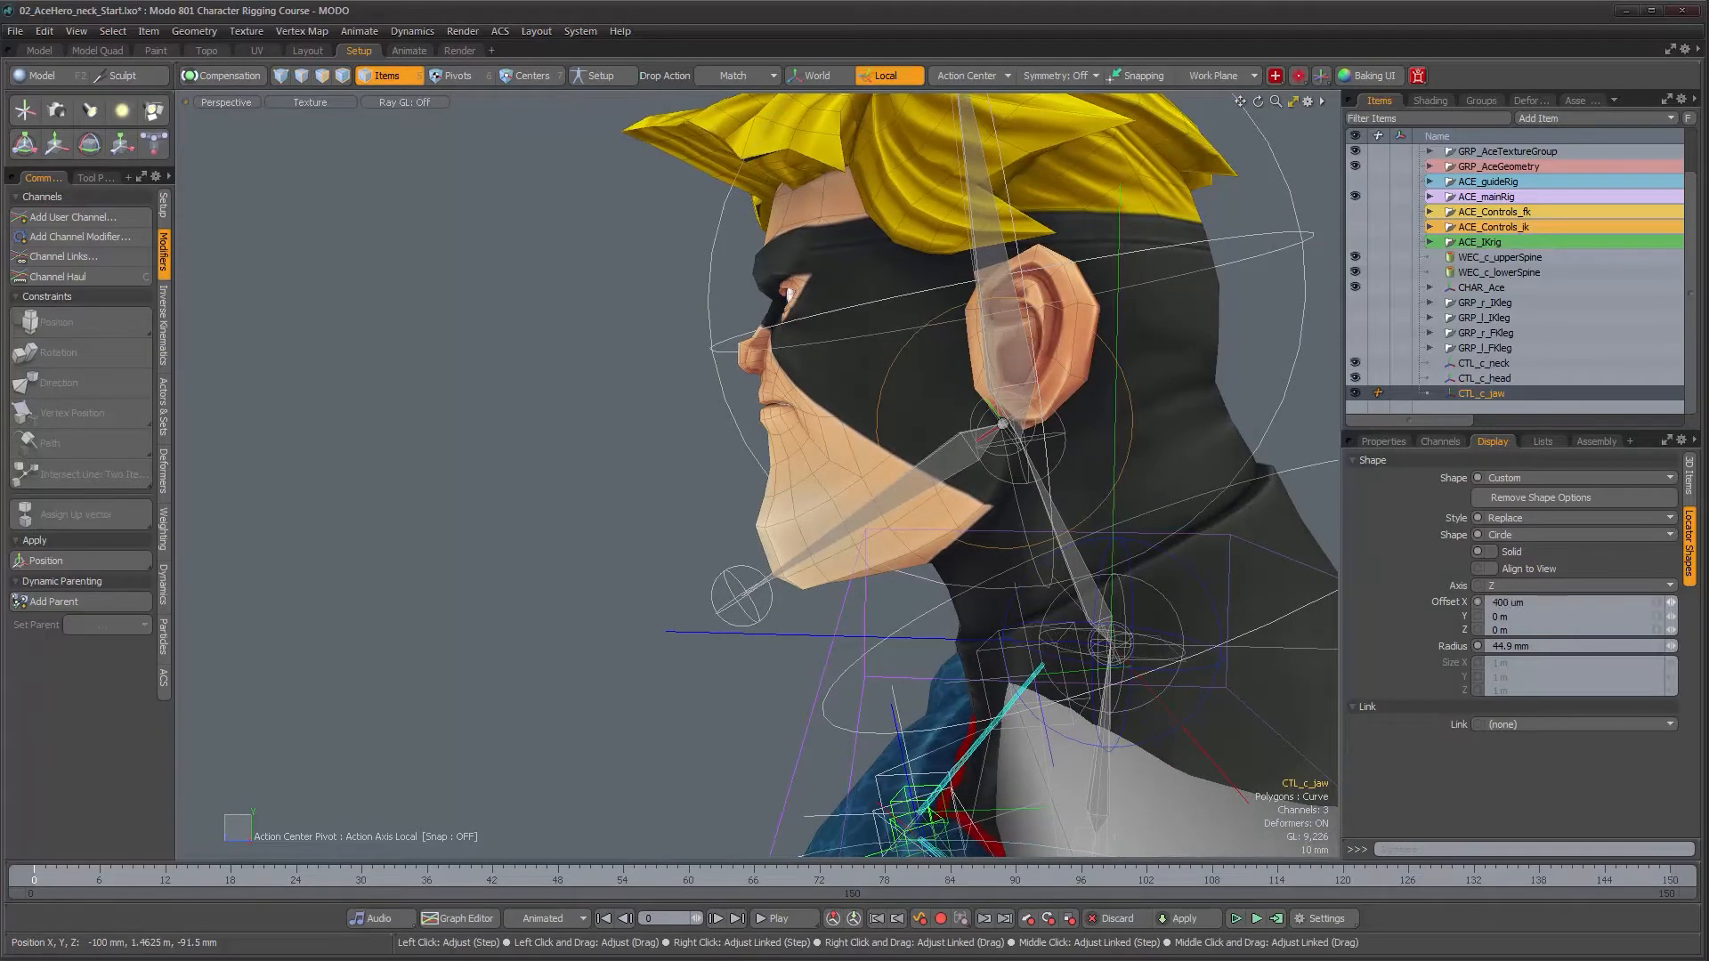
drag(1671, 603, 1680, 603)
alt+drag(725, 534, 819, 521)
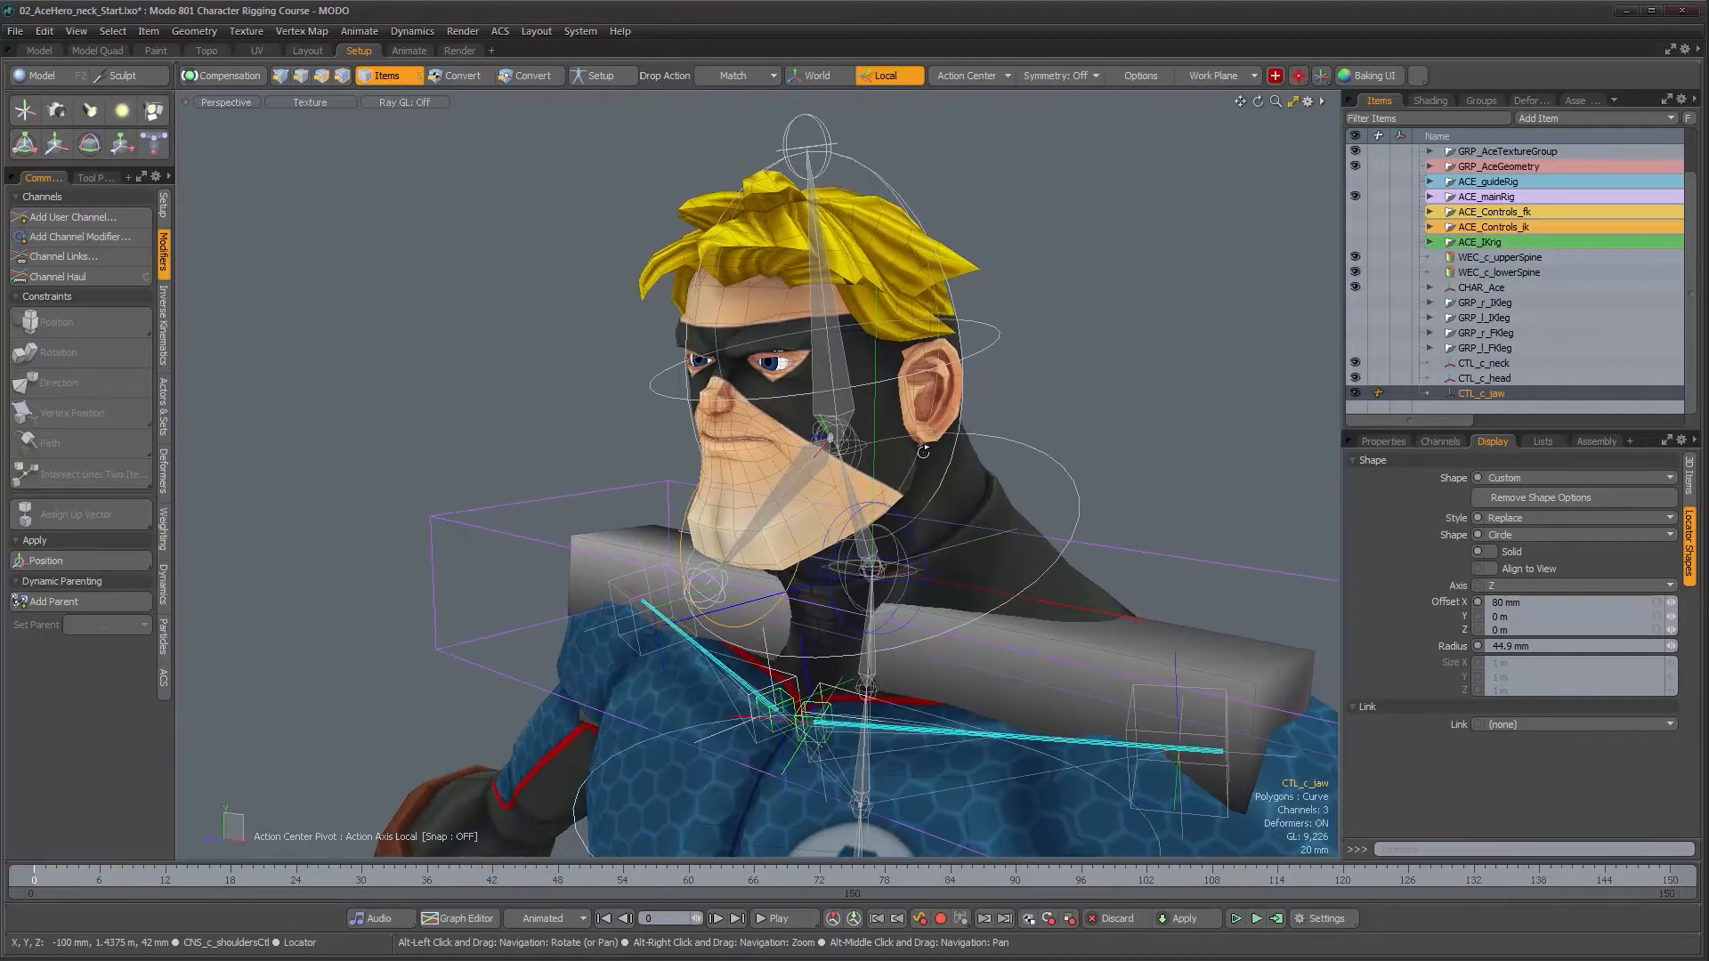
alt+drag(1154, 509, 960, 434)
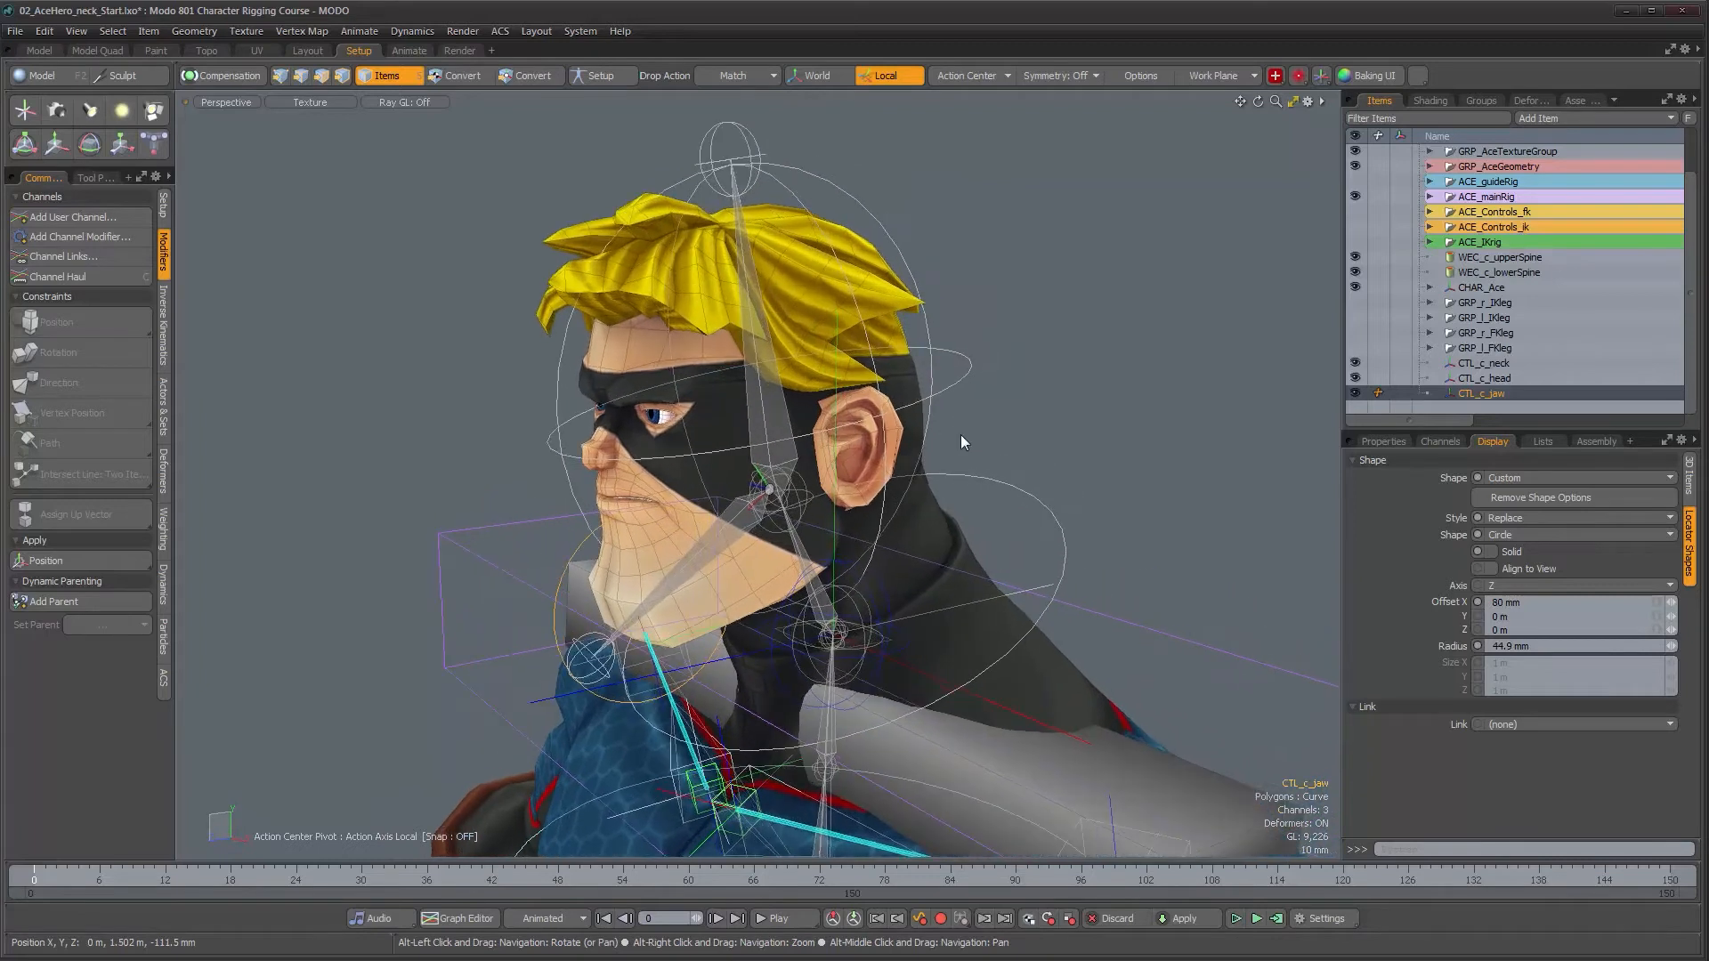
alt+drag(1020, 484, 1033, 486)
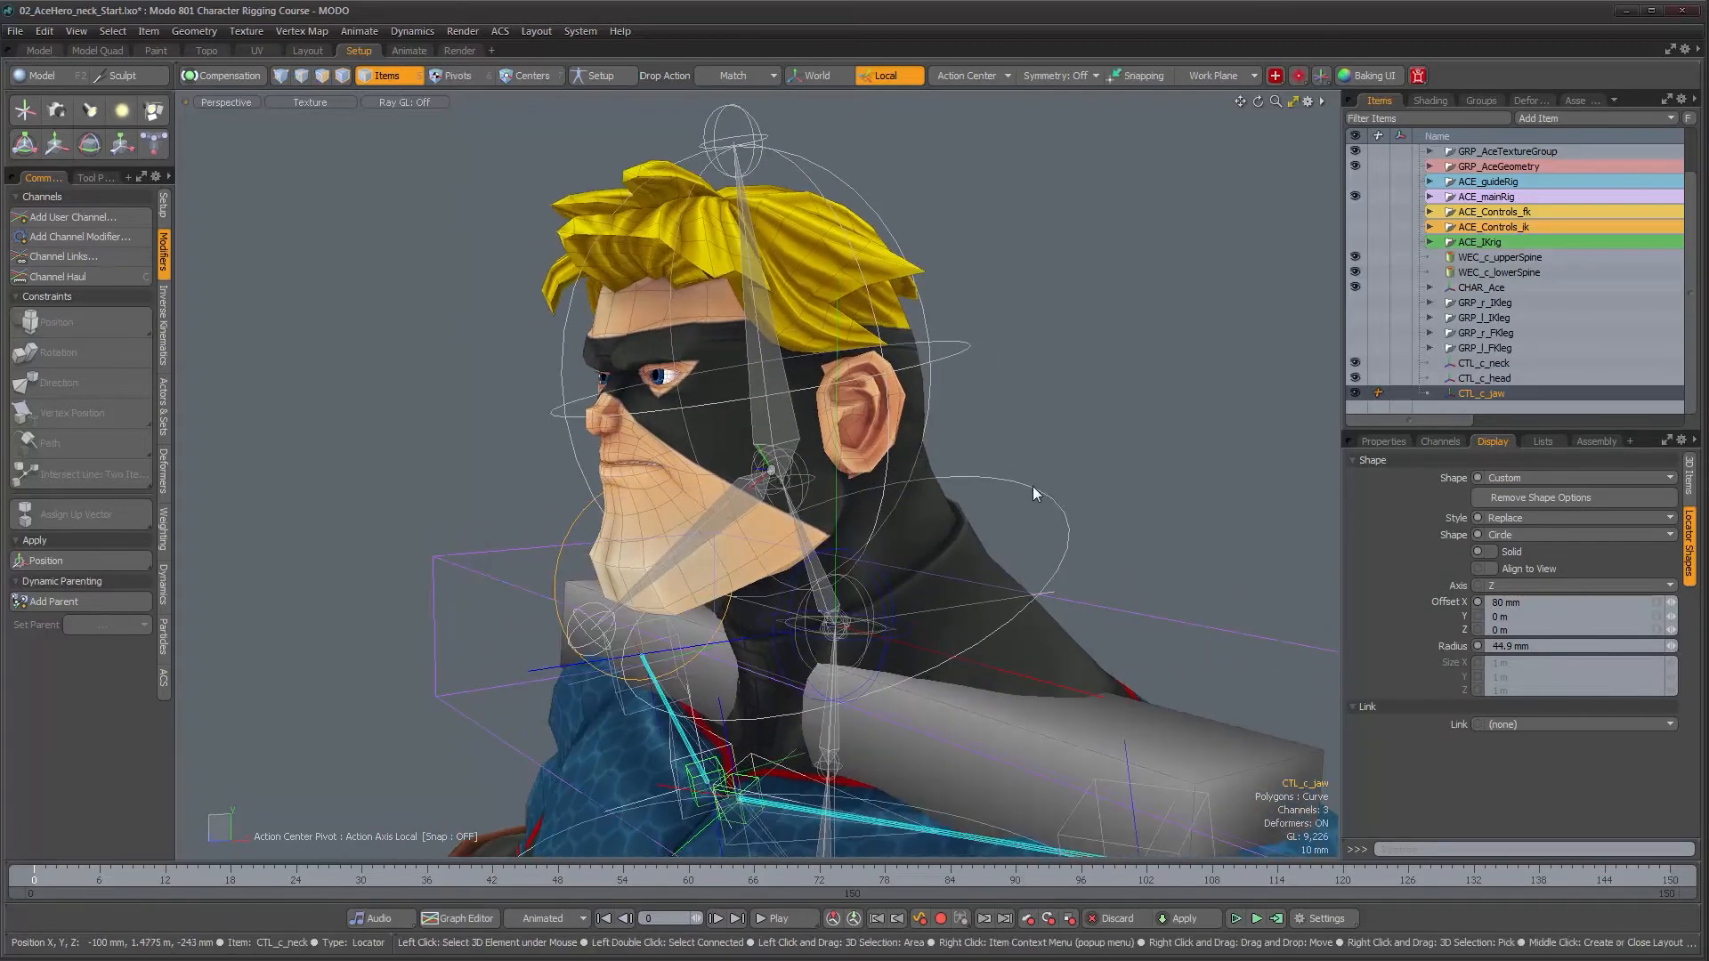
- Add draw options to CTL_c_neck and set both its wireframe and fill to User
click(1032, 486)
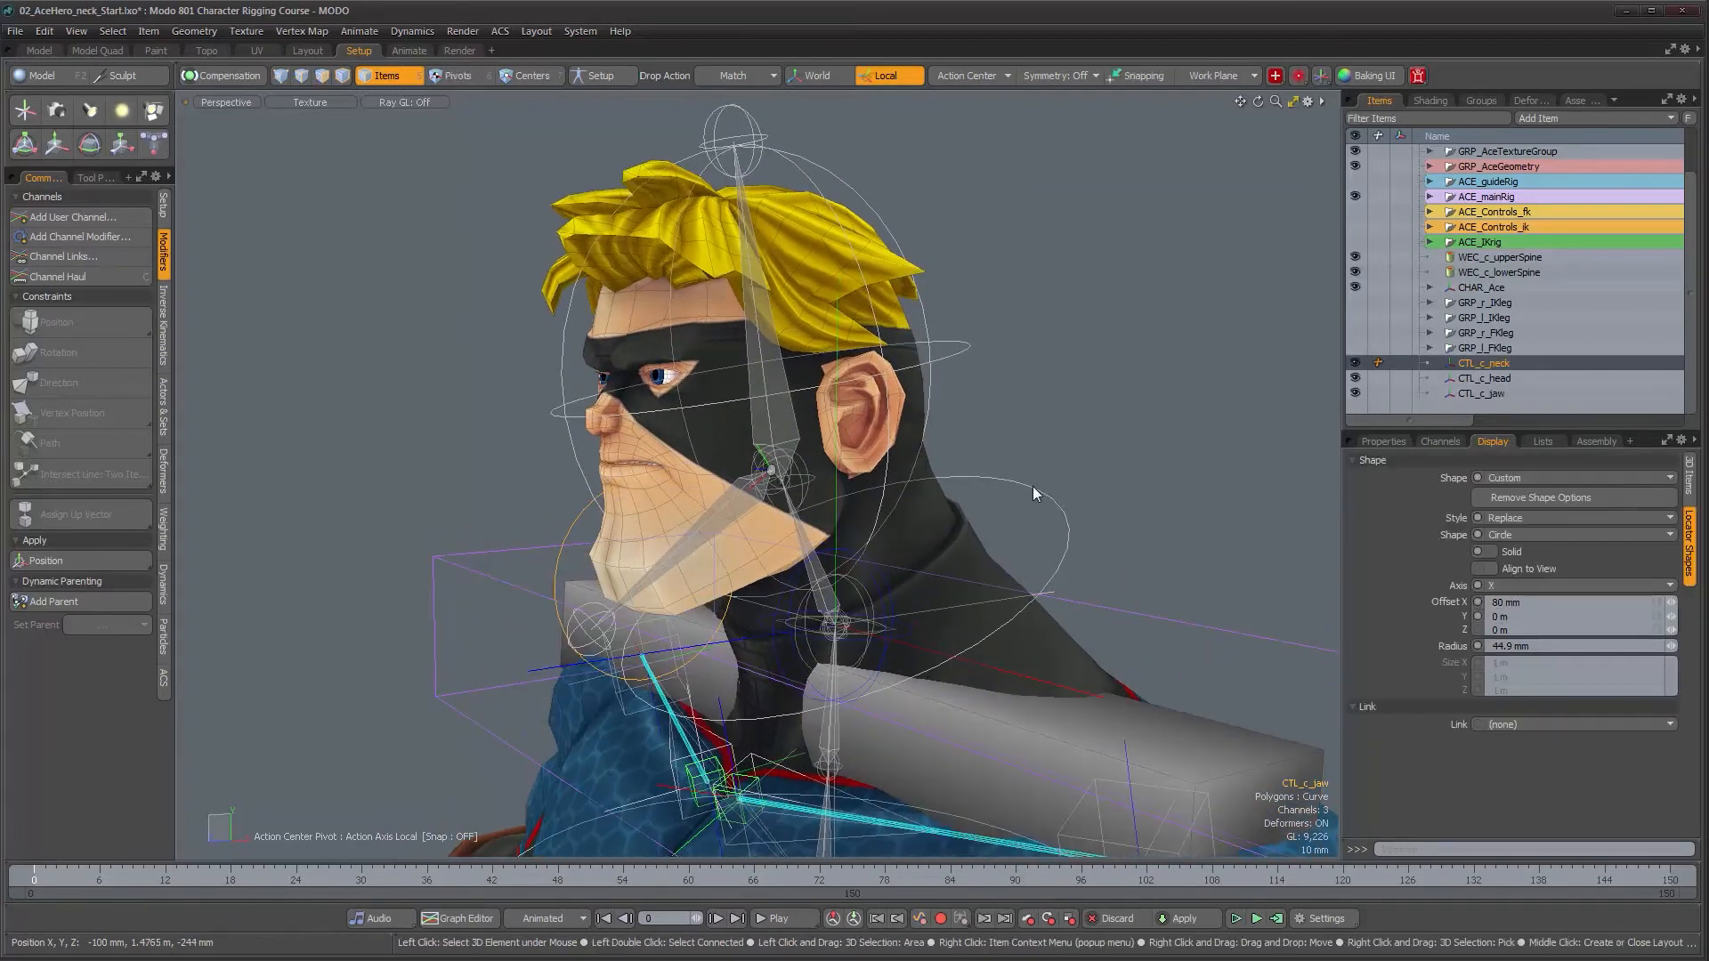
click(1688, 477)
click(1515, 549)
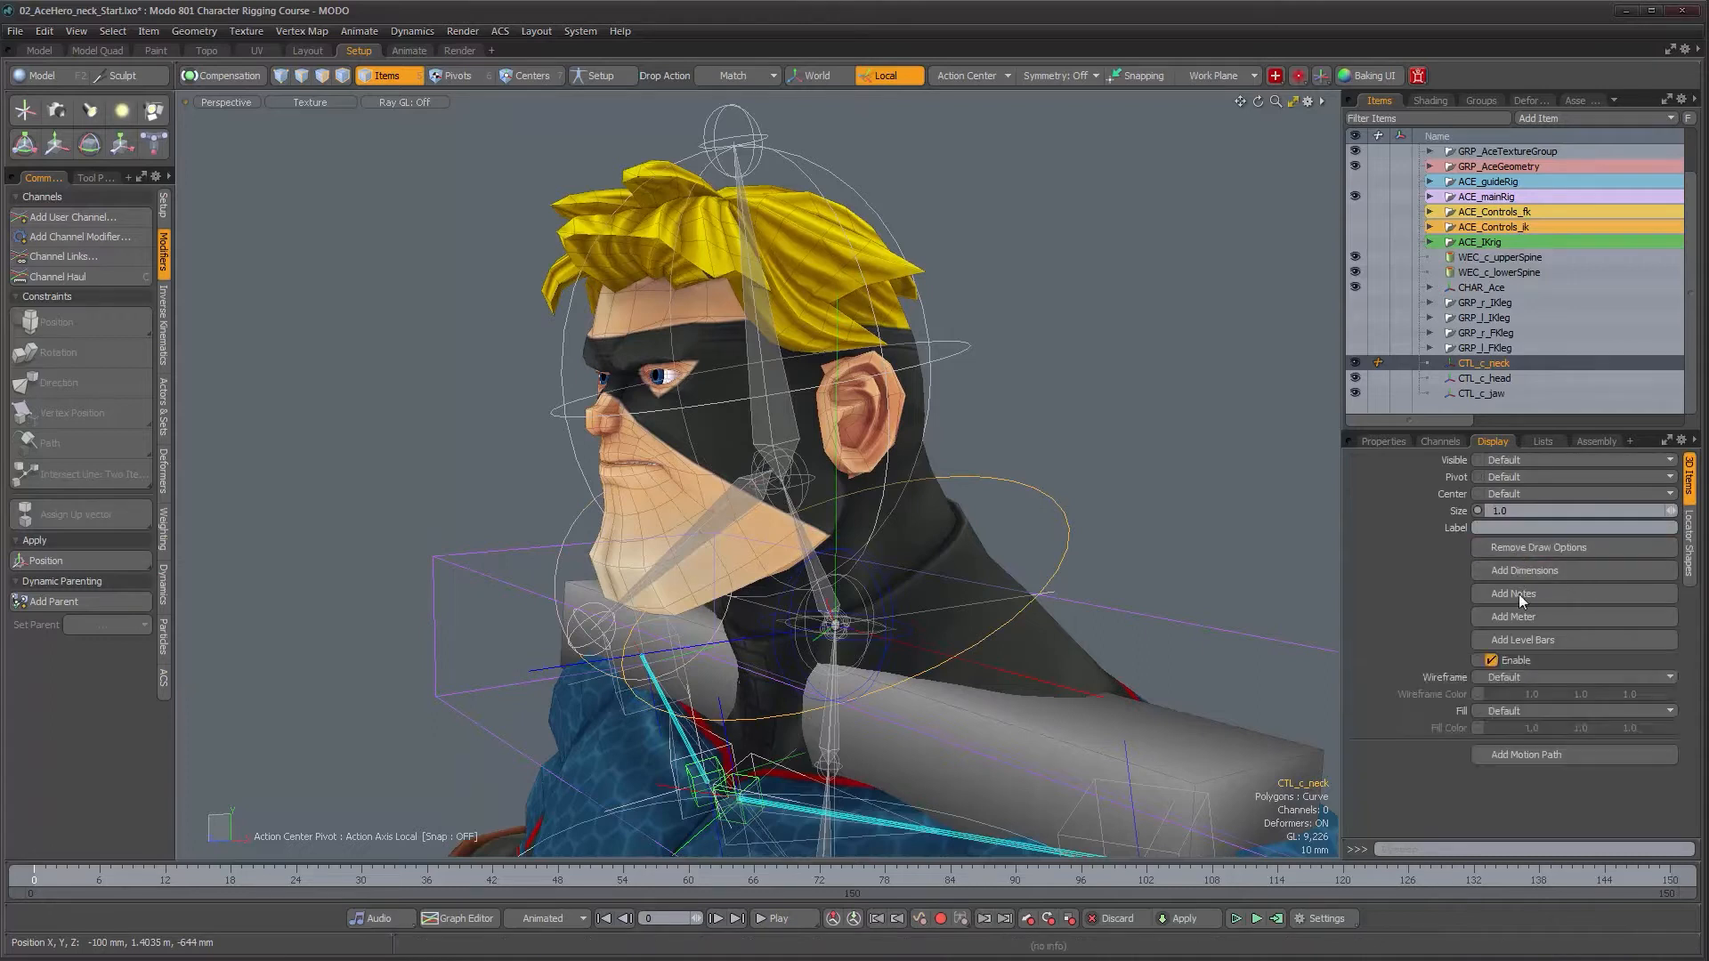
click(1503, 677)
click(1519, 726)
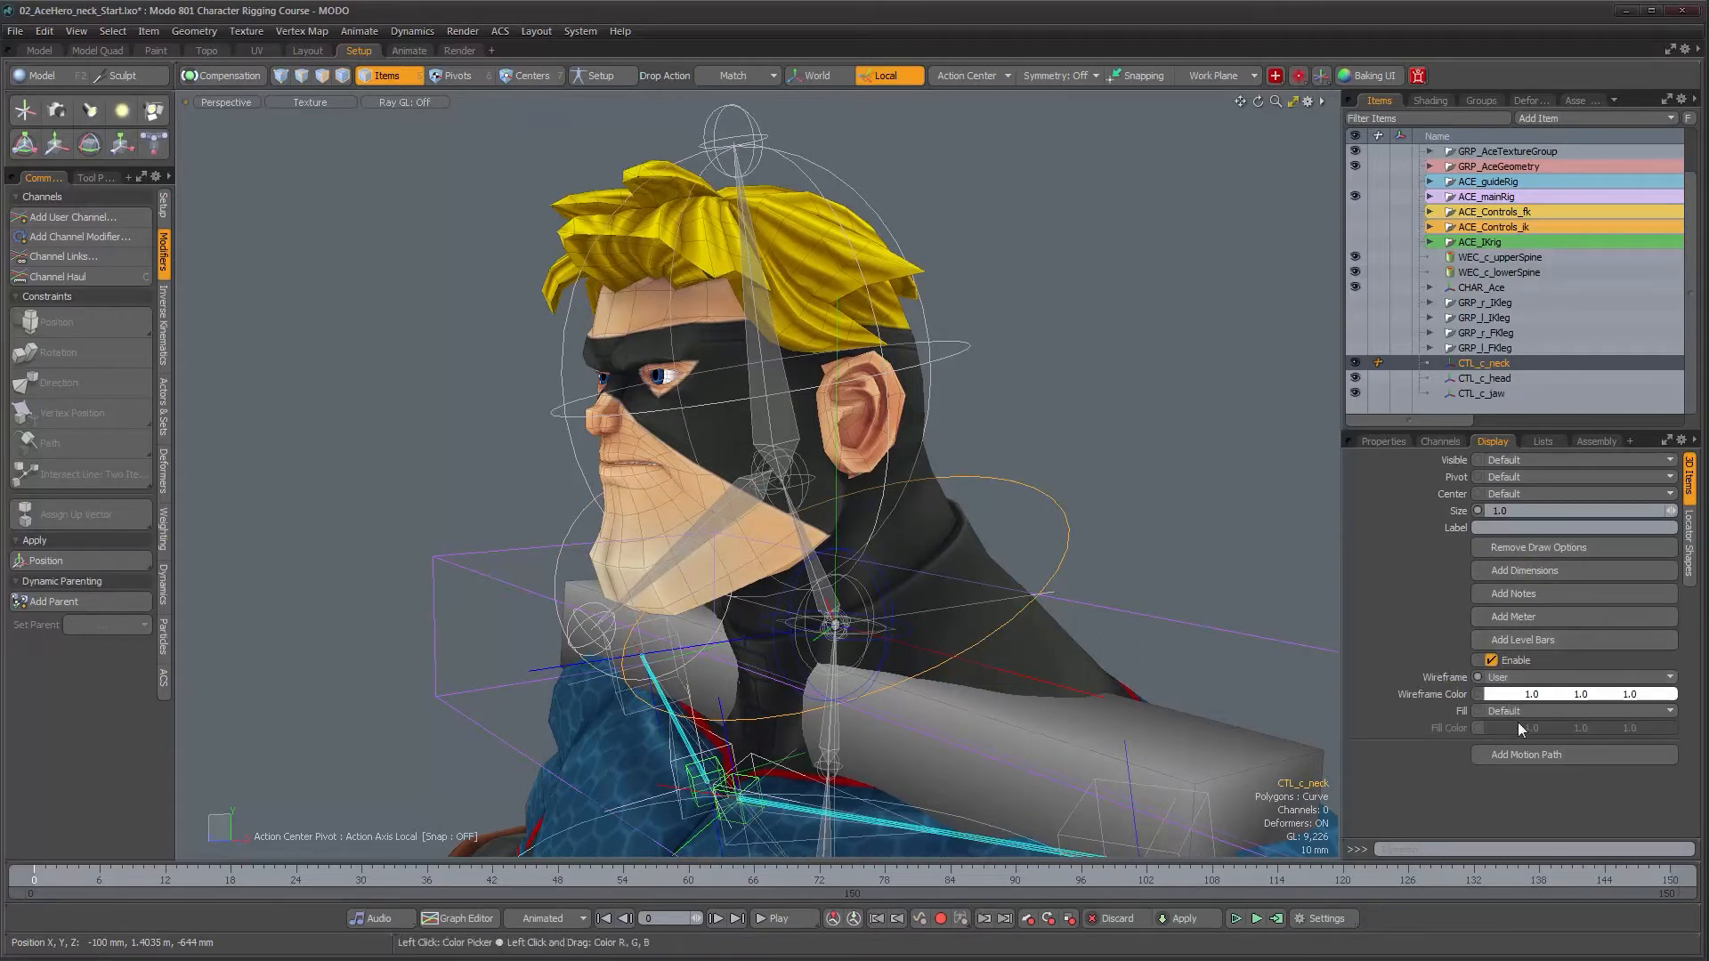
click(1519, 726)
- Colour the neck control cyan, with wireframe 0.03, 0.93, 1.0 and fill about 0.0, 0.92, 1.0
click(1531, 728)
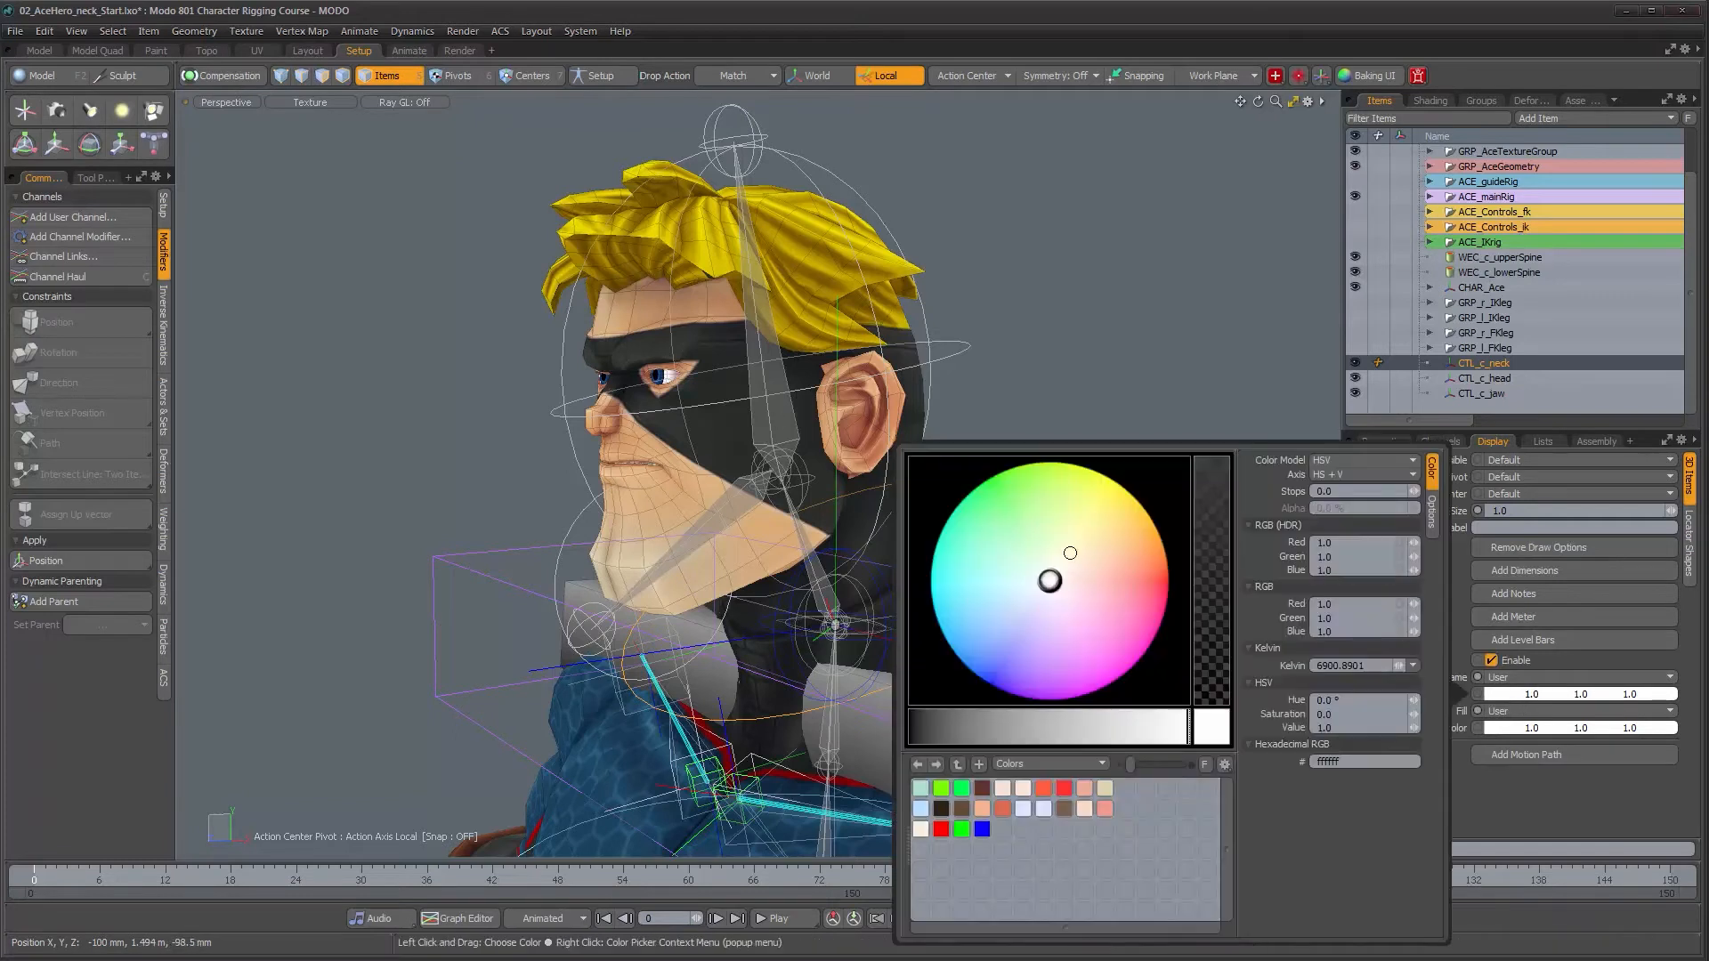
drag(983, 584, 945, 597)
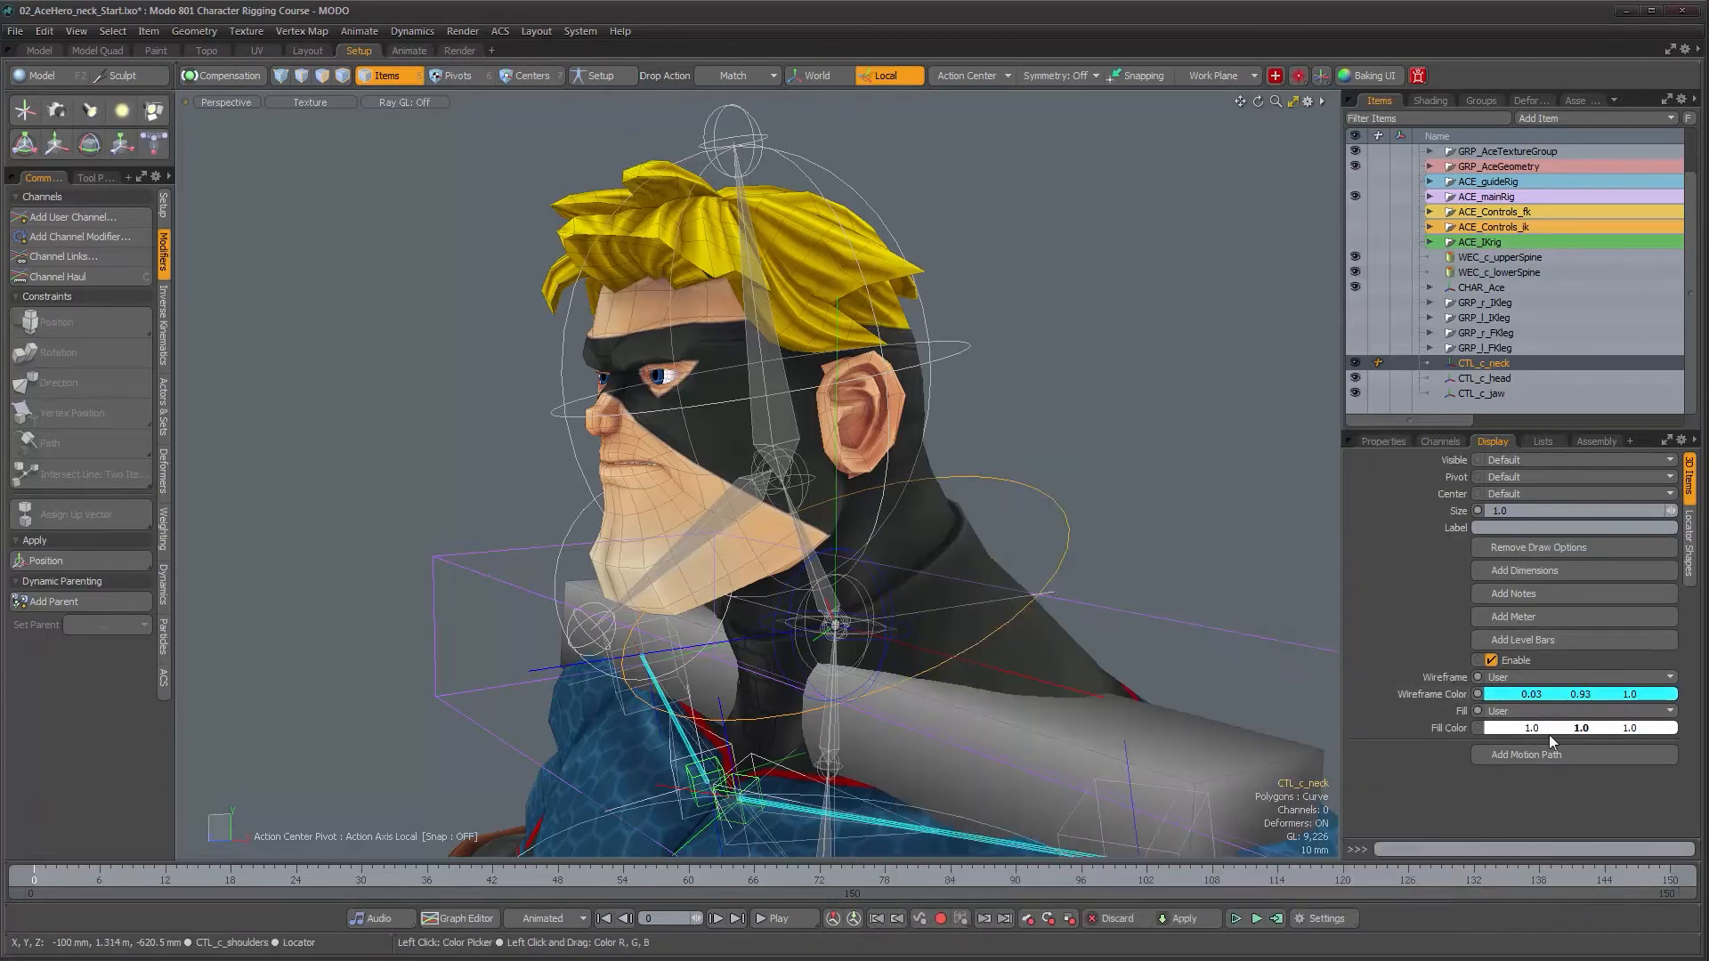
click(1549, 730)
drag(997, 623, 929, 627)
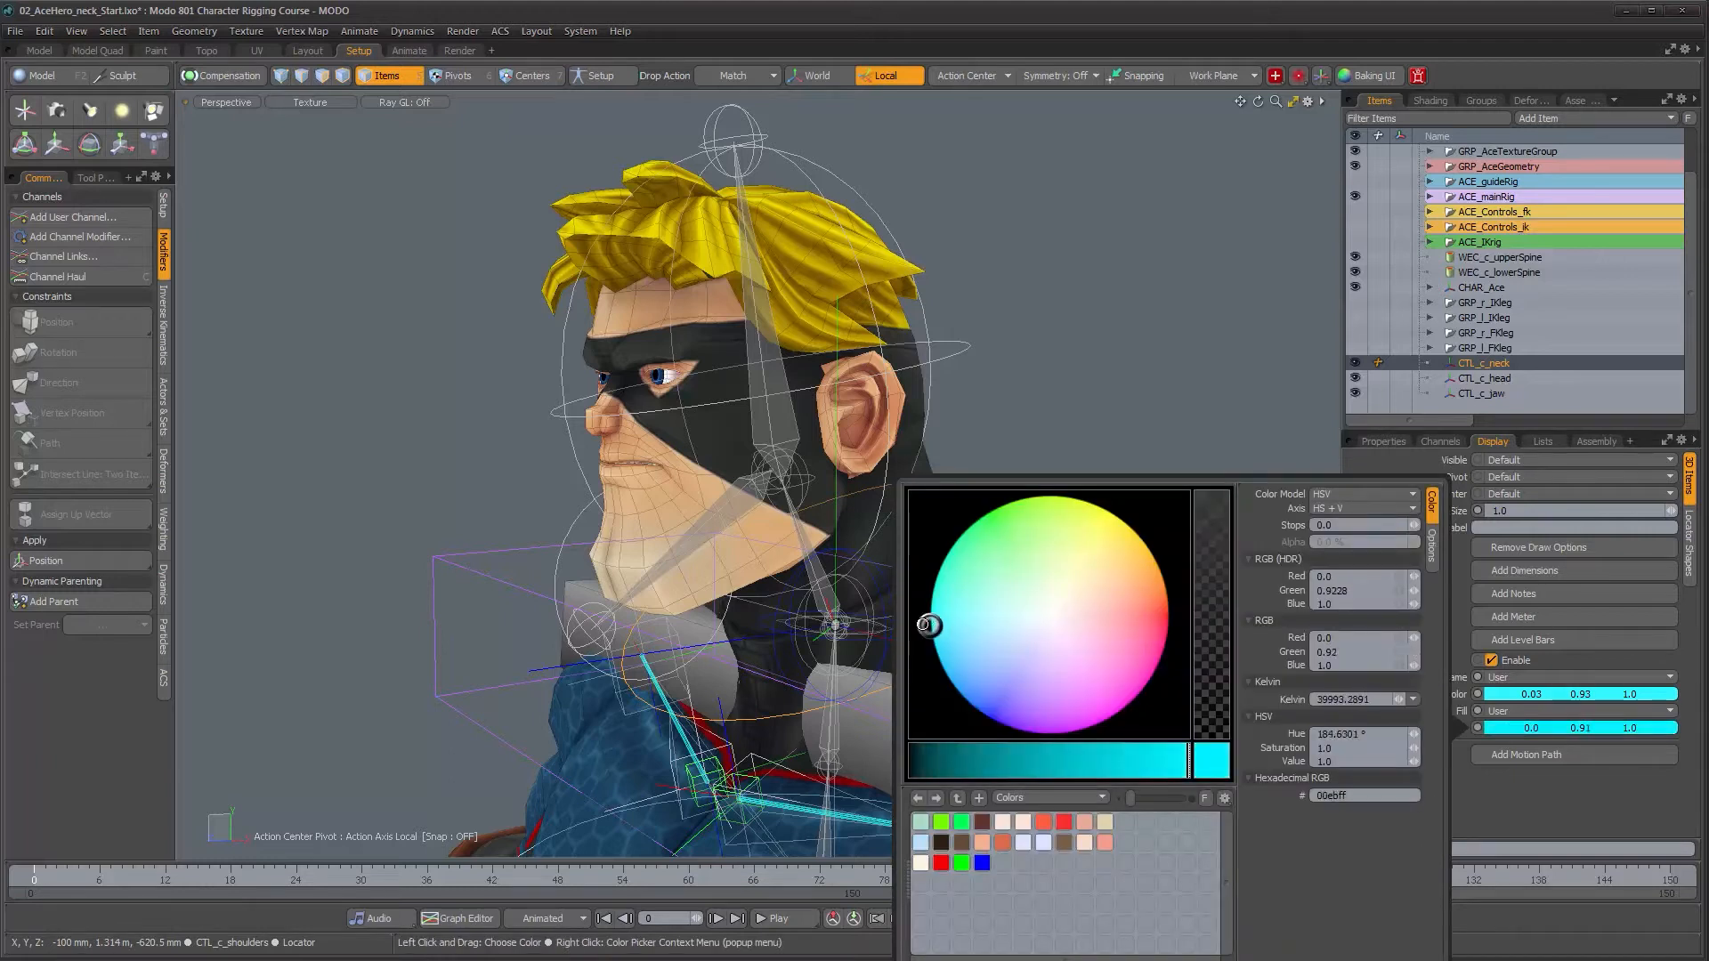
- Add draw options to CTL_c_head and set both its wireframe and fill to User
click(947, 356)
alt+drag(995, 405, 948, 414)
click(1552, 548)
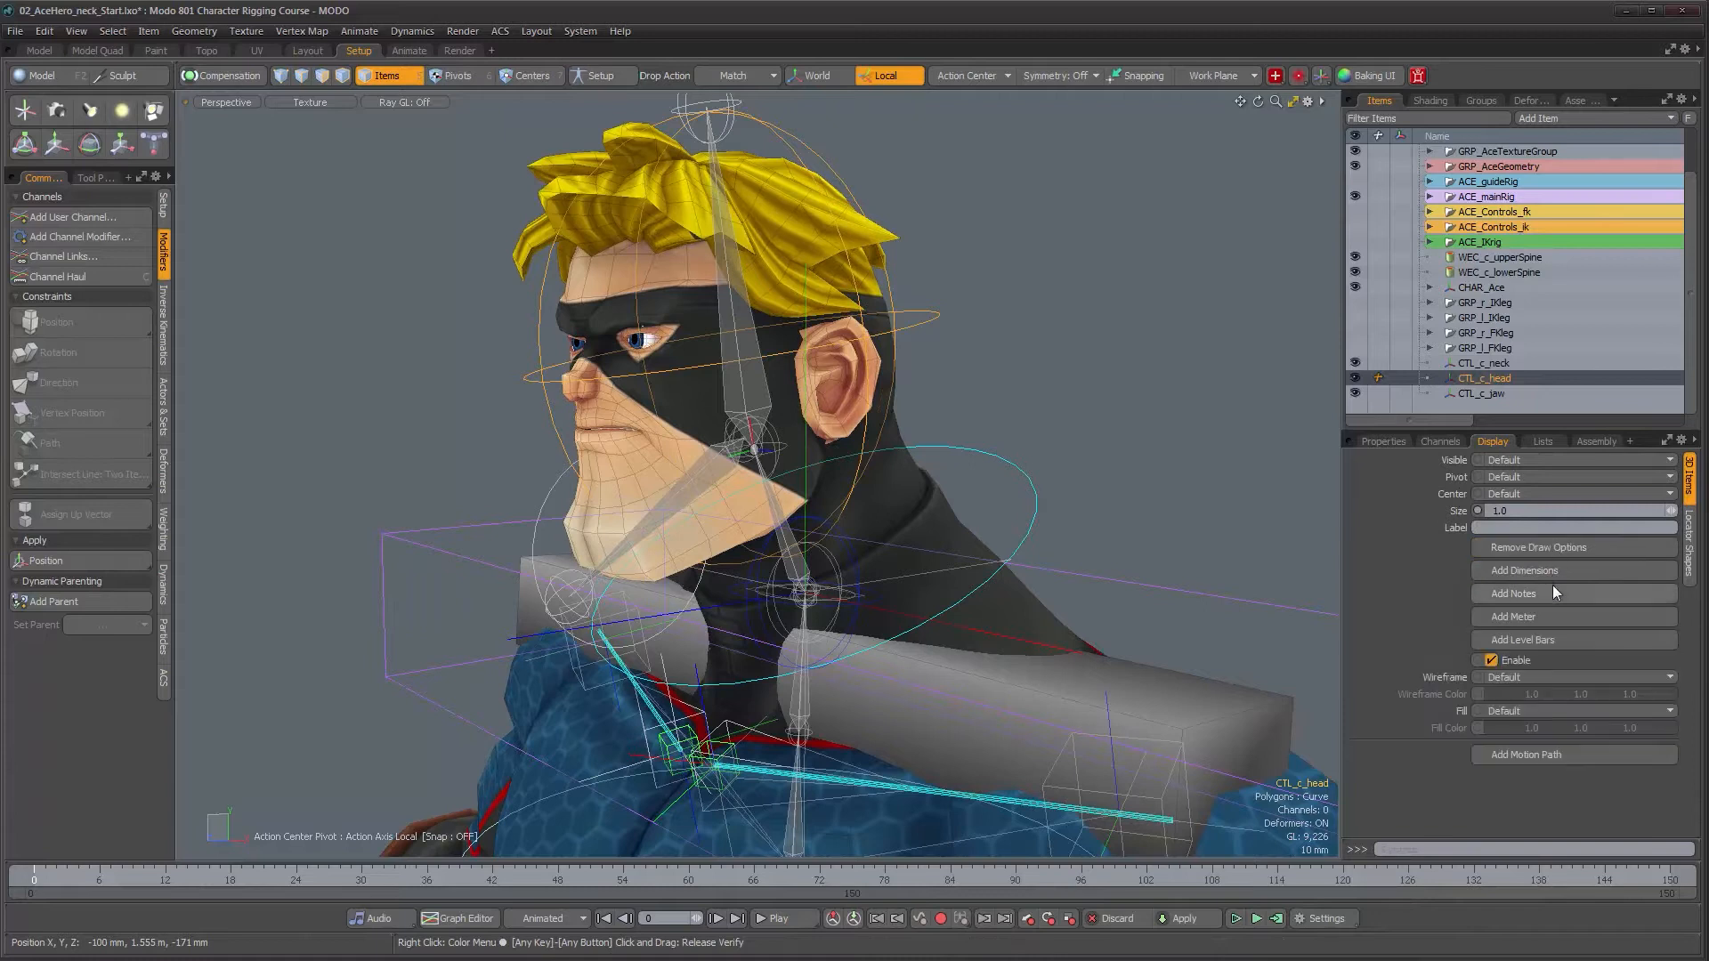
click(1540, 674)
click(1537, 693)
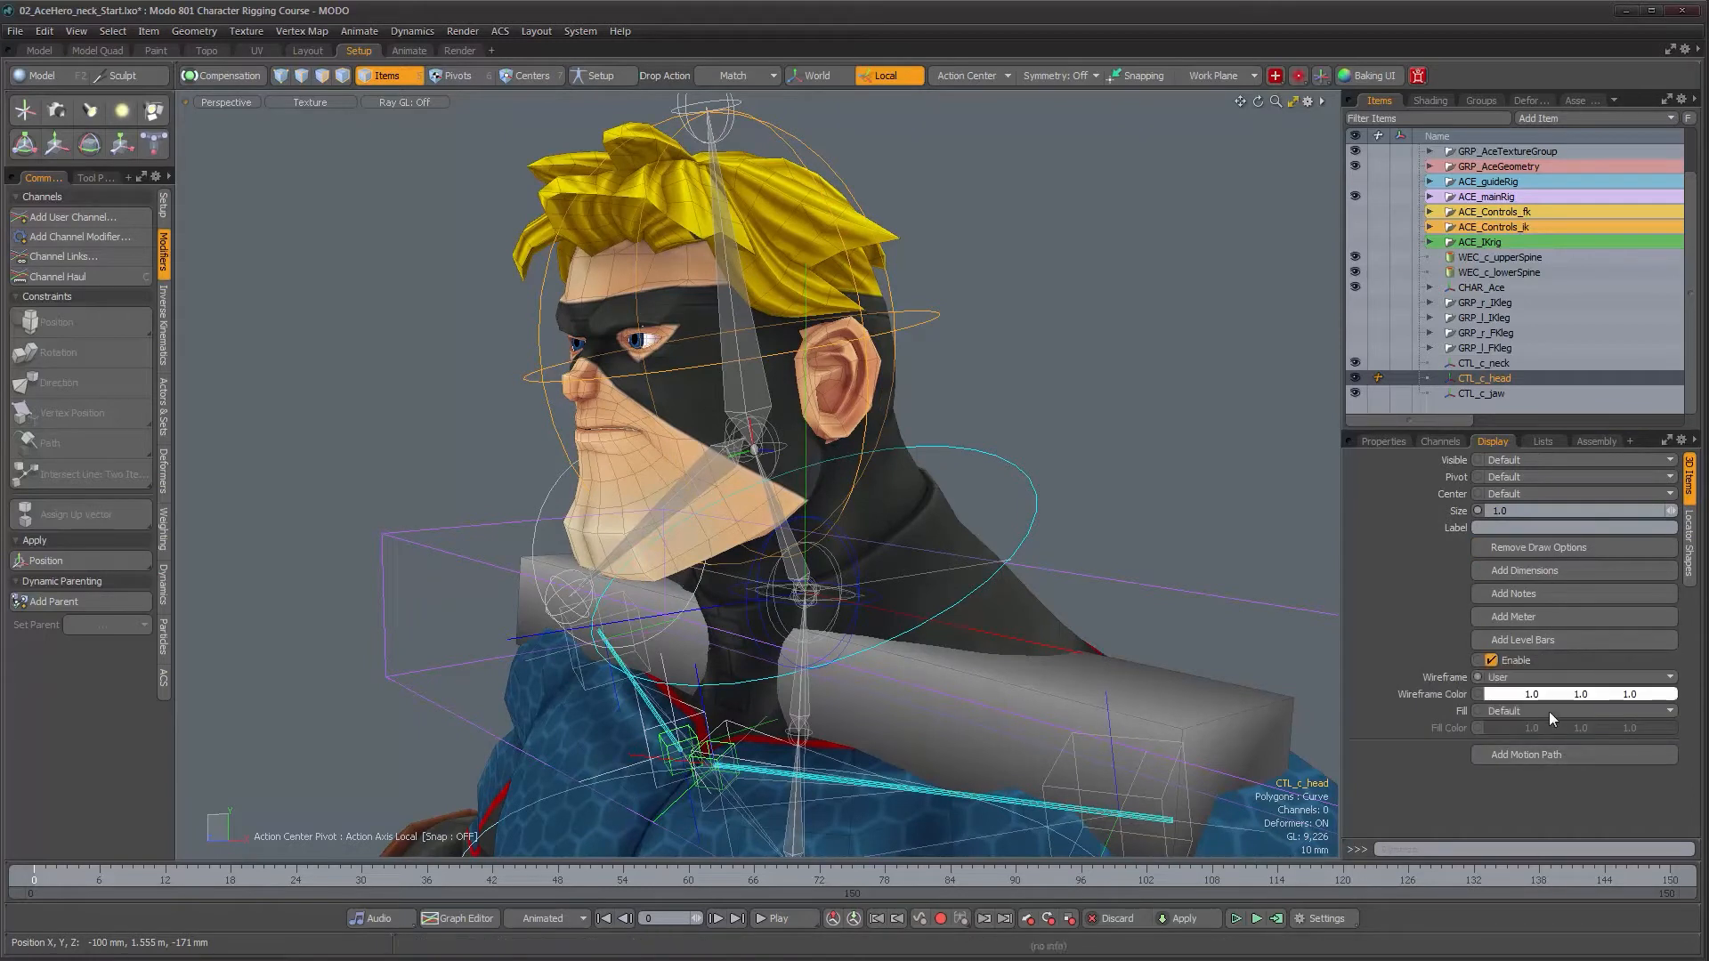
click(1545, 712)
click(1546, 721)
- Colour the head control yellow-green, with wireframe 0.59, 1.0, 0.09 and fill about 0.62, 1.0, 0.02
click(1540, 693)
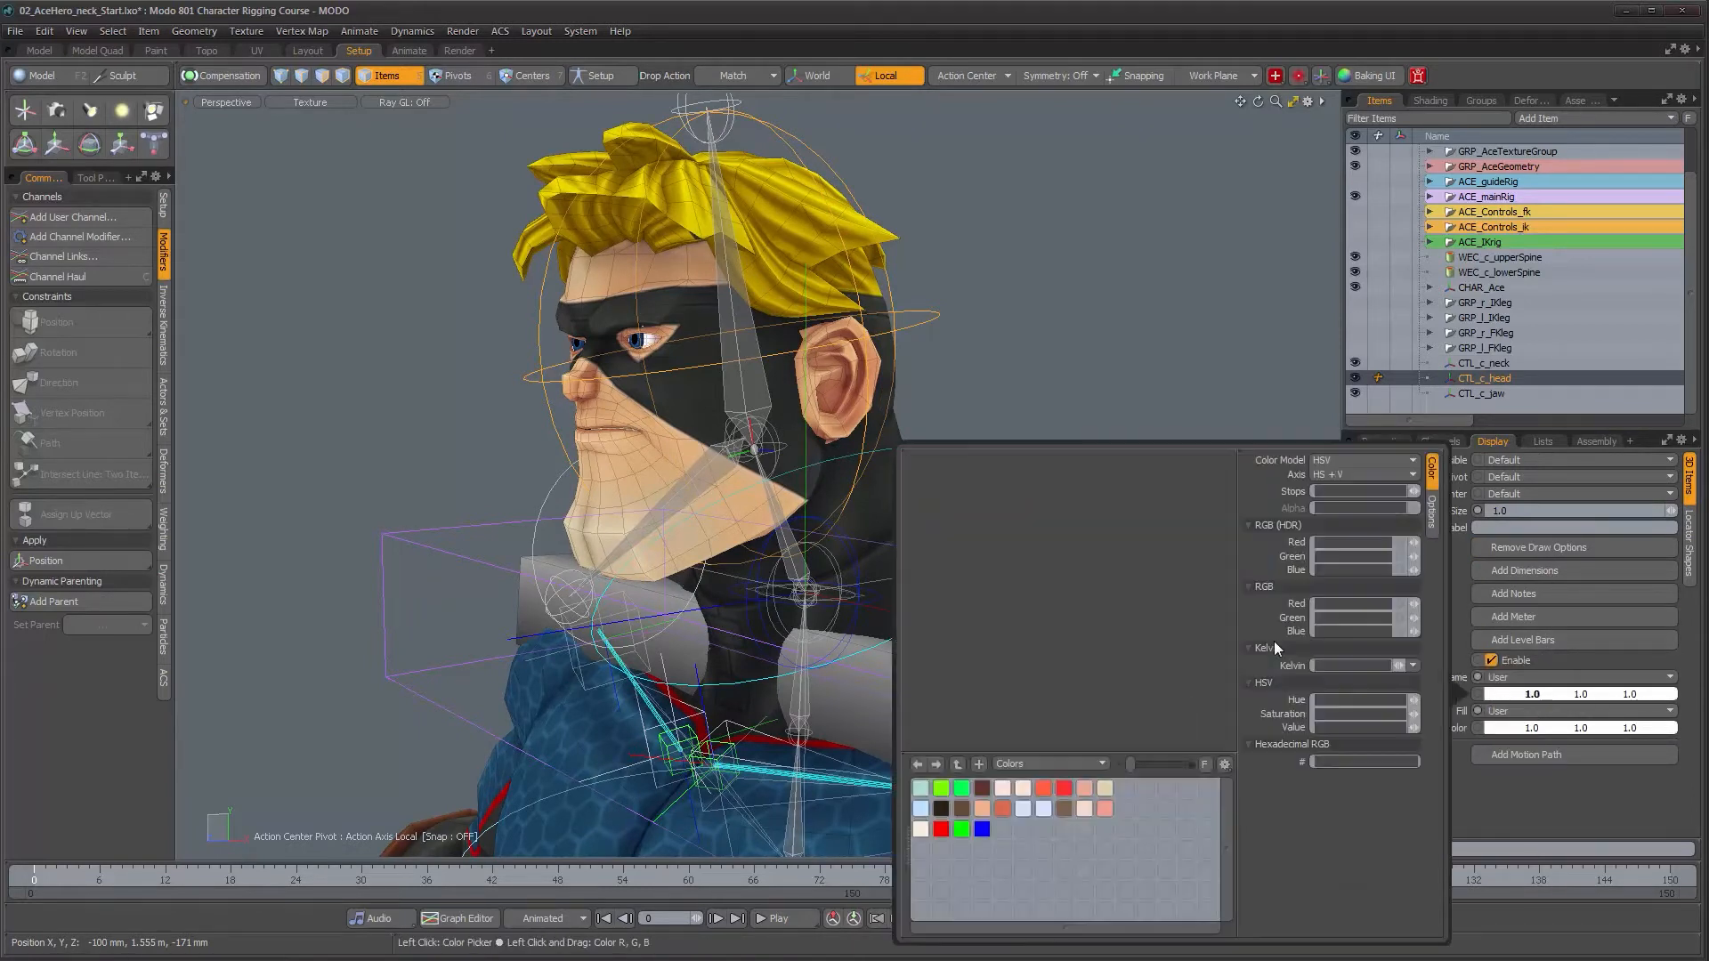
click(1046, 482)
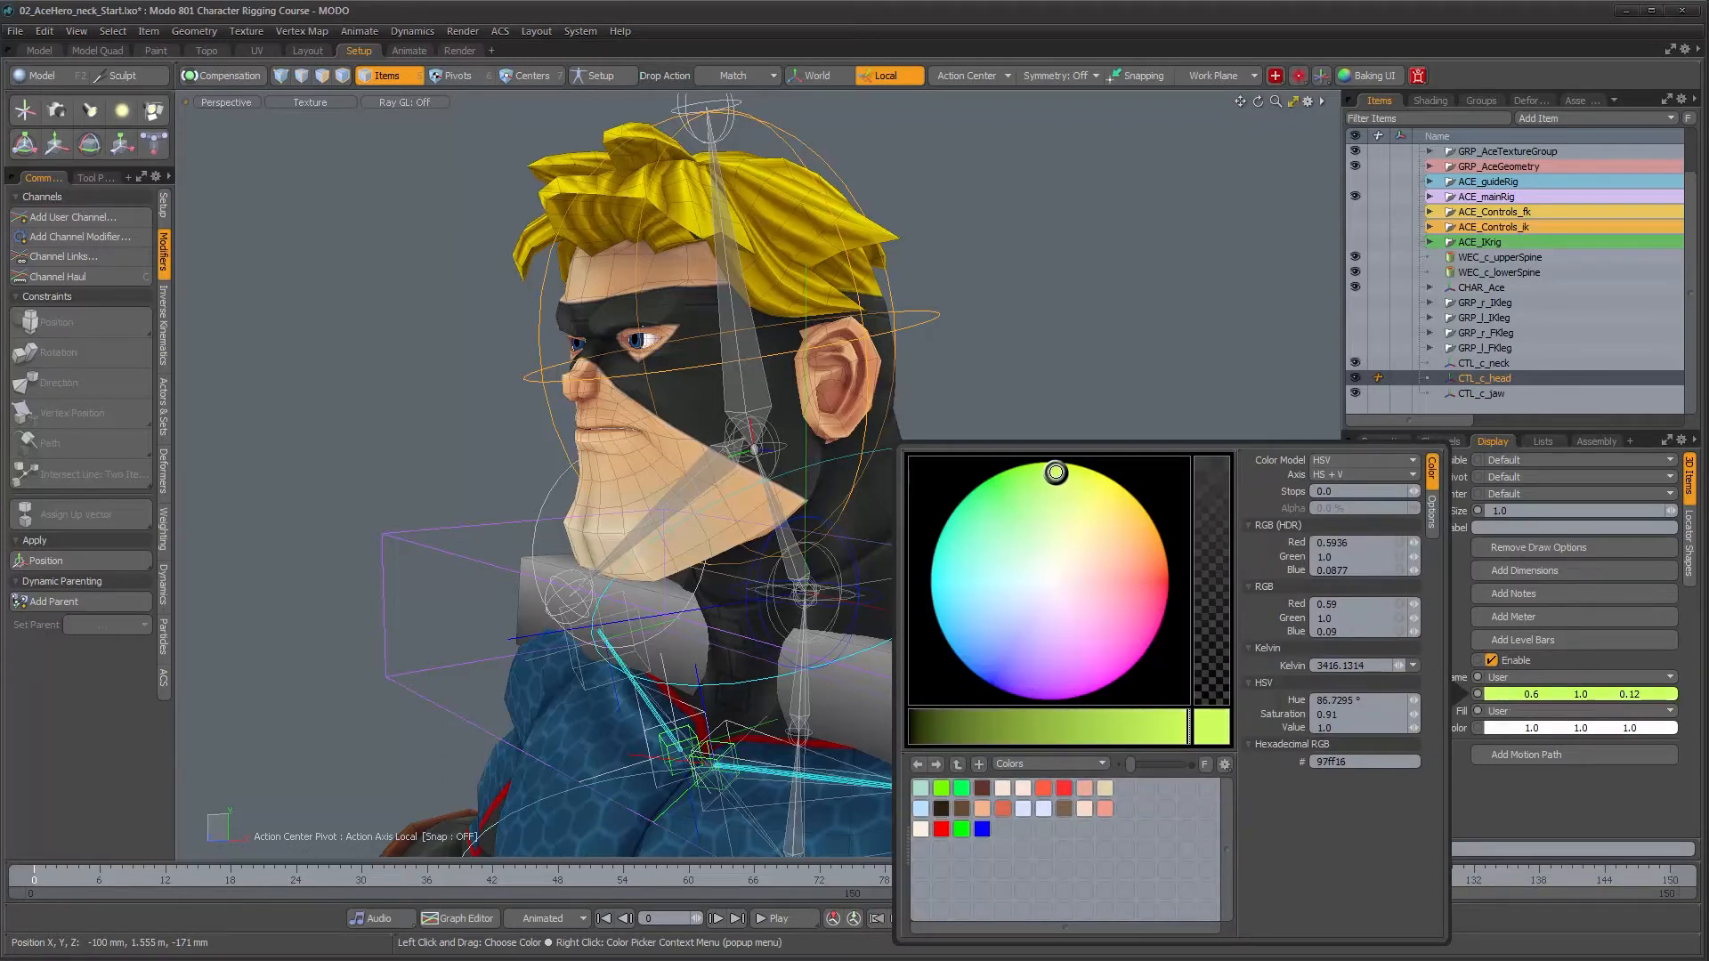
click(1592, 726)
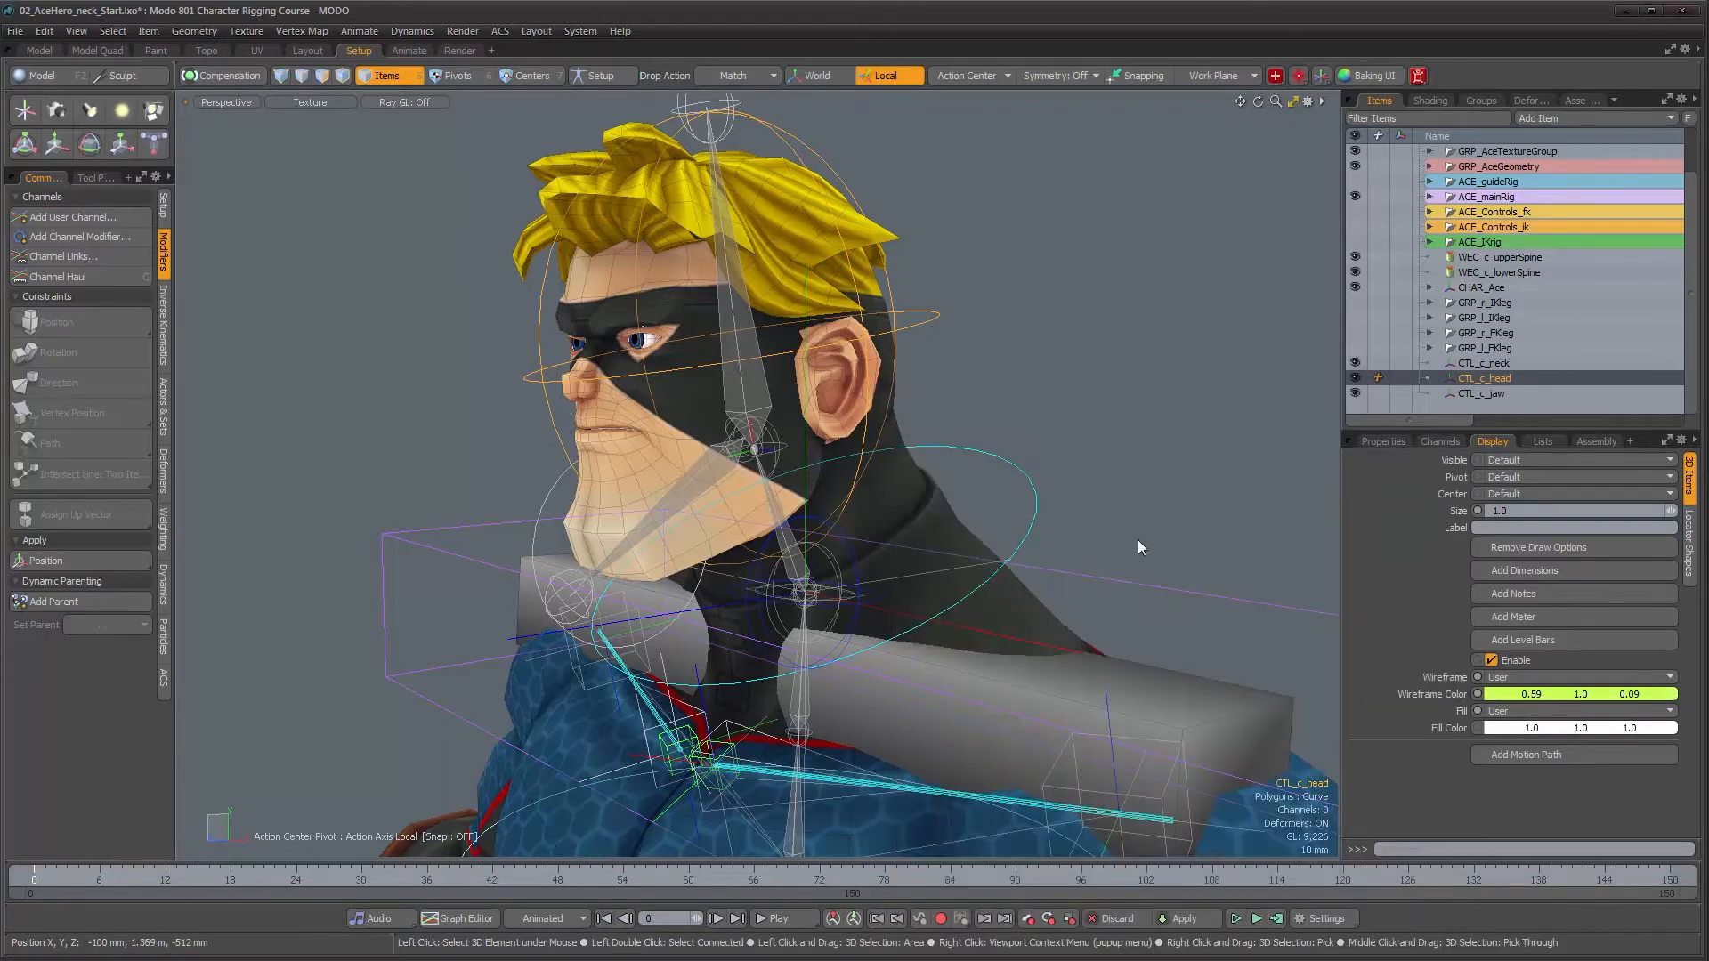
click(1558, 731)
click(1075, 499)
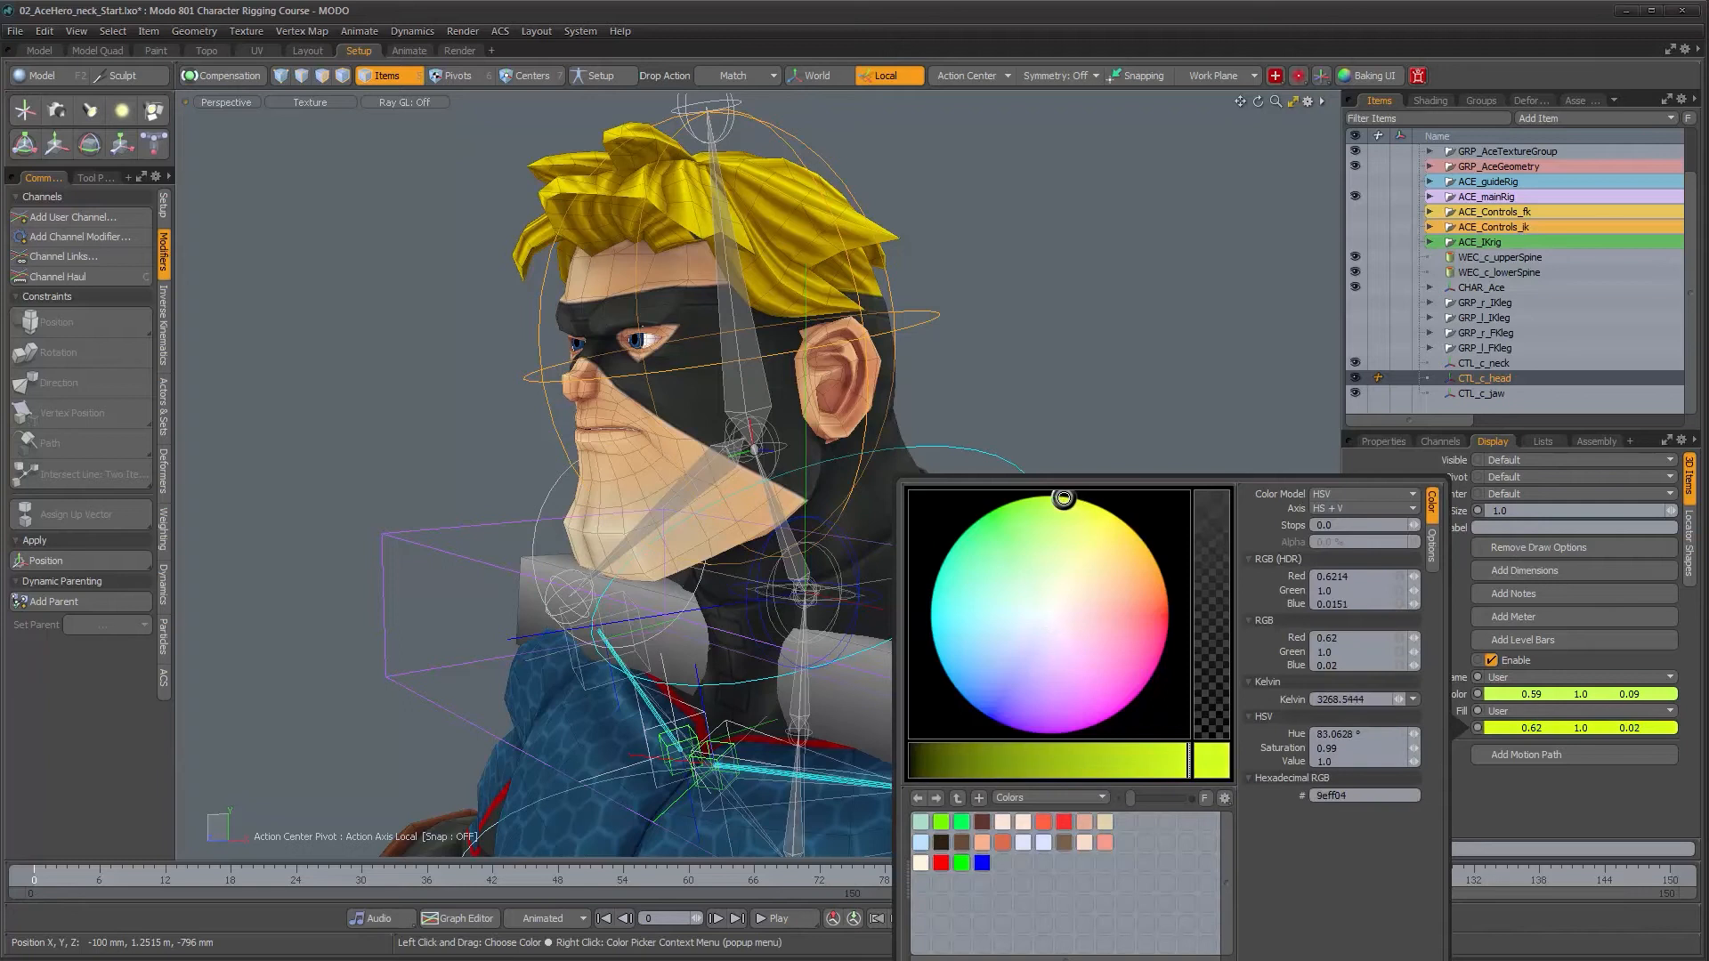
click(1122, 339)
- Add draw options to CTL_c_jaw and set both its wireframe and fill to User
alt+drag(1122, 339, 957, 427)
click(435, 493)
alt+drag(877, 657, 935, 669)
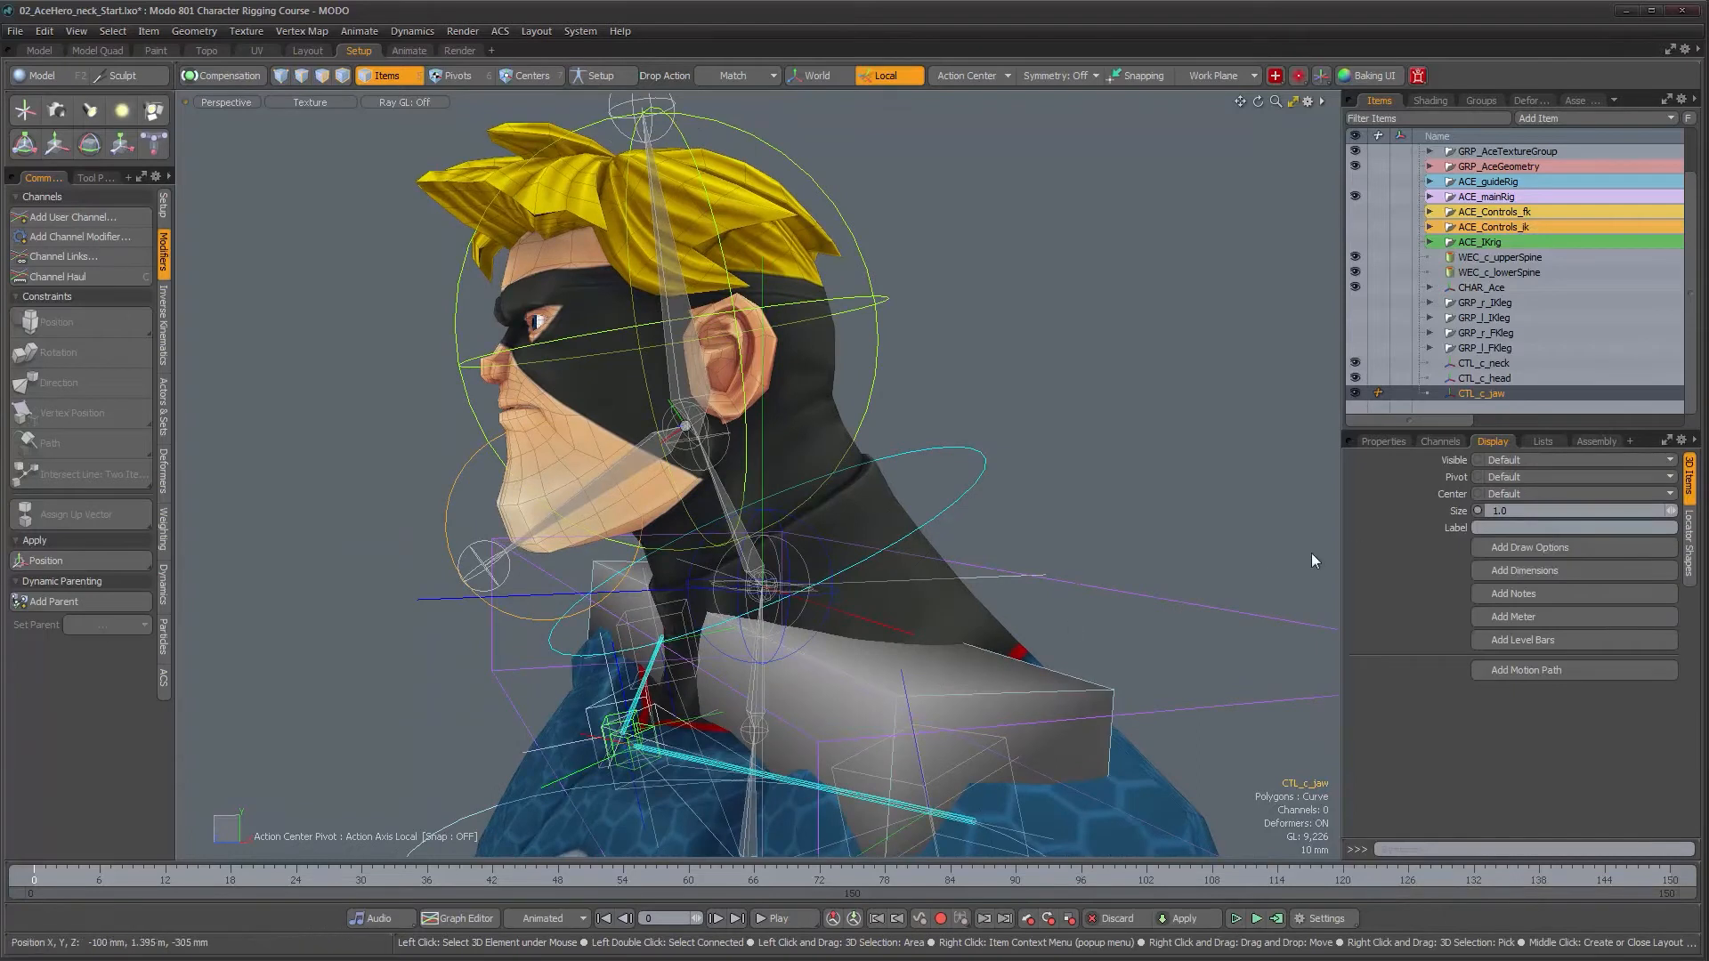
click(1525, 548)
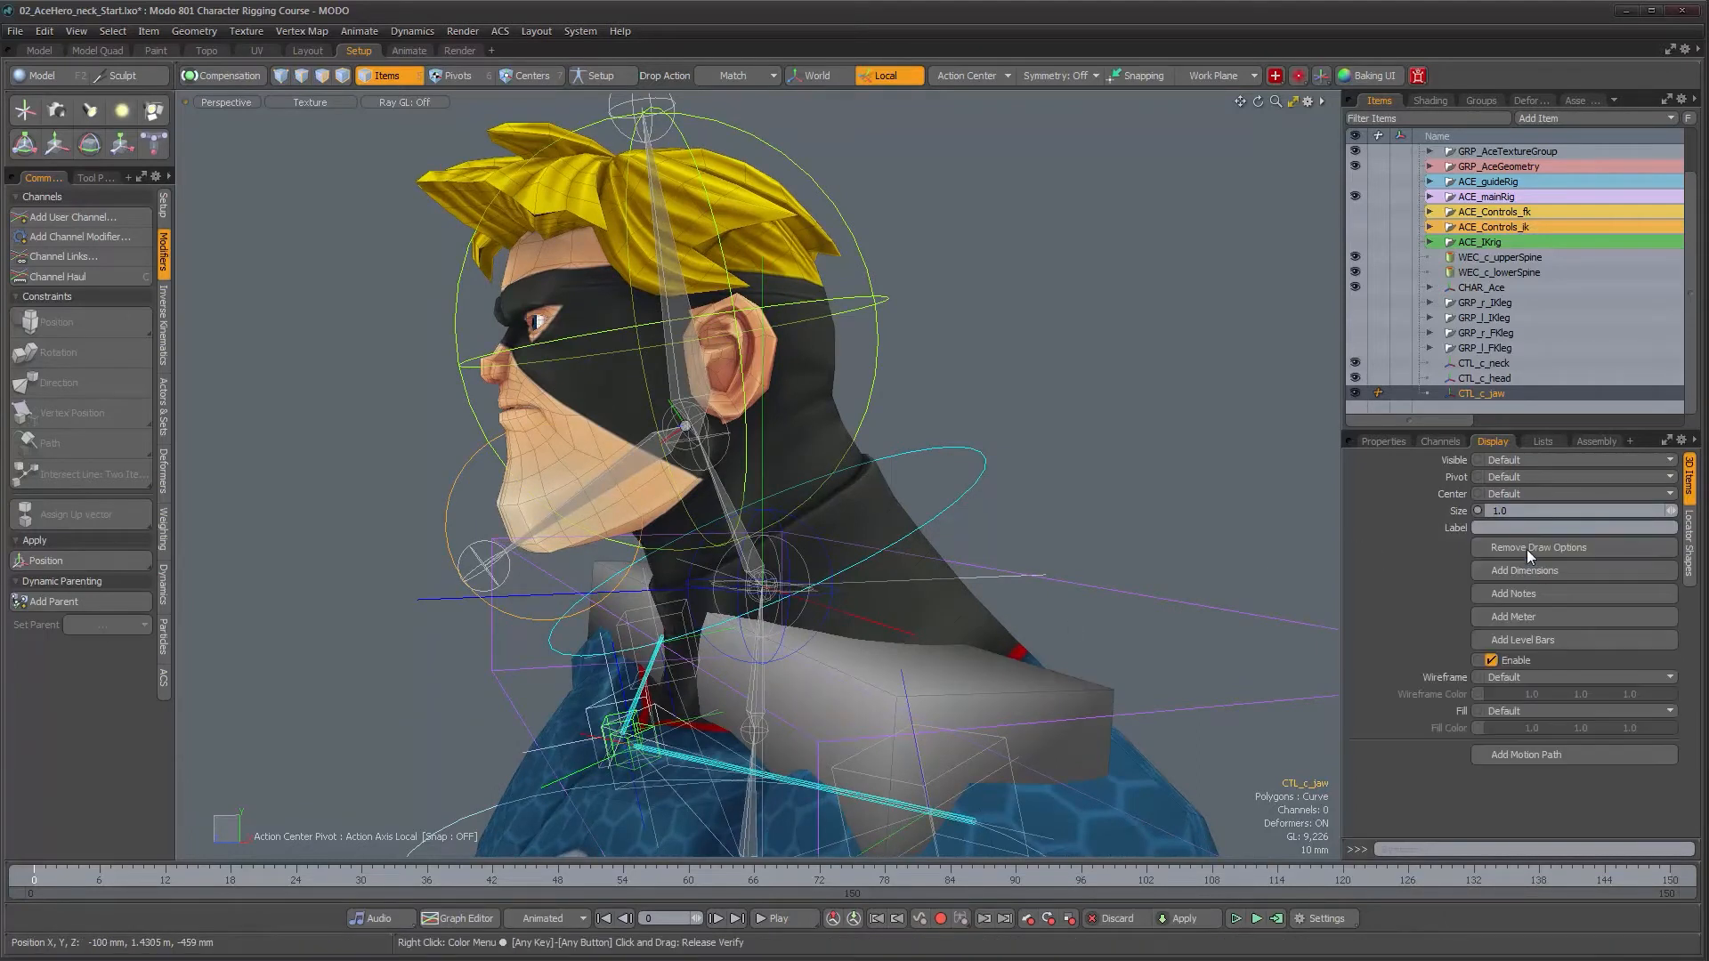
click(1552, 676)
click(1552, 721)
- Colour the jaw control pink, with wireframe 0.92, 0.31, 1.0 and fill about 0.99, 0.35, 1.0, and clear the selection
click(1547, 697)
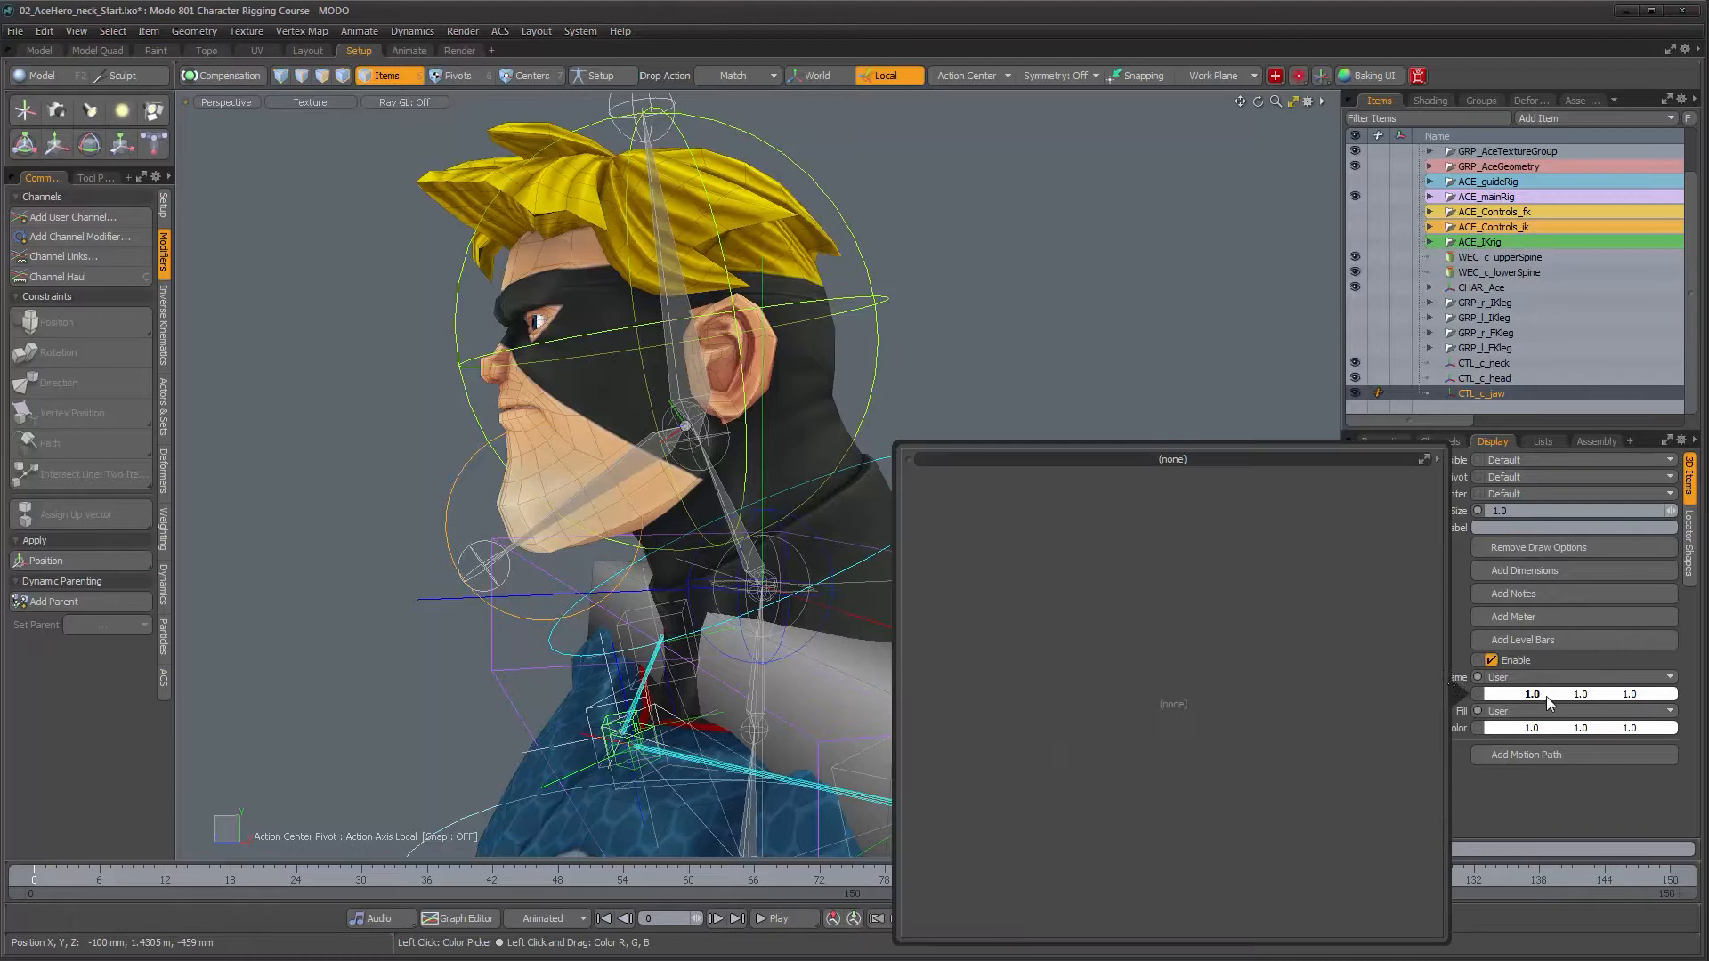
click(1153, 525)
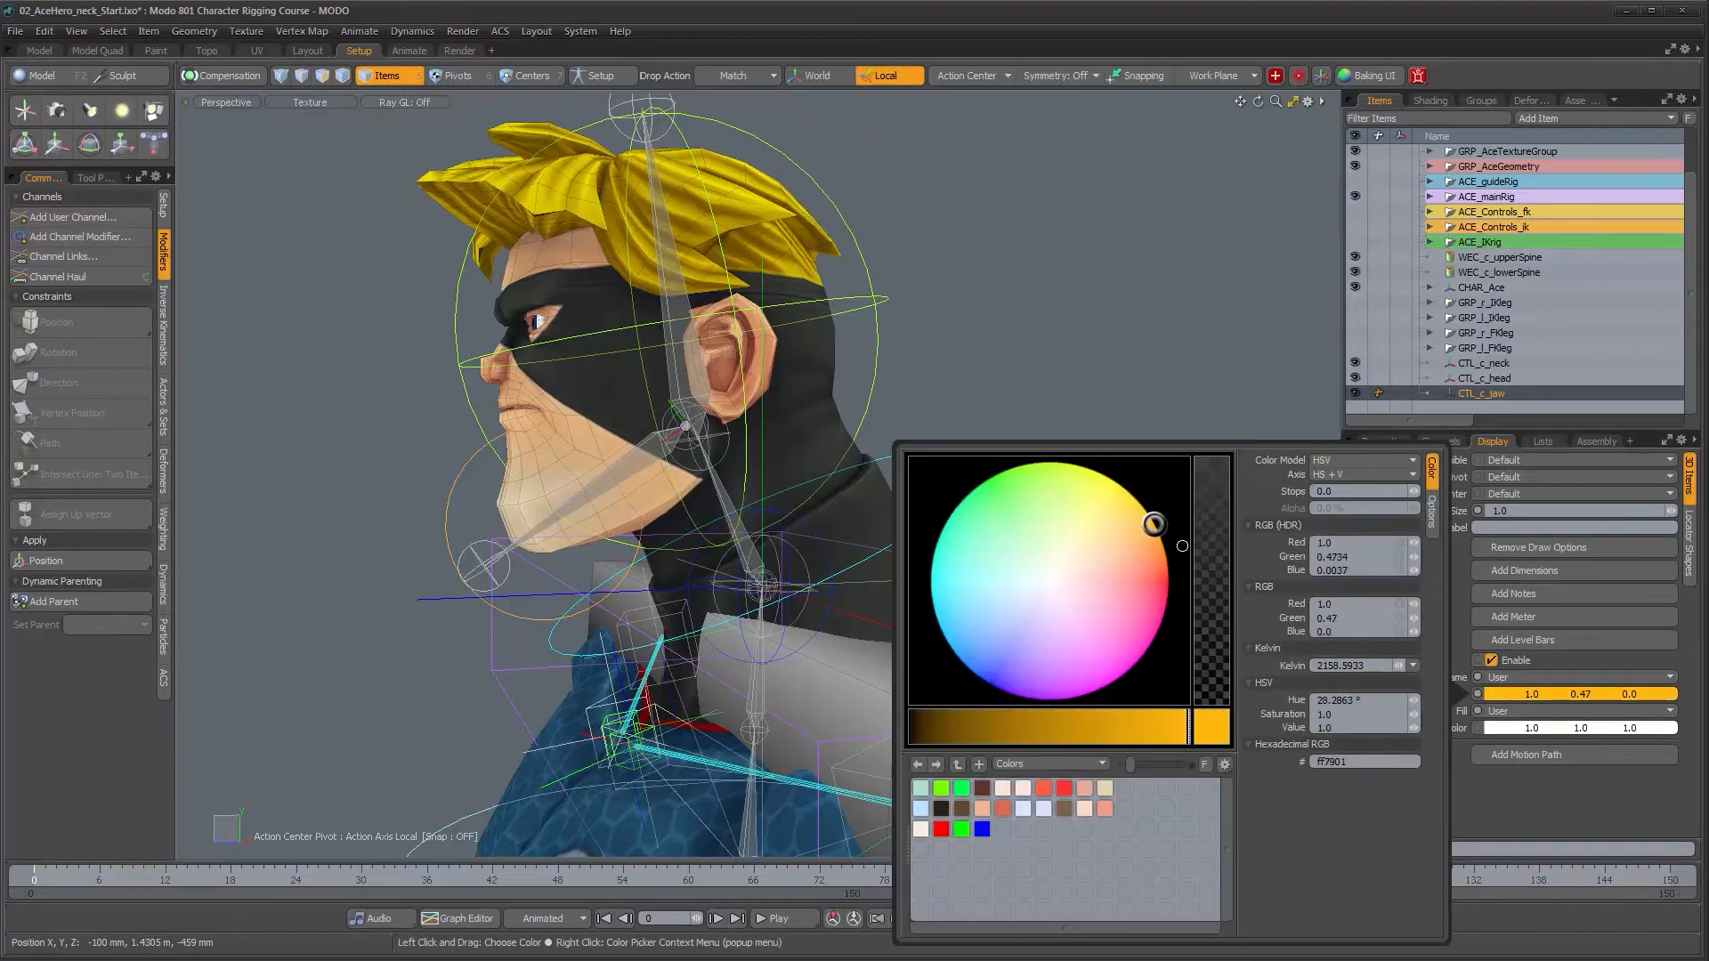
drag(1153, 542, 1081, 657)
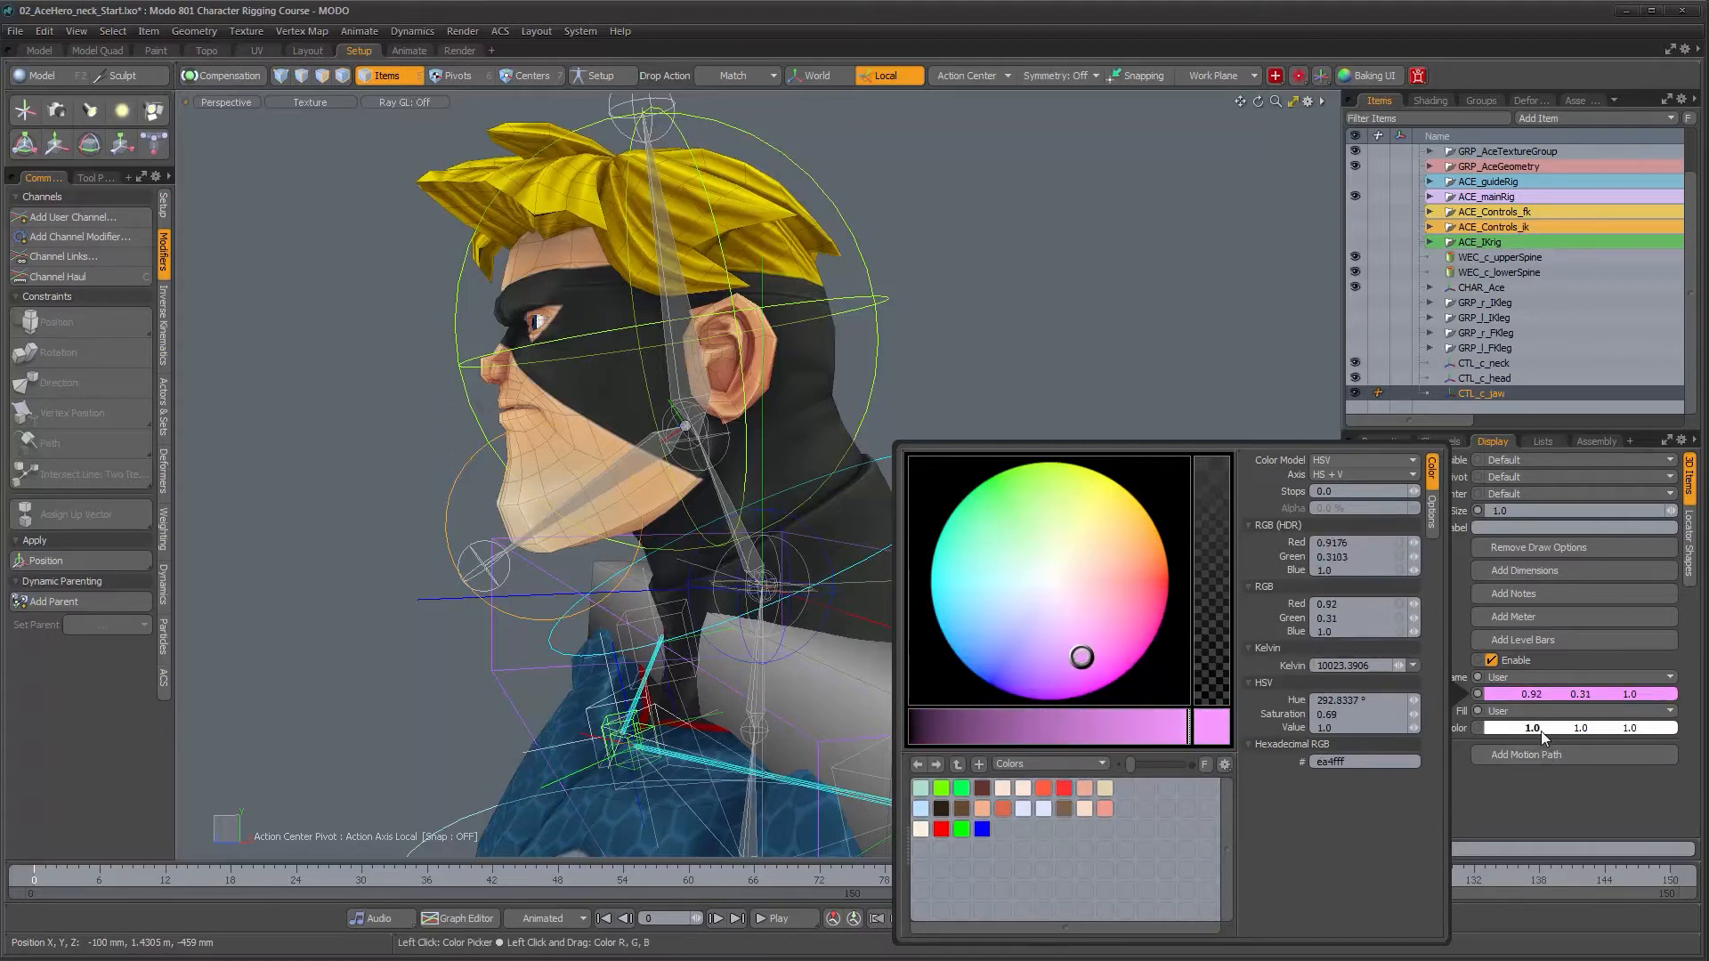
click(1541, 730)
click(1541, 729)
click(1085, 684)
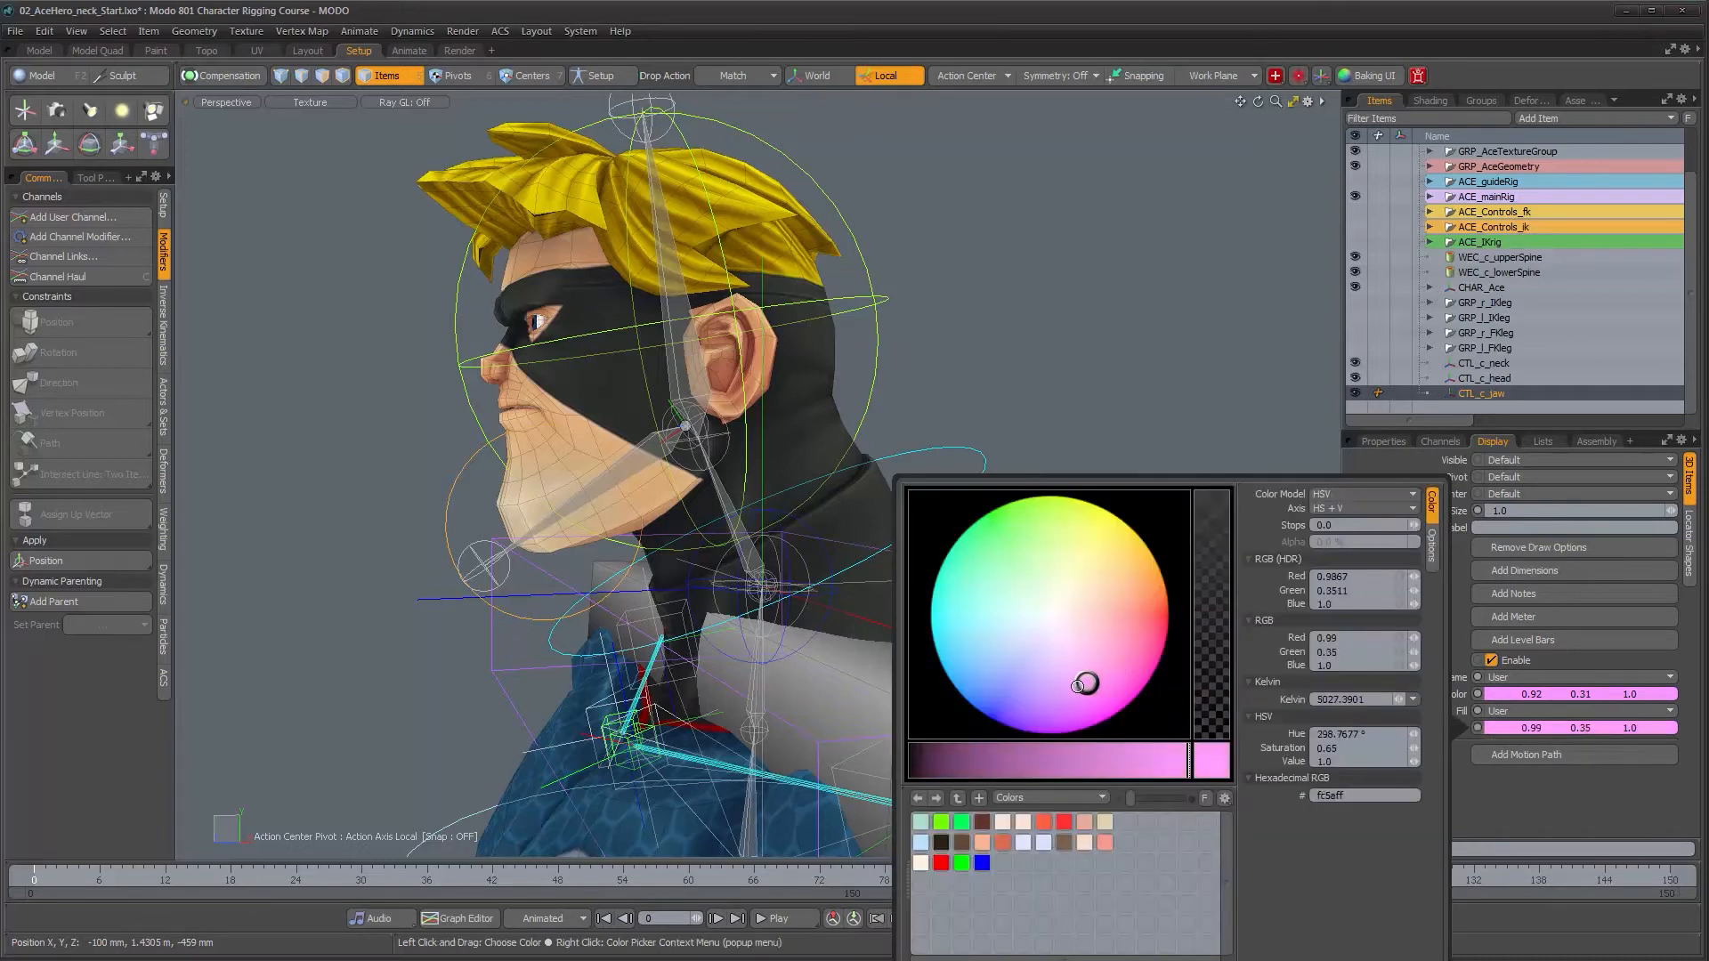
click(1070, 436)
- Examine the coloured neck, head and jaw controls around the character from several angles and distances
alt+drag(1065, 435, 1074, 484)
alt+right_drag(1075, 484, 988, 481)
alt+middle_drag(988, 481, 908, 419)
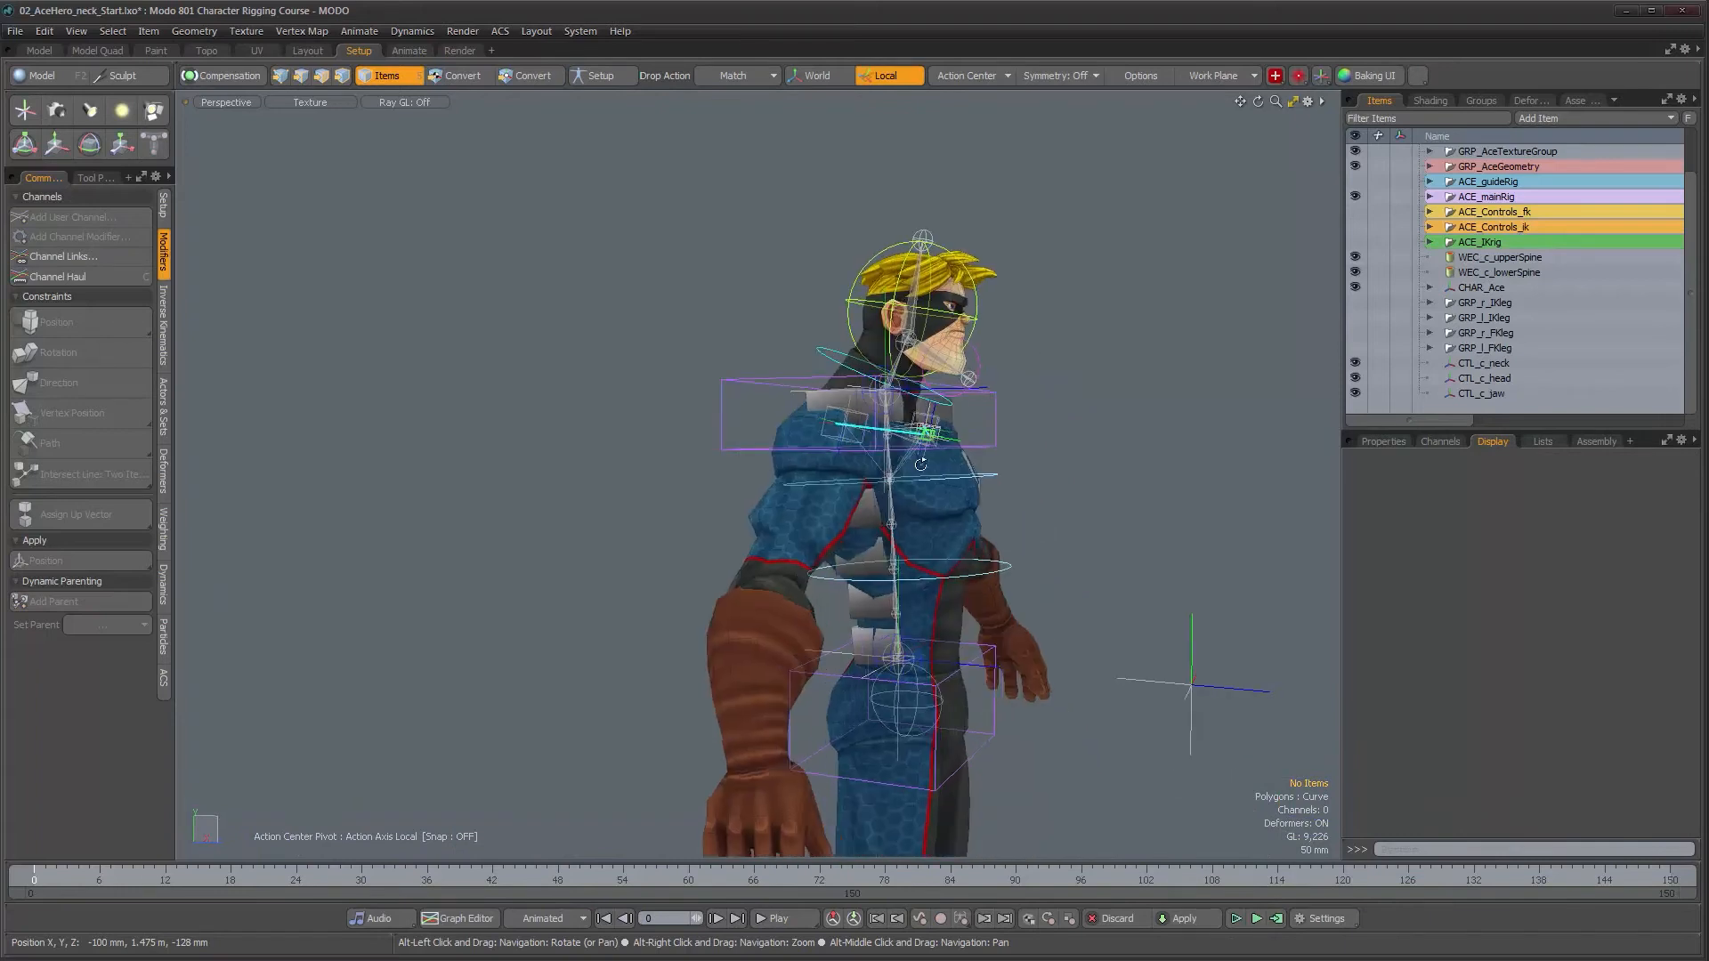
alt+drag(908, 419, 803, 456)
alt+drag(936, 456, 835, 485)
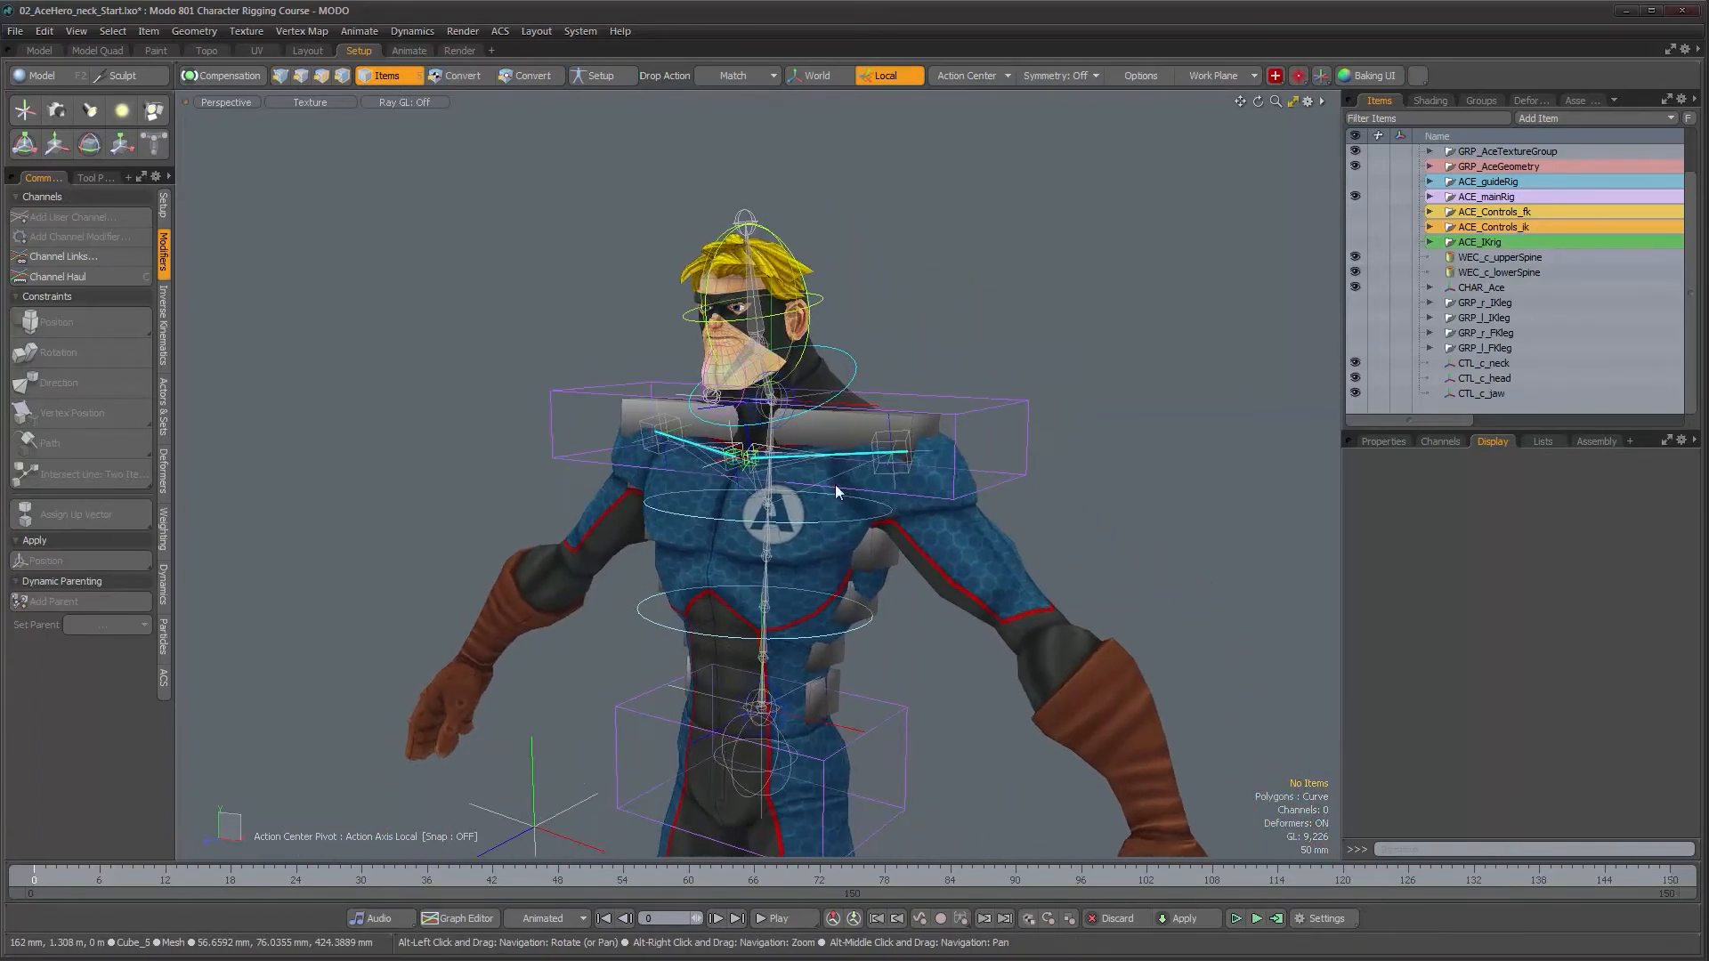
alt+right_drag(835, 485, 944, 481)
alt+middle_drag(944, 480, 774, 498)
alt+drag(775, 498, 657, 453)
alt+middle_drag(819, 457, 839, 449)
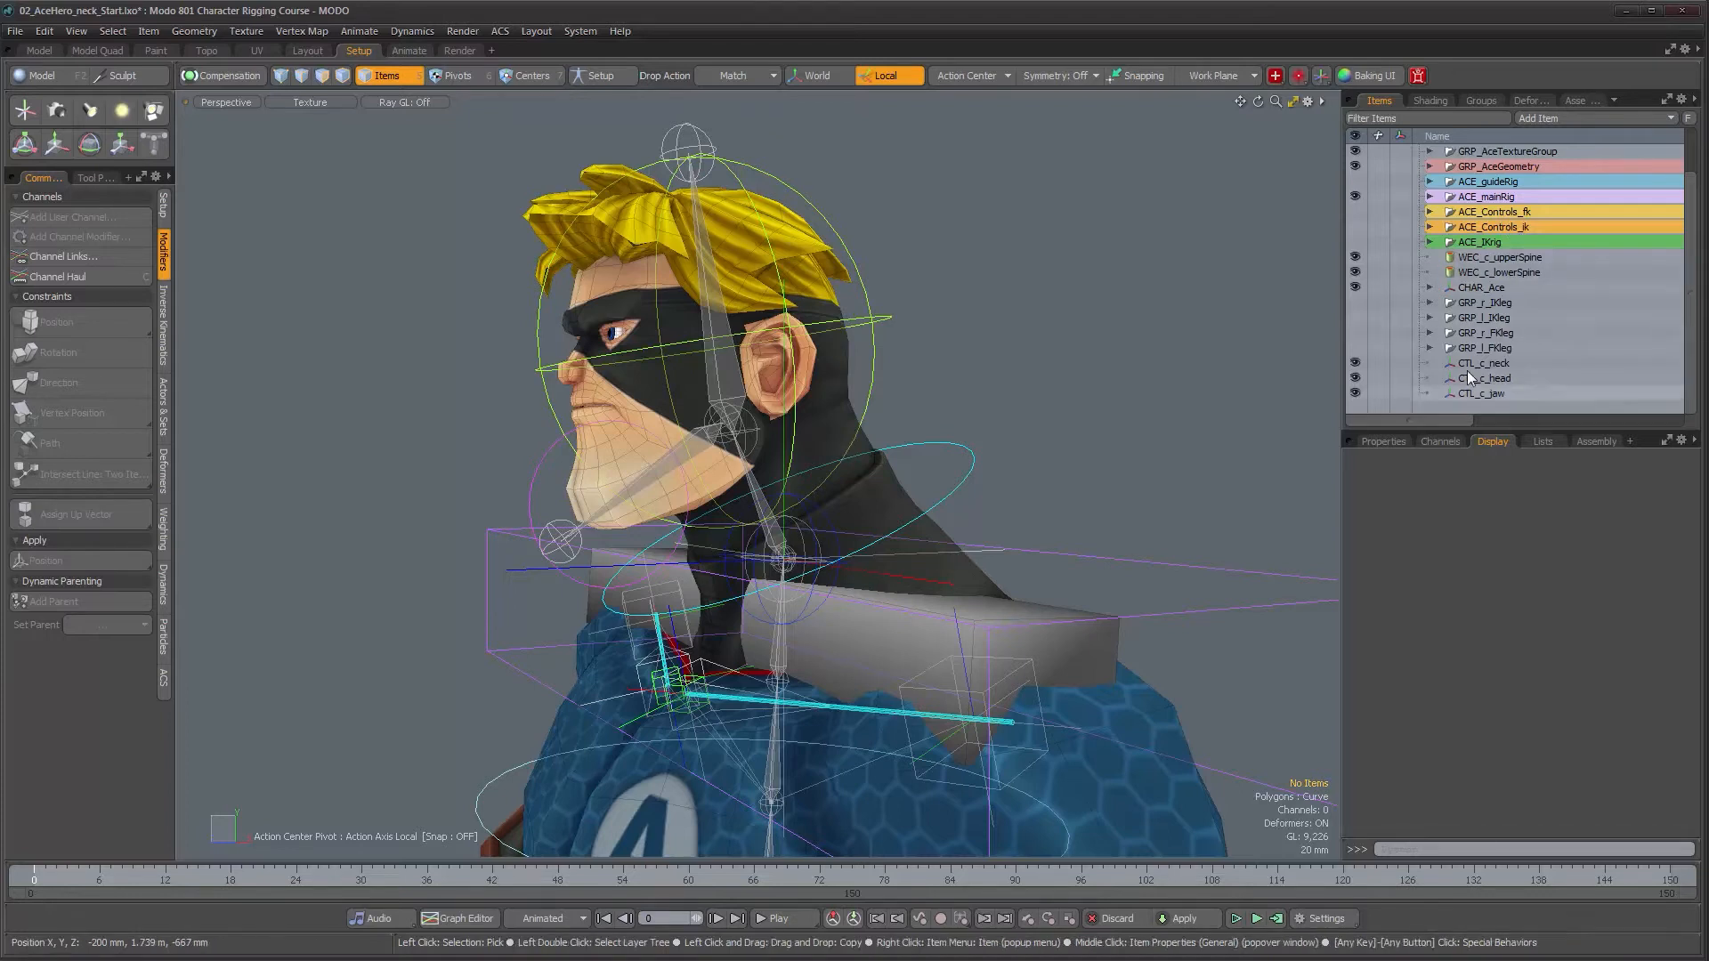
- Parent CTL_c_jaw under CTL_c_head, and parent CTL_c_head under CTL_c_neck
alt+drag(1135, 347, 1103, 344)
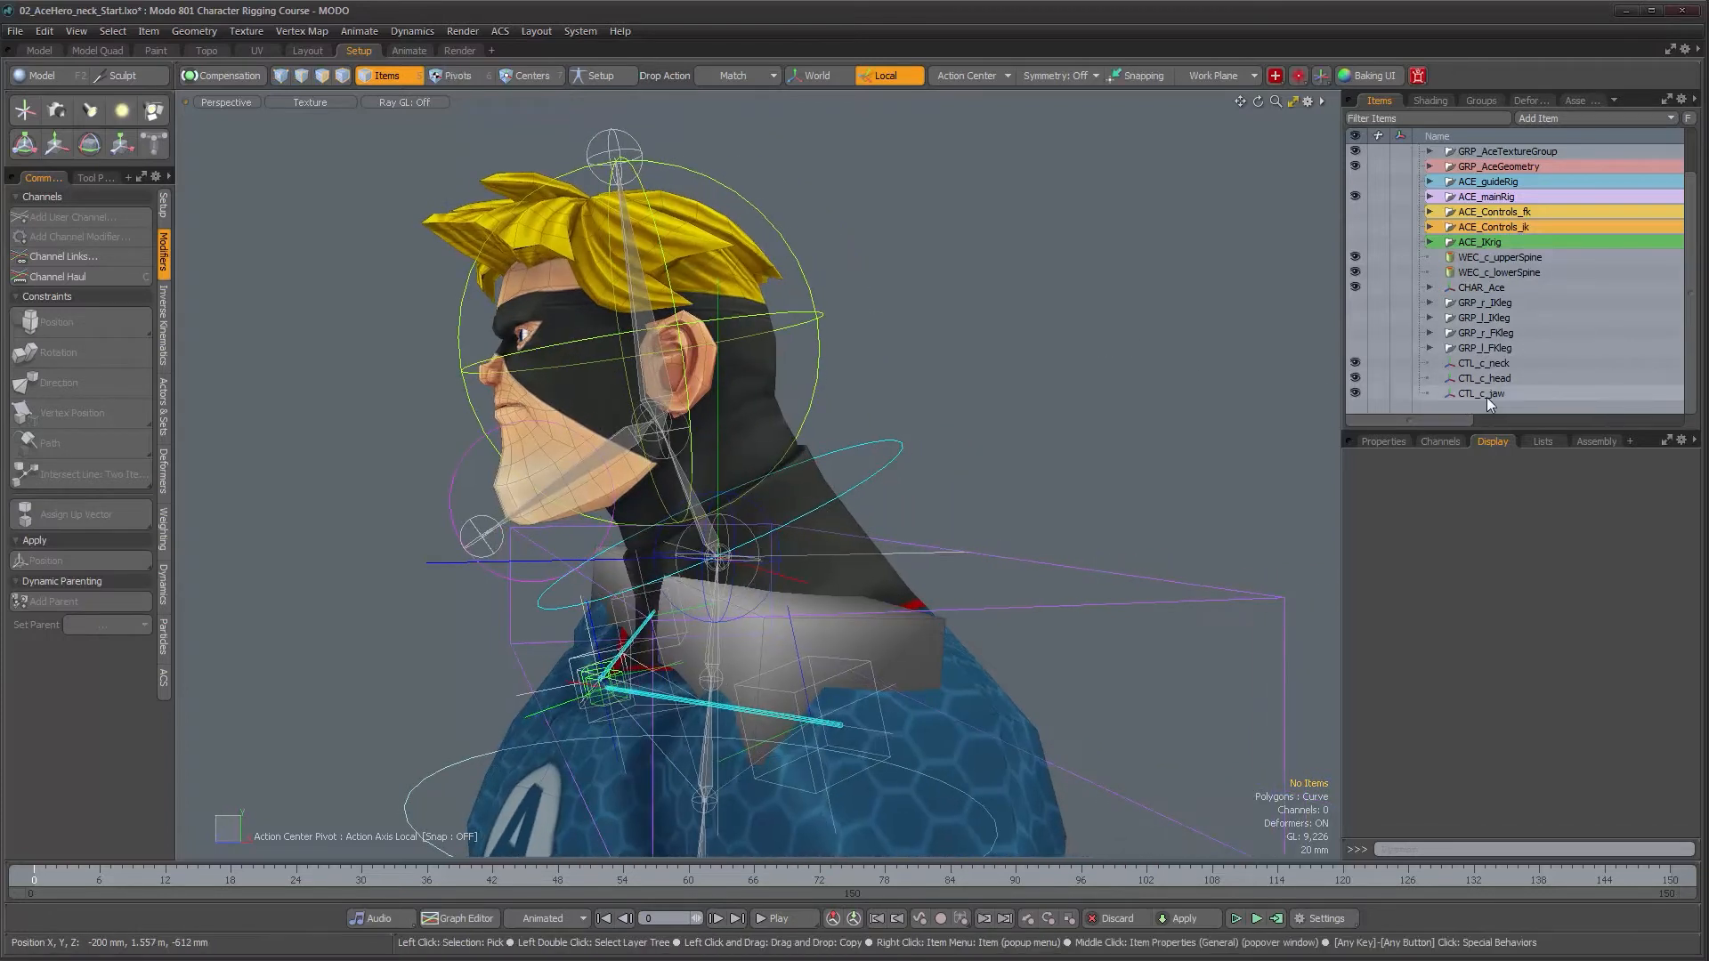
click(1489, 394)
scroll(1490, 380, up, 1)
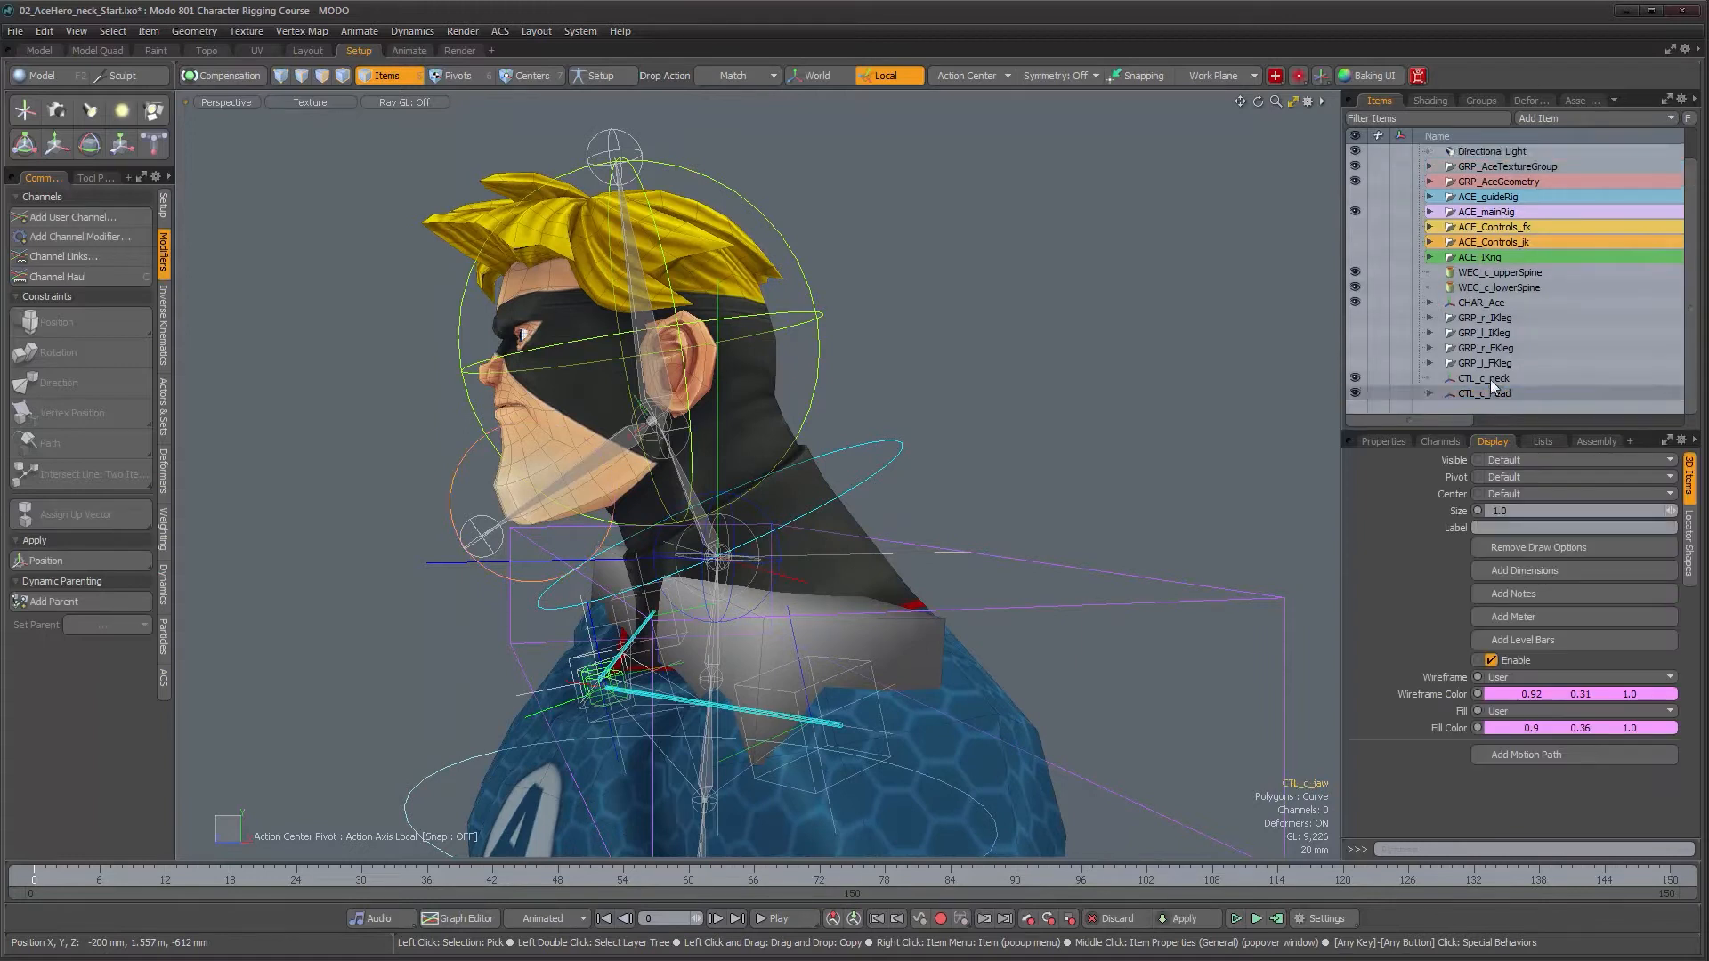
click(1492, 393)
scroll(1492, 379, up, 1)
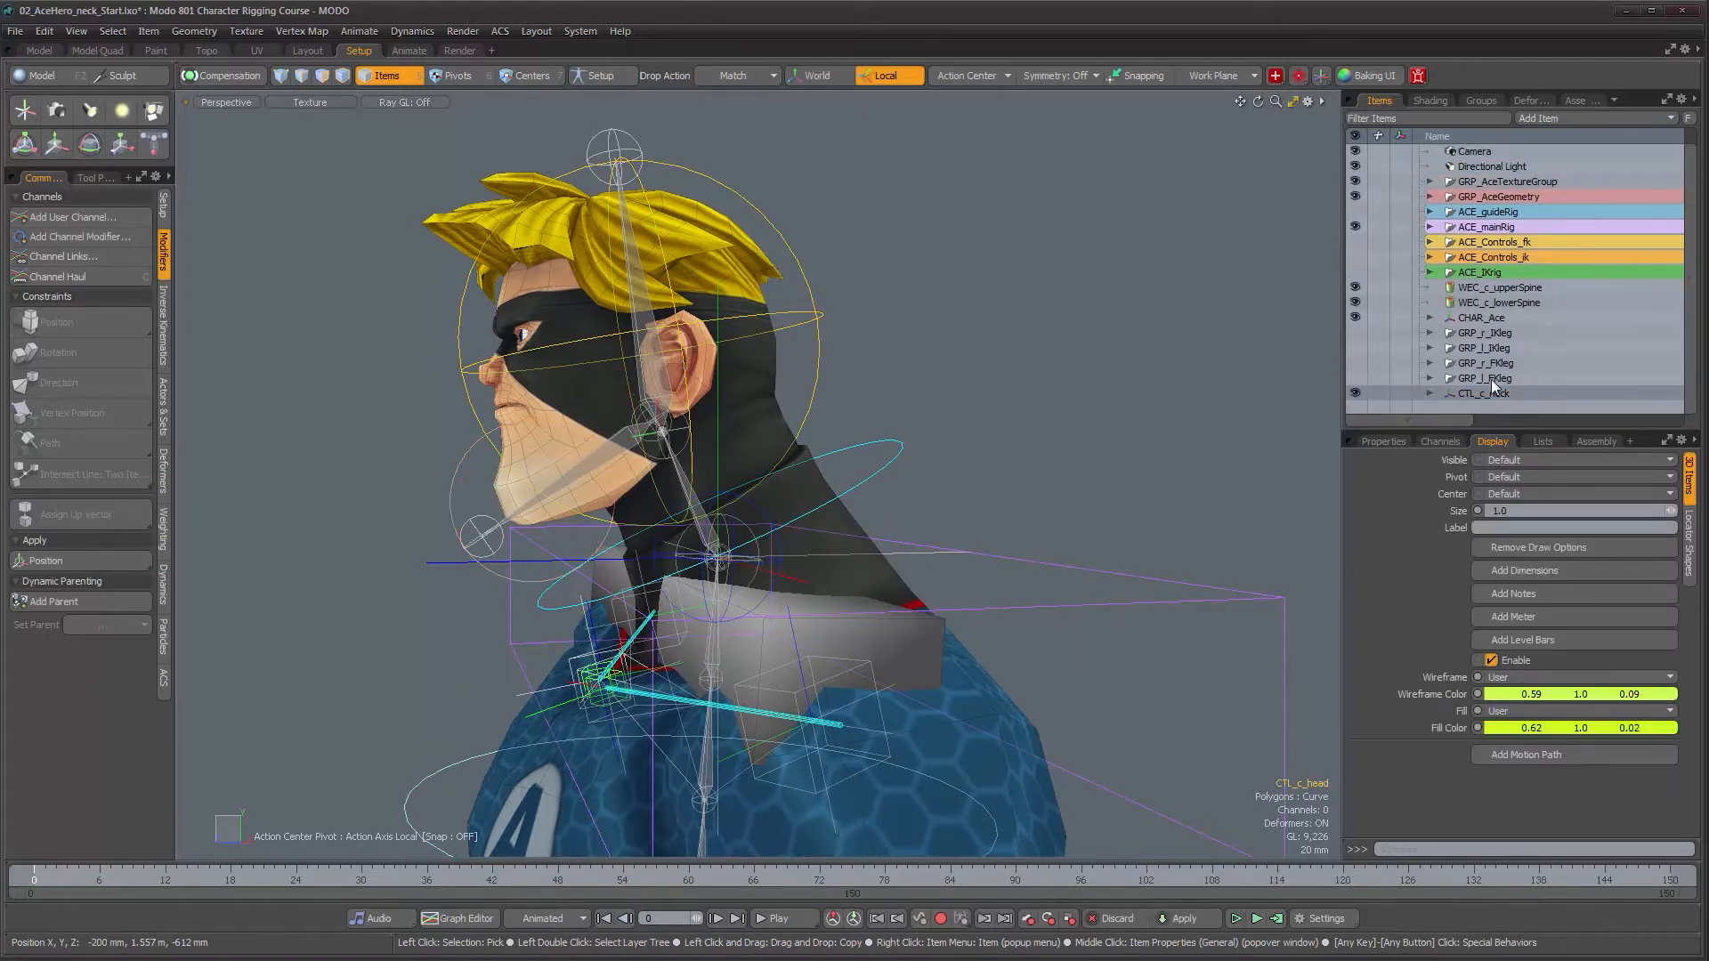
alt+drag(752, 277, 681, 282)
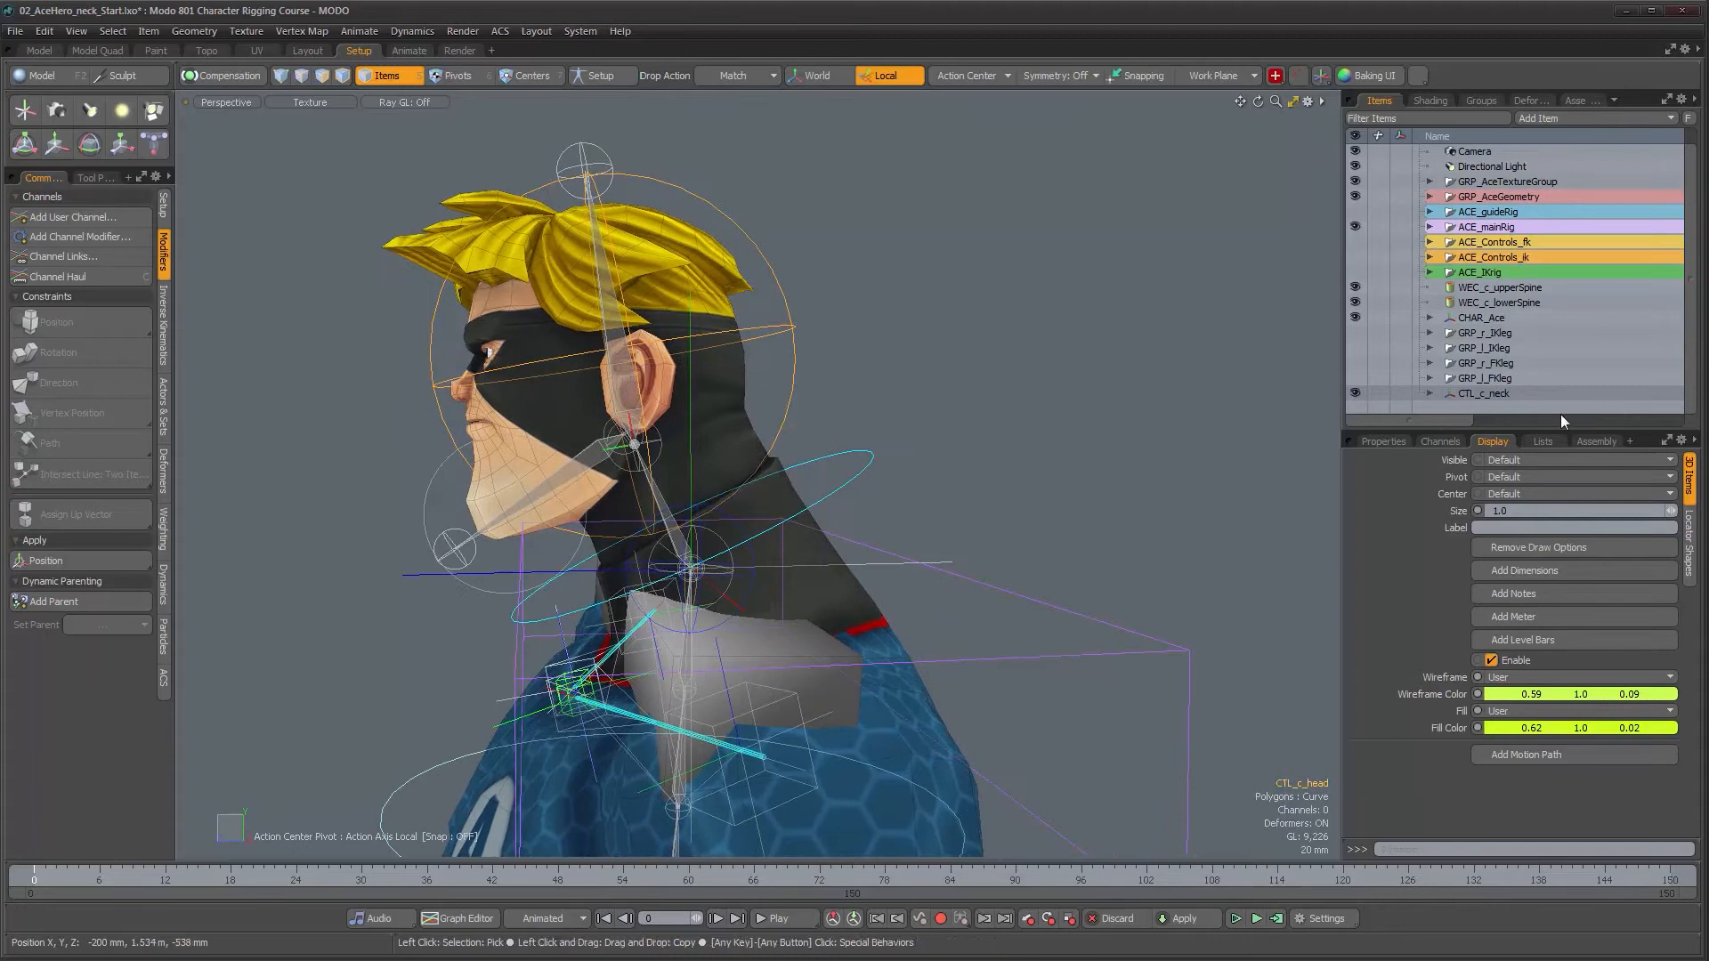
- Move the CTL_c_neck hierarchy into the ACE_Controls_fk group and turn on the group's visibility
click(1483, 394)
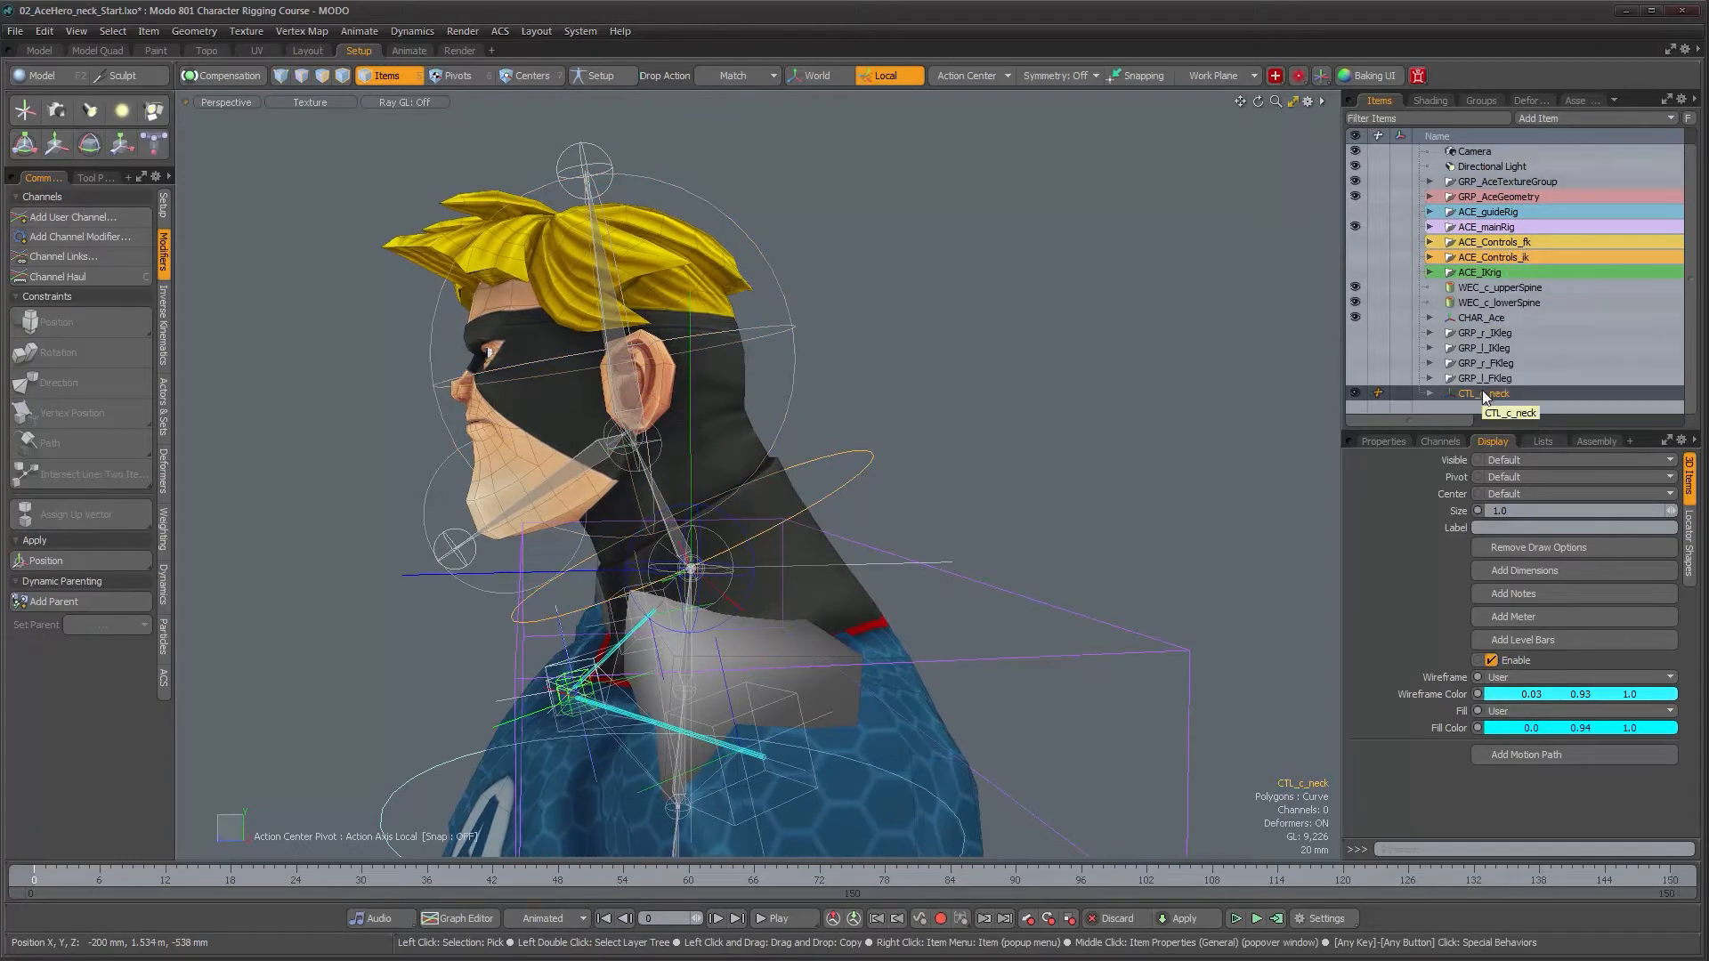
drag(1485, 250, 1481, 246)
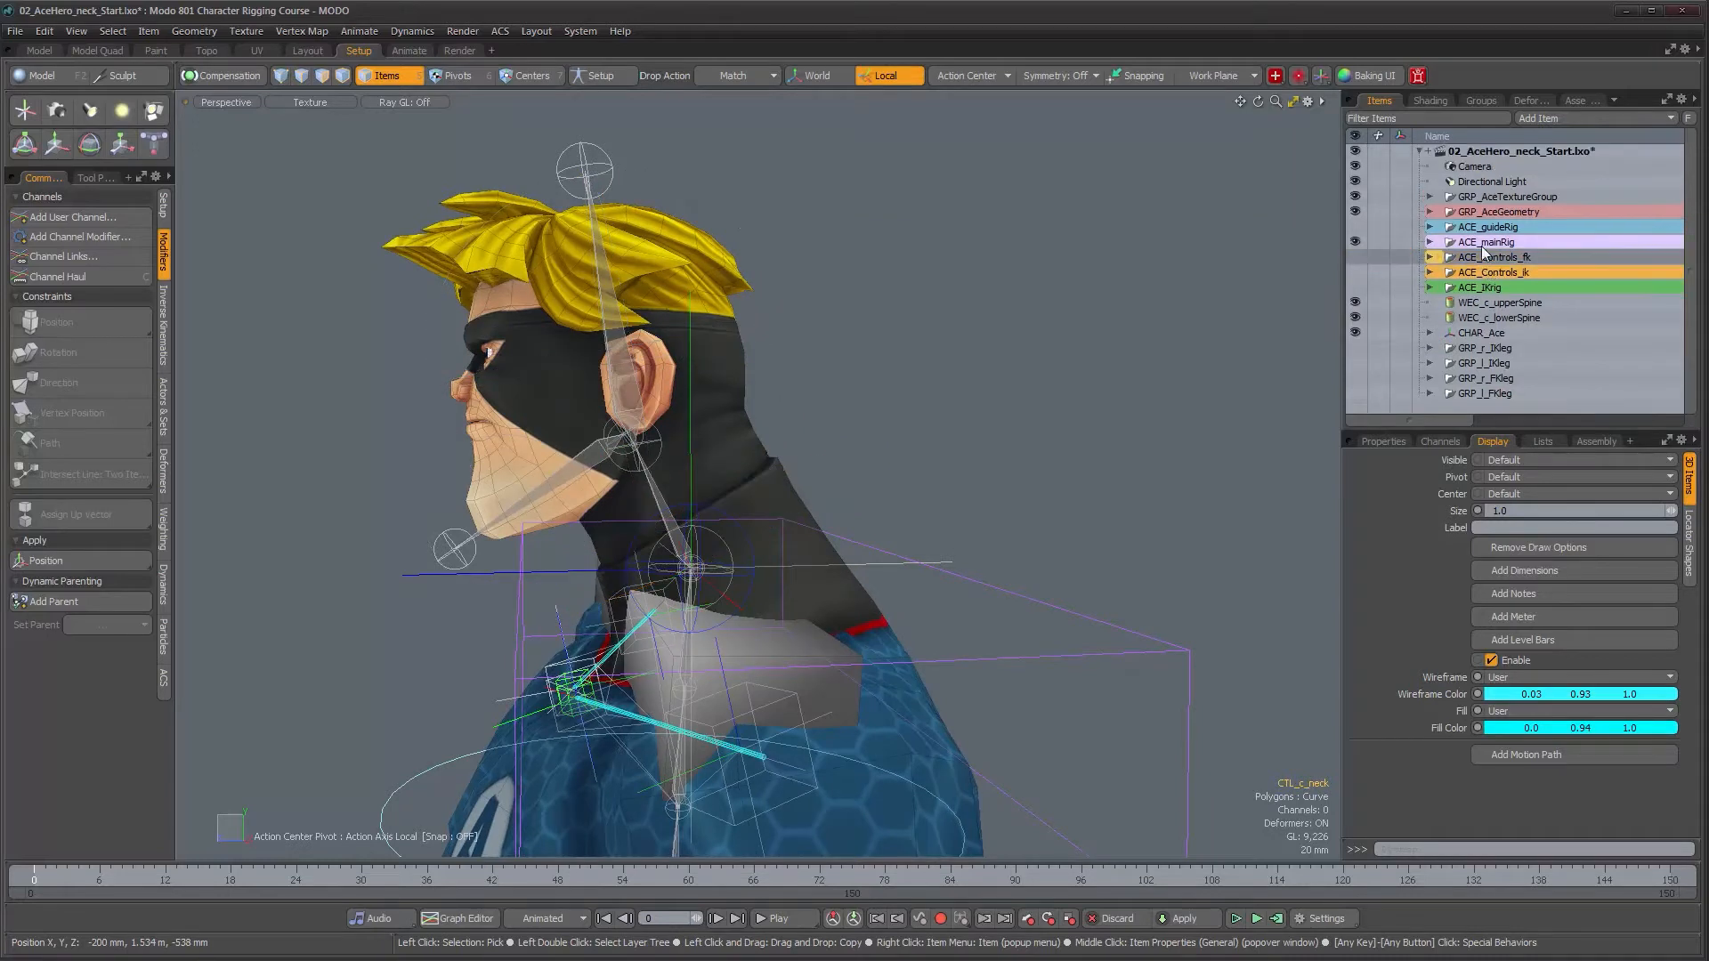
click(1354, 257)
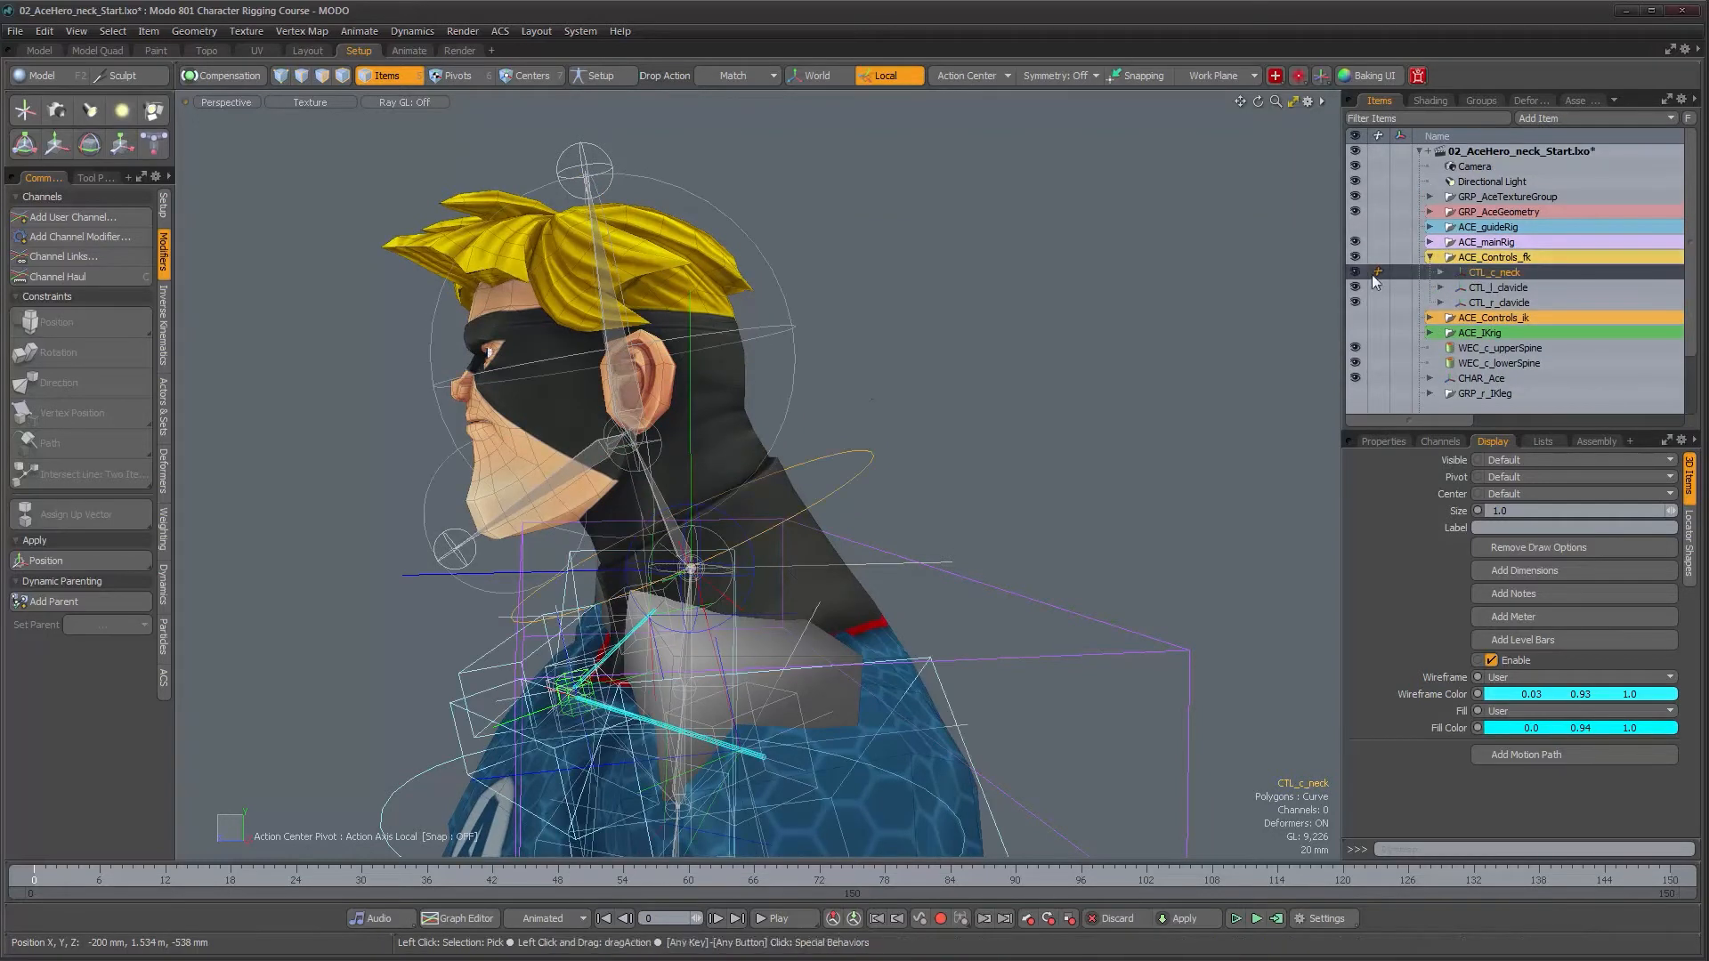
- Rotate the neck control to test the parented hierarchy, and undo the rotation
alt+drag(694, 342, 778, 389)
alt+right_drag(776, 389, 793, 391)
alt+middle_drag(792, 391, 851, 424)
alt+drag(852, 424, 778, 413)
alt+right_drag(778, 413, 904, 424)
alt+drag(904, 440, 990, 549)
key(e)
drag(655, 591, 686, 571)
key(ctrl+z)
alt+drag(891, 514, 1026, 486)
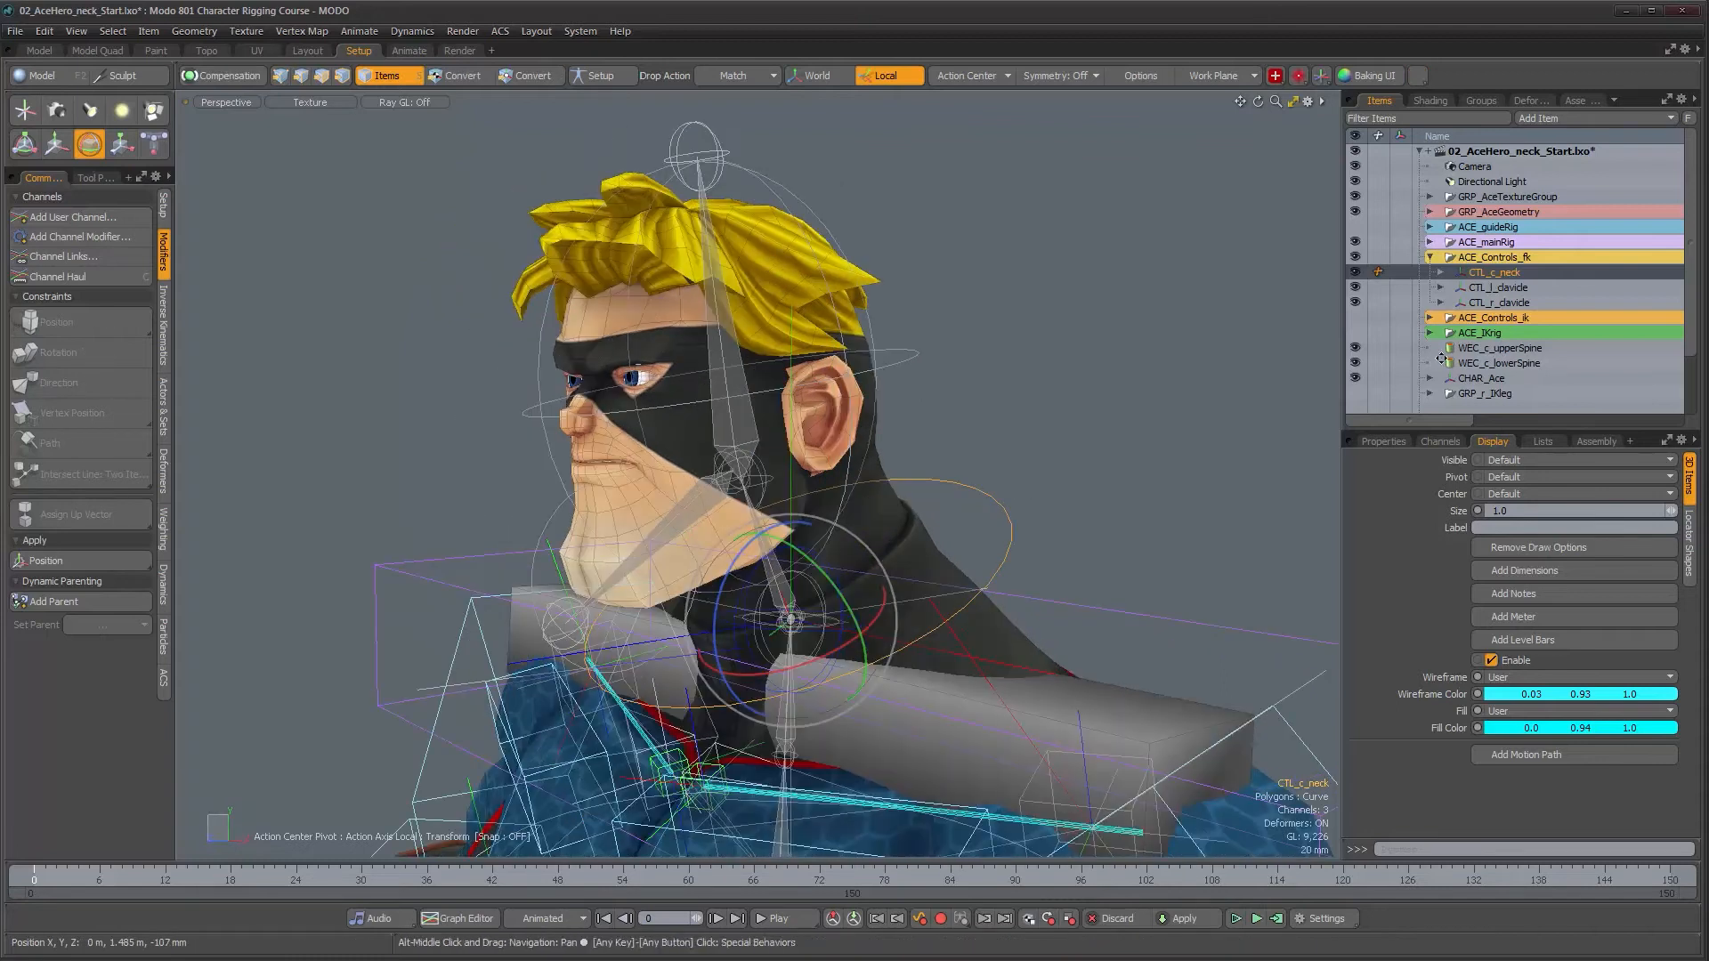
- Select CTL_c_neck, CTL_c_head and CTL_c_jaw together and zero all their transforms
click(1440, 272)
shift+click(1535, 303)
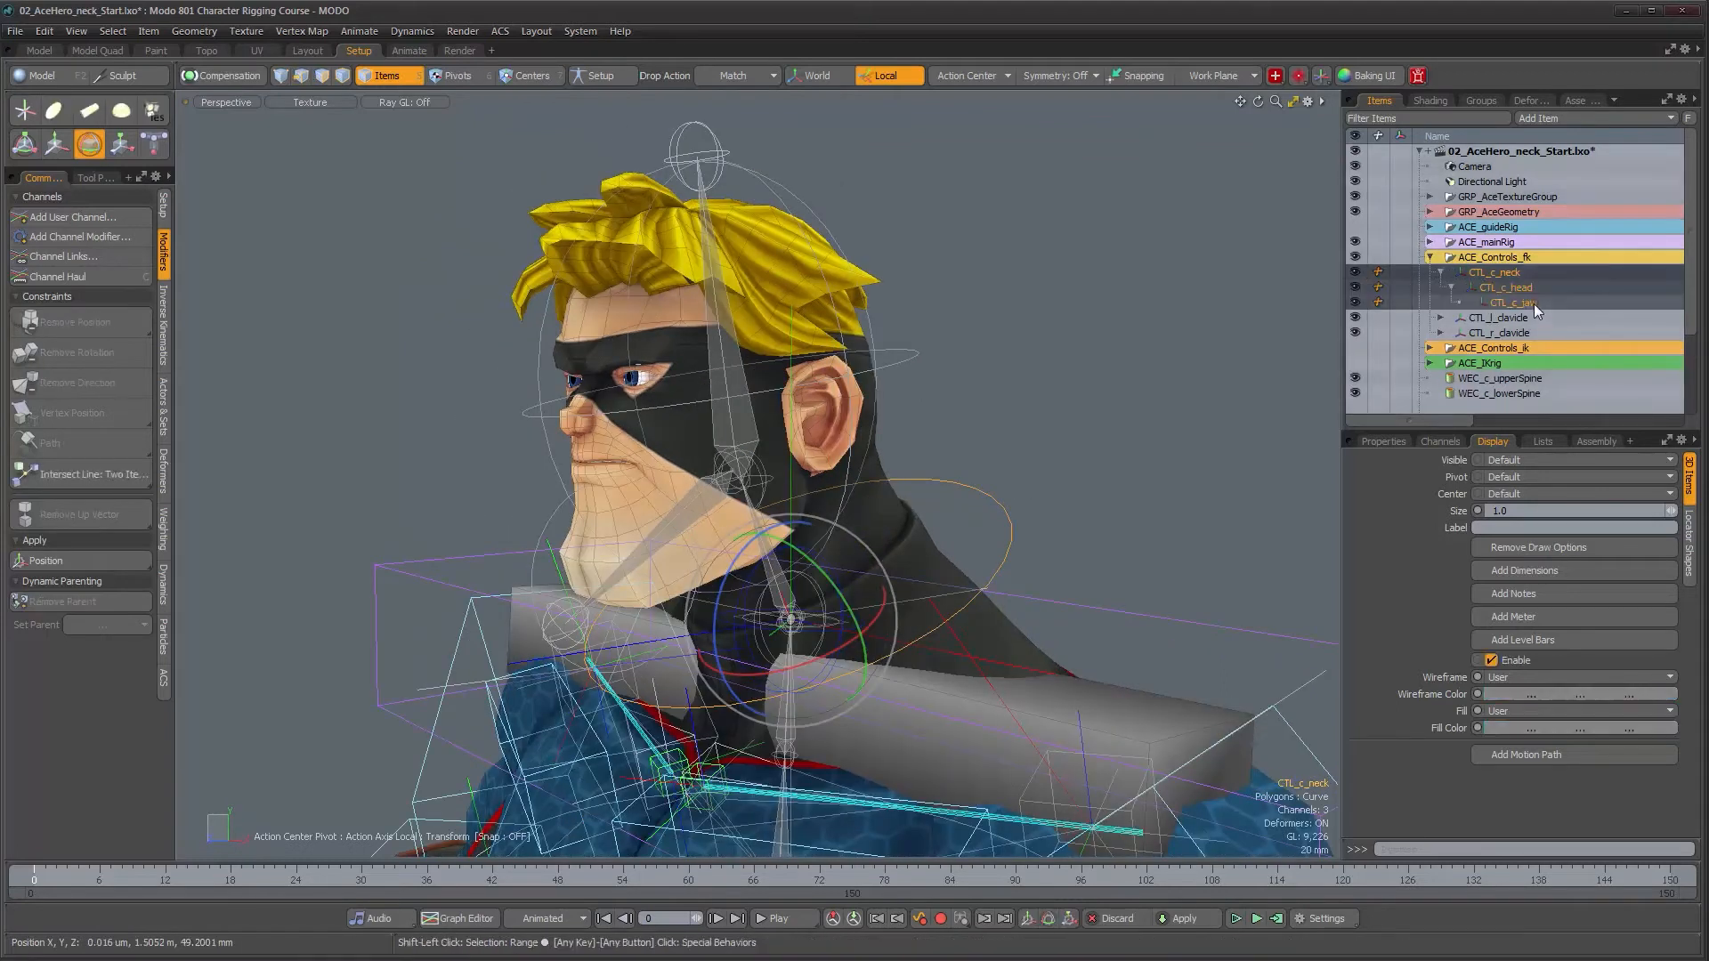
click(1386, 441)
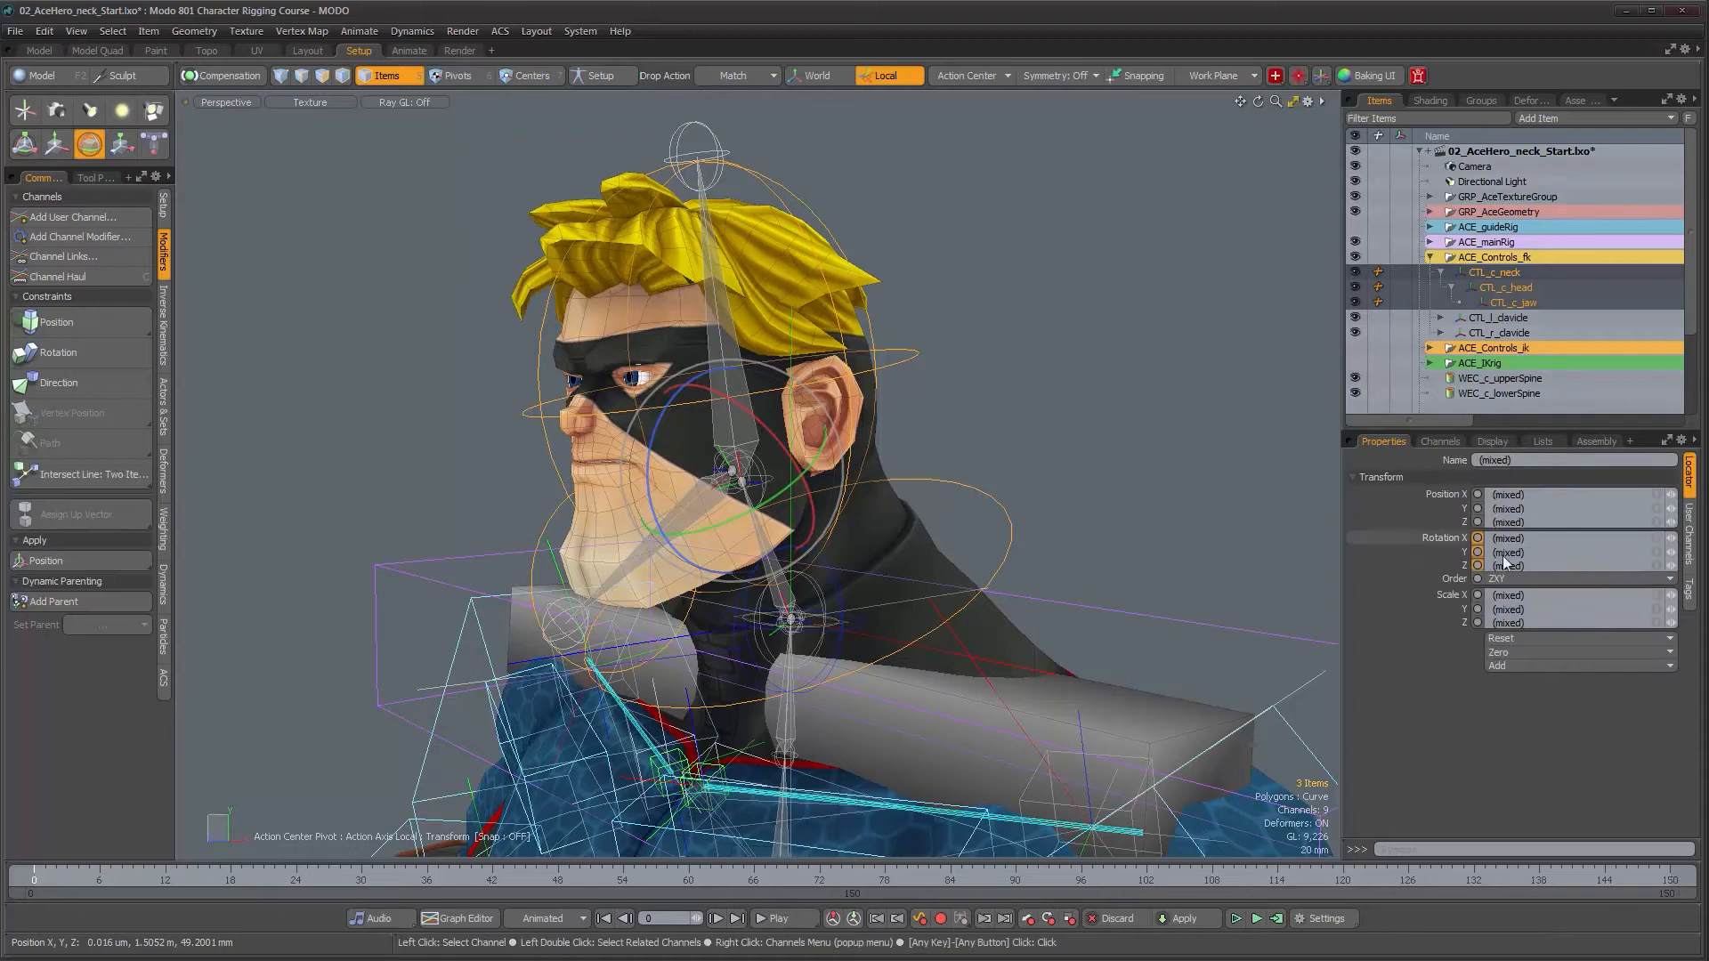
click(1574, 653)
click(1571, 697)
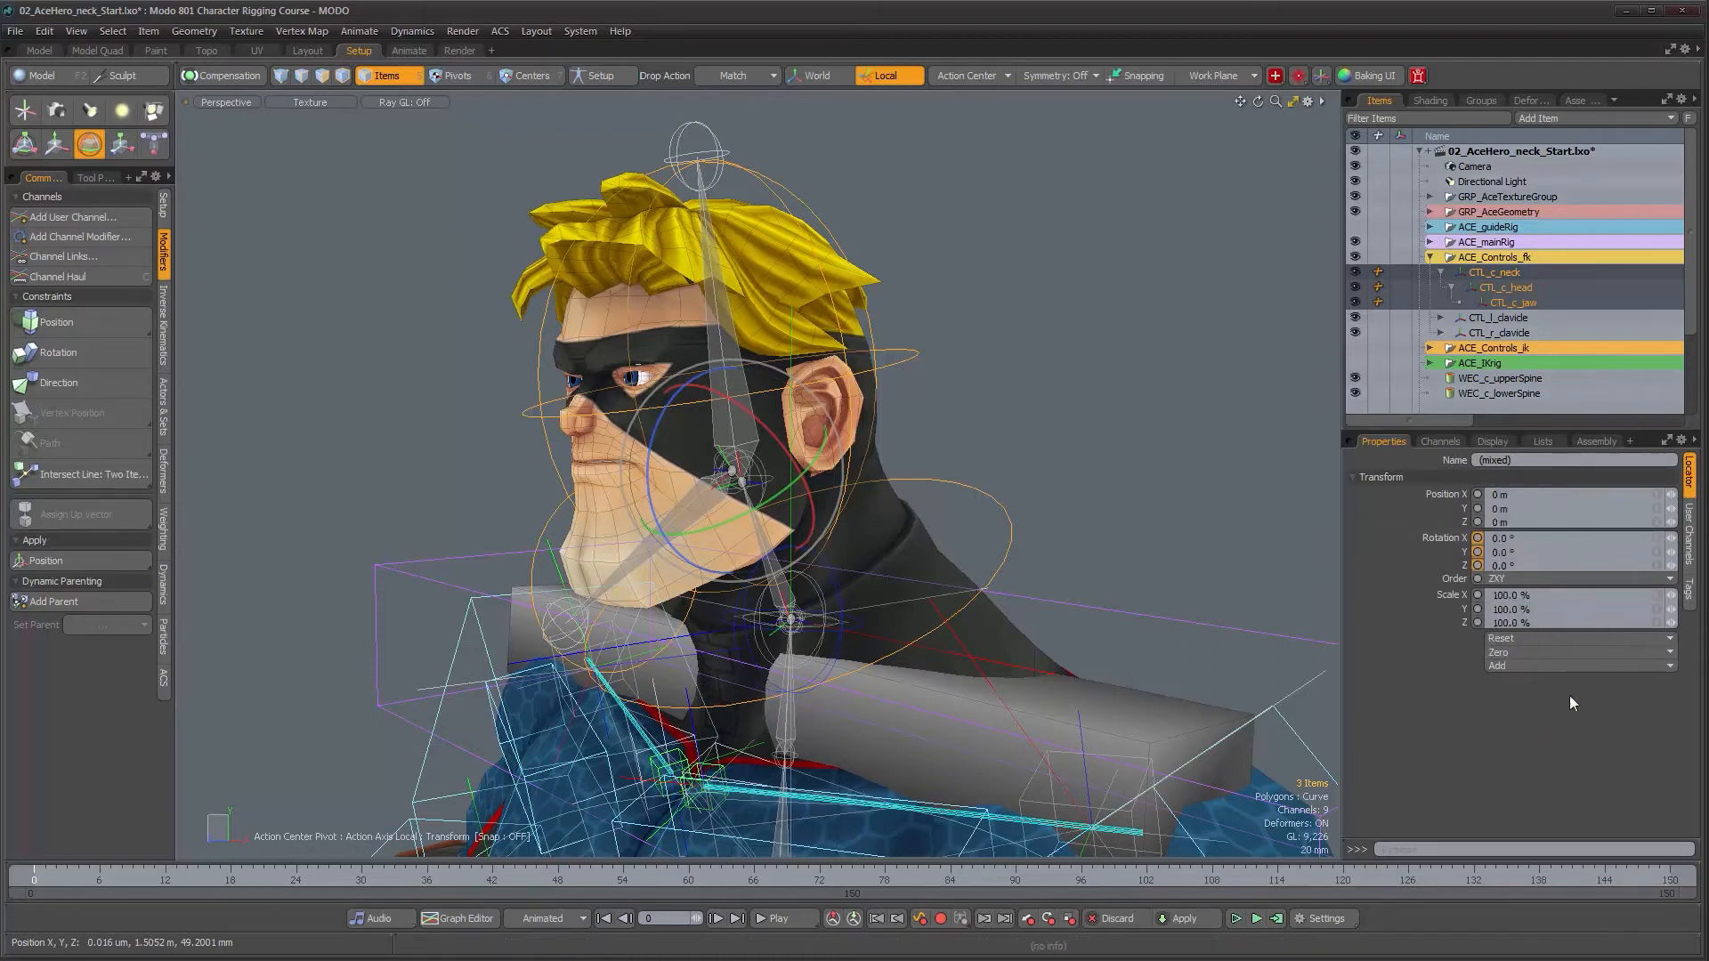
- Examine the neck, head and jaw controls and their joints from several angles and distances
alt+drag(944, 416, 913, 509)
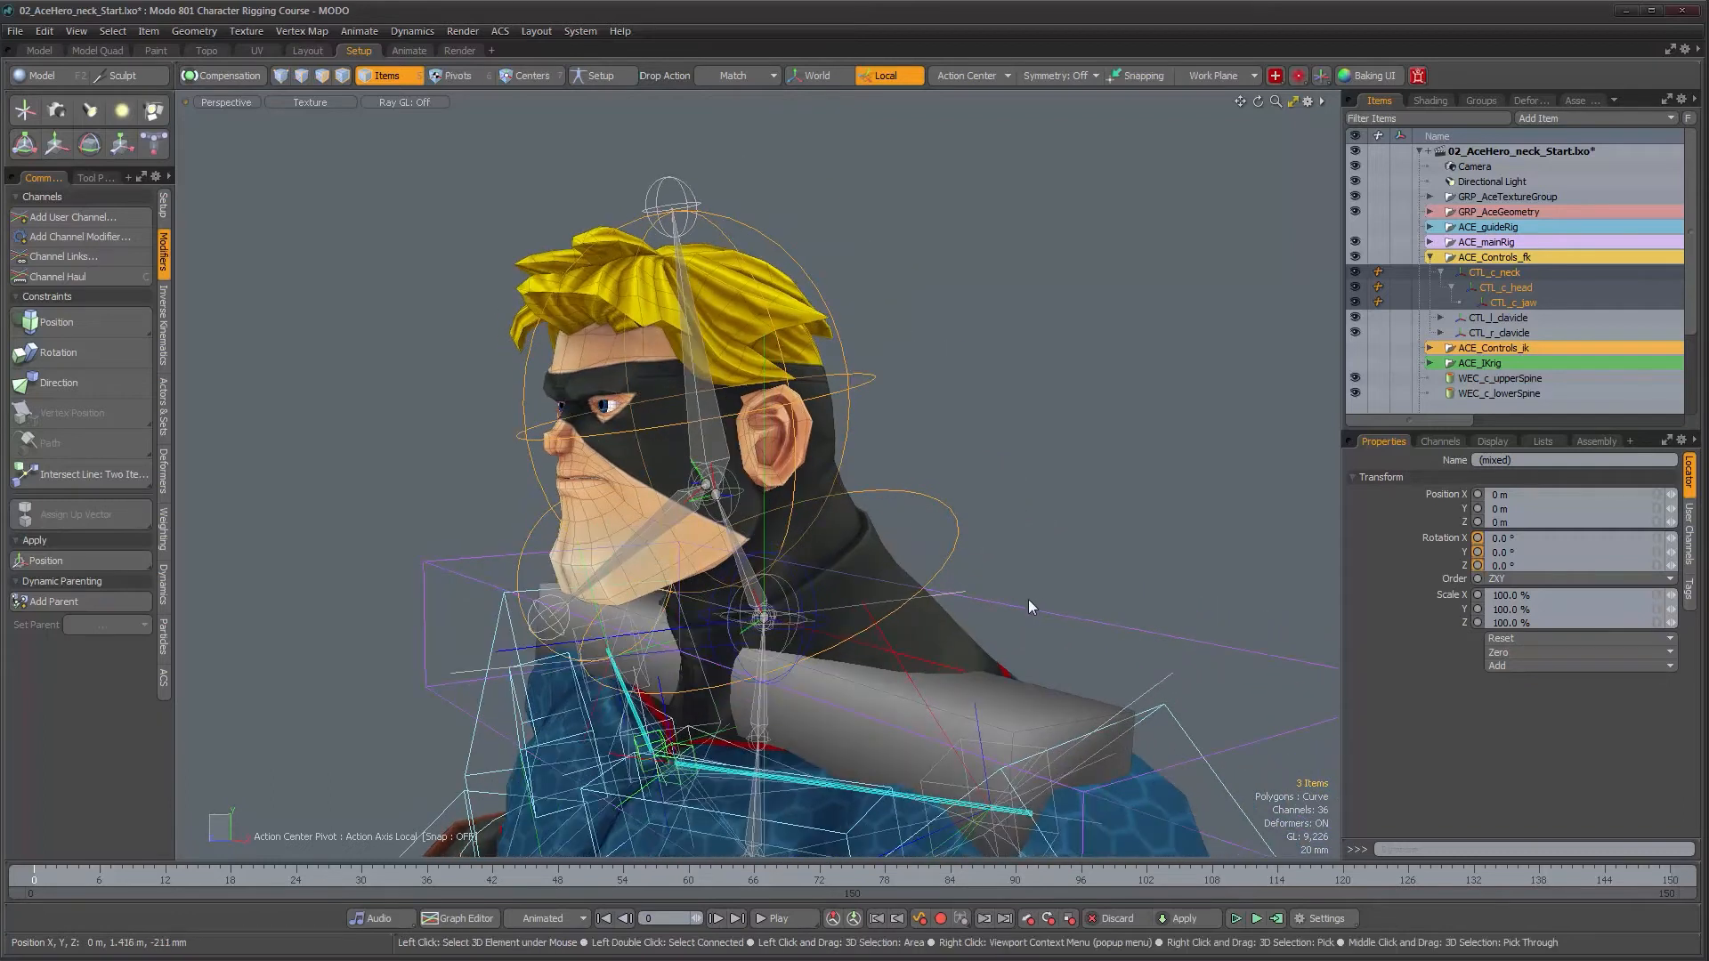
alt+drag(856, 529, 813, 531)
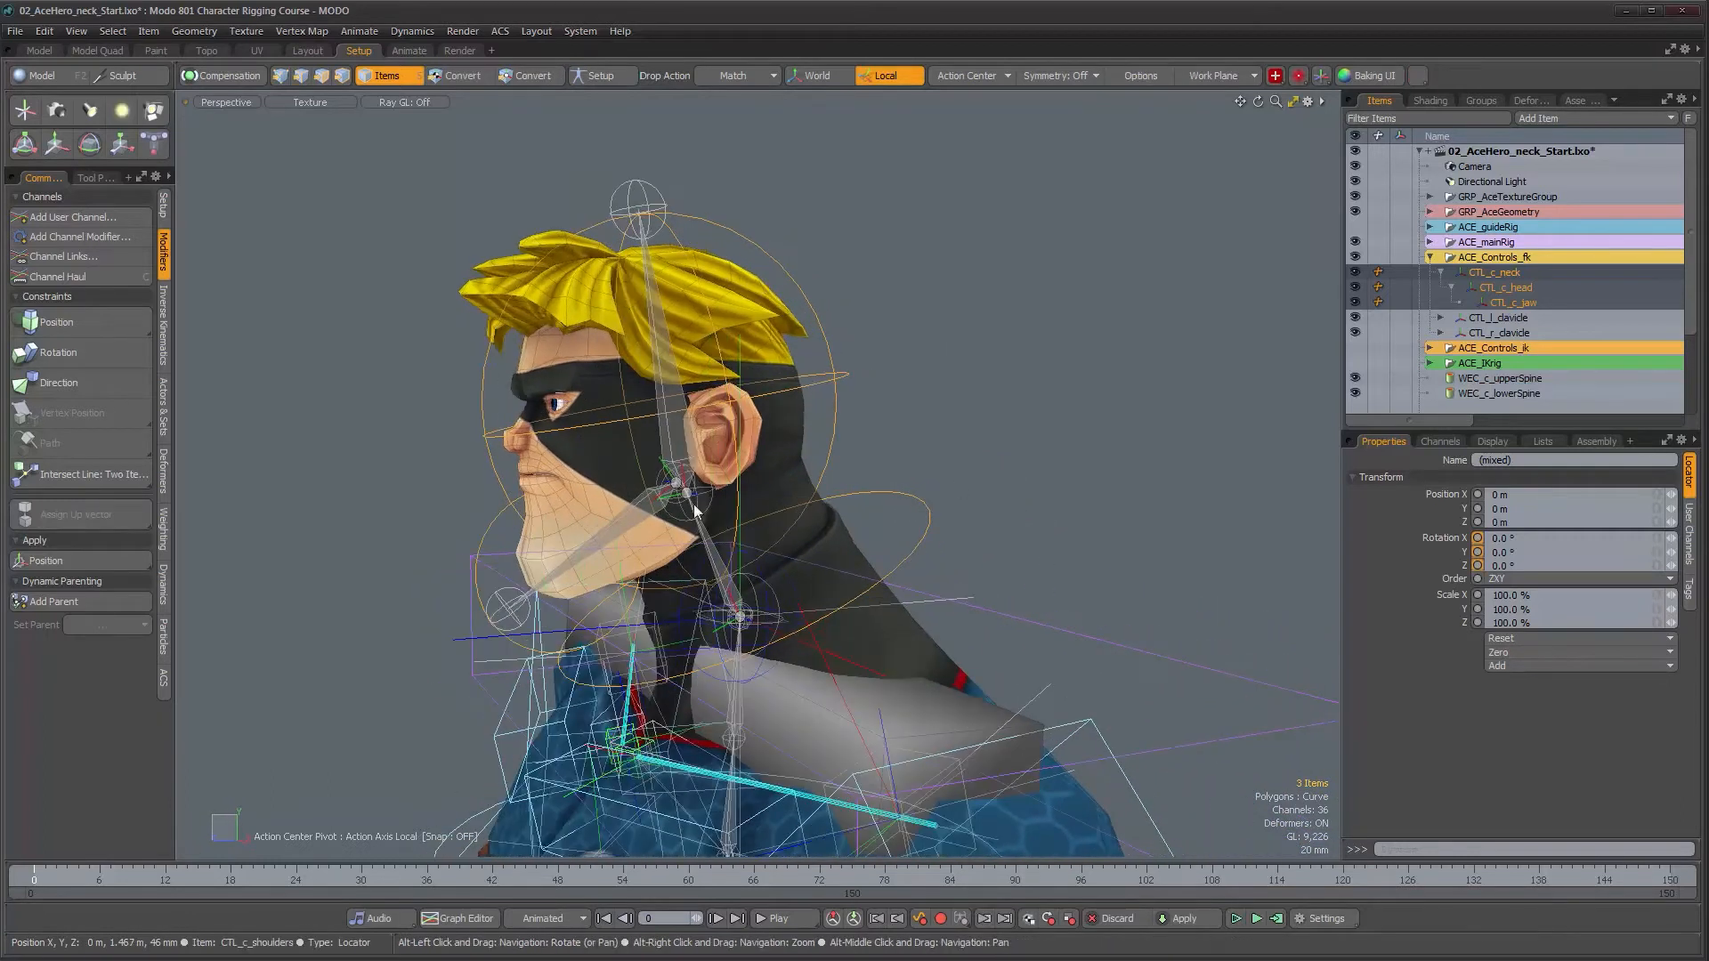
alt+drag(972, 621, 930, 616)
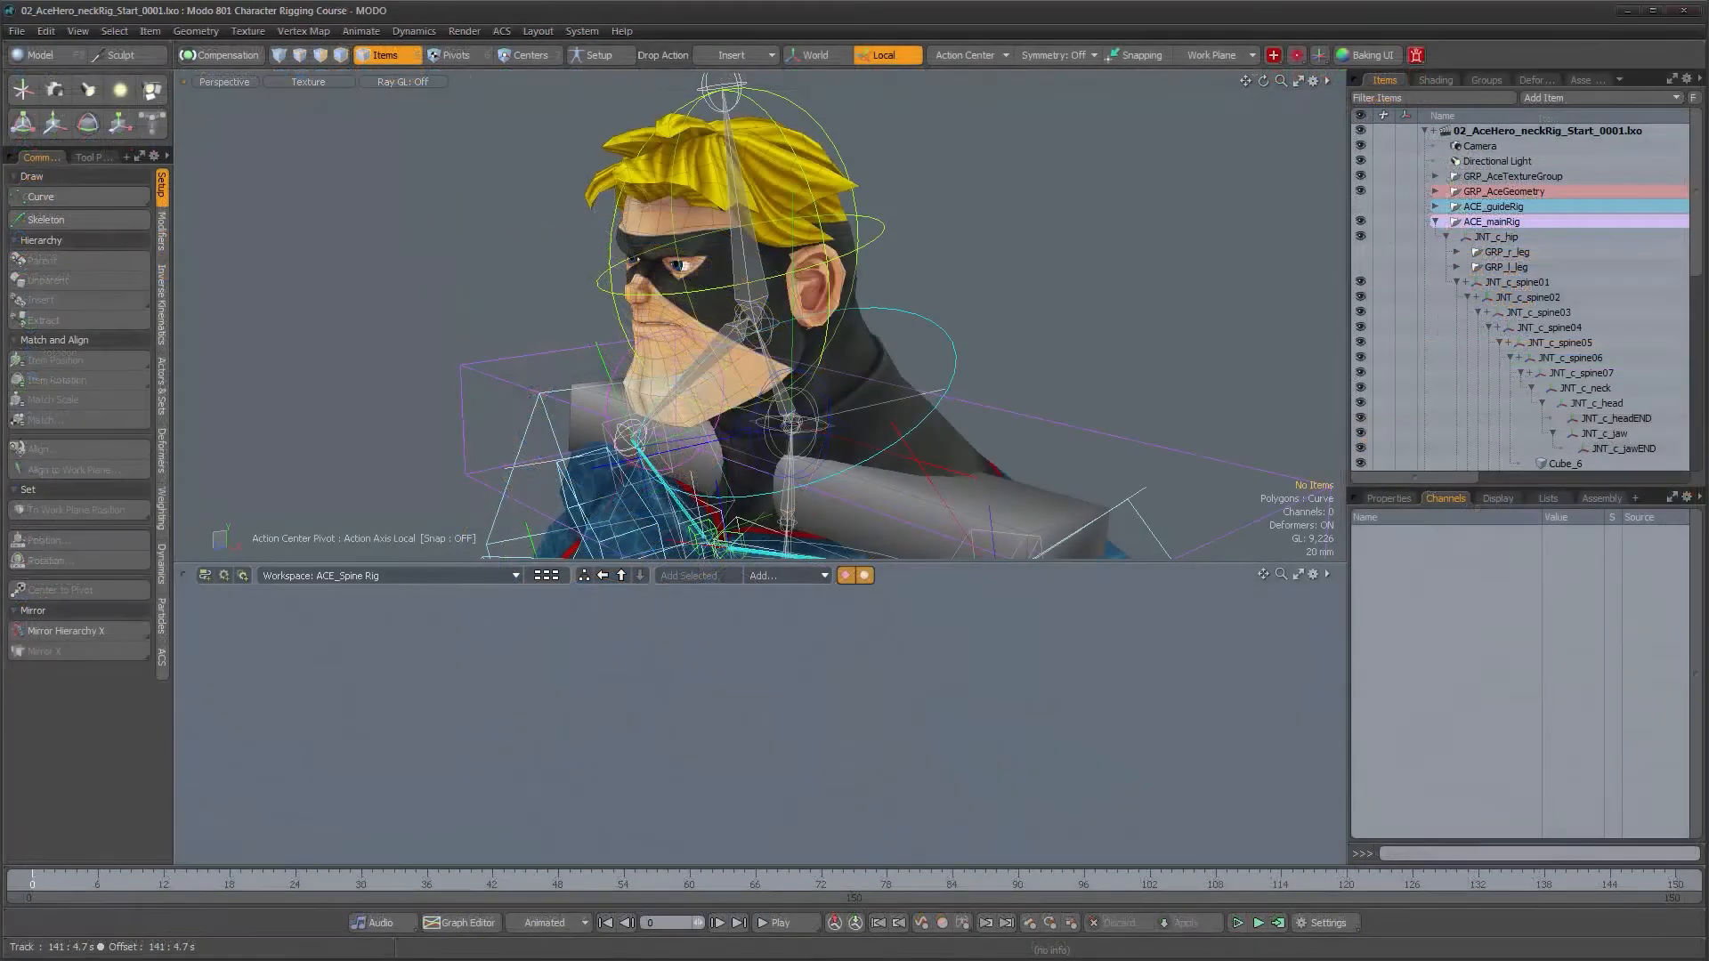
alt+drag(1004, 367, 848, 359)
alt+drag(860, 450, 796, 379)
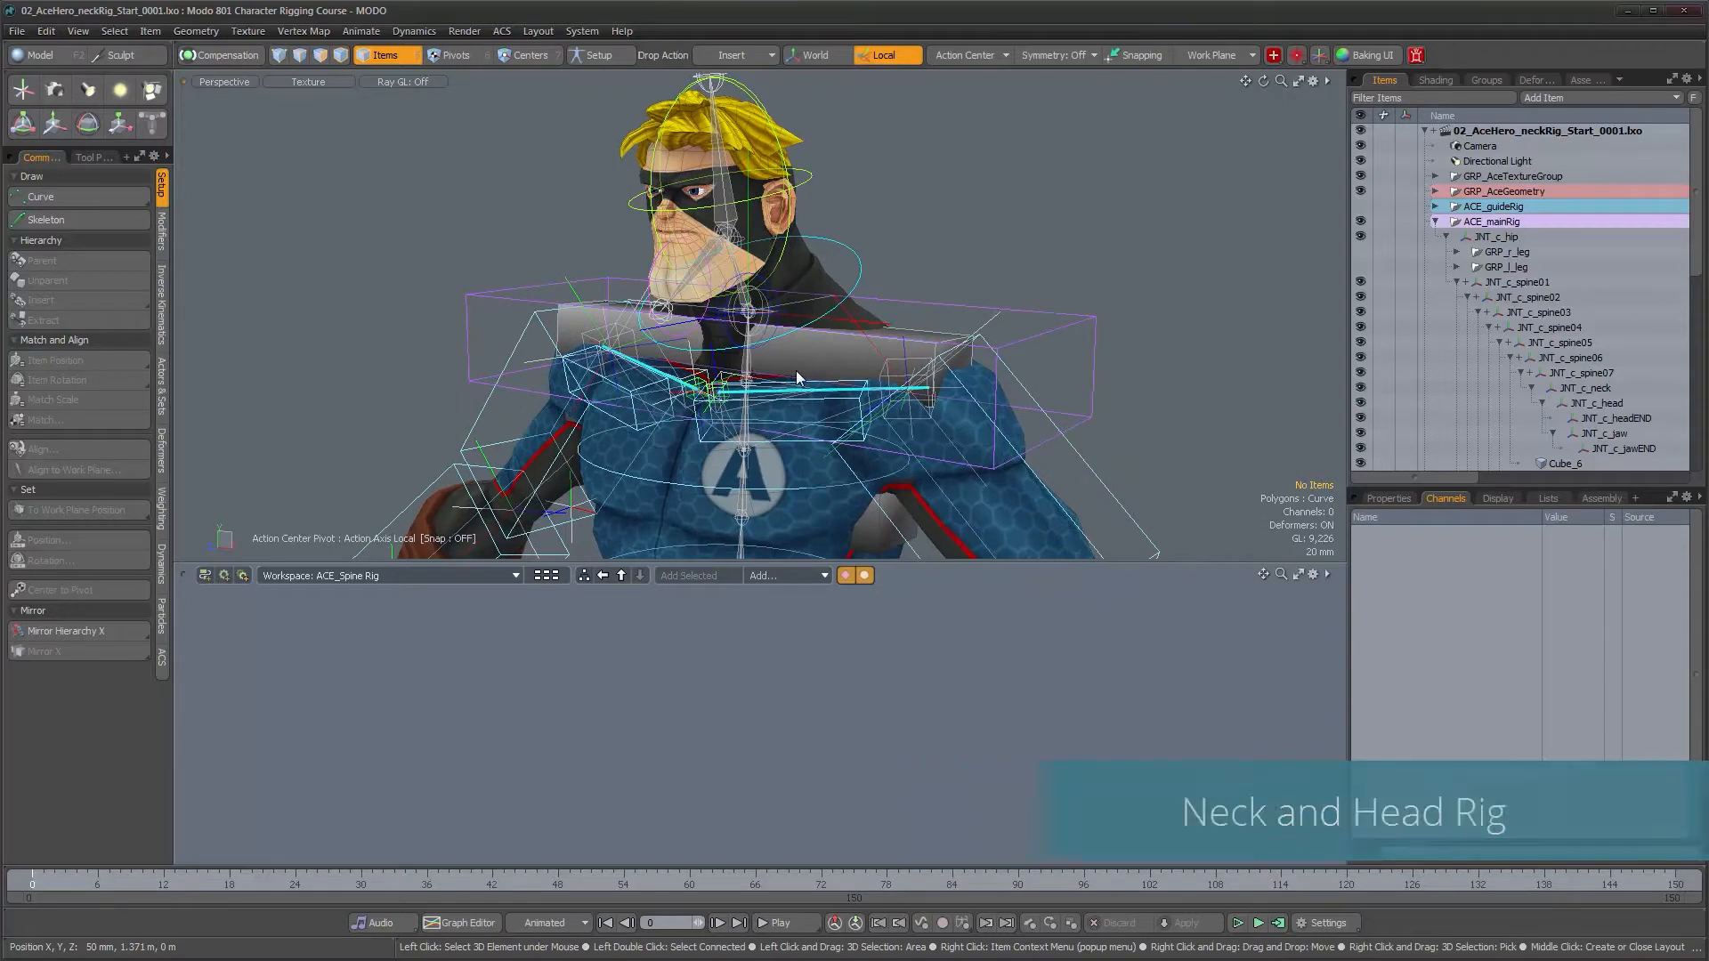
alt+shift+drag(801, 302, 712, 352)
ctrl+alt+drag(713, 351, 769, 397)
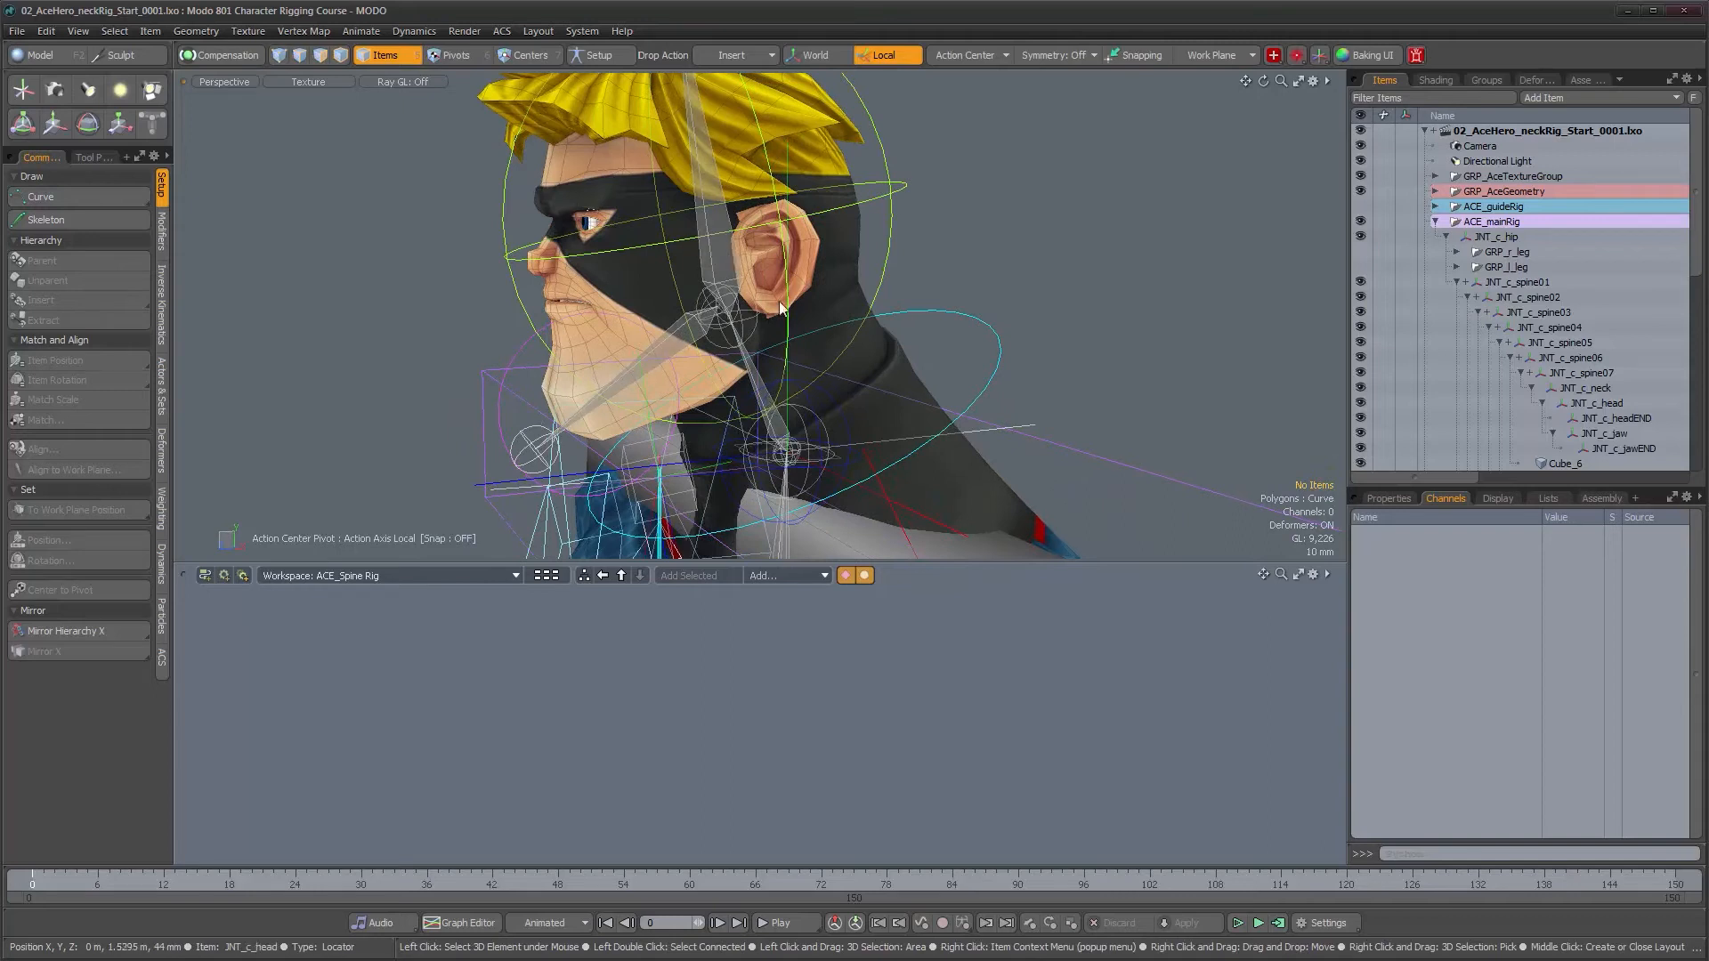
ctrl+alt+drag(1017, 397, 940, 381)
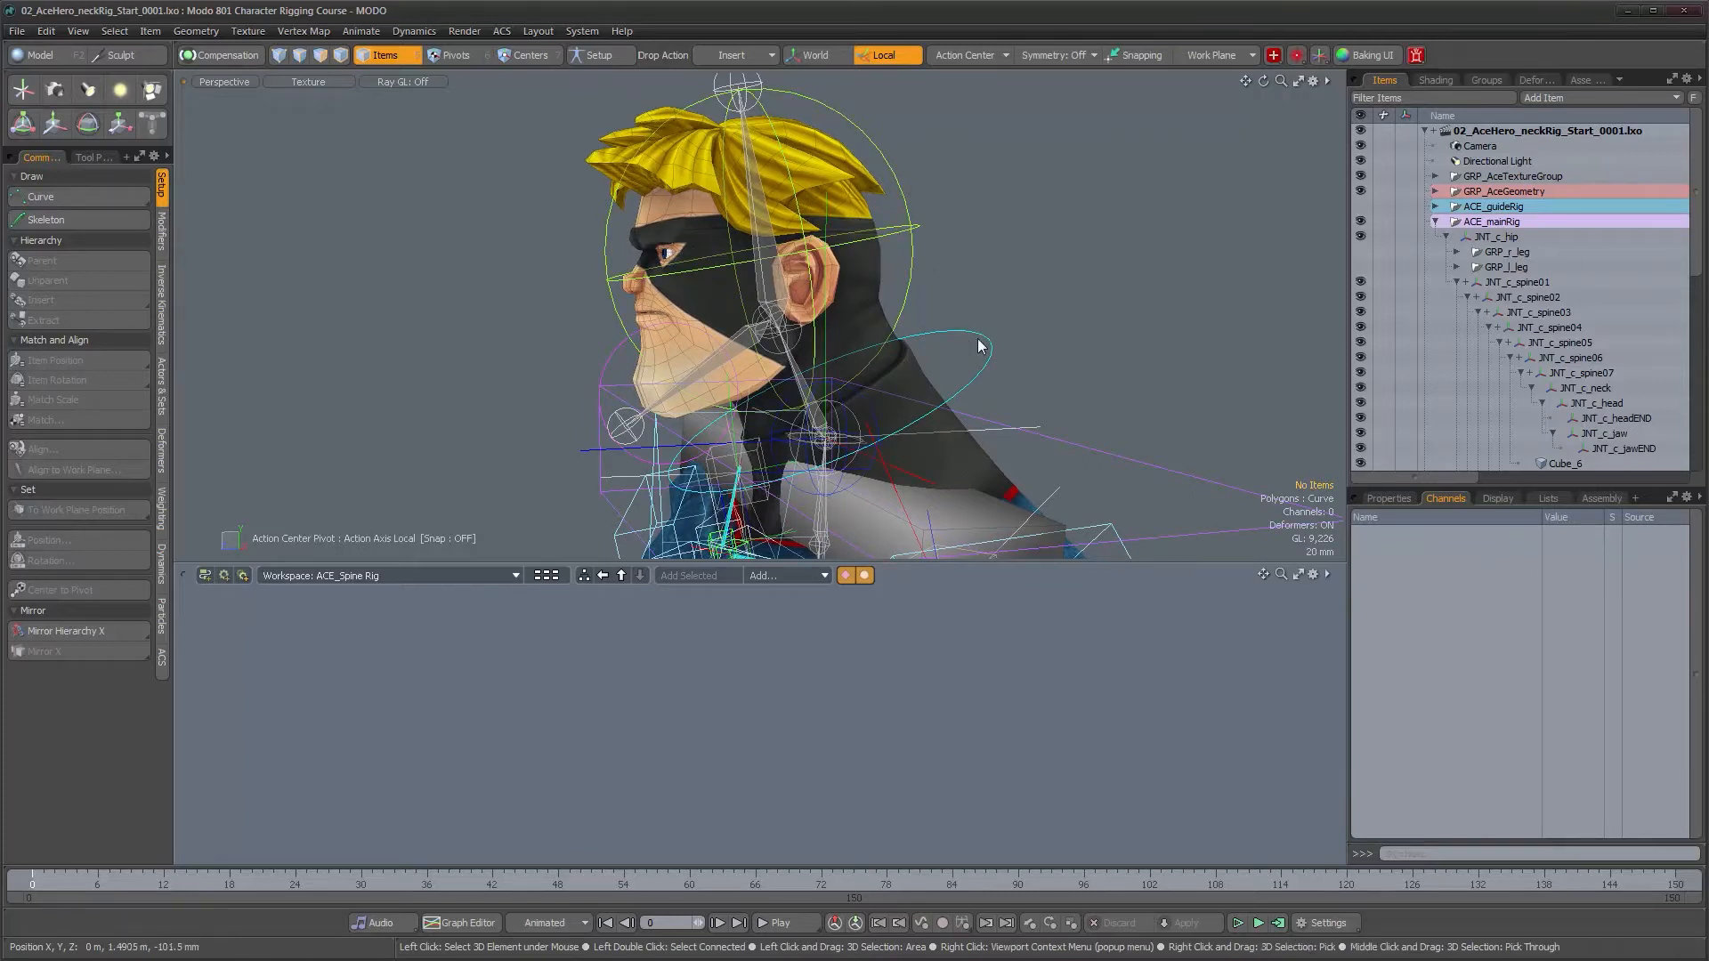
alt+drag(985, 345, 1037, 357)
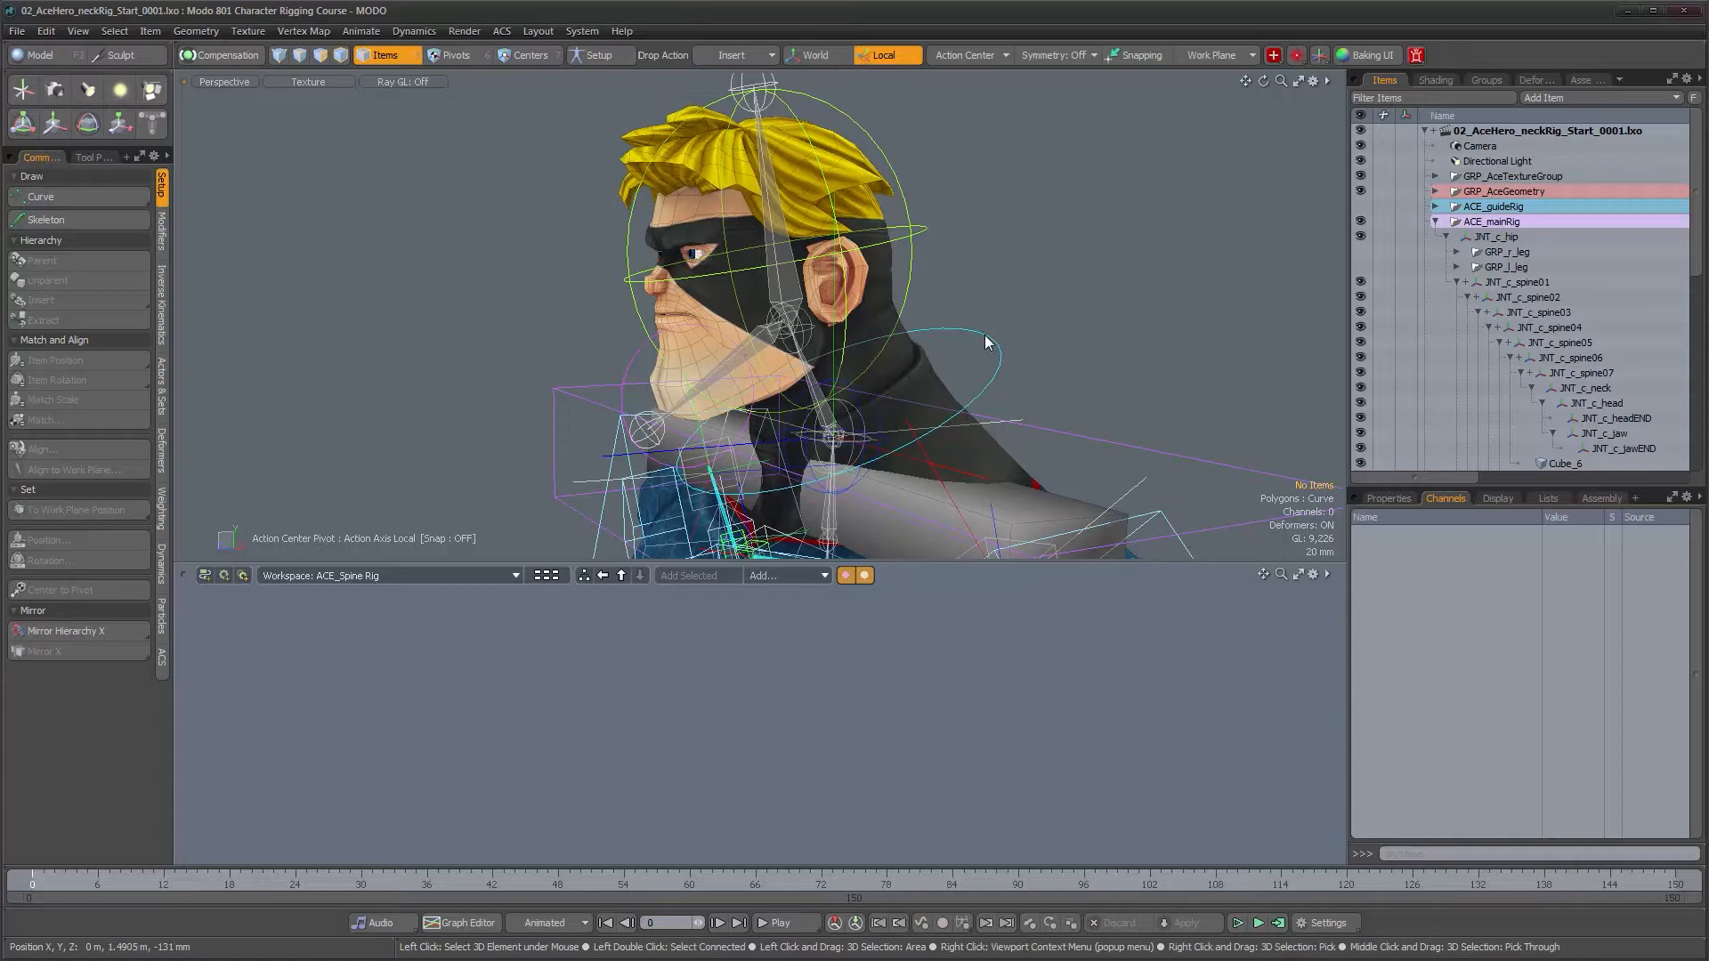
alt+drag(985, 342, 935, 338)
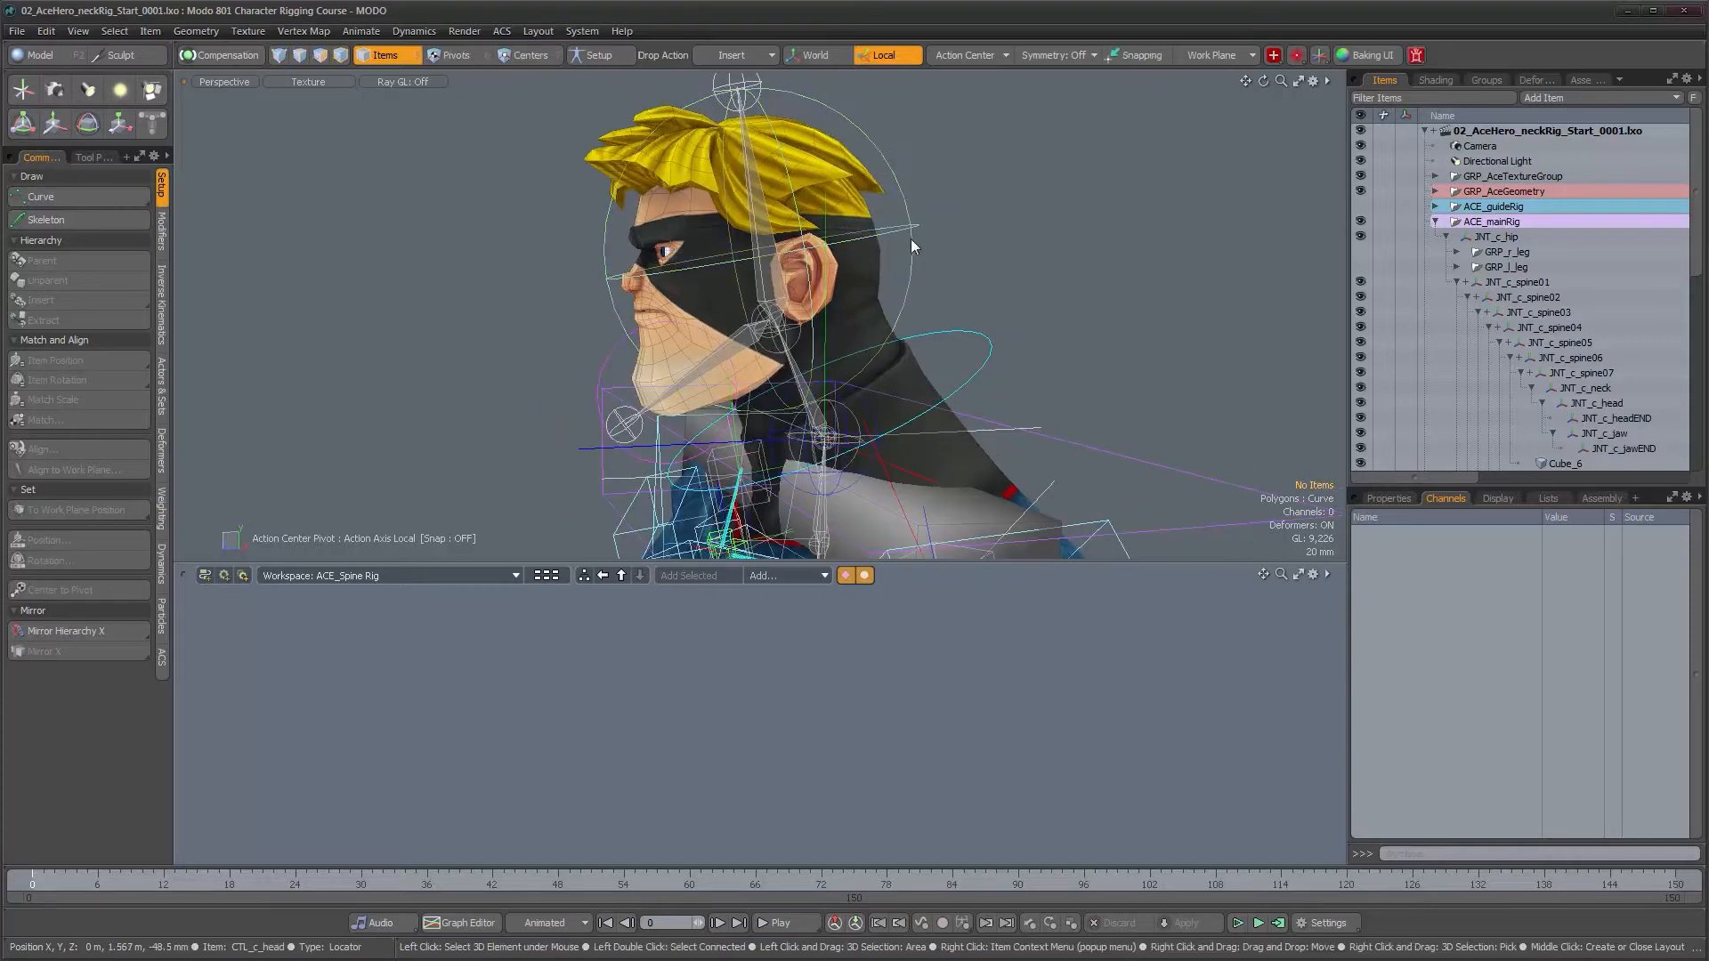
alt+drag(651, 221, 851, 300)
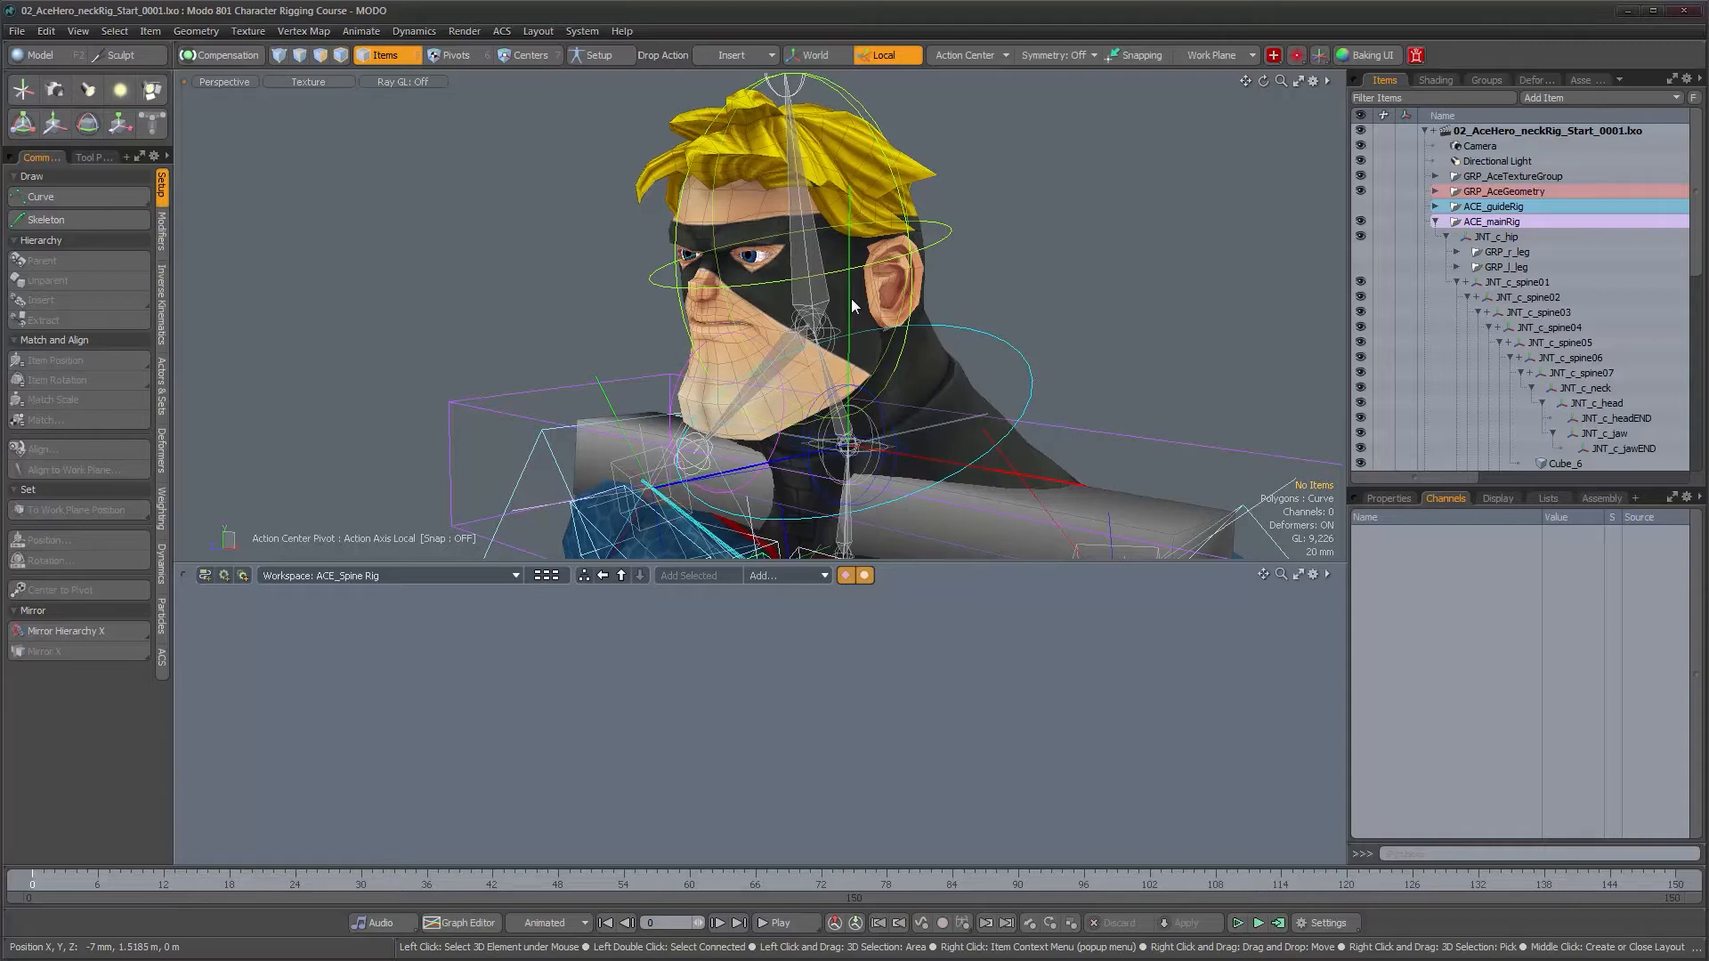
alt+drag(855, 180, 840, 182)
mouse_move(801, 717)
alt+mouse_down()
mouse_move(914, 725)
mouse_move(776, 731)
alt+mouse_up()
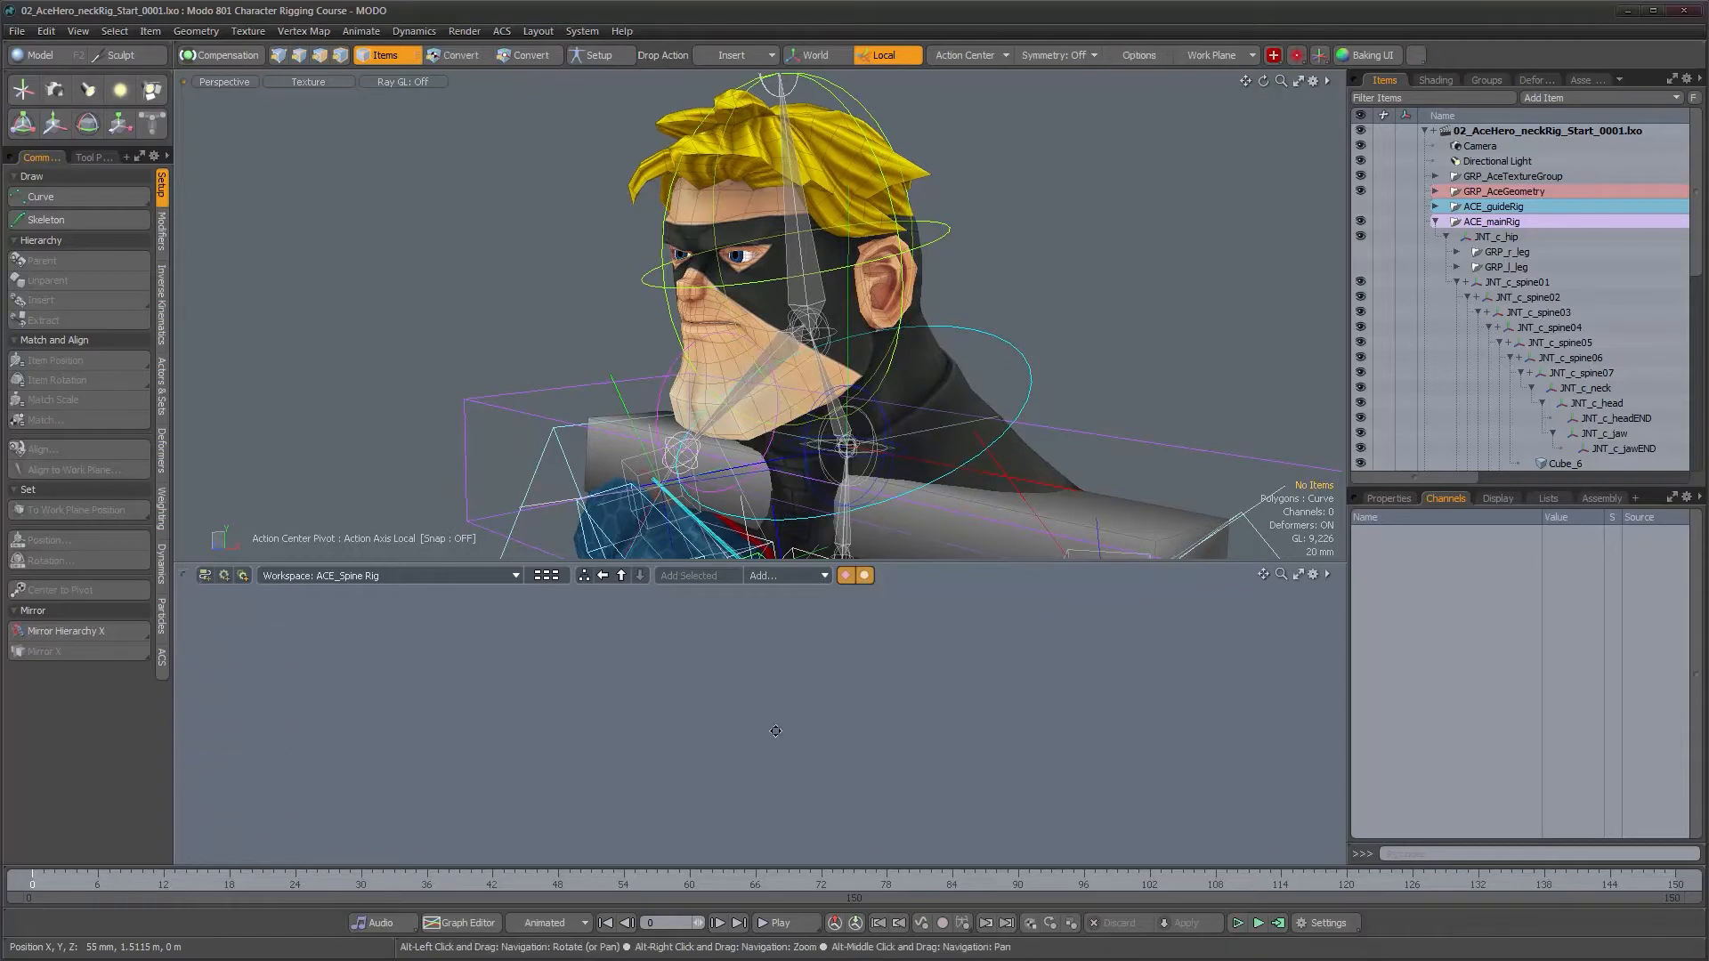
alt+drag(889, 532, 832, 440)
- Create a new locator and rename it LOC_c_autoHeadRot
scroll(1467, 378, down, 10)
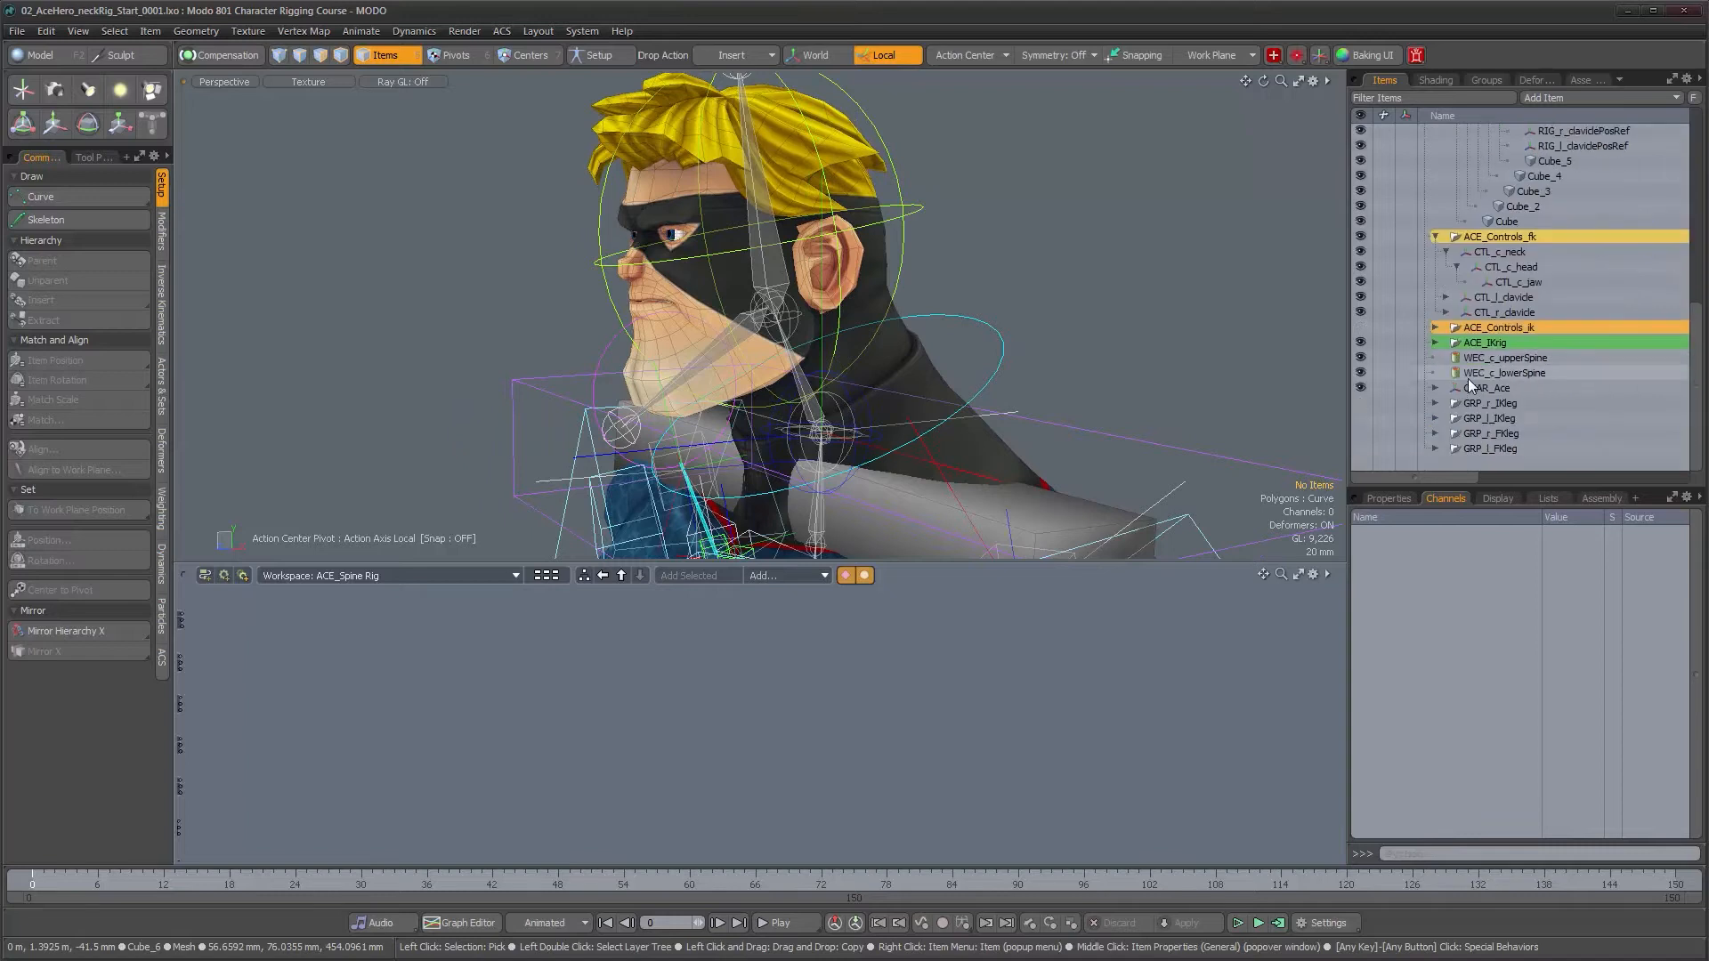
key(n)
scroll(1498, 441, down, 1)
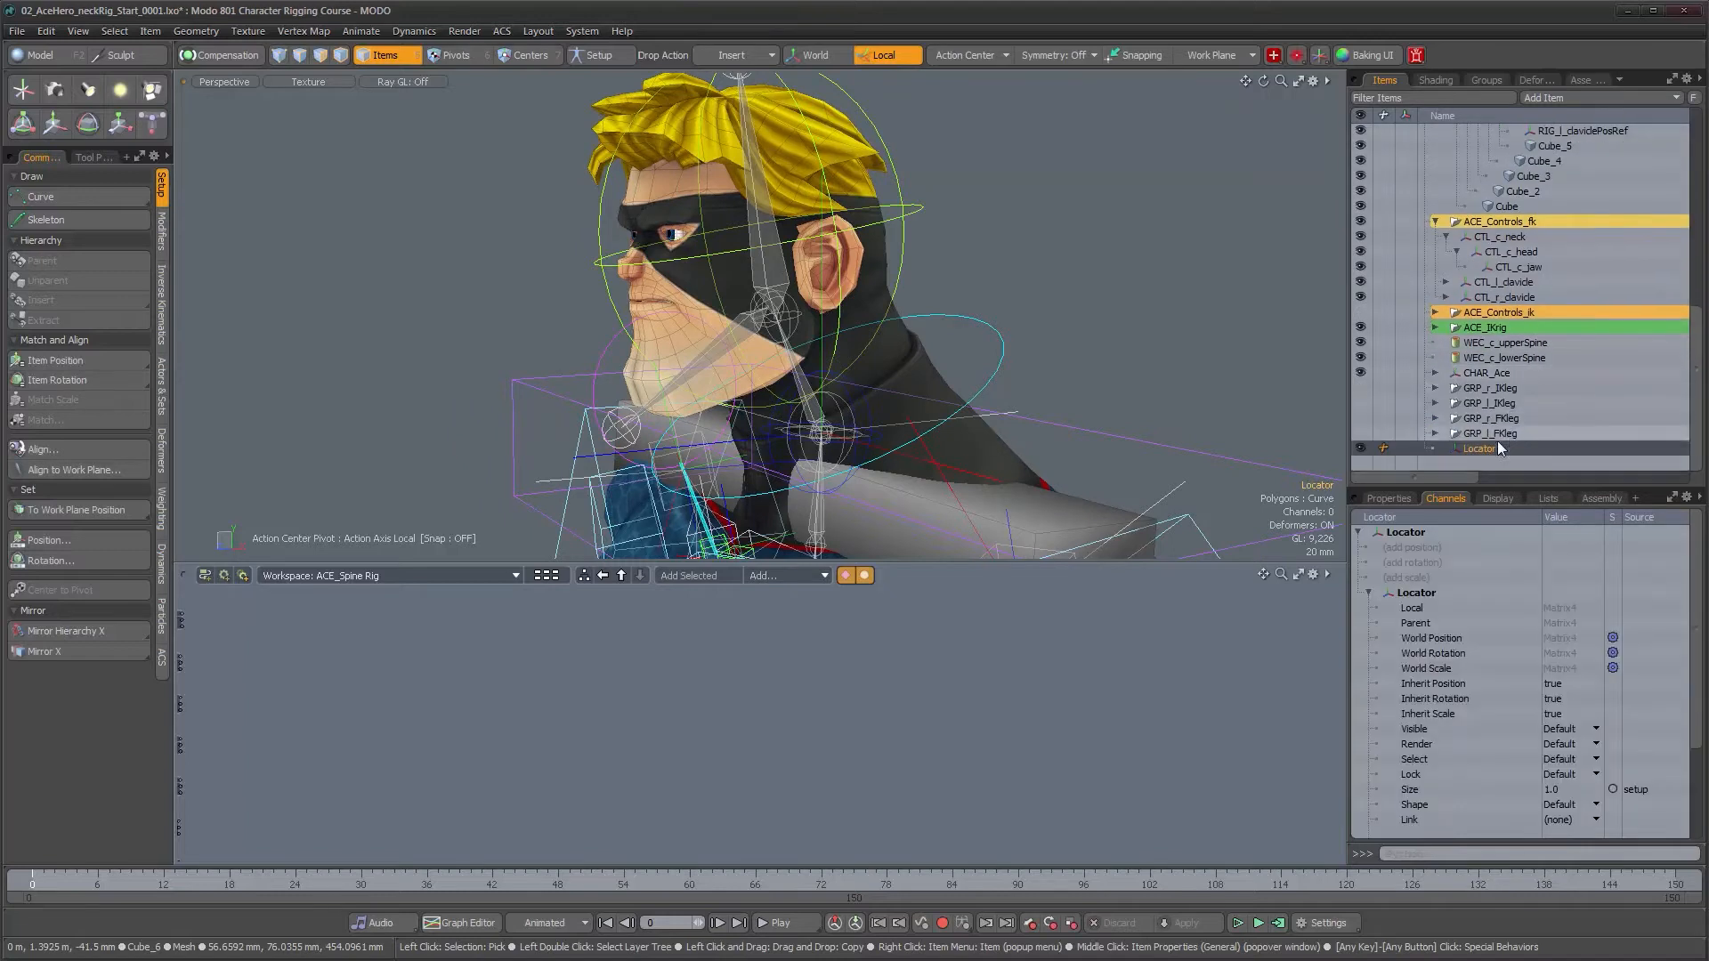
double_click(1517, 451)
text(LOC_c_au)
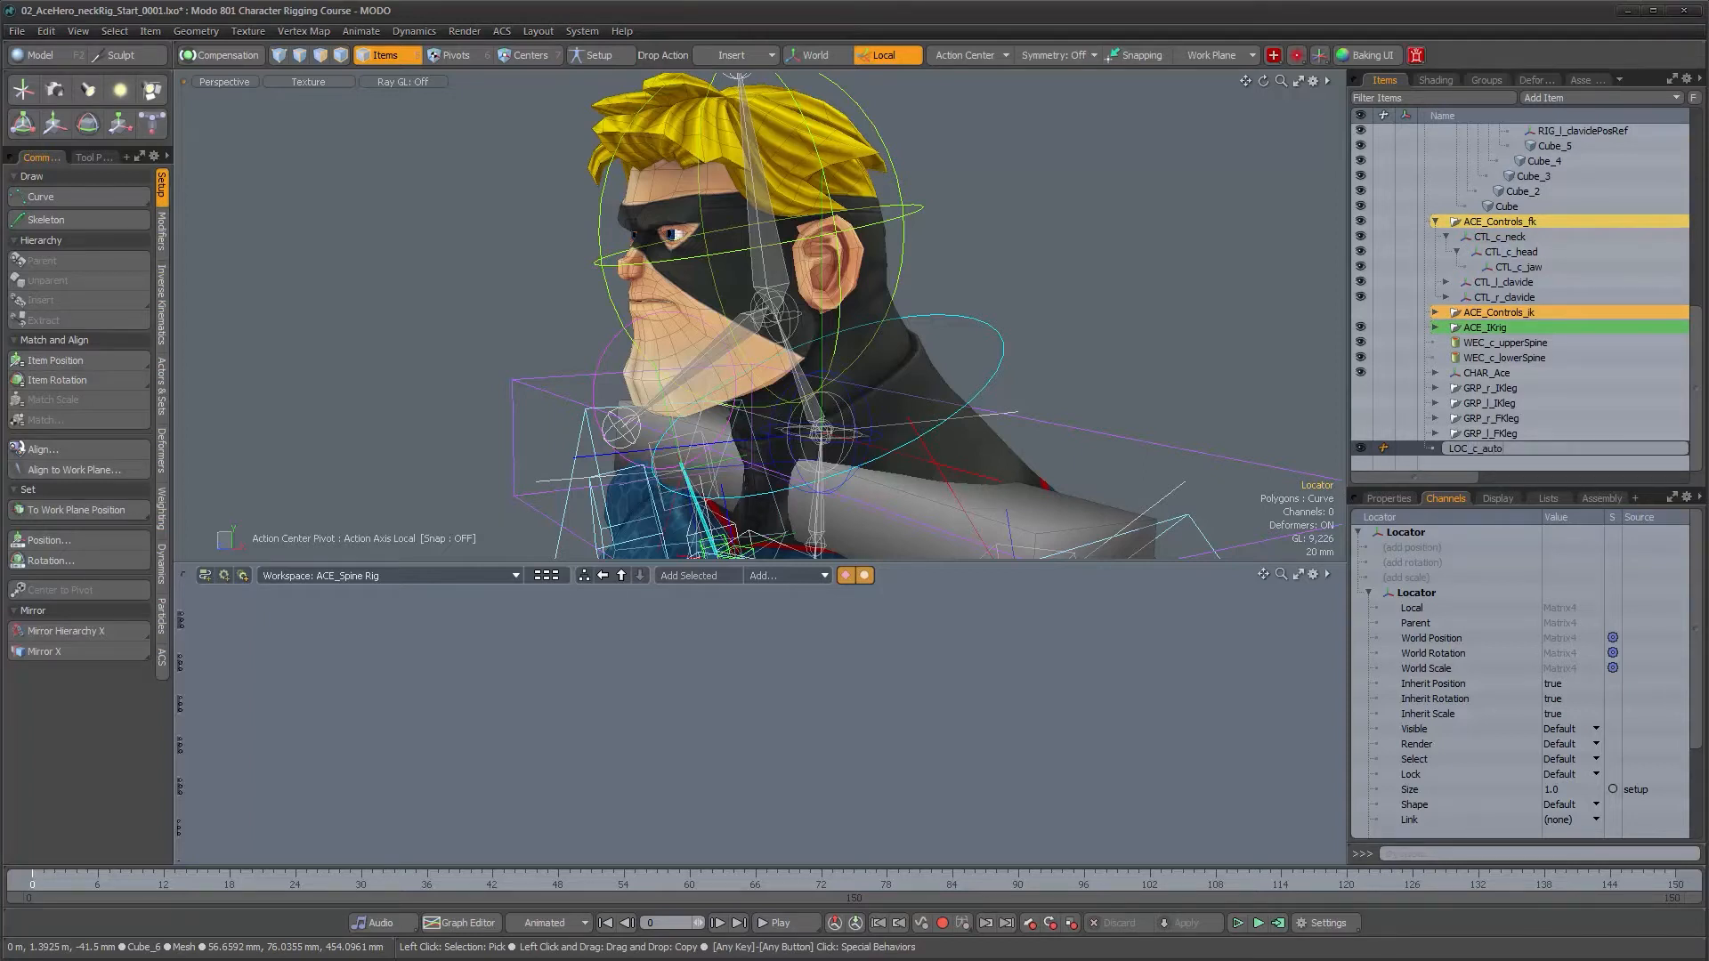
text(toHeadRot)
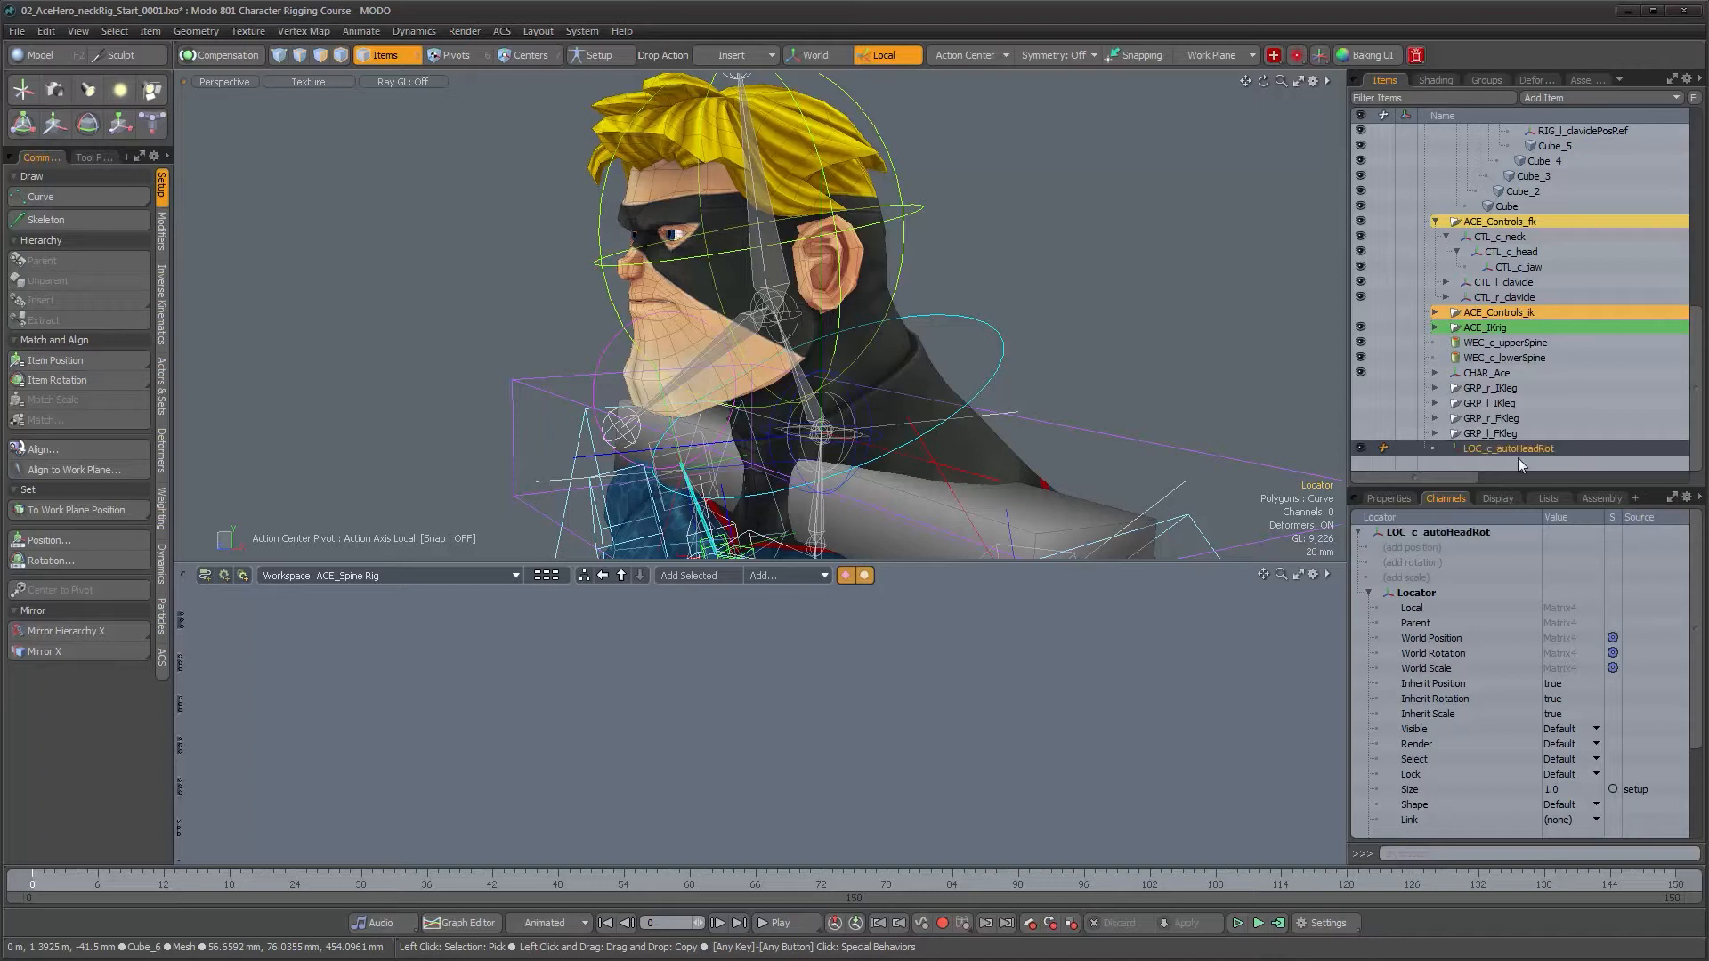
key(Return)
- Insert LOC_c_autoHeadRot between CTL_c_neck and CTL_c_head with the Insert drop action, and expand its hierarchy
alt+drag(783, 267, 824, 266)
click(755, 55)
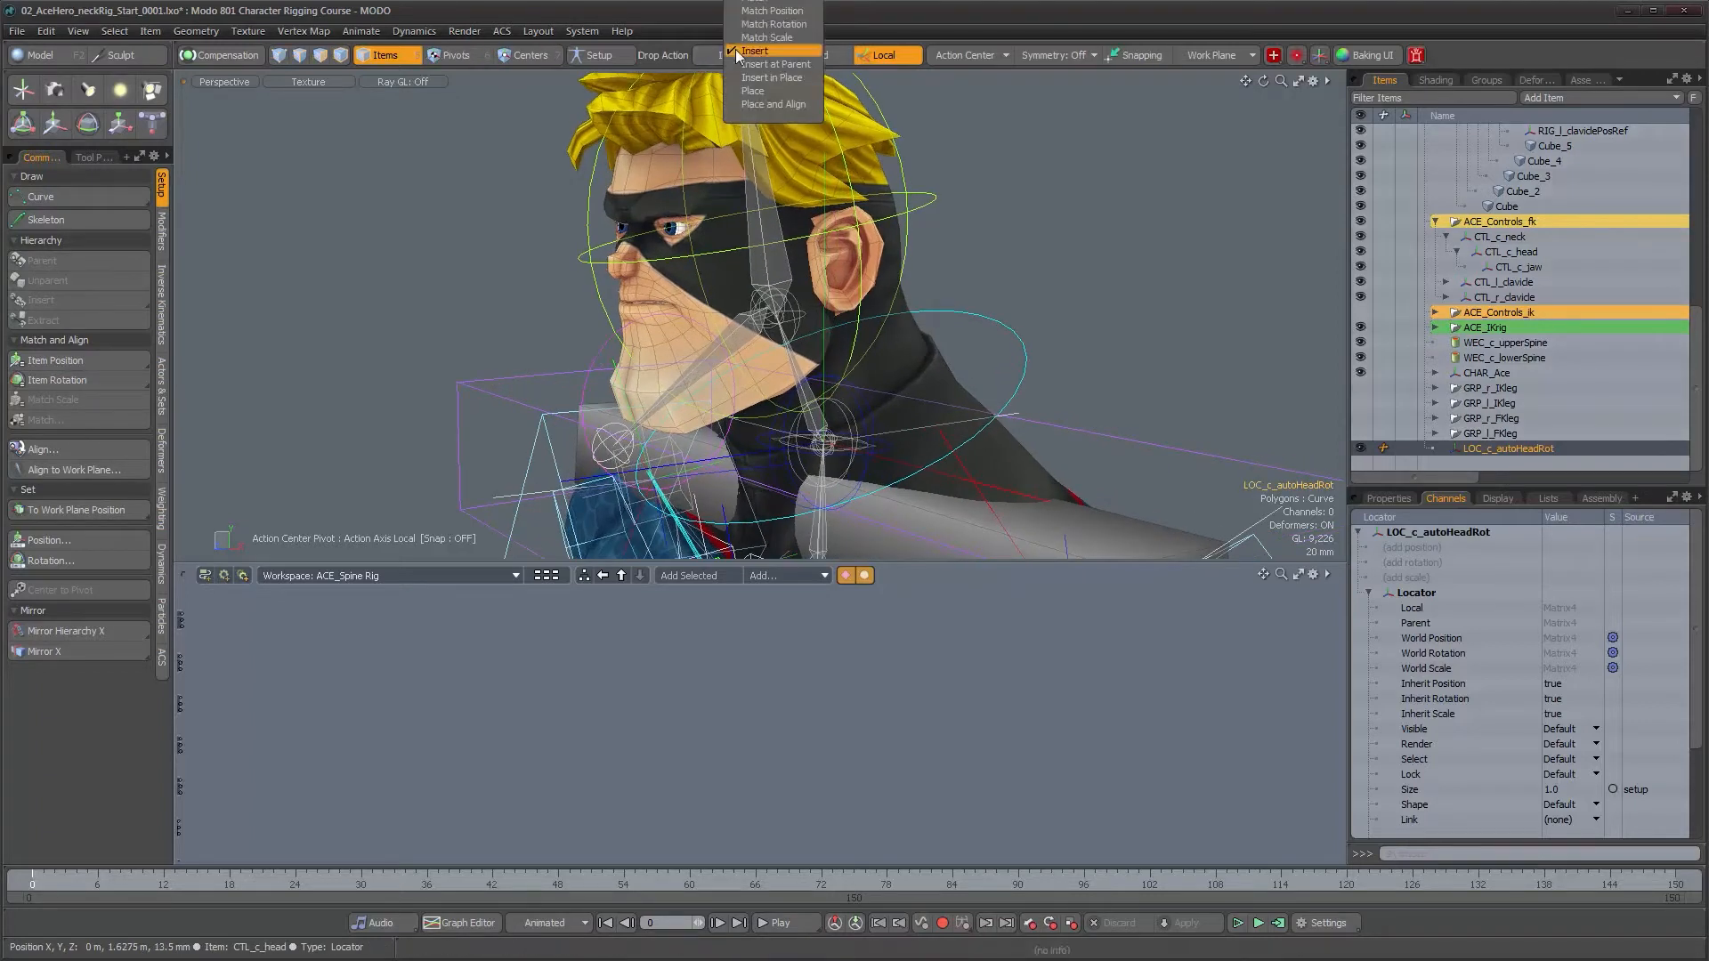
click(755, 51)
alt+drag(748, 285, 805, 312)
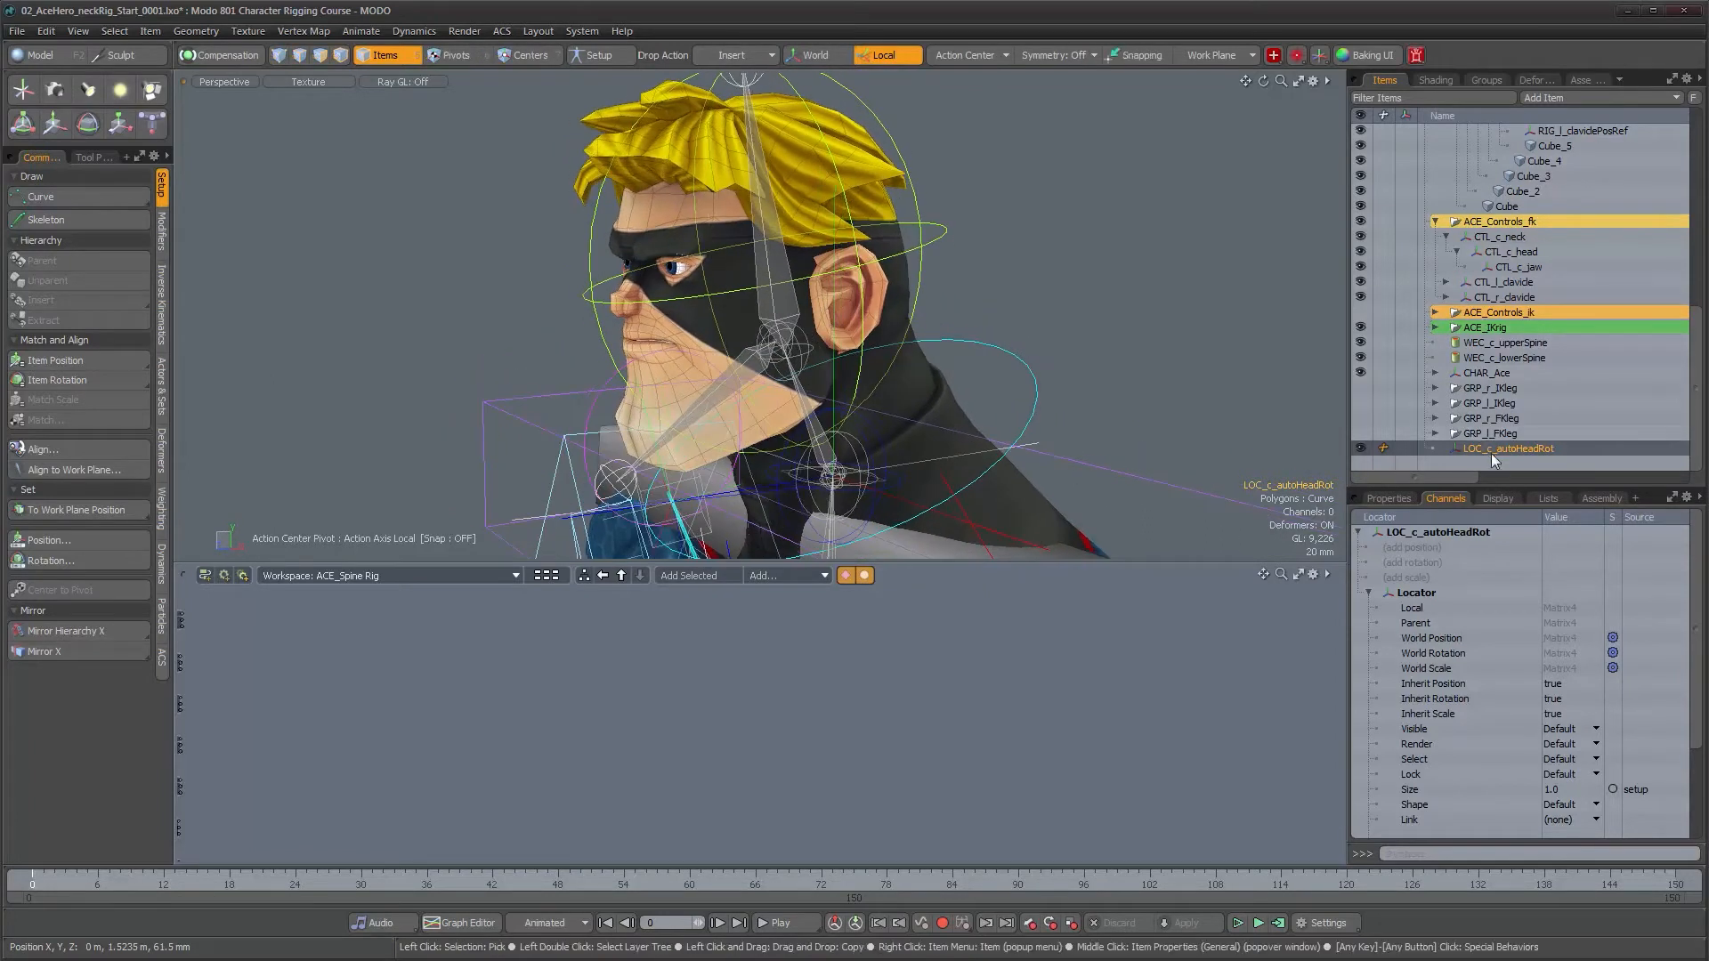
drag(949, 239, 937, 237)
alt+drag(913, 313, 966, 313)
scroll(1481, 350, up, 10)
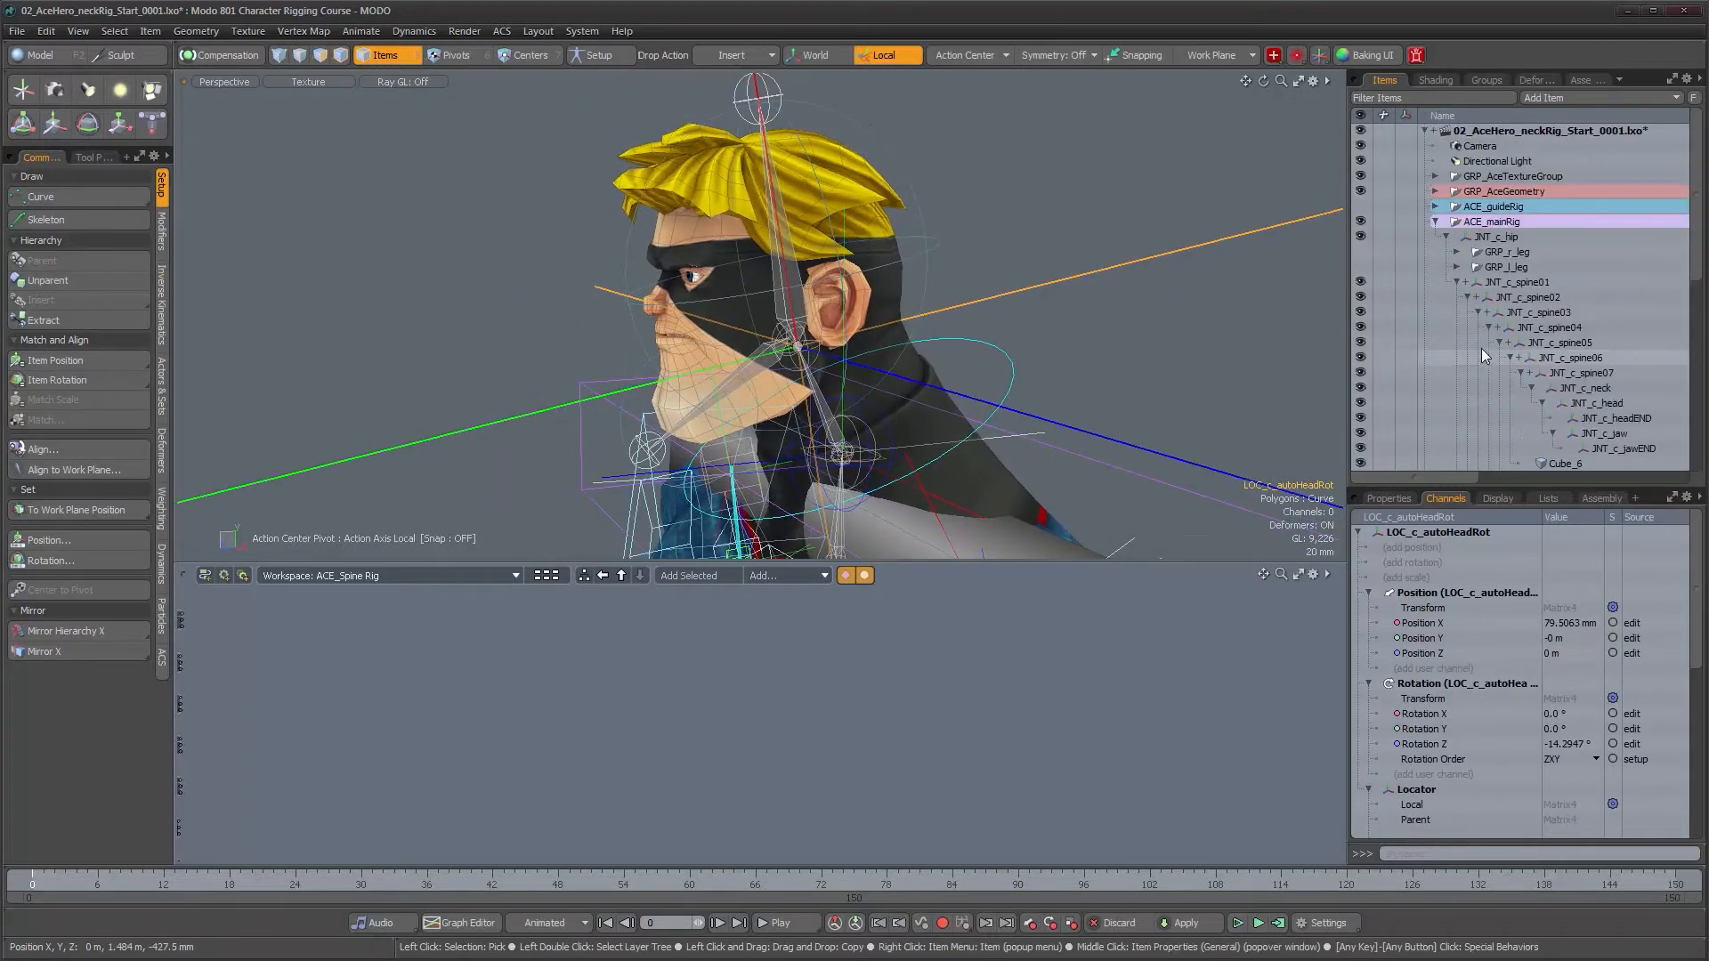
scroll(1481, 349, down, 3)
scroll(1536, 356, down, 5)
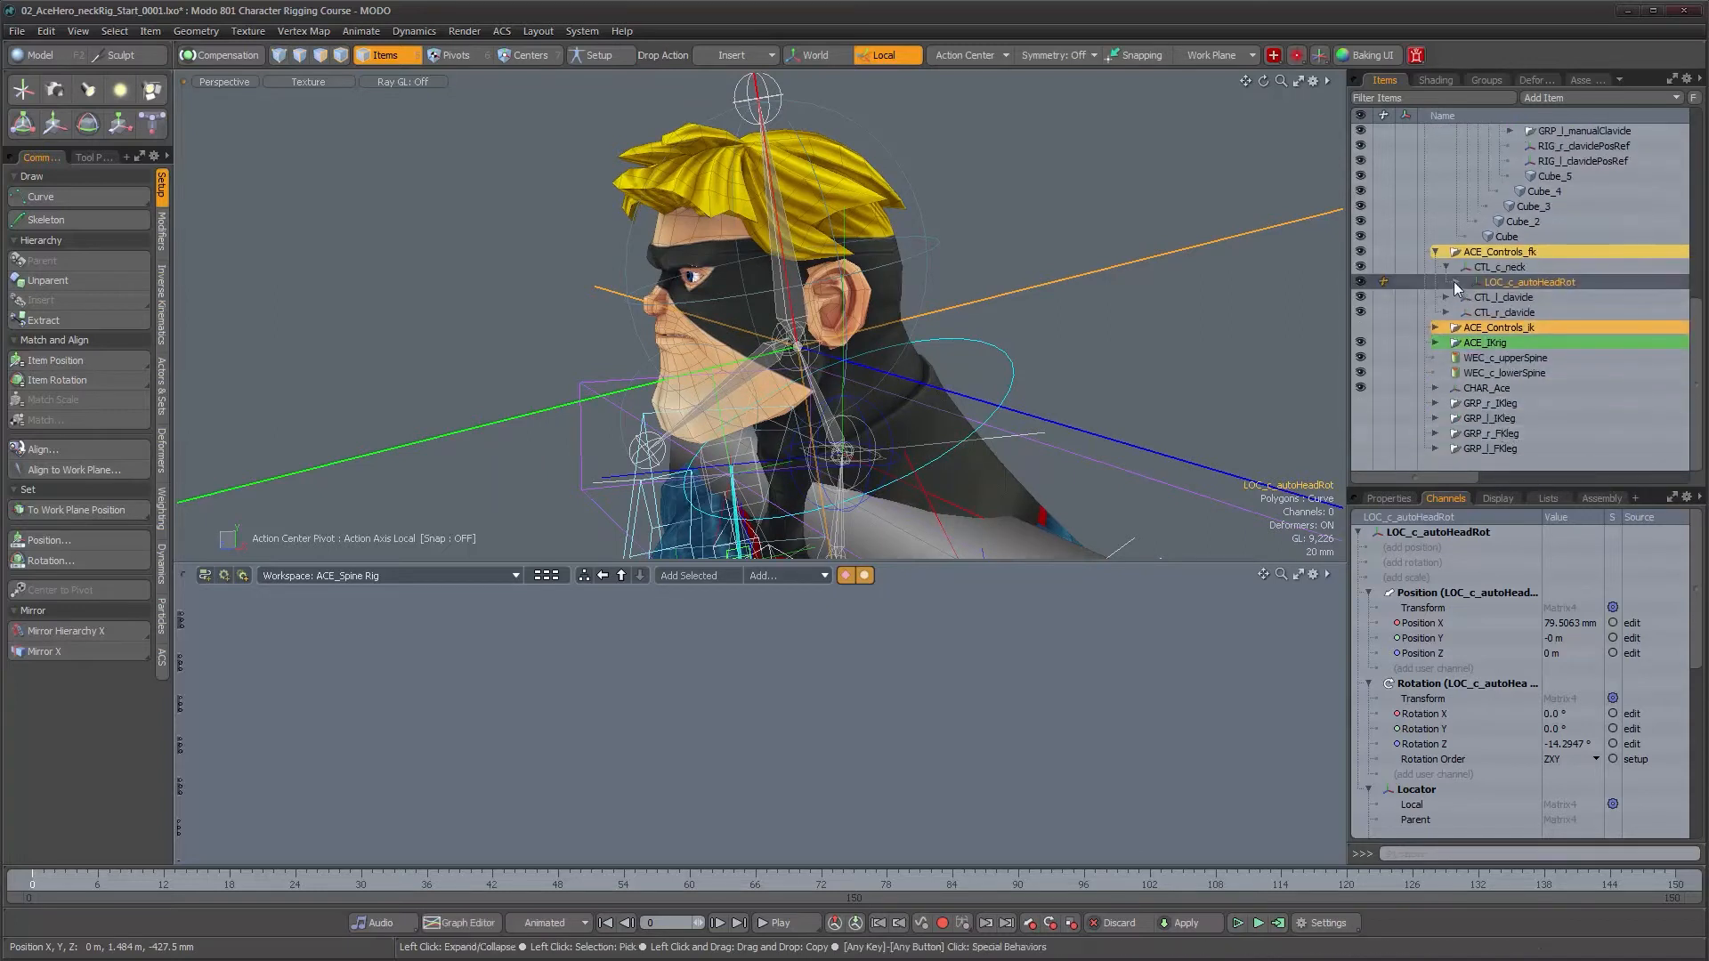
click(1455, 281)
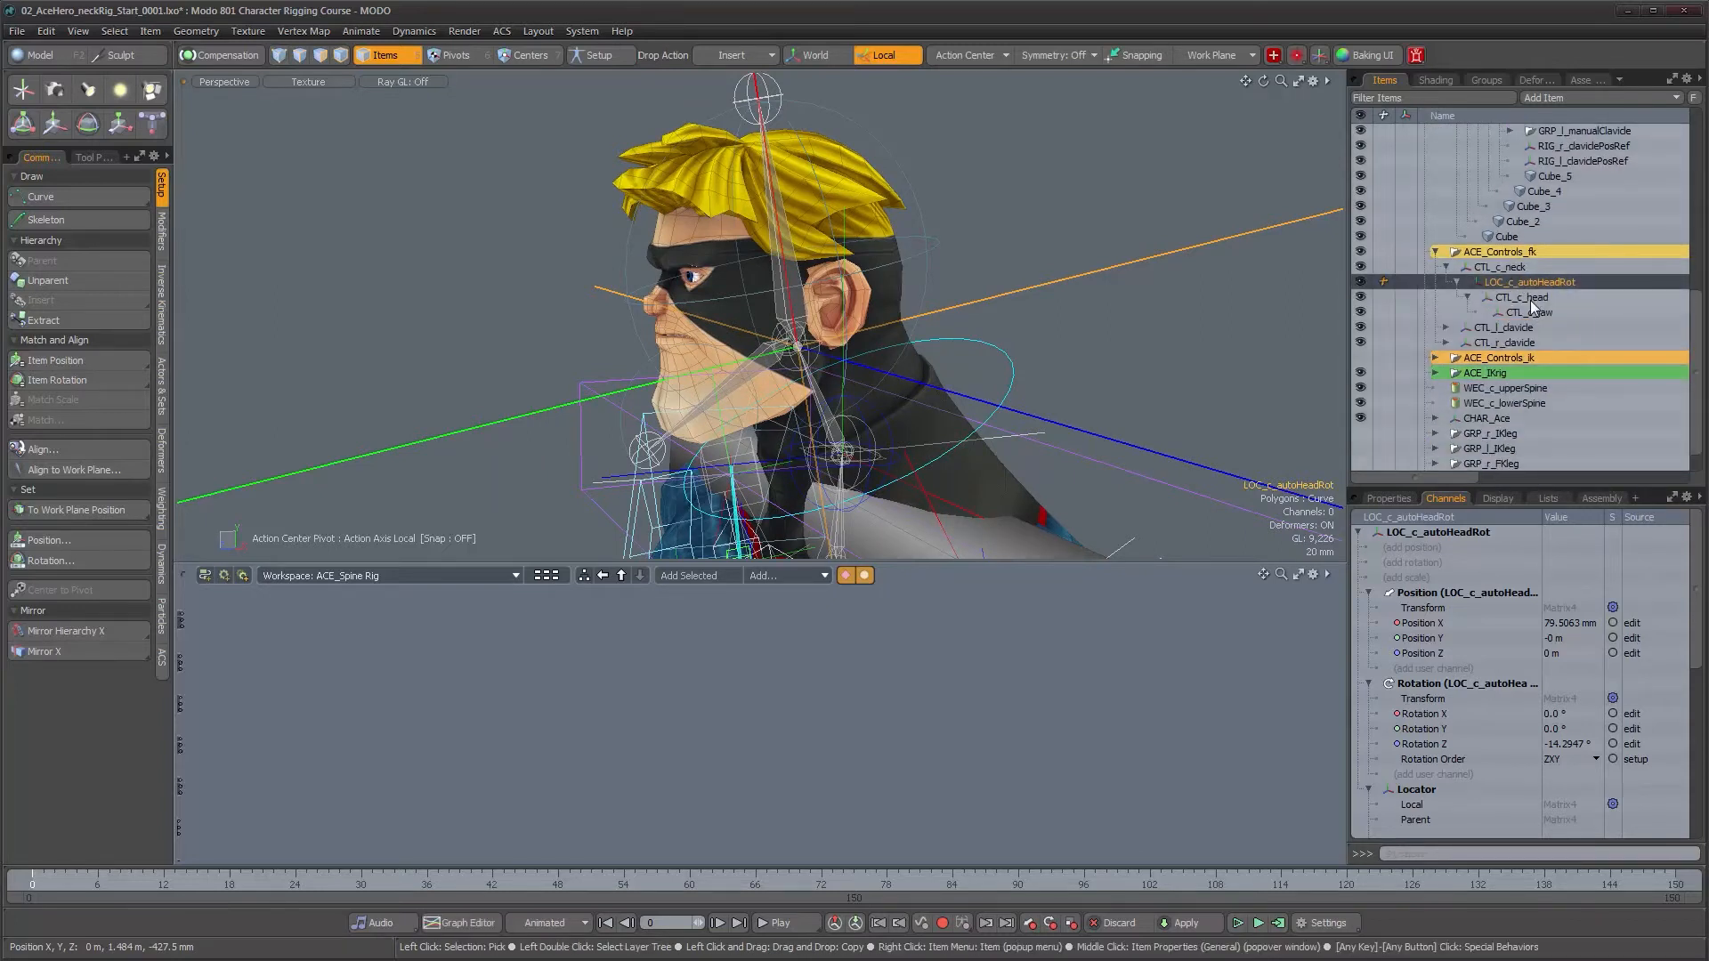
- Rotate LOC_c_autoHeadRot to test its effect on the head control, undo the rotation and leave the Rotate tool
alt+drag(1063, 312, 948, 317)
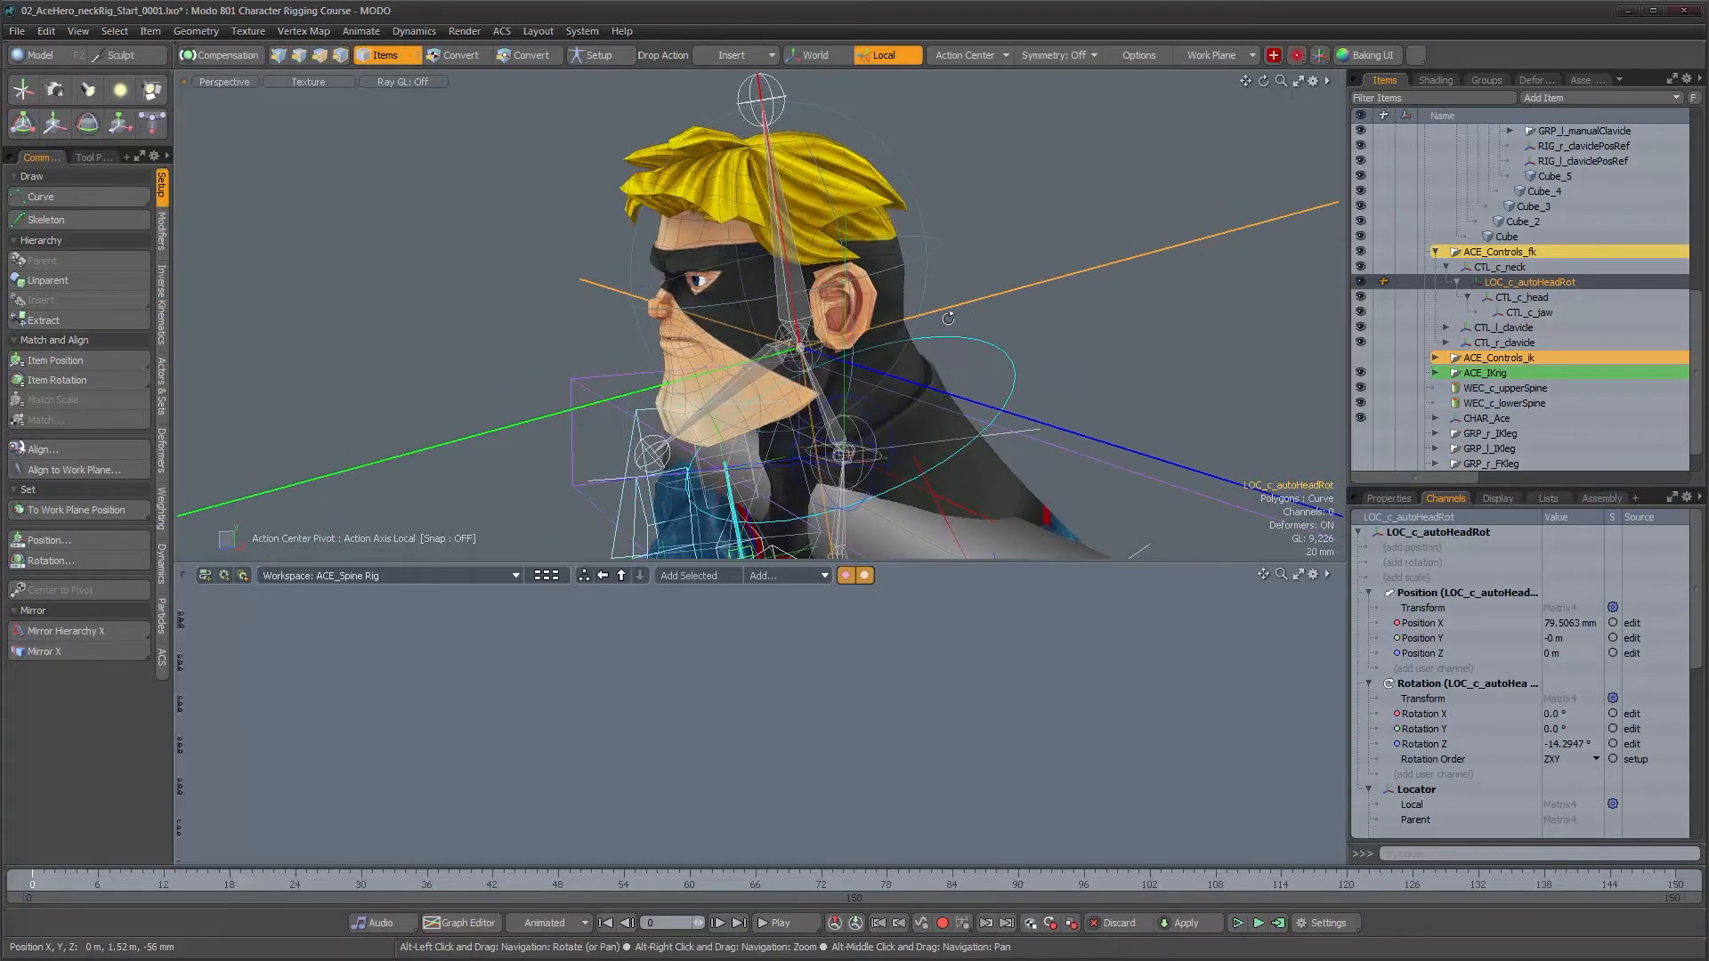
key(e)
mouse_move(732, 309)
mouse_down()
mouse_move(764, 280)
mouse_move(724, 365)
mouse_move(730, 317)
mouse_up()
key(ctrl+z)
alt+drag(945, 271, 969, 345)
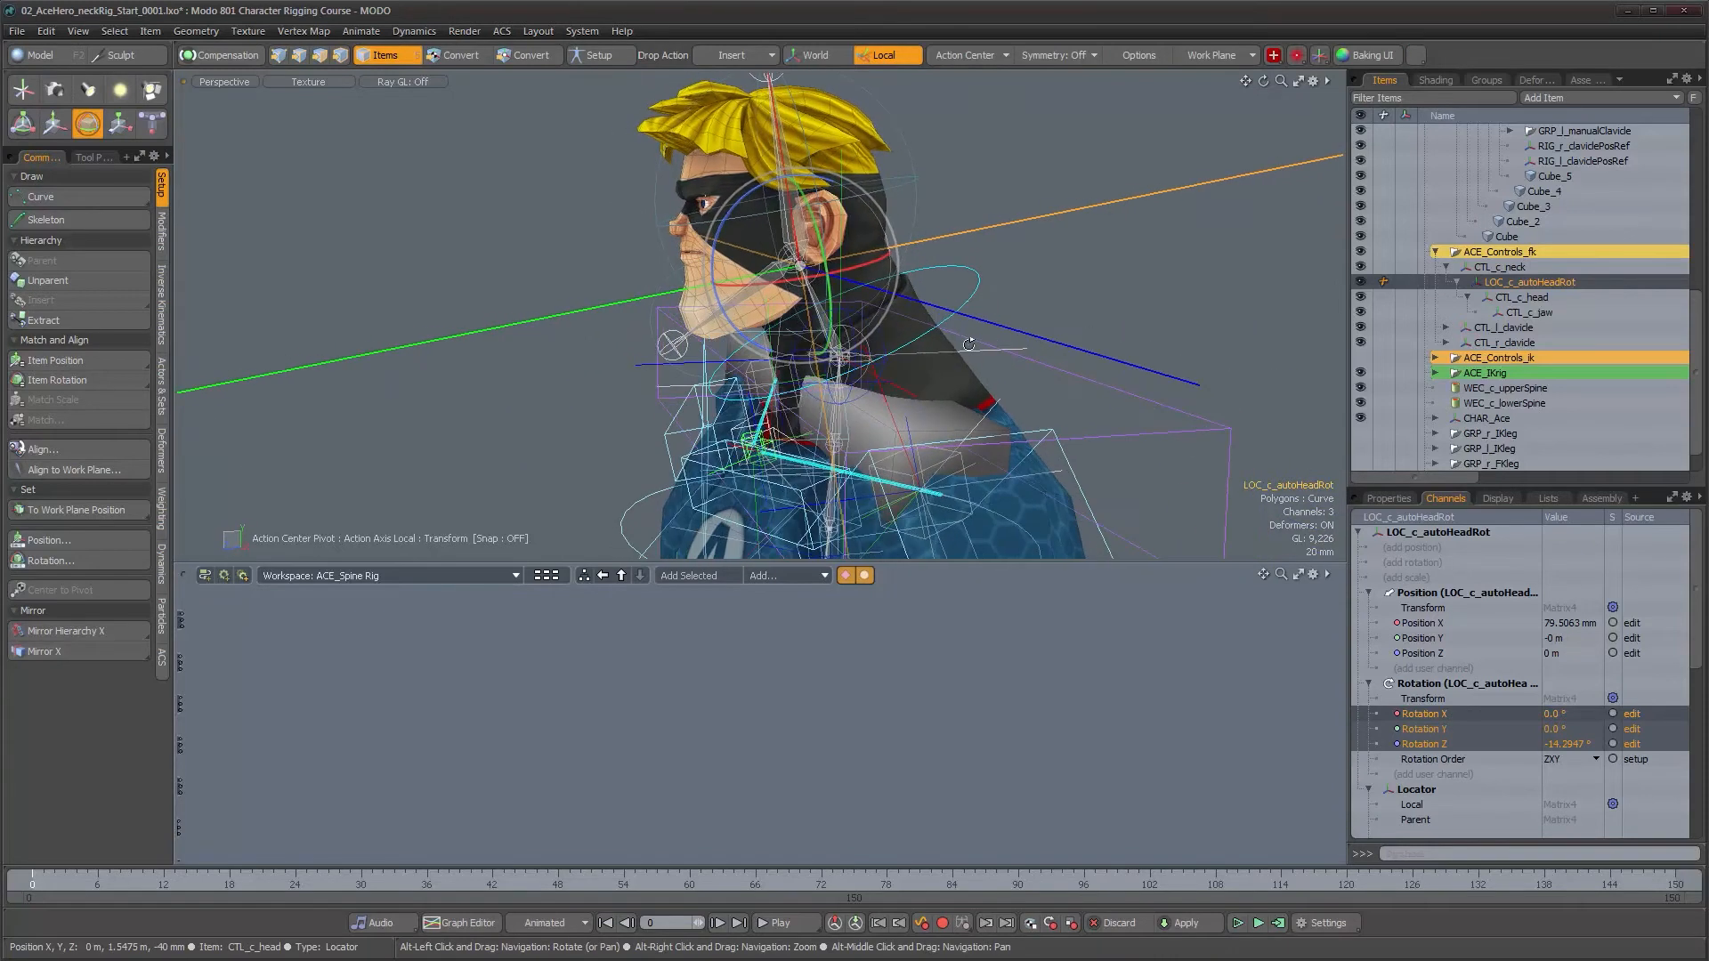
alt+drag(977, 228, 1027, 258)
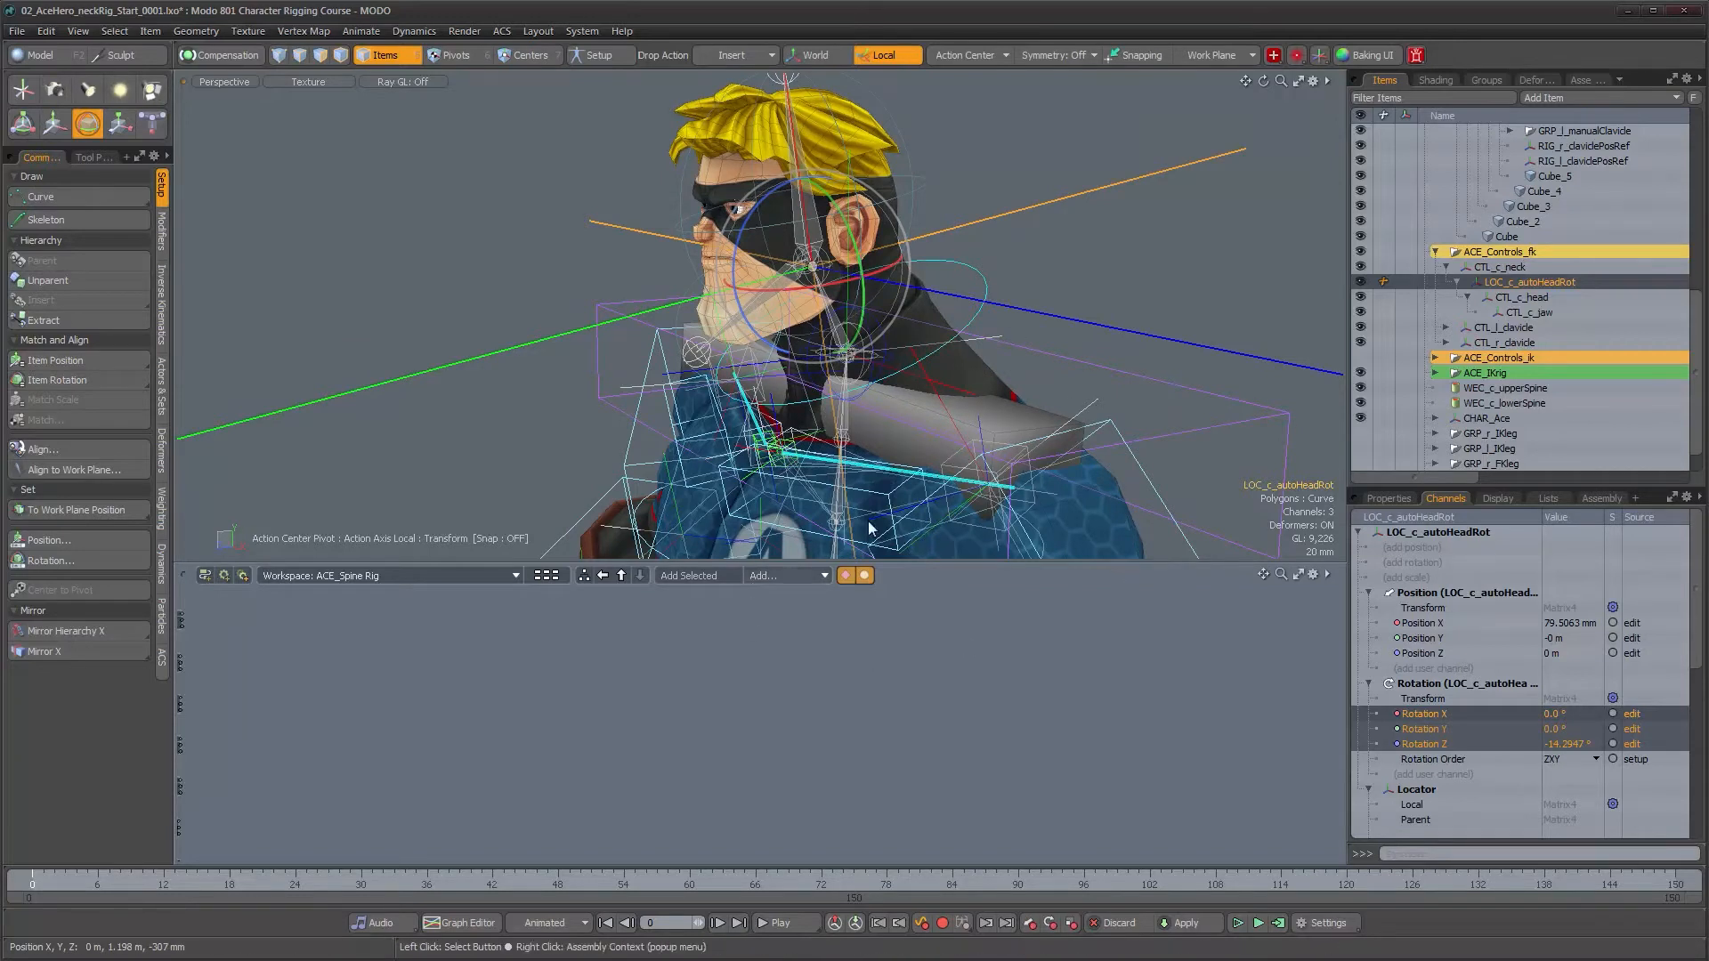
key(q)
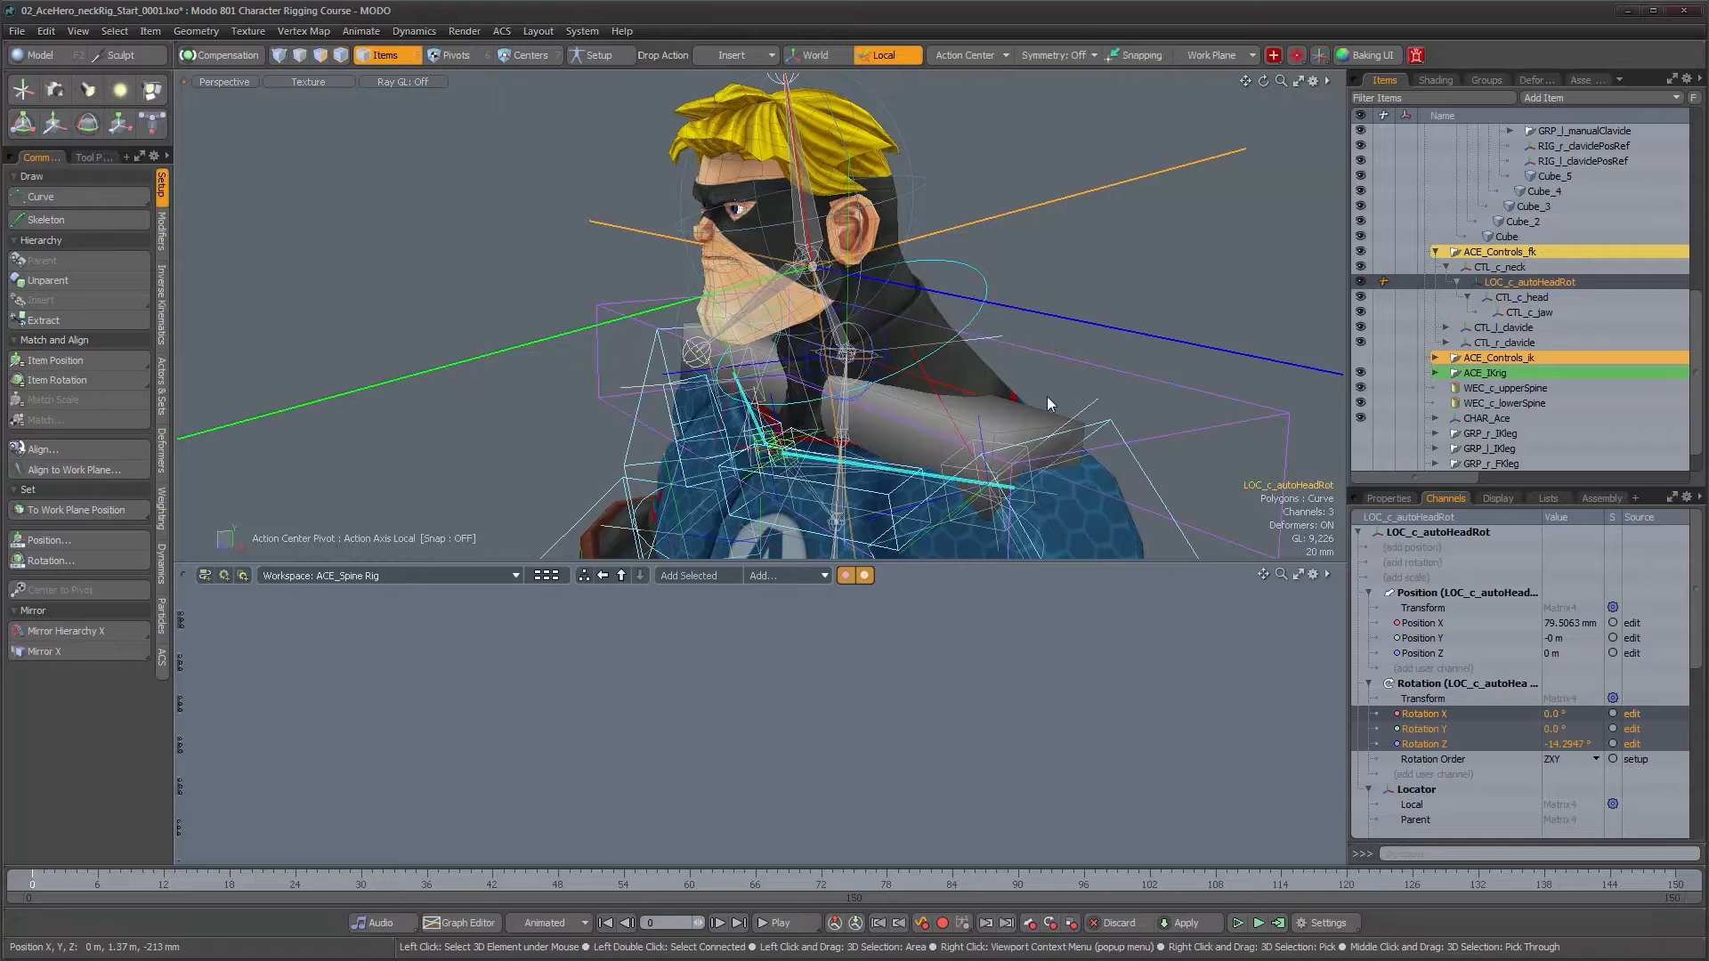
- Add LOC_c_autoHeadRot's rotation to the ACE_Spine Rig schematic workspace and clear the selection
shift+click(970, 332)
click(688, 576)
click(963, 757)
scroll(823, 731, up, 5)
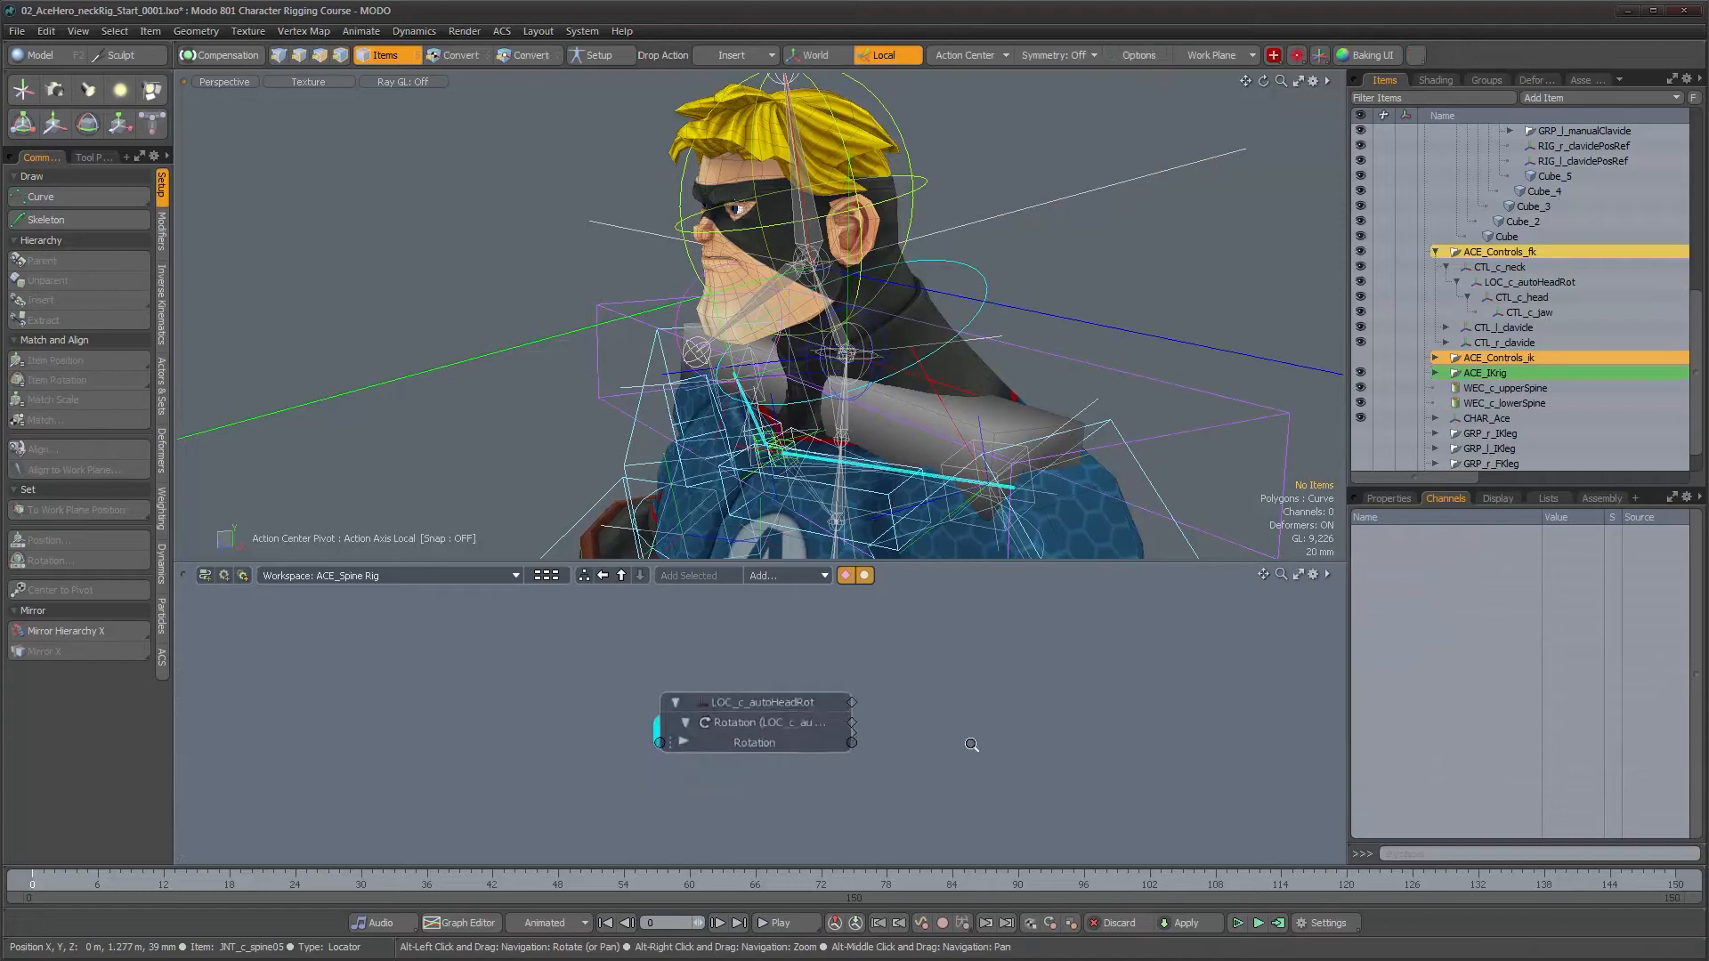
- Add CTL_c_neck to the schematic, expand LOC_c_autoHeadRot's rotation into X, Y and Z, and space the two nodes well apart
click(798, 703)
drag(792, 702, 644, 677)
click(792, 734)
drag(777, 771, 601, 780)
drag(638, 680, 1019, 673)
click(895, 727)
click(1023, 670)
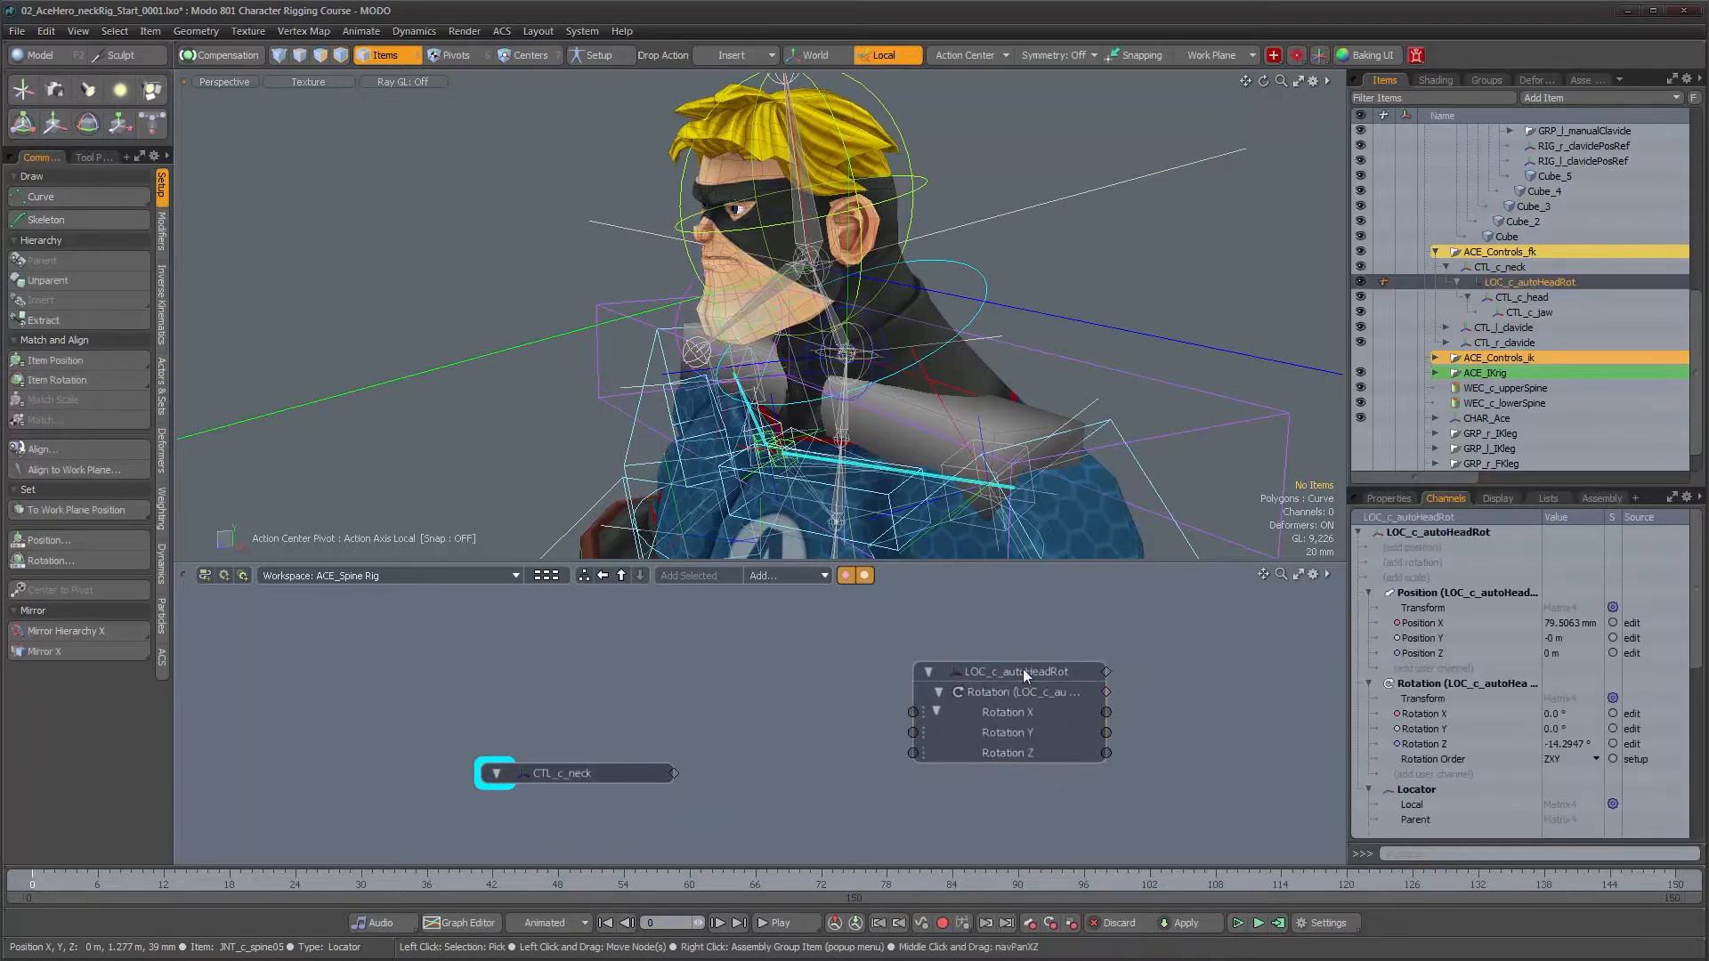
alt+drag(996, 525, 979, 329)
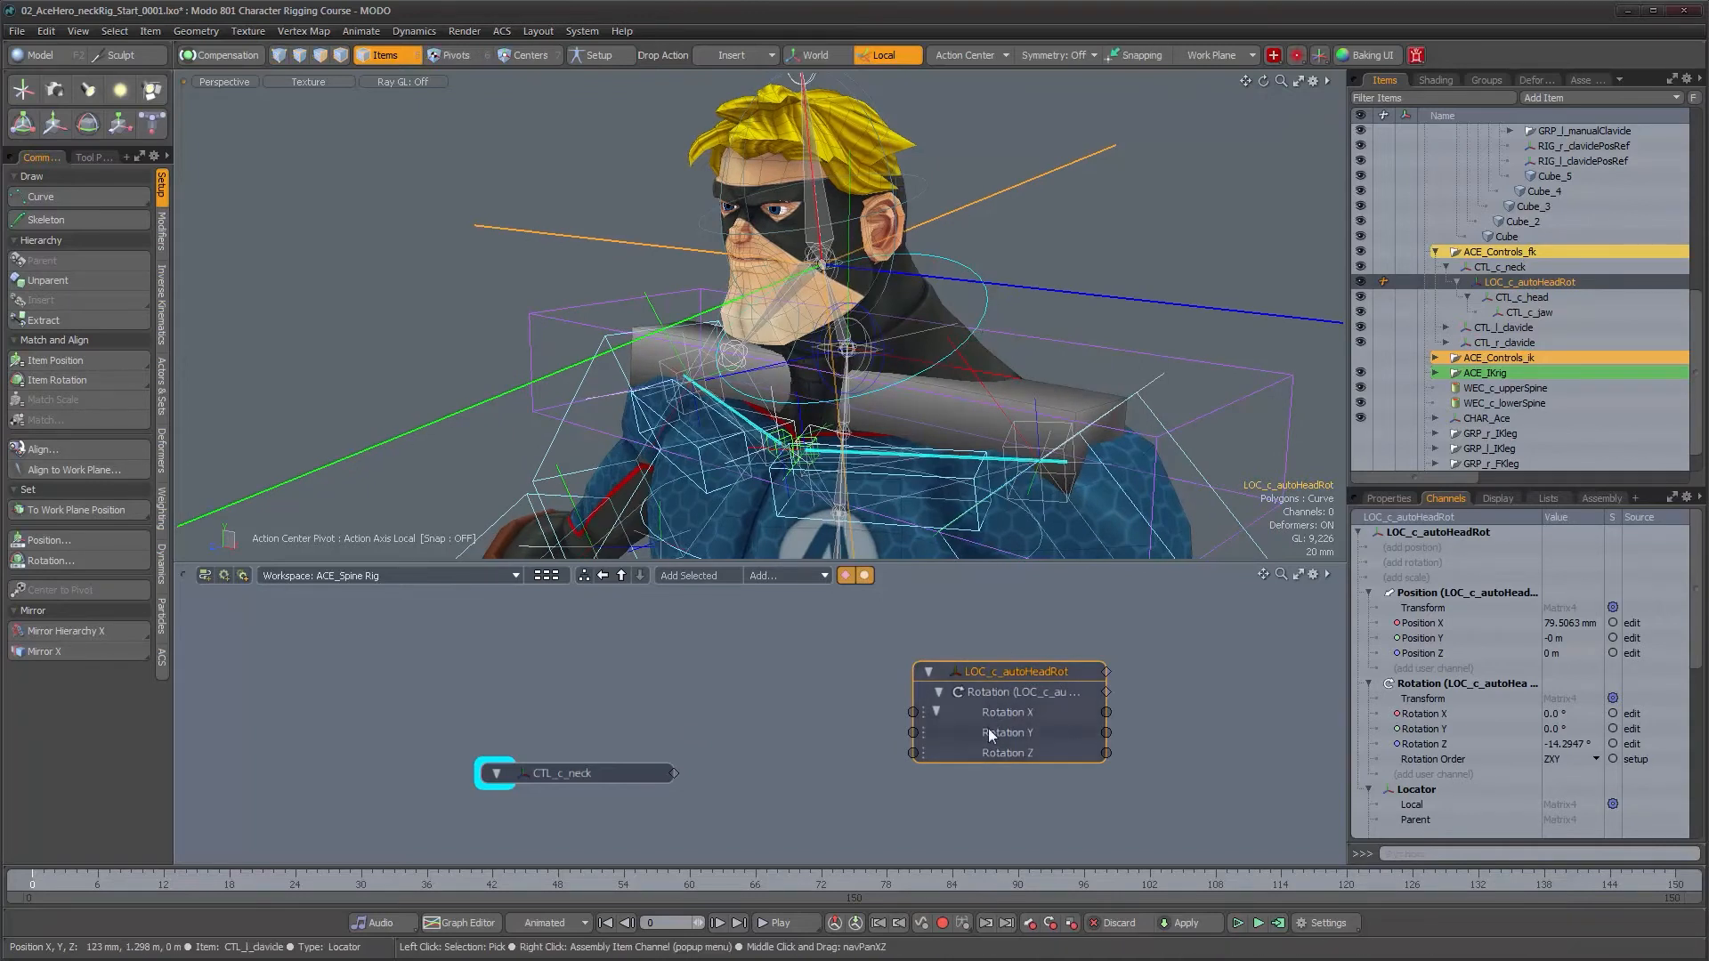
click(593, 775)
drag(593, 776, 457, 669)
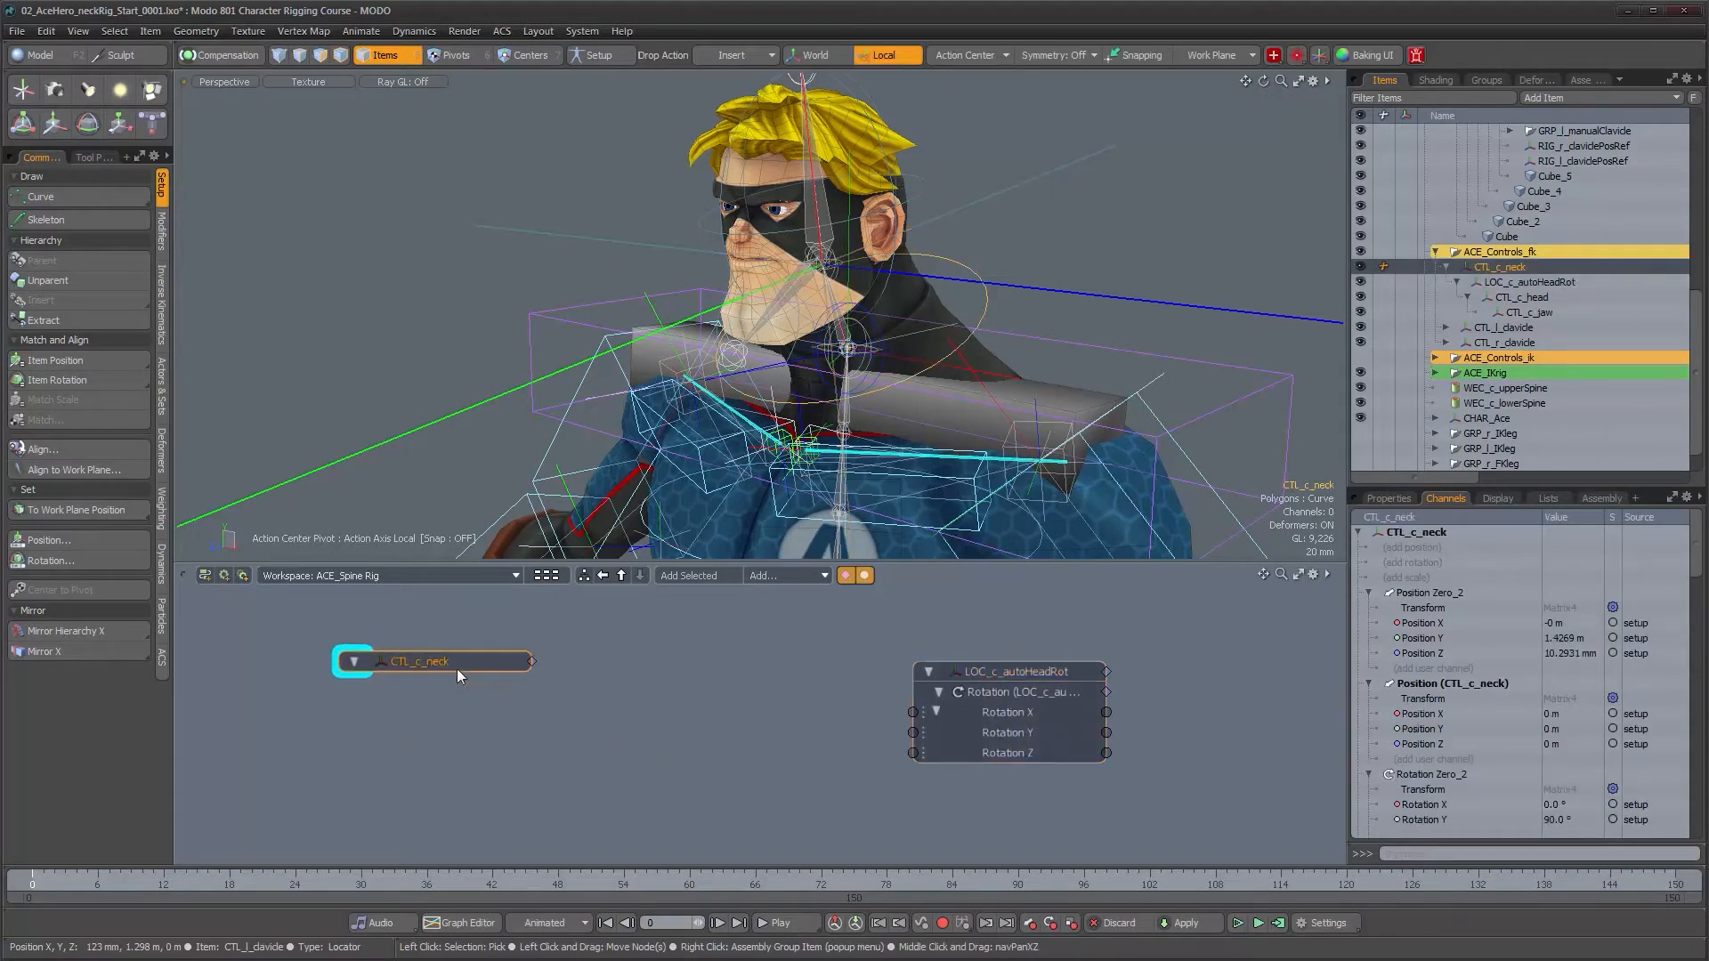
right_click(456, 667)
mouse_move(468, 854)
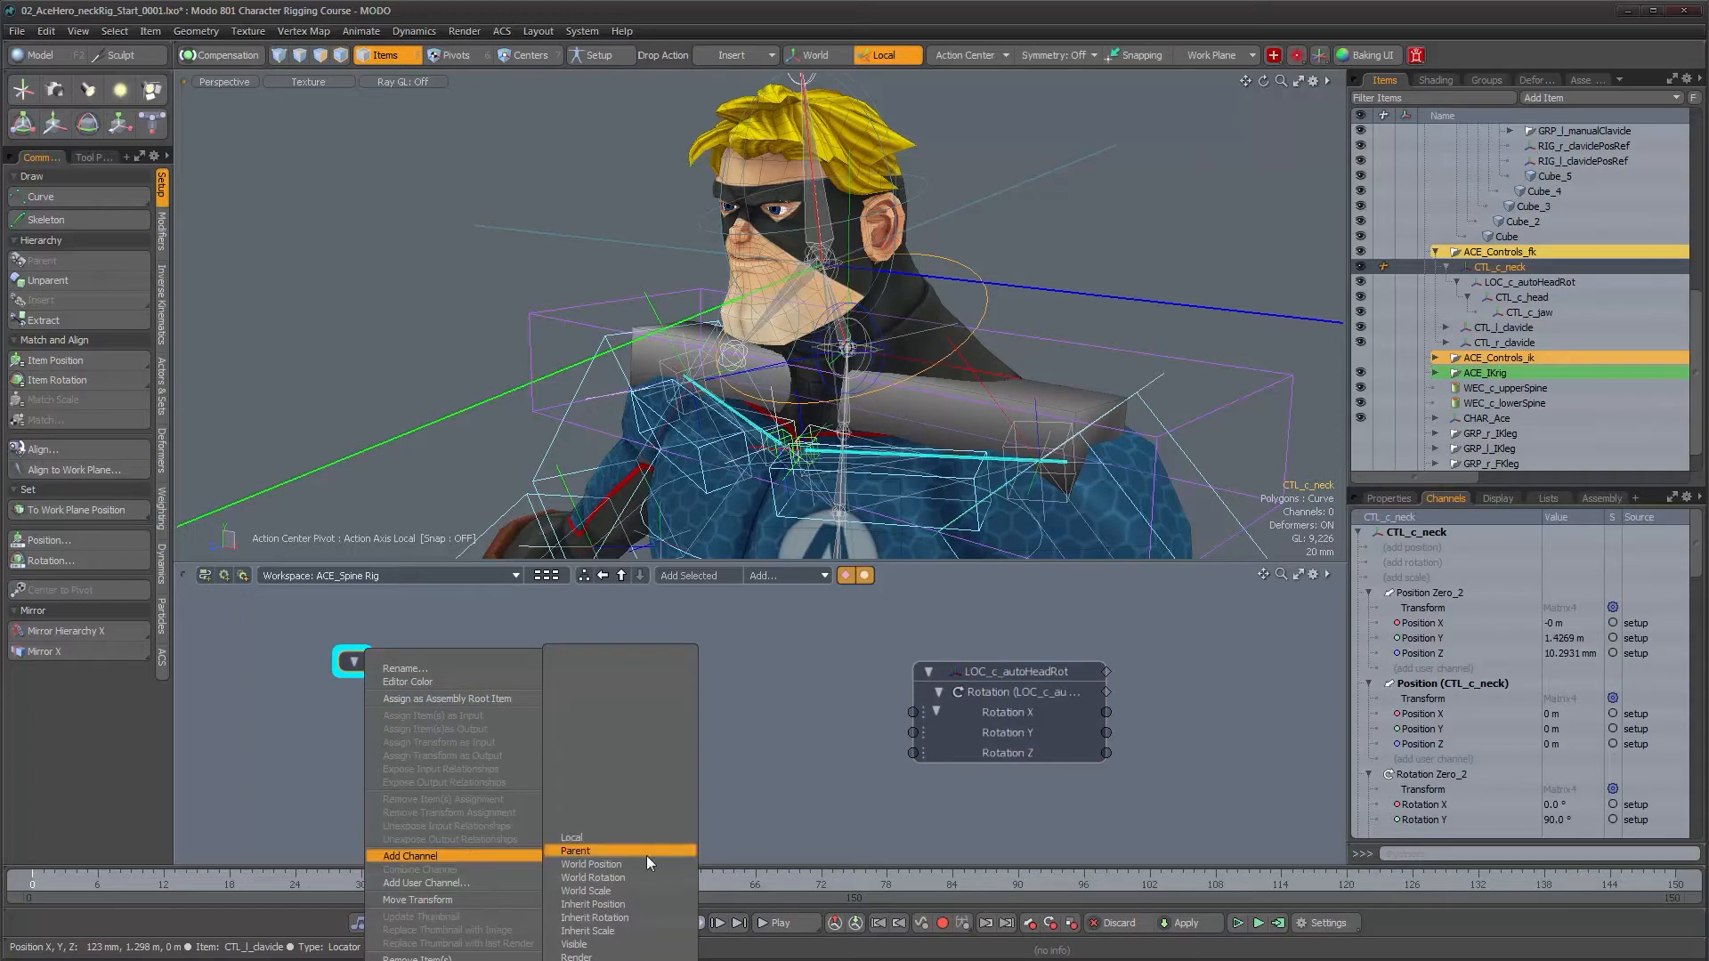
click(744, 776)
- Add CTL_c_neck's Rotation X, Y and Z channels to its schematic node and expand them into separate channels
scroll(1451, 668, down, 4)
scroll(1471, 770, down, 3)
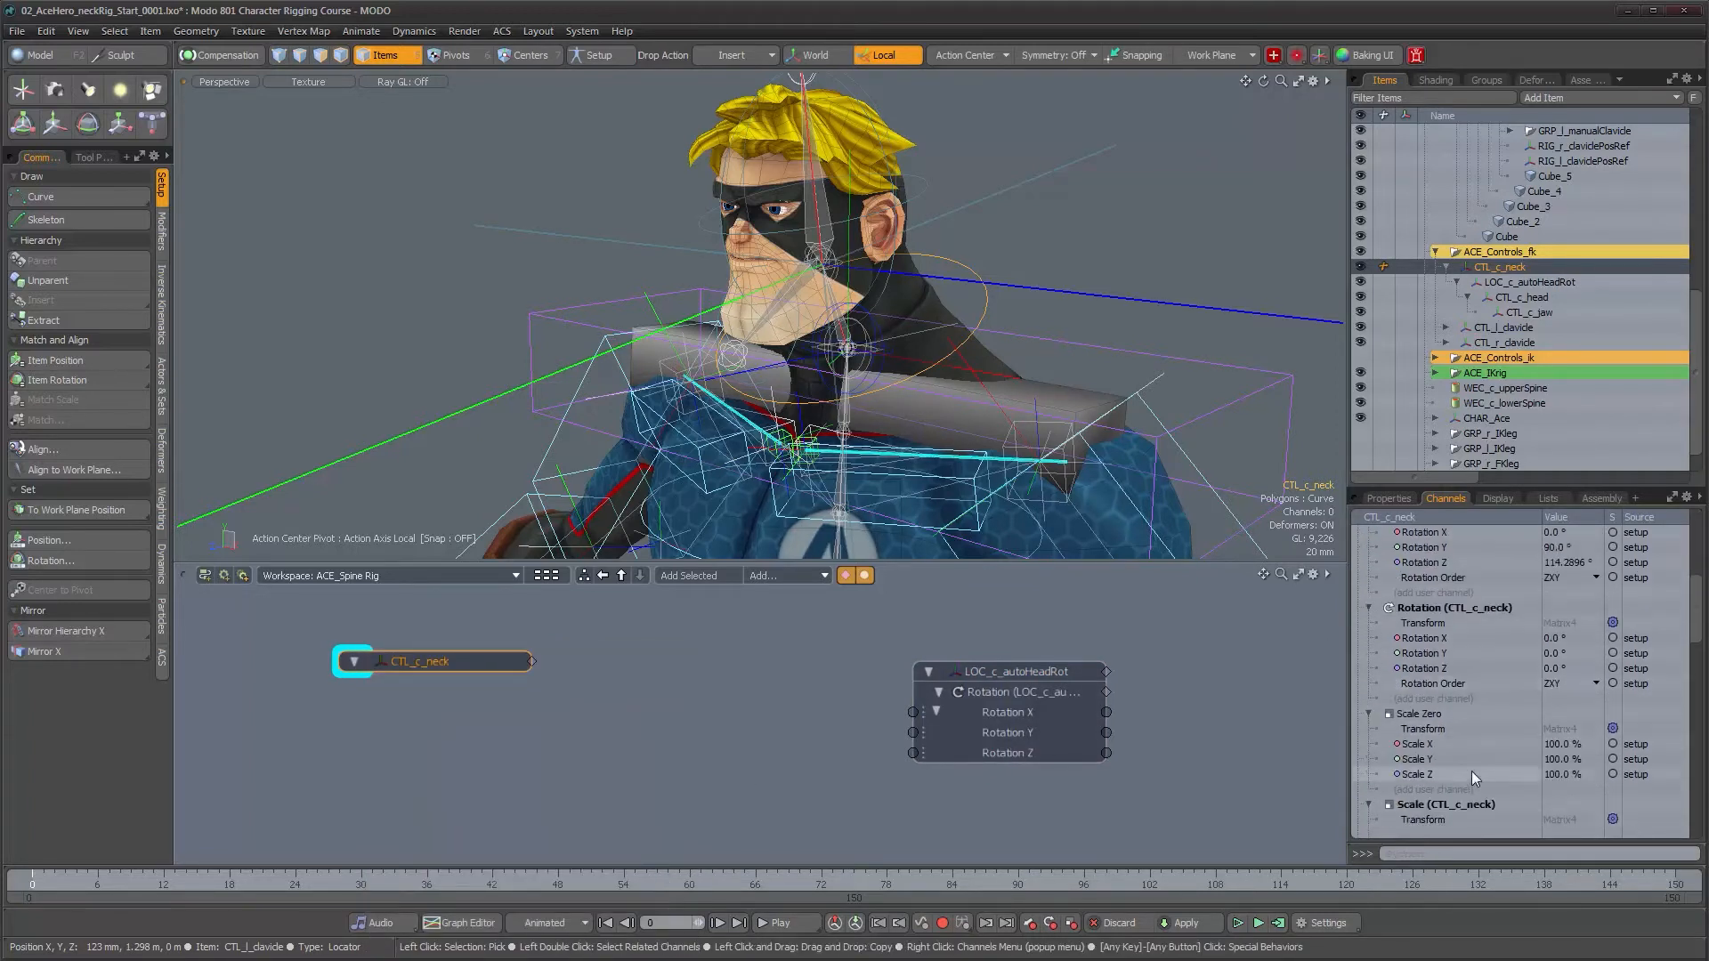
click(1430, 639)
shift+click(1426, 668)
drag(1427, 668, 698, 767)
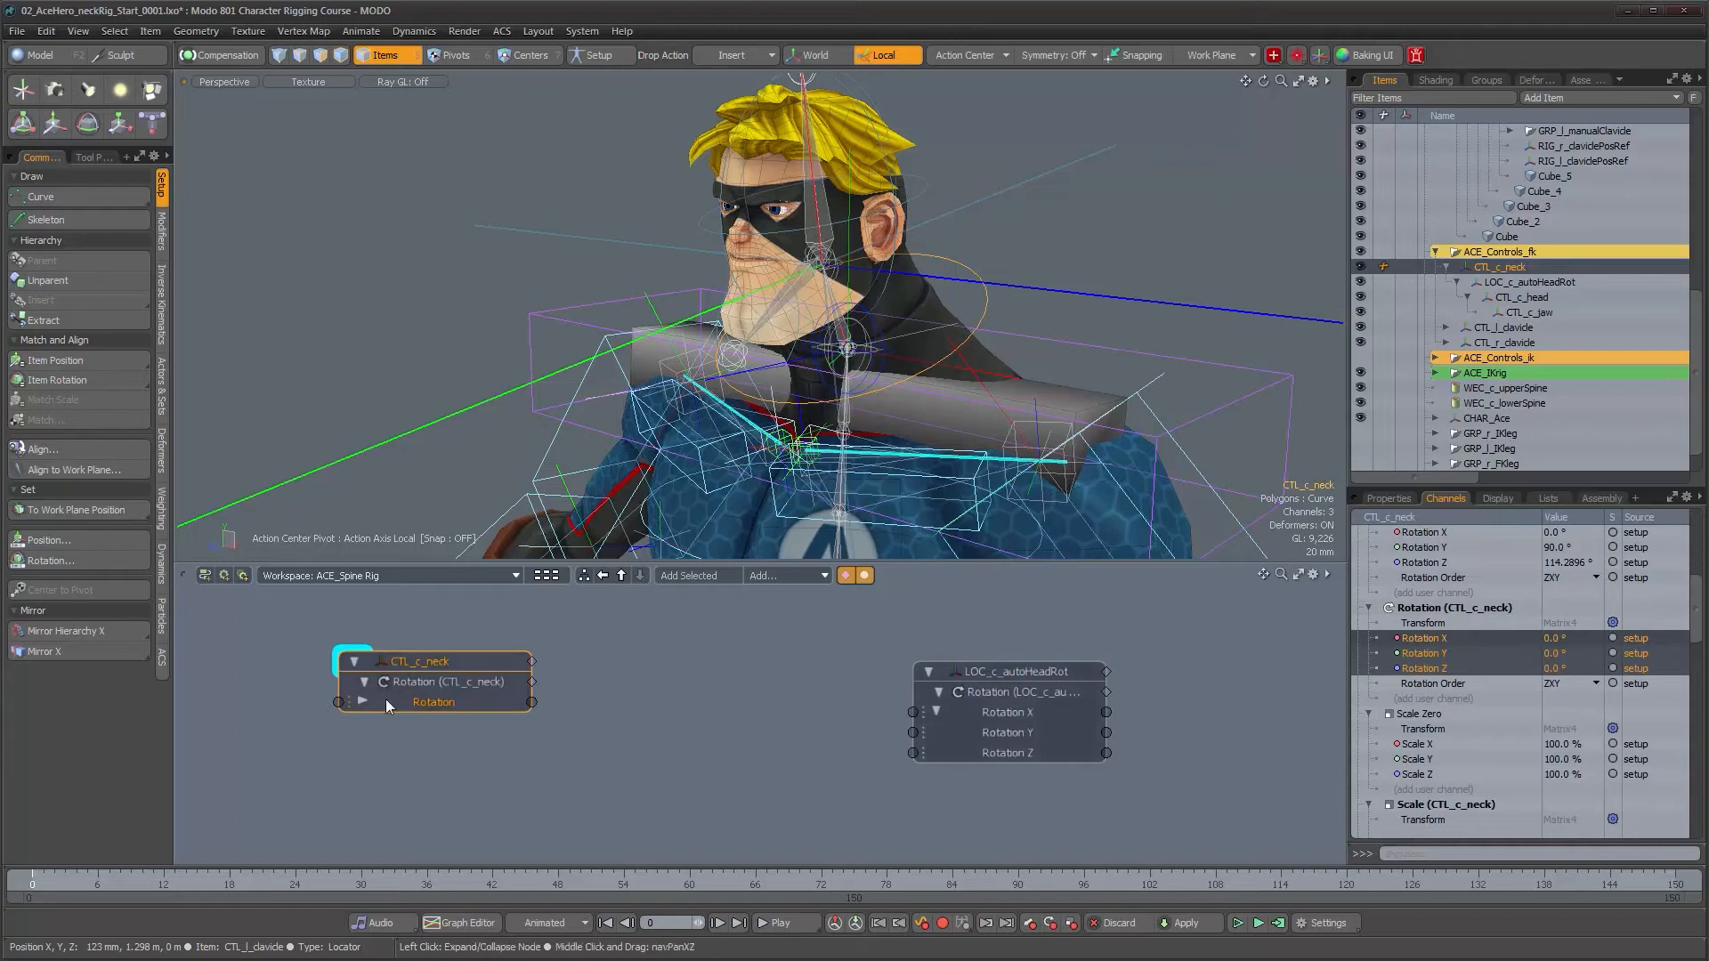
click(362, 701)
- Bring up the Rotate handles on CTL_c_neck to check its rotation axes, and leave the tool
alt+drag(721, 506, 782, 412)
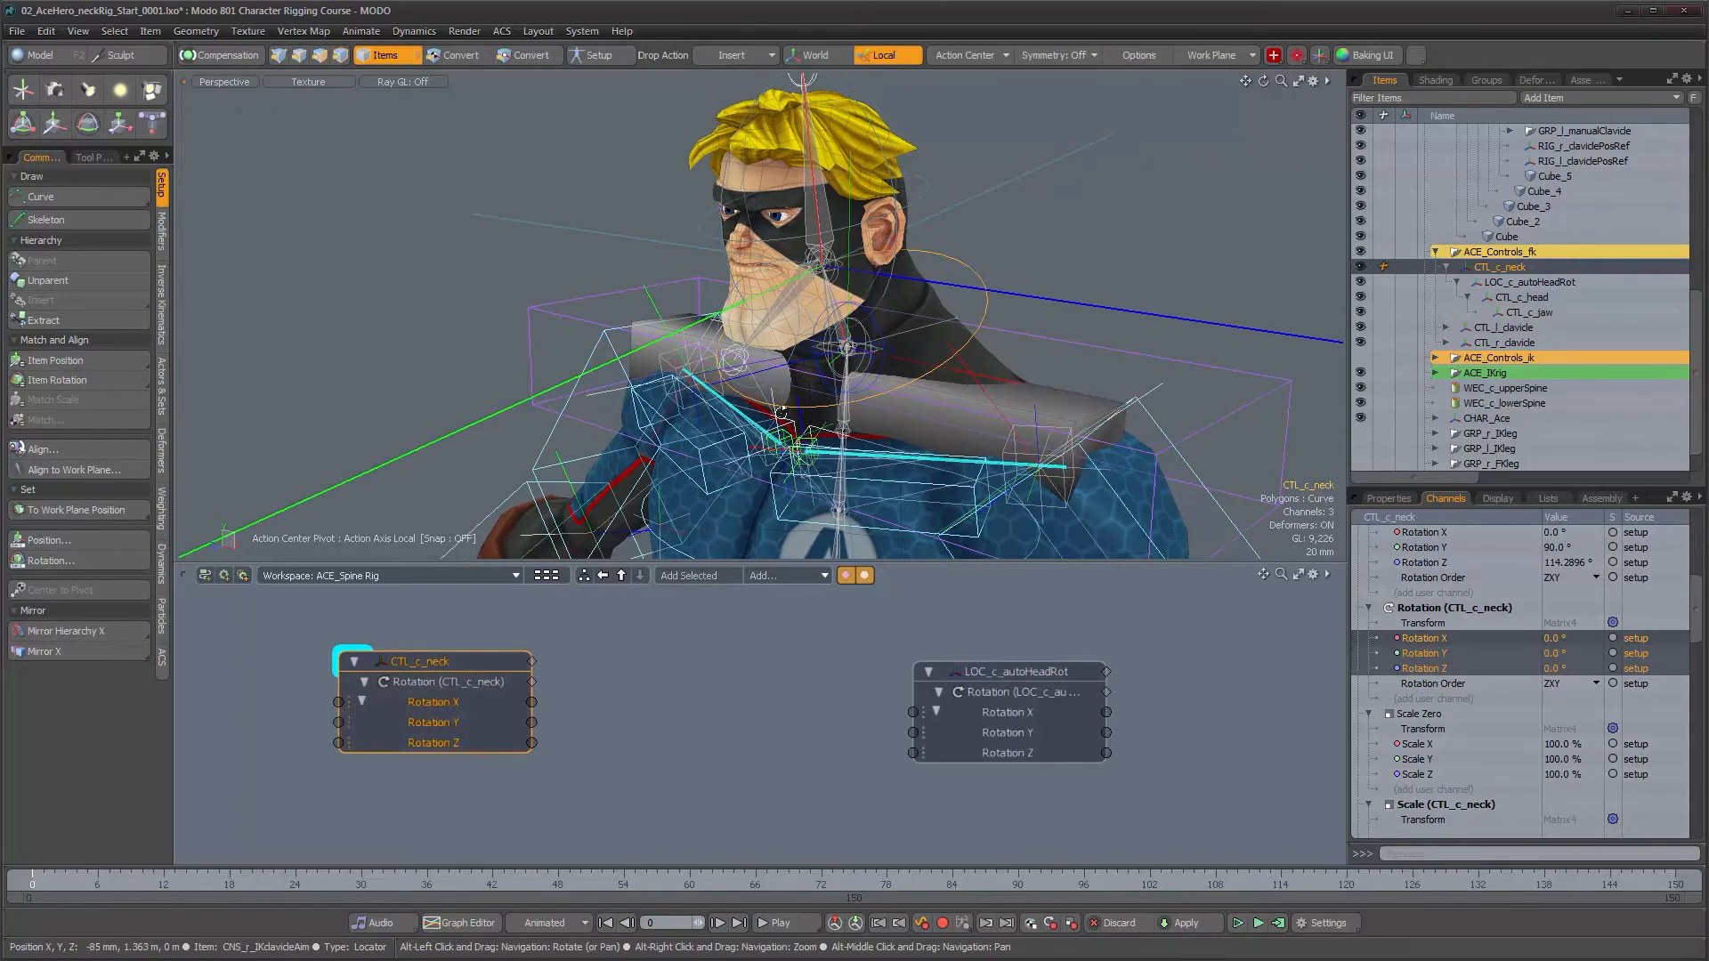
key(e)
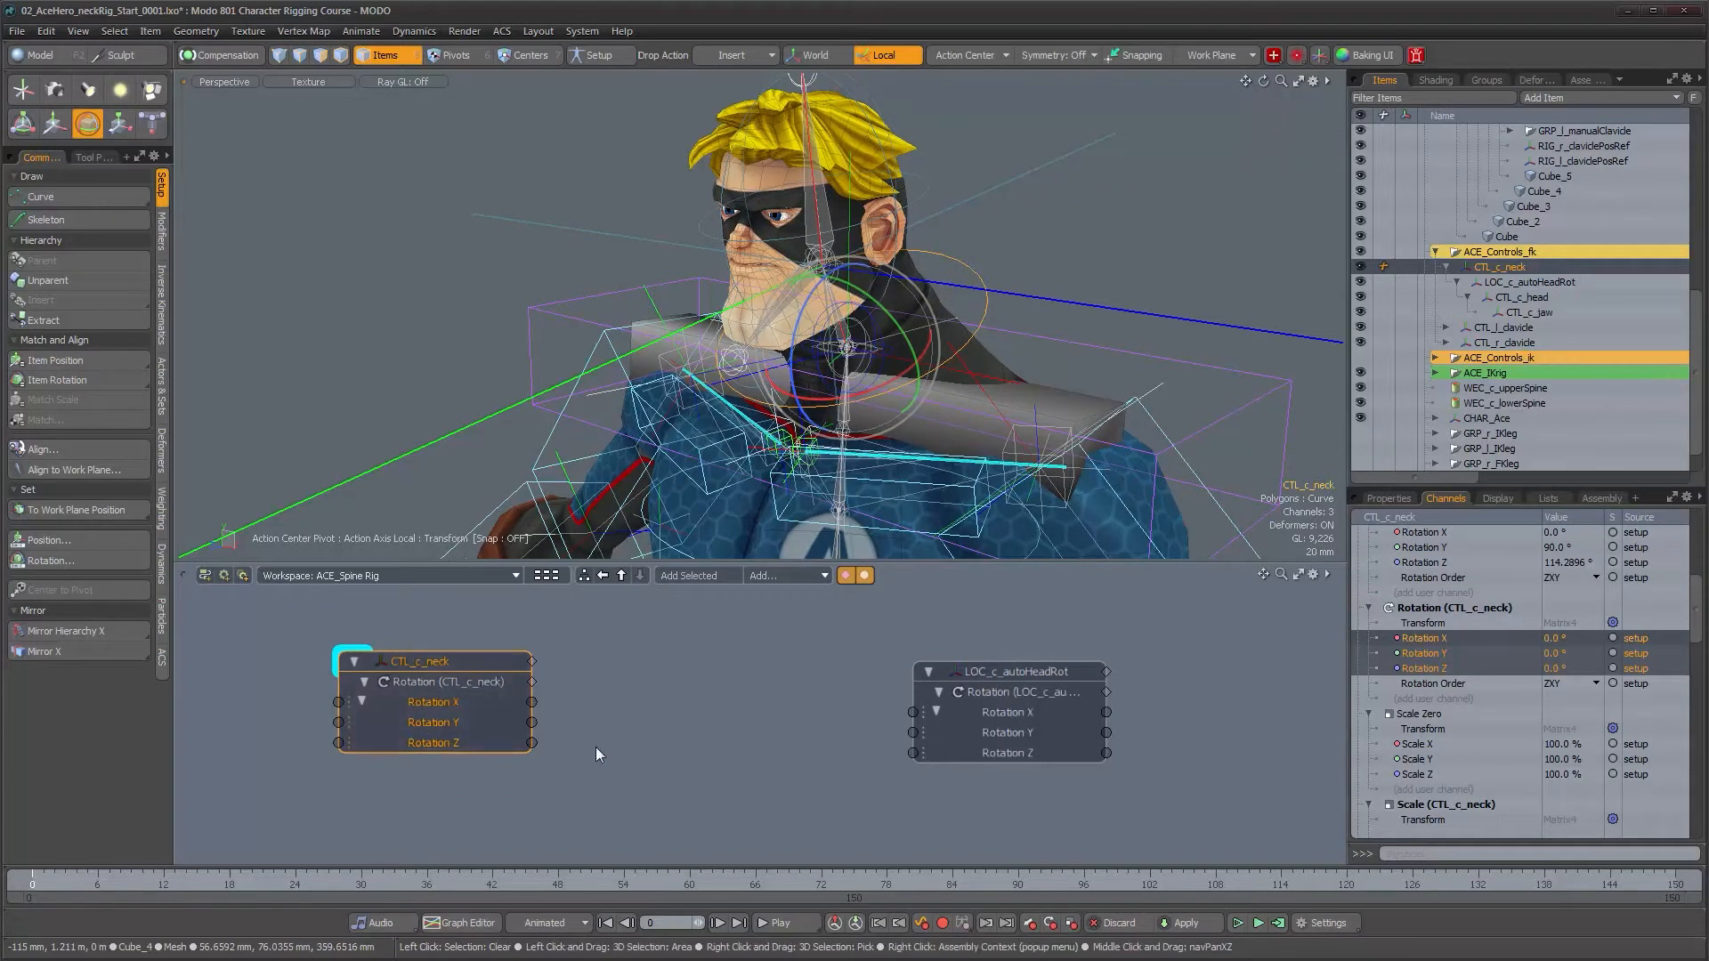
key(space)
- Remove the Rotation X channel from the CTL_c_neck and LOC_c_autoHeadRot nodes, and reposition both nodes to leave room between them
click(593, 718)
click(456, 702)
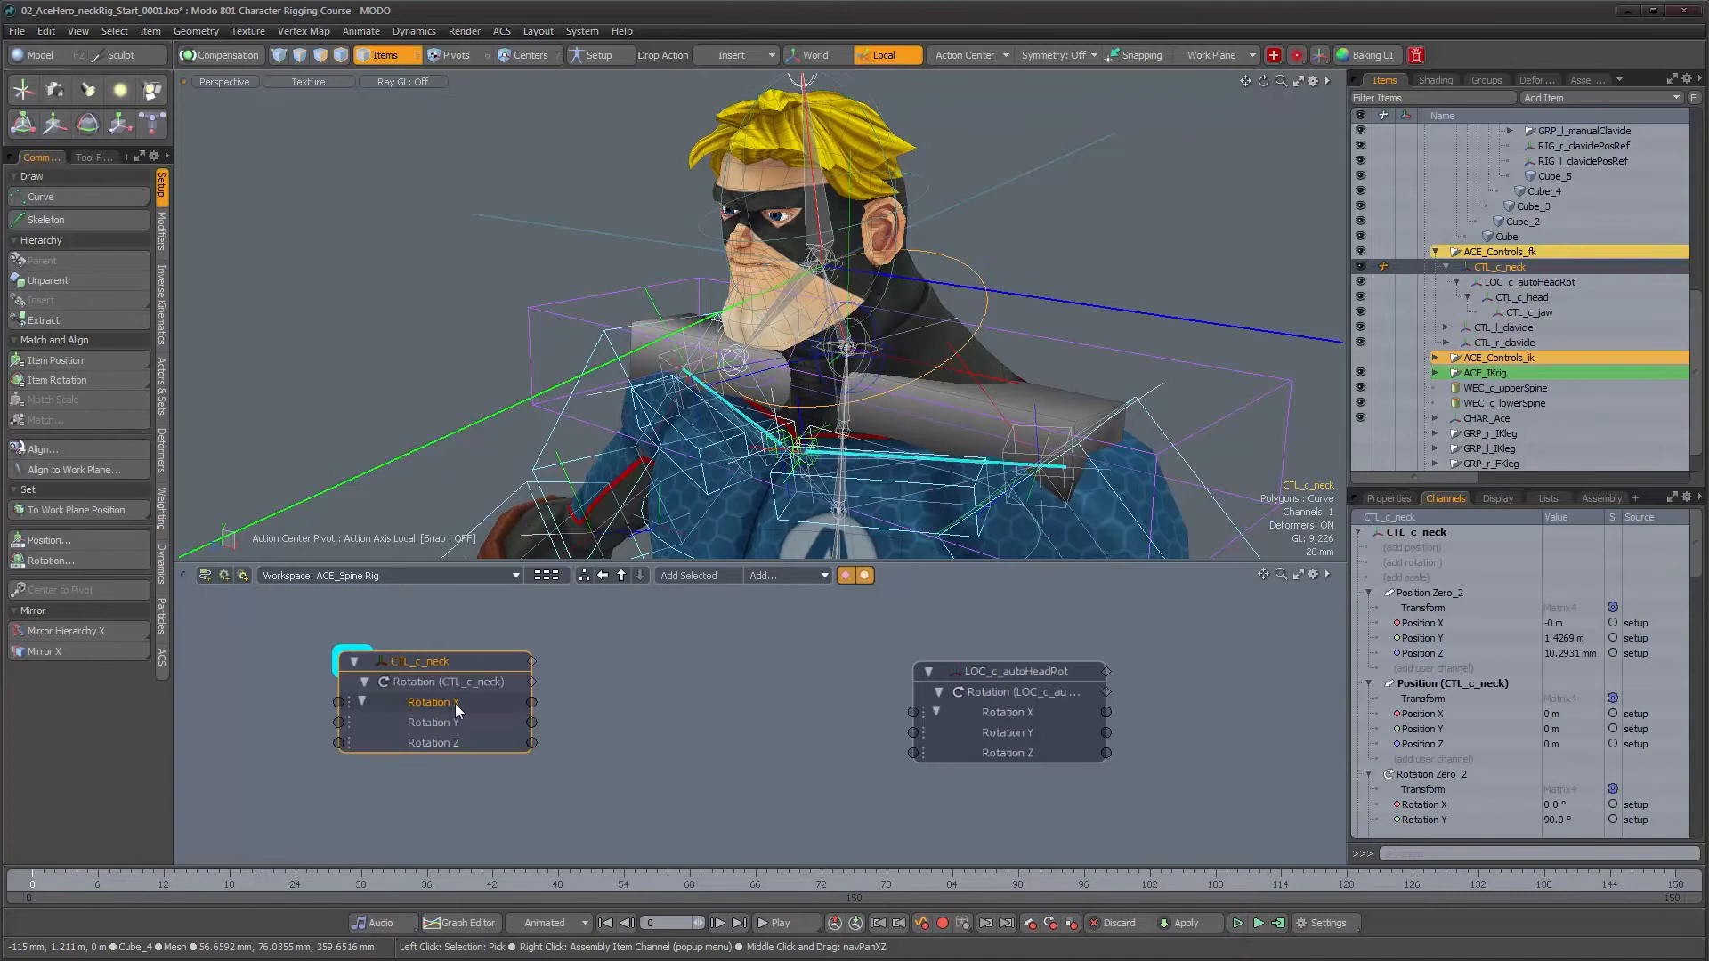
shift+click(1025, 710)
right_click(1027, 709)
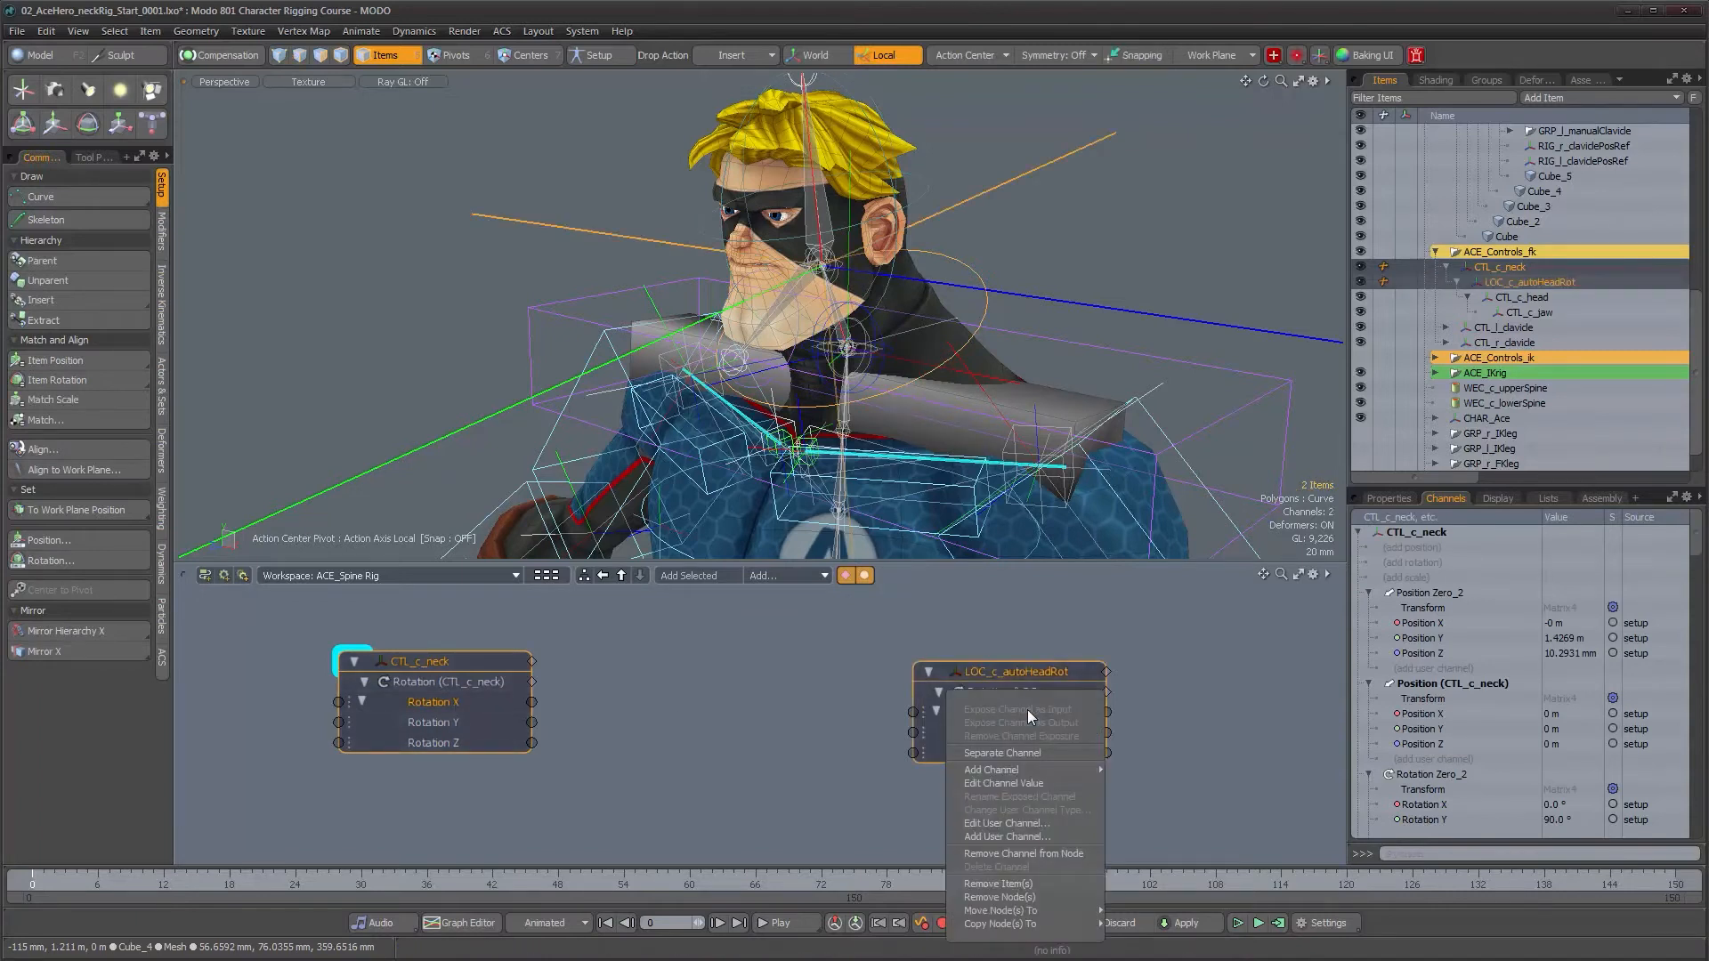
click(1038, 852)
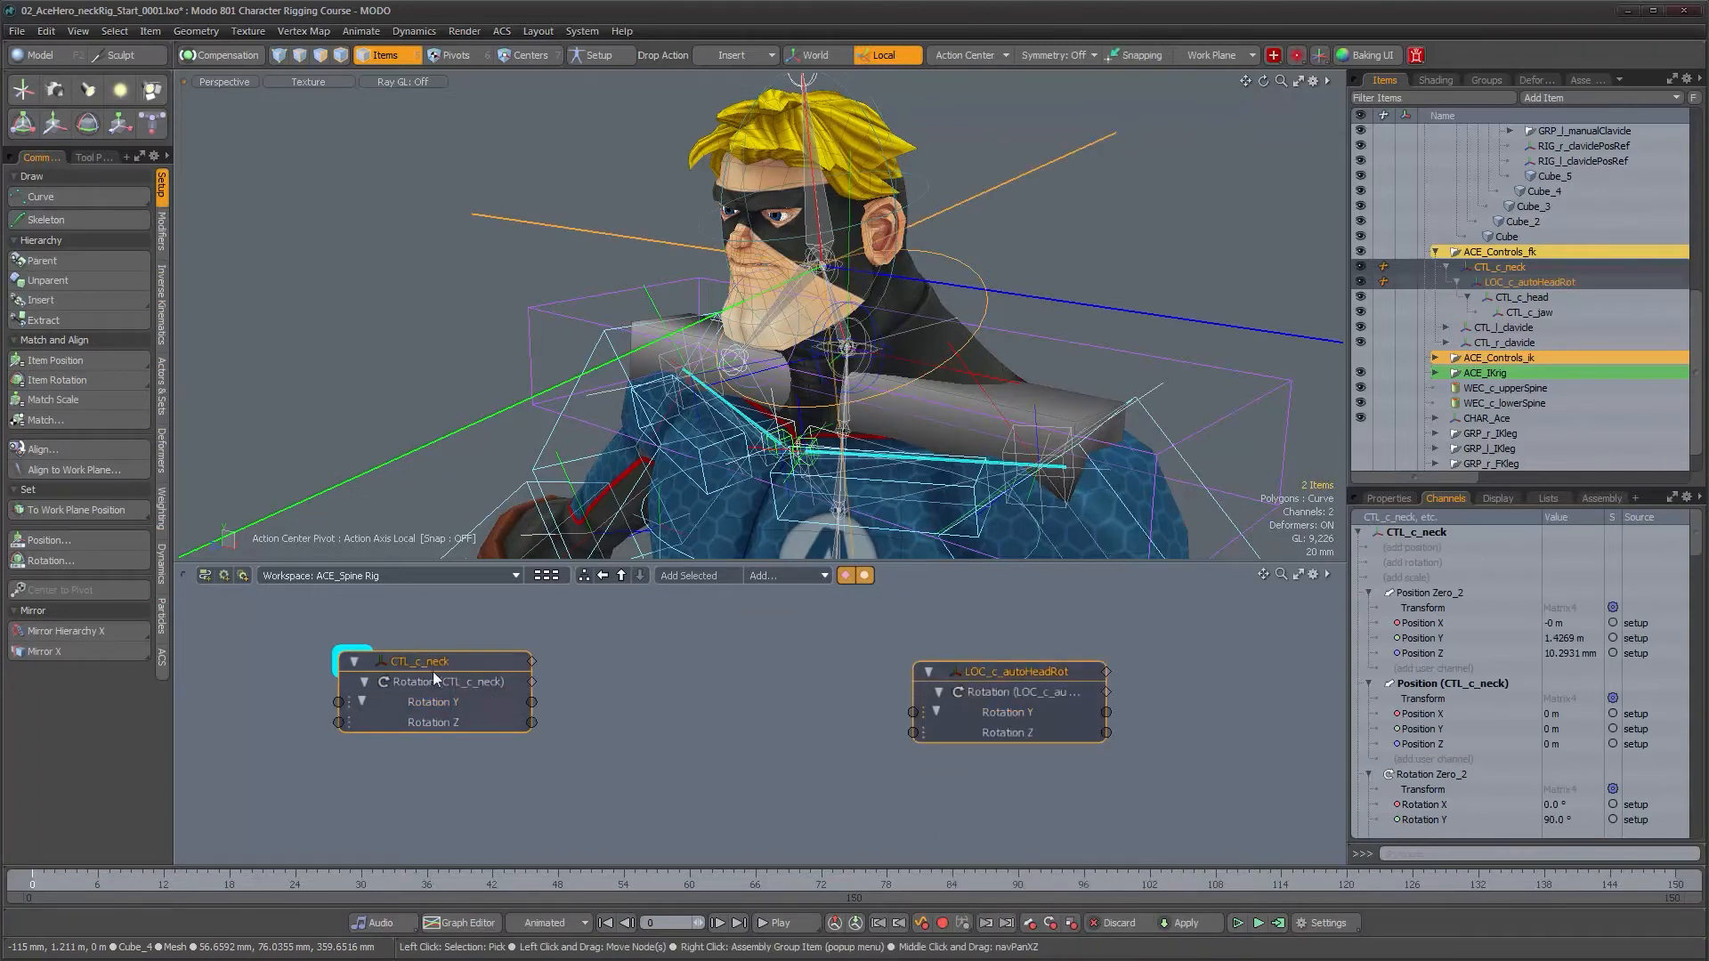
drag(447, 664, 464, 707)
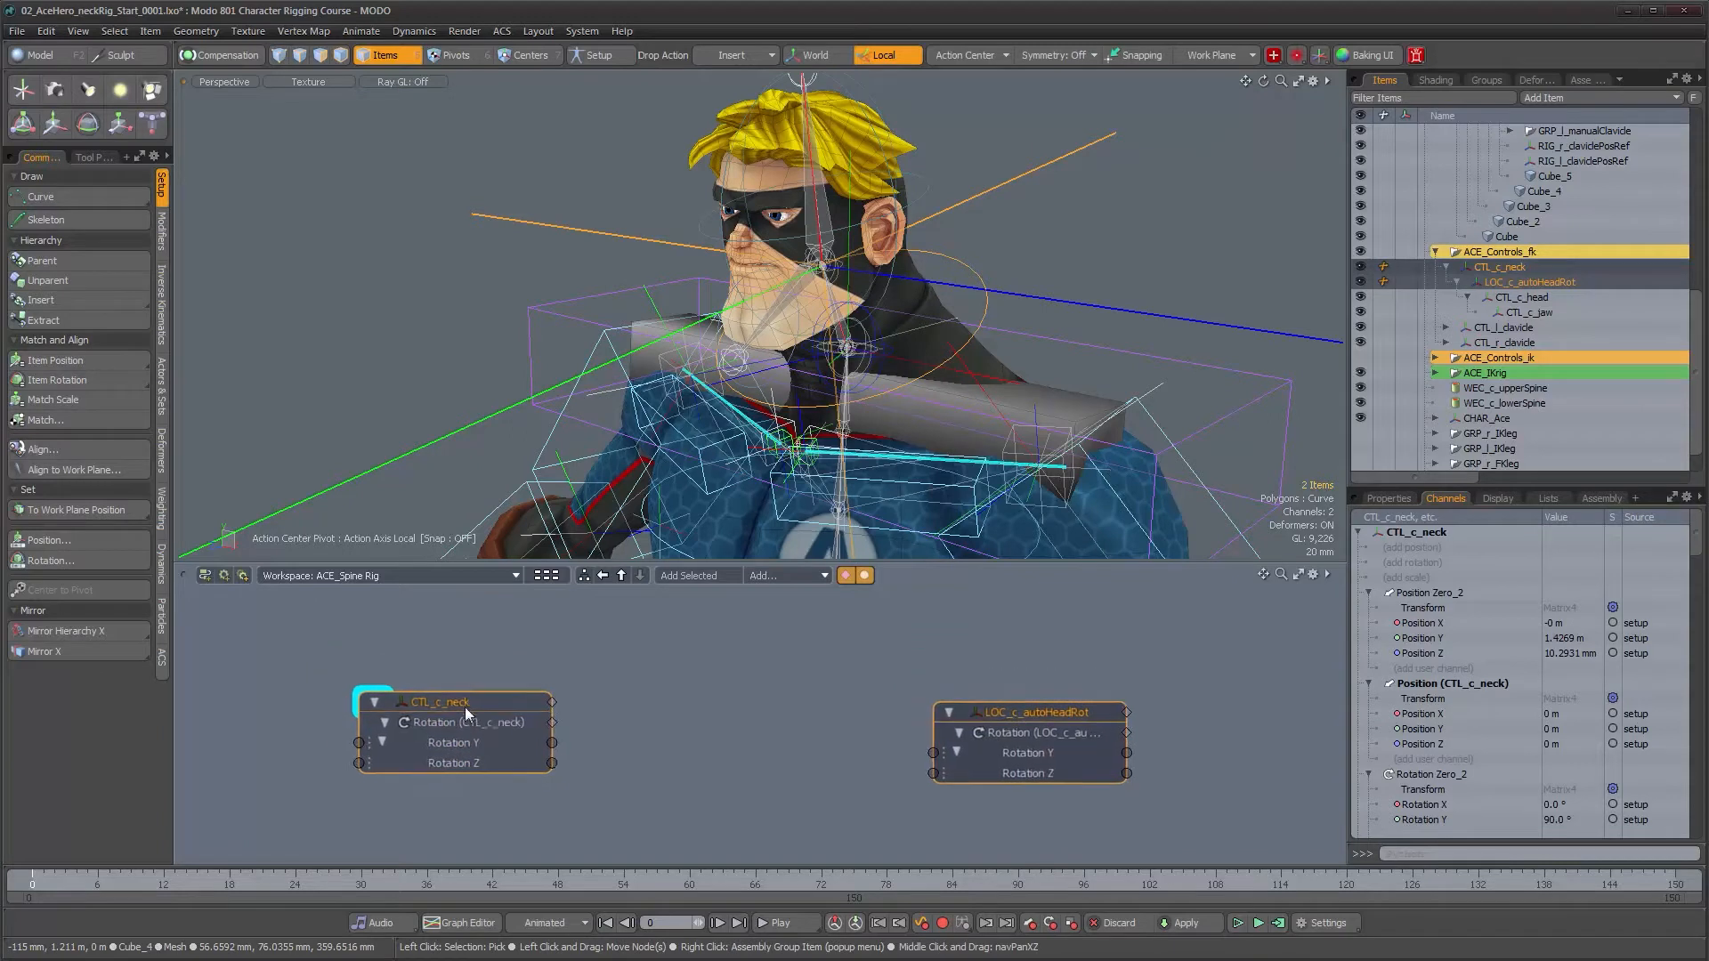
click(689, 740)
drag(1053, 718, 1094, 708)
- Add a Basic Math:Add channel modifier, place it above the CTL_c_neck node and rename it UTI_headAutoRotVal_y
alt+drag(707, 710, 769, 759)
click(805, 577)
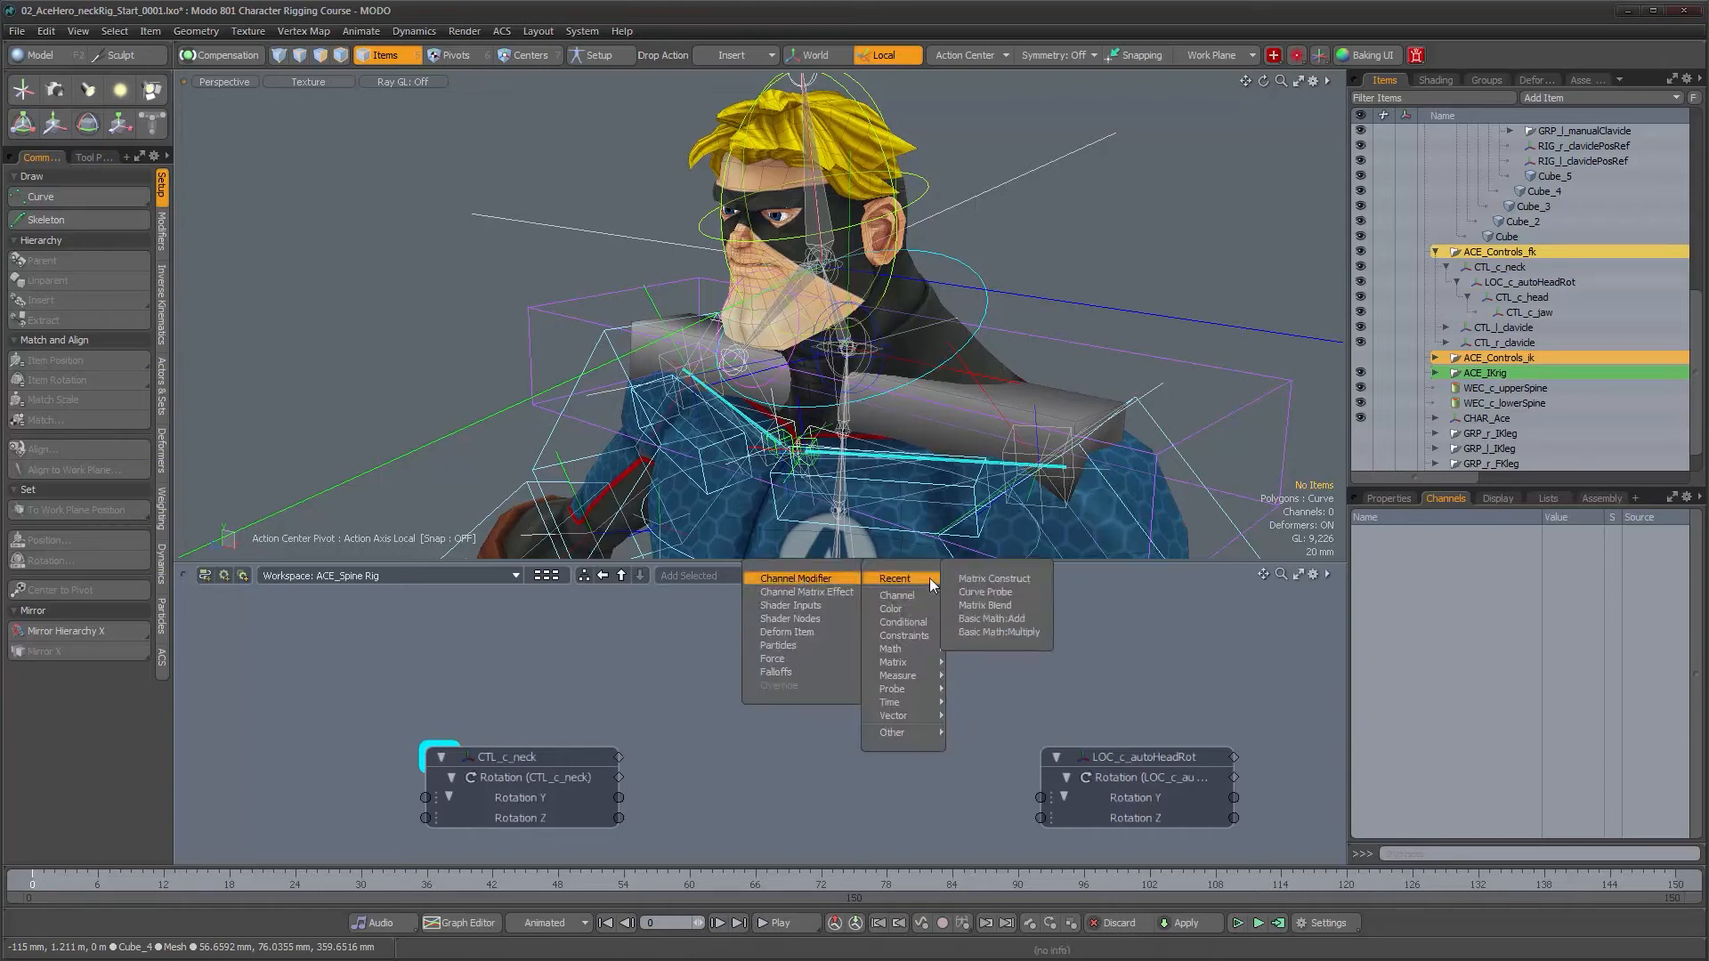
mouse_move(915, 646)
click(973, 648)
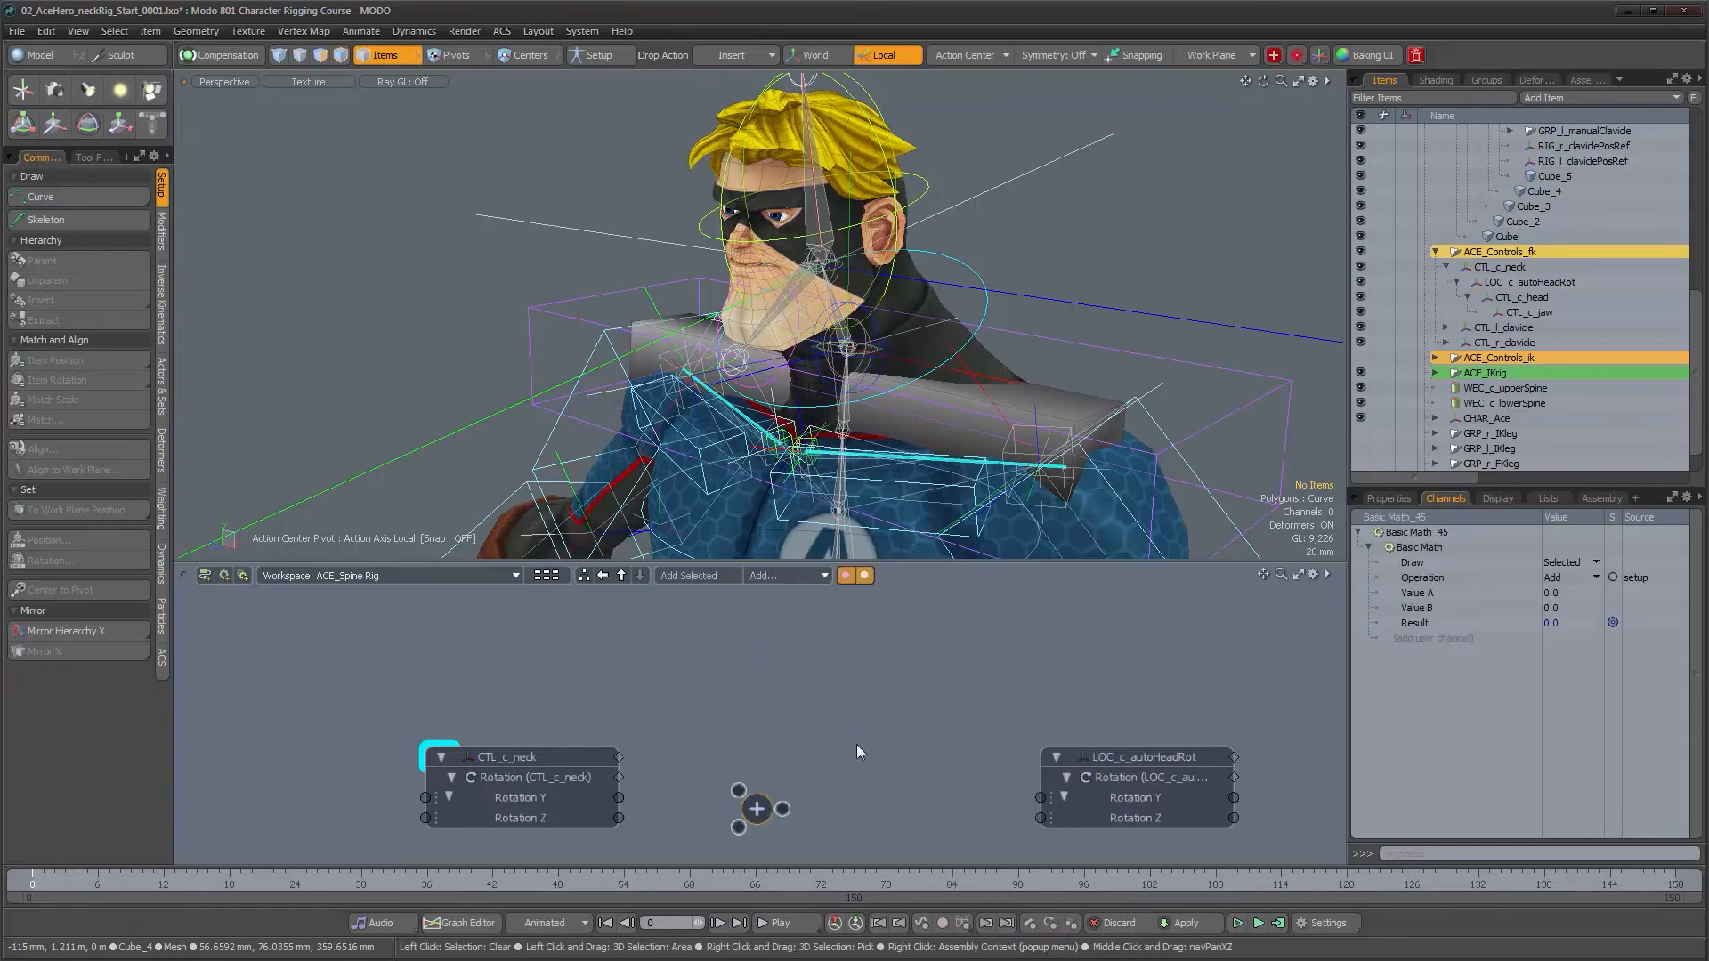
drag(753, 808, 575, 666)
right_click(564, 648)
click(568, 648)
text(UTI_headAutoRotVal_y)
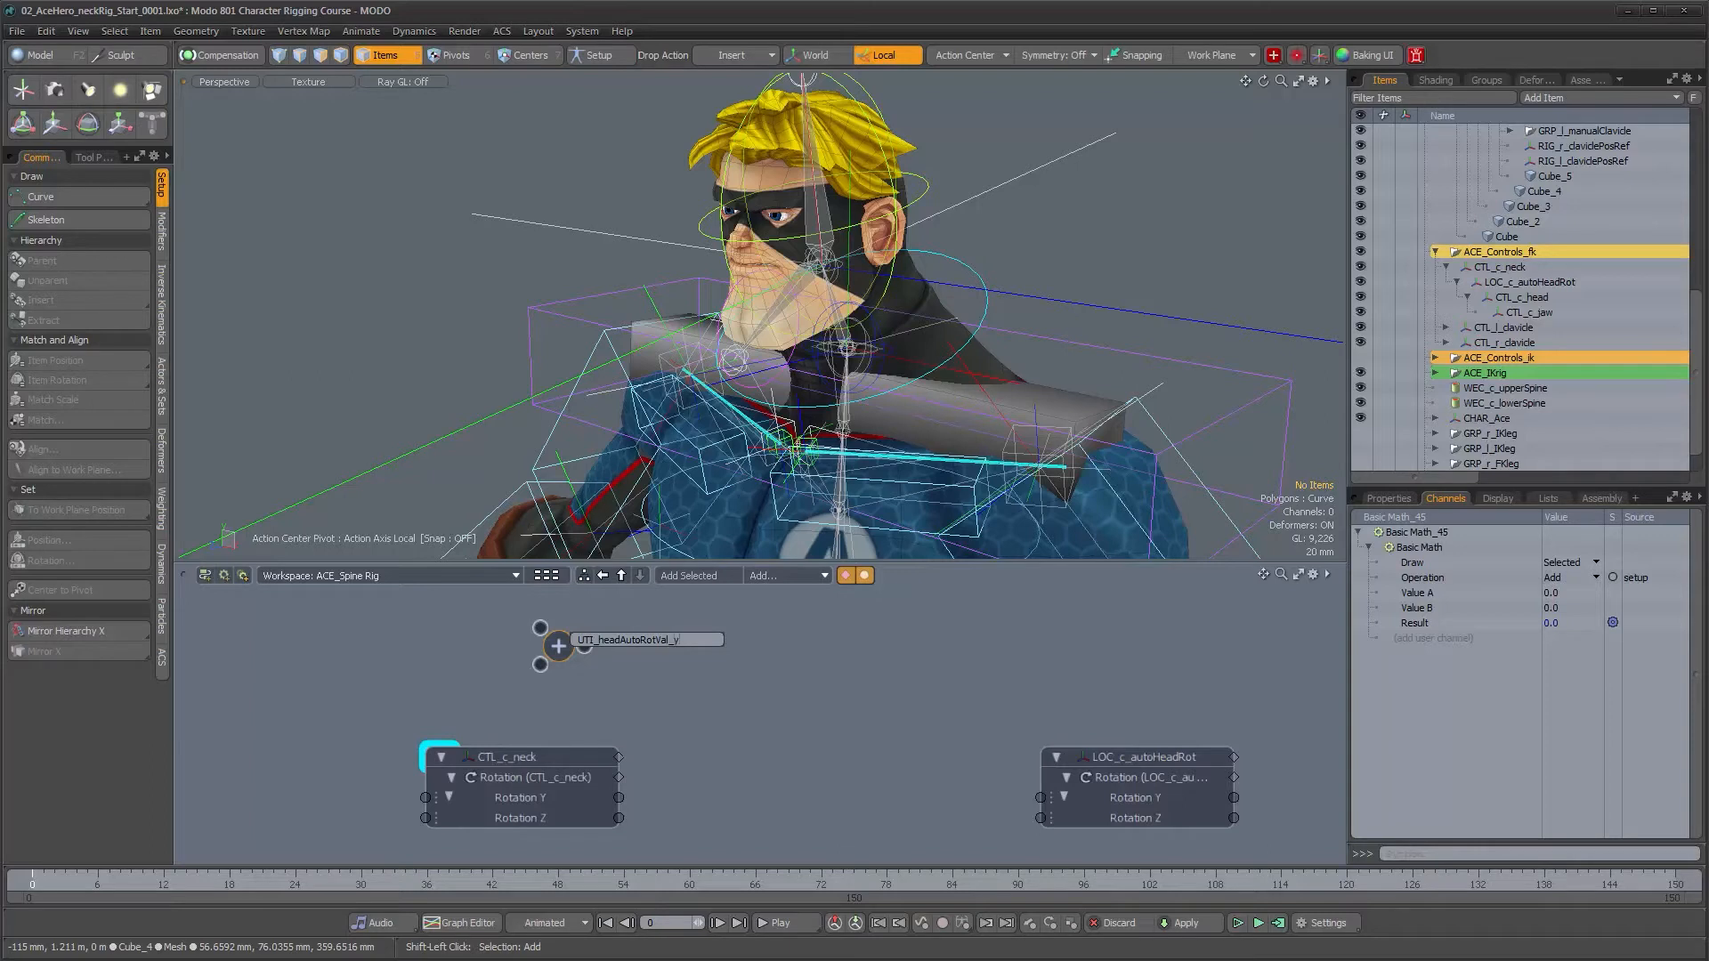
key(Return)
- Duplicate UTI_headAutoRotVal_y, place the copy directly below the original and rename it UTI_headAutoRotVal_z
key(ctrl+d)
drag(557, 650, 563, 635)
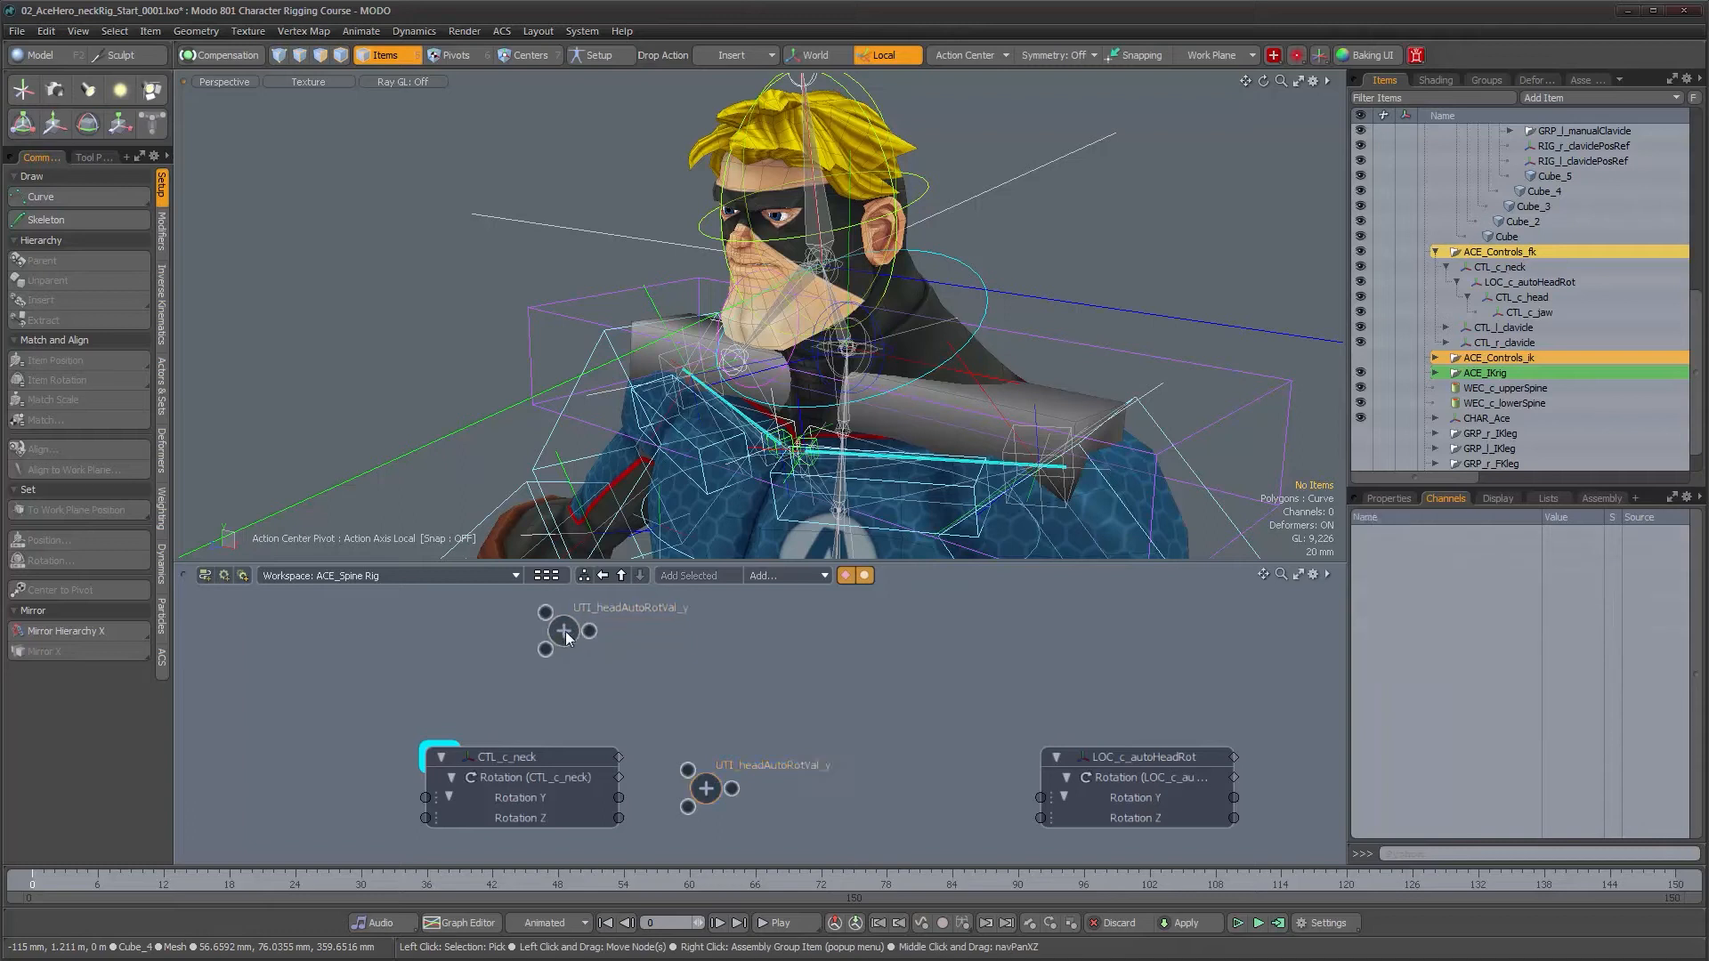
drag(713, 801, 570, 703)
click(580, 700)
right_click(559, 693)
click(575, 694)
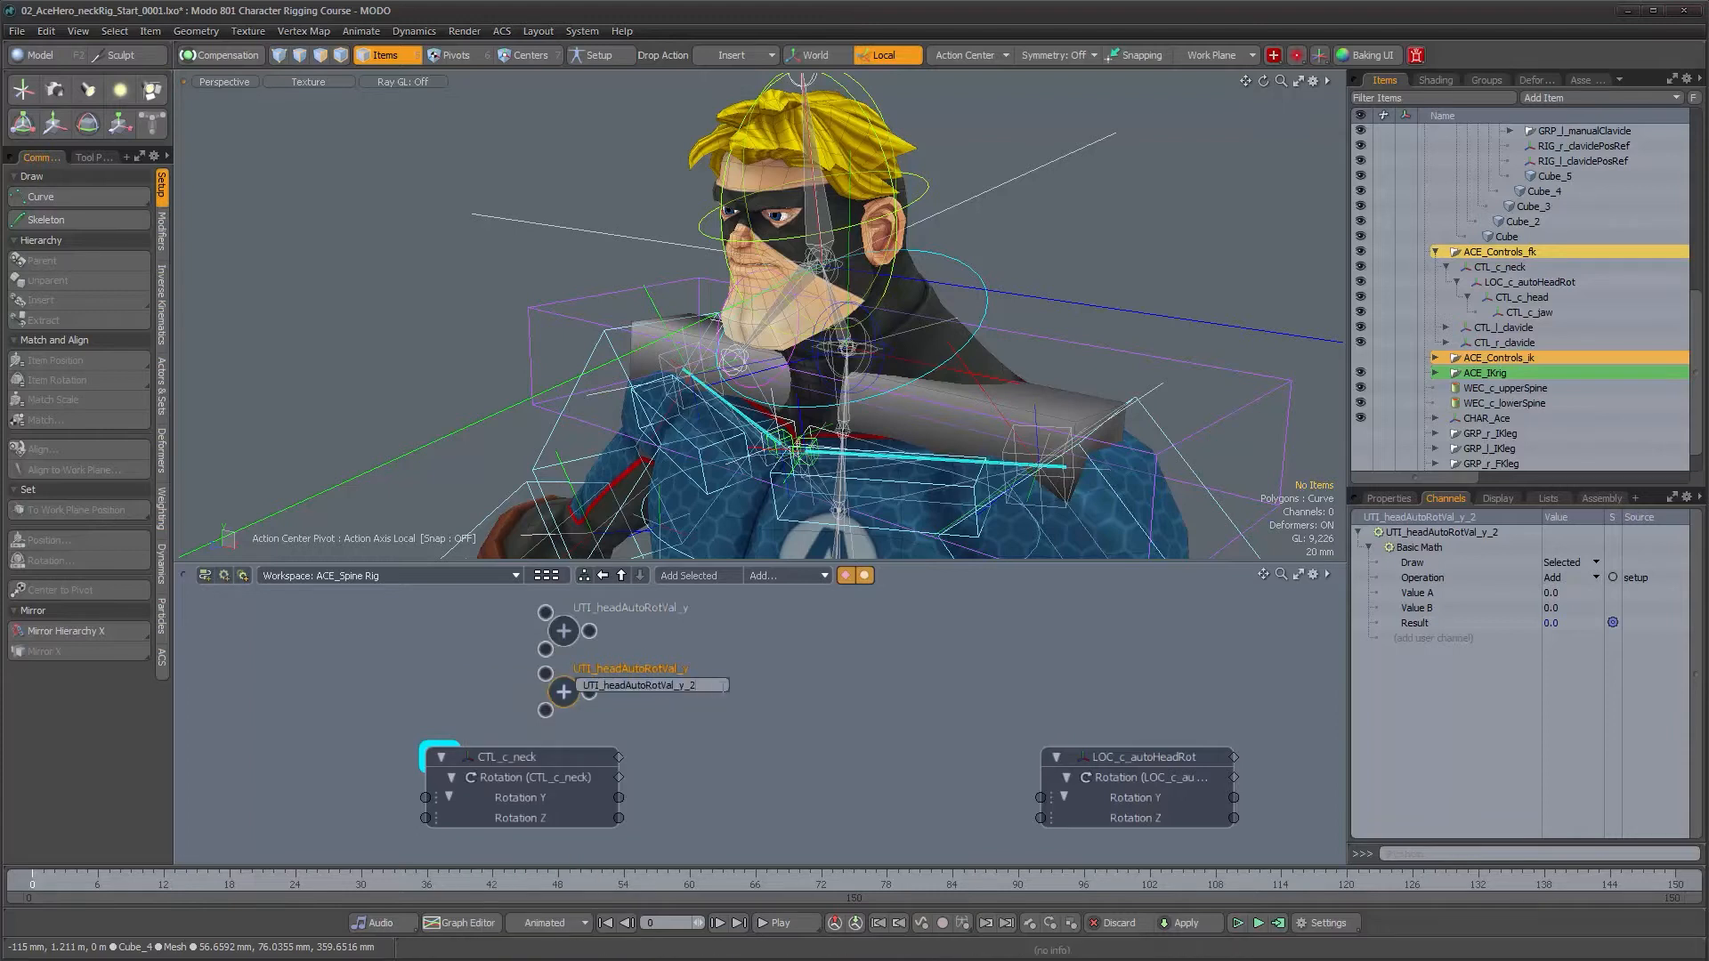
text(z)
key(Return)
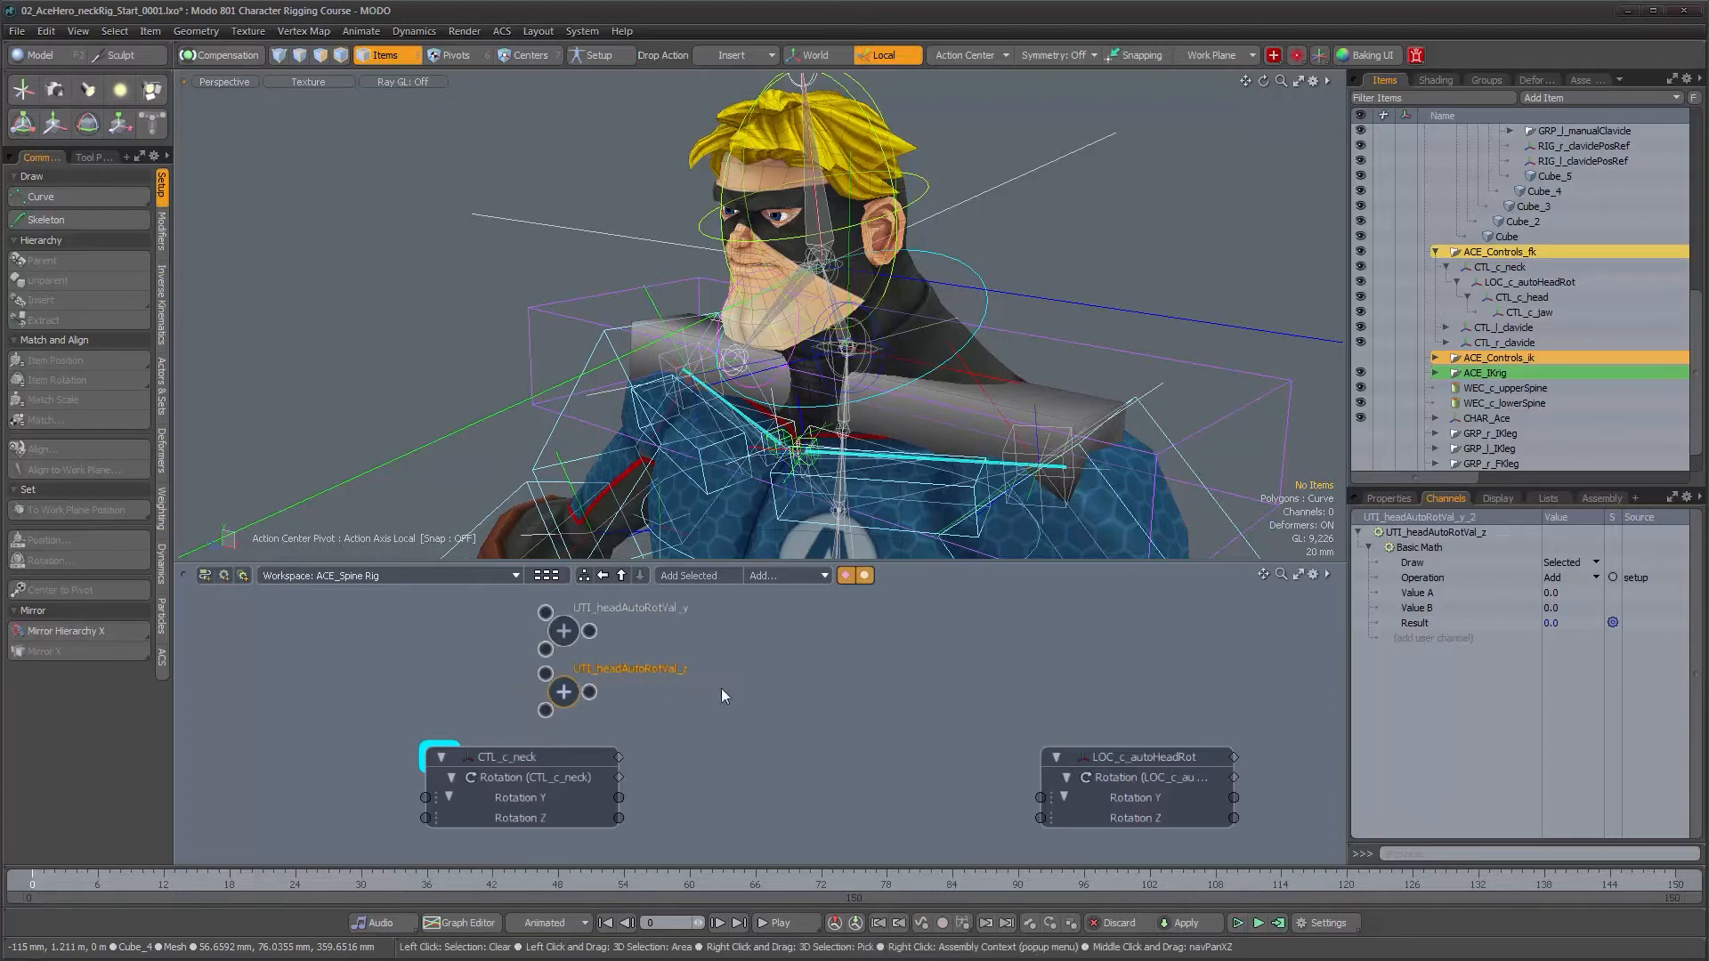
- Set Value A to 1 on both UTI_headAutoRotVal_y and UTI_headAutoRotVal_z, and clear the selection
alt+drag(716, 688, 611, 714)
scroll(702, 706, down, 1)
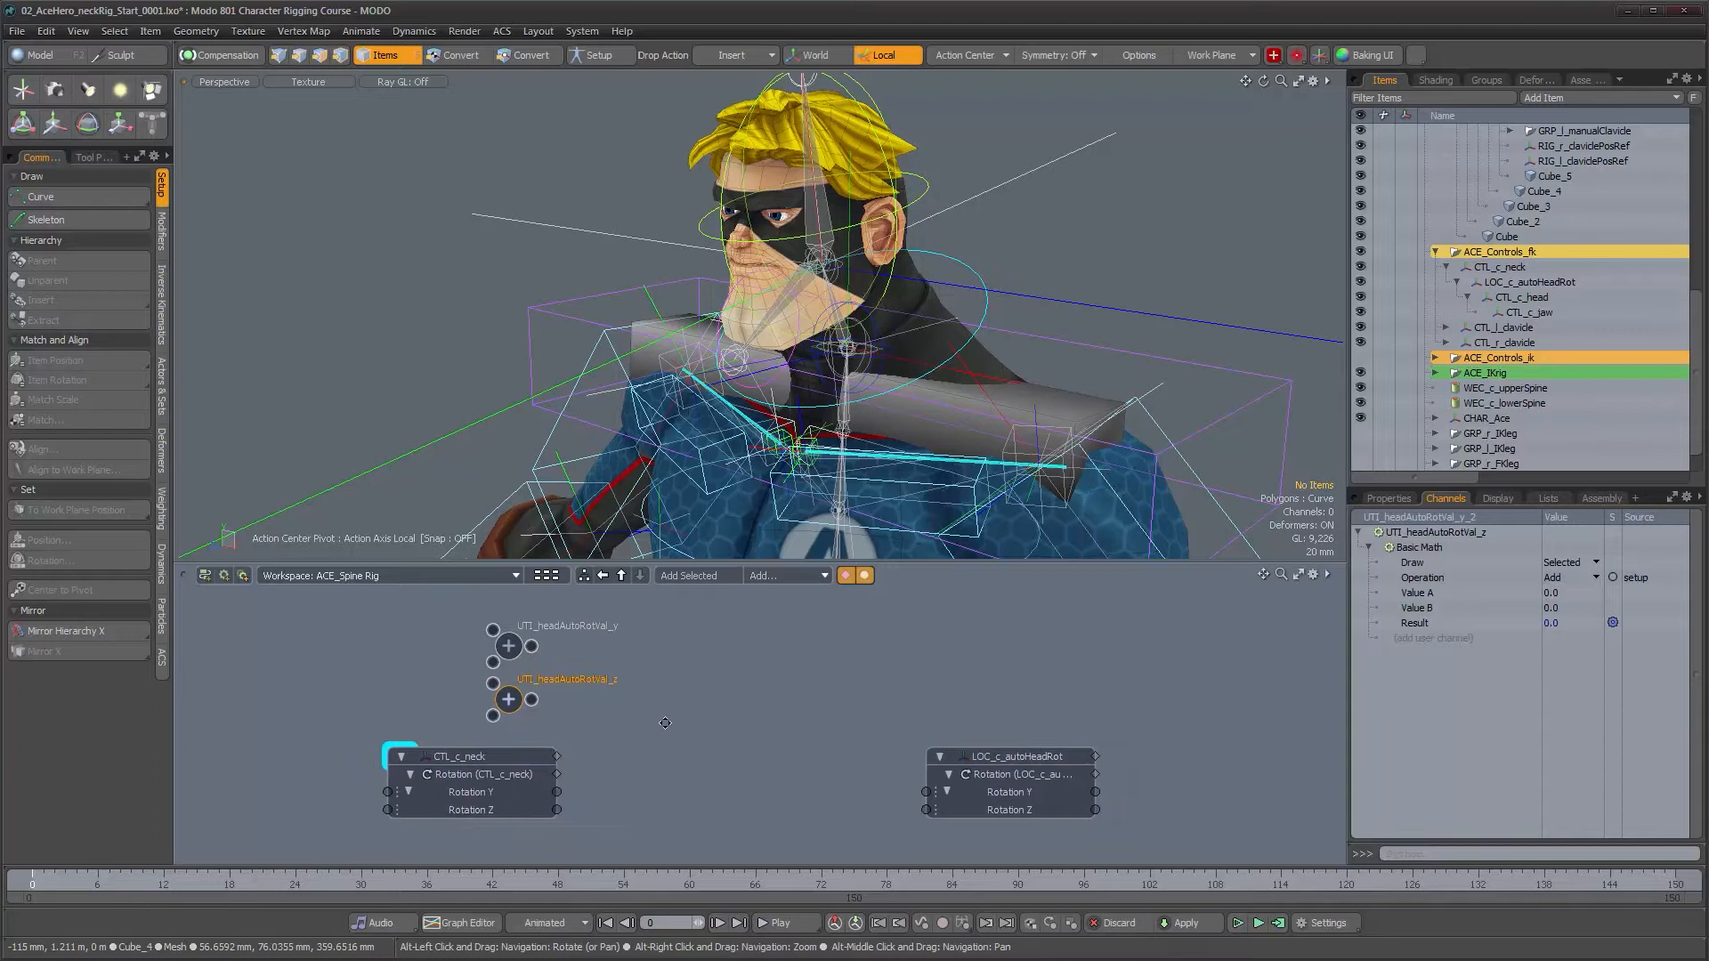
shift+click(507, 648)
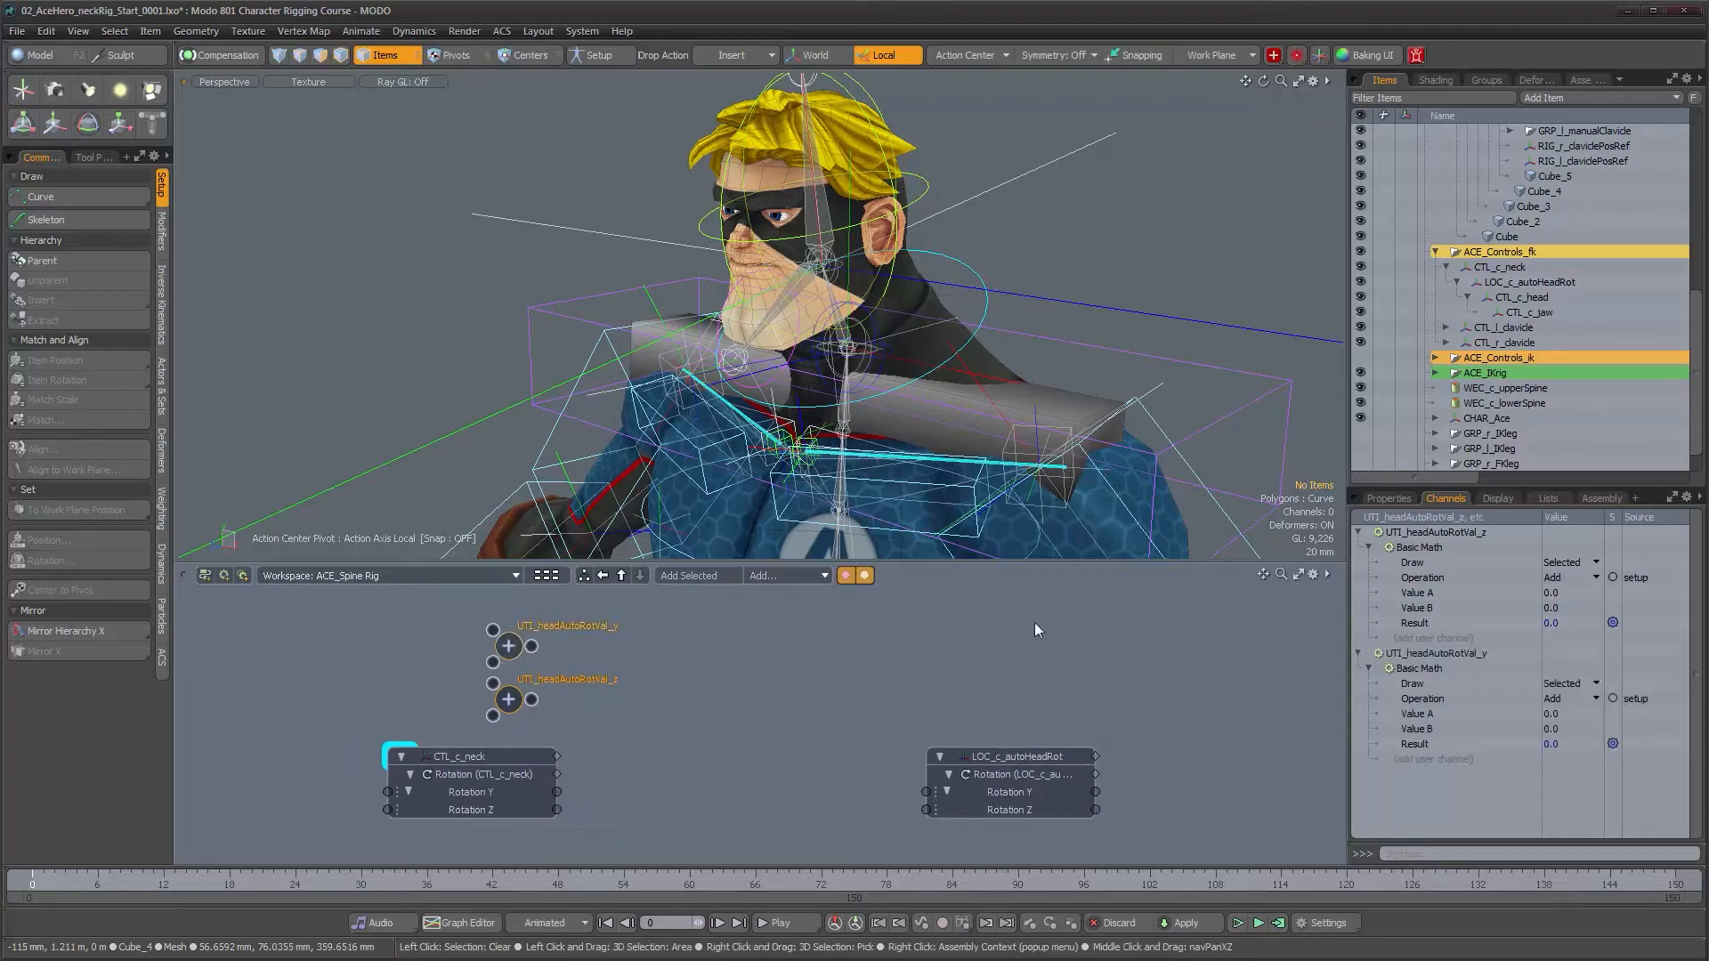
click(1389, 499)
click(1472, 533)
text(1)
key(Return)
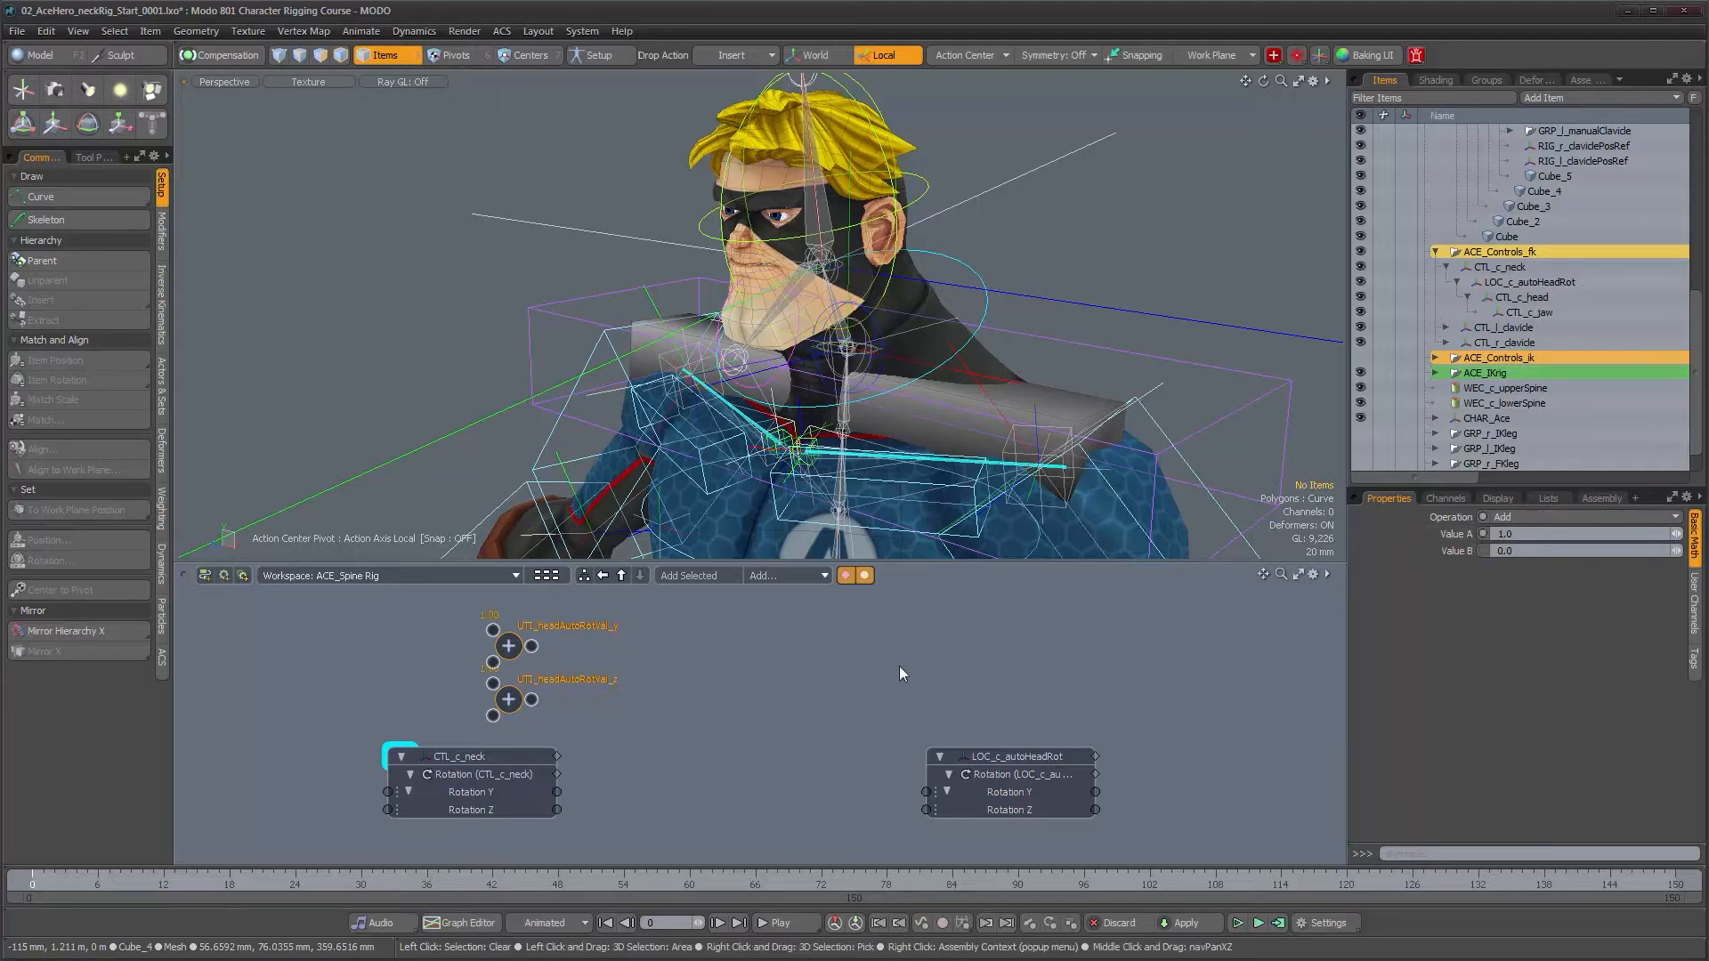
click(730, 698)
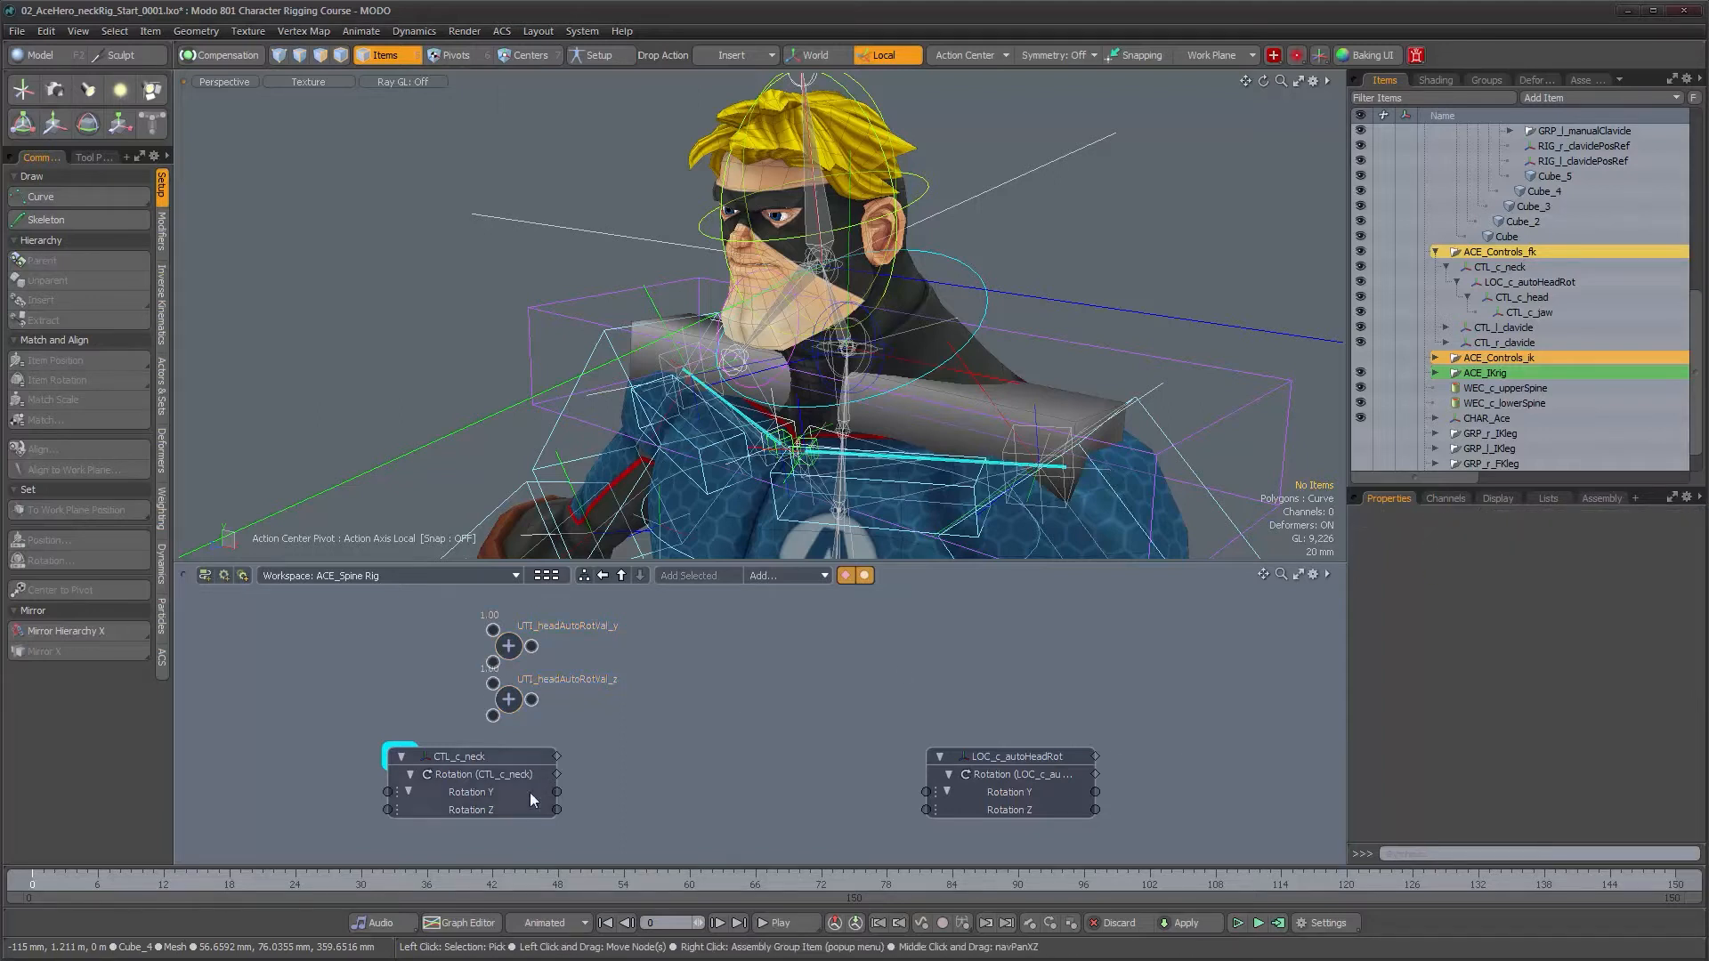
- Add a Basic Math:Multiply modifier, duplicate it, and stack both nodes between CTL_c_neck and LOC_c_autoHeadRot
click(794, 577)
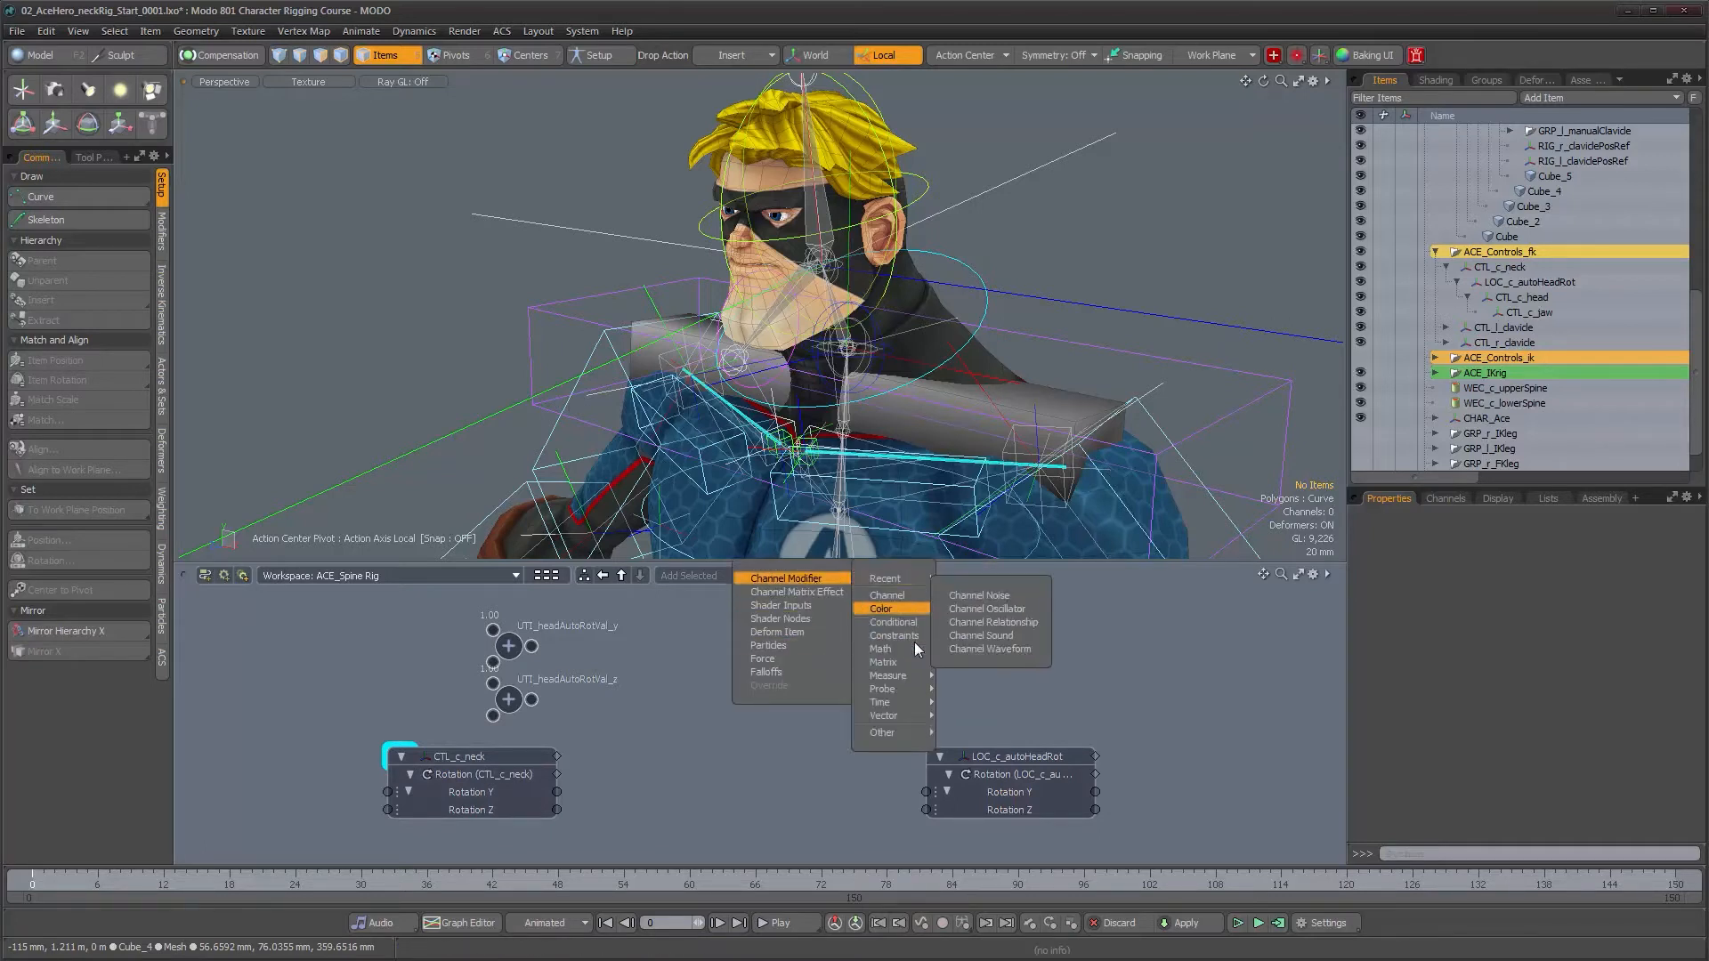
mouse_move(908, 650)
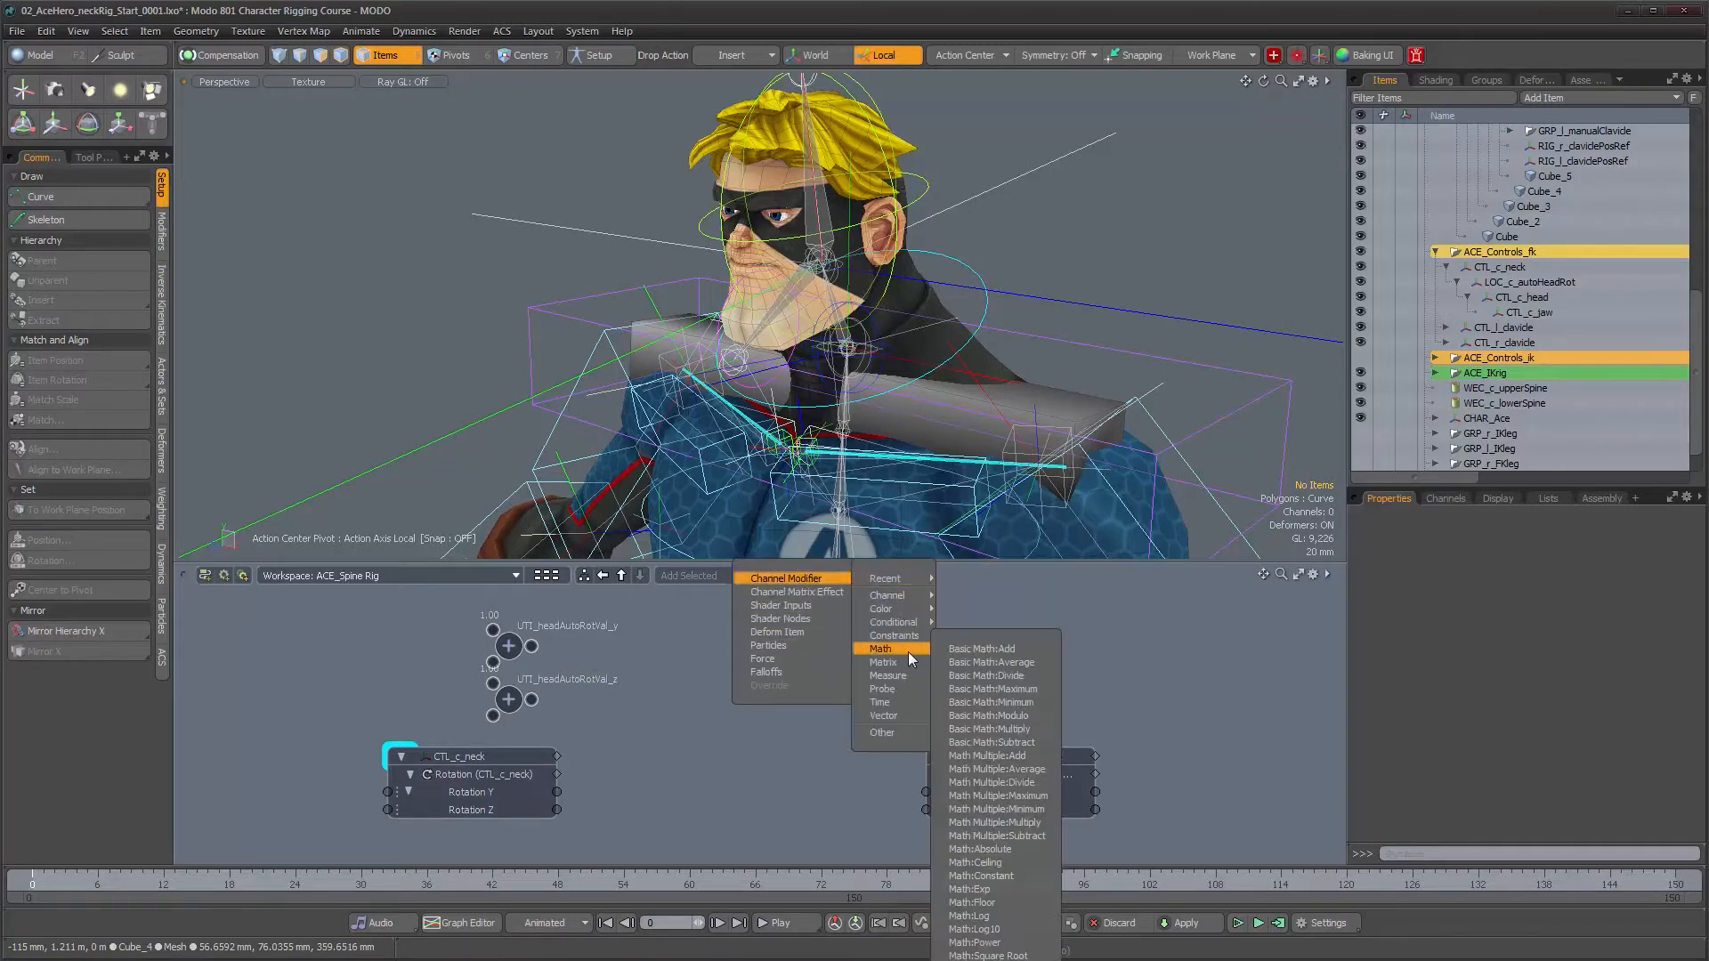
click(1015, 728)
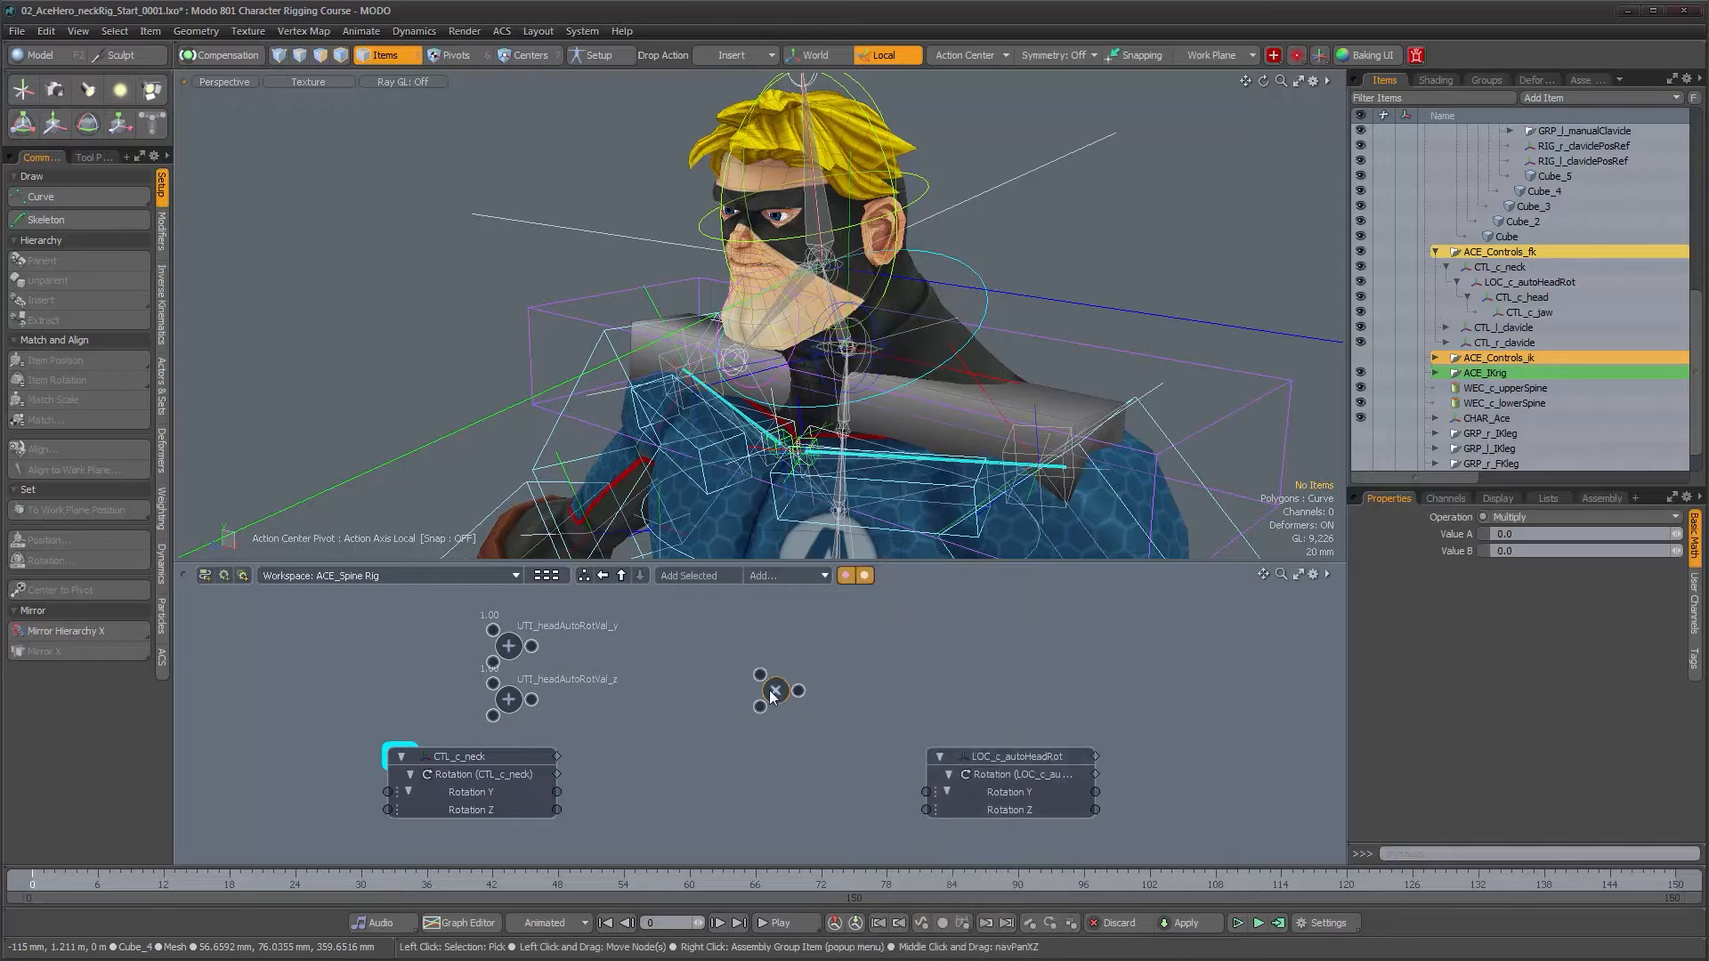
drag(736, 759, 744, 810)
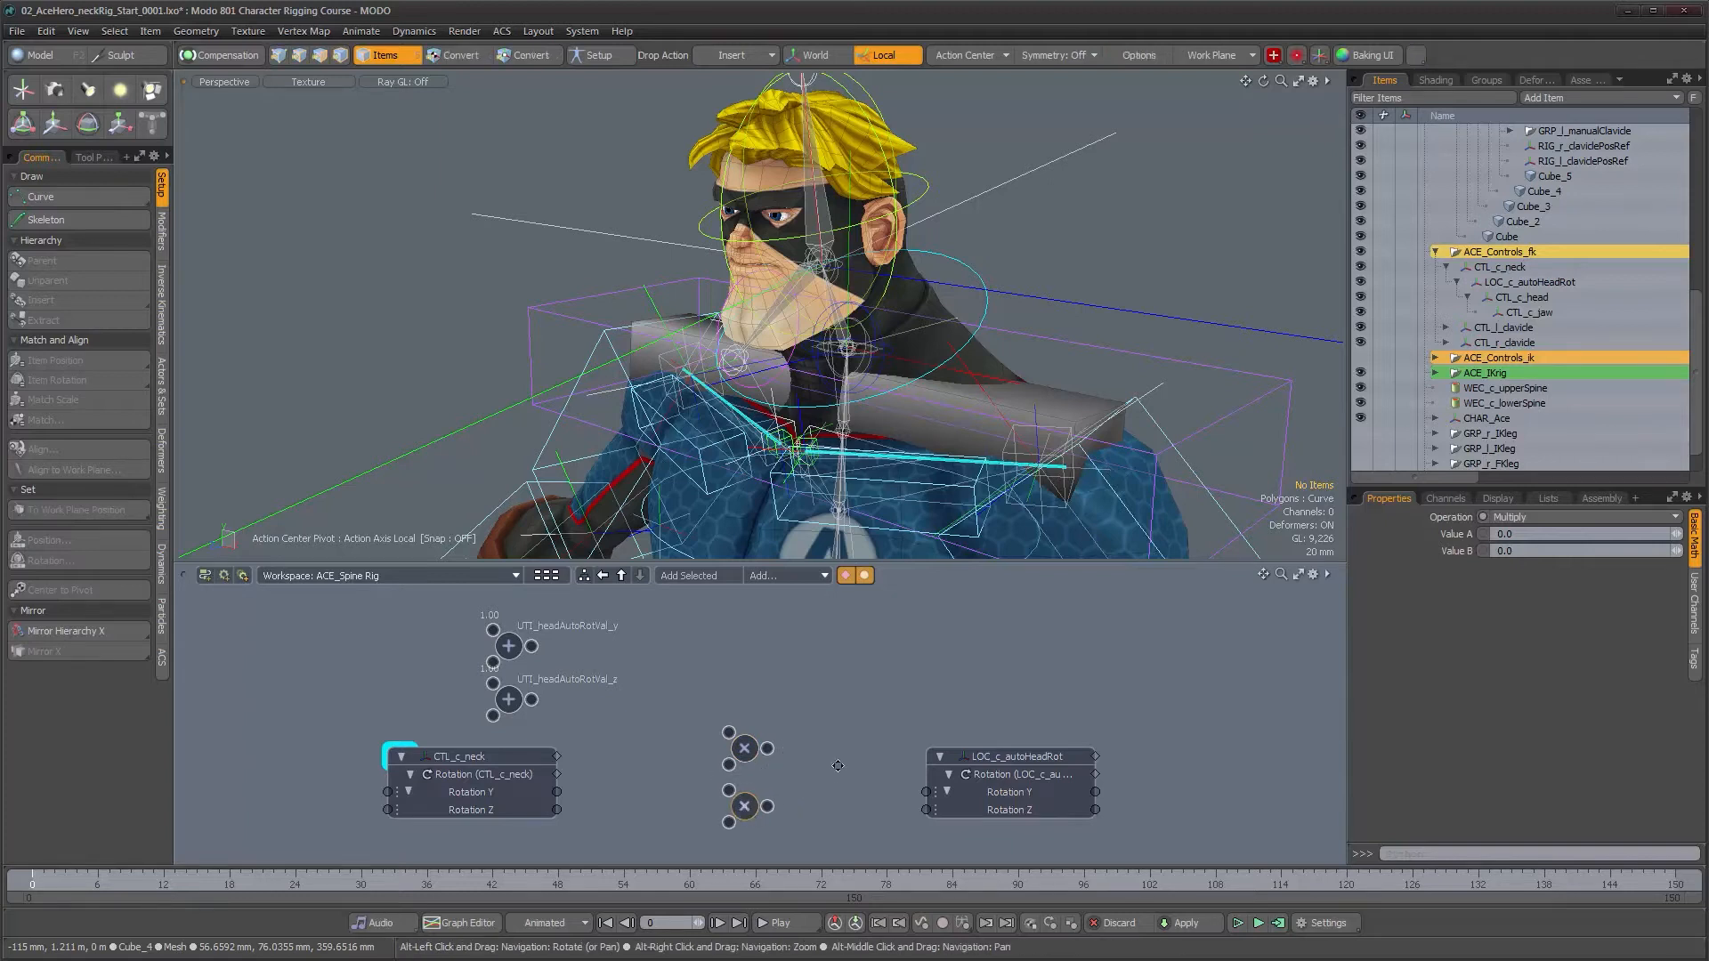
middle_drag(835, 763, 870, 759)
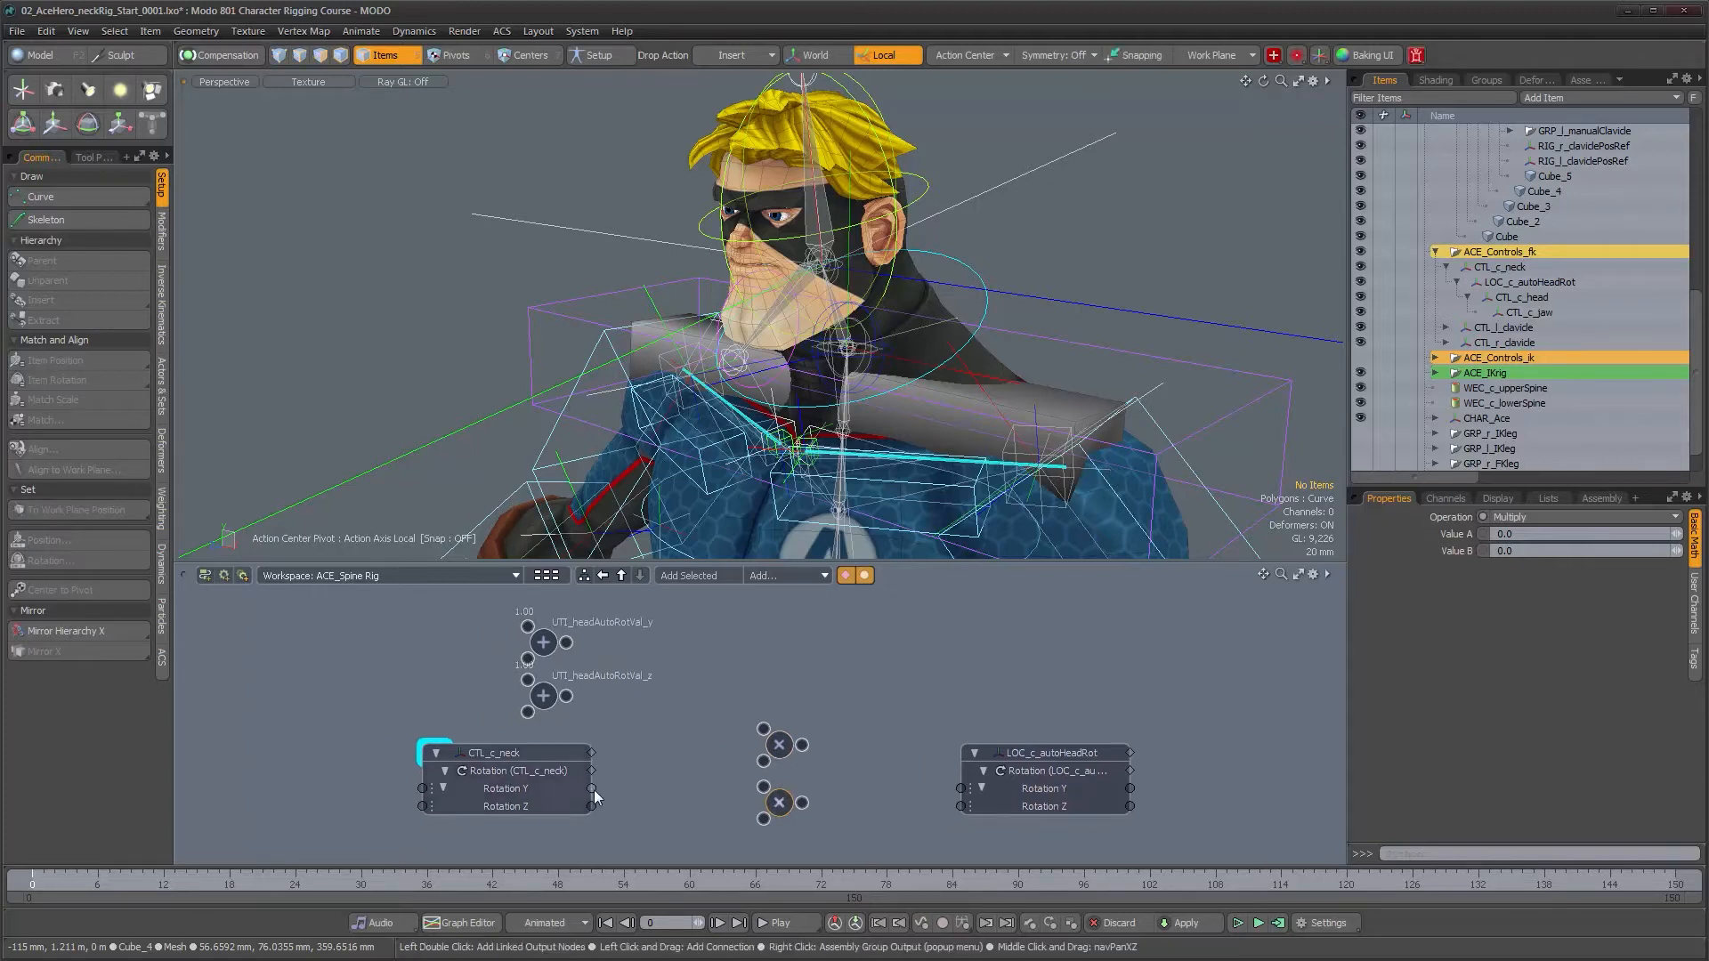
- Connect UTI_headAutoRotVal_y and the neck's Rotation Y to the upper Multiply node, and UTI_headAutoRotVal_z and Rotation Z to the lower one
drag(592, 789, 762, 729)
drag(592, 808, 719, 803)
mouse_move(750, 812)
mouse_down()
mouse_move(756, 830)
mouse_move(763, 786)
mouse_up()
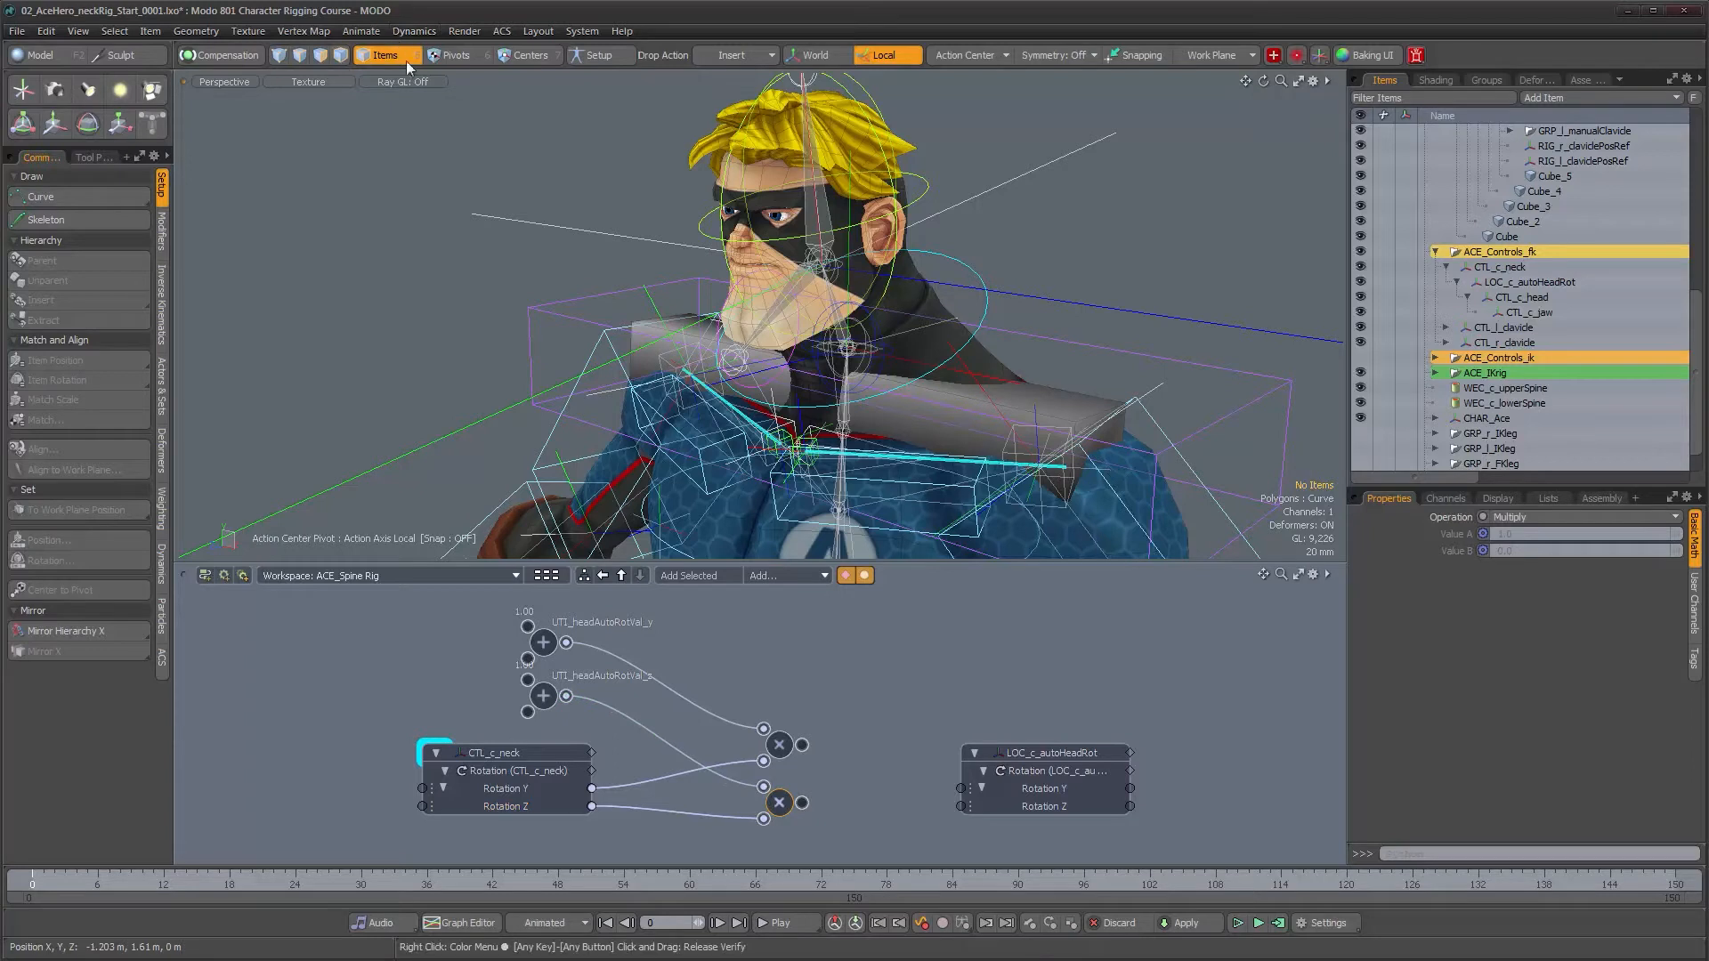
- Enable Setup mode and connect the two Multiply results to LOC_c_autoHeadRot's Rotation Y and Rotation Z
click(601, 55)
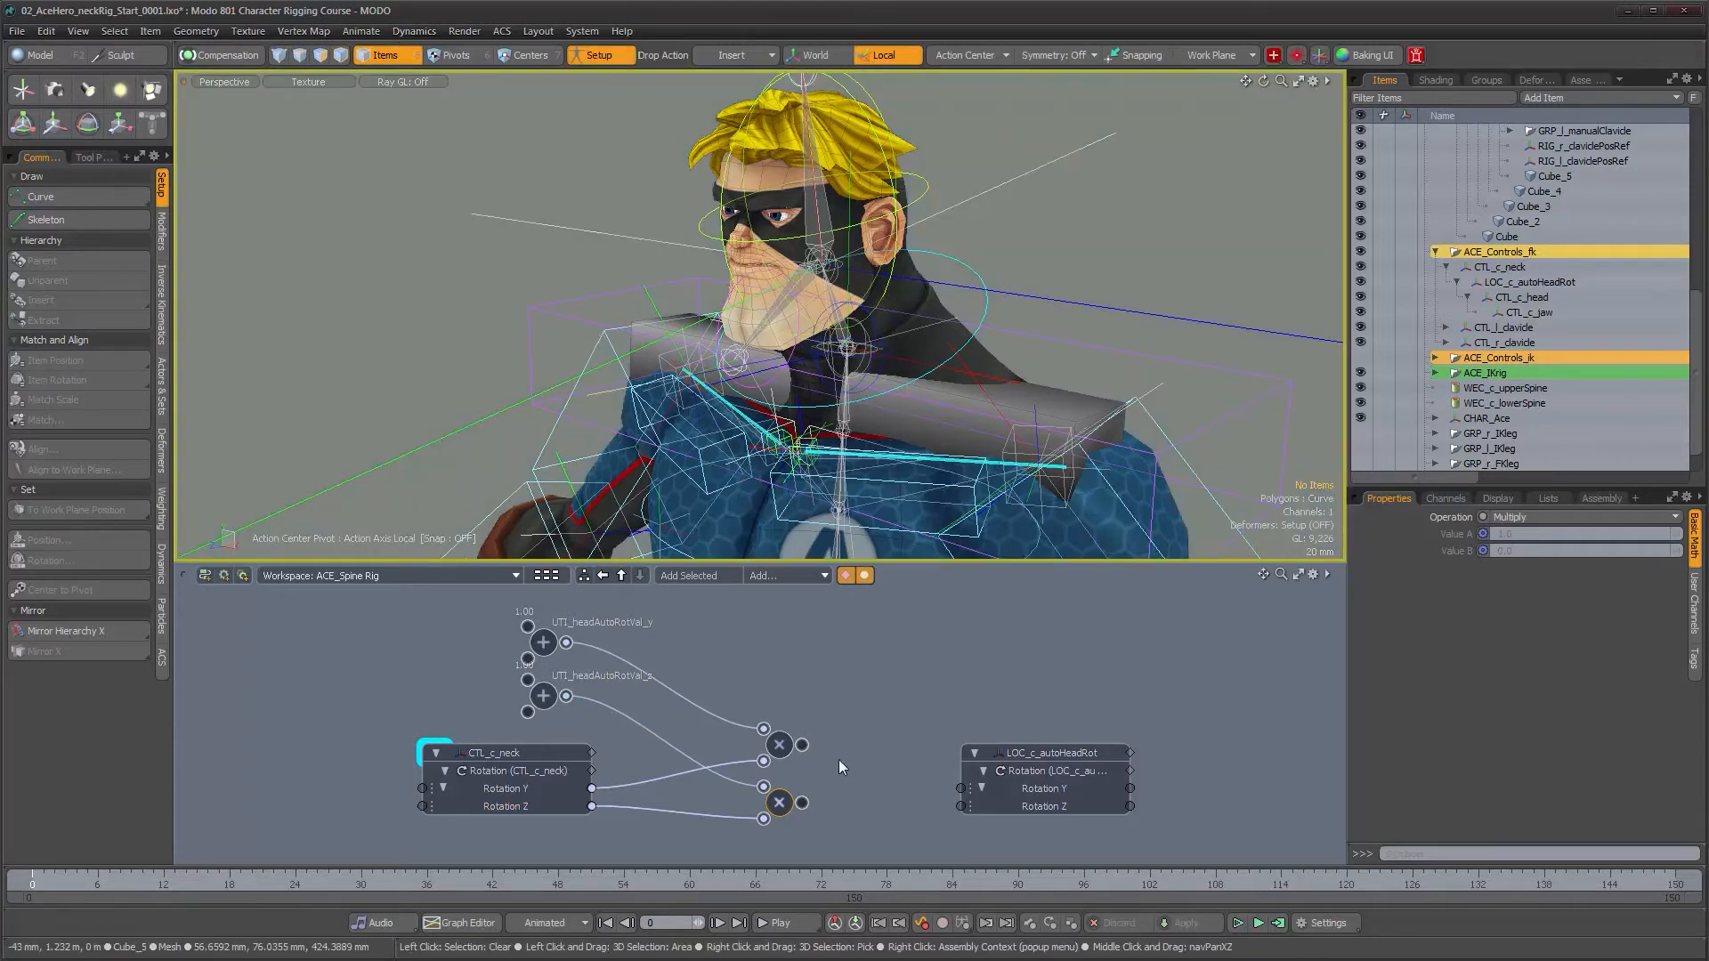
drag(961, 795, 960, 807)
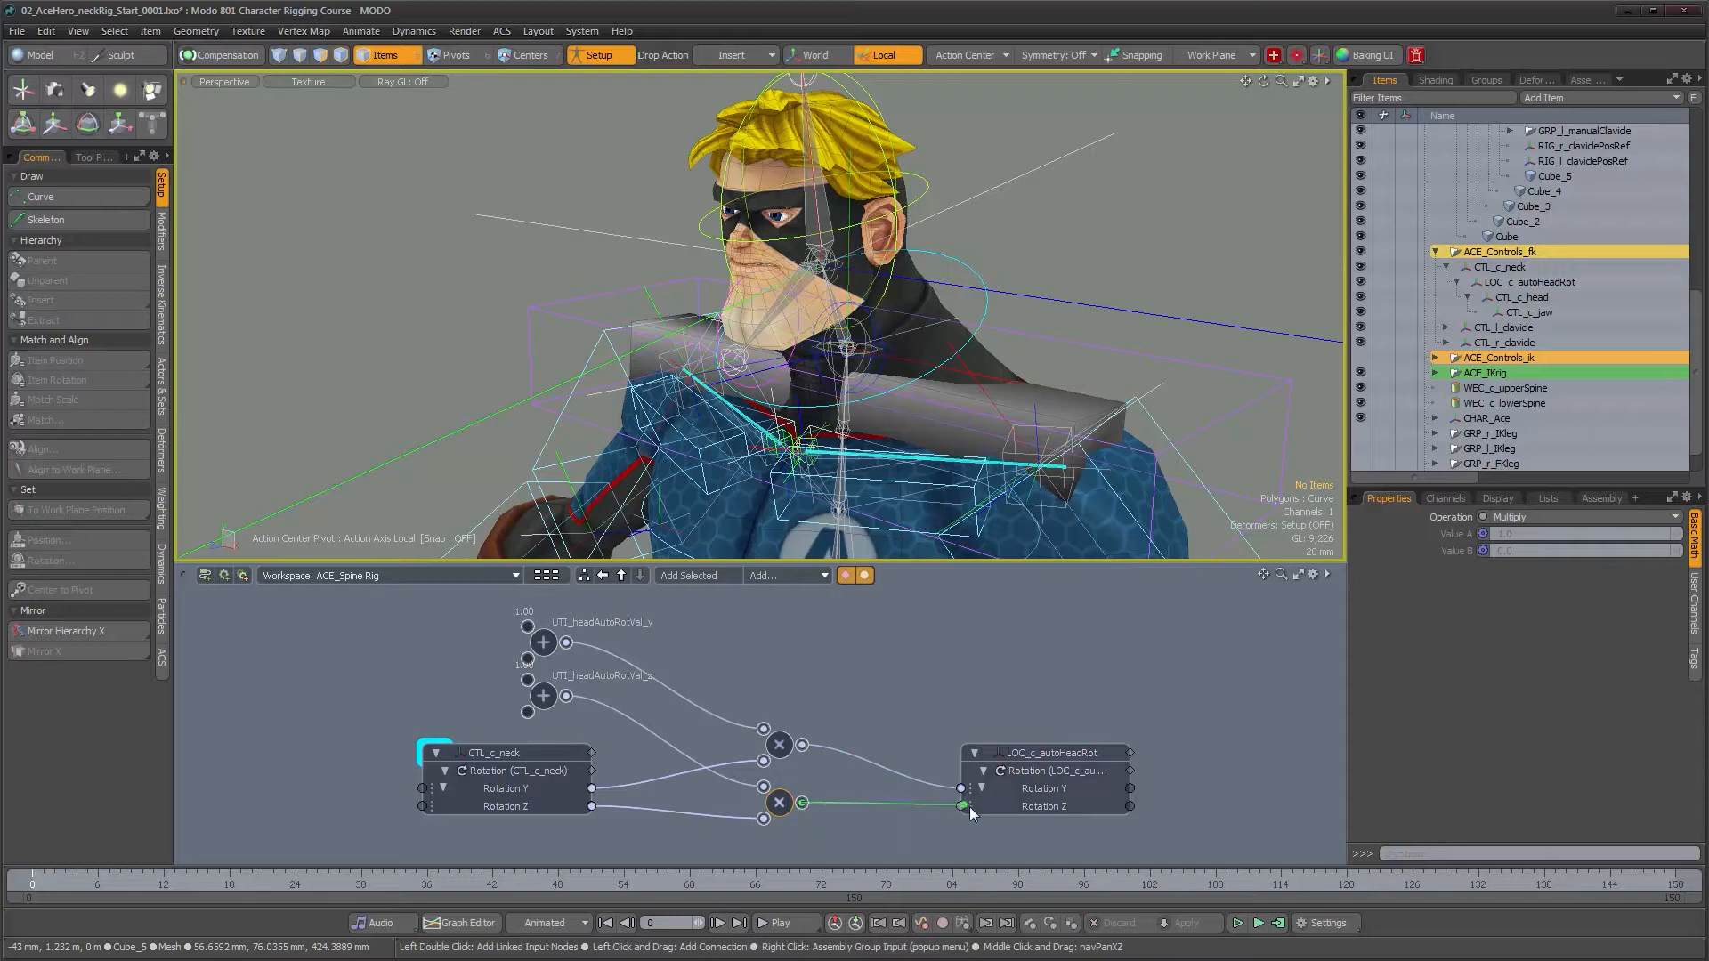
- Detach the lower Multiply from LOC_c_autoHeadRot's Rotation Z, zero all of the locator's transforms, and reconnect the link
alt+drag(890, 187, 723, 185)
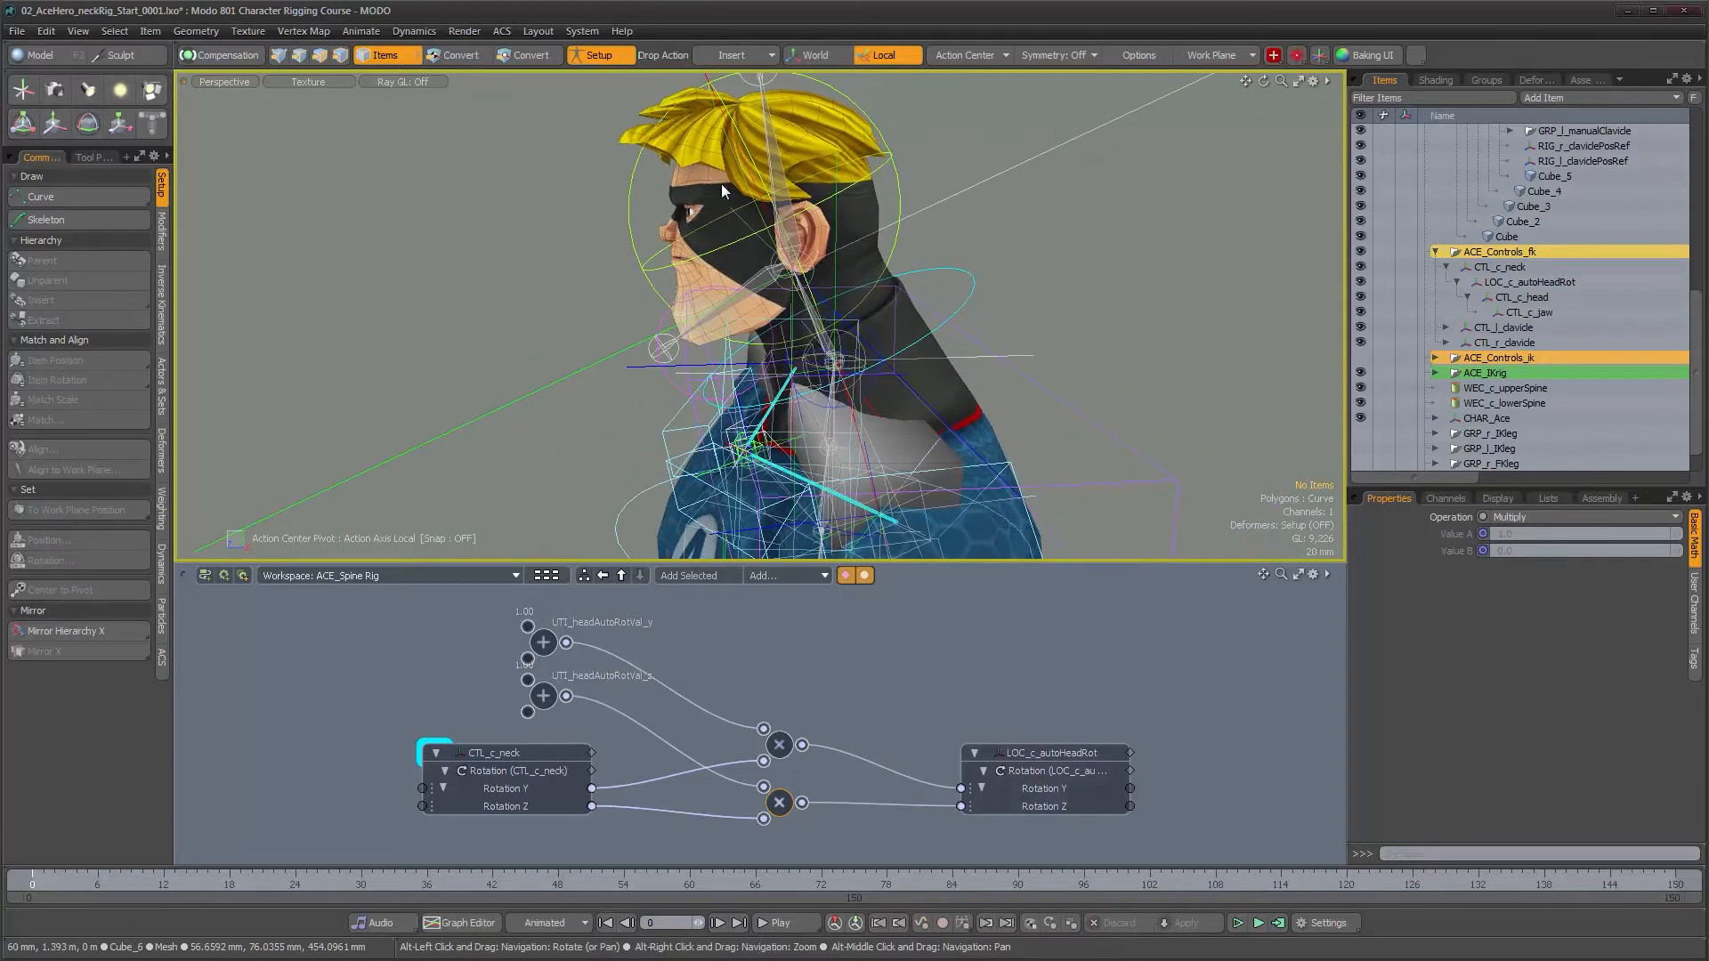
drag(904, 807, 871, 819)
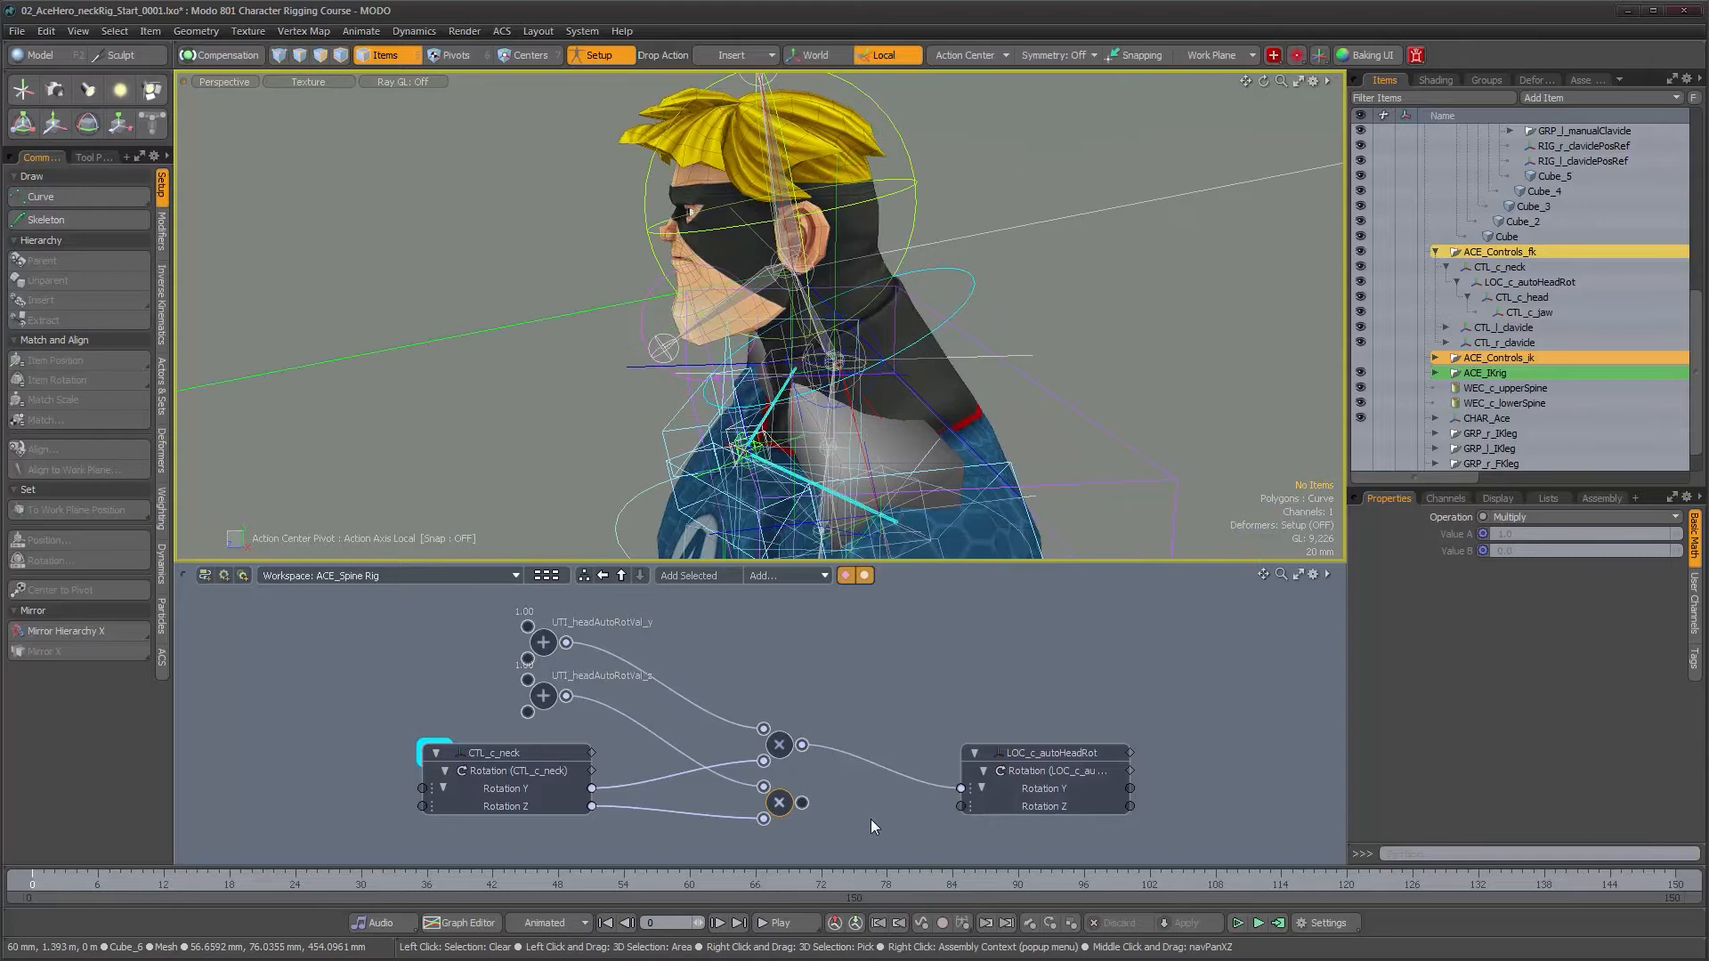
click(1044, 753)
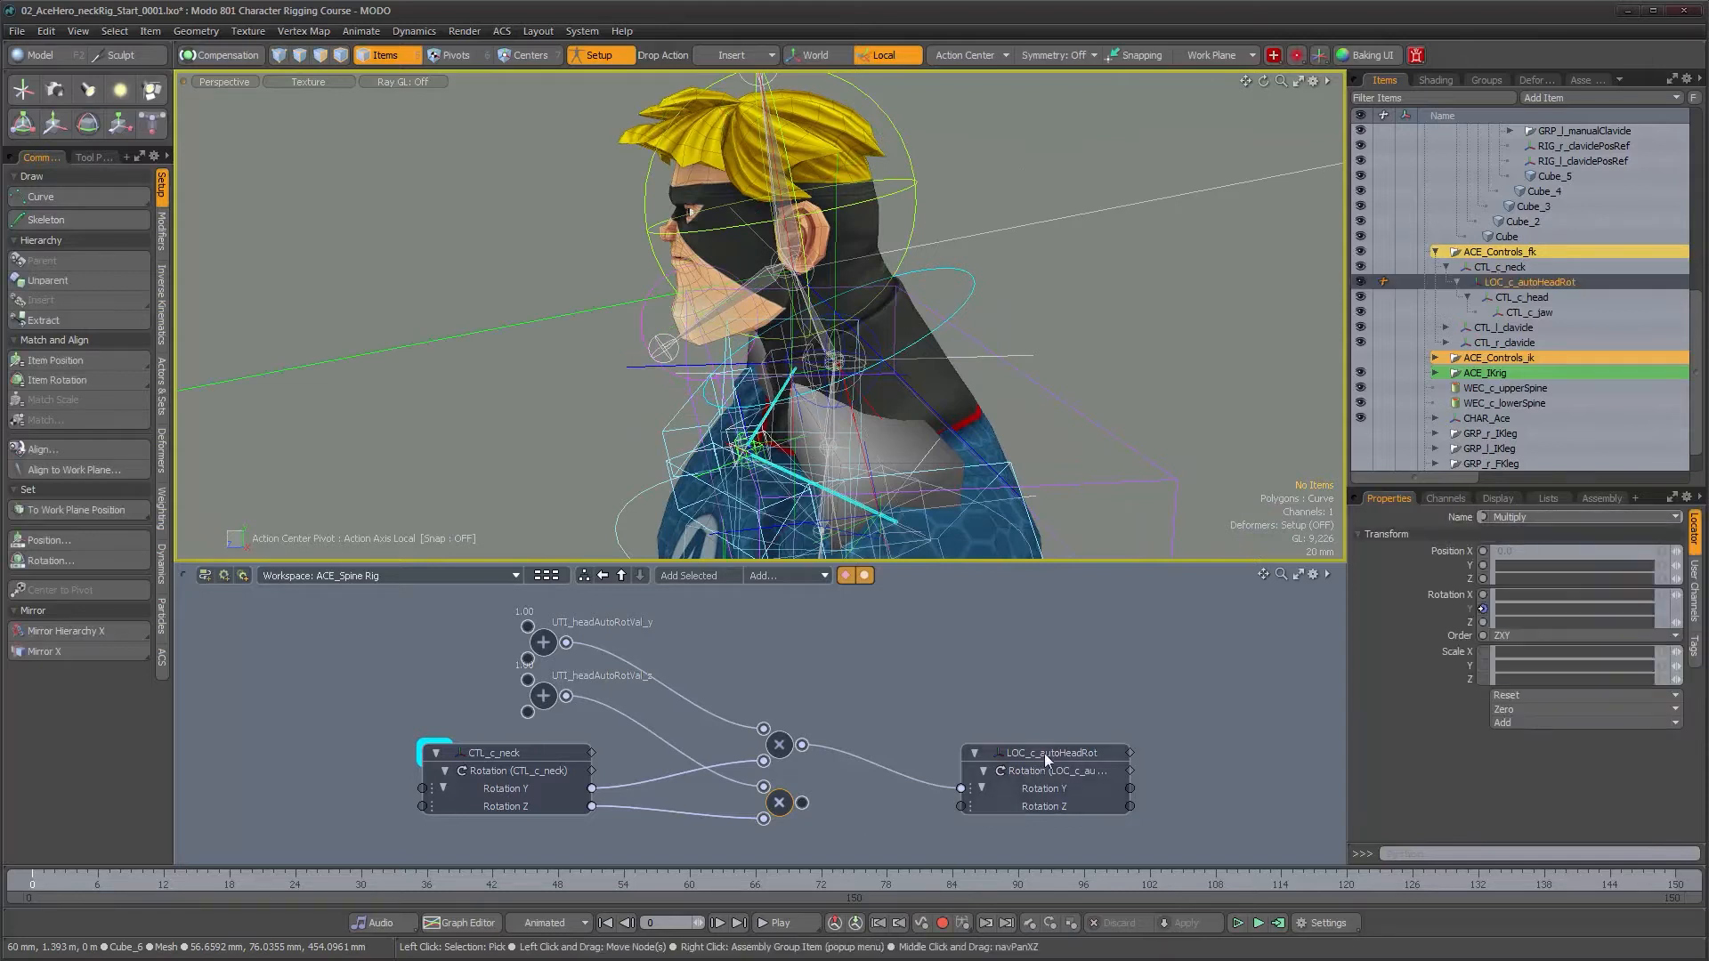
click(1546, 623)
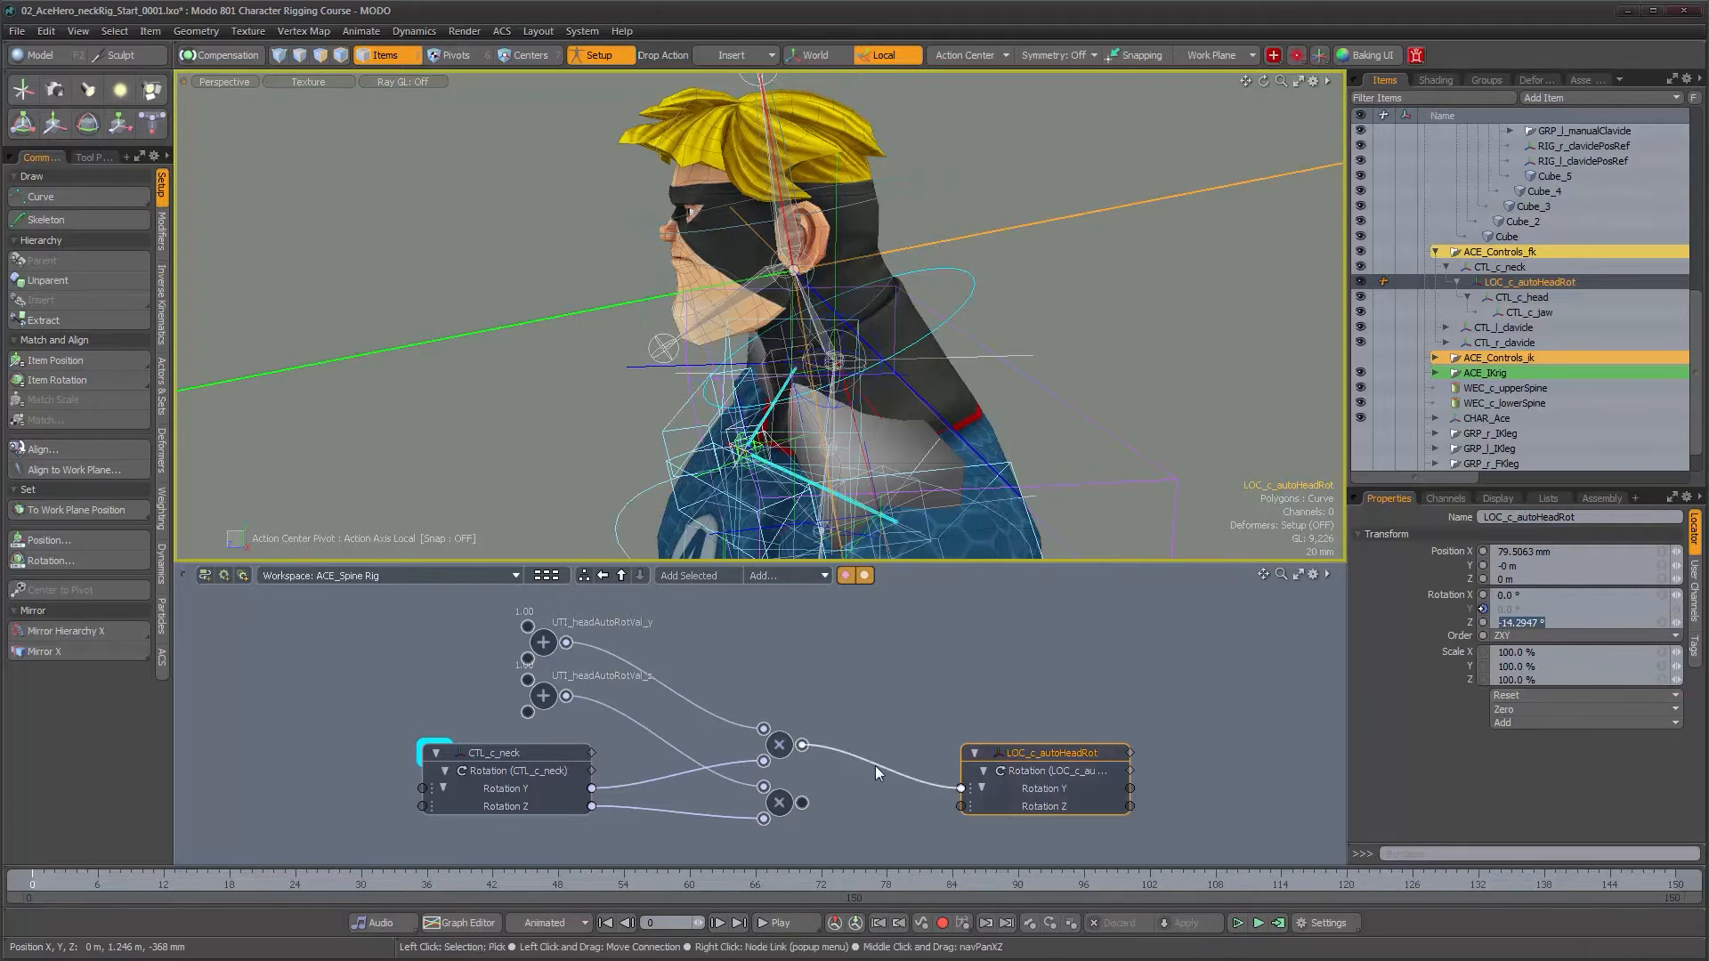
click(1525, 712)
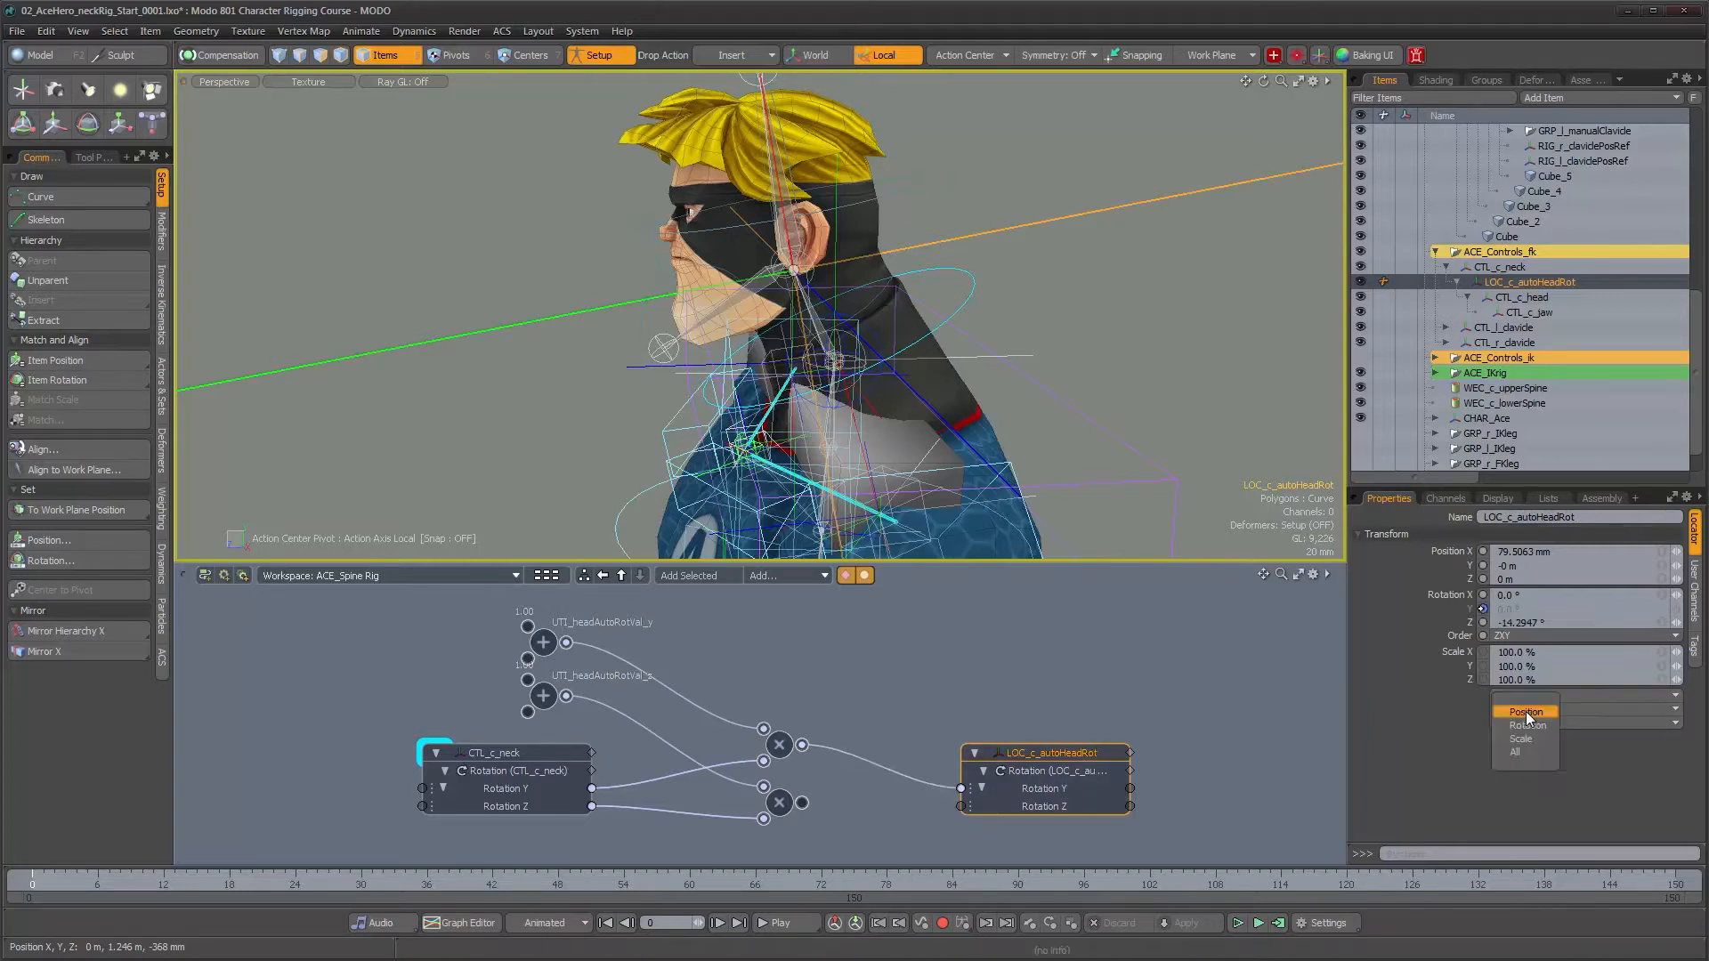
click(1525, 751)
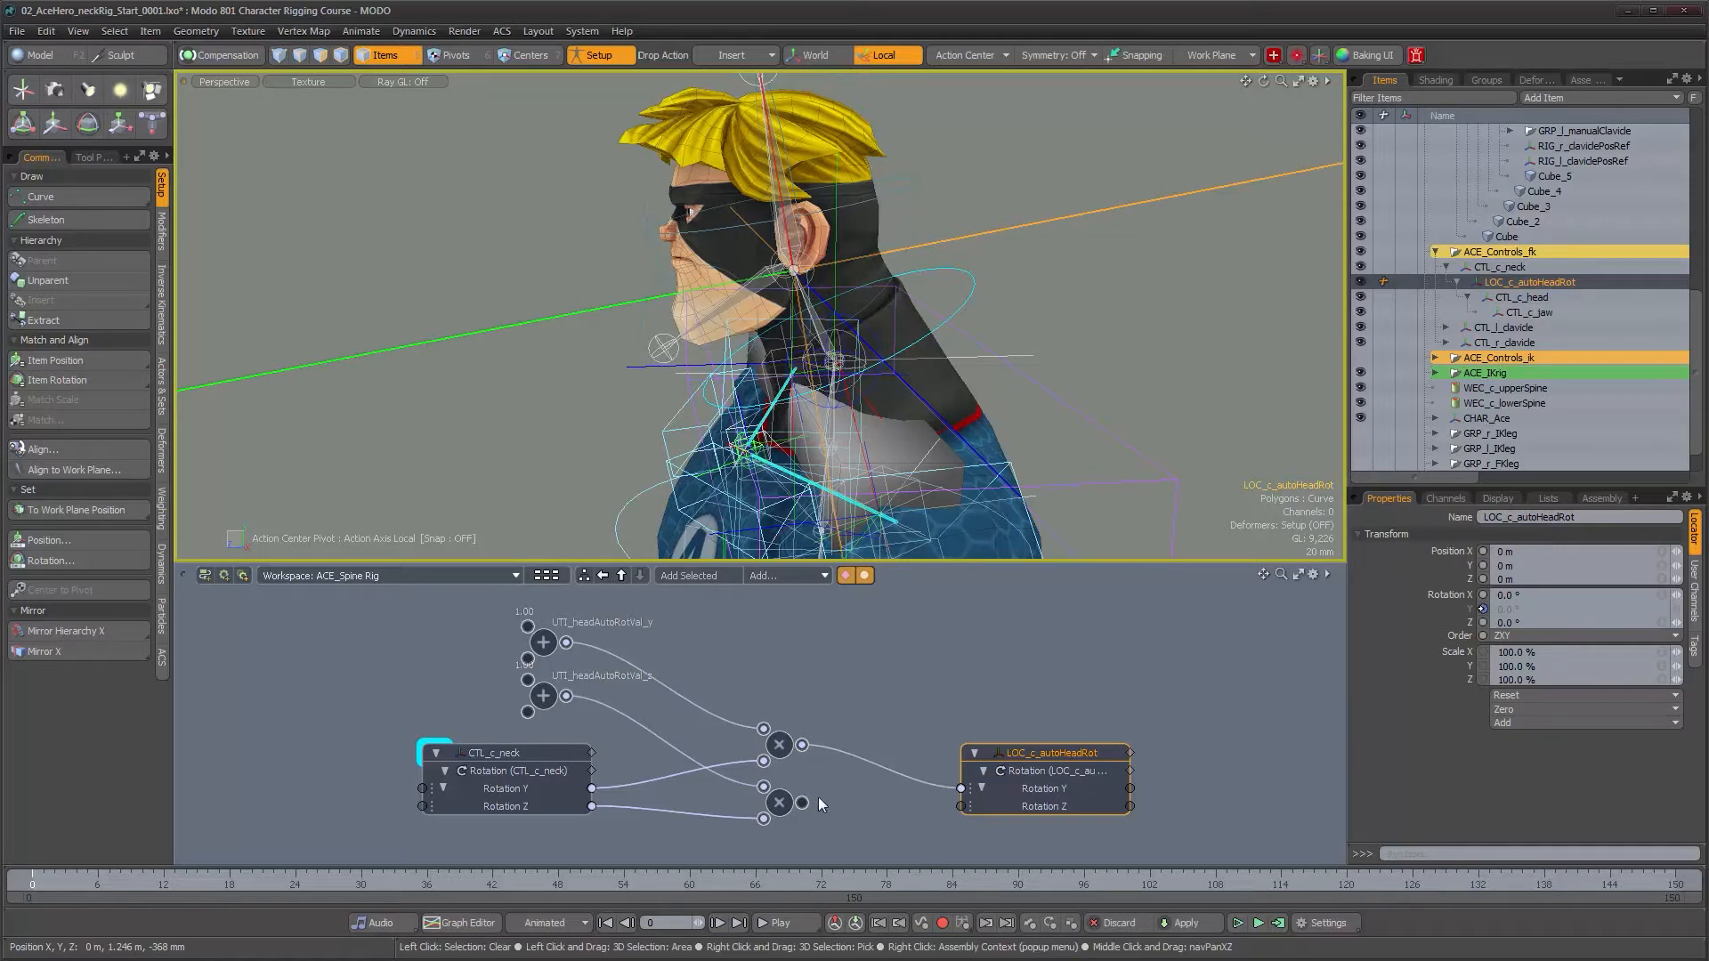
drag(982, 830, 963, 806)
- Select CTL_c_neck and test-rotate it around its different axes, undoing each rotation
alt+drag(837, 363, 881, 357)
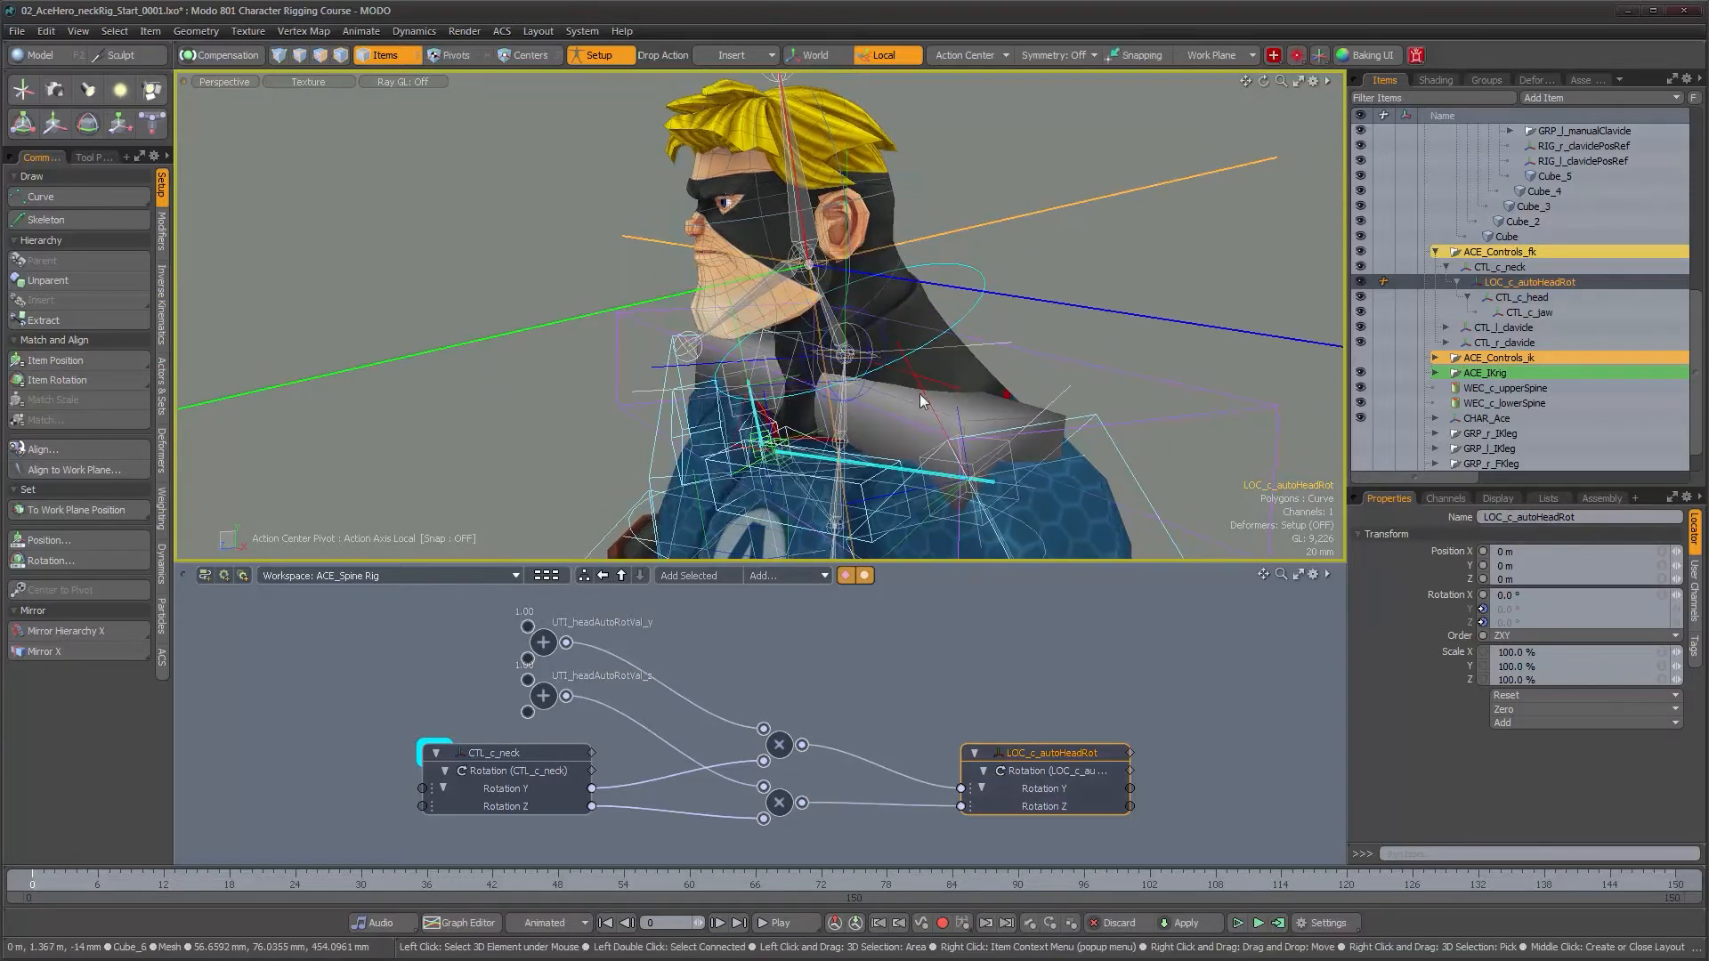
alt+drag(973, 321, 953, 336)
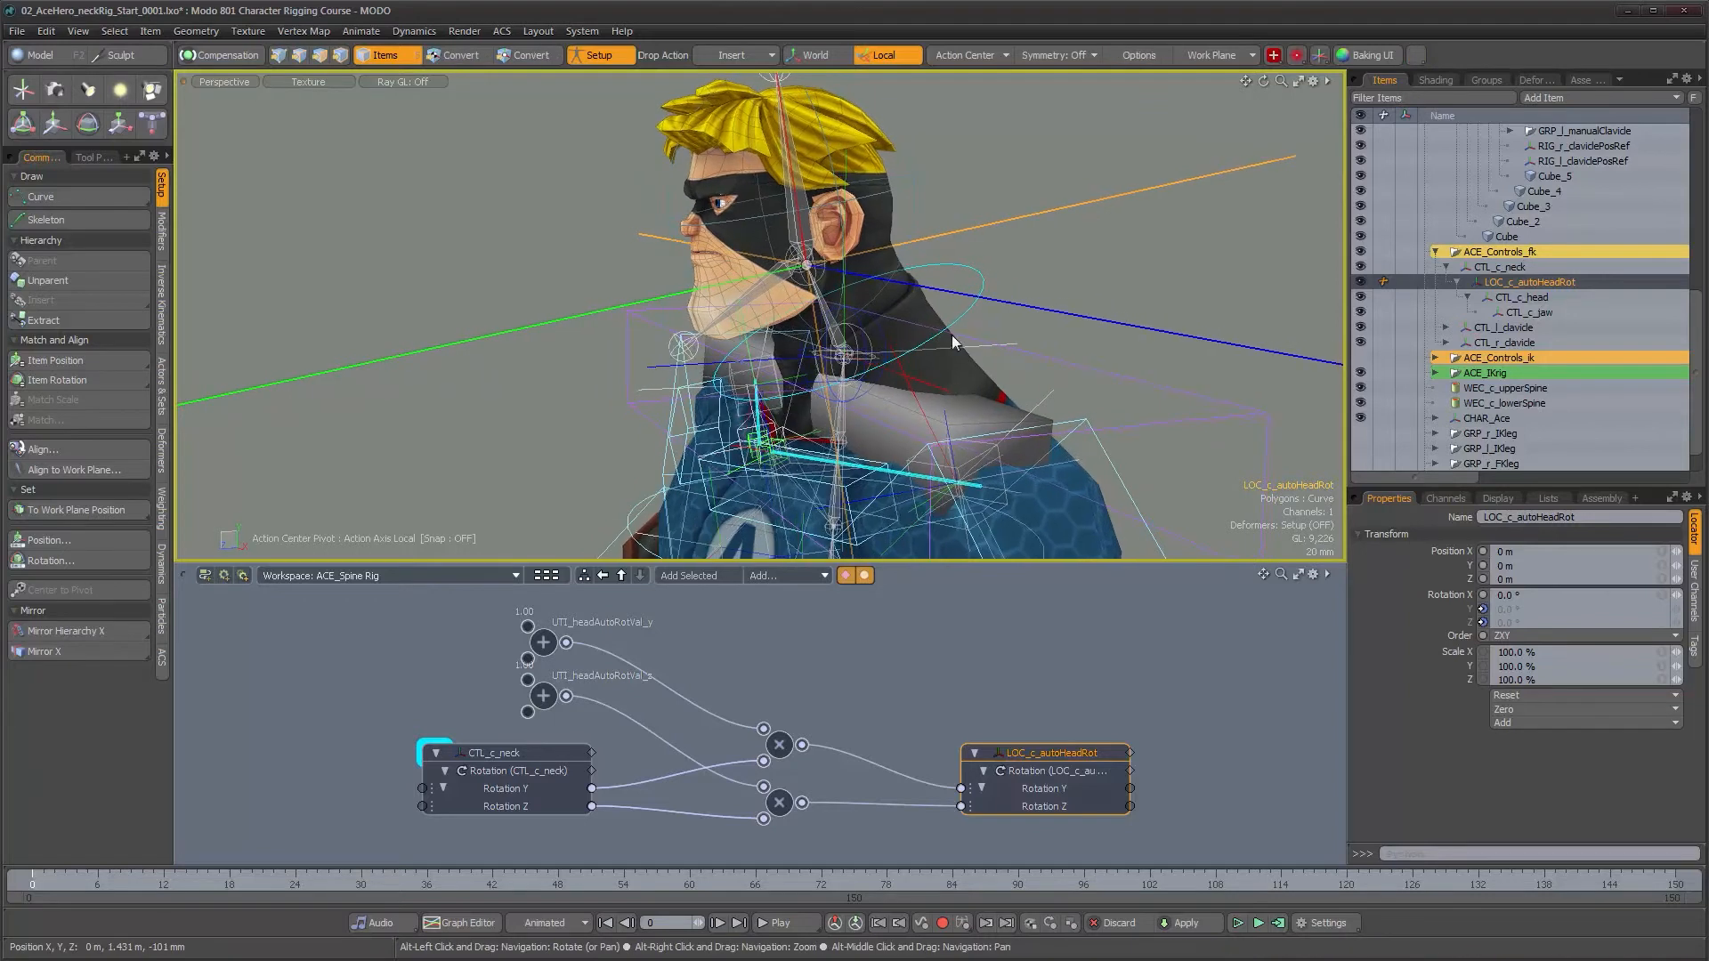
middle_click(953, 323)
click(983, 322)
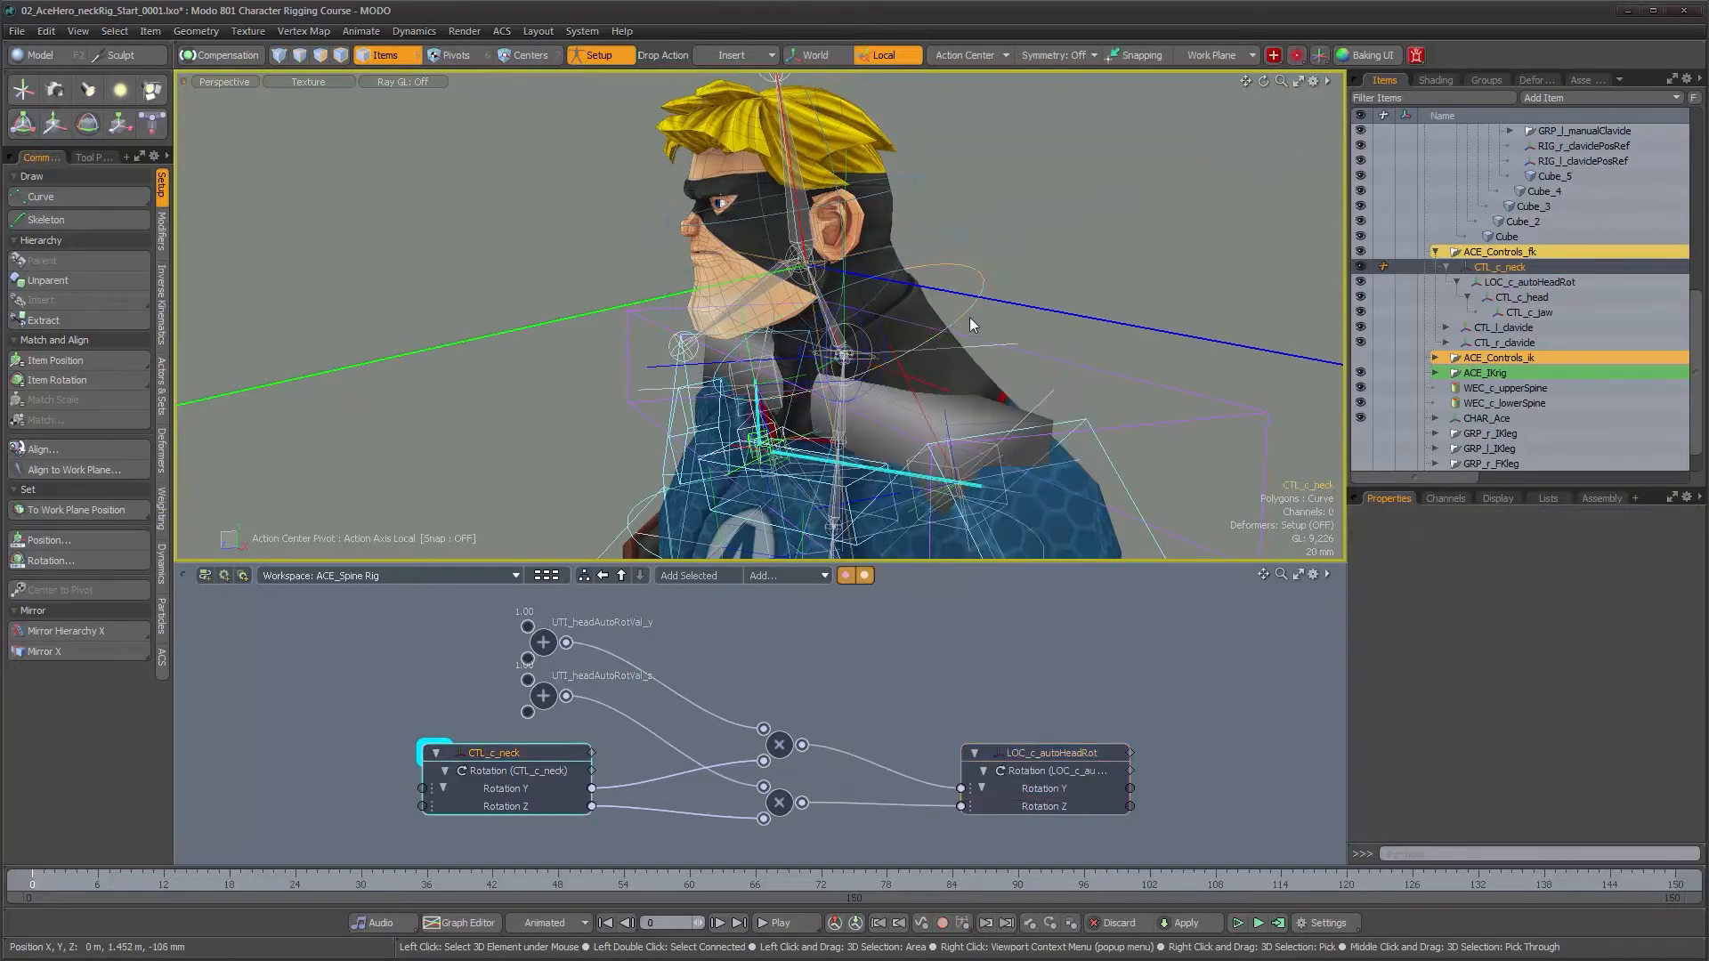
alt+drag(955, 324, 949, 372)
click(942, 322)
key(e)
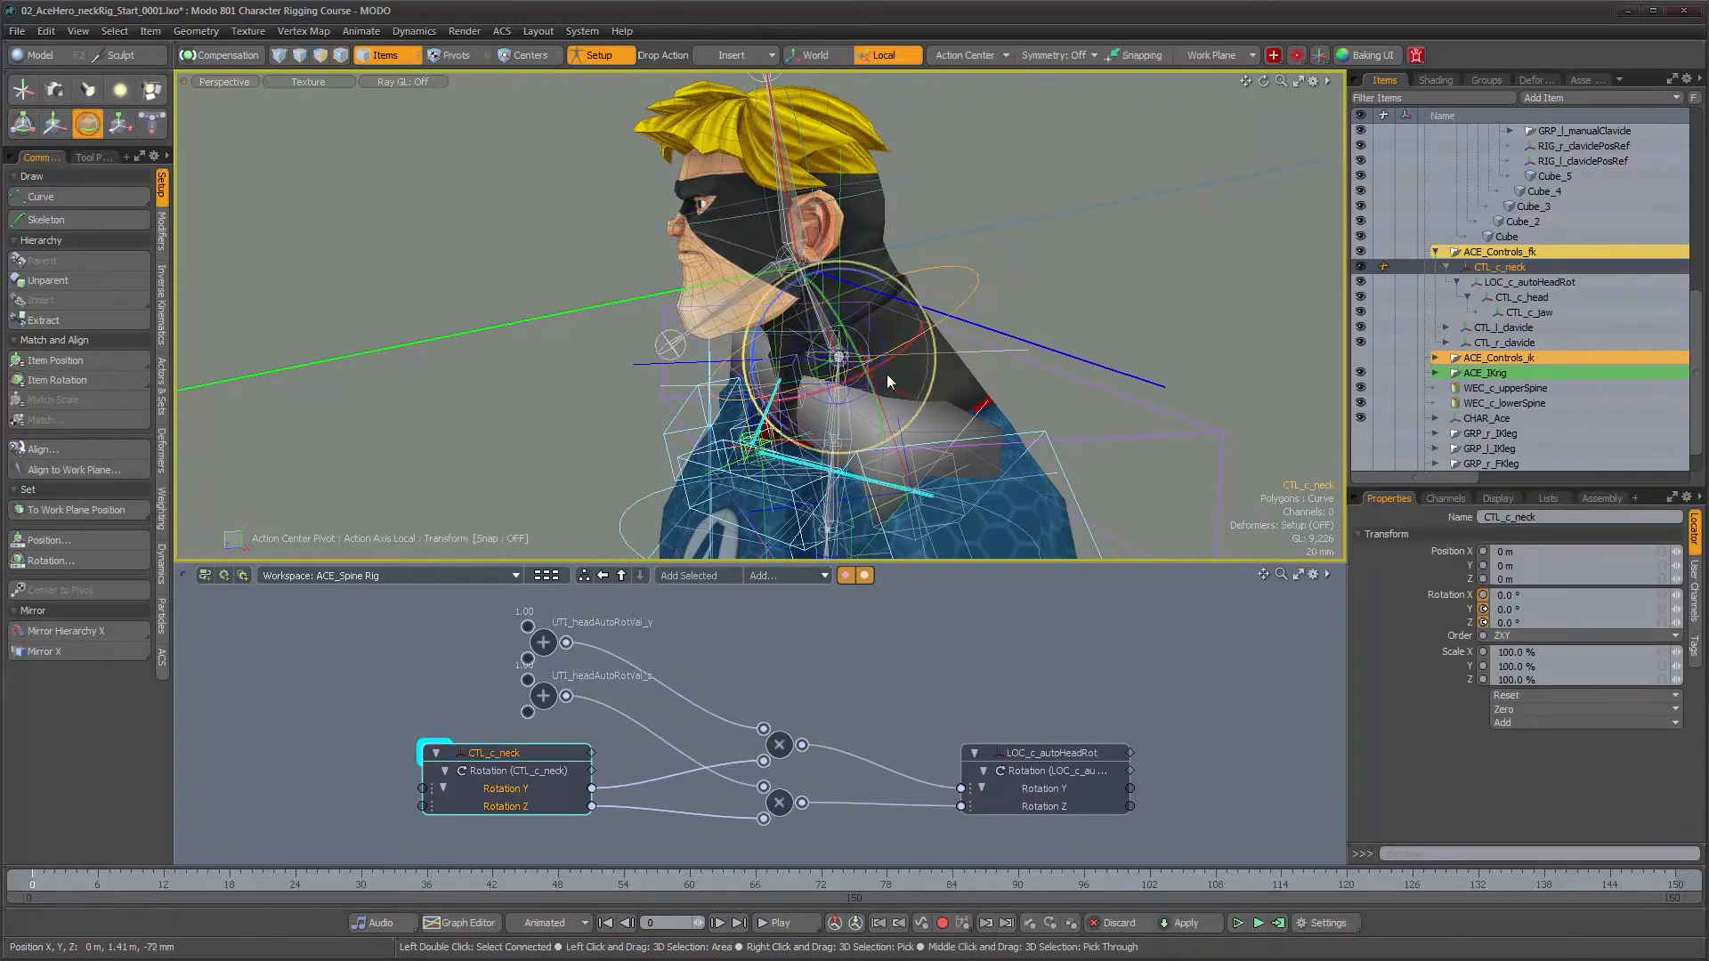
drag(752, 353, 973, 372)
key(ctrl+z)
drag(909, 322, 972, 328)
key(ctrl+z)
drag(858, 280, 896, 285)
key(ctrl+z)
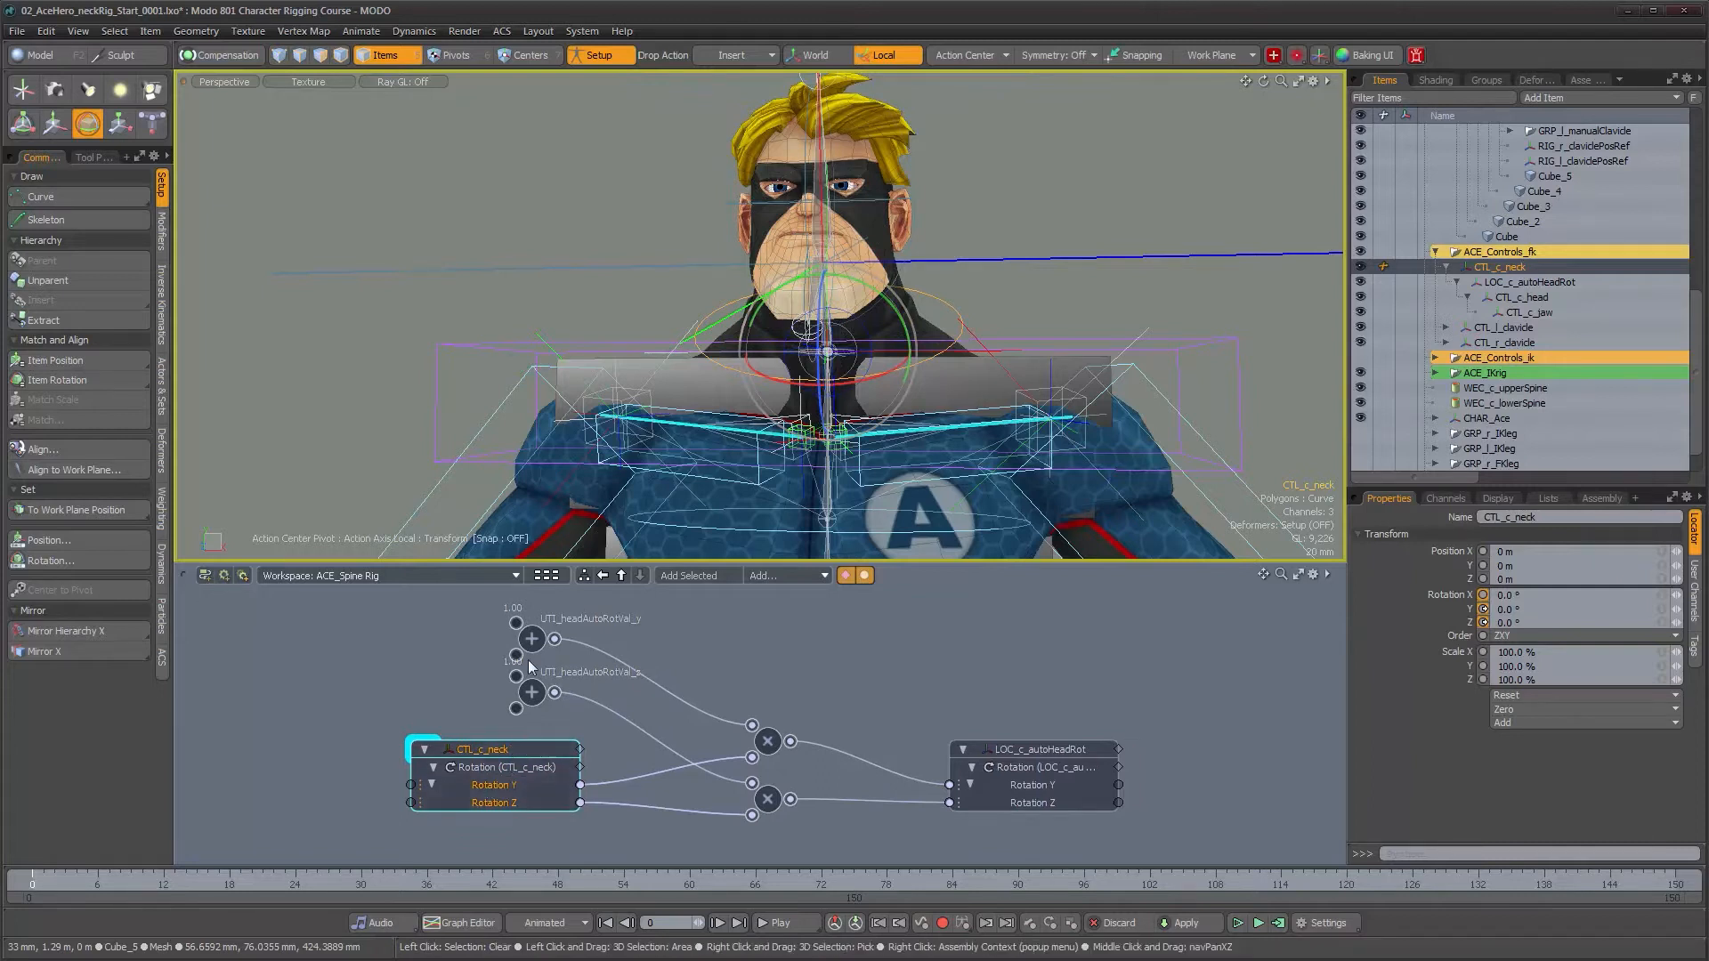
- Move the UTI_headAutoRotVal_y node slightly up from its neighbour, and select CTL_c_neck with the Rotate tool active
drag(534, 643, 533, 633)
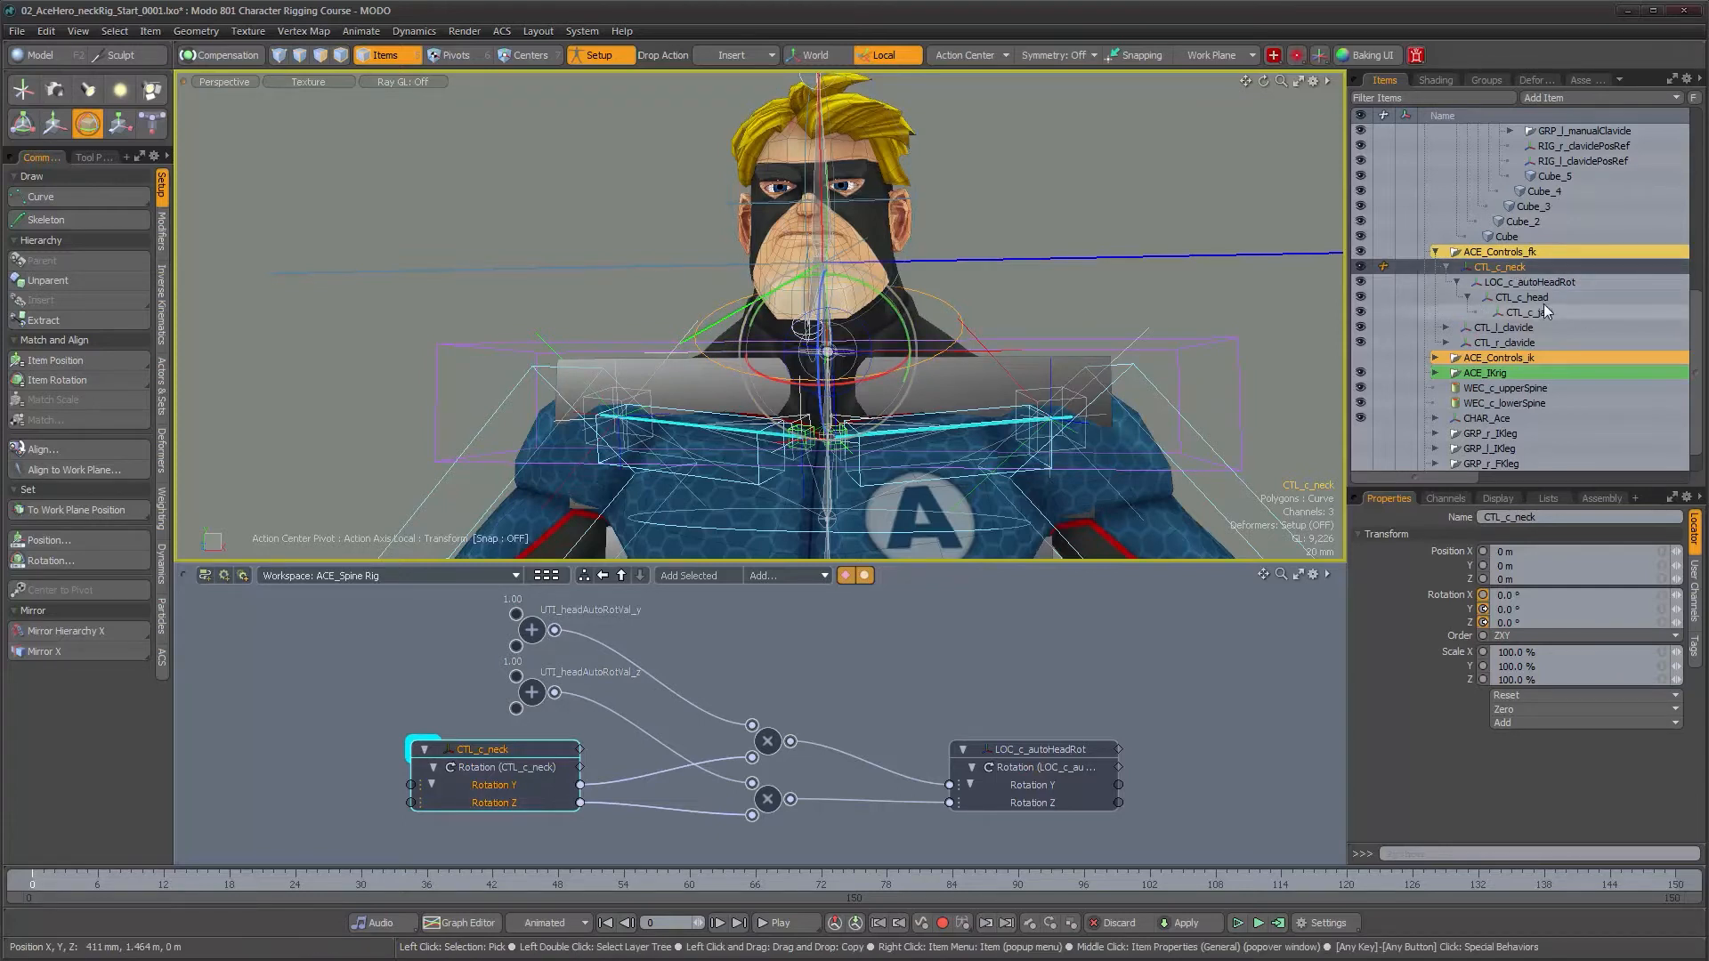
click(531, 632)
alt+drag(890, 394, 771, 344)
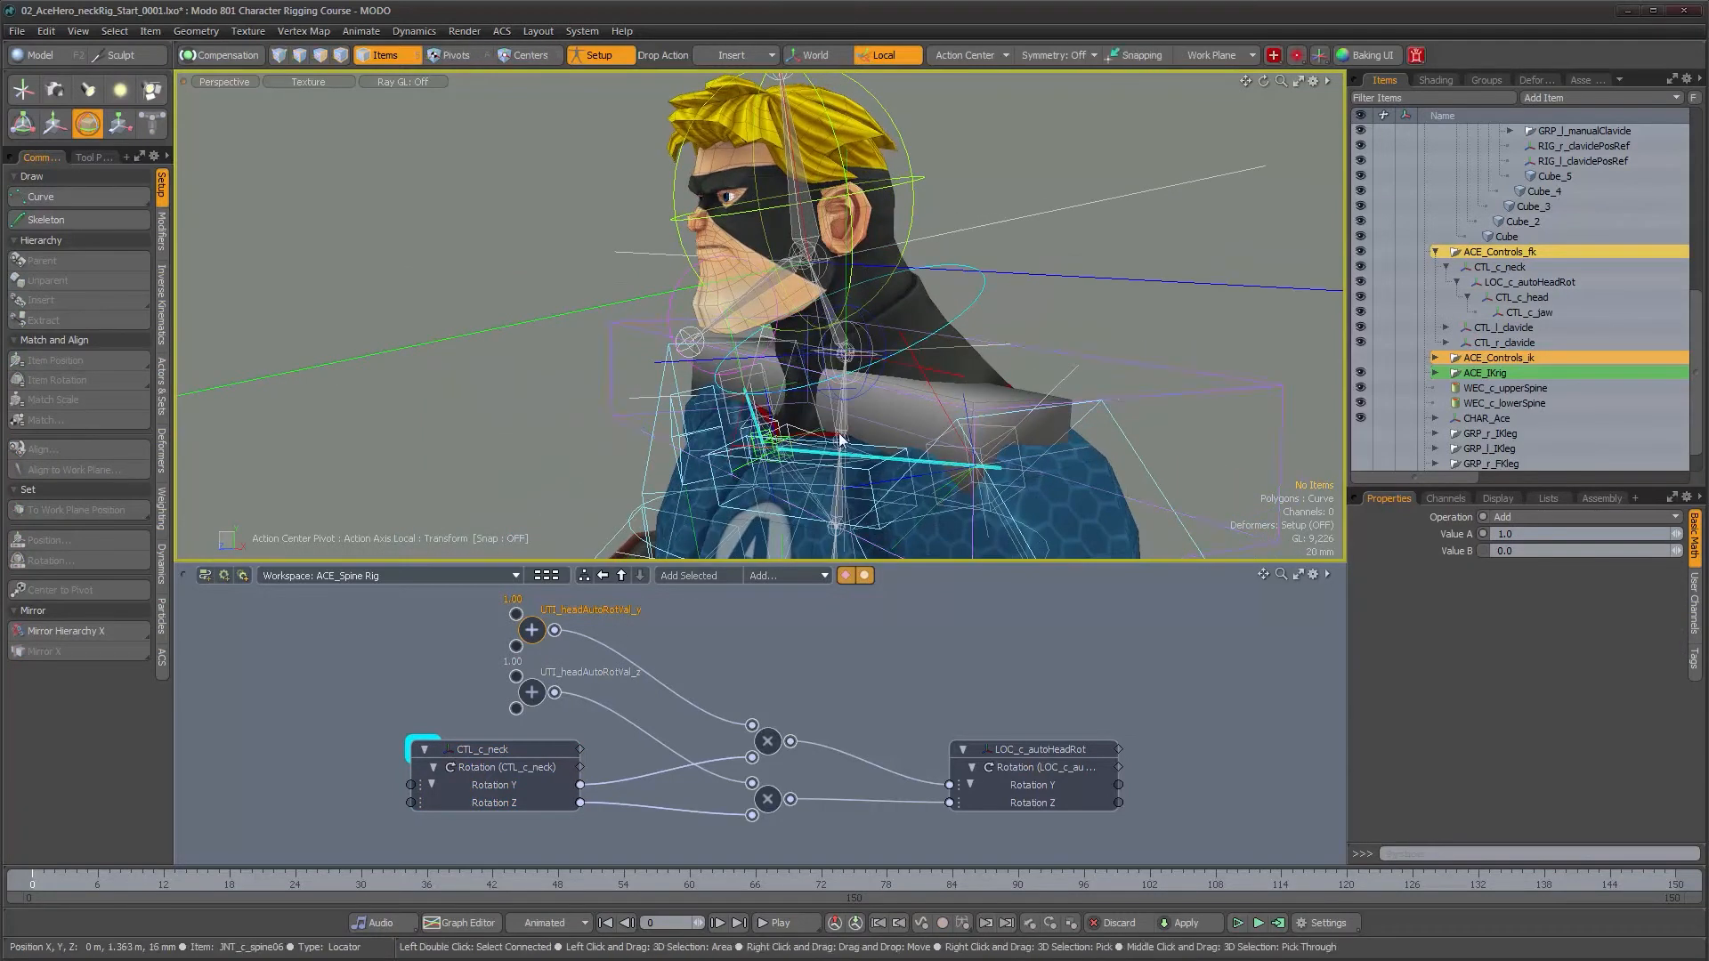
key(w)
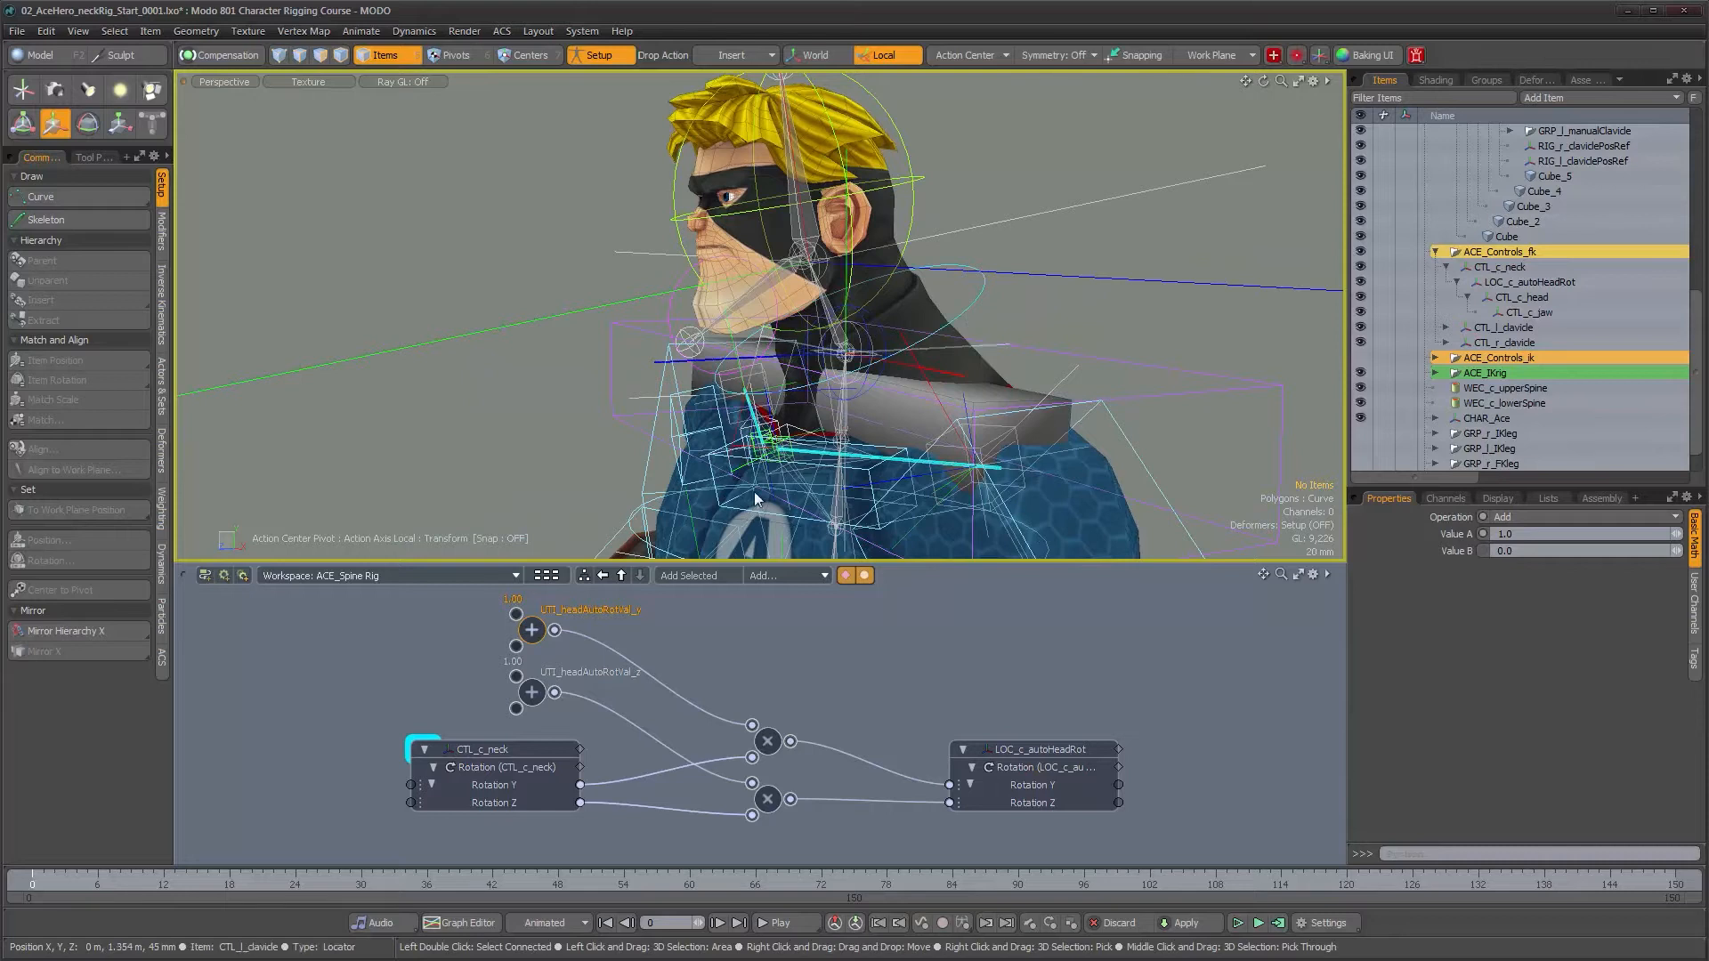
double_click(975, 301)
click(969, 306)
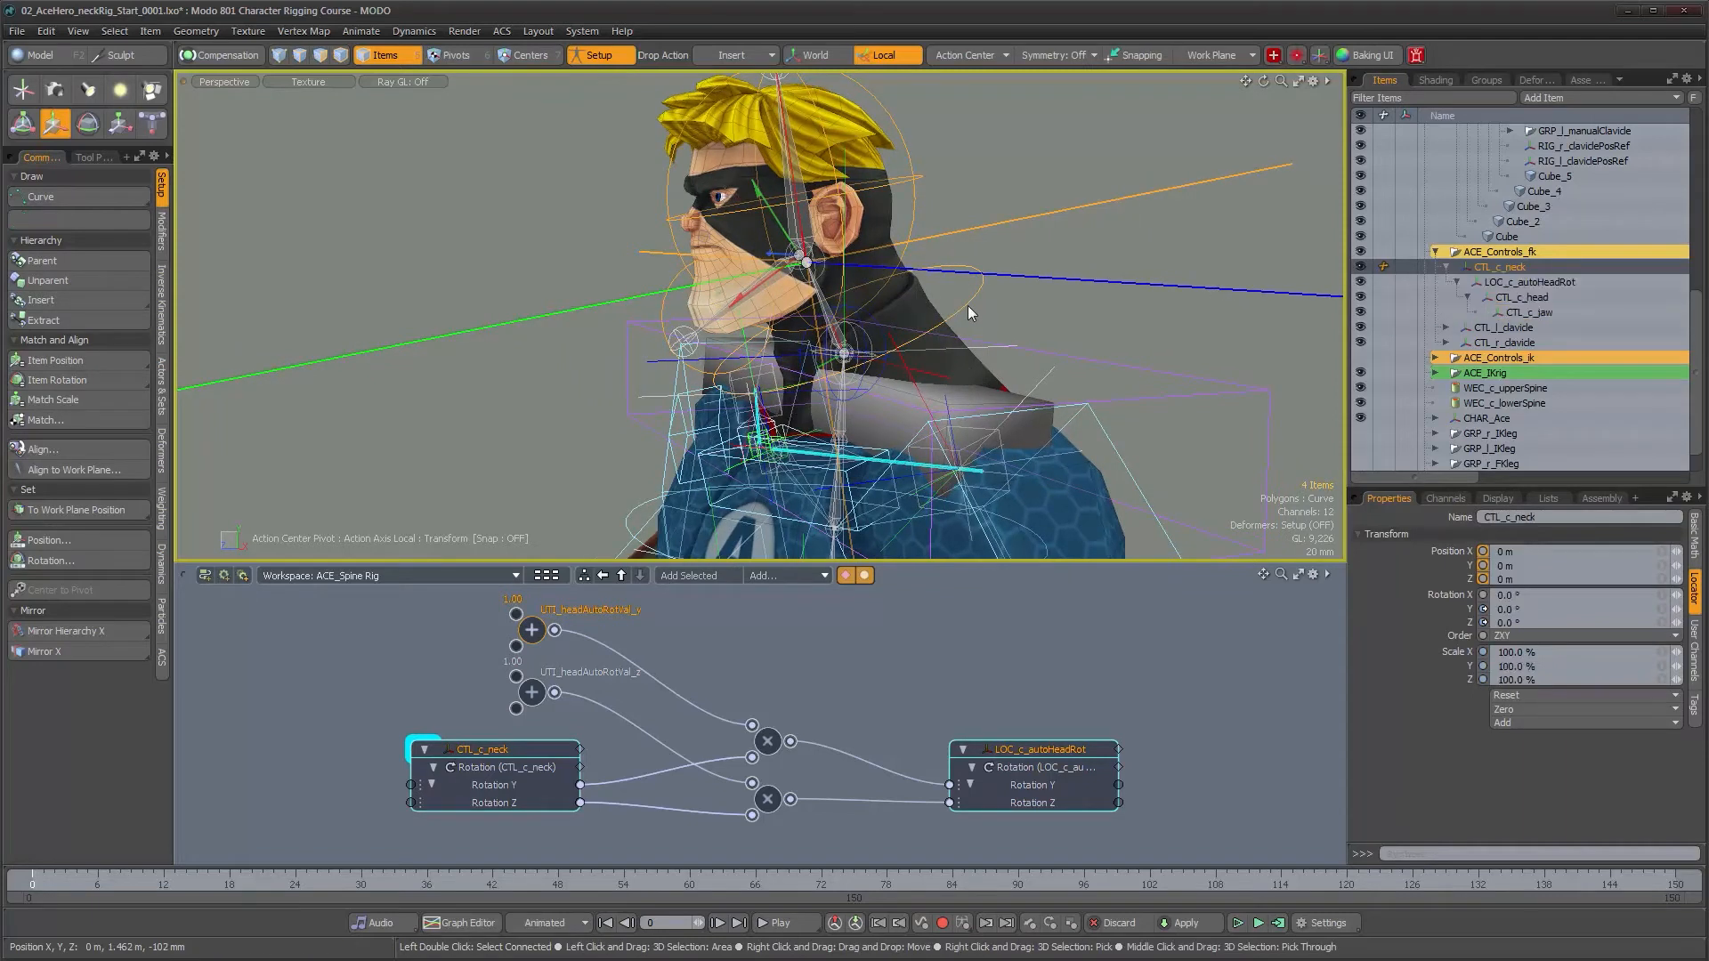
key(e)
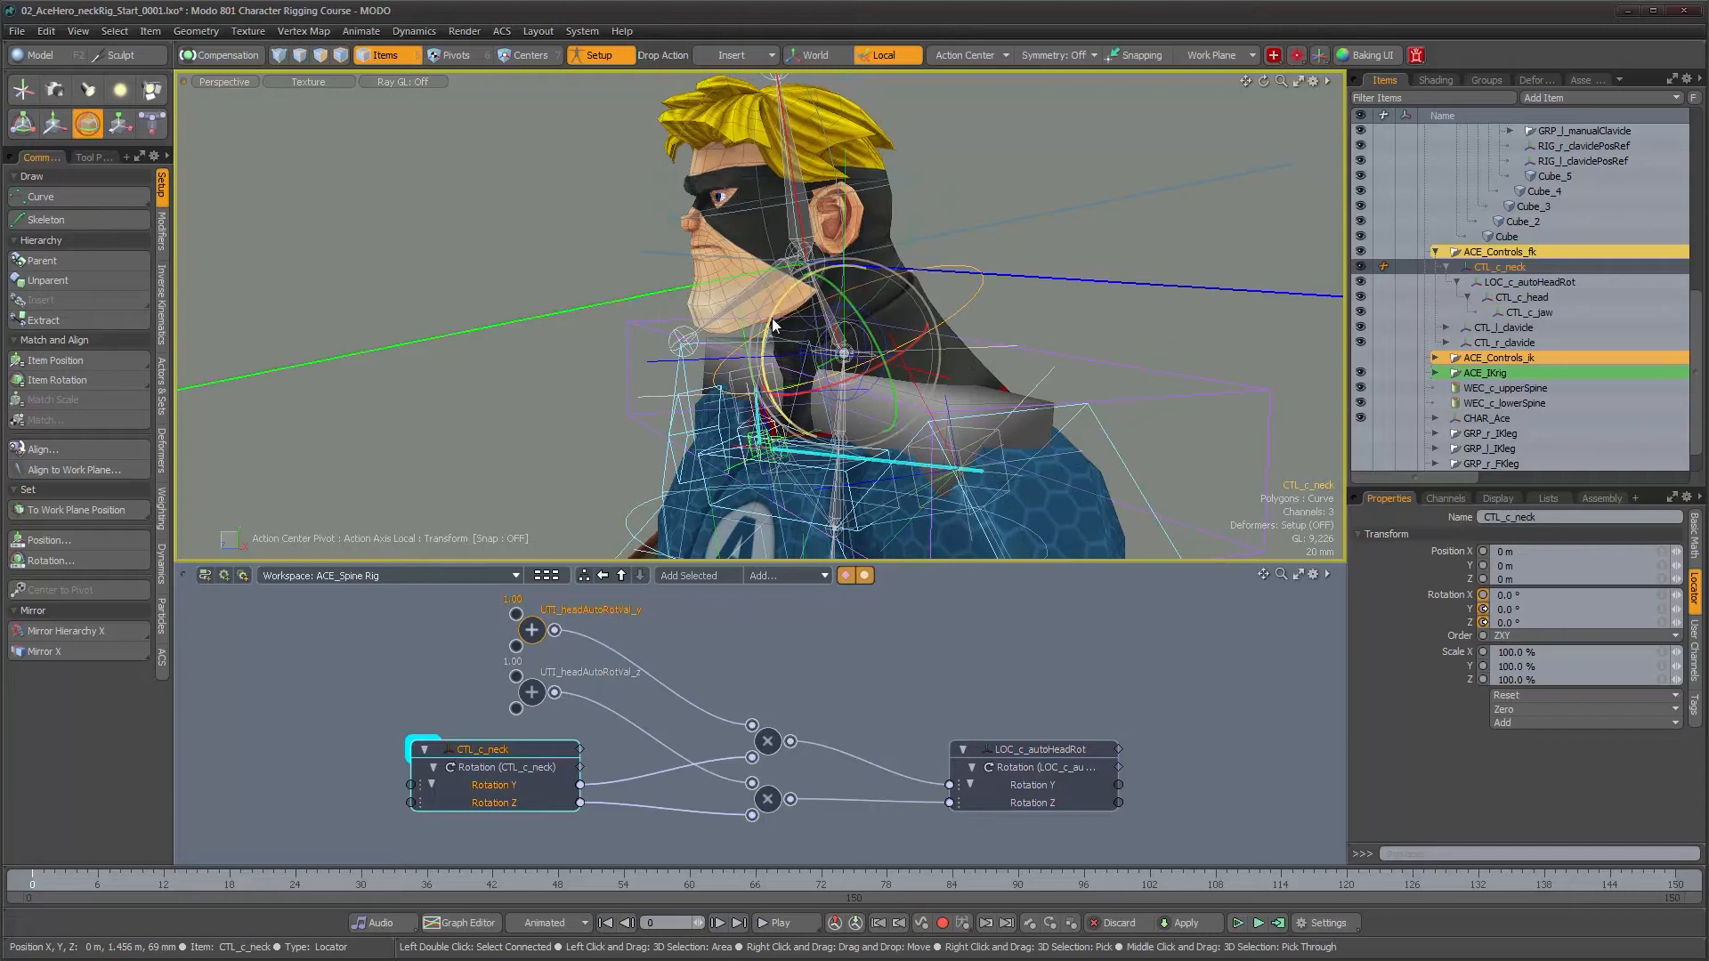
- Rename UTI_headAutoRotVal_z as UTI_headAutoRotVal_fb and UTI_headAutoRotVal_y as UTI_headAutoRotVal_lr
click(579, 672)
right_click(549, 702)
click(549, 701)
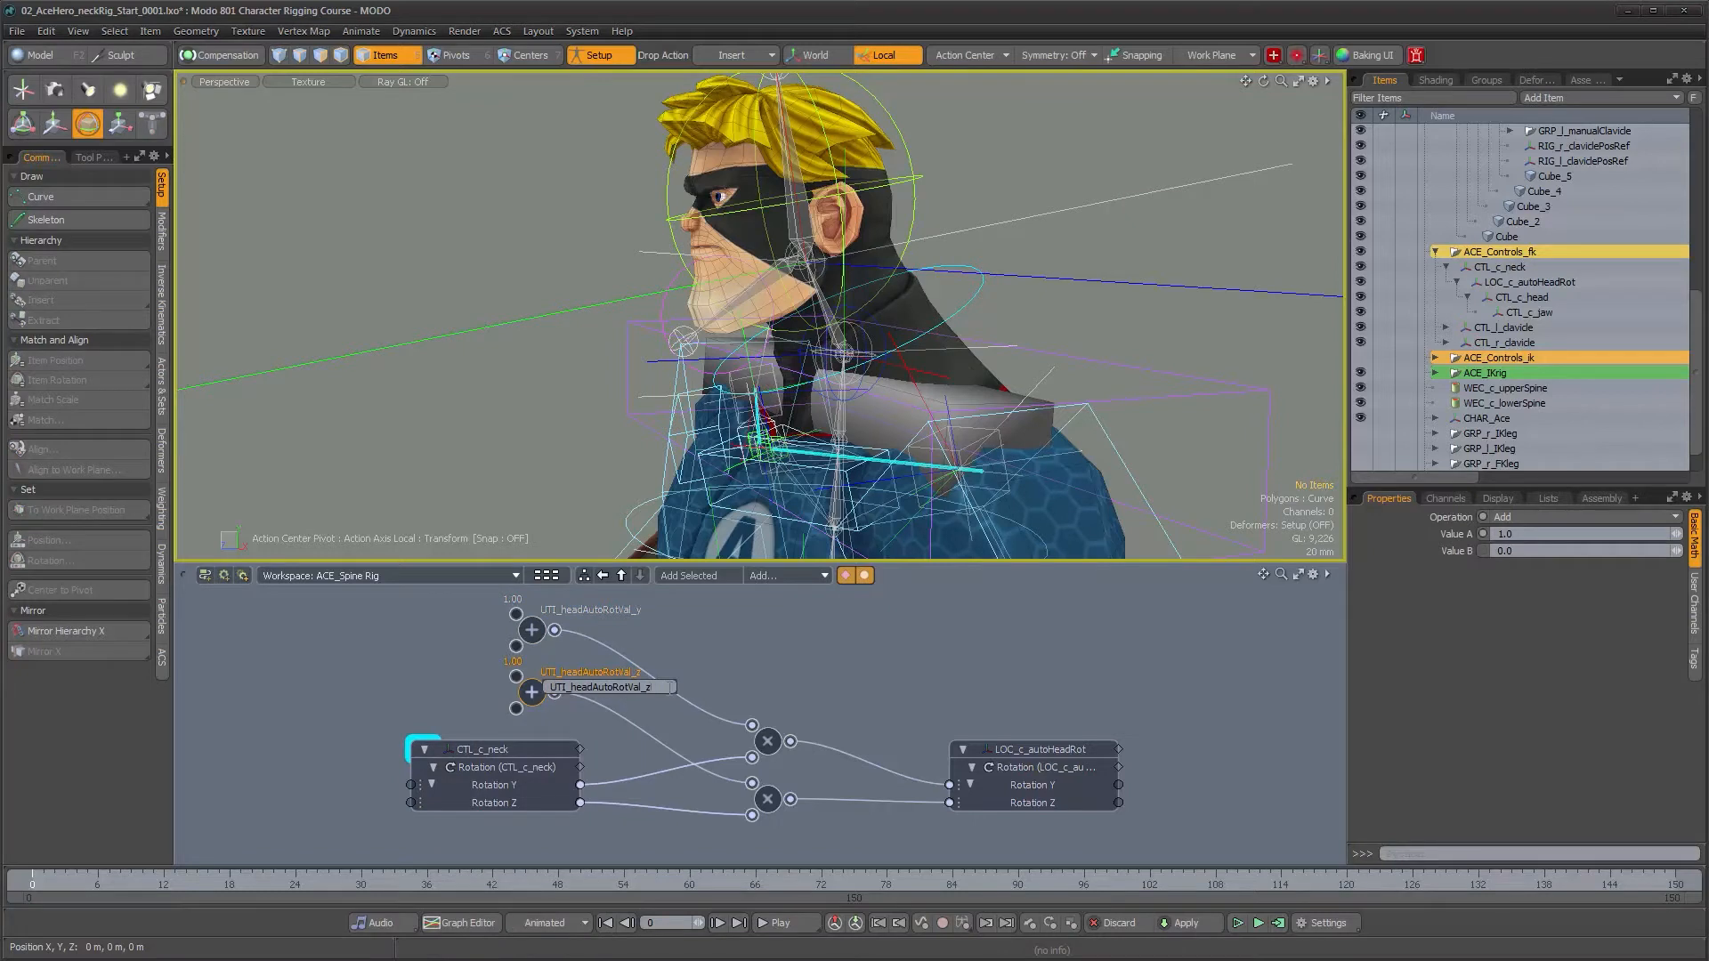
text(fb)
key(Return)
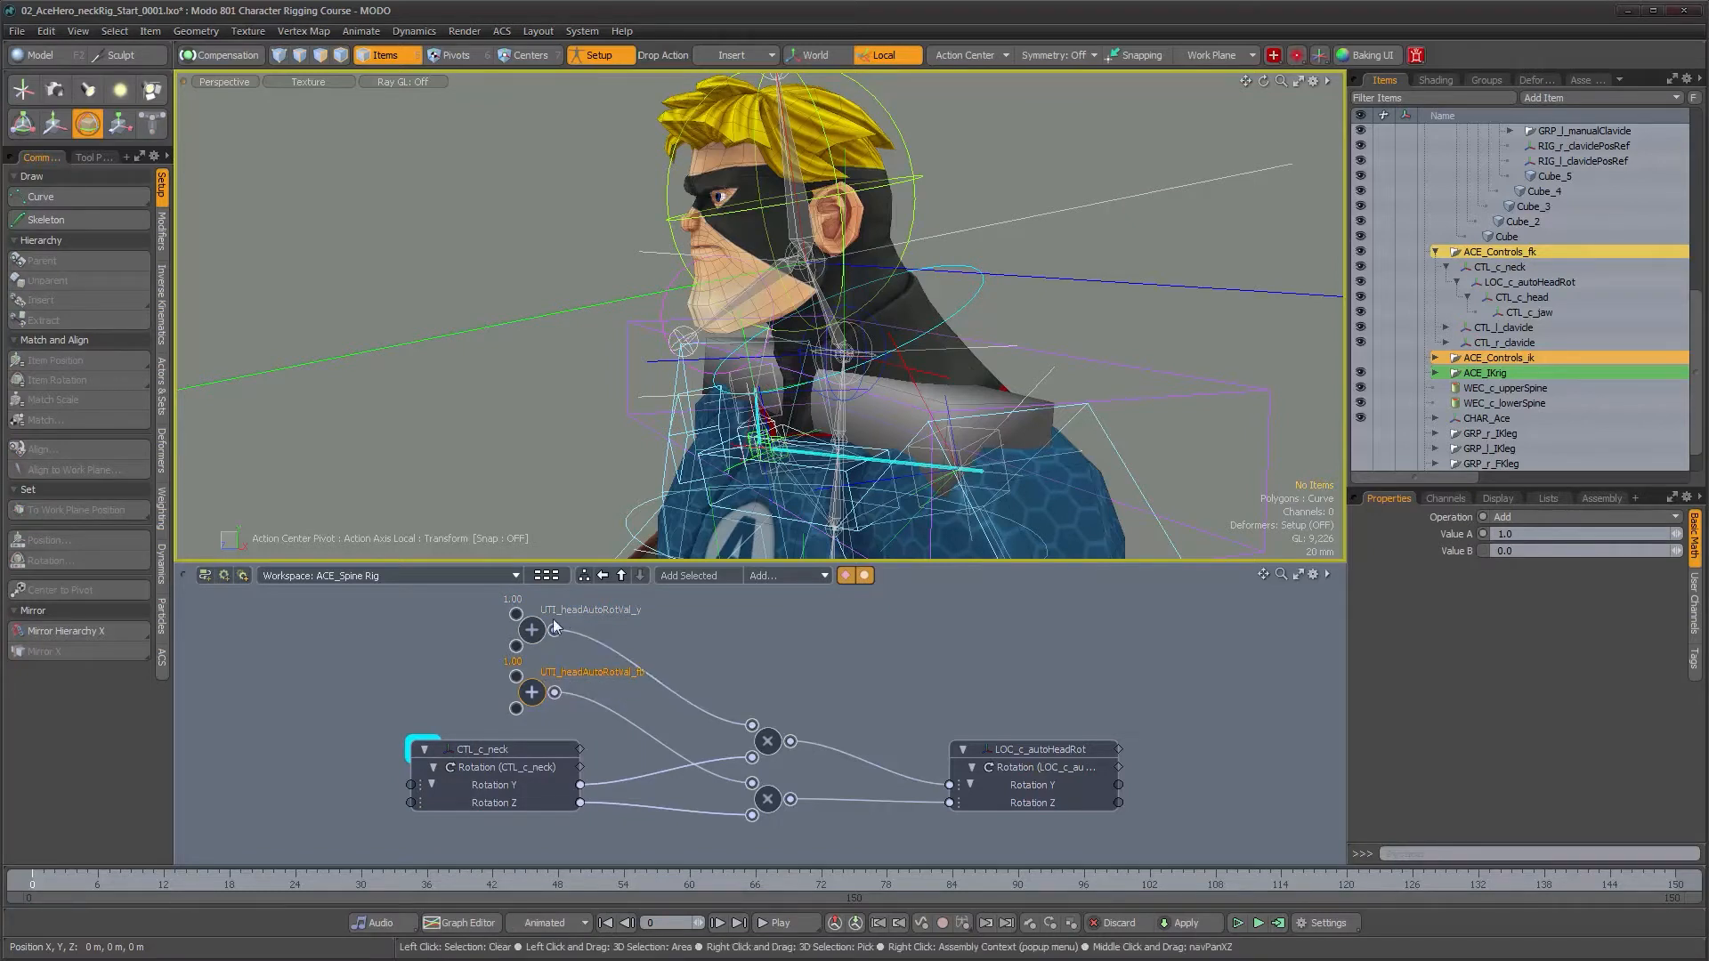
right_click(528, 632)
click(531, 632)
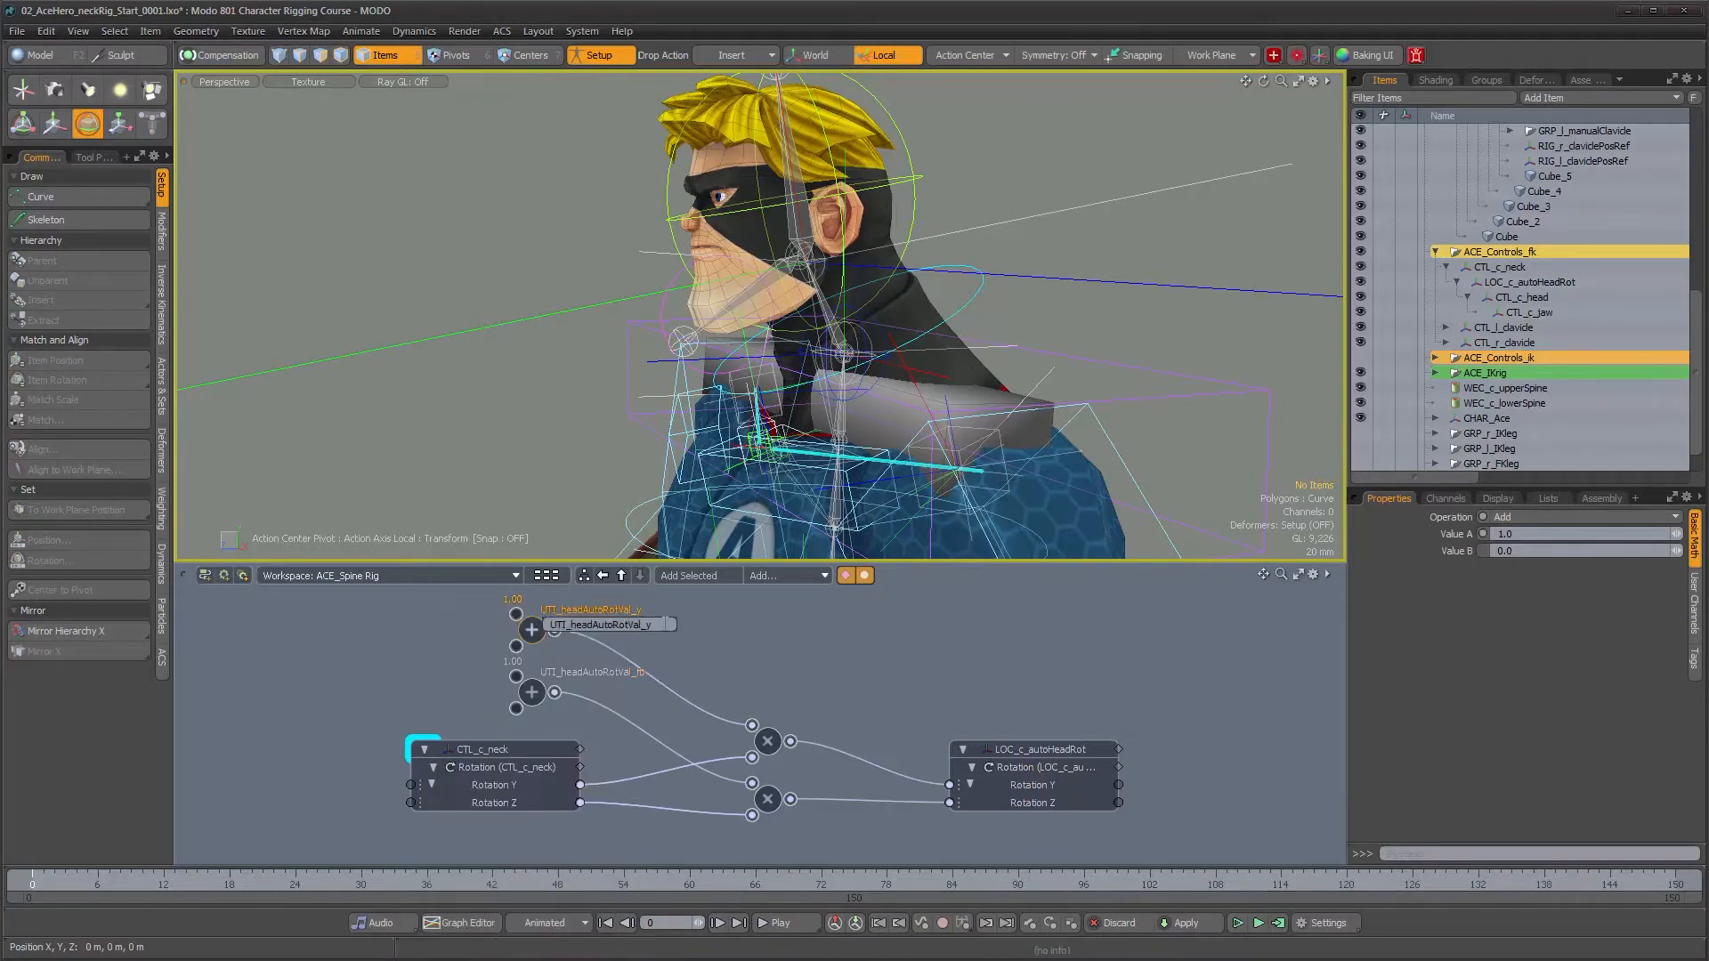
text(lr)
key(Return)
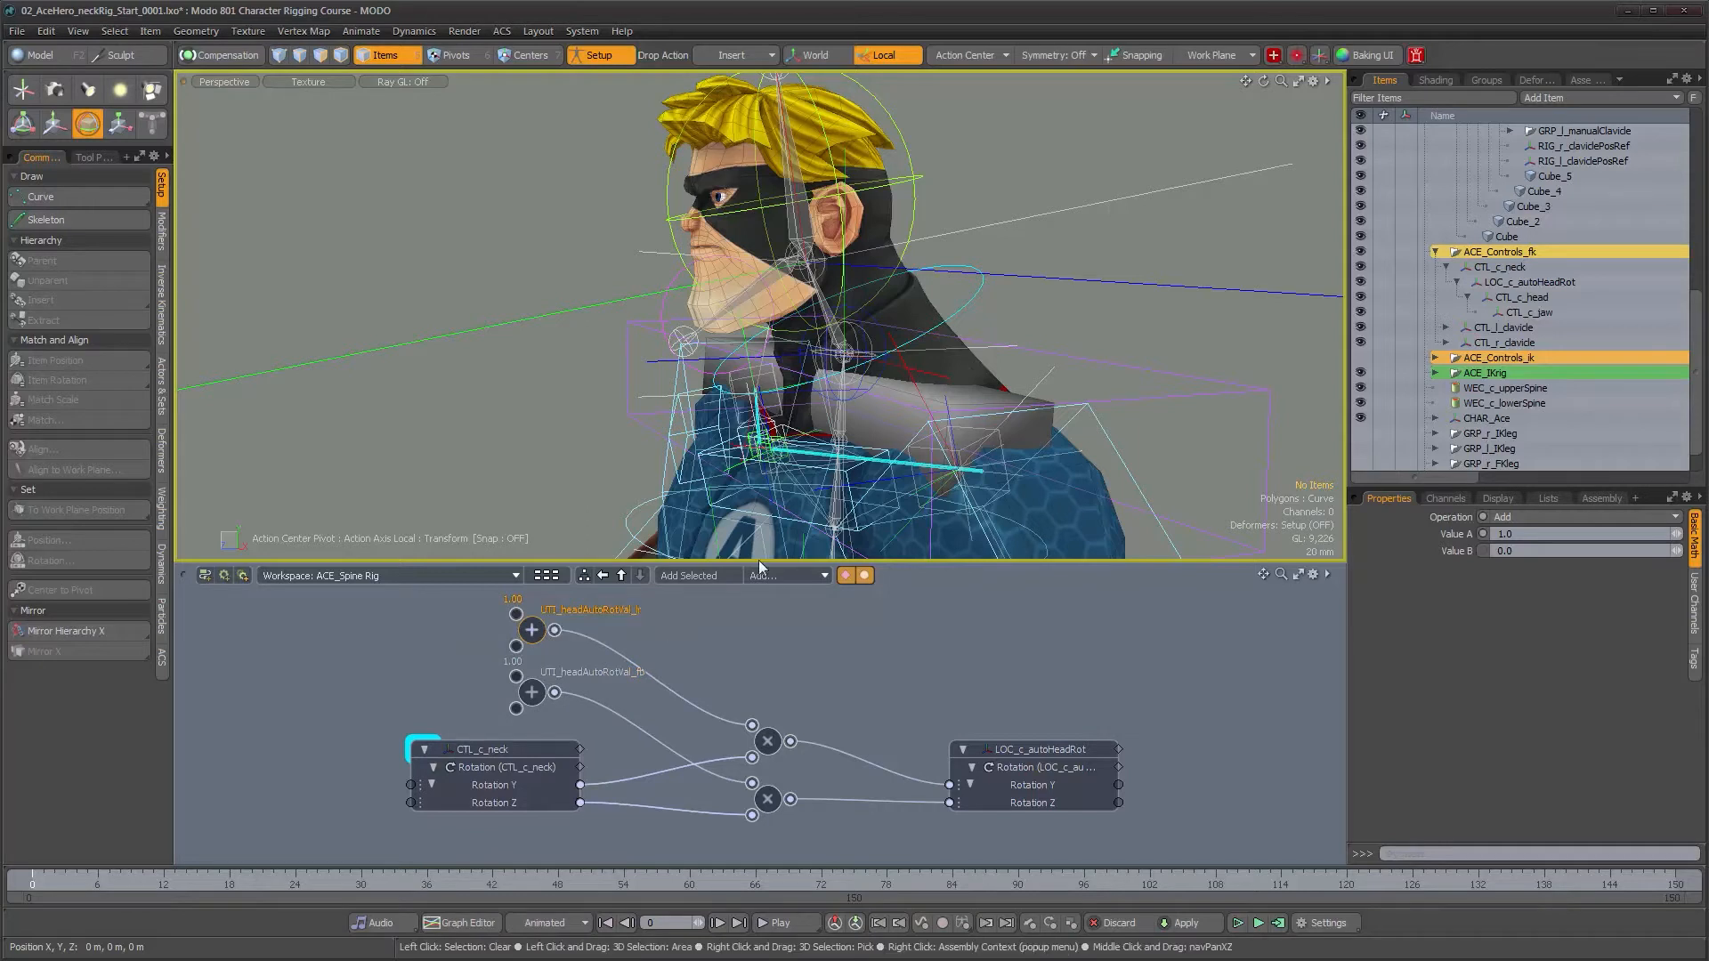
- Test the head follow by rotating CTL_c_neck, and undo the rotation
click(970, 303)
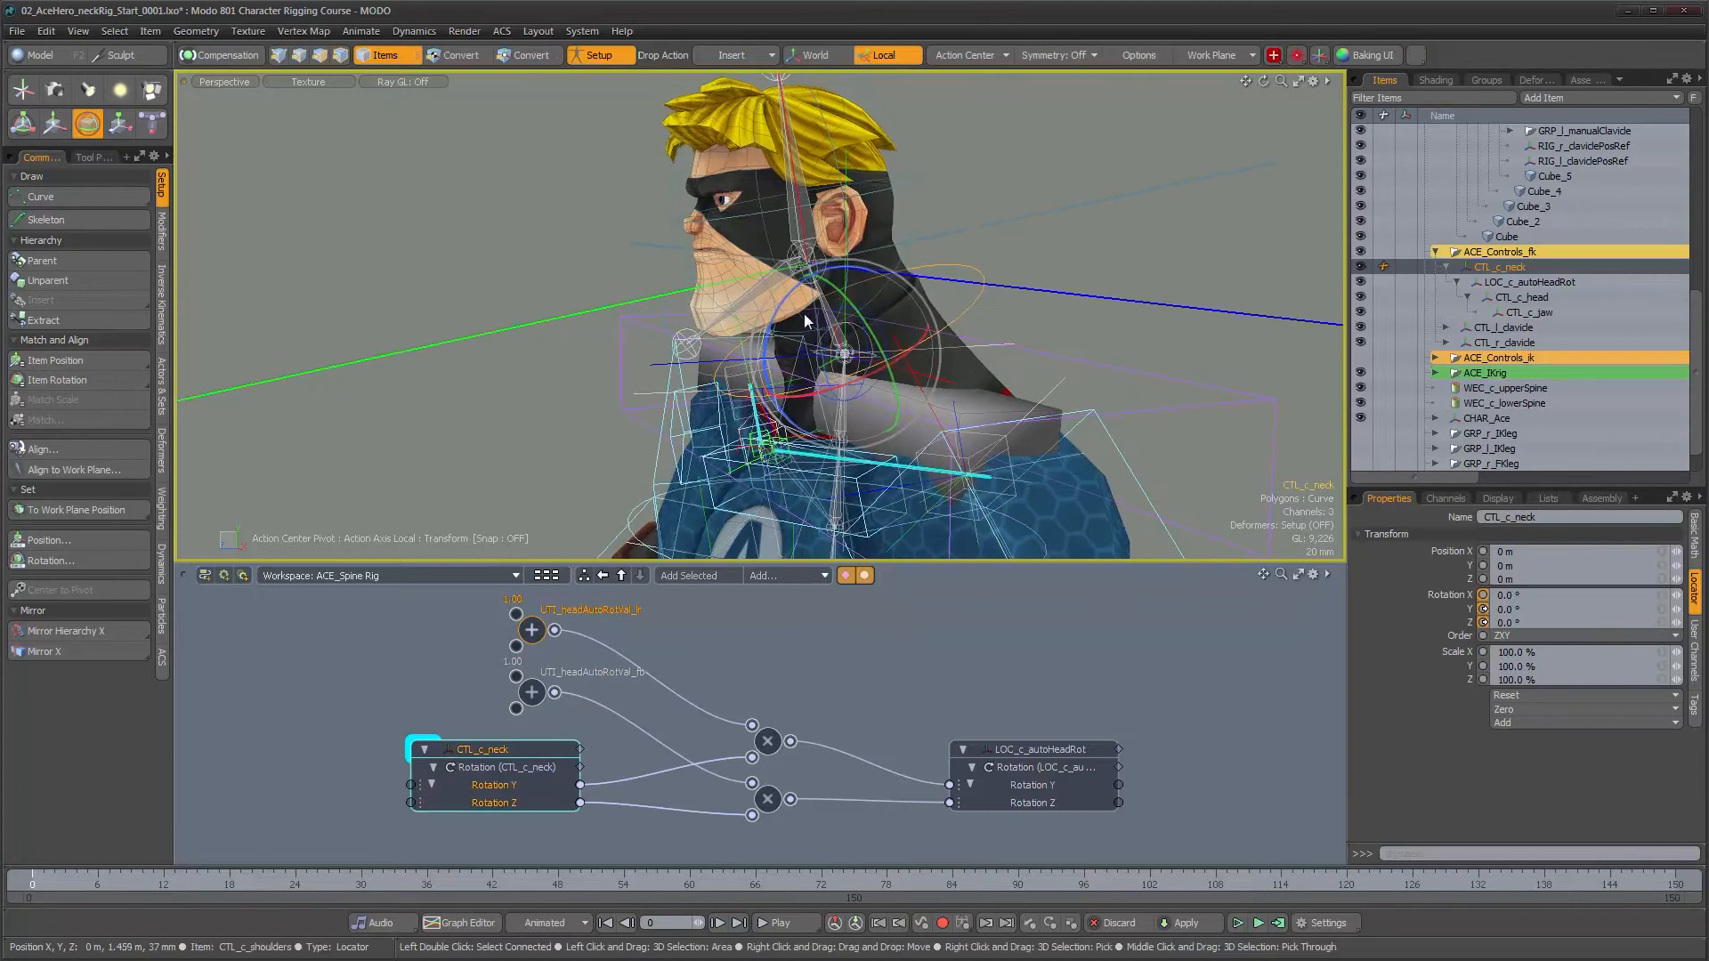
drag(776, 322, 783, 374)
key(ctrl+z)
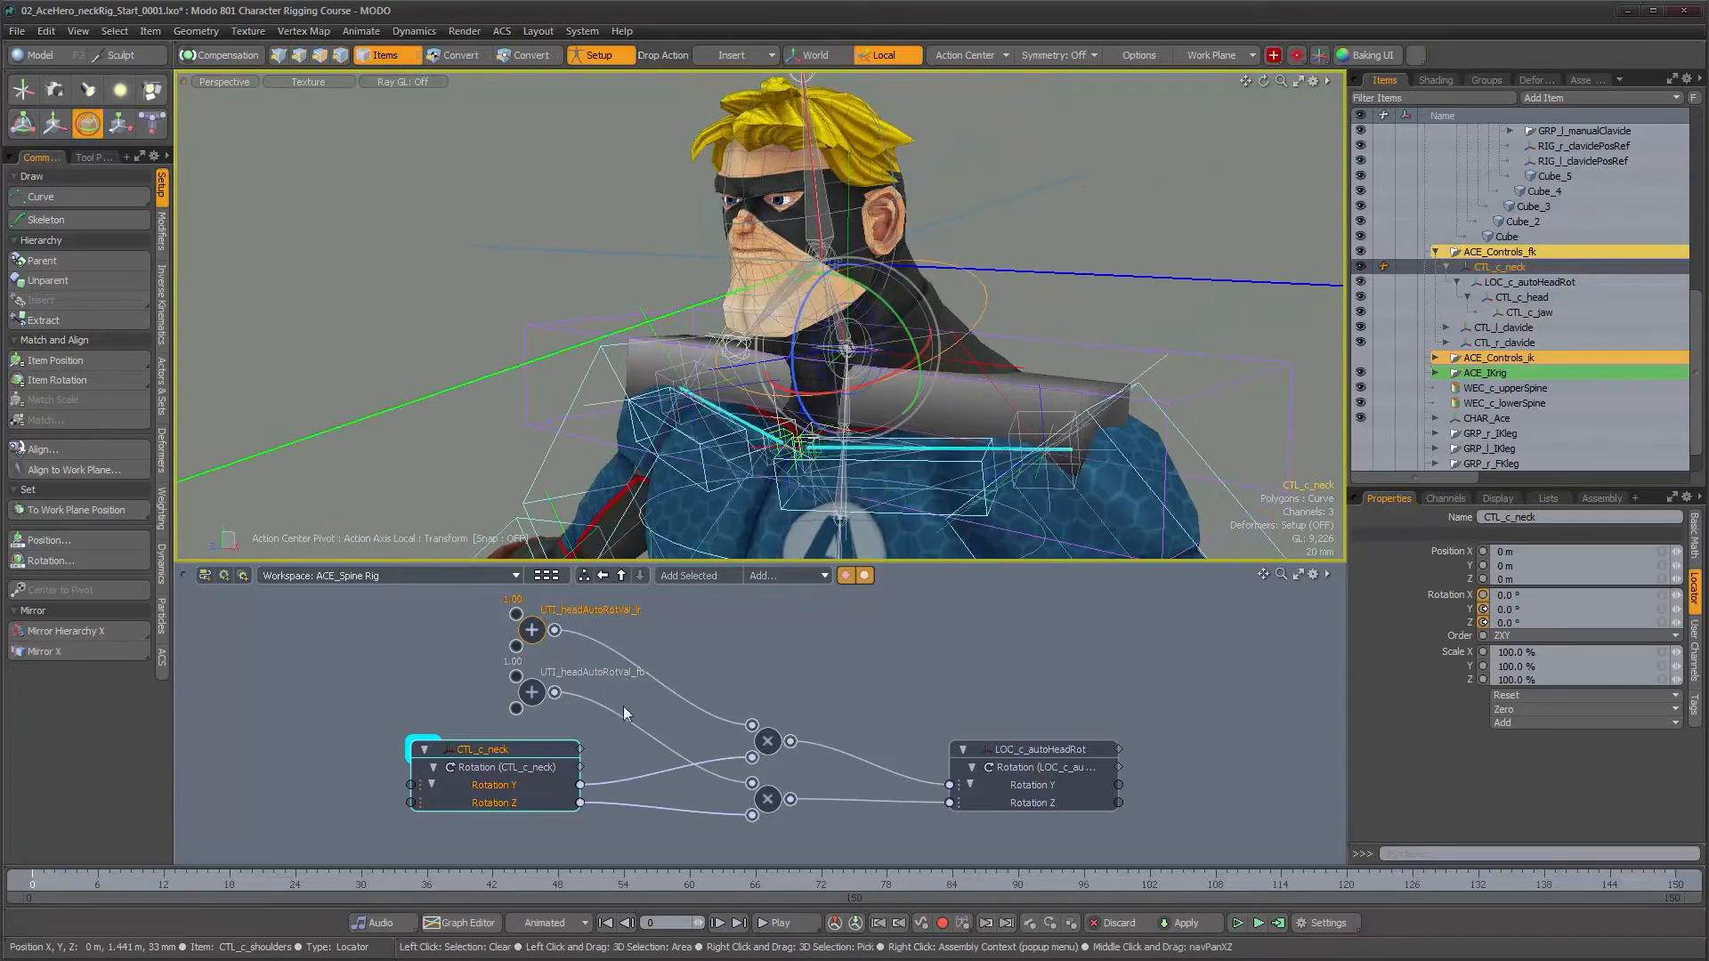
- Set Value A to 0.4 on UTI_headAutoRotVal_fb and to 0.8 on UTI_headAutoRotVal_lr
click(530, 694)
click(530, 692)
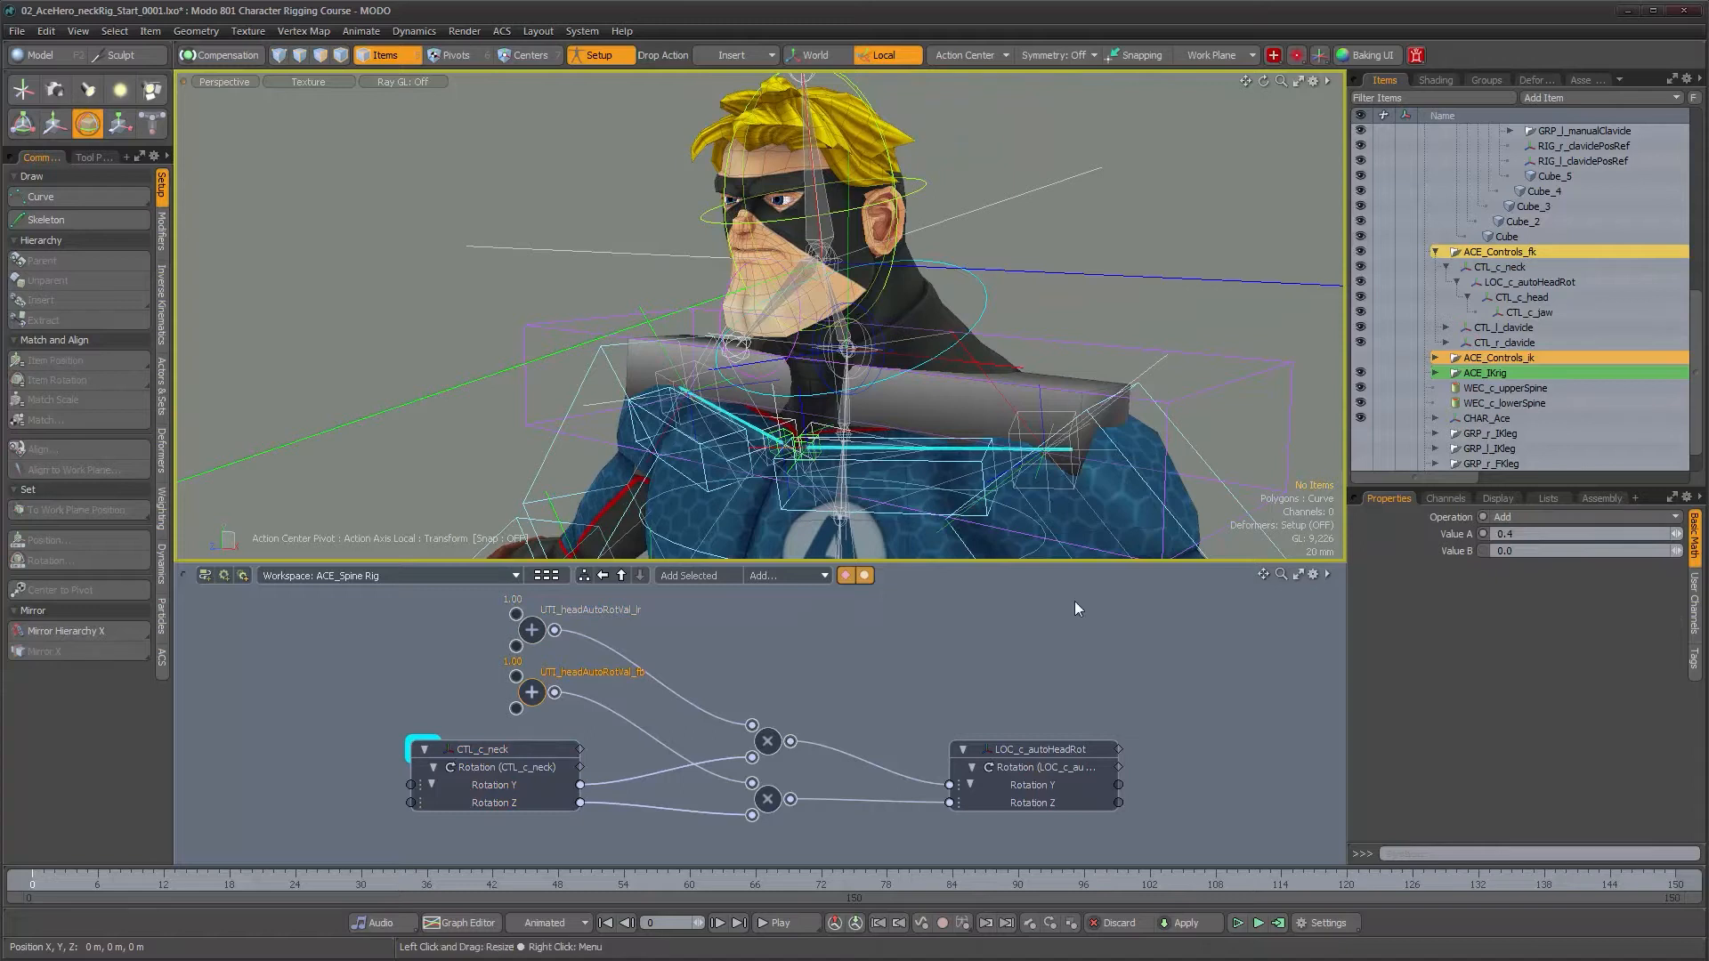
click(532, 631)
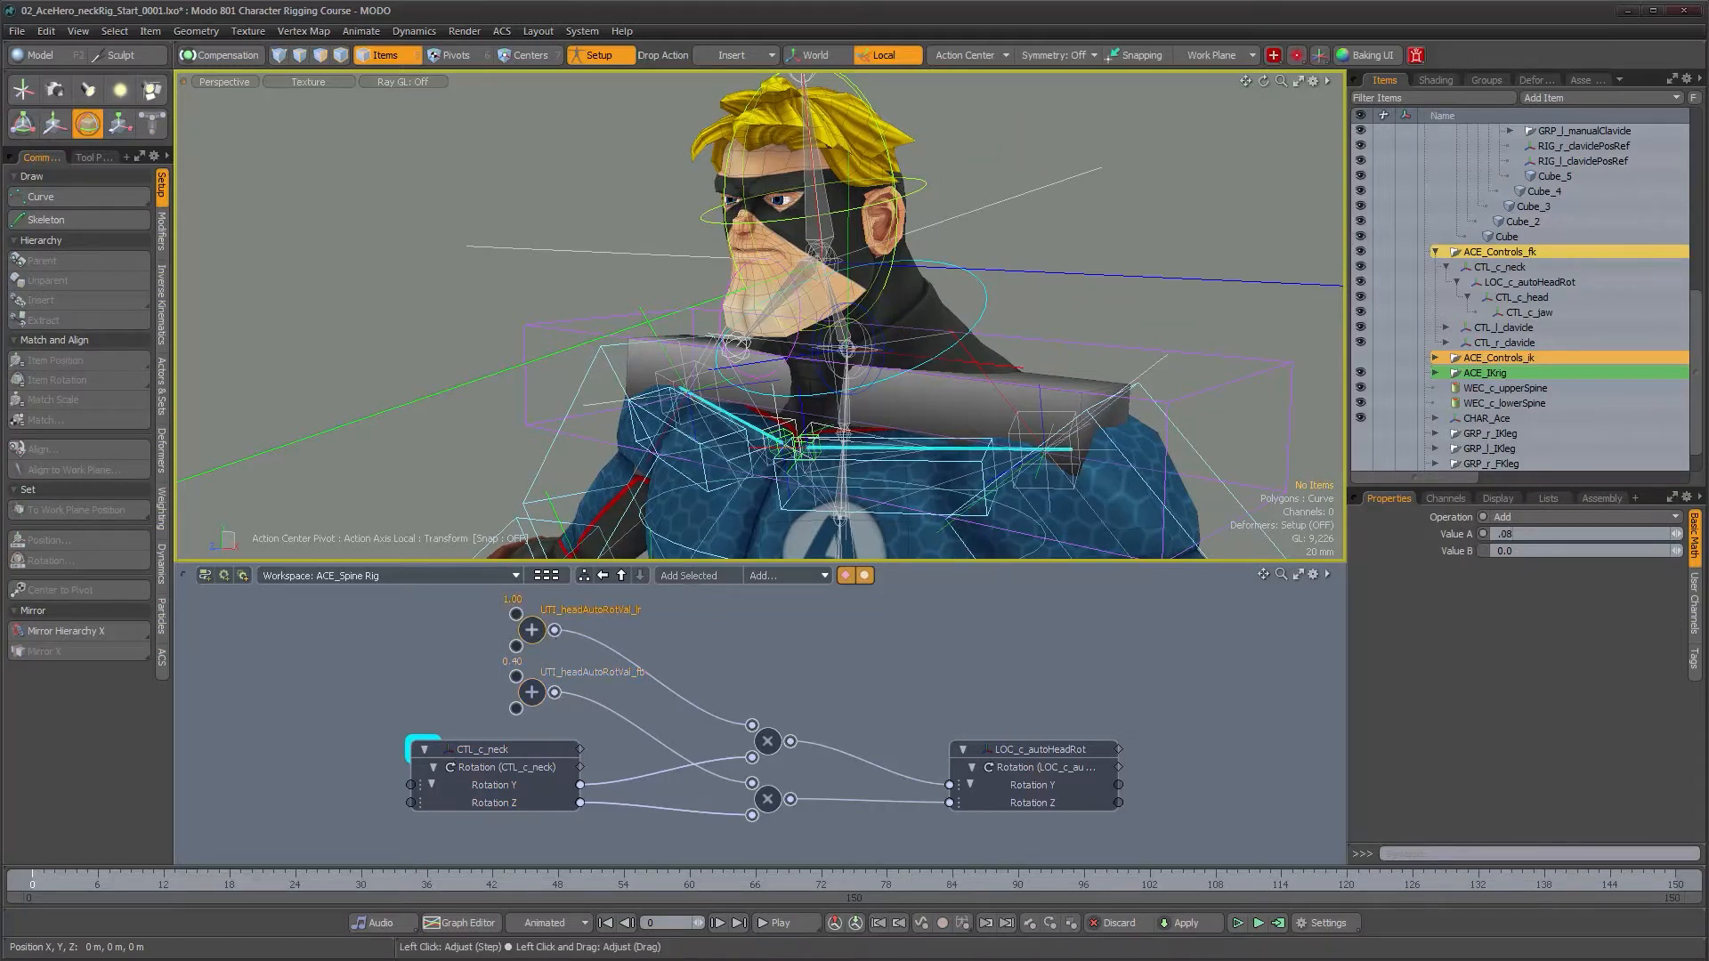
click(1565, 536)
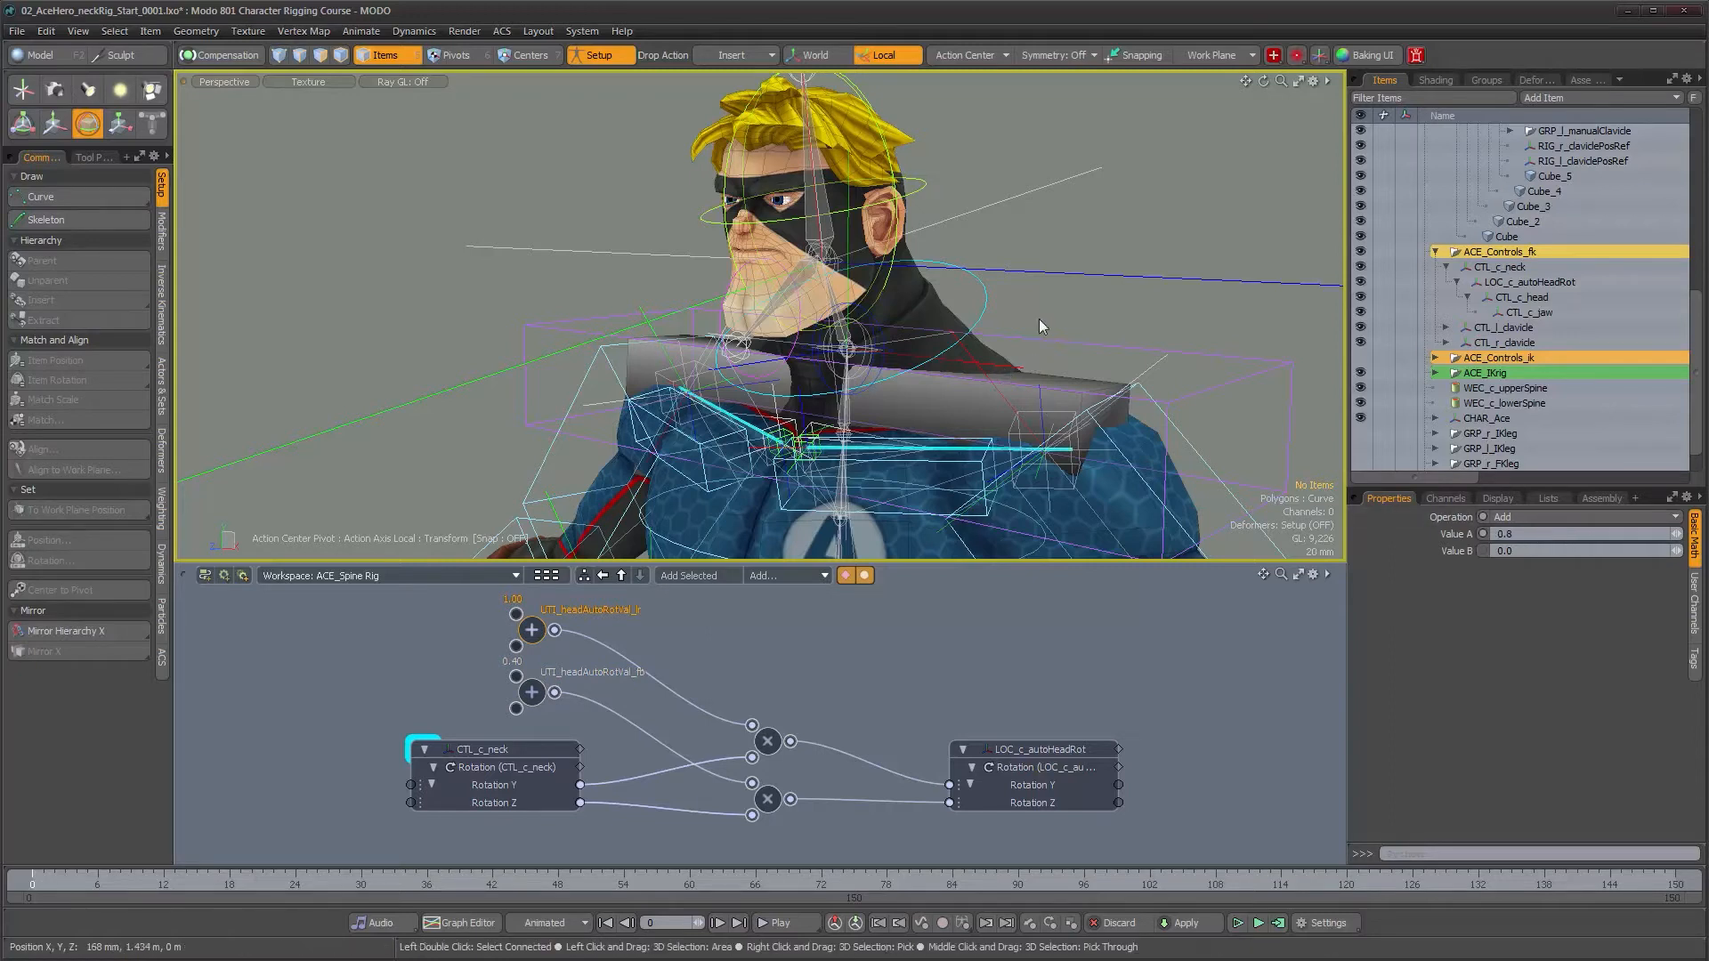
- Test-rotate CTL_c_neck with the reduced multiplier values, undo the rotation, and drop the Rotate tool
click(984, 294)
alt+drag(984, 293, 804, 443)
key(ctrl+z)
alt+drag(755, 352, 802, 354)
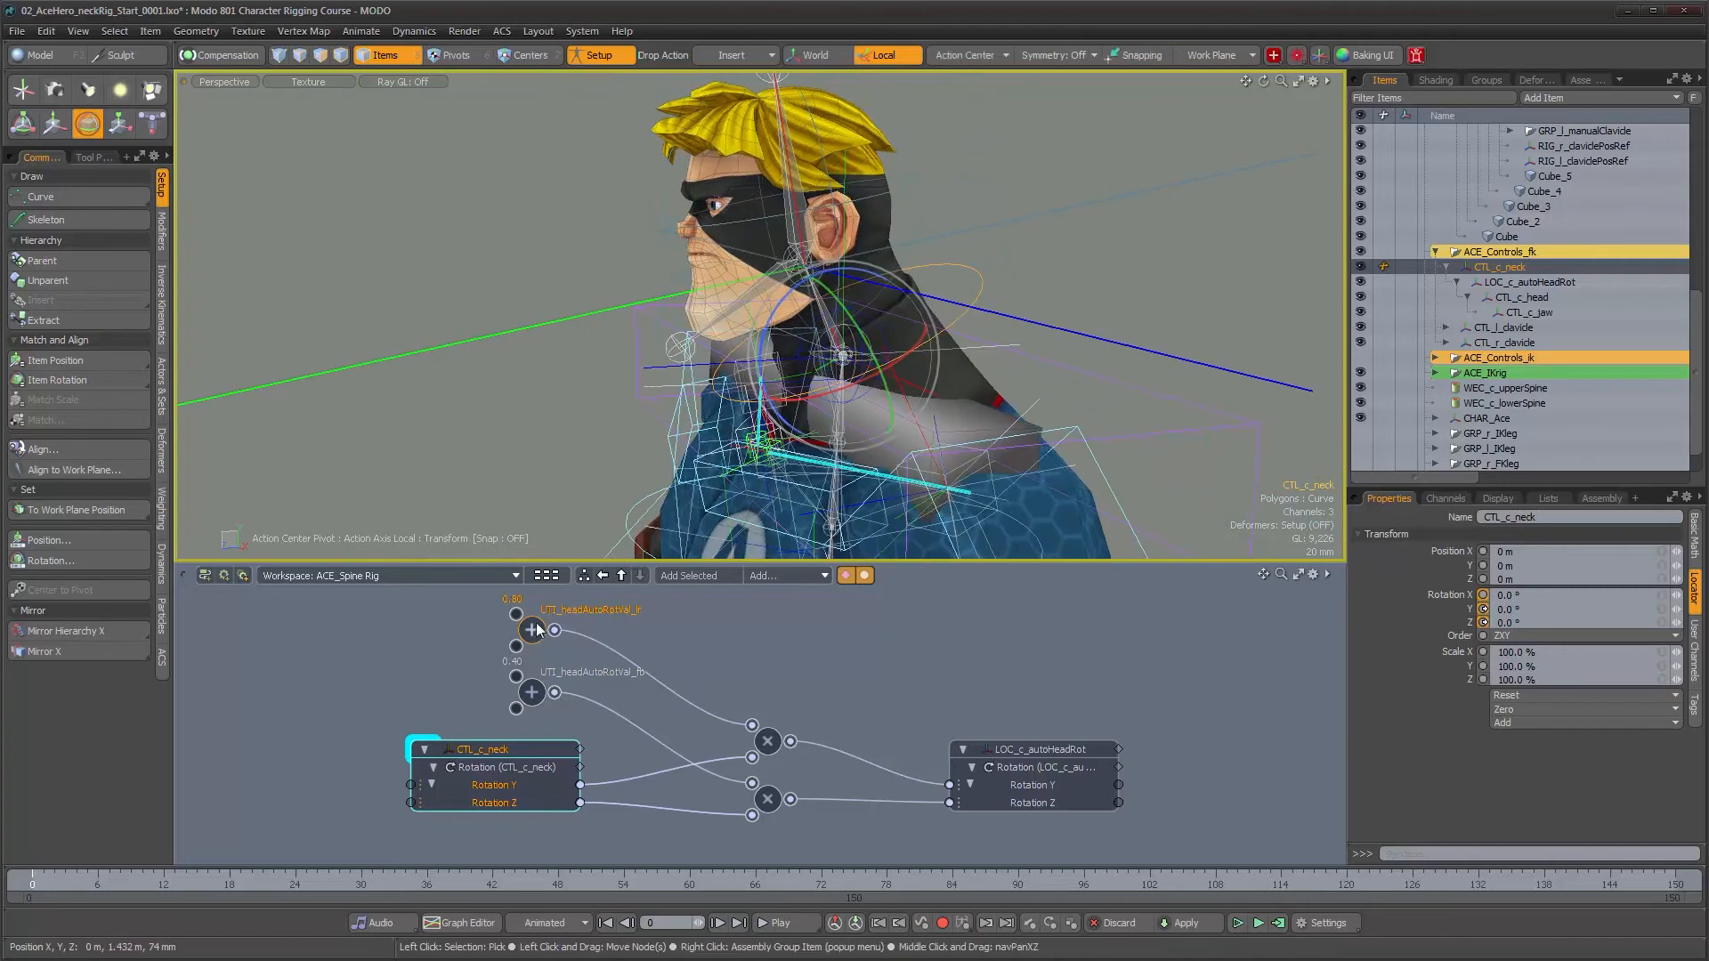
alt+drag(739, 427, 889, 402)
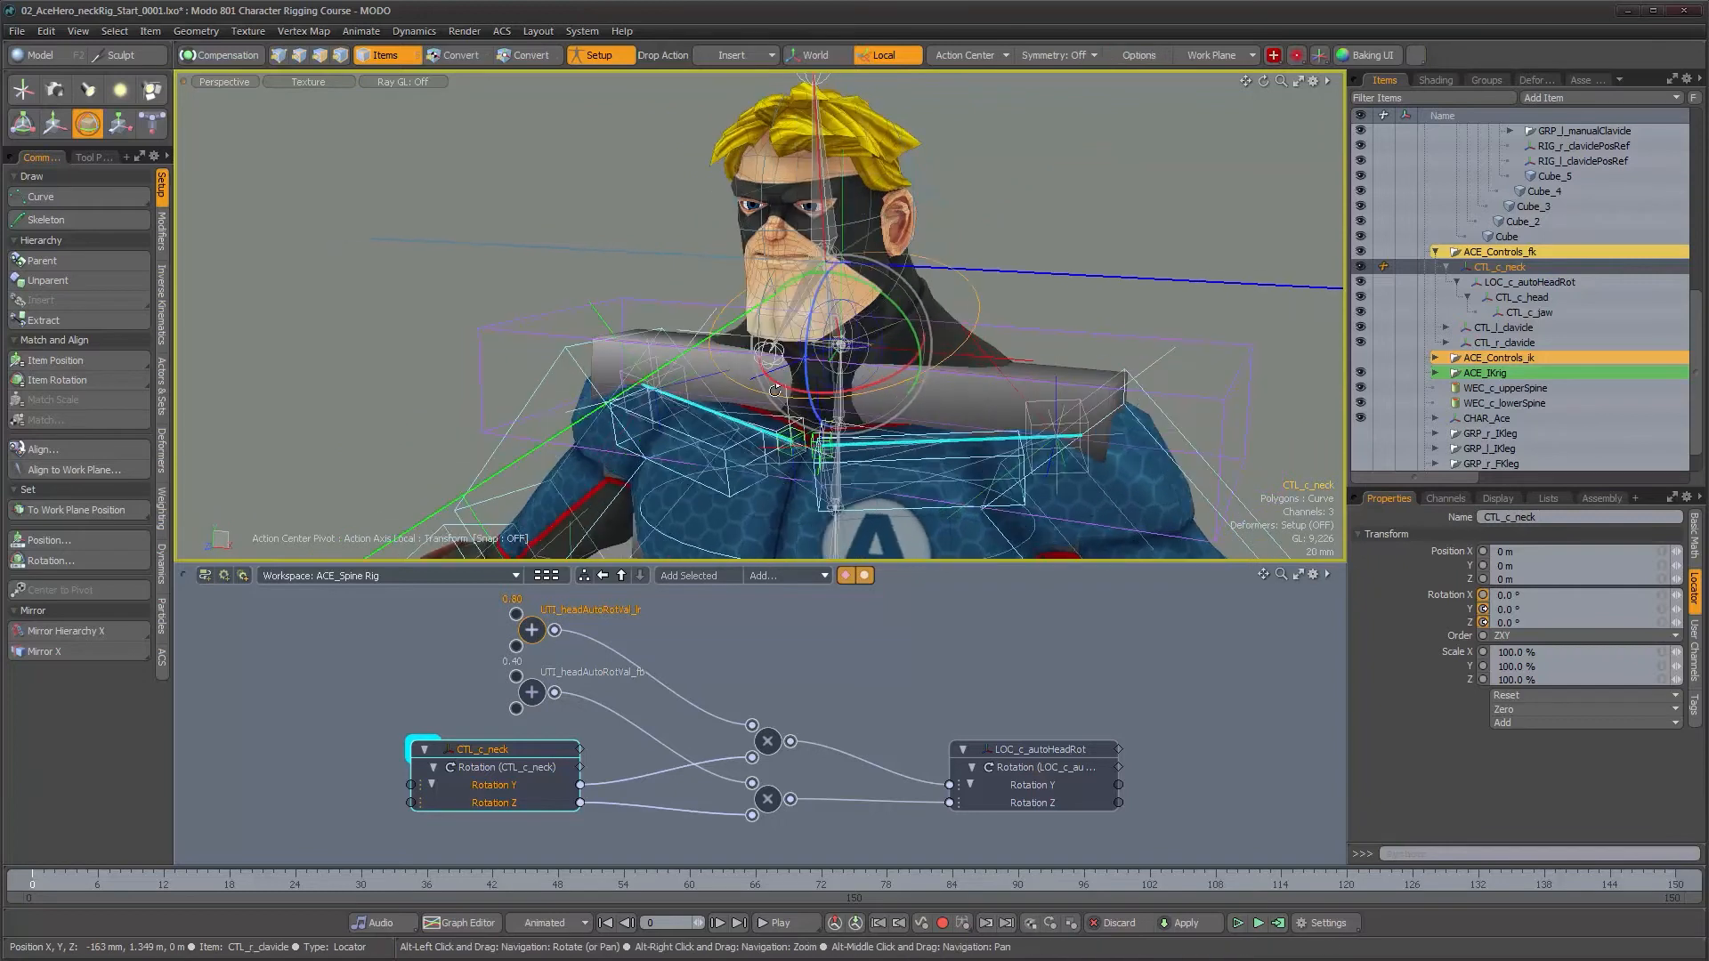
key(space)
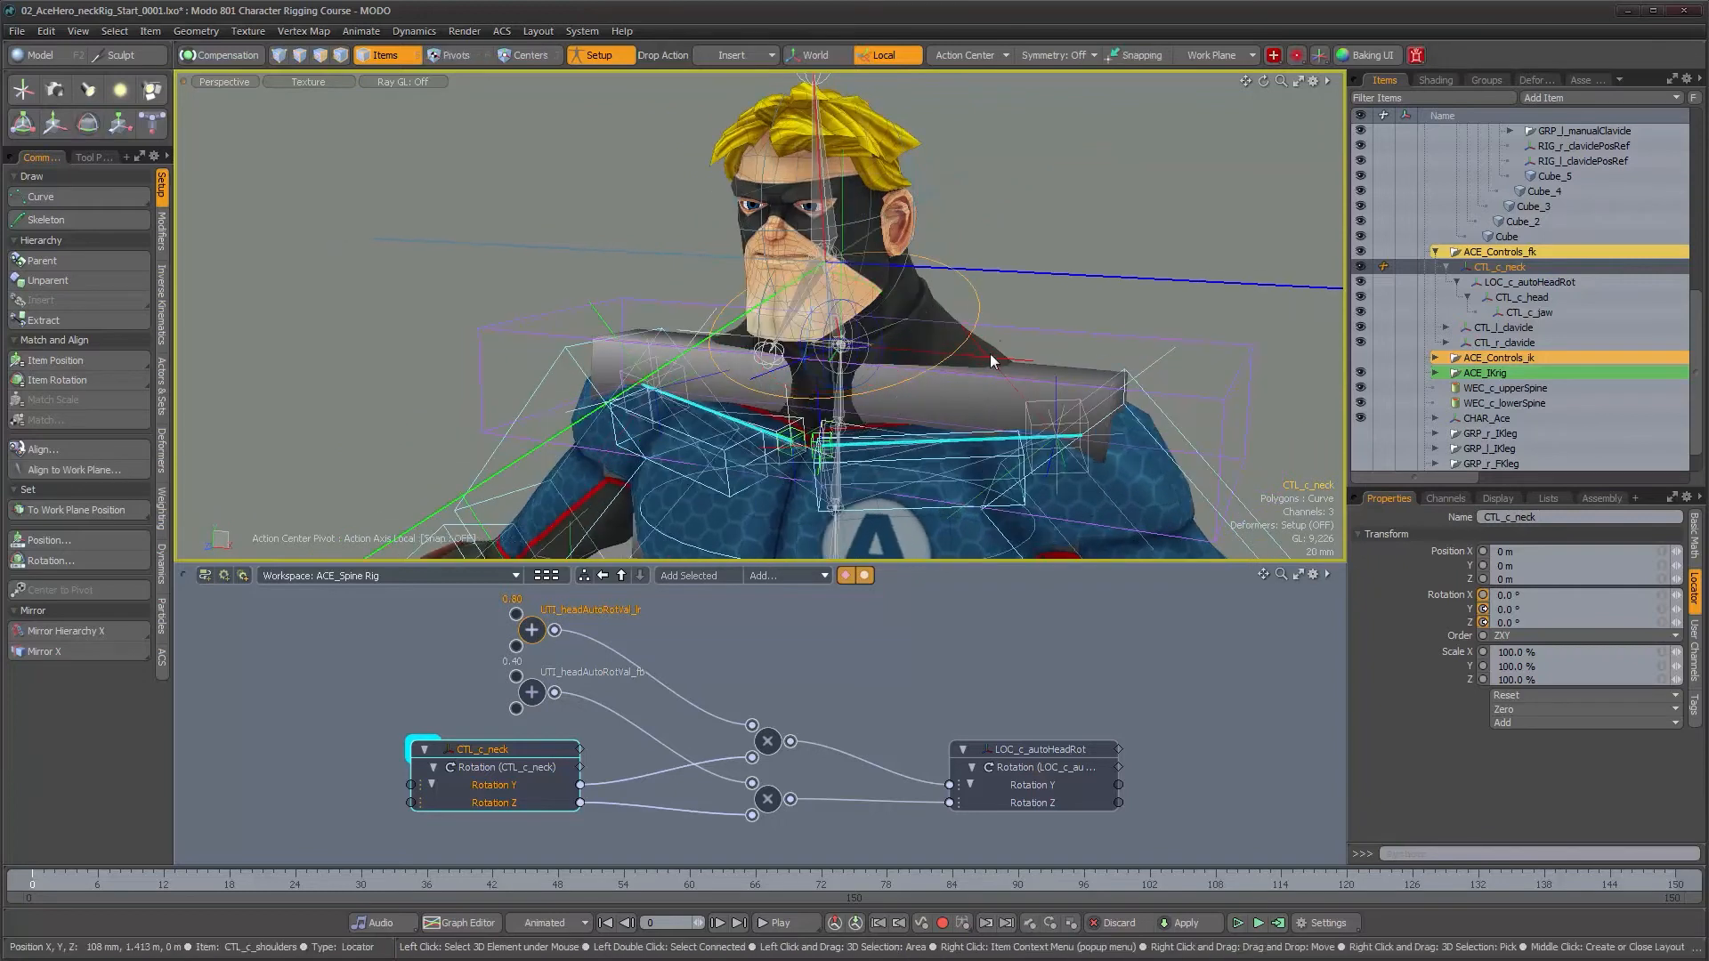
- Select LOC_c_autoHeadRot and reduce its display size to 0.08
click(1113, 281)
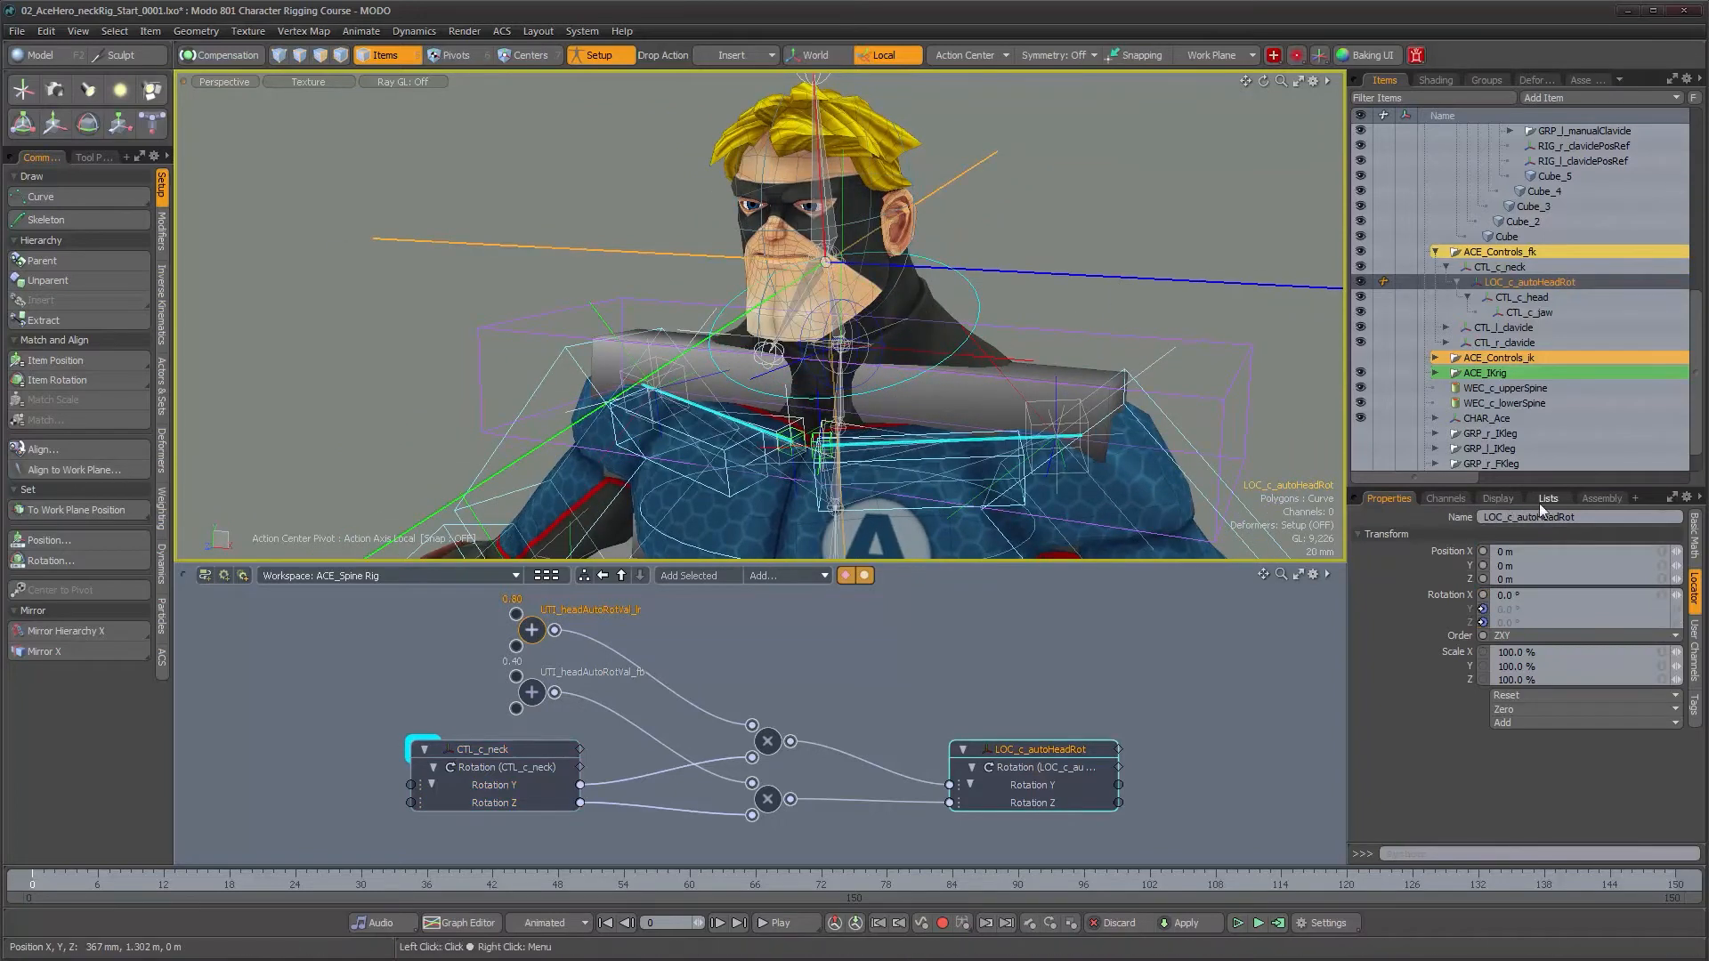
click(1502, 499)
click(1696, 550)
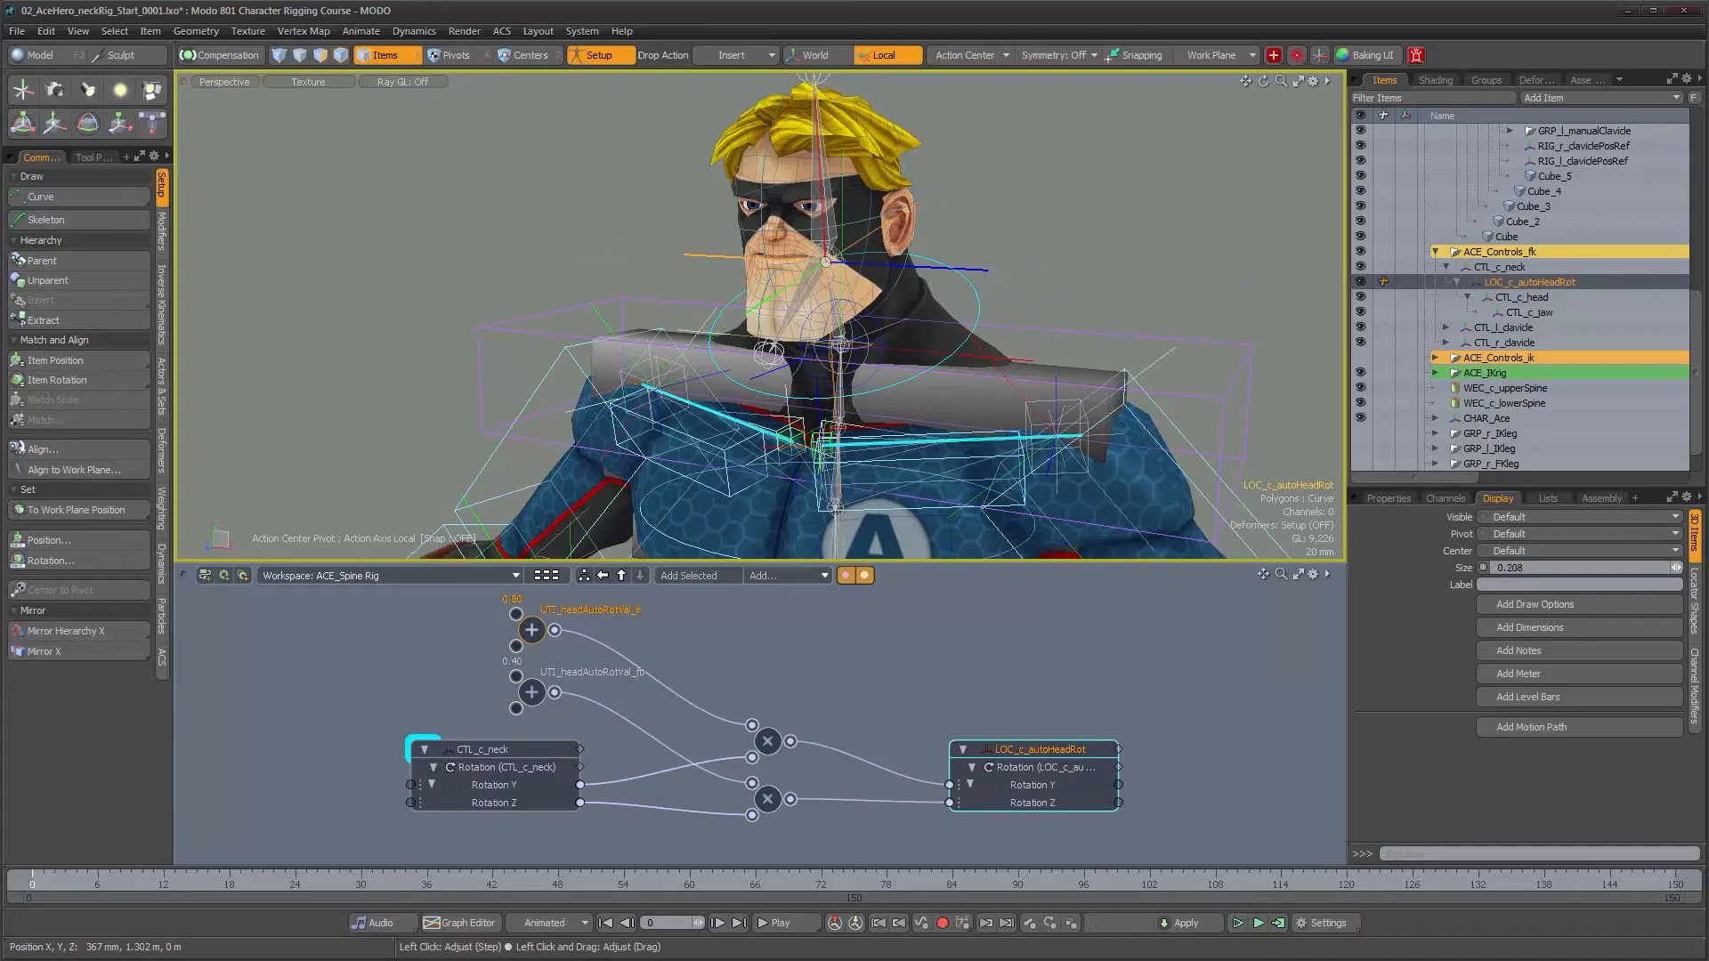
drag(1675, 567, 1641, 559)
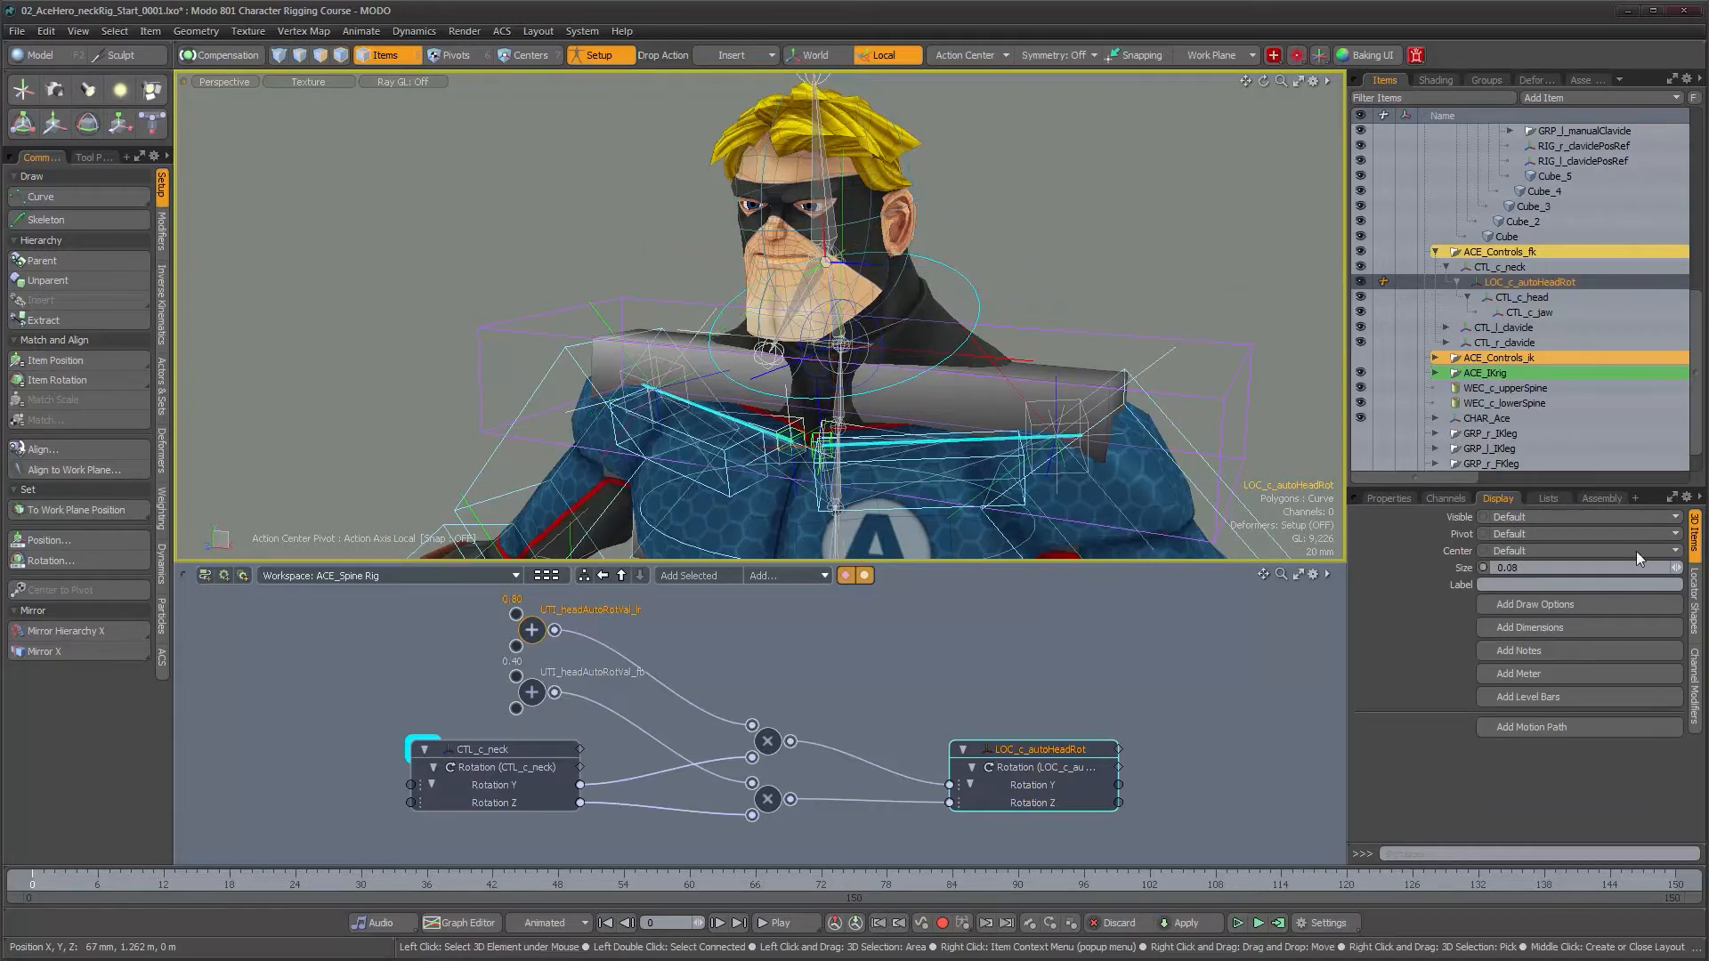
- Add a Rotation constraint that makes the JNT_c_neck joint follow the rotation of CTL_c_neck
alt+drag(1024, 316, 740, 383)
alt+right_drag(812, 365, 865, 367)
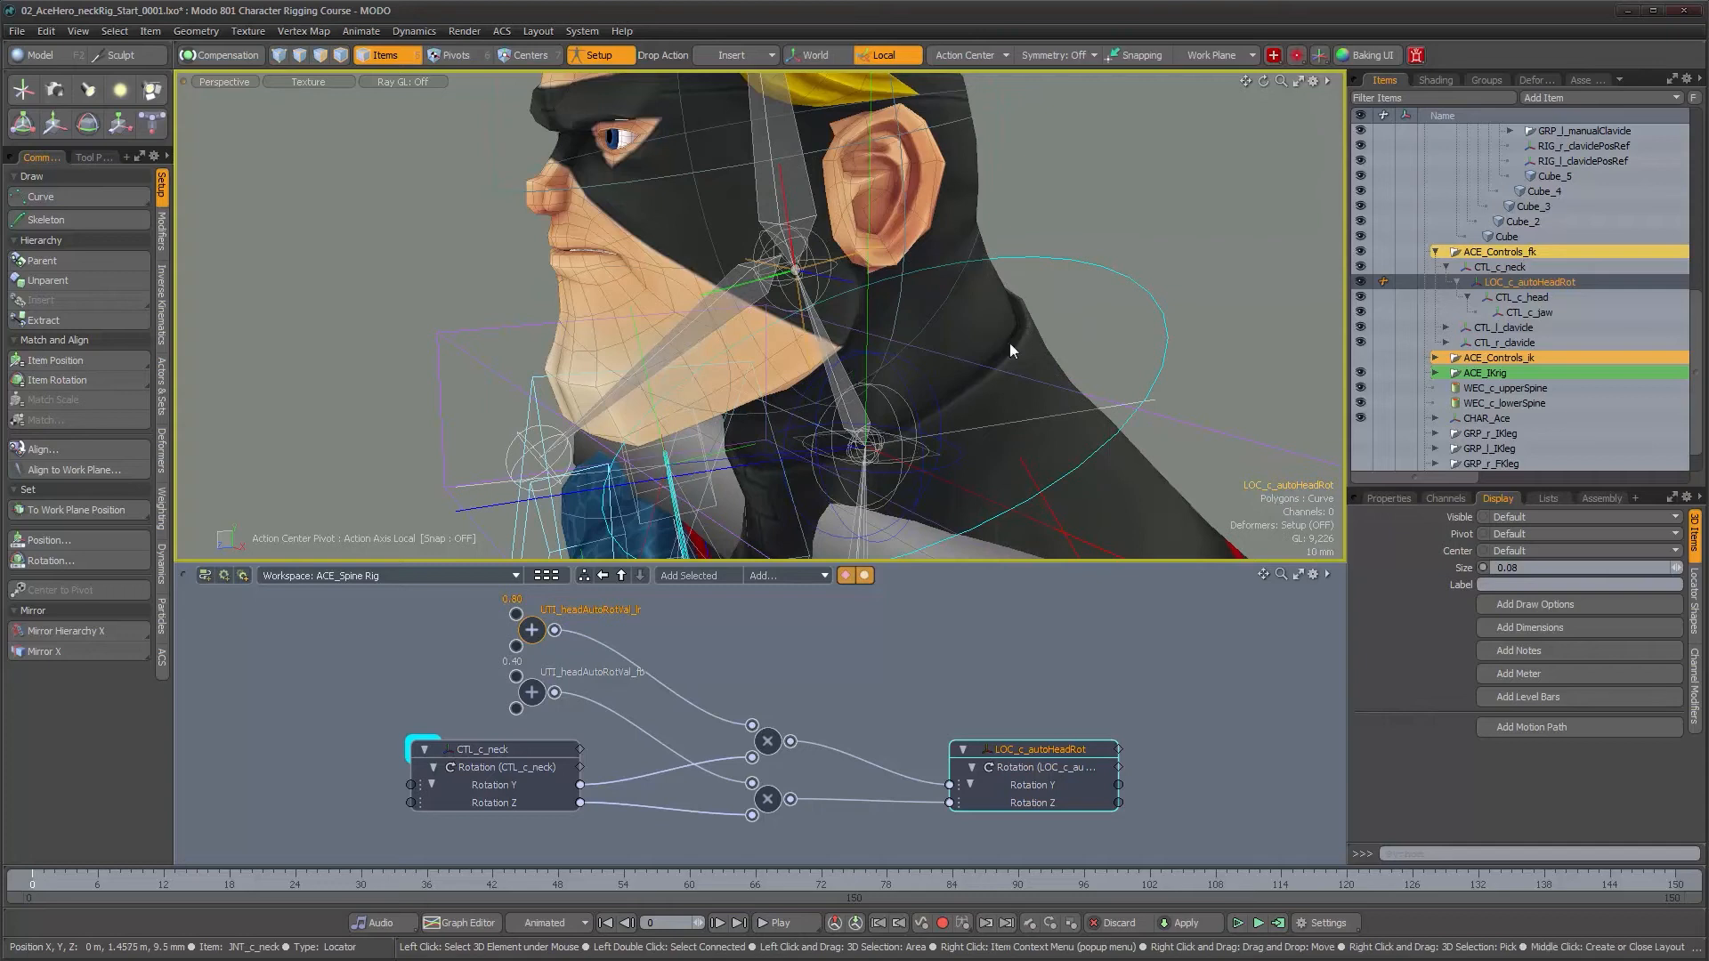
alt+drag(921, 316, 853, 322)
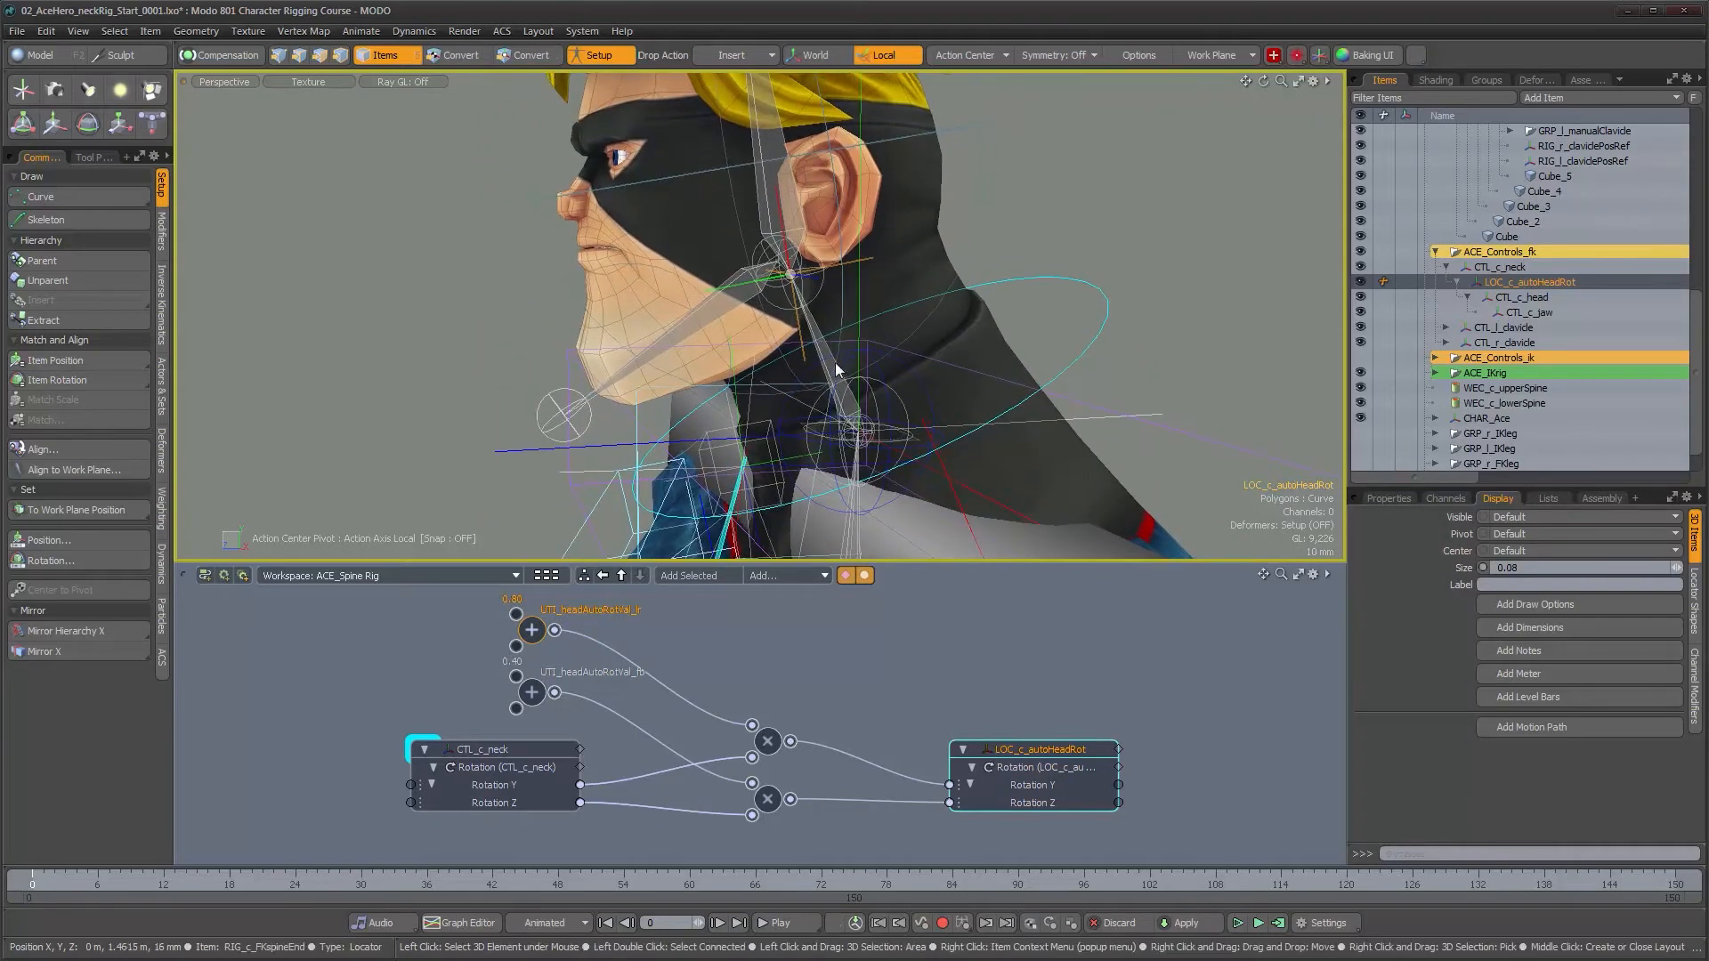
click(832, 367)
alt+drag(850, 414, 990, 377)
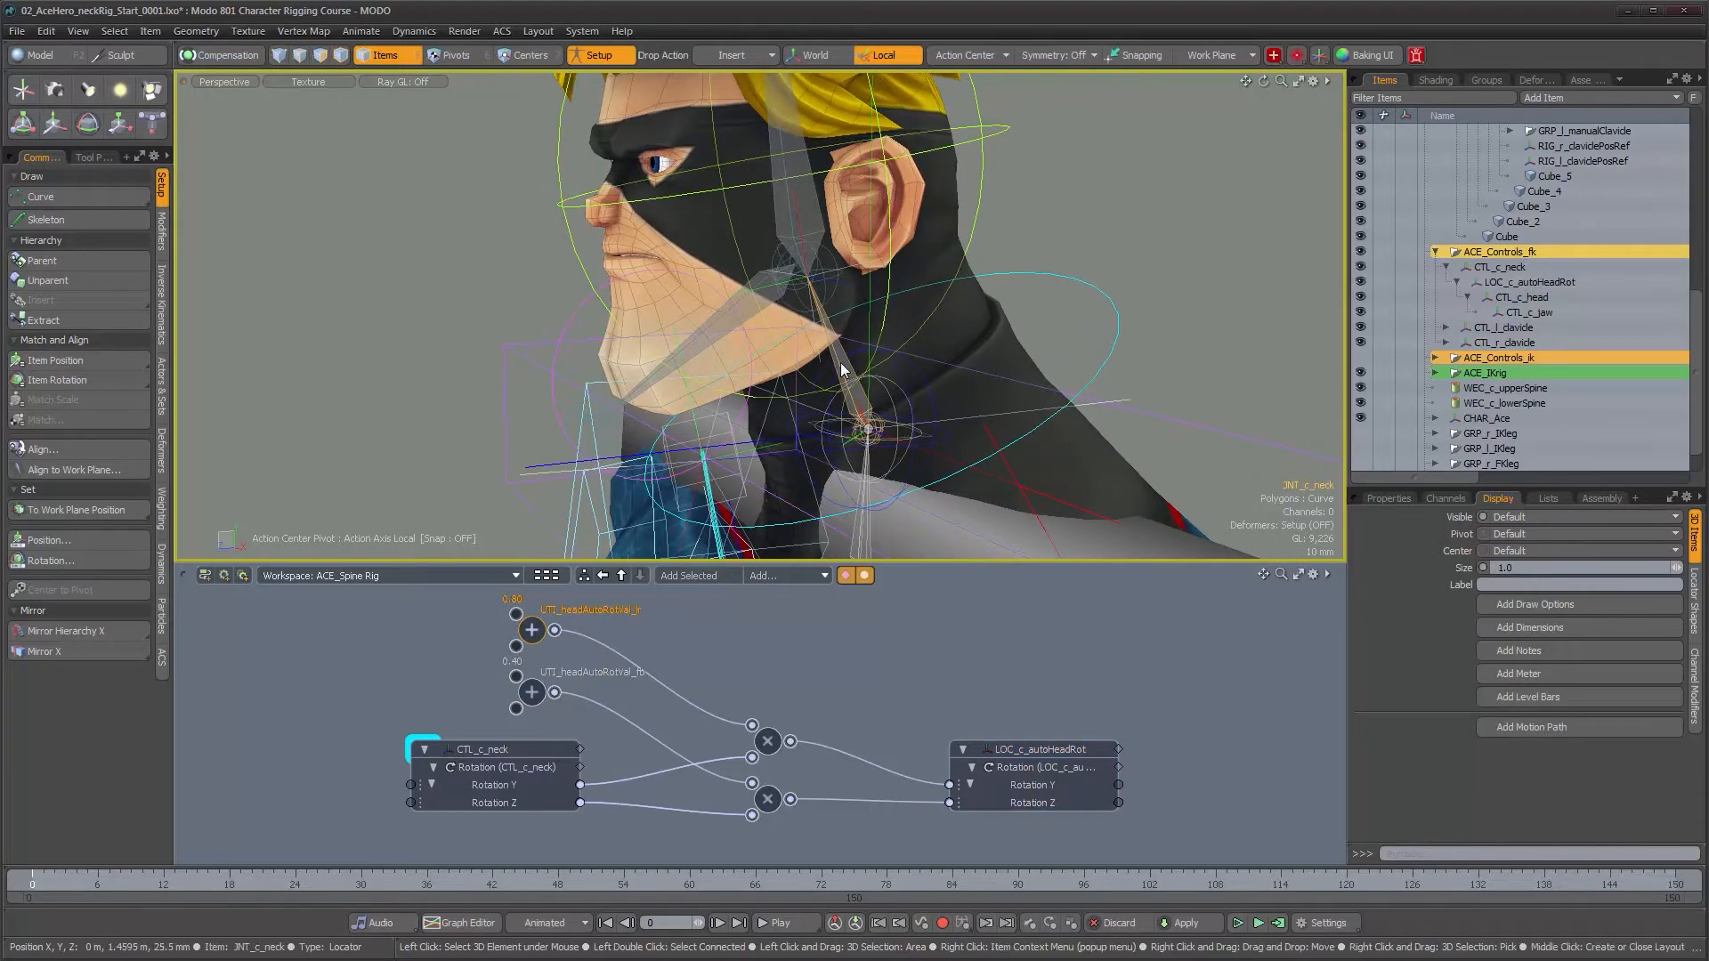
shift+click(1112, 302)
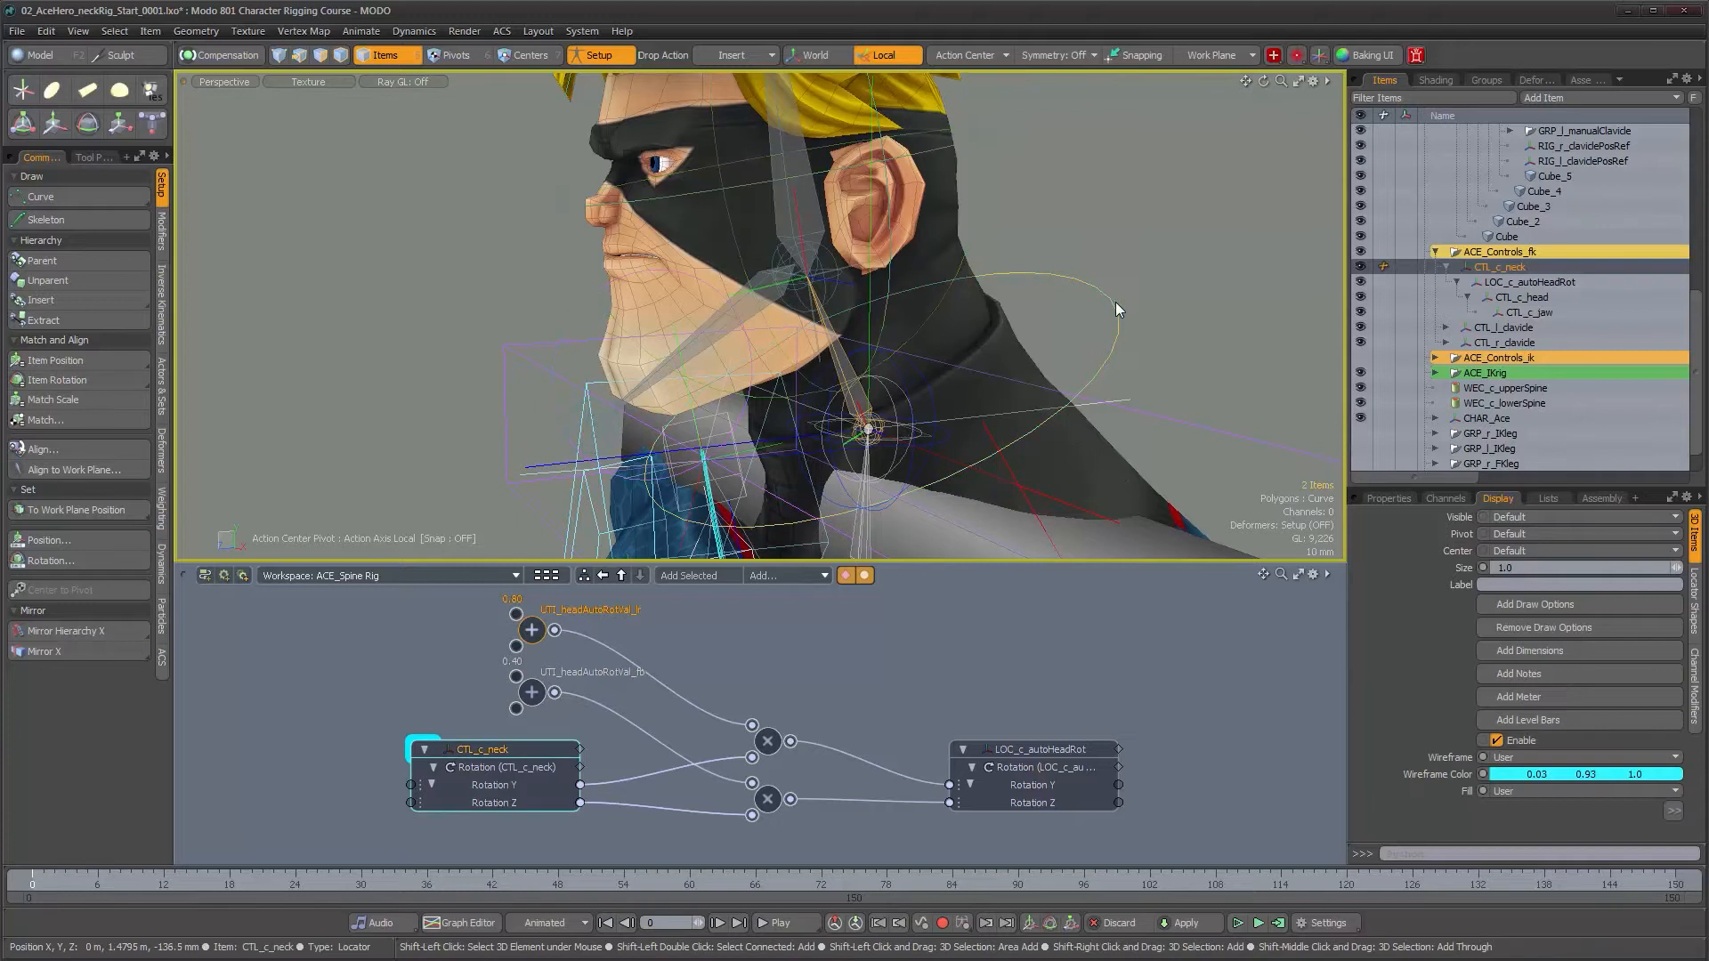
click(162, 237)
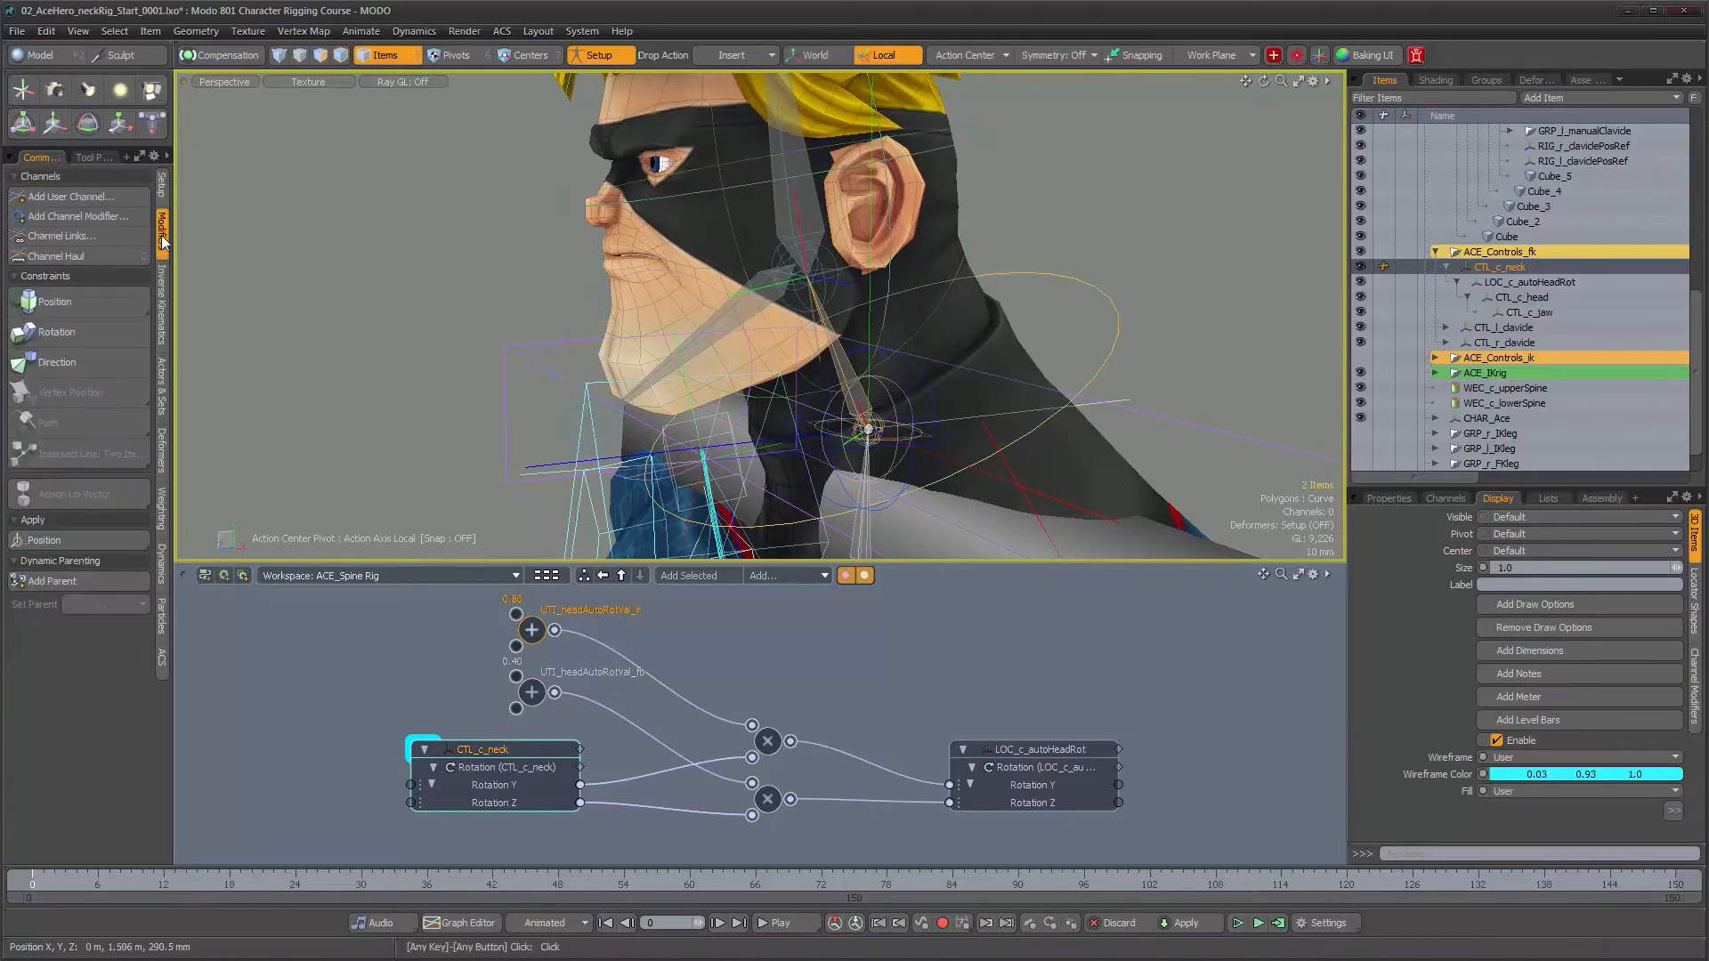
click(227, 56)
click(75, 333)
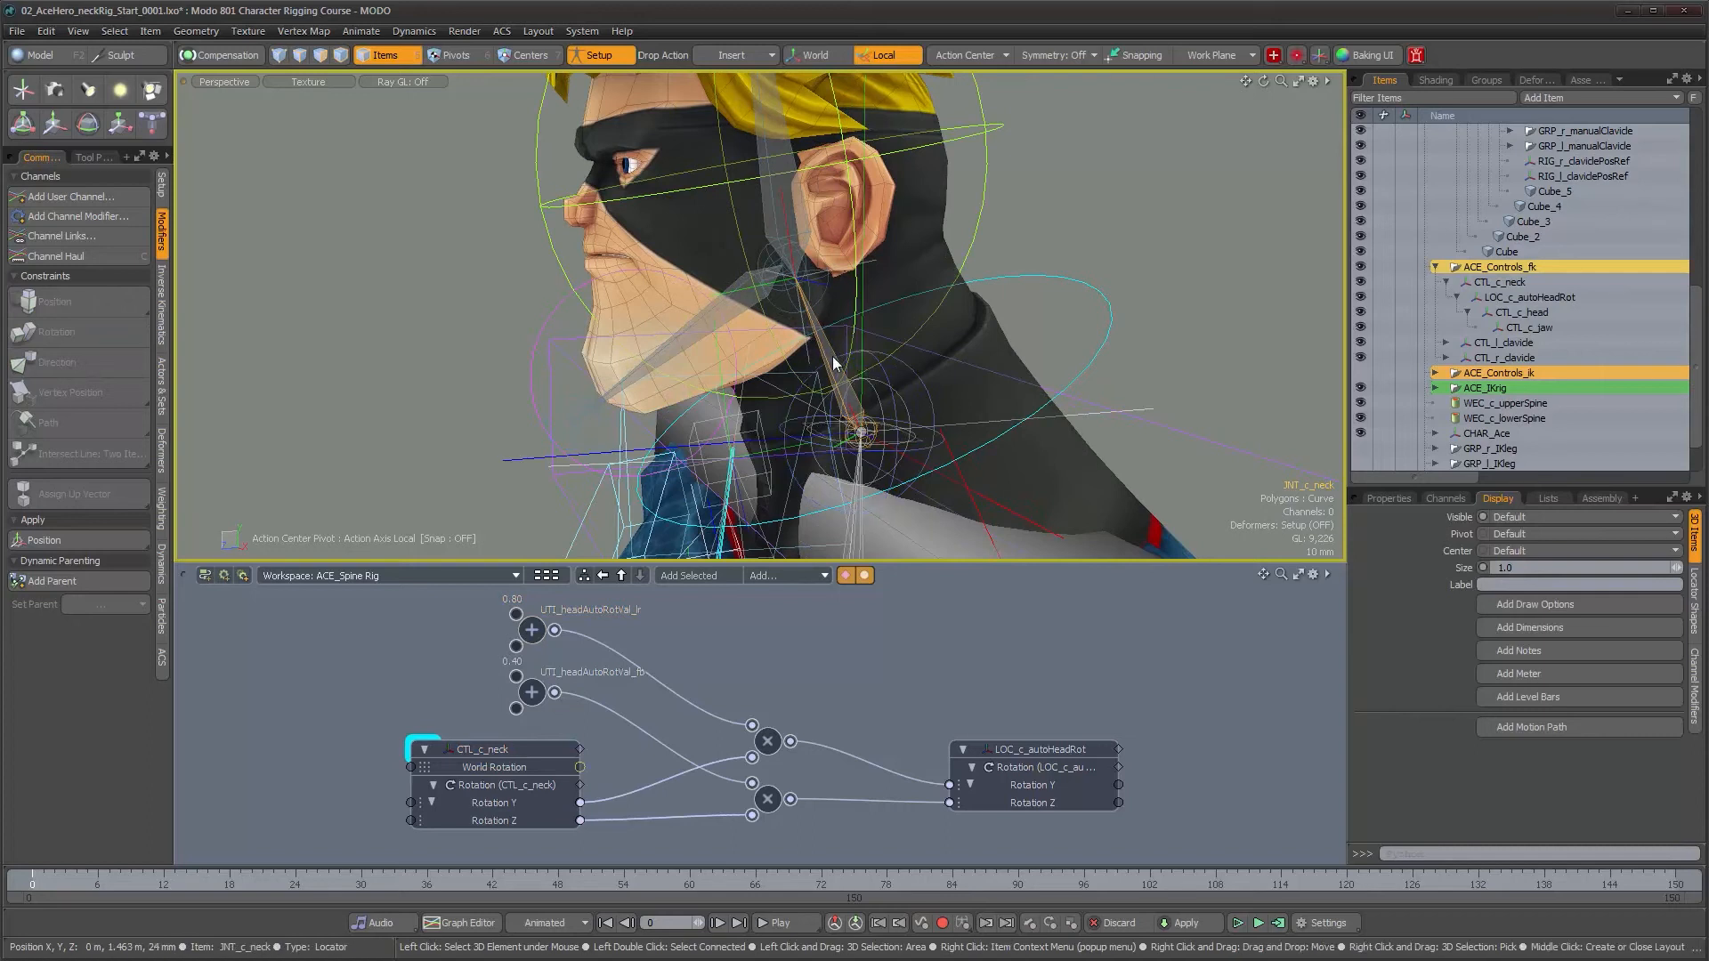
- Check the transform properties of the CTL_c_neck and CTL_c_head controls
alt+drag(849, 389, 861, 389)
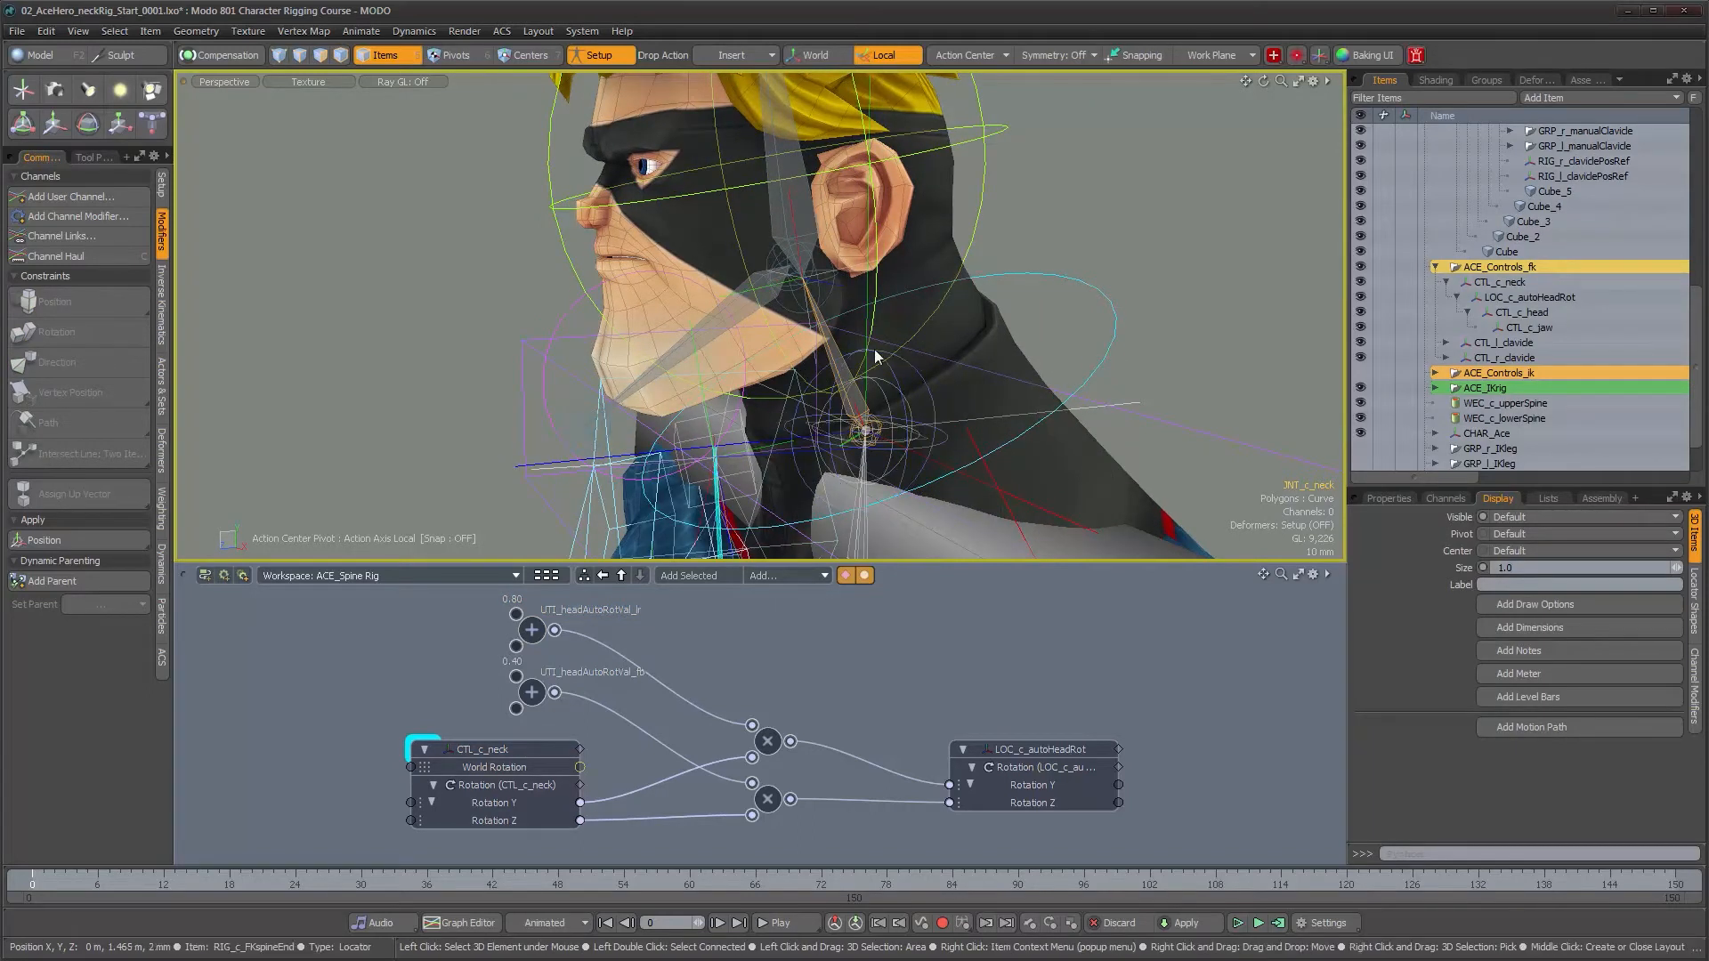
alt+right_drag(871, 357, 894, 415)
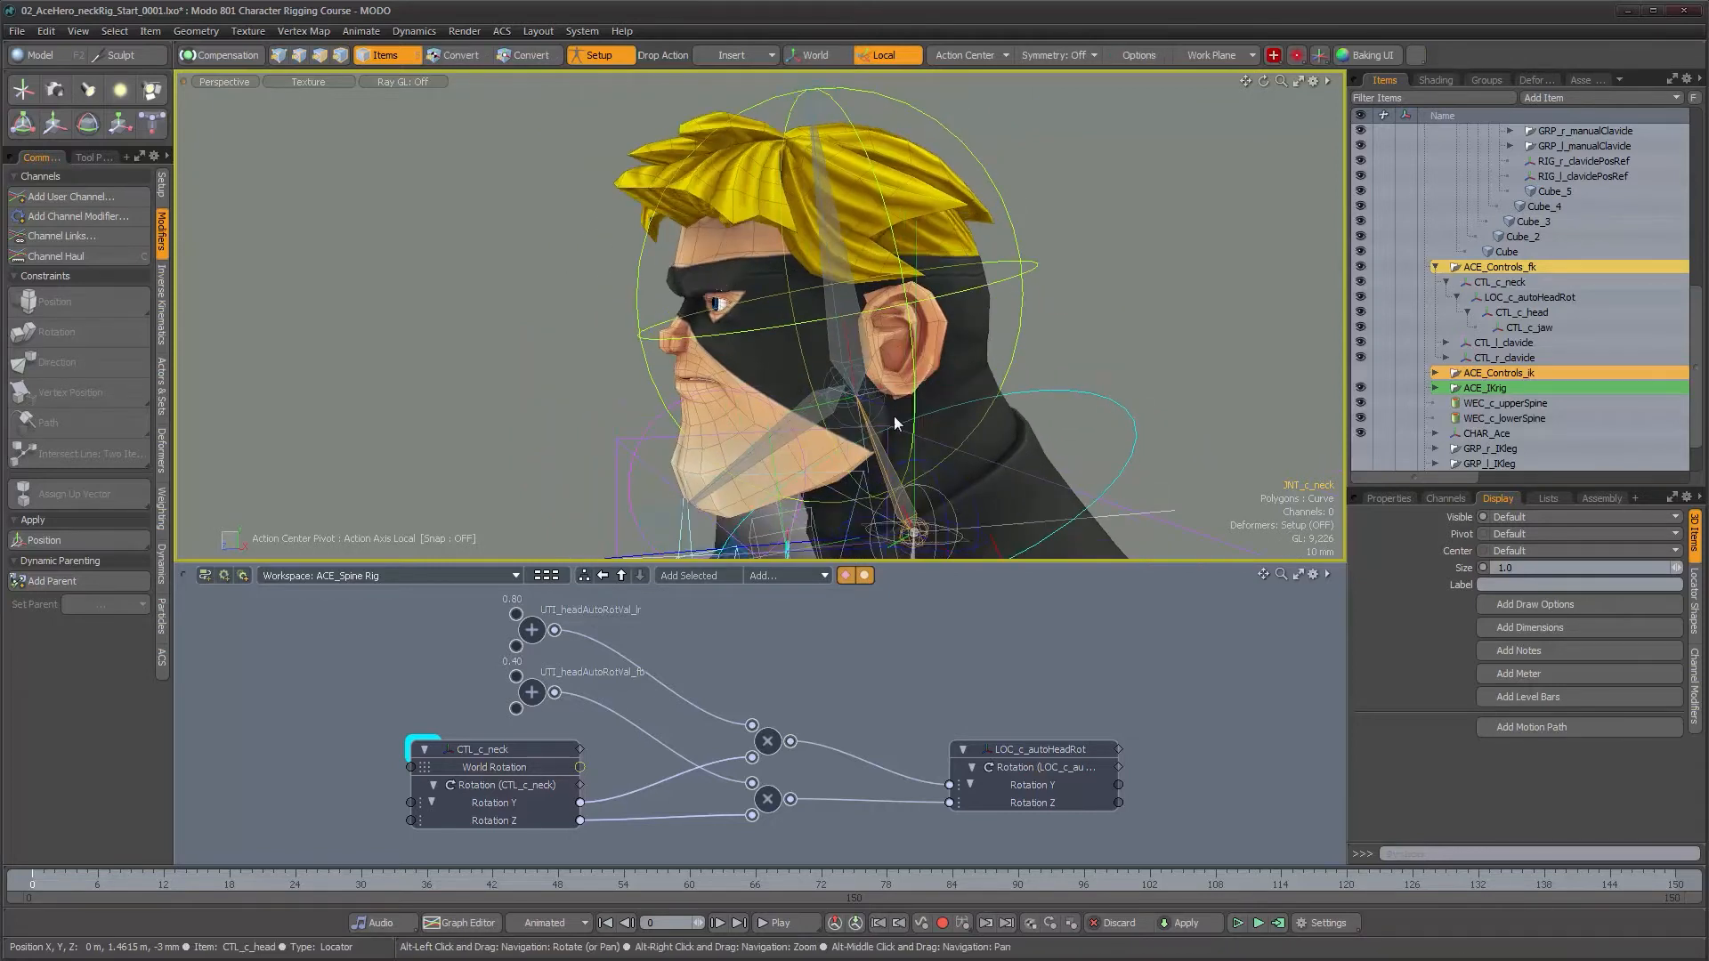
click(1137, 435)
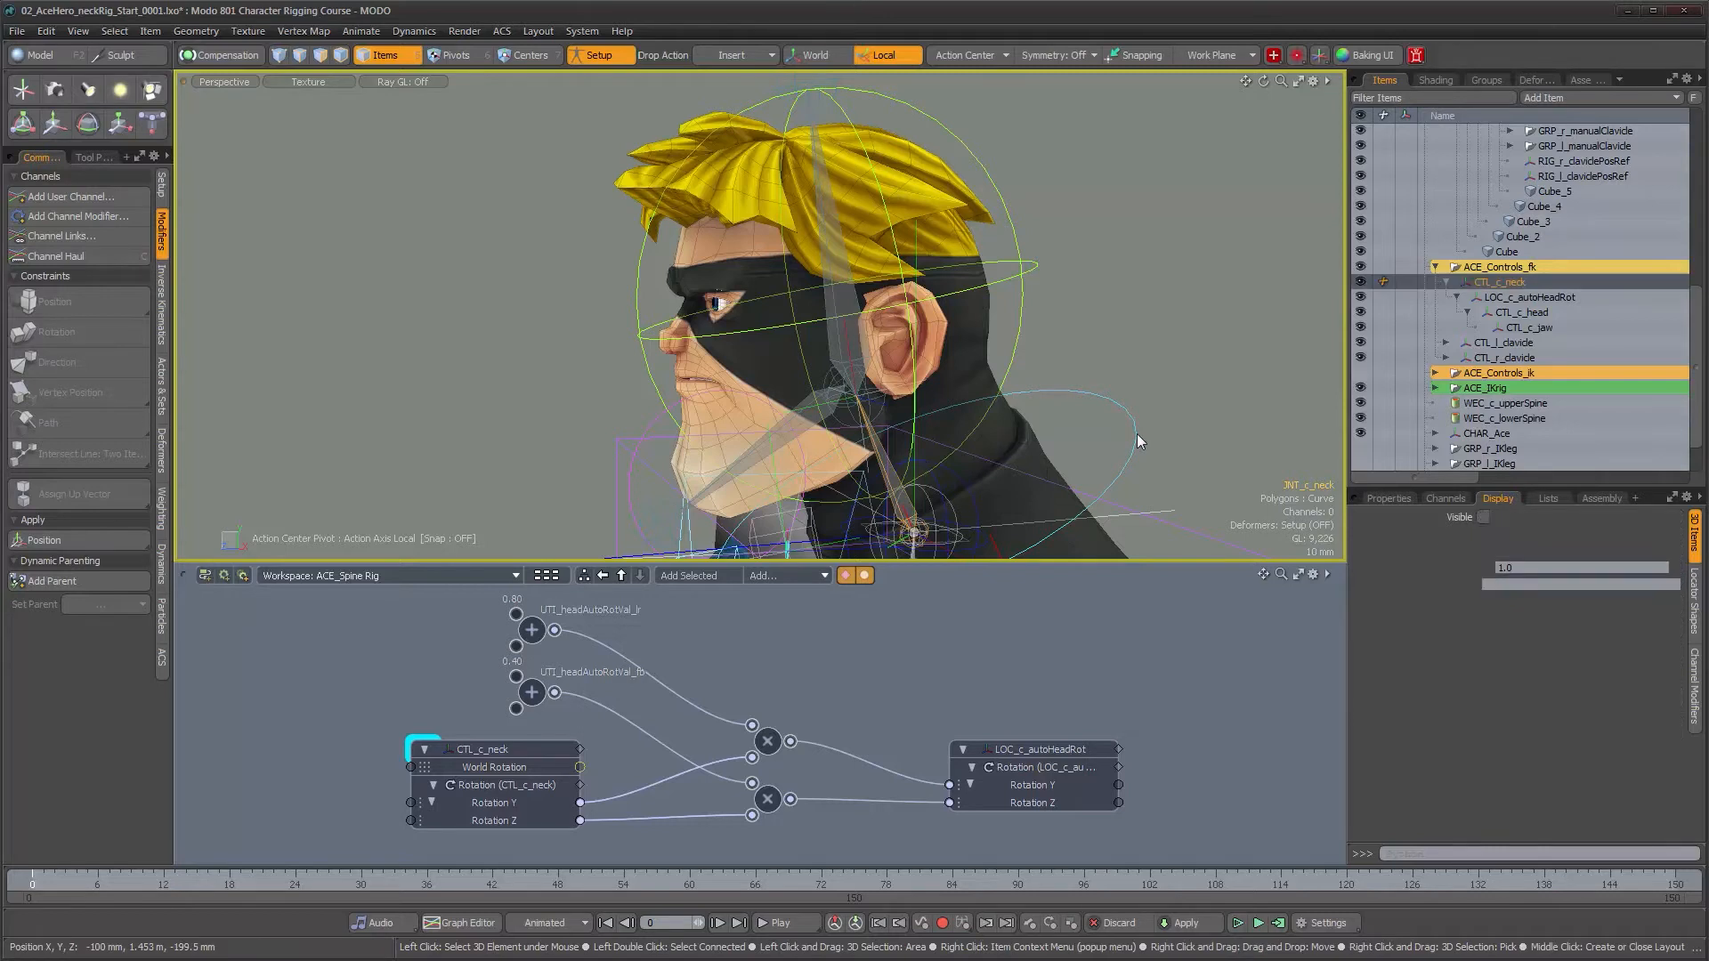
click(1383, 500)
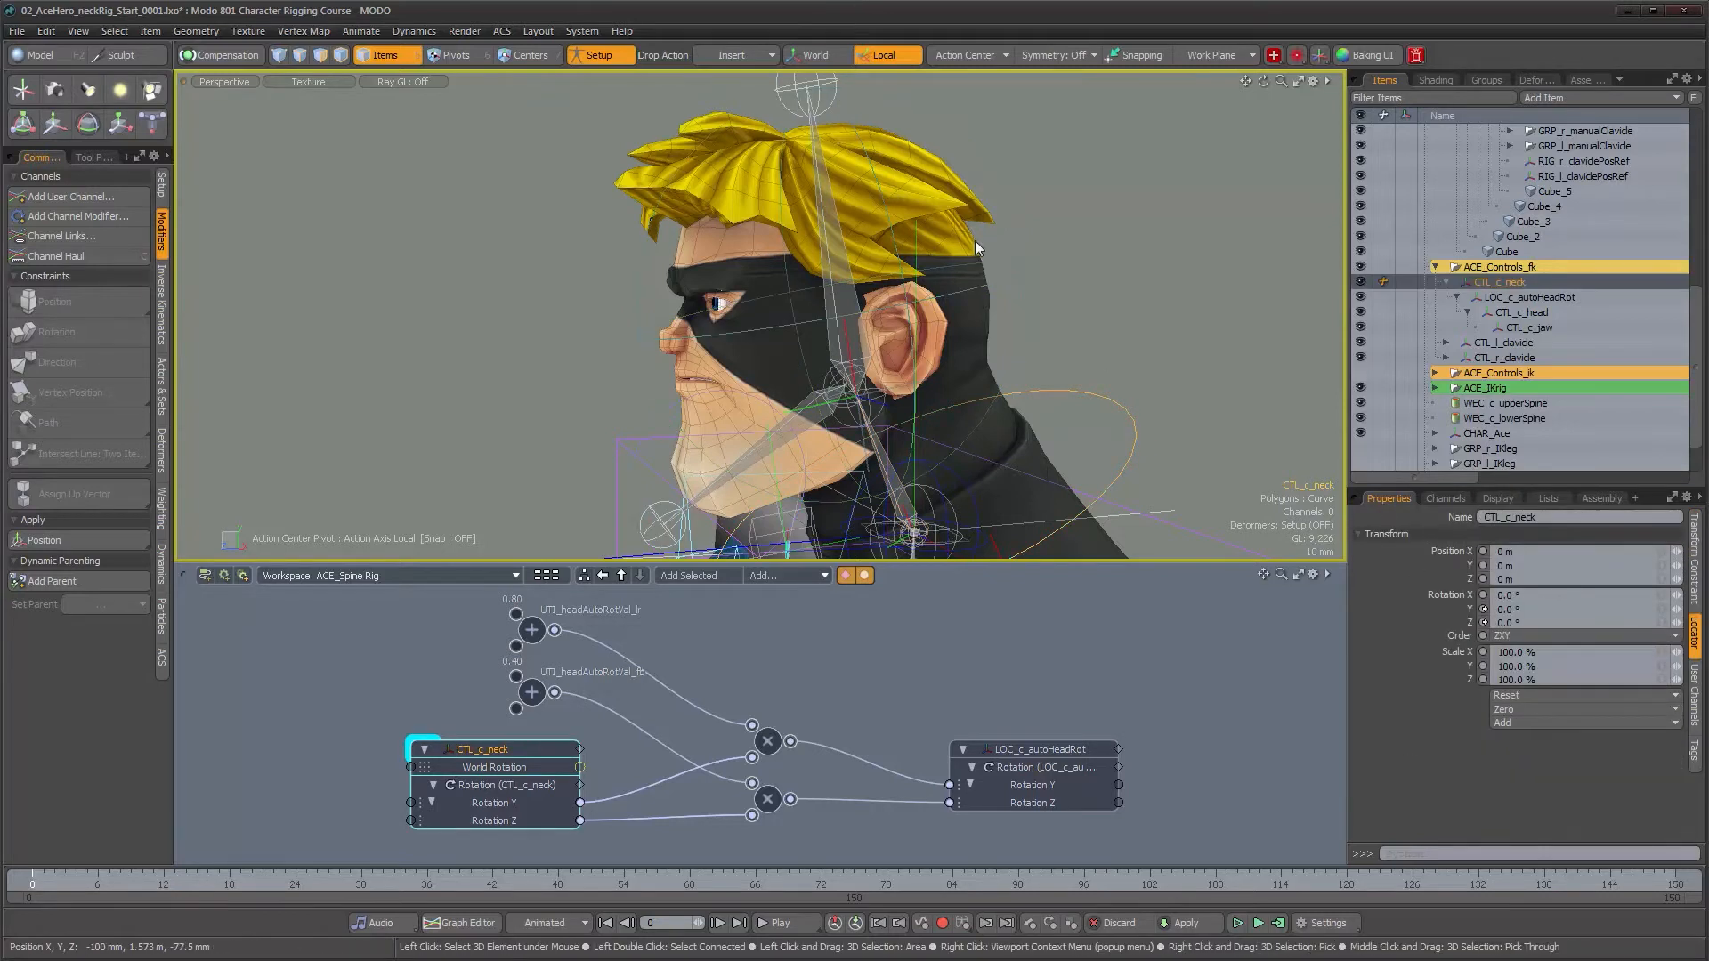
click(1013, 233)
alt+drag(1013, 233, 963, 291)
alt+drag(1019, 359, 956, 360)
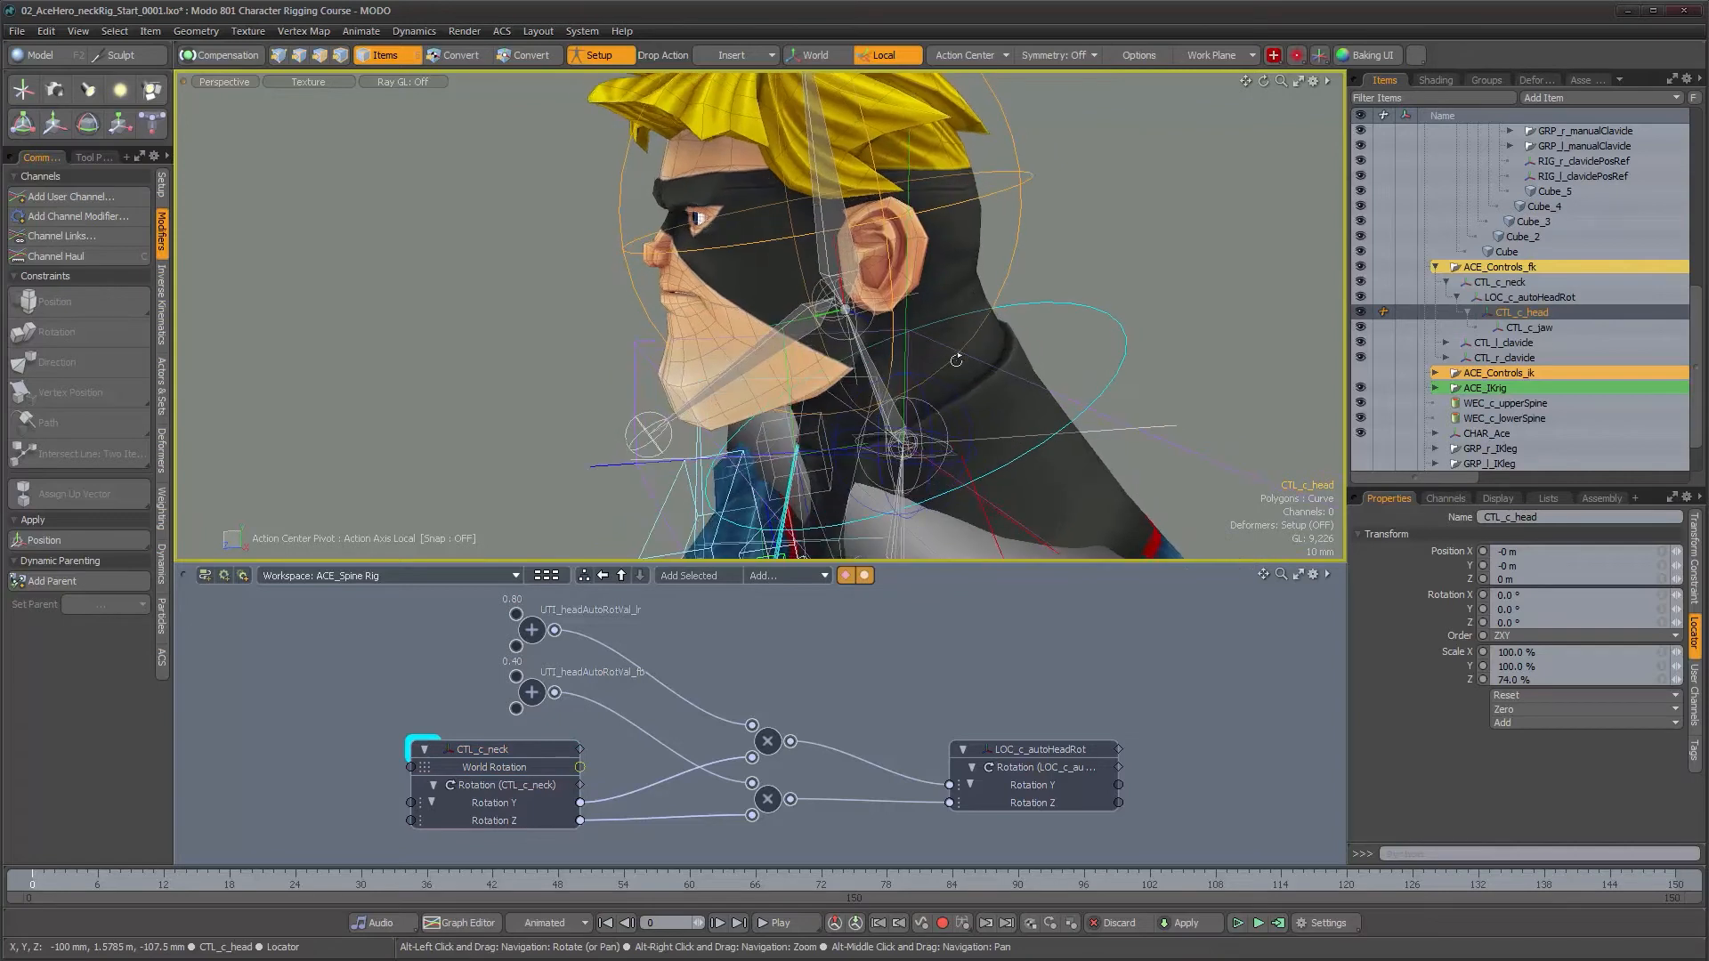
- Add a Rotation constraint that makes the head joint follow the rotation of CTL_c_head
click(662, 333)
alt+drag(820, 326, 979, 205)
shift+click(995, 180)
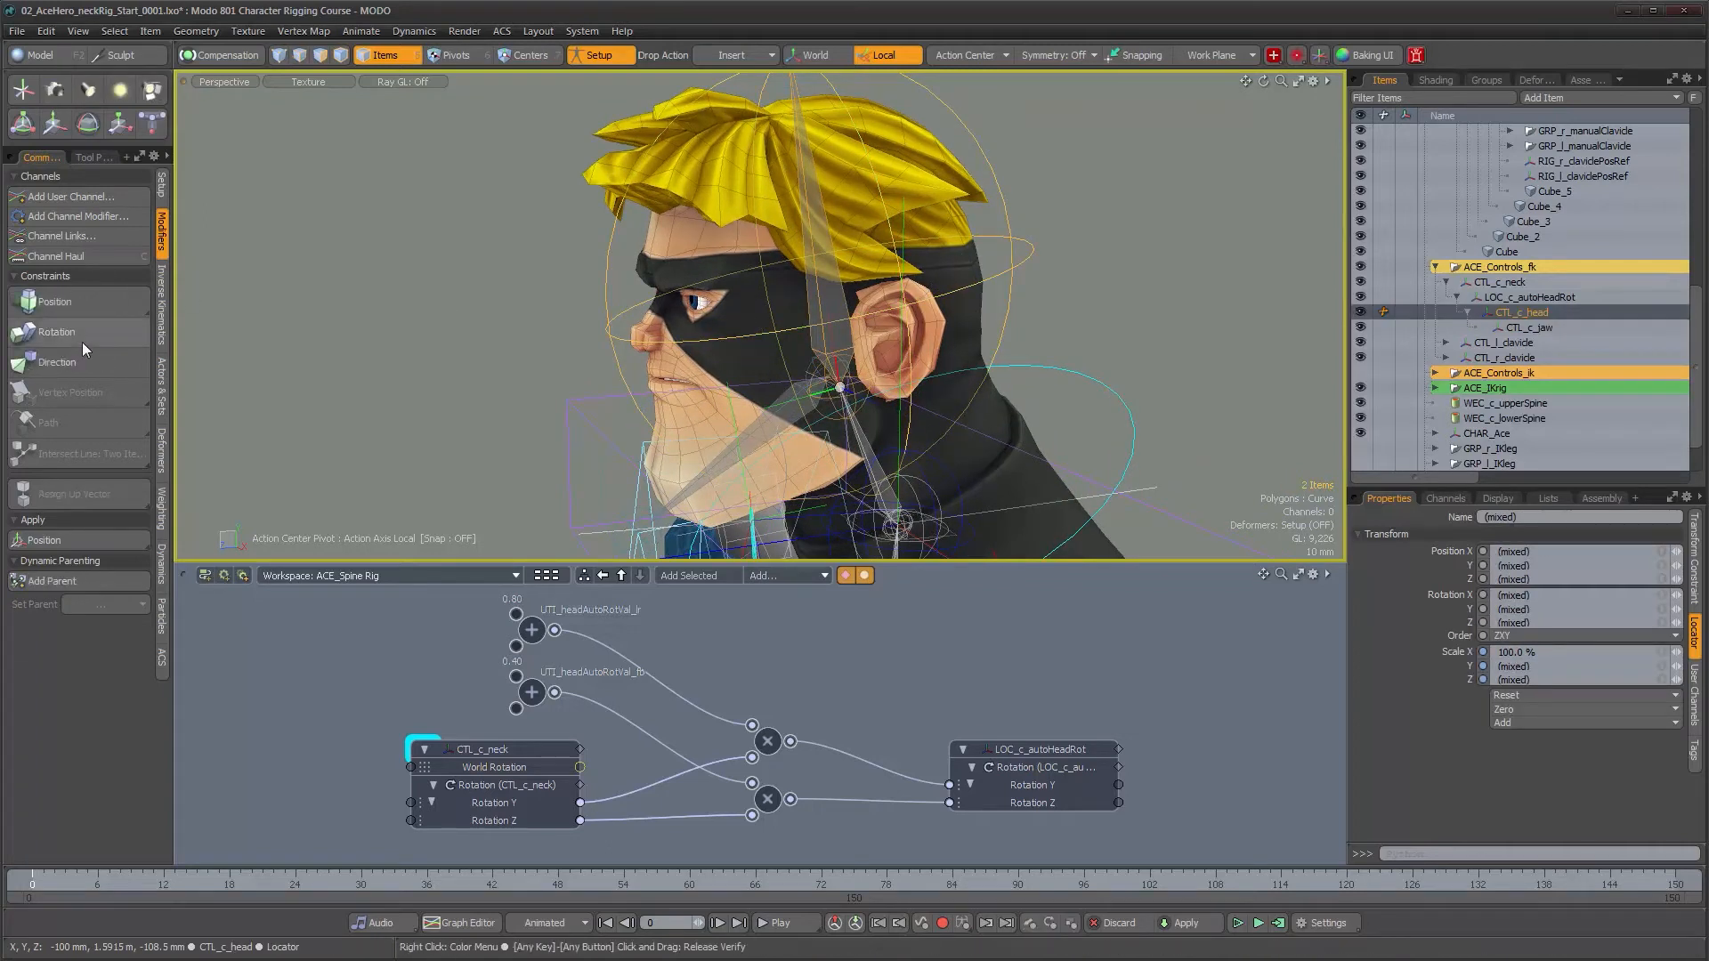
click(82, 342)
- Add a Rotation constraint that makes JNT_c_jaw follow the rotation of CTL_c_jaw
alt+drag(790, 439, 546, 354)
click(750, 328)
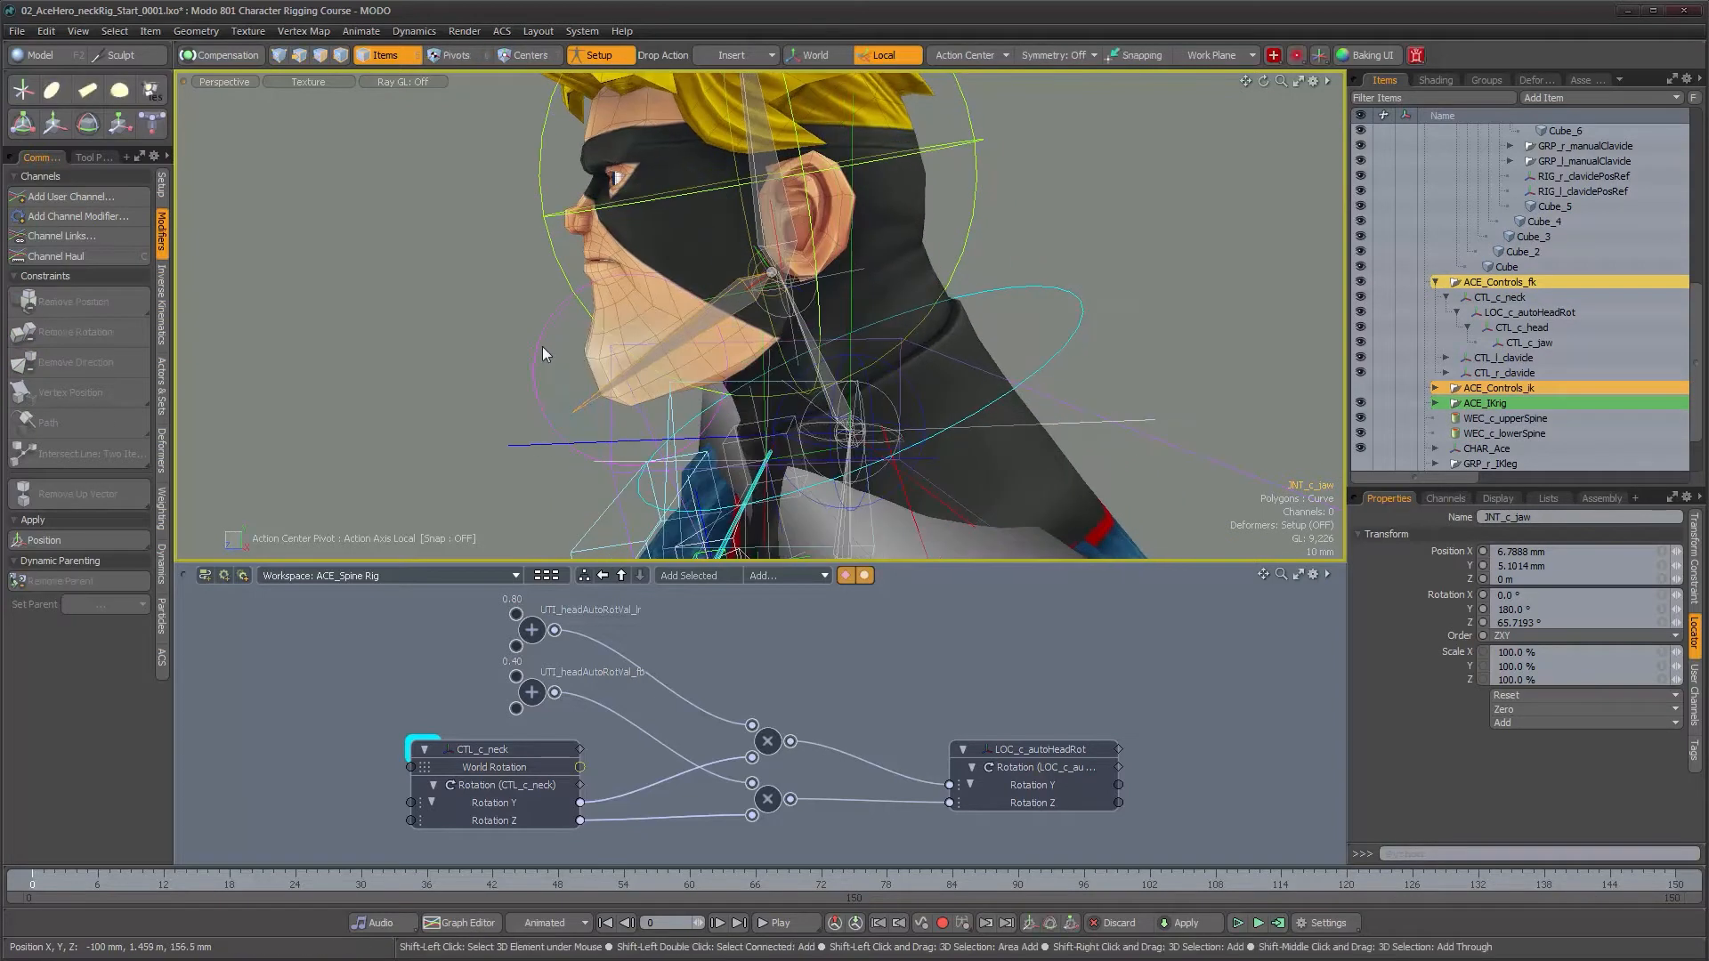
shift+click(541, 346)
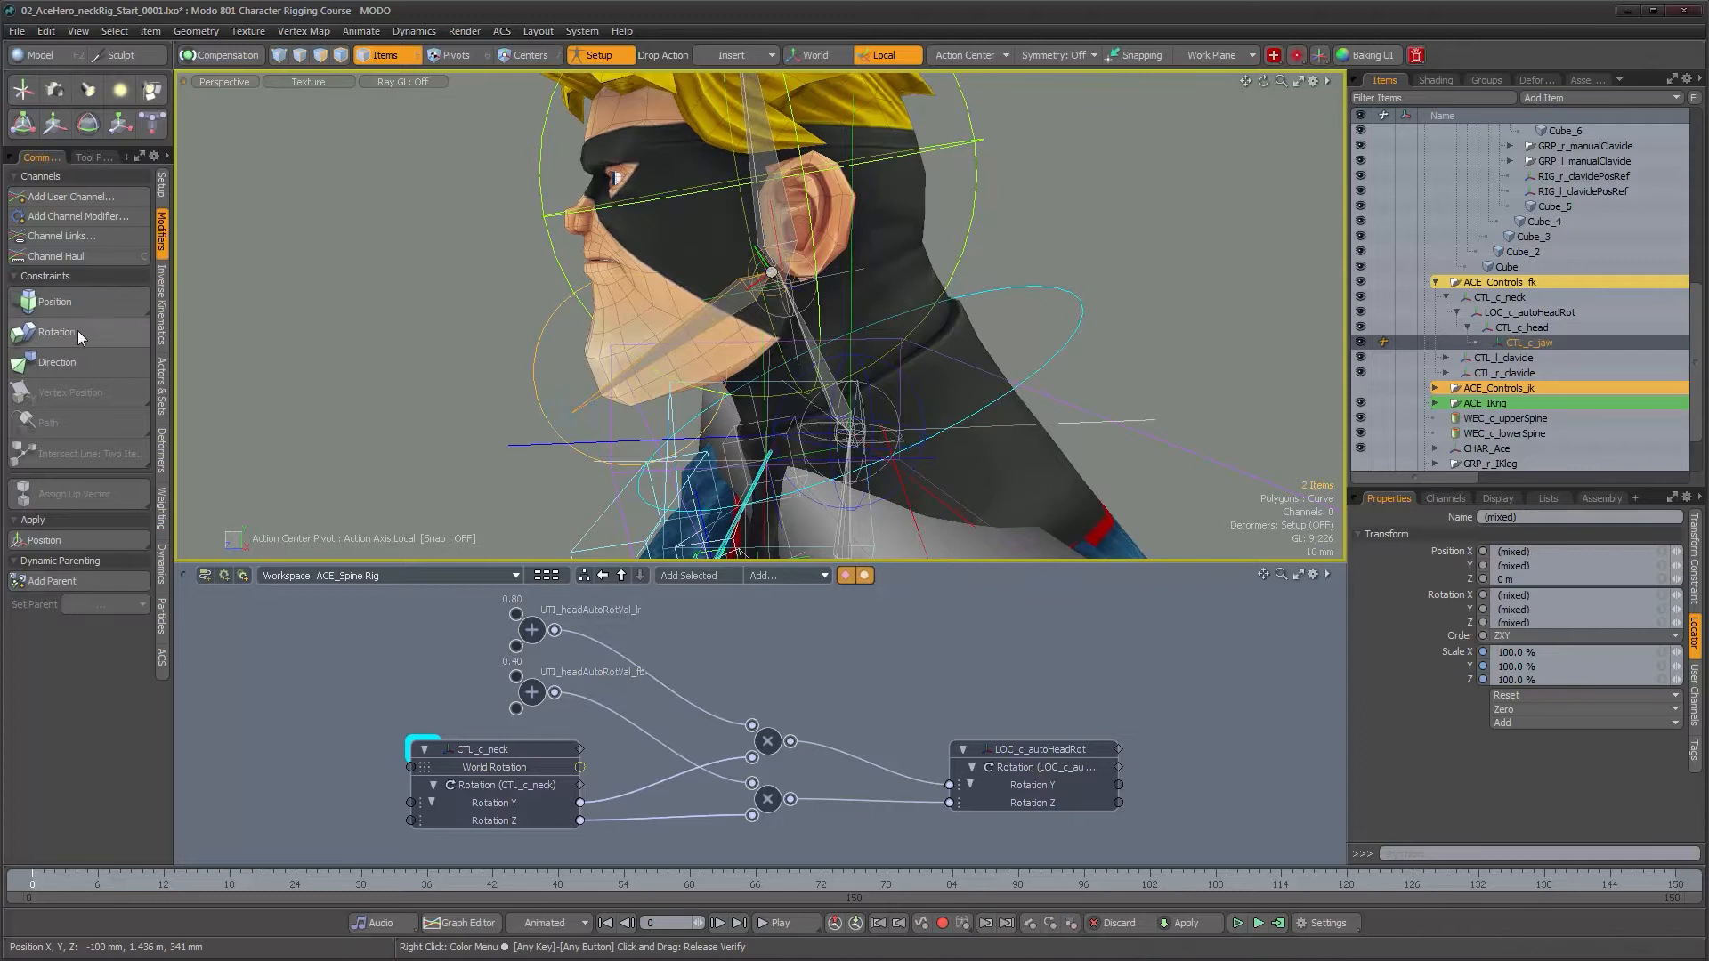
click(77, 329)
scroll(1015, 356, down, 3)
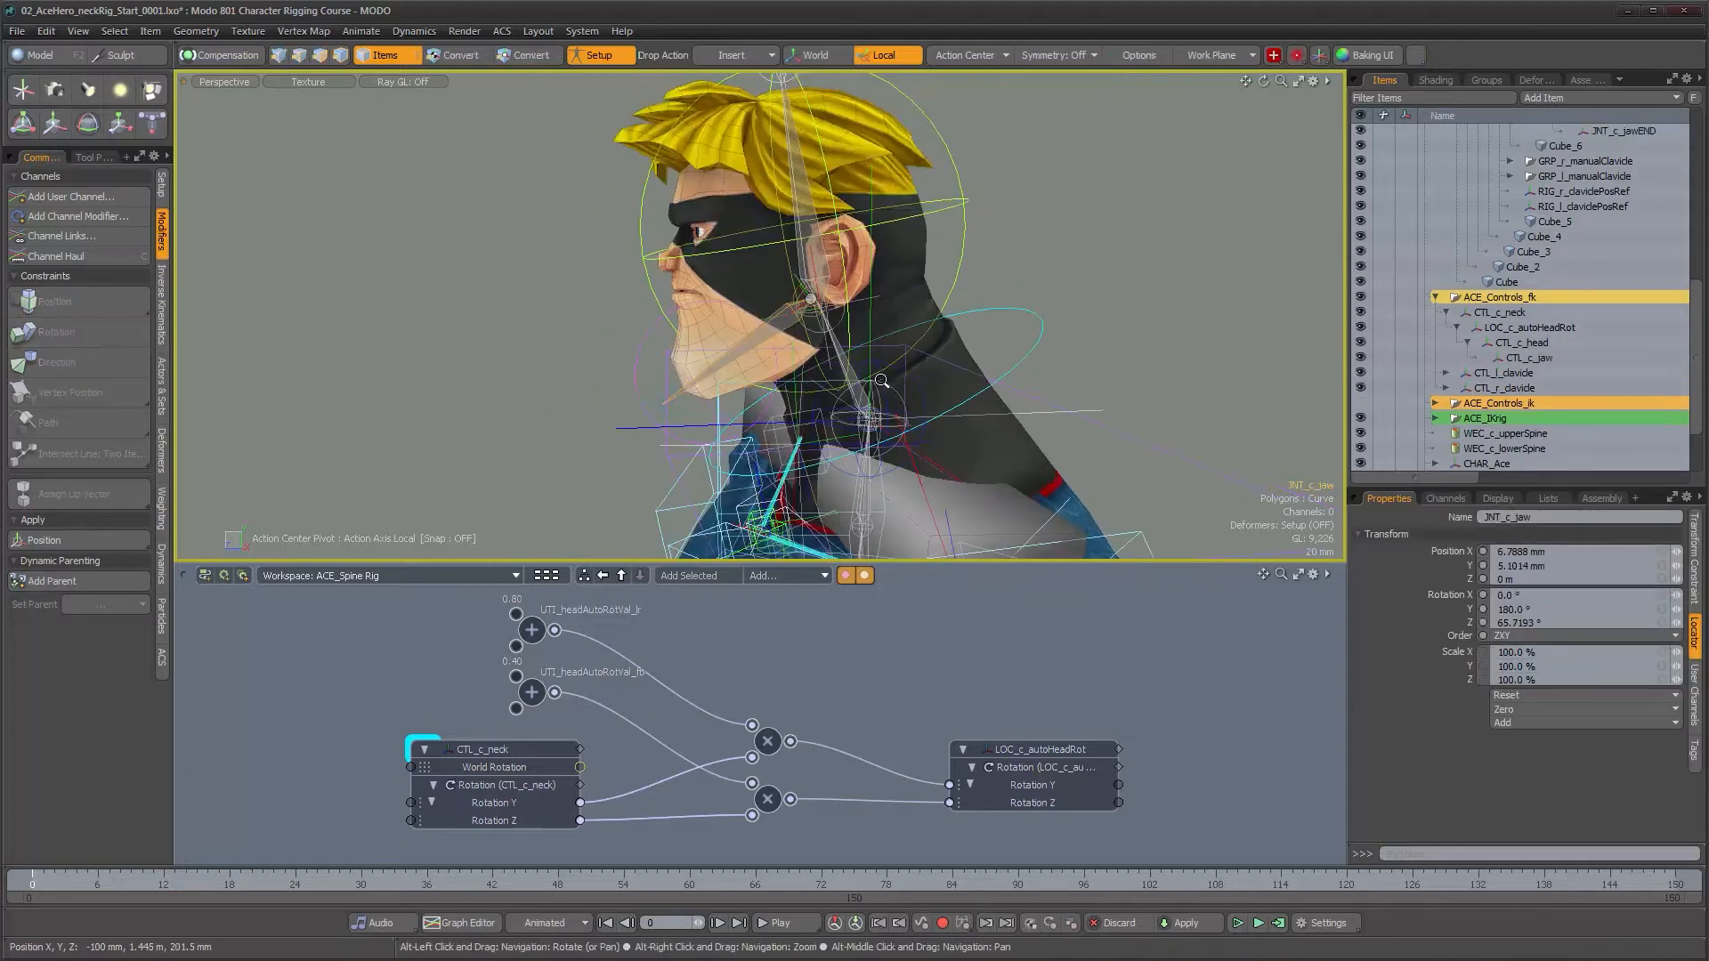
- Test-rotate CTL_c_neck and CTL_c_head to check that the constrained joints follow, and undo the rotation
click(1015, 356)
key(e)
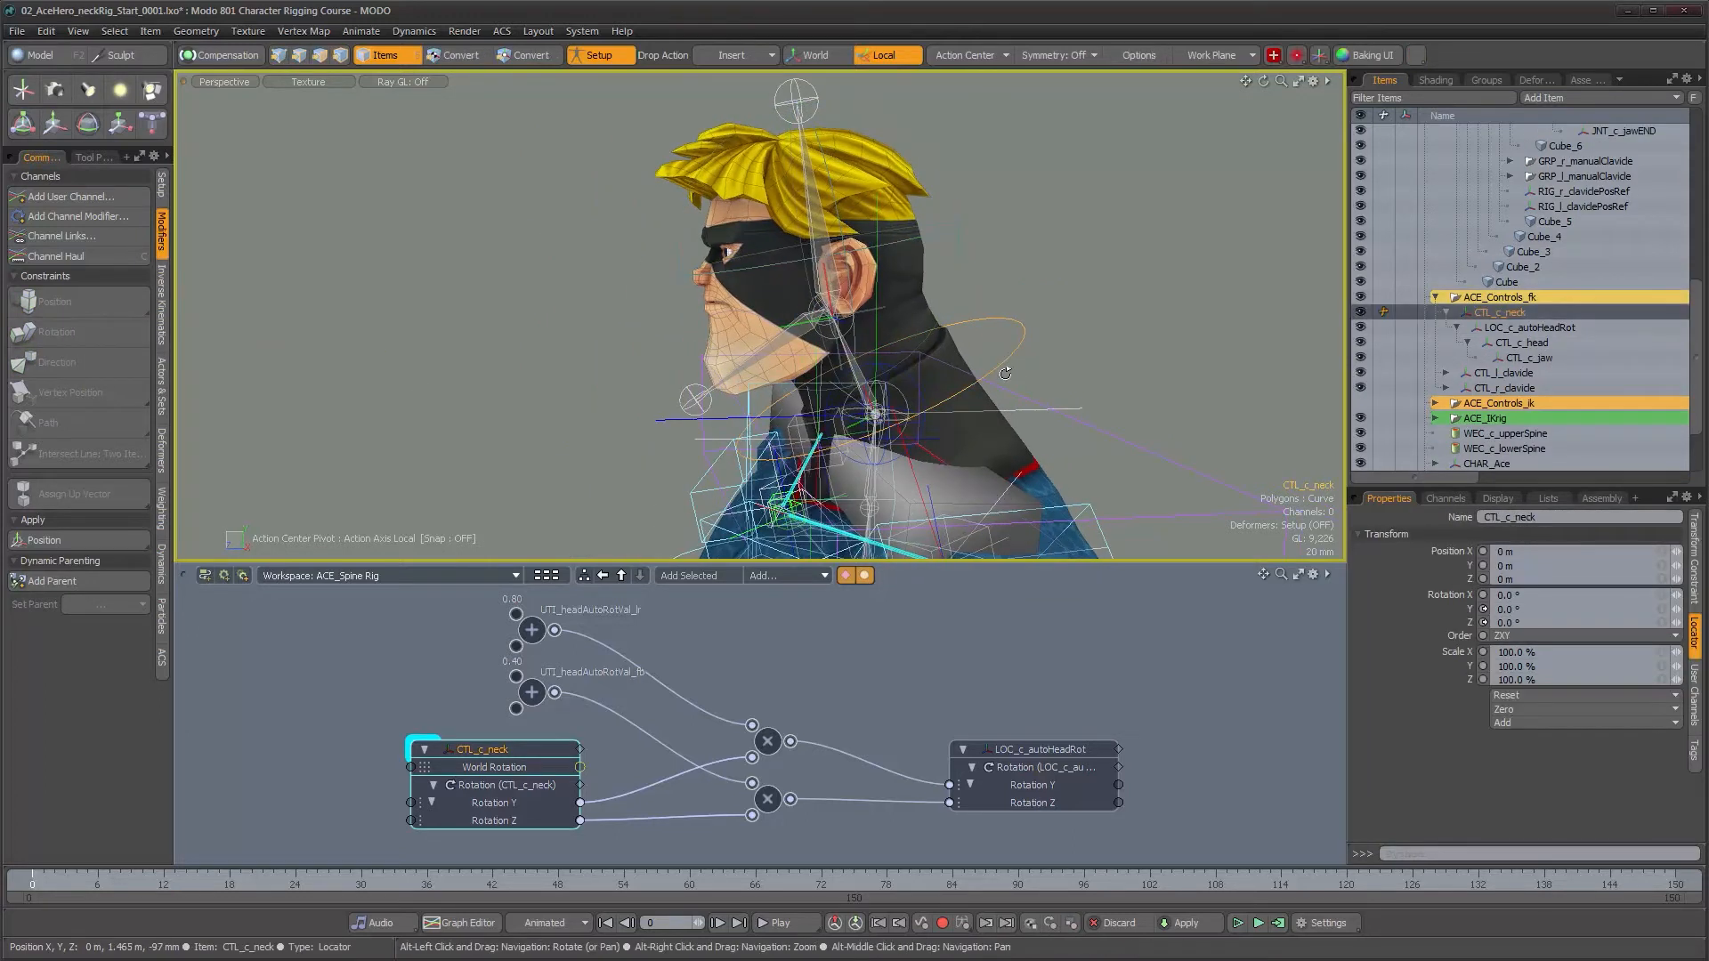
drag(804, 378, 929, 309)
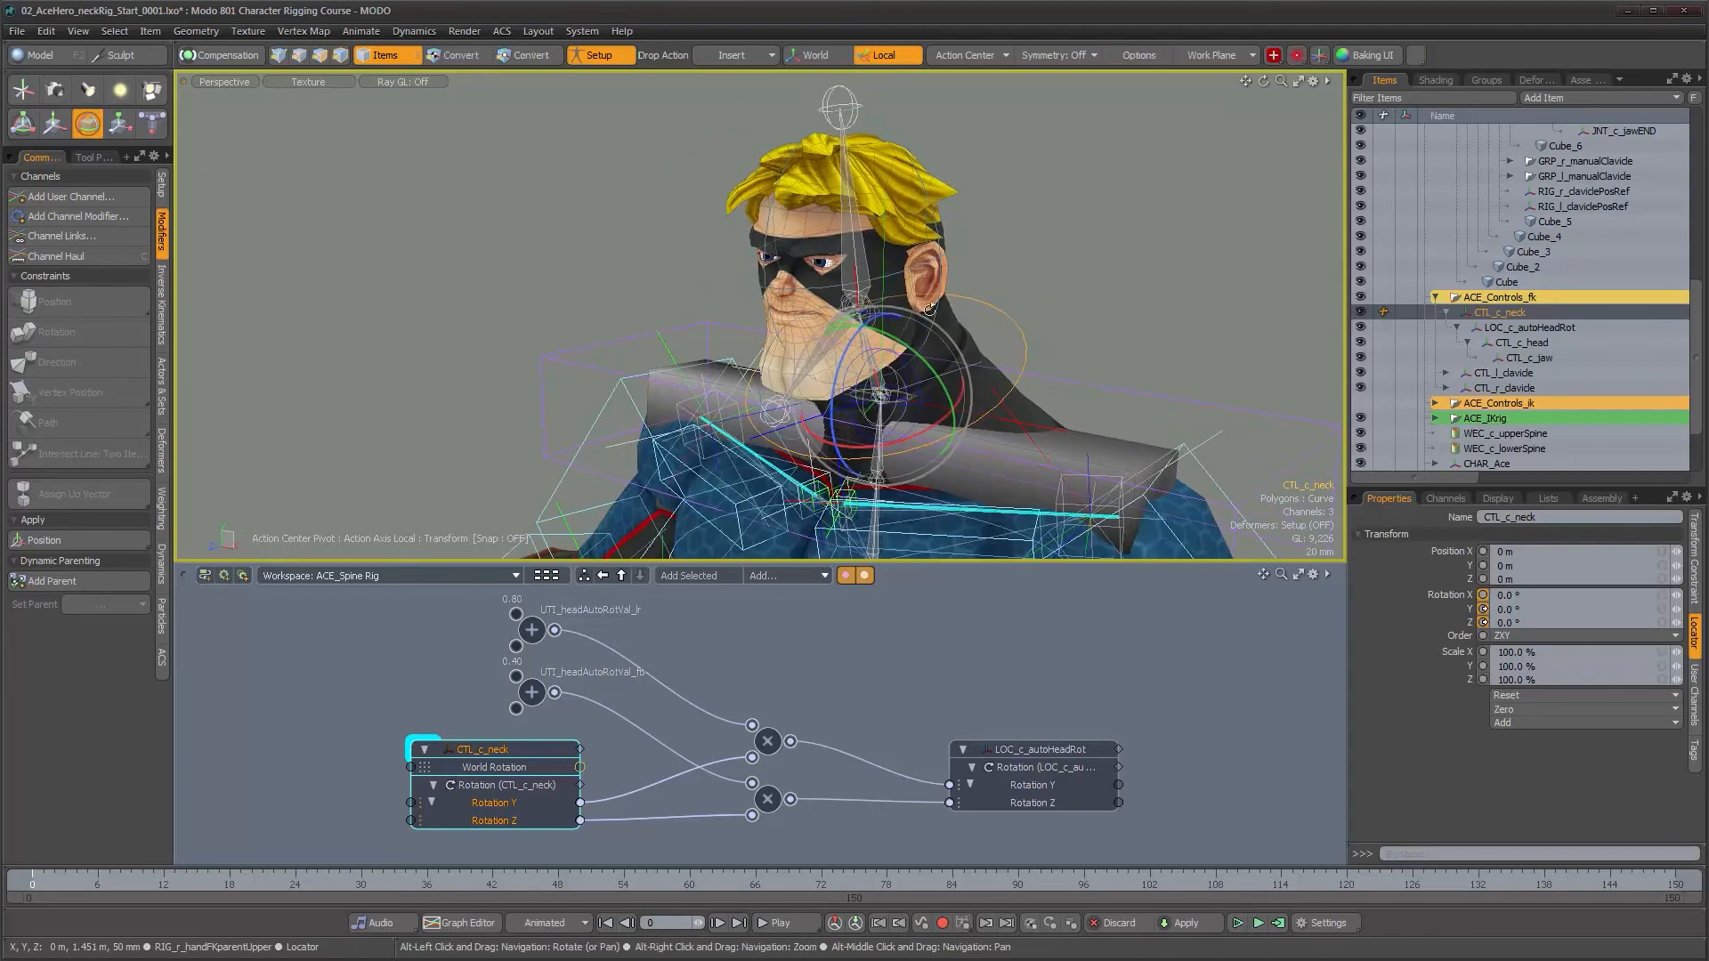
click(956, 248)
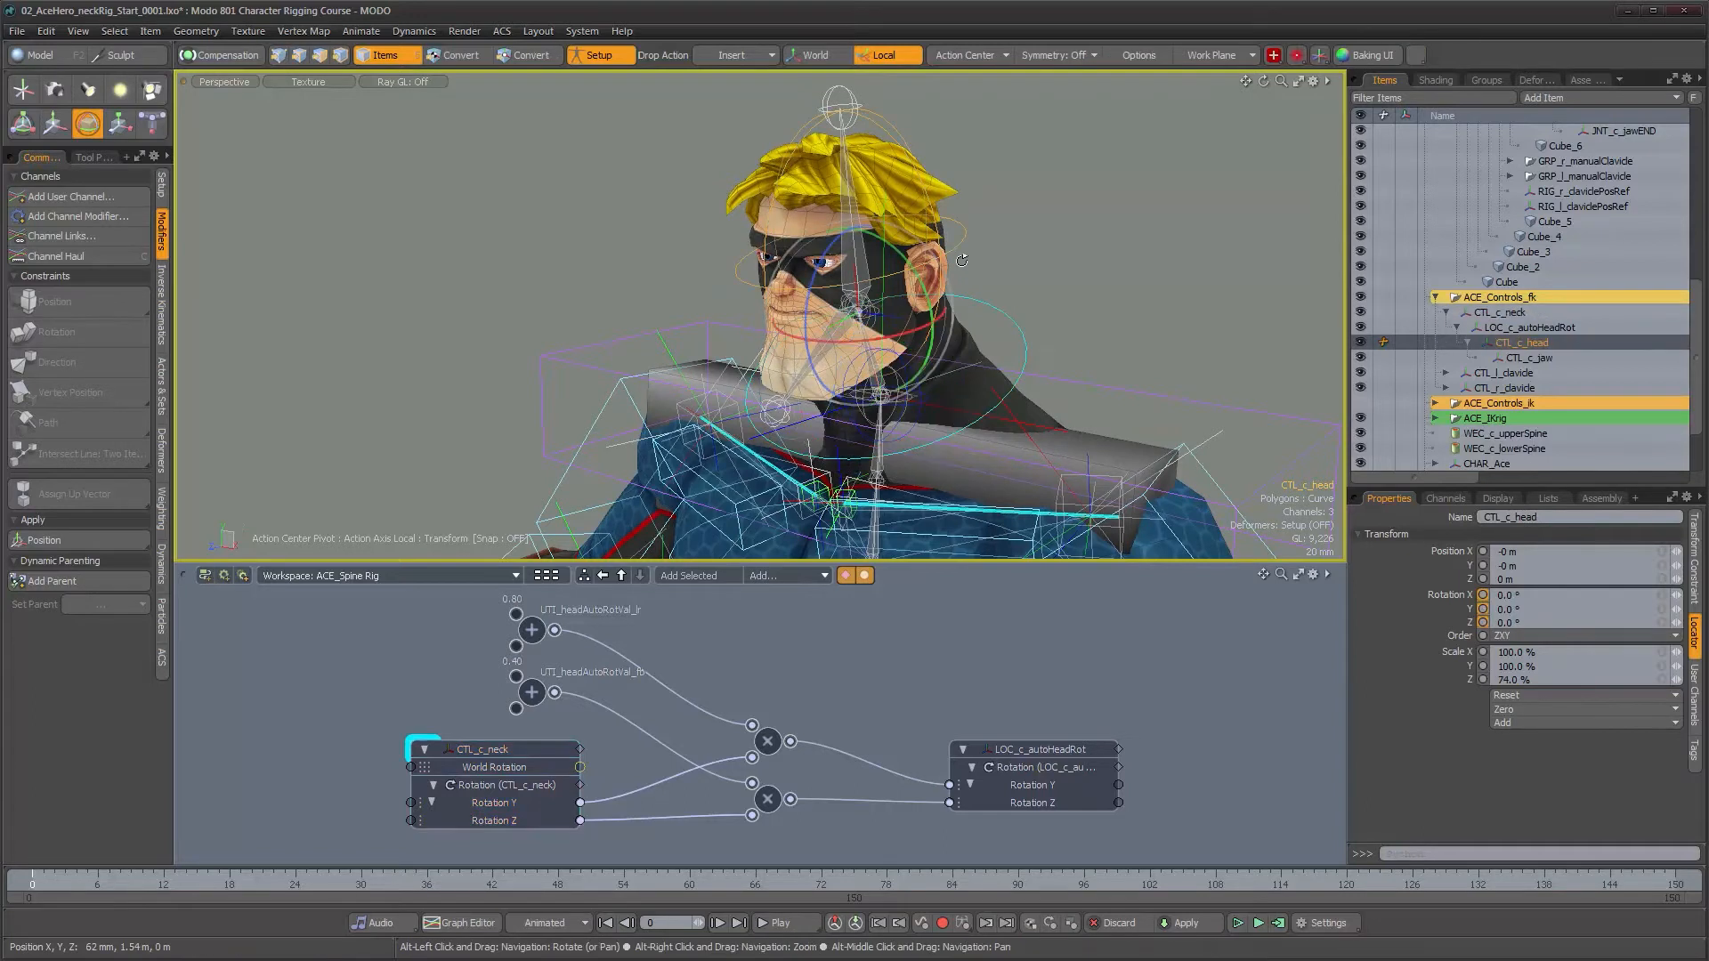
alt+drag(958, 253, 982, 260)
drag(1030, 358, 758, 300)
drag(674, 260, 571, 262)
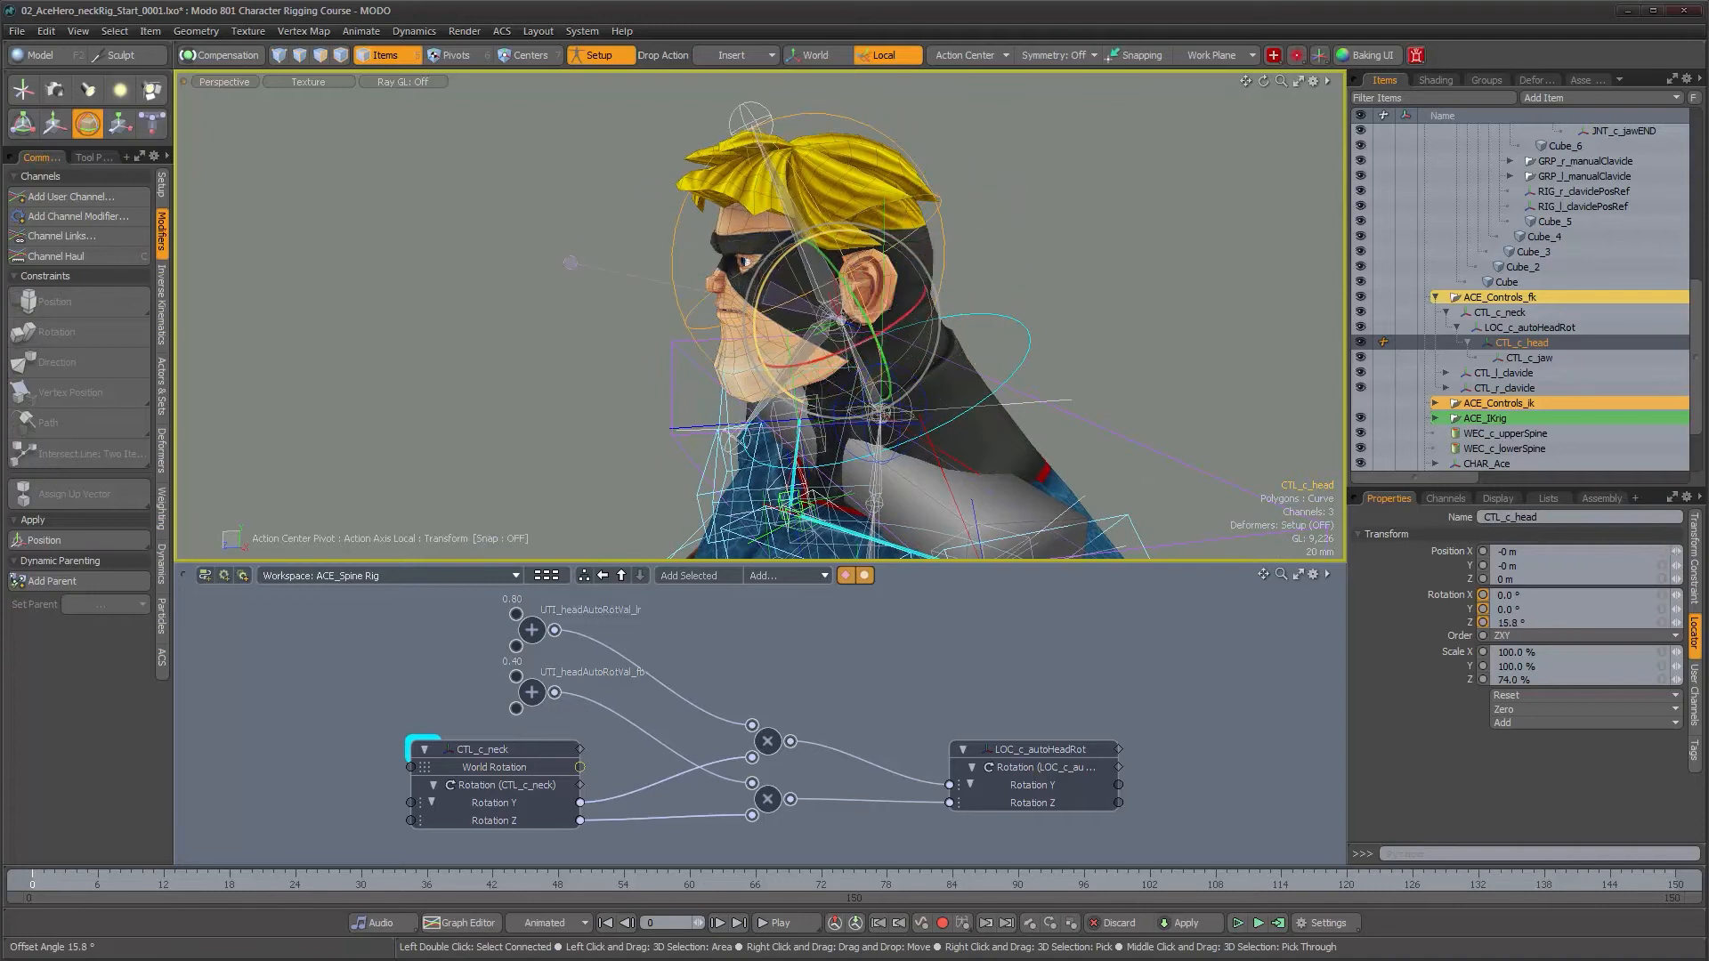
key(ctrl+z)
- Test-rotate CTL_c_jaw to check the jaw joint, undo the rotation, and drop the Rotate tool
alt+drag(717, 360, 670, 329)
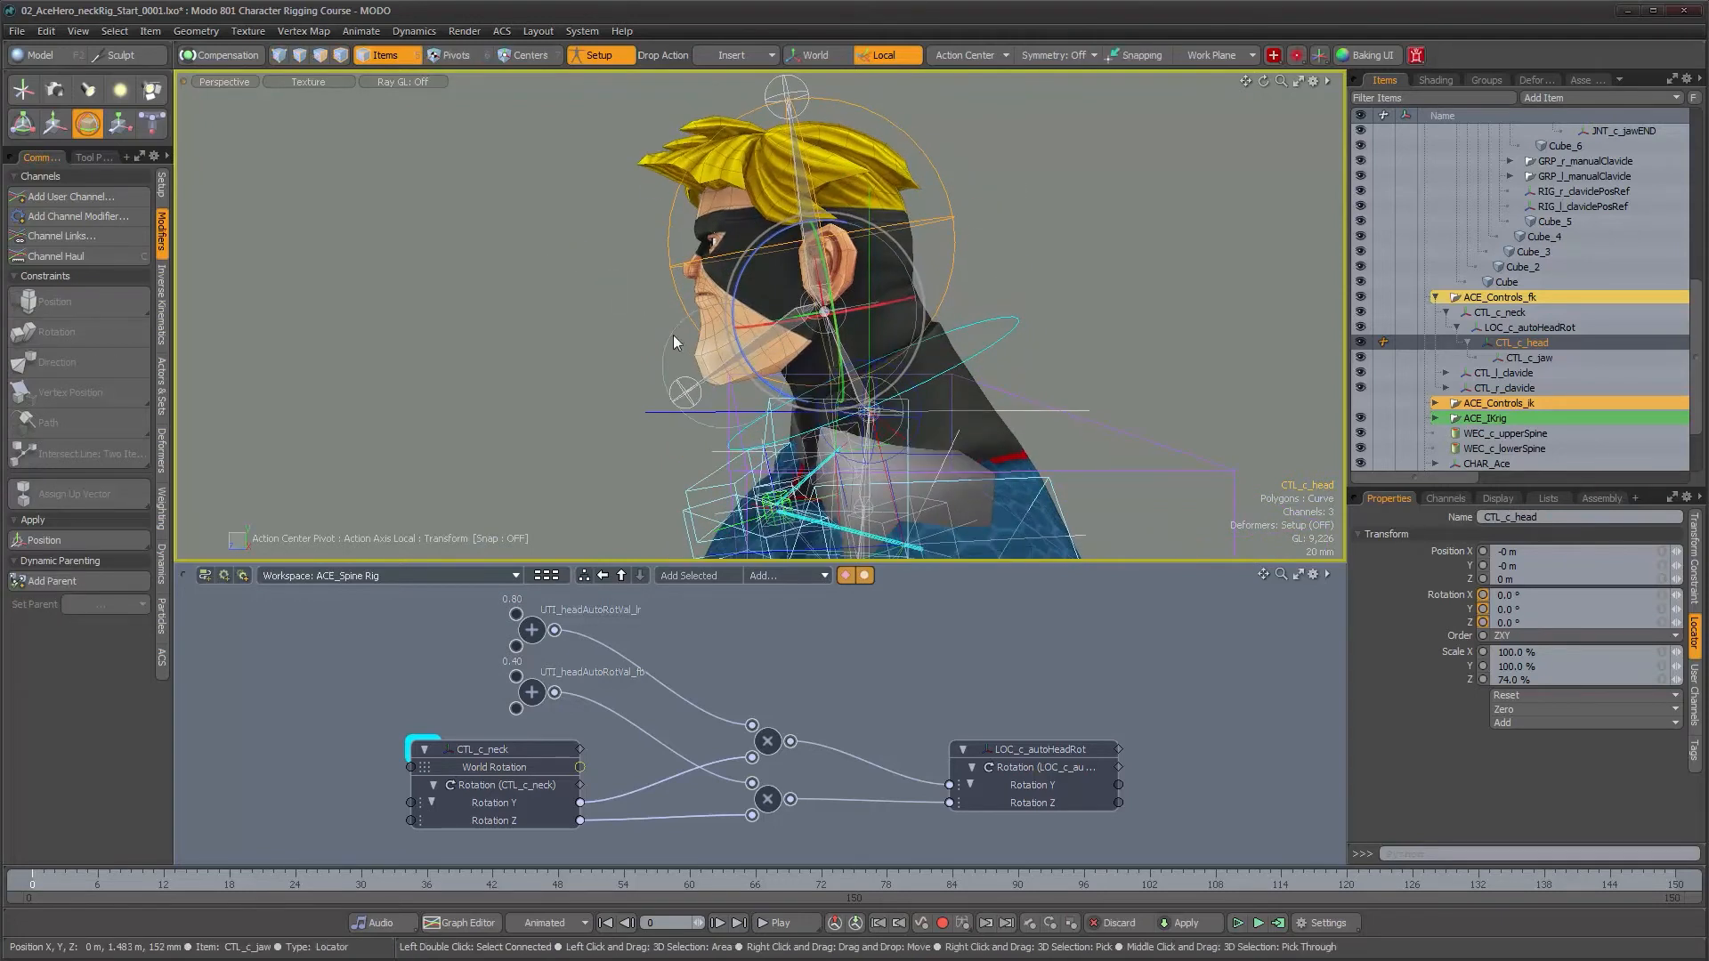
click(671, 335)
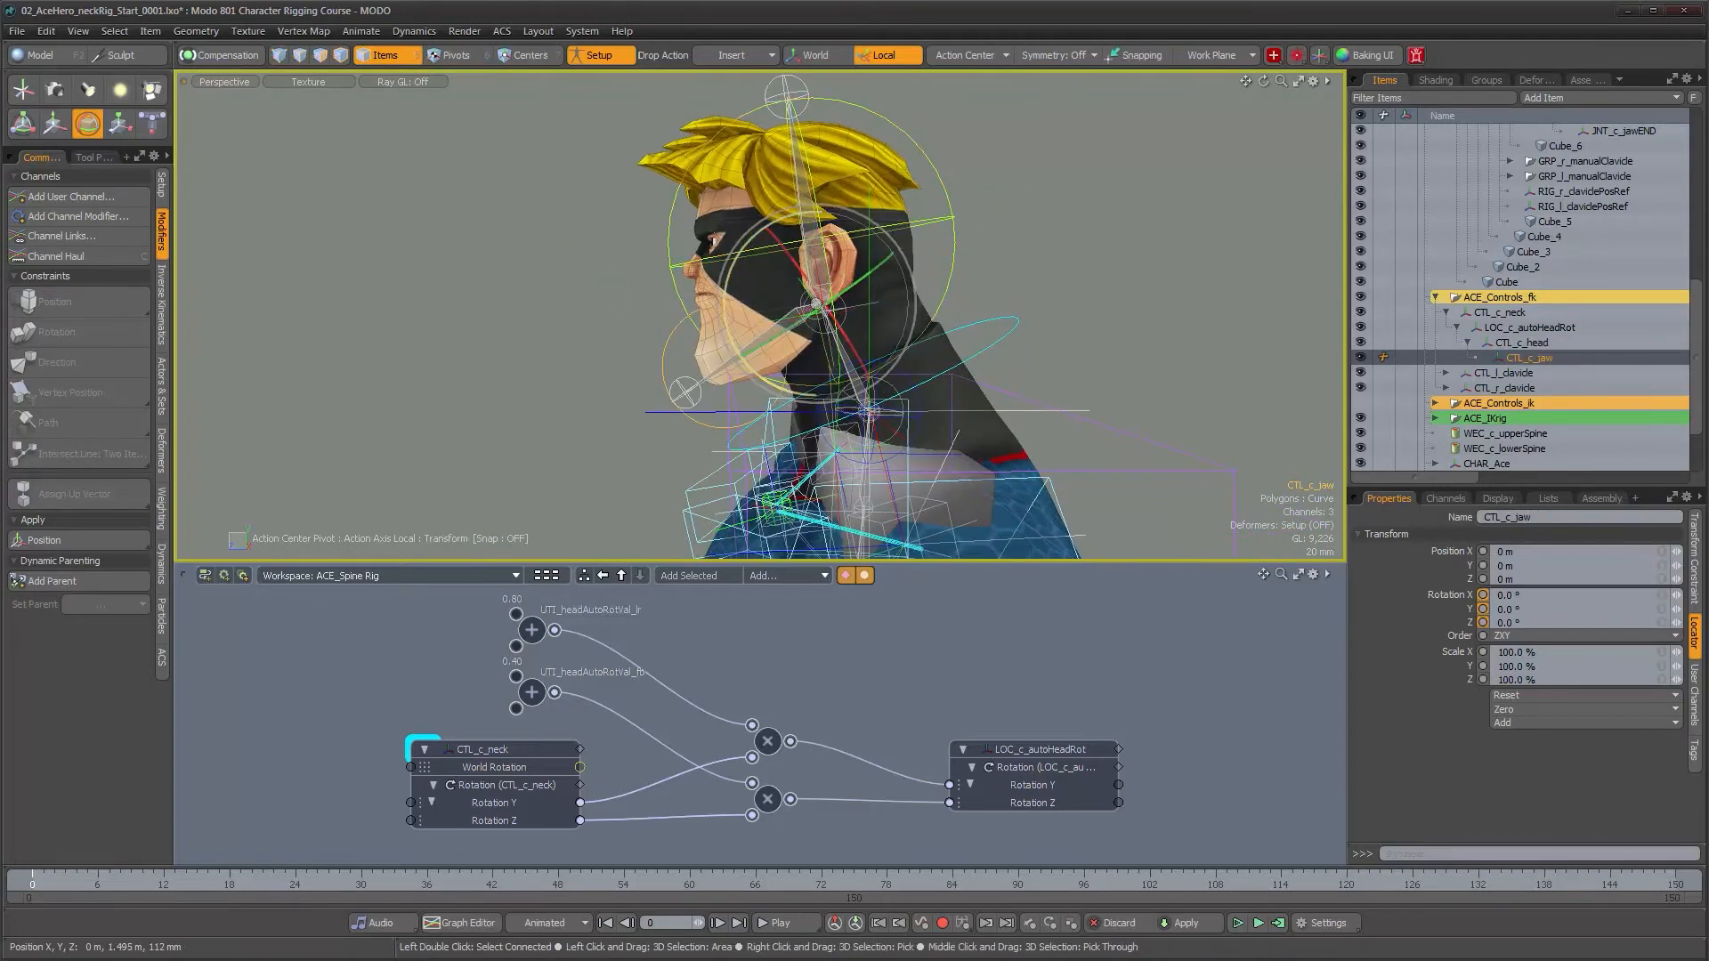
drag(805, 464, 678, 230)
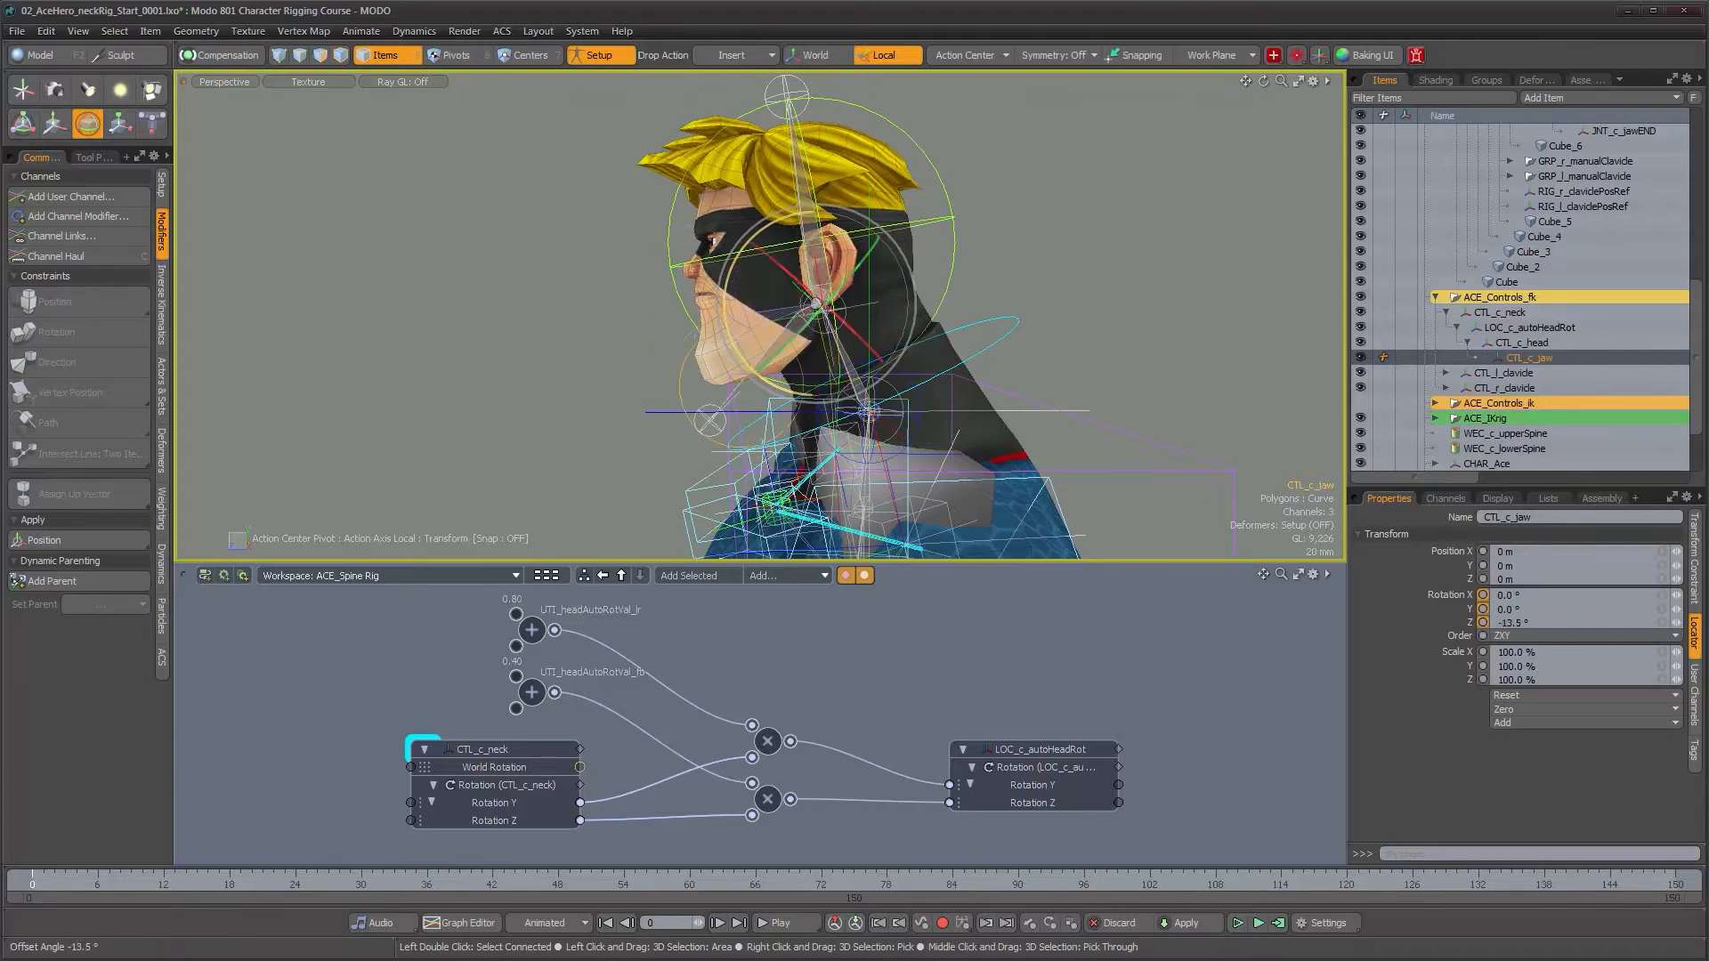
key(ctrl+z)
alt+drag(721, 331, 1003, 246)
alt+drag(1011, 328, 773, 382)
key(q)
alt+drag(1052, 387, 1040, 384)
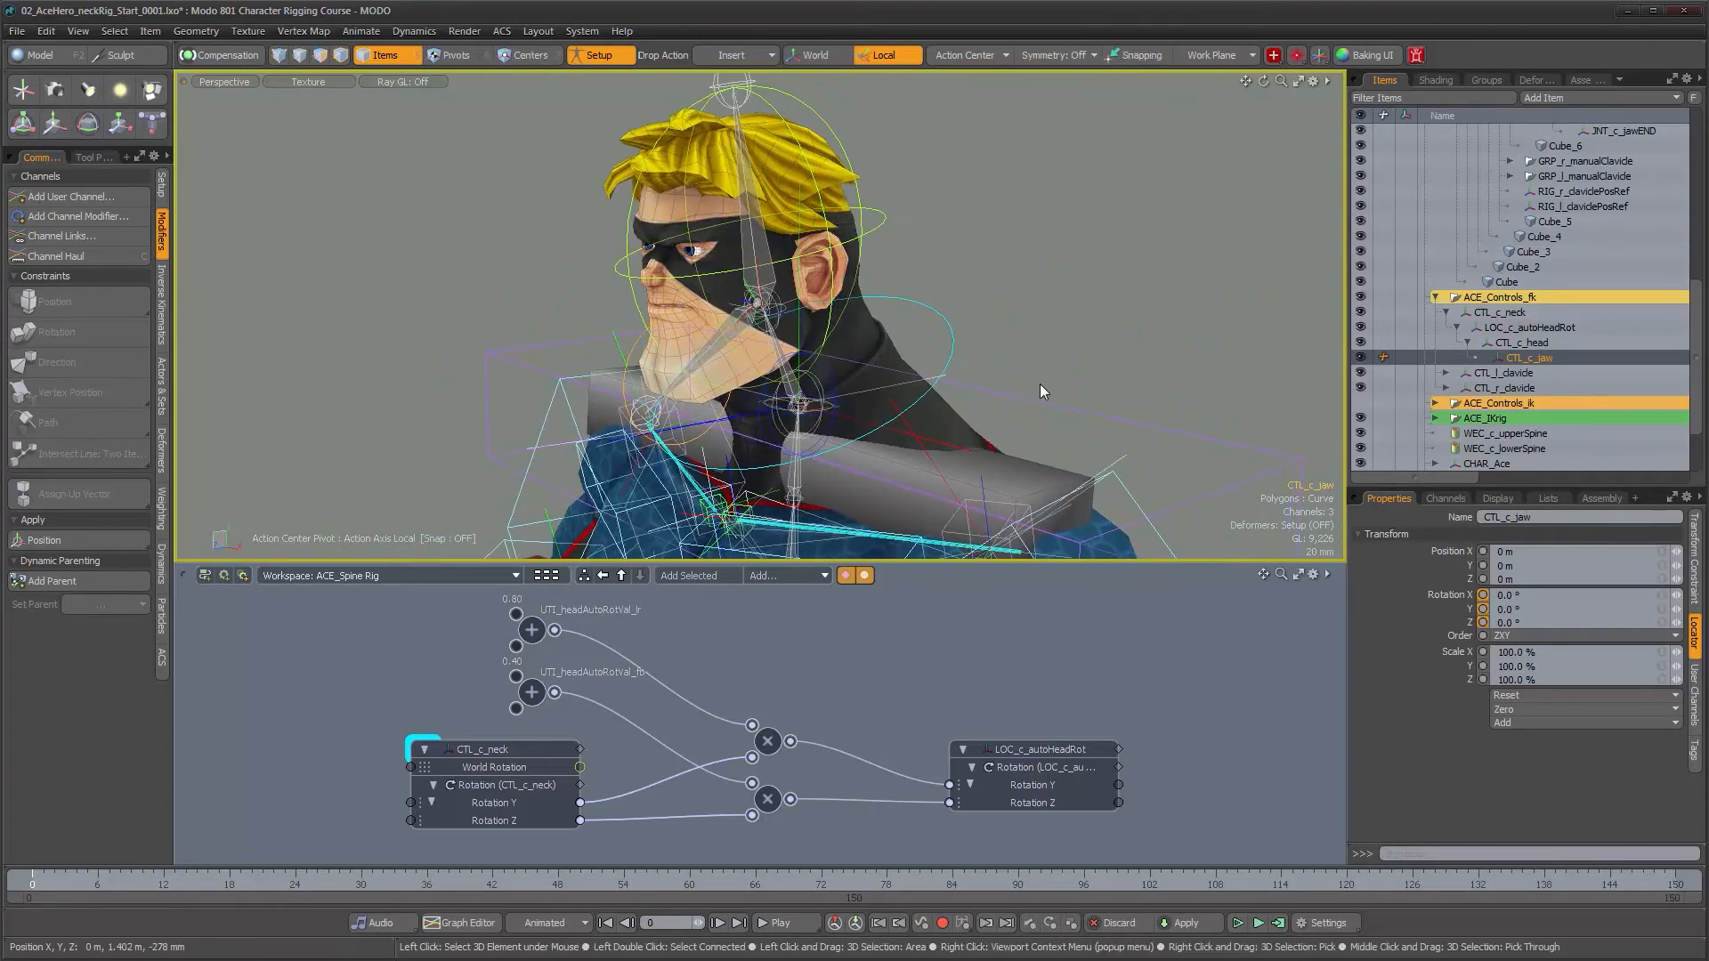
- Turn off Setup mode
click(609, 57)
alt+drag(970, 345, 1095, 519)
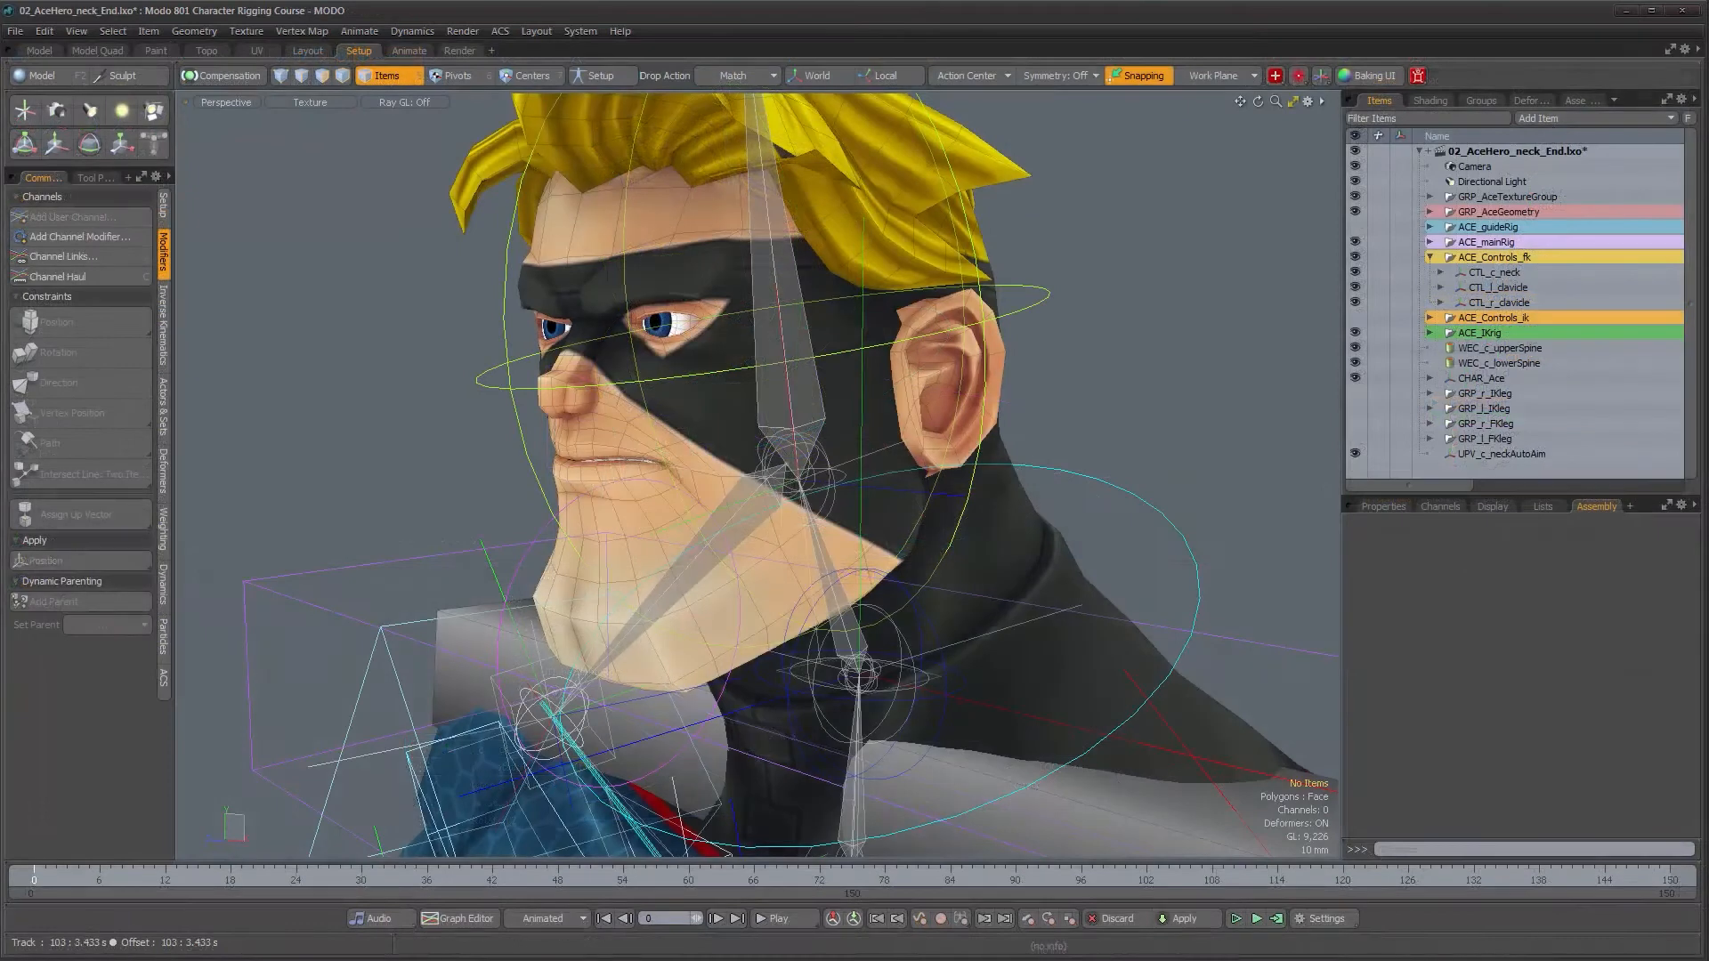
mouse_move(708, 360)
alt+mouse_down()
mouse_move(703, 459)
mouse_move(730, 363)
alt+mouse_up()
mouse_move(730, 363)
alt+right_down()
mouse_move(642, 363)
mouse_move(728, 370)
alt+right_up()
alt+drag(728, 285, 973, 470)
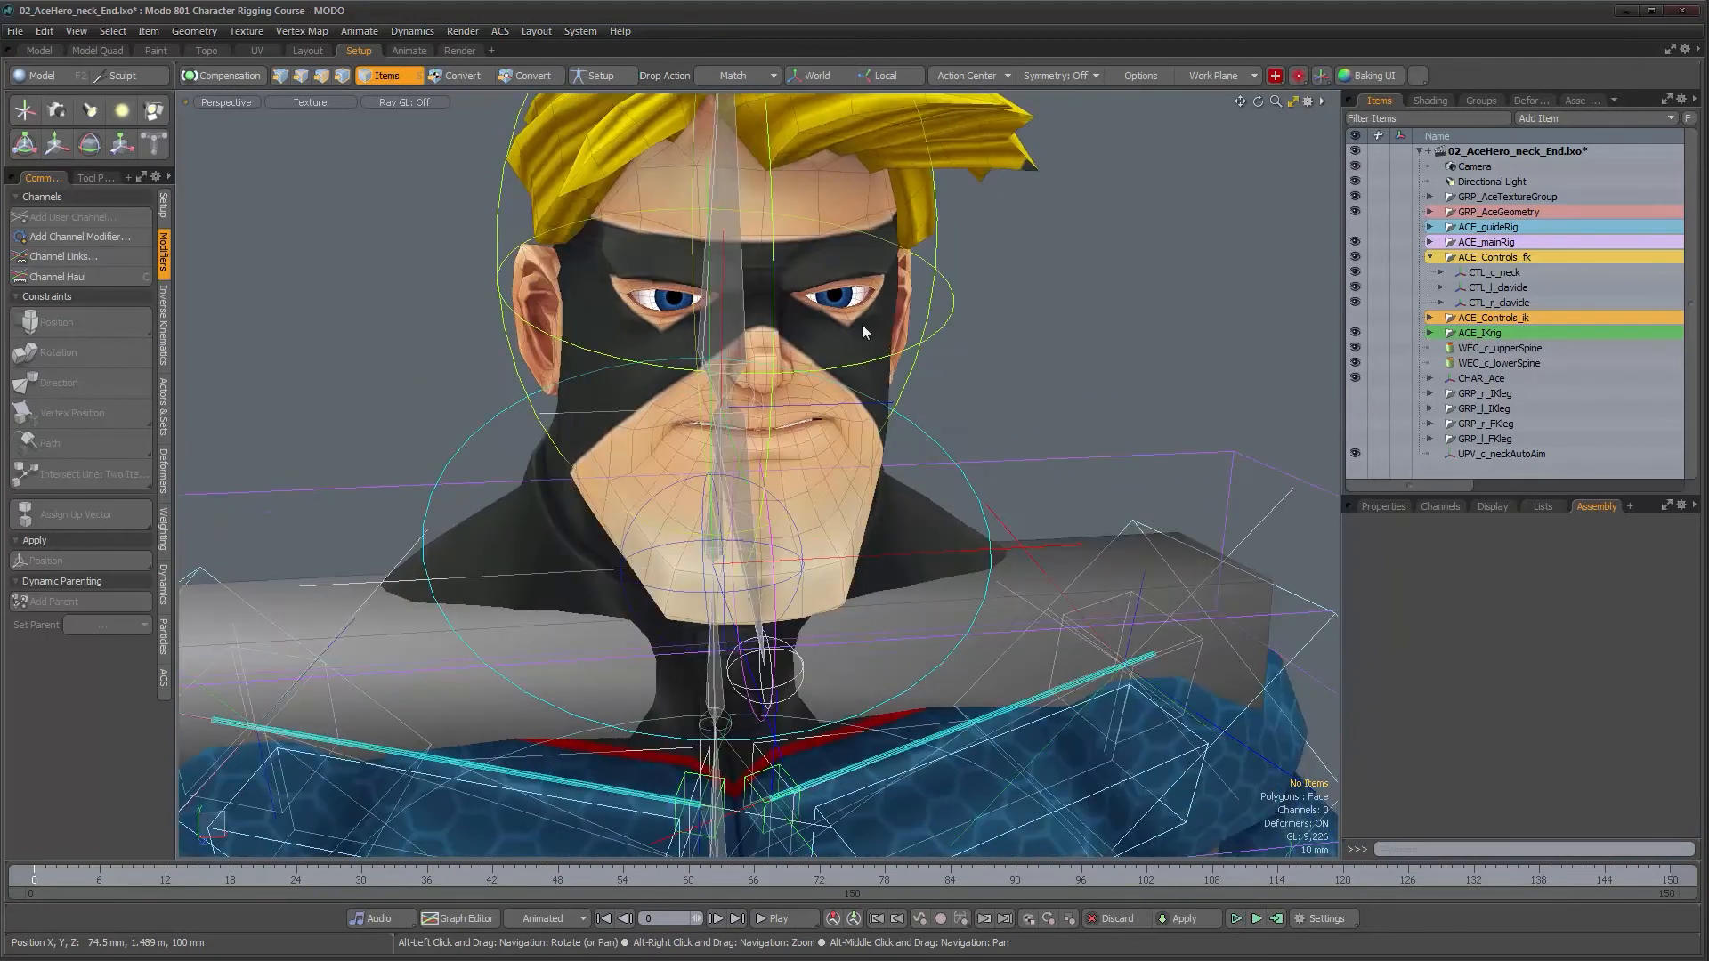
alt+drag(848, 300, 899, 397)
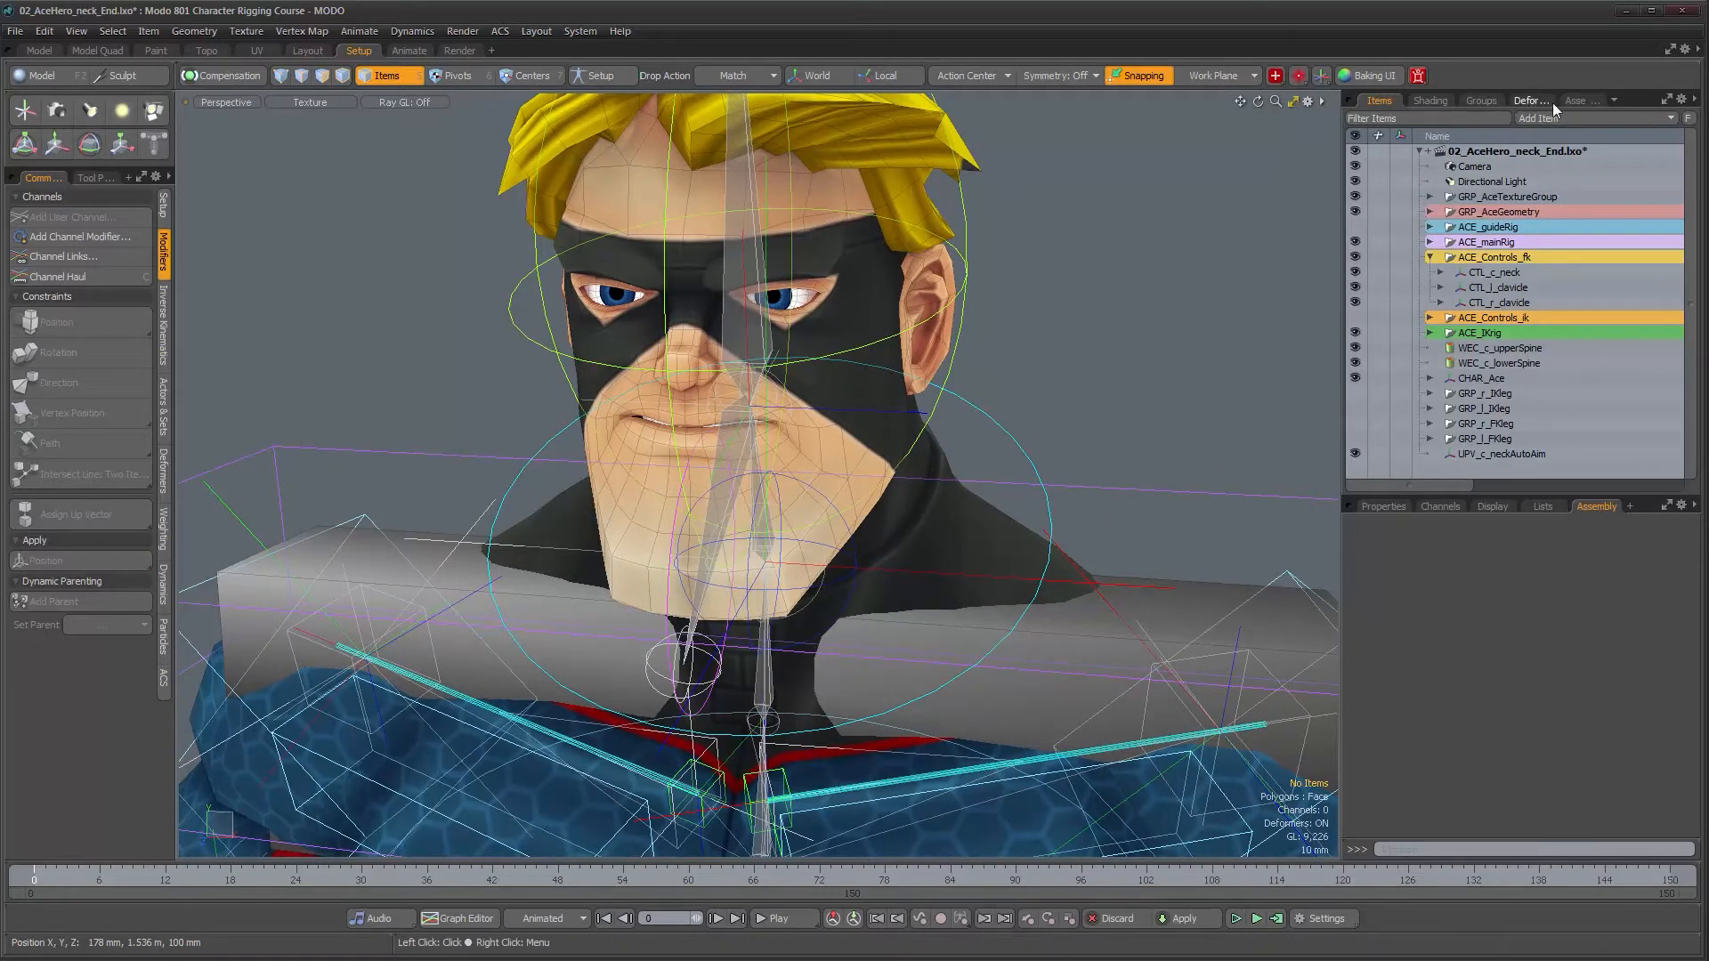
alt+drag(926, 405, 871, 392)
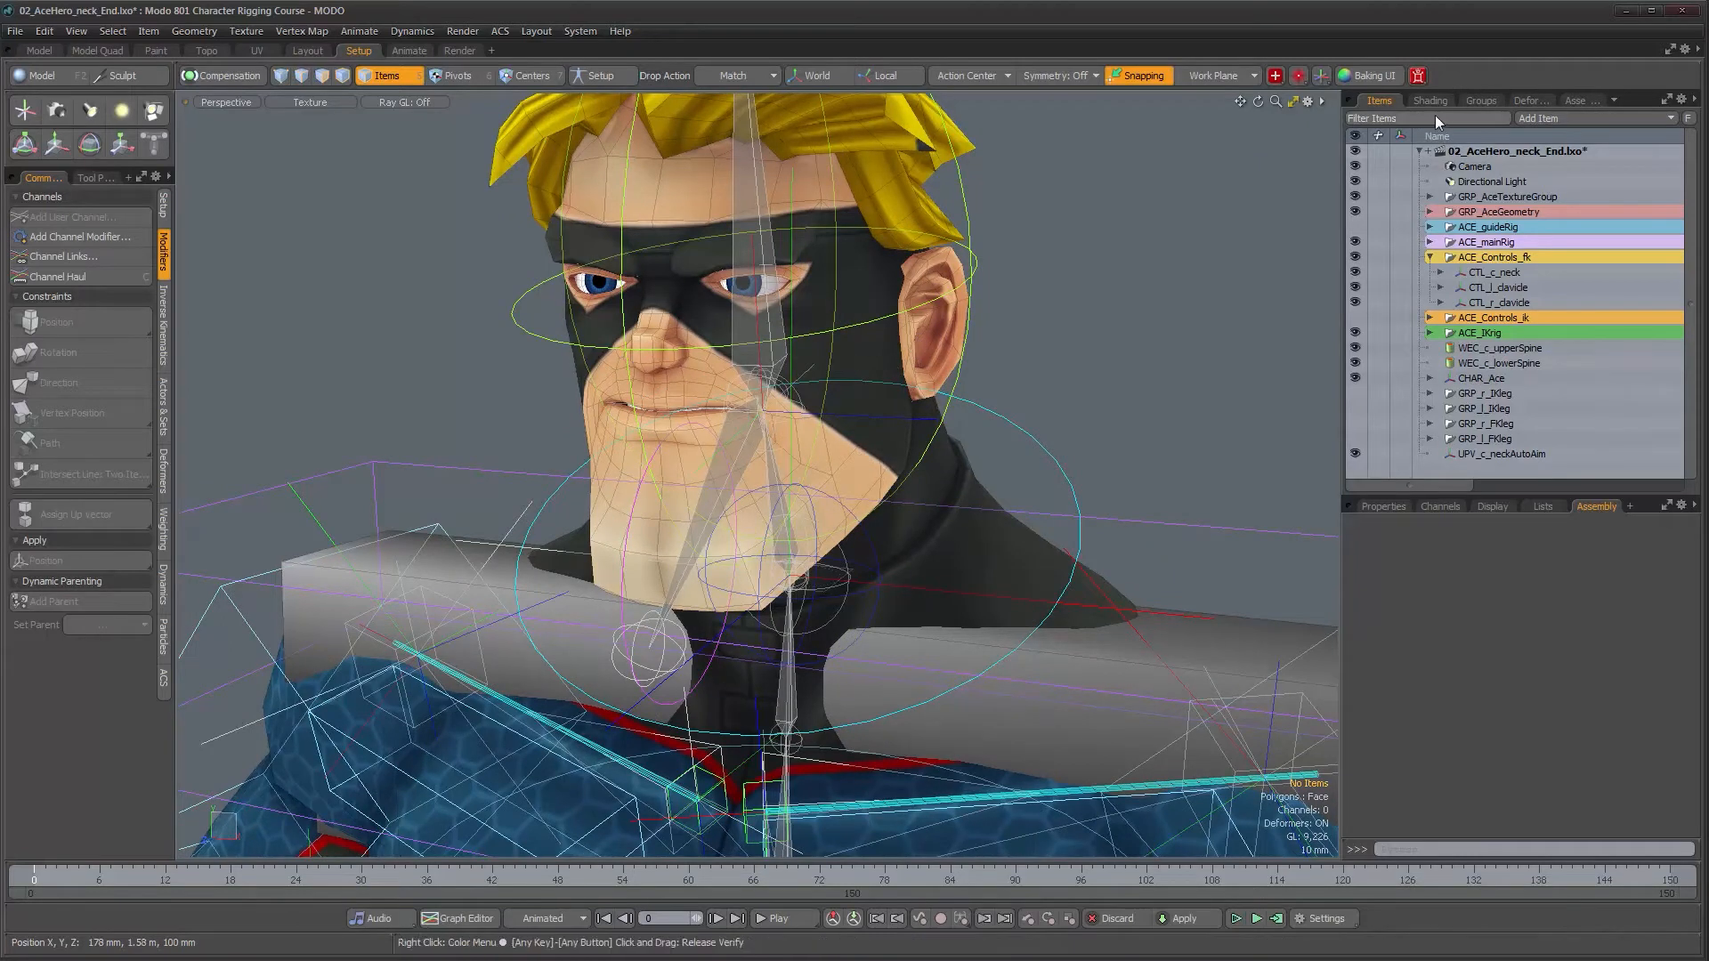
alt+drag(1001, 335, 1050, 330)
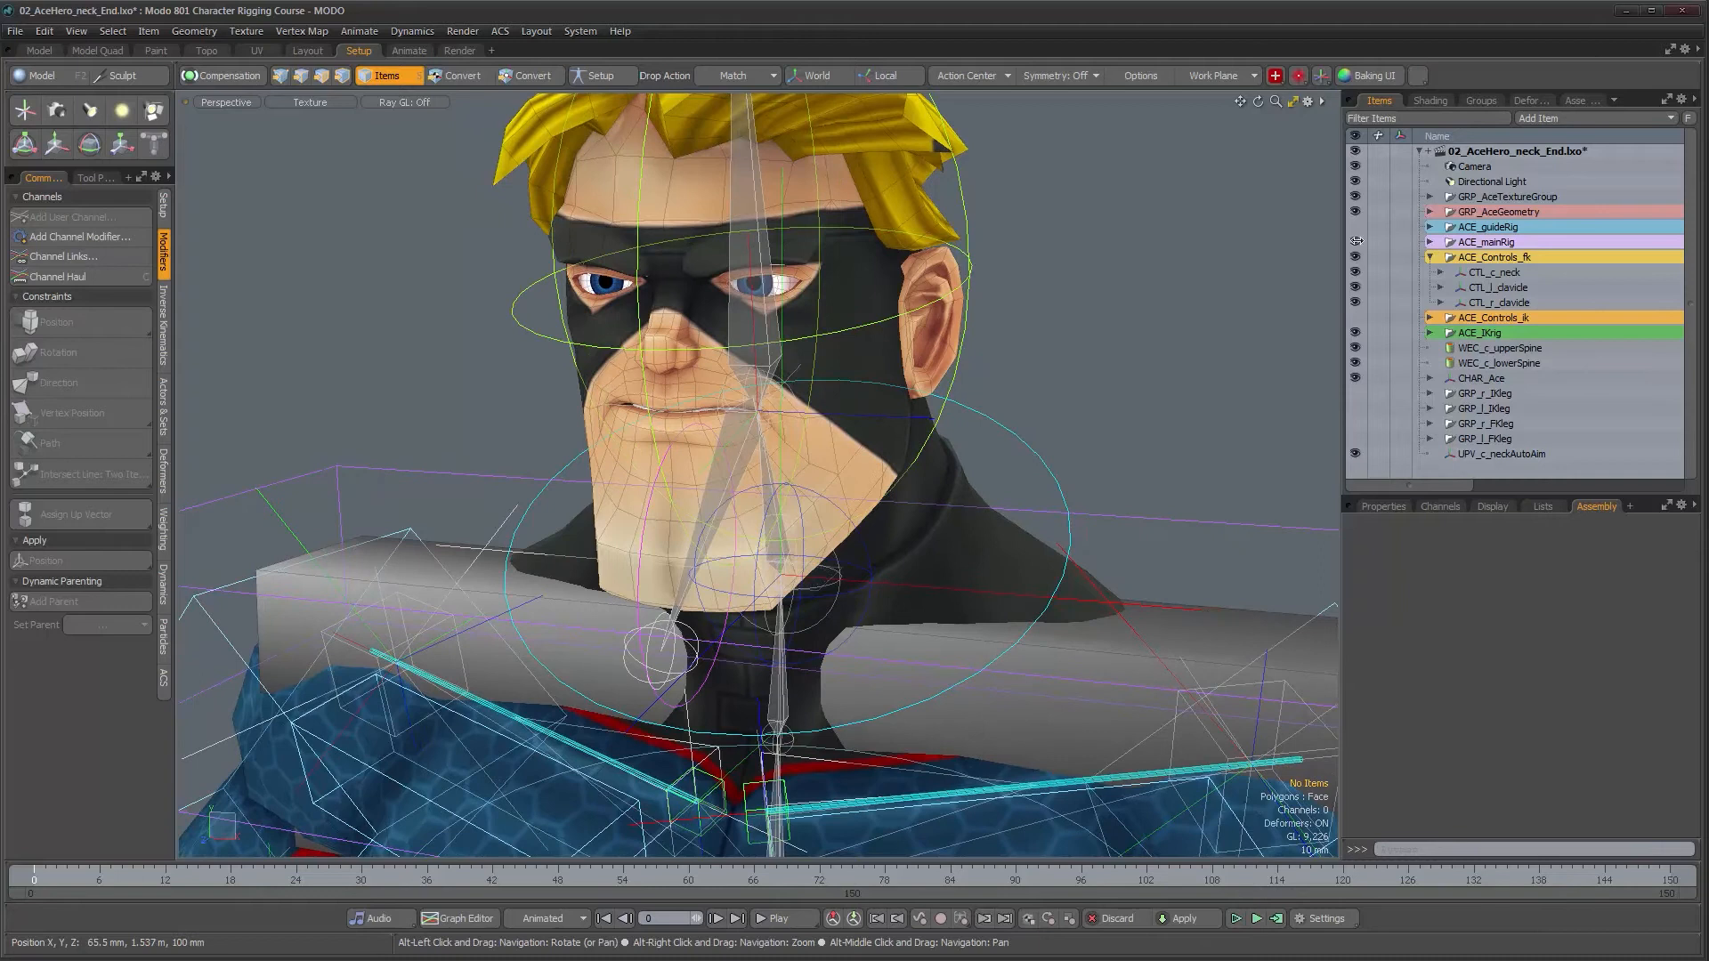
- Set Members Selectable to on for the Ace_geo group so the character's geometry can be picked
click(1471, 101)
click(1480, 163)
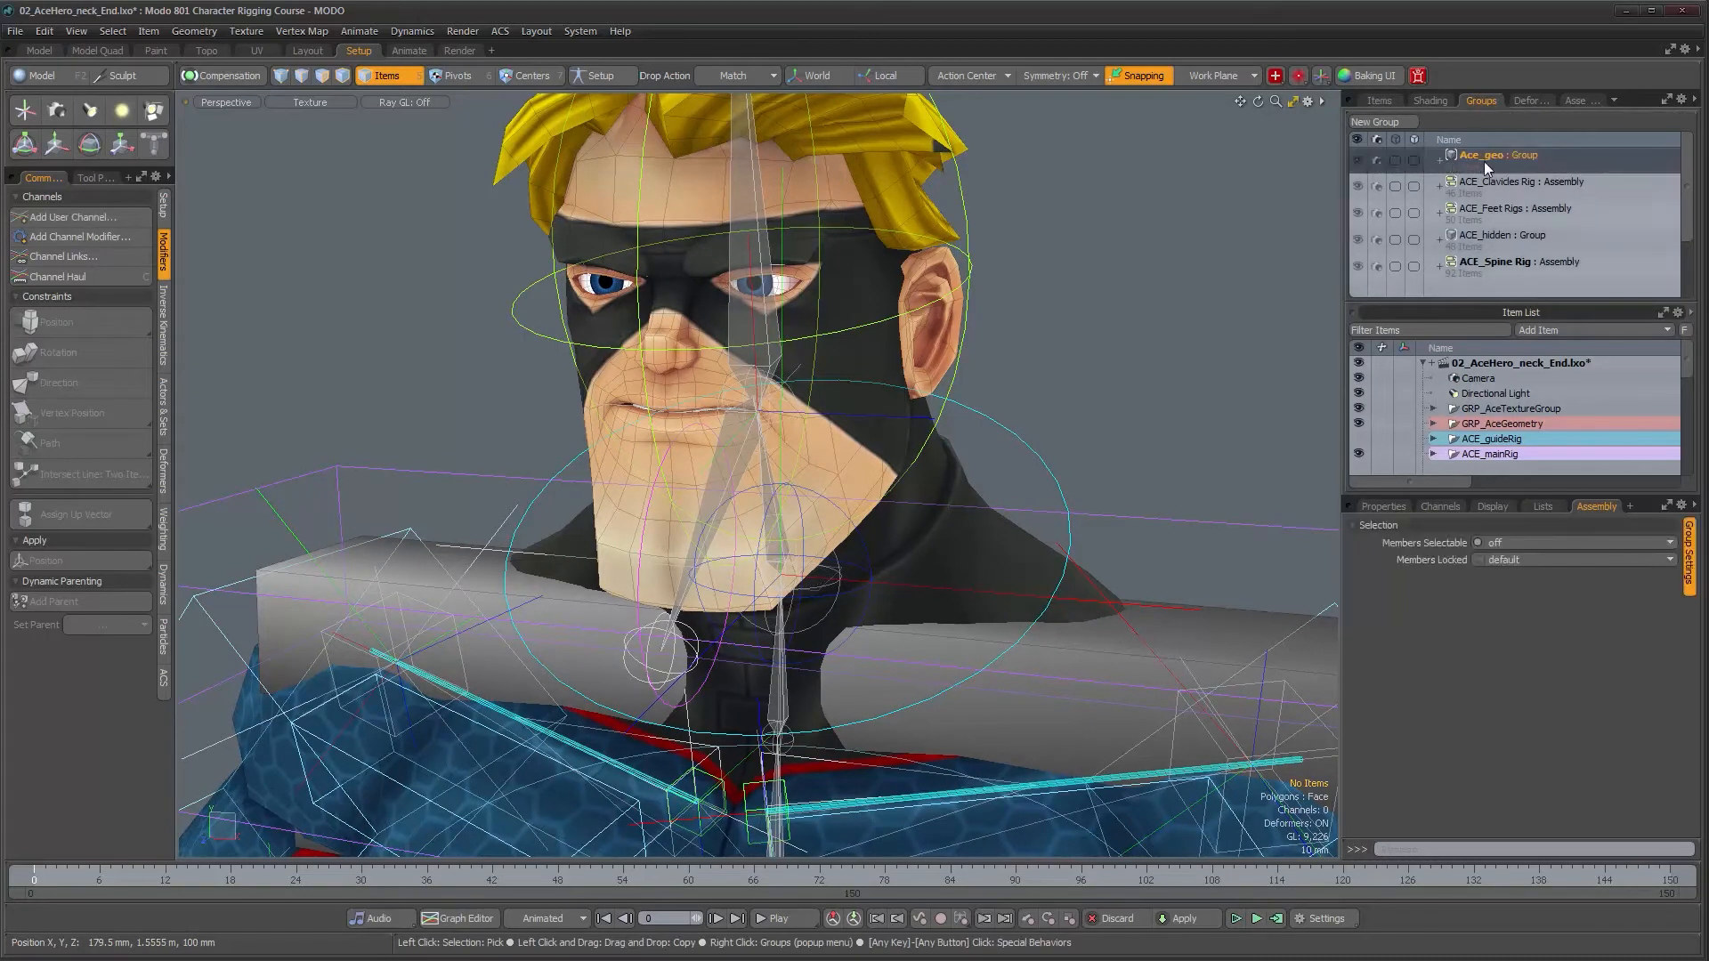
click(1520, 543)
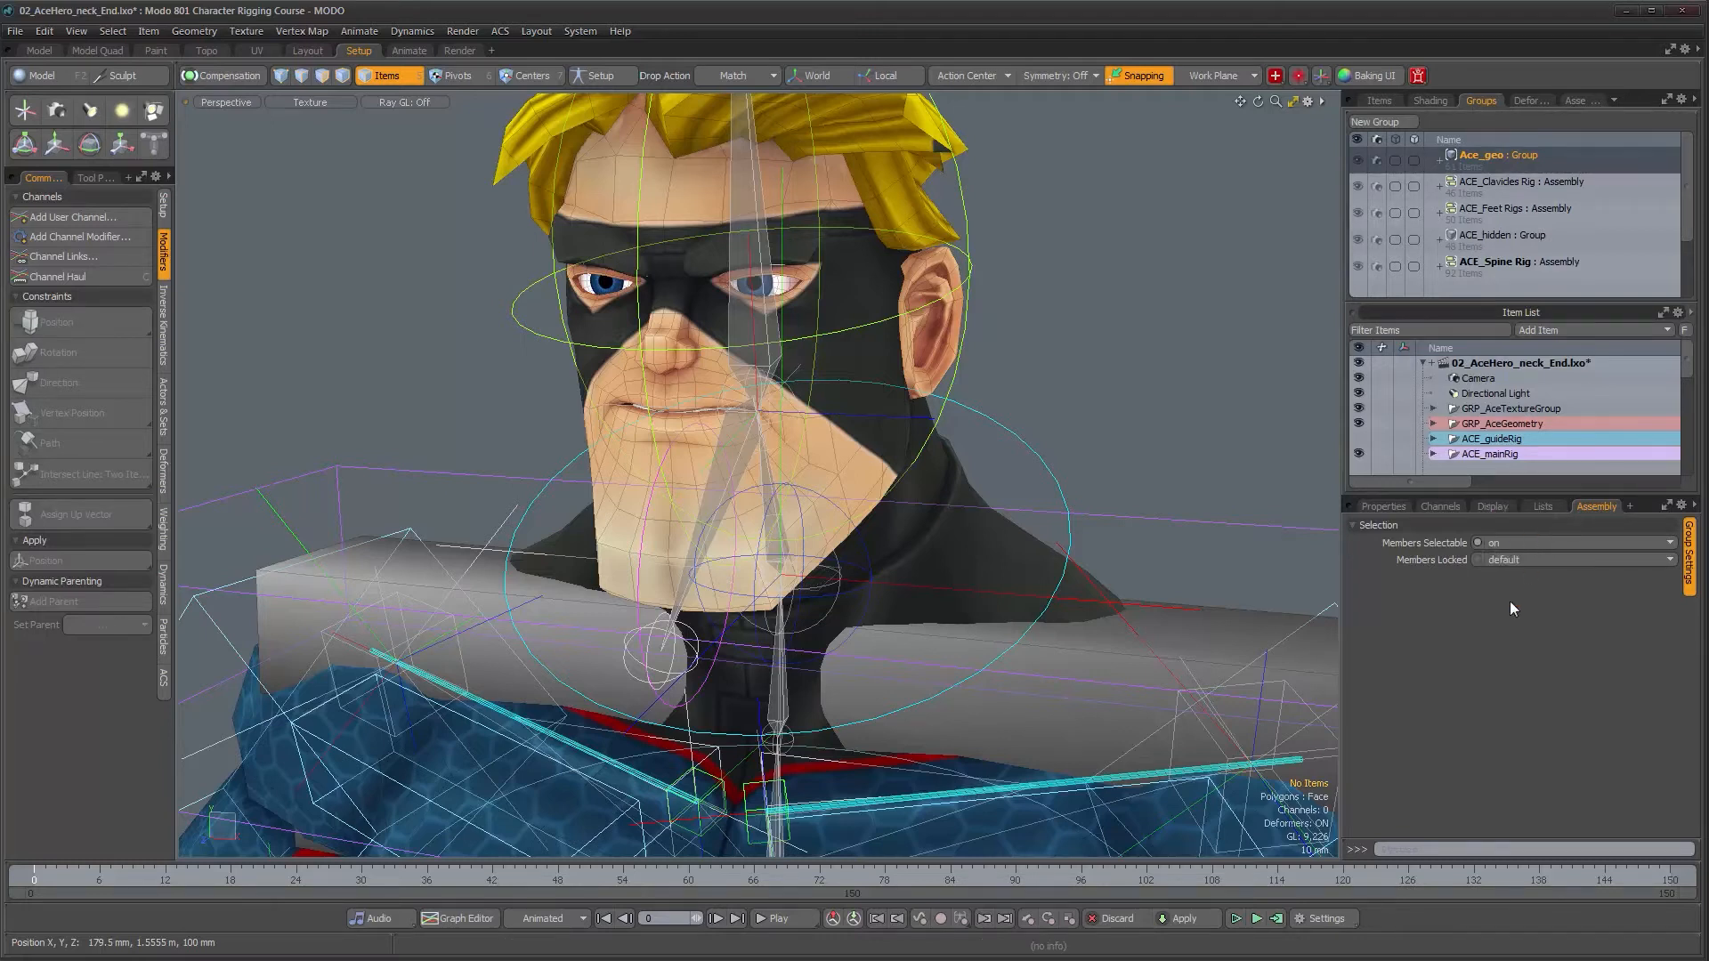
- Select the GEO_c_AceEyes mesh and hide GEO_c_AceBody to expose the eyeballs
alt+drag(1097, 542, 910, 445)
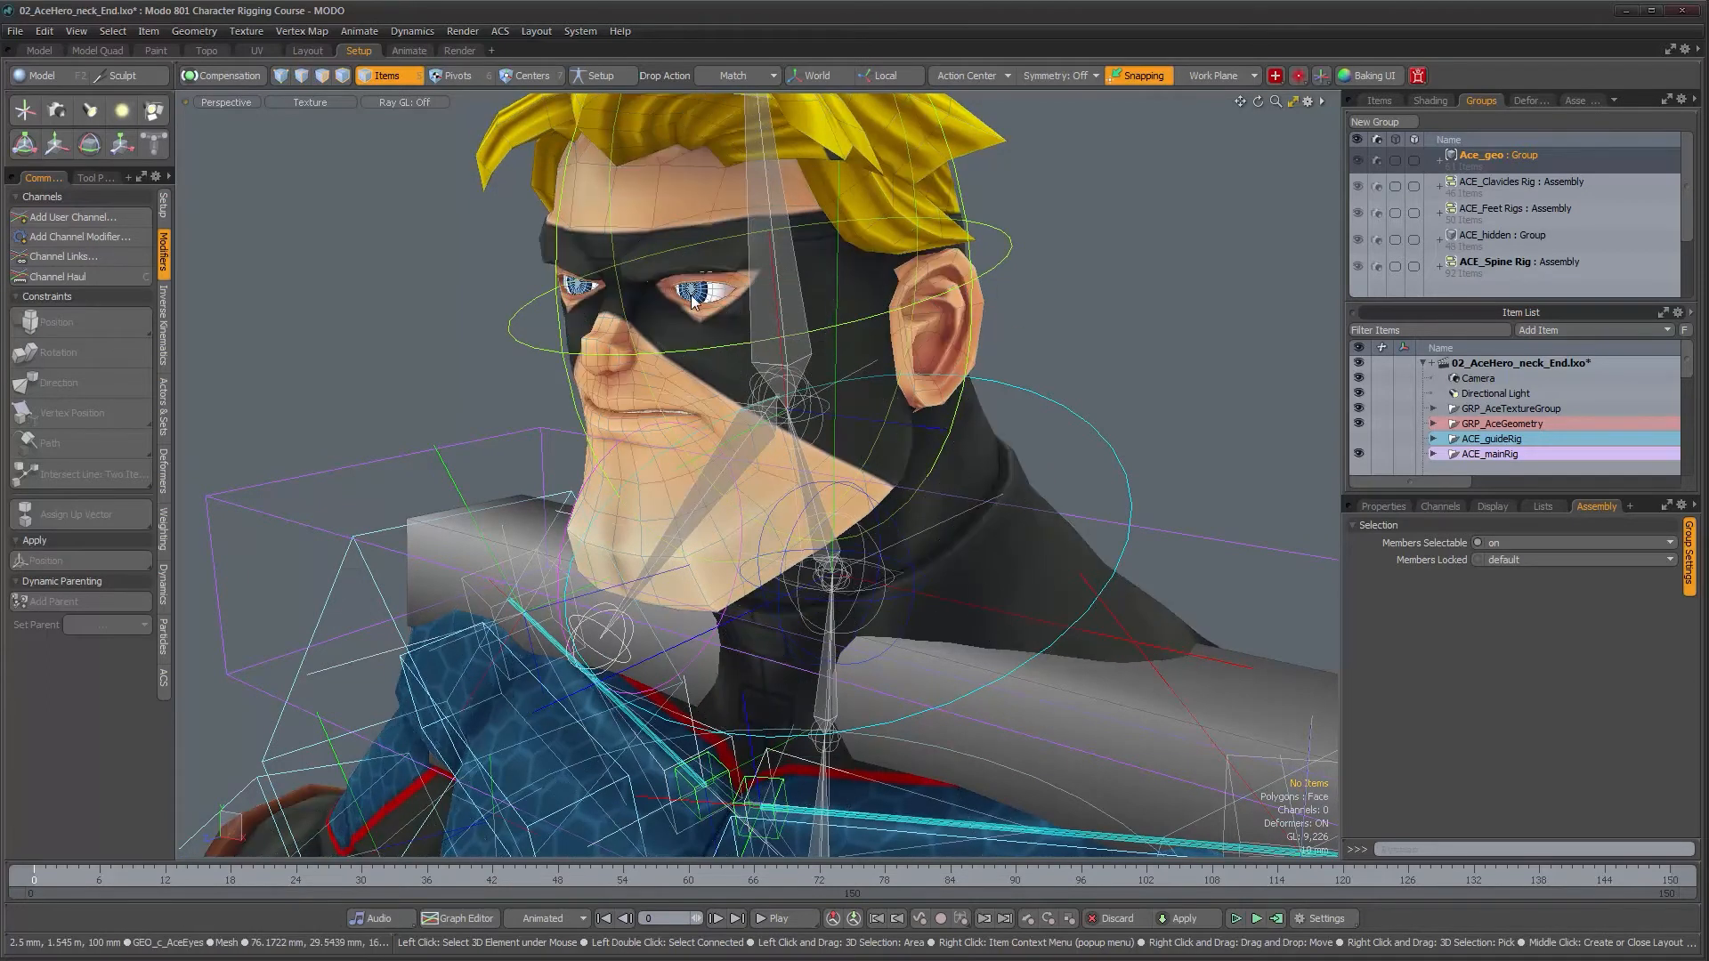
click(1378, 100)
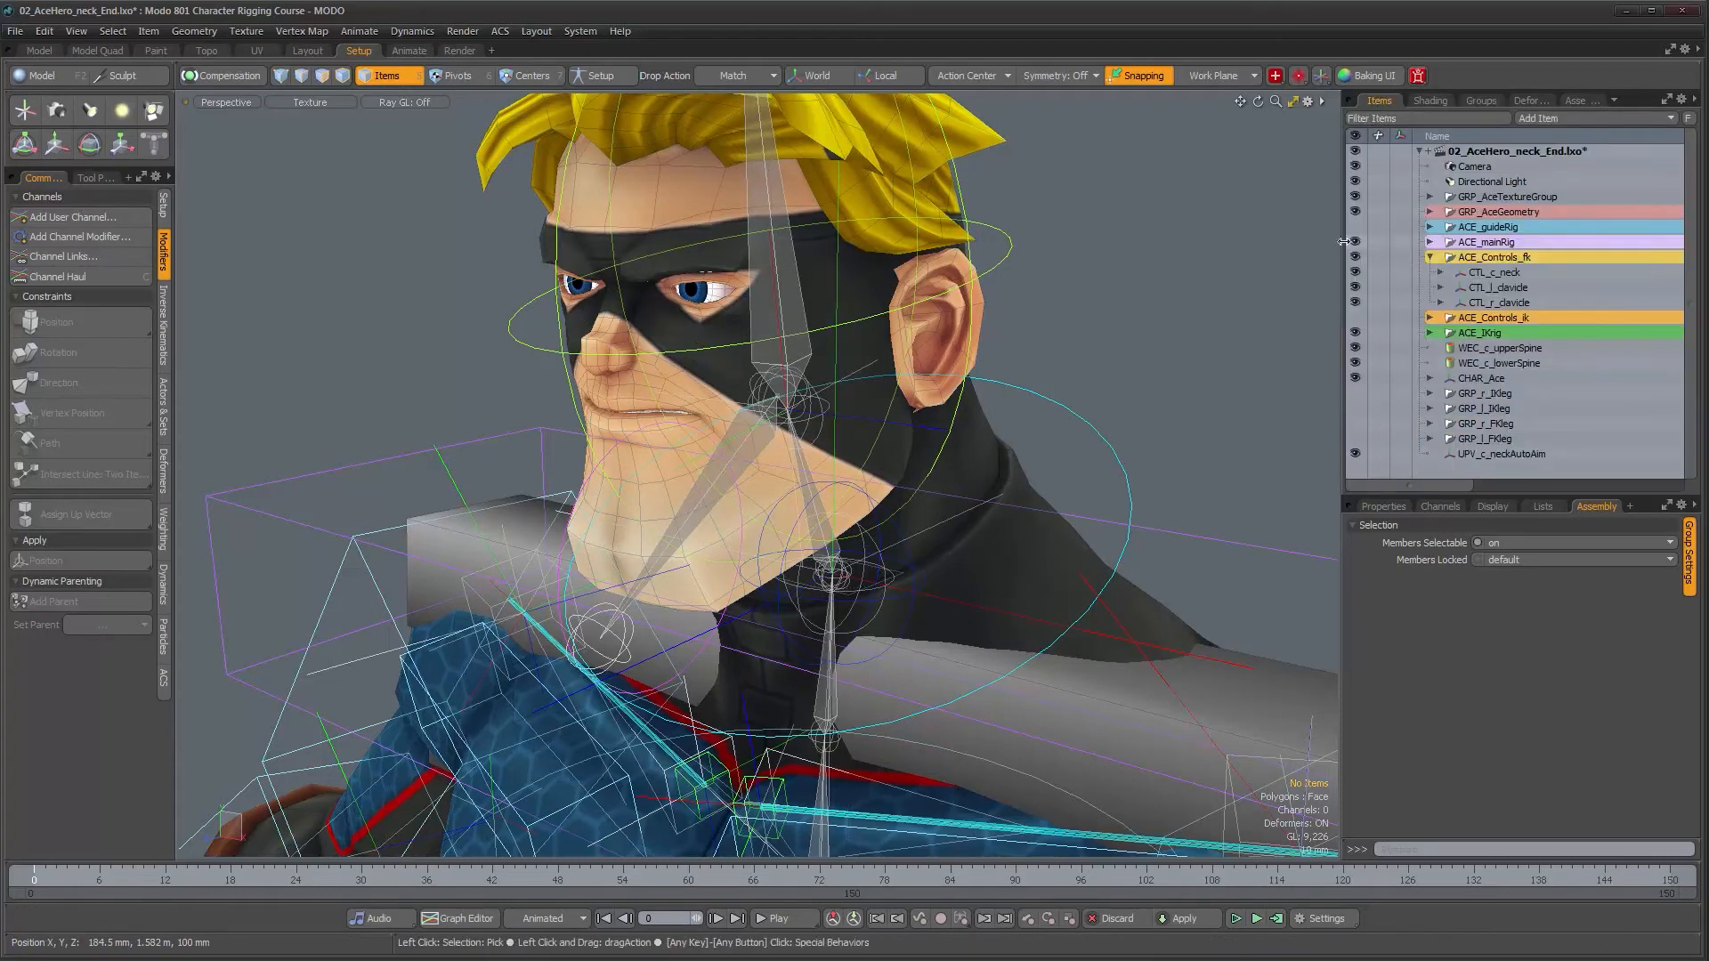
click(717, 299)
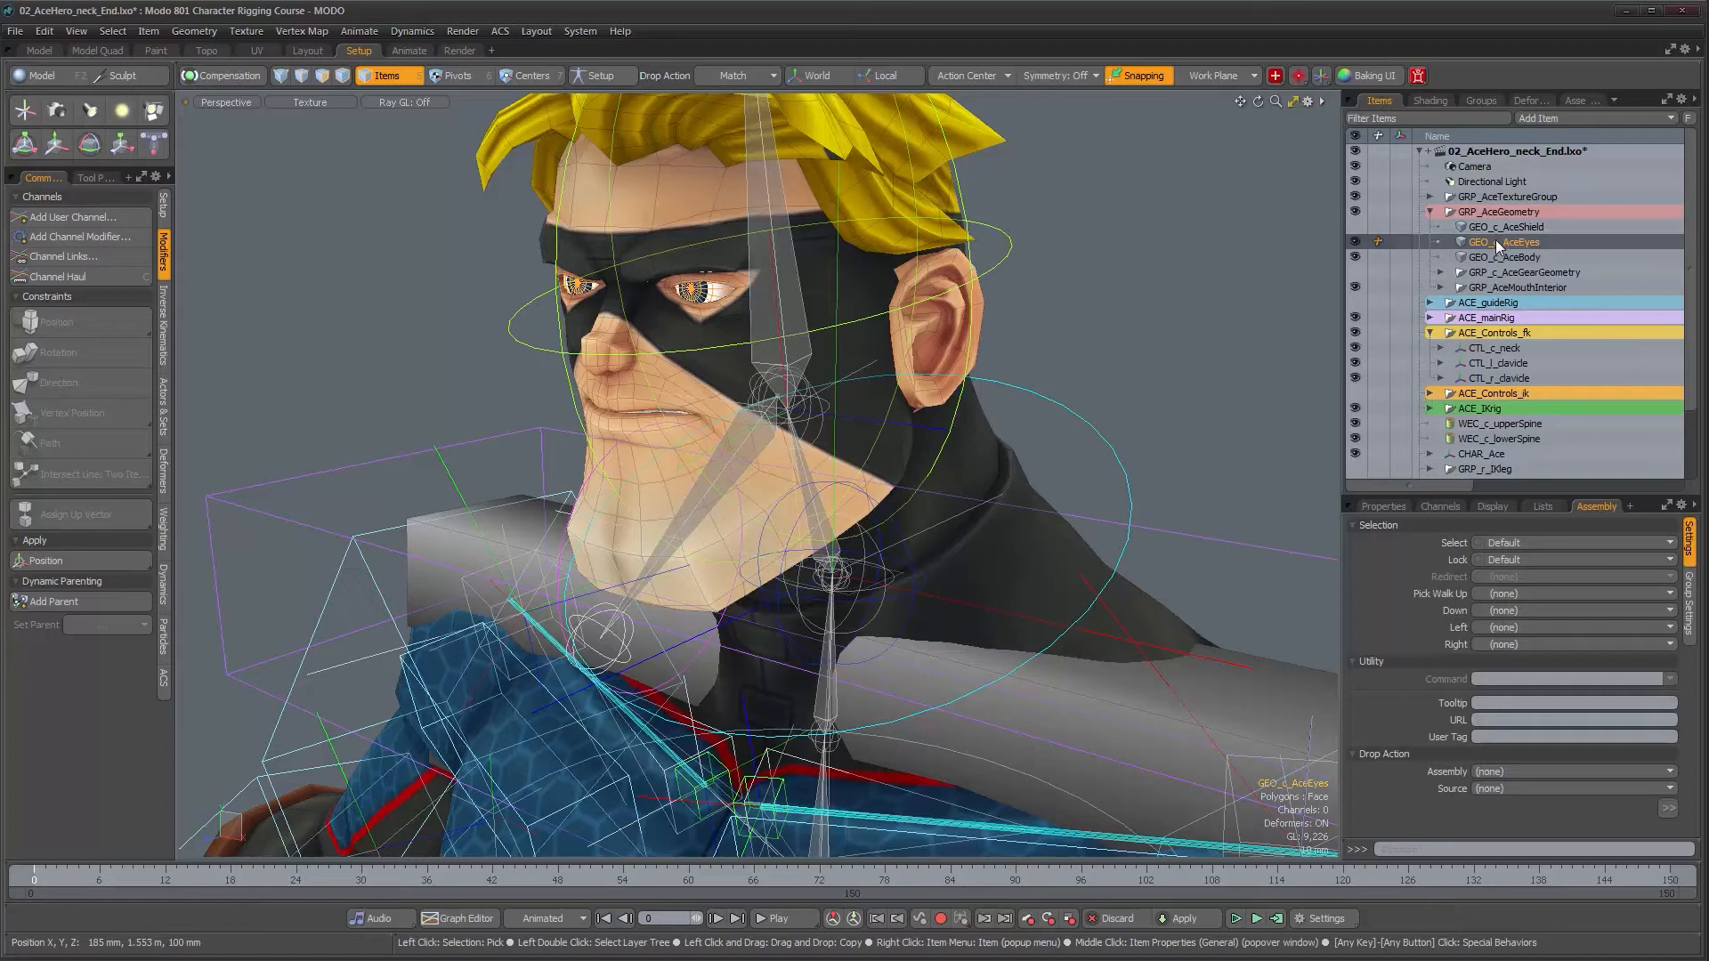
click(1355, 257)
mouse_move(757, 427)
alt+mouse_down()
mouse_move(1148, 427)
mouse_move(859, 448)
mouse_move(944, 368)
mouse_move(1010, 523)
mouse_move(705, 439)
mouse_move(737, 444)
alt+mouse_up()
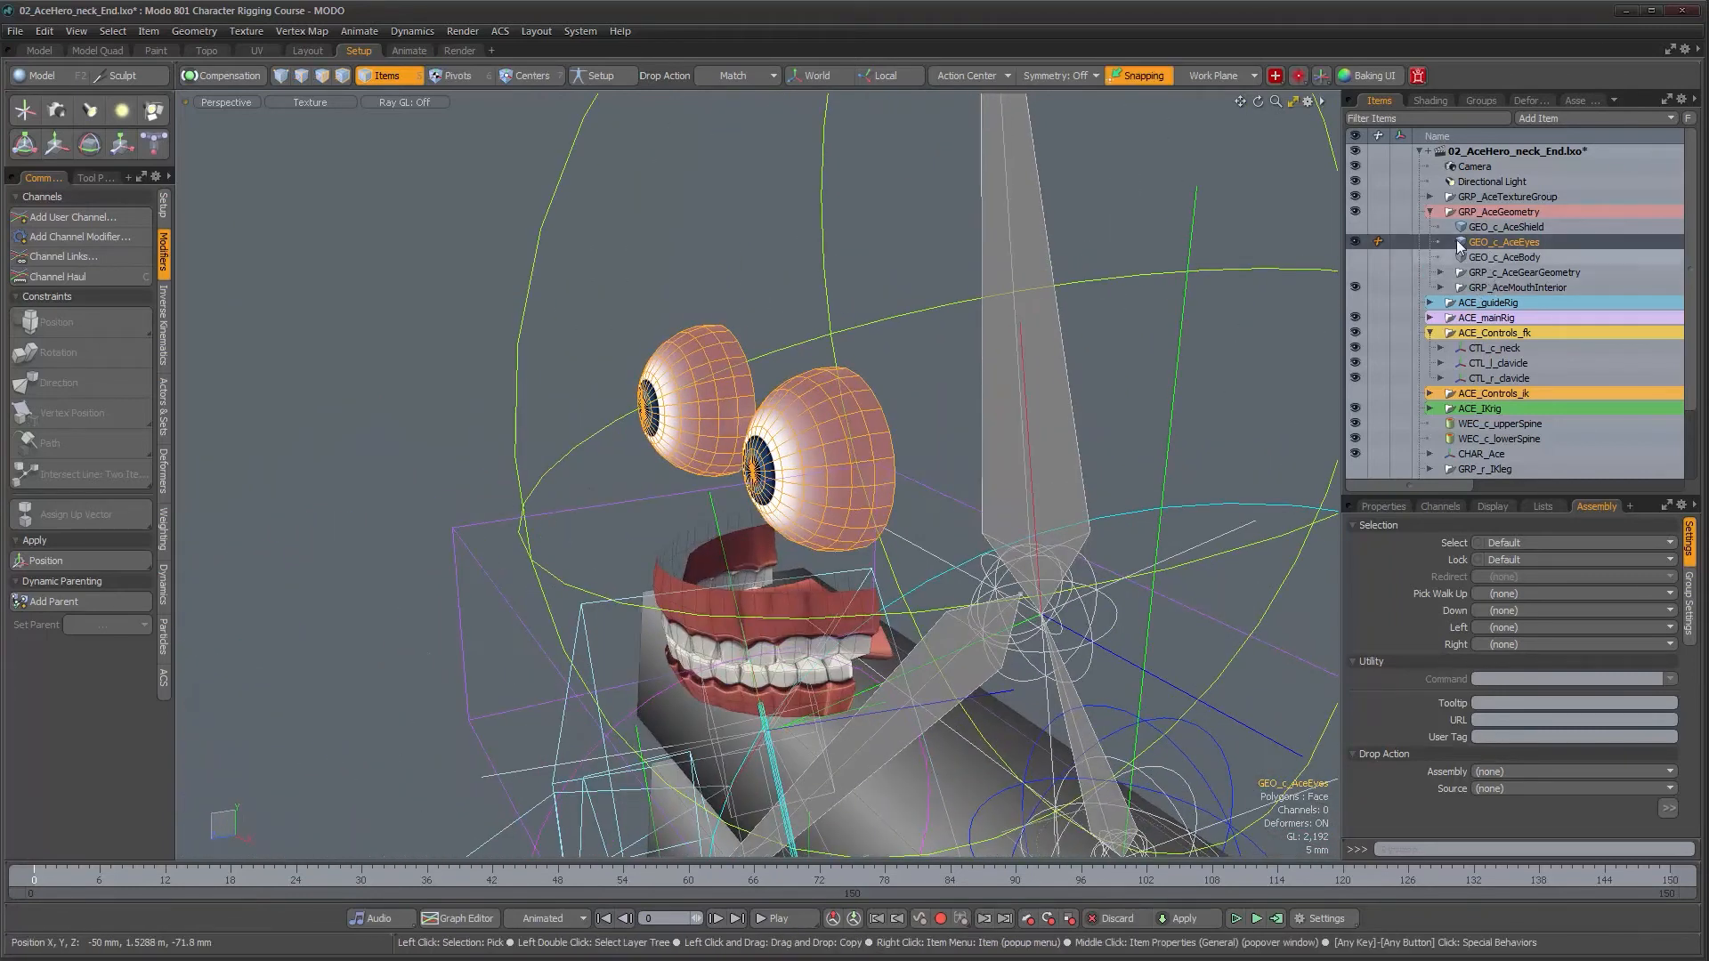
alt+drag(877, 478, 1053, 435)
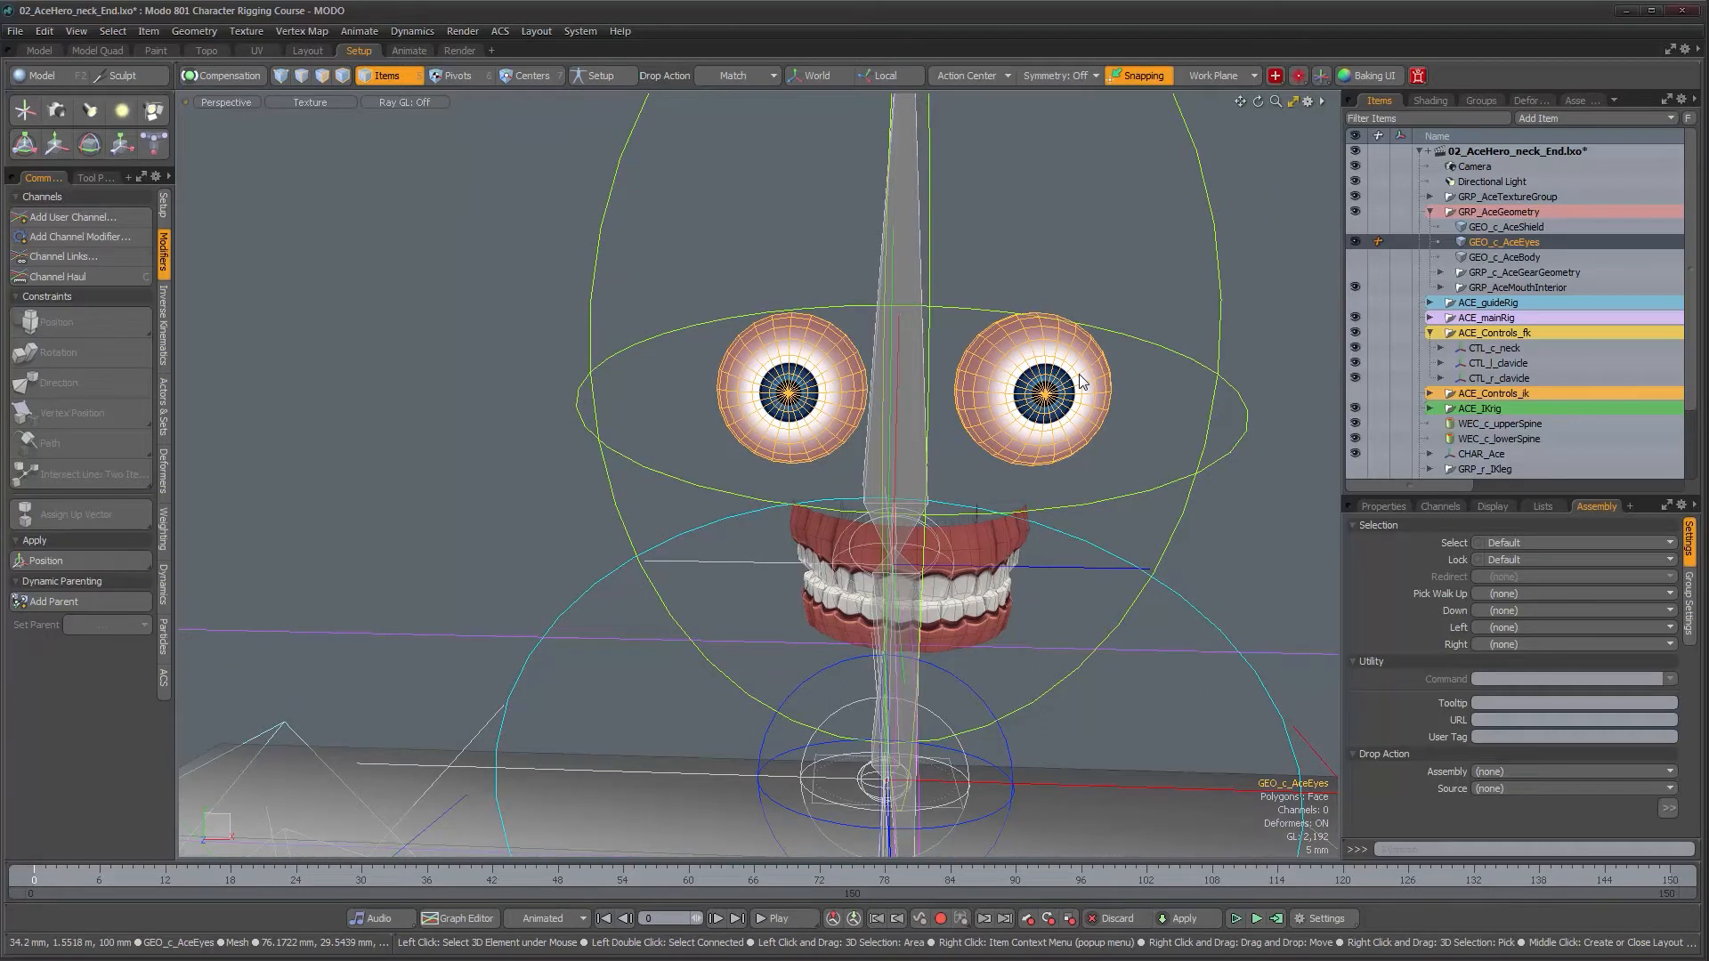
- Turn off snapping
alt+drag(1041, 419, 828, 391)
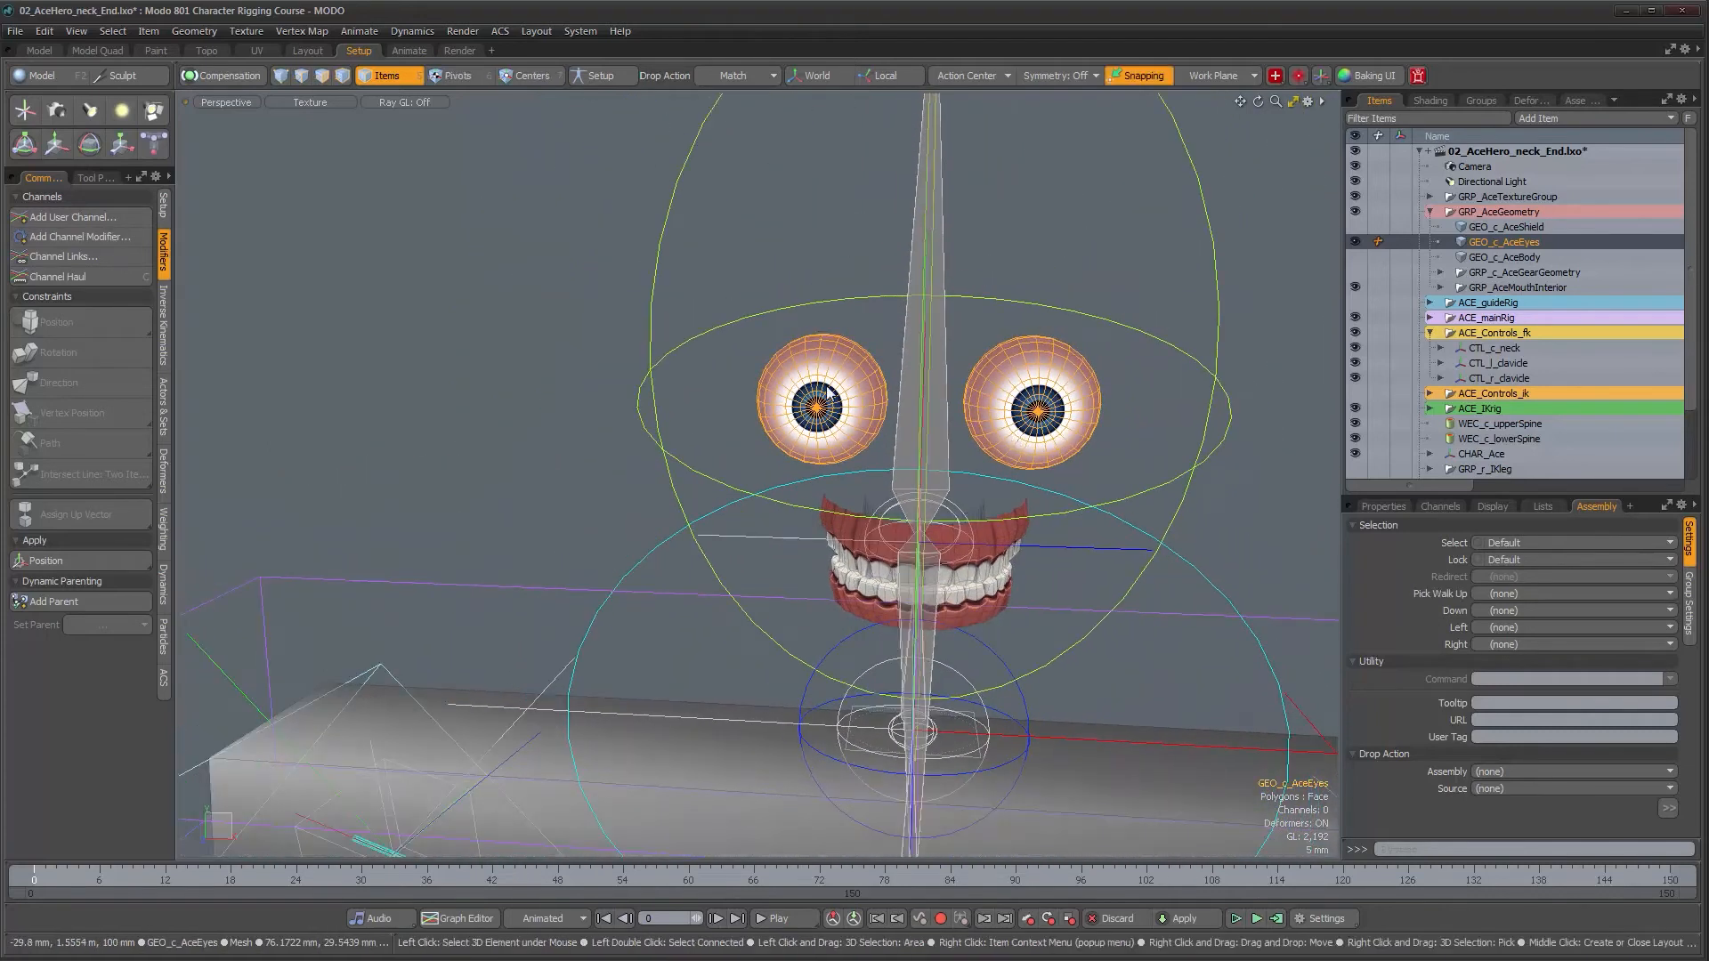
alt+shift+drag(986, 435, 787, 663)
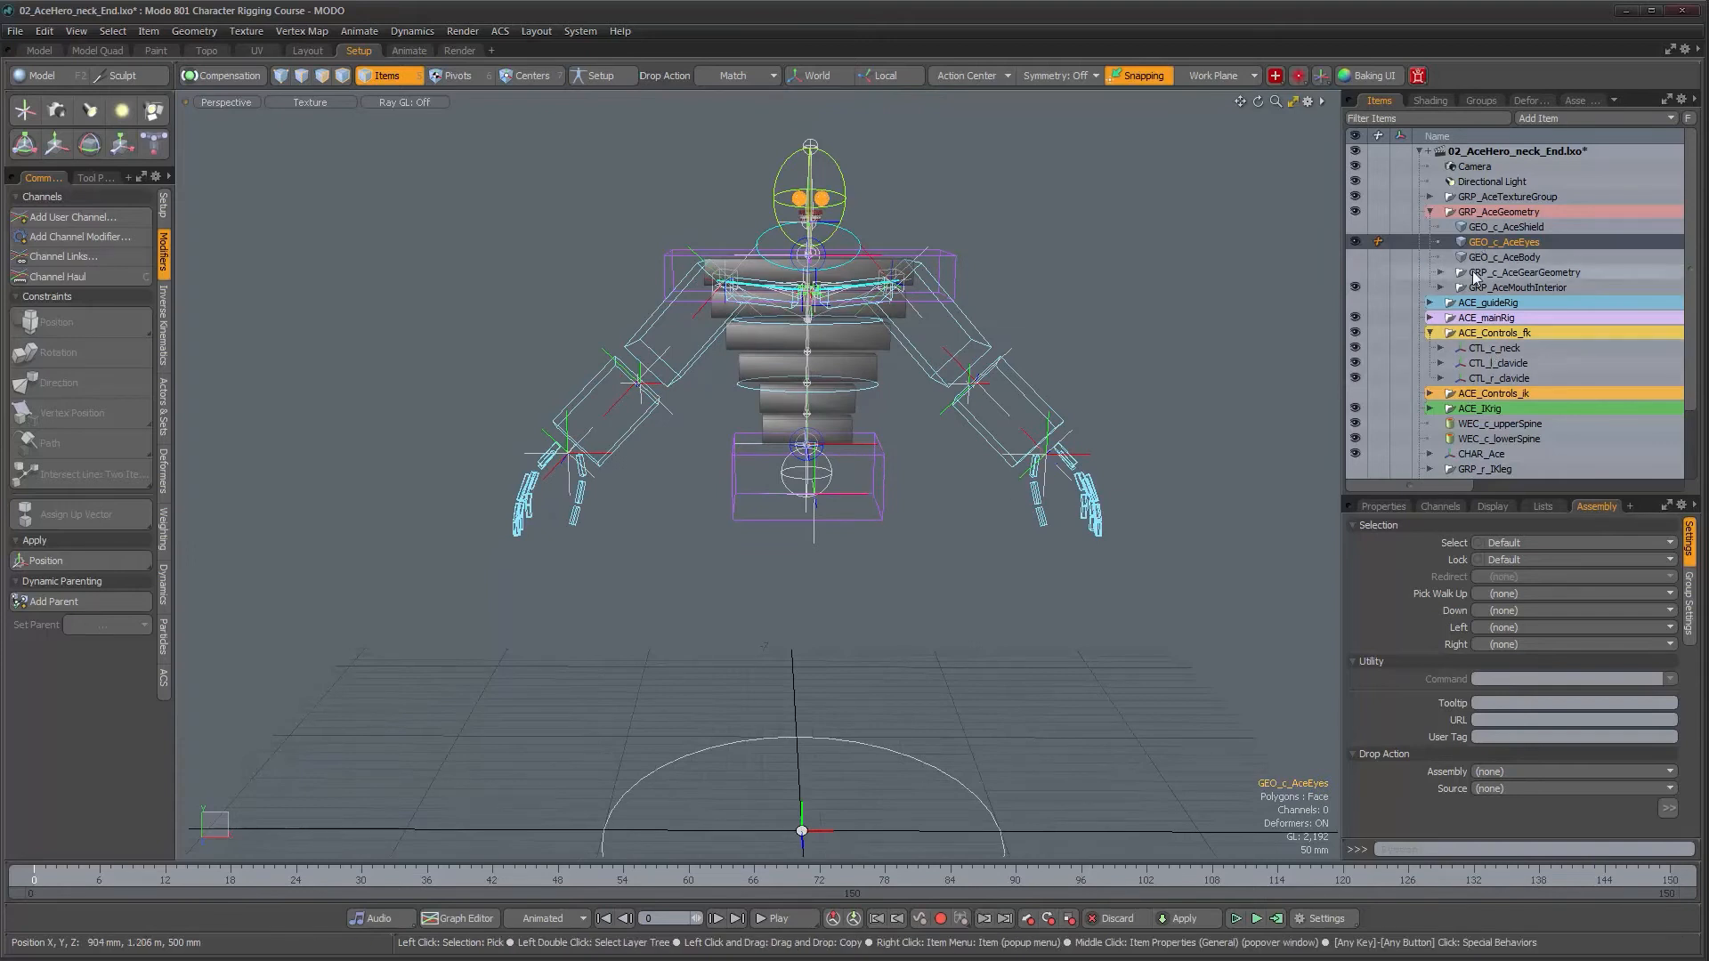
alt+drag(927, 575, 1036, 579)
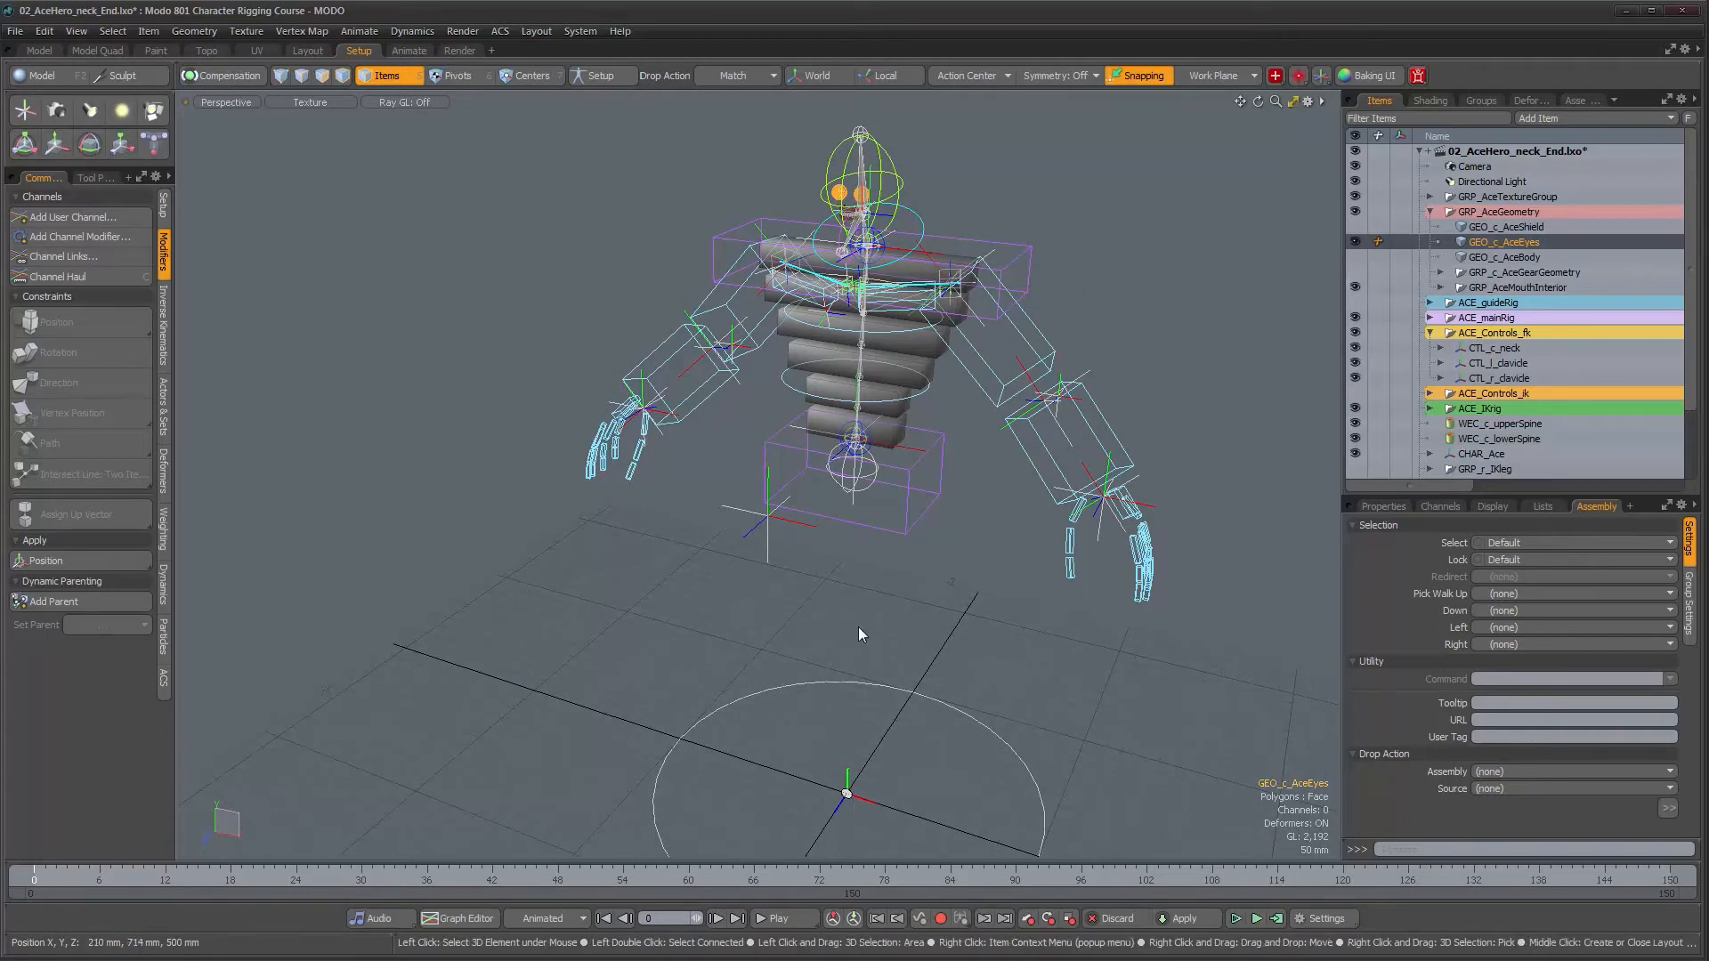
alt+drag(859, 627, 918, 551)
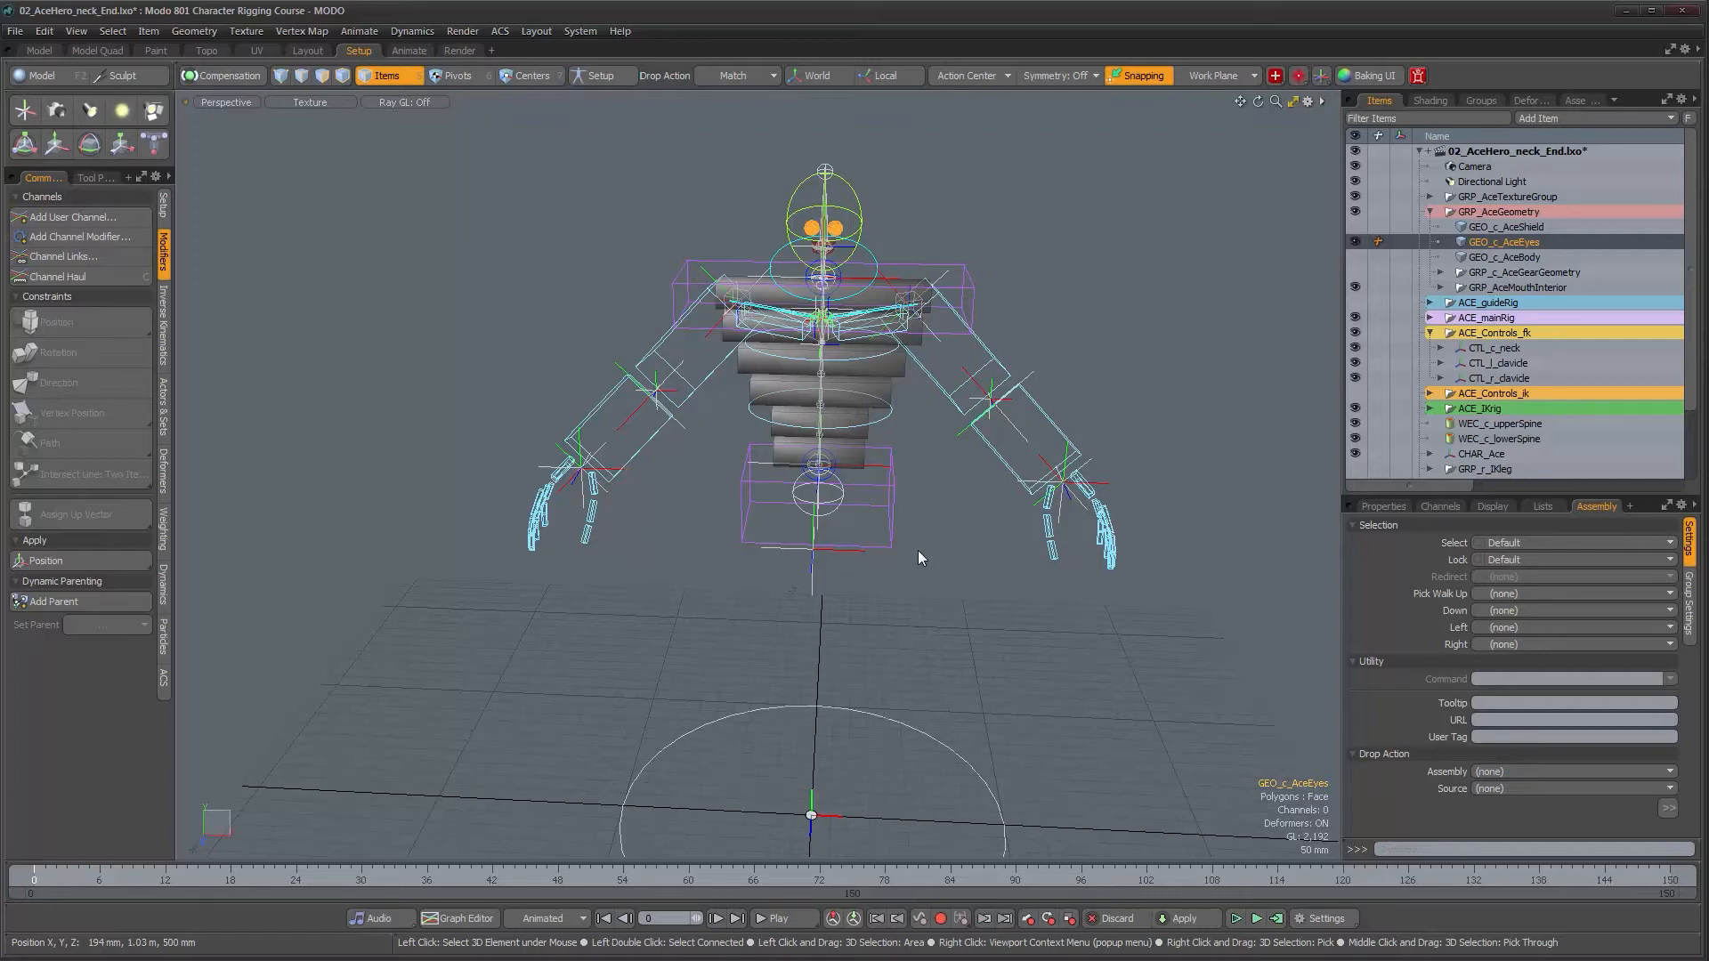
alt+scroll(852, 342, up, 3)
alt+middle_drag(851, 322, 820, 556)
alt+right_drag(798, 493, 970, 496)
alt+drag(949, 488, 917, 481)
alt+right_drag(1191, 776, 1144, 755)
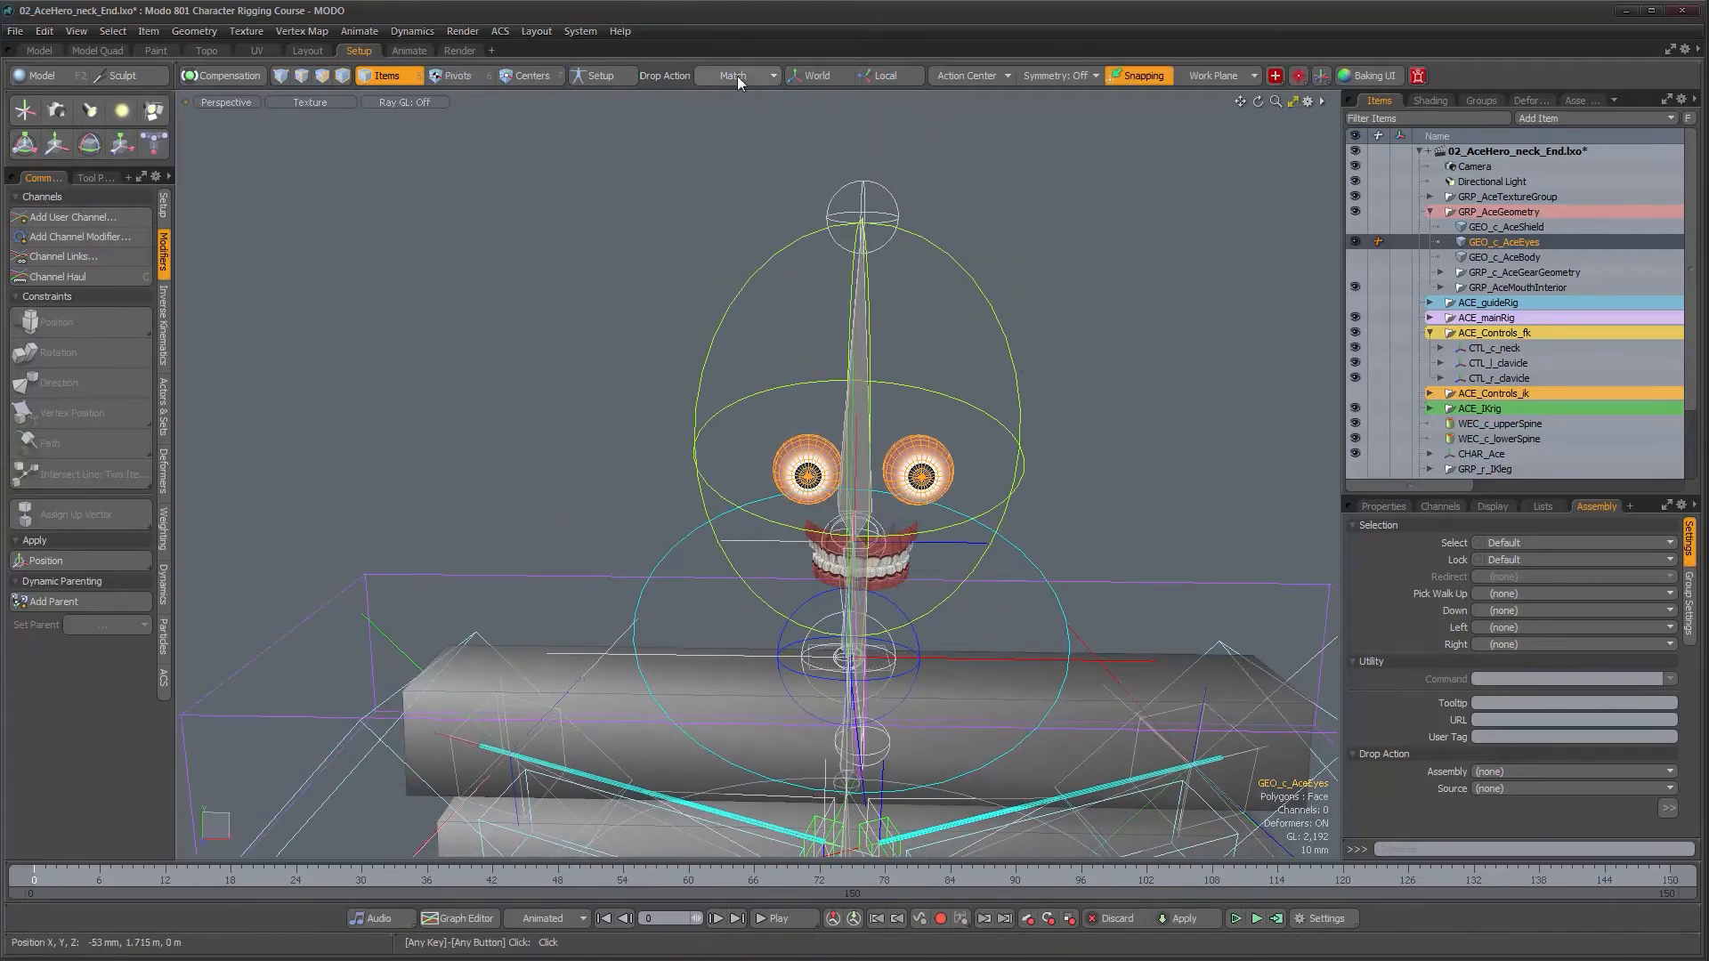
alt+drag(1024, 738, 941, 708)
click(1140, 78)
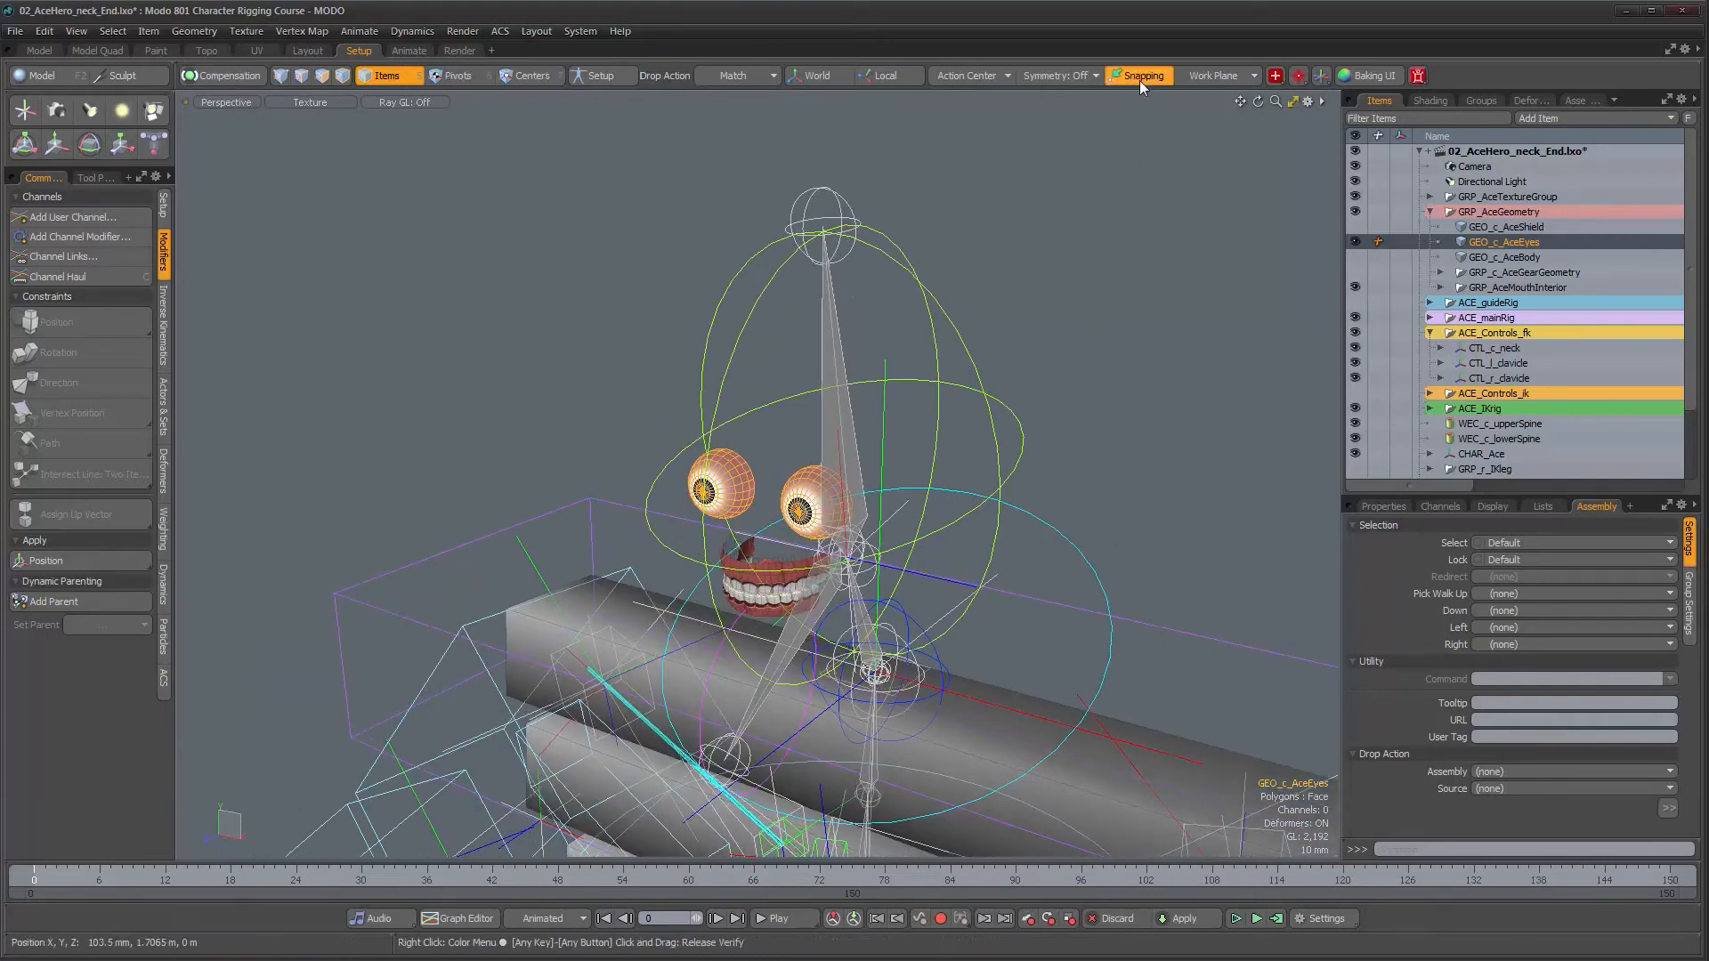
- Examine the placement of the eyeballs relative to the head joint and controls from the front and side
alt+drag(827, 472, 878, 577)
alt+right_drag(879, 577, 783, 578)
alt+middle_drag(855, 686, 868, 521)
alt+right_drag(935, 641, 859, 636)
alt+middle_drag(966, 712, 912, 507)
alt+right_drag(914, 566, 801, 557)
alt+middle_drag(866, 356, 837, 521)
alt+right_drag(837, 521, 1202, 566)
alt+drag(957, 456, 909, 456)
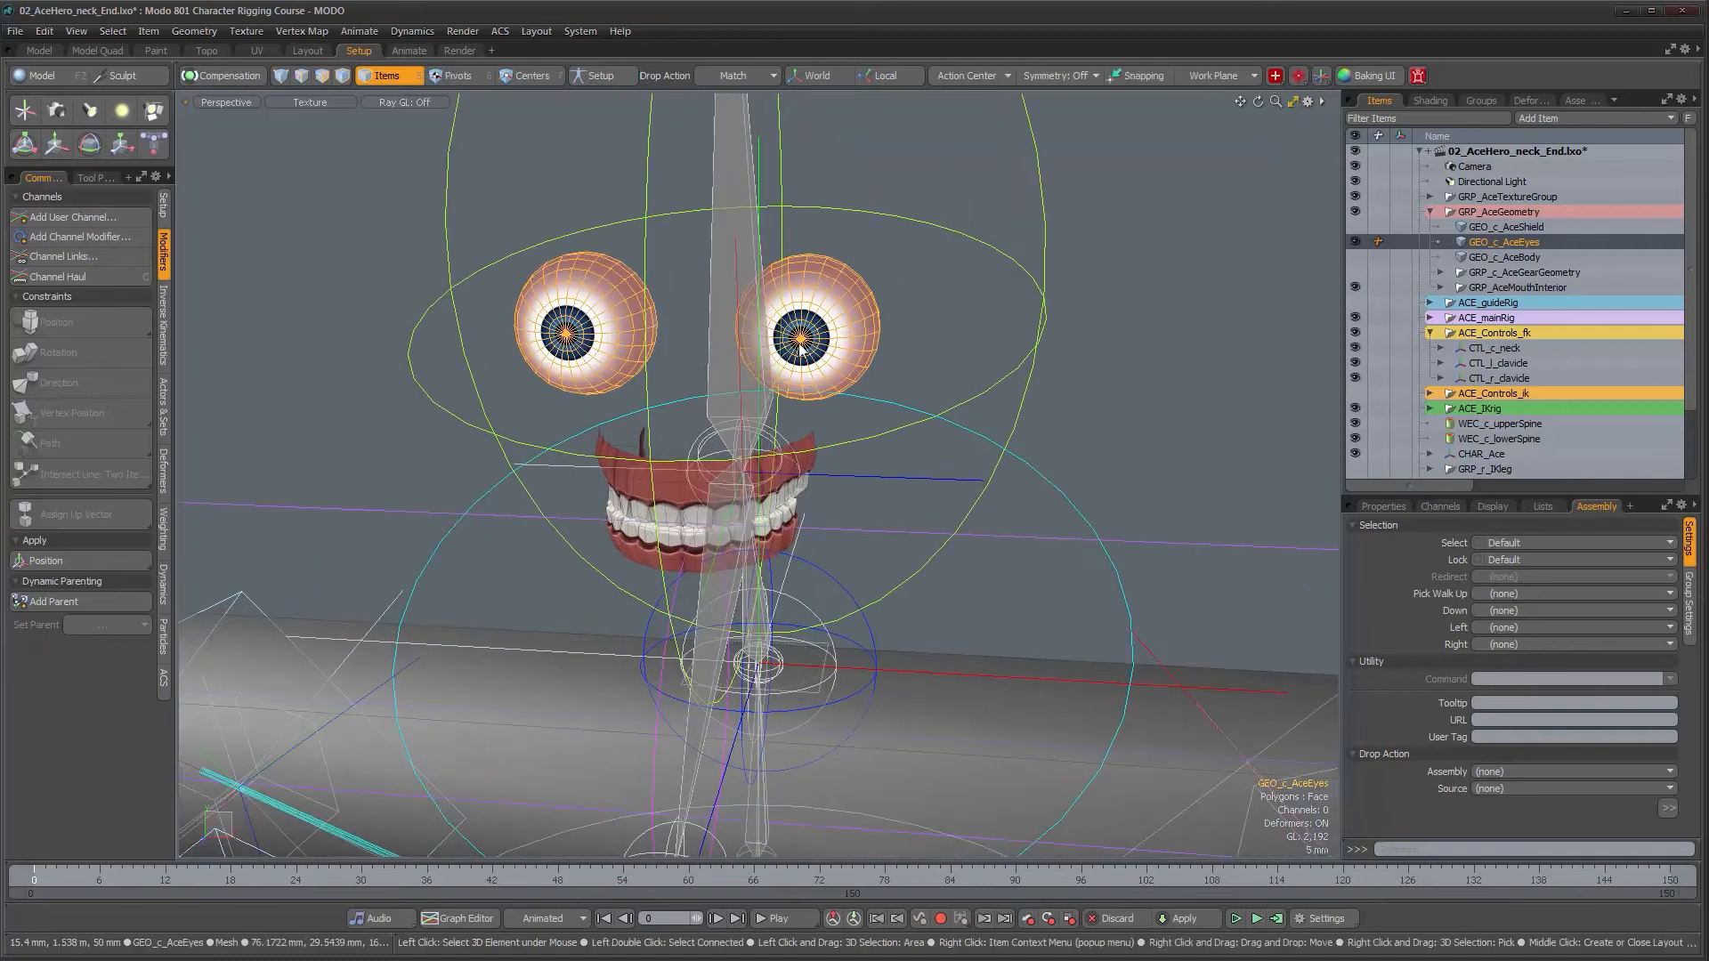
alt+drag(846, 359, 805, 466)
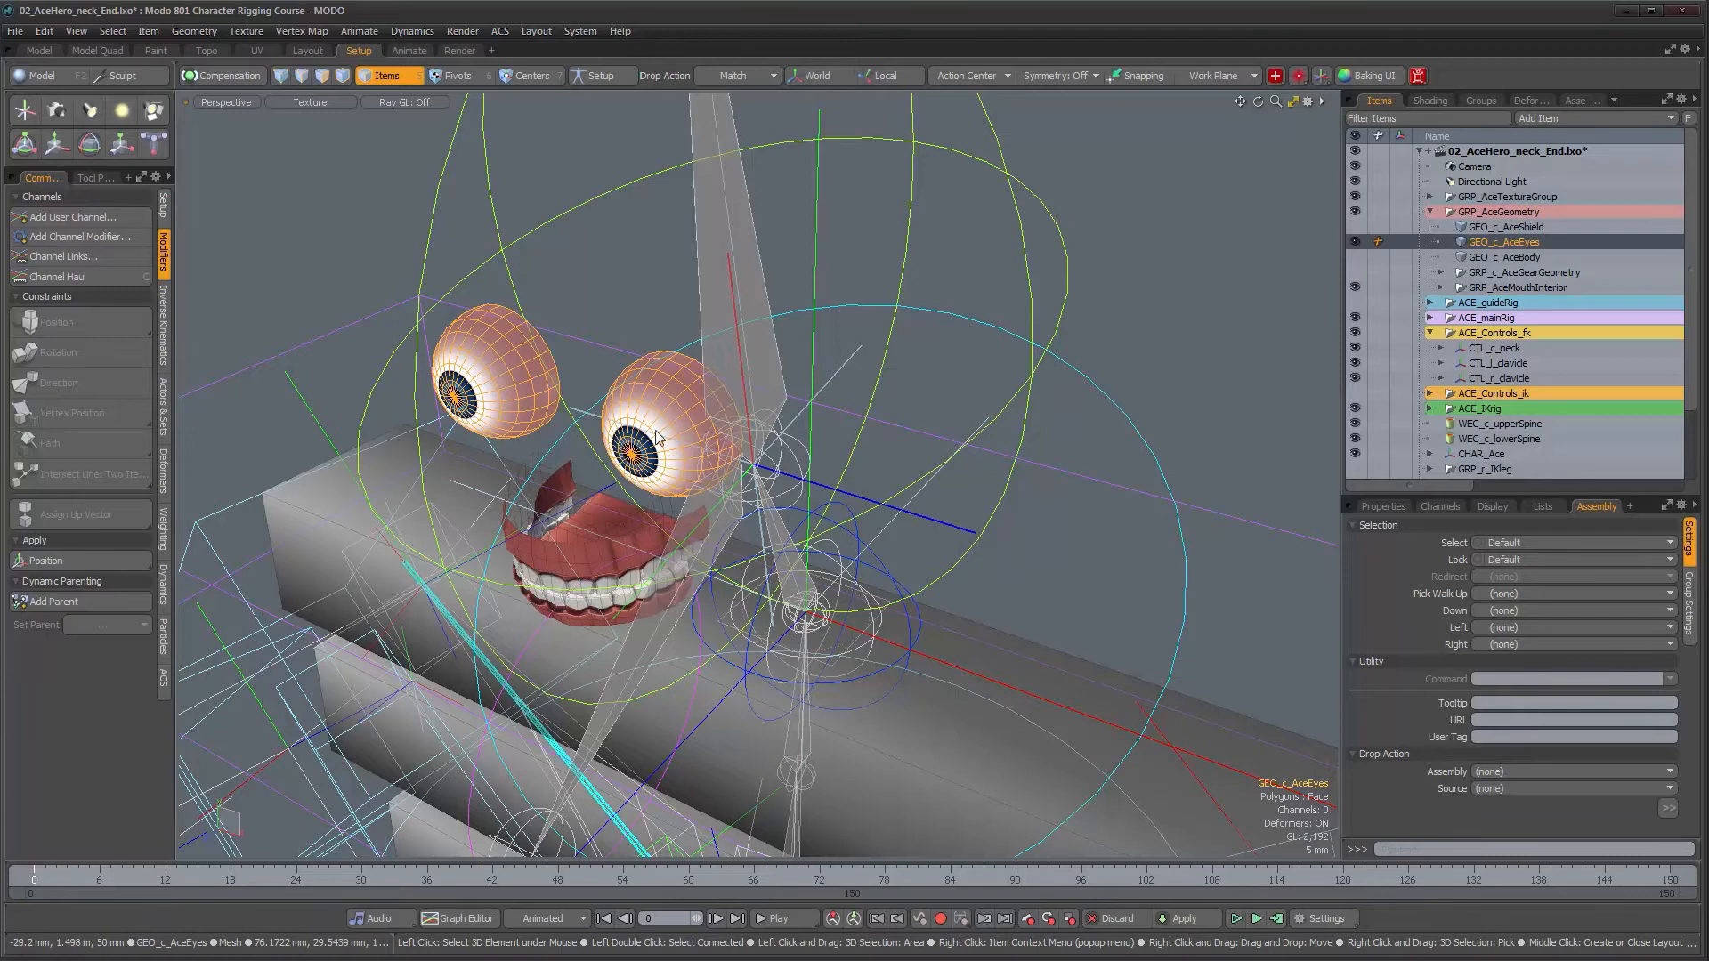
scroll(747, 521, down, 3)
alt+drag(771, 505, 314, 398)
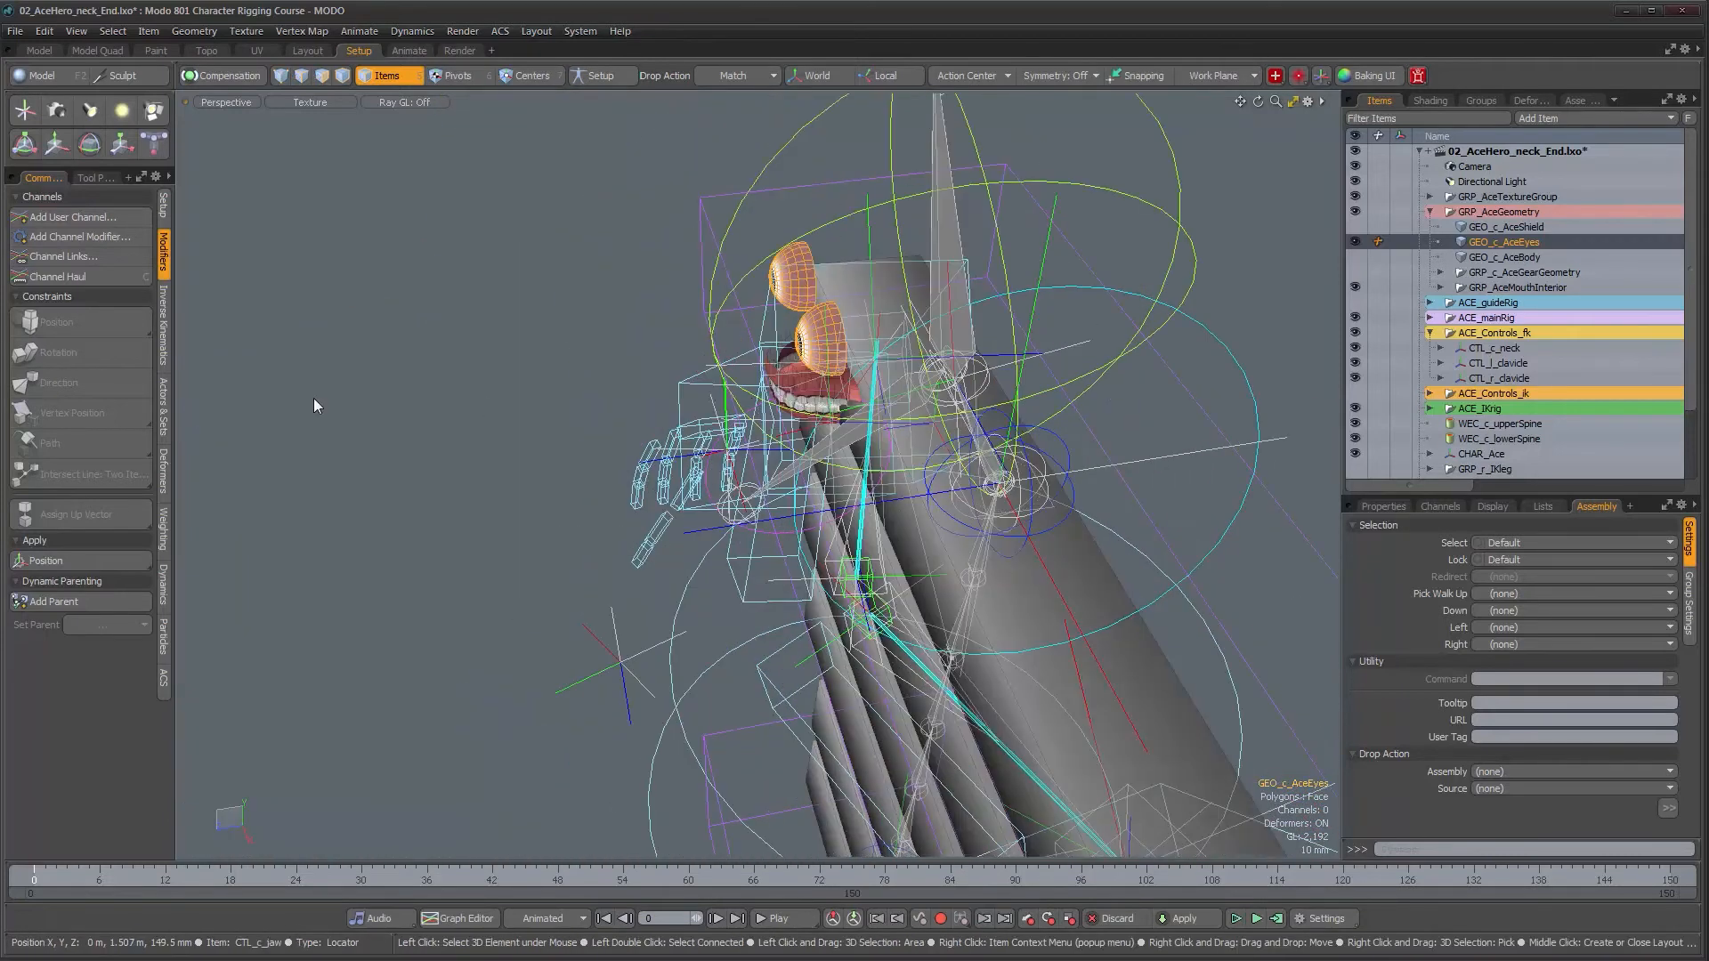
scroll(239, 443, down, 2)
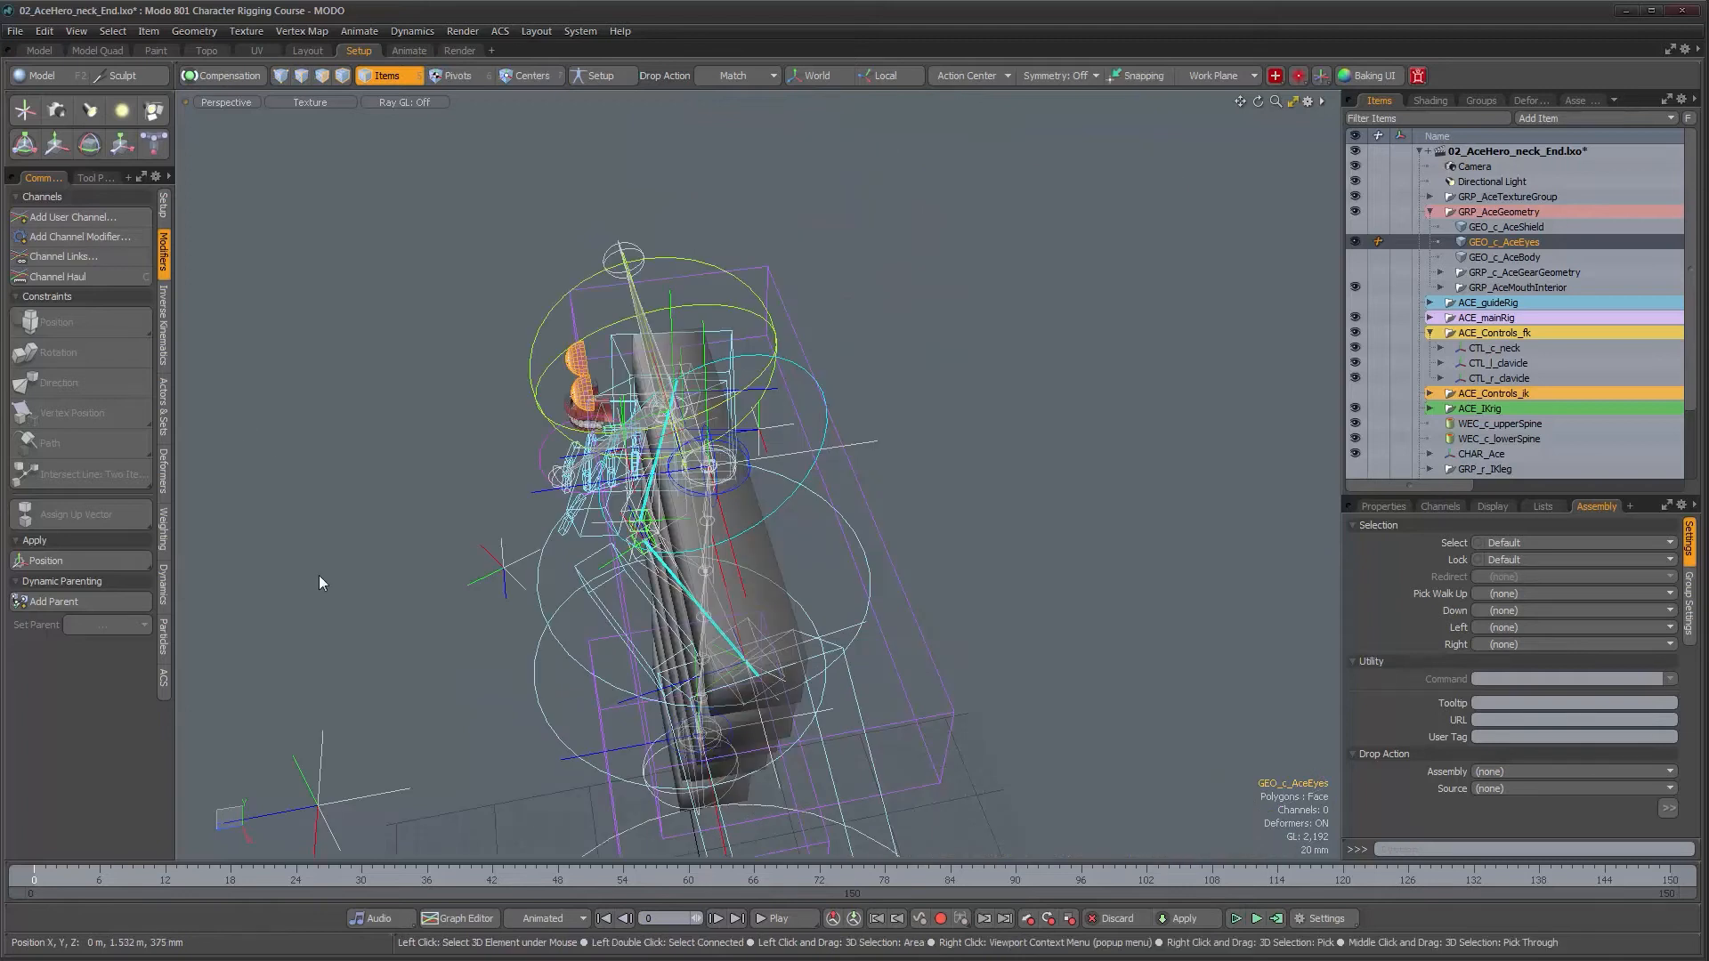
alt+drag(308, 515, 762, 662)
scroll(762, 663, down, 2)
alt+middle_drag(762, 662, 759, 617)
alt+drag(771, 634, 802, 626)
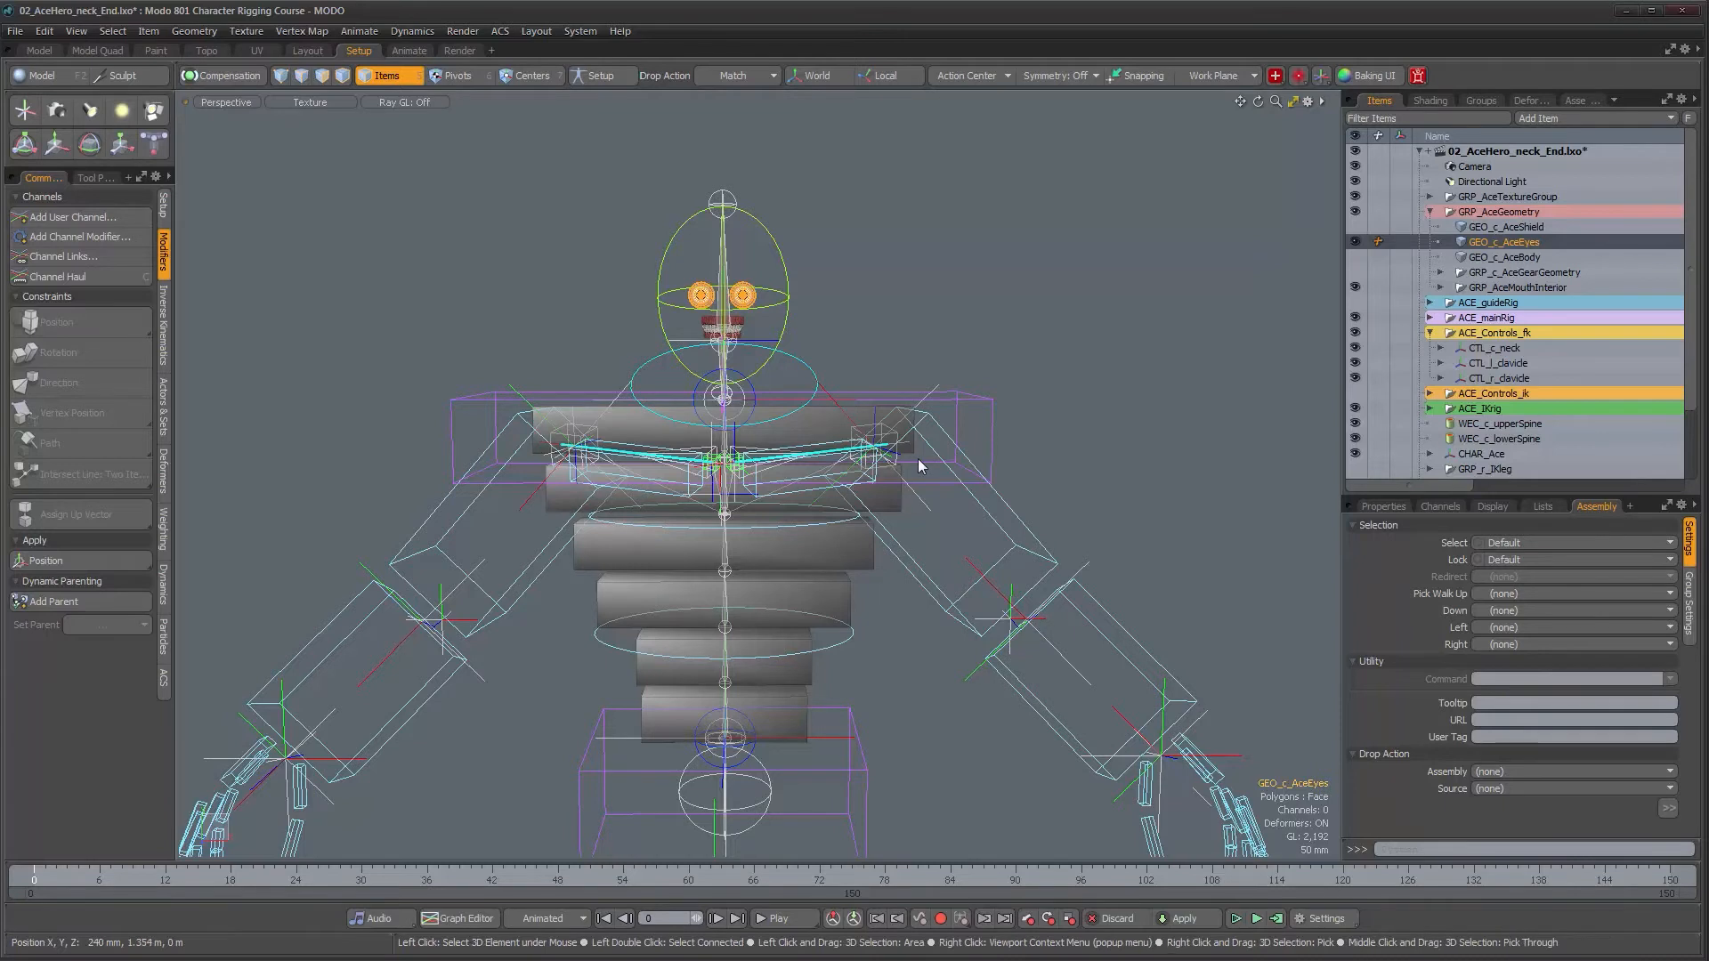
- Deselect the eye mesh and add a new locator to the scene
click(1006, 549)
scroll(1007, 549, down, 6)
scroll(1007, 549, up, 2)
alt+shift+drag(1016, 767, 921, 630)
alt+shift+drag(845, 251, 795, 421)
scroll(793, 402, up, 6)
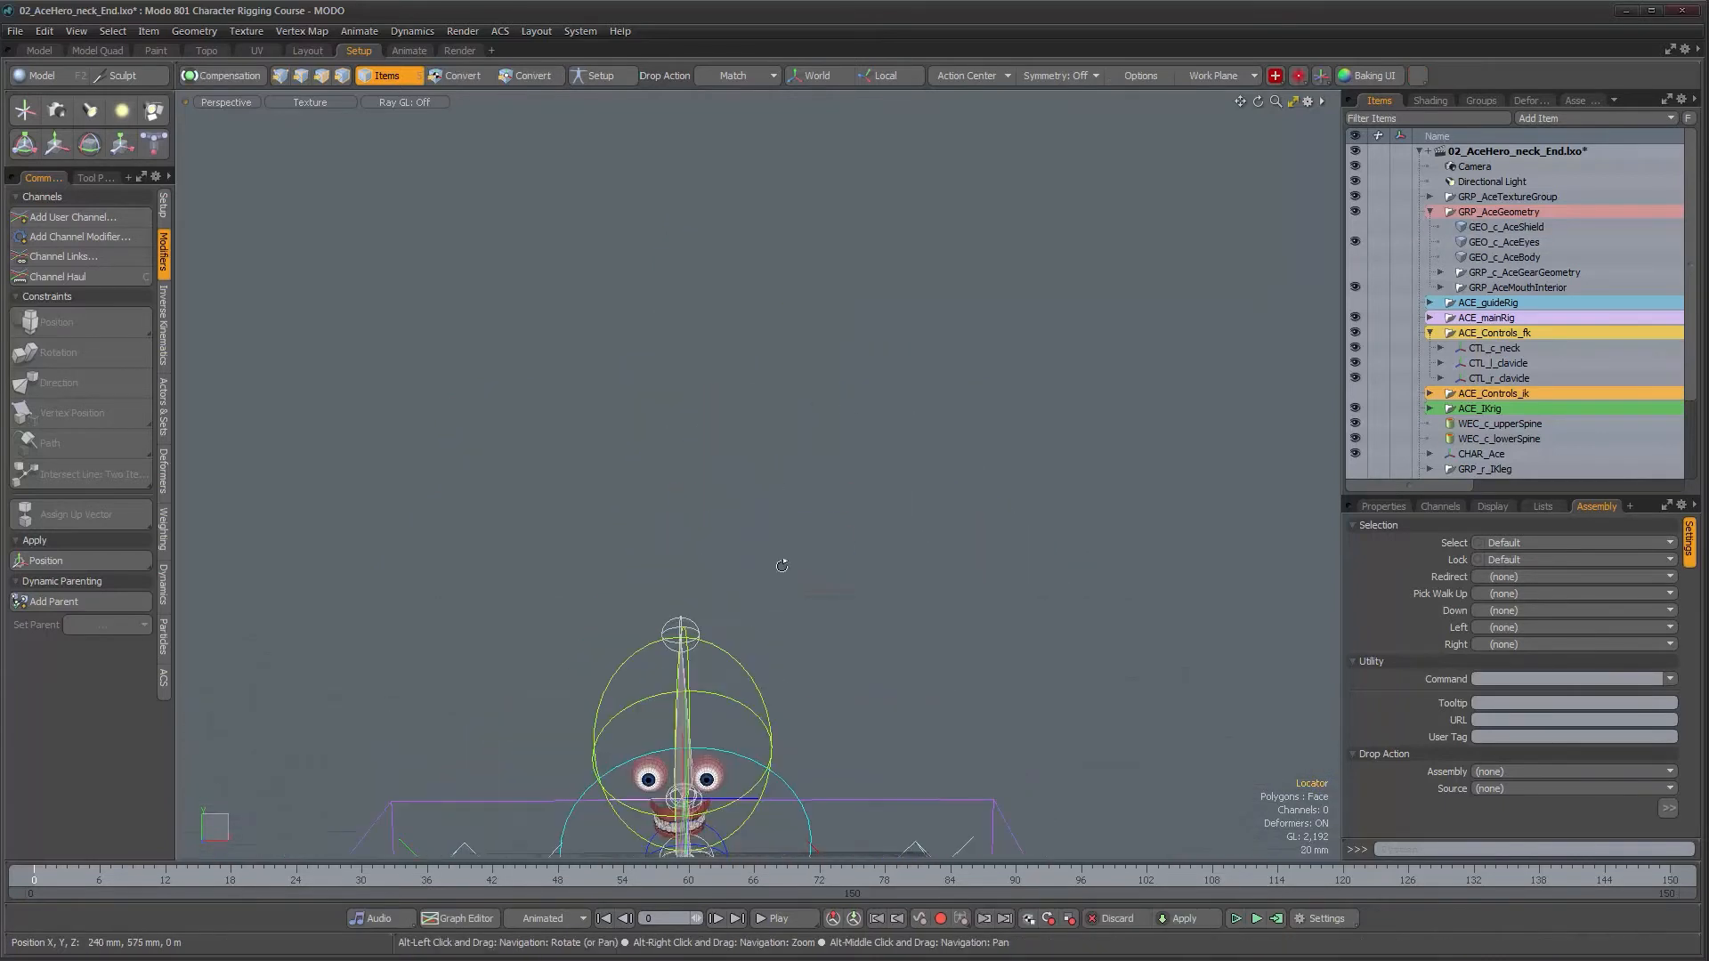
alt+shift+drag(782, 564, 837, 338)
scroll(1522, 467, down, 2)
scroll(673, 563, up, 3)
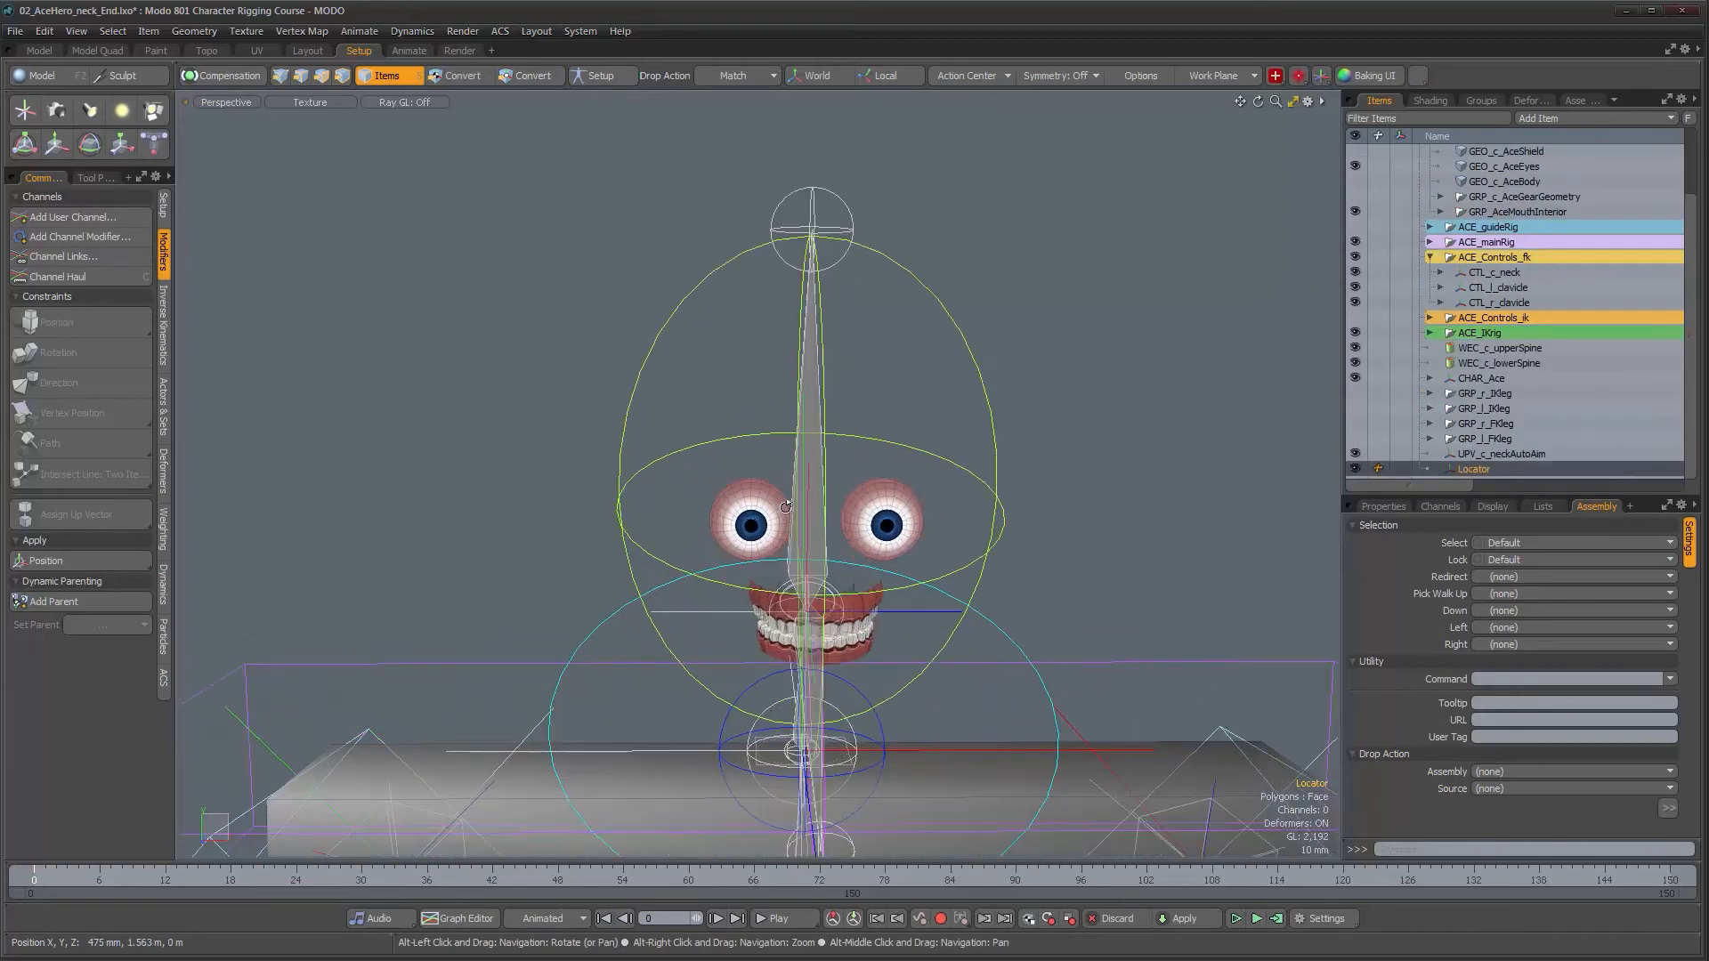
drag(1478, 469, 1355, 469)
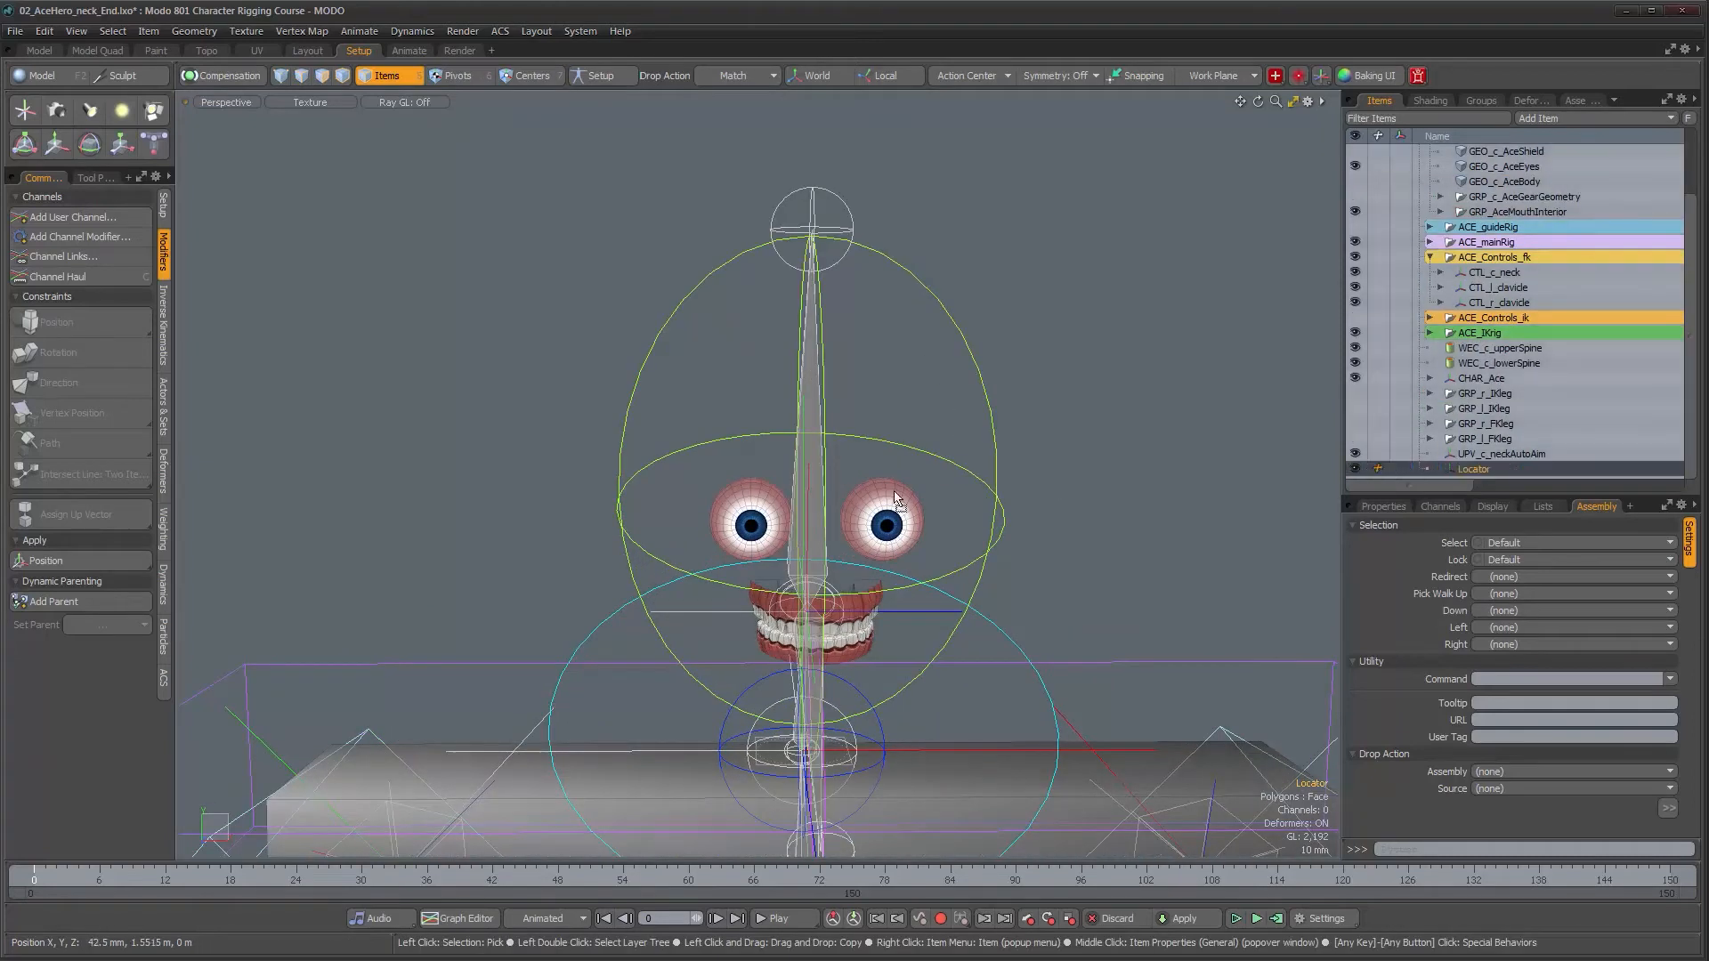
- Set the viewport to the Front view with the whole rig and the new locator at the origin in frame
scroll(1000, 605, down, 4)
alt+shift+drag(999, 610, 790, 324)
scroll(814, 573, down, 3)
alt+drag(814, 572, 769, 633)
scroll(769, 635, down, 1)
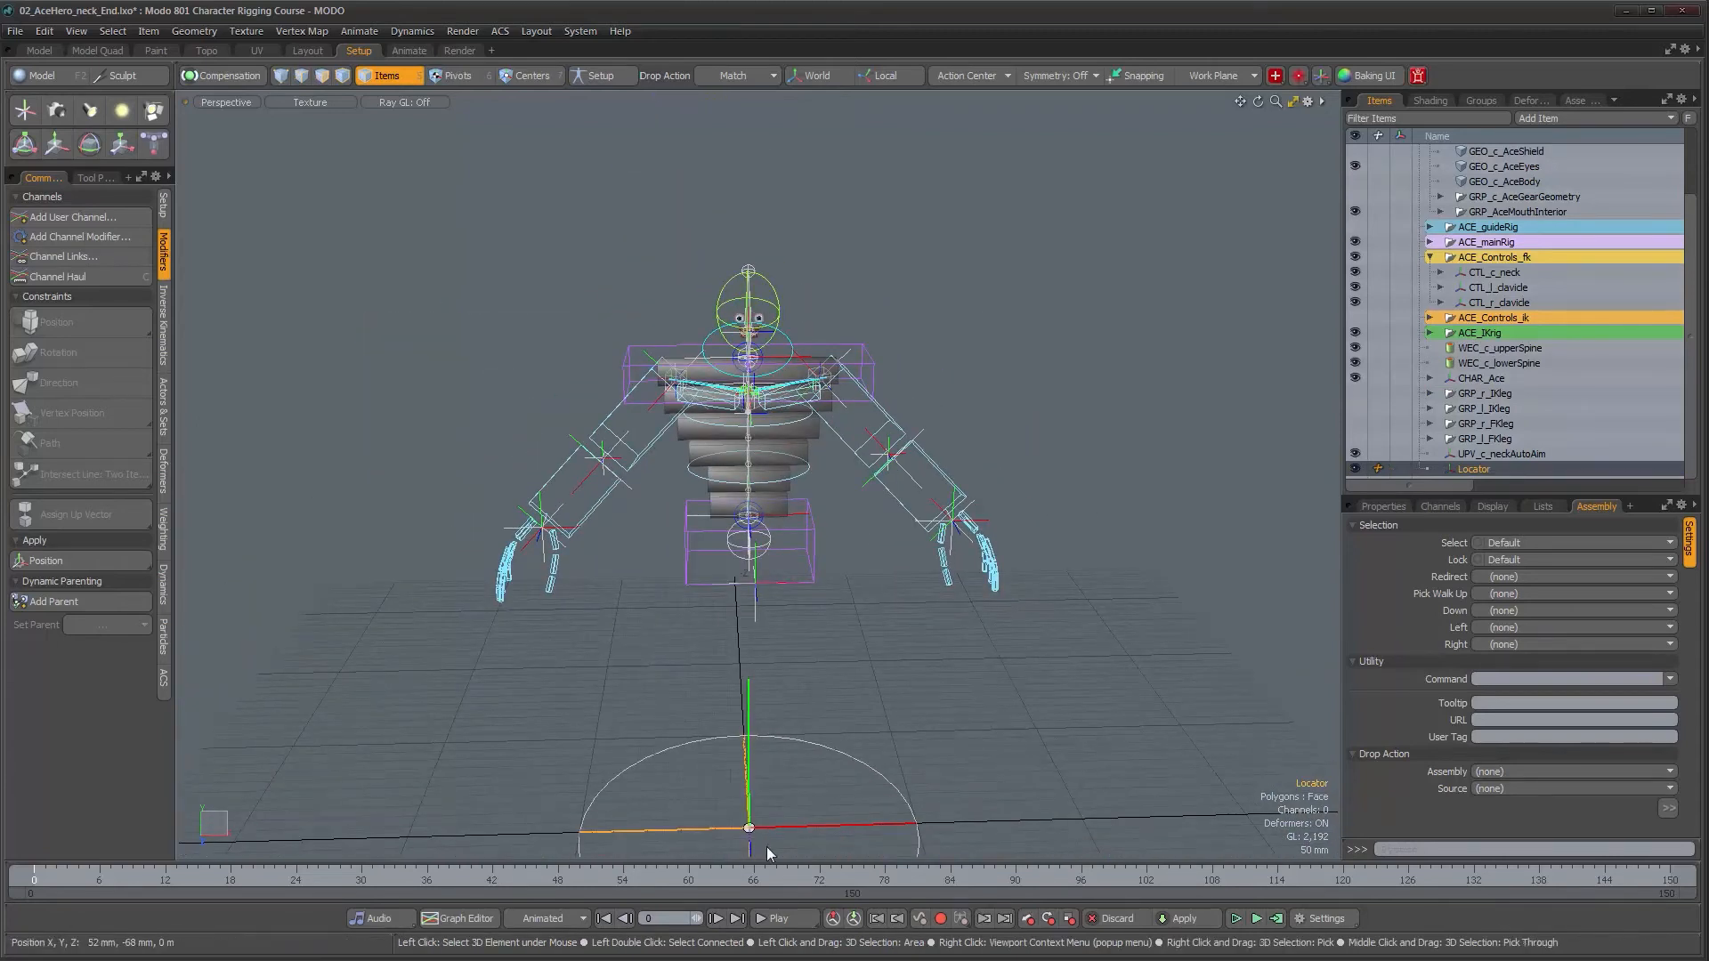
alt+drag(769, 820, 776, 658)
key(grave)
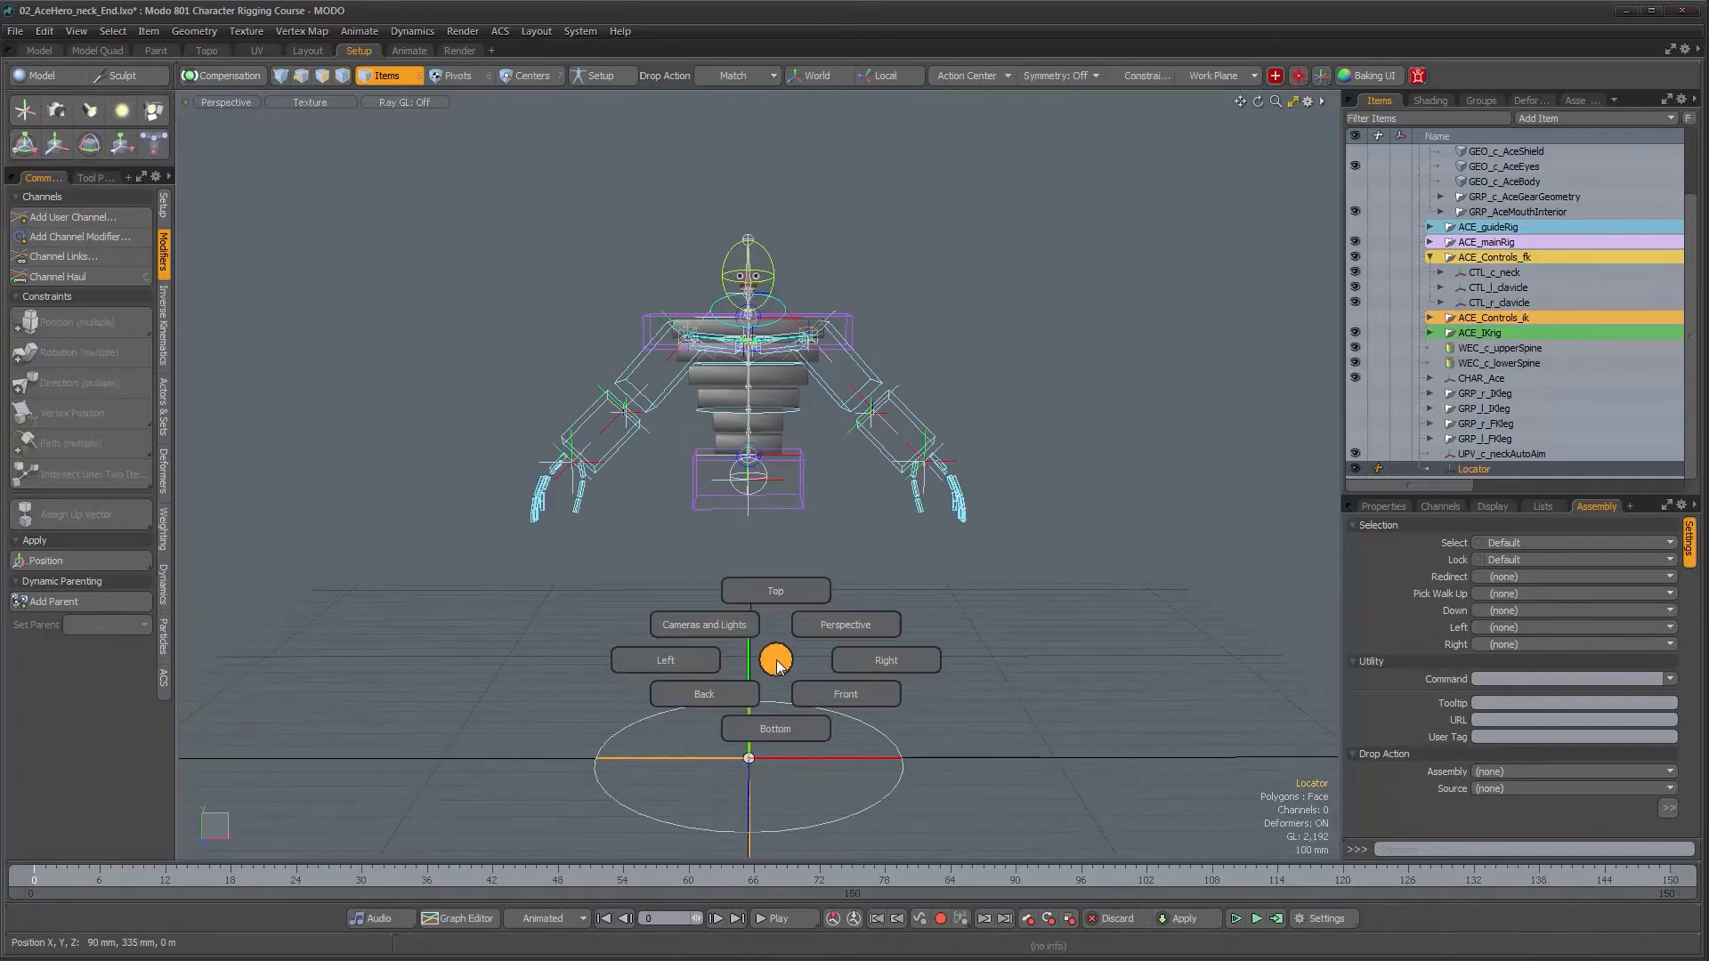
click(861, 715)
alt+shift+drag(849, 611, 851, 566)
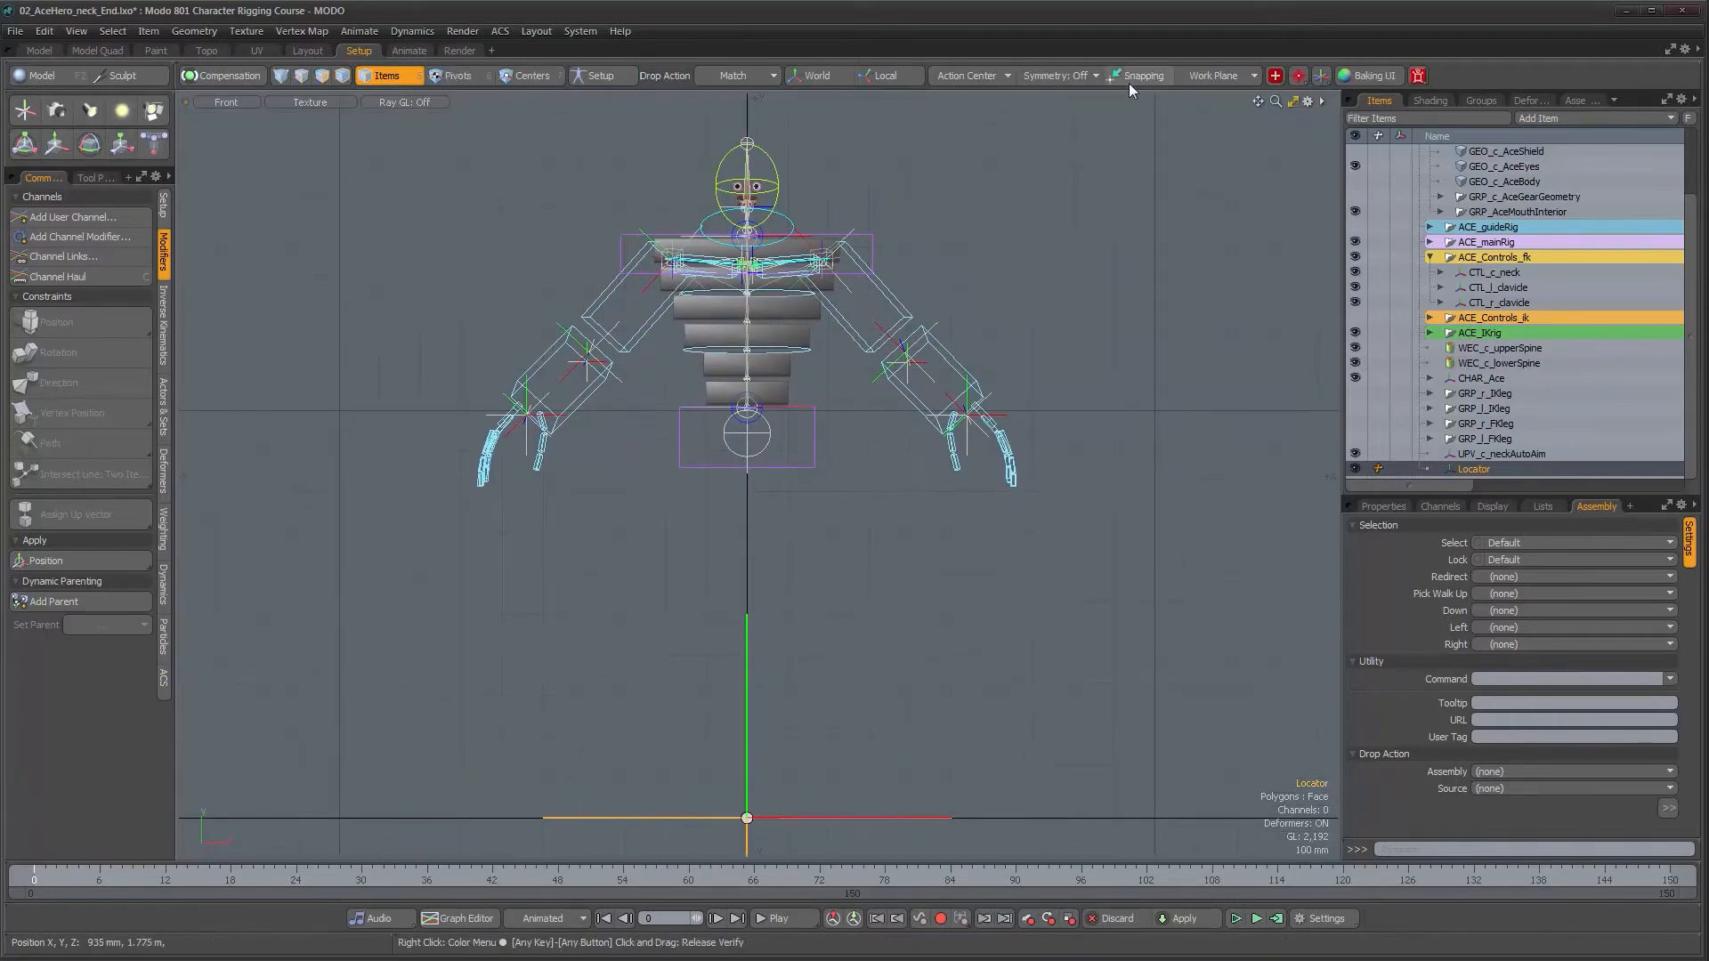
- Check the snapping types and examine the eye centres relative to the locator at the origin in the front view
click(1128, 80)
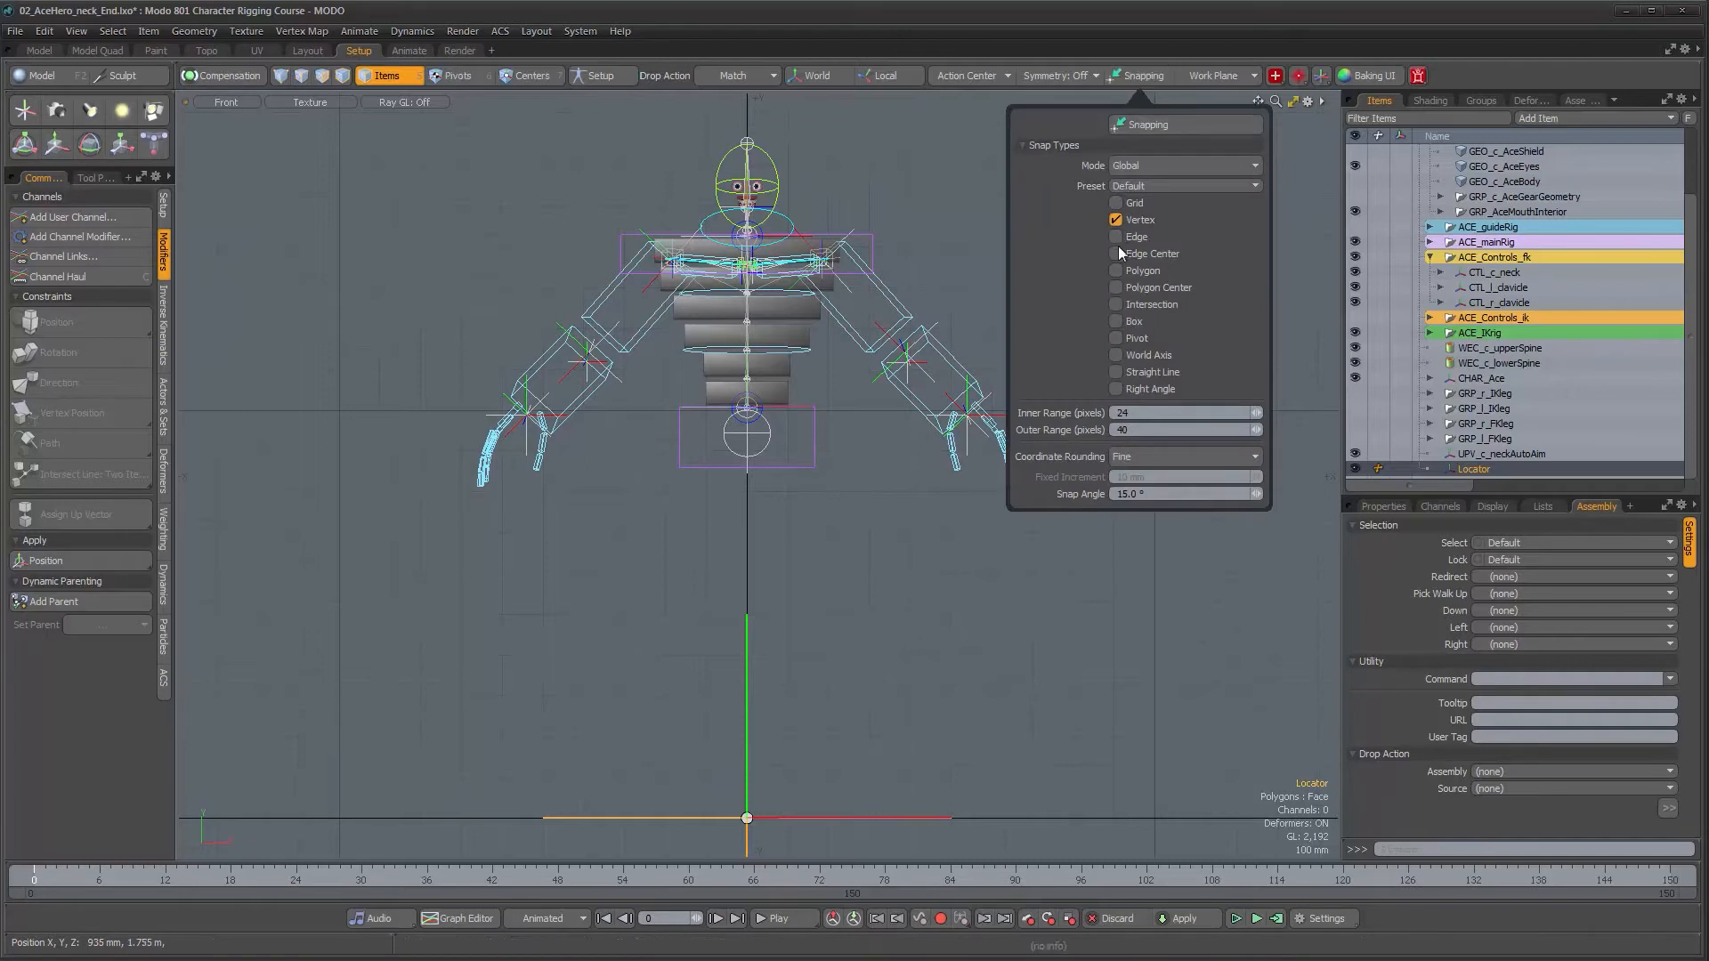
click(937, 203)
alt+drag(777, 193, 770, 446)
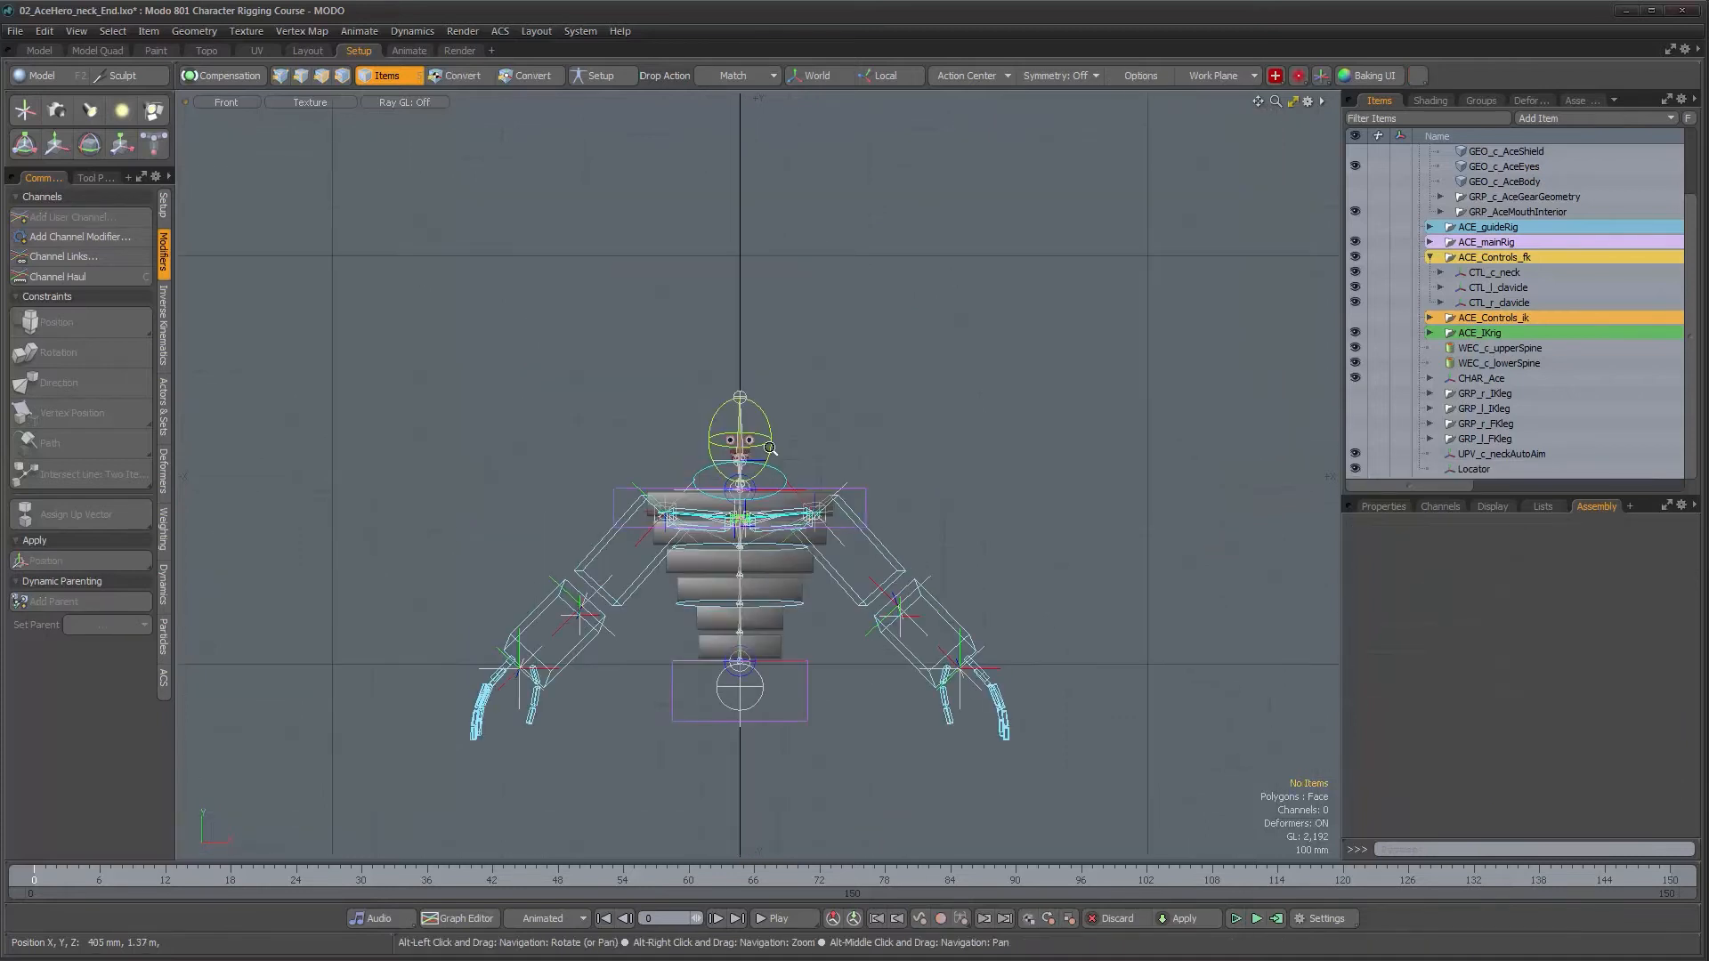
alt+right_drag(770, 445, 1066, 491)
alt+drag(1066, 491, 1120, 498)
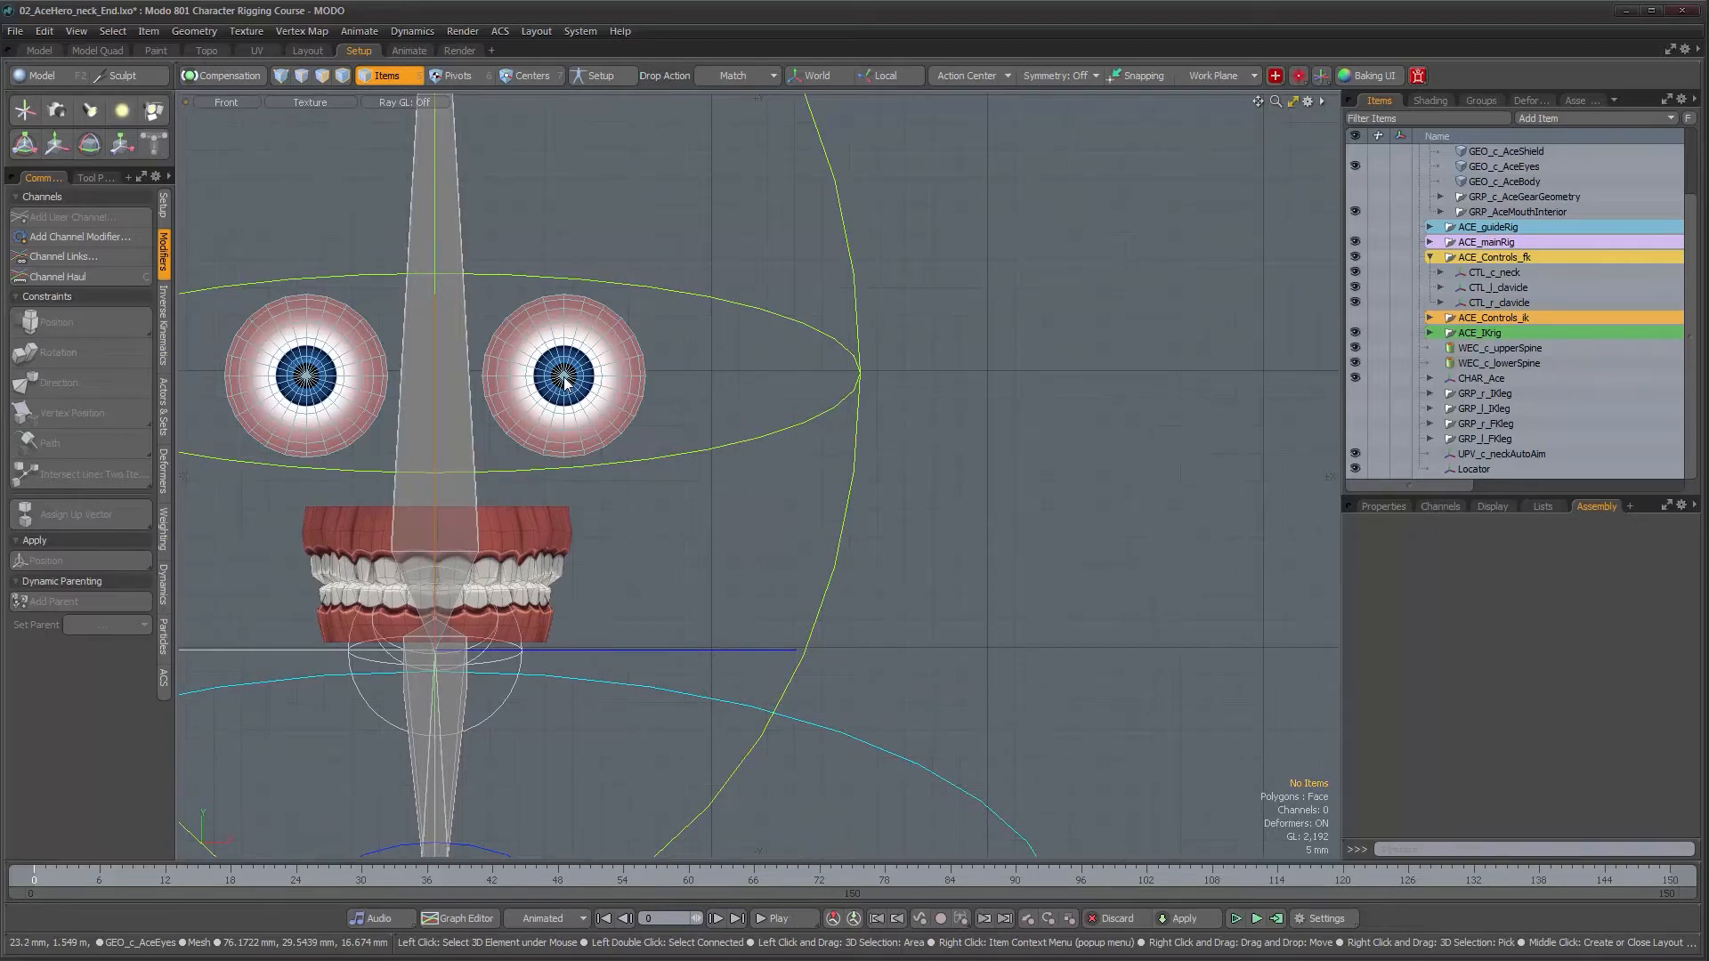
alt+right_drag(712, 447, 463, 447)
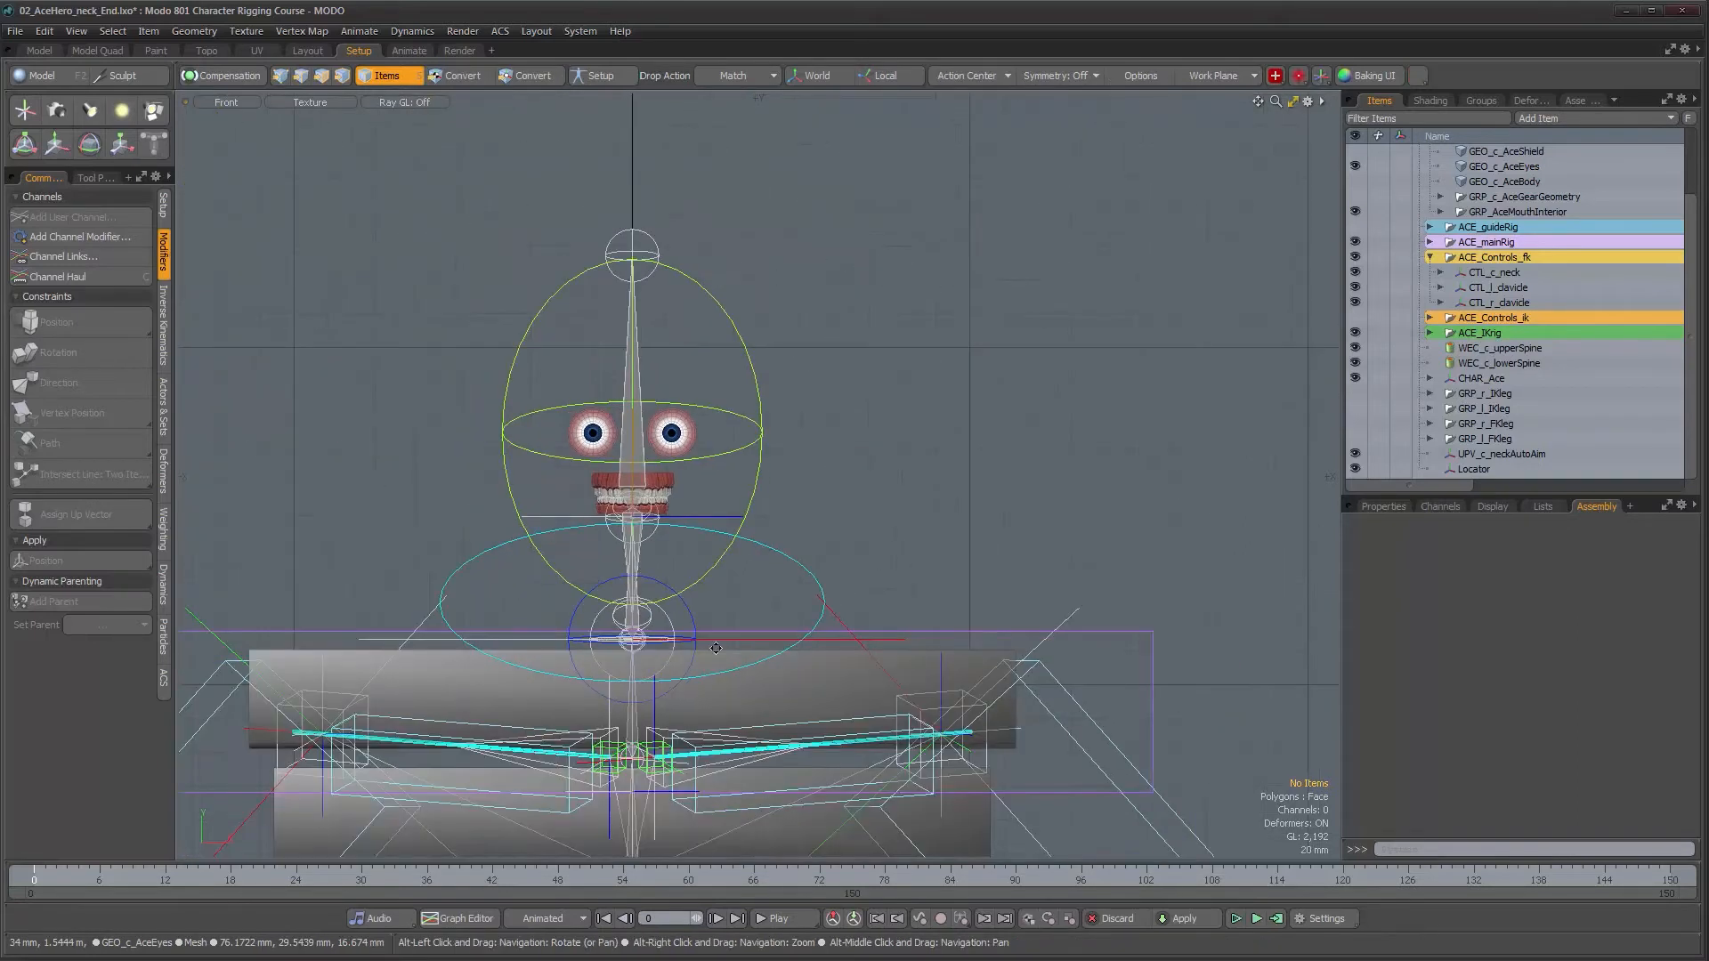
alt+drag(708, 644, 740, 426)
alt+right_drag(740, 426, 562, 426)
alt+drag(734, 592, 733, 437)
alt+right_drag(733, 437, 650, 437)
alt+drag(721, 623, 721, 540)
alt+right_drag(721, 540, 658, 540)
mouse_move(720, 644)
alt+mouse_down()
mouse_move(719, 568)
mouse_move(719, 611)
alt+mouse_up()
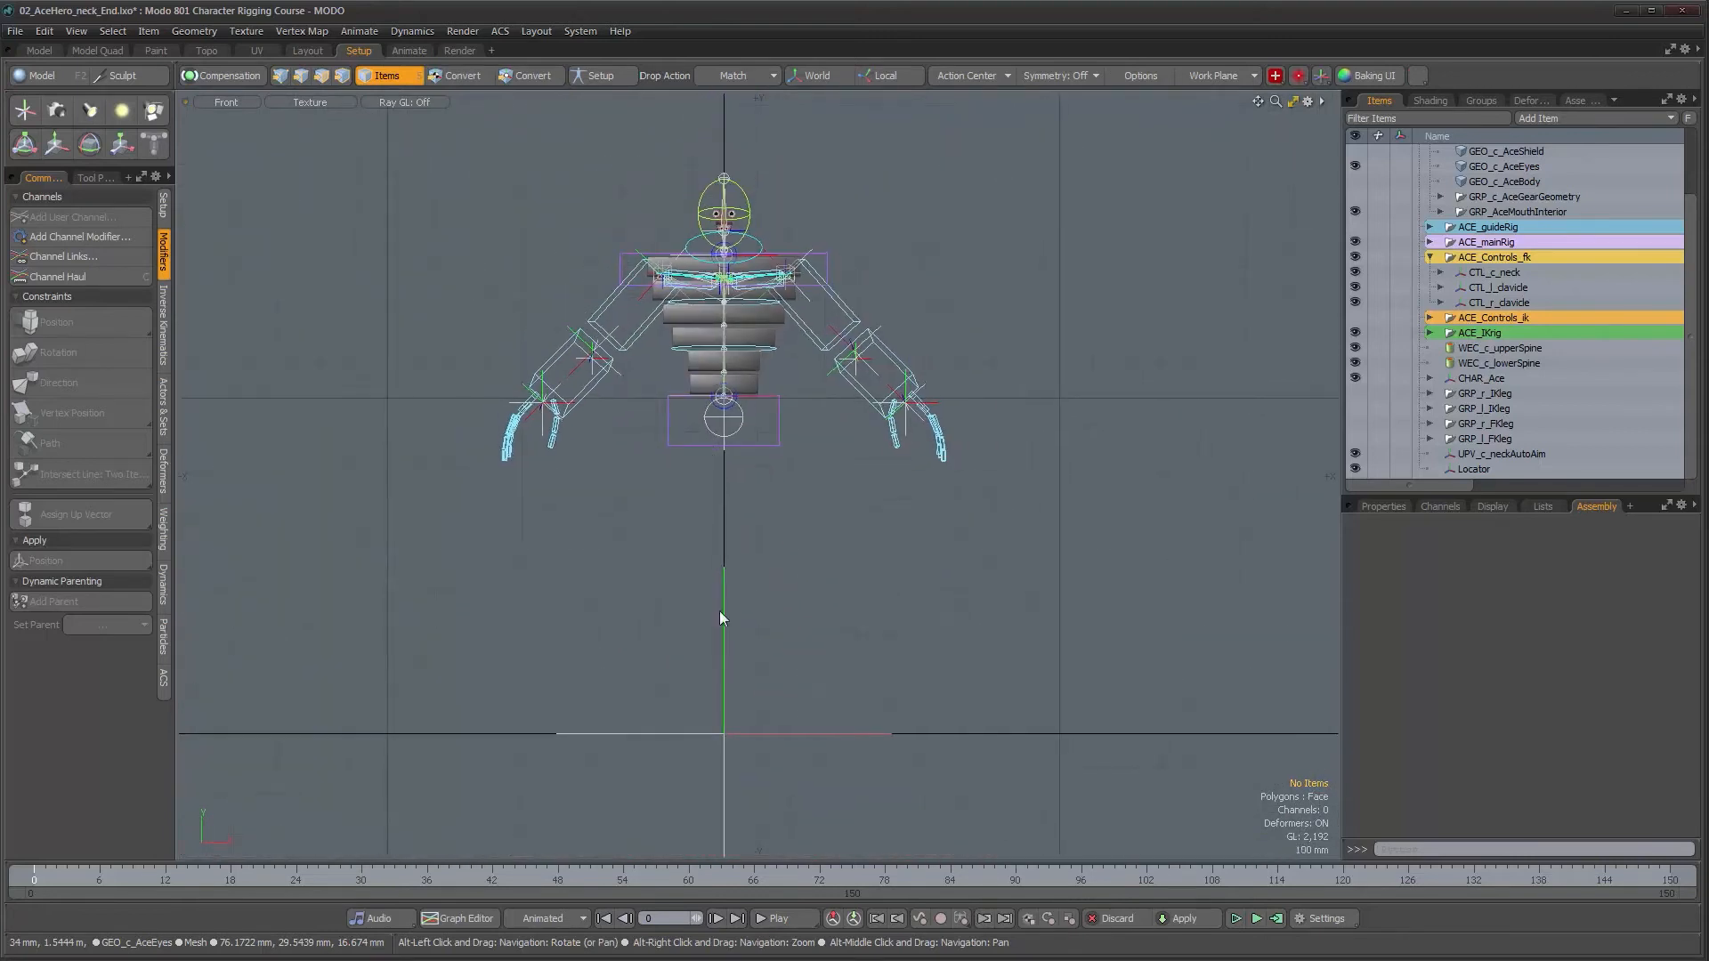
click(751, 734)
alt+drag(789, 618, 782, 663)
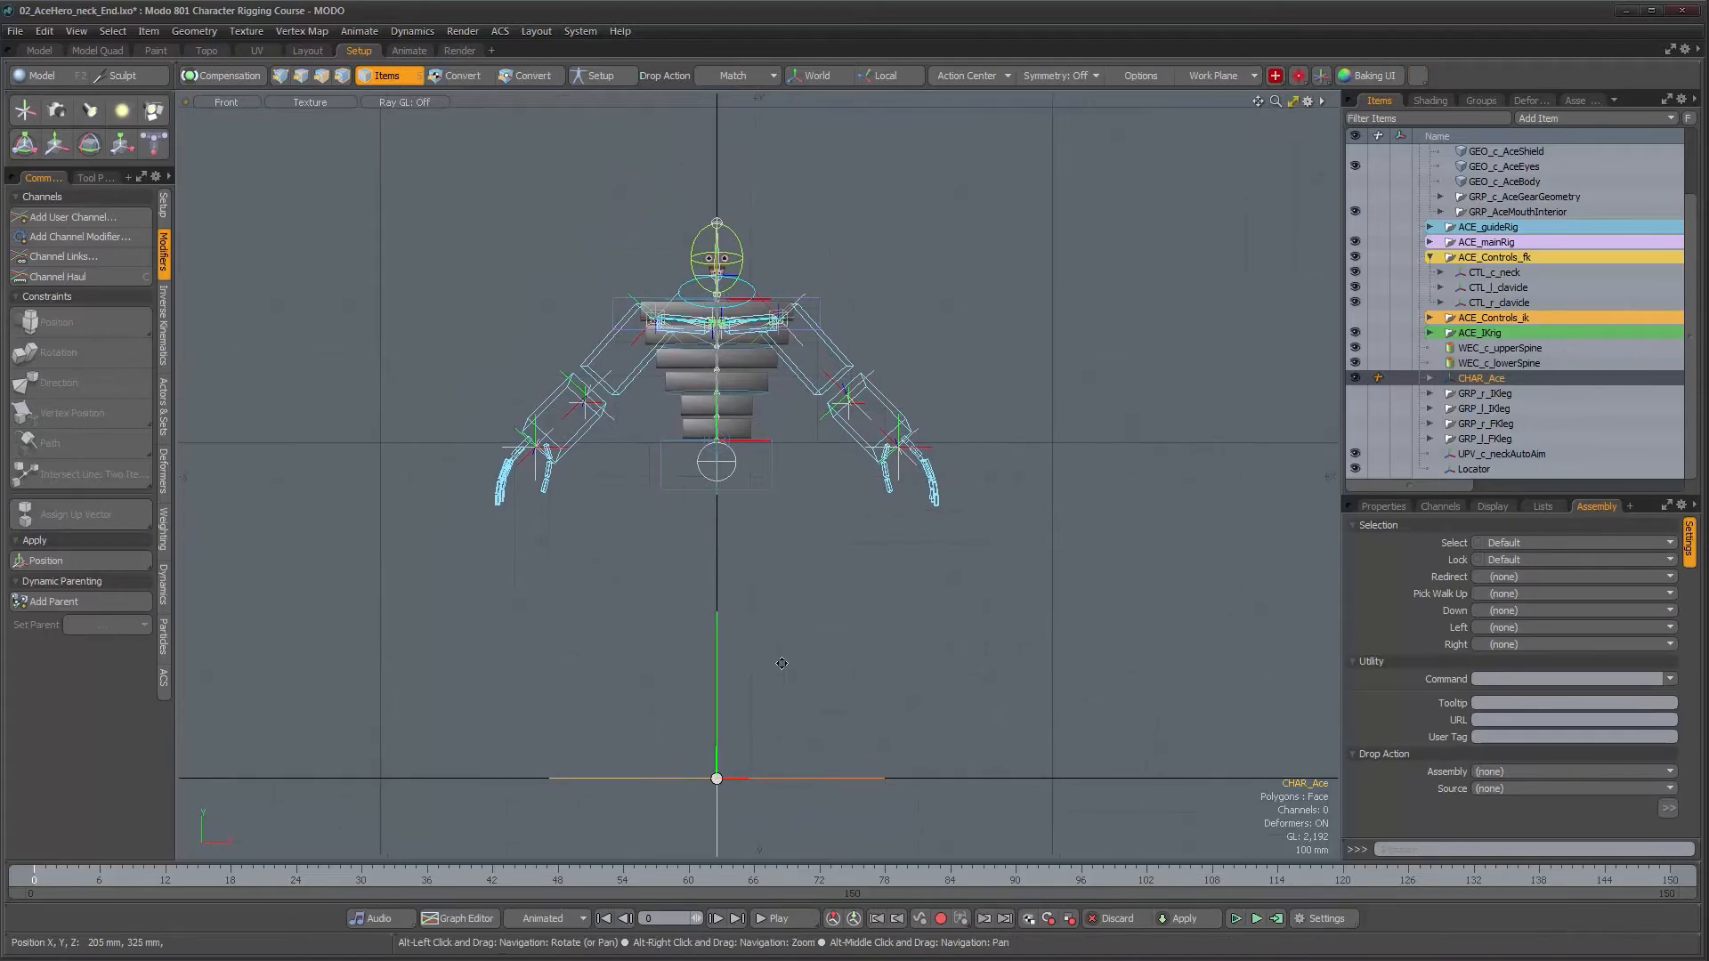
key(w)
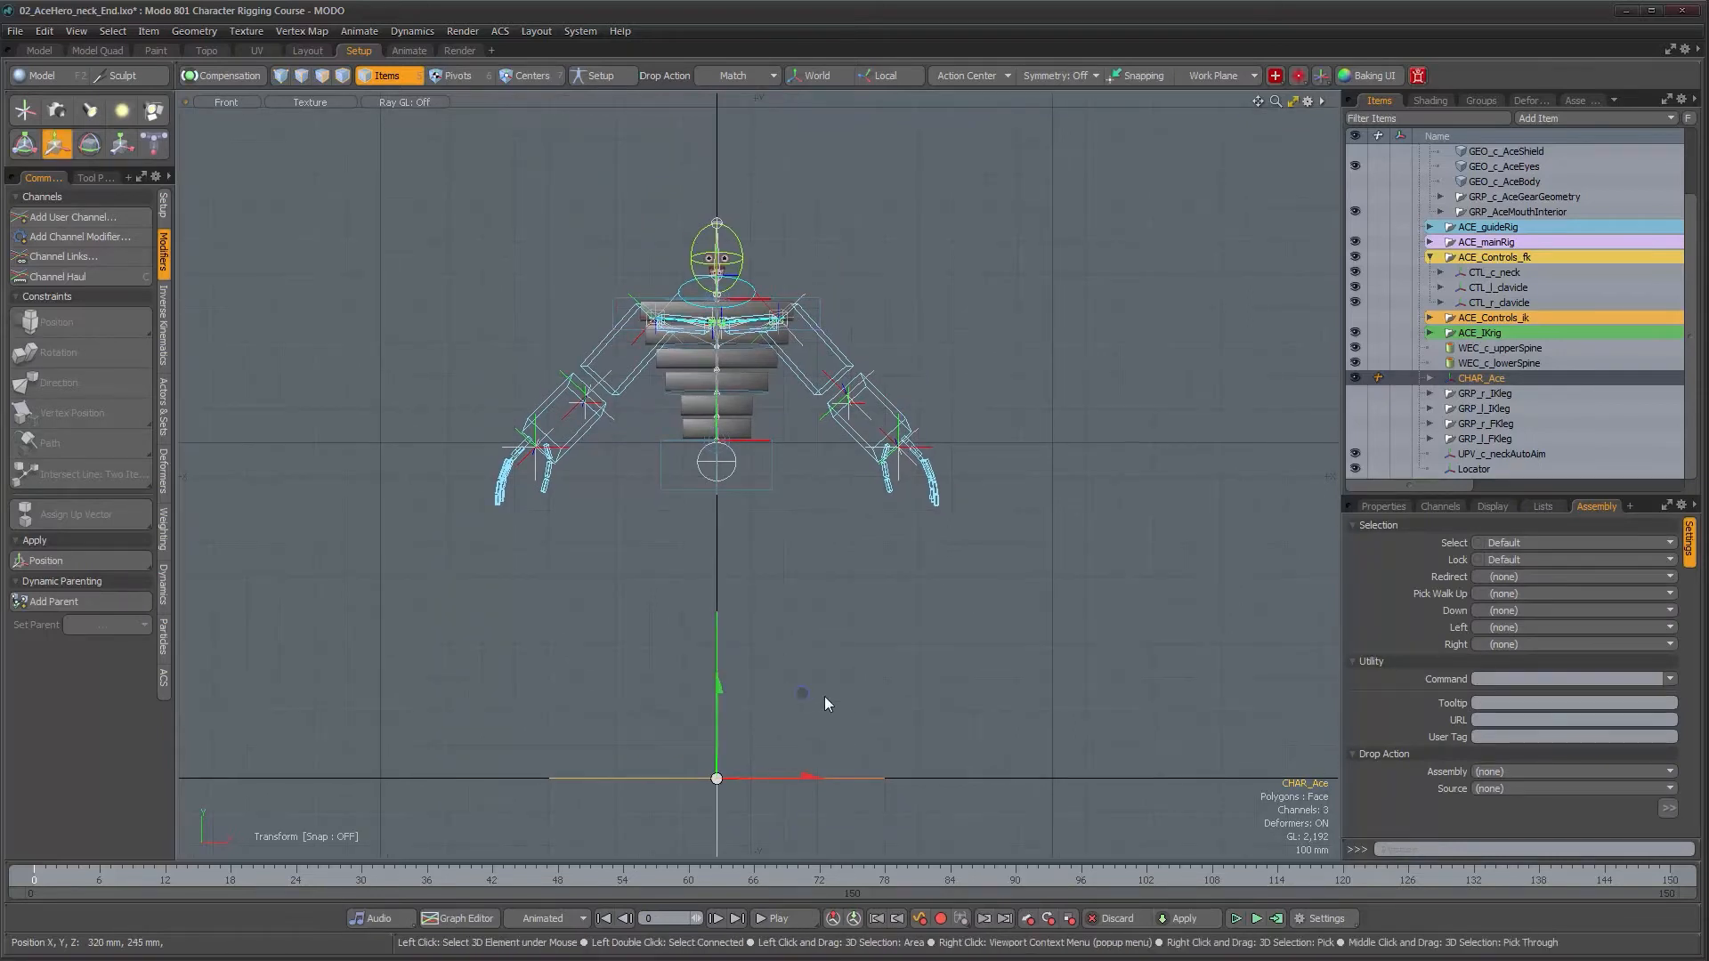
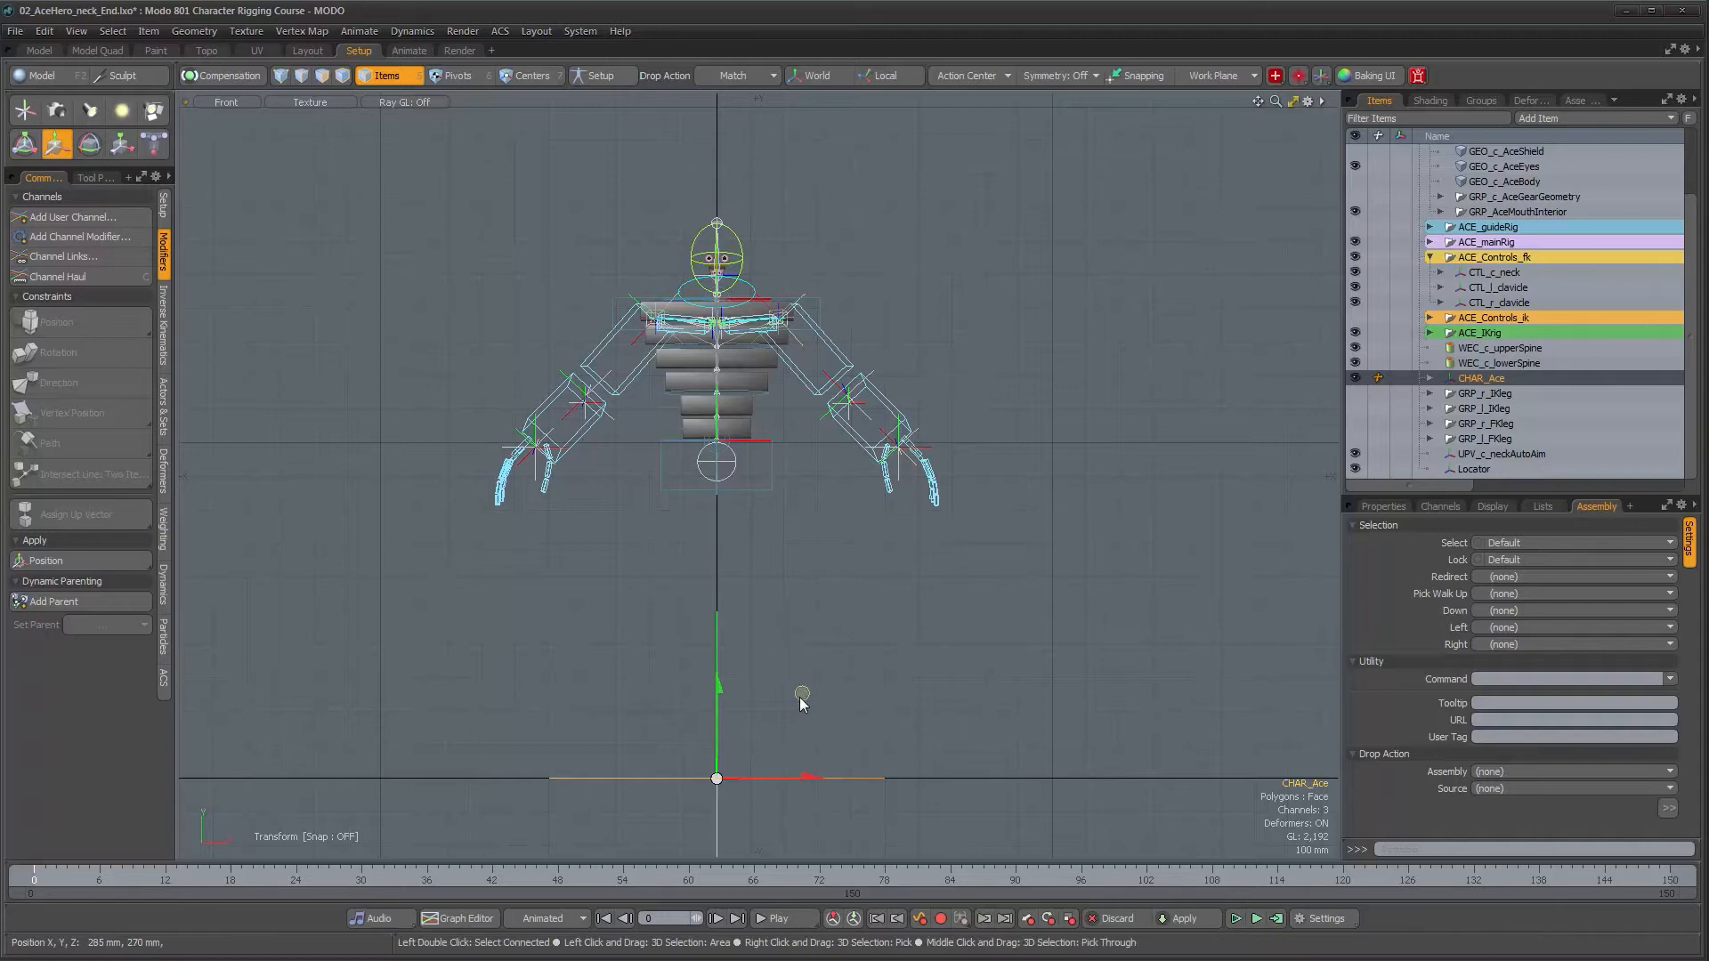
drag(801, 698, 790, 659)
key(ctrl+z)
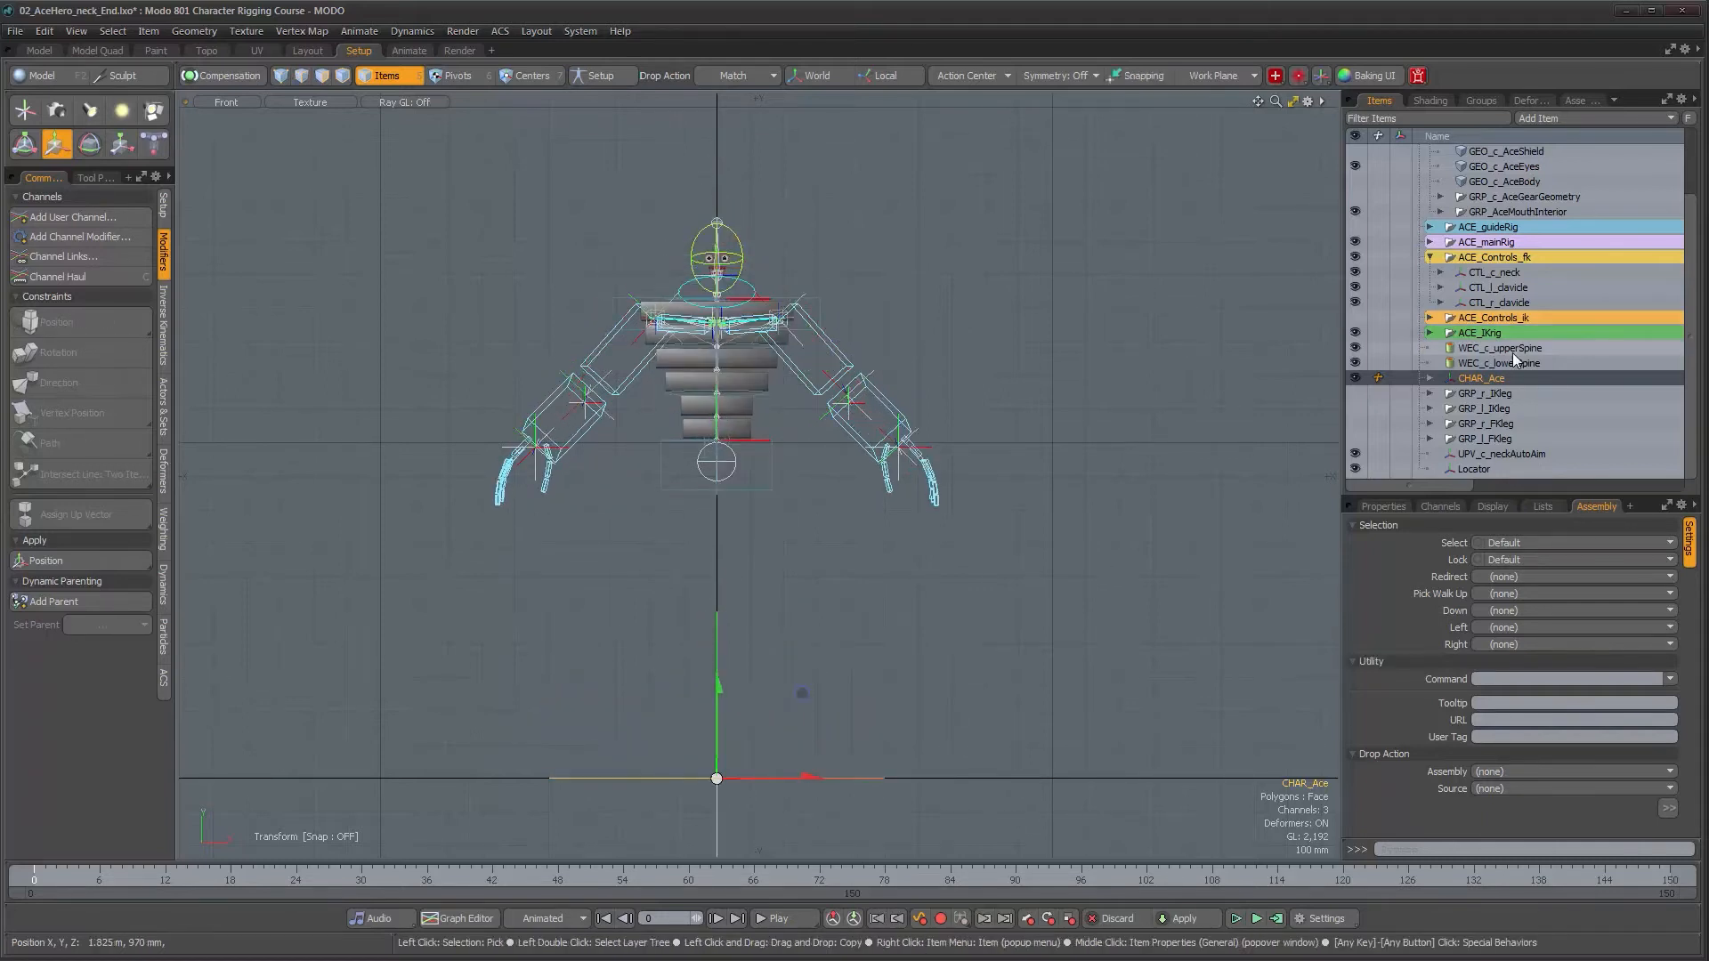
- Select the new Locator and move it up from the origin to beside the head
click(1472, 470)
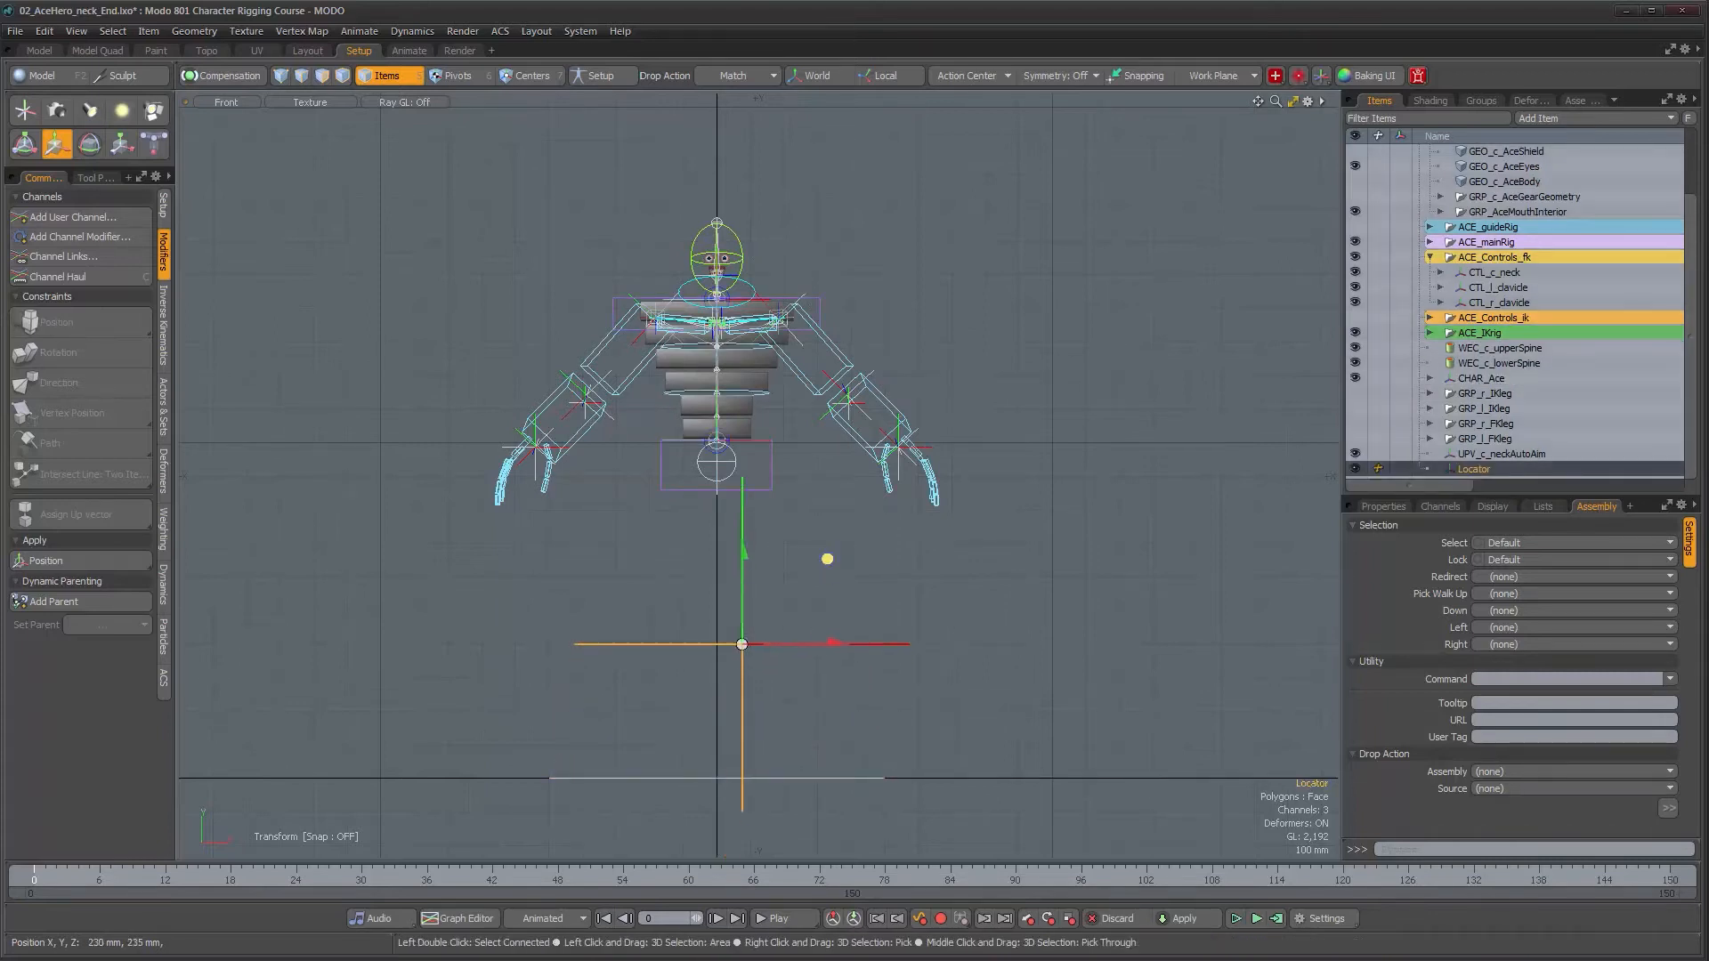
drag(806, 357, 811, 312)
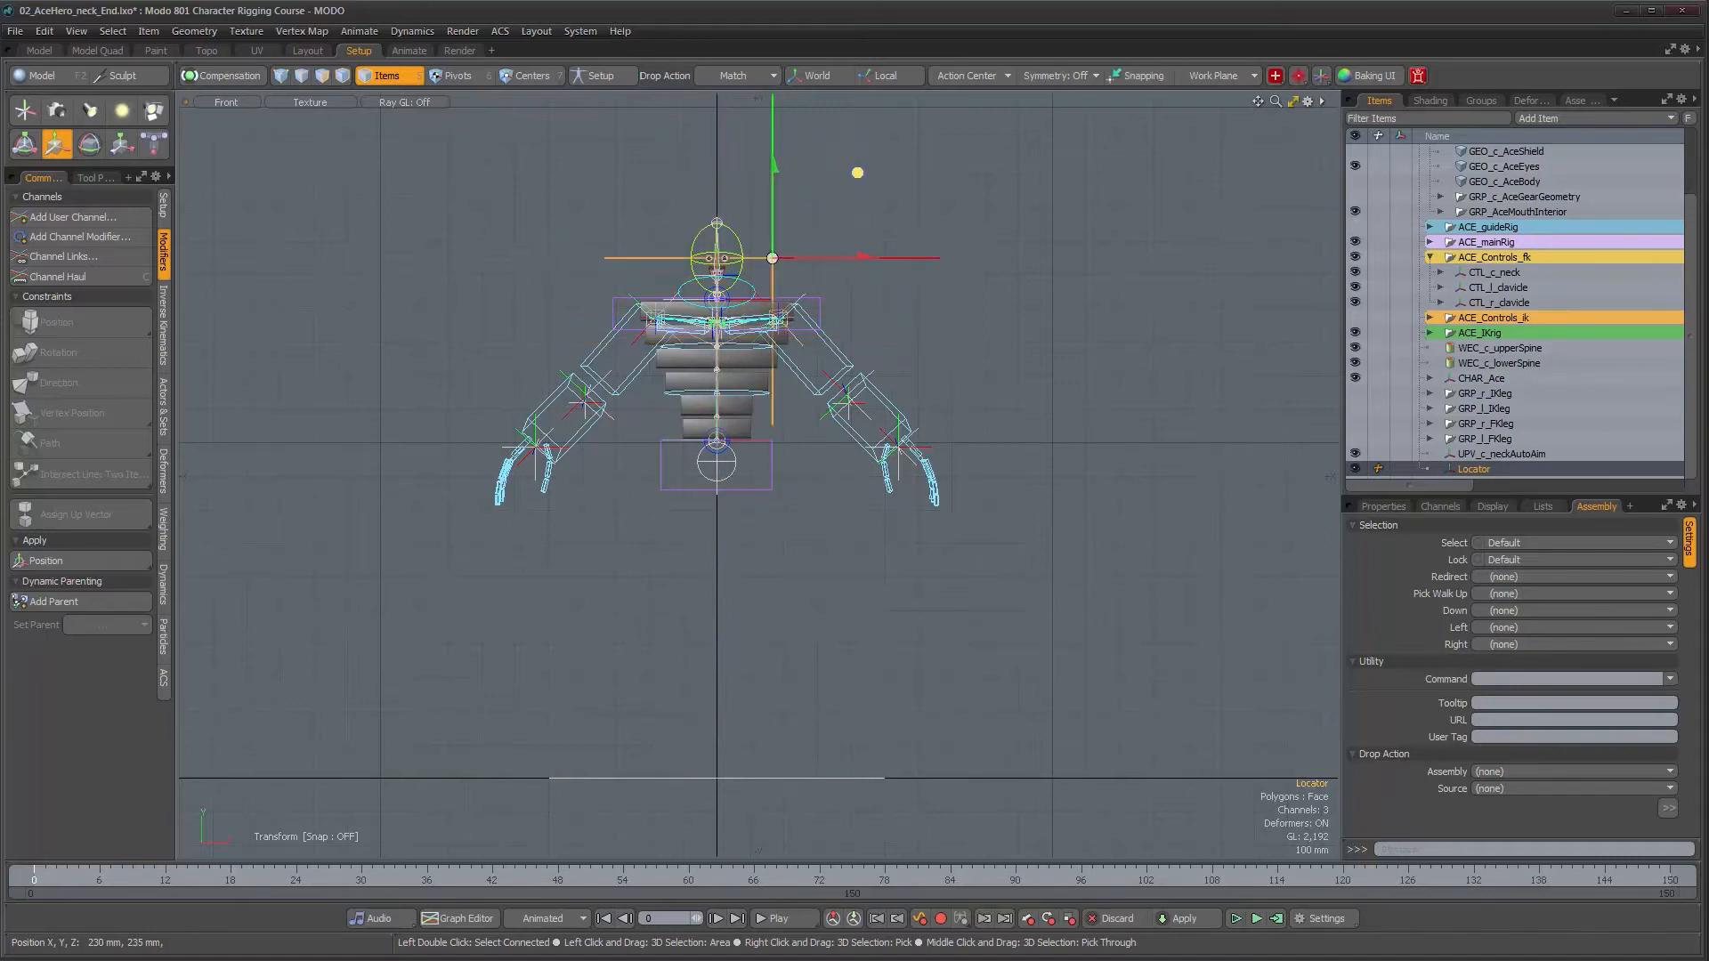
ctrl+alt+drag(746, 260, 917, 410)
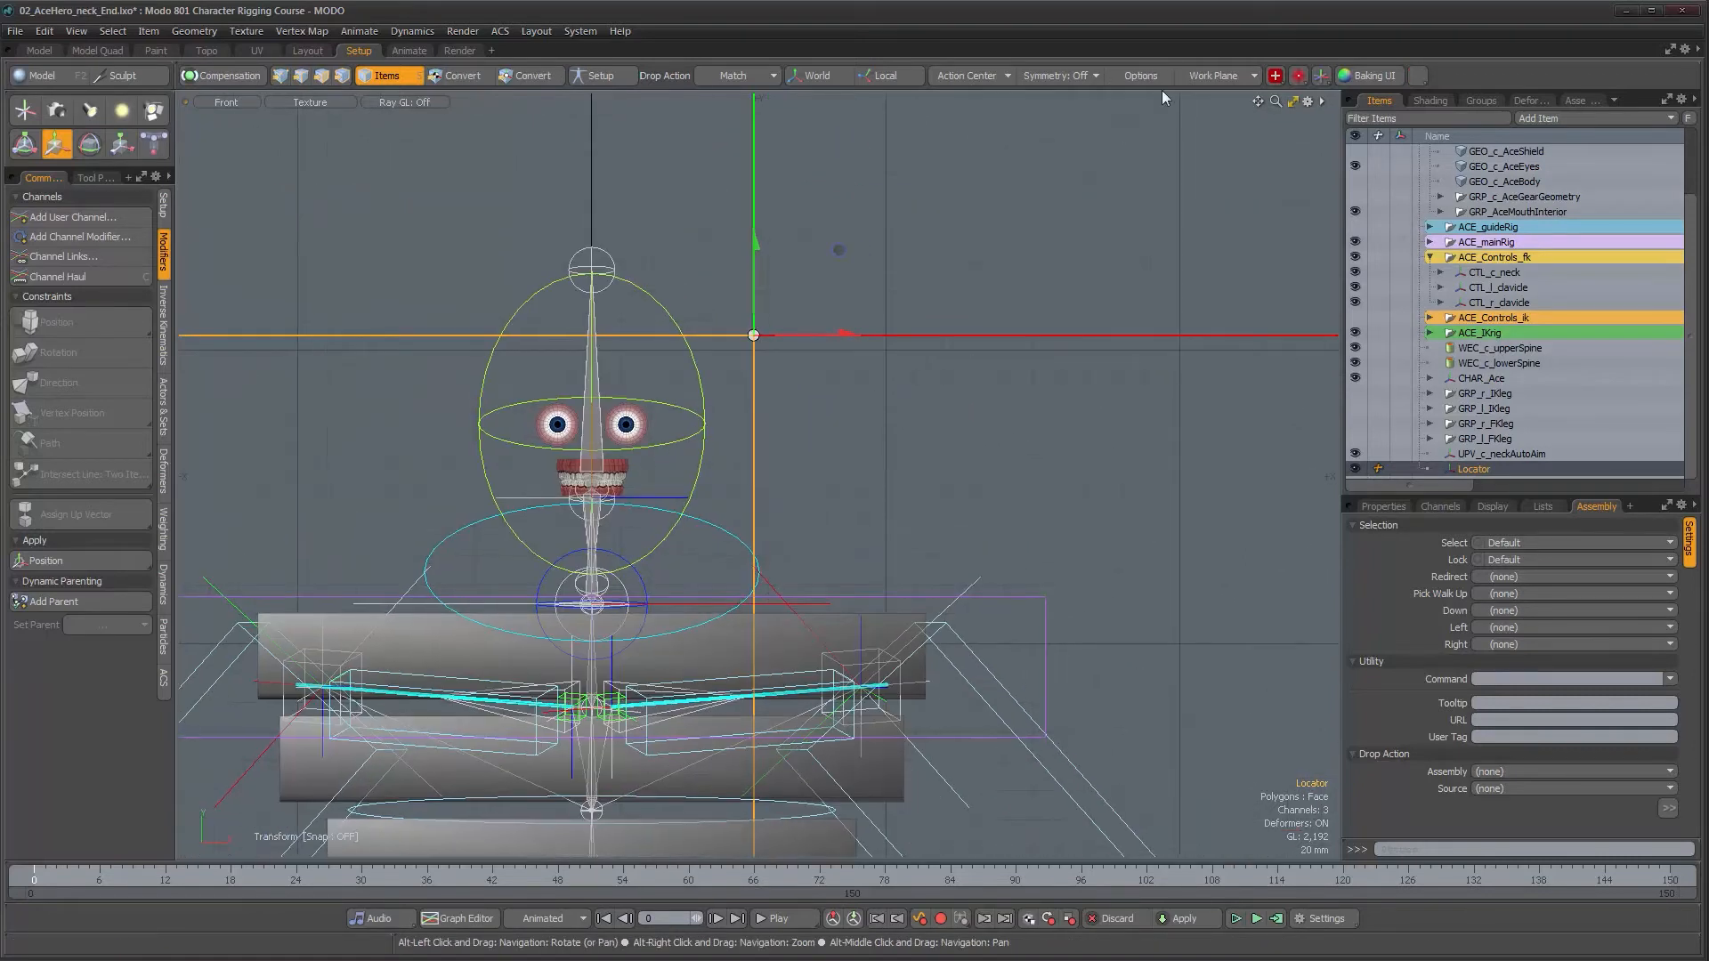
- Turn on snapping and snap the locator to the vertex at the centre of the character's left pupil in the front view
click(1136, 77)
drag(753, 338, 626, 425)
alt+right_drag(744, 342, 1024, 356)
alt+drag(258, 713, 856, 496)
alt+right_drag(856, 496, 879, 512)
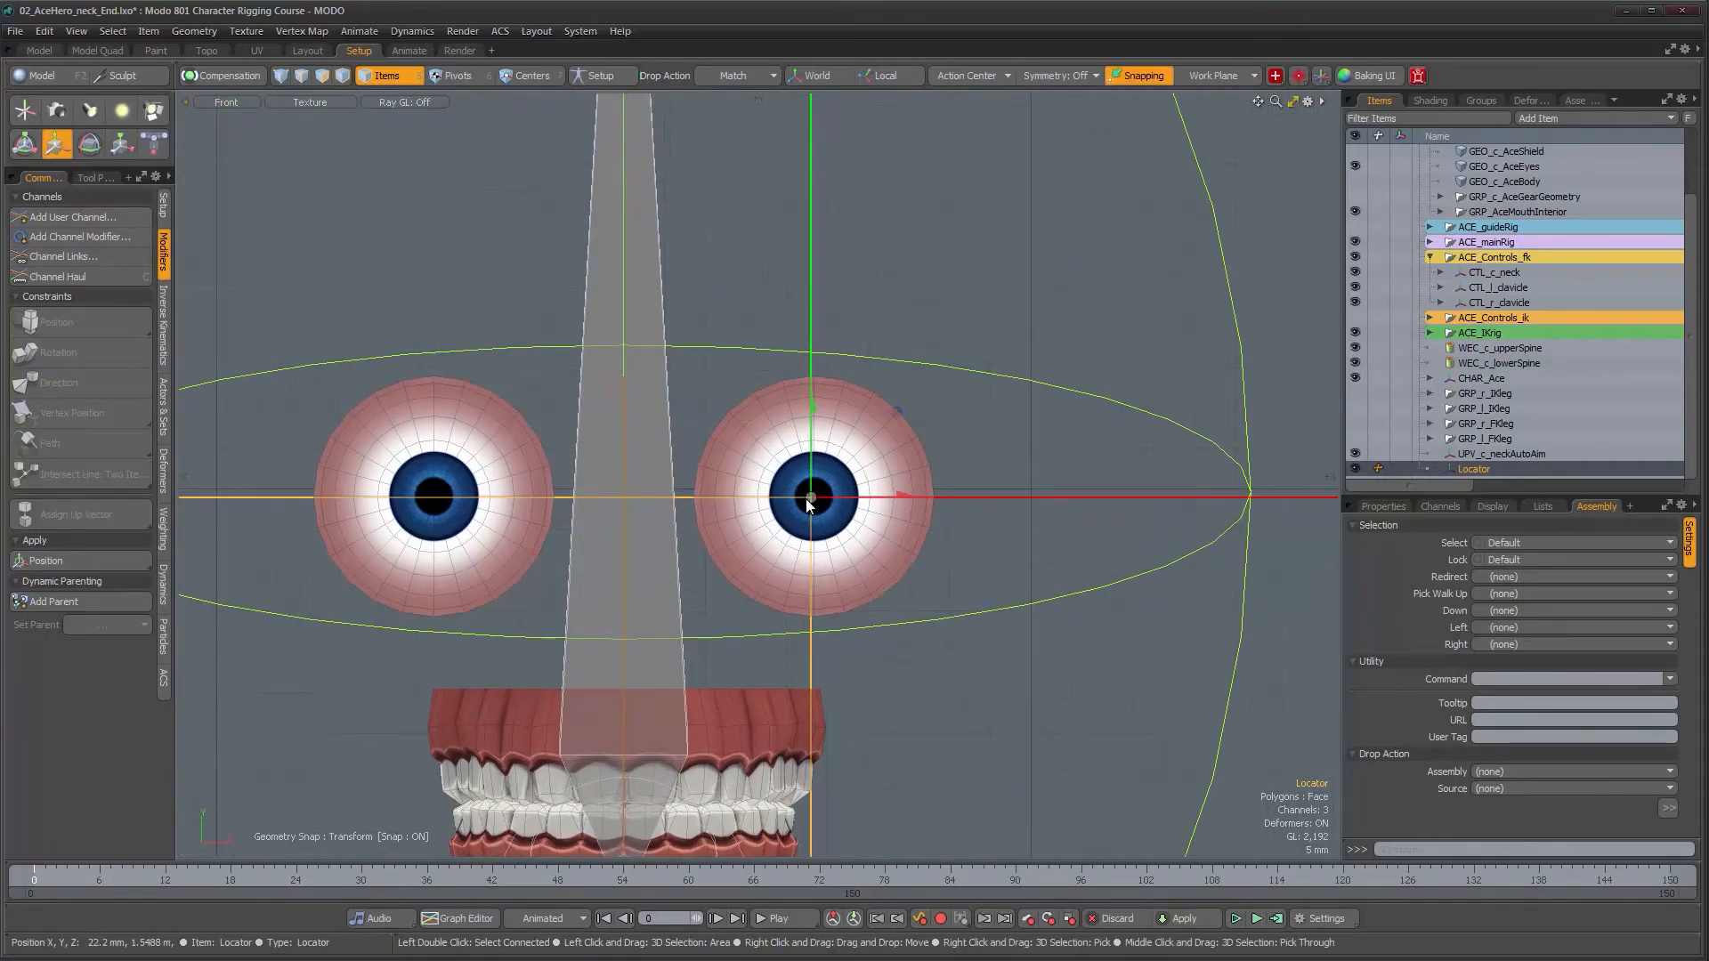
scroll(816, 499, up, 3)
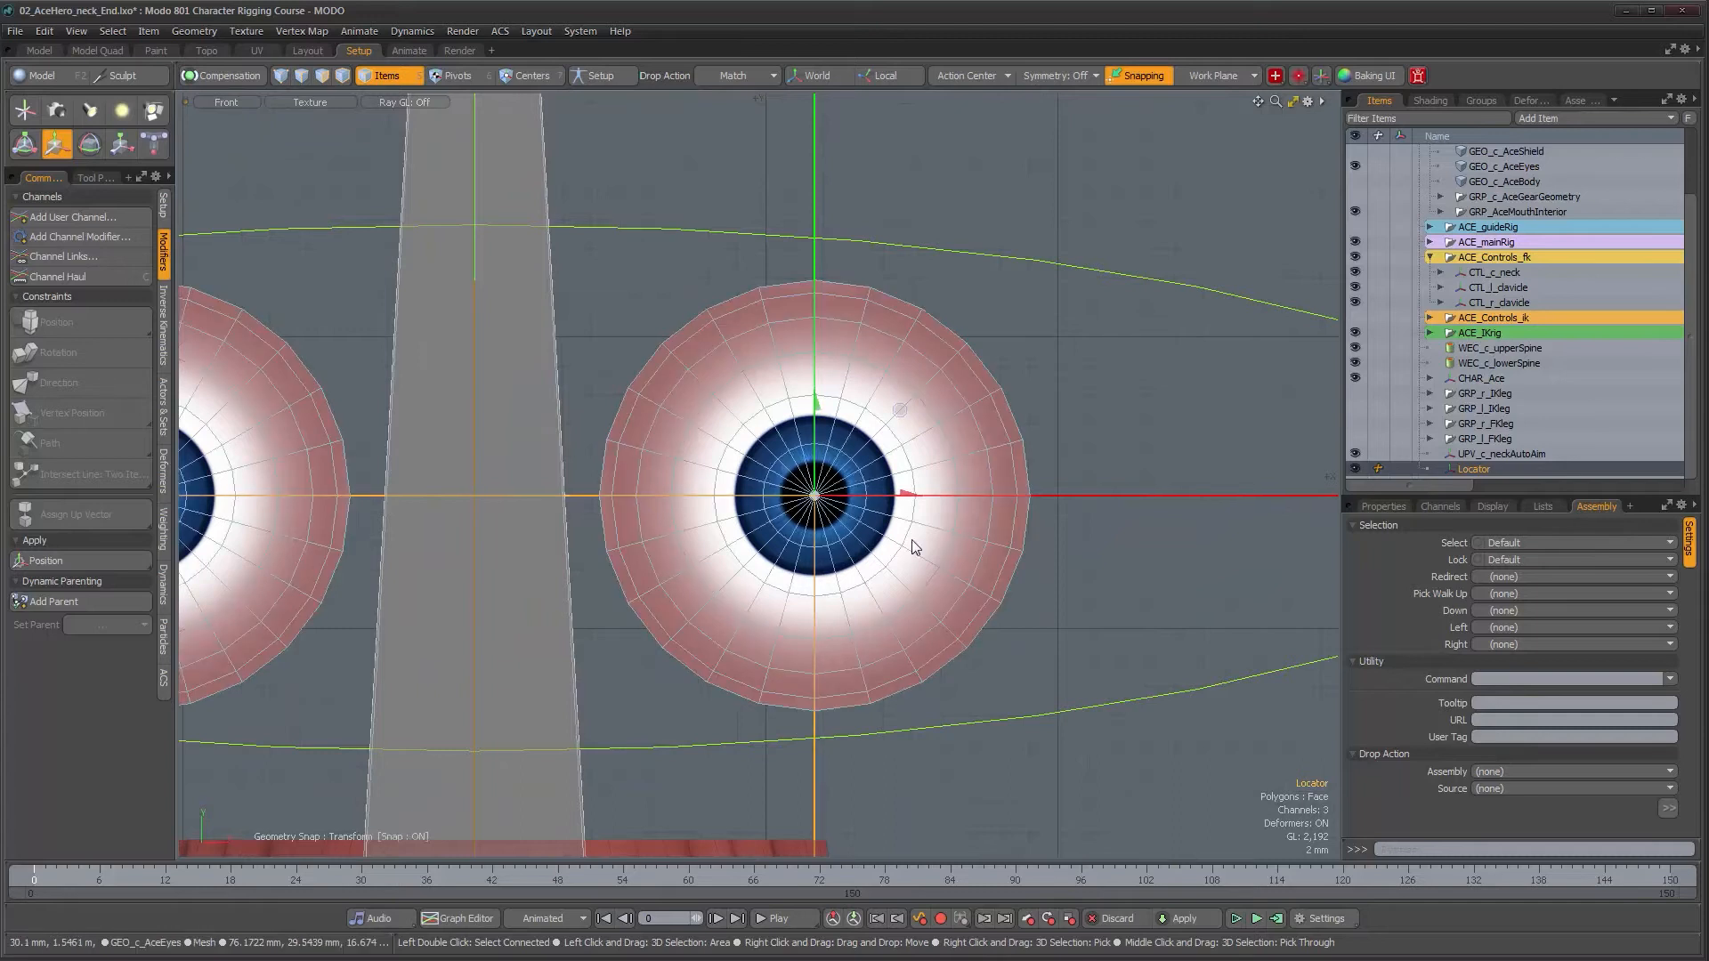
- Switch the viewport to Perspective and check the locator's position in depth relative to the left eye
key(ctrl+space)
click(967, 506)
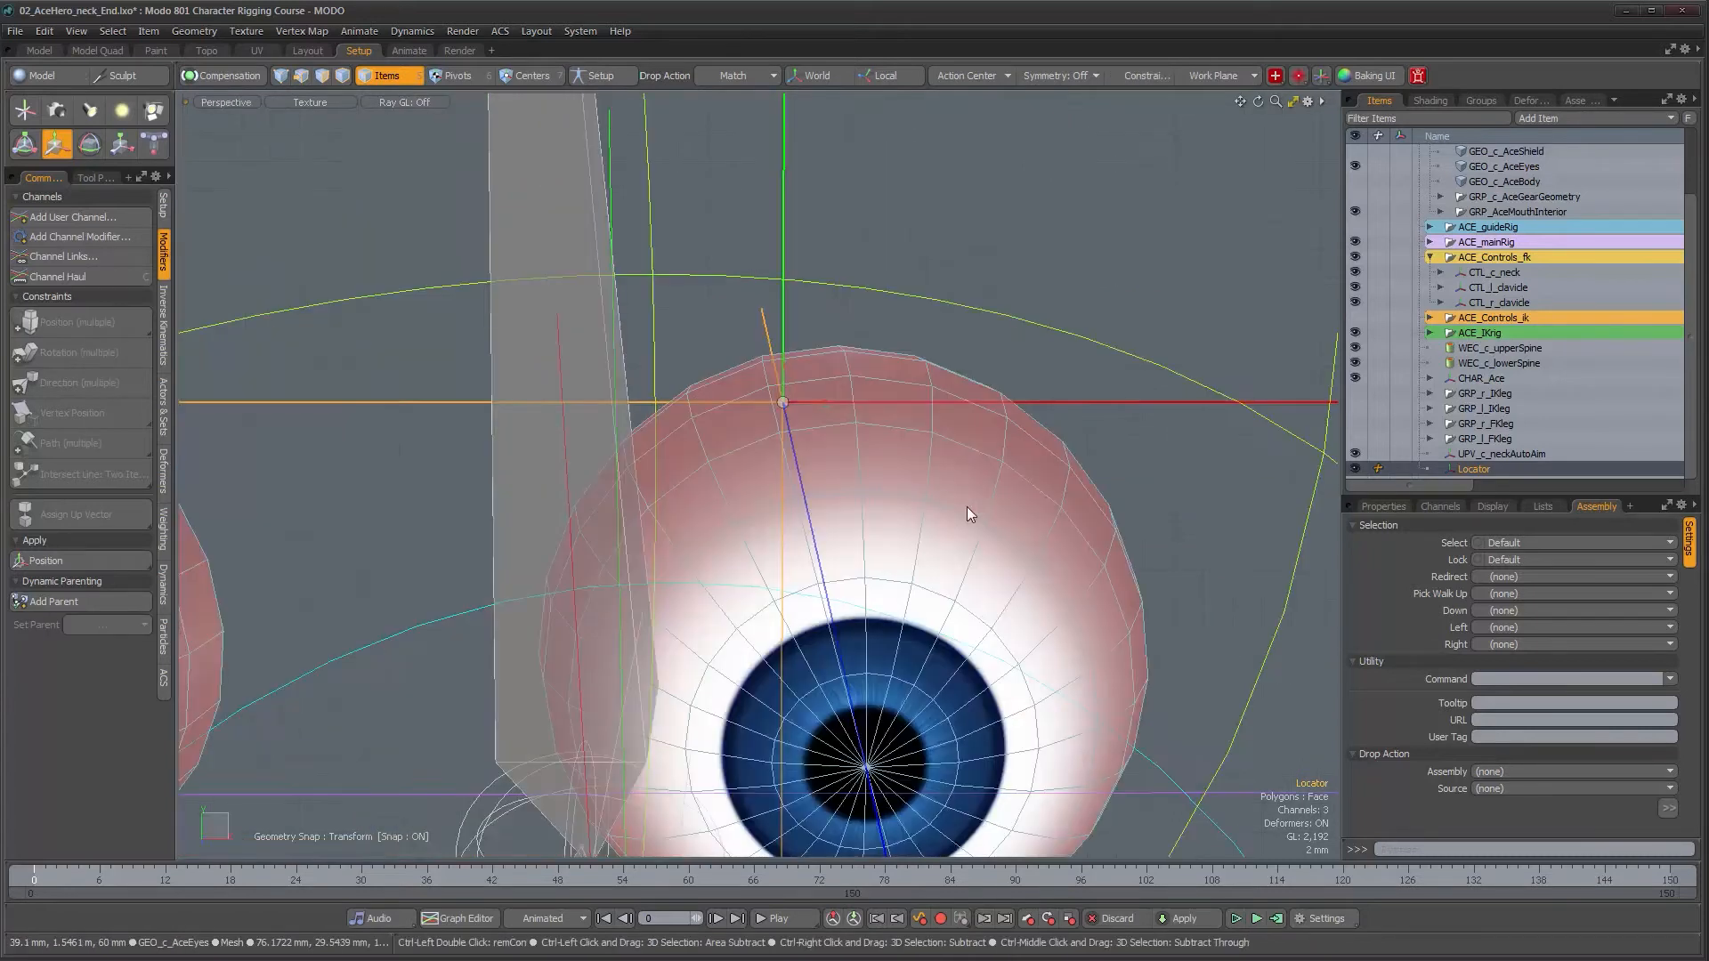
alt+drag(969, 507, 835, 350)
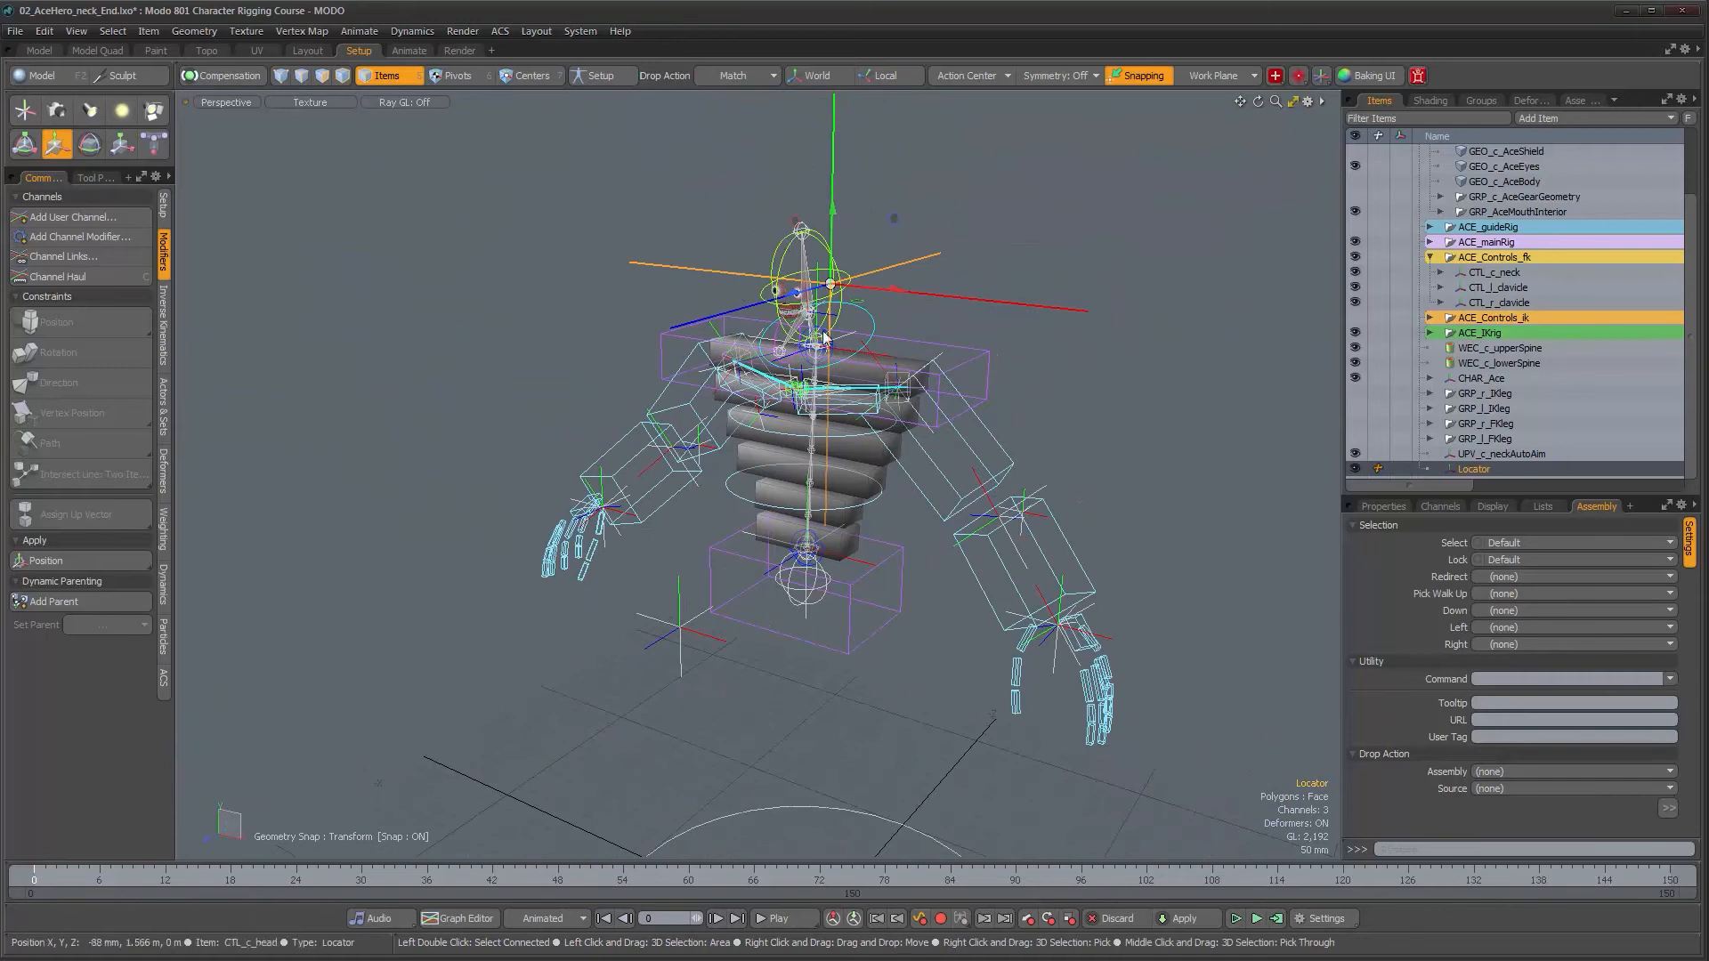
alt+drag(817, 623, 886, 610)
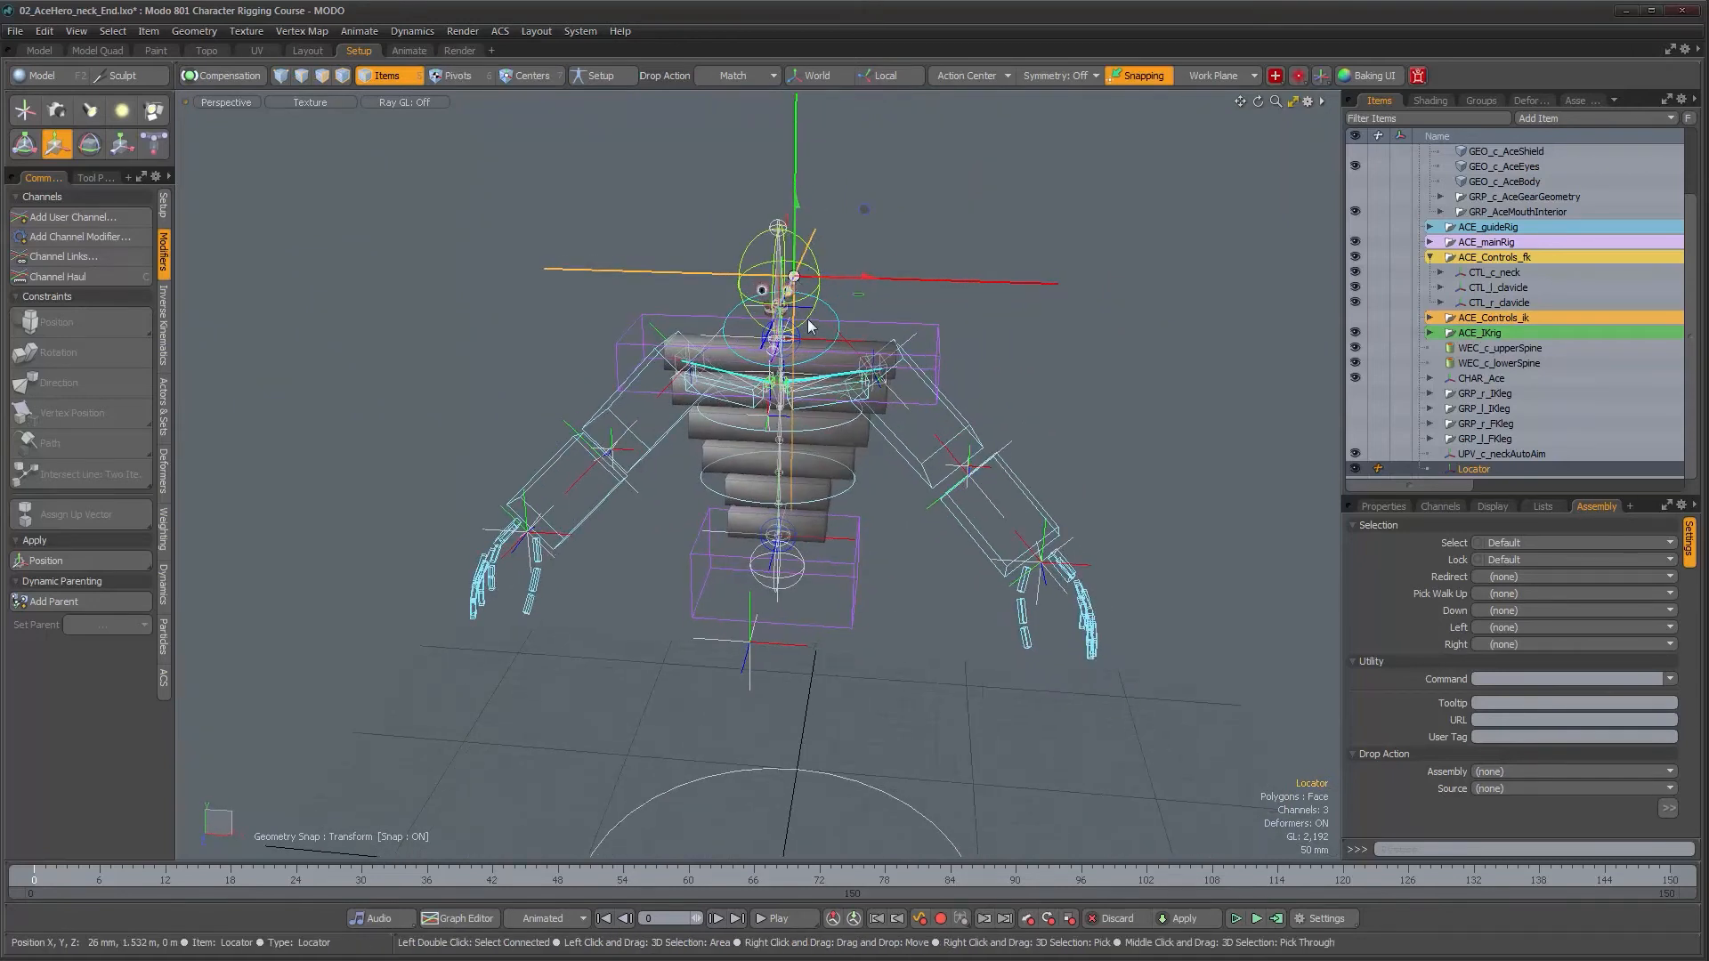
alt+drag(808, 327, 789, 310)
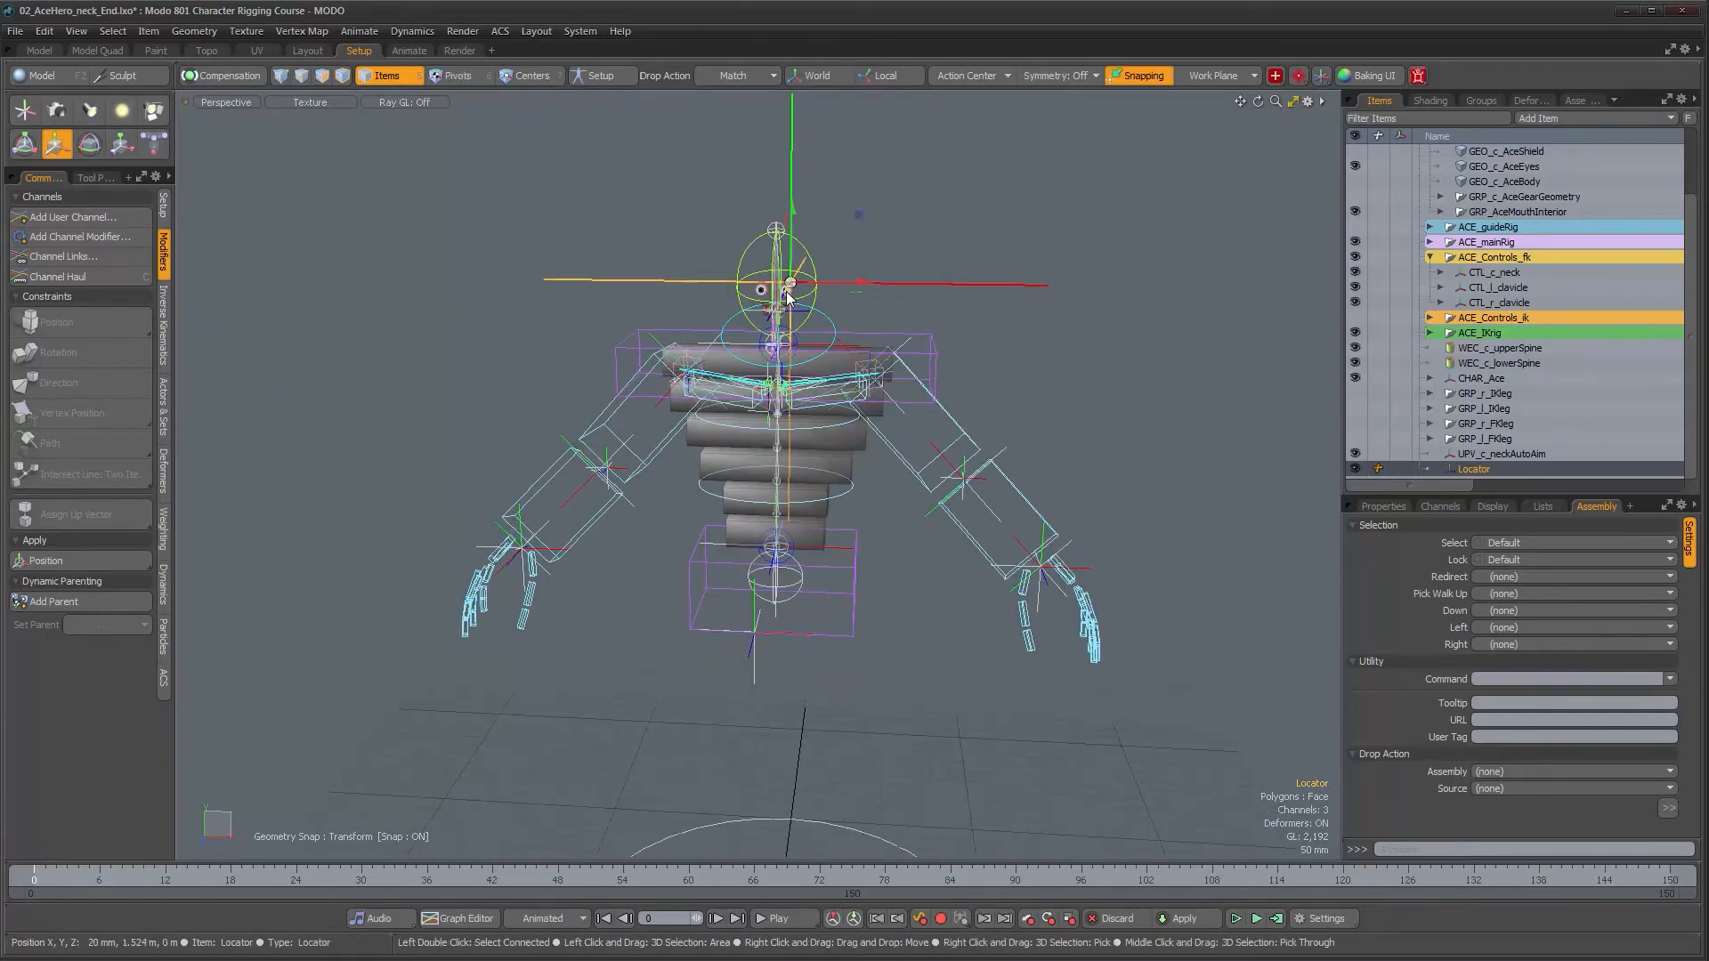
- Try moving the Locator forward along Z to the back of the left eyeball, check its placement, and undo the move
alt+drag(785, 306, 836, 709)
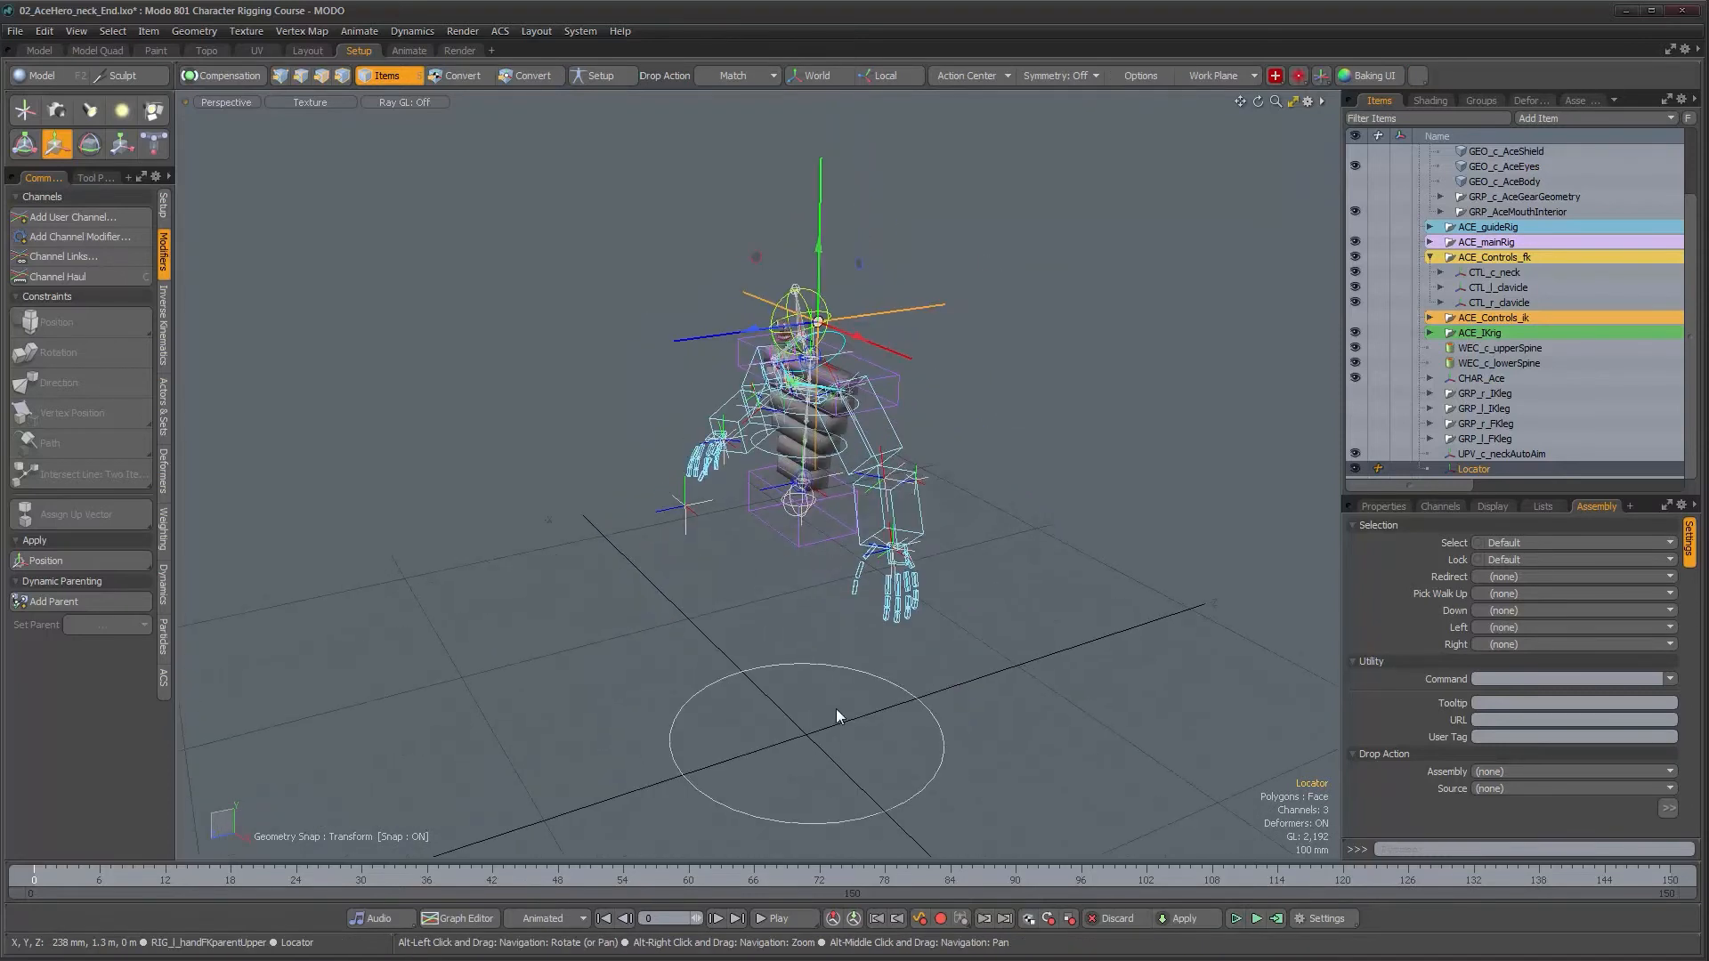
alt+drag(814, 342, 819, 507)
scroll(778, 341, up, 5)
scroll(801, 441, up, 5)
scroll(756, 402, down, 1)
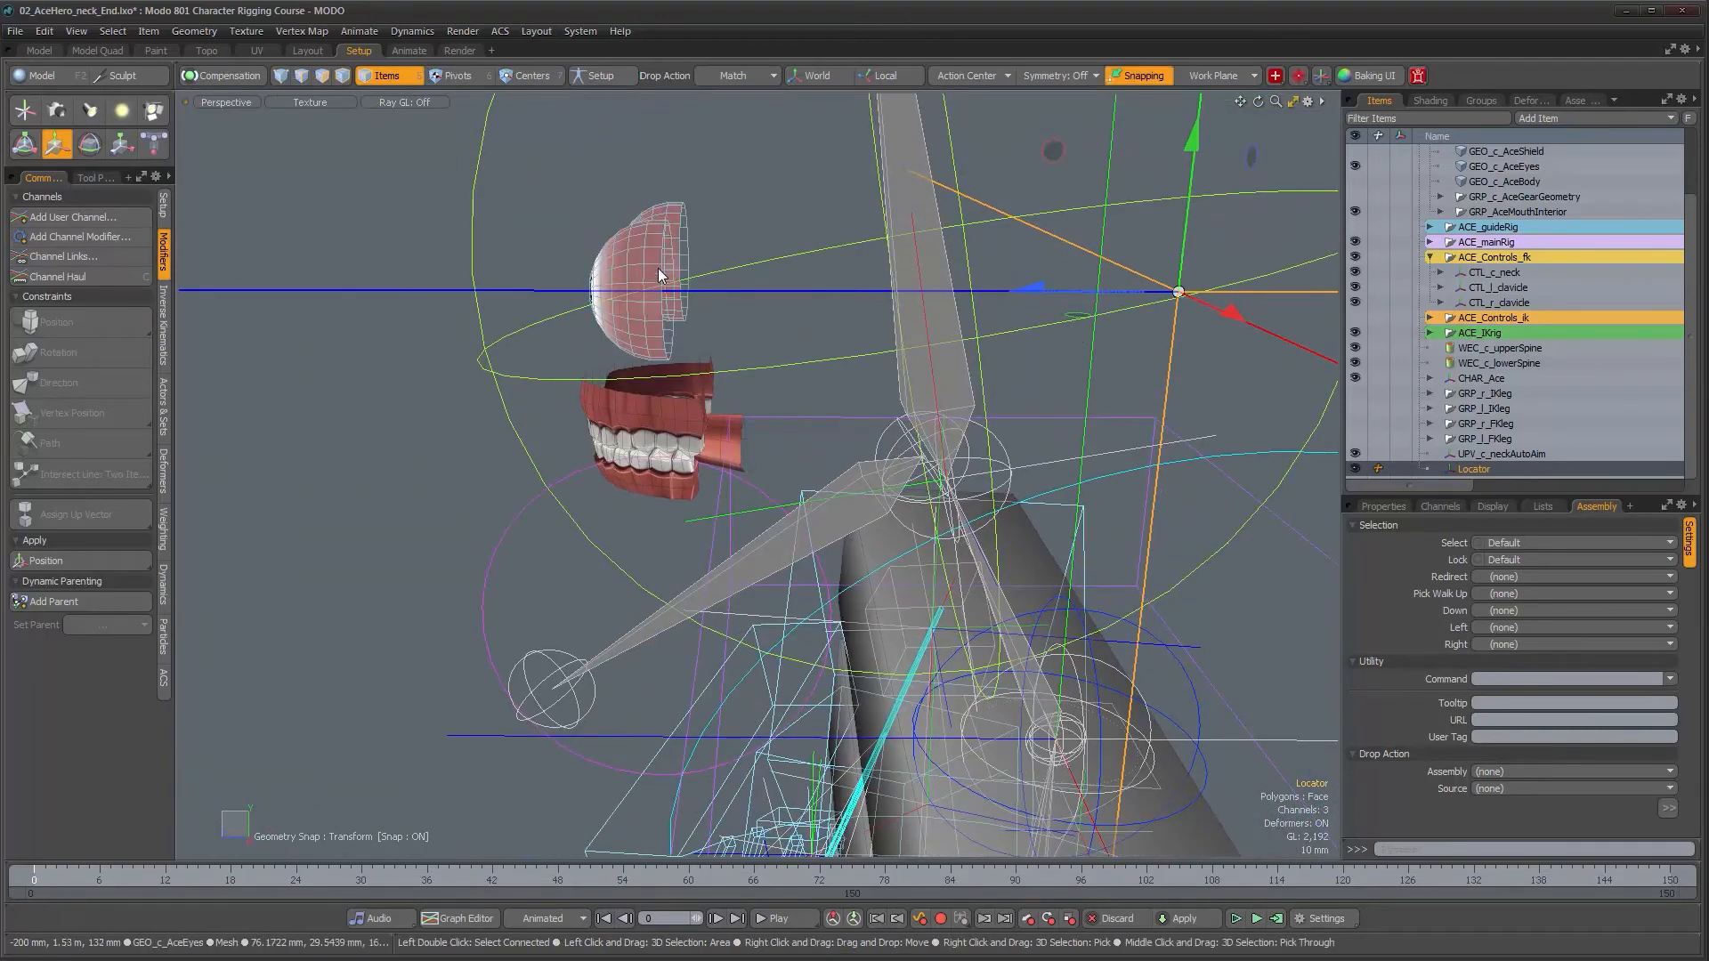
alt+drag(668, 346, 687, 323)
alt+shift+drag(743, 246, 741, 349)
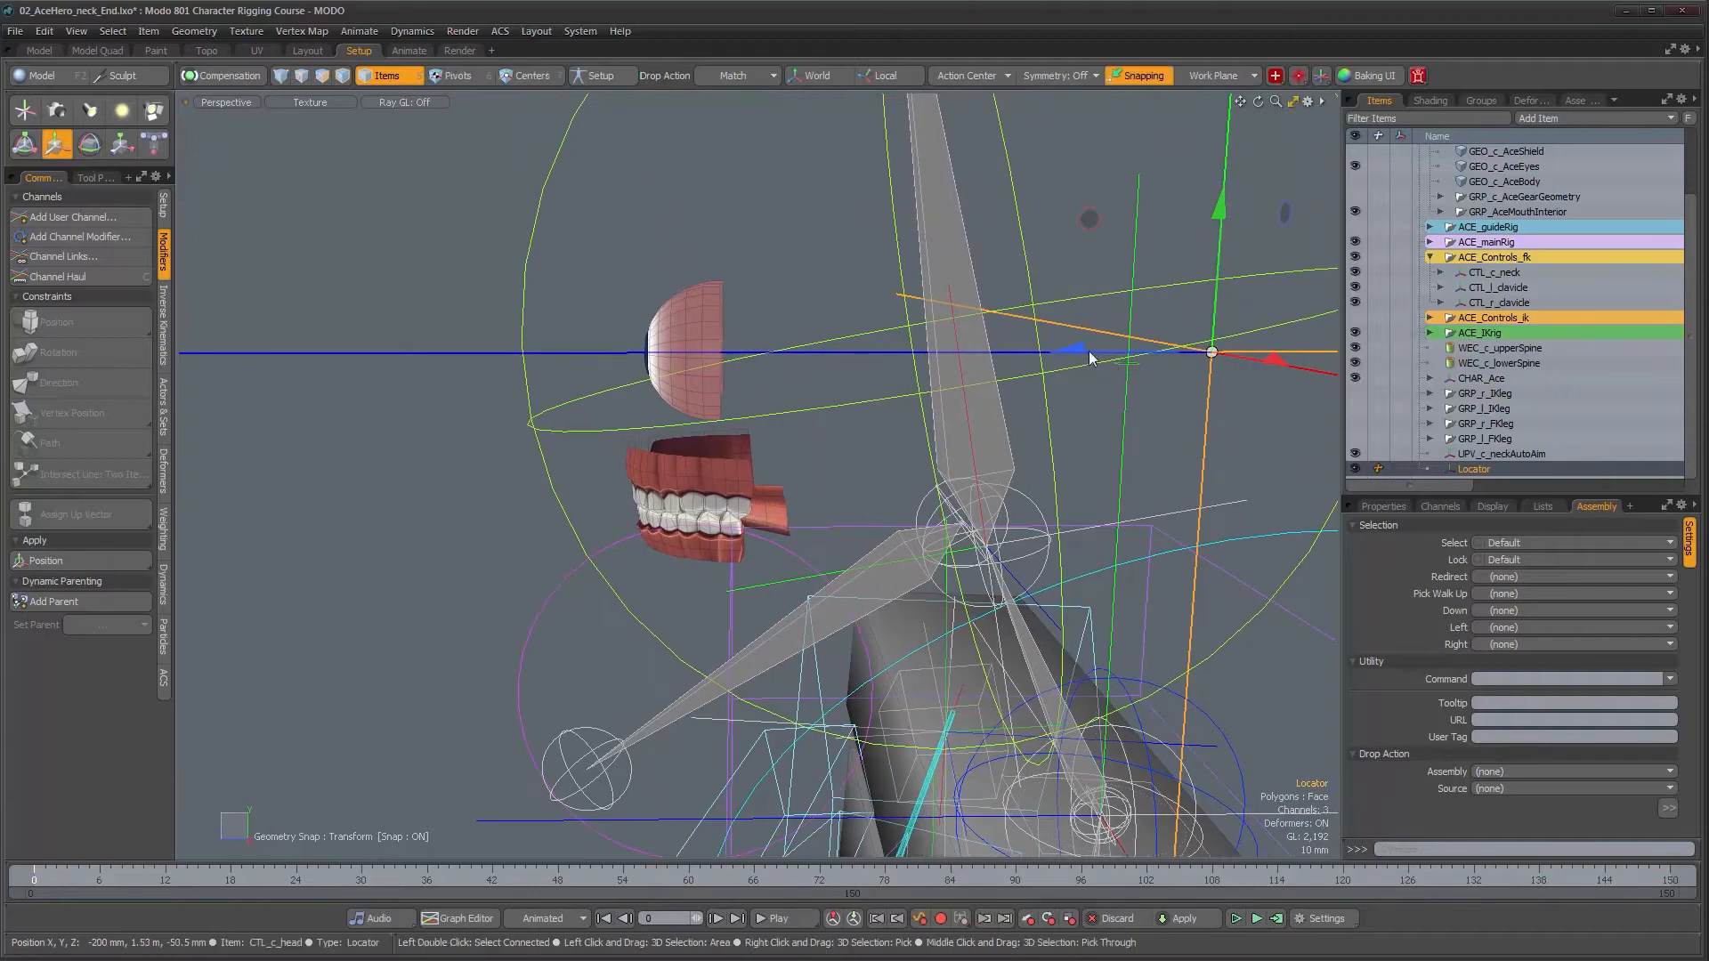
drag(1077, 356, 690, 354)
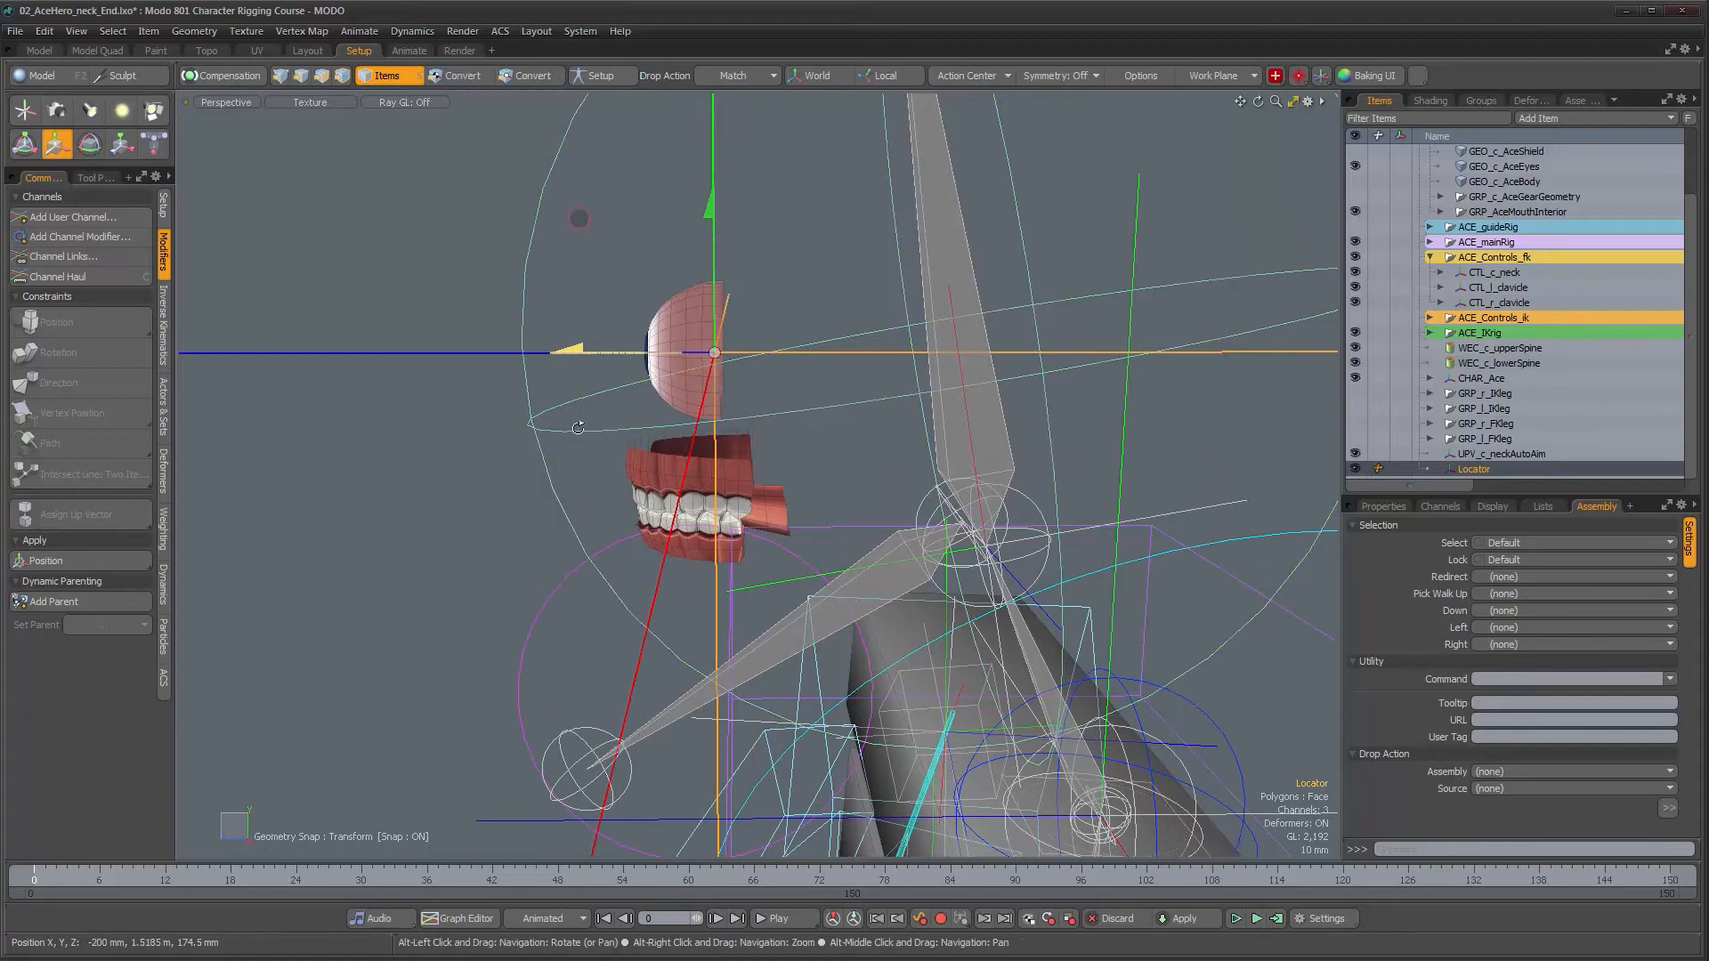
alt+drag(641, 409, 588, 418)
alt+drag(695, 406, 1113, 135)
key(ctrl+z)
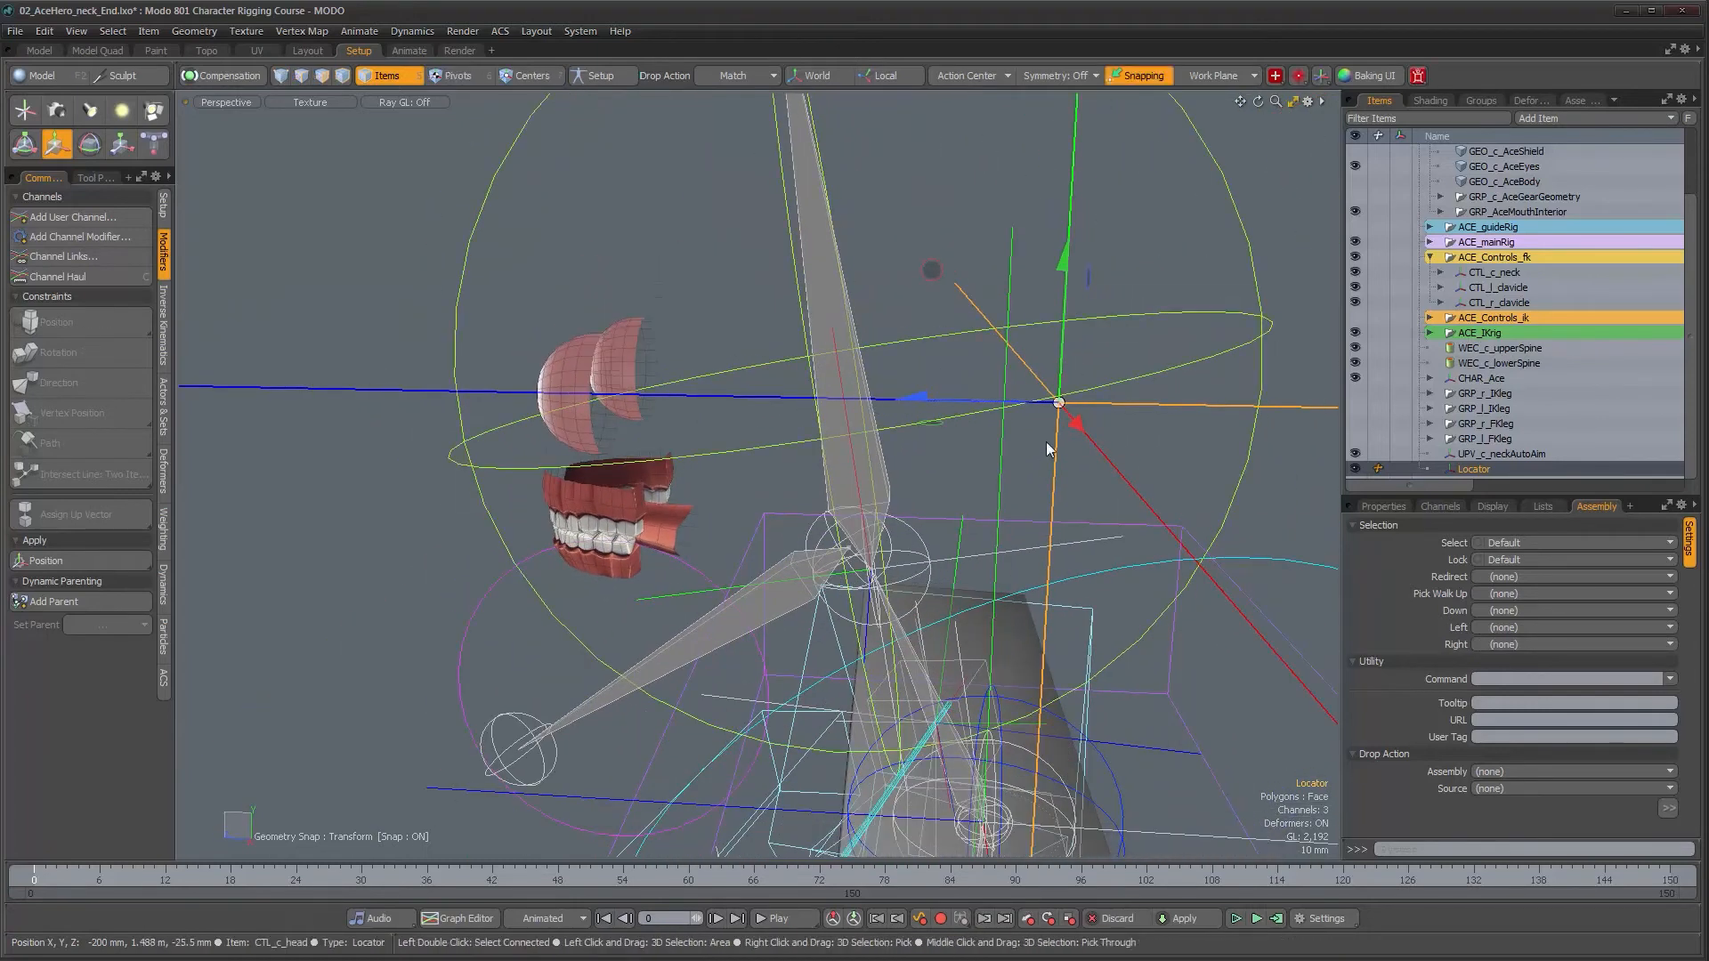
- Move the Locator forward along Z until it snaps to the open back edge of the eyeball, and show it in the Right view
drag(922, 398, 676, 454)
key(ctrl+space)
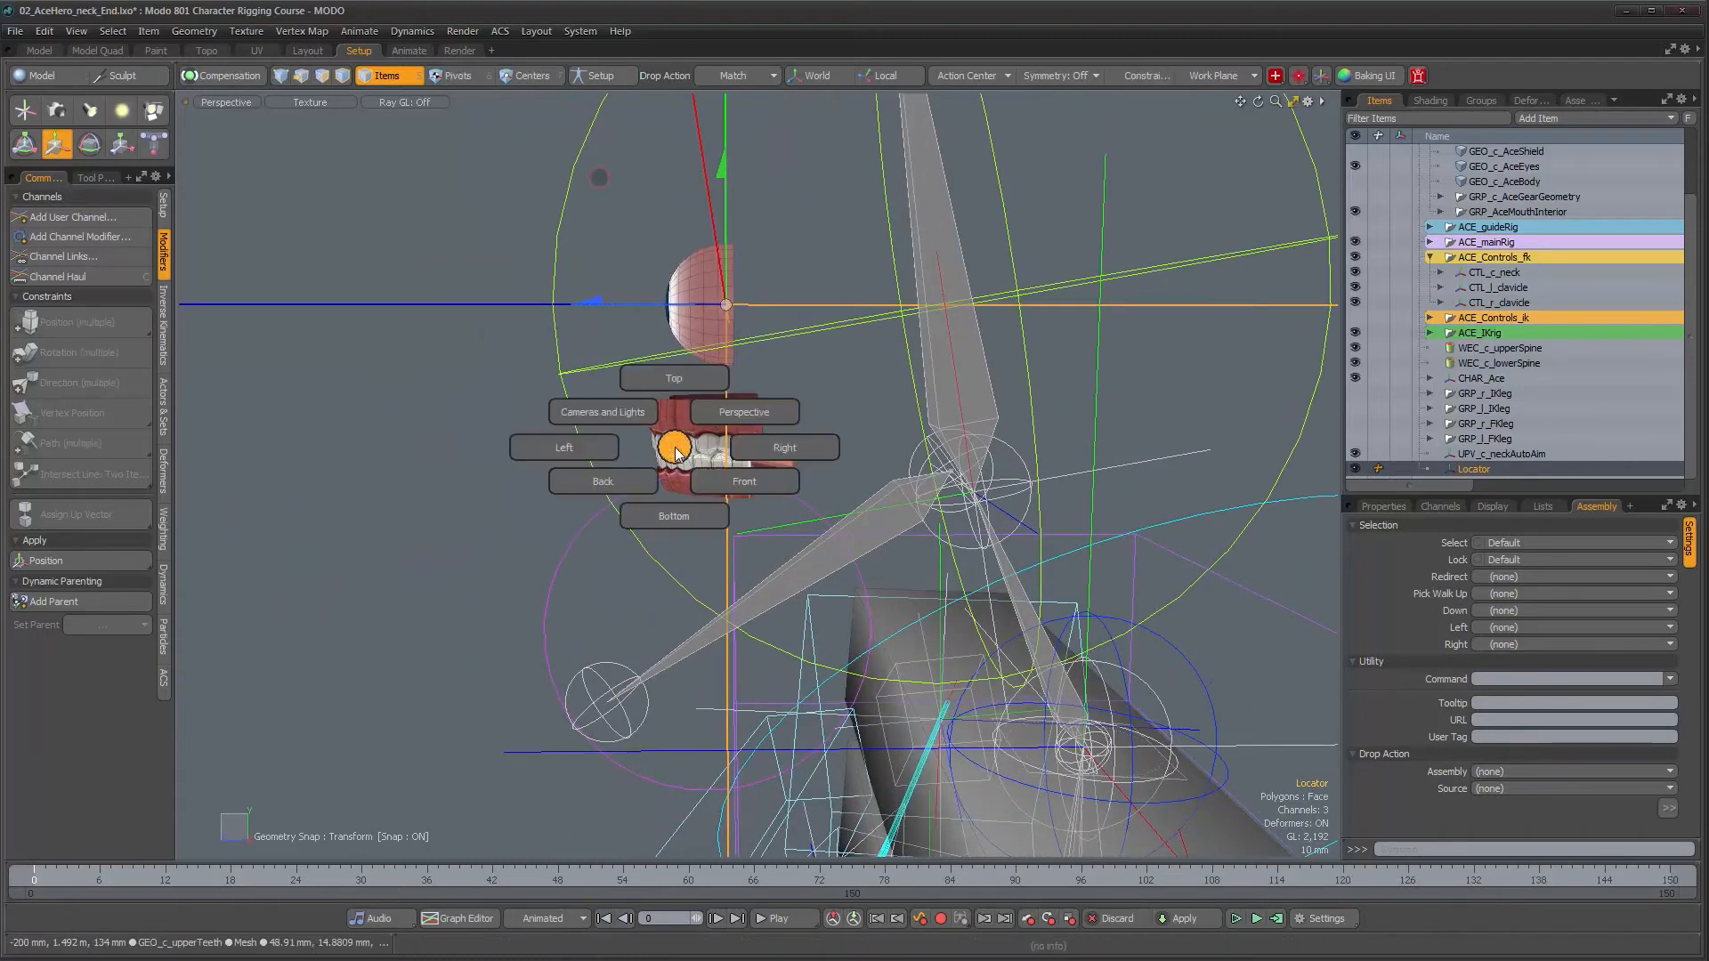
click(783, 448)
scroll(625, 287, up, 6)
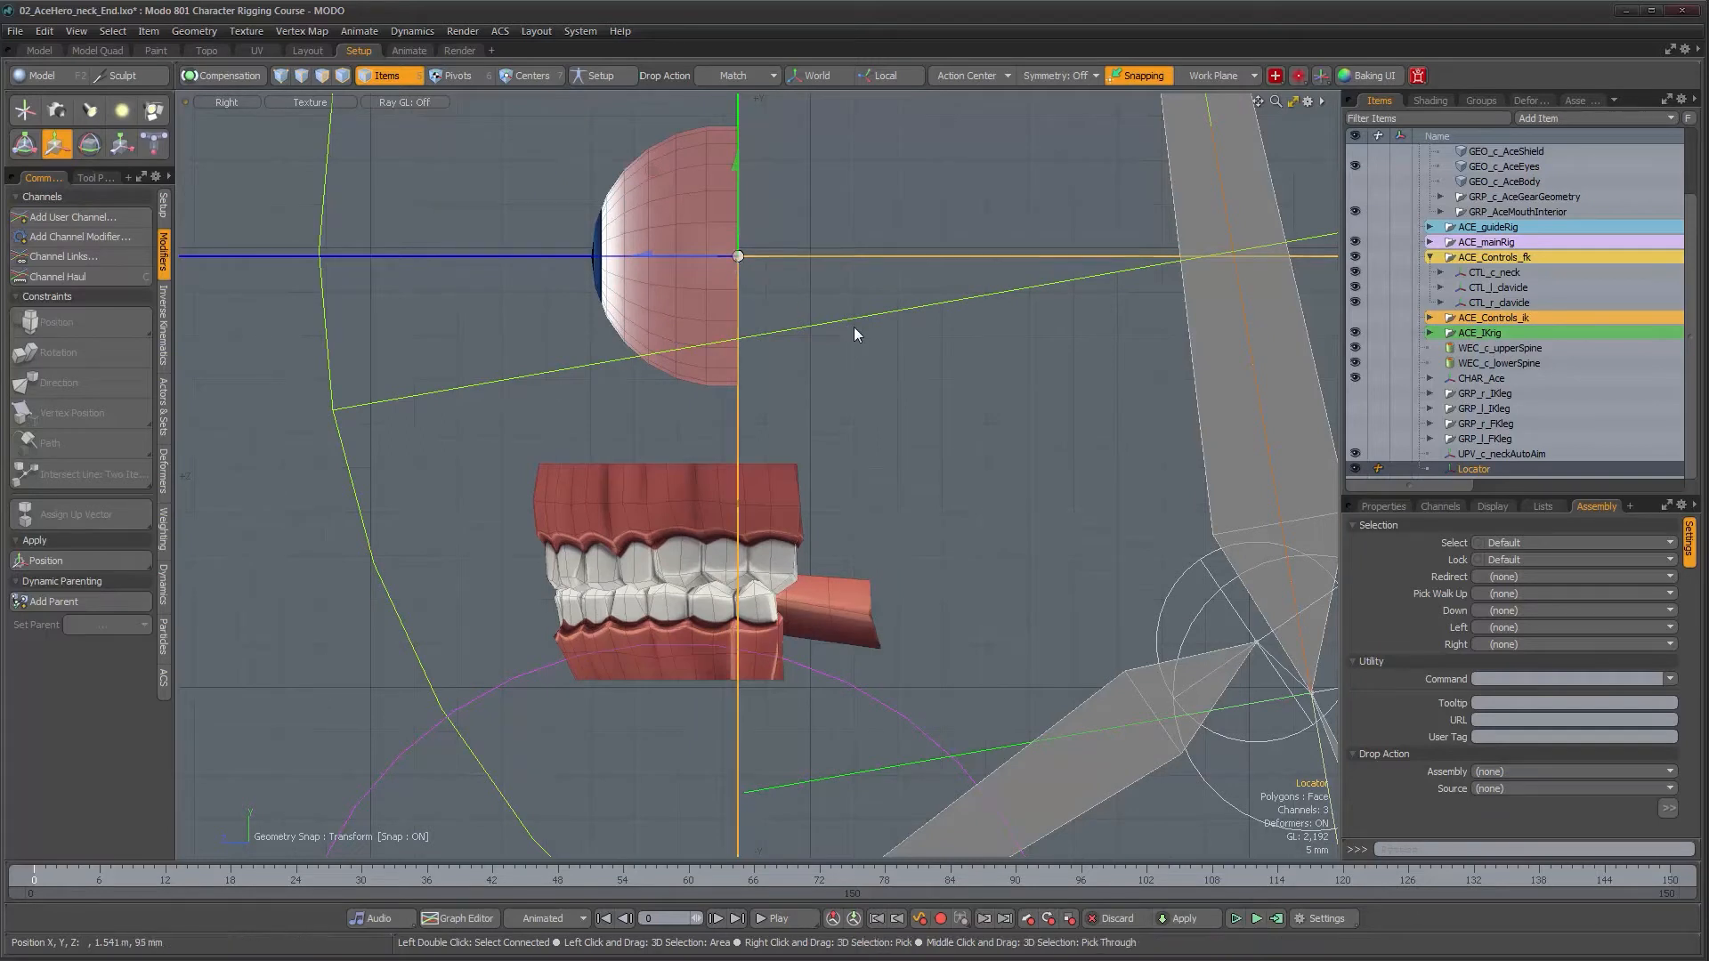
- Examine the locator's placement against the eyeballs from several angles in the Perspective view
key(ctrl+space)
click(895, 297)
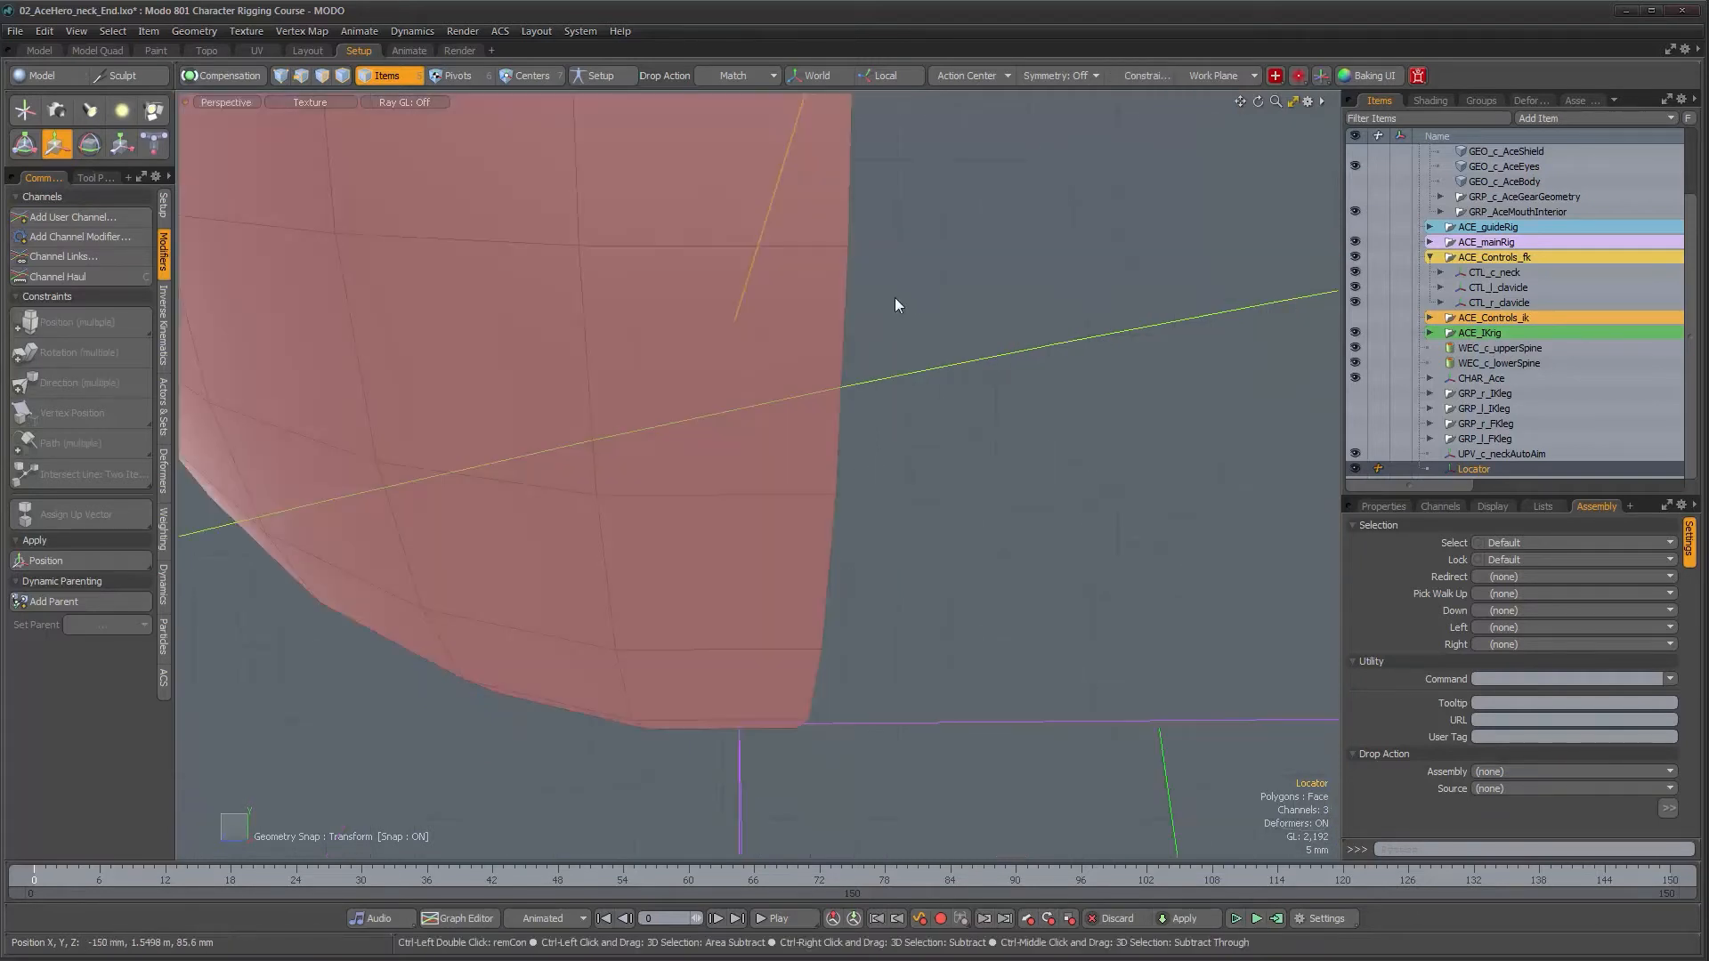
alt+drag(895, 297, 746, 353)
alt+right_drag(746, 352, 589, 364)
alt+drag(618, 370, 671, 370)
alt+right_drag(671, 371, 755, 382)
alt+drag(755, 382, 596, 412)
alt+drag(421, 559, 545, 559)
alt+drag(628, 503, 607, 481)
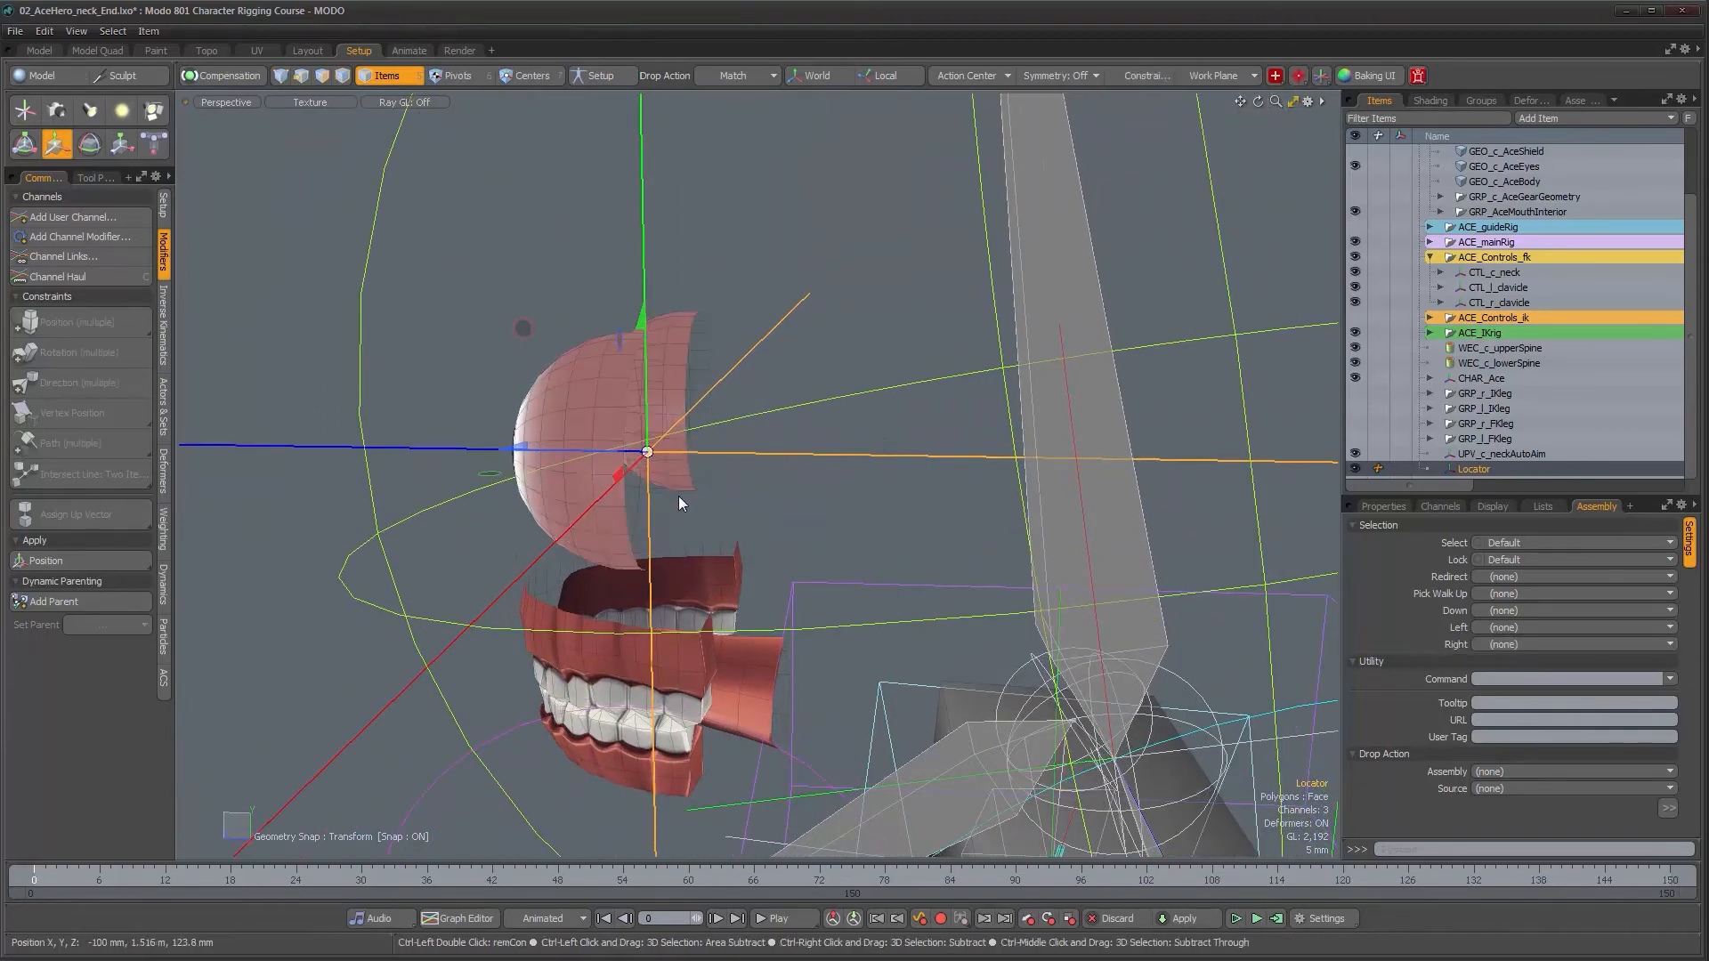
- In the Right view, try shifting the locator slightly forward into the eyeball, and return it to the eyeball's open back edge
key(ctrl+space)
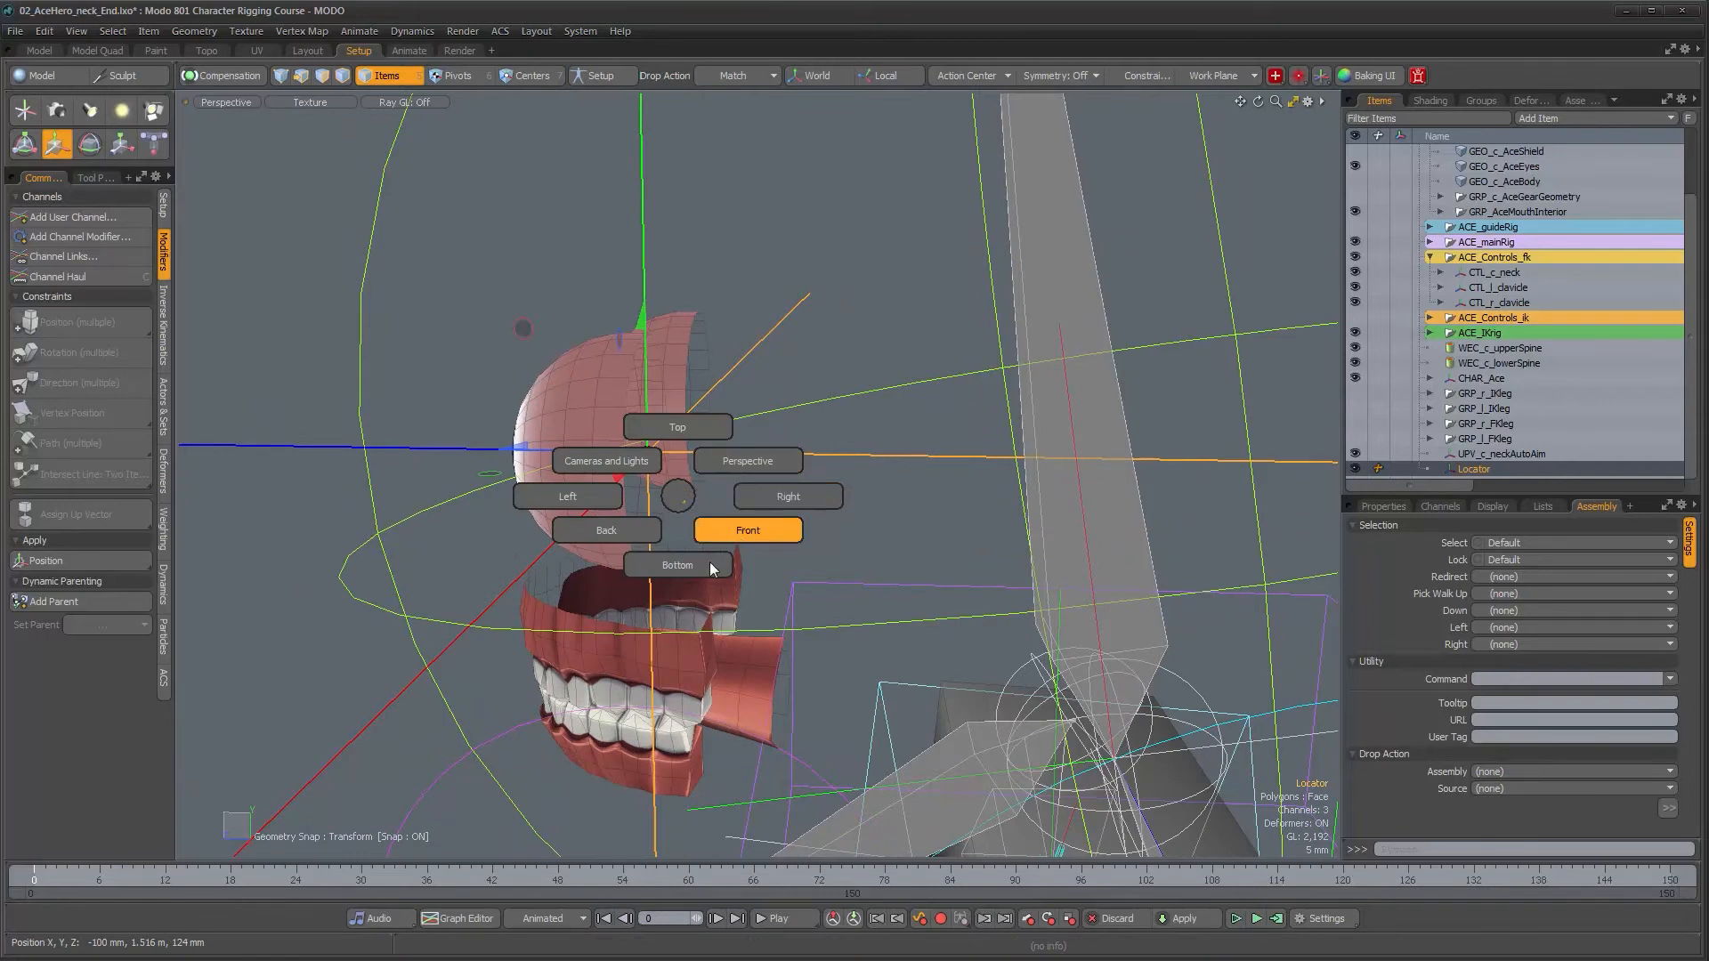
click(774, 494)
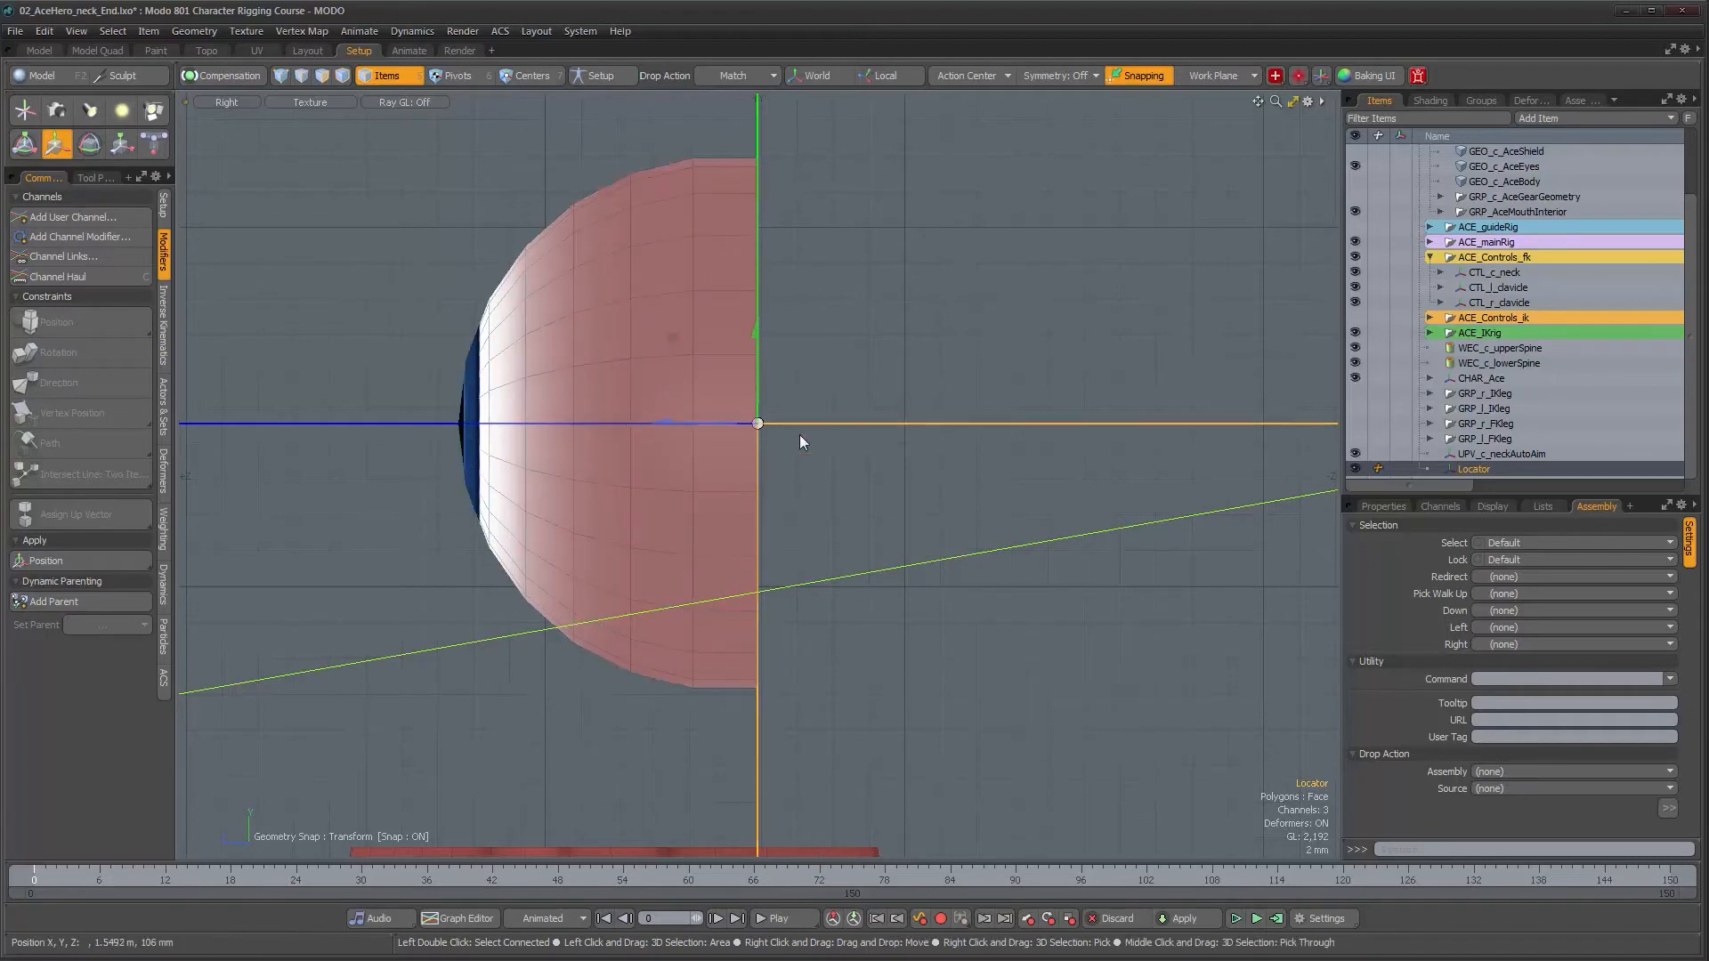
alt+shift+drag(820, 431, 858, 430)
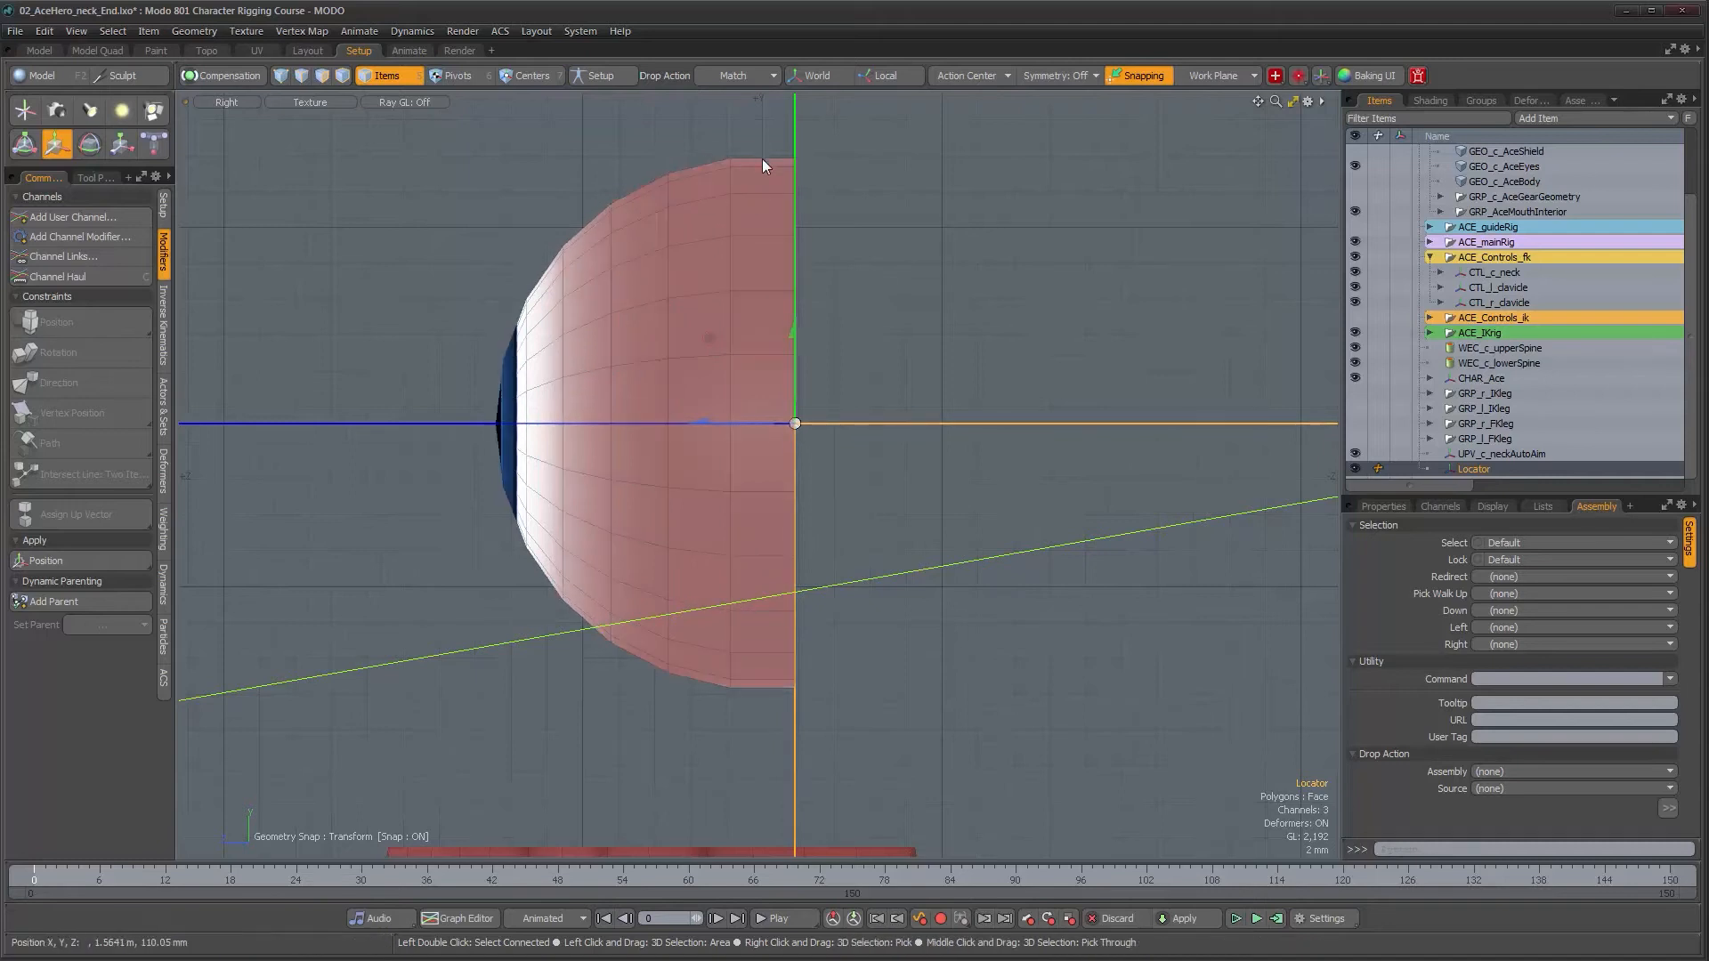
drag(783, 423, 767, 423)
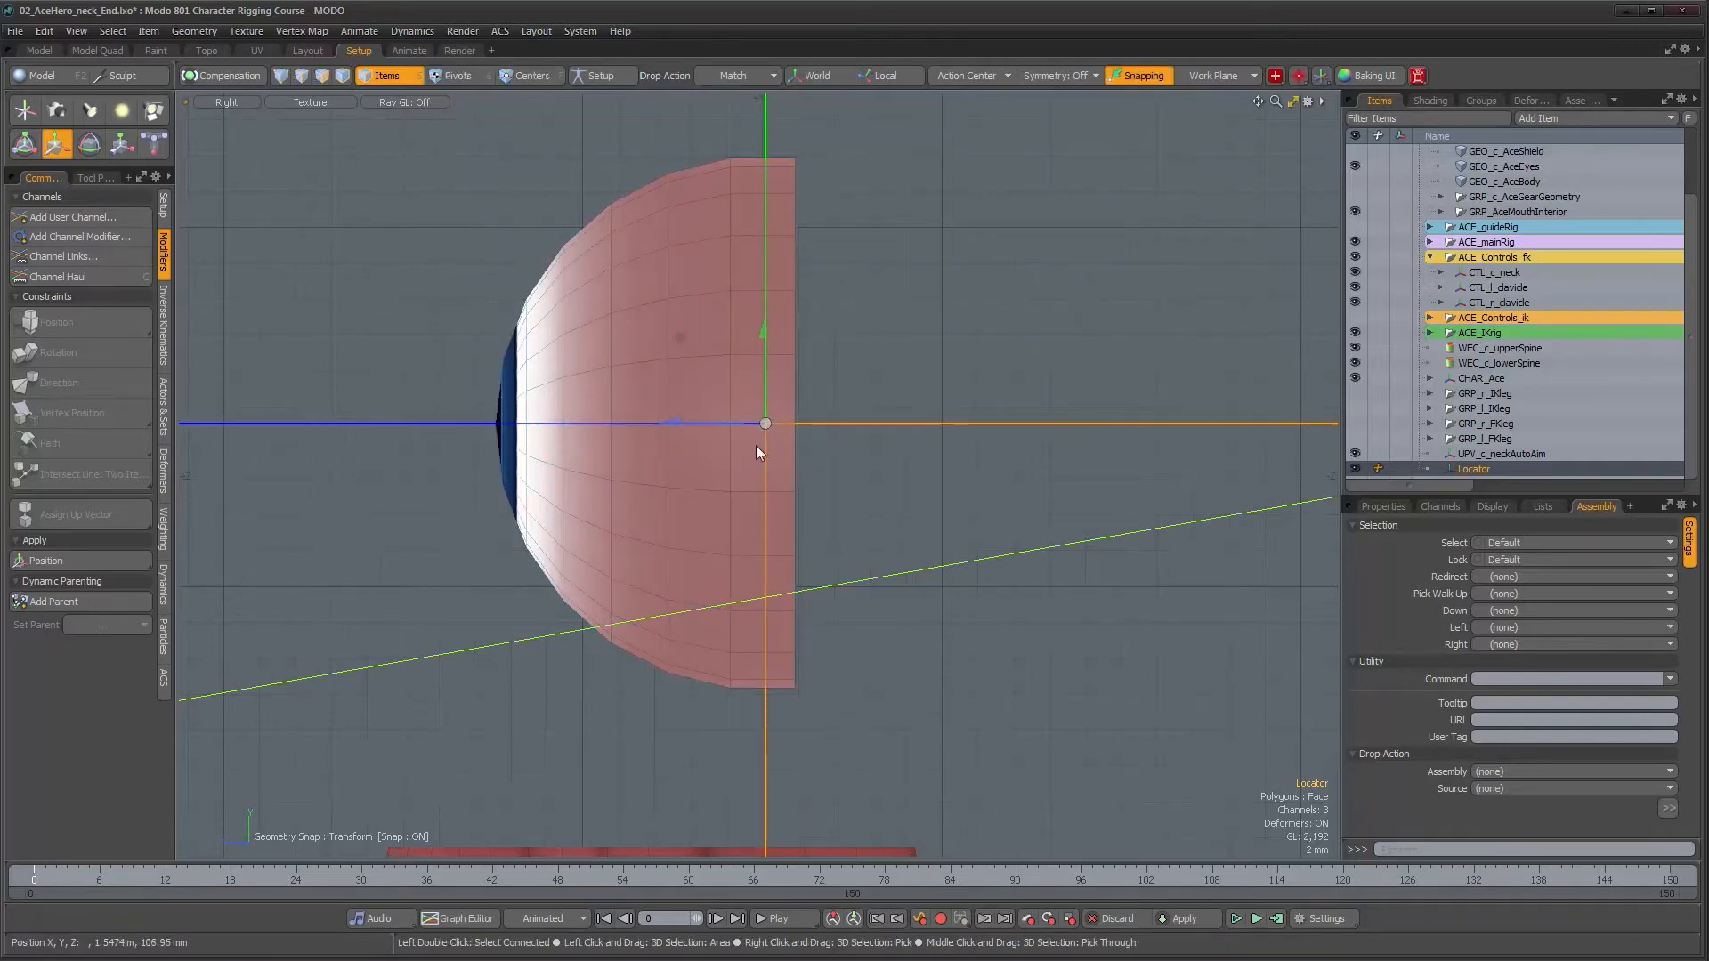
drag(751, 438, 933, 380)
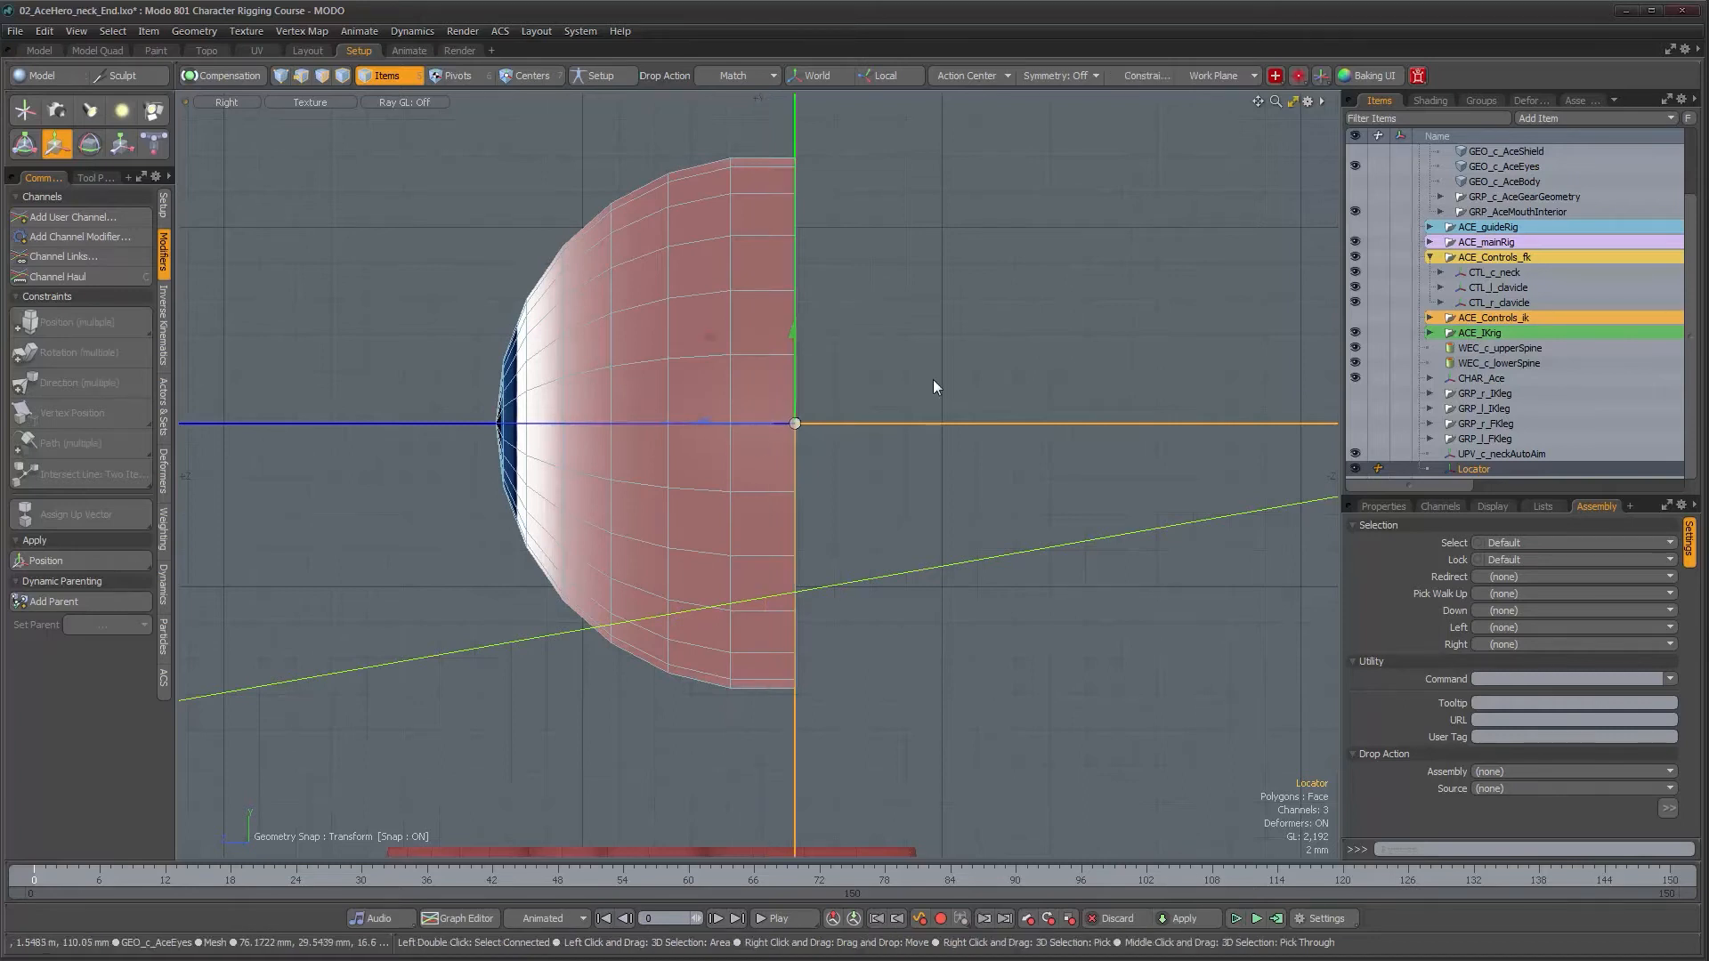
- Change the snap type from Vertex to Edge Center
click(1148, 76)
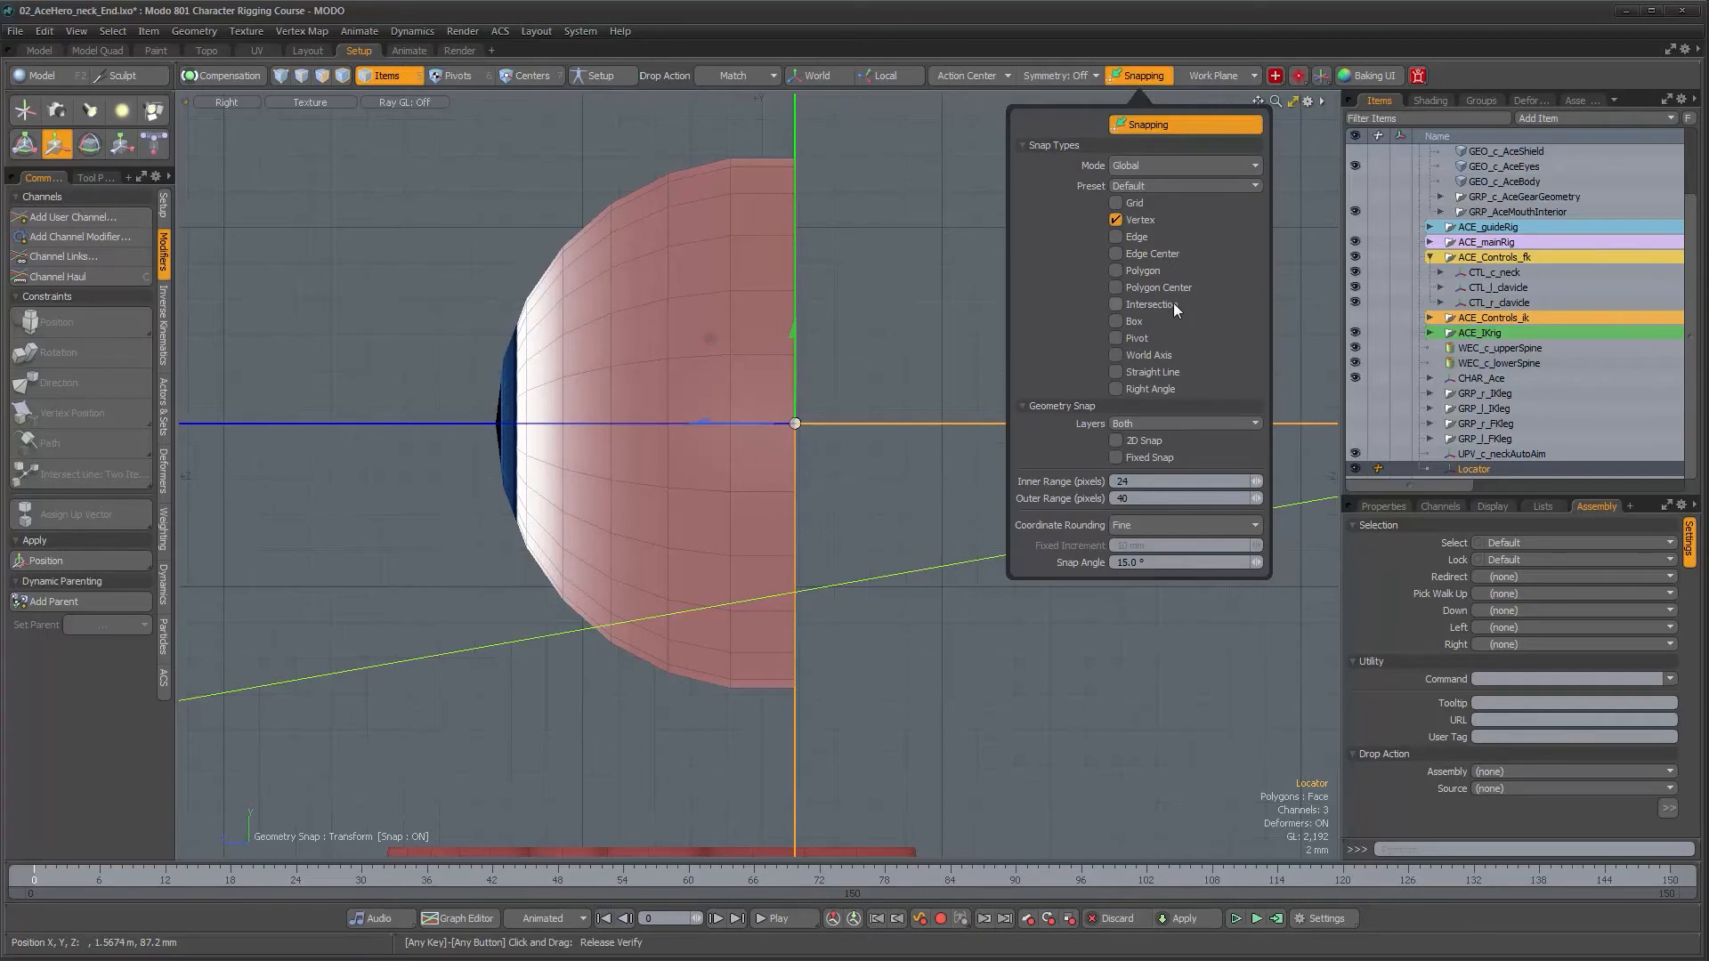
click(1116, 220)
click(1116, 253)
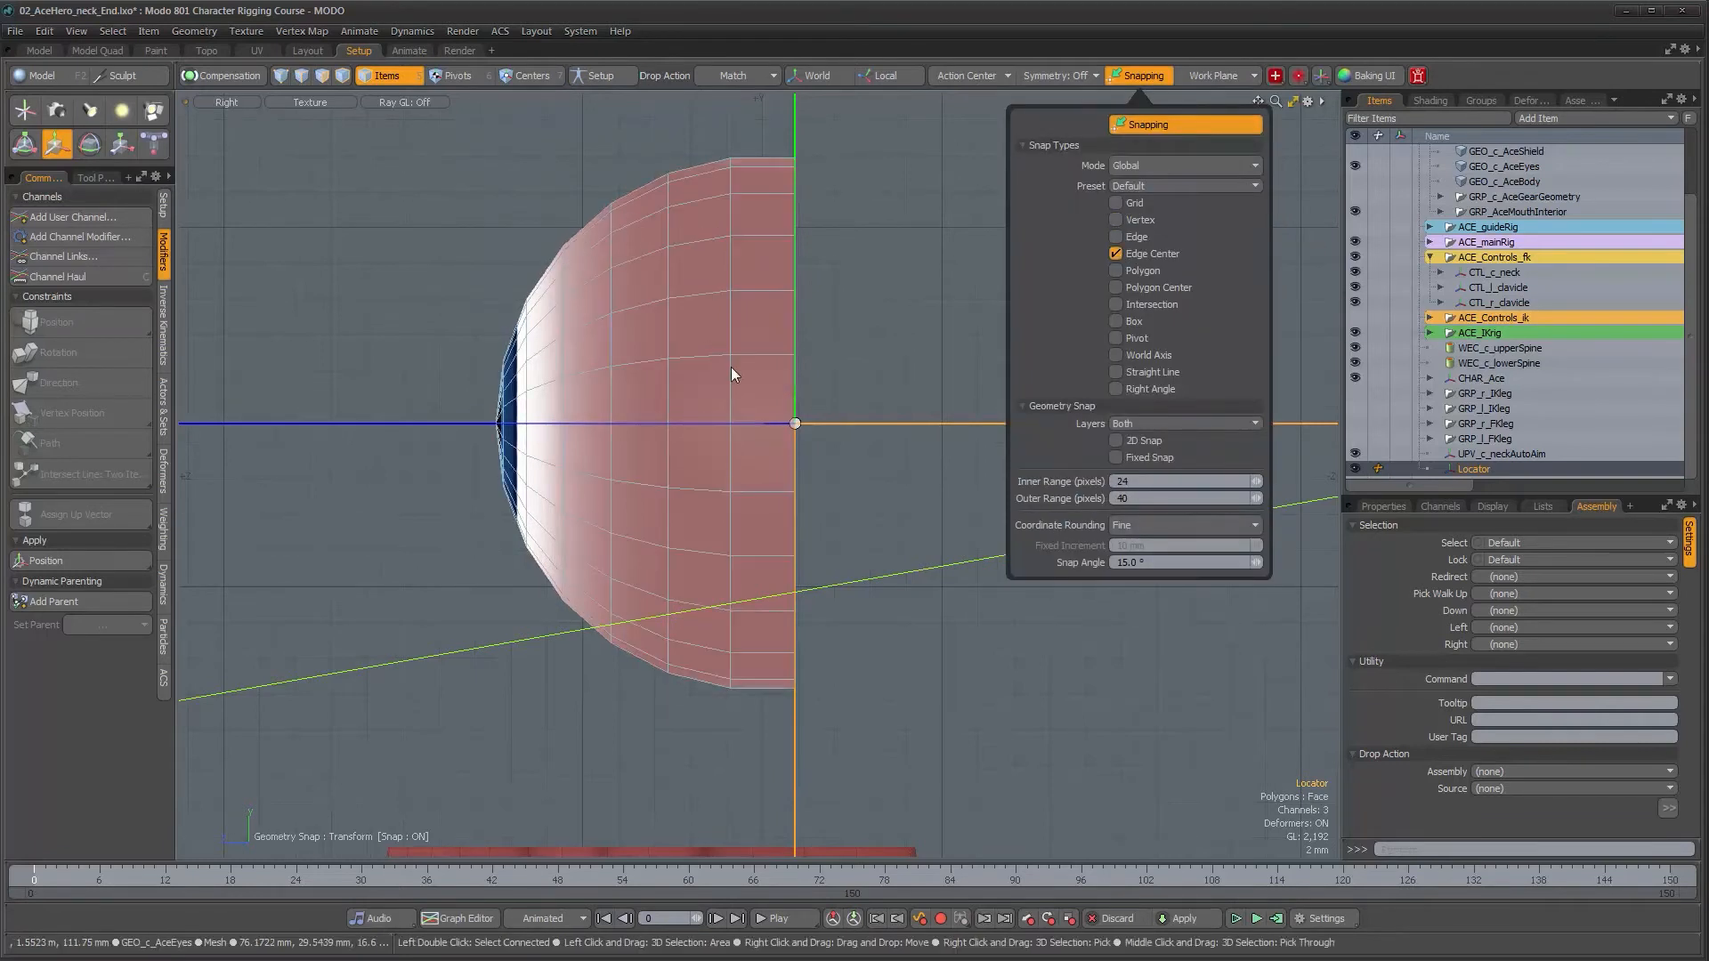
- Move the locator along its Z axis to the centre of the left eyeball in the side view
click(910, 37)
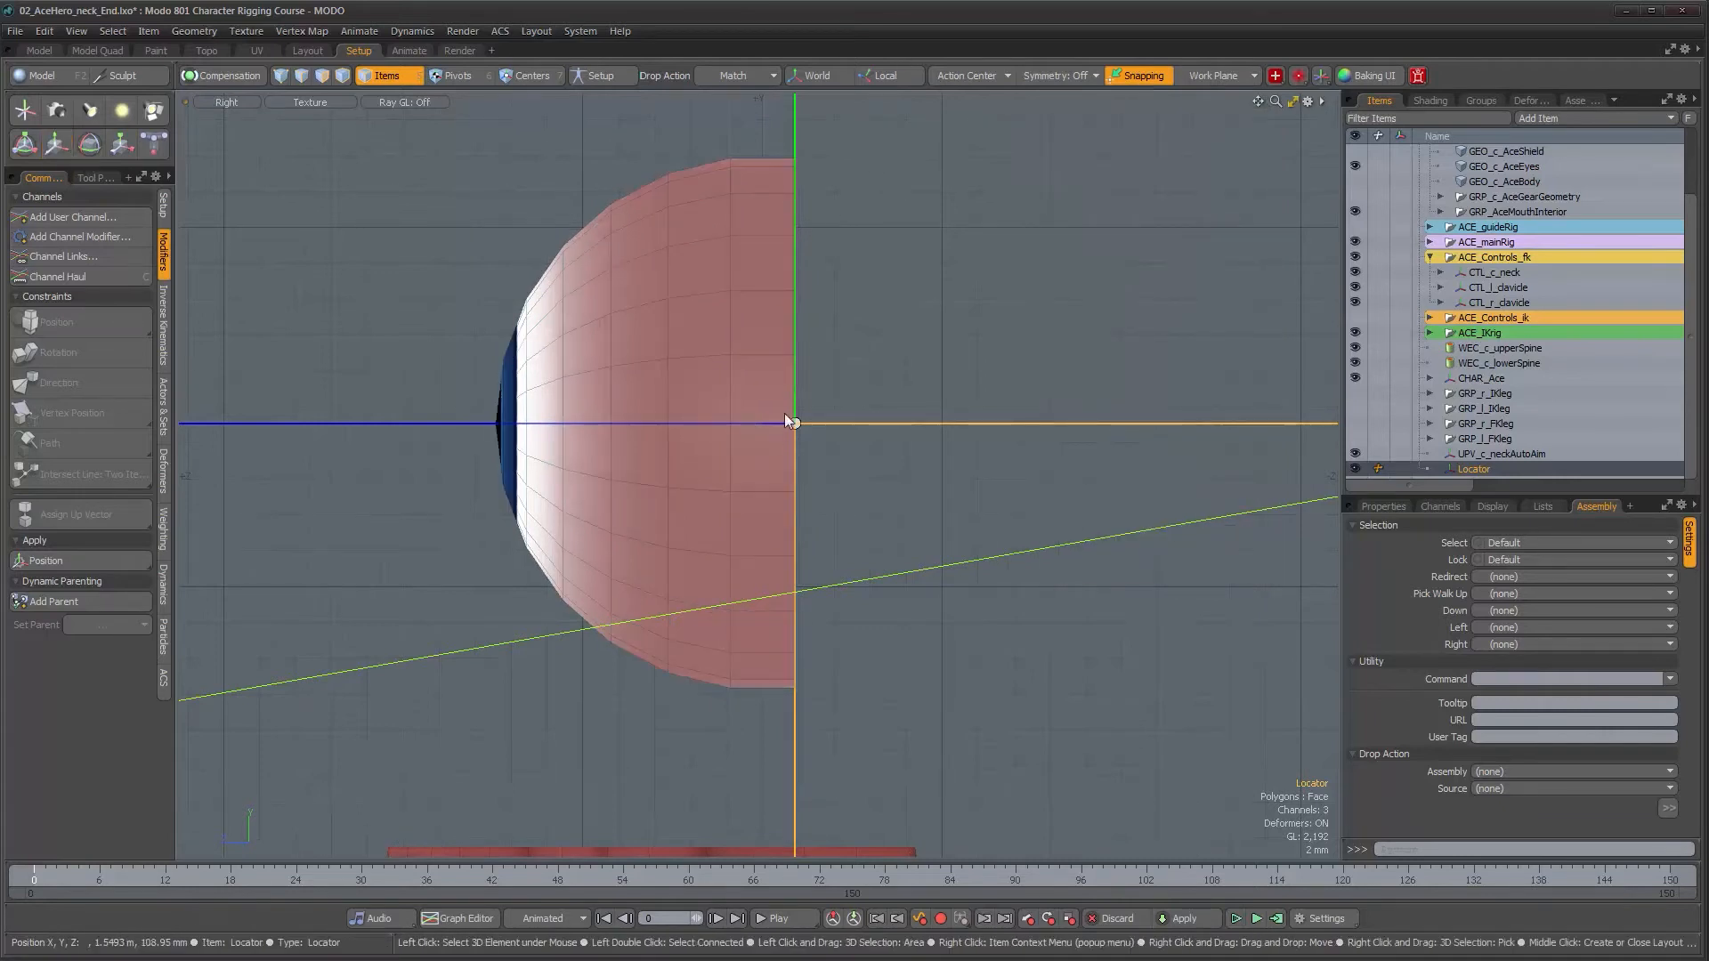
scroll(799, 454, down, 1)
key(w)
mouse_move(787, 424)
mouse_down()
mouse_move(751, 425)
mouse_move(788, 424)
mouse_up()
drag(705, 430, 789, 426)
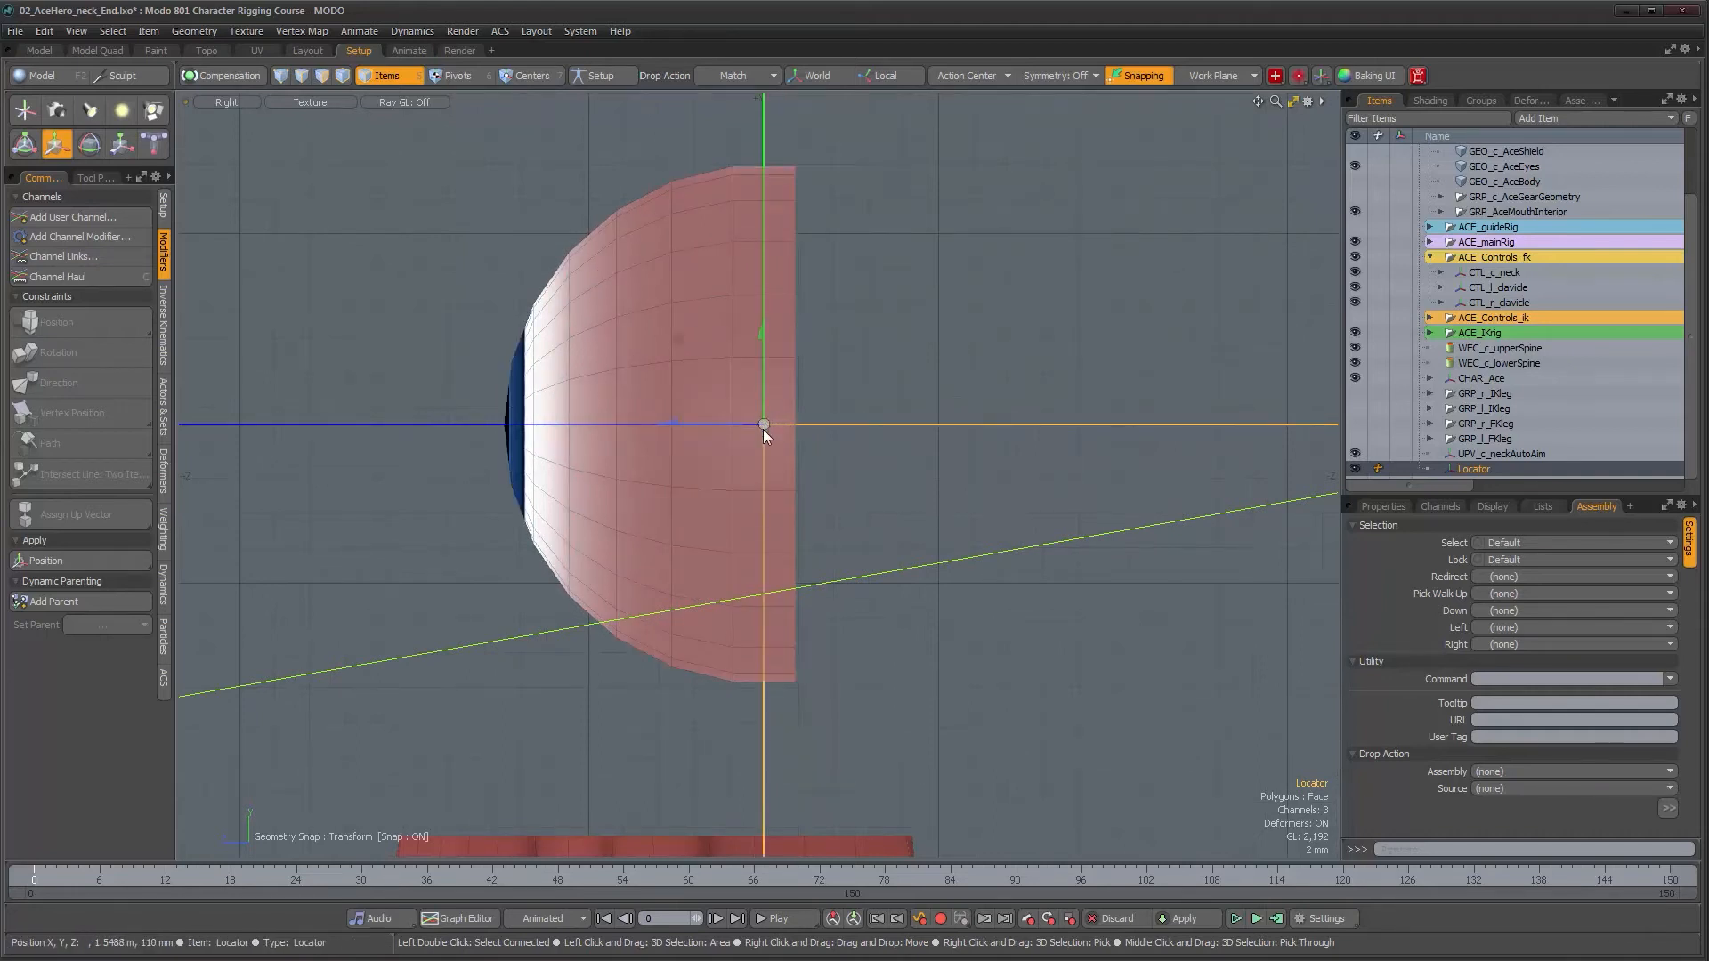
- Set the locator's display size to 0.032 so it fits around the eyeball
key(ctrl+space)
click(930, 411)
alt+drag(876, 447, 1175, 397)
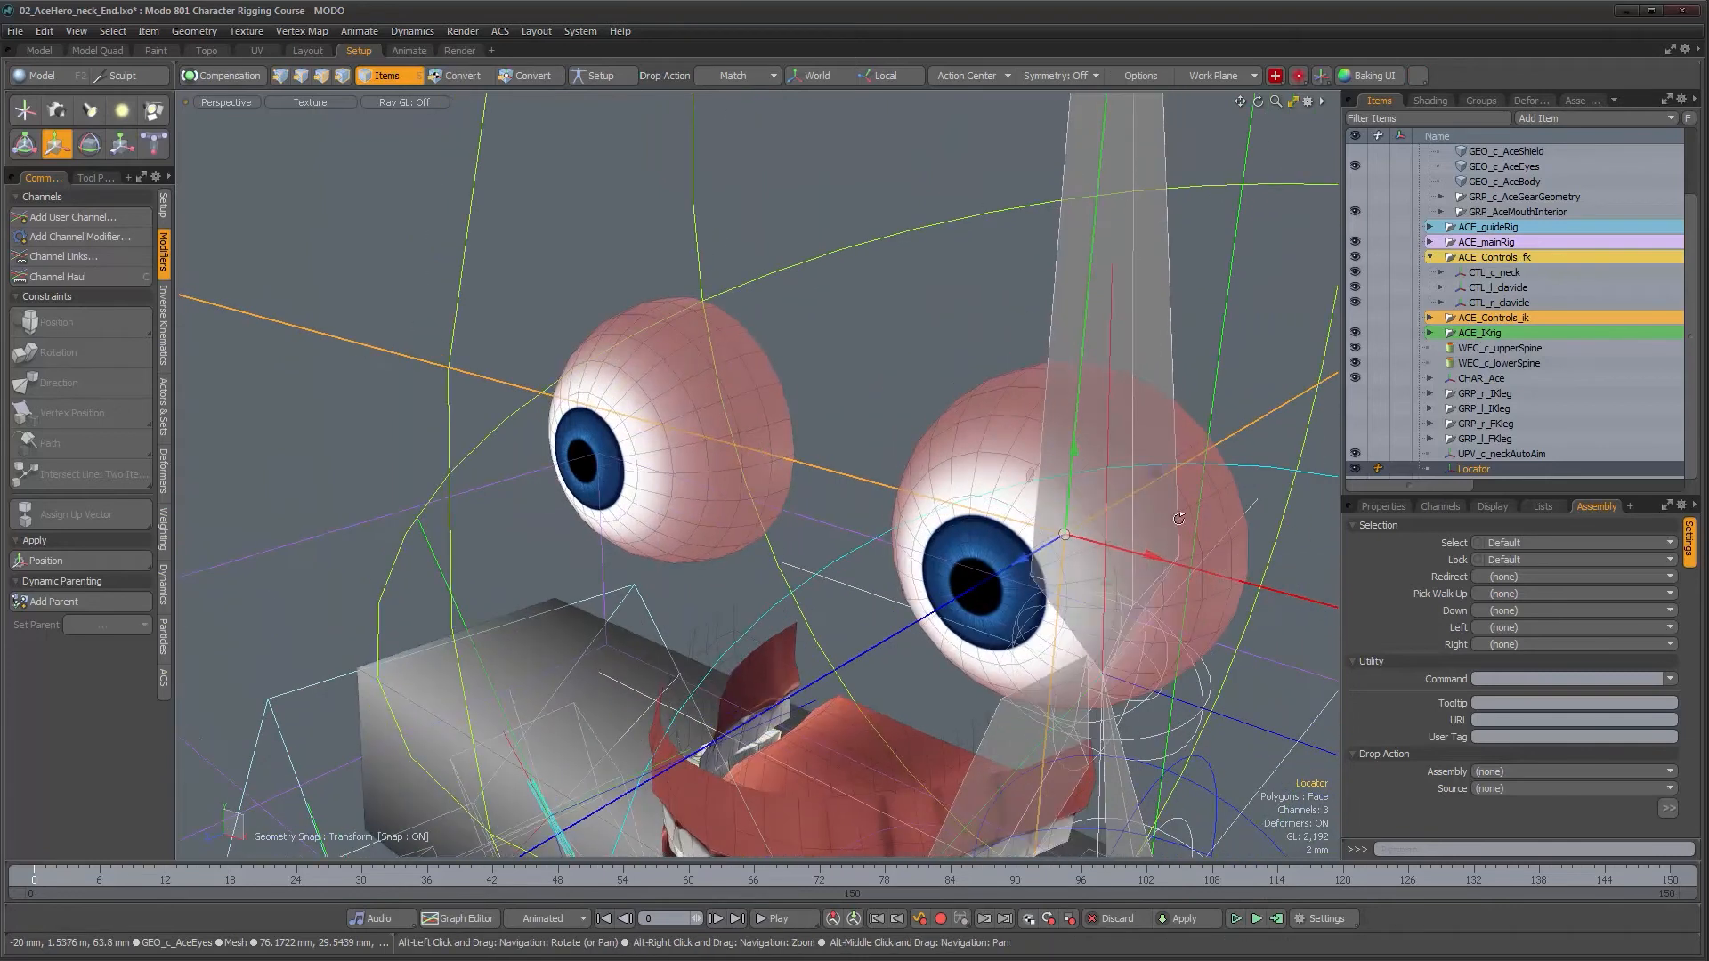
click(1494, 506)
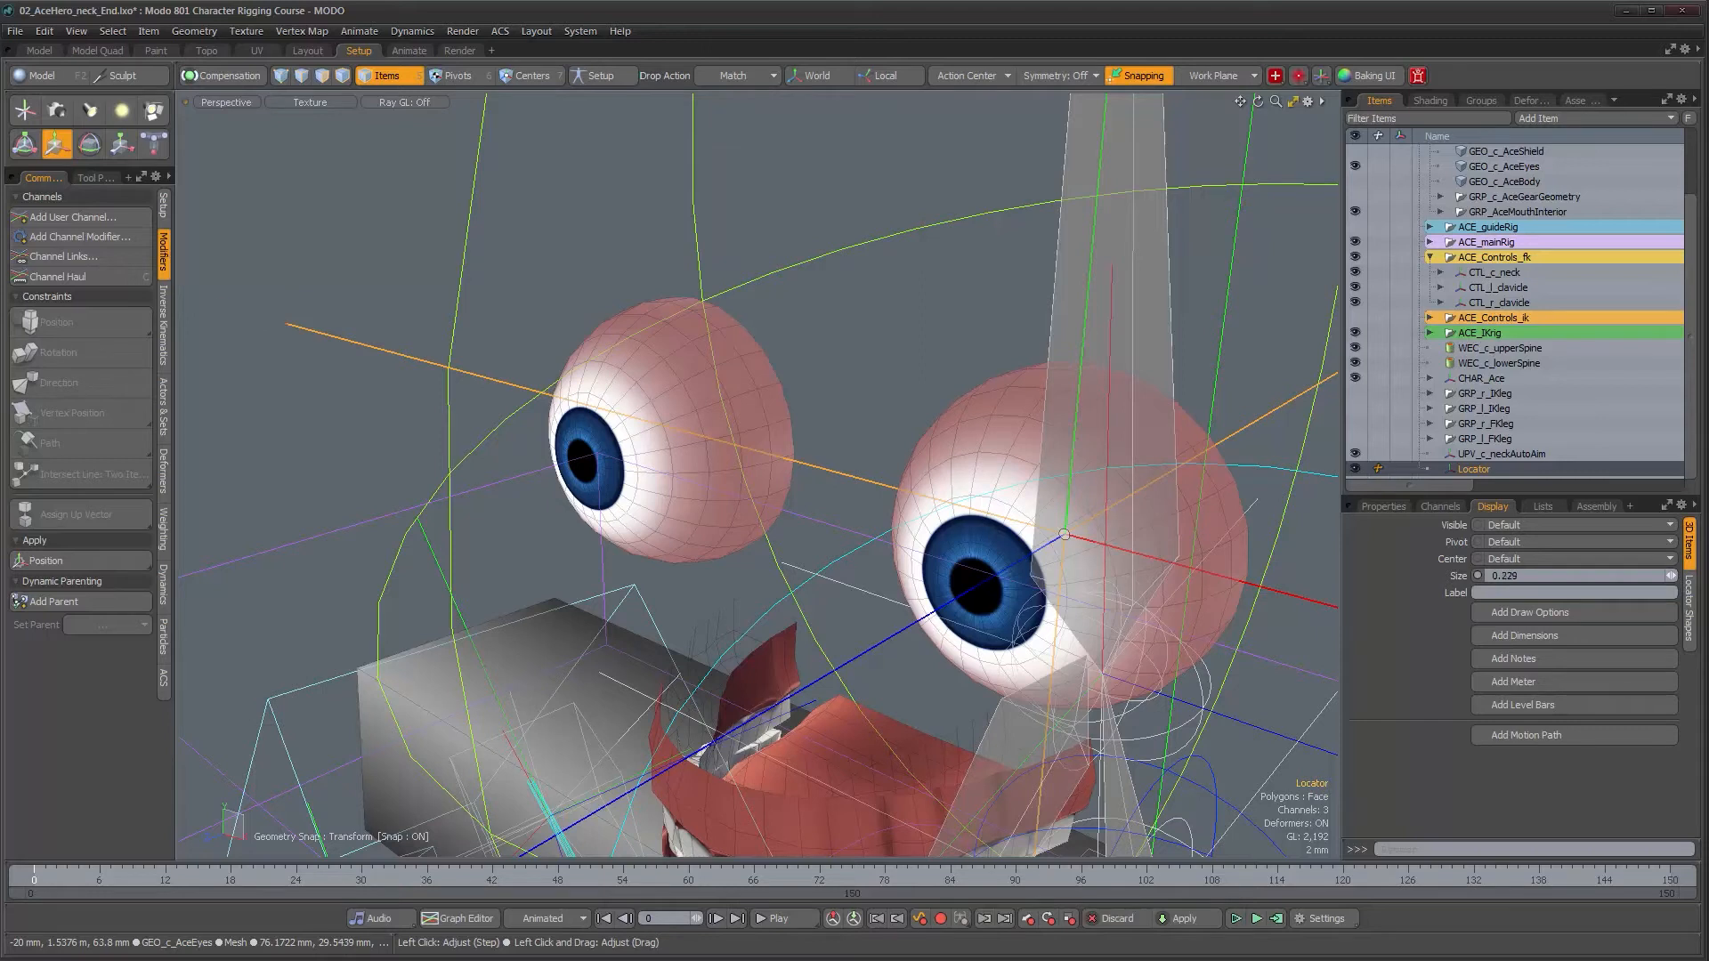
drag(1670, 576, 1638, 576)
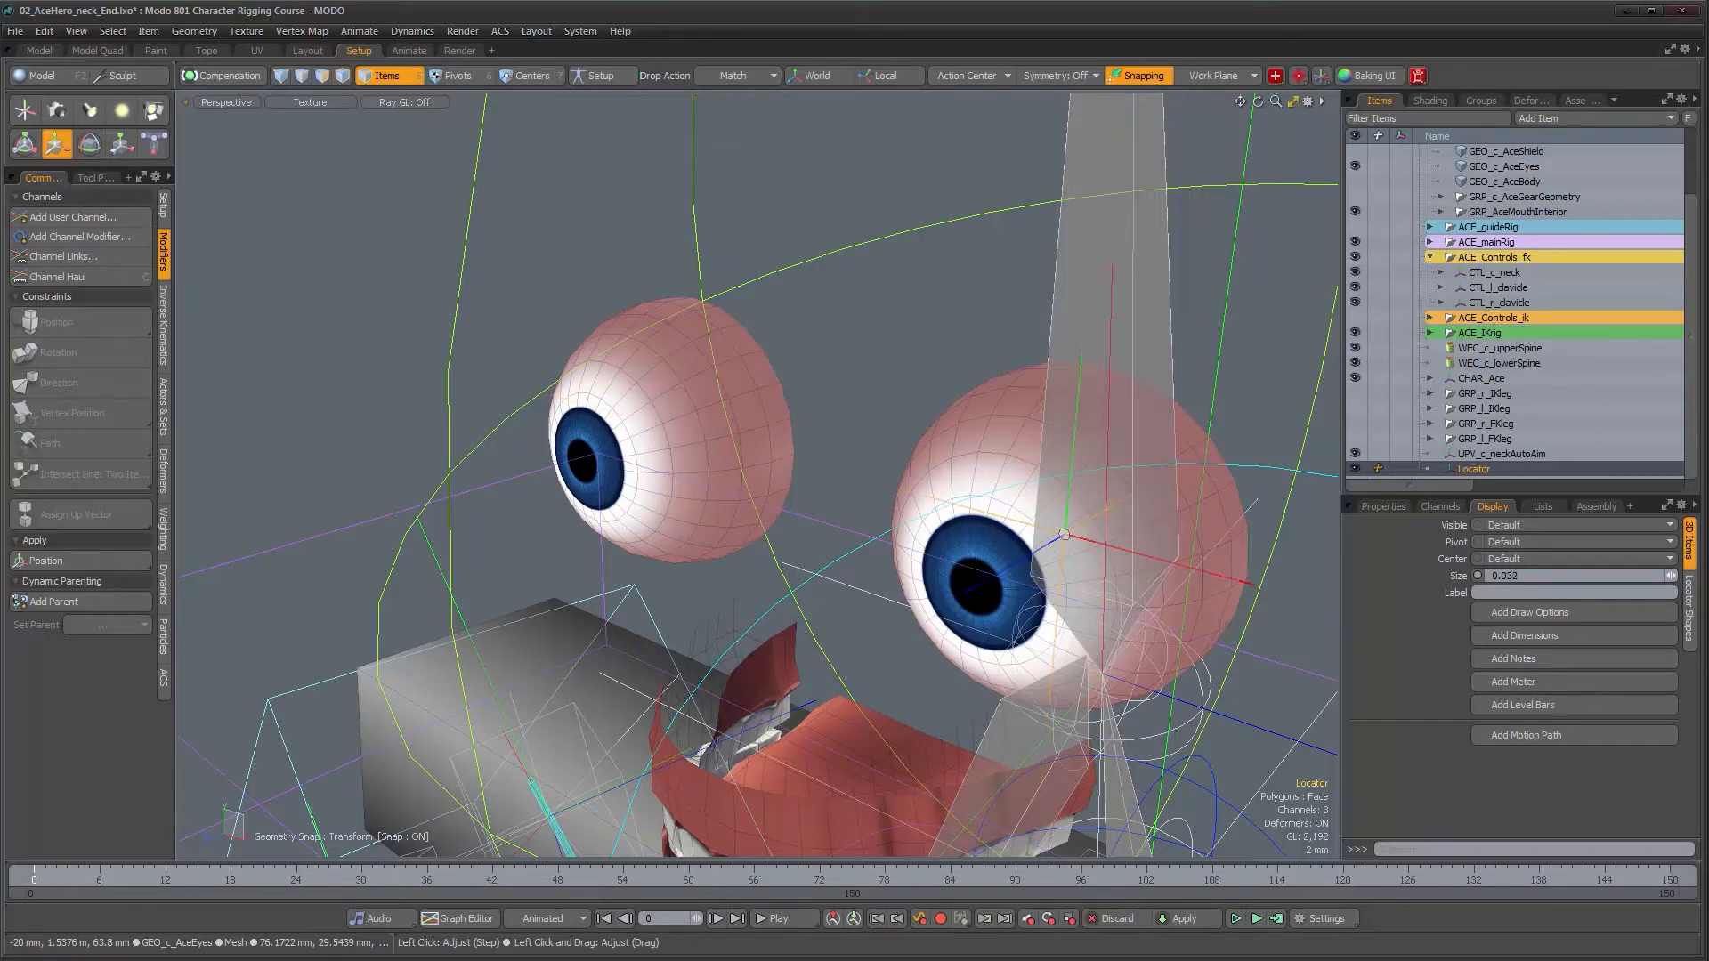
alt+drag(1129, 419, 983, 430)
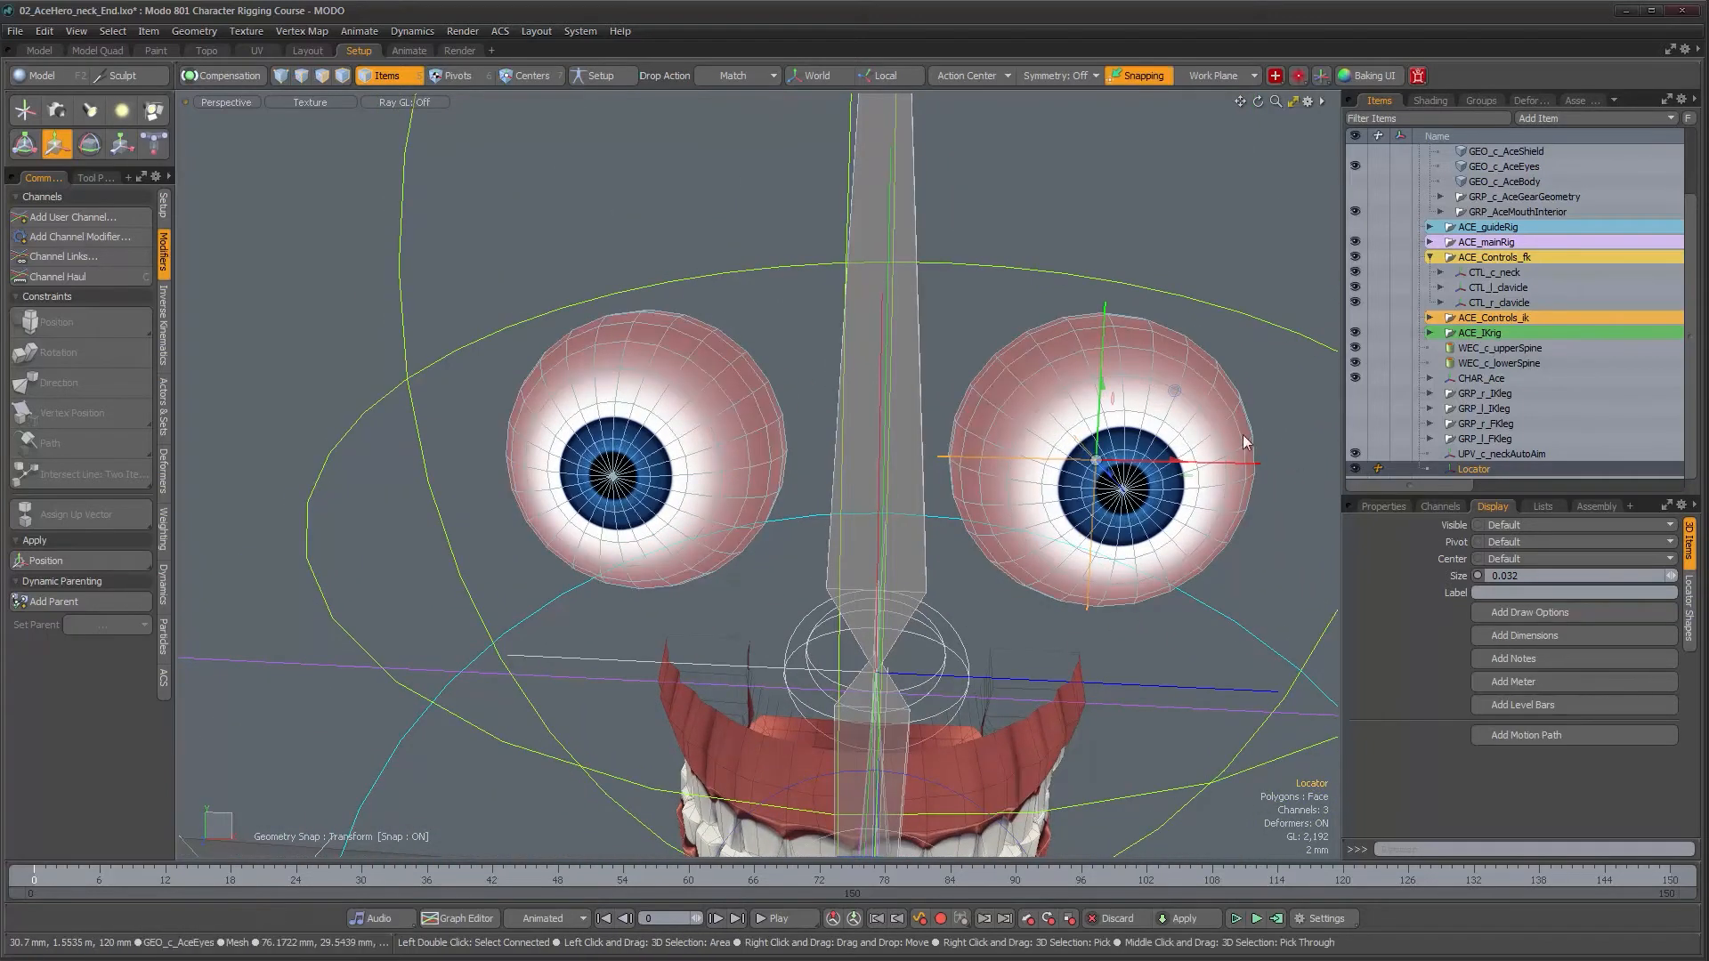
- Rename the locator as CNS_l_eye
double_click(1481, 470)
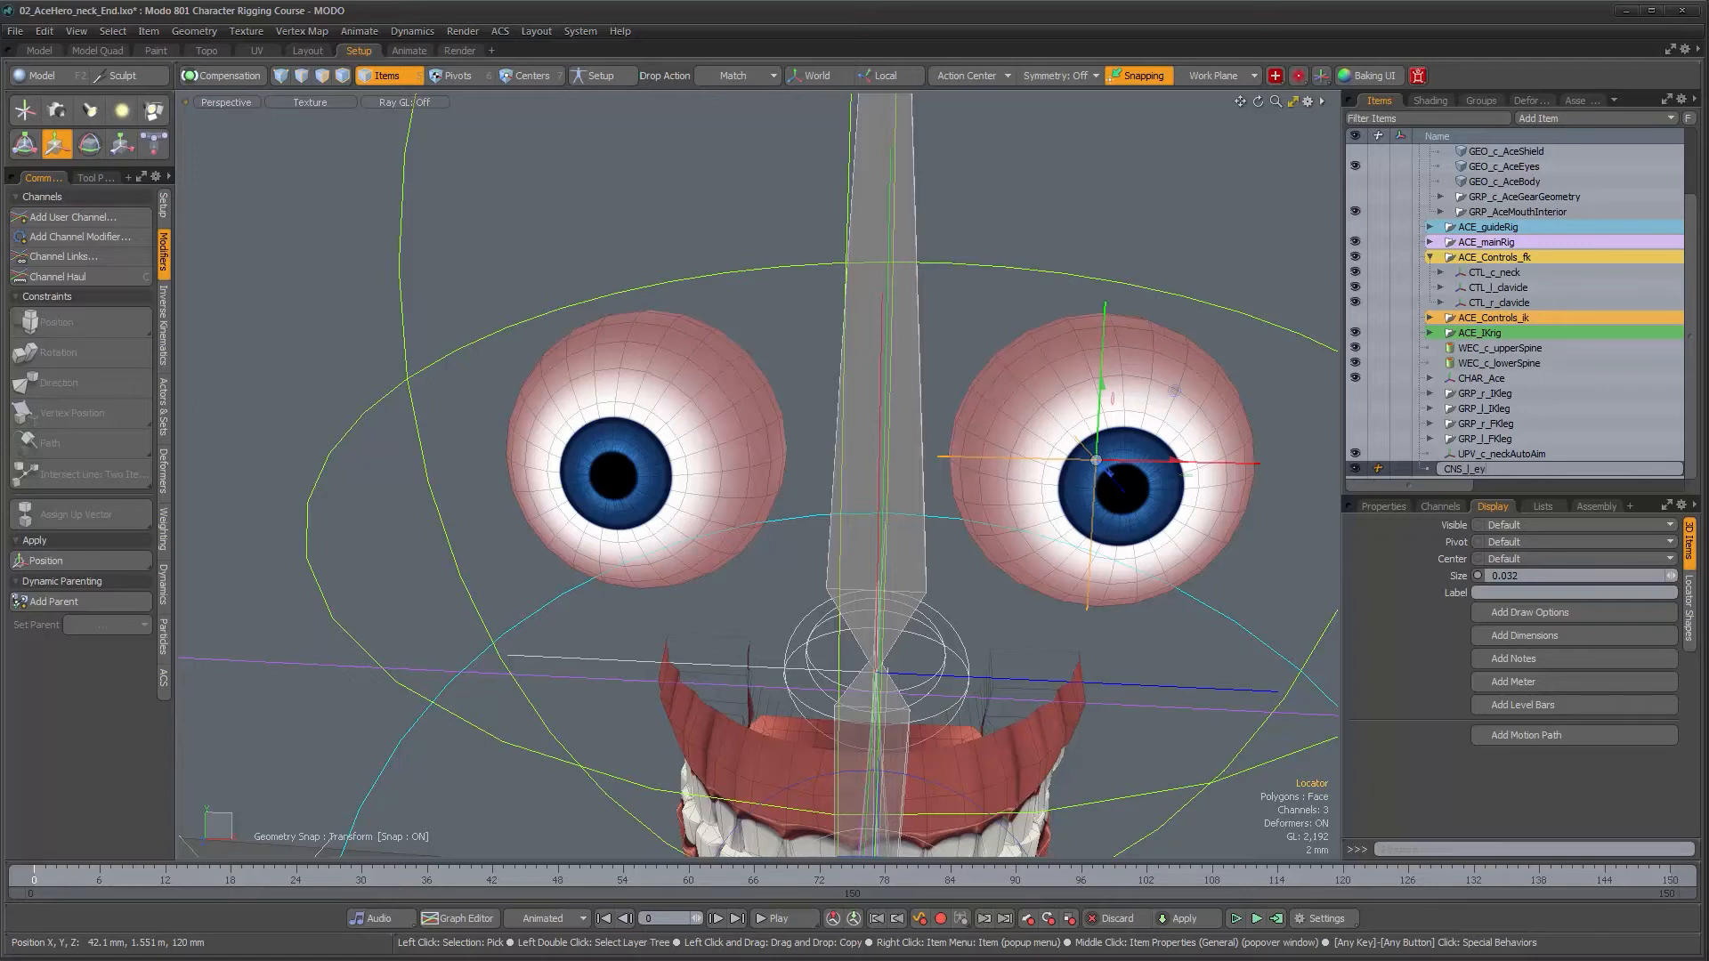
key(Return)
alt+drag(1166, 482, 1163, 476)
- Duplicate the CNS_l_eye locator and show the head from the front
key(ctrl+d)
key(ctrl+space)
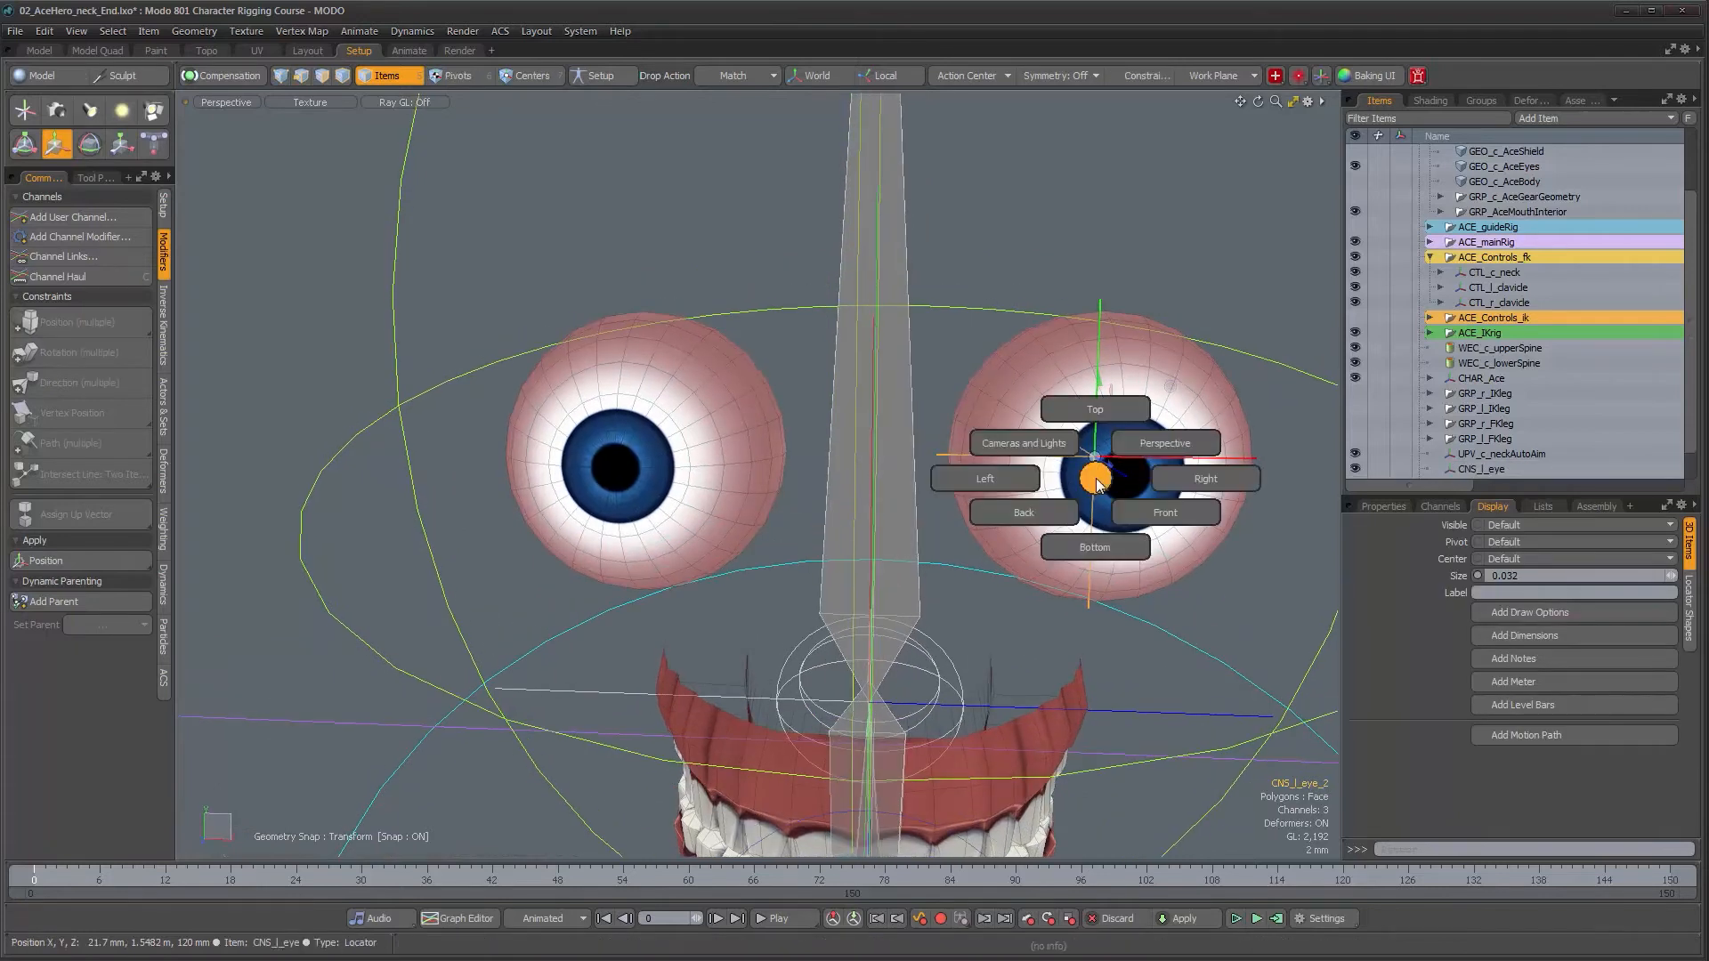
click(1127, 510)
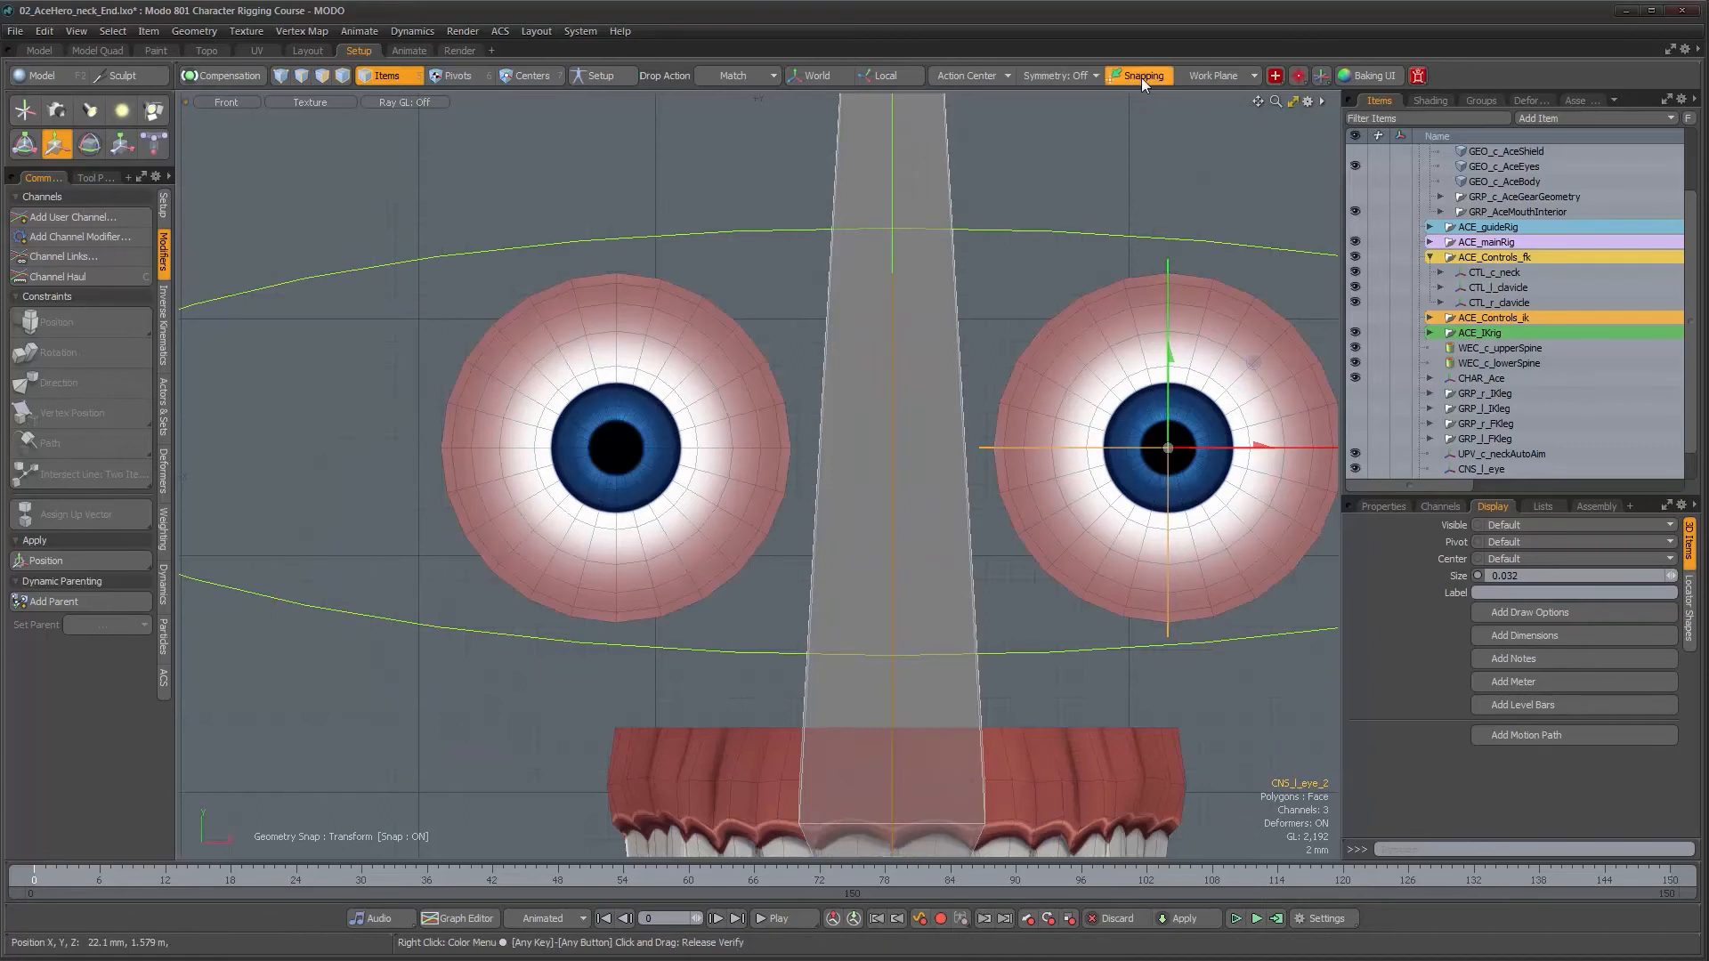
- Select the duplicate CNS_l_eye_2 and move it across in X to the right eye
right_click(1141, 78)
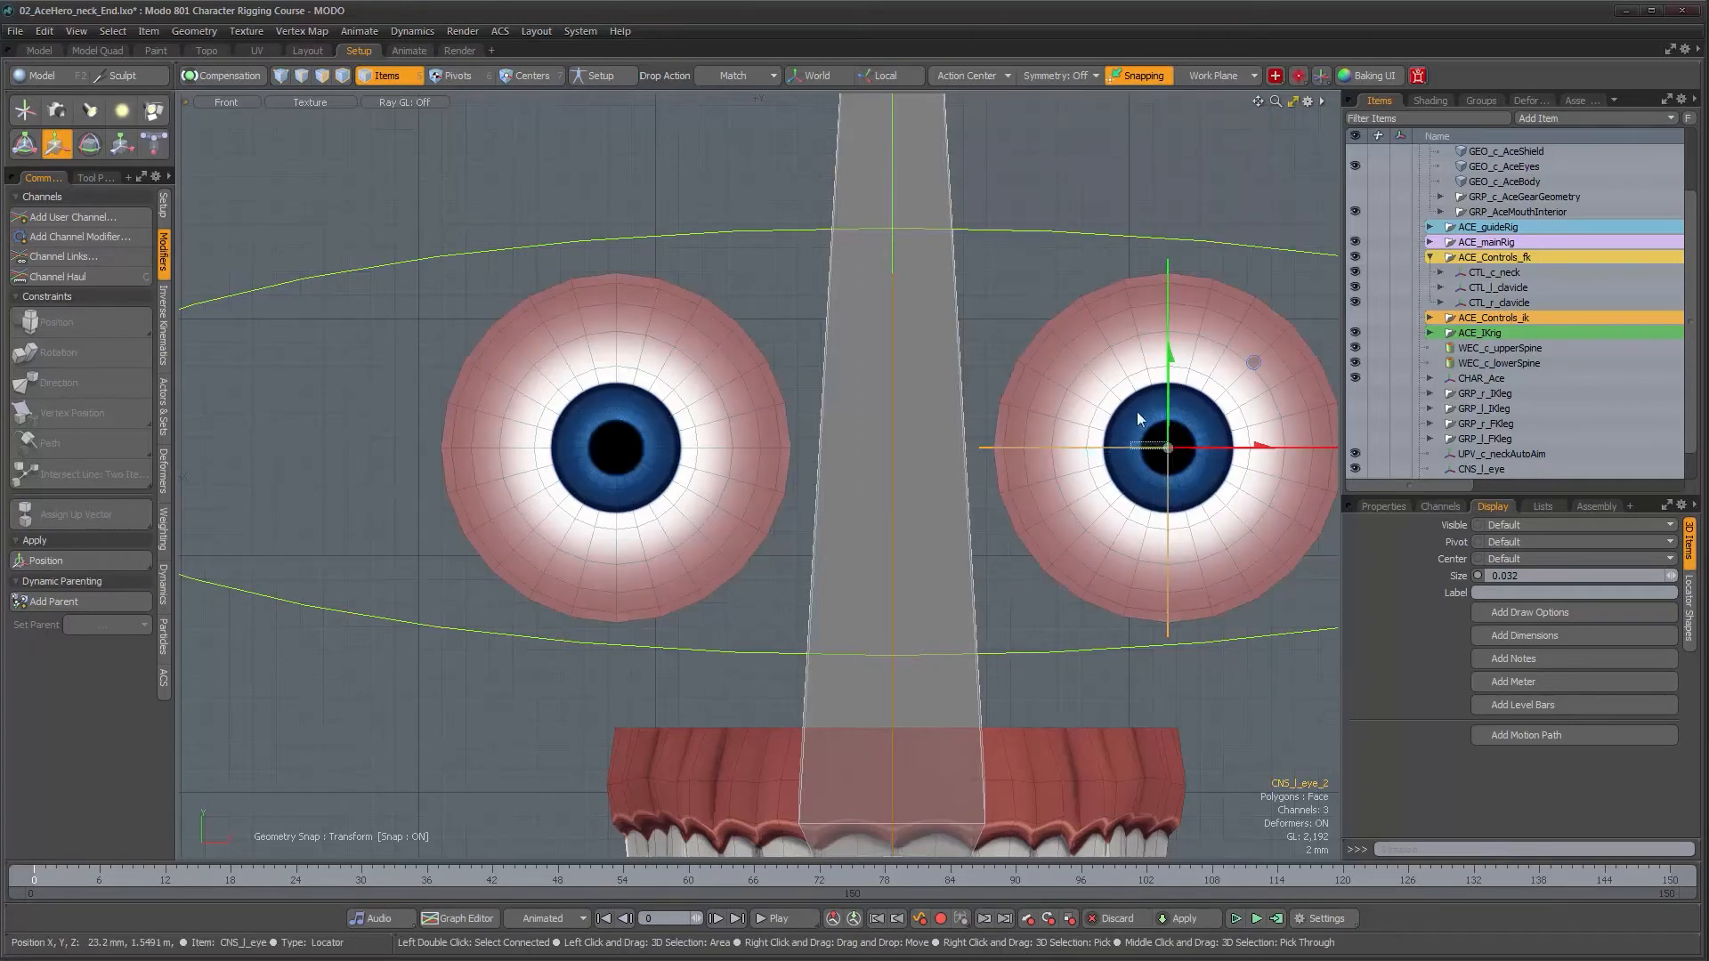
scroll(1499, 418, down, 1)
click(1504, 456)
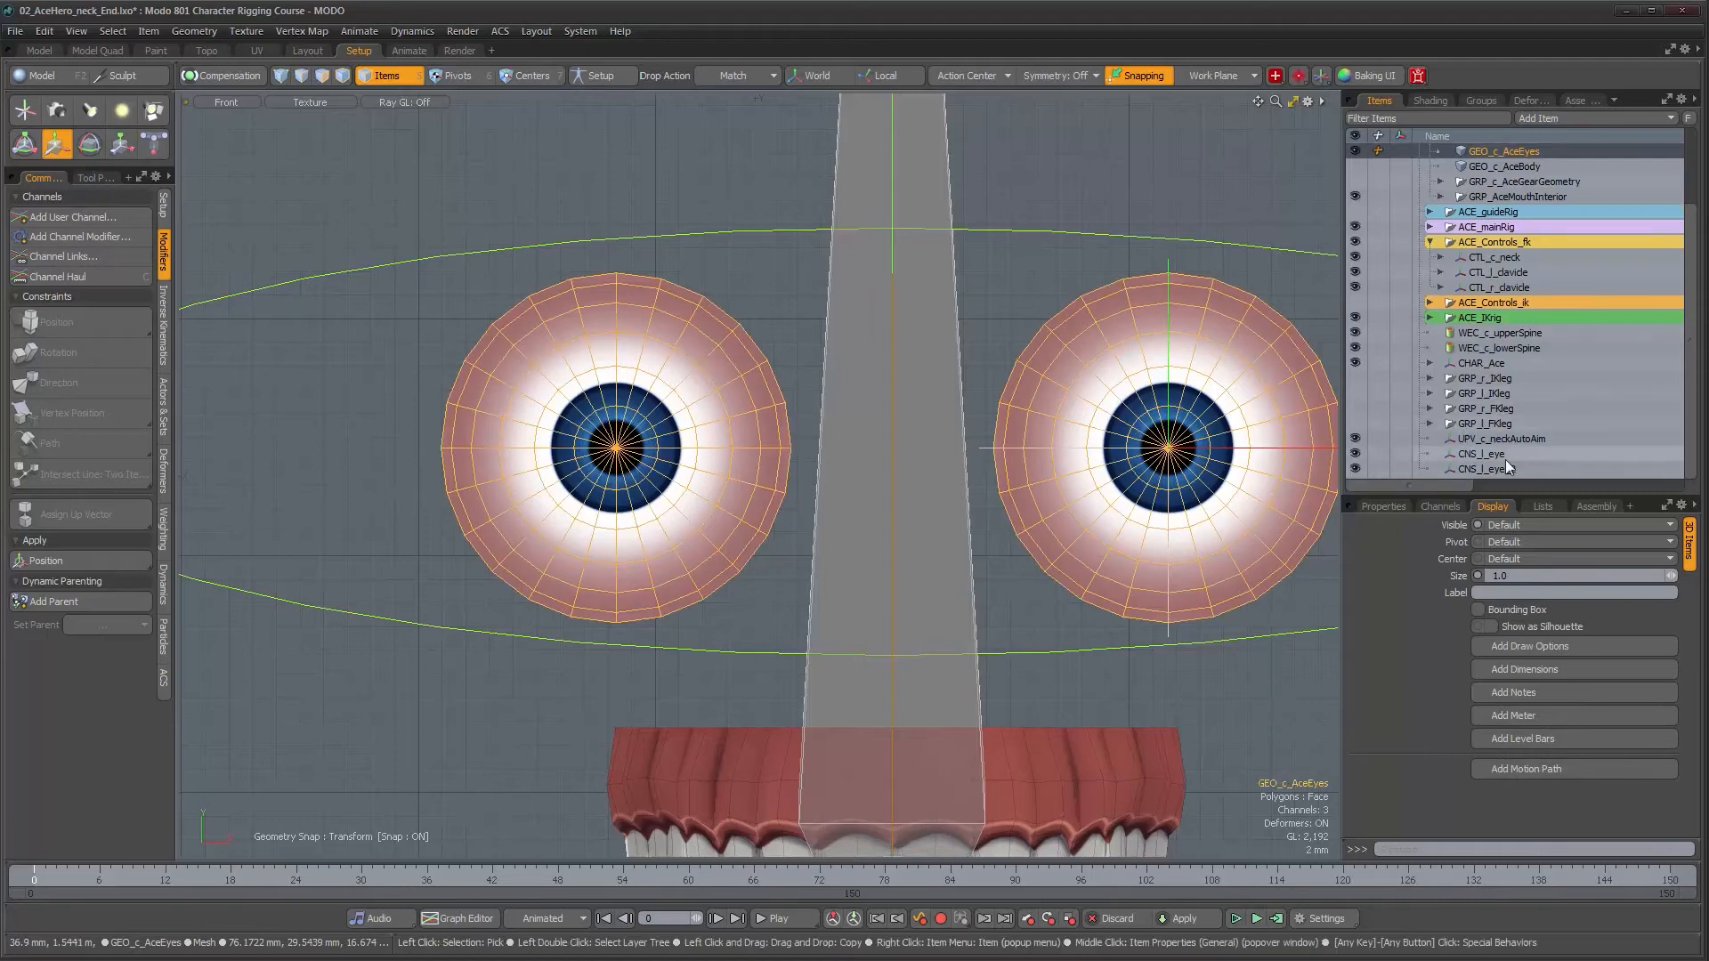
click(1504, 470)
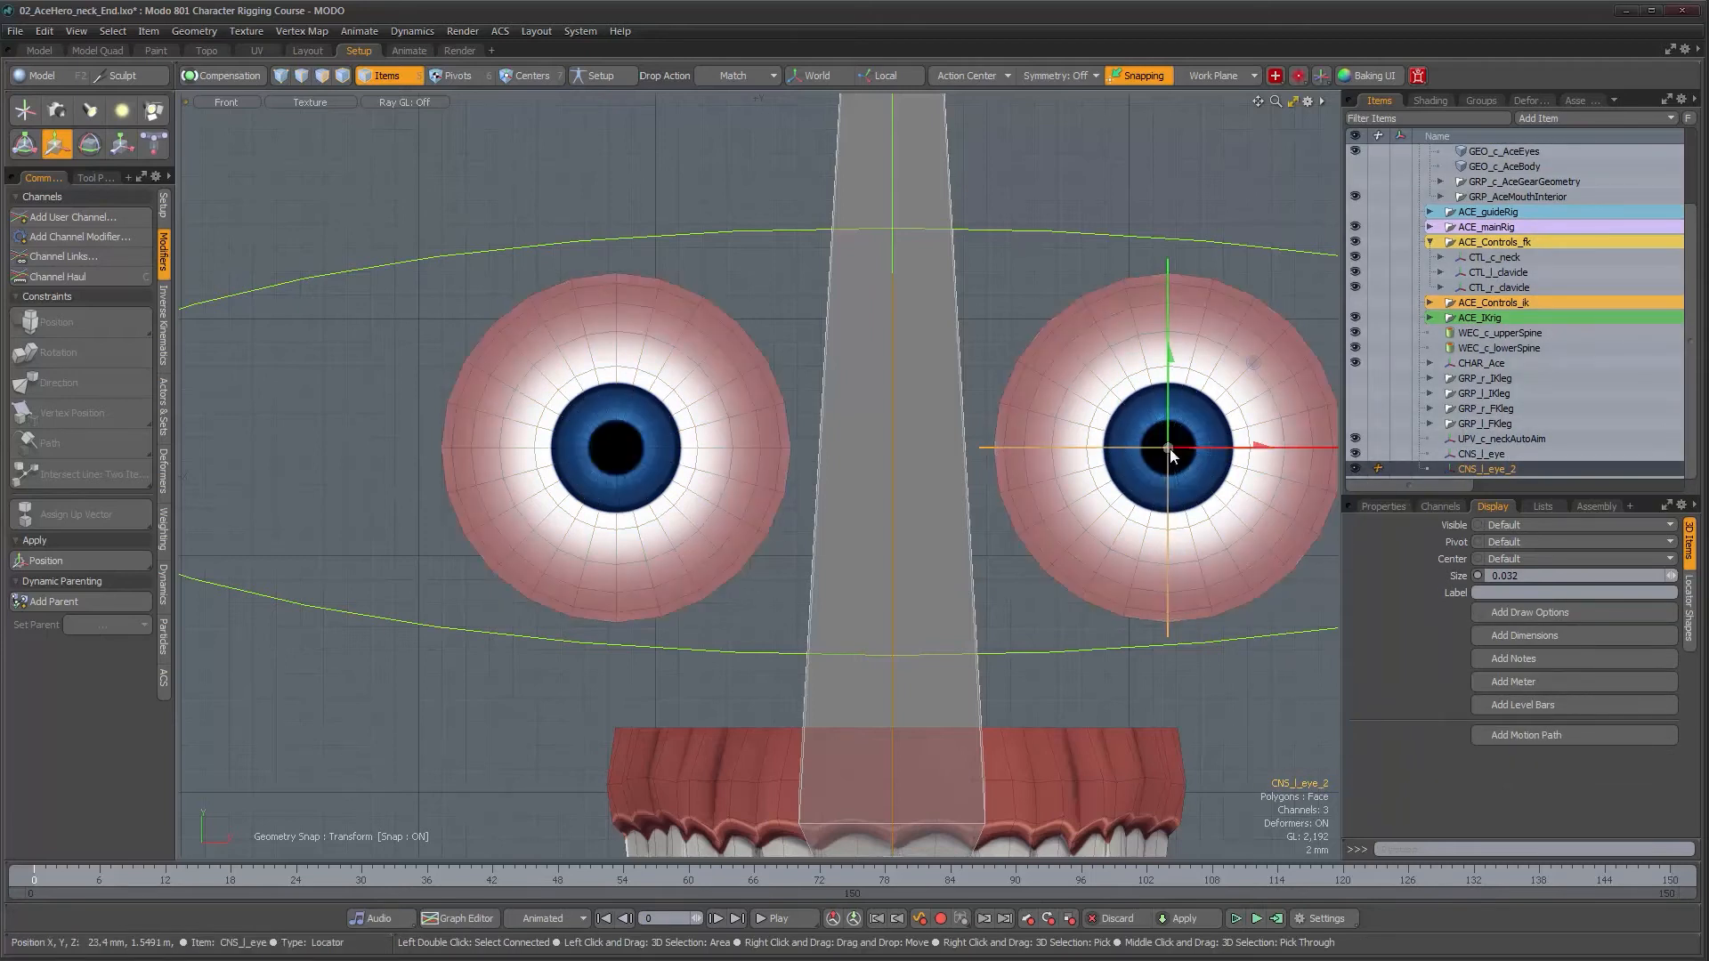
key(Escape)
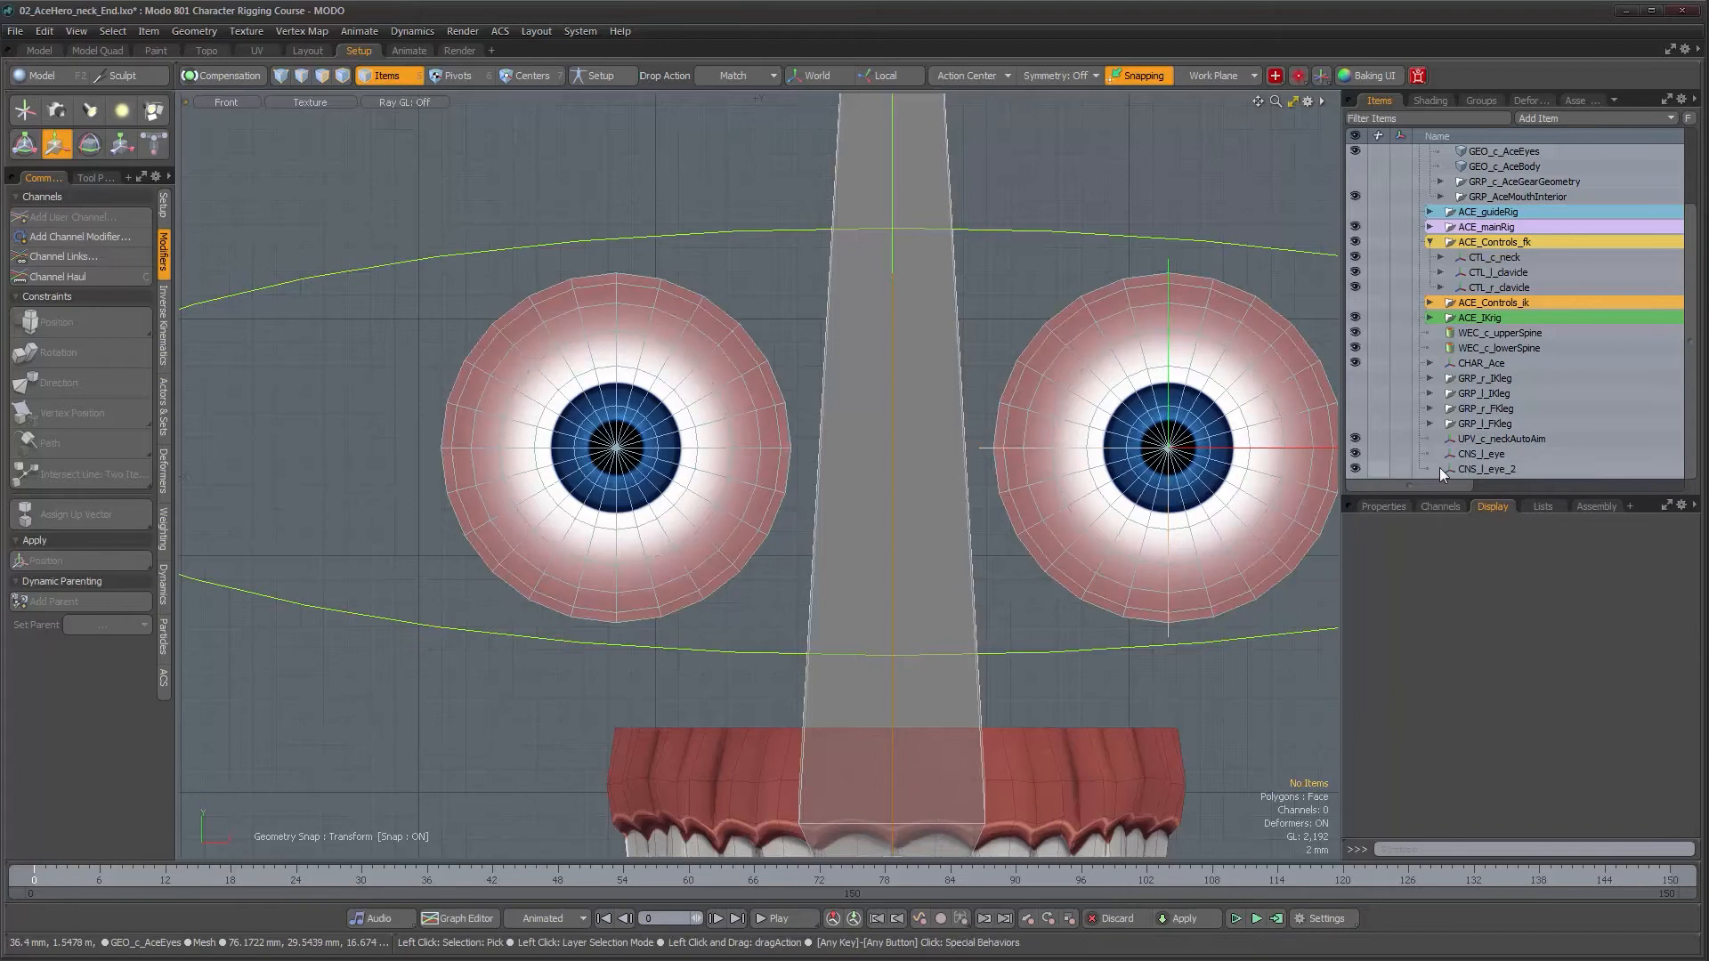
click(1463, 468)
drag(1247, 365, 703, 363)
scroll(623, 436, up, 5)
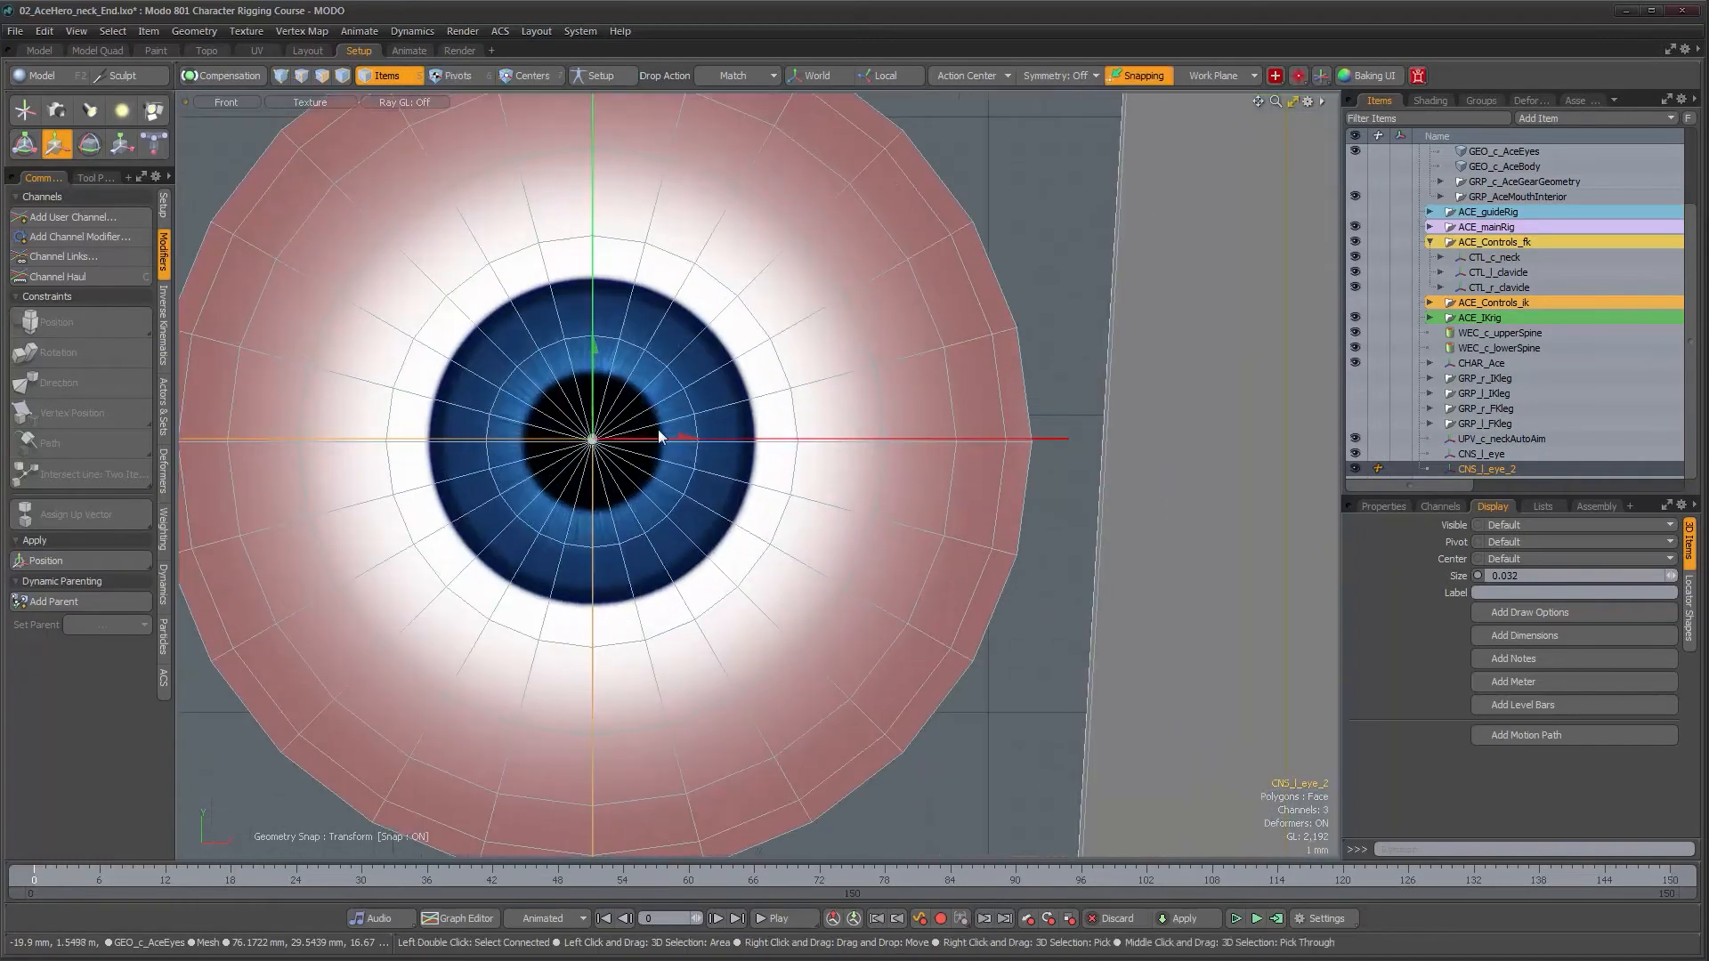
- Snap the duplicate locator to the centre of the right eye's pupil at X -23.3 mm, Y 1.5491 m
mouse_move(593, 440)
mouse_down()
mouse_move(580, 446)
mouse_move(614, 440)
mouse_move(584, 270)
mouse_move(591, 457)
mouse_move(592, 441)
mouse_move(659, 443)
mouse_up()
alt+shift+drag(880, 326, 997, 322)
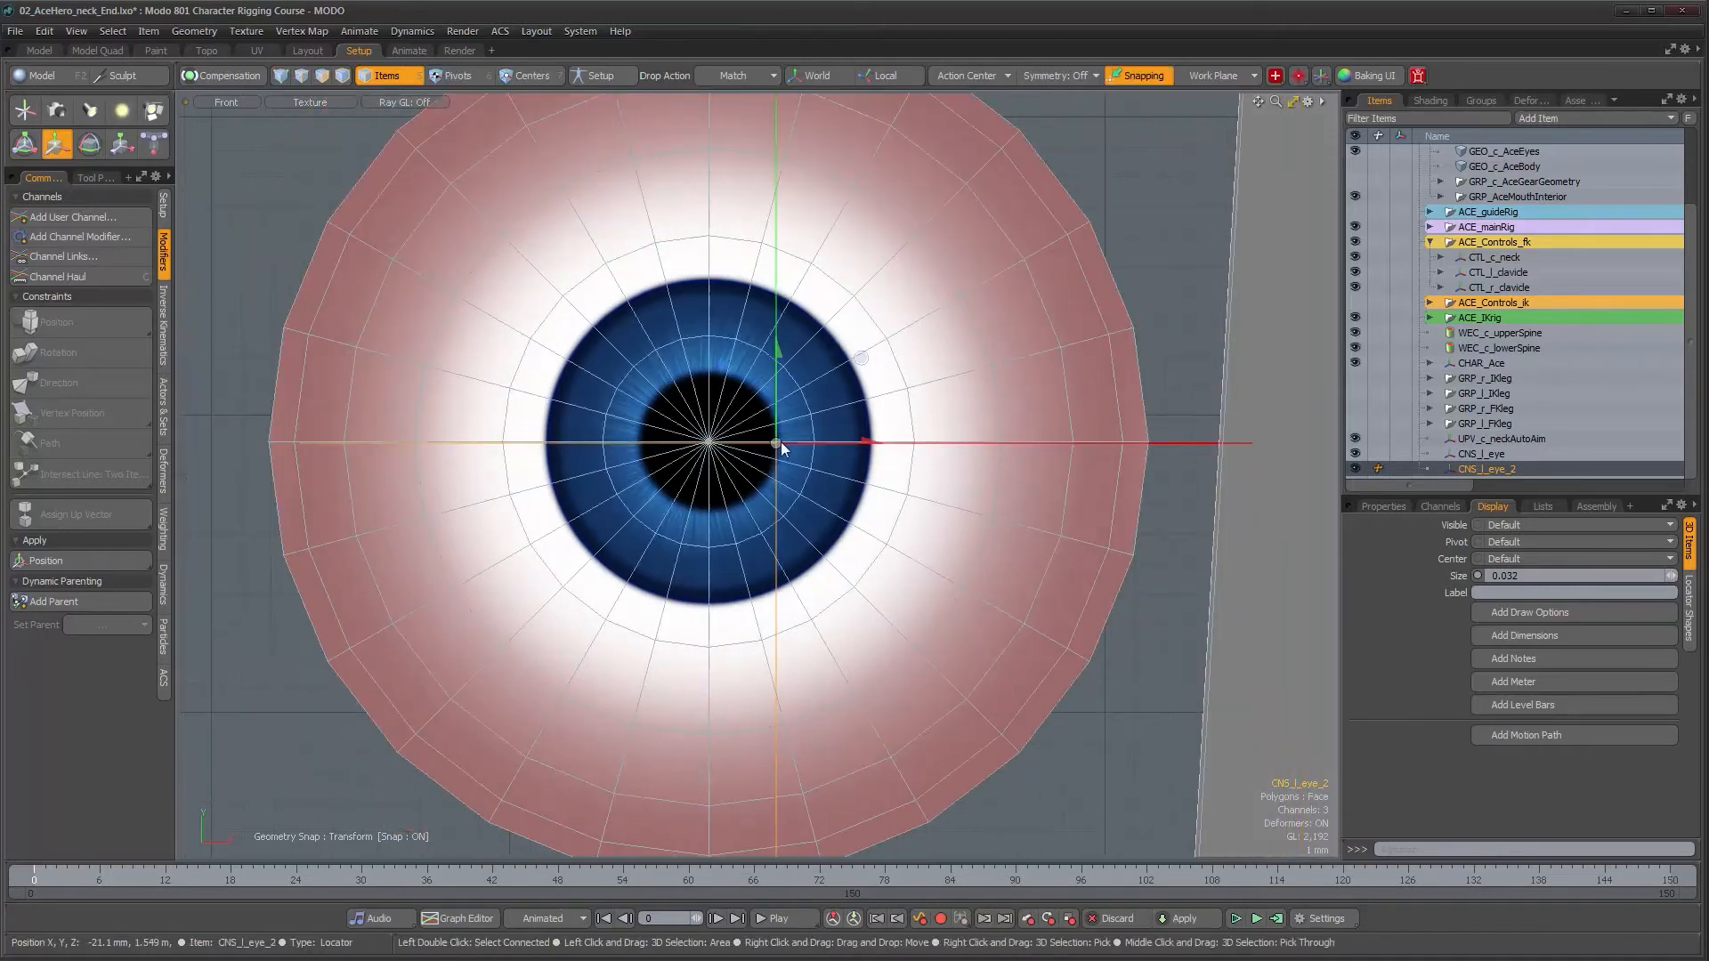
drag(776, 443, 505, 427)
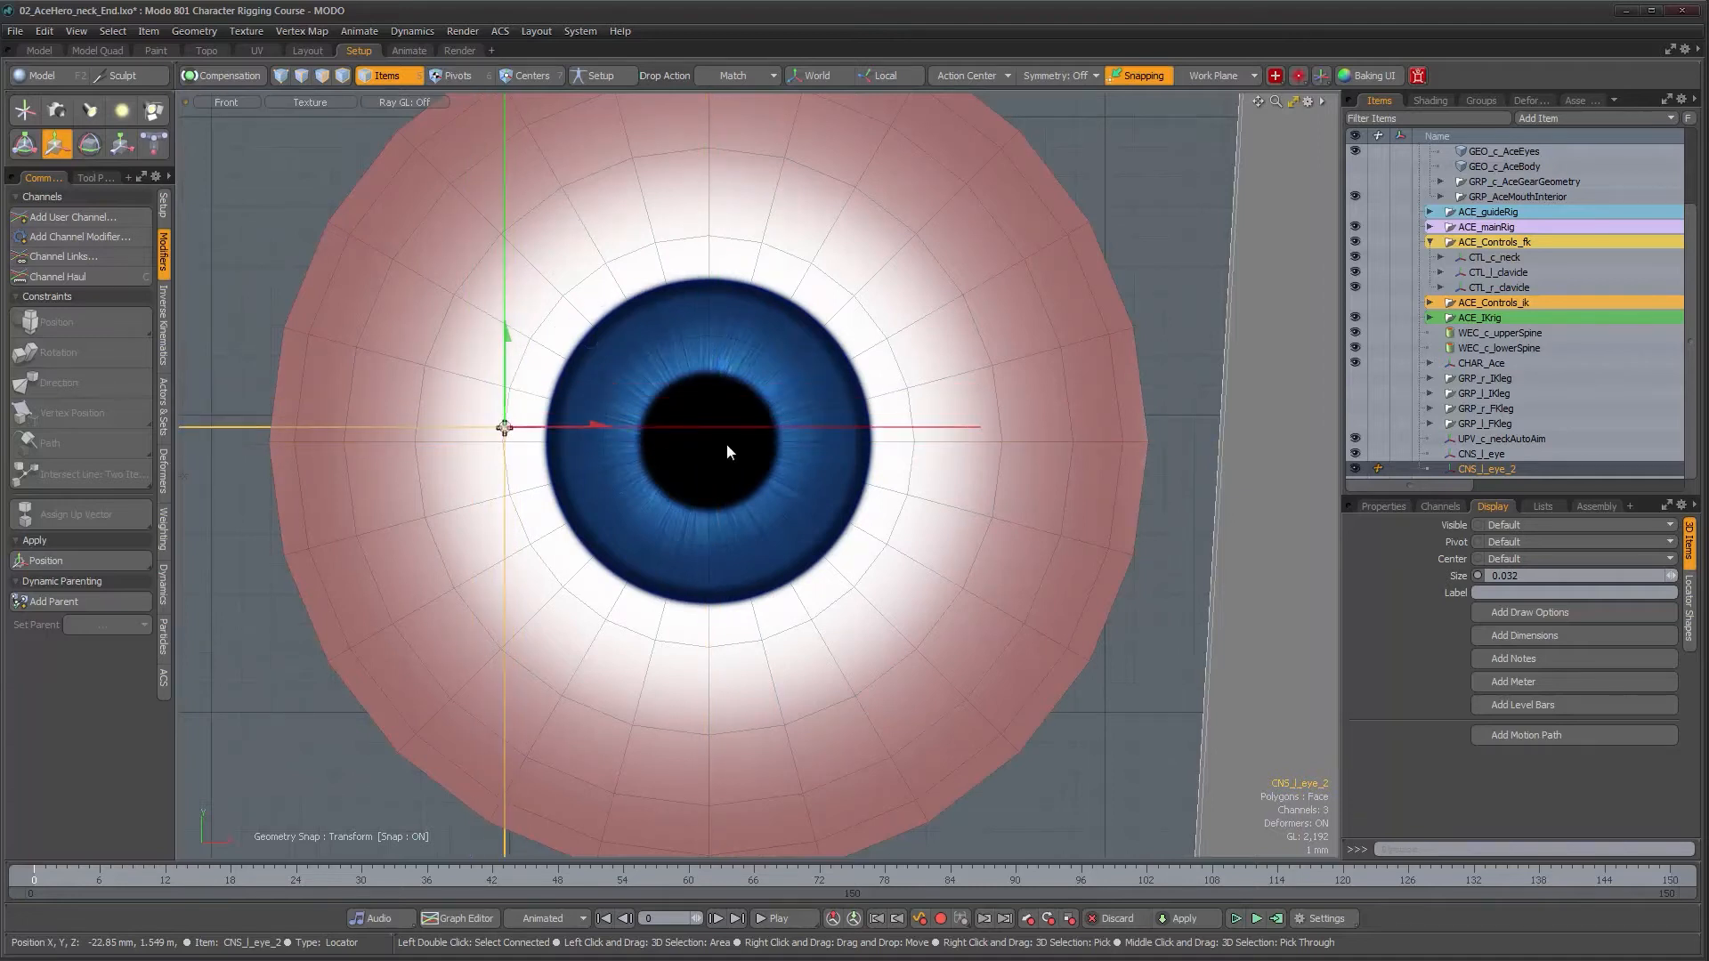
click(1151, 73)
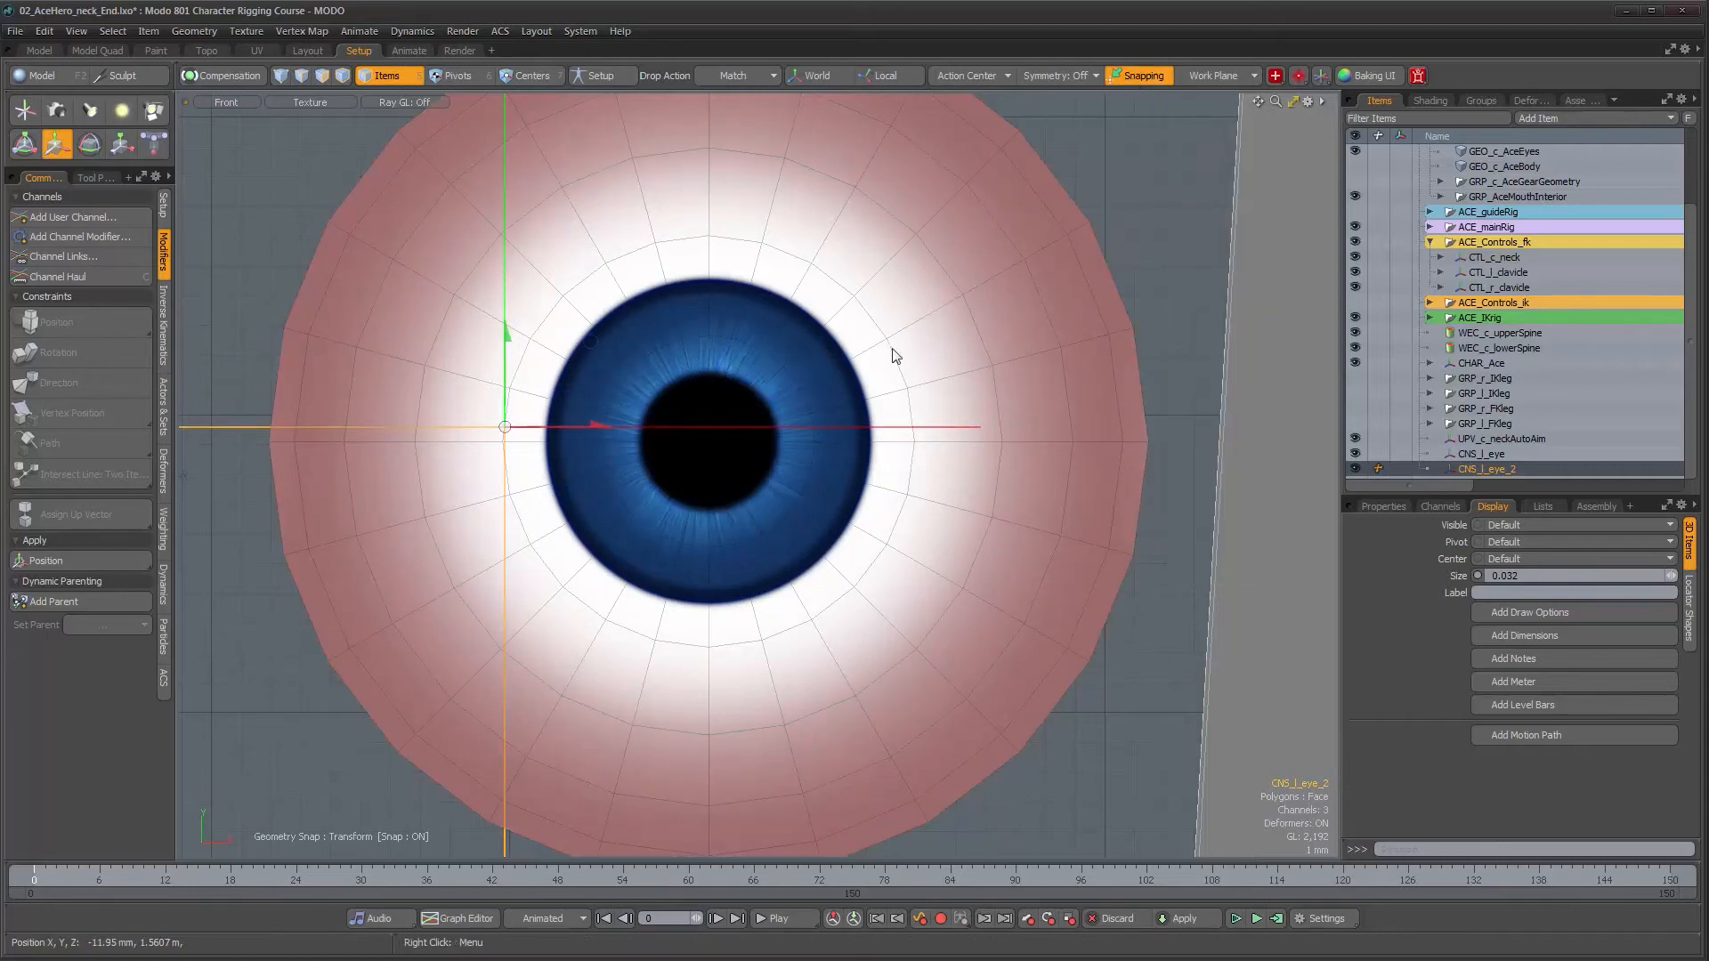
drag(514, 445, 710, 442)
alt+right_drag(739, 481, 655, 526)
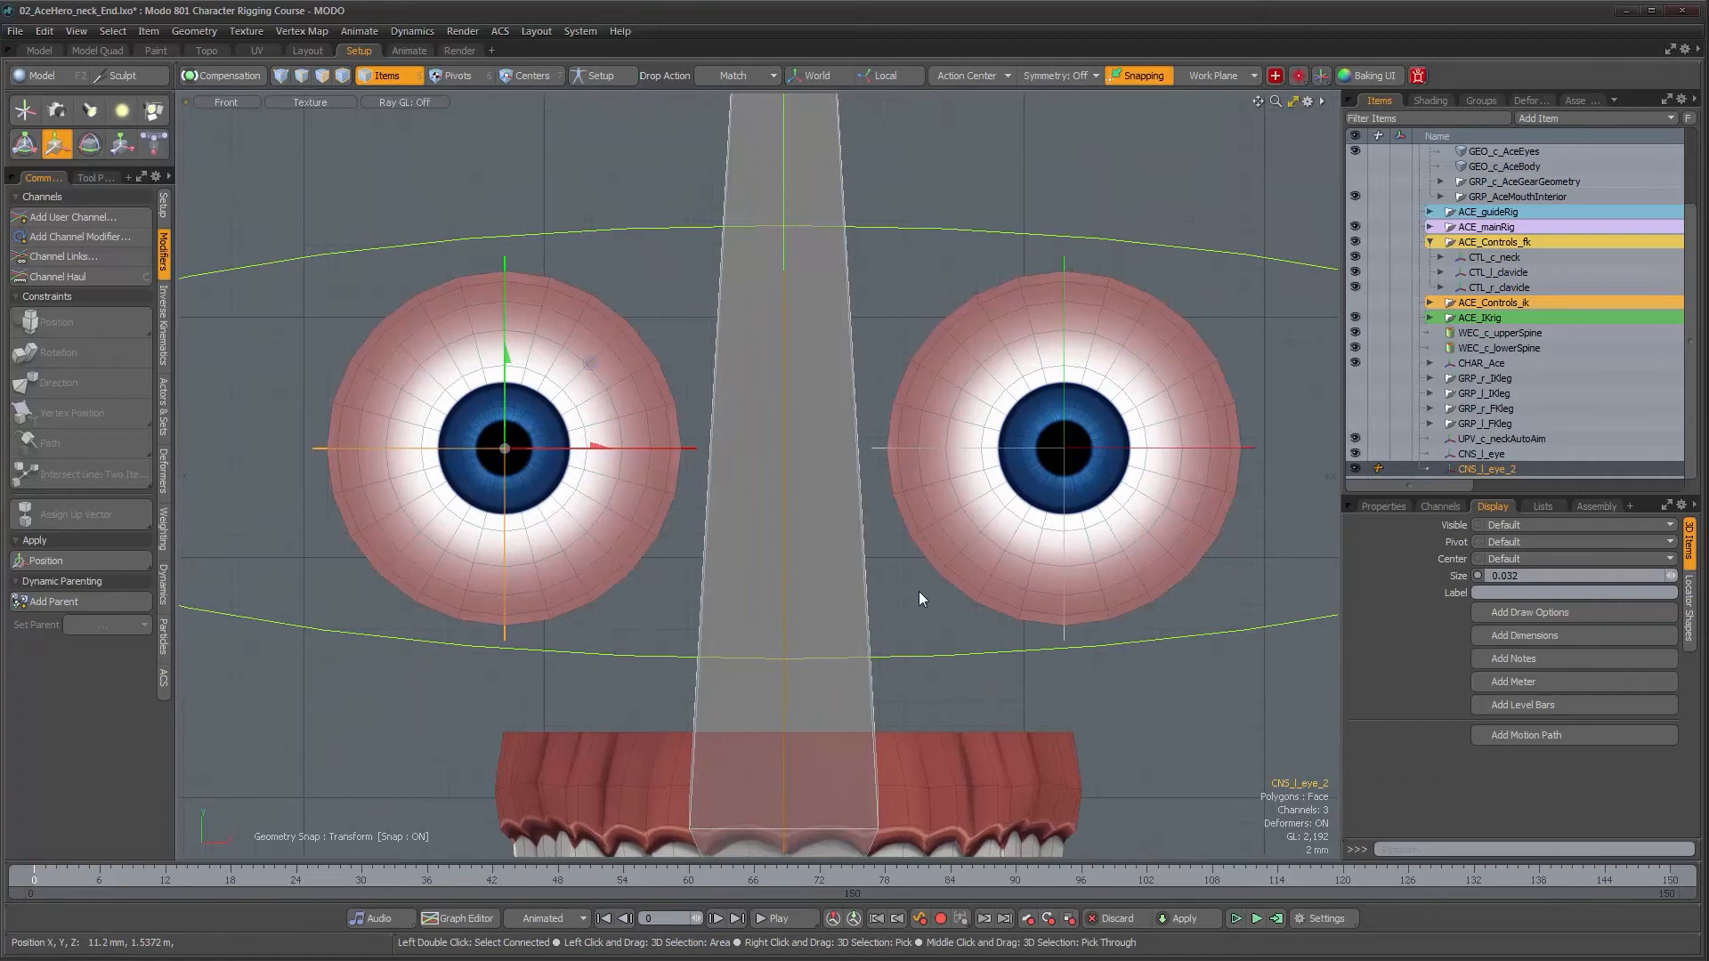
- Compare the position values of the left and right eye locators
click(878, 447)
click(1399, 508)
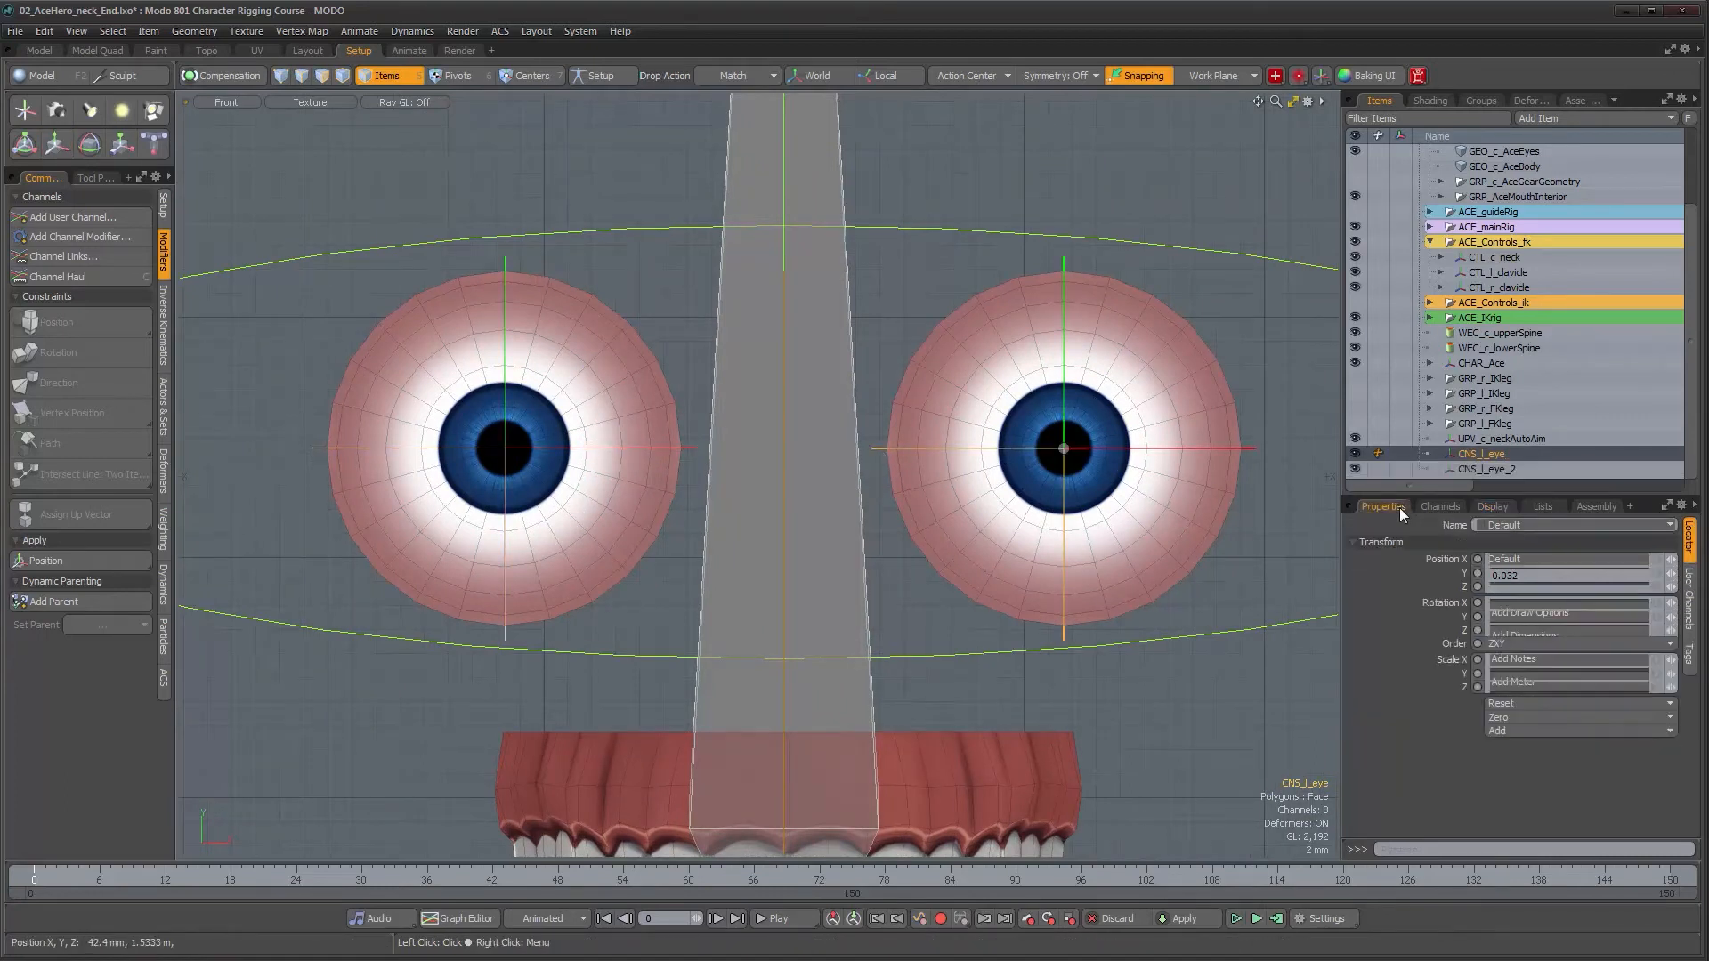
click(690, 450)
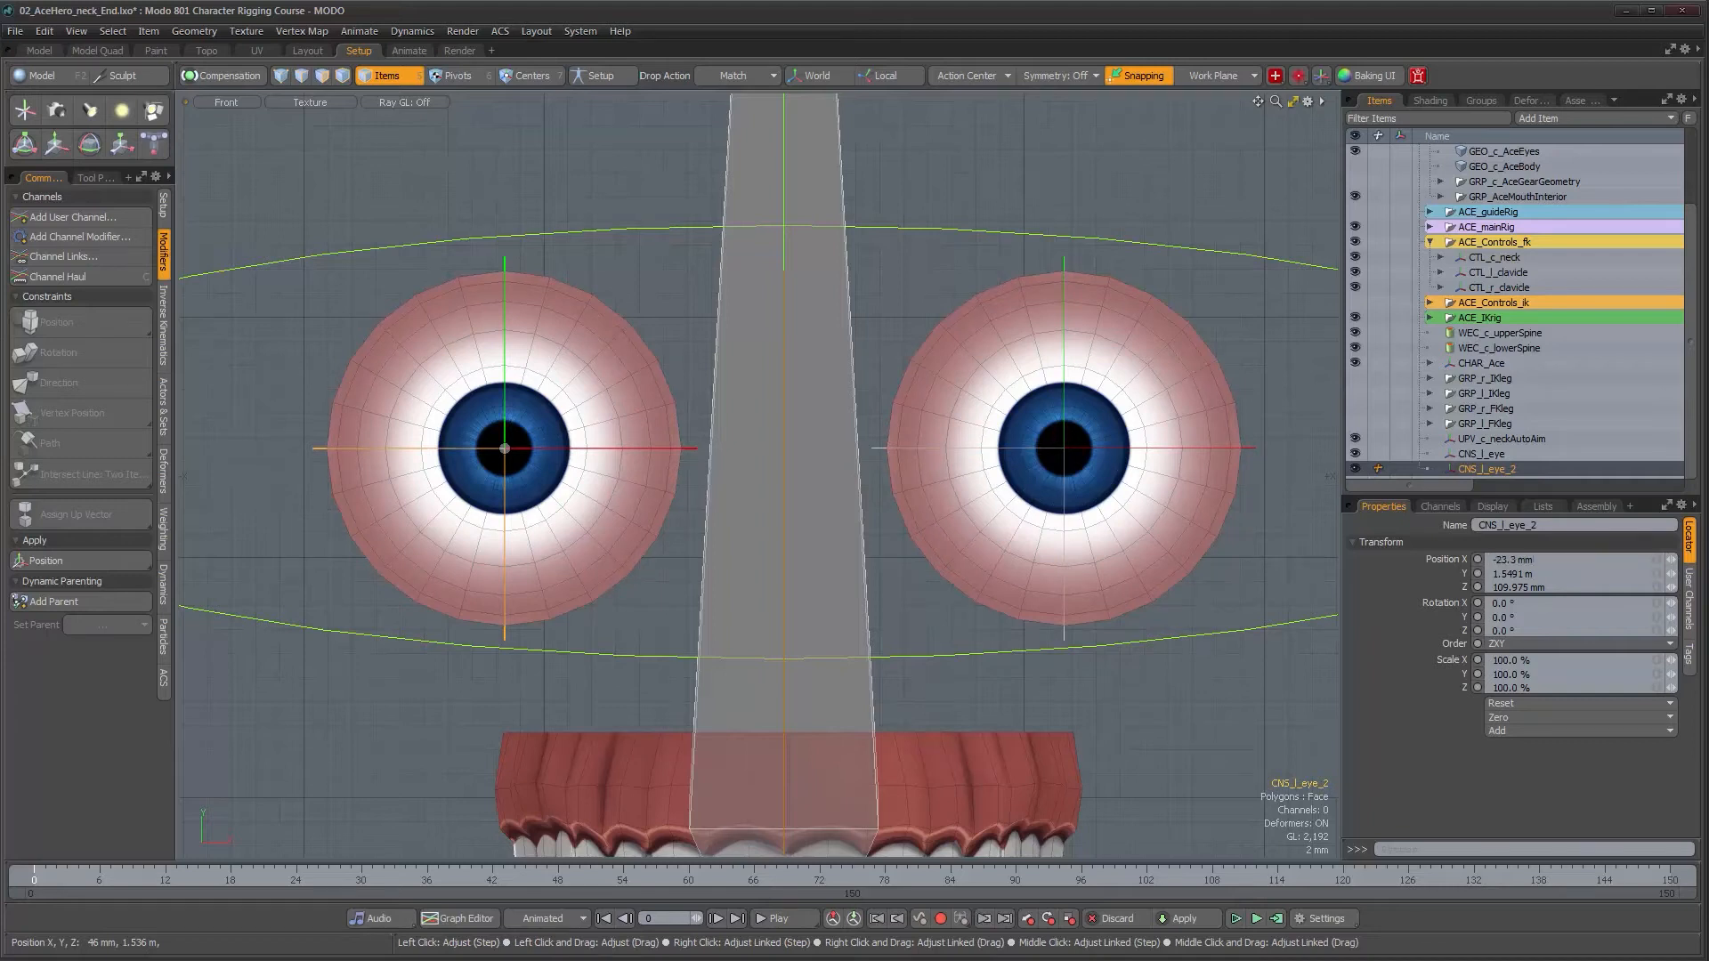
alt+right_drag(504, 354, 543, 400)
alt+right_drag(737, 456, 719, 463)
alt+drag(901, 447, 863, 444)
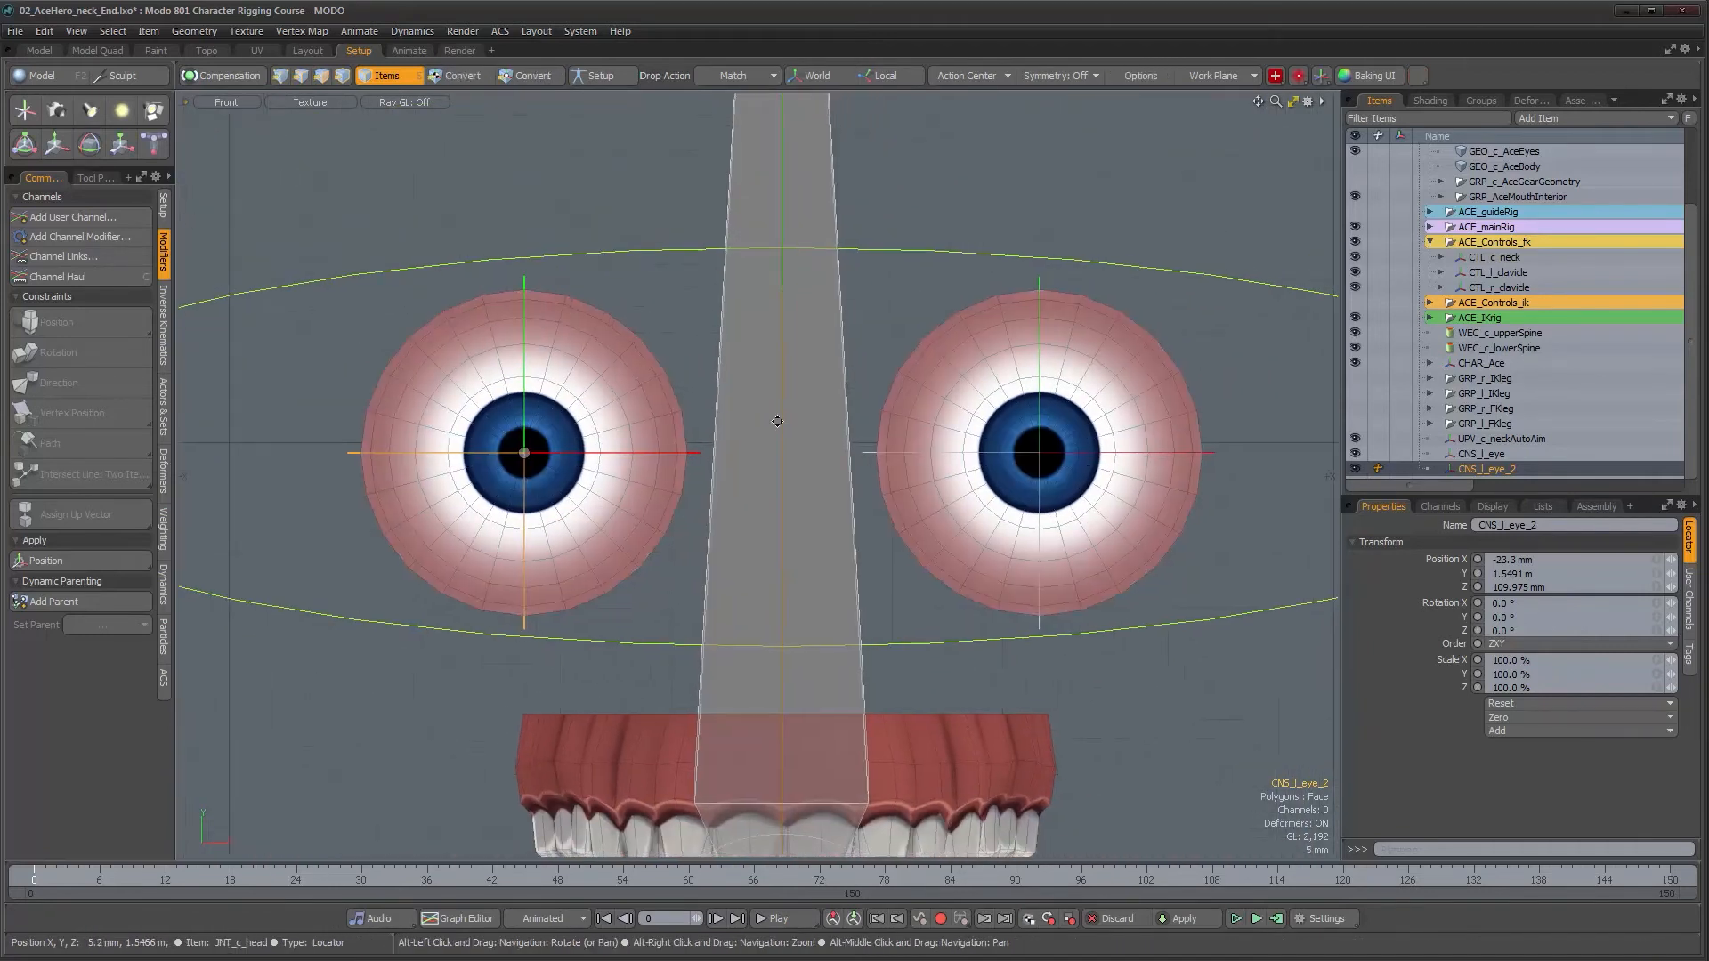
- Rename the duplicate locator at the right eye as CNS_r_eye
double_click(1481, 470)
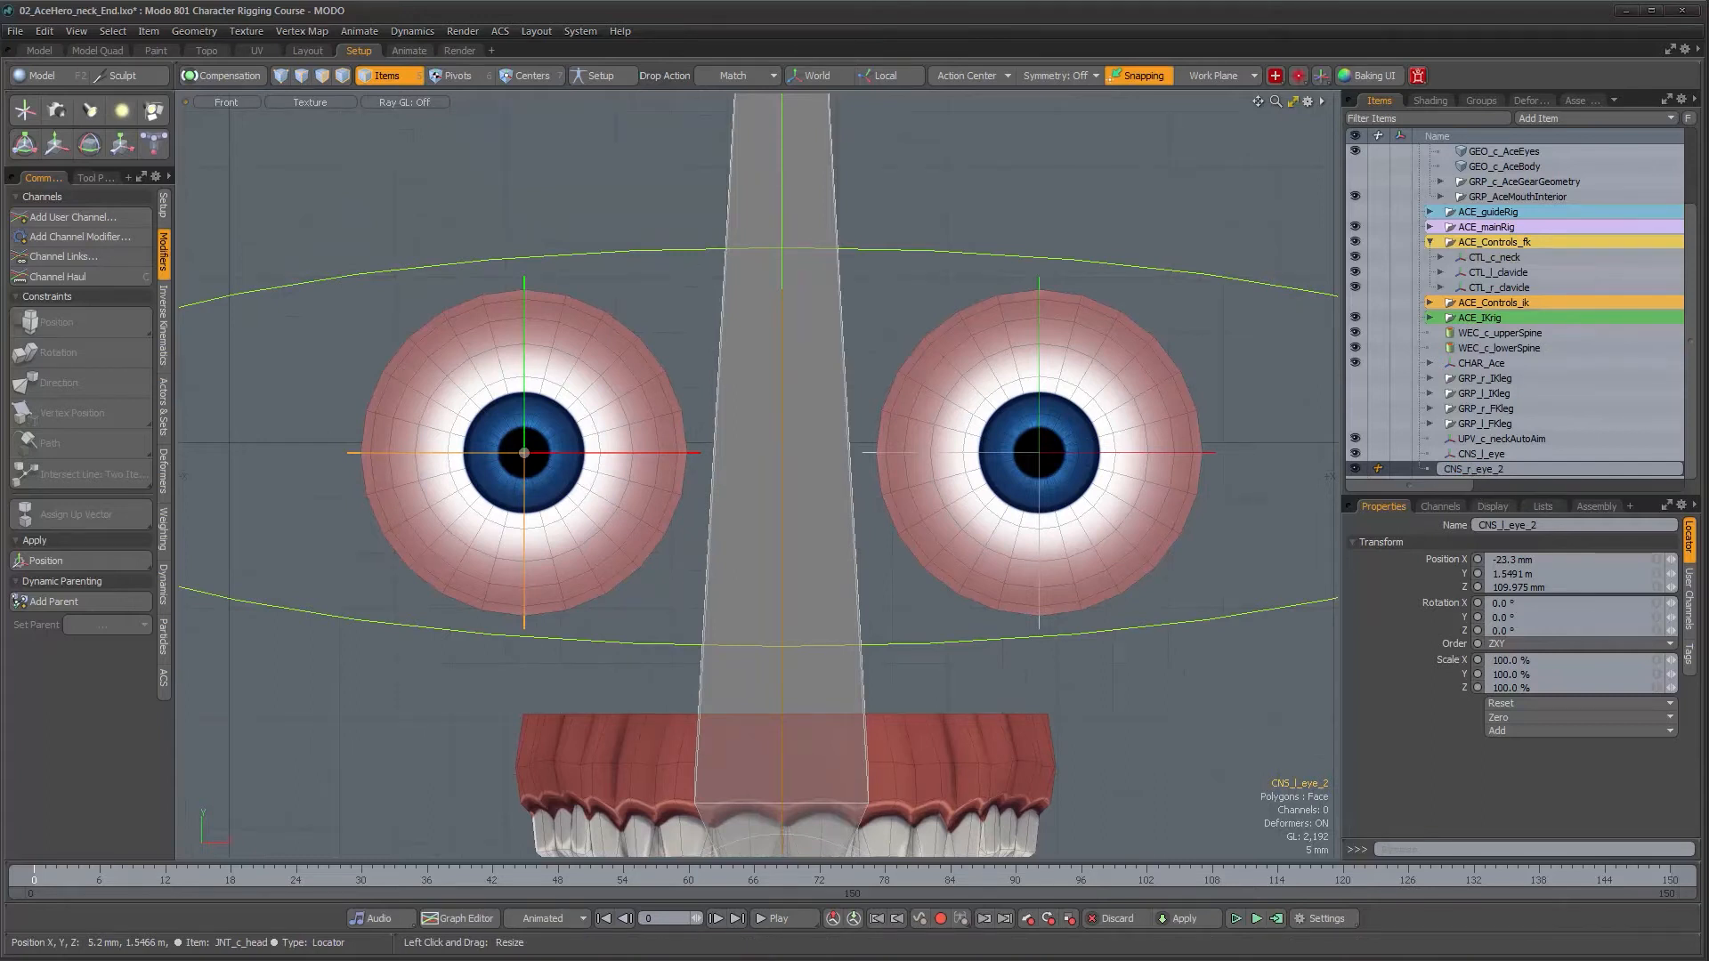
key(BackSpace)
key(BackSpace)
key(Return)
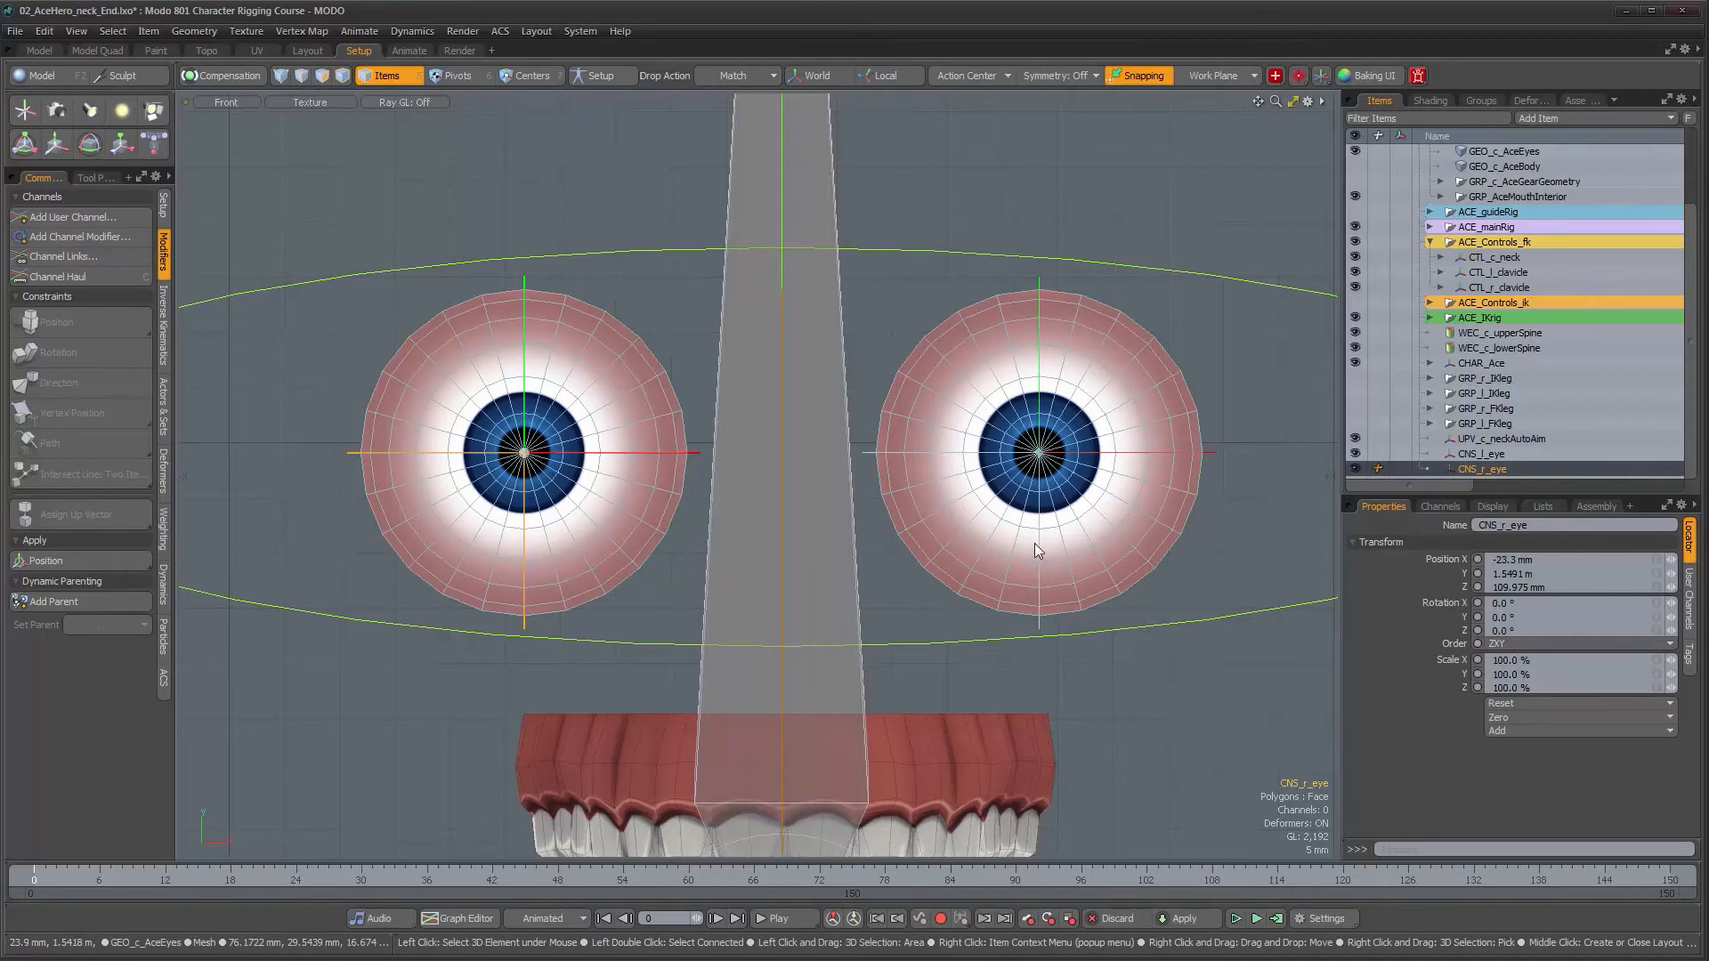
alt+scroll(1013, 554, down, 2)
alt+scroll(1013, 556, down, 1)
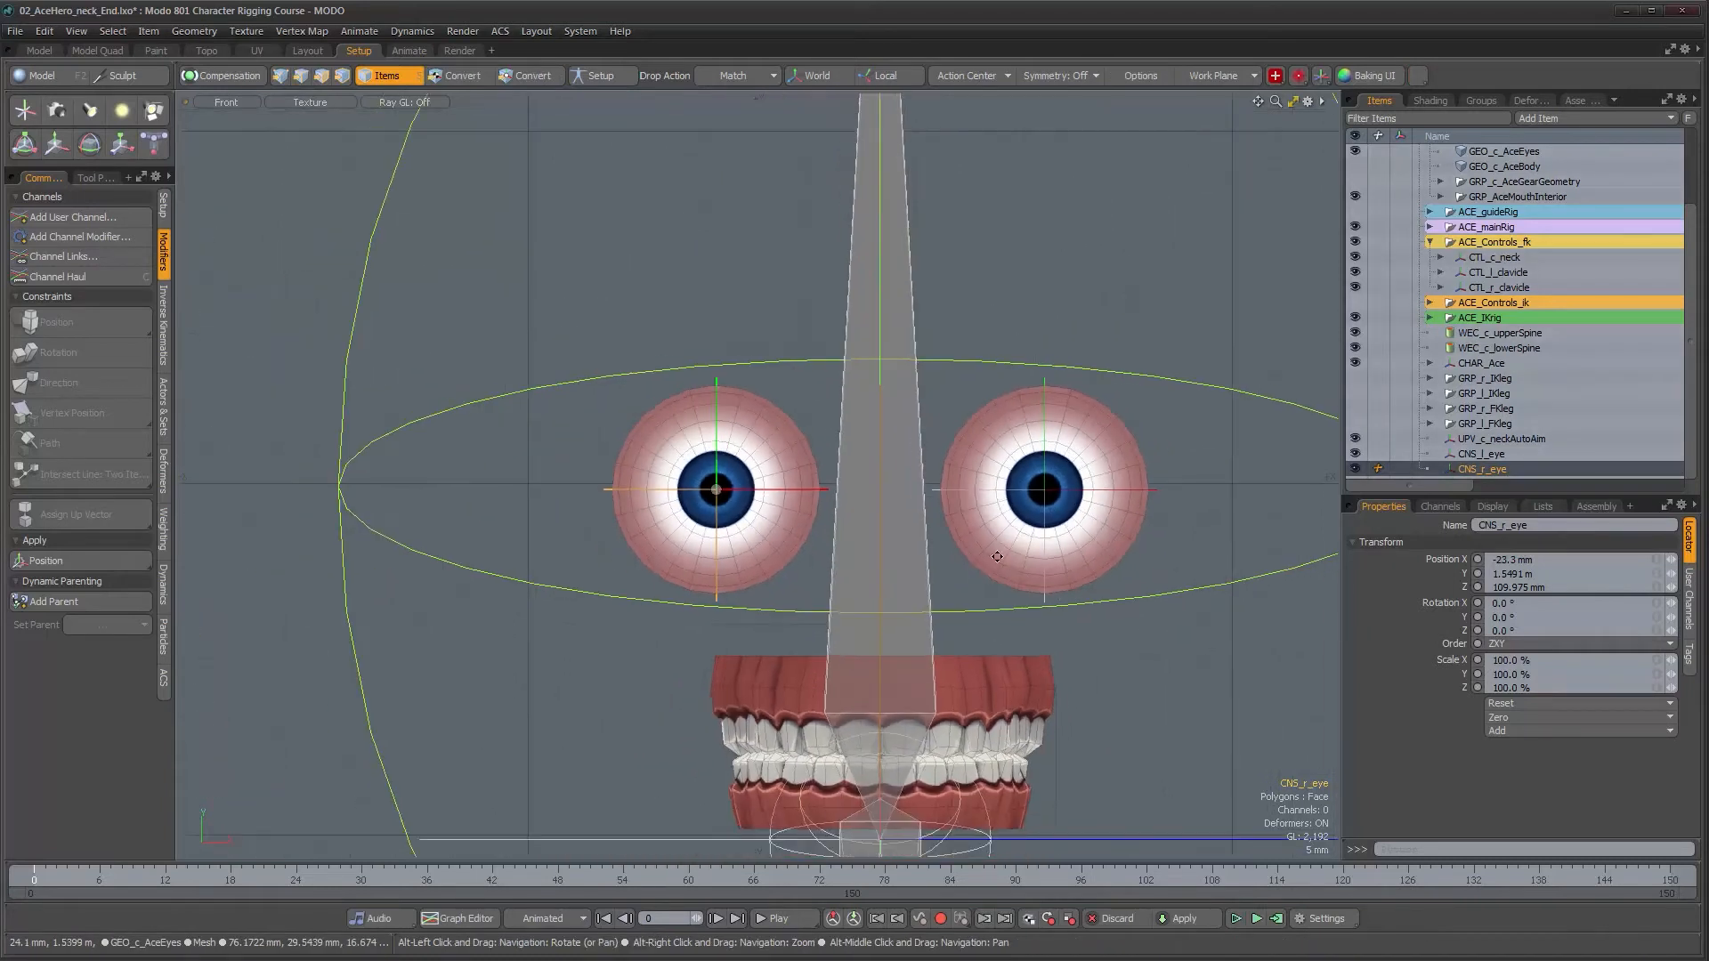
- Turn snapping off and duplicate the CNS_l_eye and CNS_r_eye locators together
key(ctrl+space)
click(1038, 532)
click(1155, 76)
alt+drag(1033, 485, 801, 365)
ctrl+click(1477, 454)
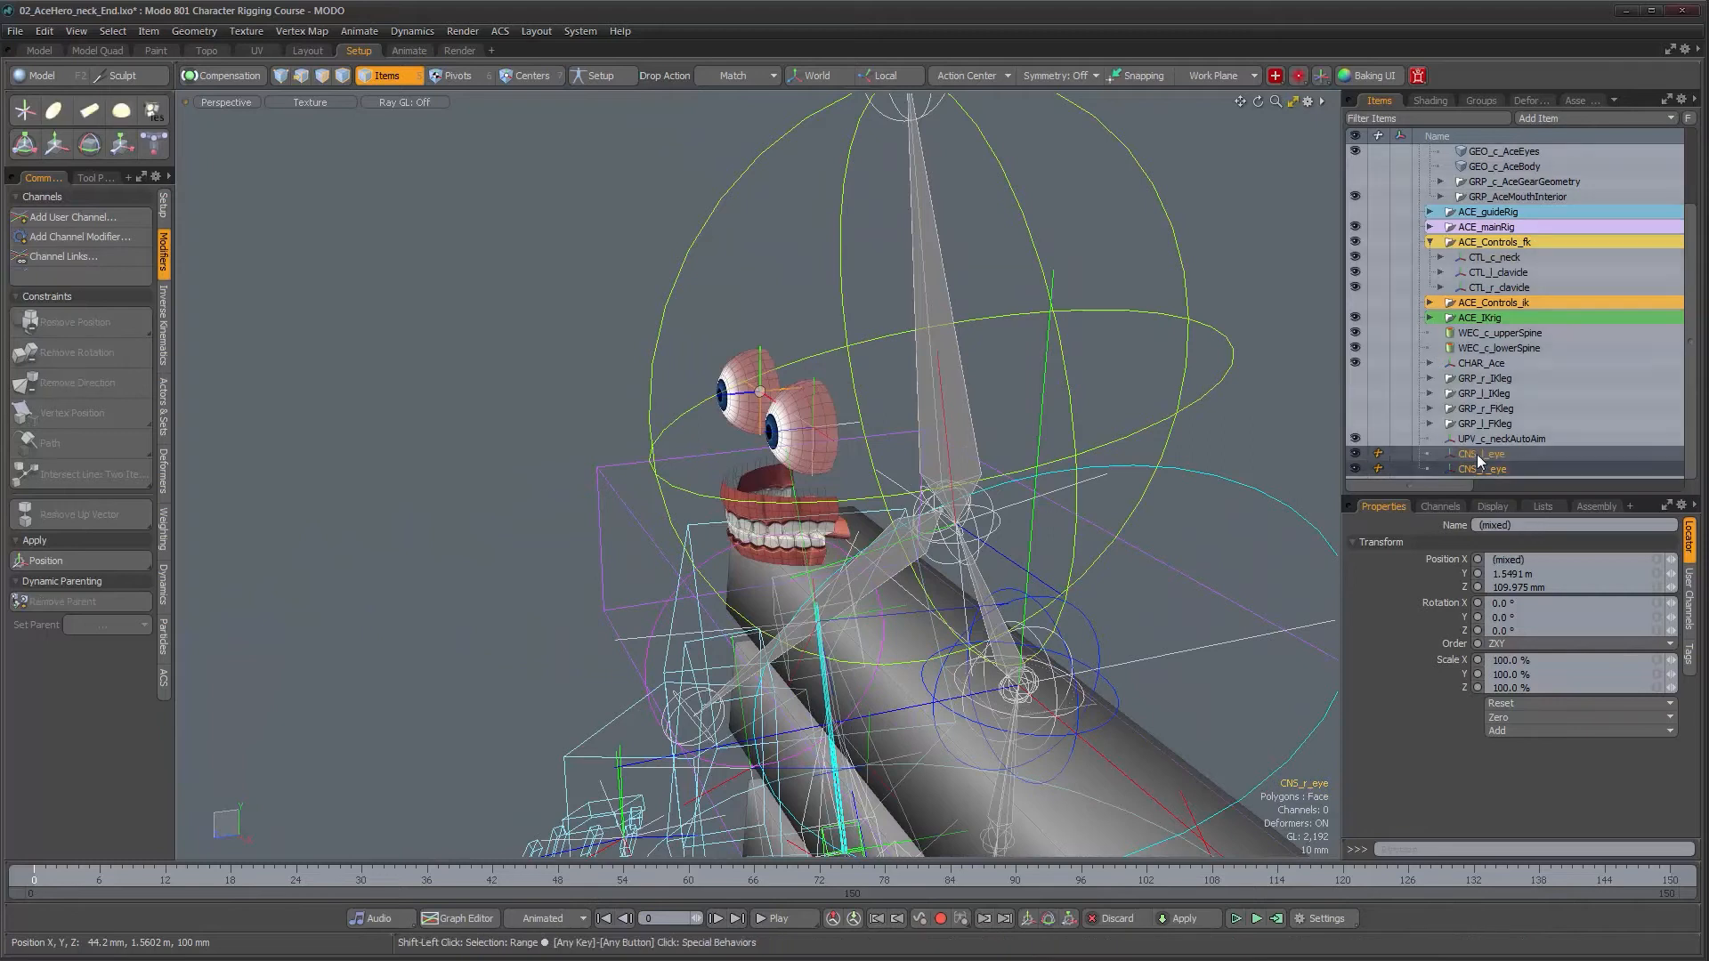
key(ctrl+d)
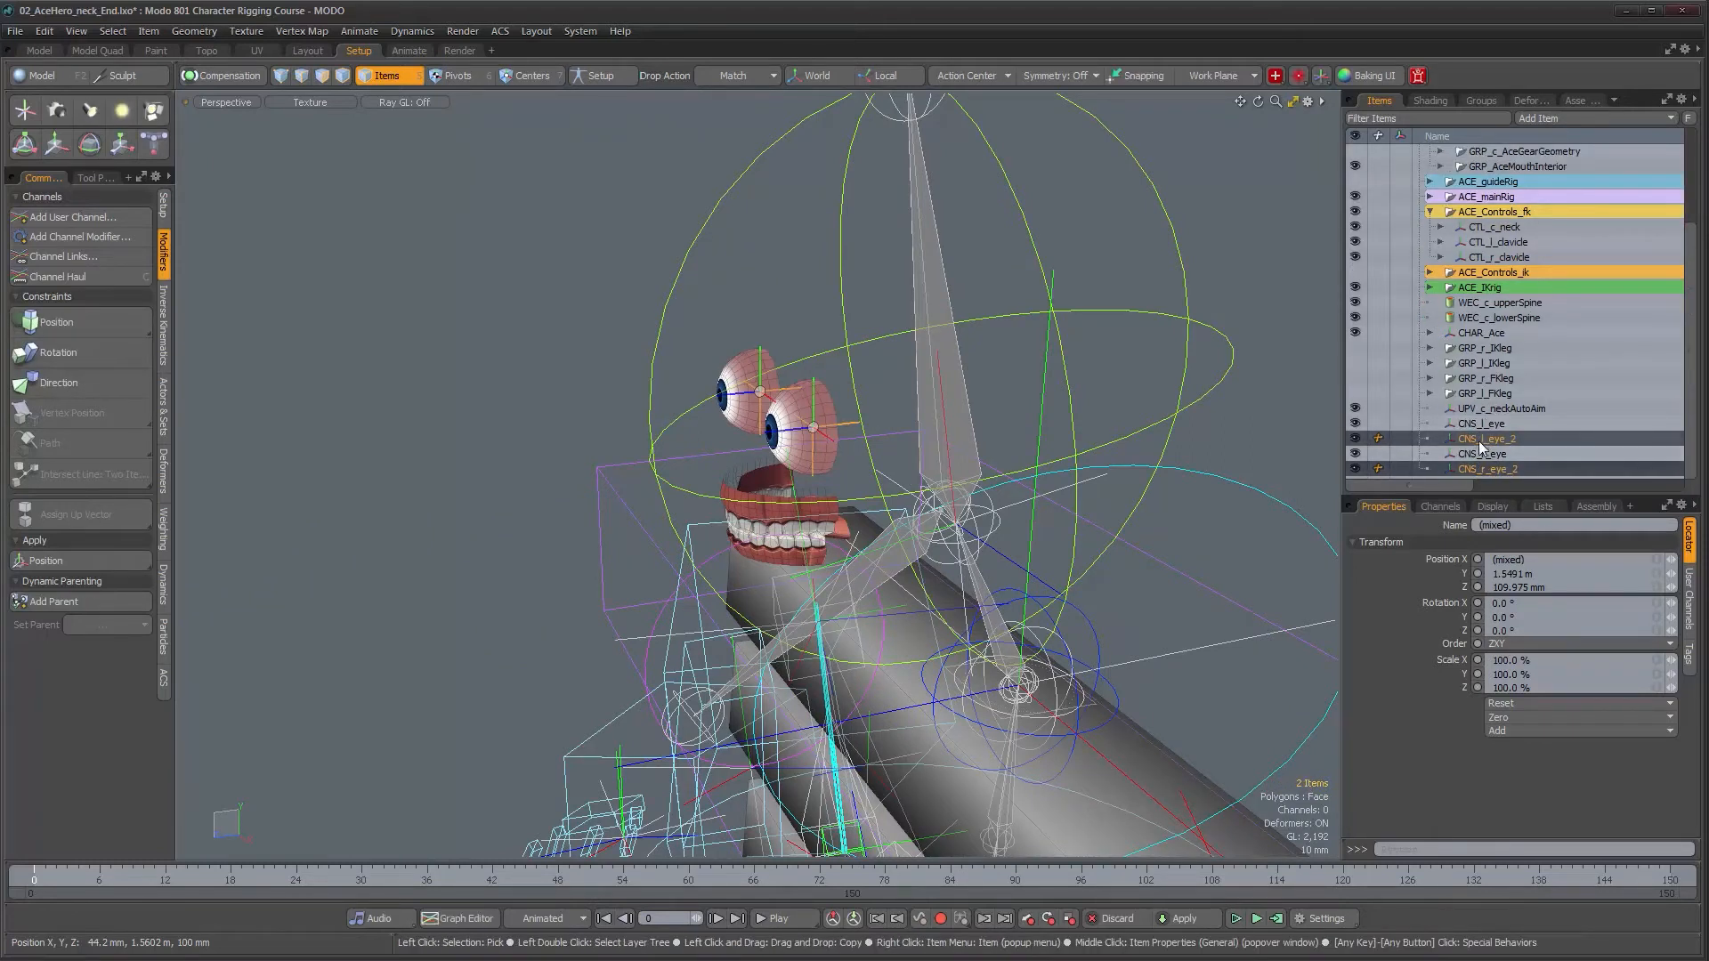
- Rename the two duplicated locators as CTL_l_eye and CTL_r_eye
click(1472, 442)
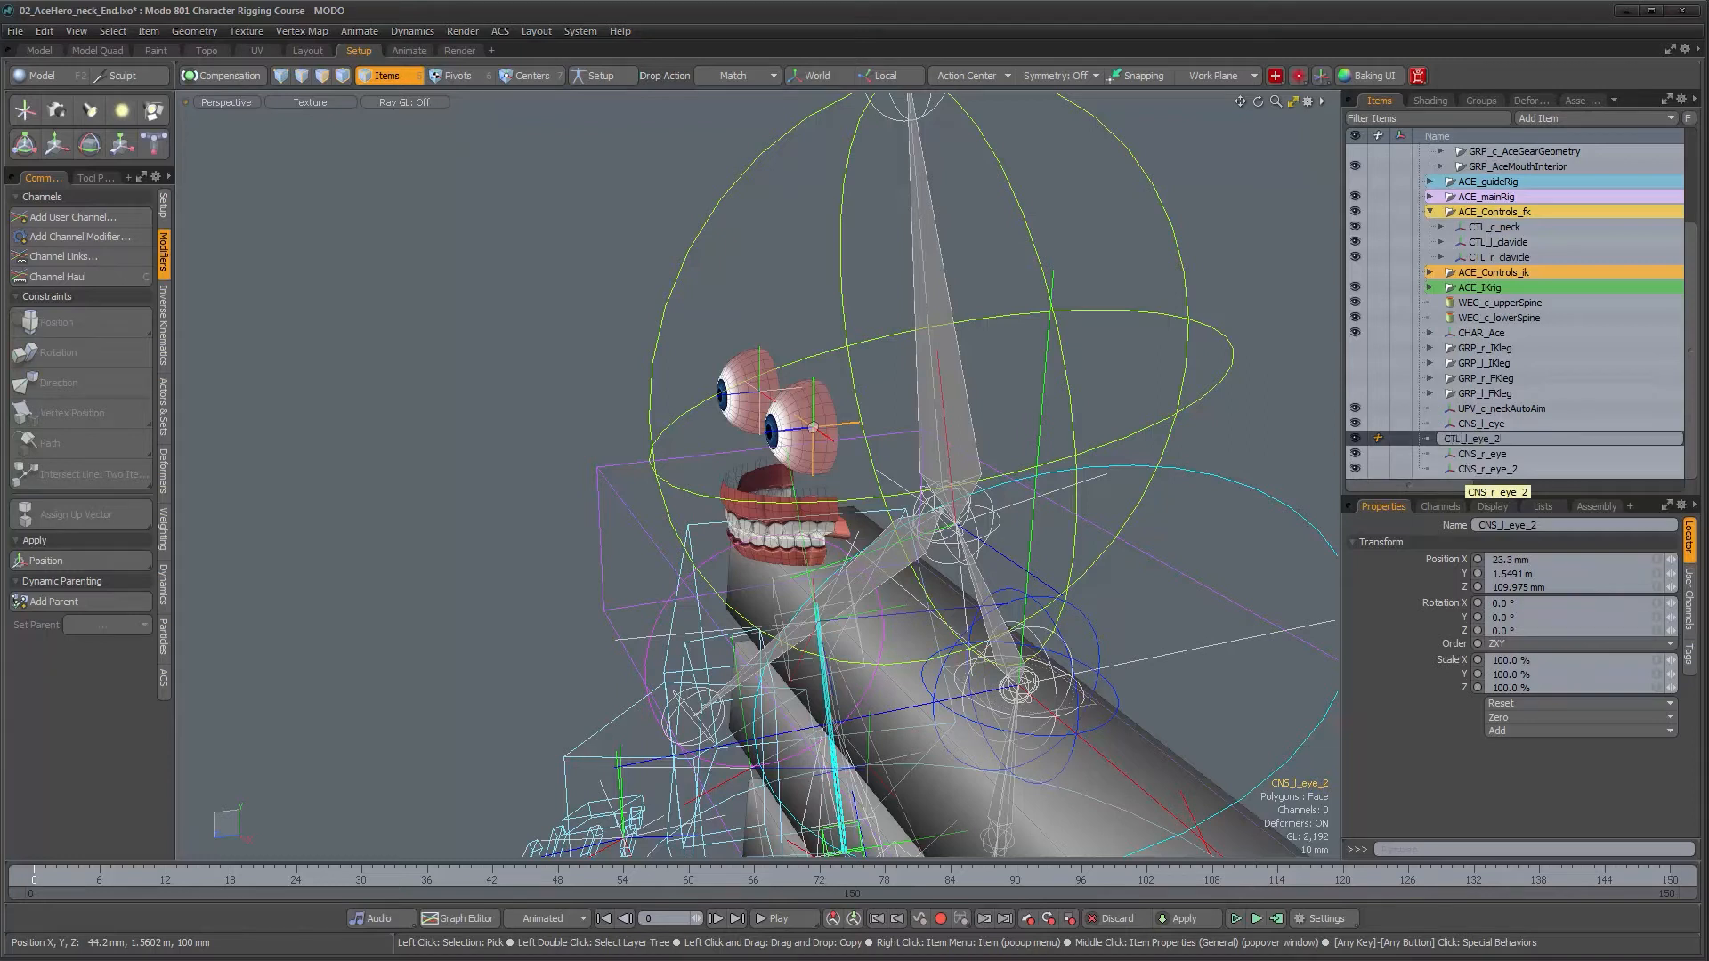
key(Return)
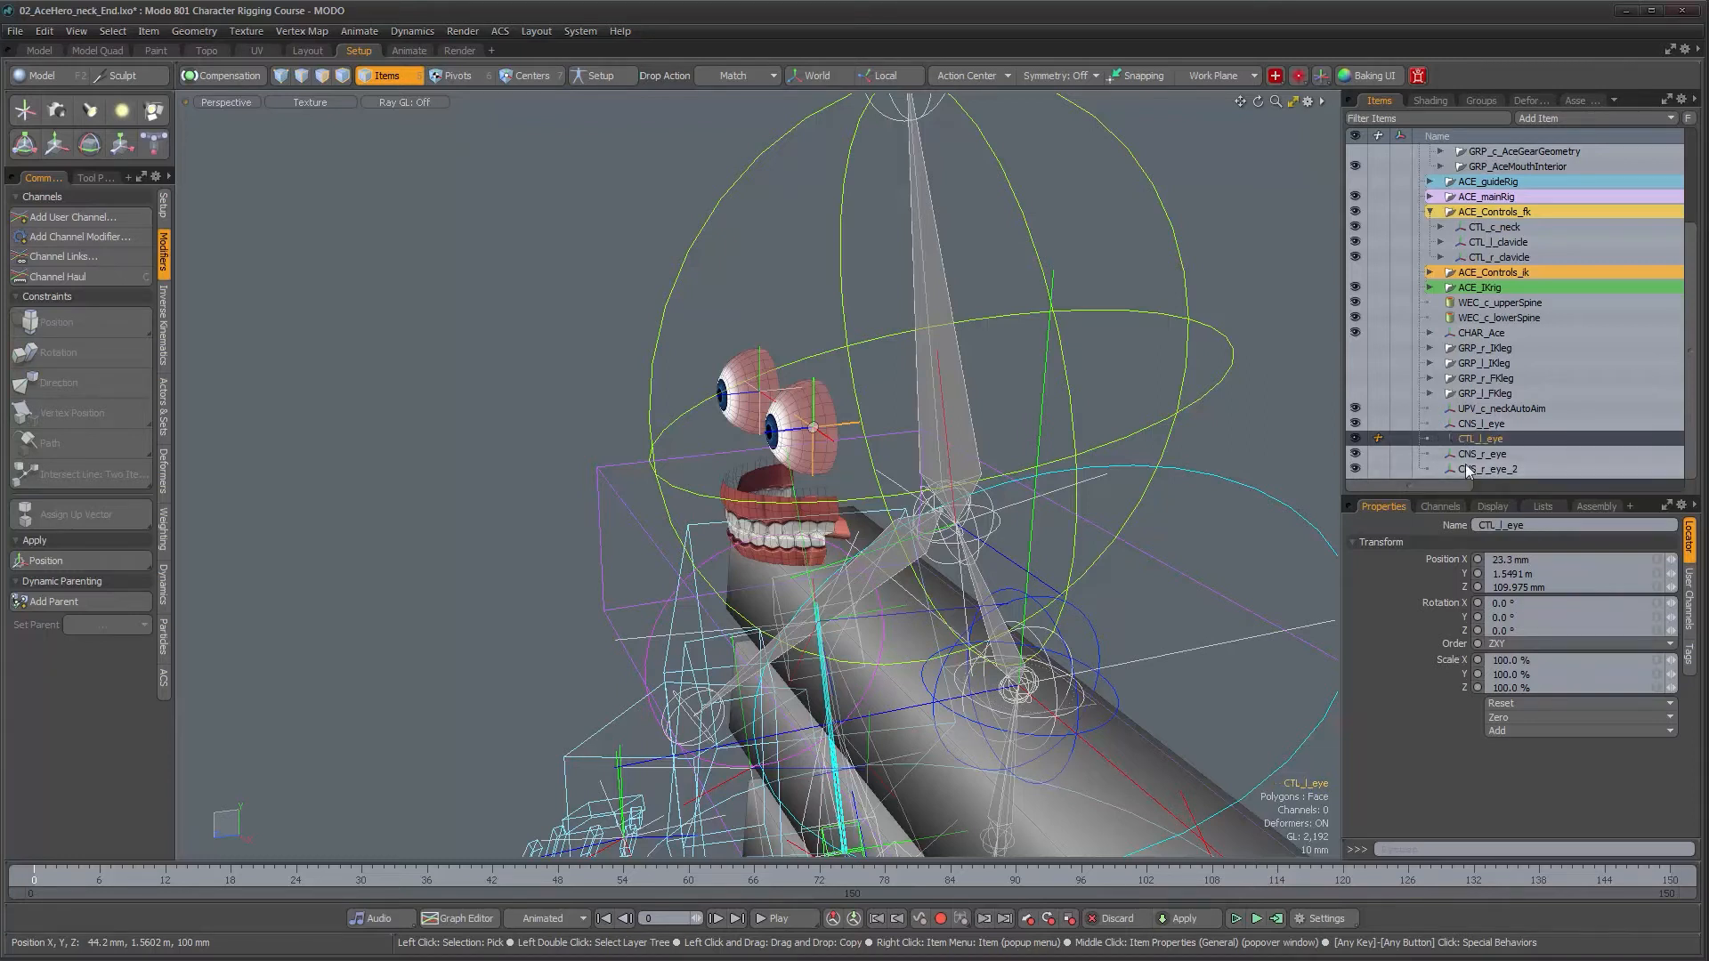
click(1467, 470)
click(1469, 469)
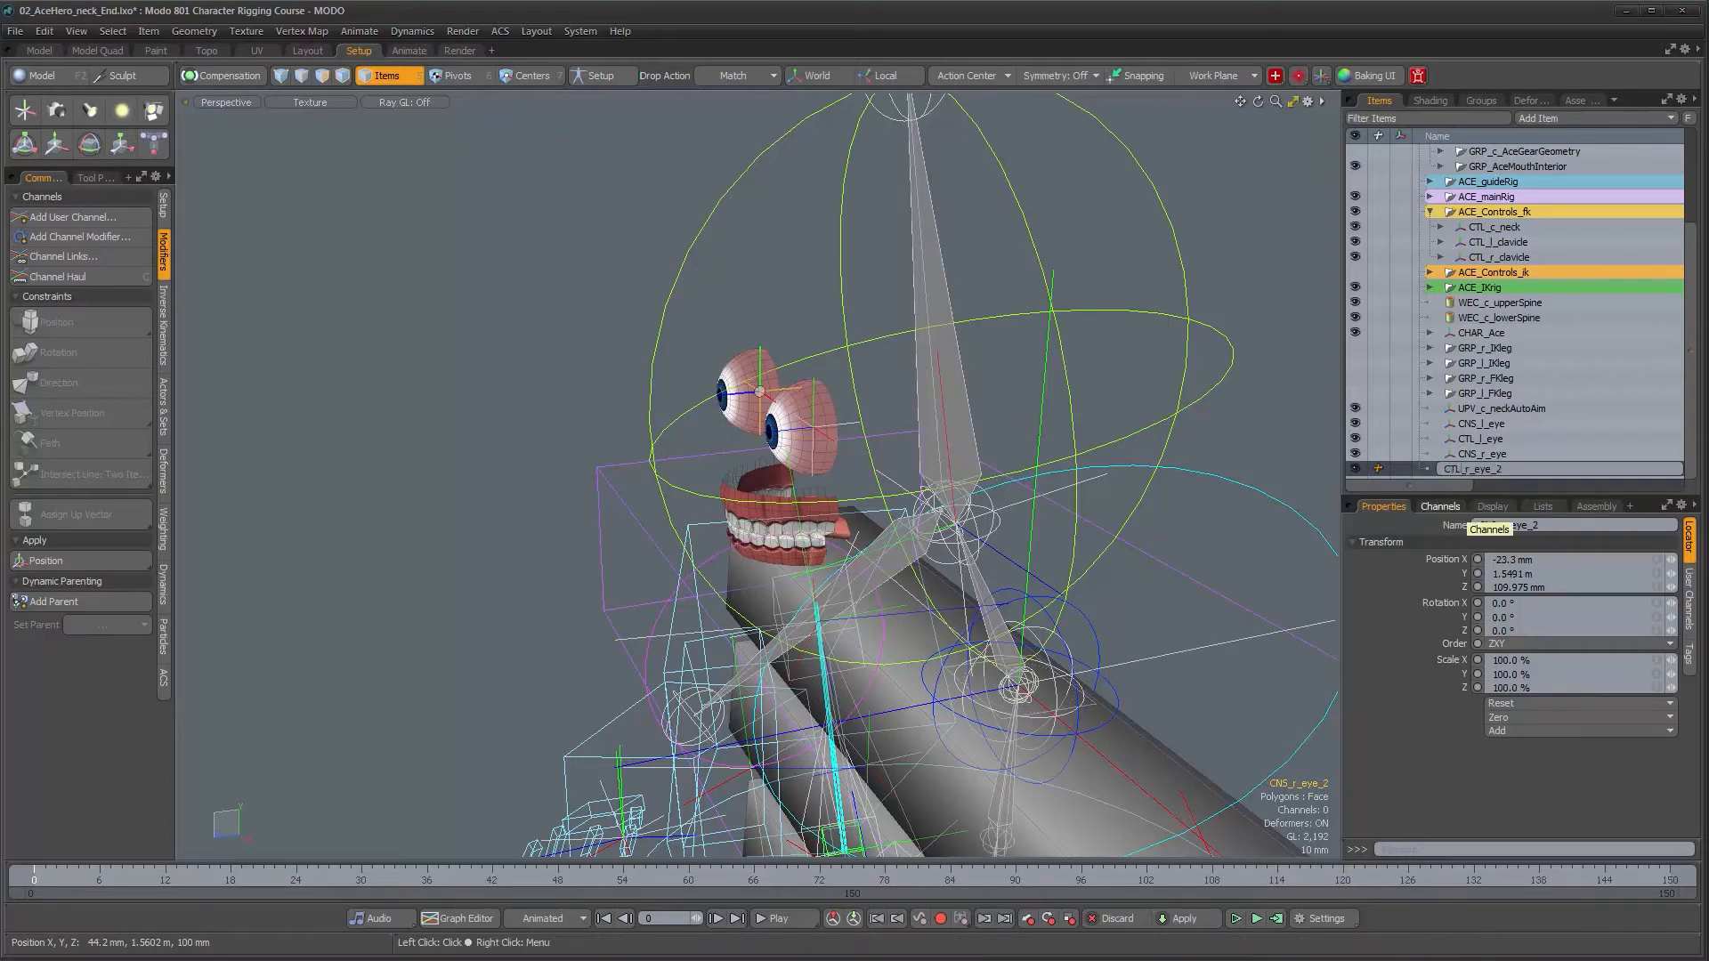
key(Escape)
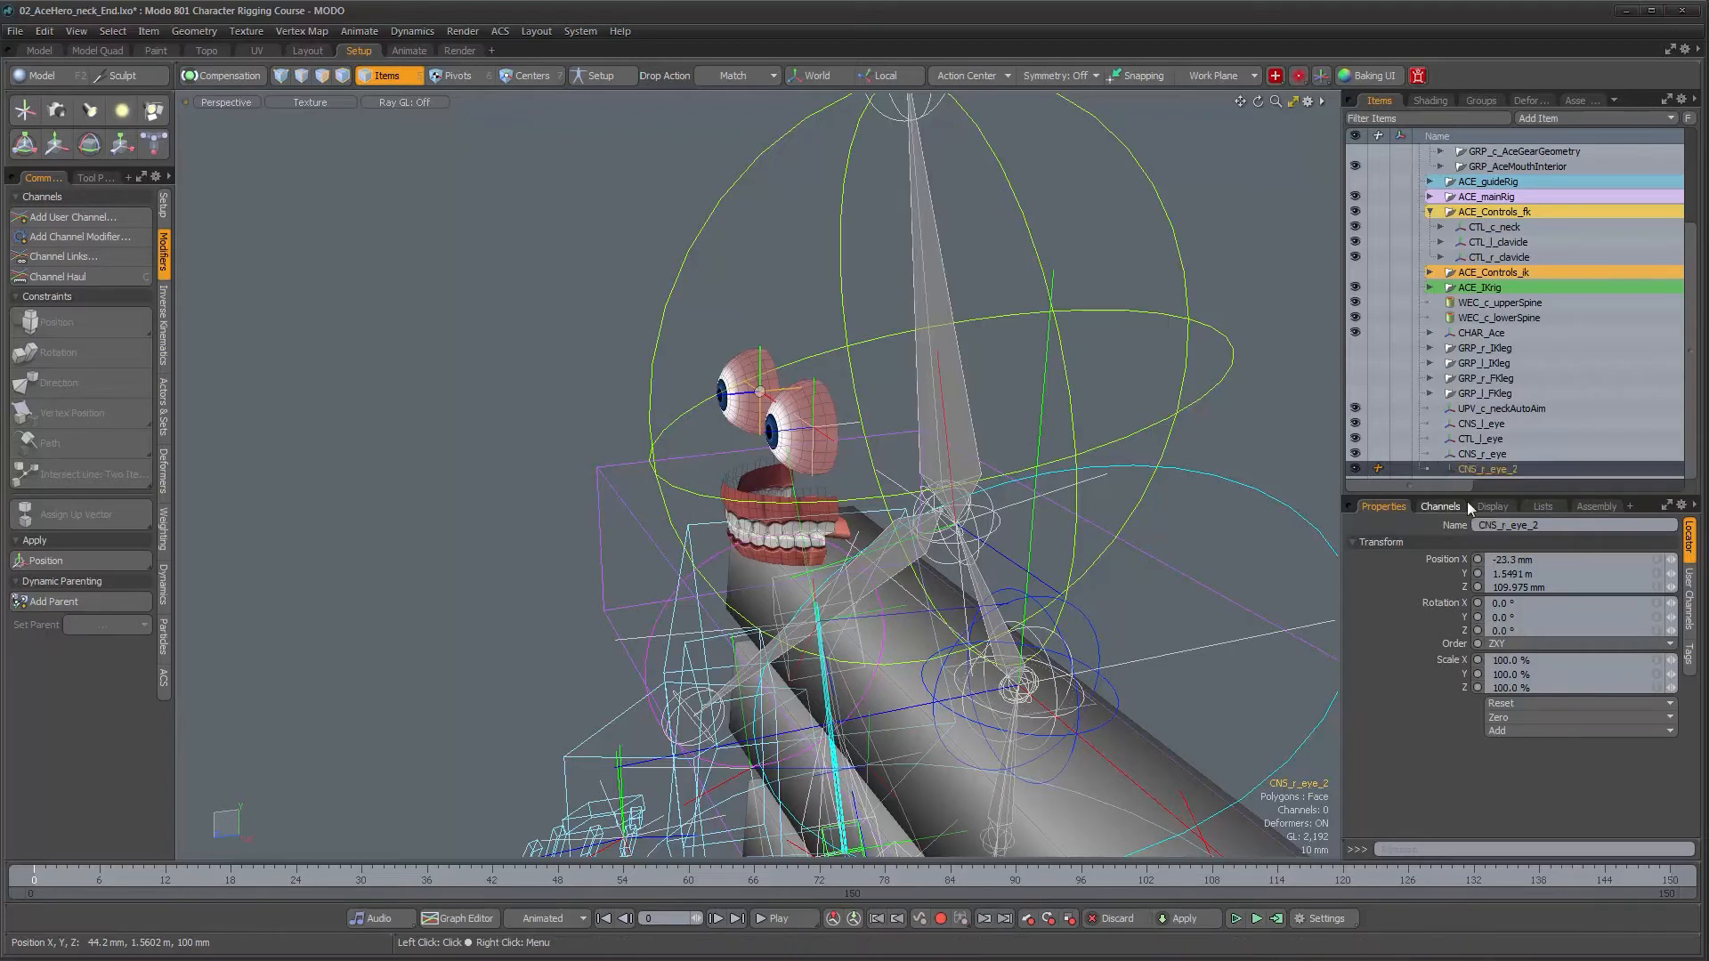
- Move CTL_l_eye and CTL_r_eye together forward in front of the face to Z 320.475 mm
ctrl+click(1480, 438)
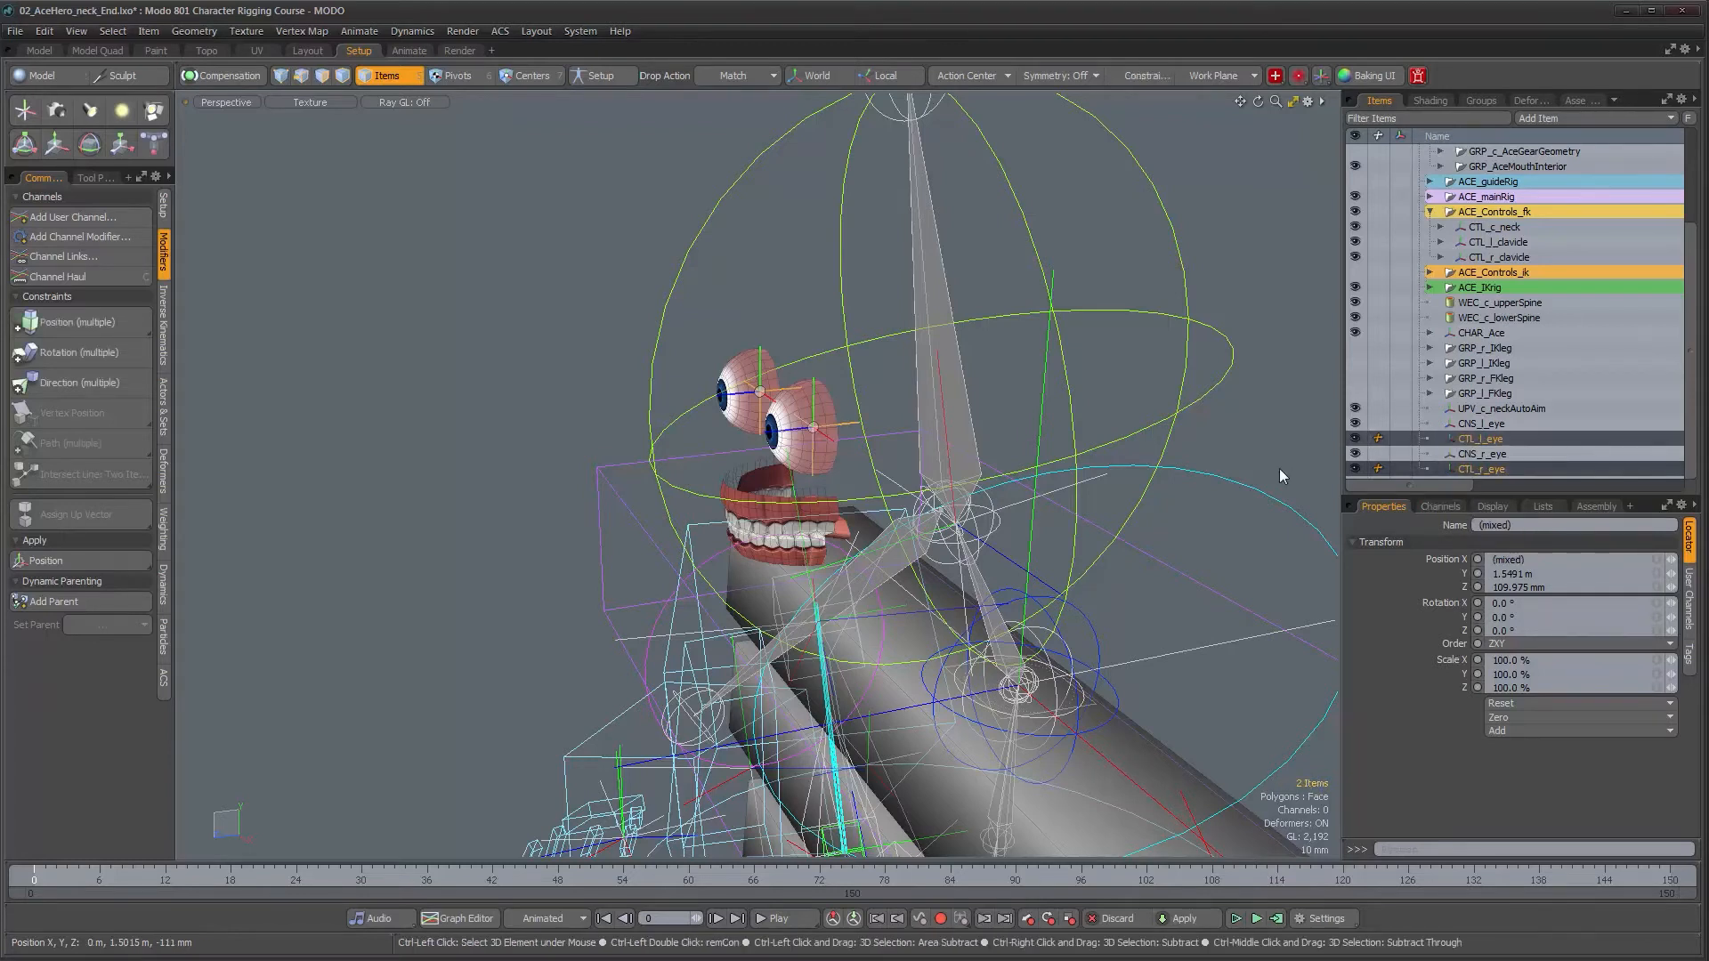
alt+drag(793, 431, 546, 462)
key(w)
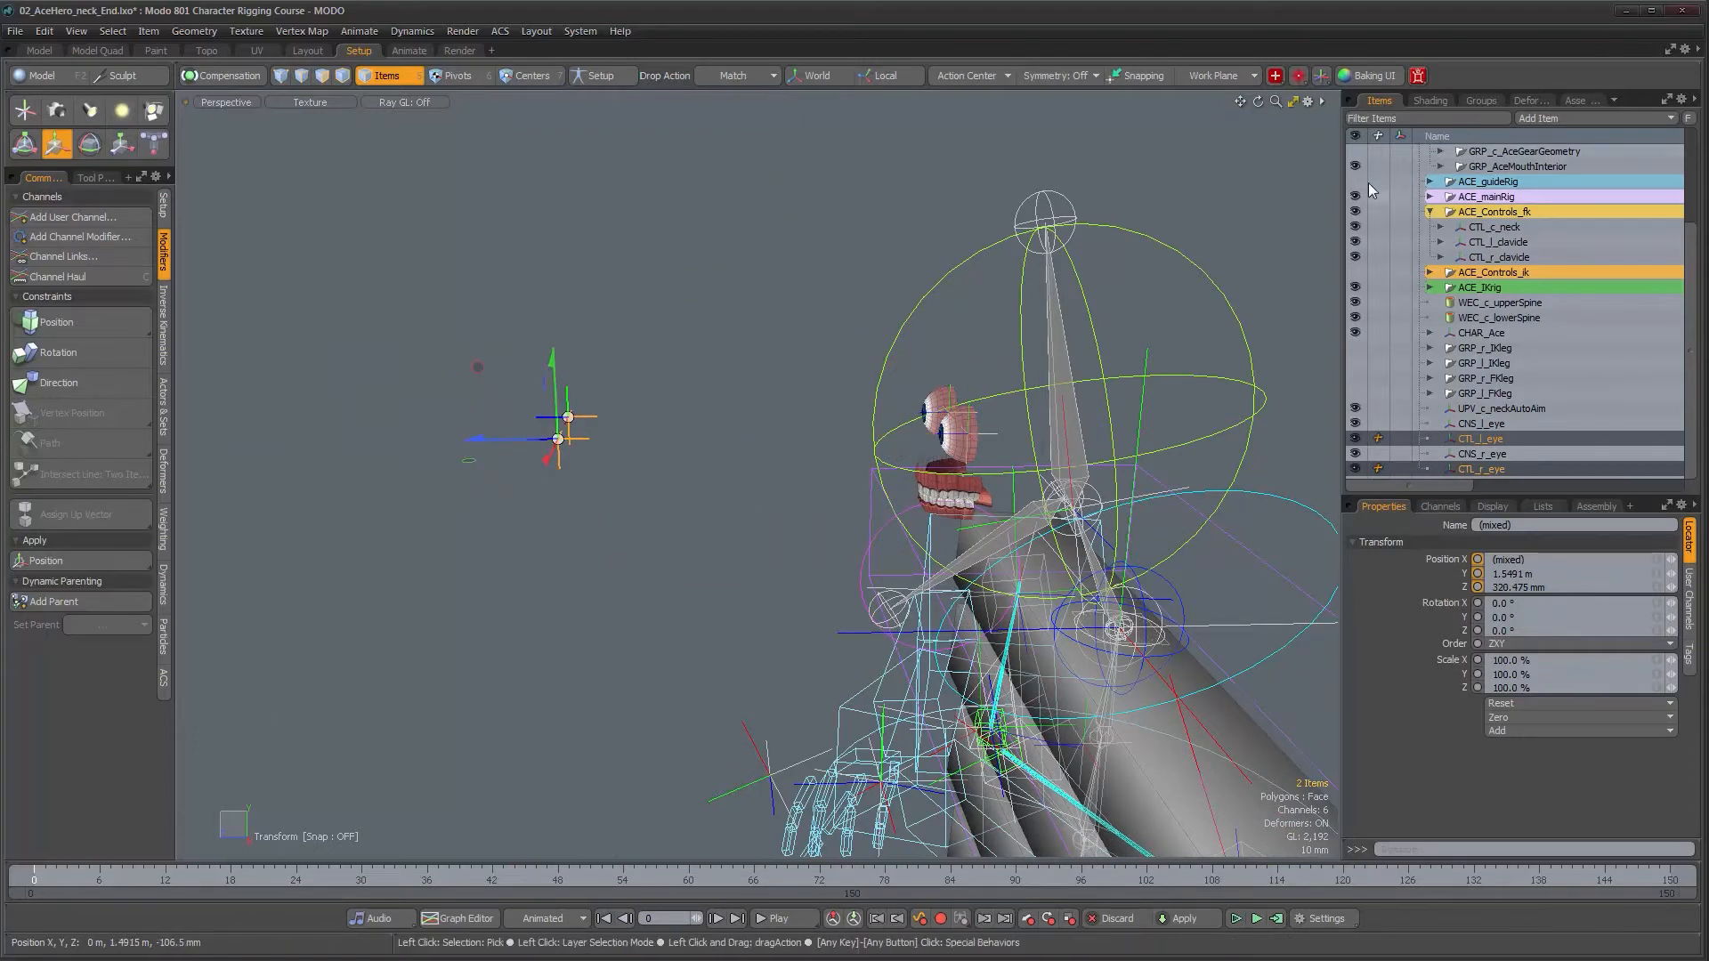
- Show the GEO_c_AceBody mesh and readjust both eye controls in front of the face to Z 320.475 mm
scroll(1469, 279, up, 3)
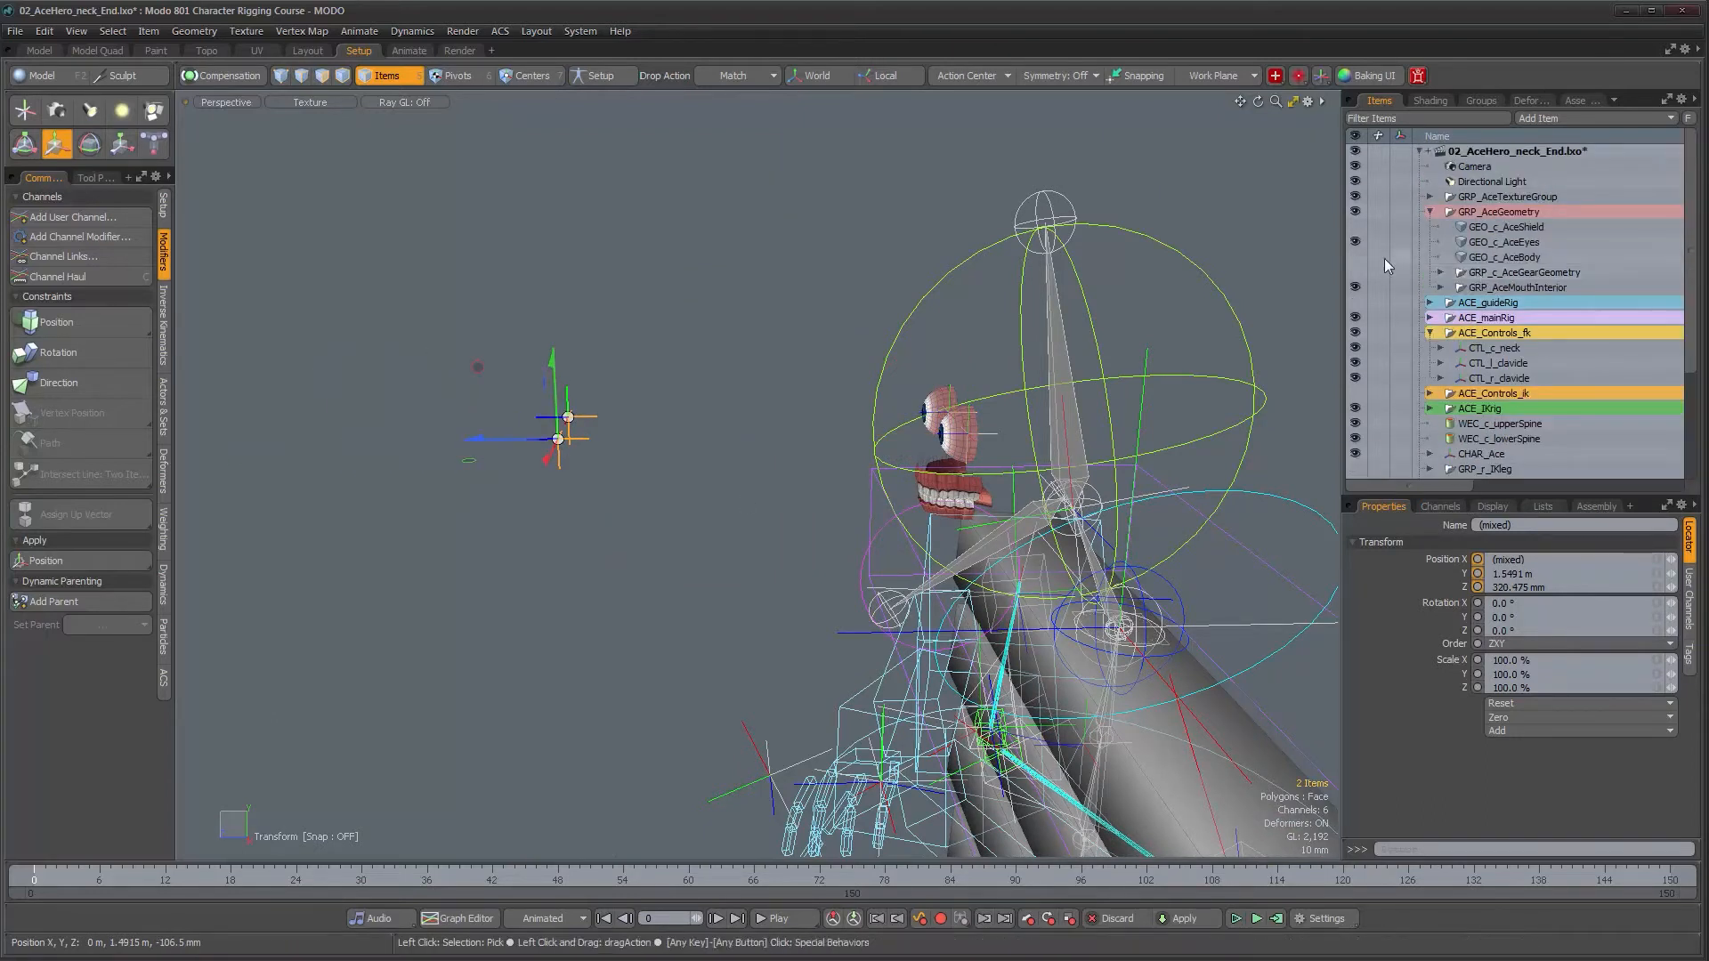
click(1354, 257)
alt+drag(598, 545, 608, 468)
alt+drag(895, 525, 884, 641)
alt+right_drag(799, 480, 868, 481)
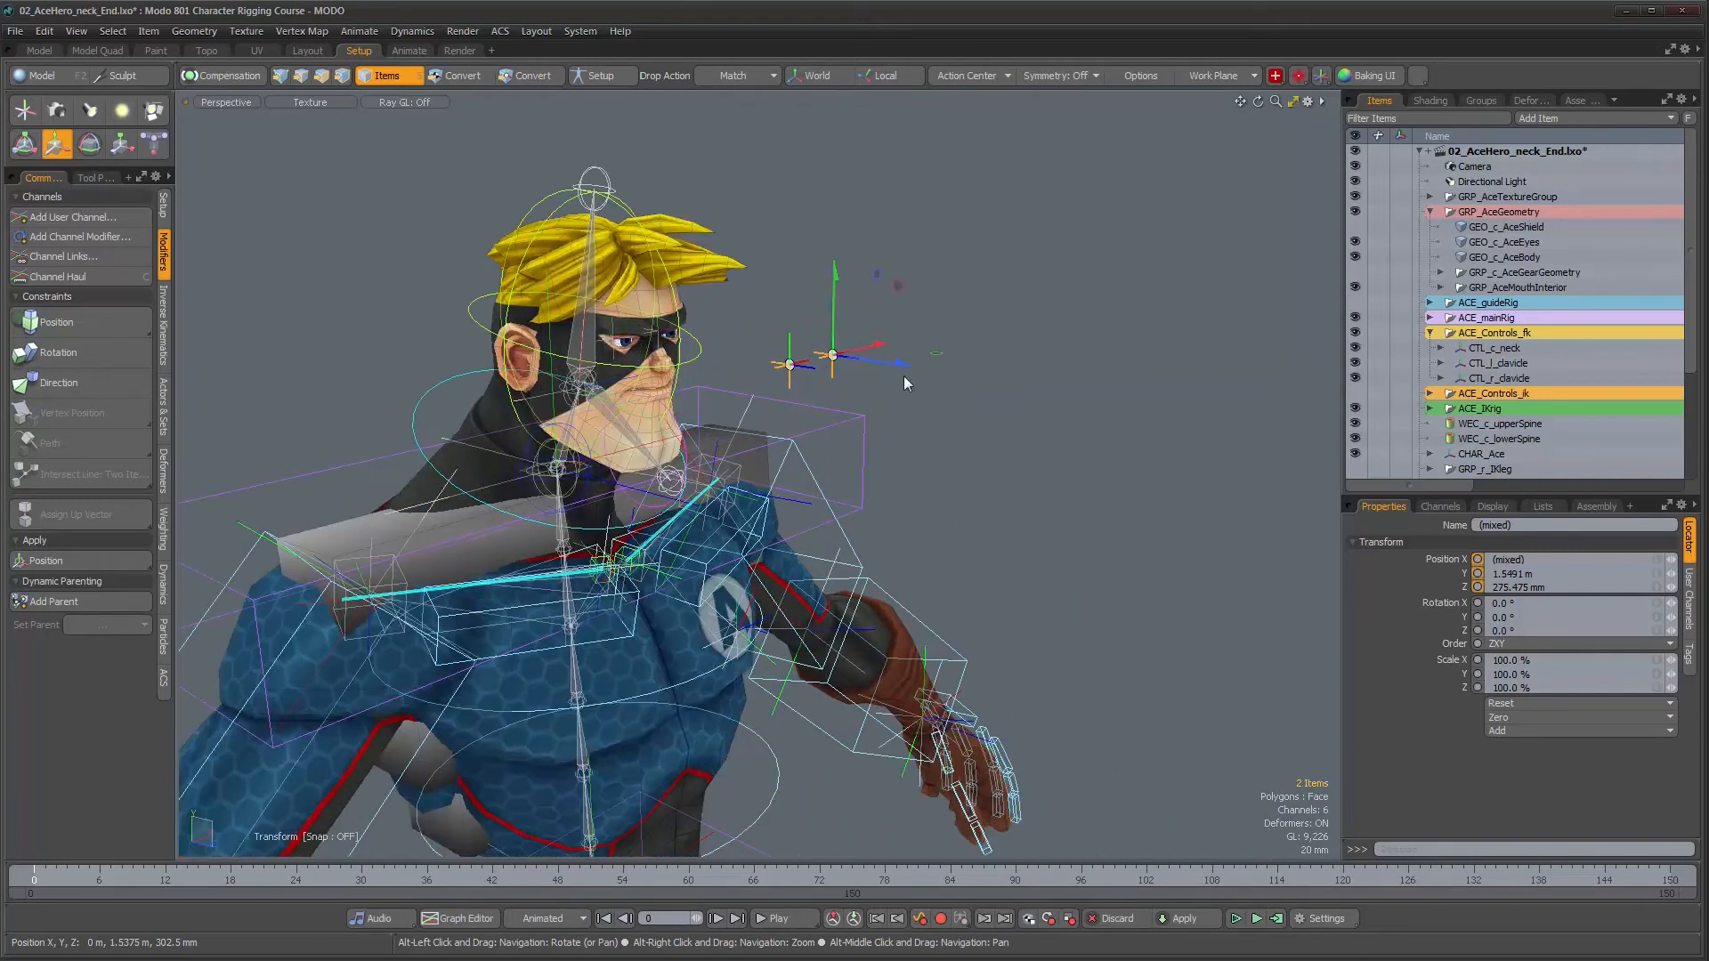
drag(898, 361, 983, 363)
alt+drag(926, 471, 820, 436)
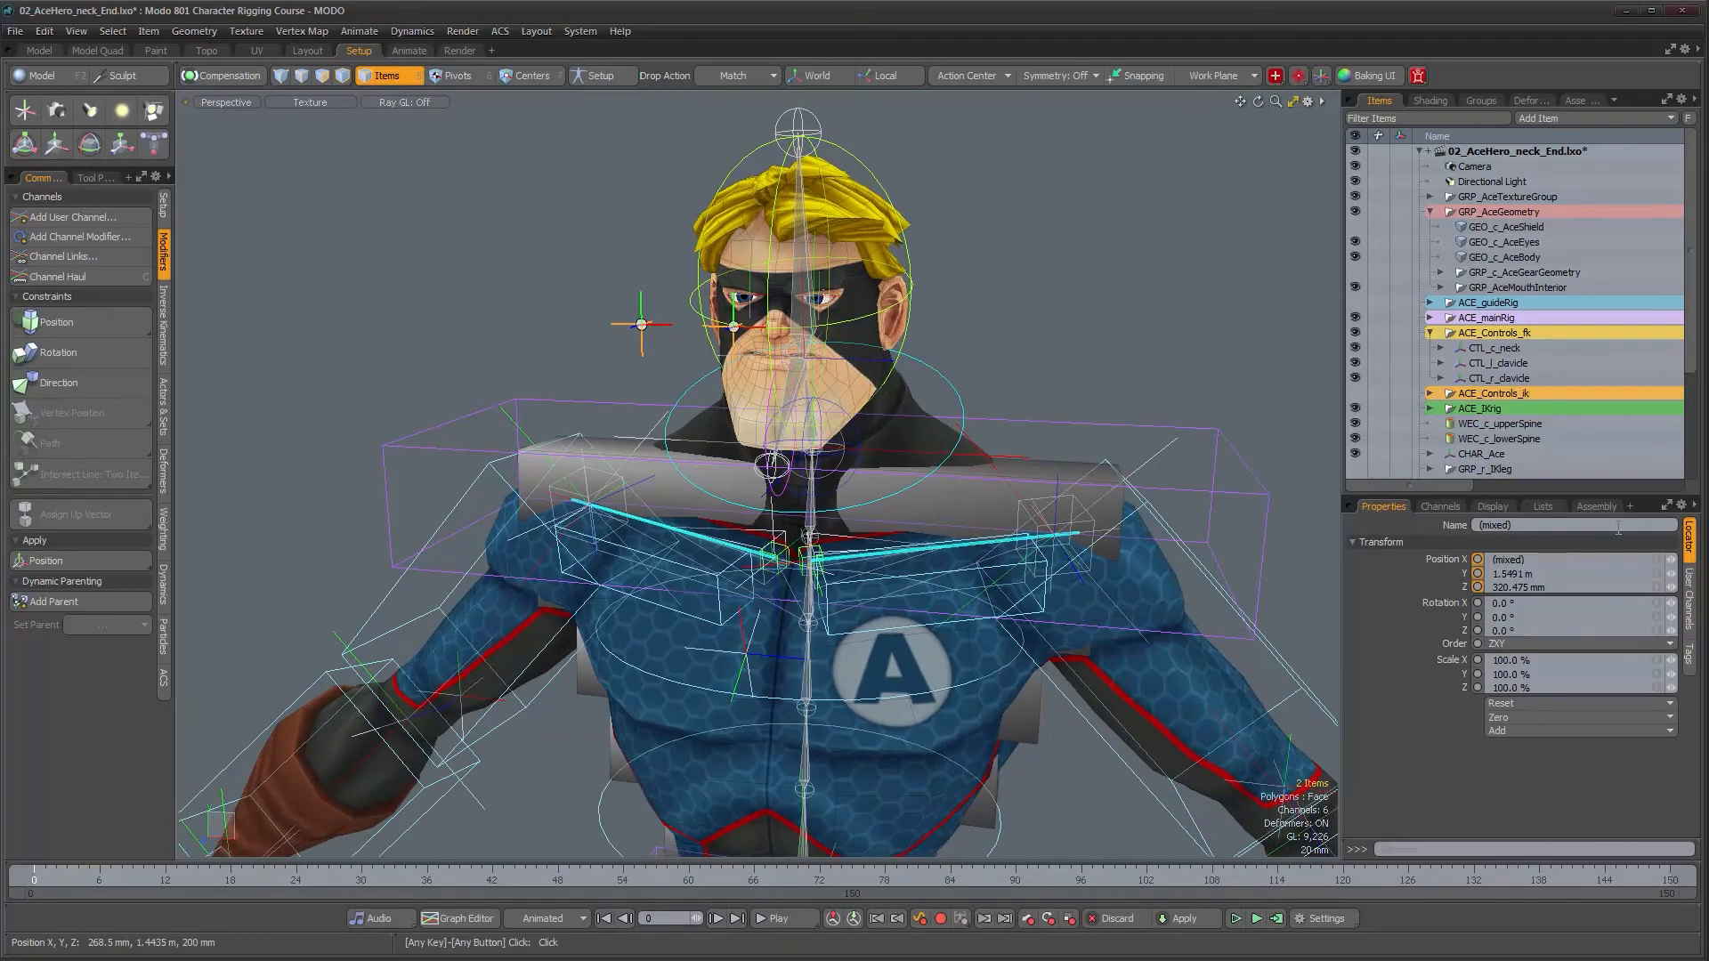
- Display CTL_l_eye and CTL_r_eye as custom, non-solid circles in Replace style with a 12.2 mm radius
click(1495, 507)
click(1689, 605)
click(1551, 542)
click(1547, 561)
click(1539, 600)
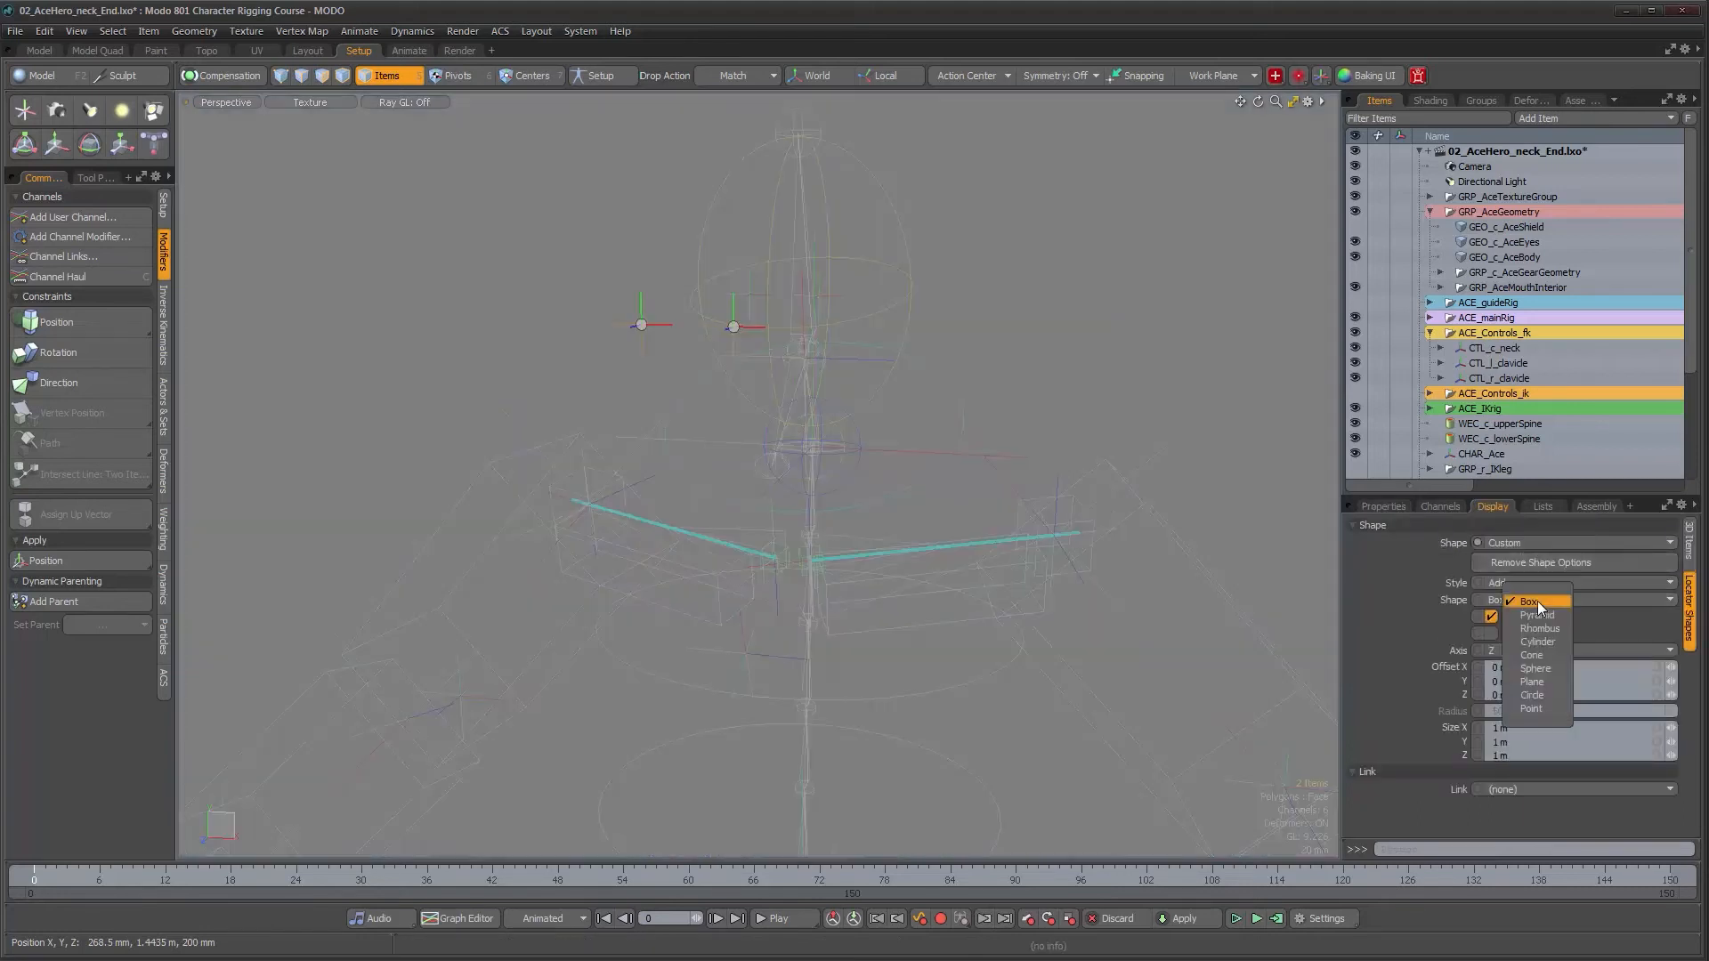
click(1532, 695)
click(1530, 581)
click(1514, 599)
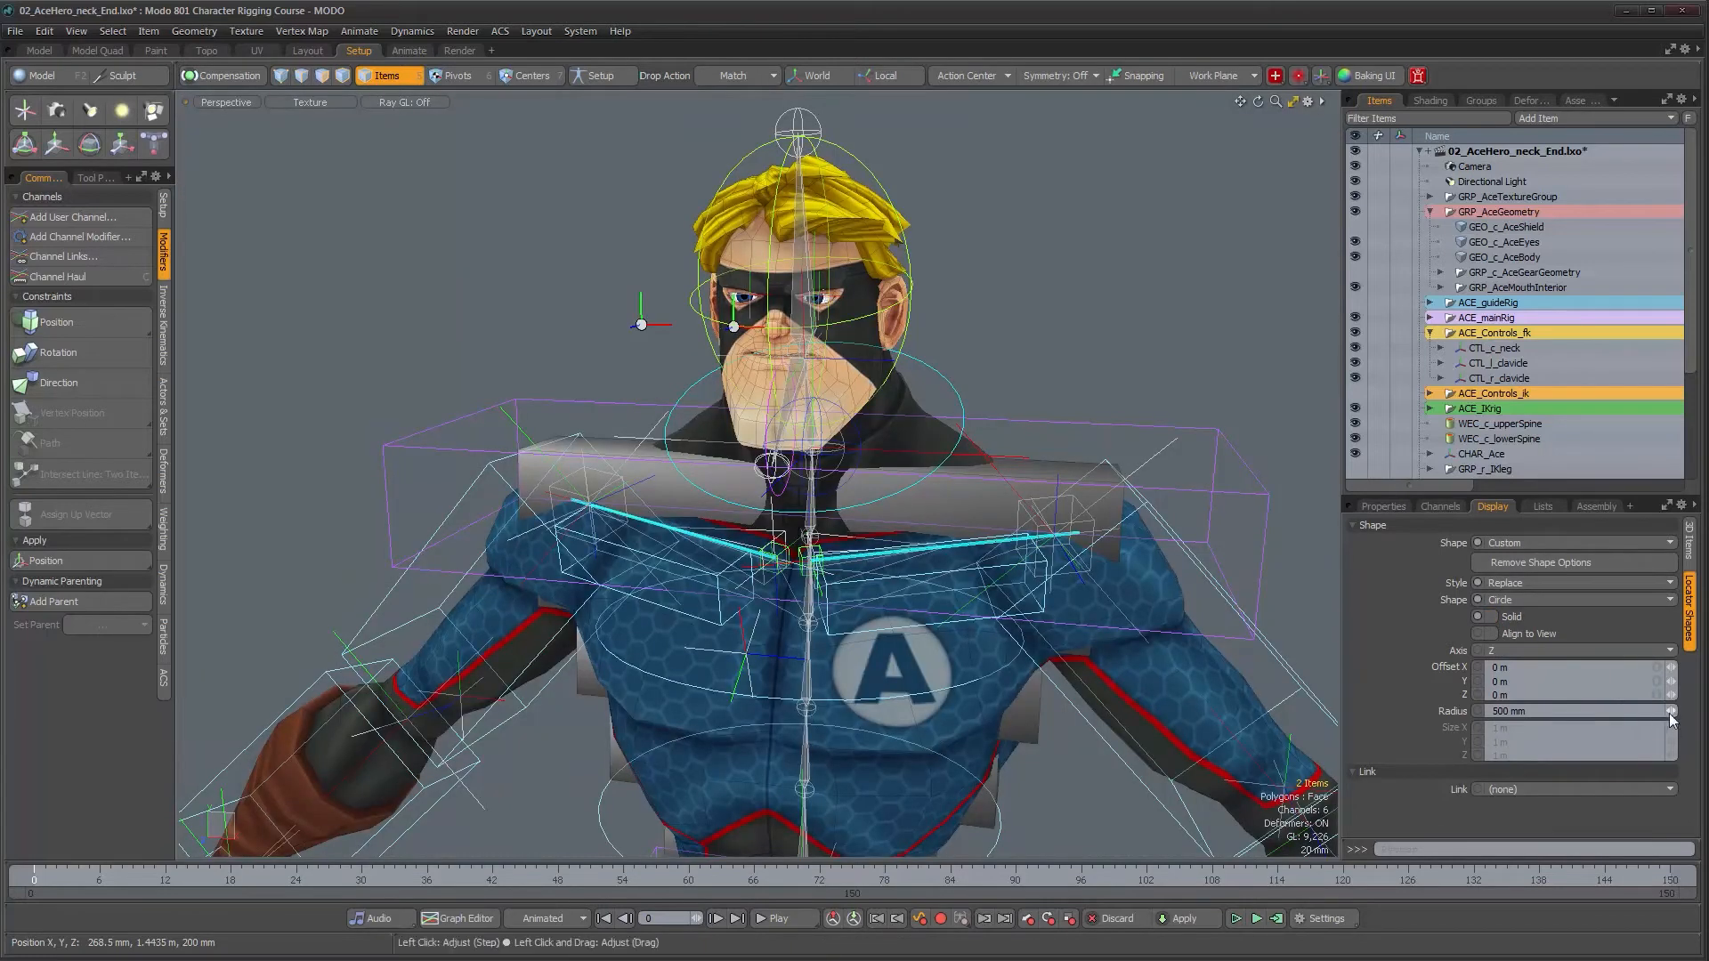
drag(1671, 711, 1608, 711)
drag(1671, 710, 1667, 711)
- Turn compensation on and parent the CNS_l_eye and CNS_r_eye locators in place under the JNT_c_head joint
alt+drag(841, 311, 801, 365)
alt+right_drag(845, 374, 832, 325)
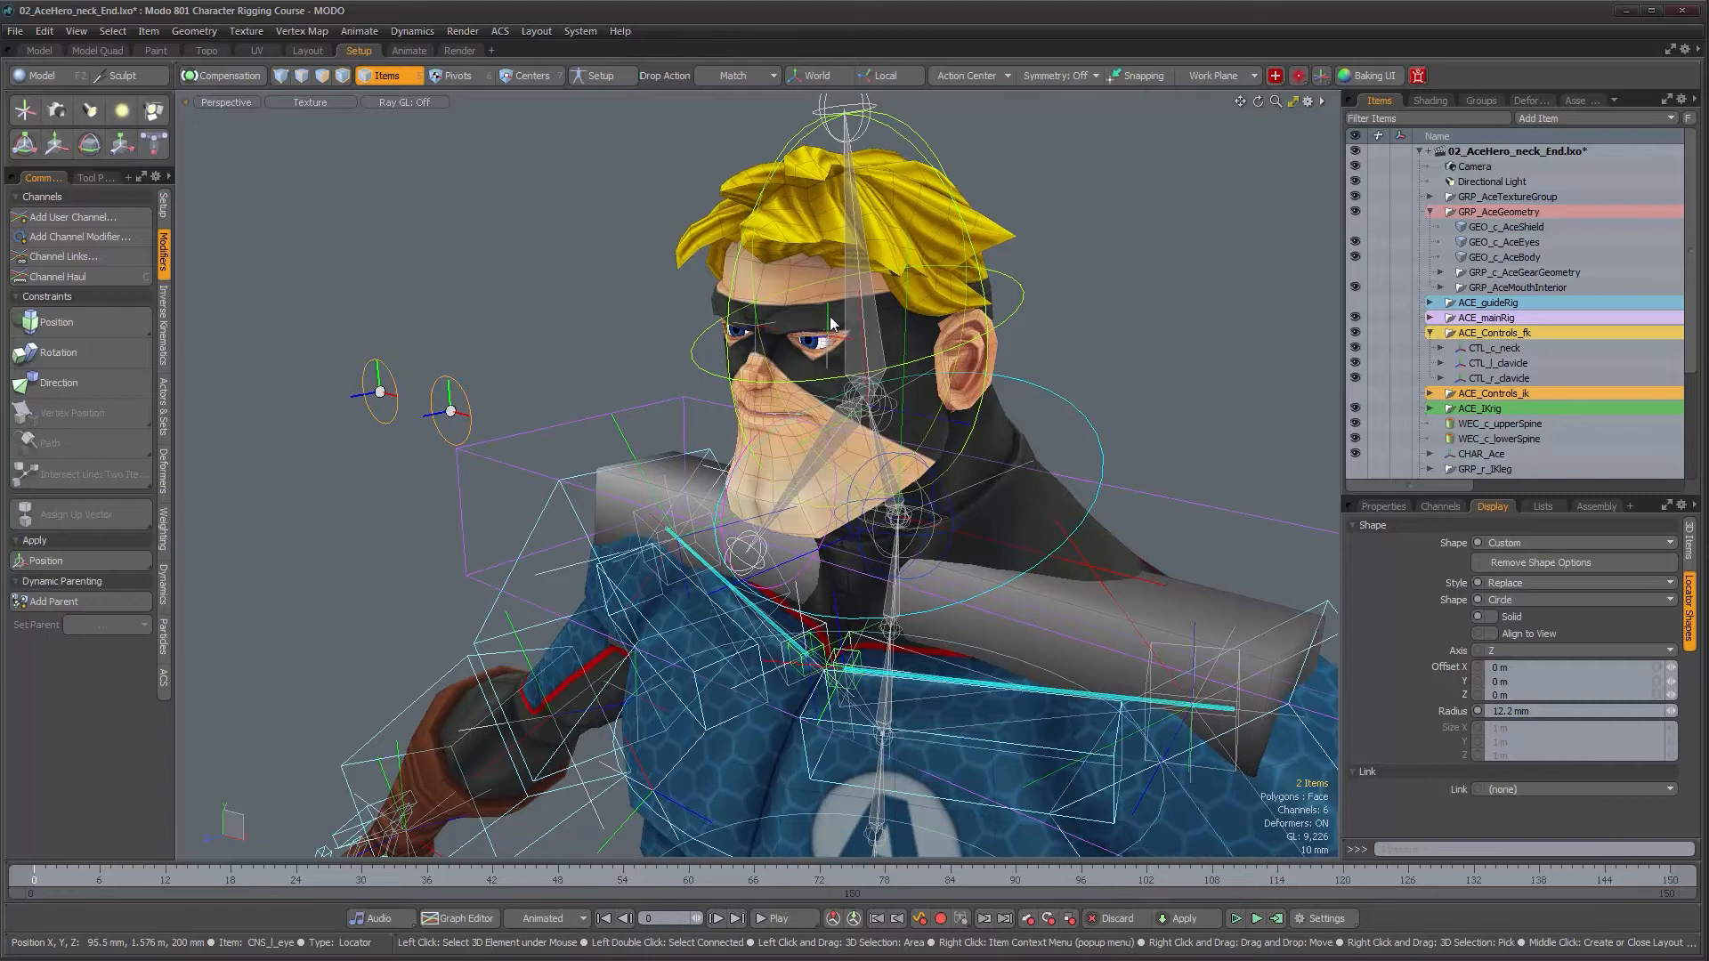
click(830, 318)
alt+drag(966, 383, 838, 394)
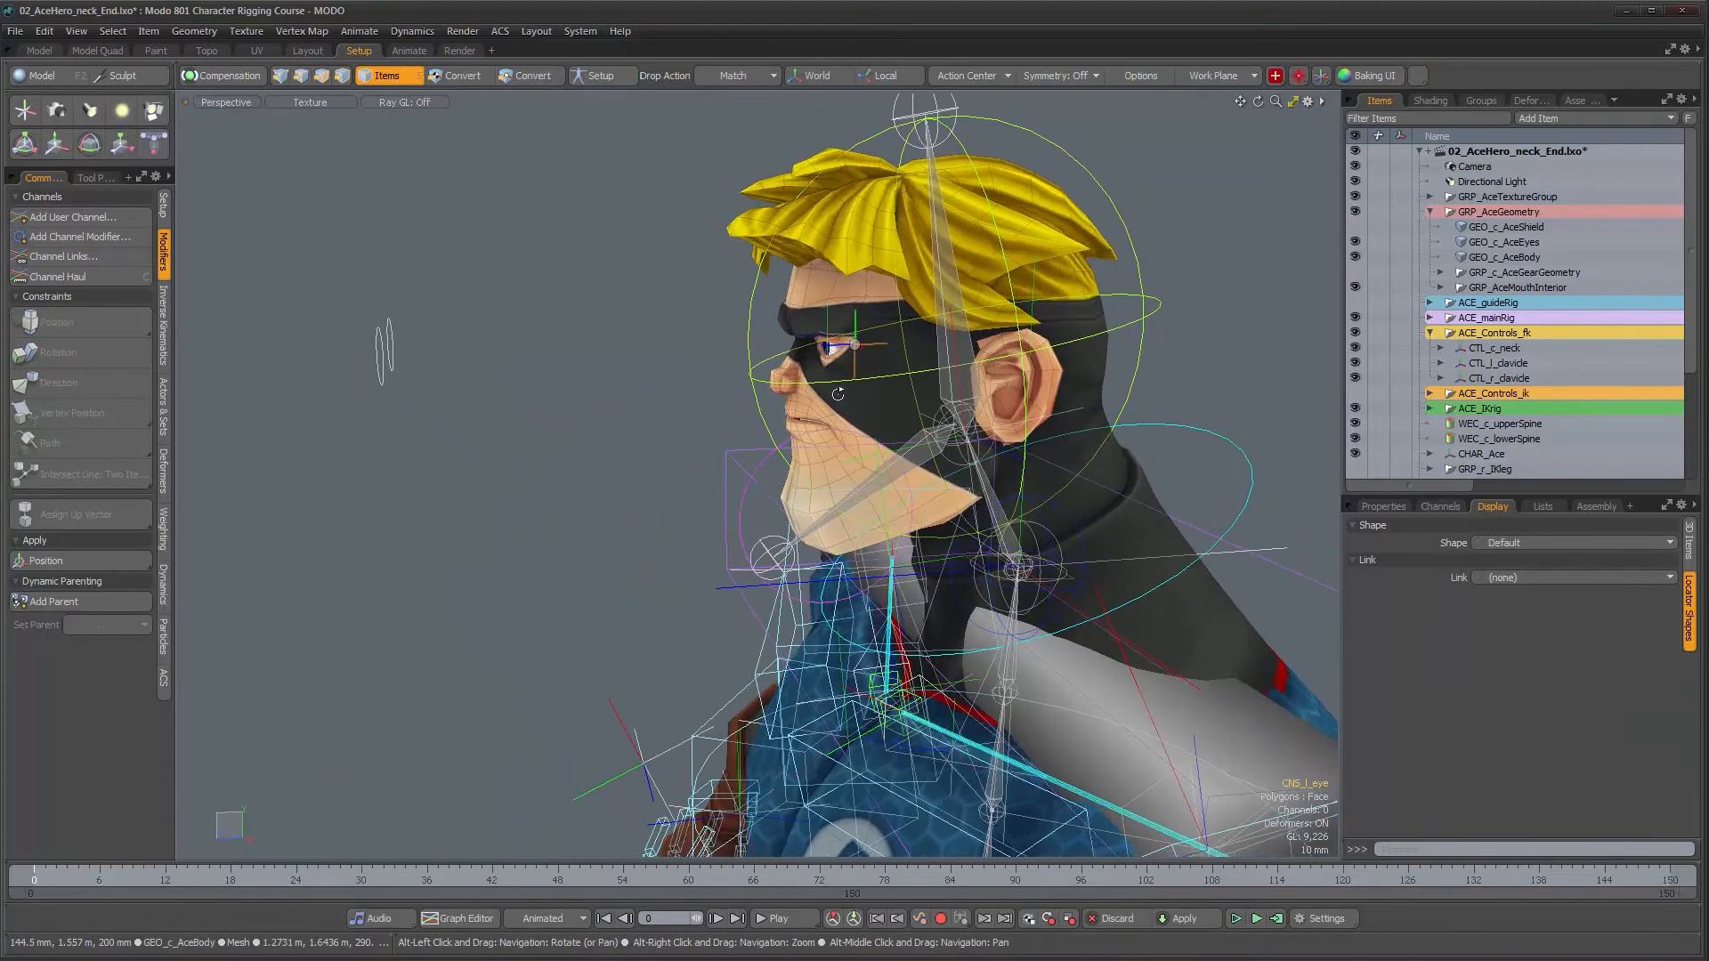
alt+drag(392, 383, 539, 375)
mouse_move(910, 389)
alt+mouse_down()
mouse_move(894, 399)
mouse_move(933, 384)
alt+mouse_up()
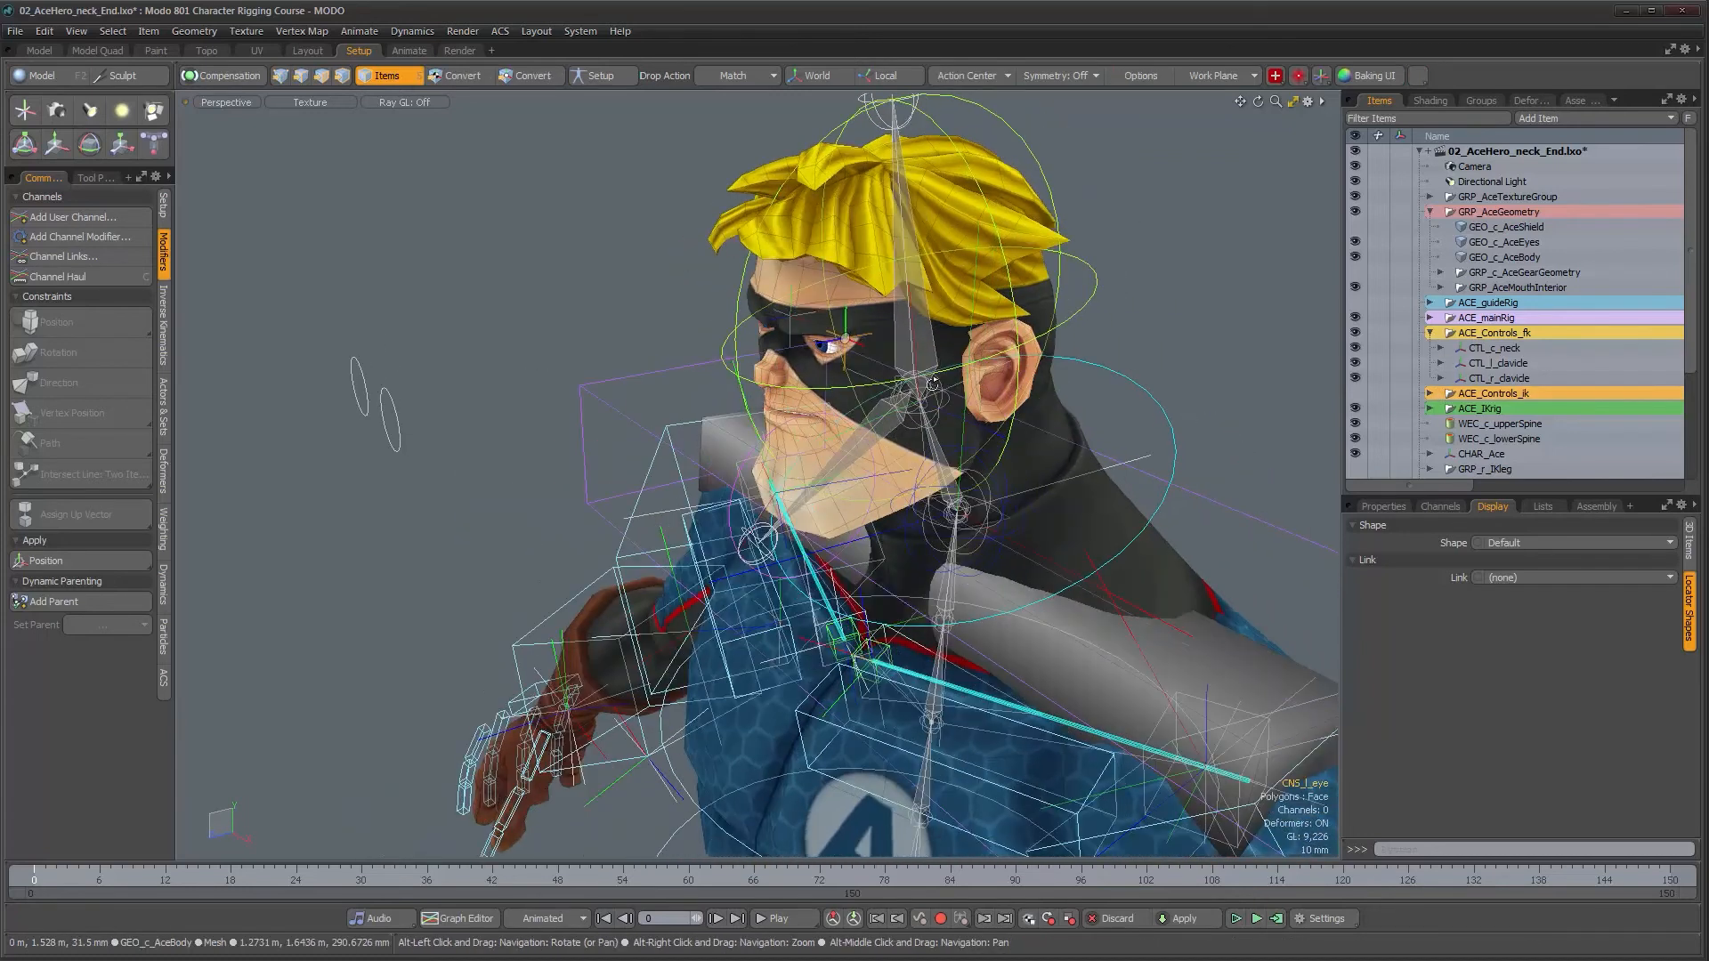
shift+click(787, 313)
alt+drag(787, 314, 947, 326)
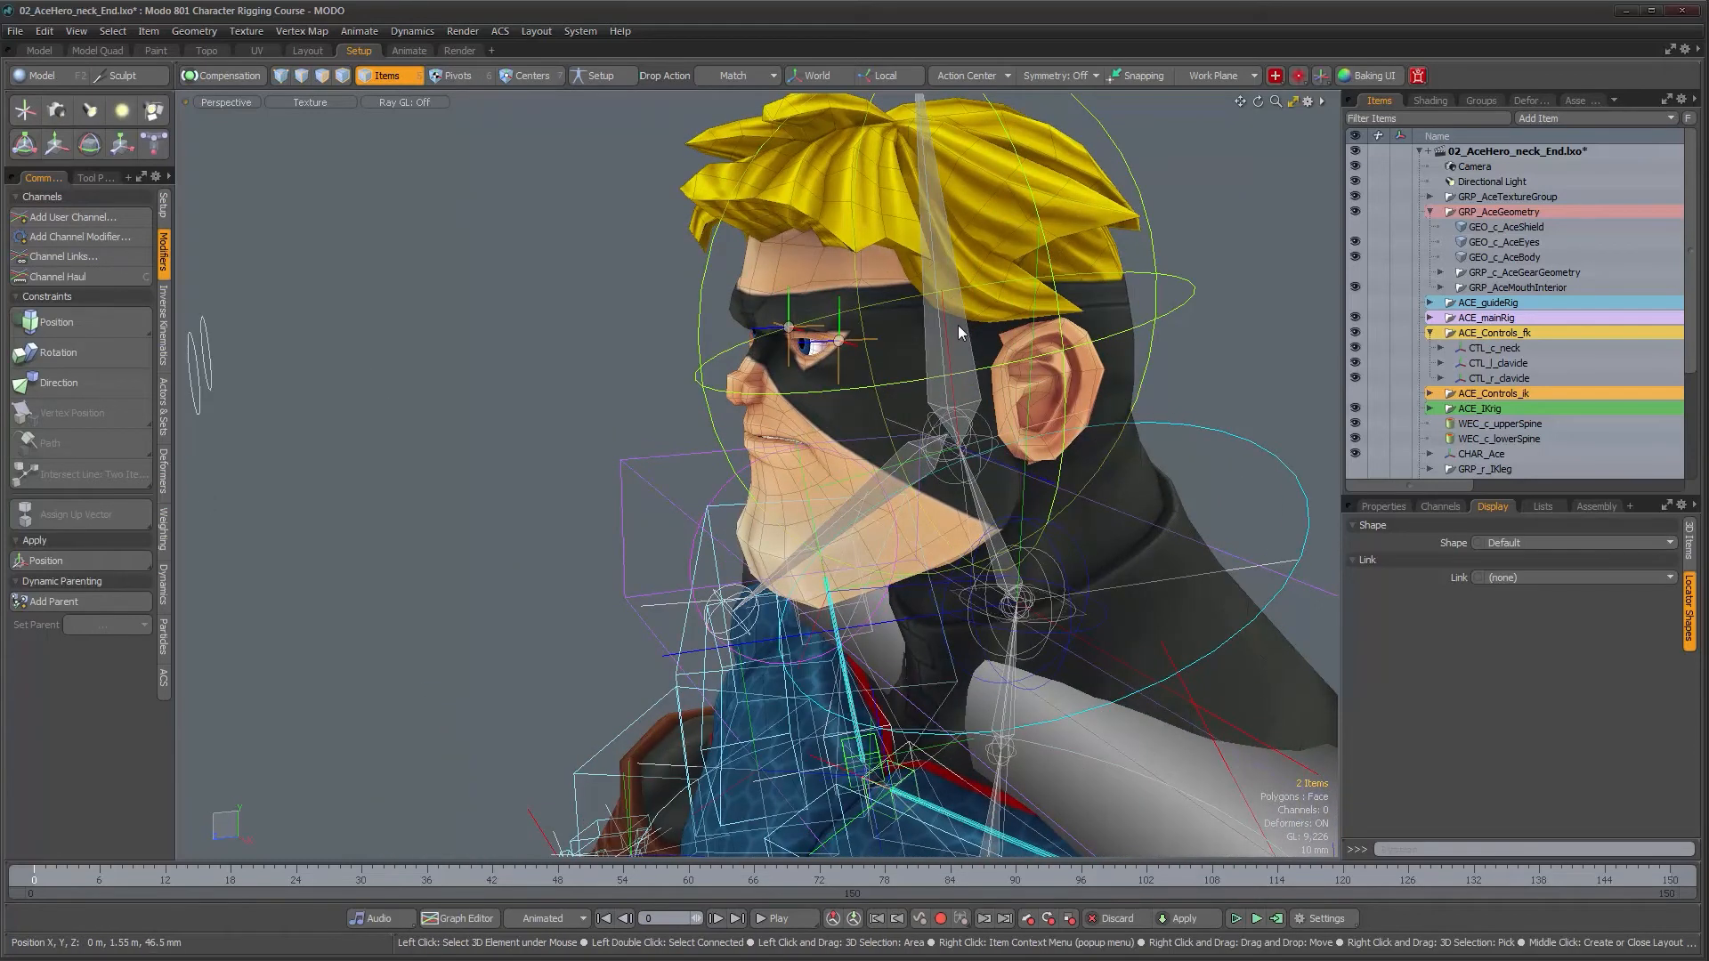
shift+click(958, 324)
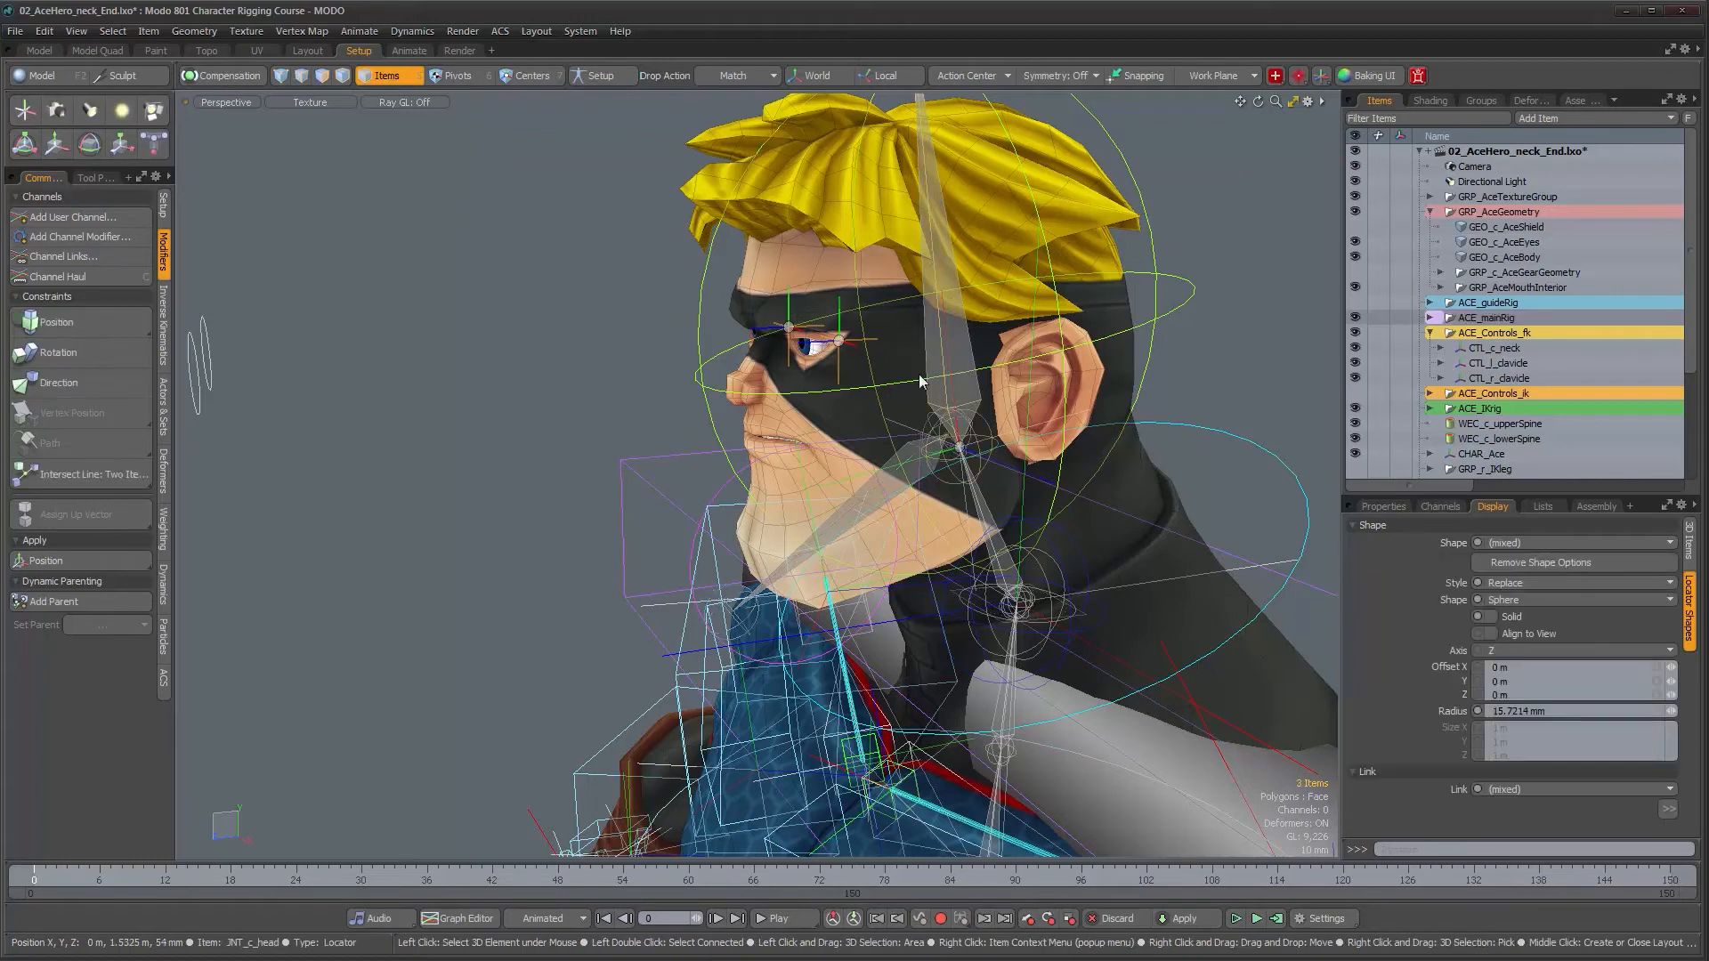
click(163, 212)
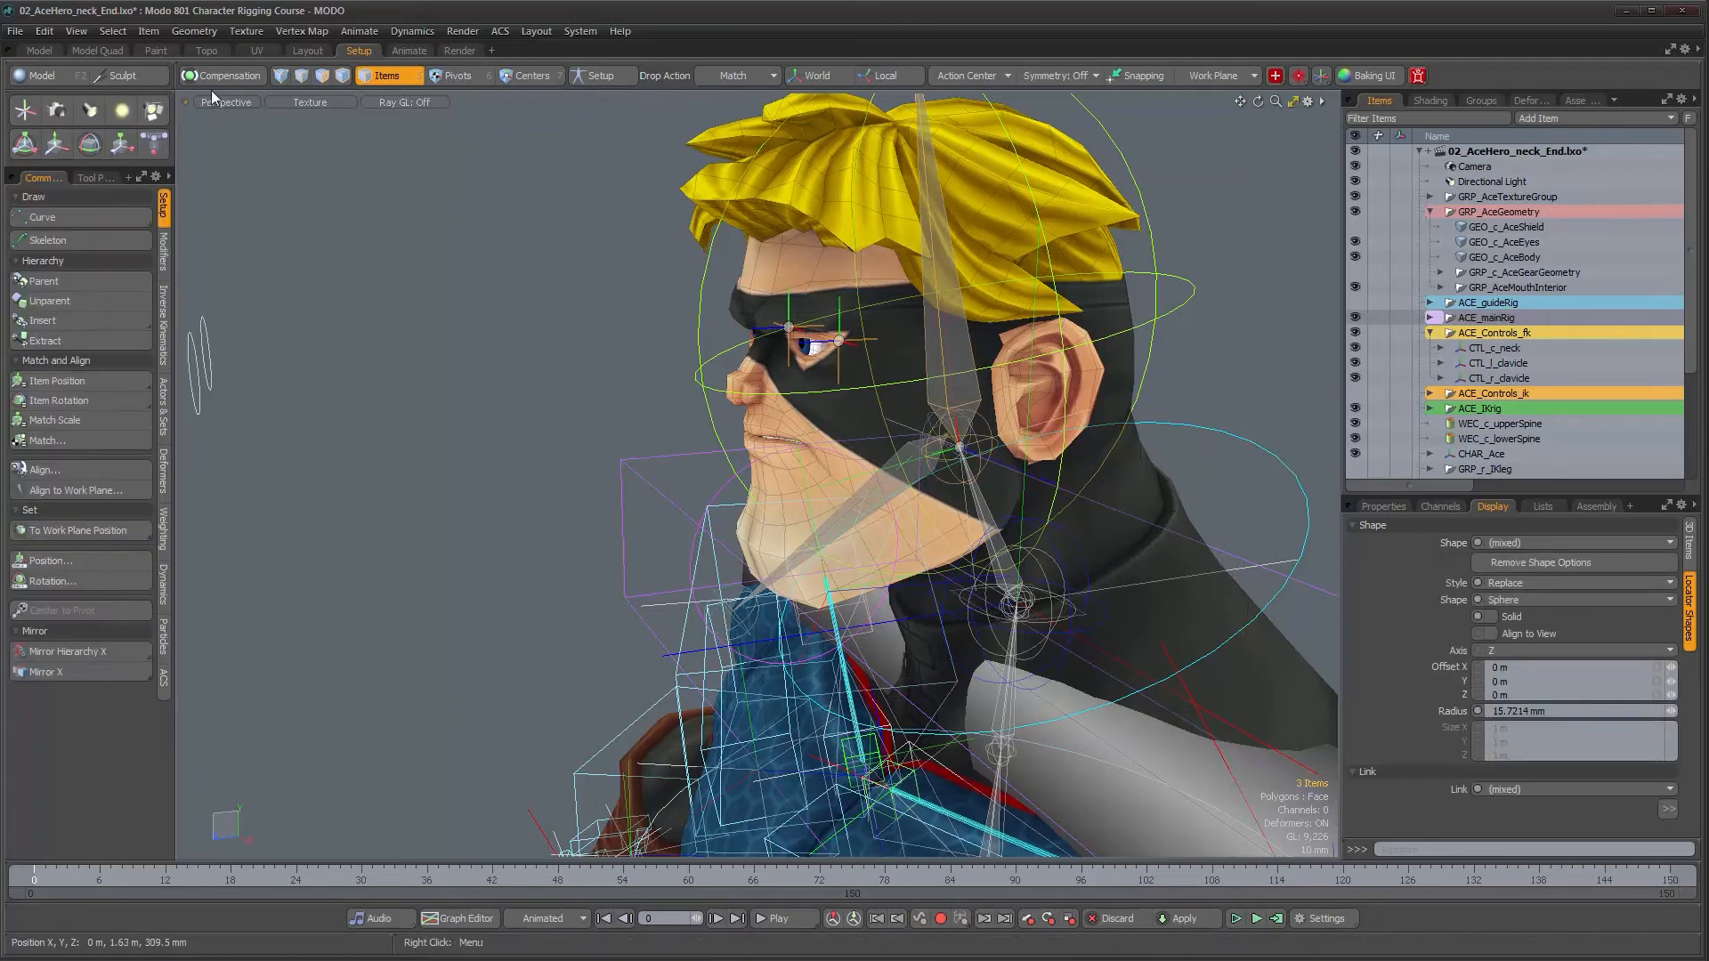
click(107, 285)
- Turn compensation off and add a Direction constraint that aims CNS_l_eye at the CTL_l_eye control
alt+drag(927, 374, 976, 374)
scroll(975, 366, down, 5)
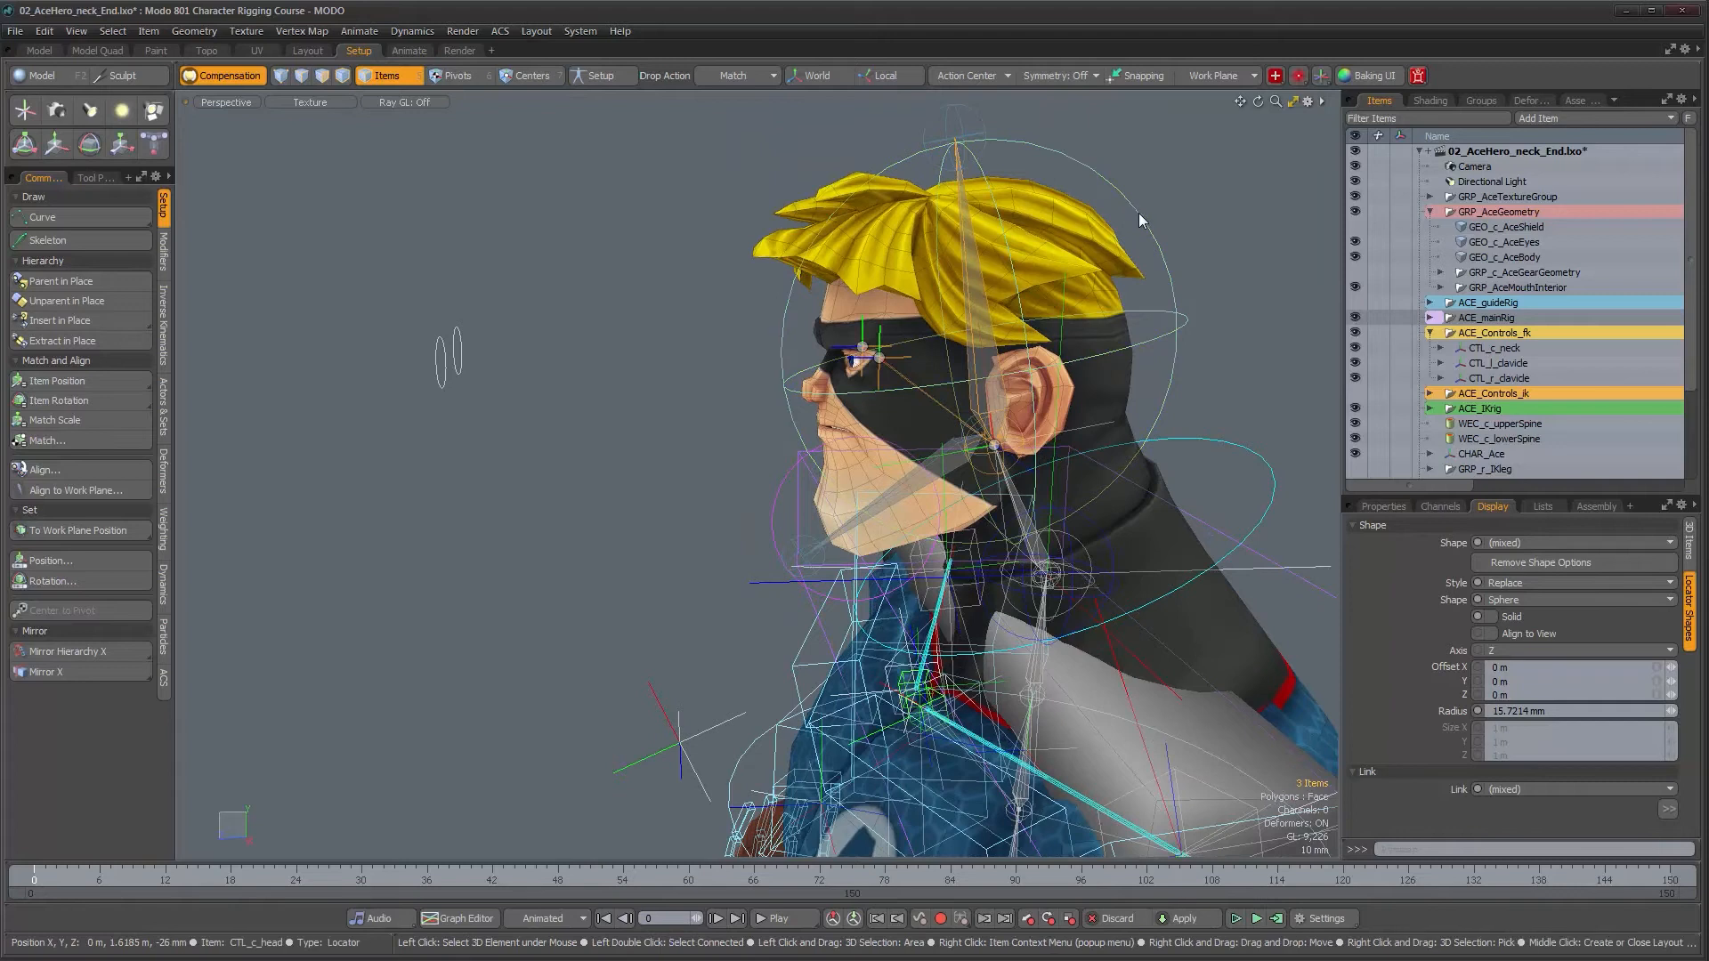
alt+drag(1084, 277, 686, 418)
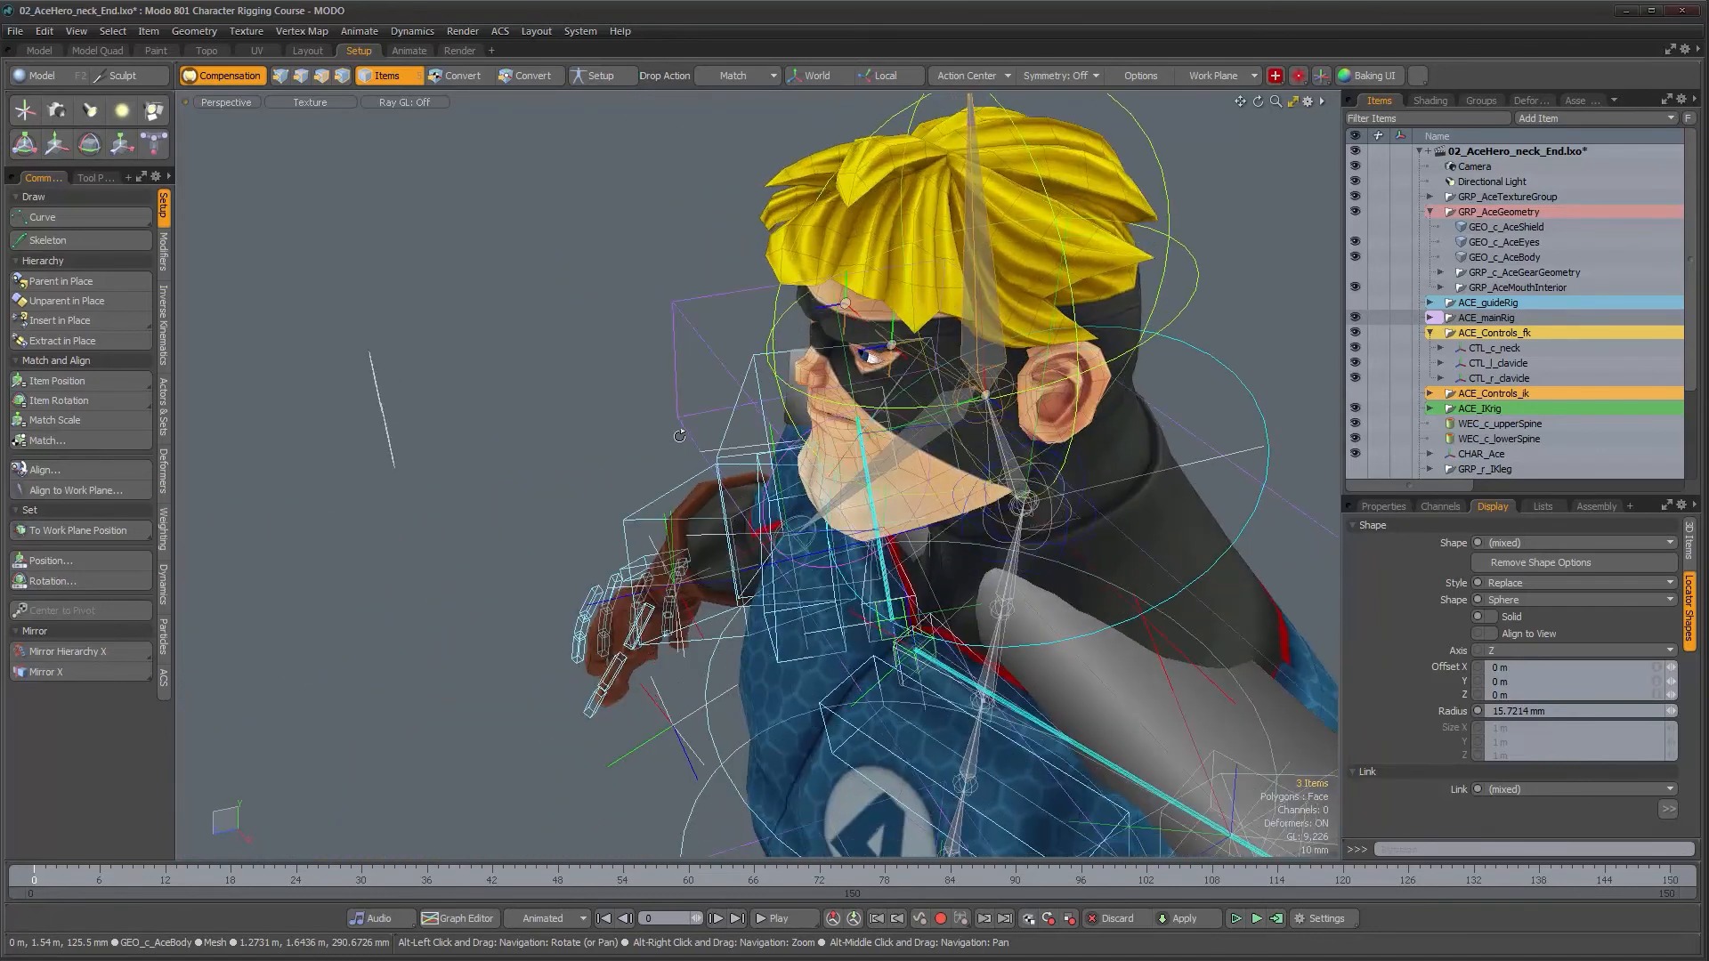
scroll(1462, 457, down, 2)
click(1479, 454)
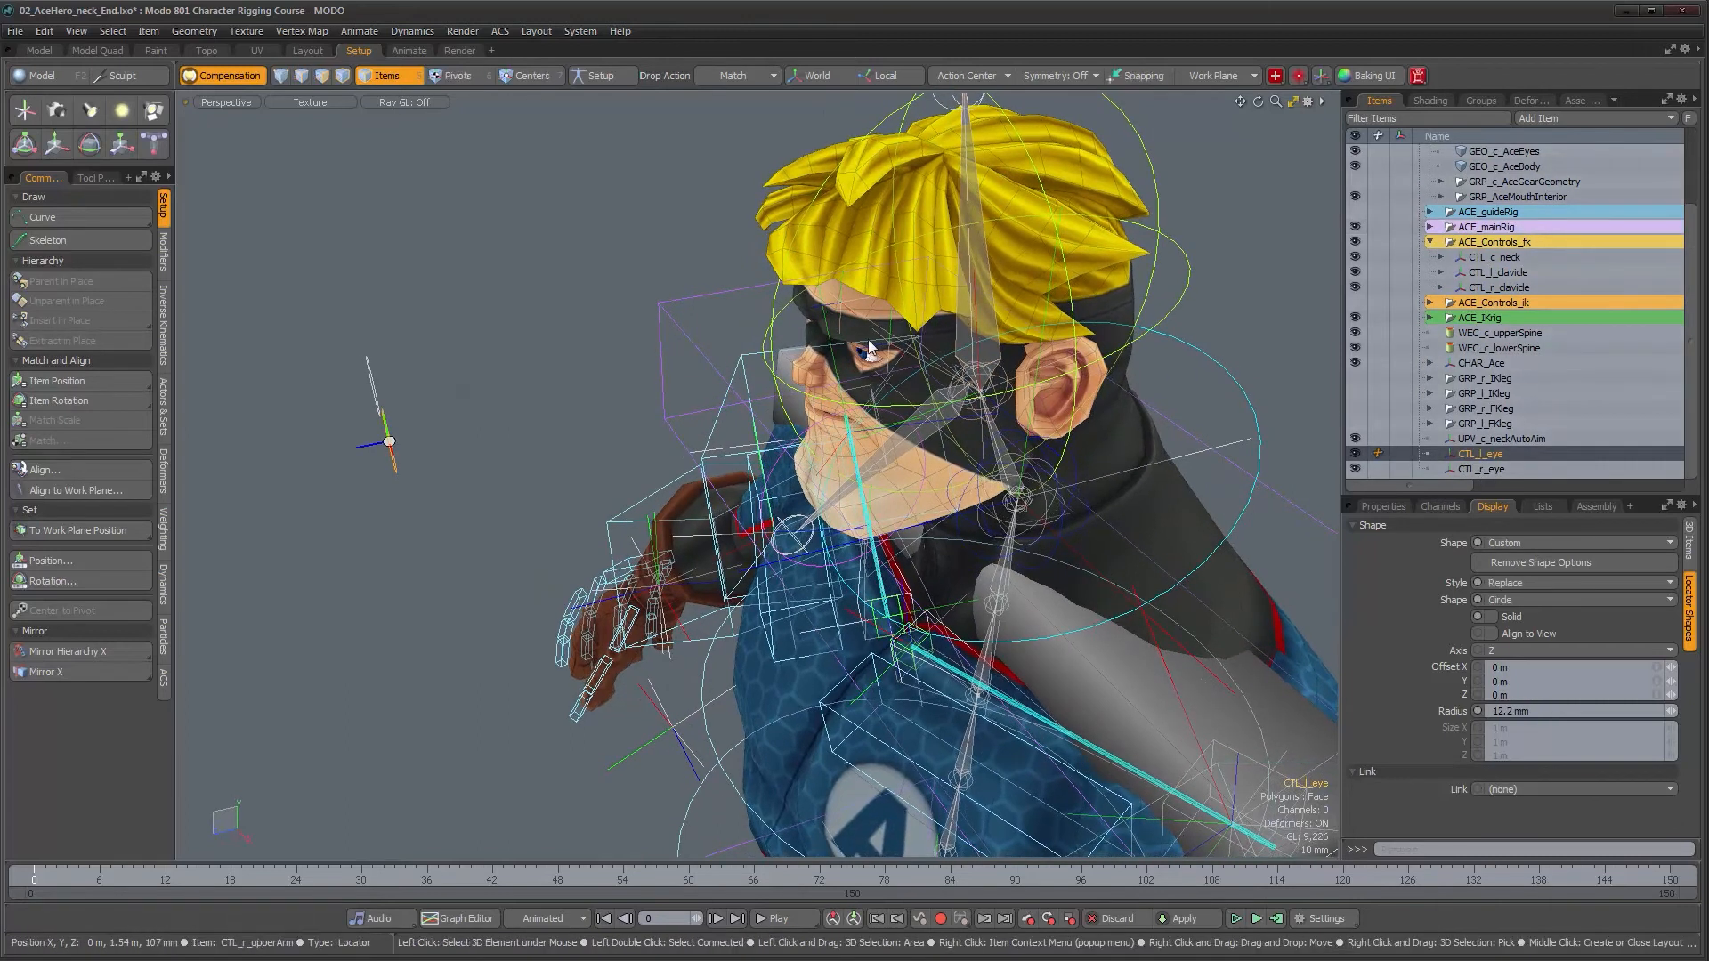
alt+drag(910, 382, 916, 357)
scroll(916, 357, up, 3)
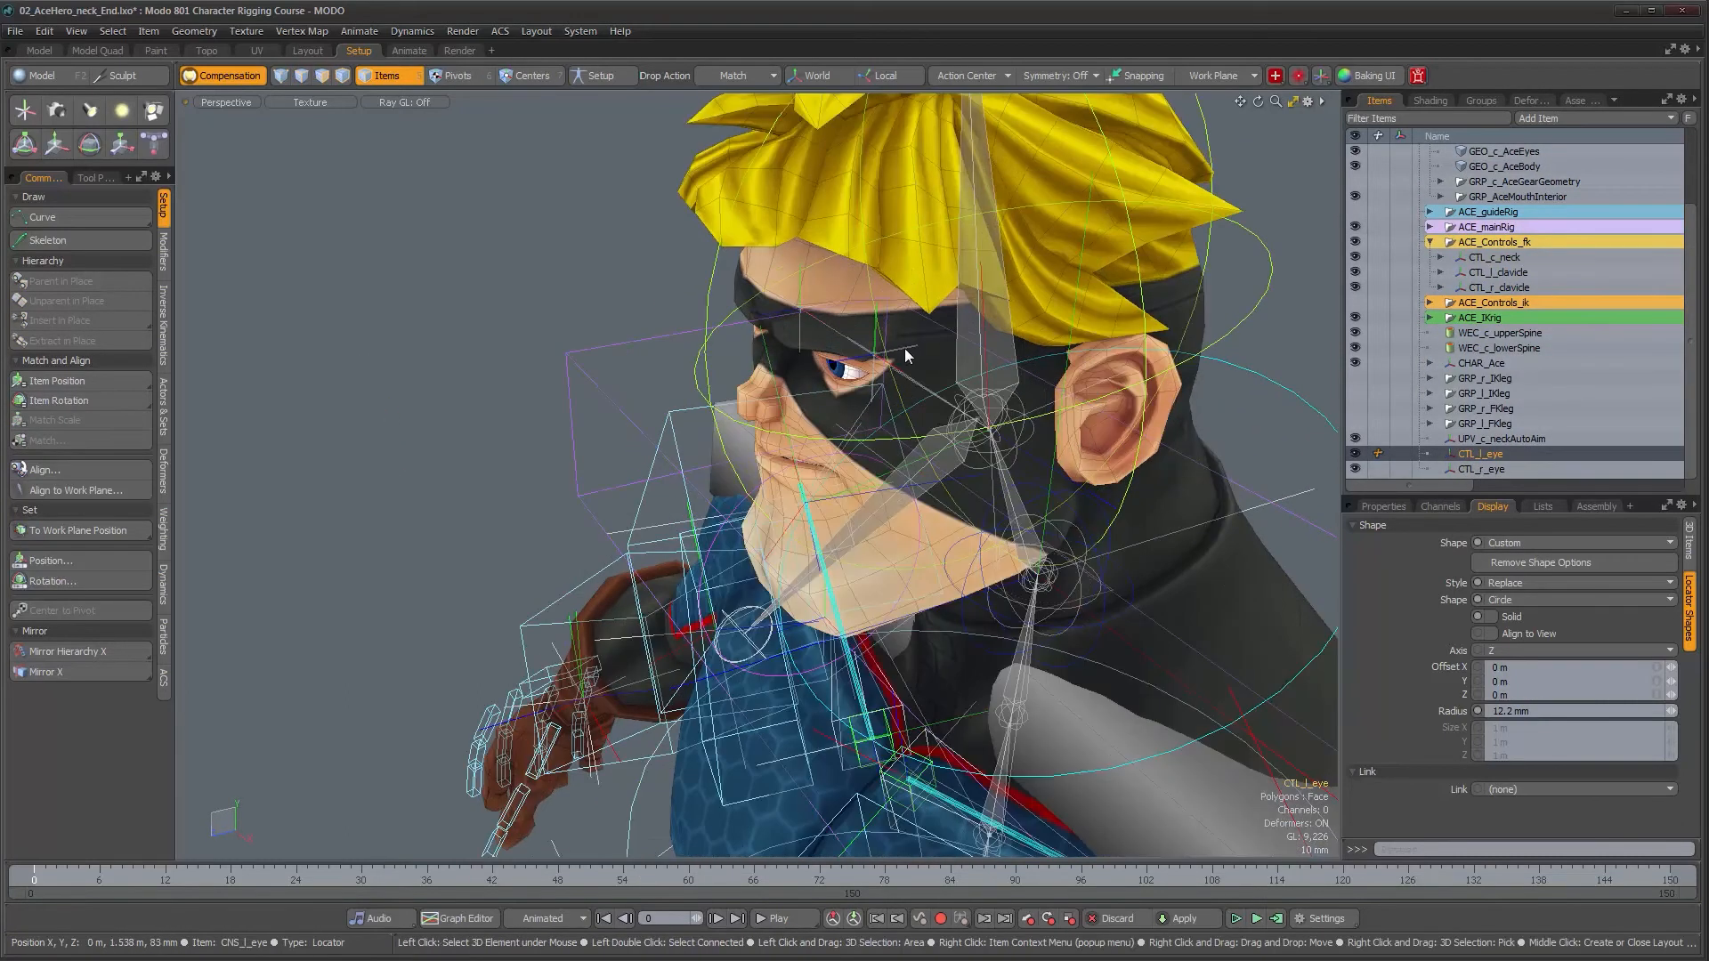
click(903, 348)
scroll(833, 364, down, 3)
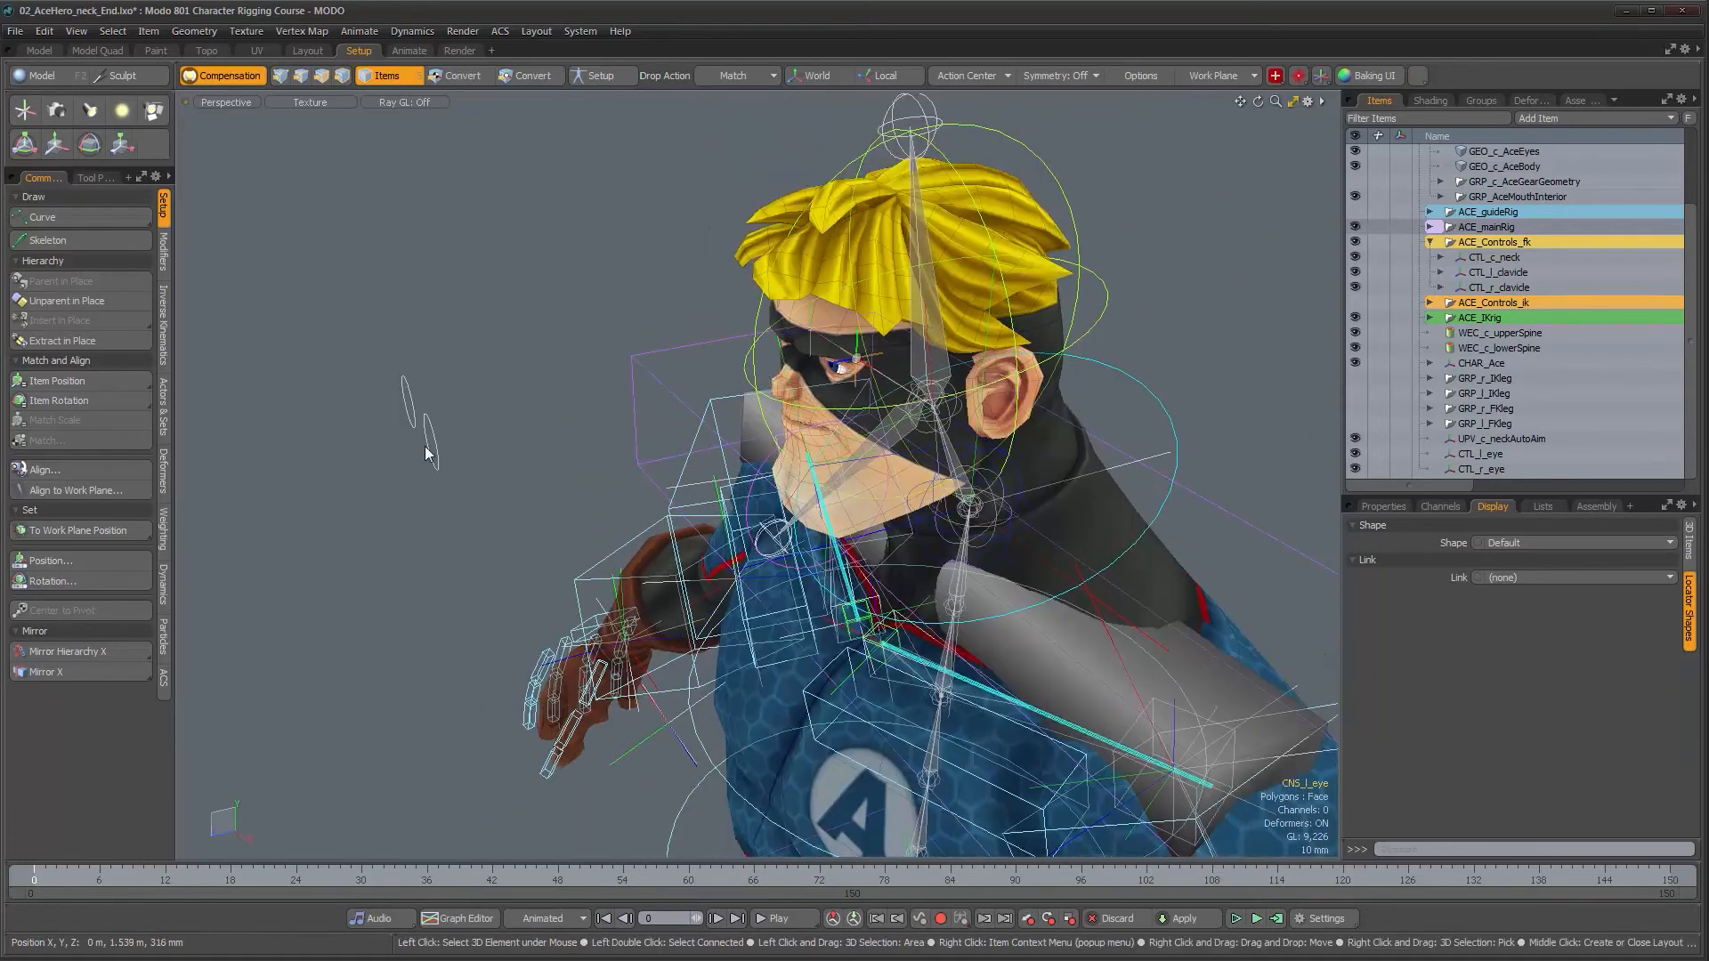
shift+click(436, 453)
alt+drag(532, 475, 539, 435)
scroll(837, 401, up, 3)
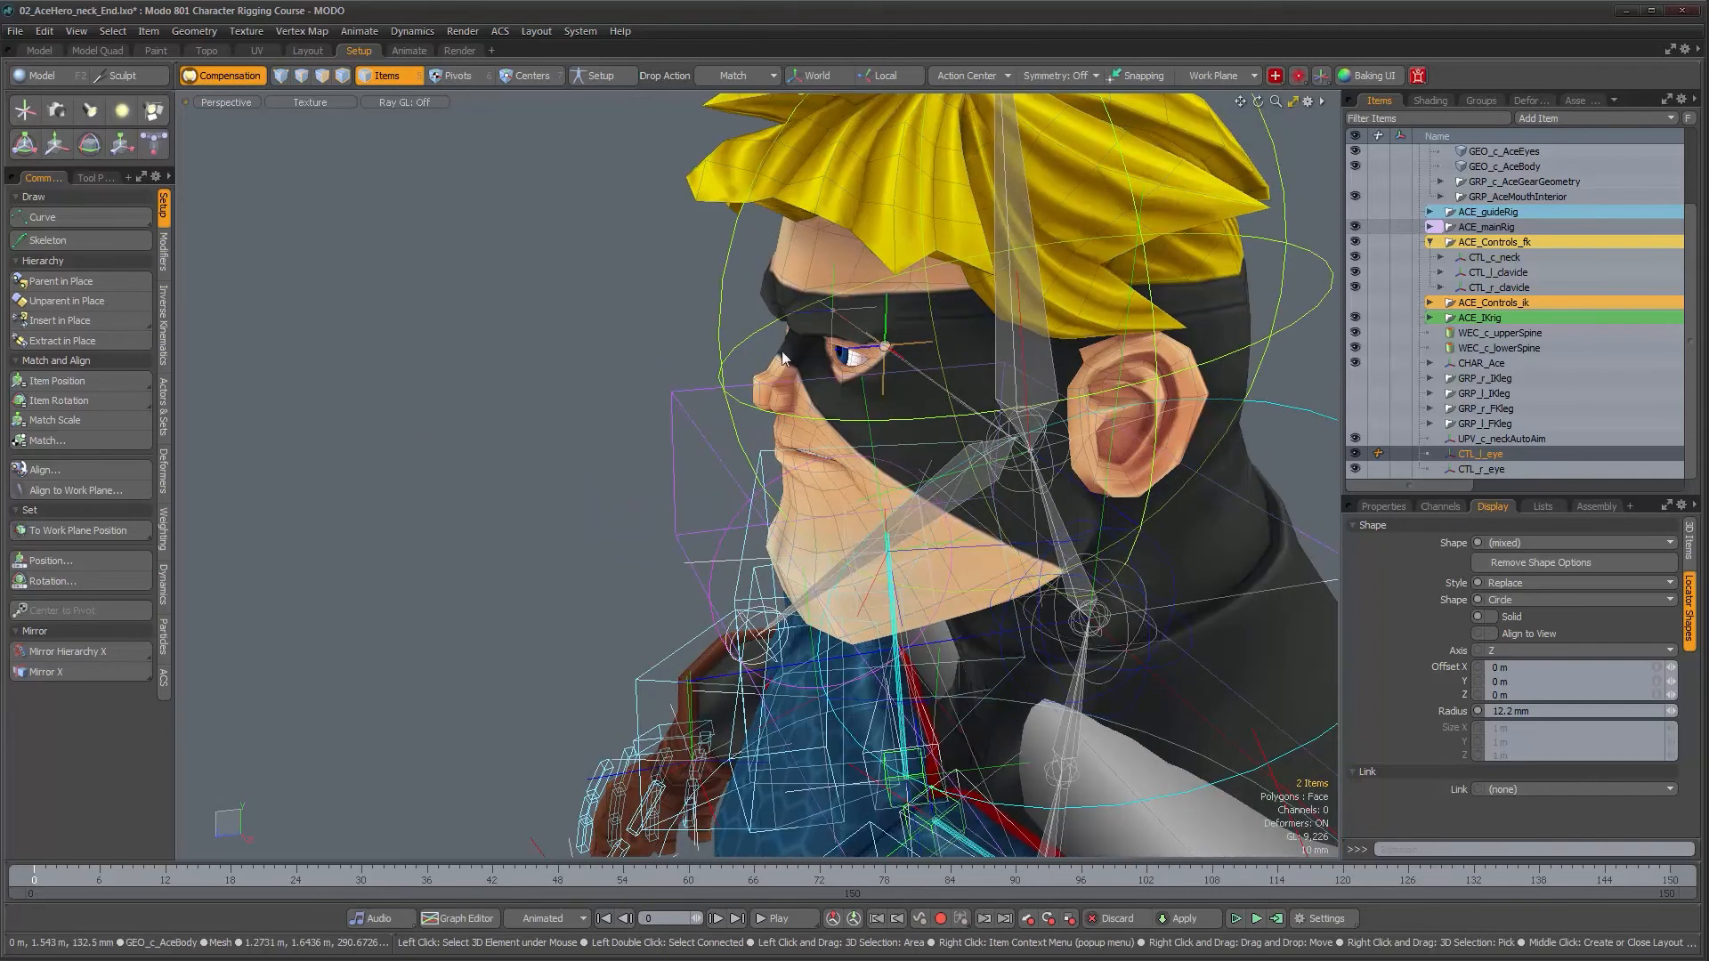
alt+drag(783, 359, 817, 363)
scroll(804, 358, down, 3)
scroll(804, 358, up, 2)
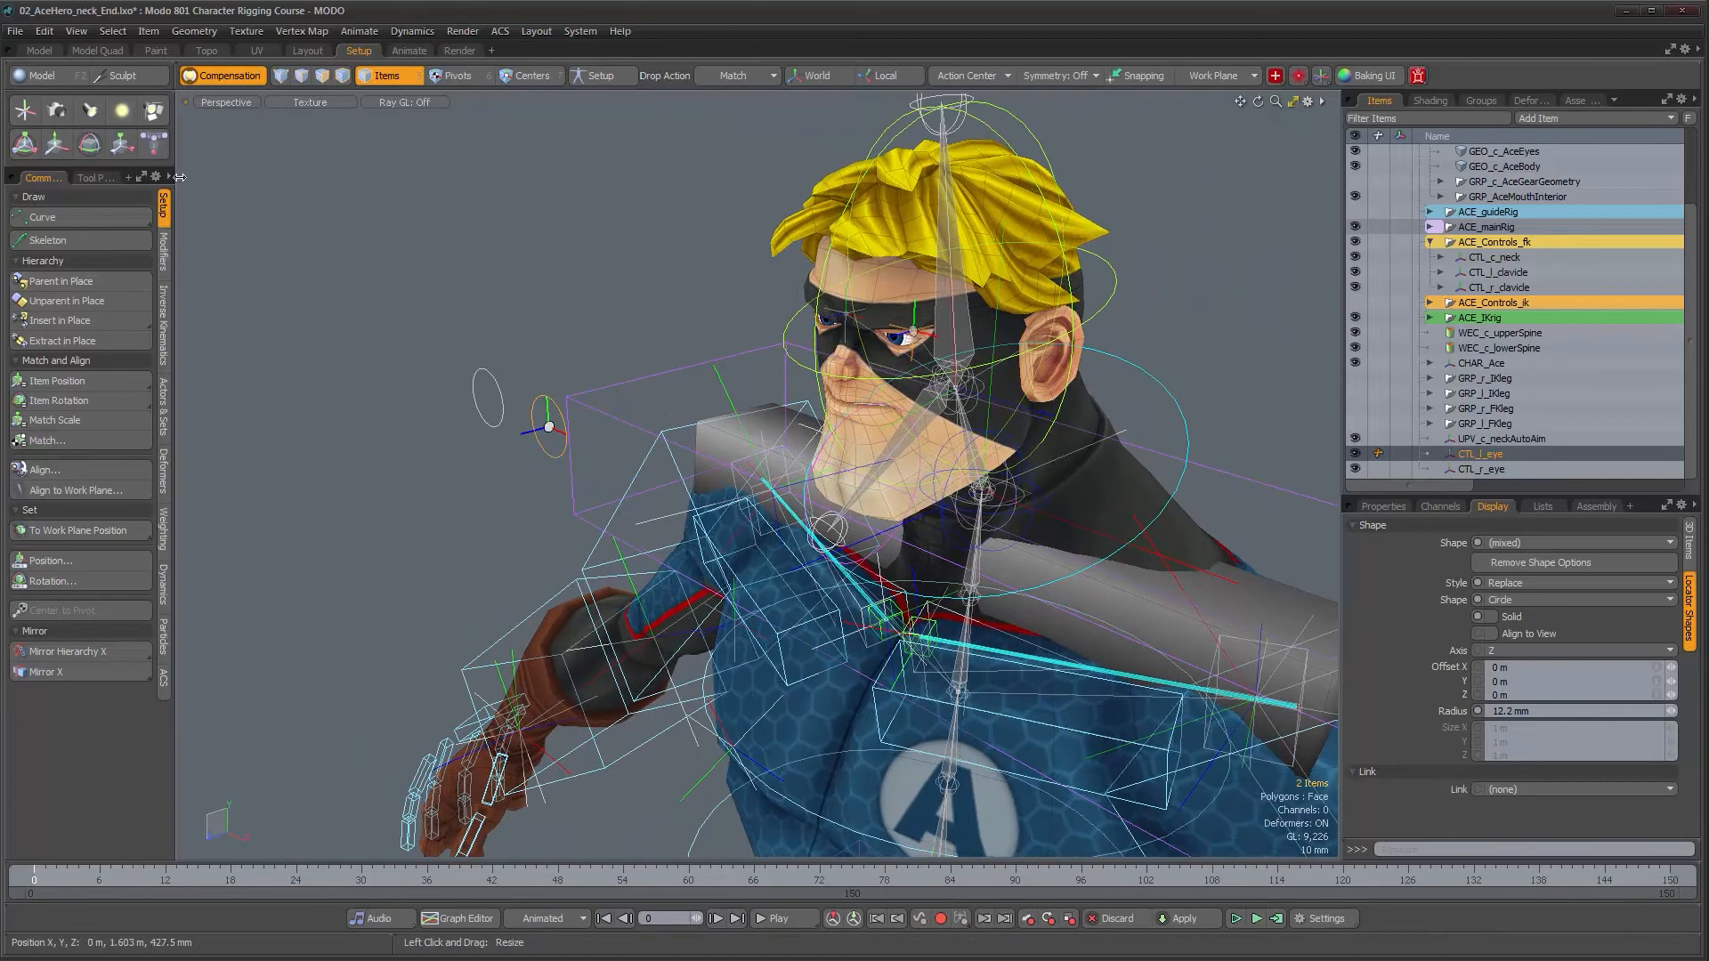
click(165, 257)
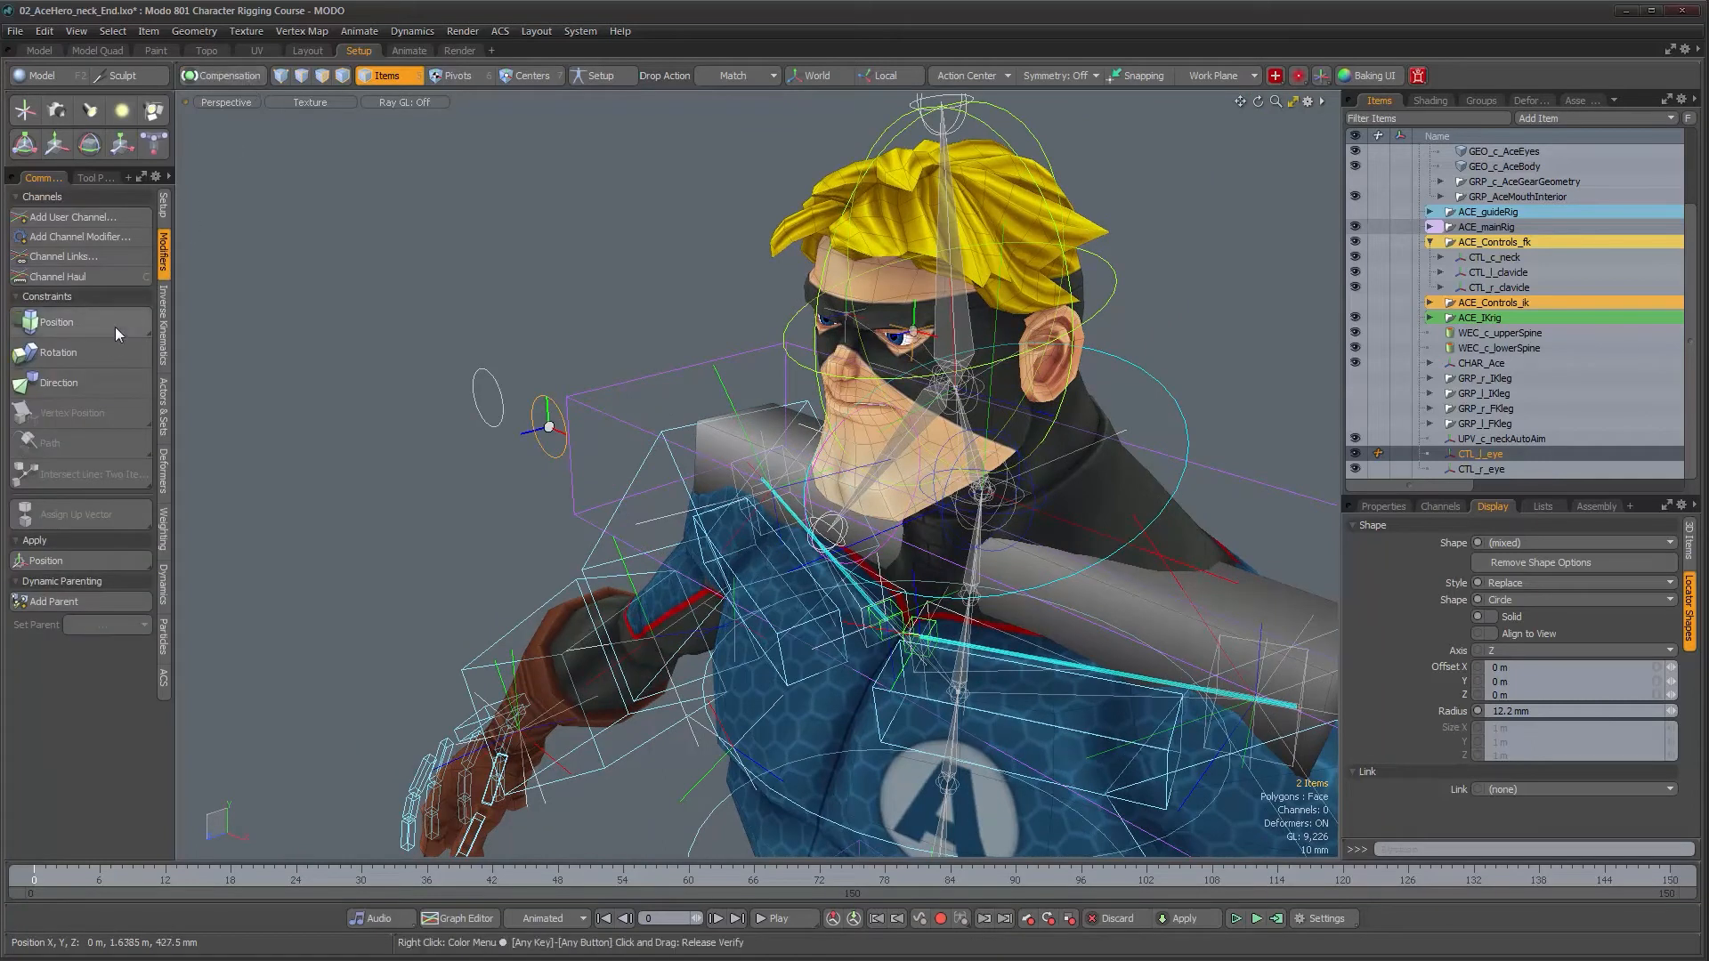
click(100, 380)
- Add a Direction constraint that aims CNS_r_eye at the CTL_r_eye control
alt+drag(890, 499, 756, 424)
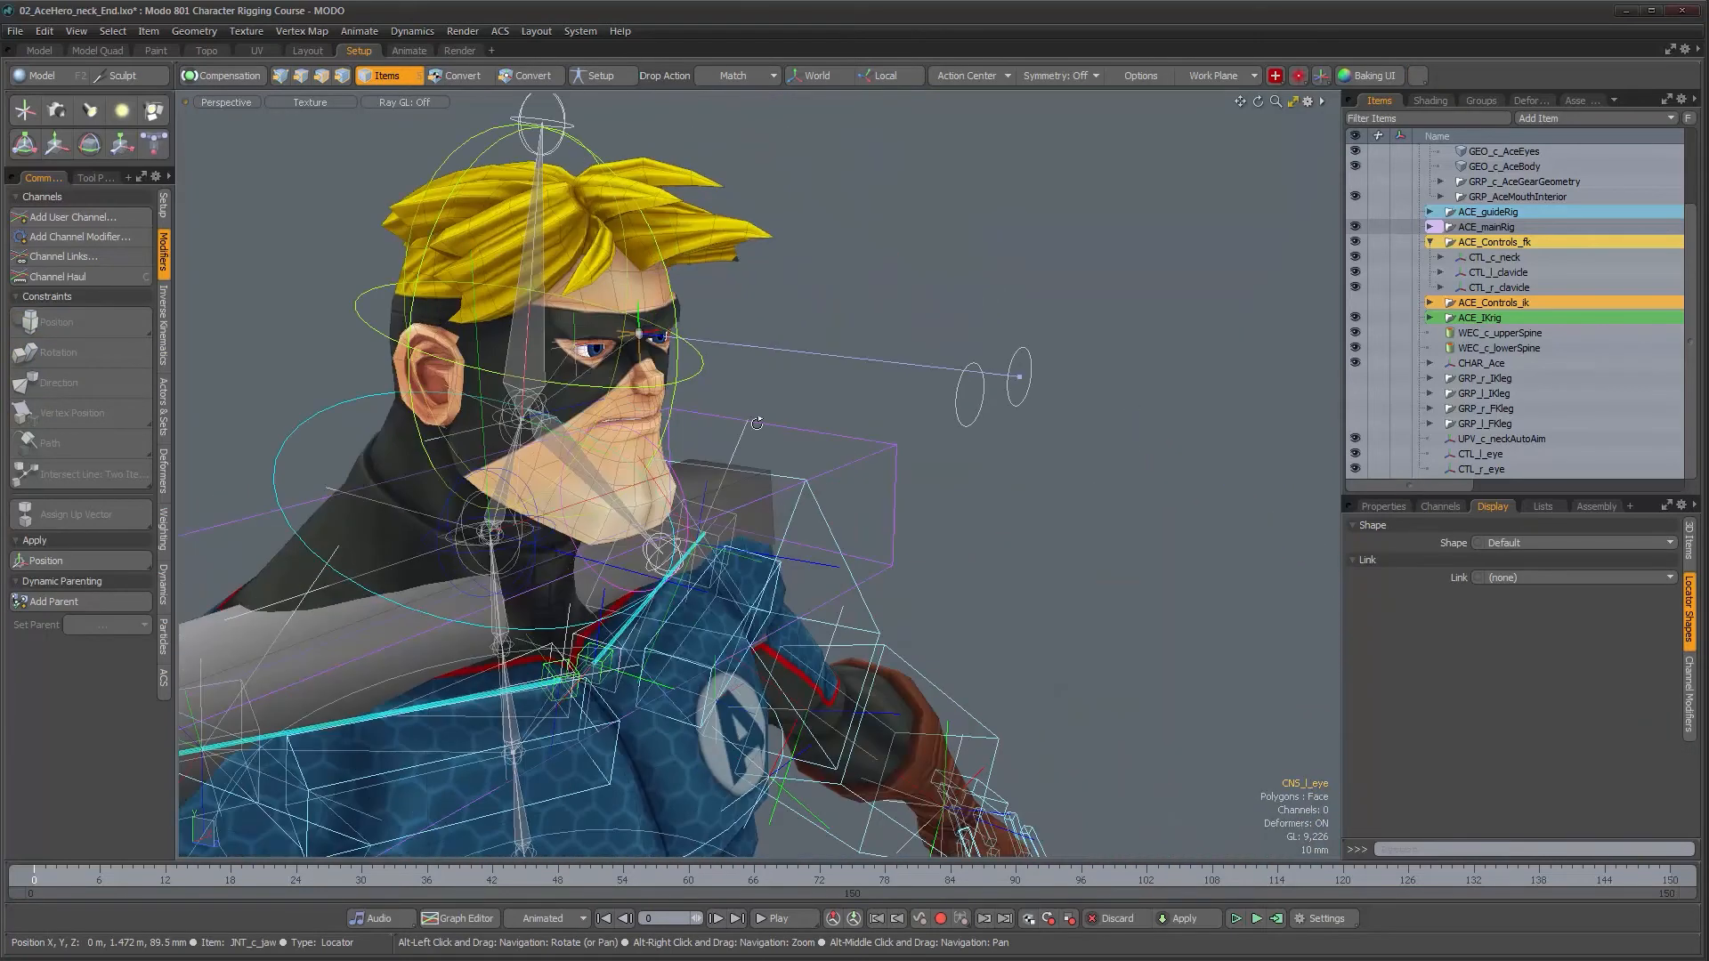
click(583, 346)
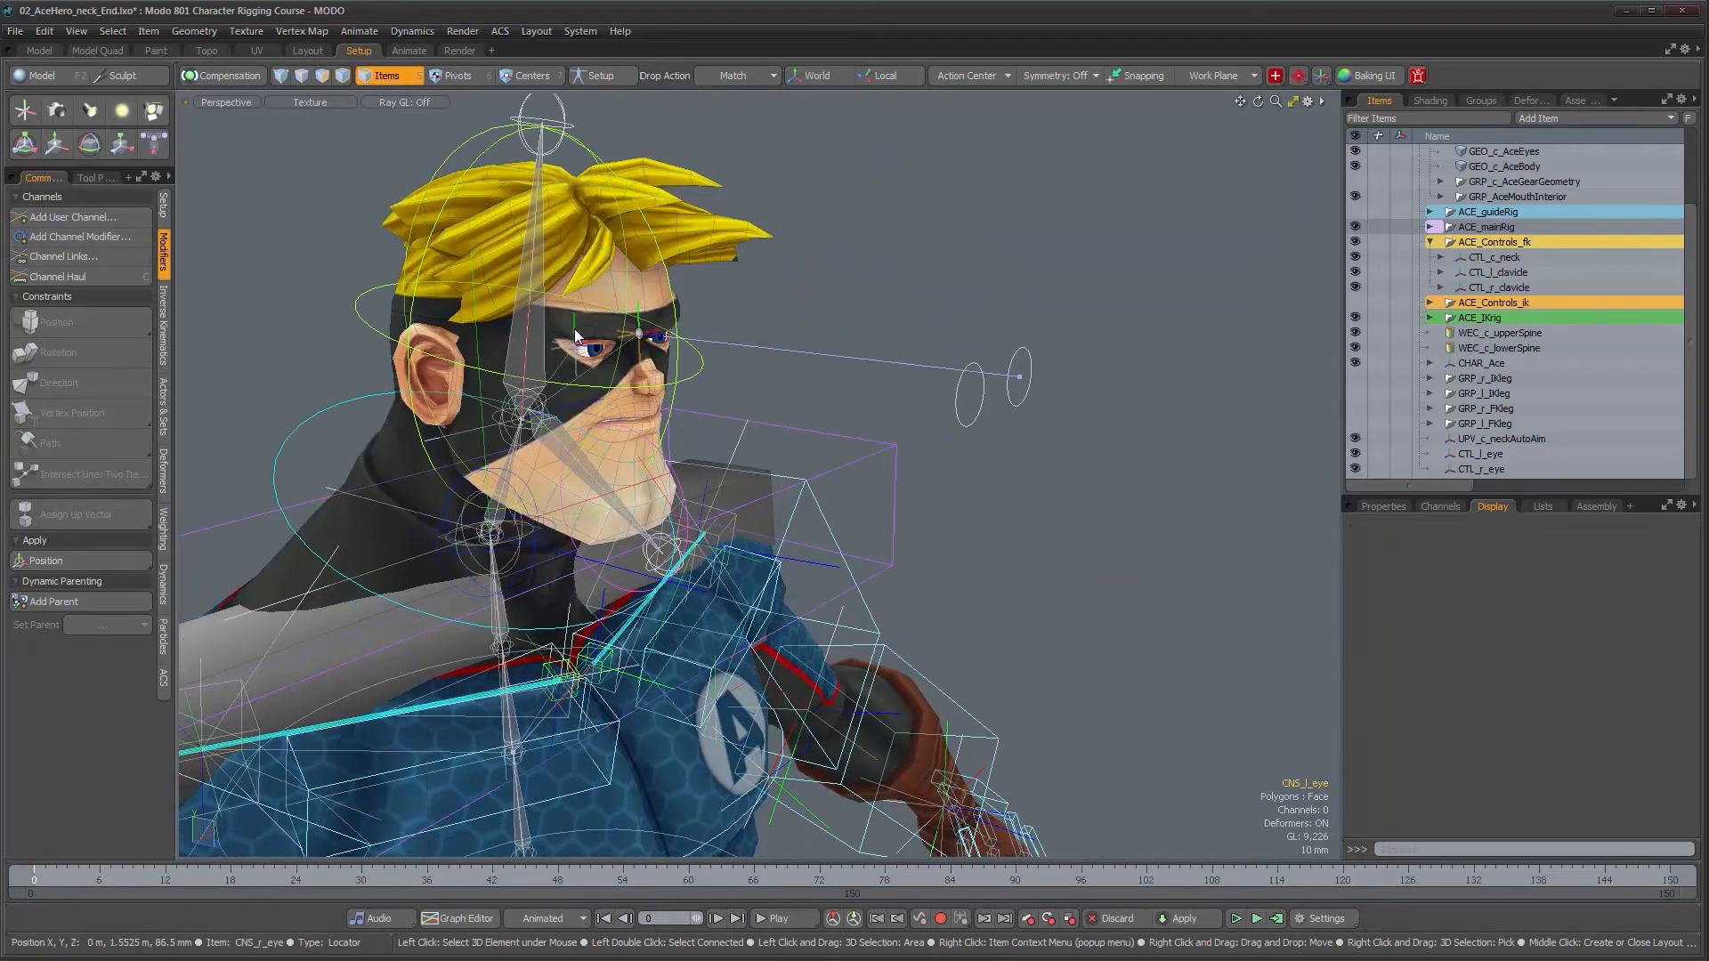
shift+click(976, 422)
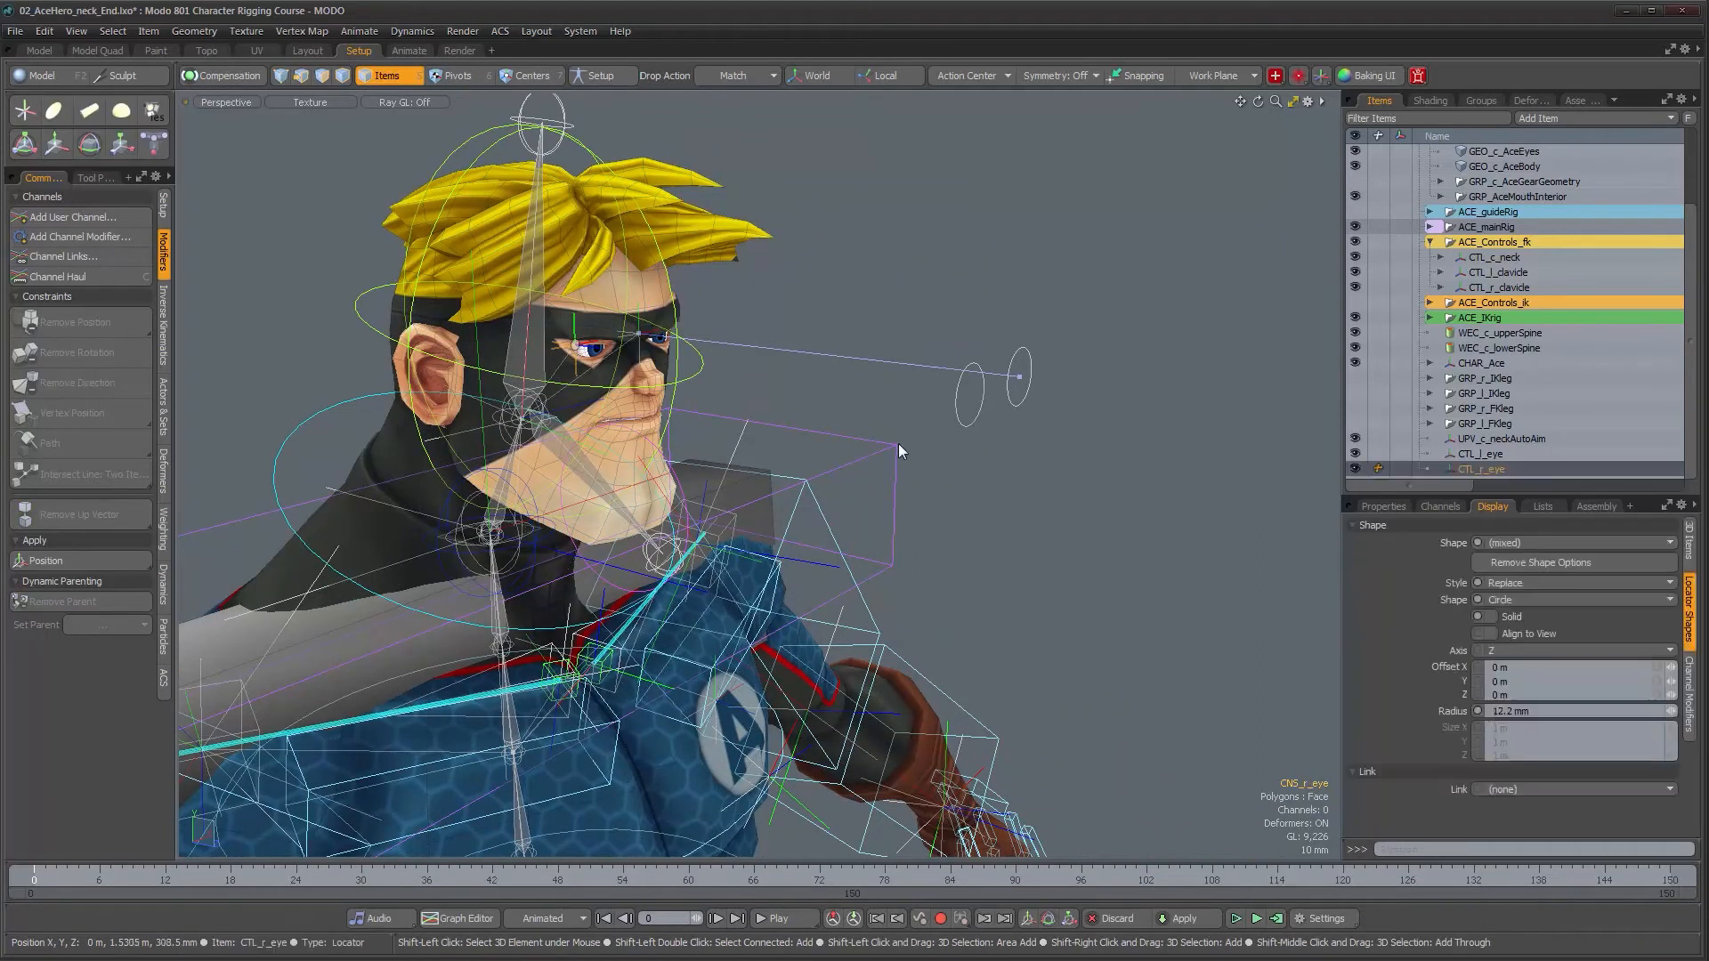
click(91, 388)
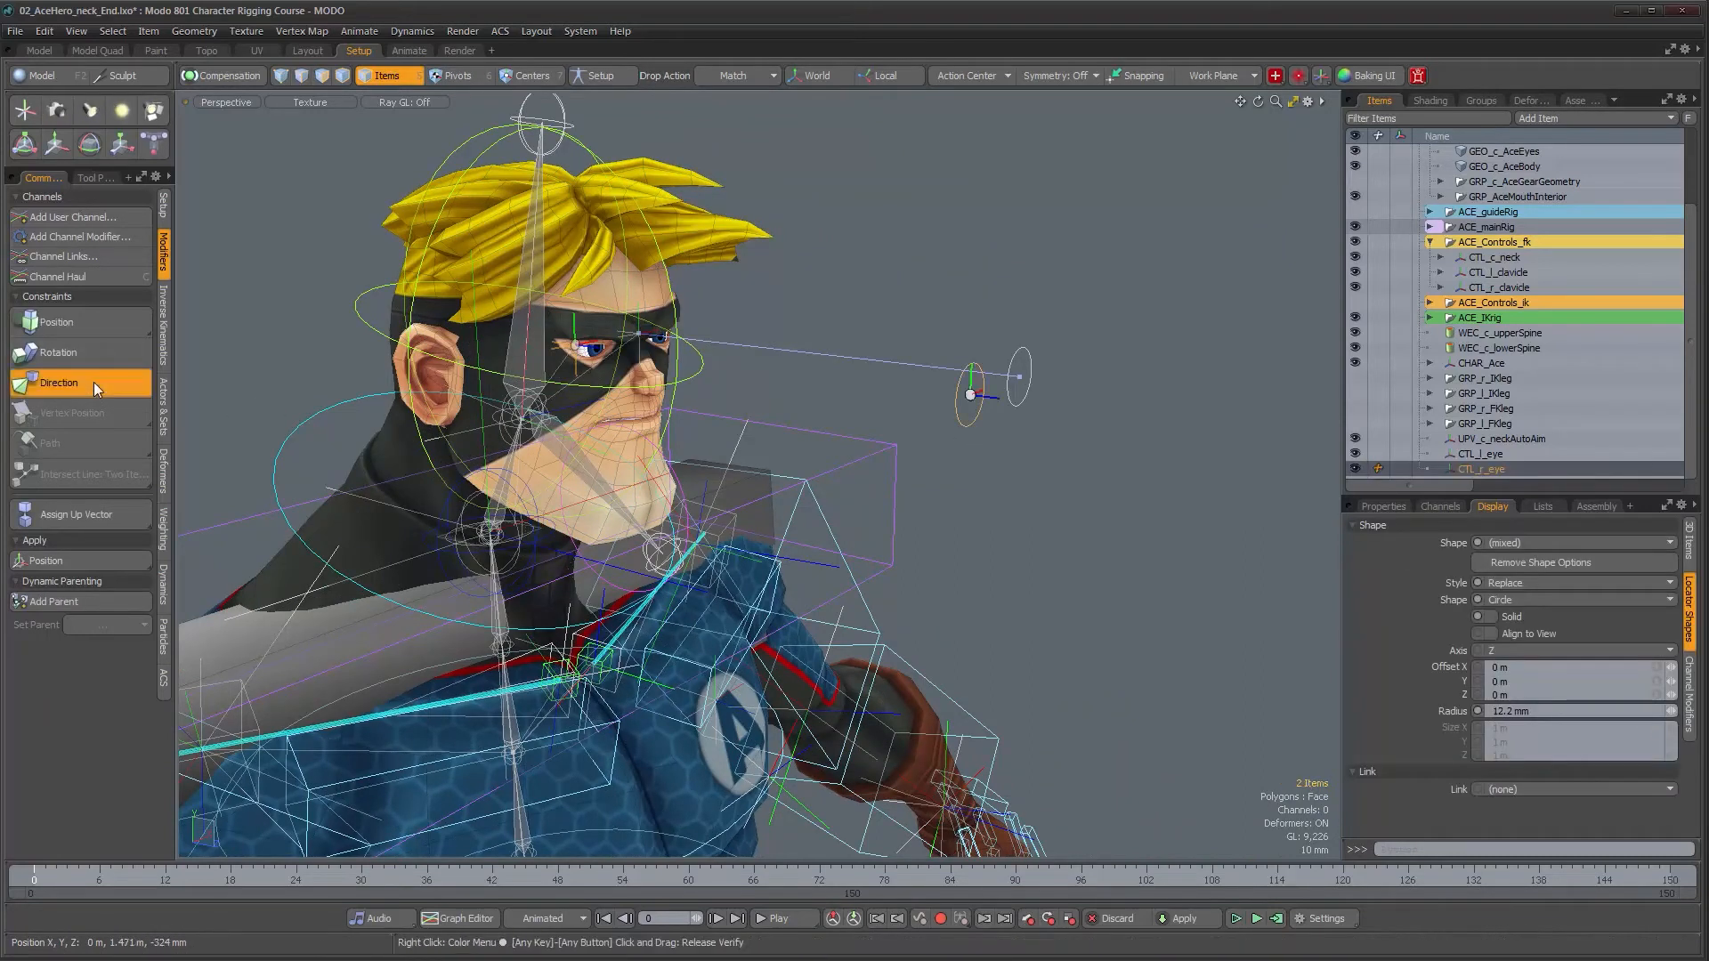
- Examine the CTL_r_eye control and the CTL_c_head control from several angles to see how the eye controls relate to the head
alt+drag(1067, 456, 754, 283)
click(612, 383)
key(w)
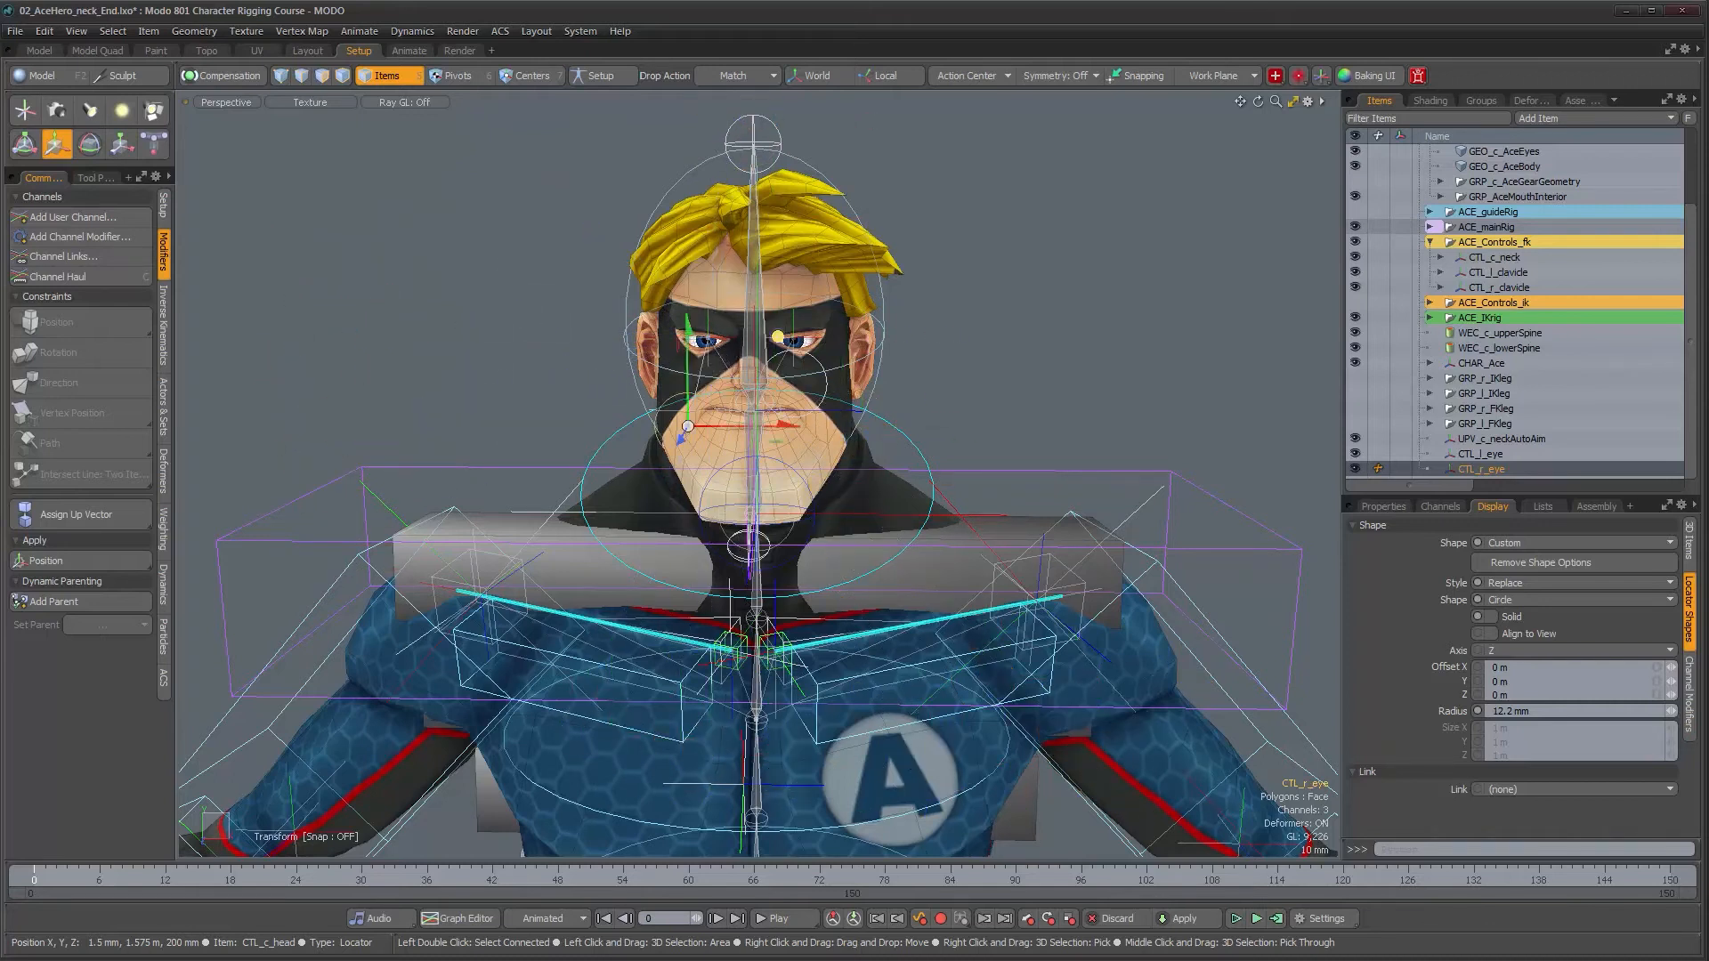
alt+drag(988, 365, 761, 372)
scroll(841, 362, down, 1)
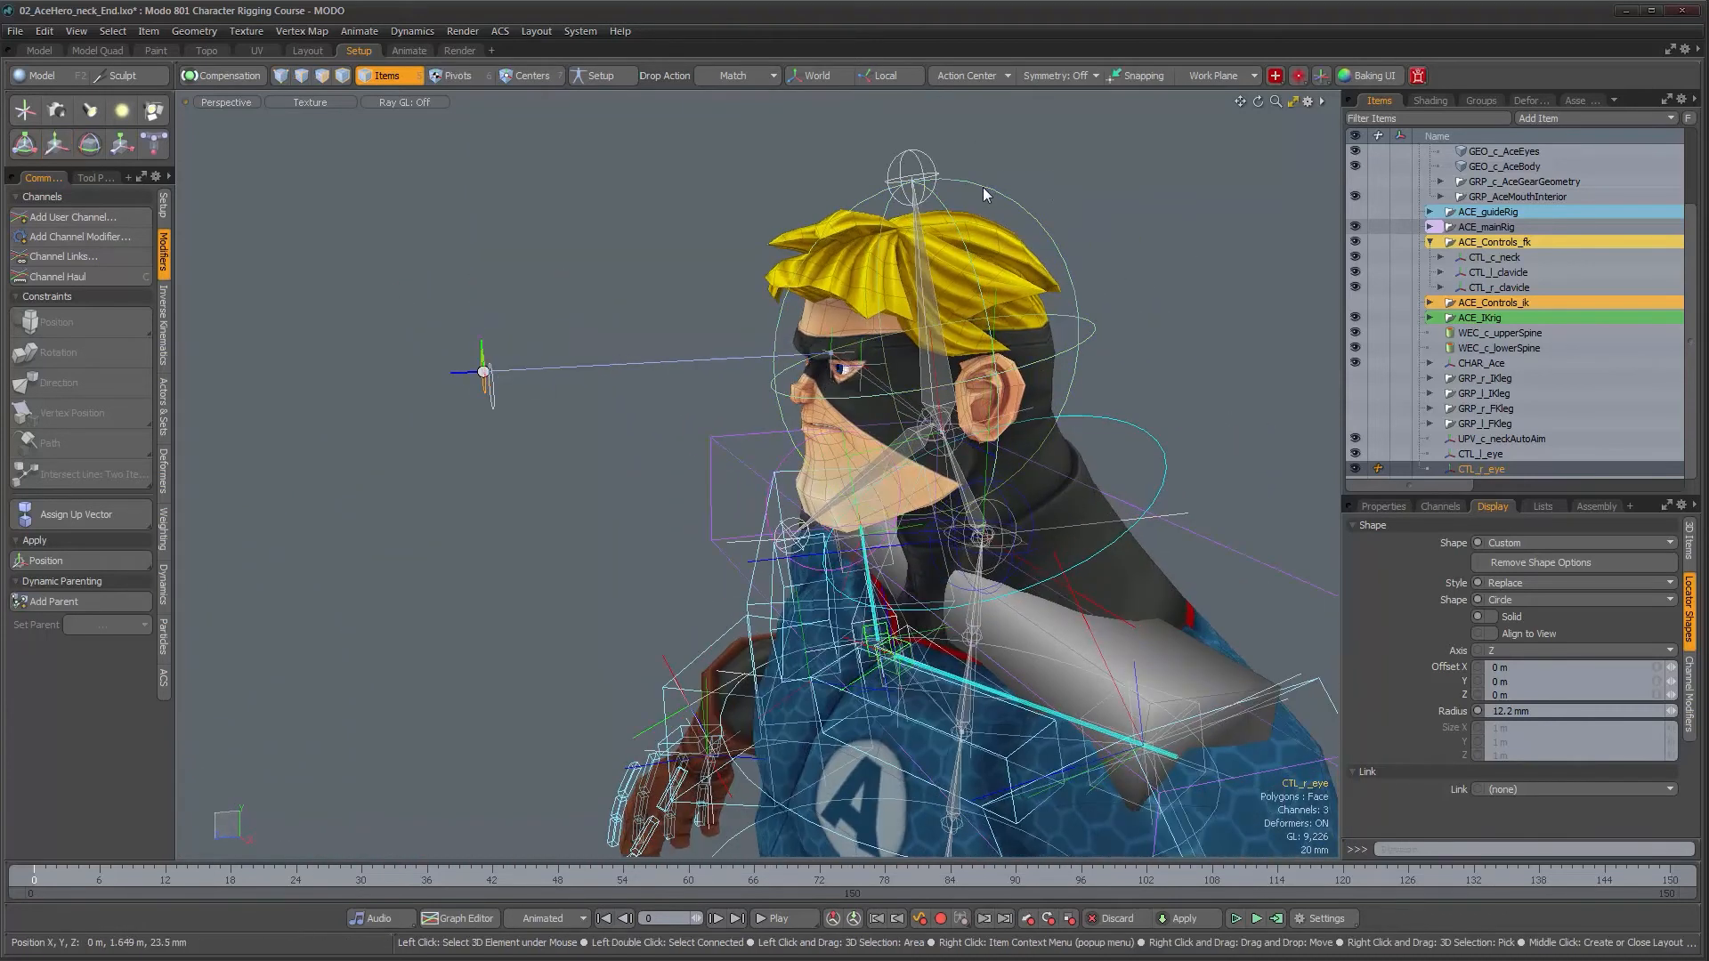
click(983, 194)
alt+drag(656, 306, 801, 414)
alt+right_drag(802, 415, 832, 419)
alt+drag(832, 419, 709, 396)
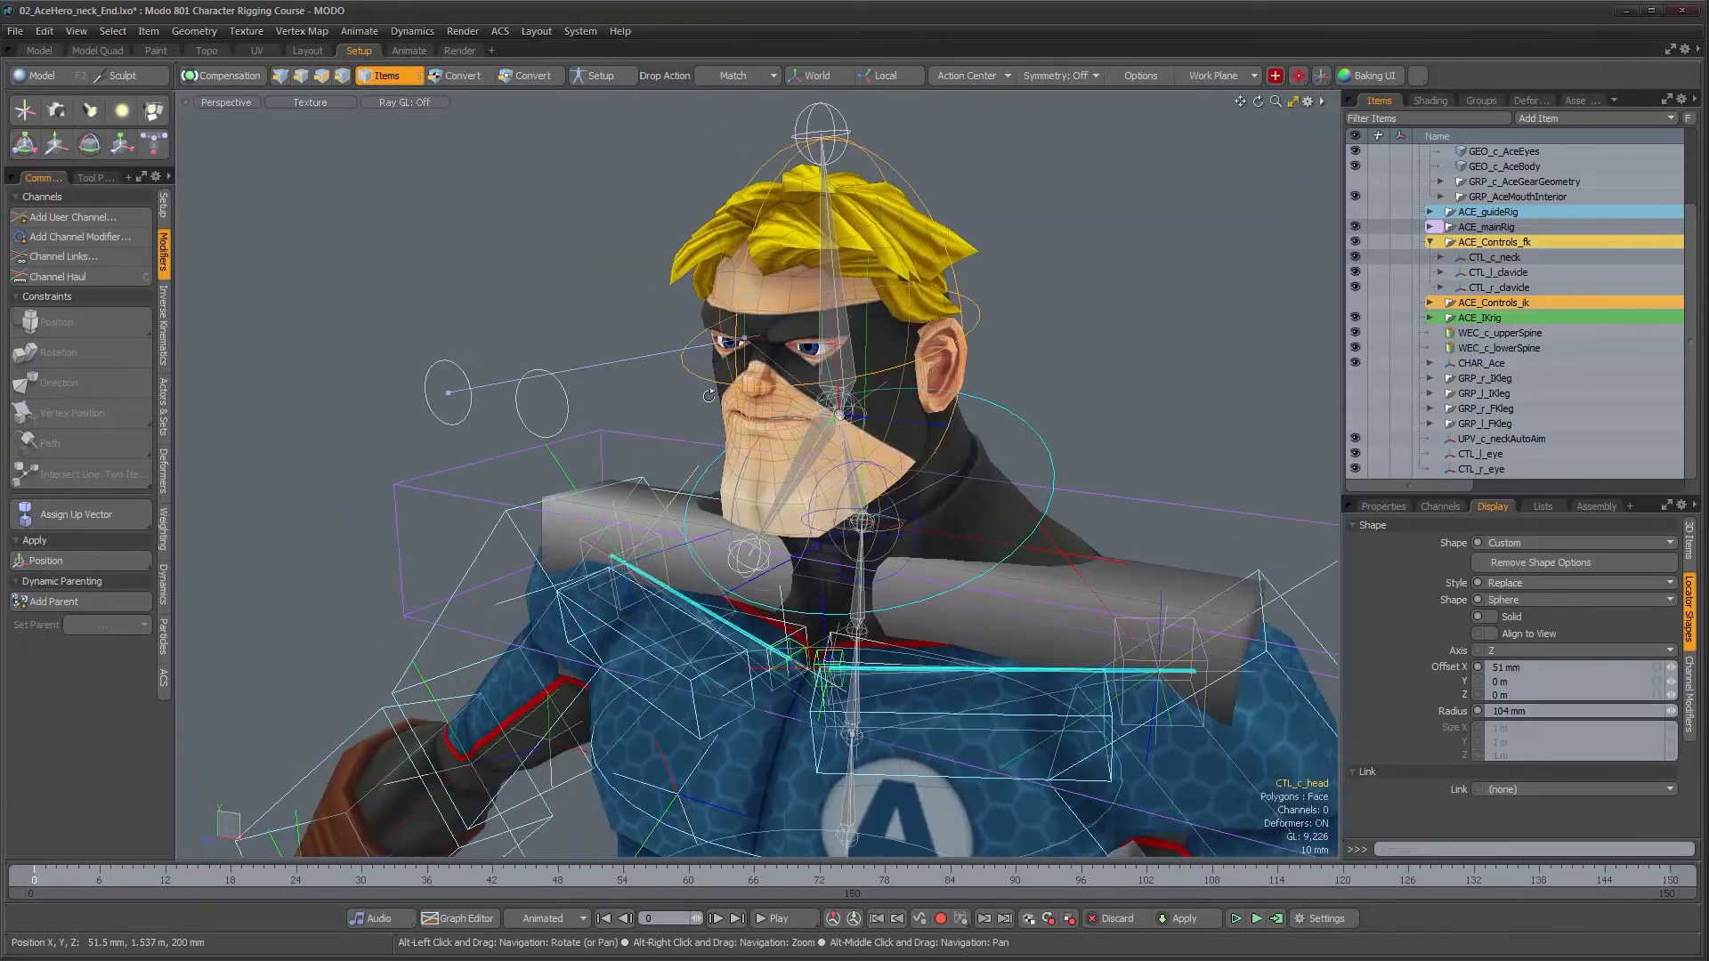
alt+drag(595, 304, 584, 316)
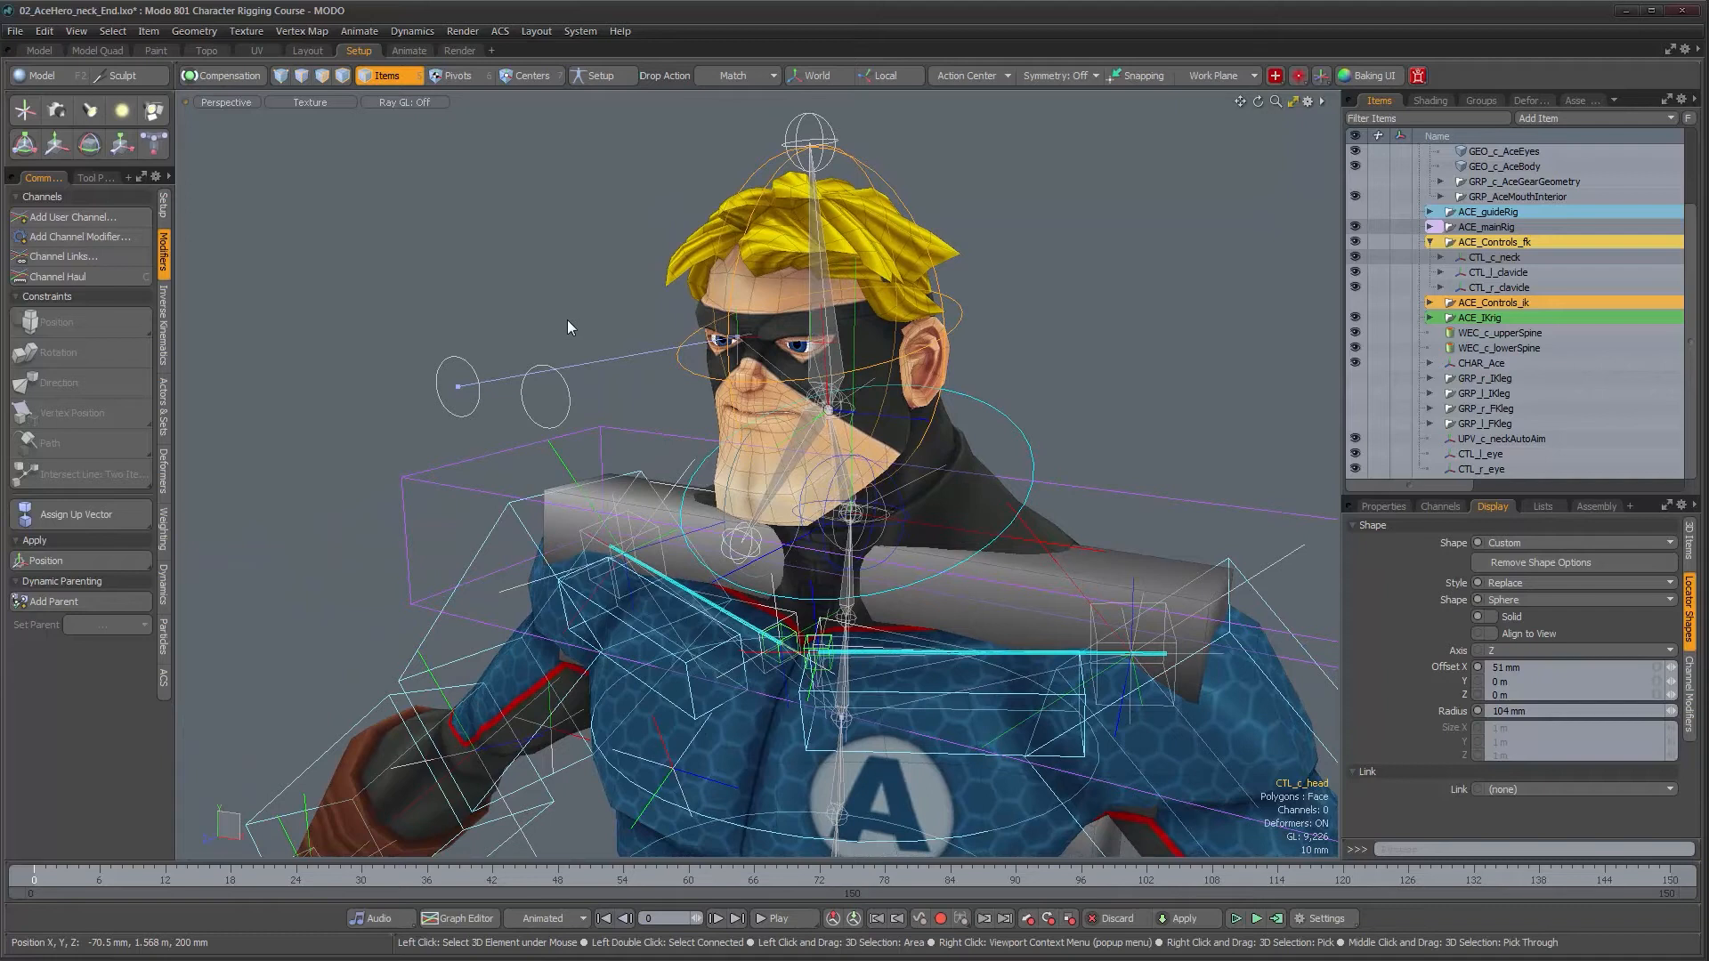
- Add a new locator and place it at the position of the CTL_l_eye control
click(568, 320)
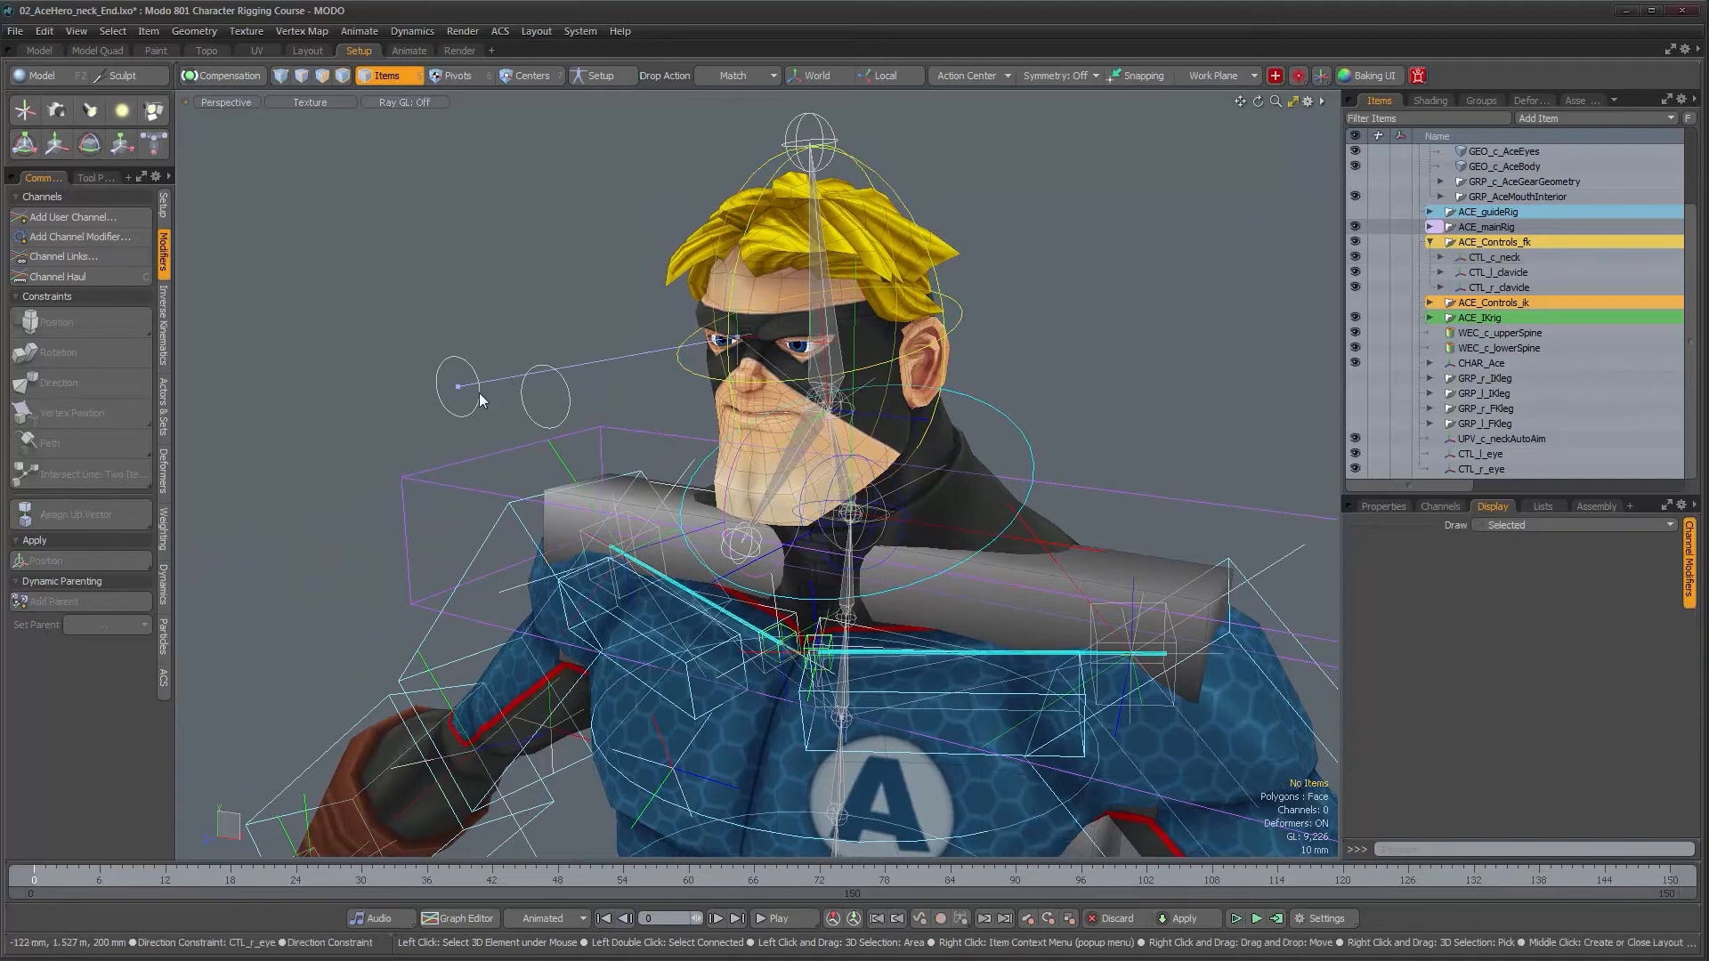
click(527, 403)
scroll(1544, 448, down, 1)
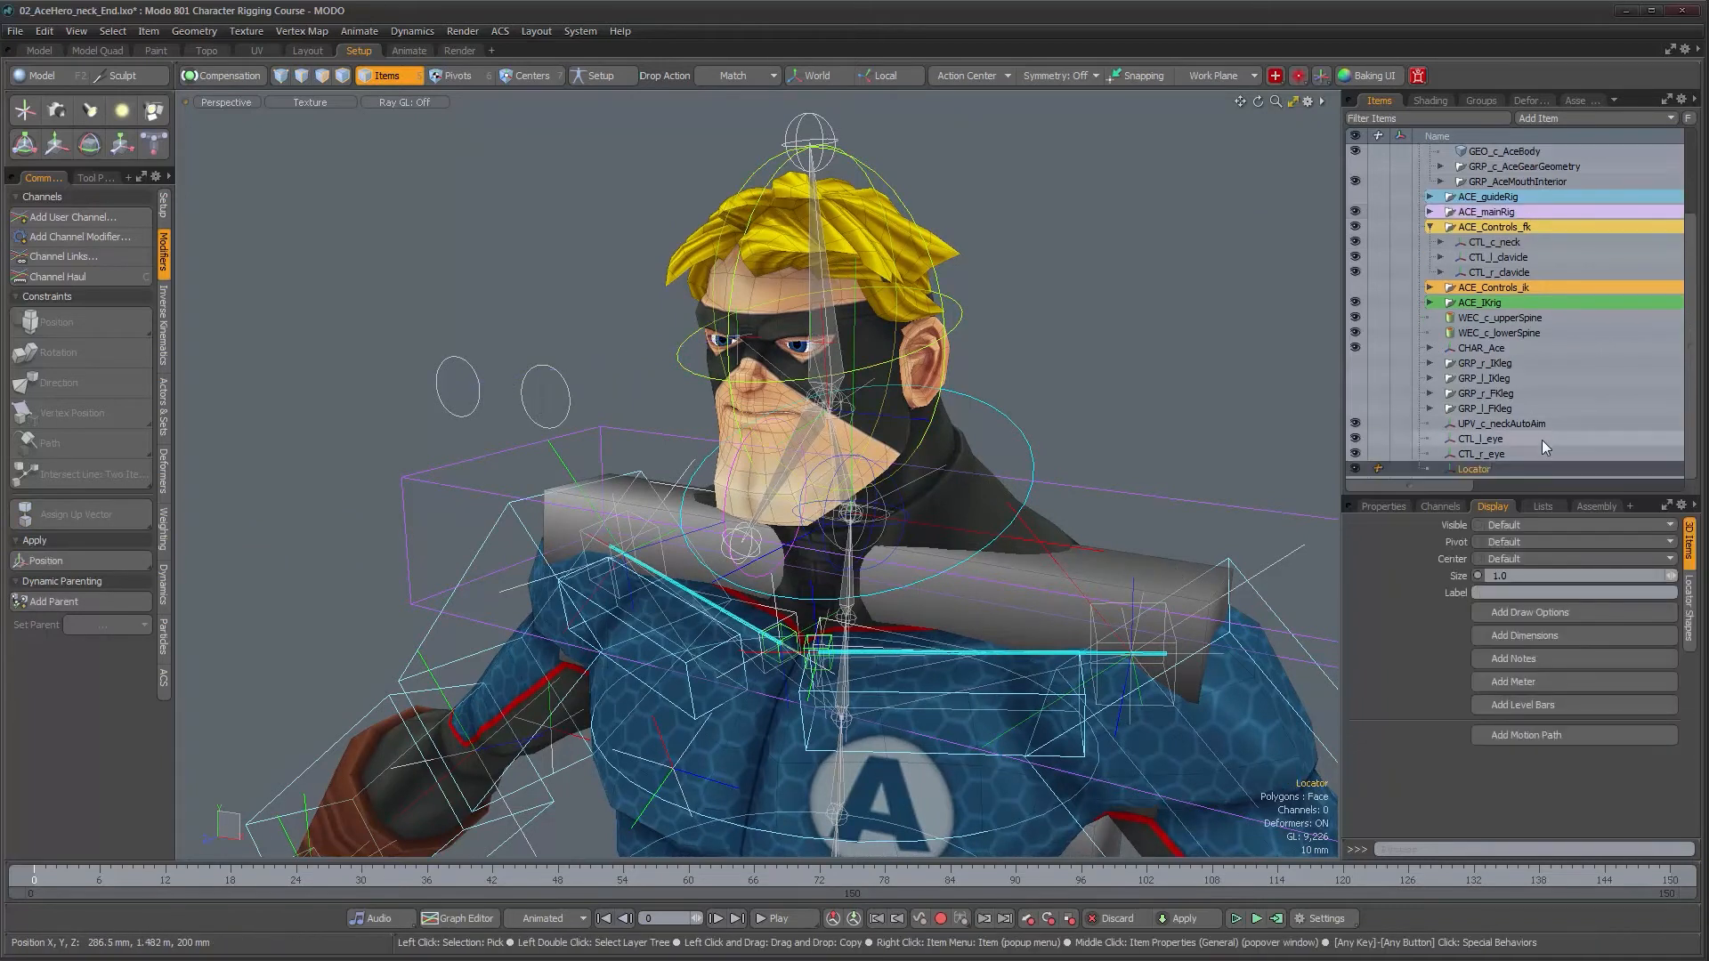
drag(572, 397, 774, 422)
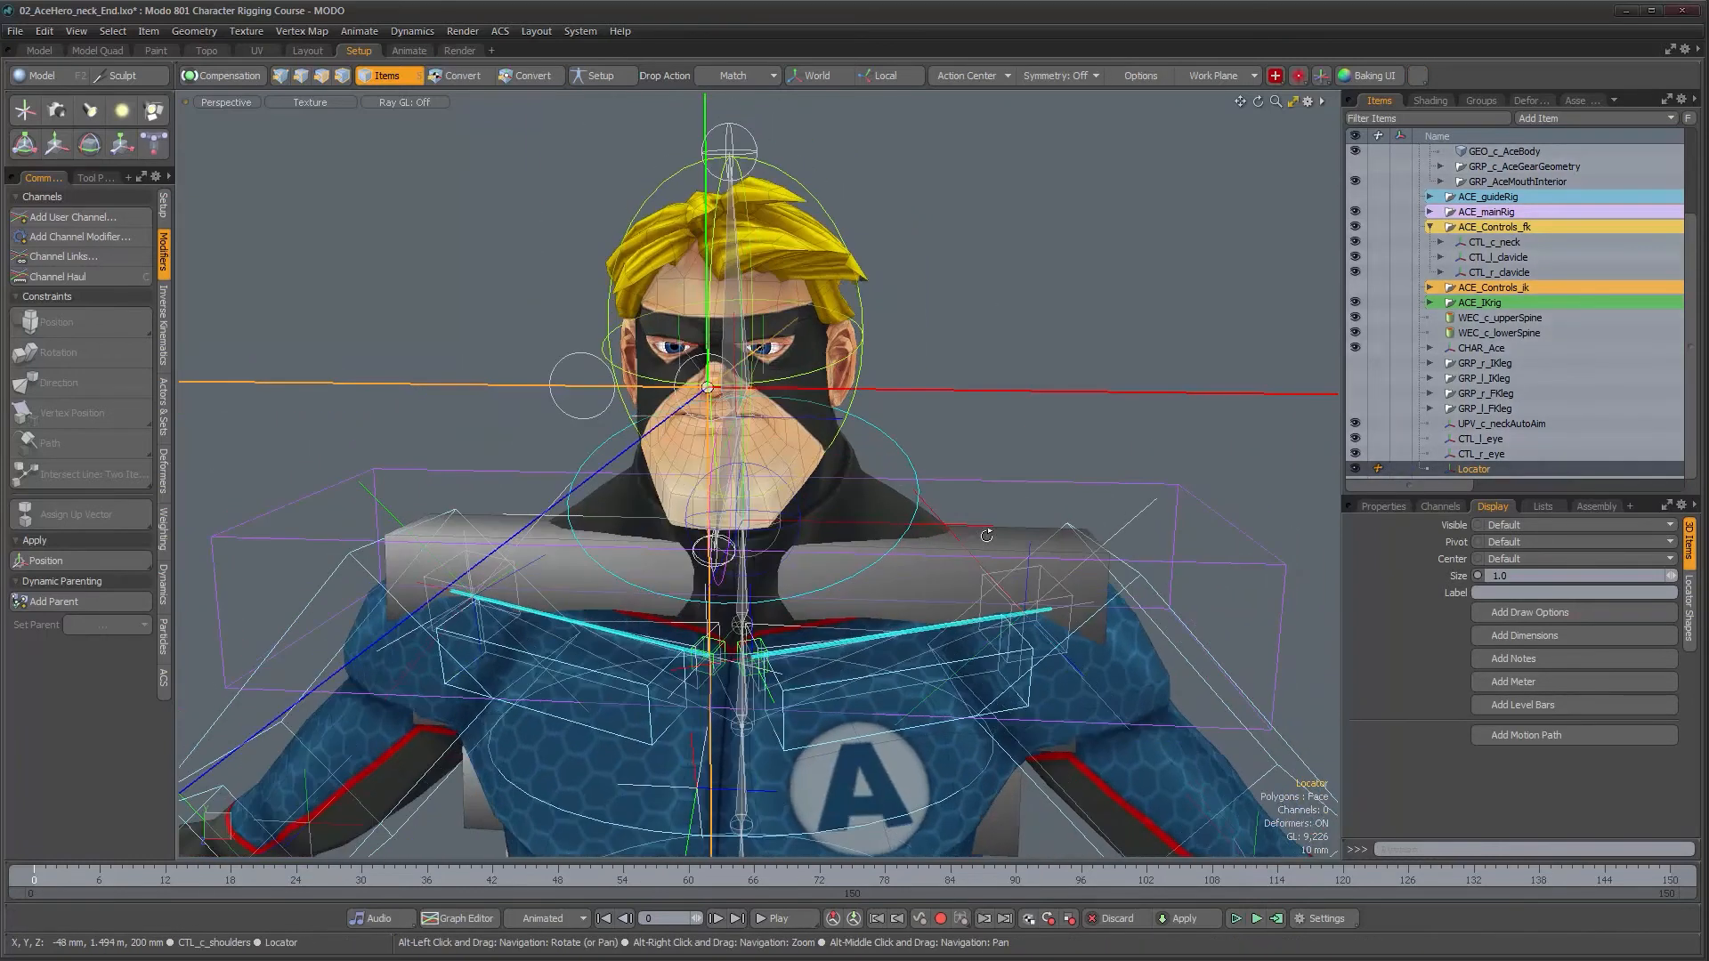
- Centre the new locator by setting its X position to 0 m and rename it CTL_c_eyes
click(1397, 504)
drag(1512, 555, 1435, 554)
text(0)
key(Return)
alt+drag(1217, 471, 788, 394)
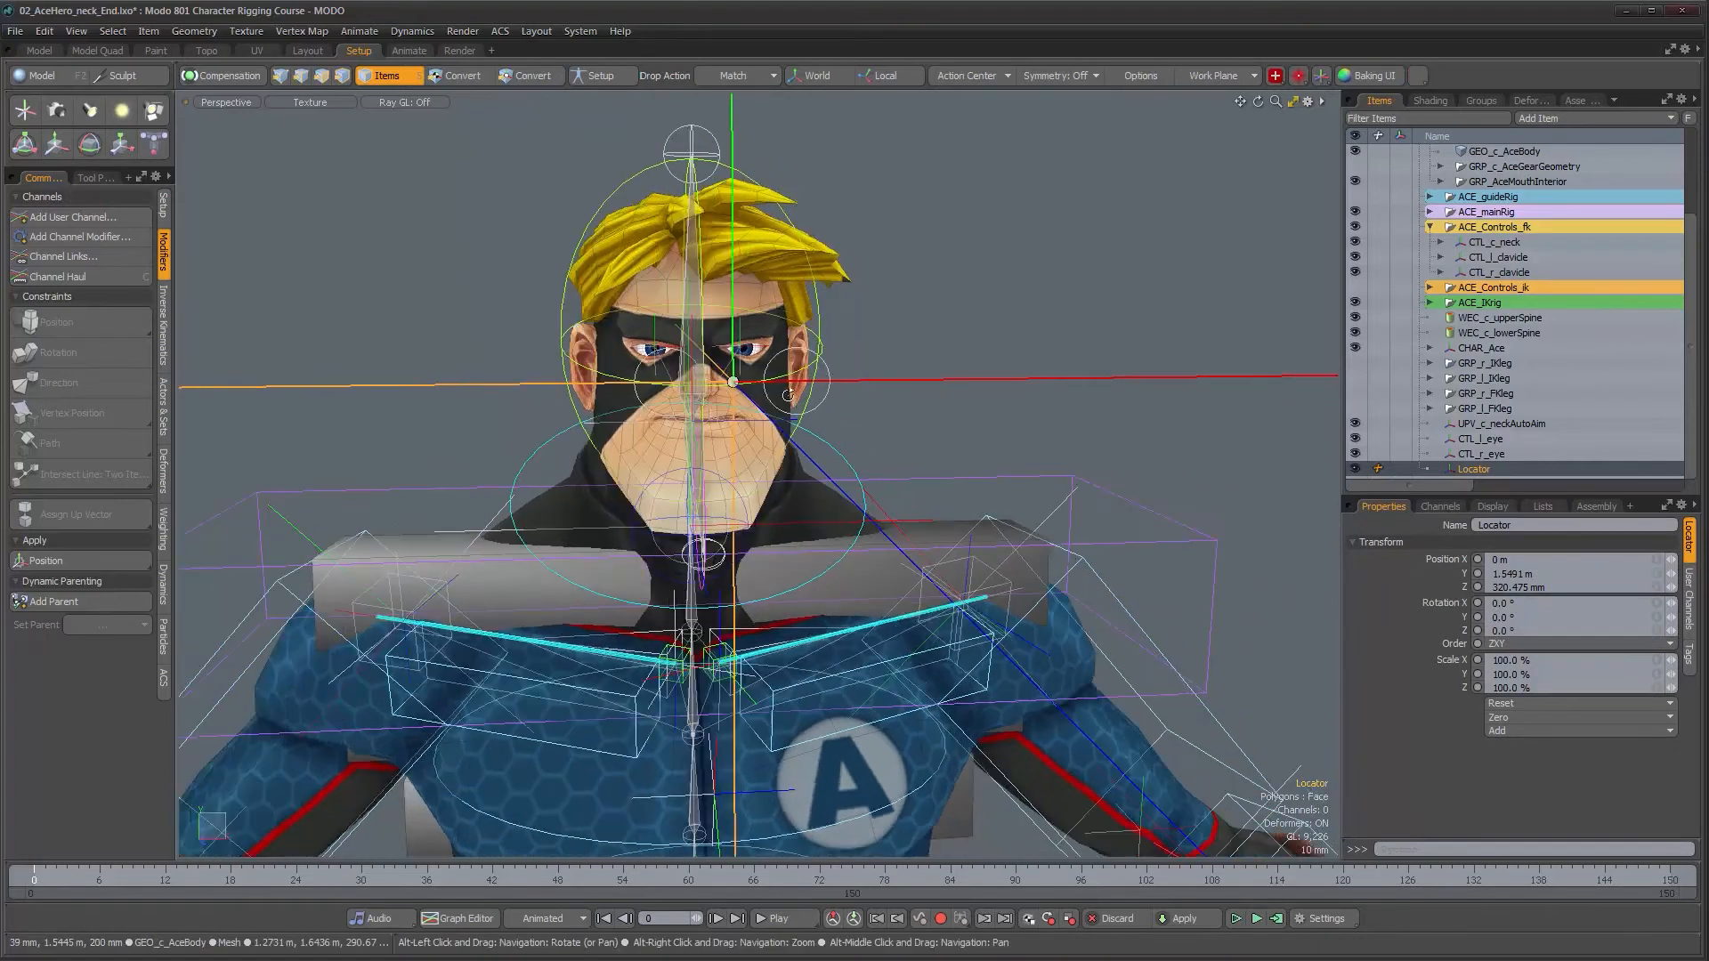
double_click(1508, 469)
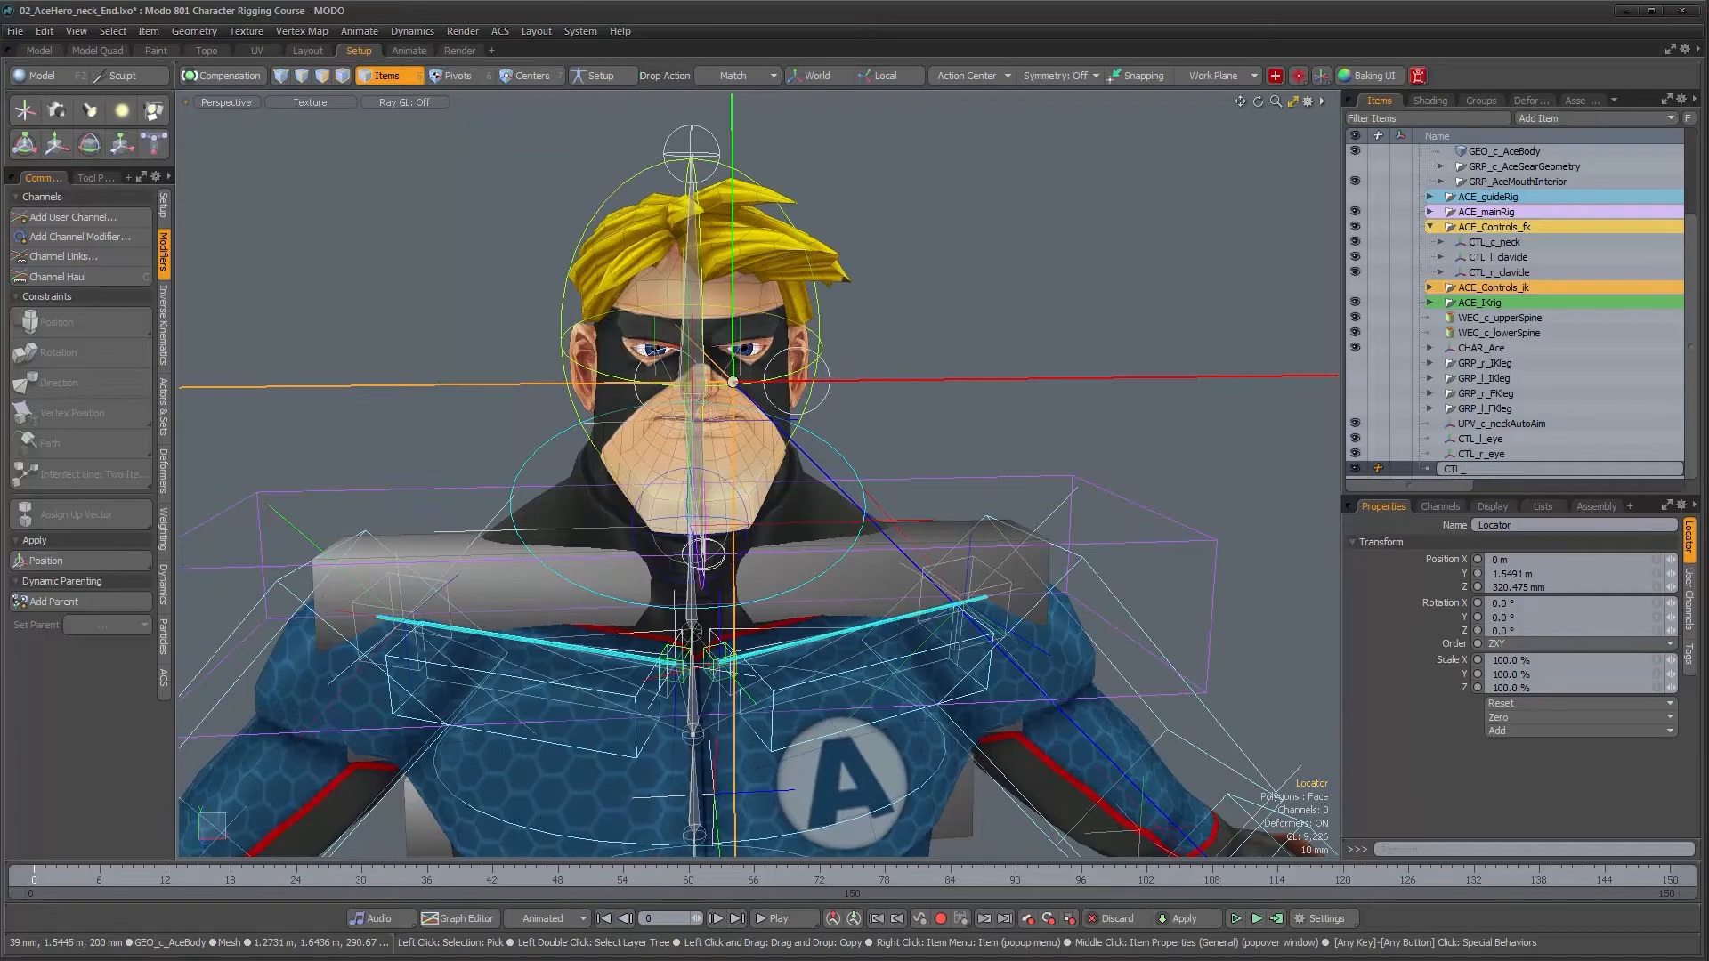
- Give CTL_c_eyes a custom, non-solid plane shape in Replace style
click(1493, 507)
click(1688, 584)
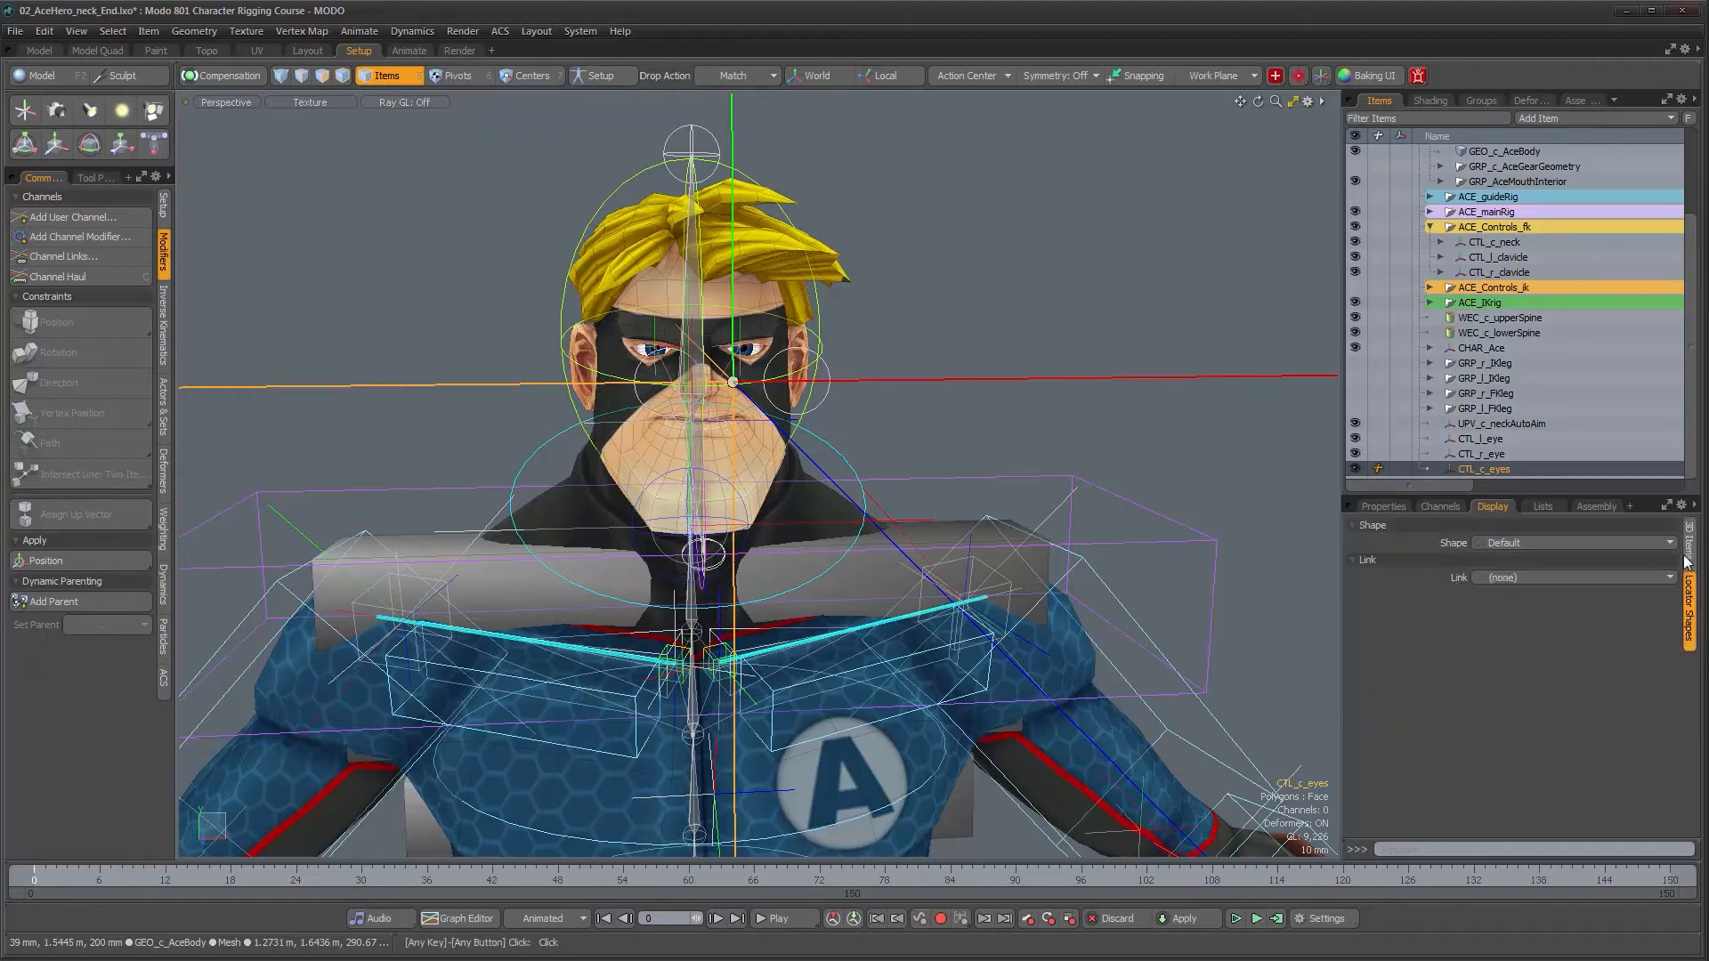
click(1527, 542)
click(1528, 557)
click(1519, 584)
click(1520, 598)
click(1523, 601)
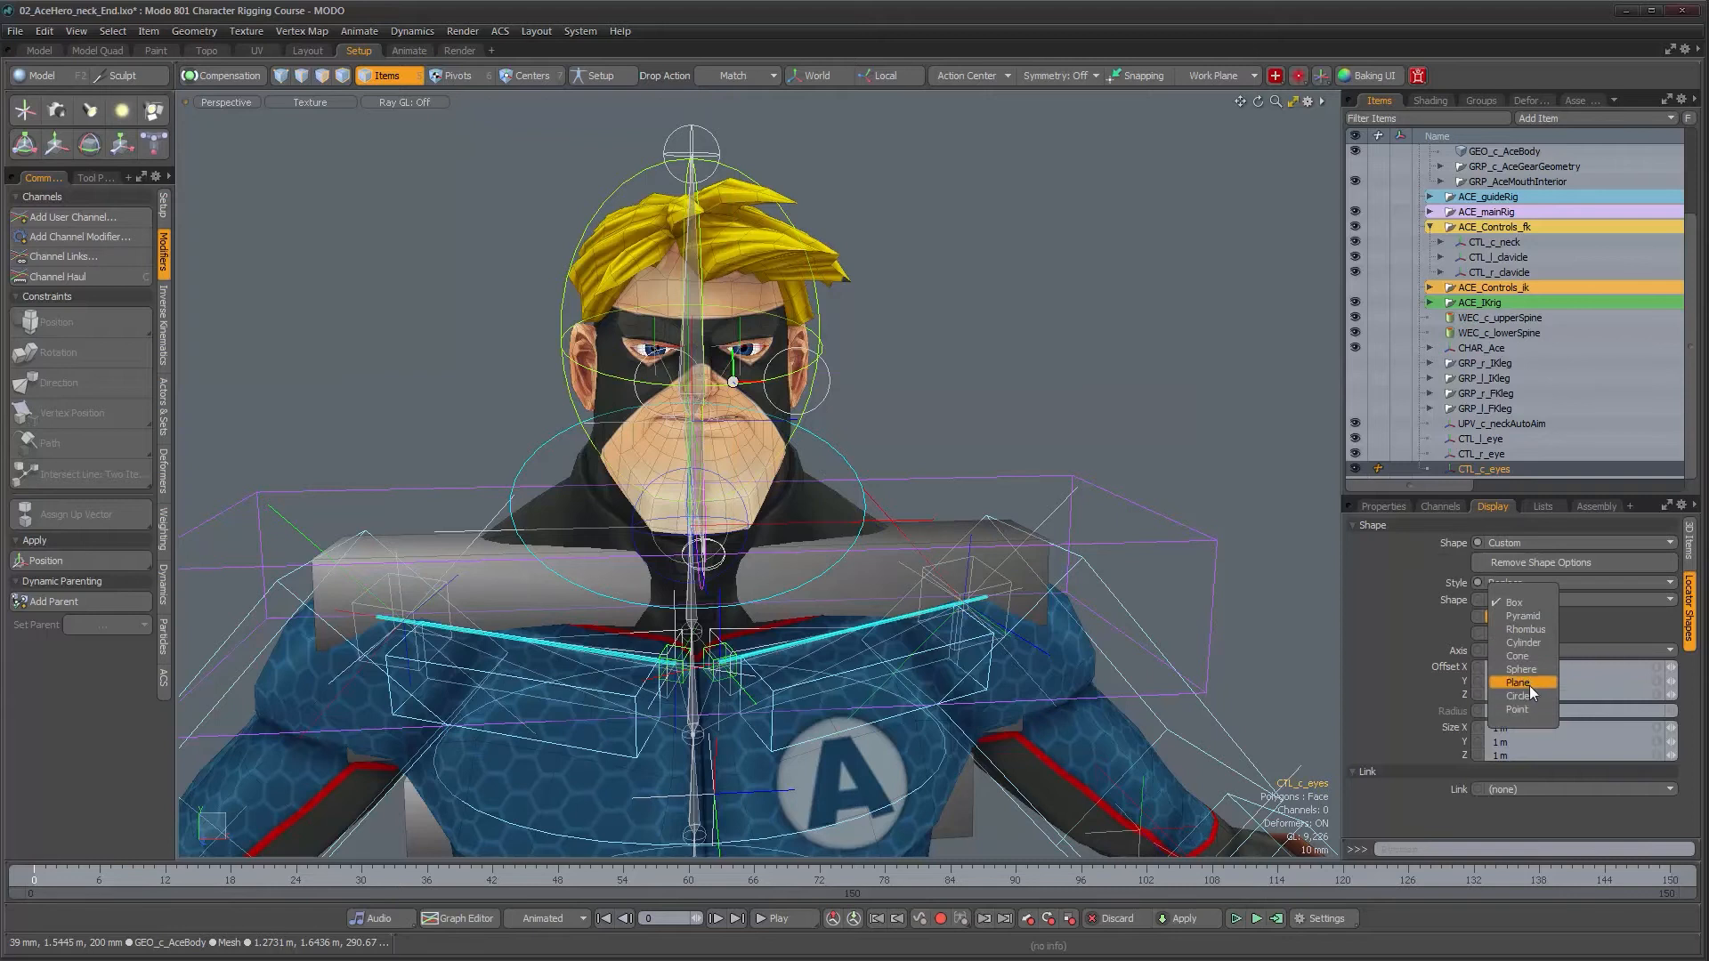
click(1524, 683)
click(1496, 617)
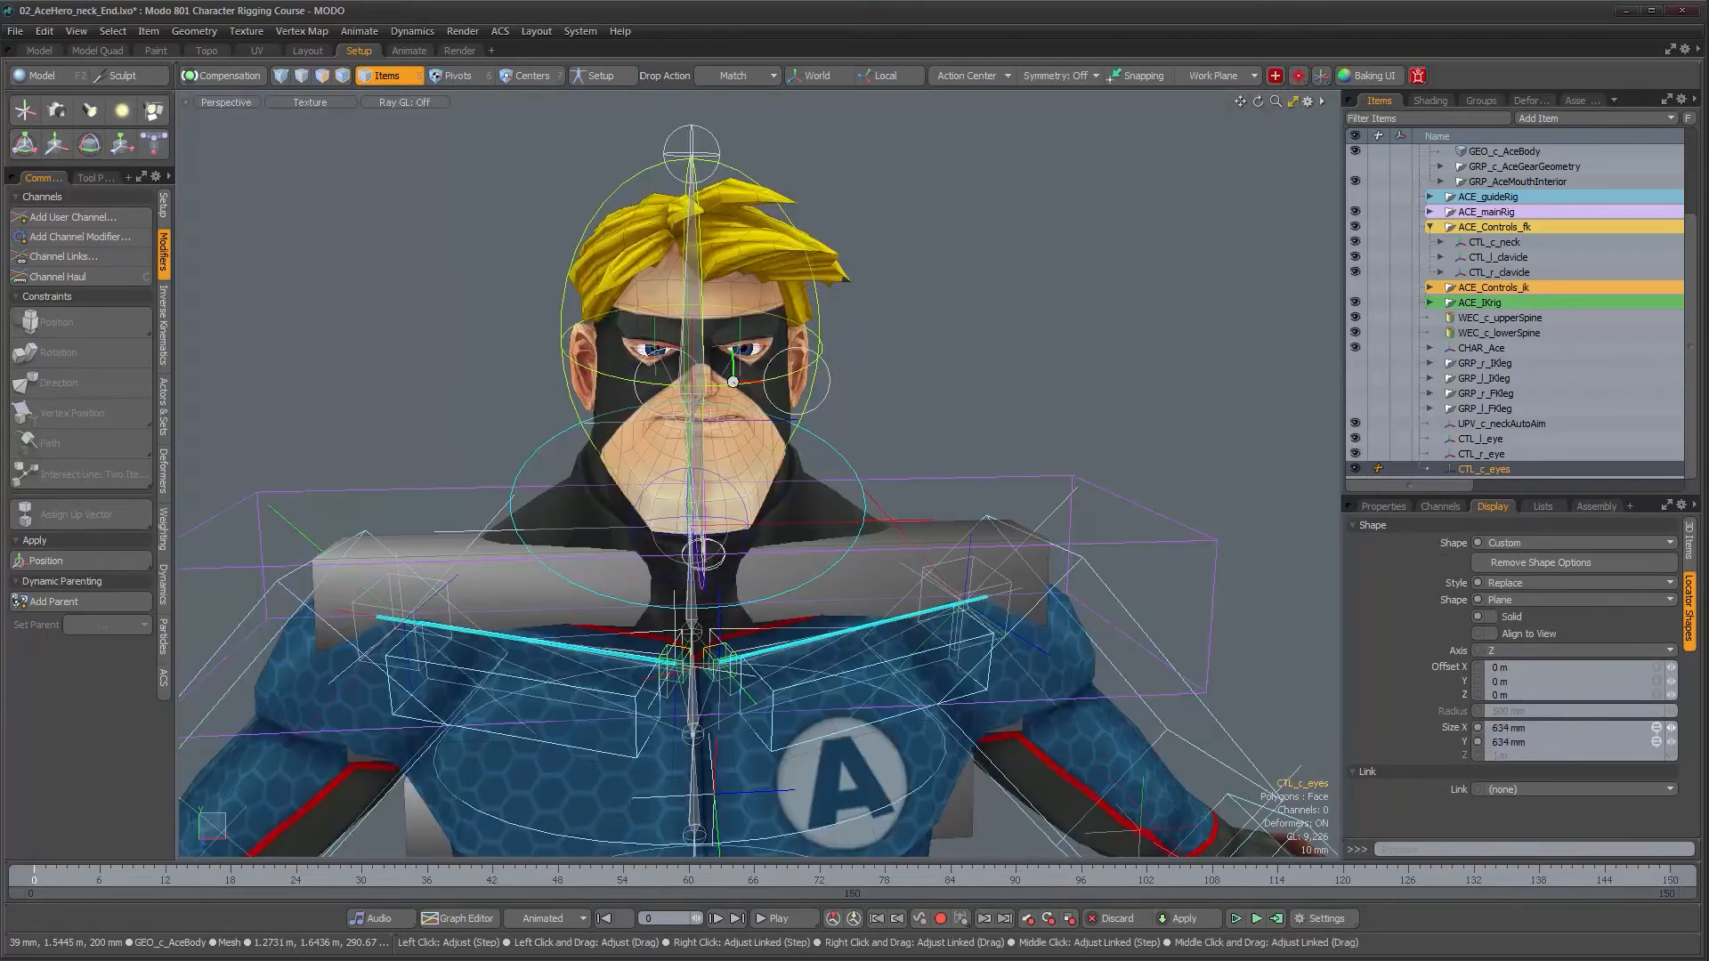
- Size the CTL_c_eyes plane to 87 mm in X and 31.2 mm in Y so it frames both eye controls
drag(1671, 727, 1611, 728)
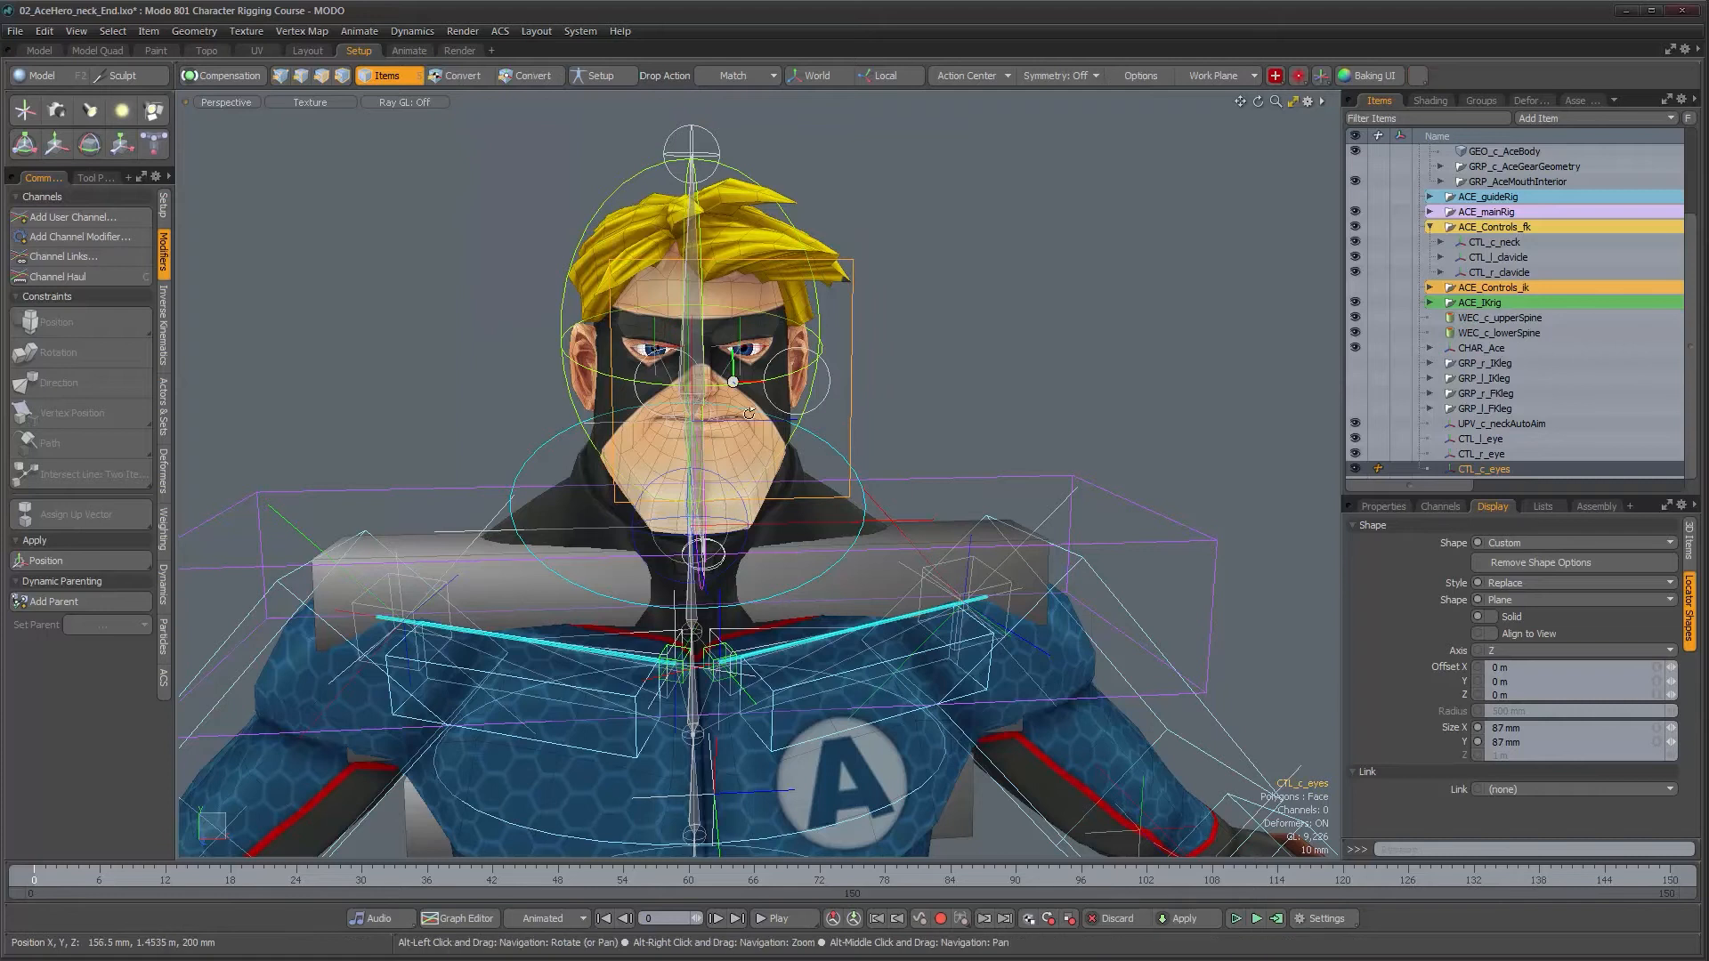
alt+drag(686, 415, 729, 413)
alt+drag(915, 487, 885, 488)
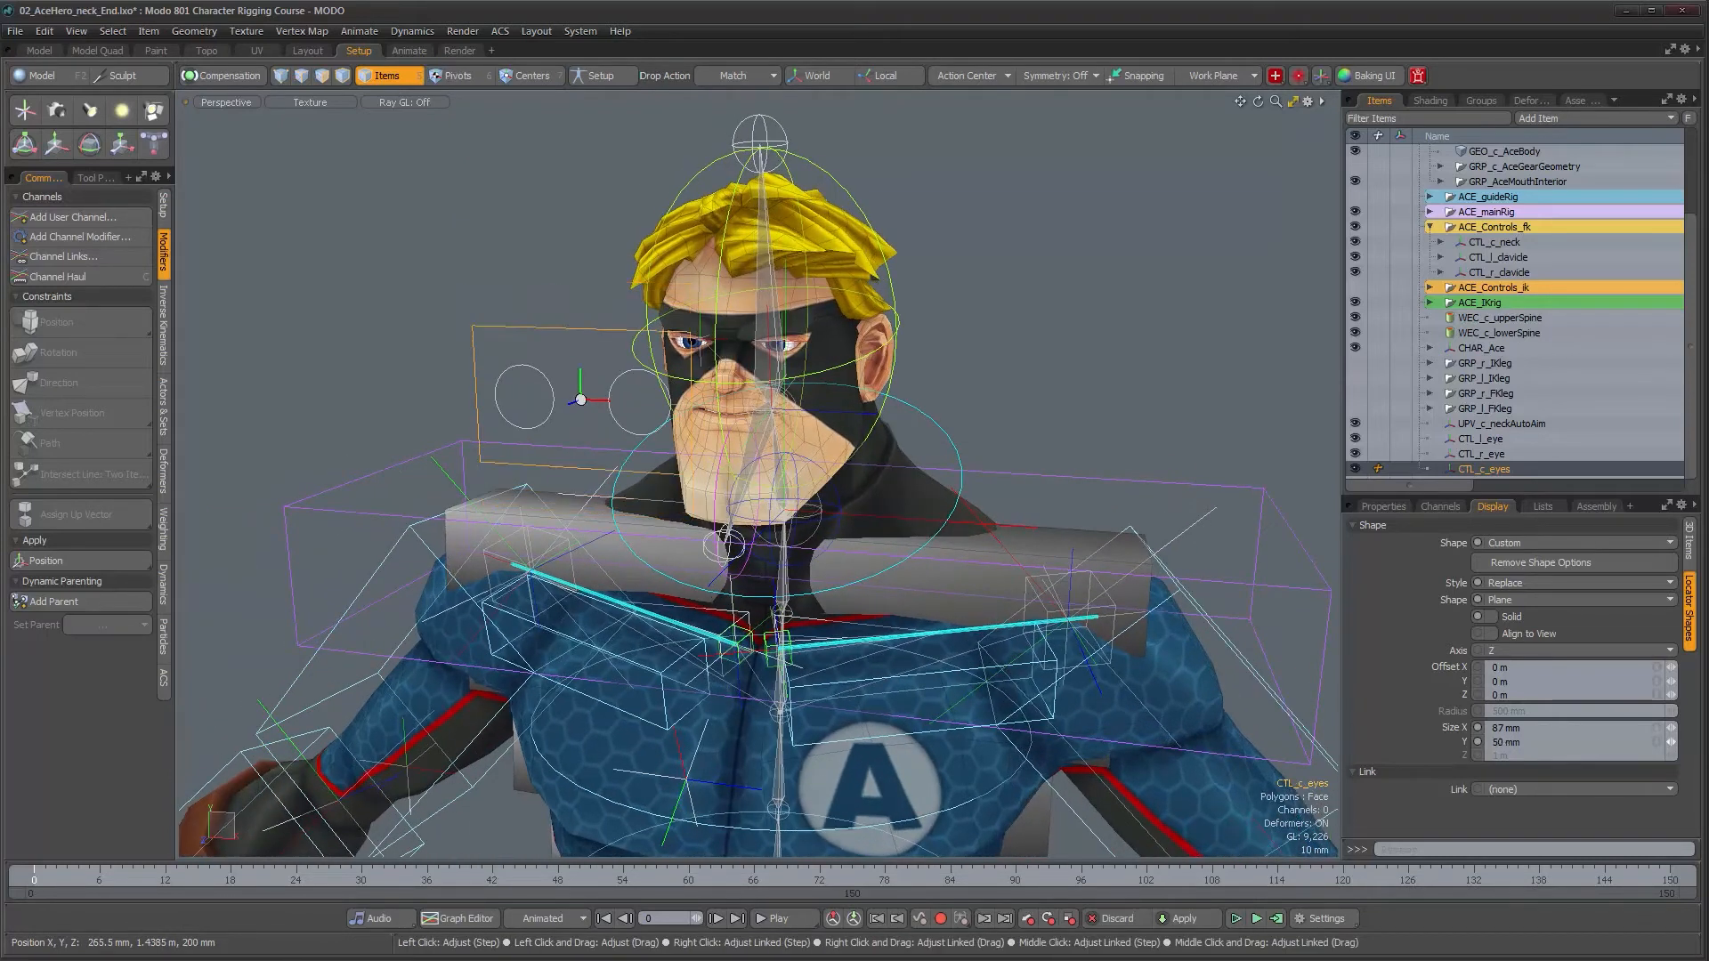
drag(1671, 742, 1675, 741)
alt+drag(1108, 350, 1060, 350)
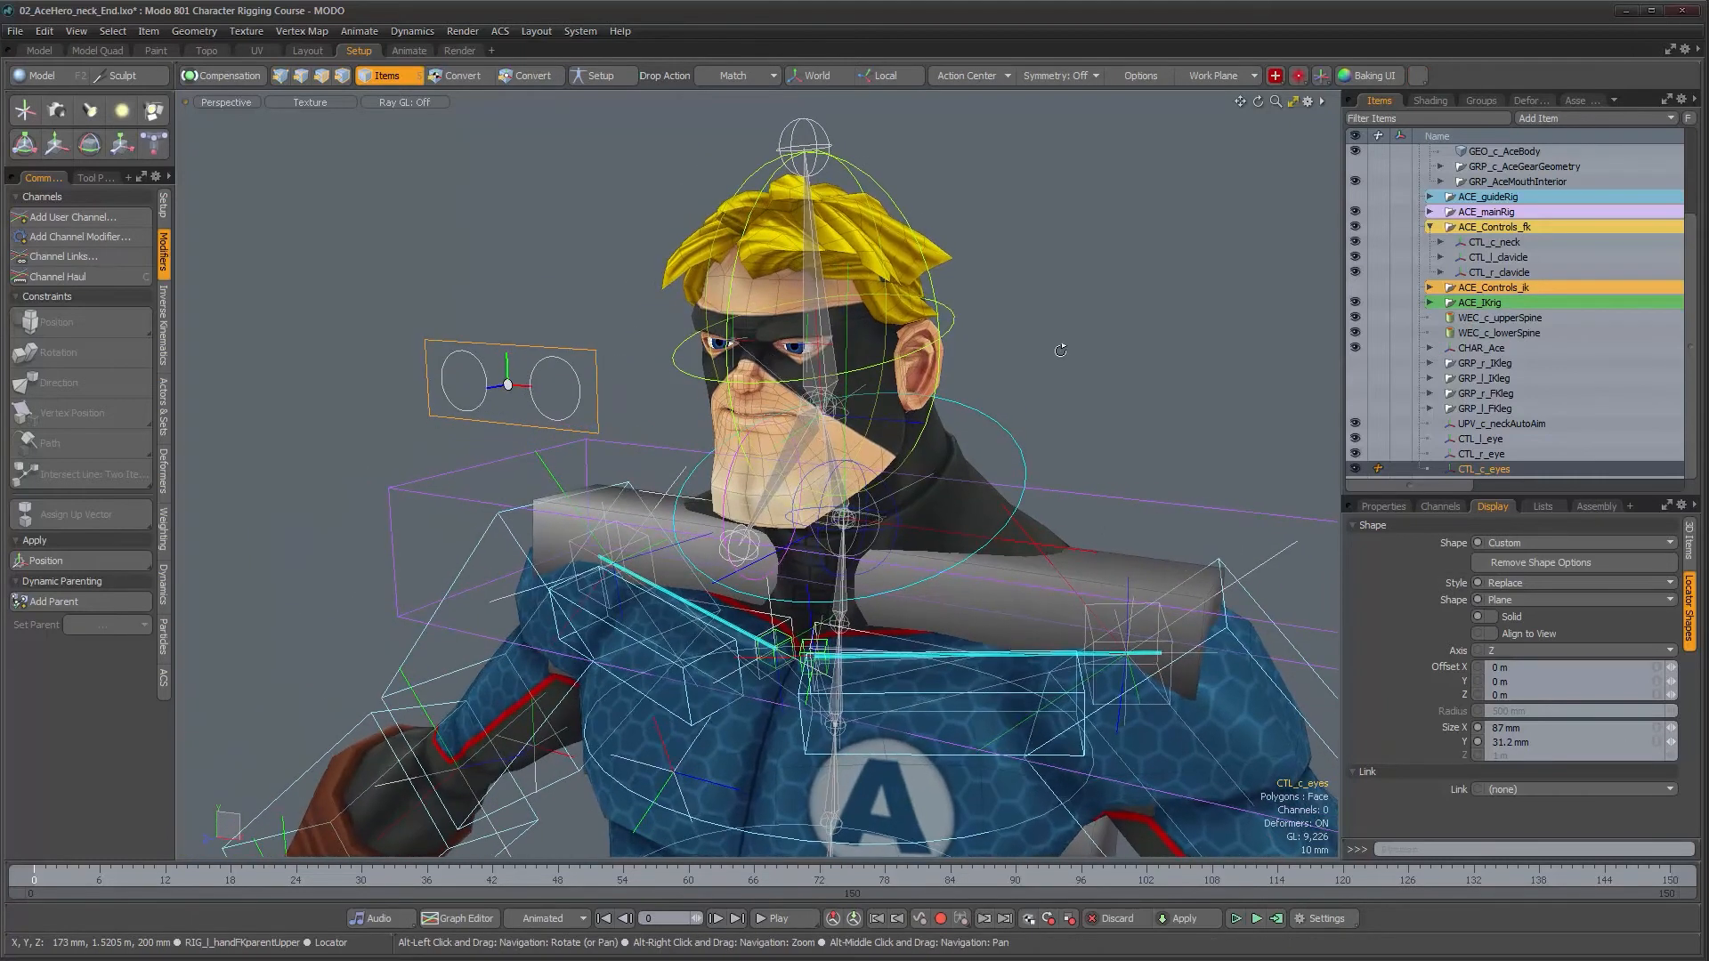
- Parent CTL_l_eye and CTL_r_eye under the CTL_c_eyes locator and expand its hierarchy
click(1480, 438)
shift+click(1483, 455)
drag(1483, 463, 1482, 468)
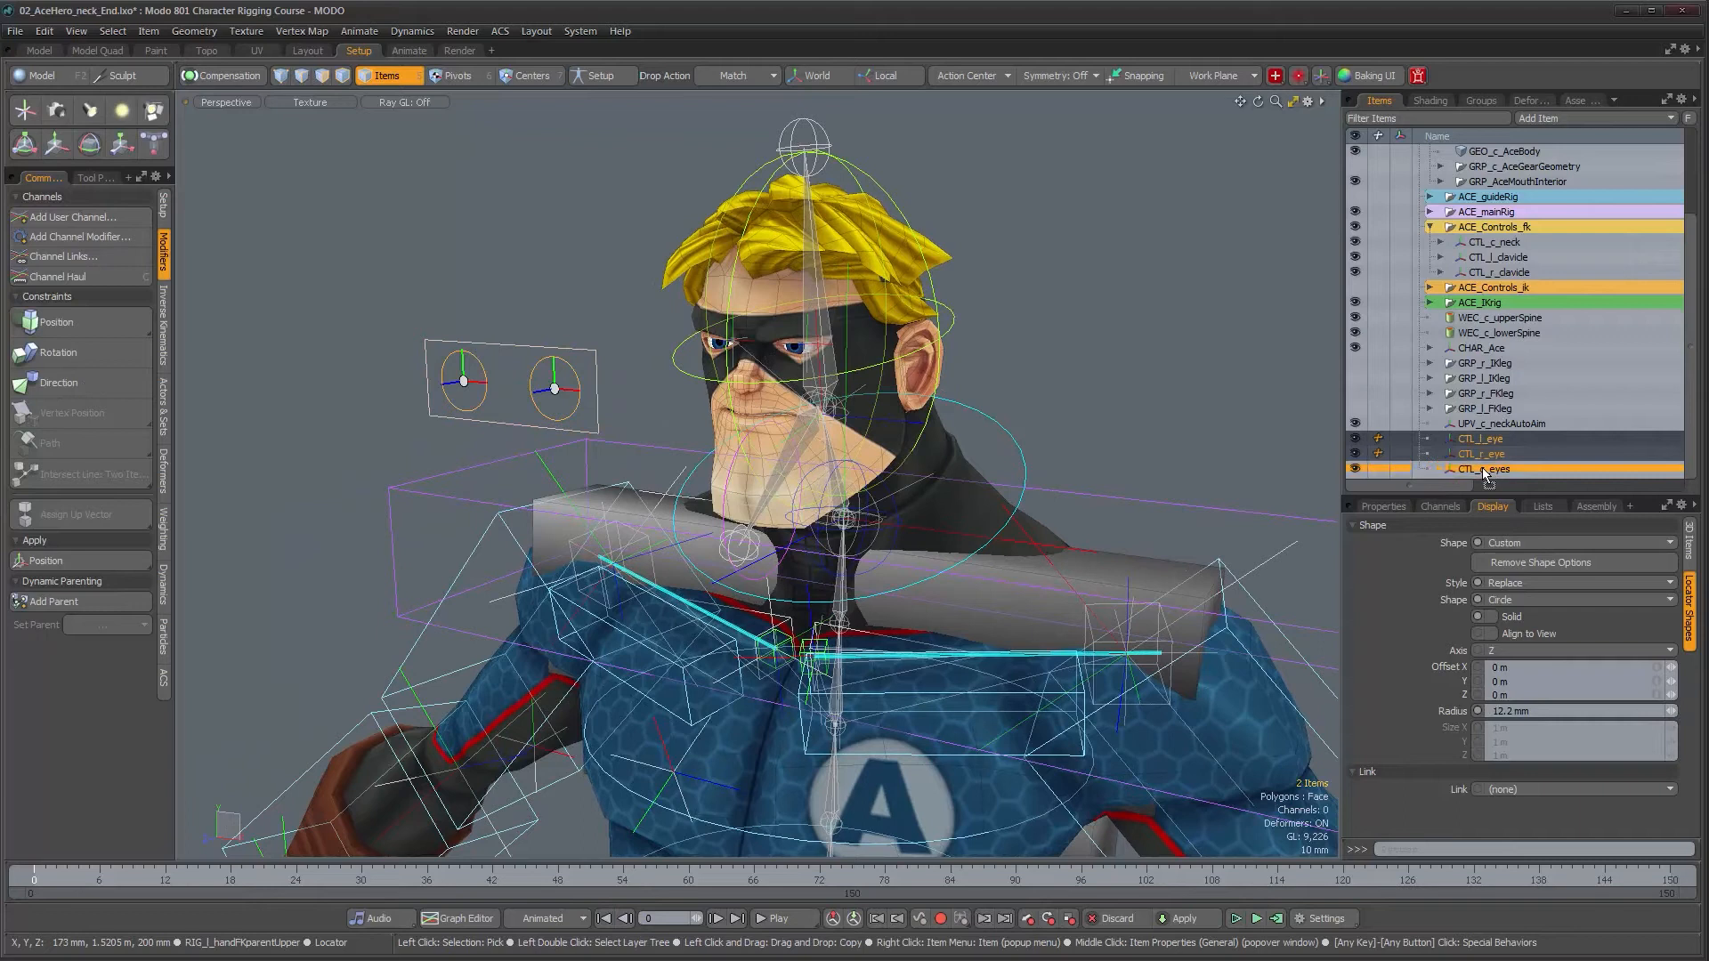
click(1428, 469)
- Test-move CTL_c_eyes in front of the face to check that both eye controls follow it
alt+drag(531, 357, 547, 356)
click(546, 350)
alt+drag(608, 414, 665, 422)
key(w)
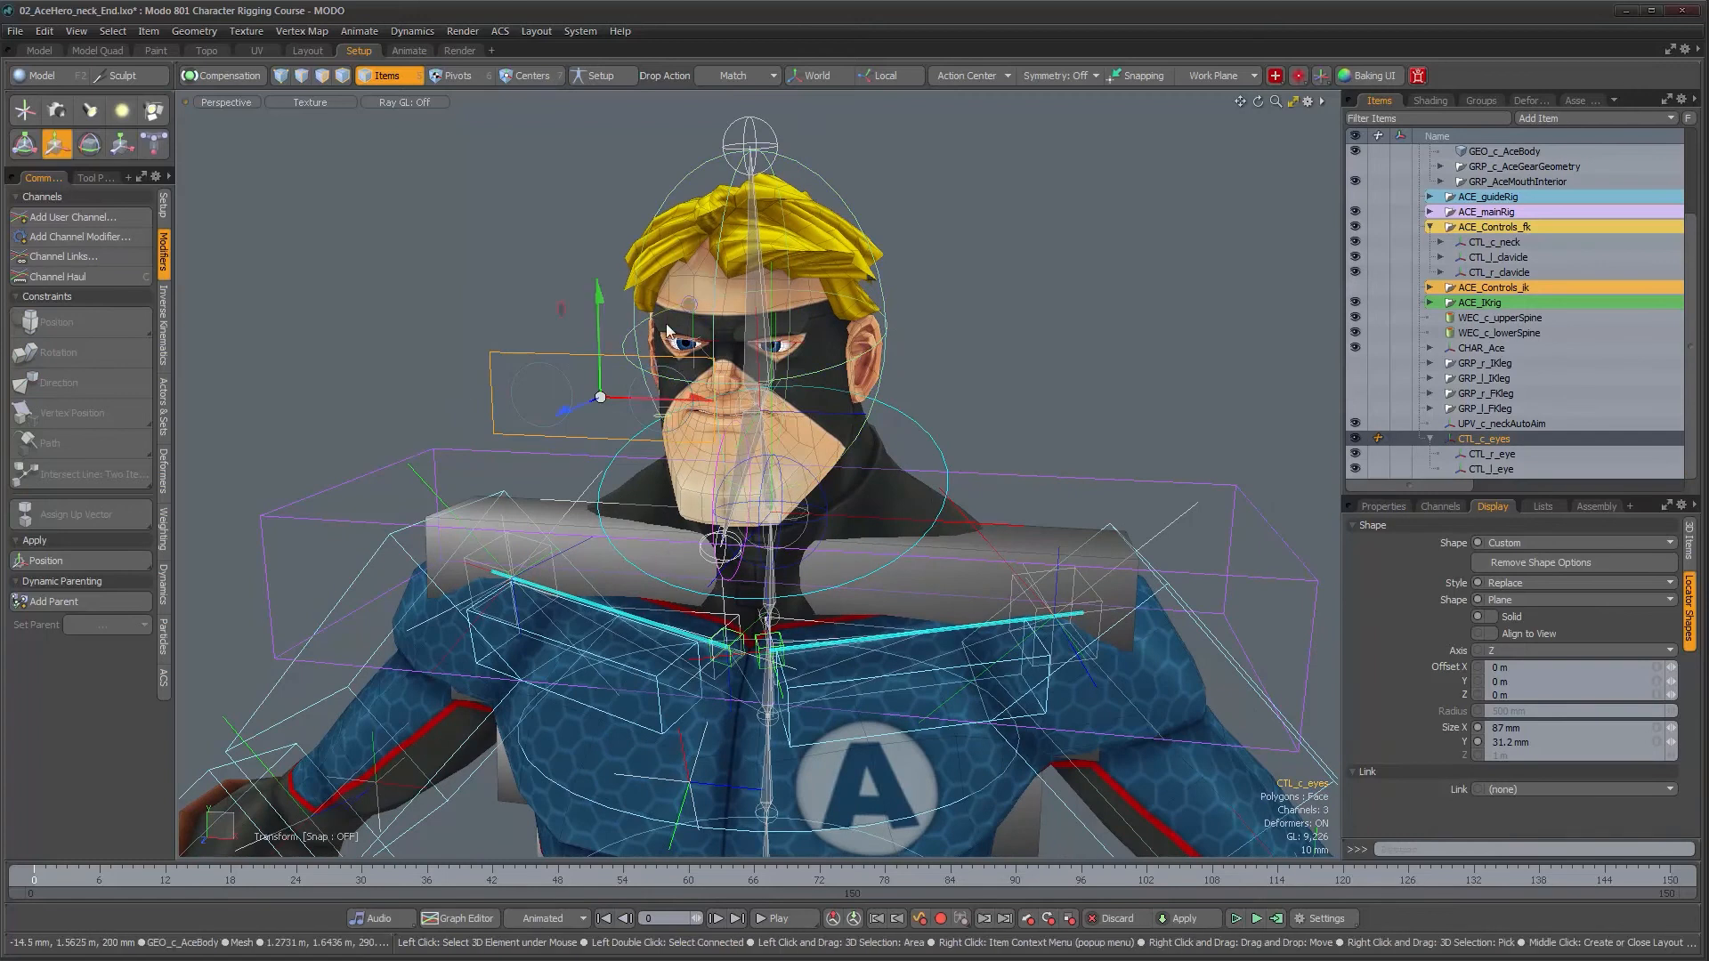
drag(1097, 268, 698, 227)
drag(363, 288, 728, 316)
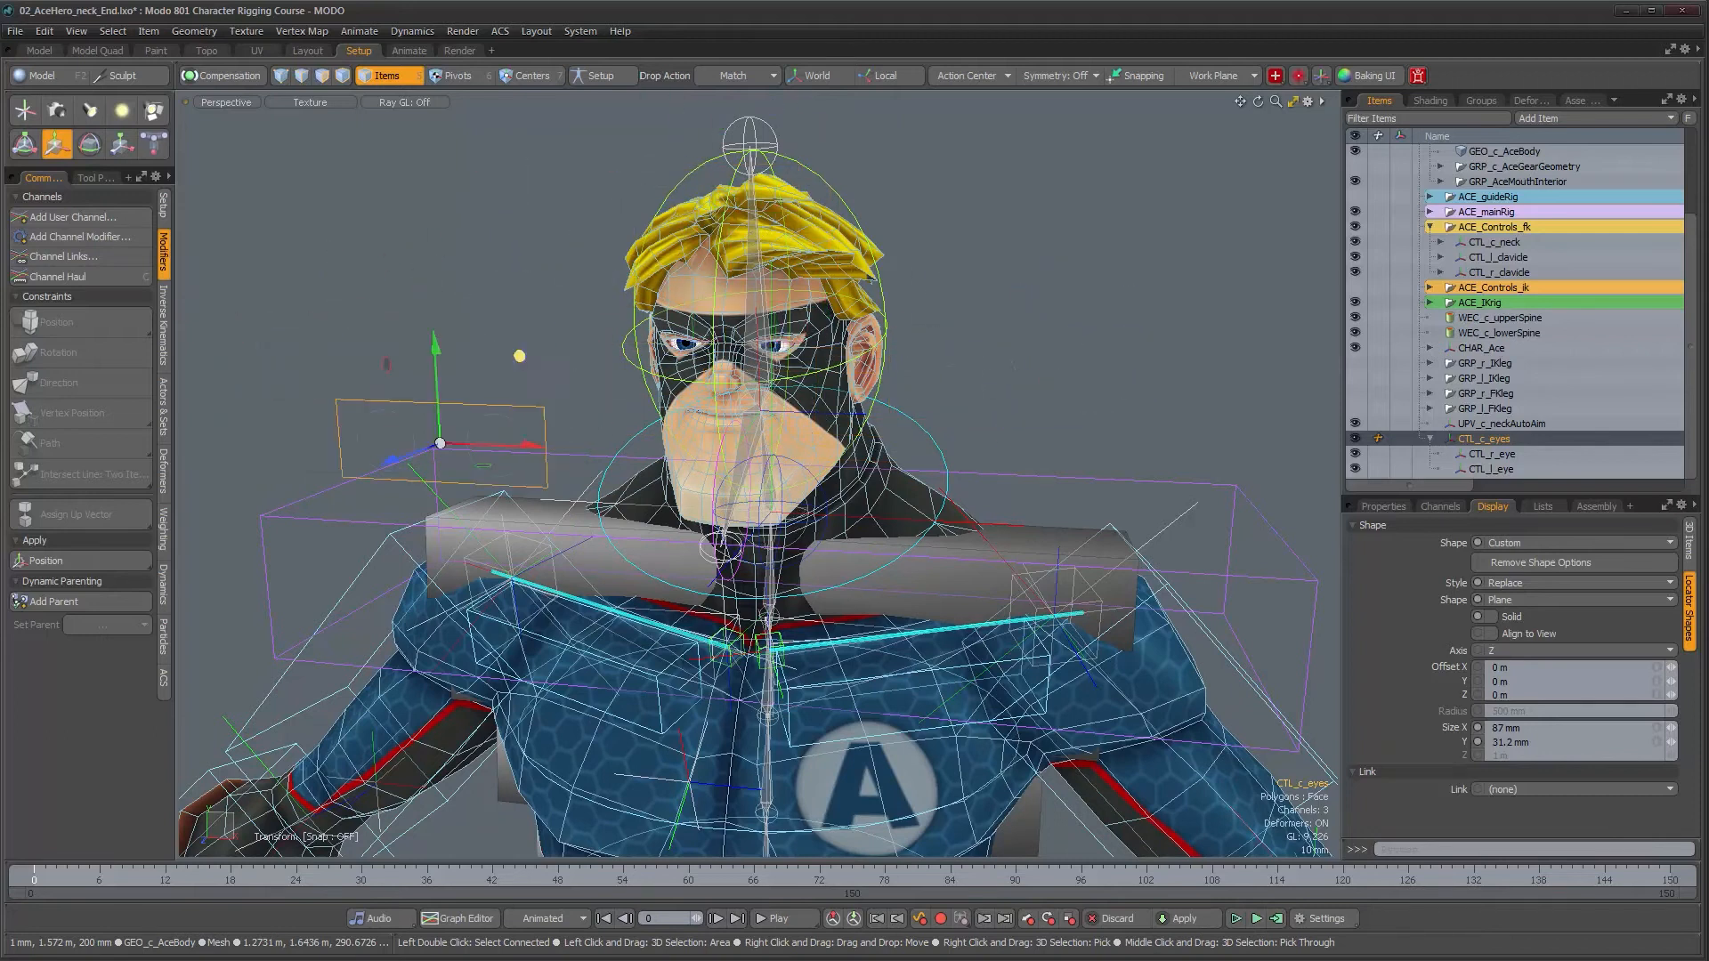
alt+drag(814, 324, 590, 387)
key(q)
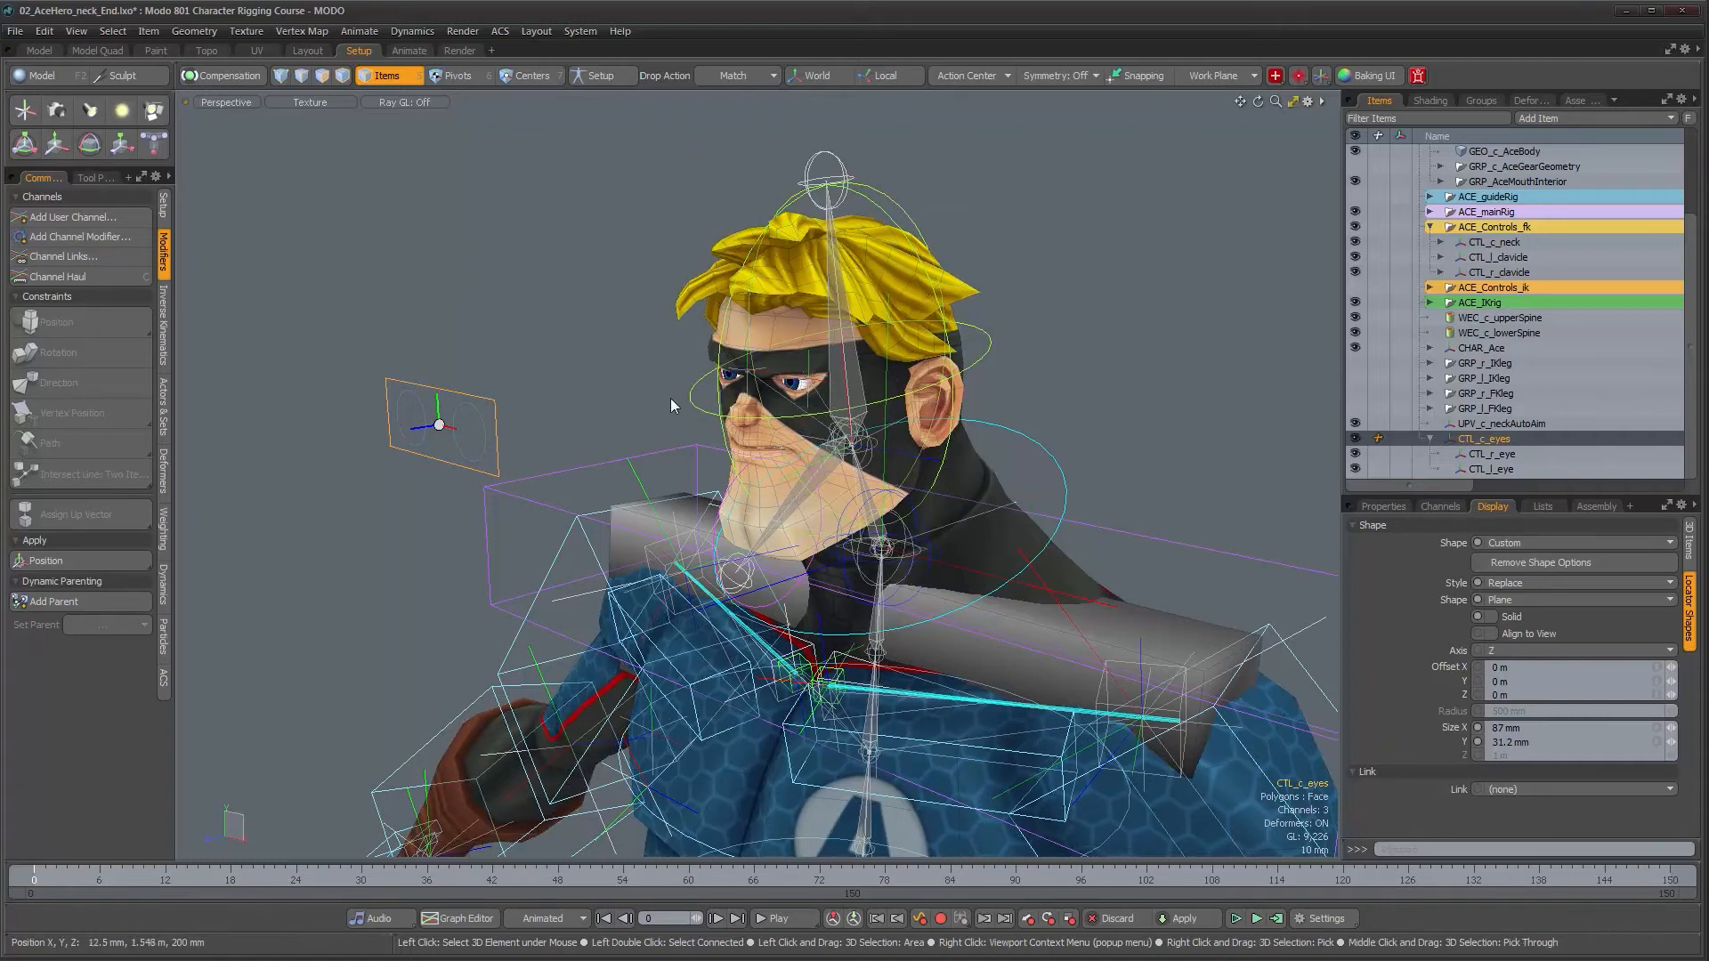
alt+drag(653, 398, 679, 374)
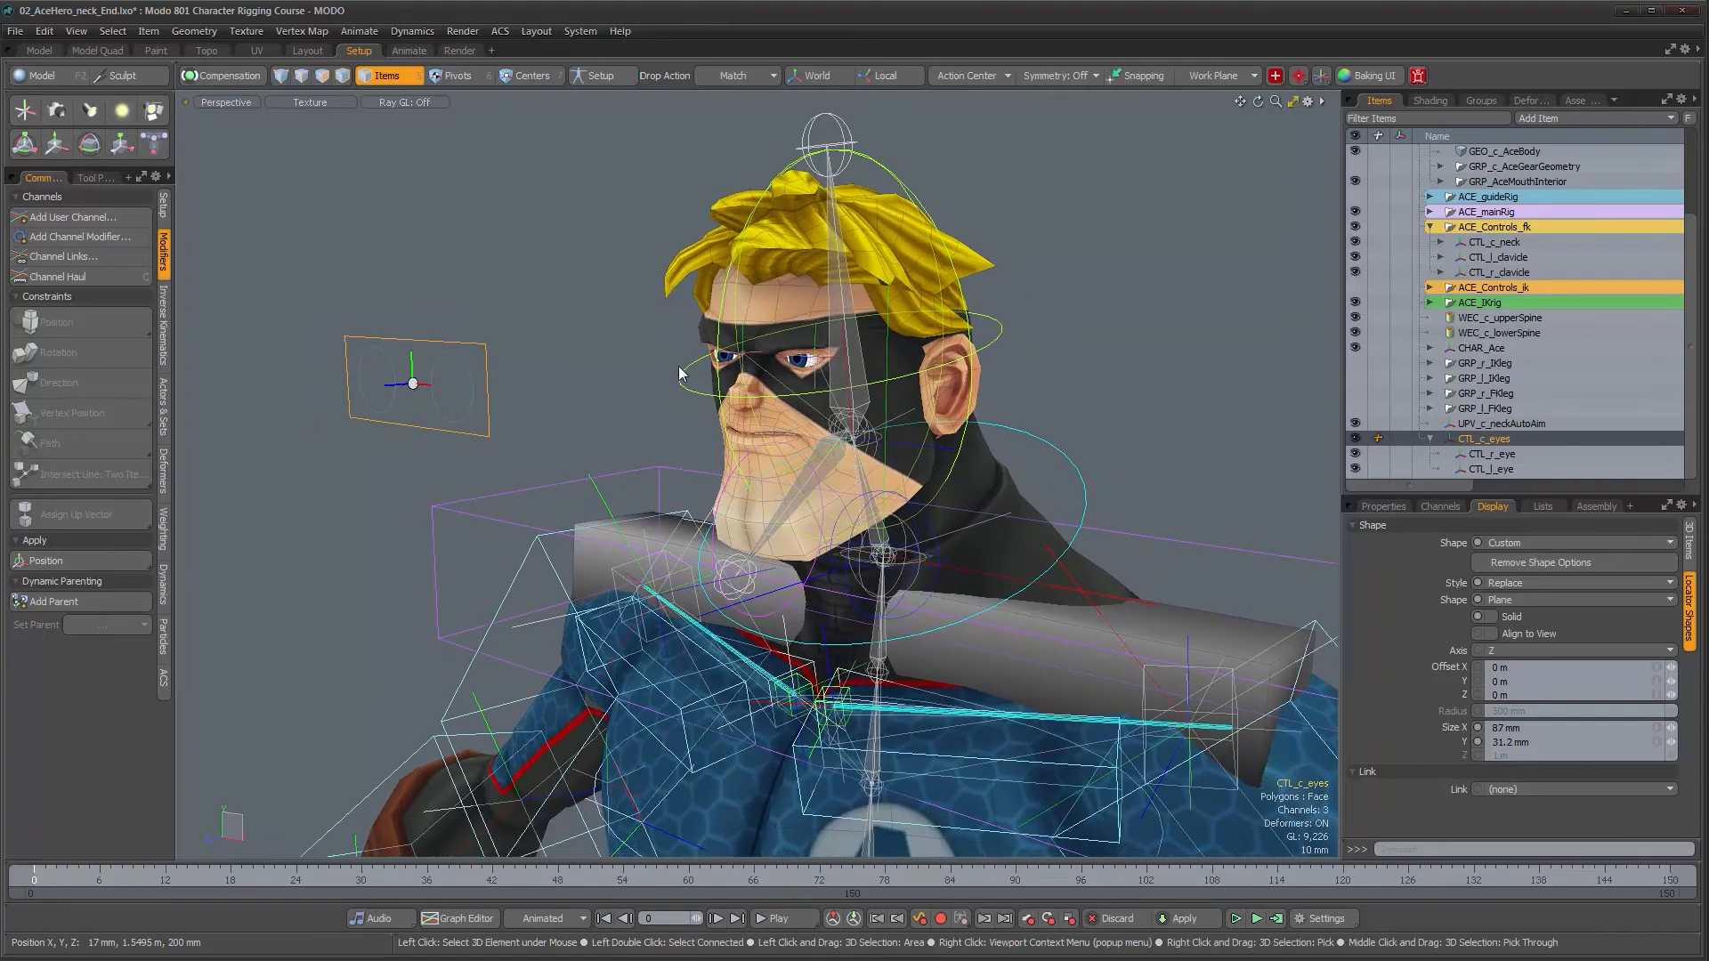
alt+drag(655, 374, 781, 406)
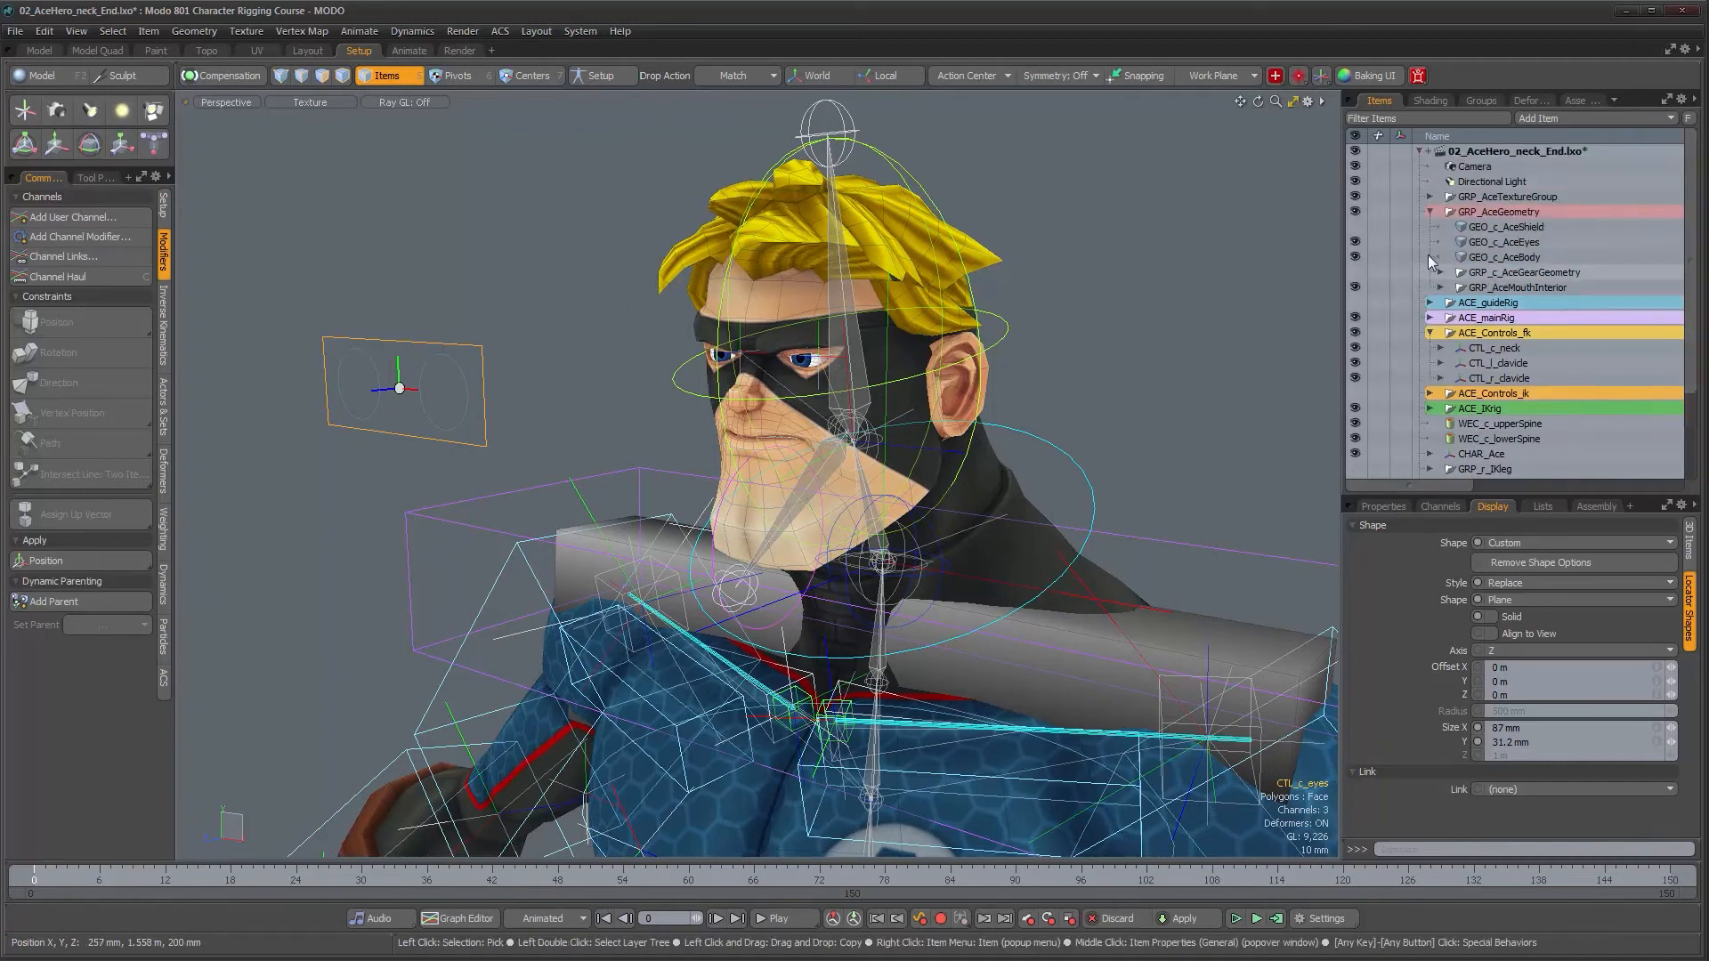
- Hide the GEO_c_AceBody mesh and select the GEO_c_AceEyes mesh
click(1355, 257)
alt+drag(678, 429, 717, 428)
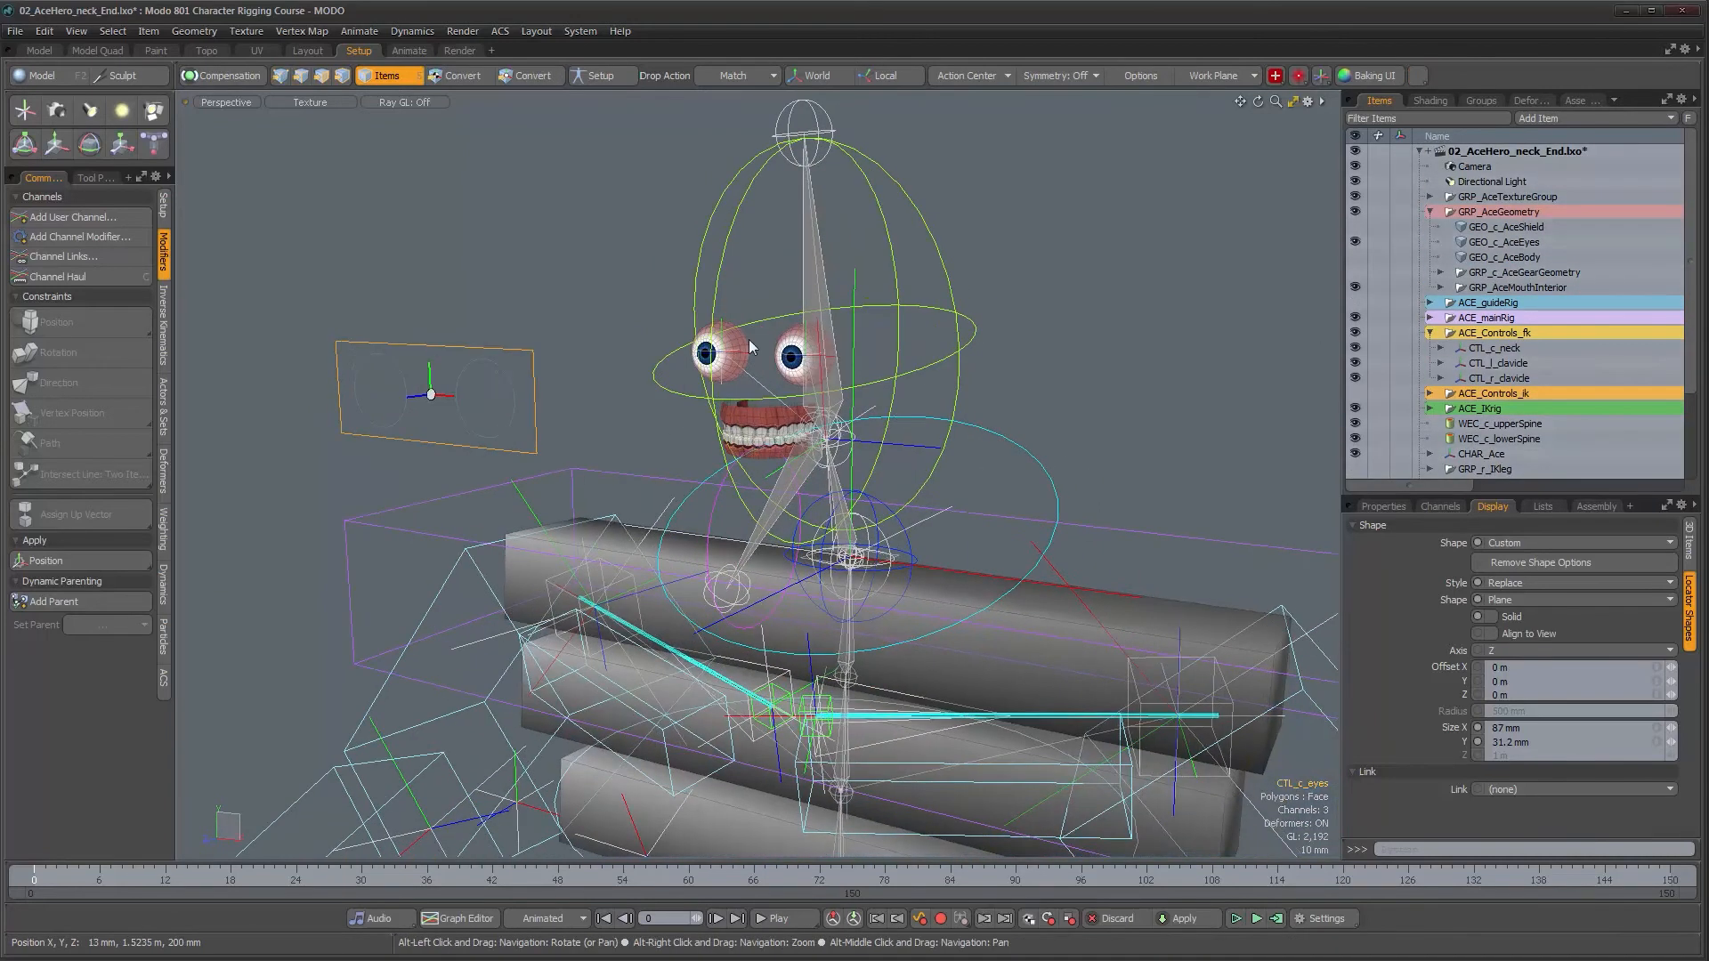
alt+drag(868, 343, 892, 382)
scroll(876, 349, up, 3)
click(855, 335)
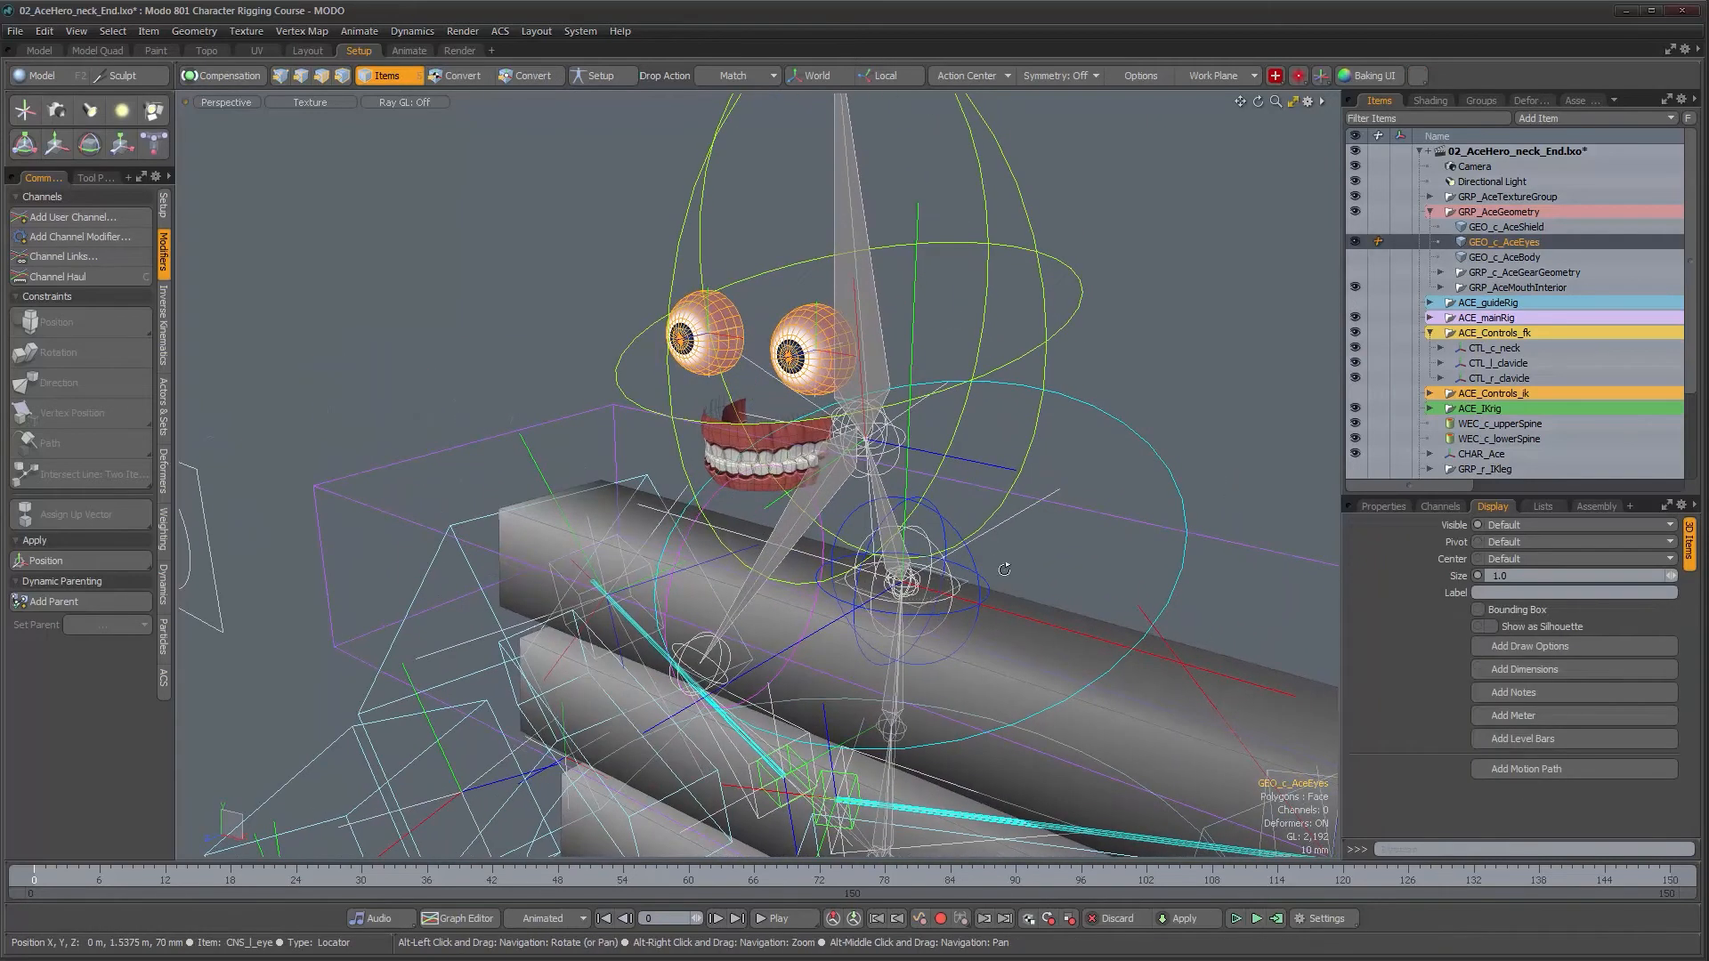
- Bring up the schematic and open the ACE_Spine Rig workspace at an empty area
key(0)
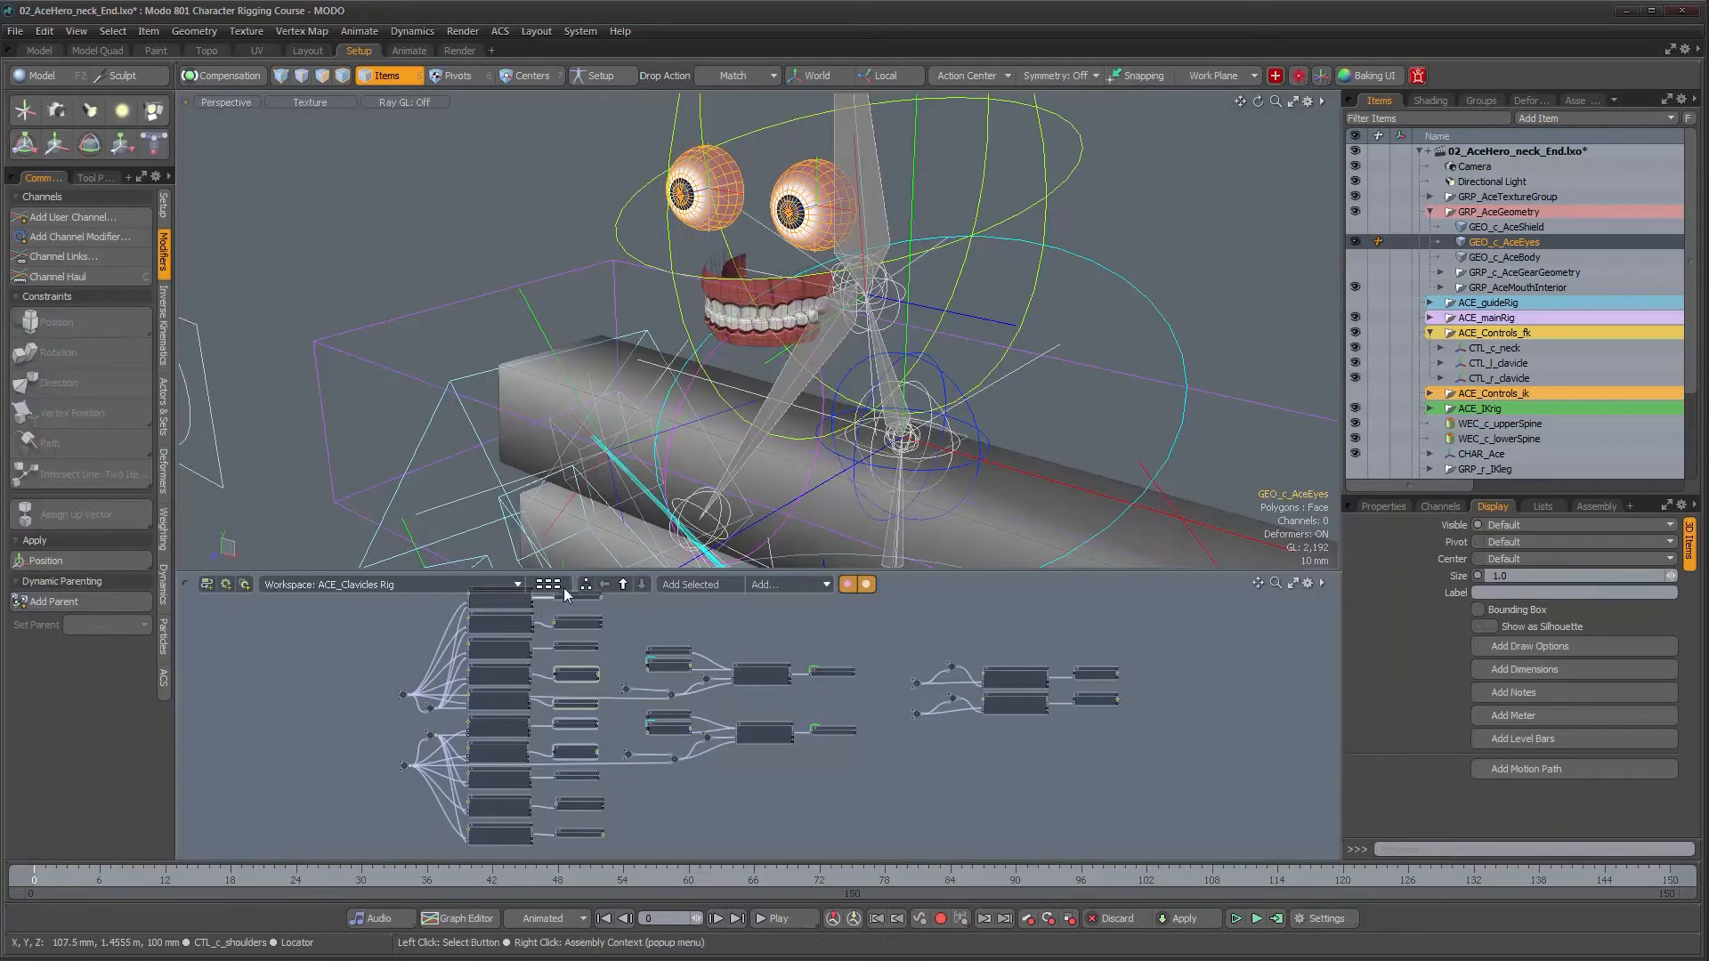
click(622, 586)
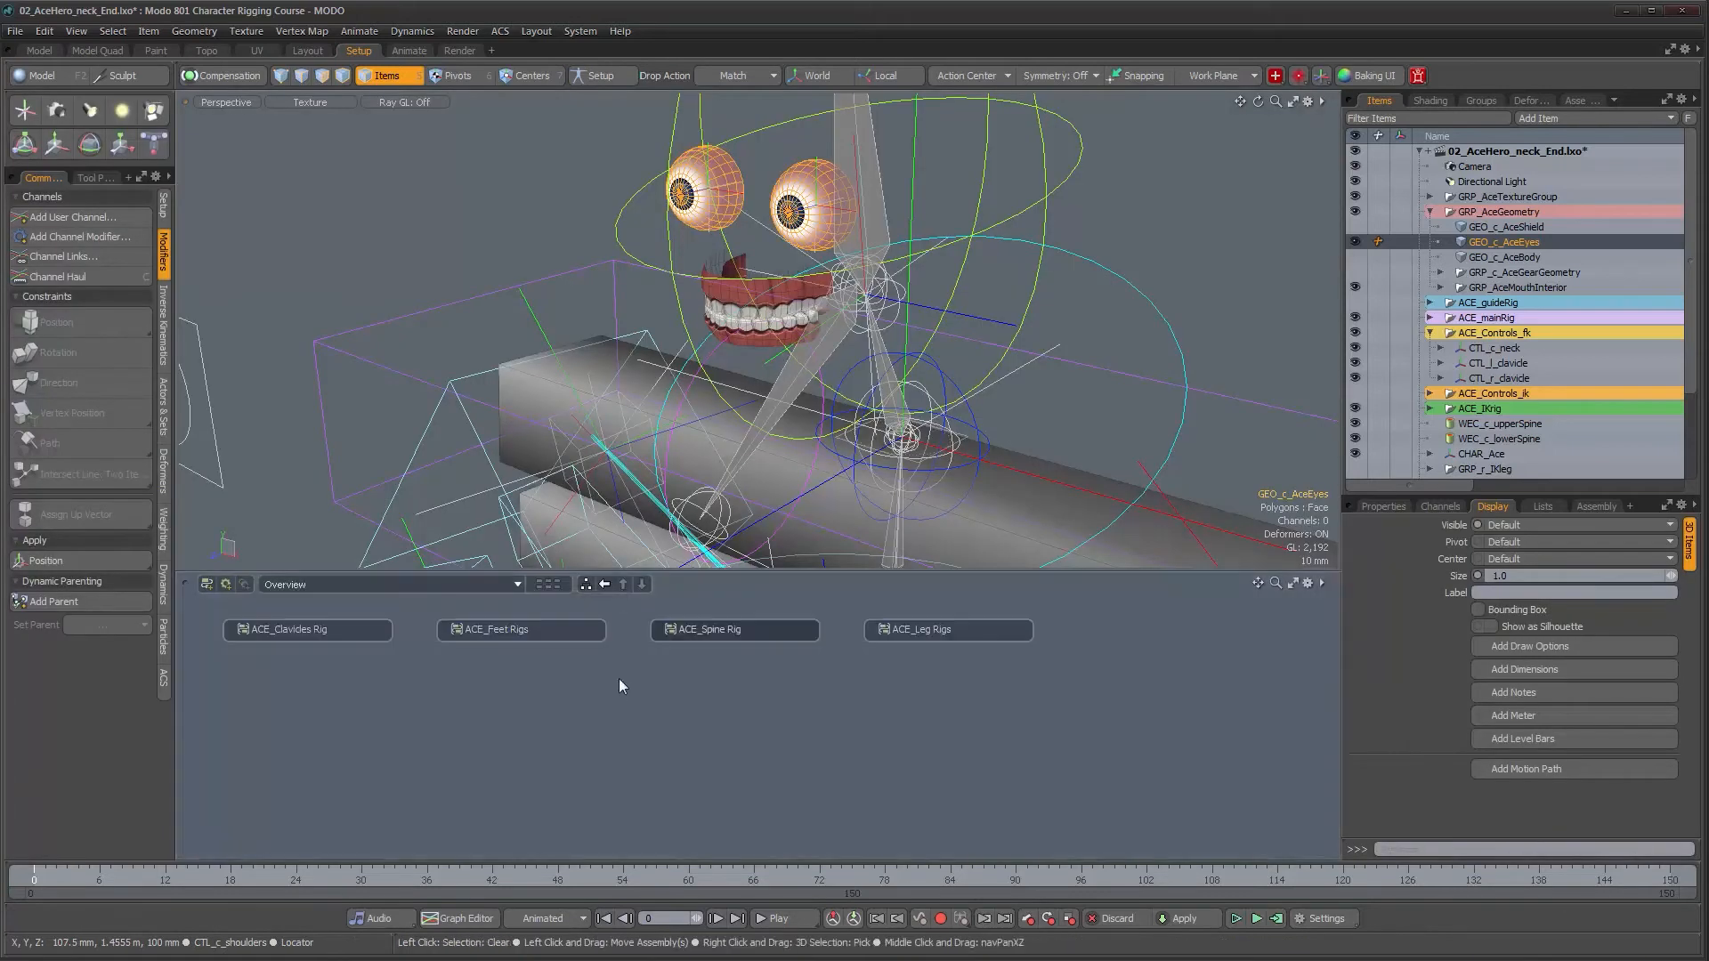
double_click(755, 632)
alt+drag(932, 730, 693, 822)
scroll(724, 706, up, 3)
alt+drag(725, 706, 559, 709)
alt+drag(661, 696, 645, 638)
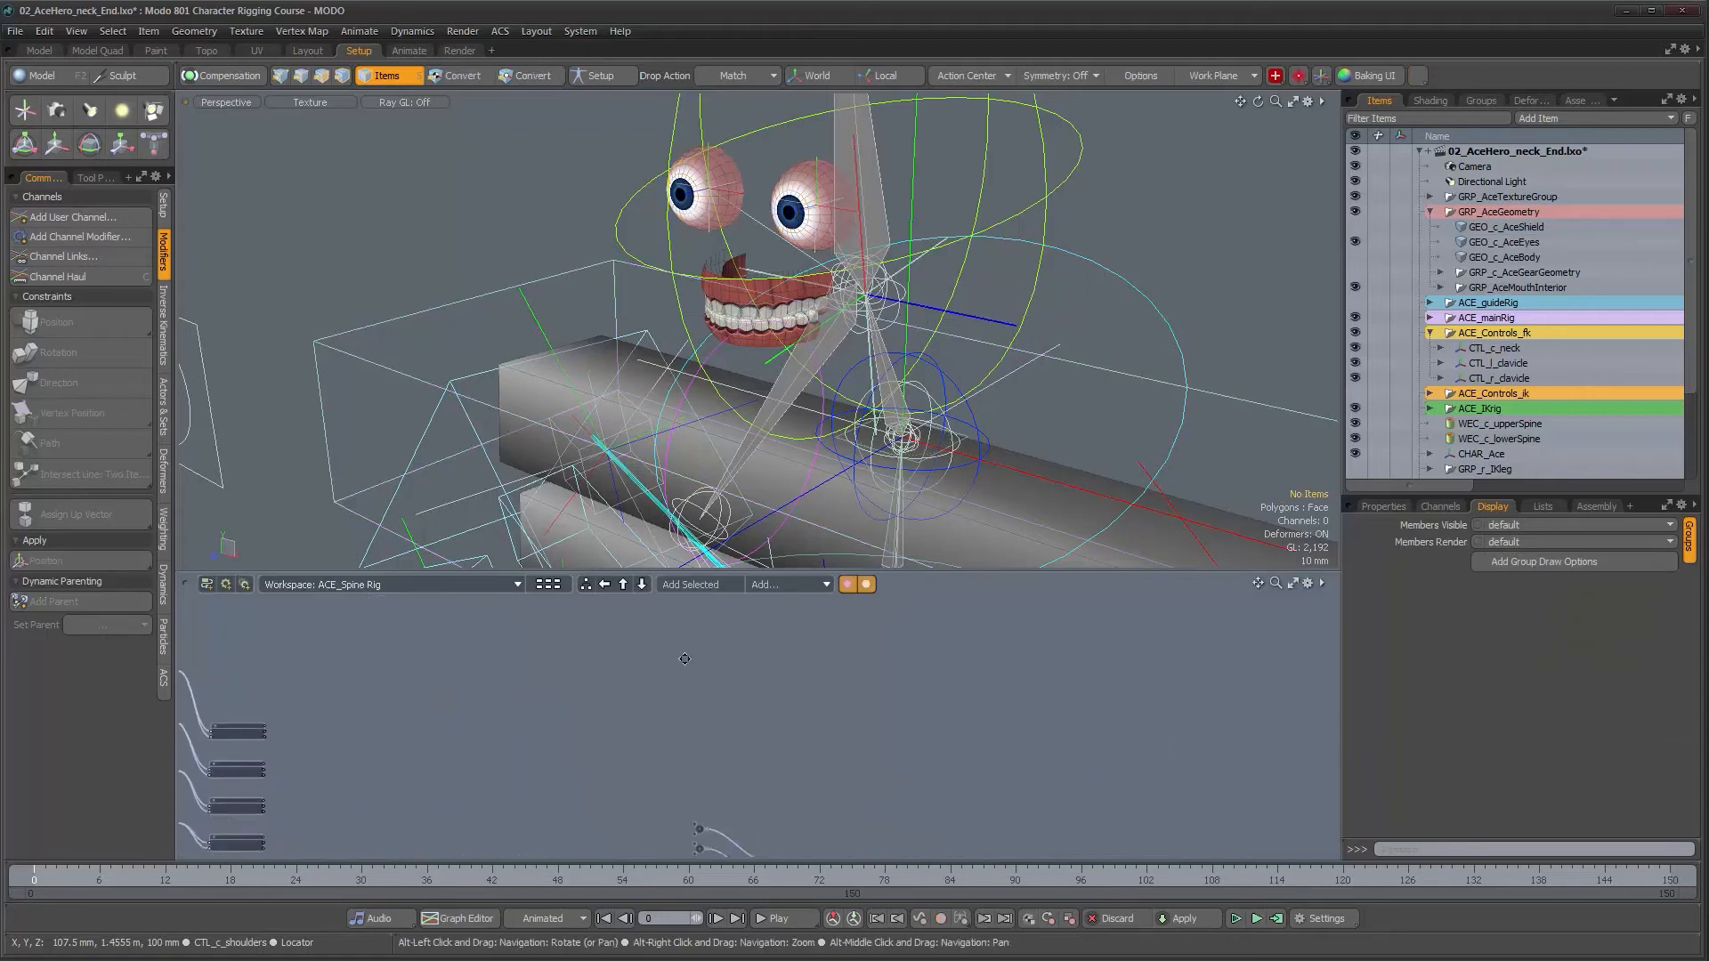
- Add the GEO_c_AceEyes mesh as a node in the ACE_Spine Rig workspace
click(795, 184)
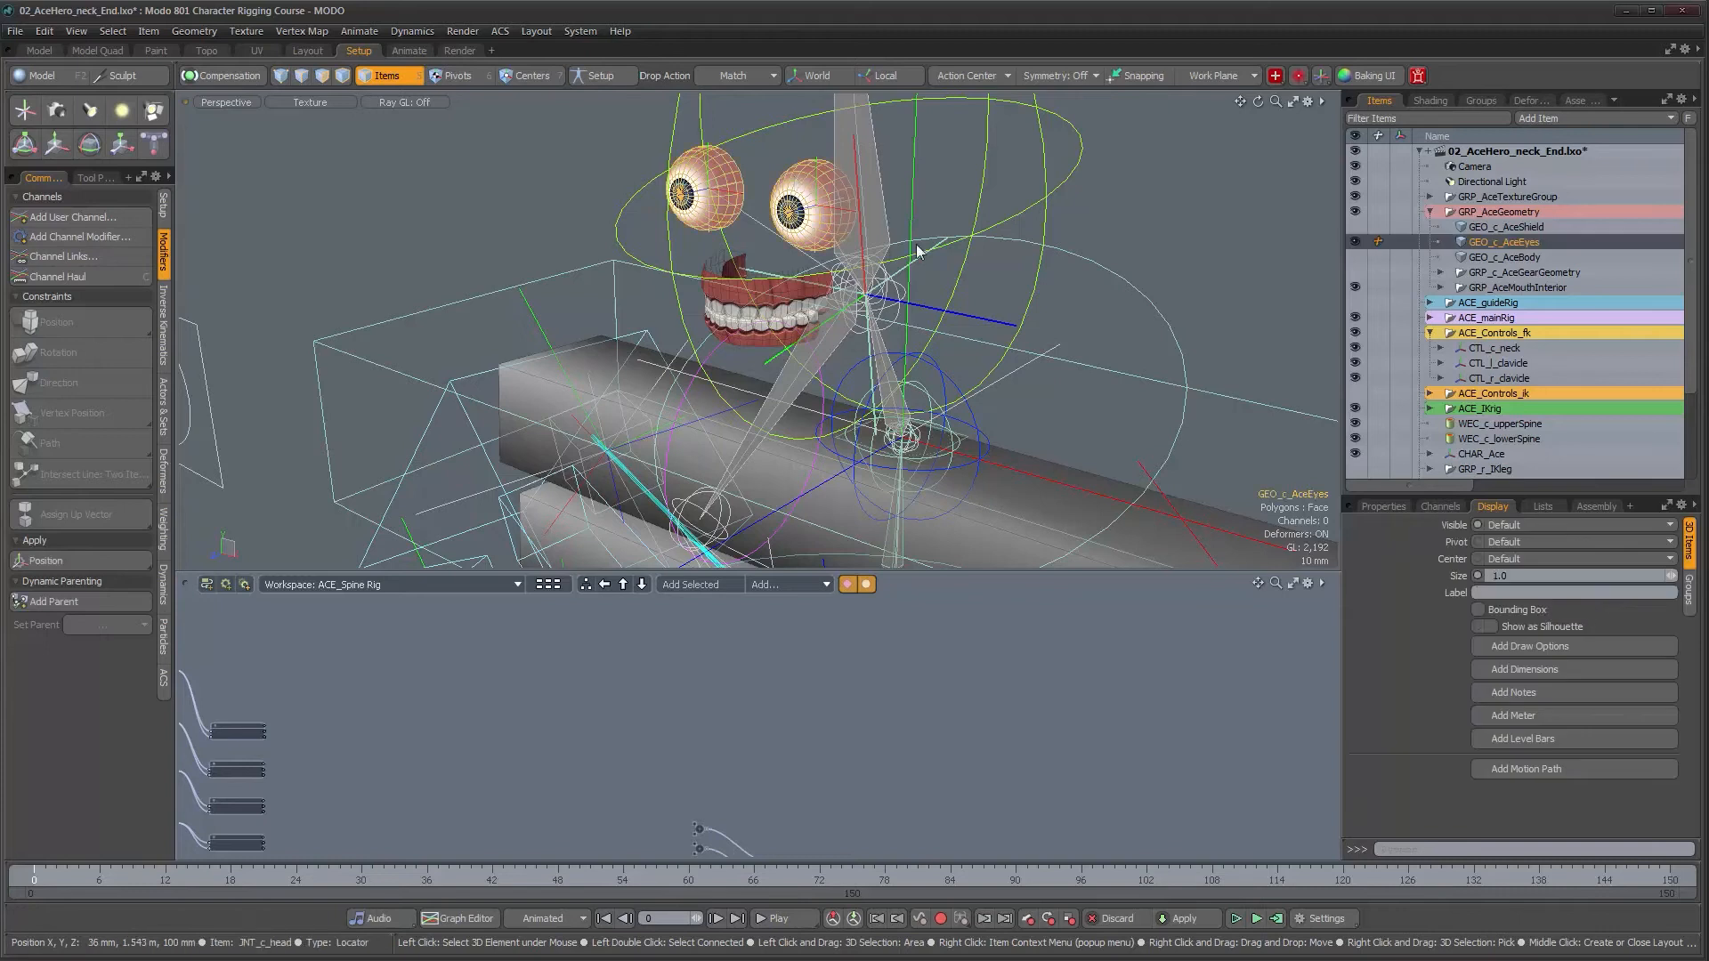
click(678, 587)
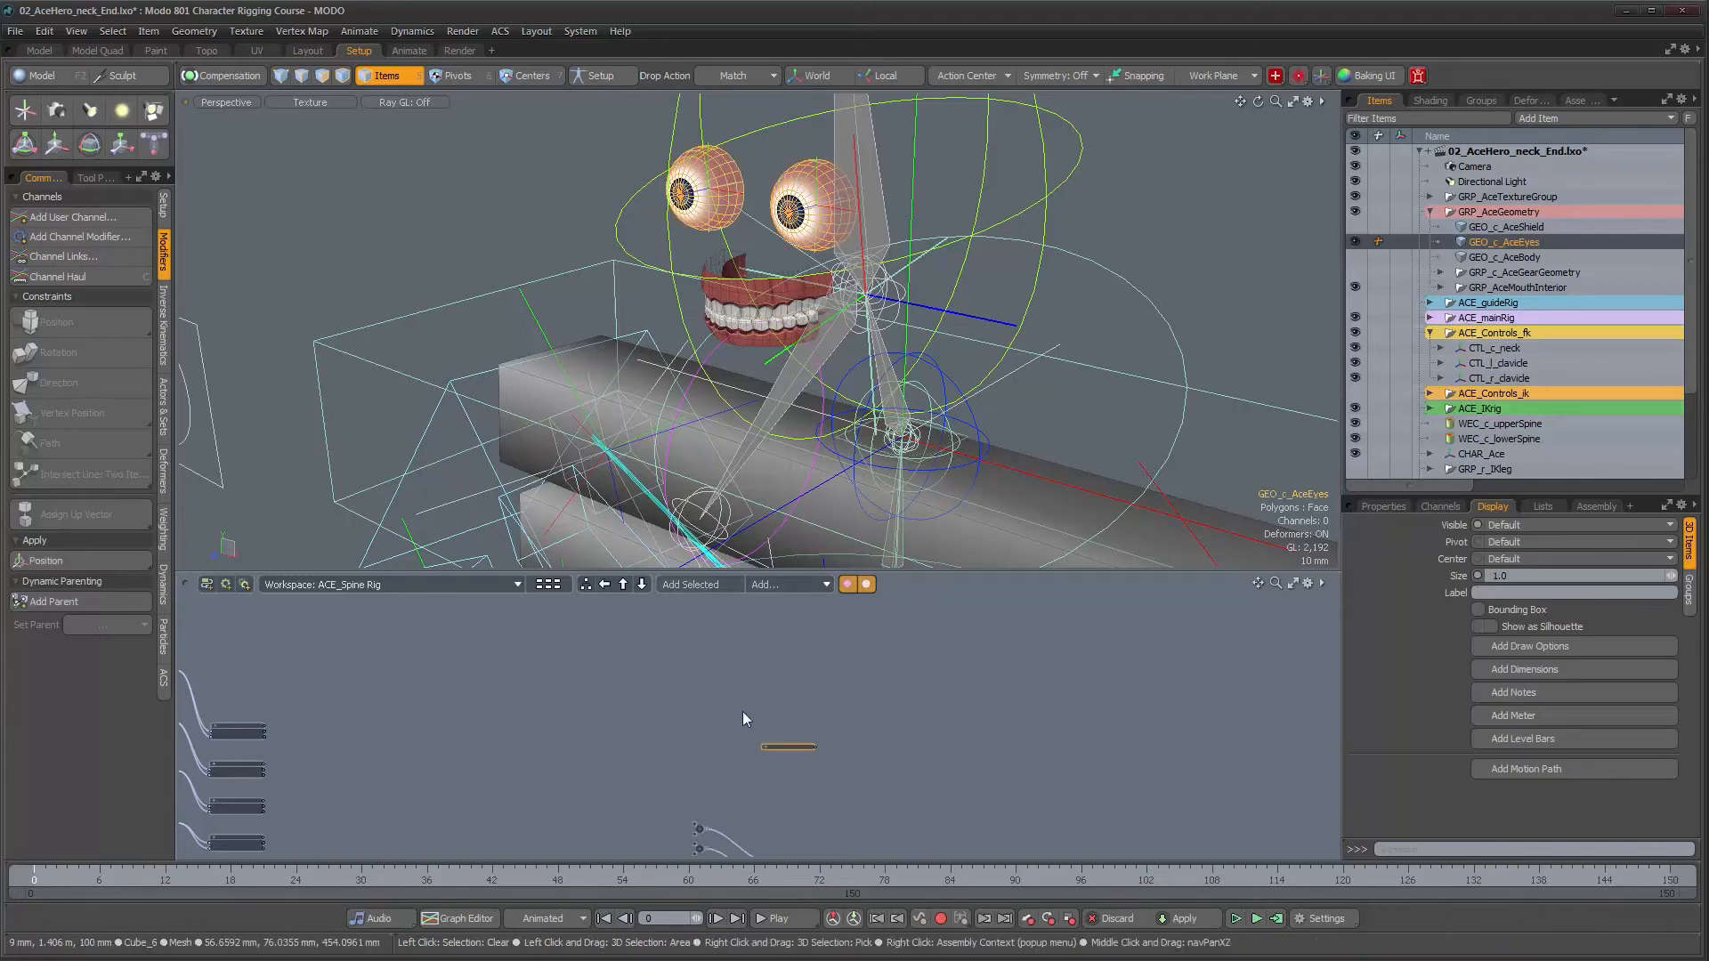
alt+right_drag(623, 709, 706, 692)
mouse_move(817, 700)
alt+right_down()
mouse_move(850, 705)
mouse_move(778, 696)
mouse_move(800, 700)
alt+right_up()
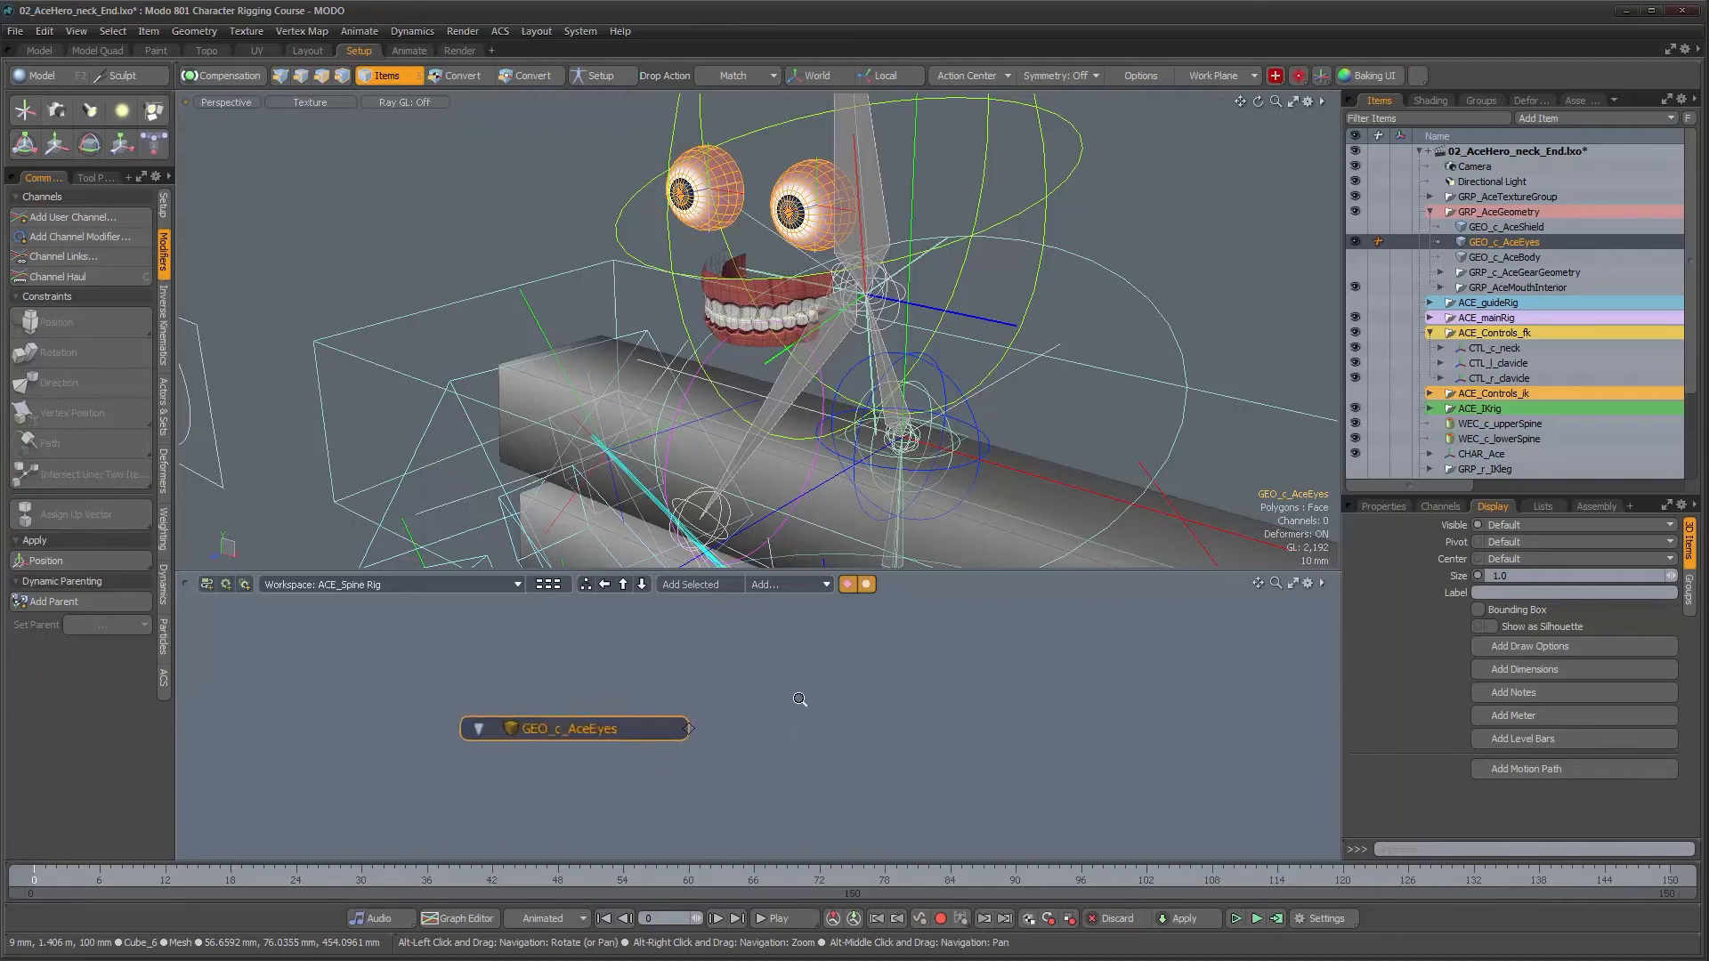
alt+drag(443, 436, 651, 351)
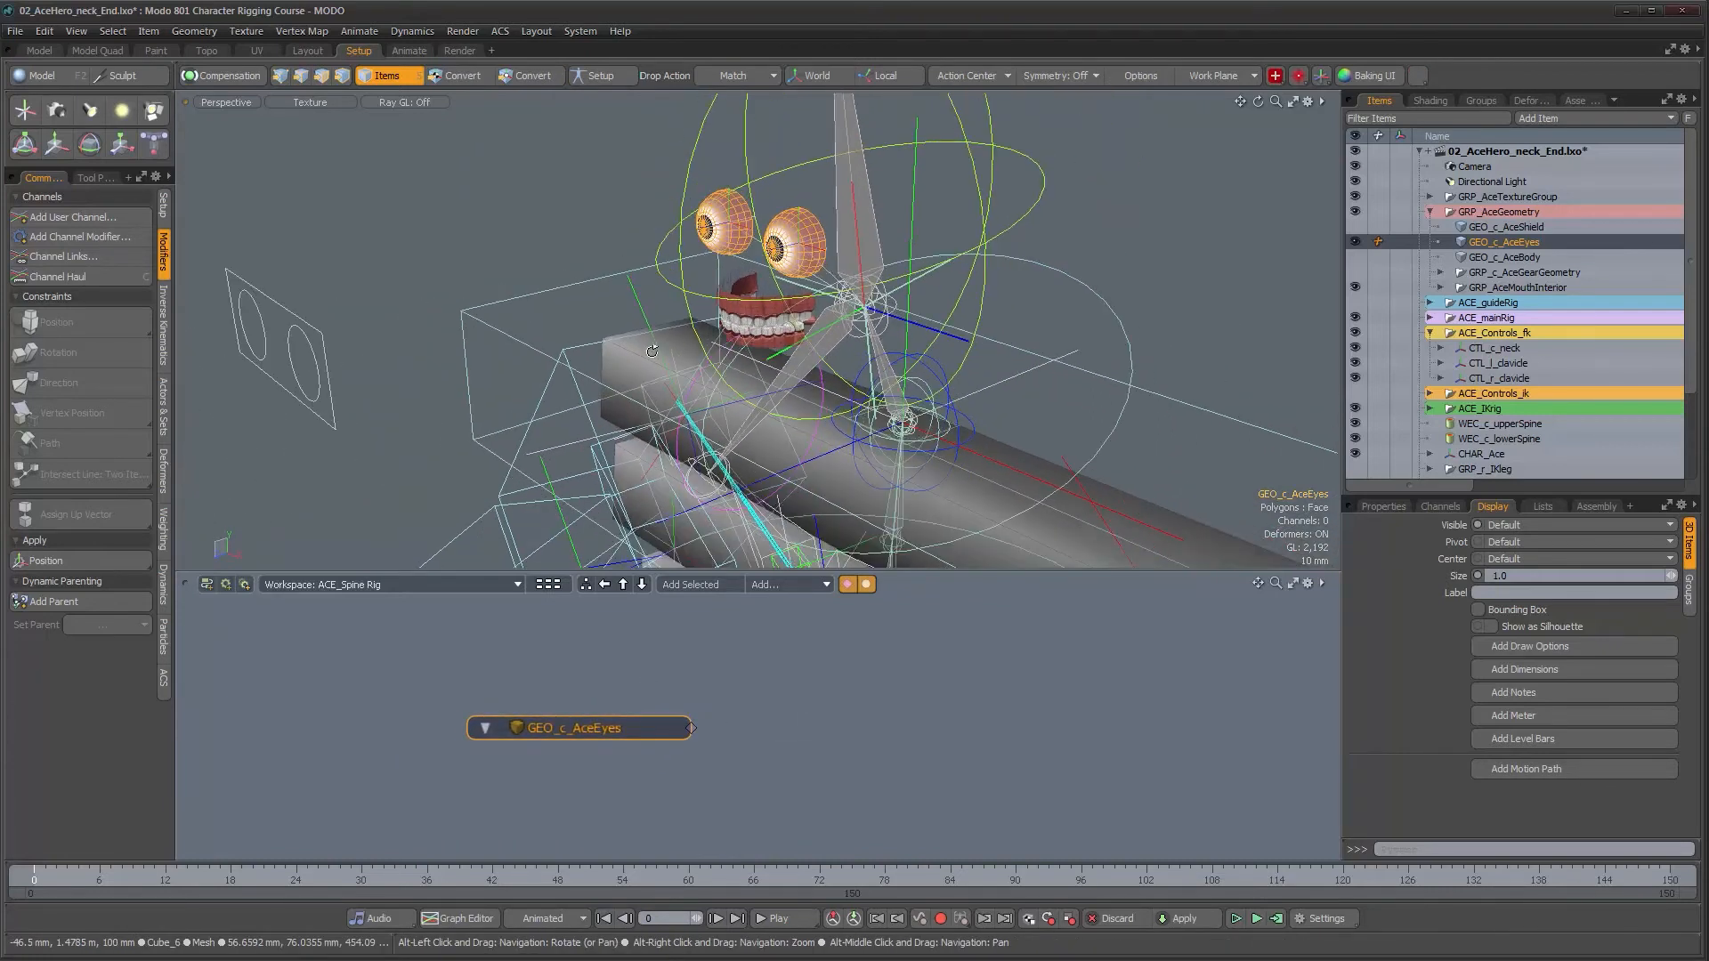
- Create a weight container for the right eye and add all of that eyeball's vertices to it
click(164, 537)
click(164, 482)
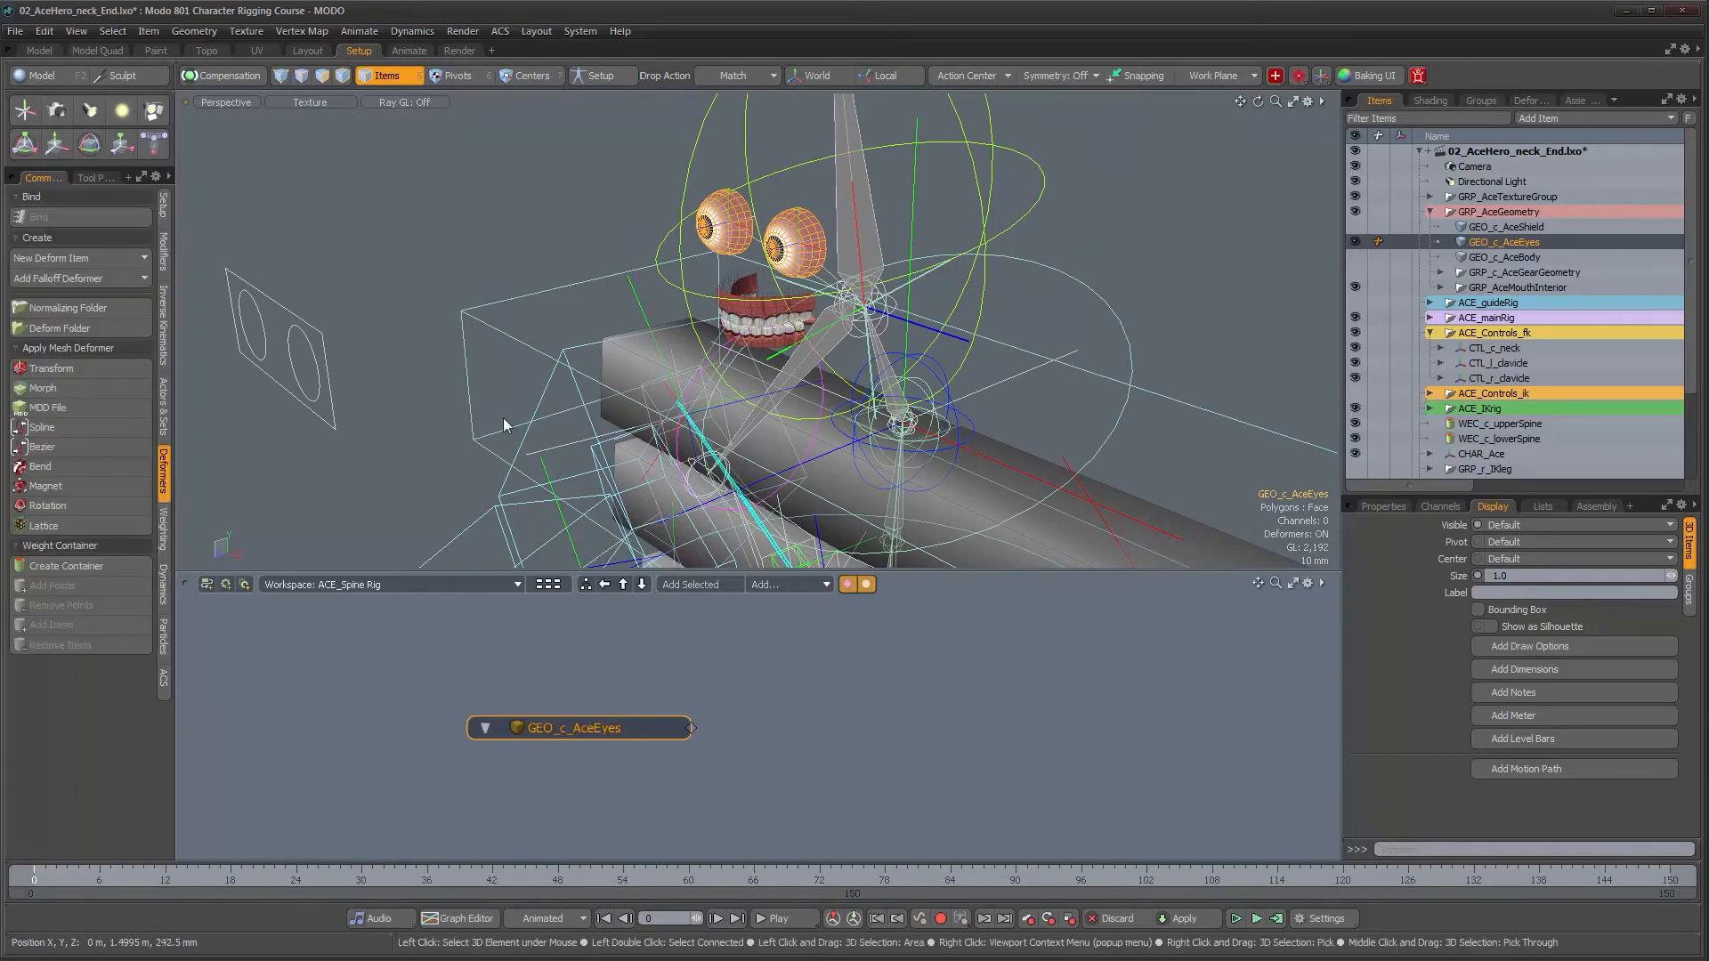
alt+drag(797, 298, 875, 264)
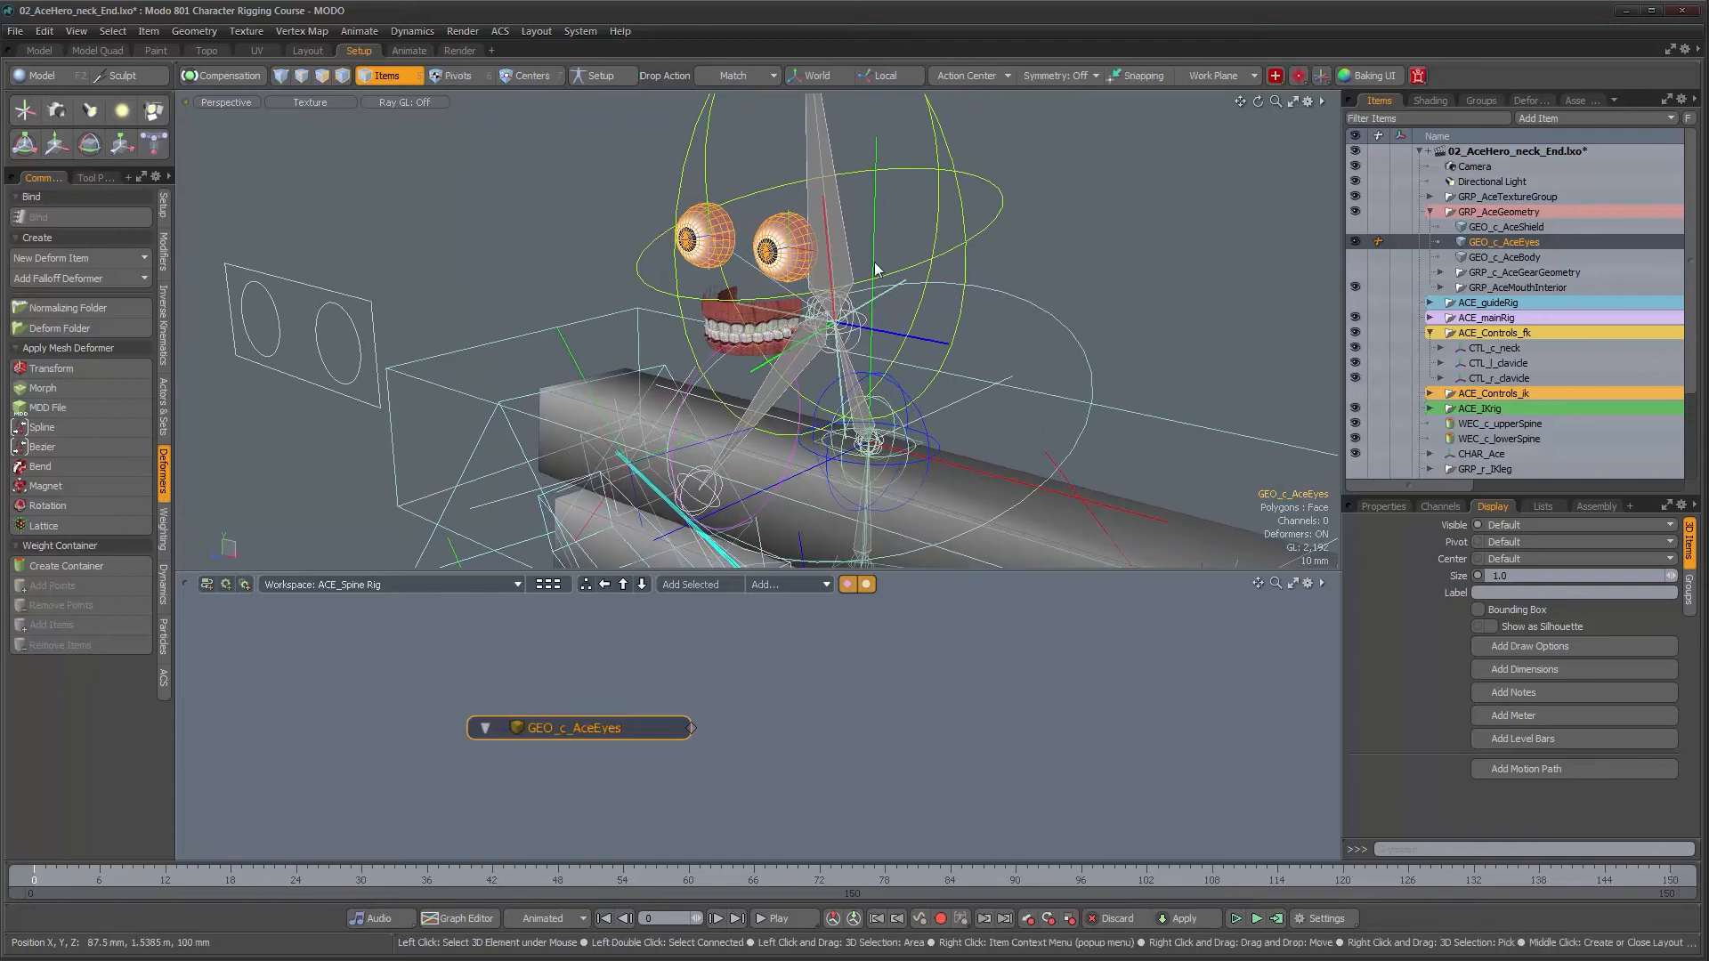
alt+drag(961, 348, 1010, 339)
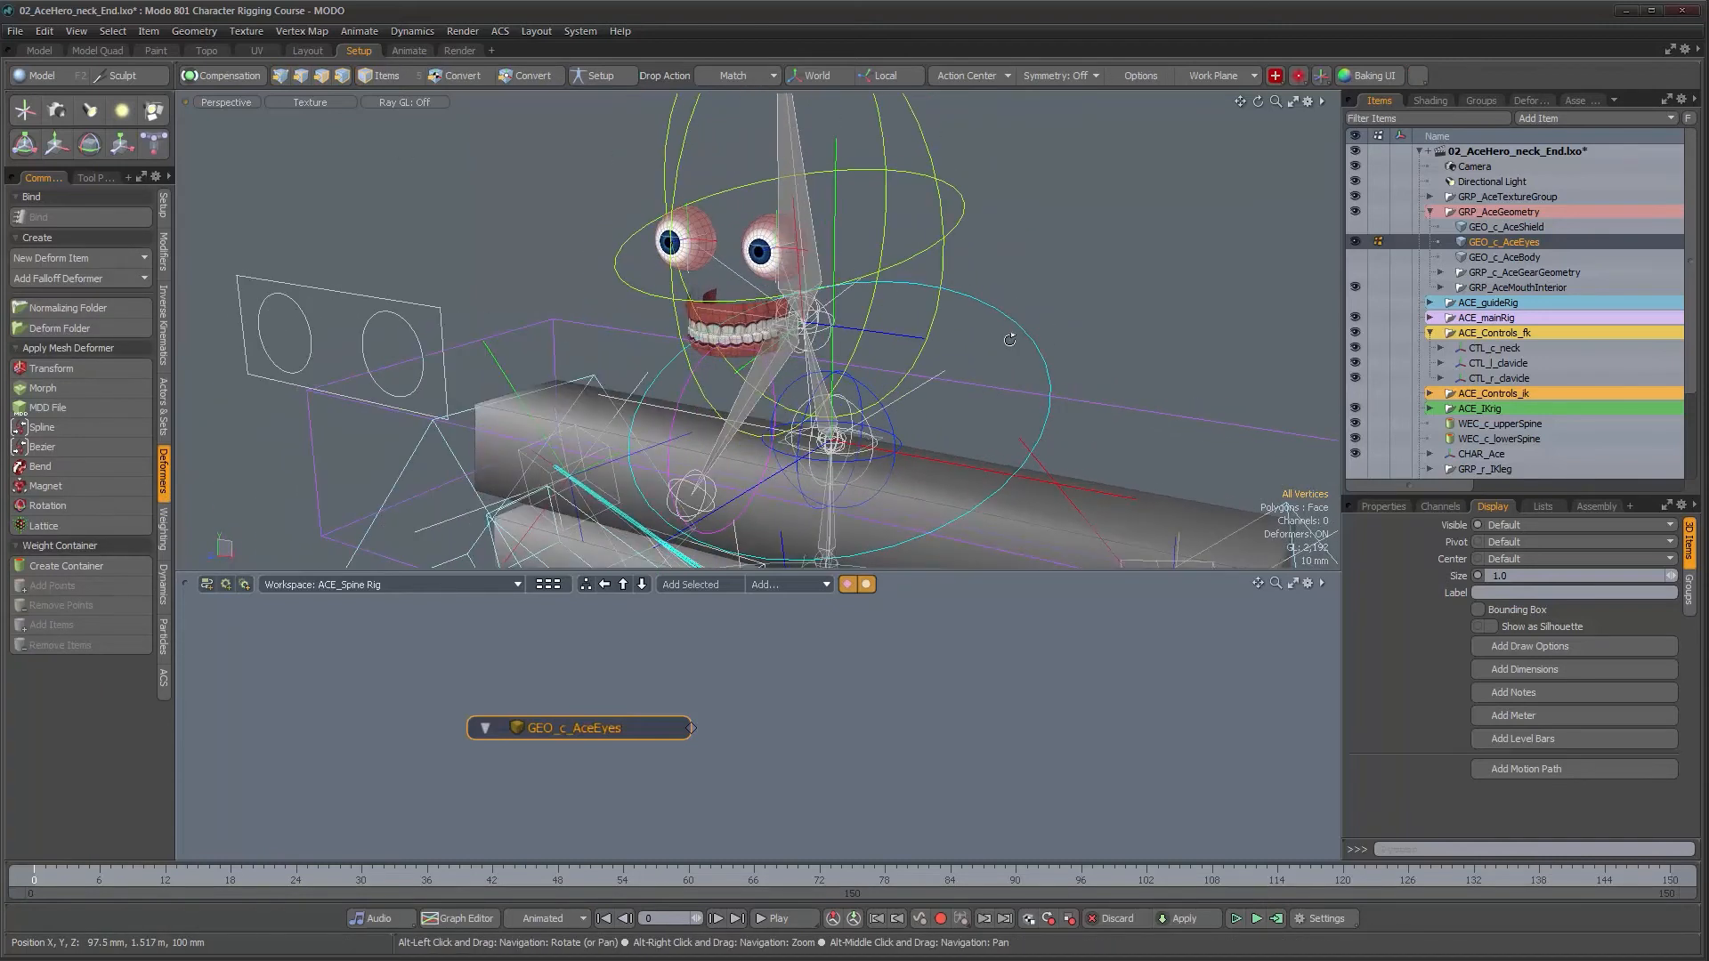
double_click(628, 233)
alt+drag(677, 285, 683, 348)
click(57, 568)
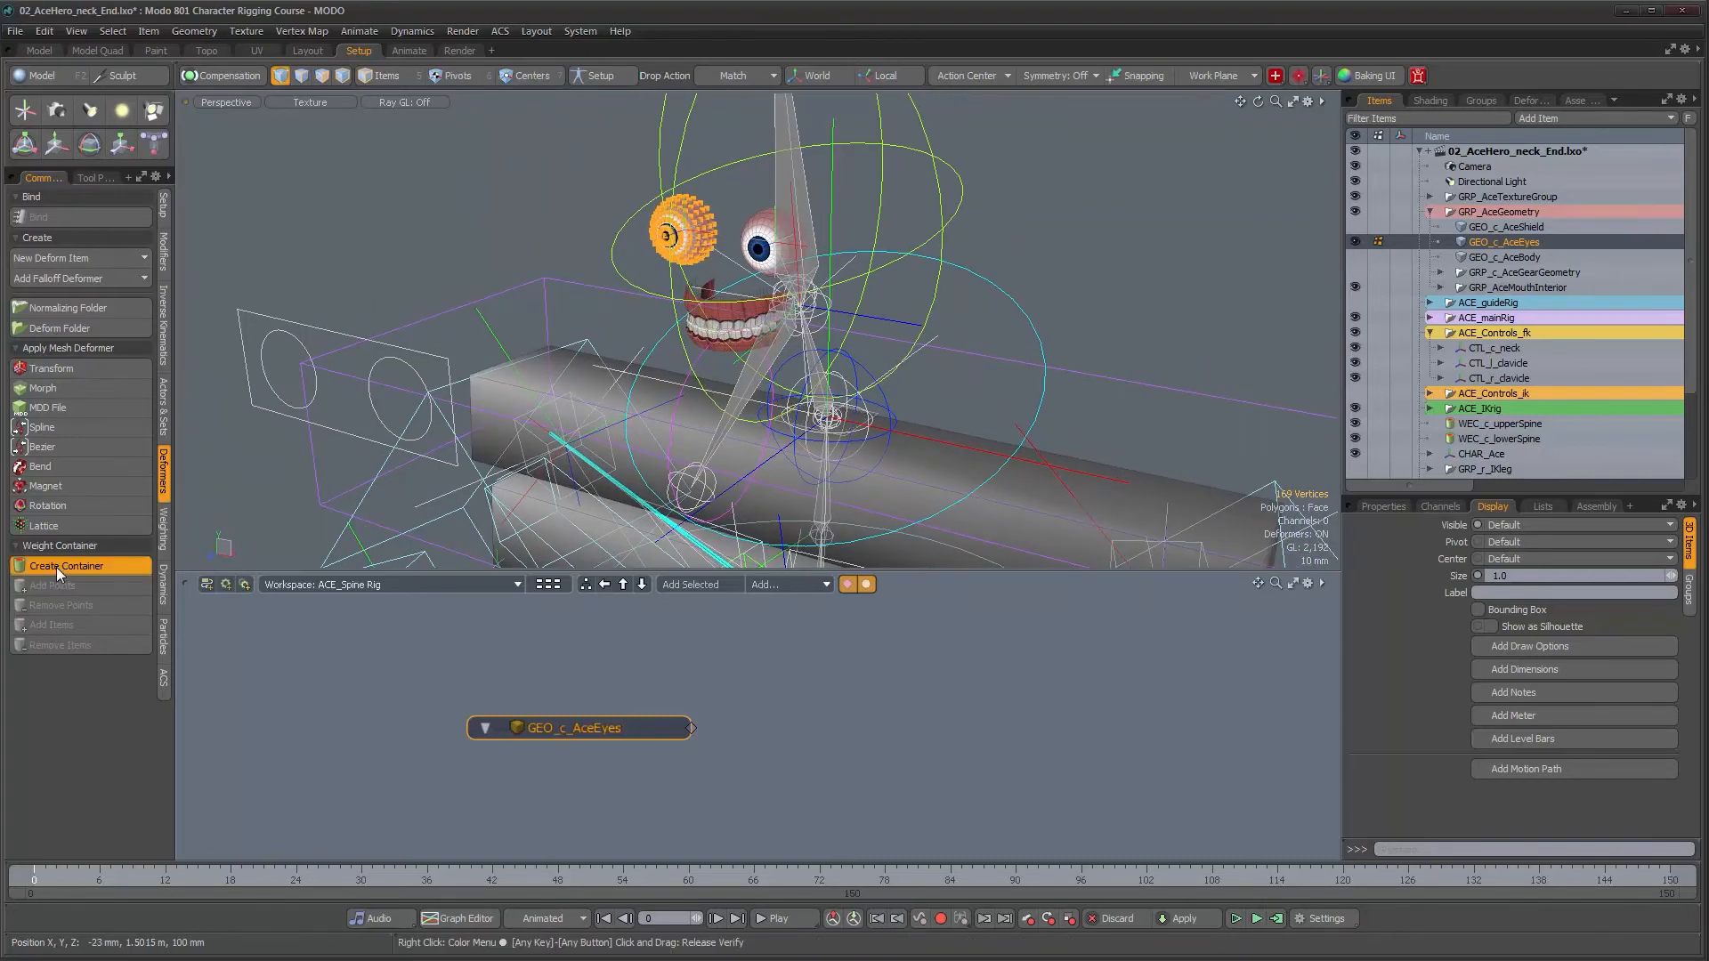
click(104, 585)
alt+drag(750, 306, 698, 382)
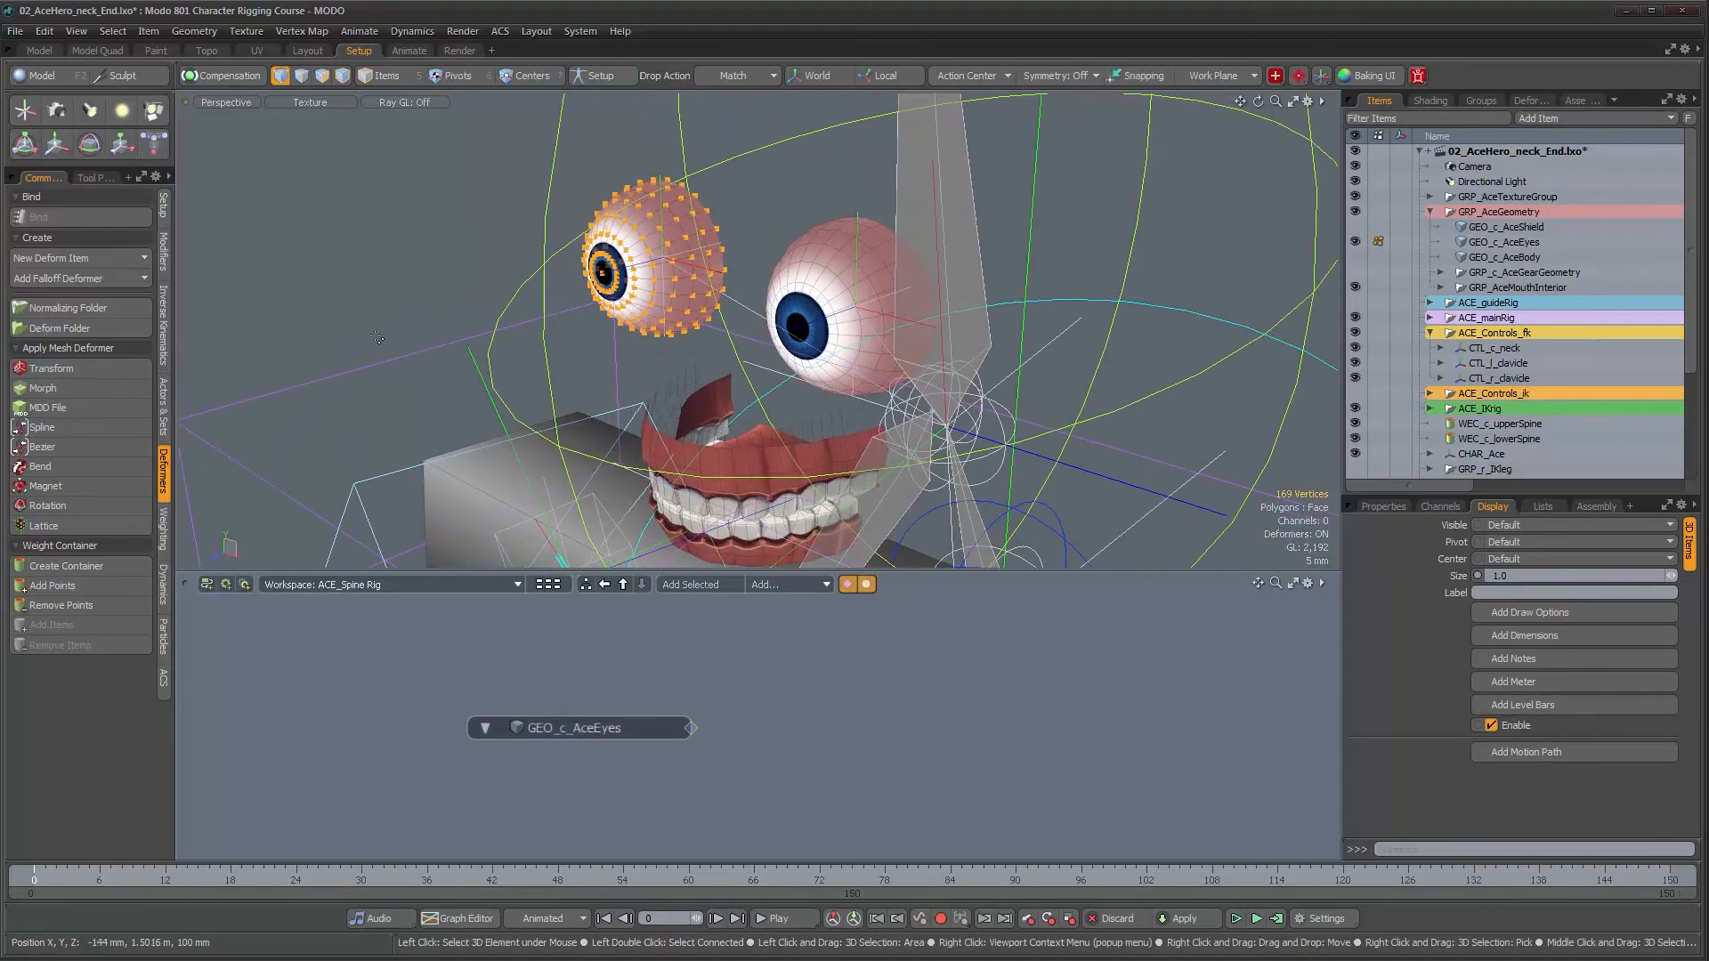
- Apply Adjust Weights to the selected right-eye vertices
click(162, 517)
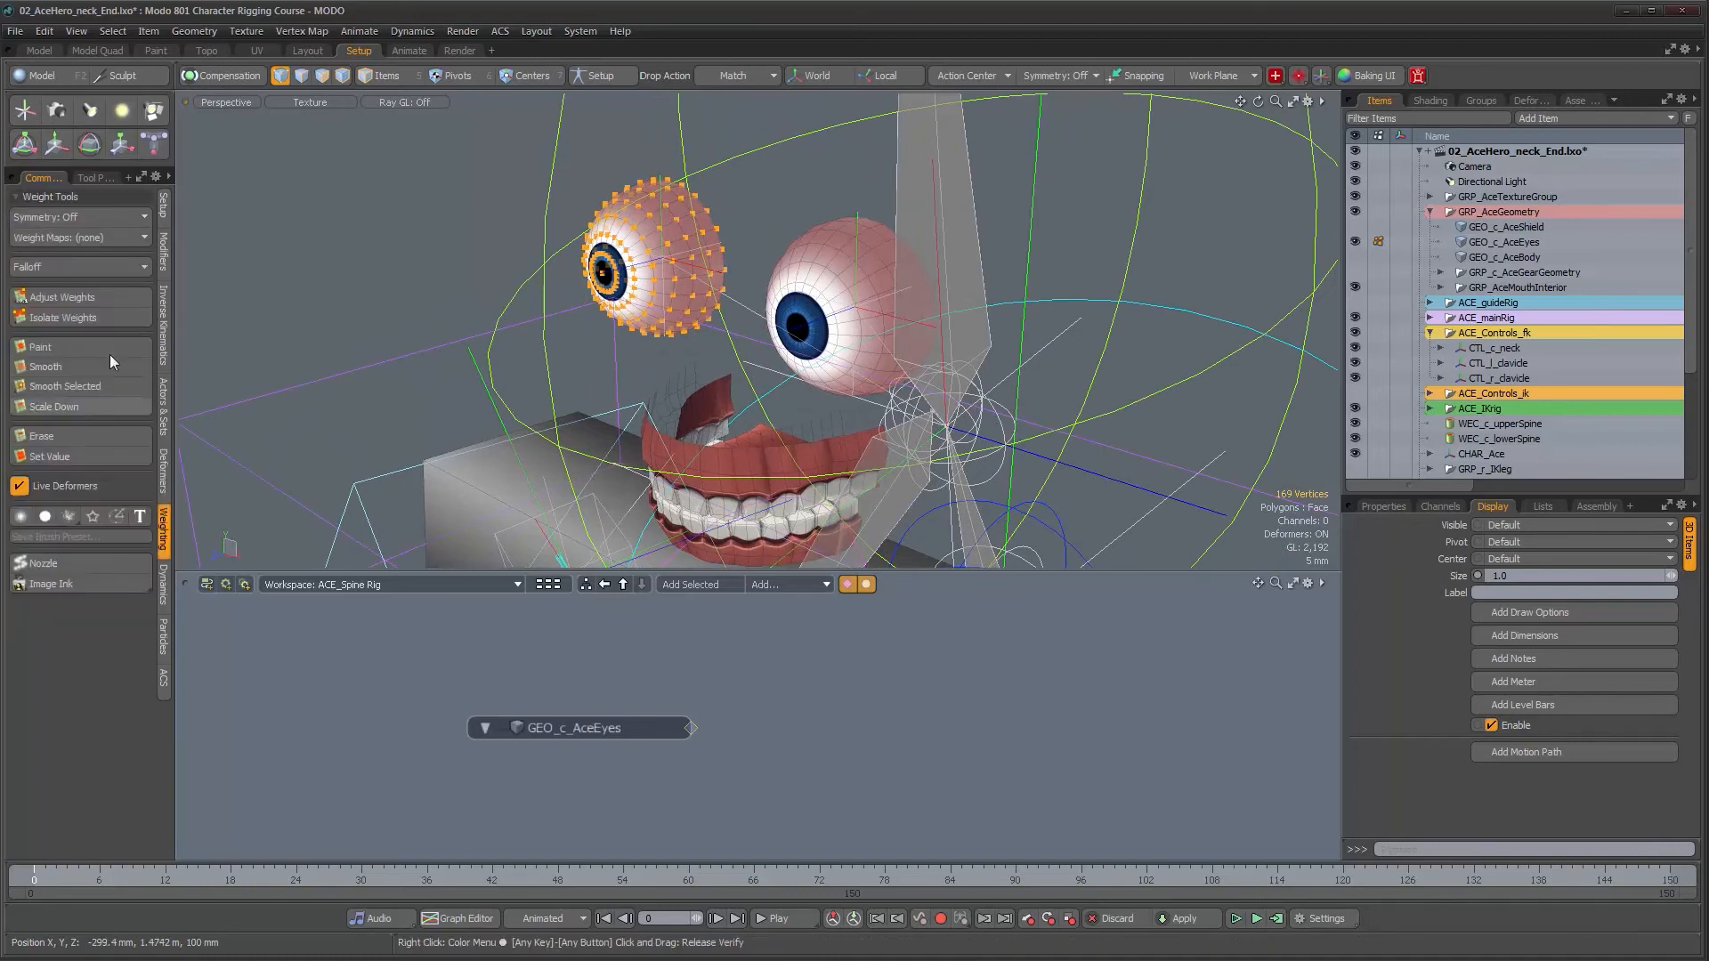
alt+drag(650, 294, 907, 444)
click(49, 297)
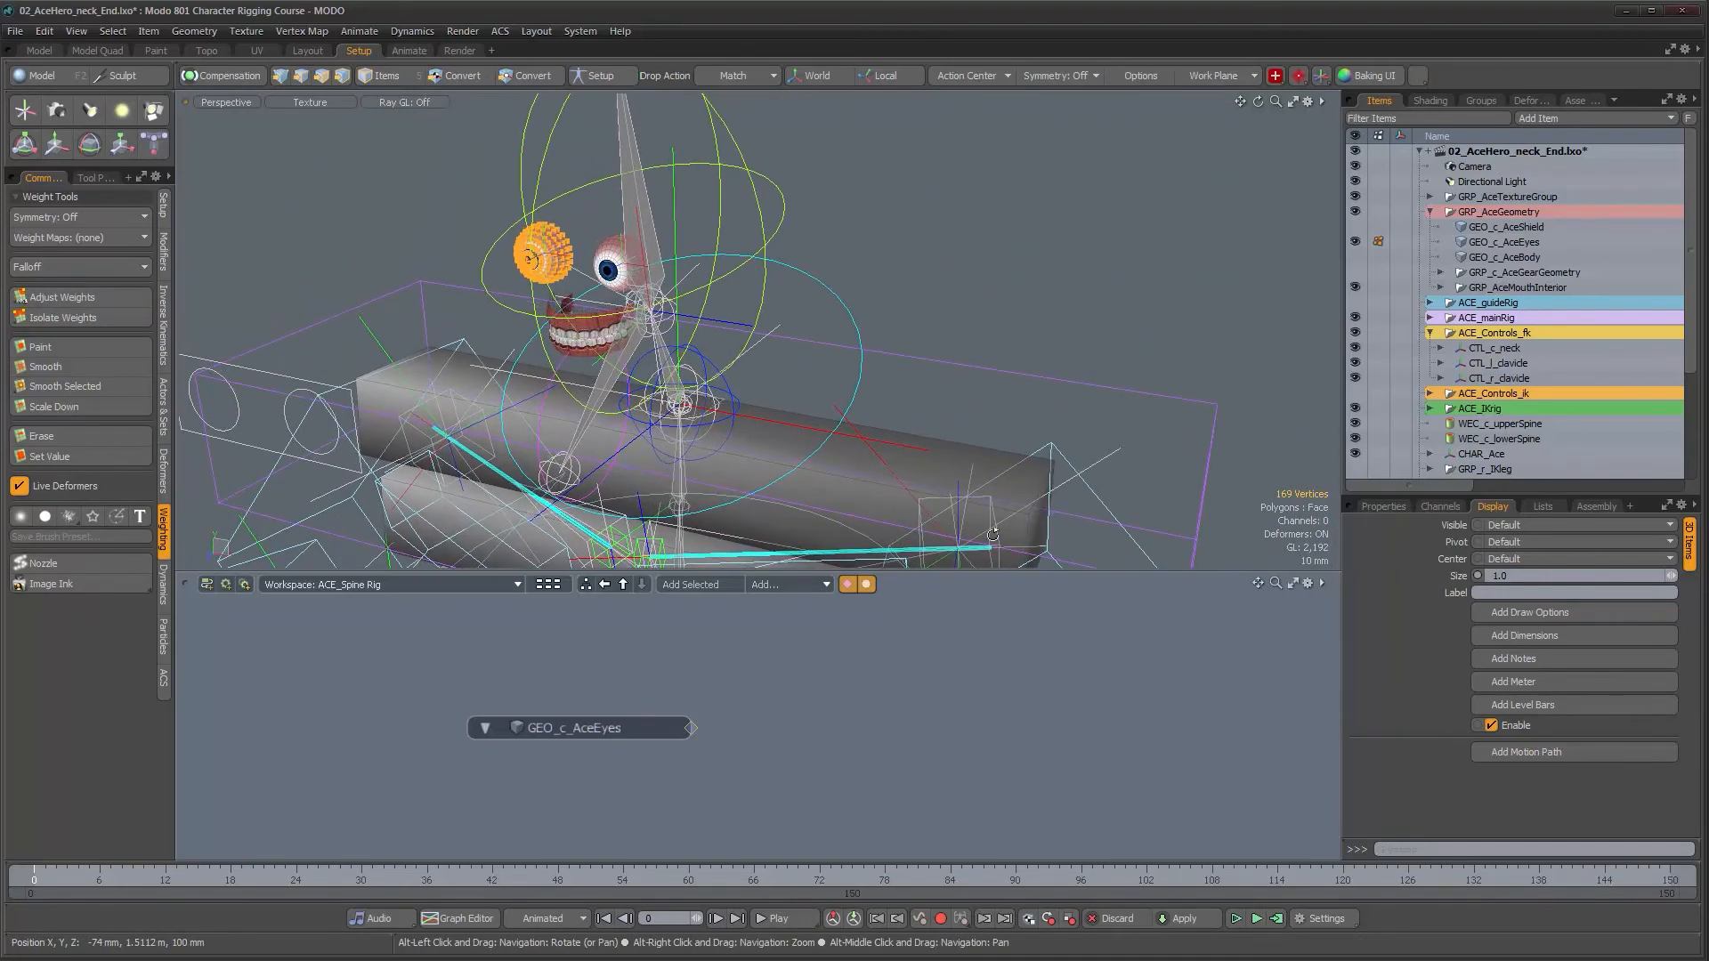
- Reveal the weight container connected to GEO_c_AceEyes in the schematic, arrange the nodes and rename the container WC_r_eye
click(691, 730)
drag(595, 739, 511, 800)
click(619, 764)
drag(859, 723, 882, 770)
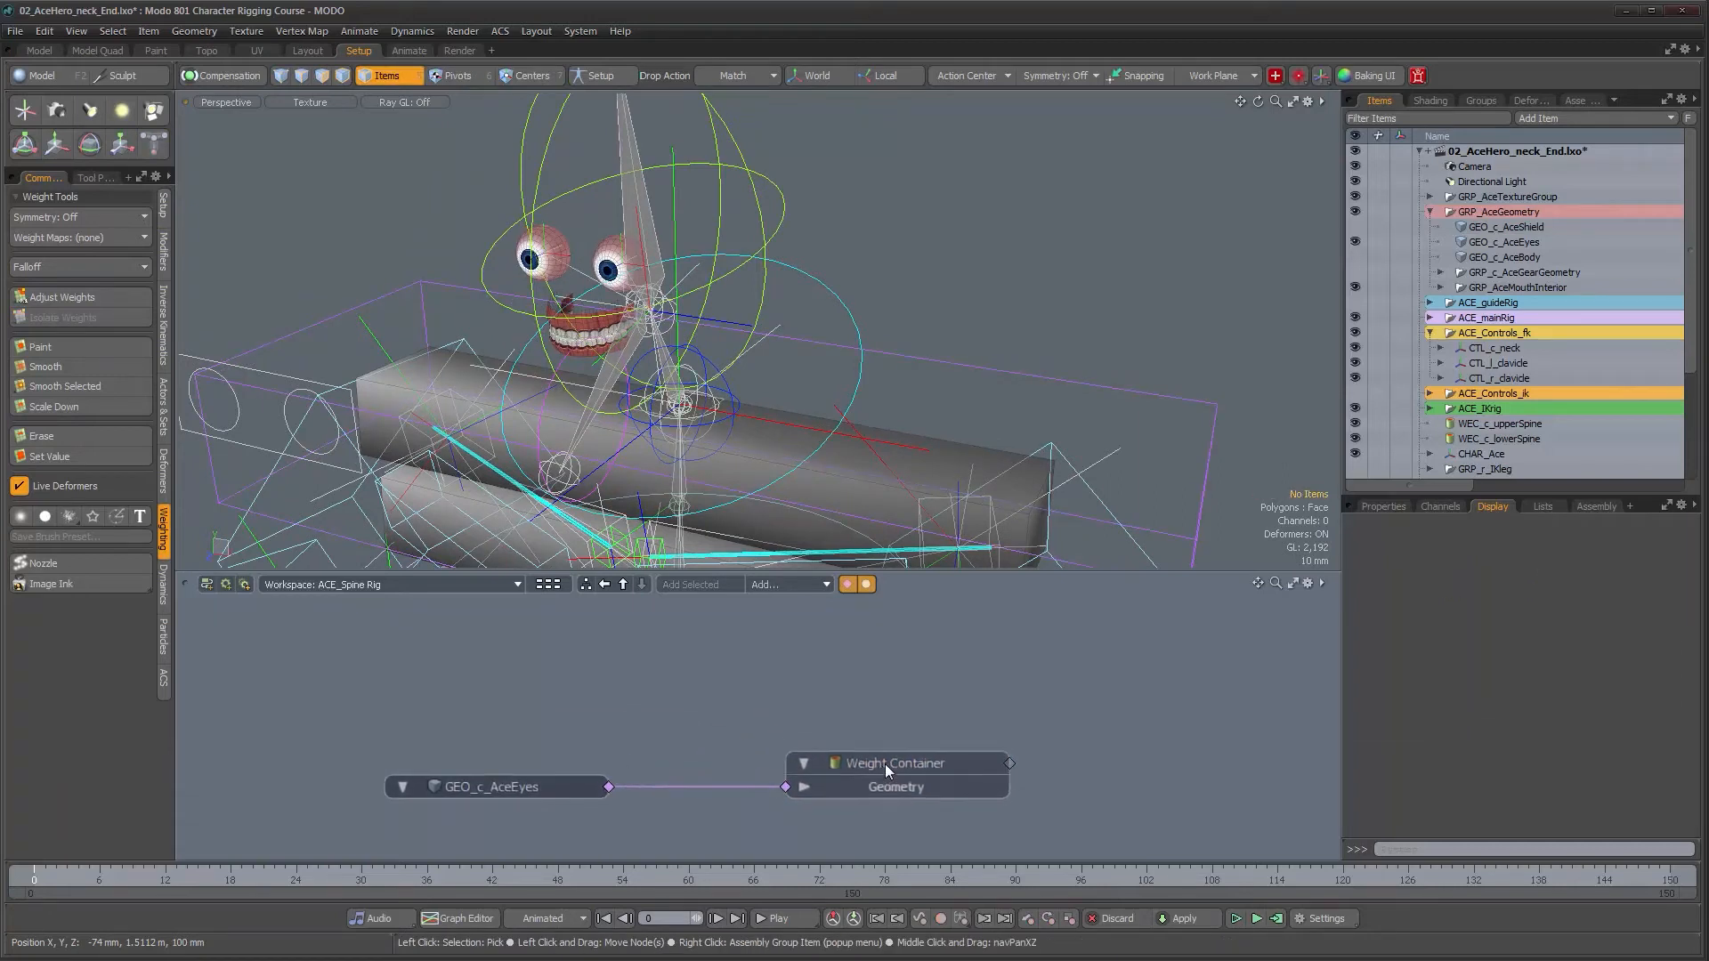
double_click(885, 764)
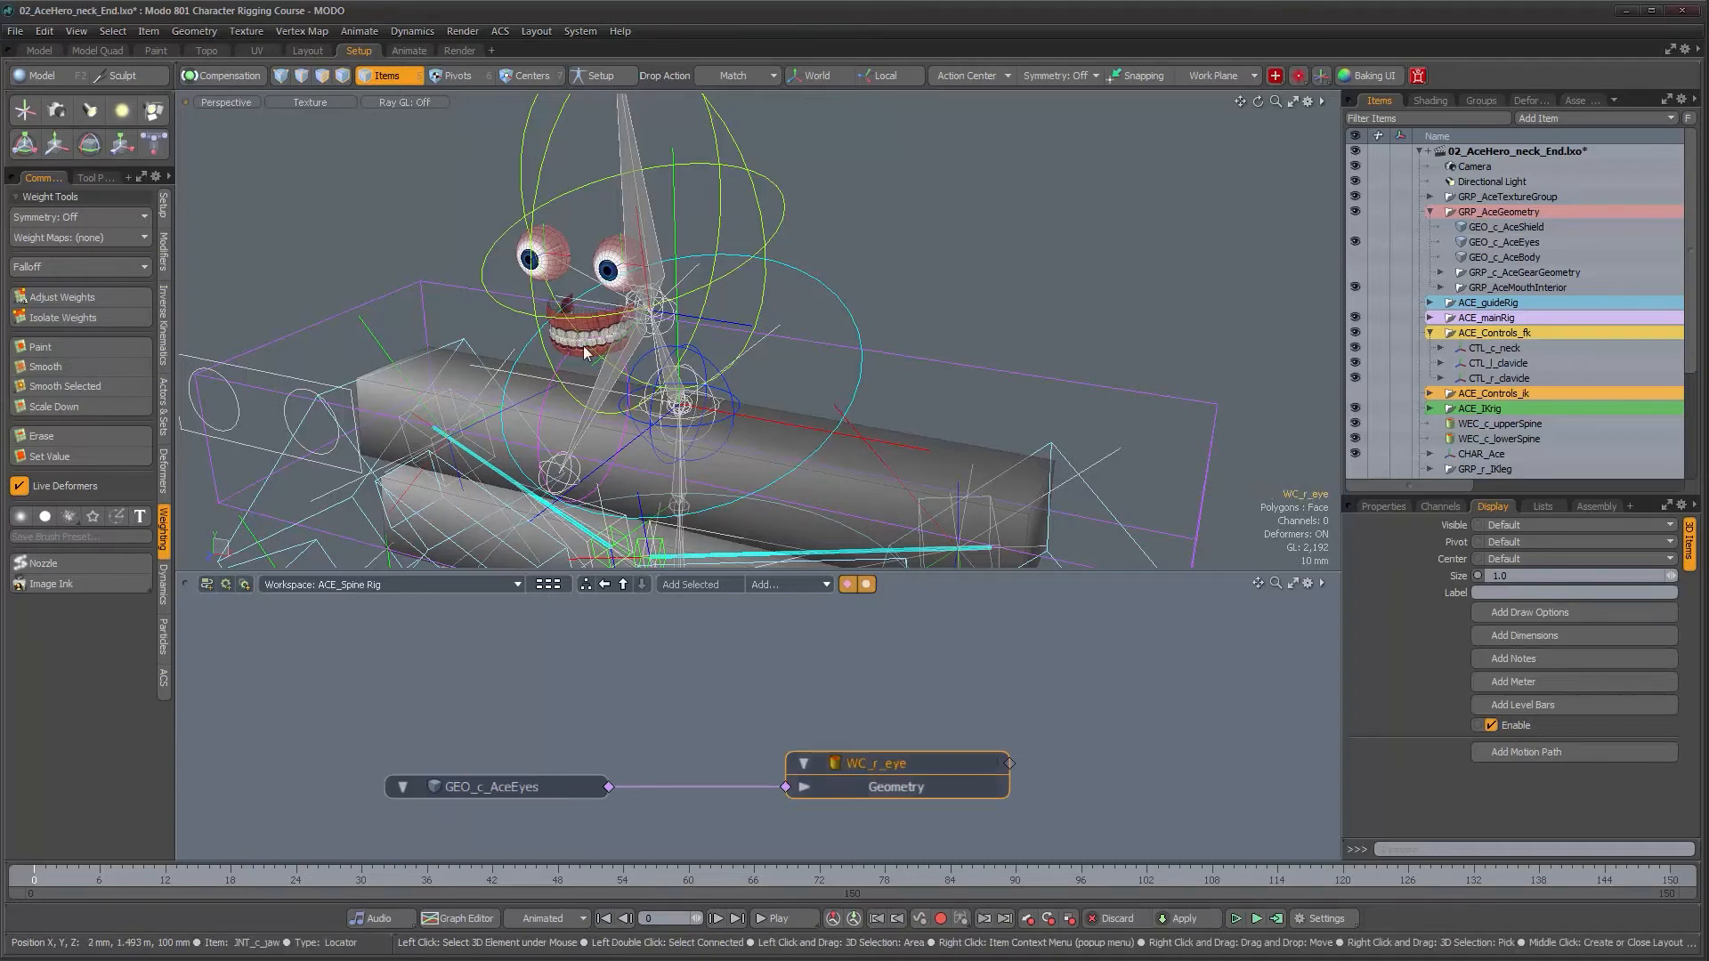
- Select all the left eyeball's vertices in GEO_c_AceEyes and create a weight container from them
alt+drag(570, 329, 588, 324)
mouse_move(577, 227)
mouse_down()
mouse_move(614, 289)
mouse_move(686, 325)
mouse_up()
alt+right_drag(671, 321, 803, 251)
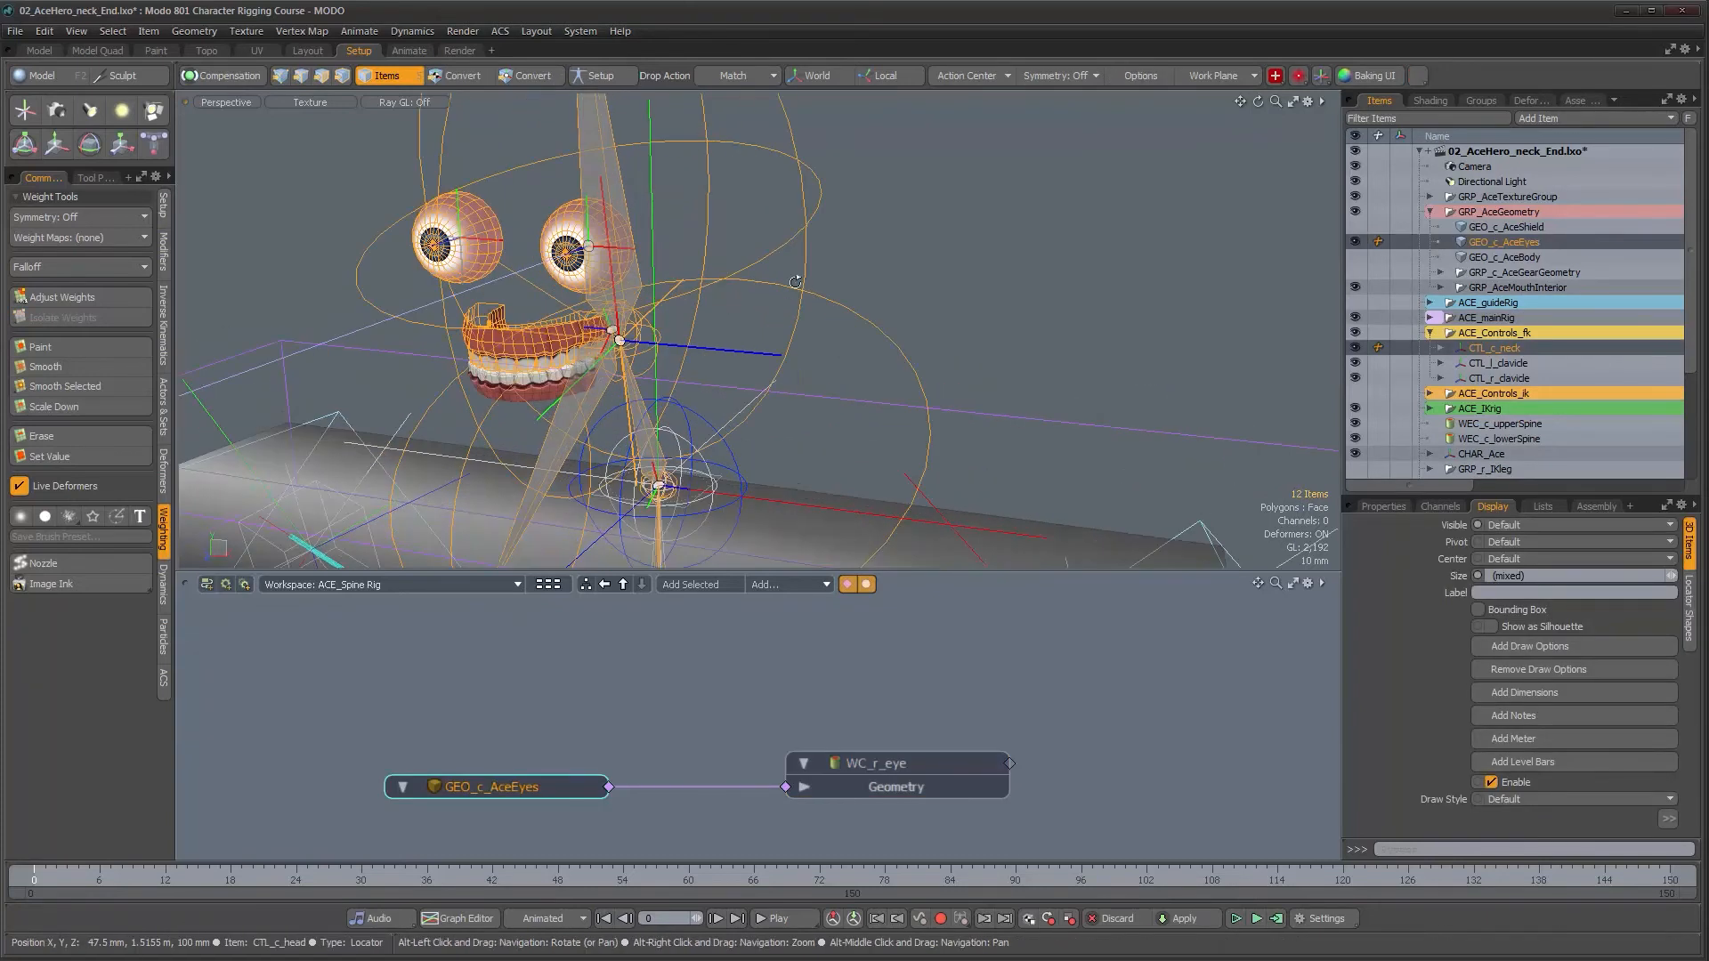
click(803, 251)
click(559, 220)
click(559, 220)
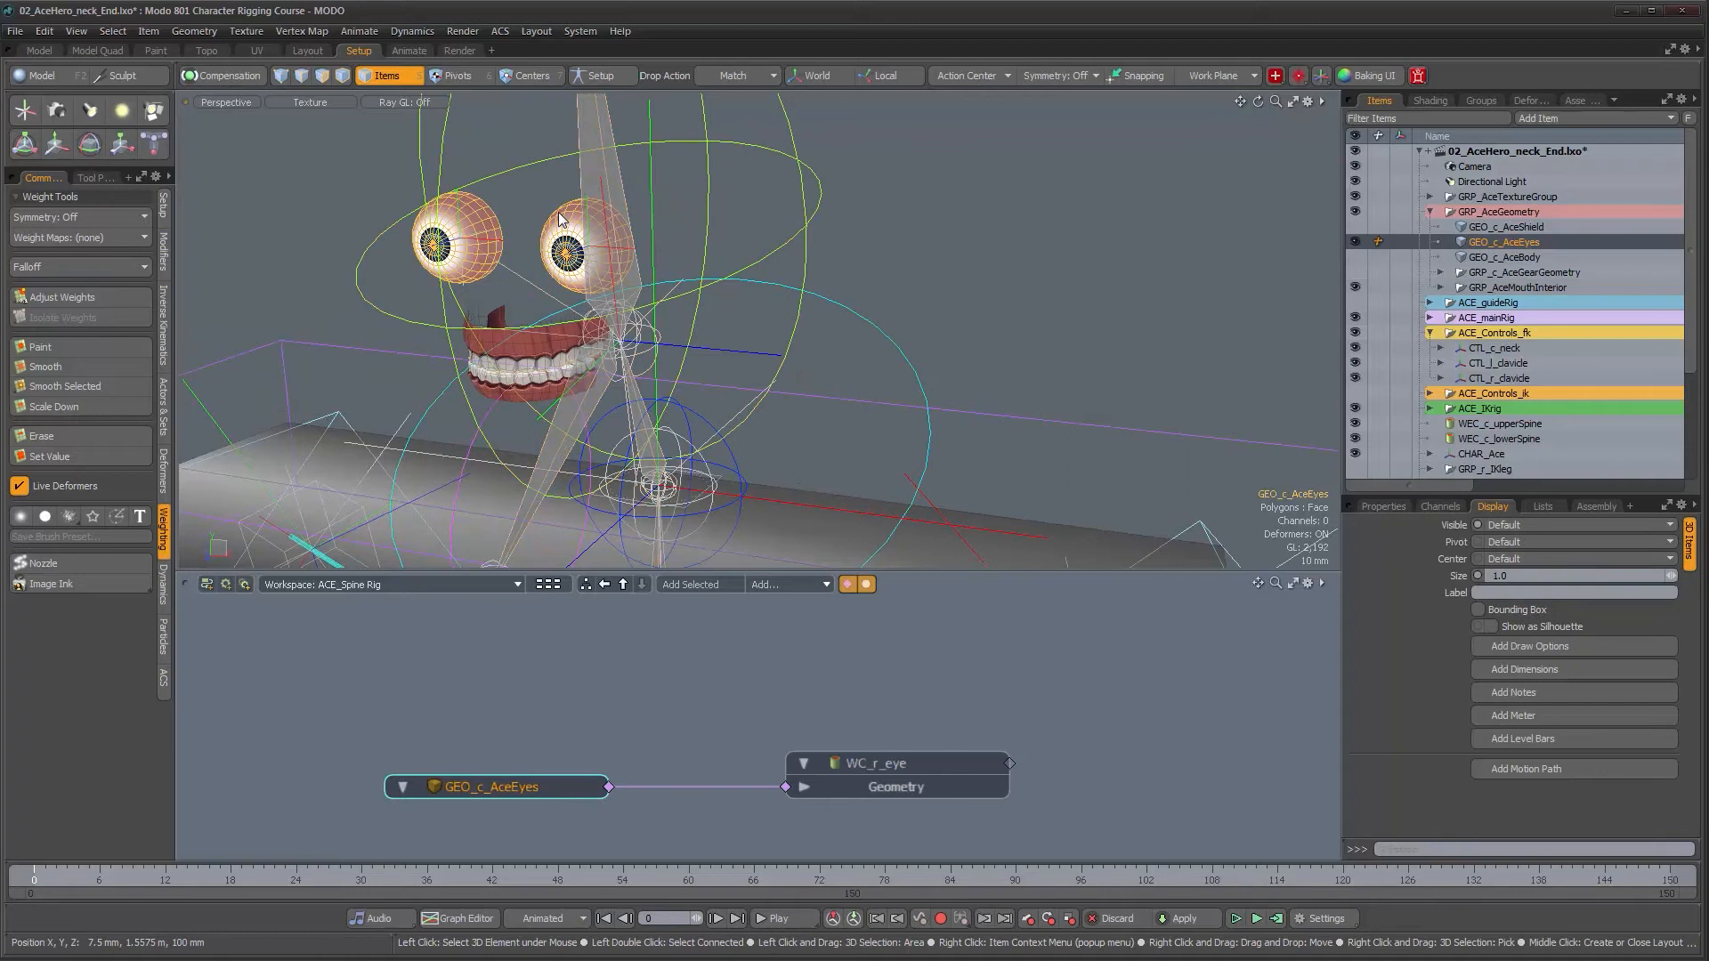
key(1)
drag(524, 180, 700, 348)
alt+drag(545, 325, 561, 358)
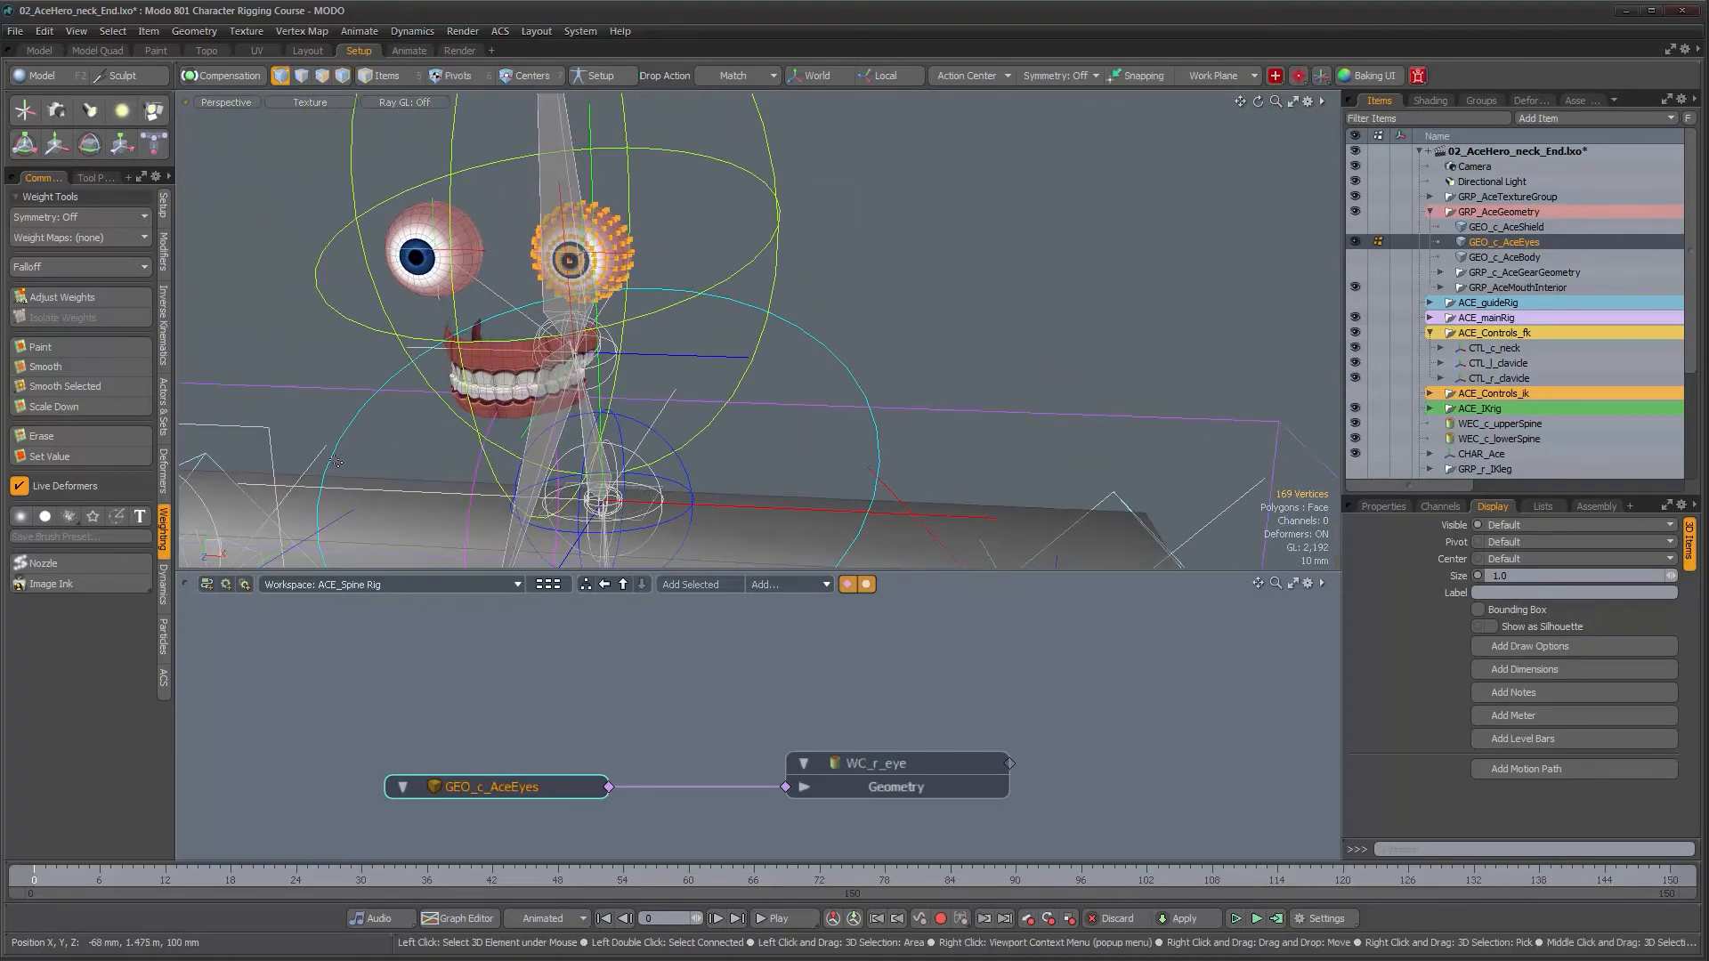
click(166, 483)
click(80, 569)
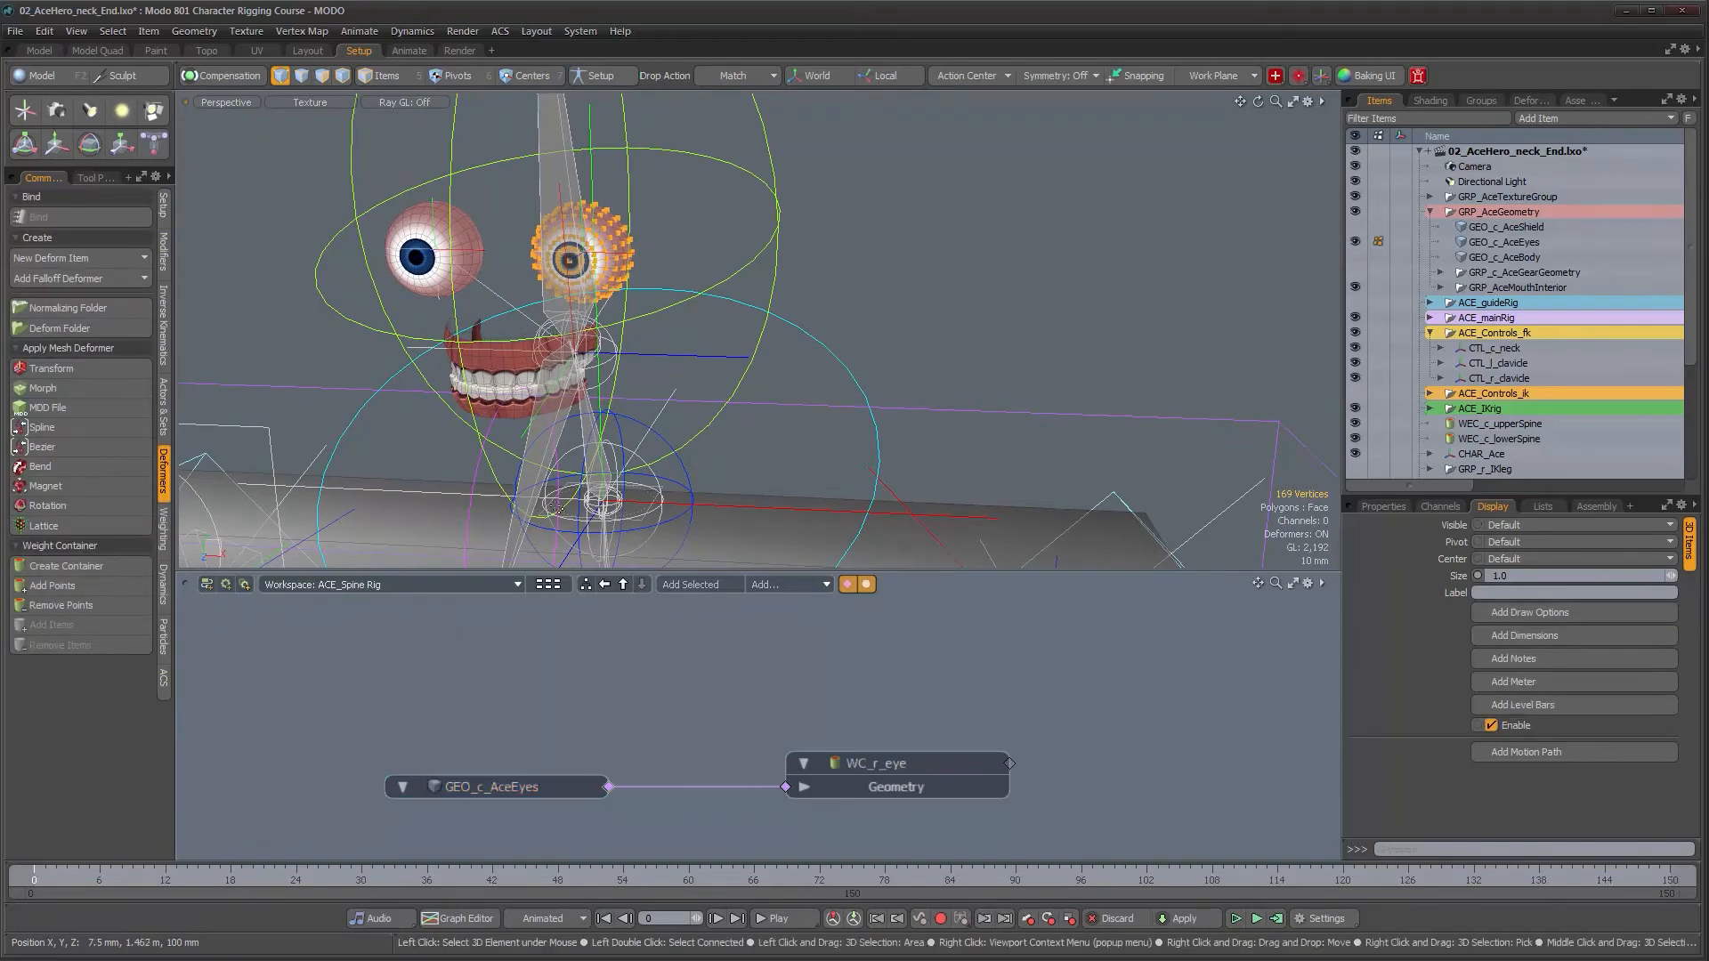
alt+drag(656, 519, 468, 367)
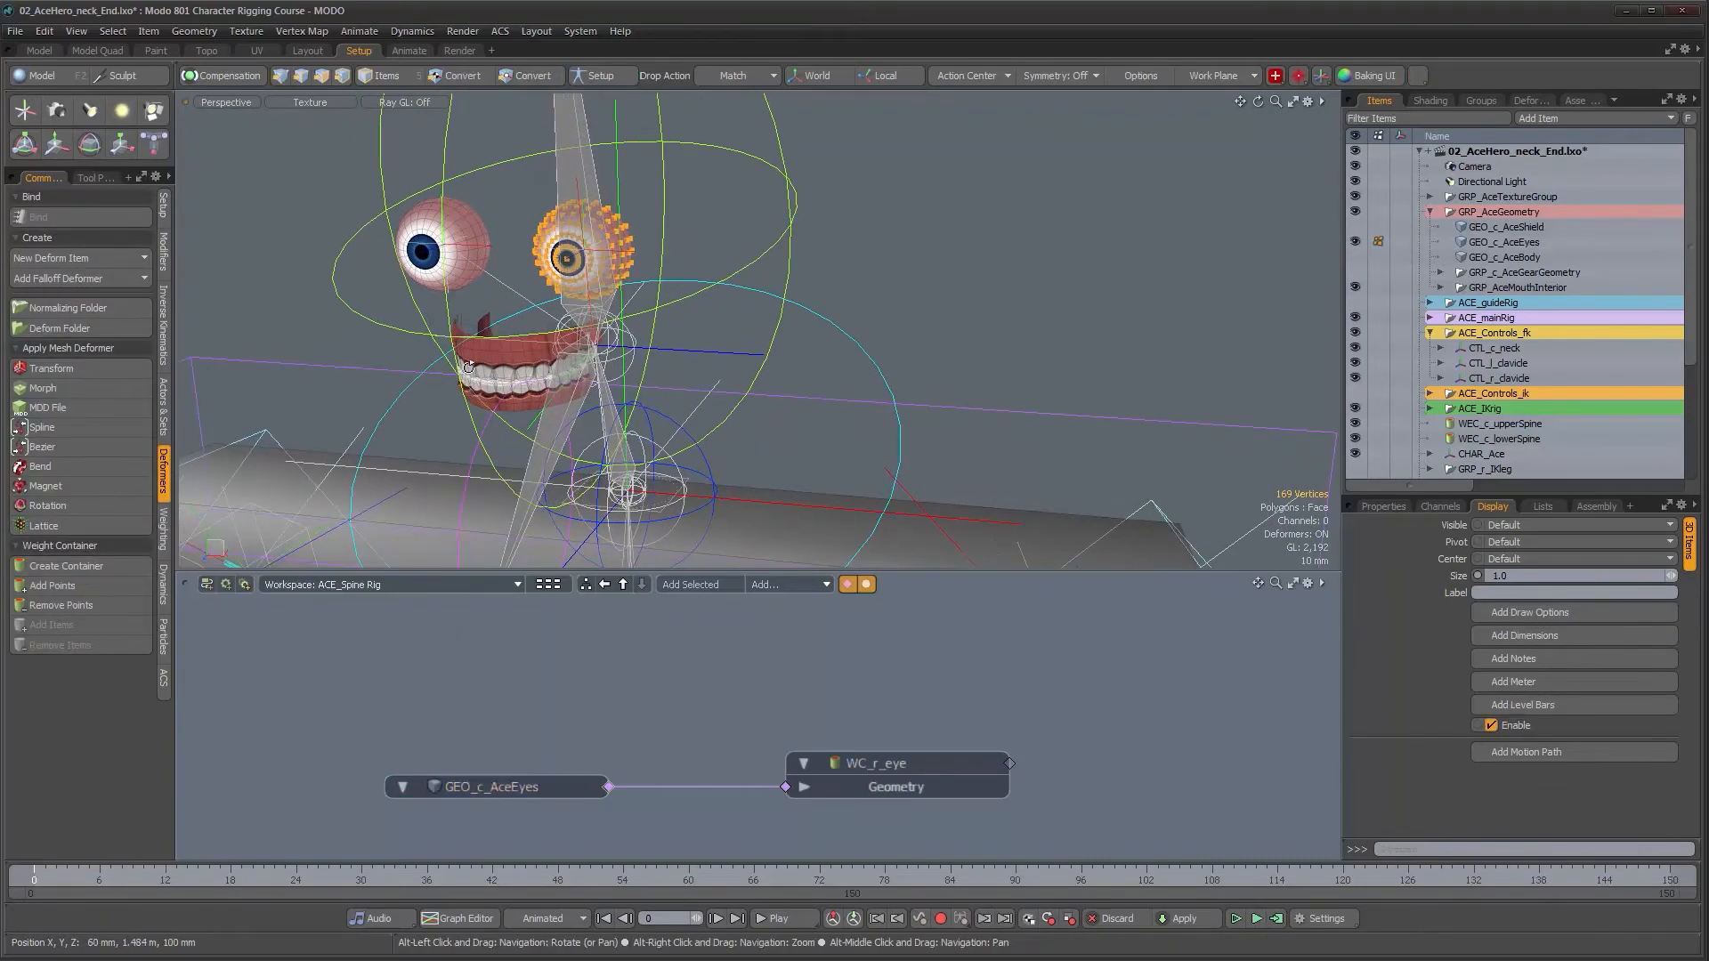
- Apply Adjust Weights to the selected left-eye vertices
click(164, 534)
click(89, 303)
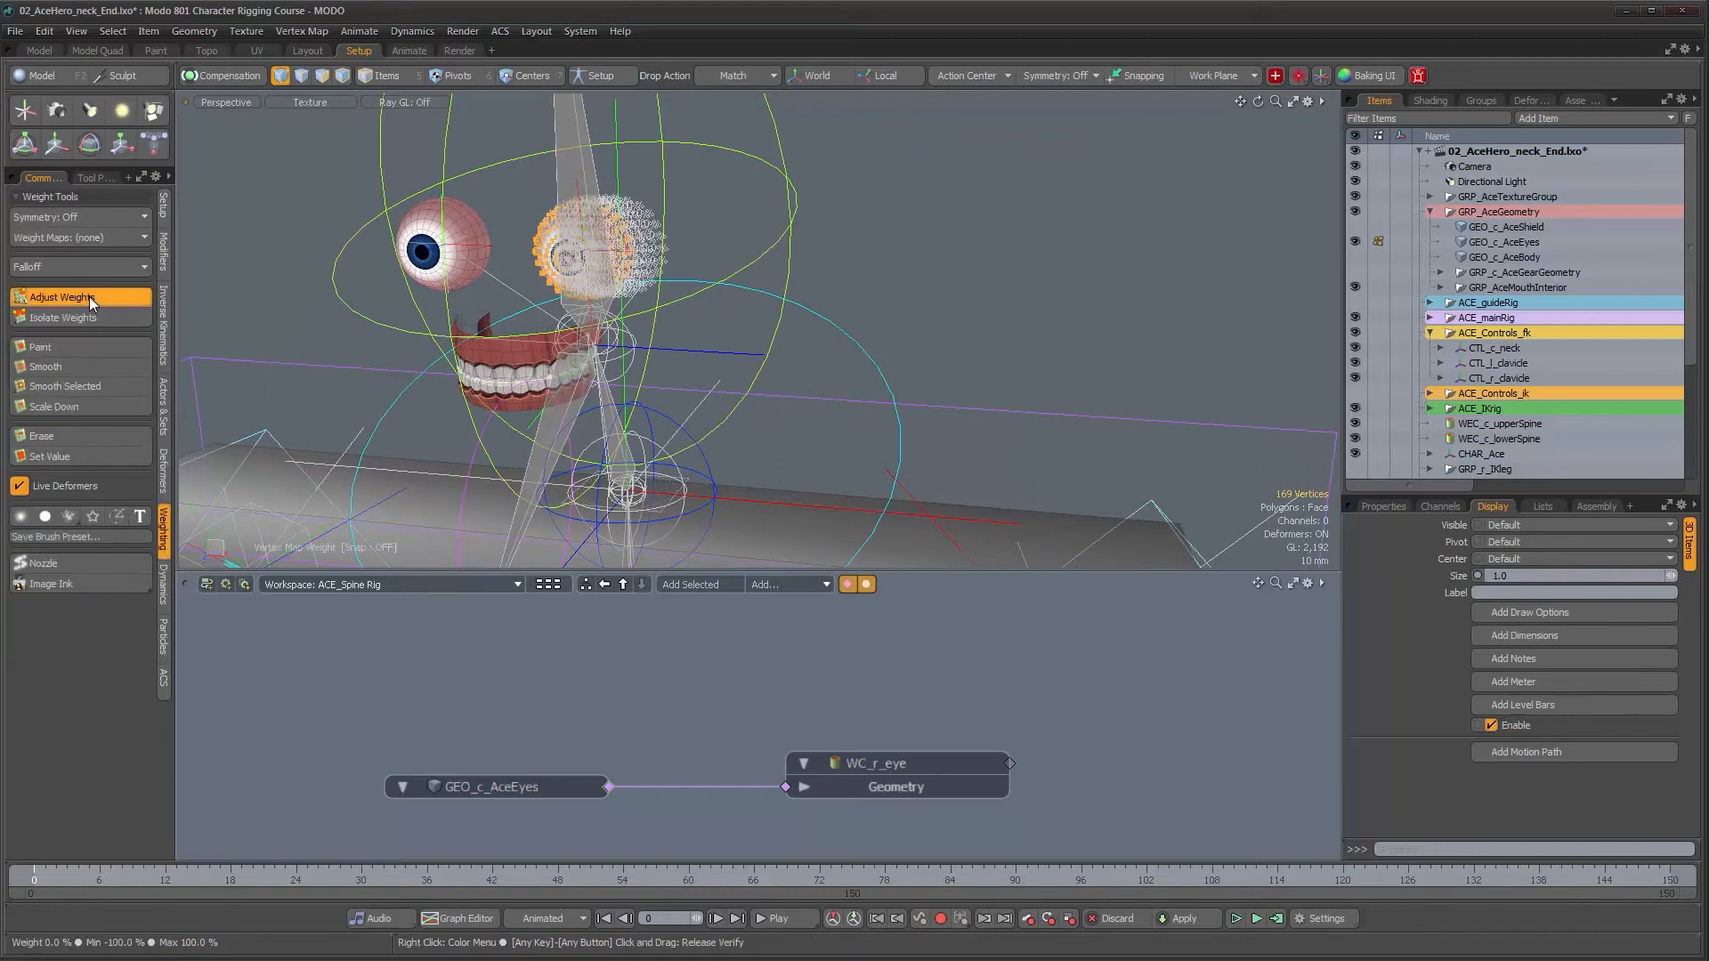
alt+drag(676, 311, 739, 307)
alt+right_drag(738, 307, 654, 312)
click(121, 305)
scroll(654, 370, down, 1)
alt+shift+drag(653, 370, 778, 297)
- Reveal the new weight container in the schematic, place it below WC_r_eye and rename it WC_l_eye
double_click(606, 785)
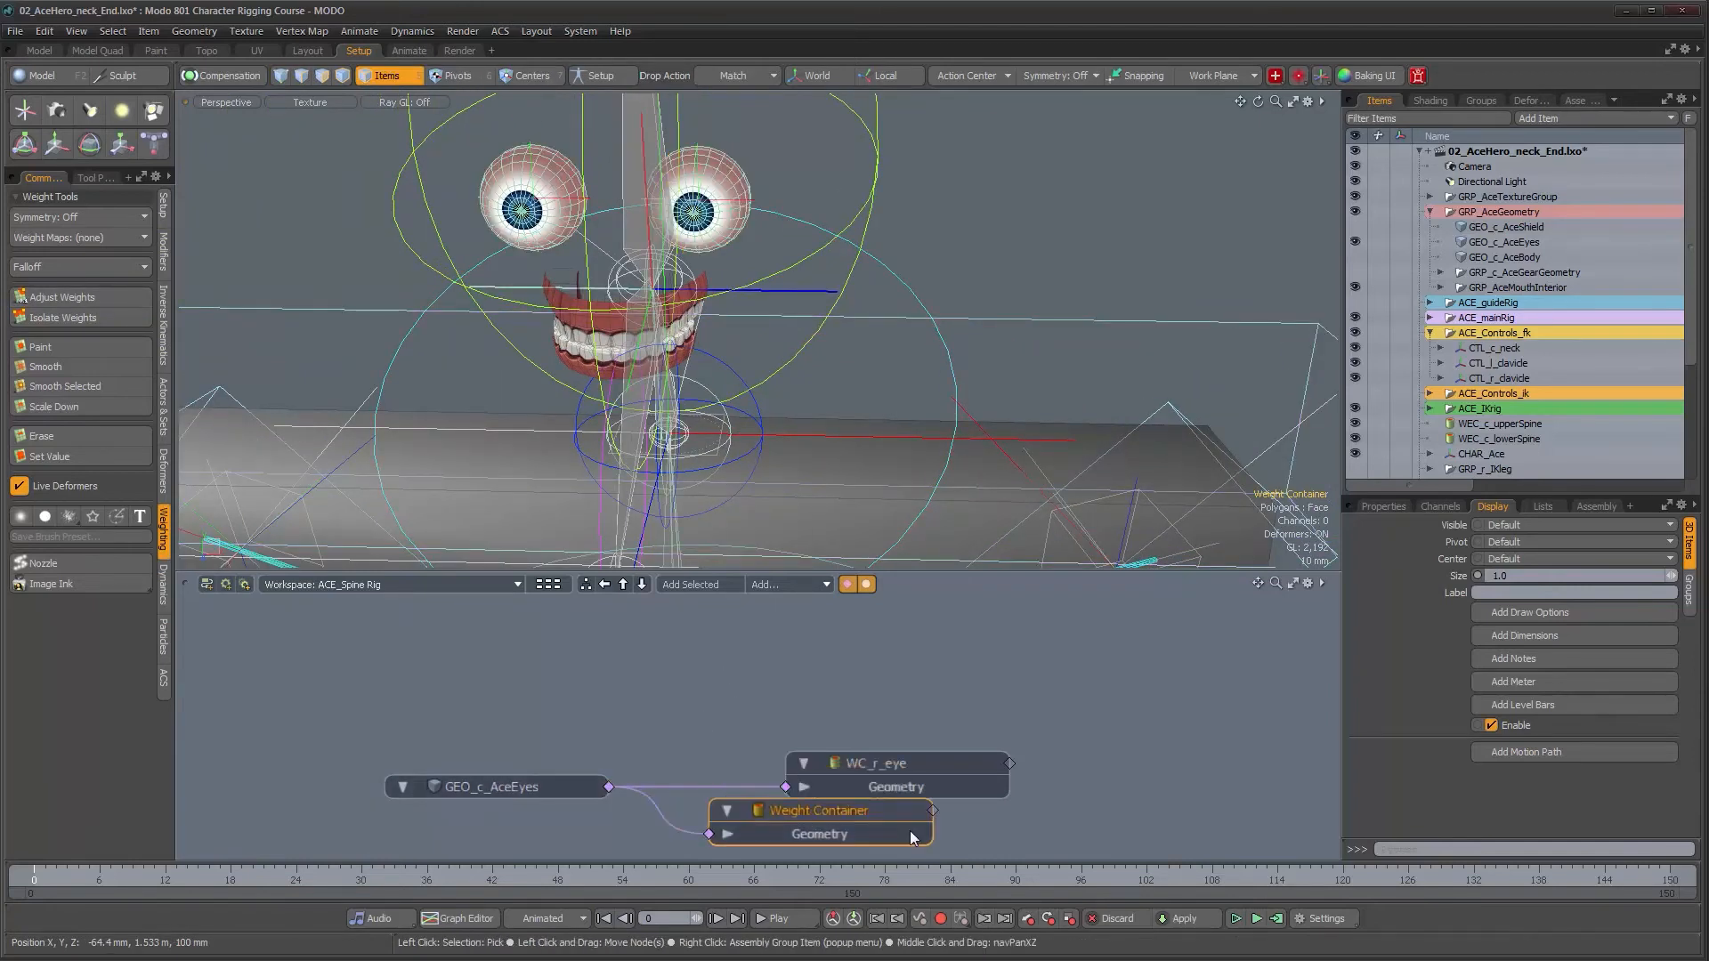
click(935, 823)
alt+drag(956, 828, 879, 748)
right_click(880, 748)
click(879, 749)
text(WC_l_eye)
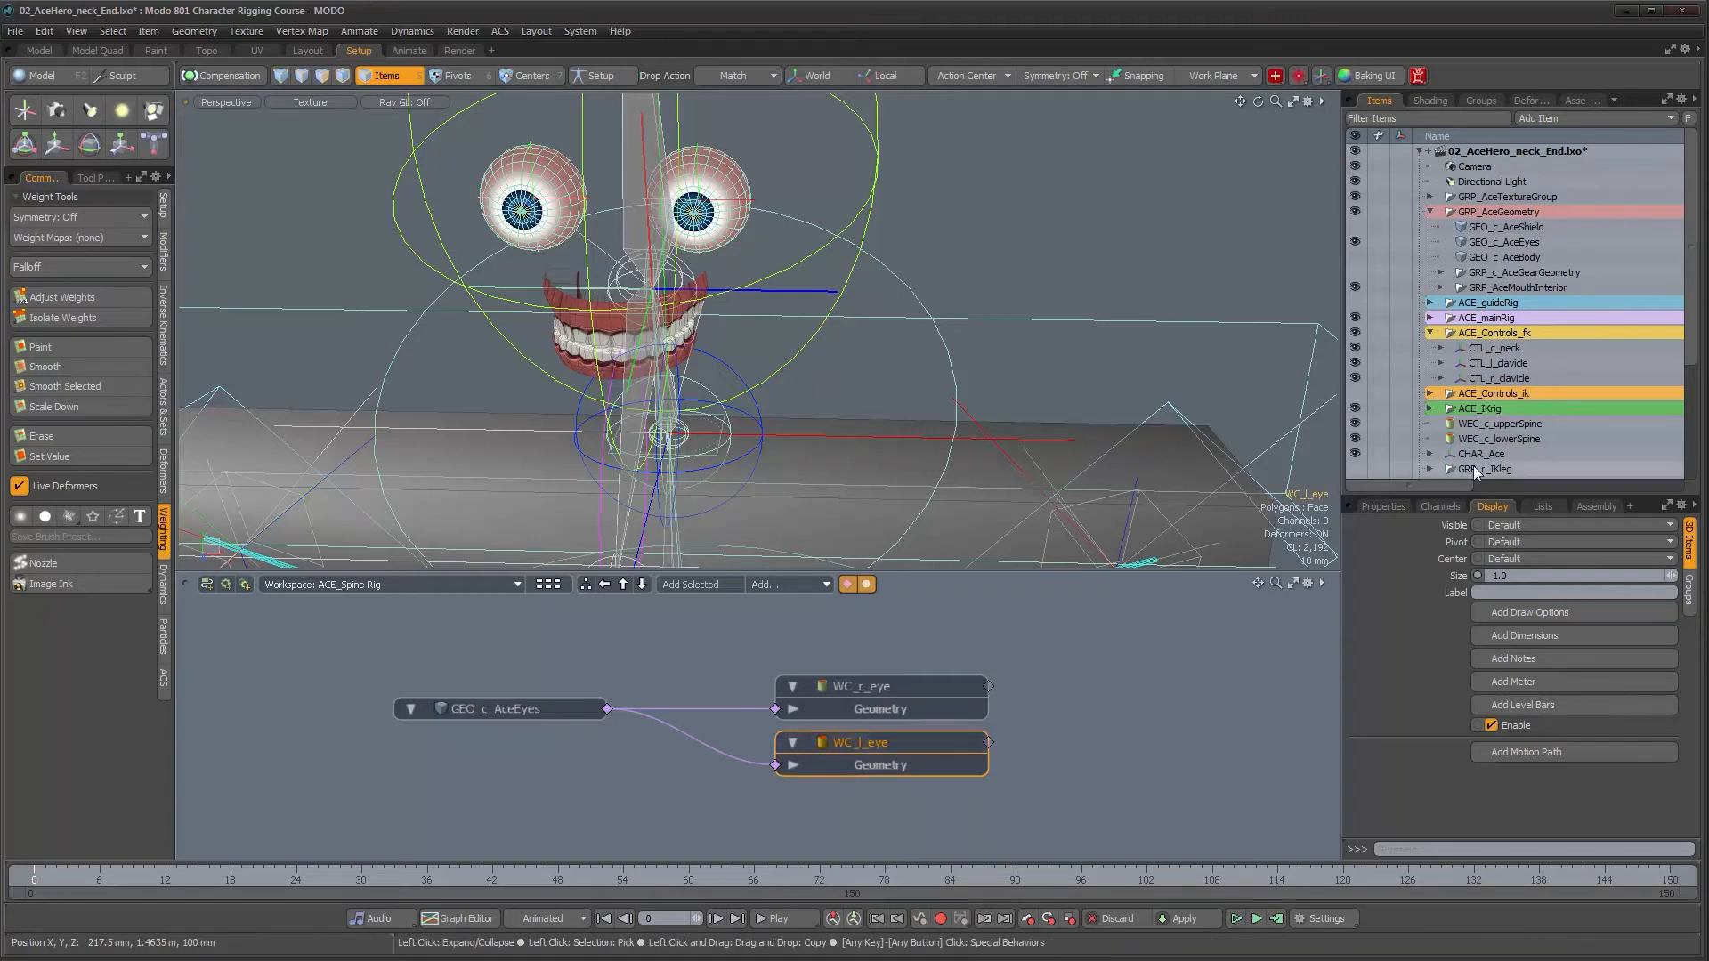
scroll(1624, 443, down, 3)
scroll(878, 668, down, 1)
alt+drag(870, 684, 739, 741)
alt+drag(926, 350, 876, 277)
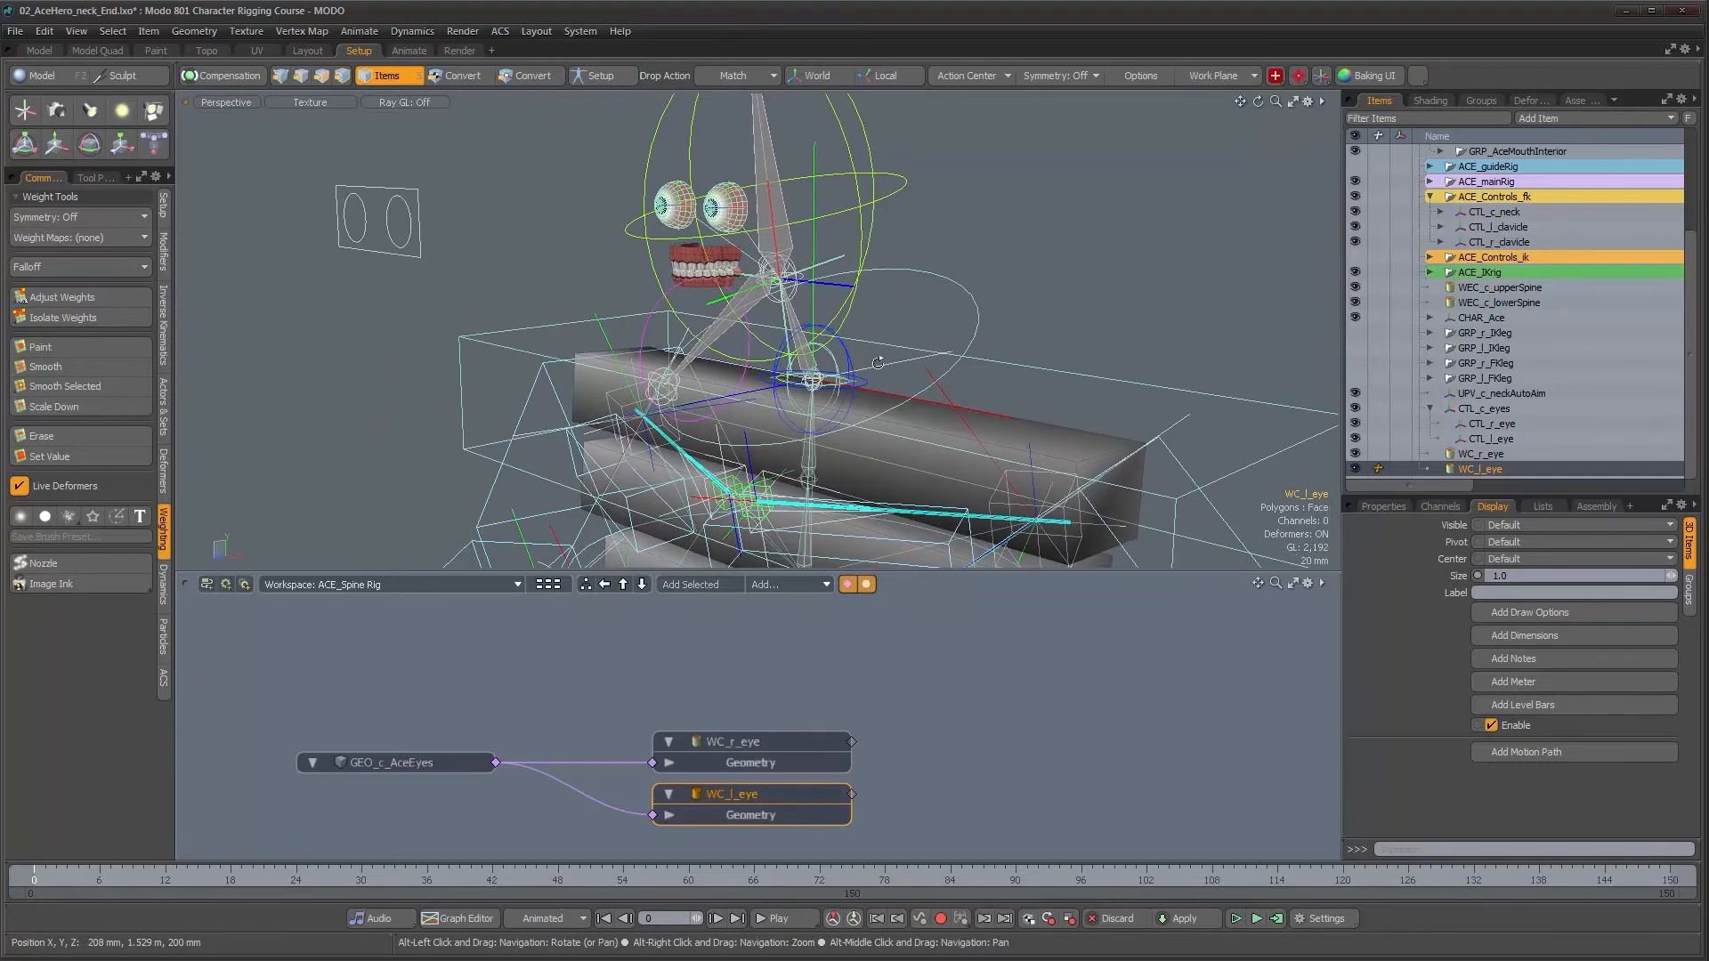
alt+drag(1033, 549, 829, 306)
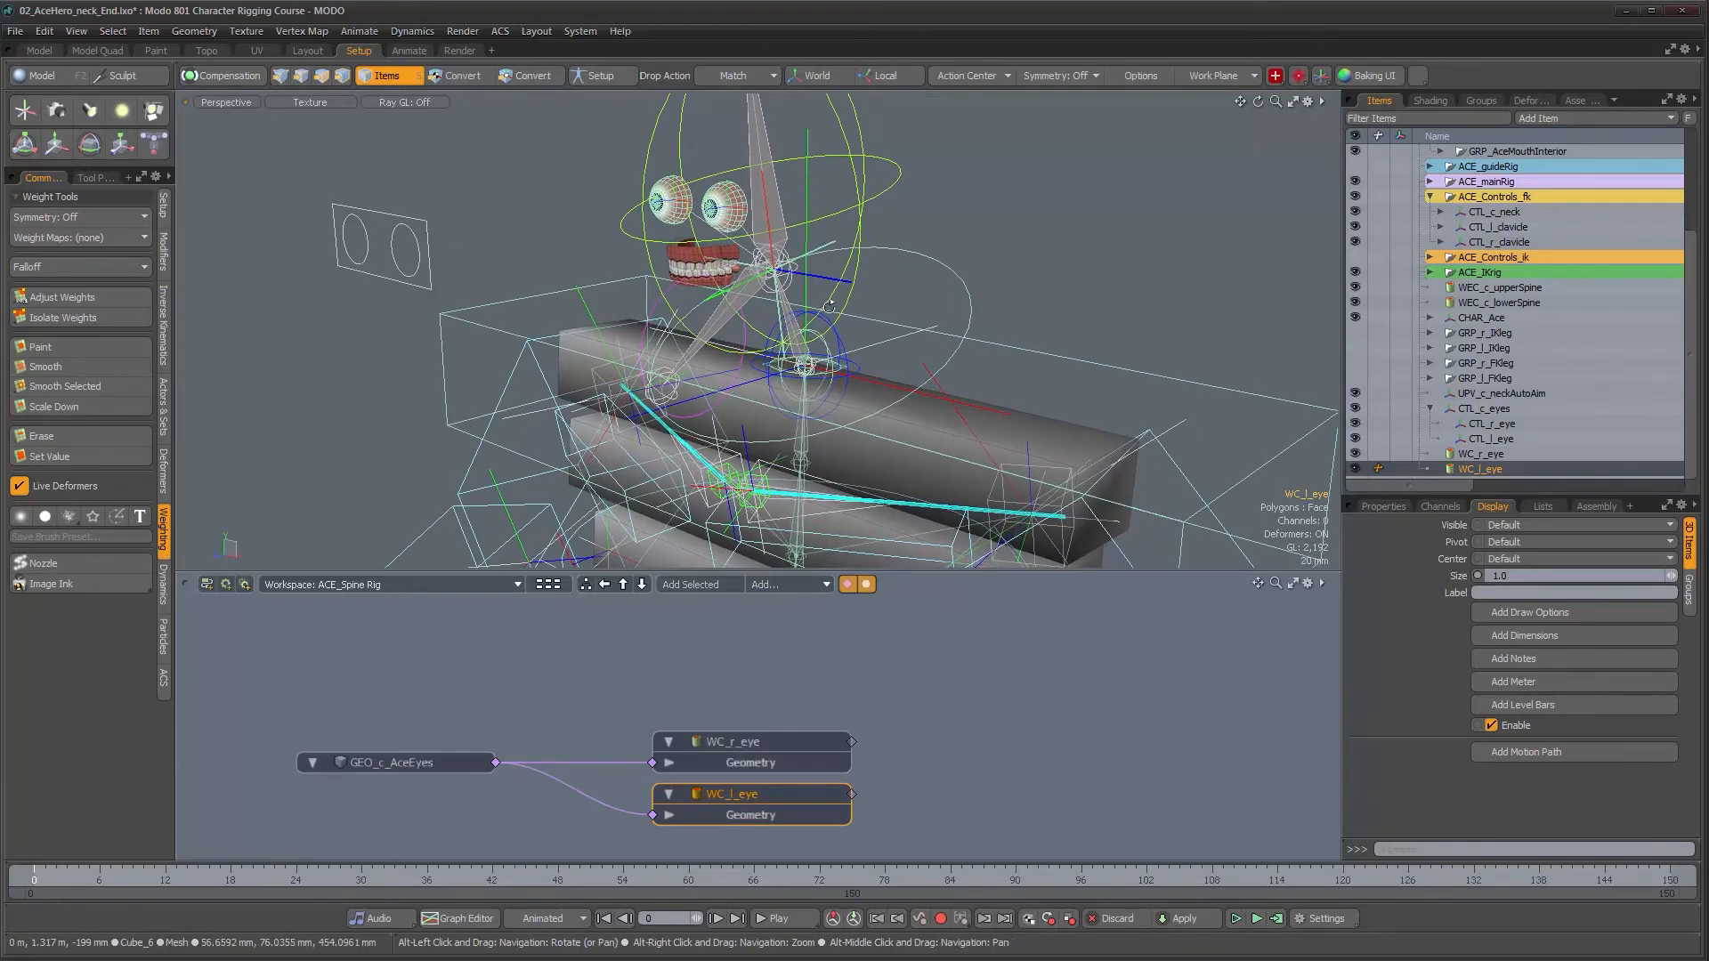
click(796, 740)
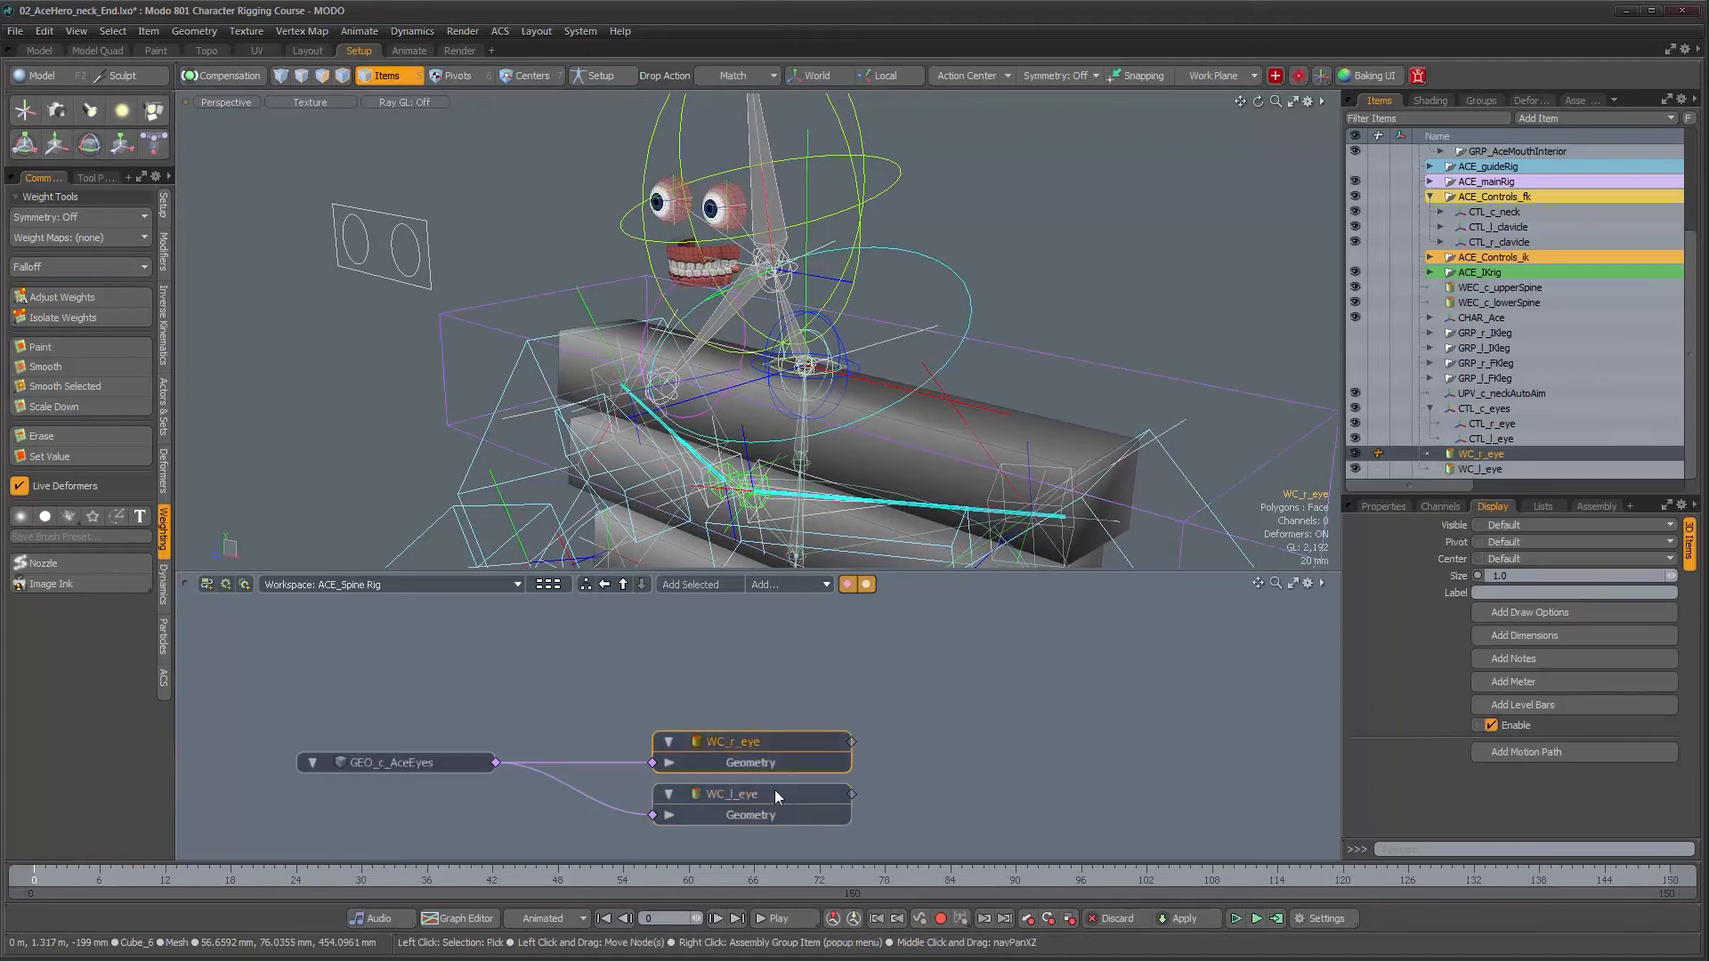
- Select the eye constraint locators CNS_r_eye and CNS_l_eye inside the eyeballs and add them to the schematic
mouse_move(682, 223)
alt+right_down()
mouse_move(773, 217)
mouse_move(824, 158)
alt+right_up()
mouse_move(631, 145)
alt+right_down()
mouse_move(686, 157)
mouse_move(655, 157)
alt+right_up()
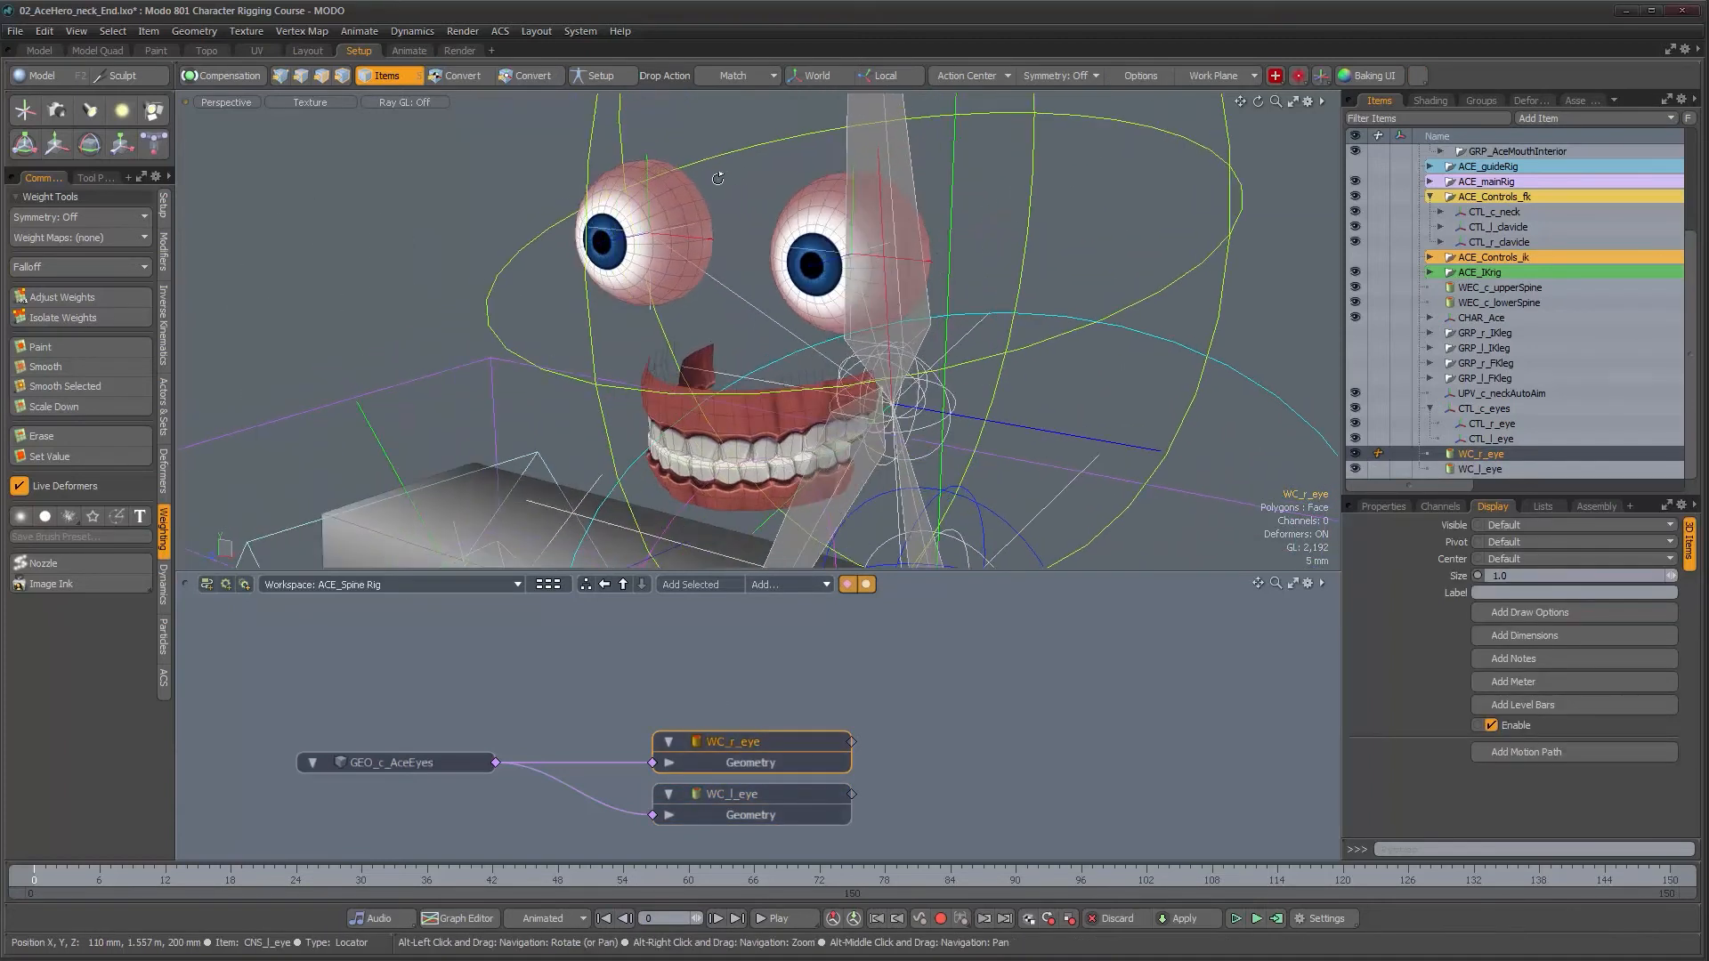
click(650, 157)
alt+drag(860, 226, 757, 146)
shift+click(753, 144)
alt+right_drag(926, 419, 856, 419)
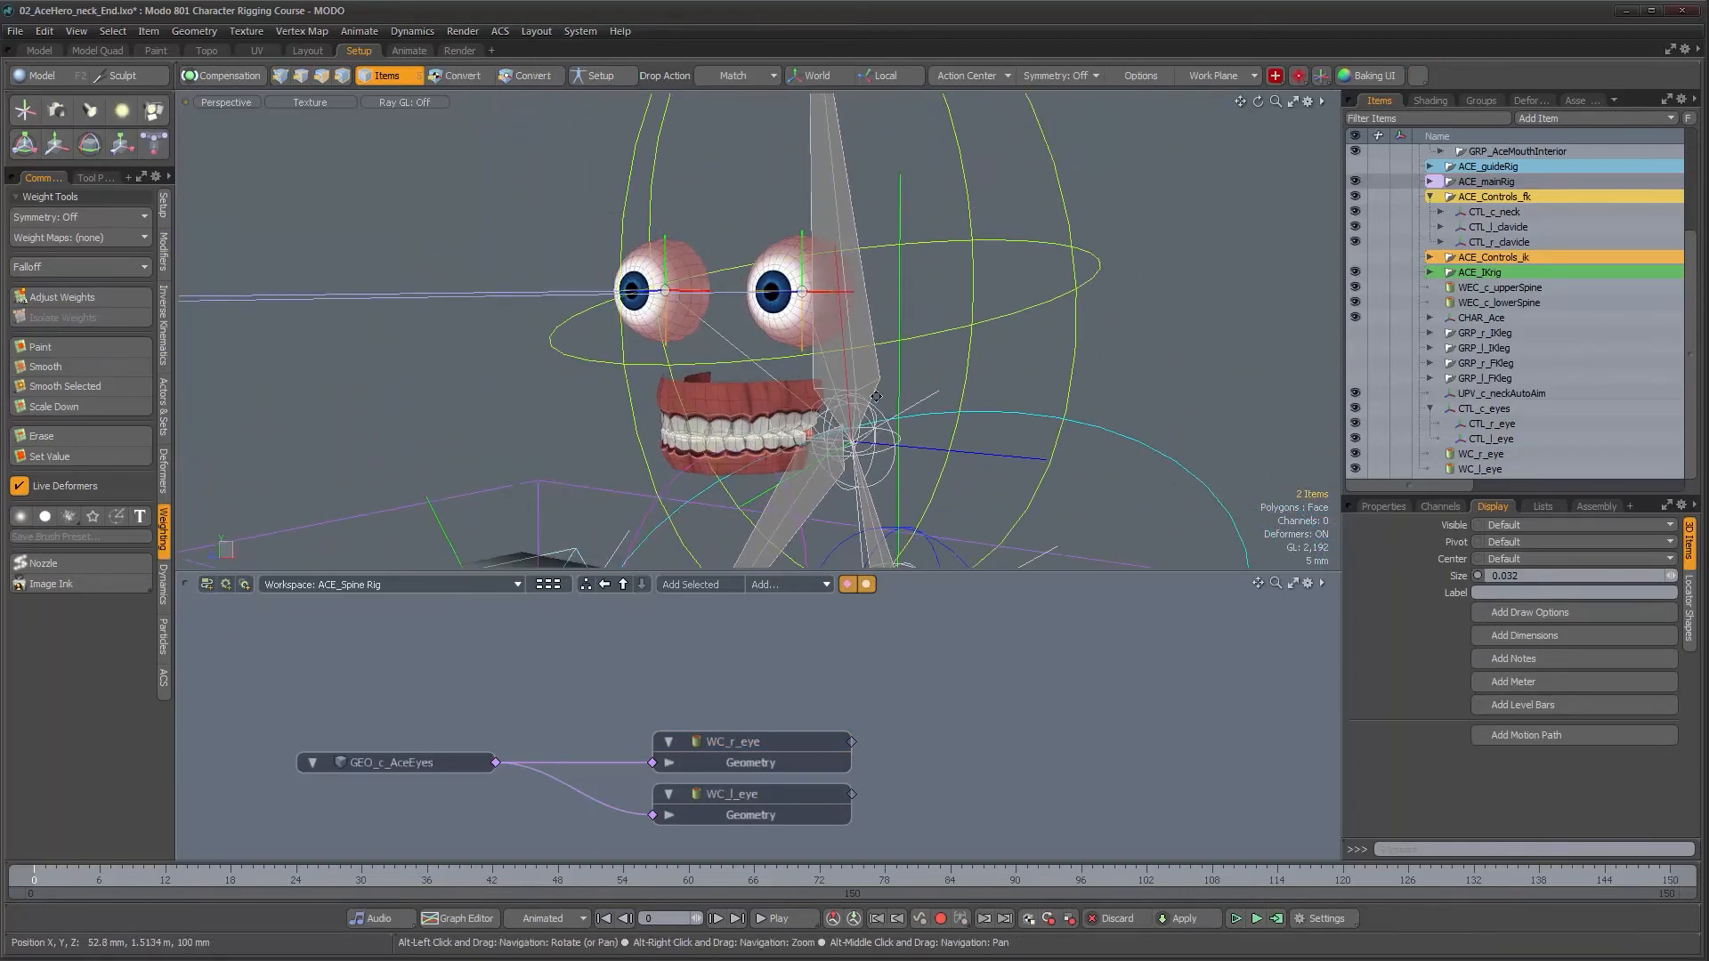
alt+middle_drag(798, 563, 806, 481)
click(688, 584)
scroll(910, 675, down, 3)
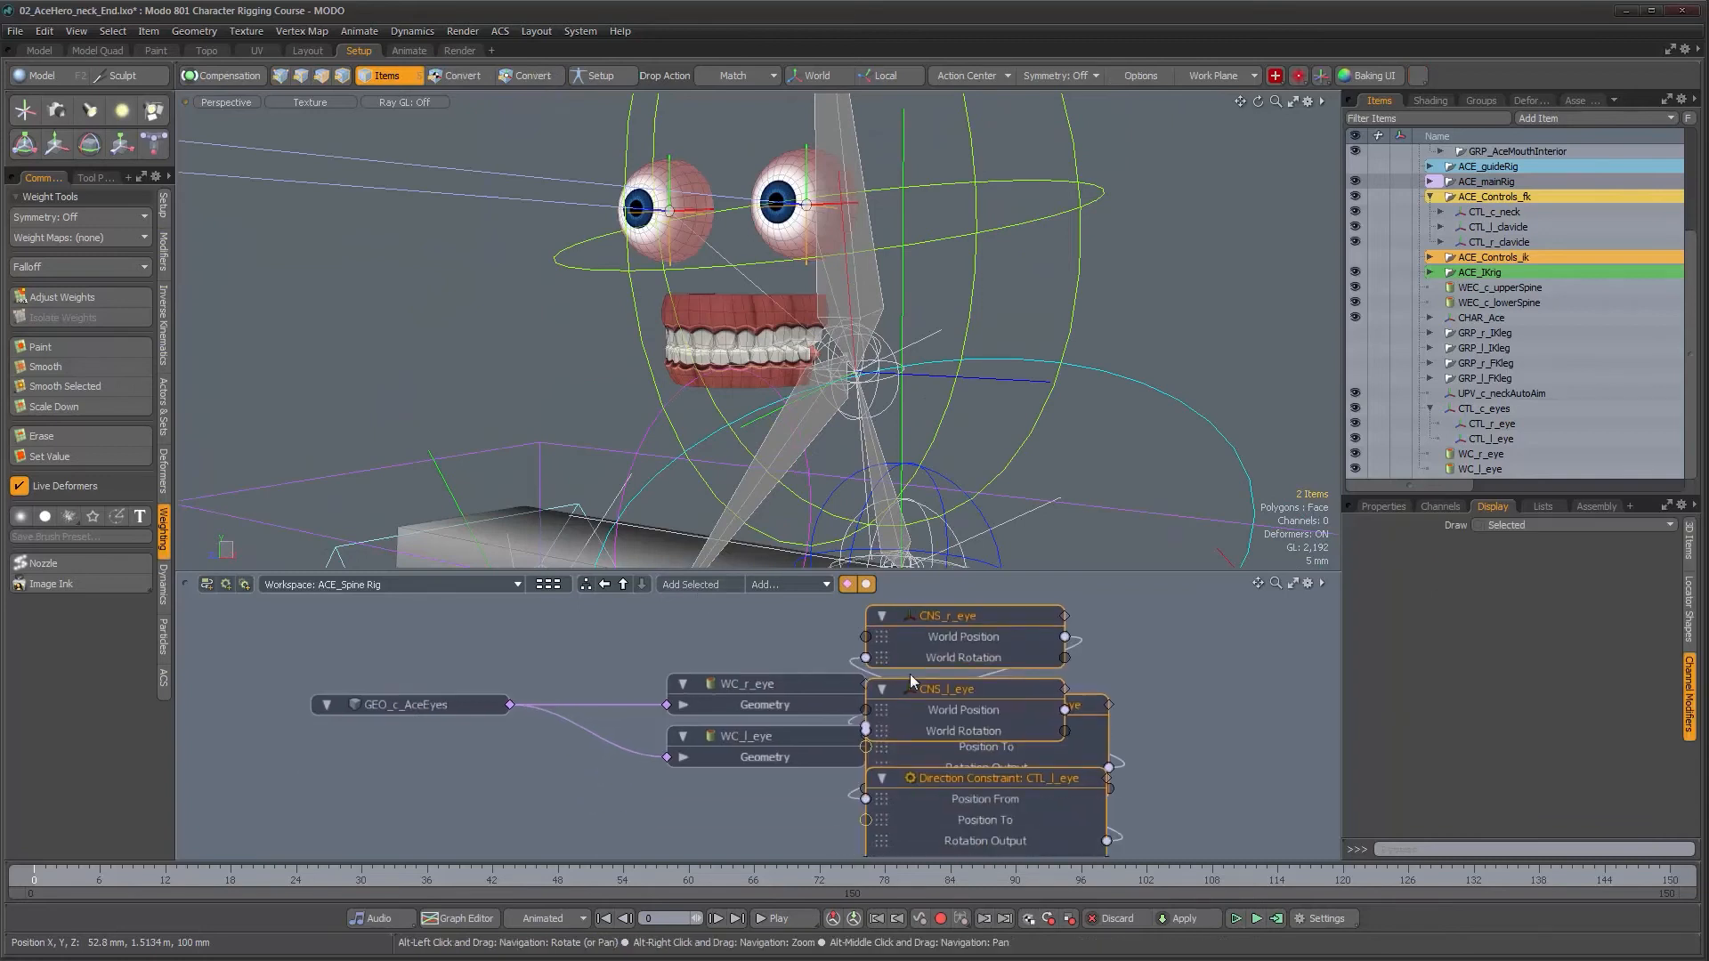
- Remove both Direction Constraint nodes from the schematic and place CNS_r_eye above WC_r_eye and CNS_l_eye below WC_l_eye
click(1065, 718)
drag(1045, 704, 1188, 693)
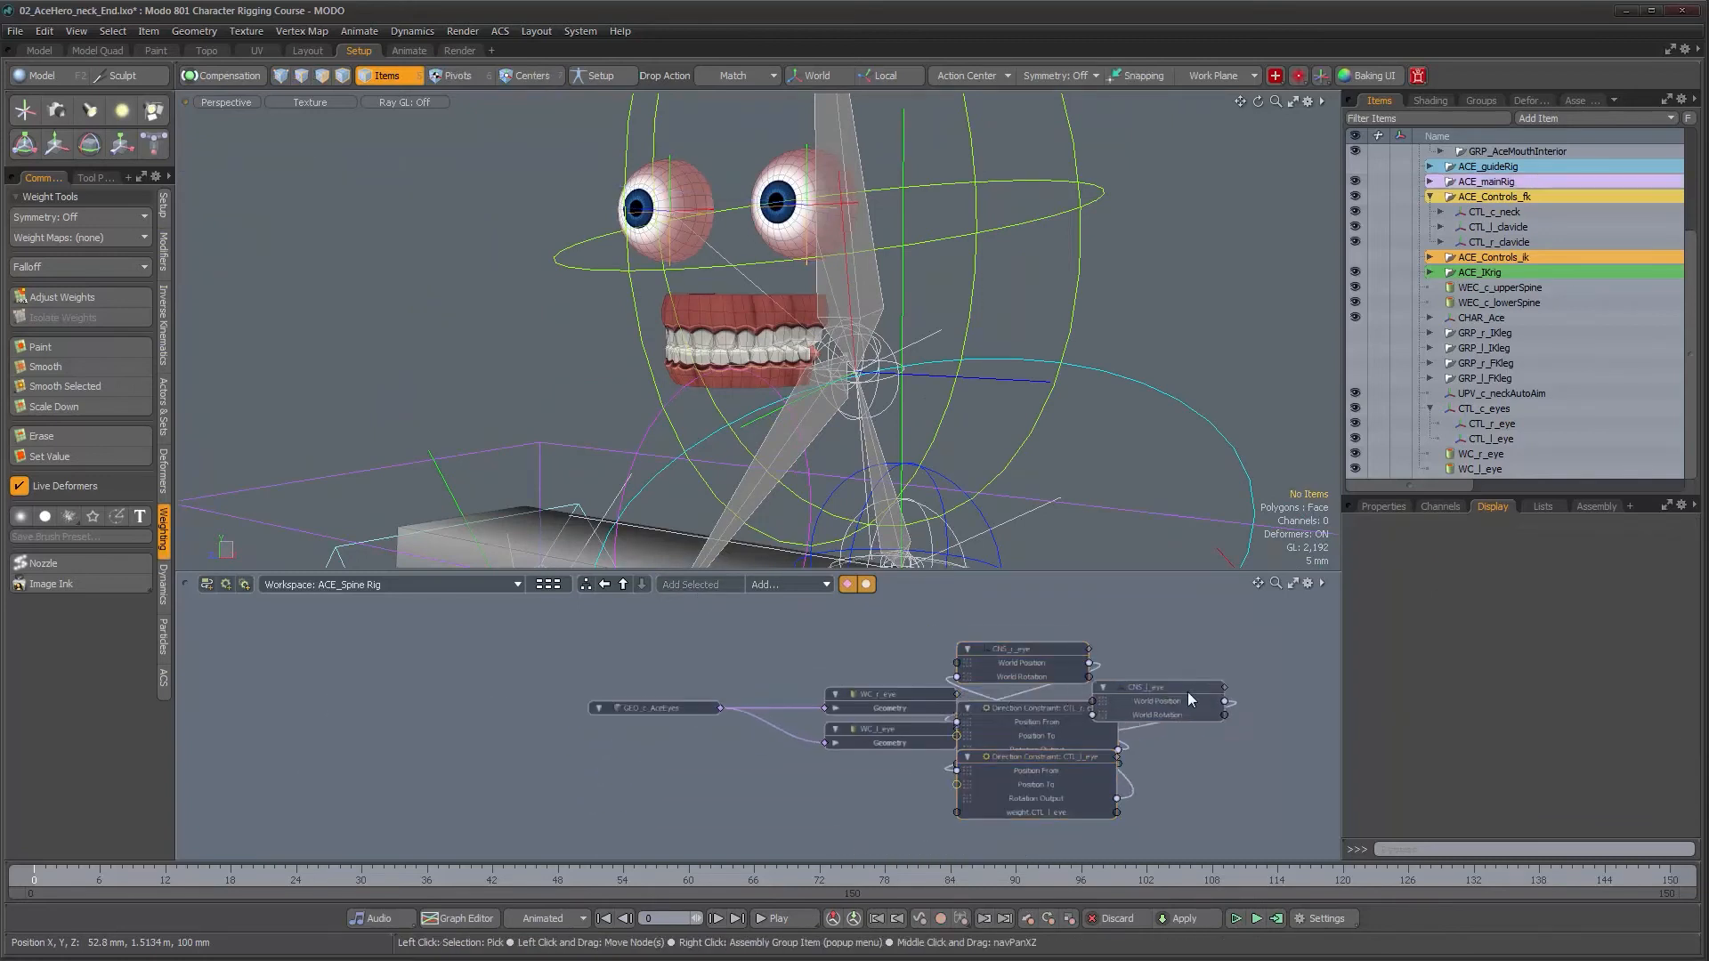
drag(1034, 655, 1235, 631)
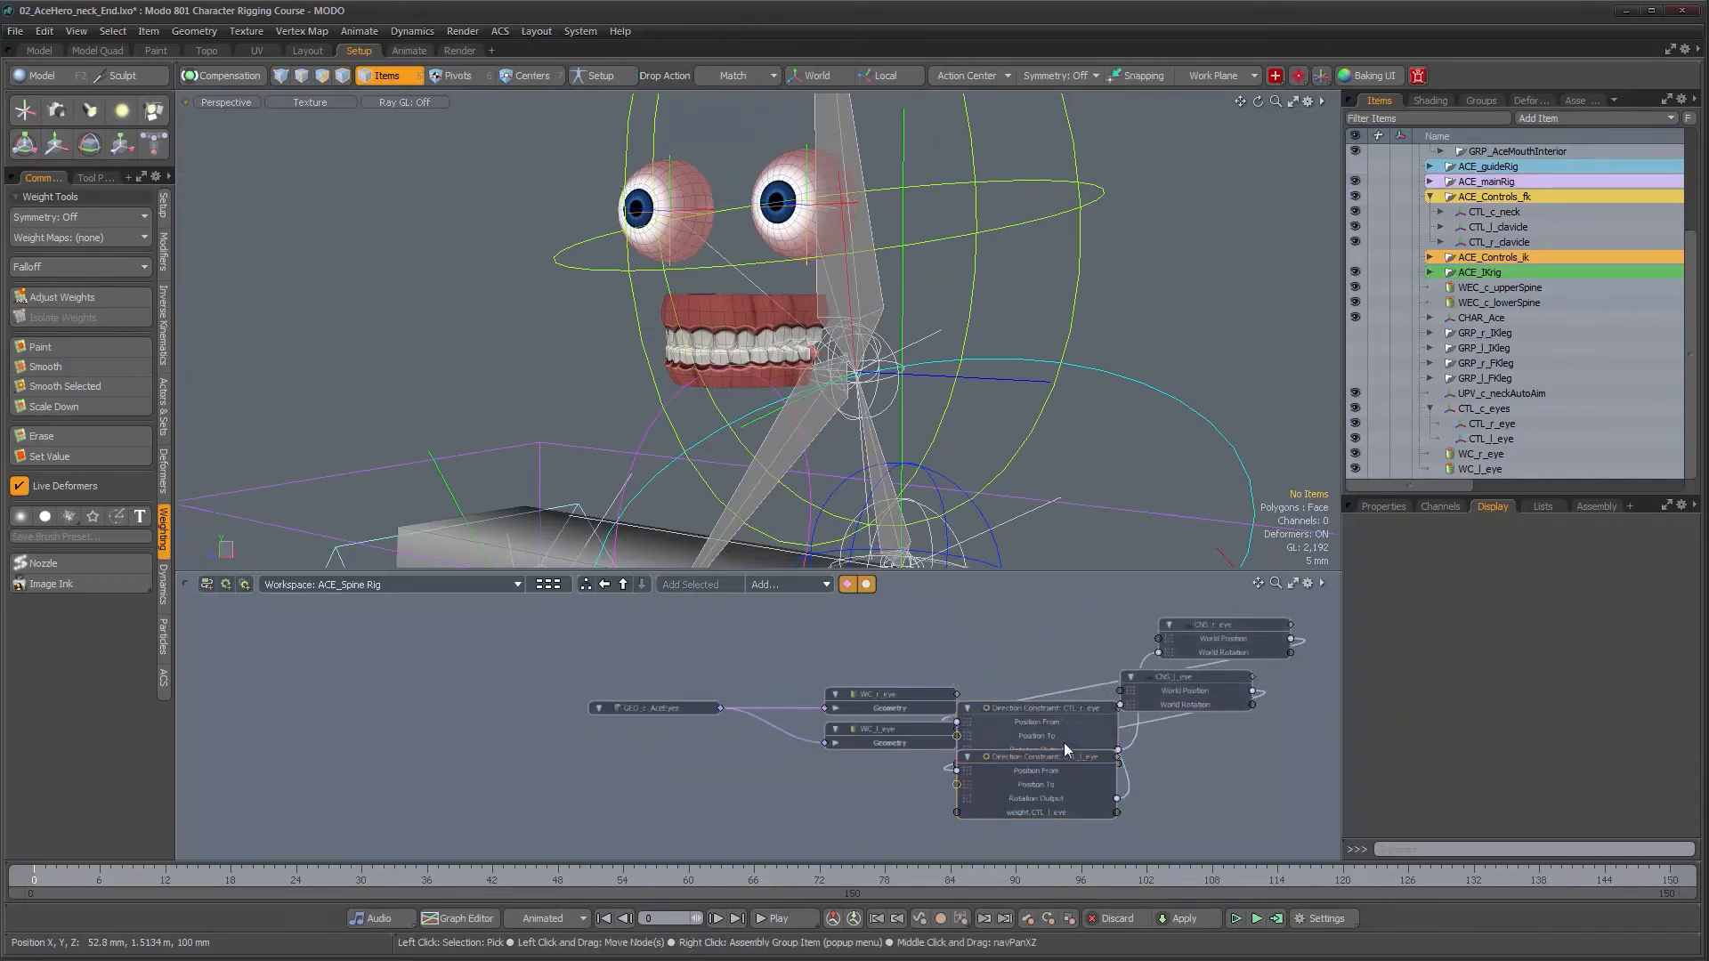
drag(1065, 746, 1207, 803)
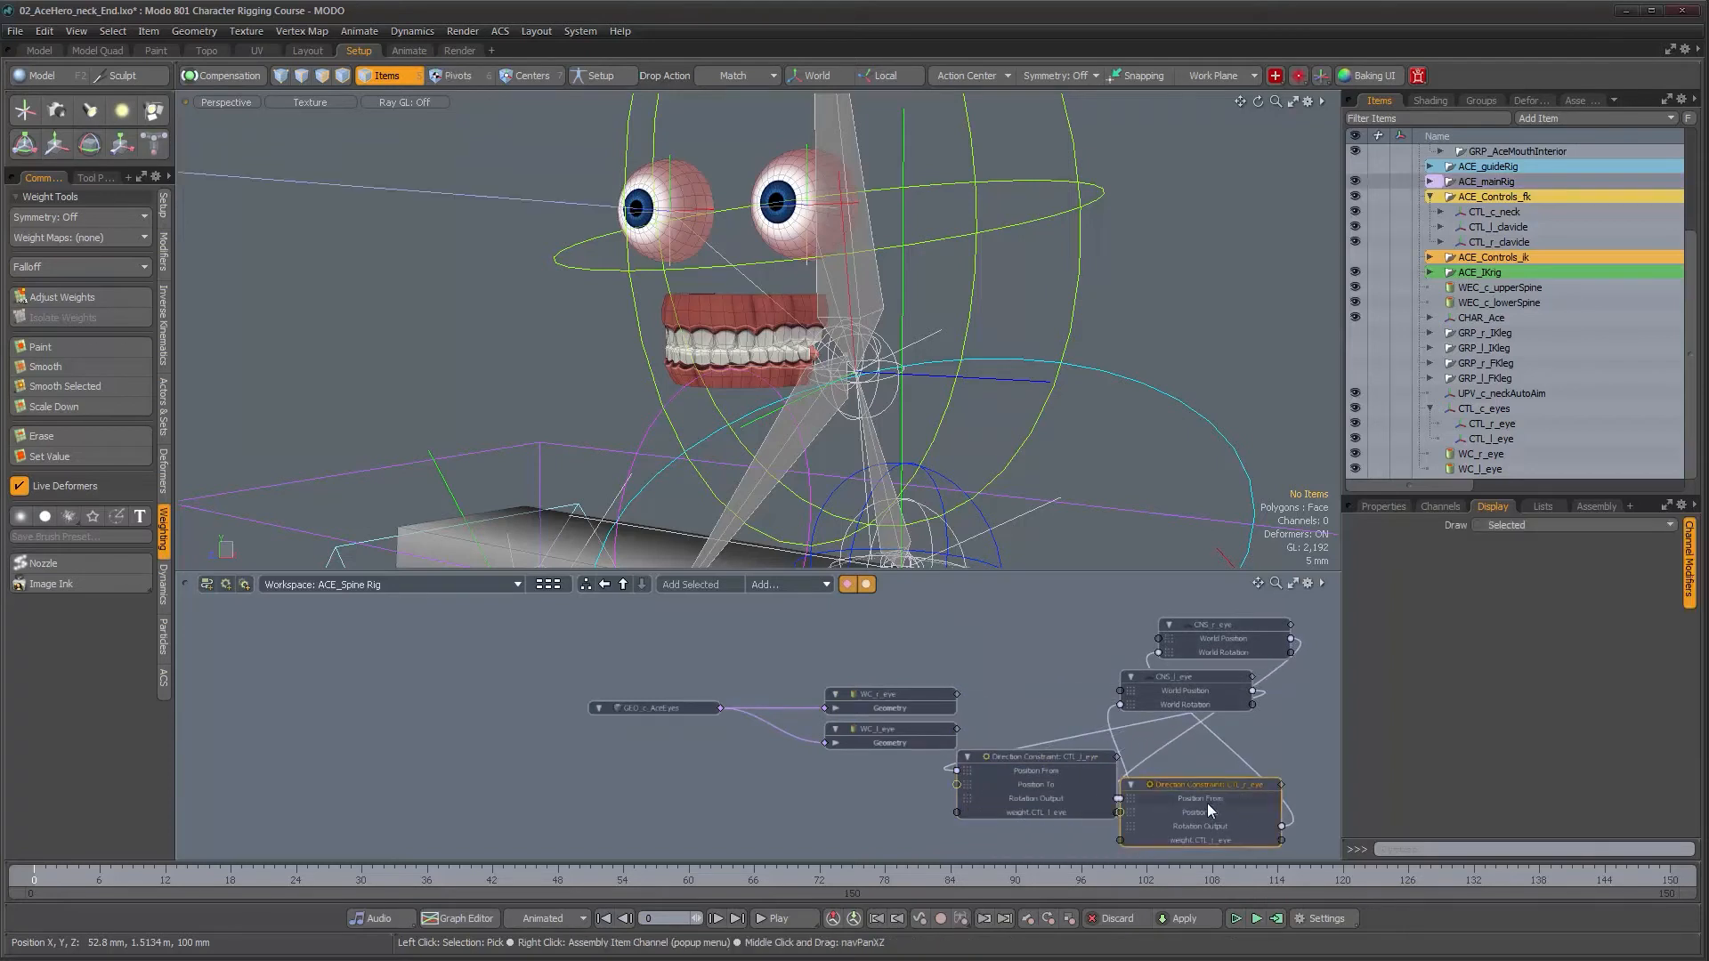
key(Delete)
click(1054, 758)
key(Delete)
drag(1197, 686, 915, 769)
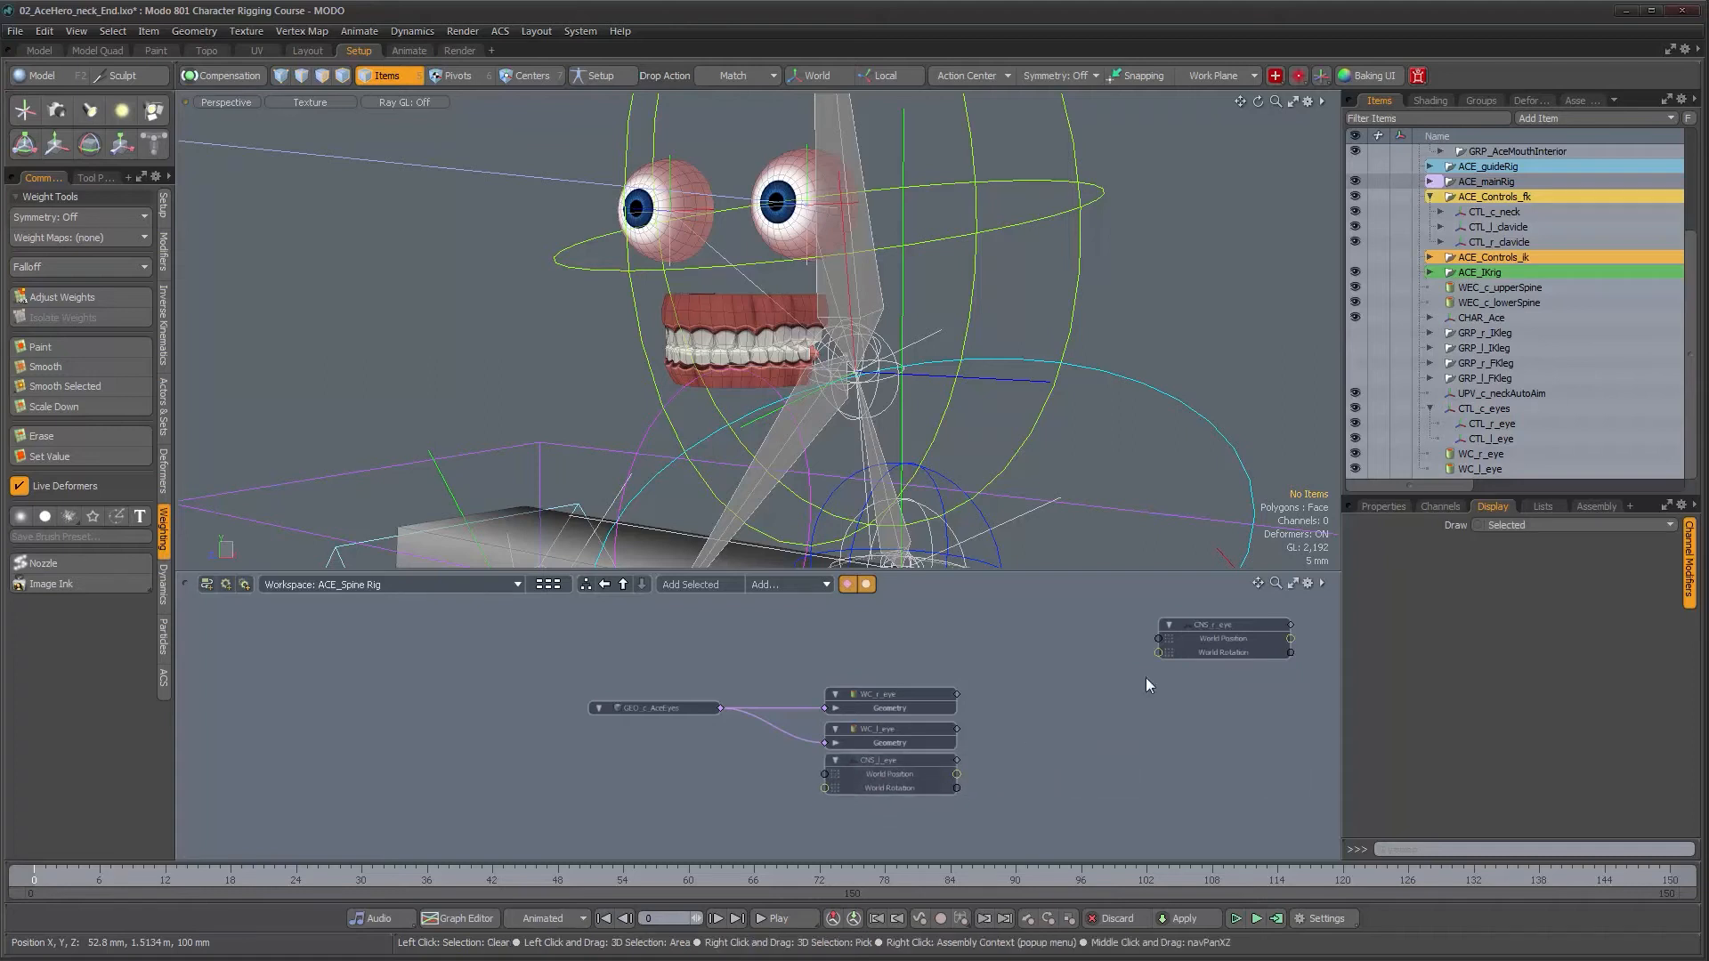
drag(1205, 625, 905, 632)
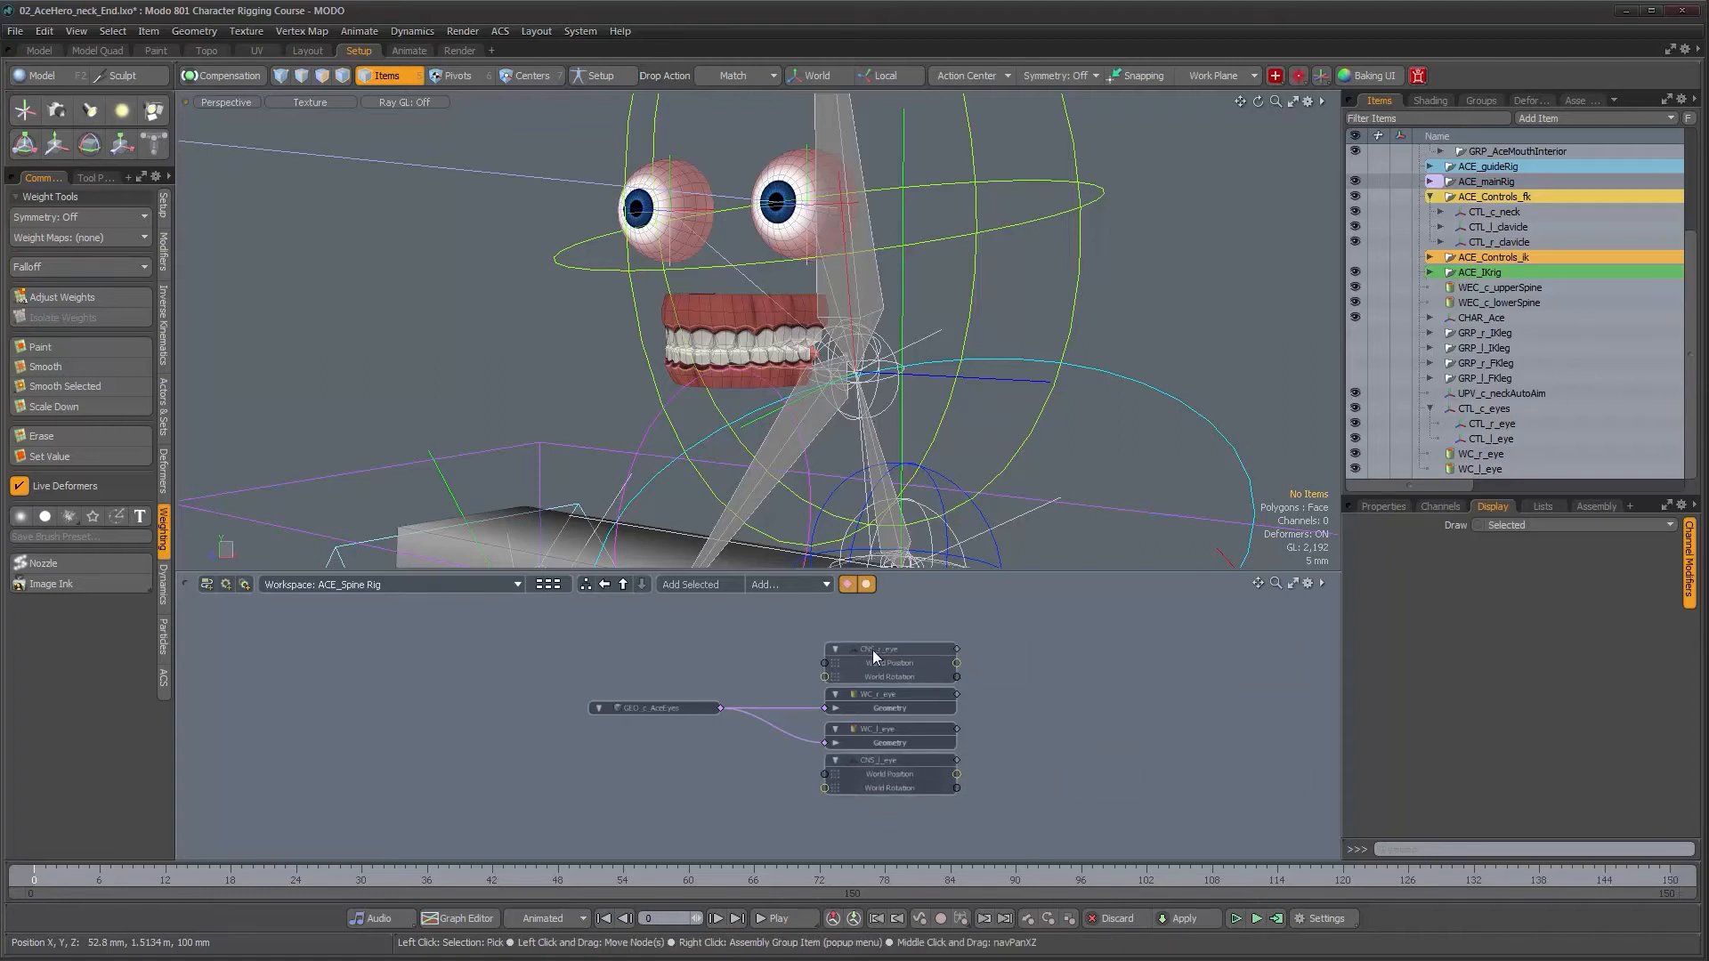
- Add a General Influence deformer to WC_l_eye and place its node to the right of the container
click(895, 729)
scroll(1061, 728, up, 2)
alt+drag(903, 667, 889, 662)
click(784, 586)
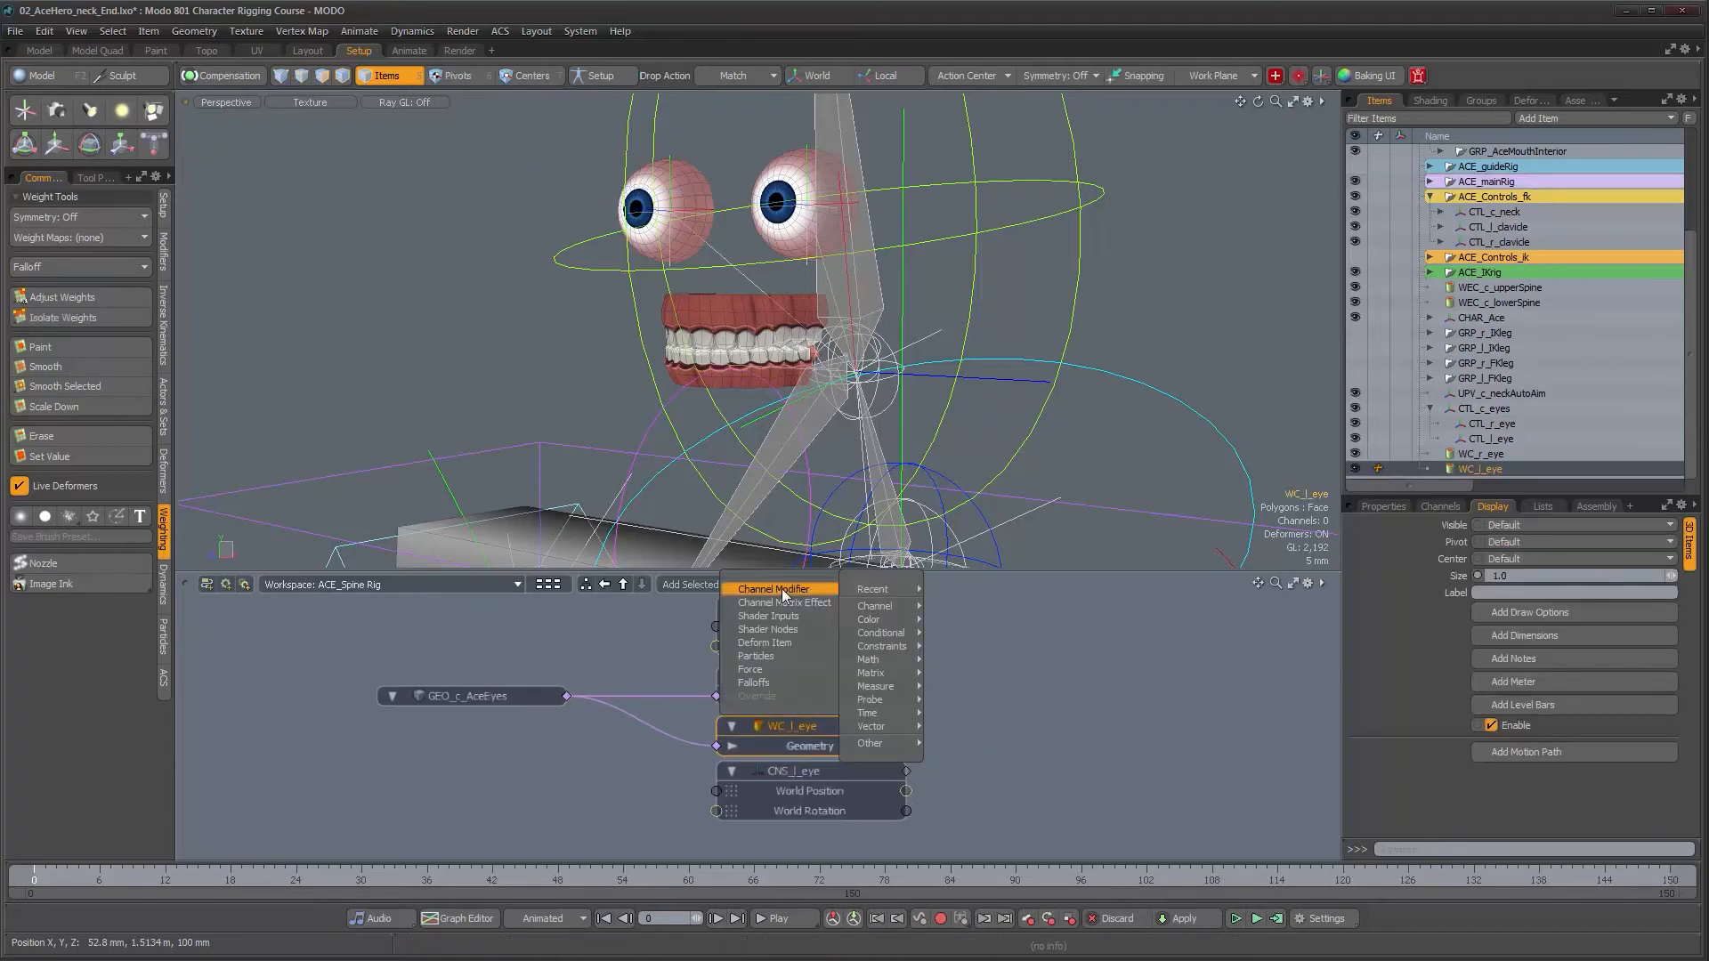
mouse_move(792, 641)
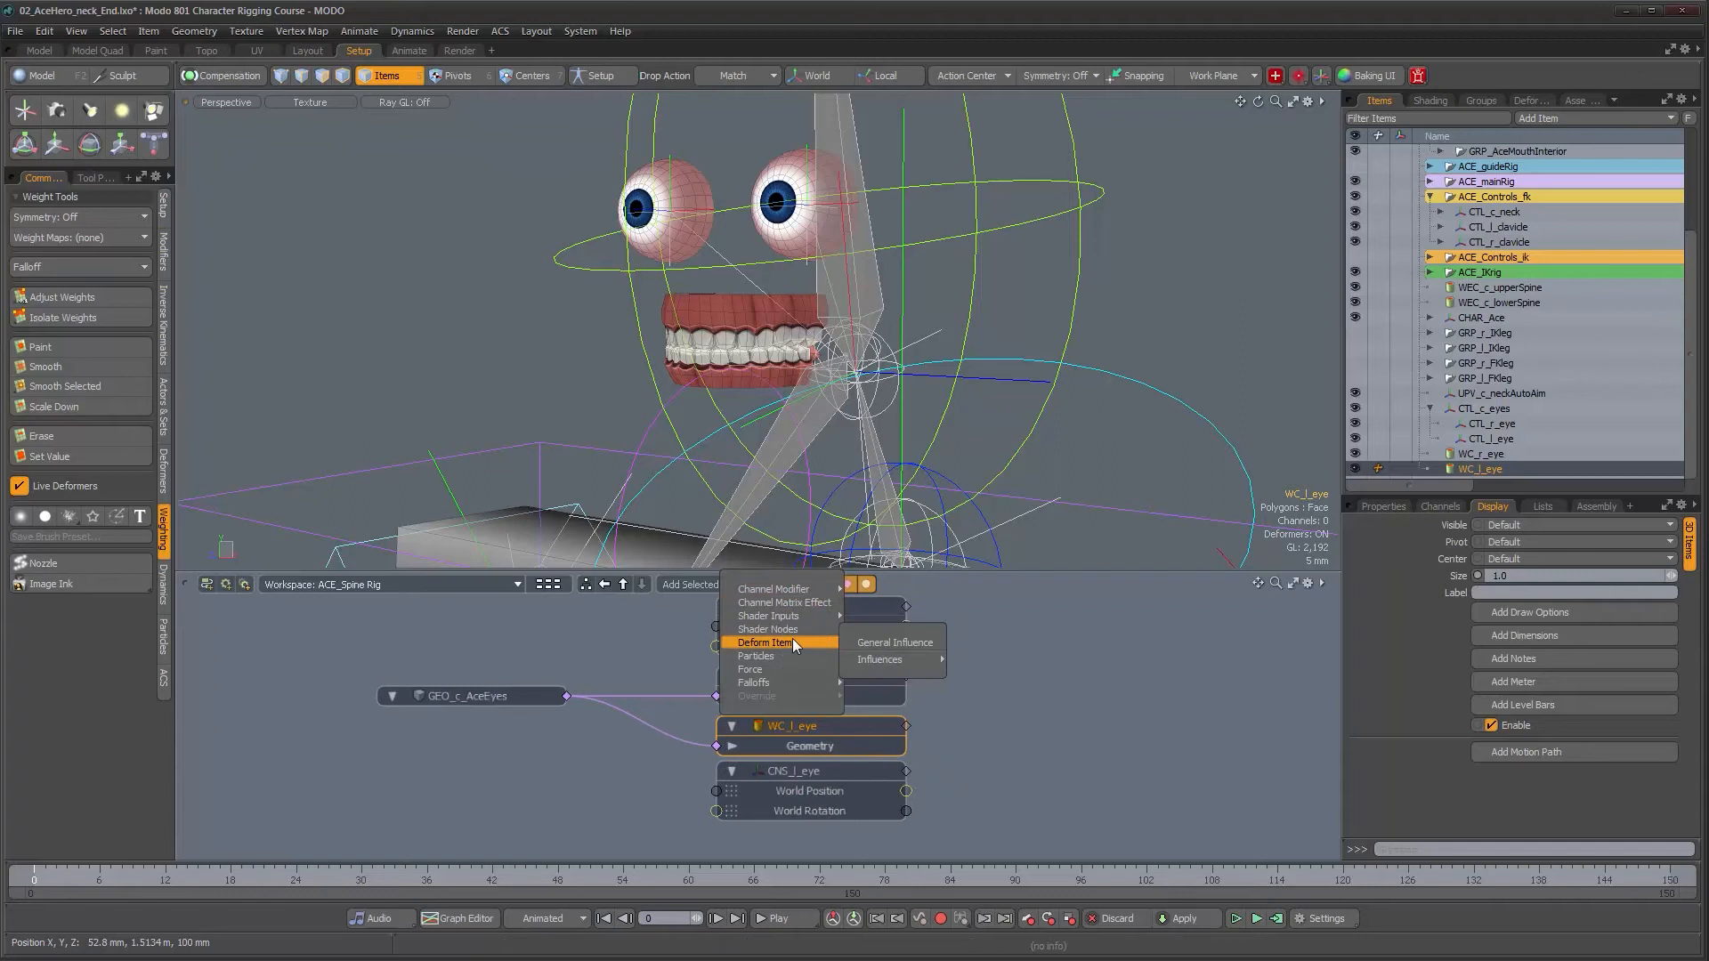
click(905, 641)
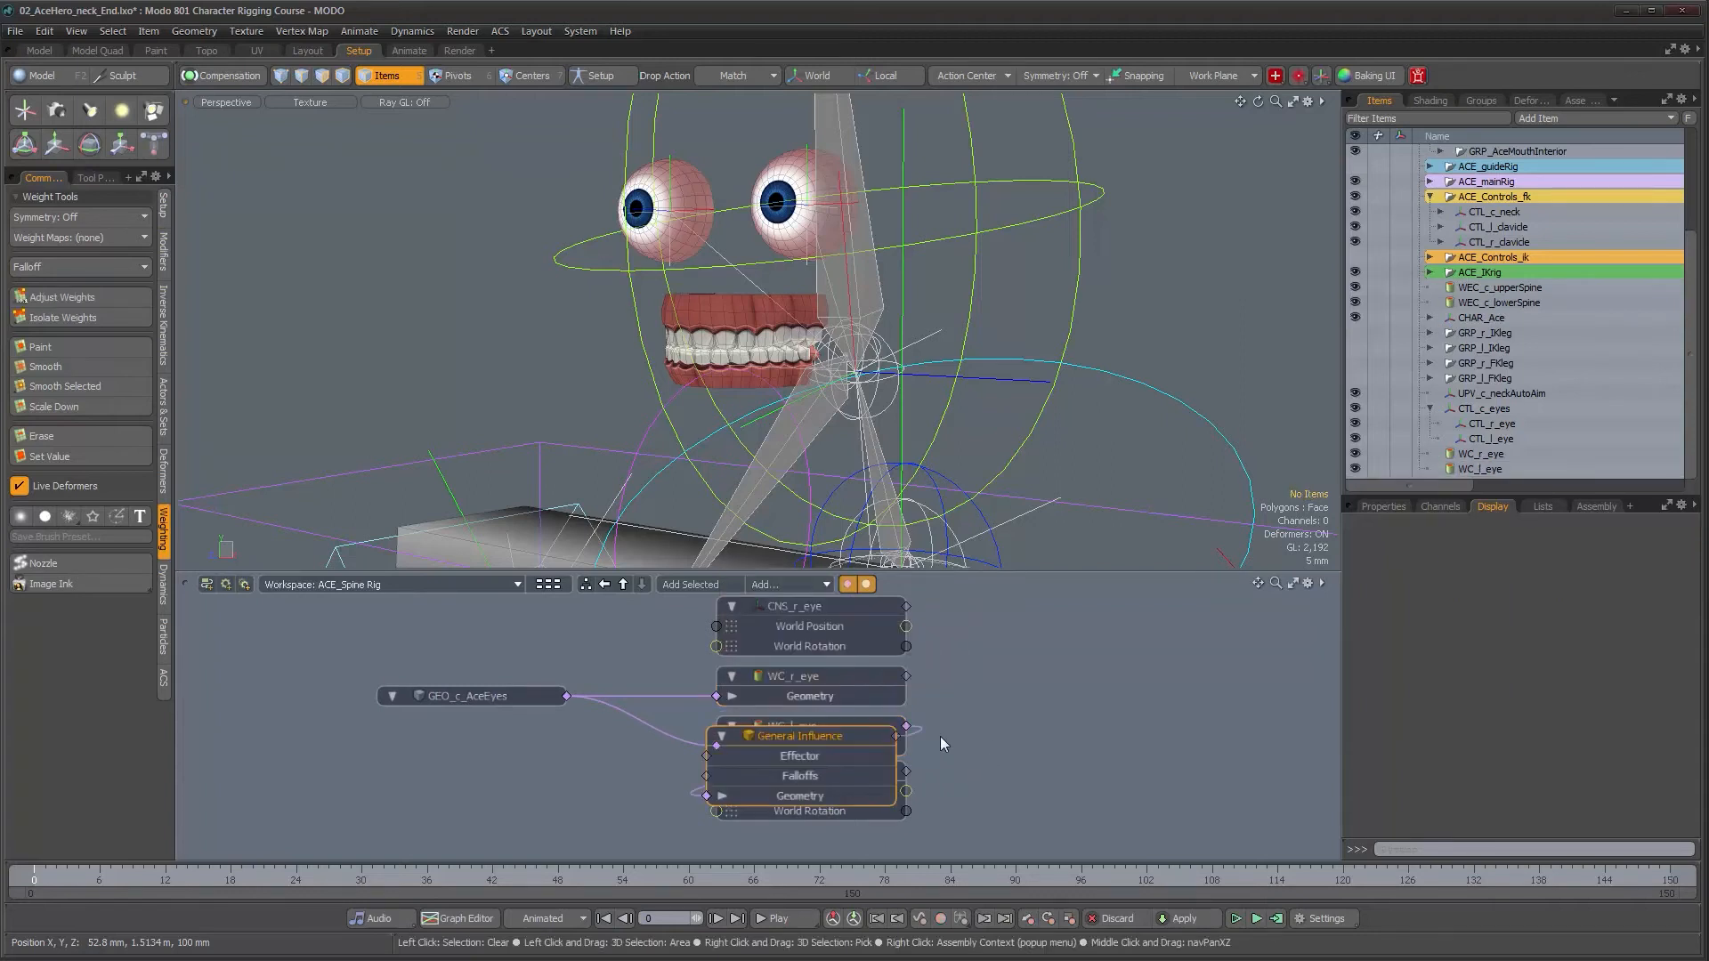
drag(829, 708, 1145, 708)
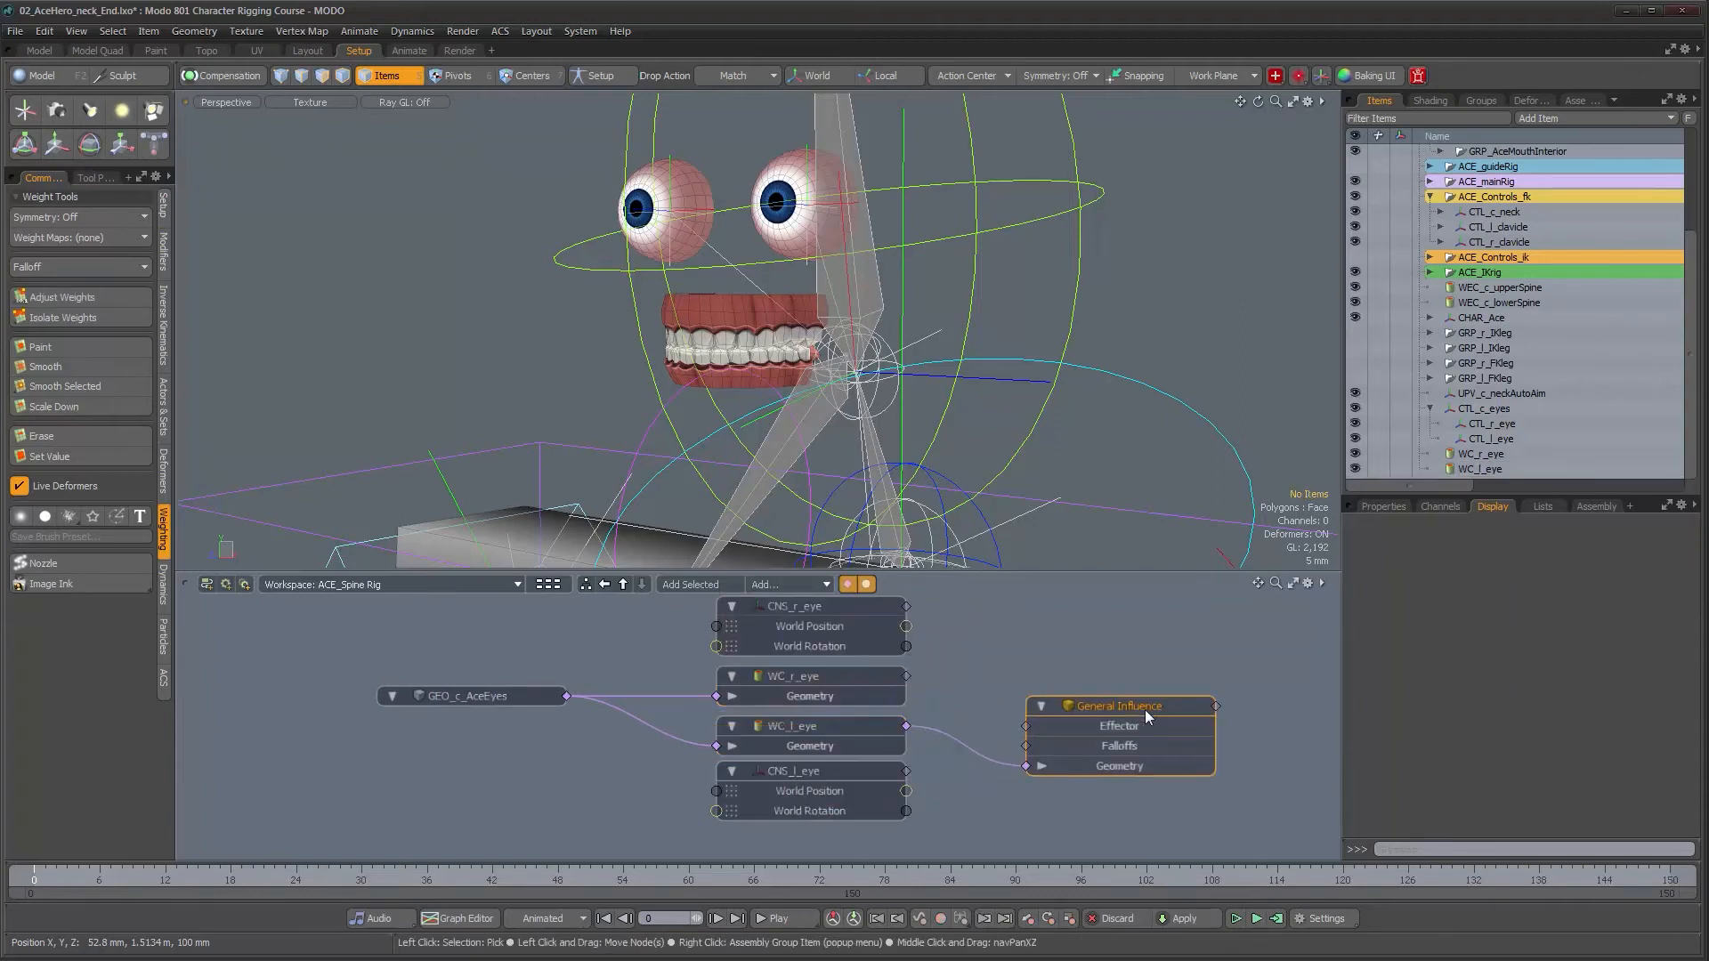
- Turn on Setup mode, add a General Influence deformer to WC_r_eye and place it above the first influence node
click(583, 76)
drag(1146, 710, 1151, 720)
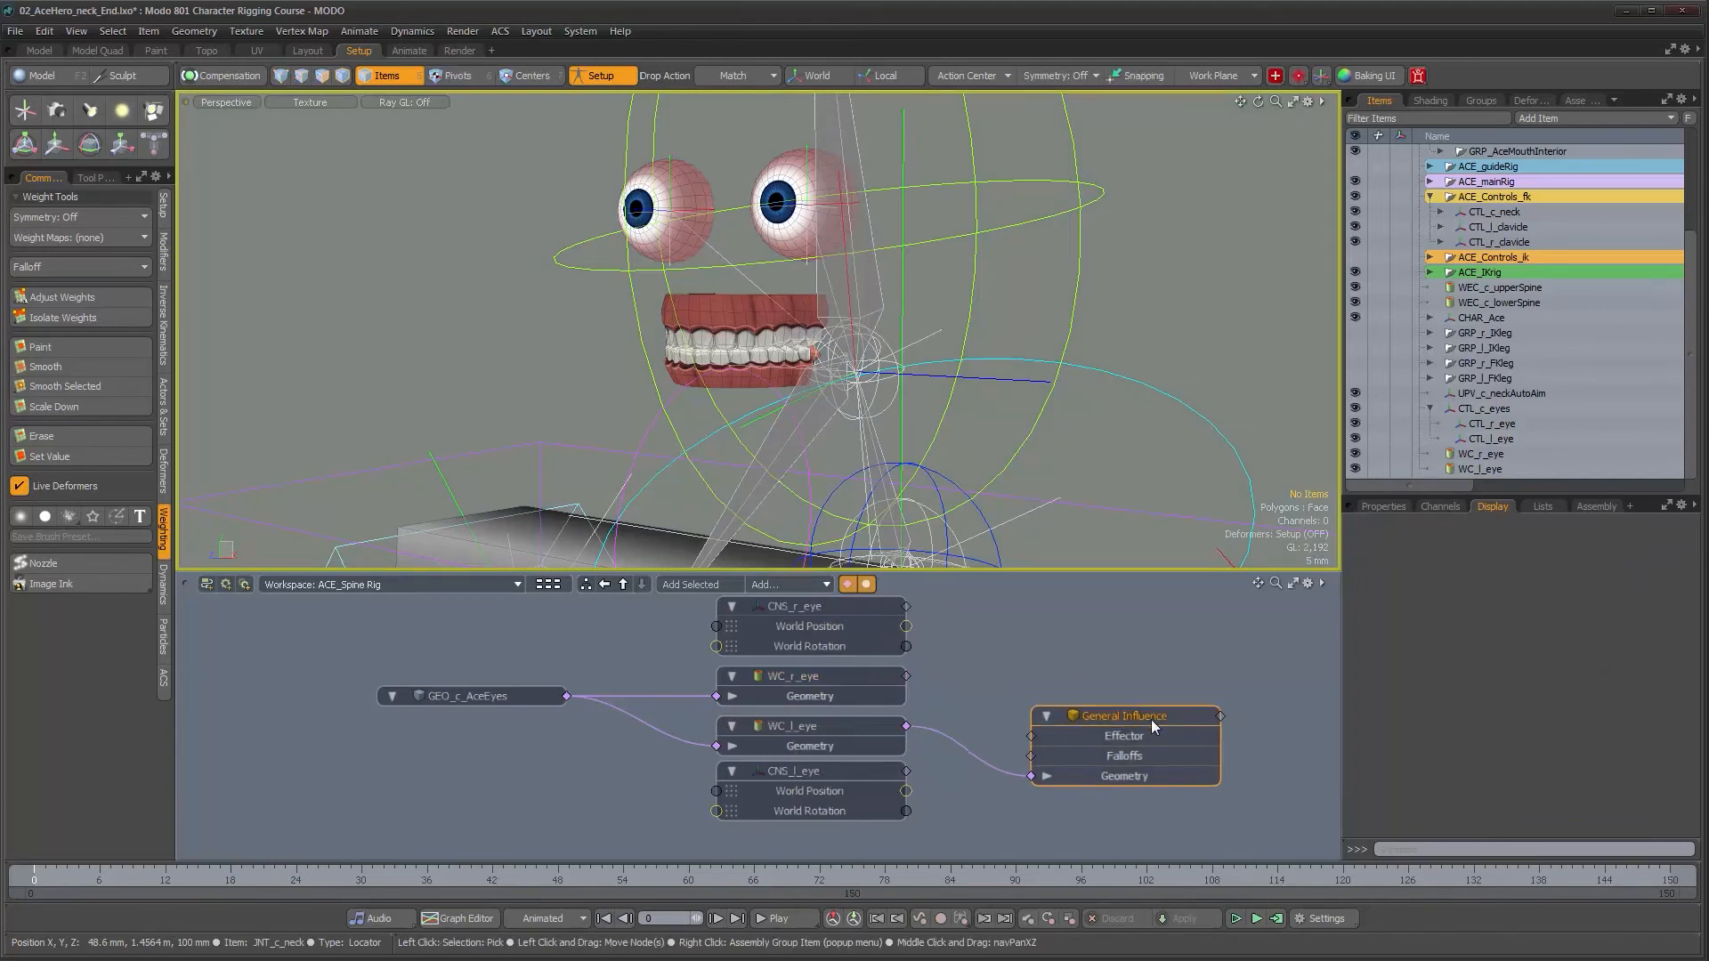
click(873, 692)
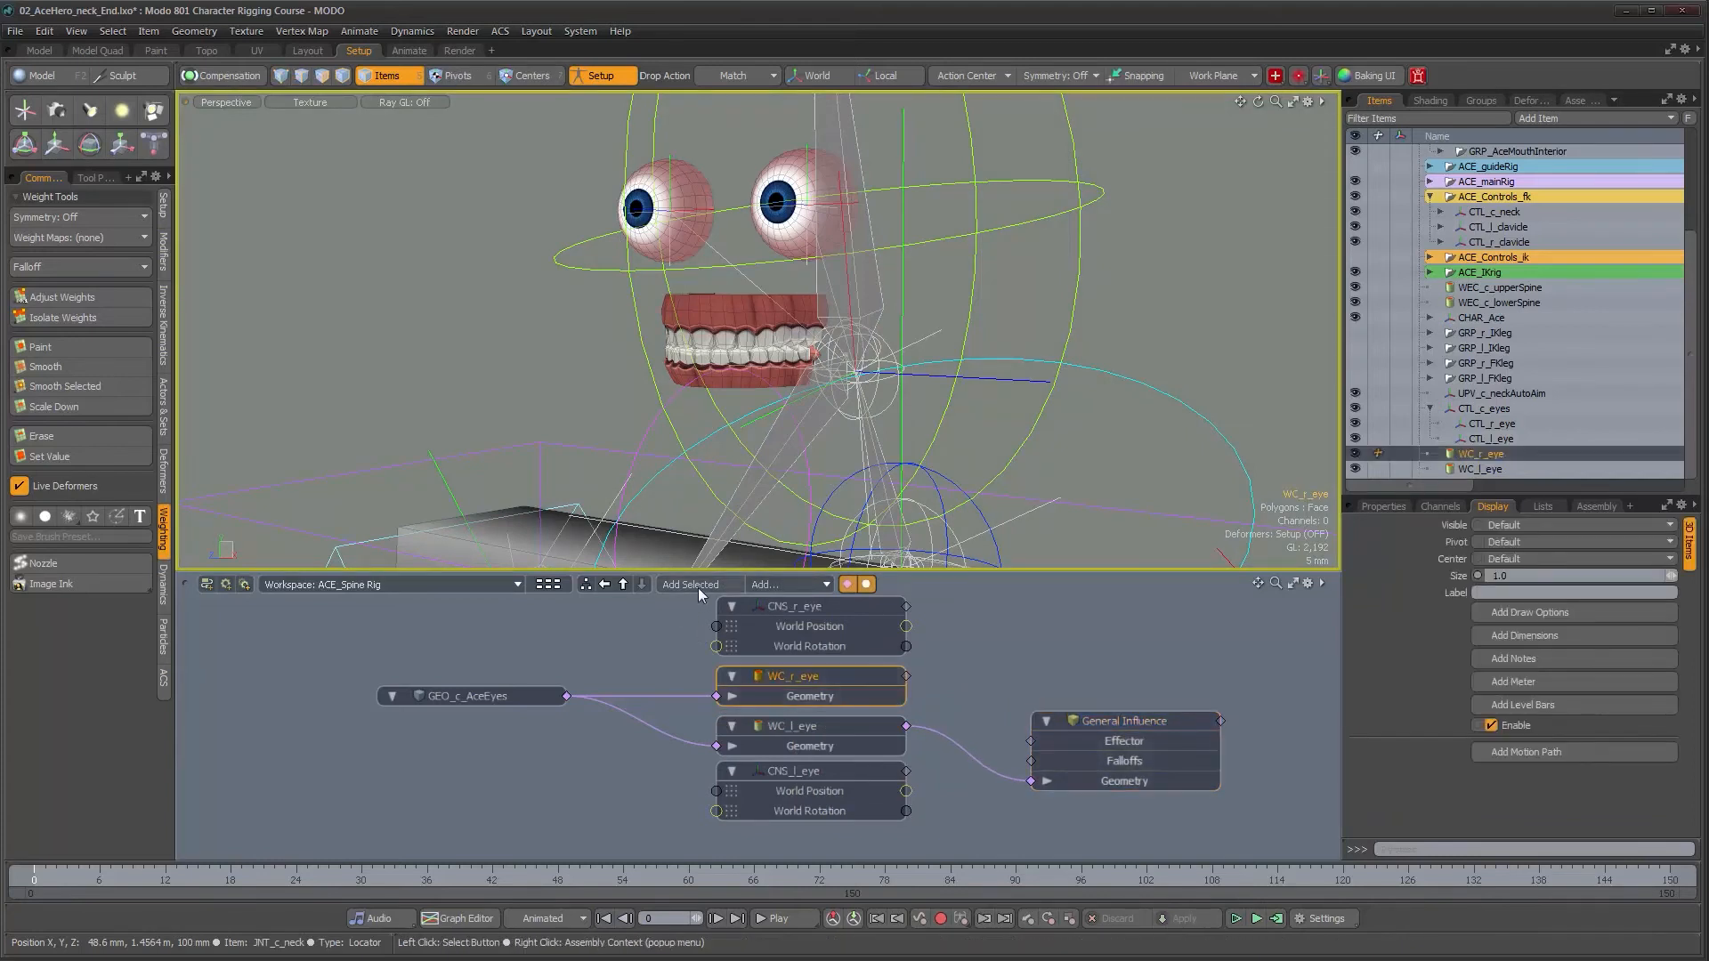
click(762, 589)
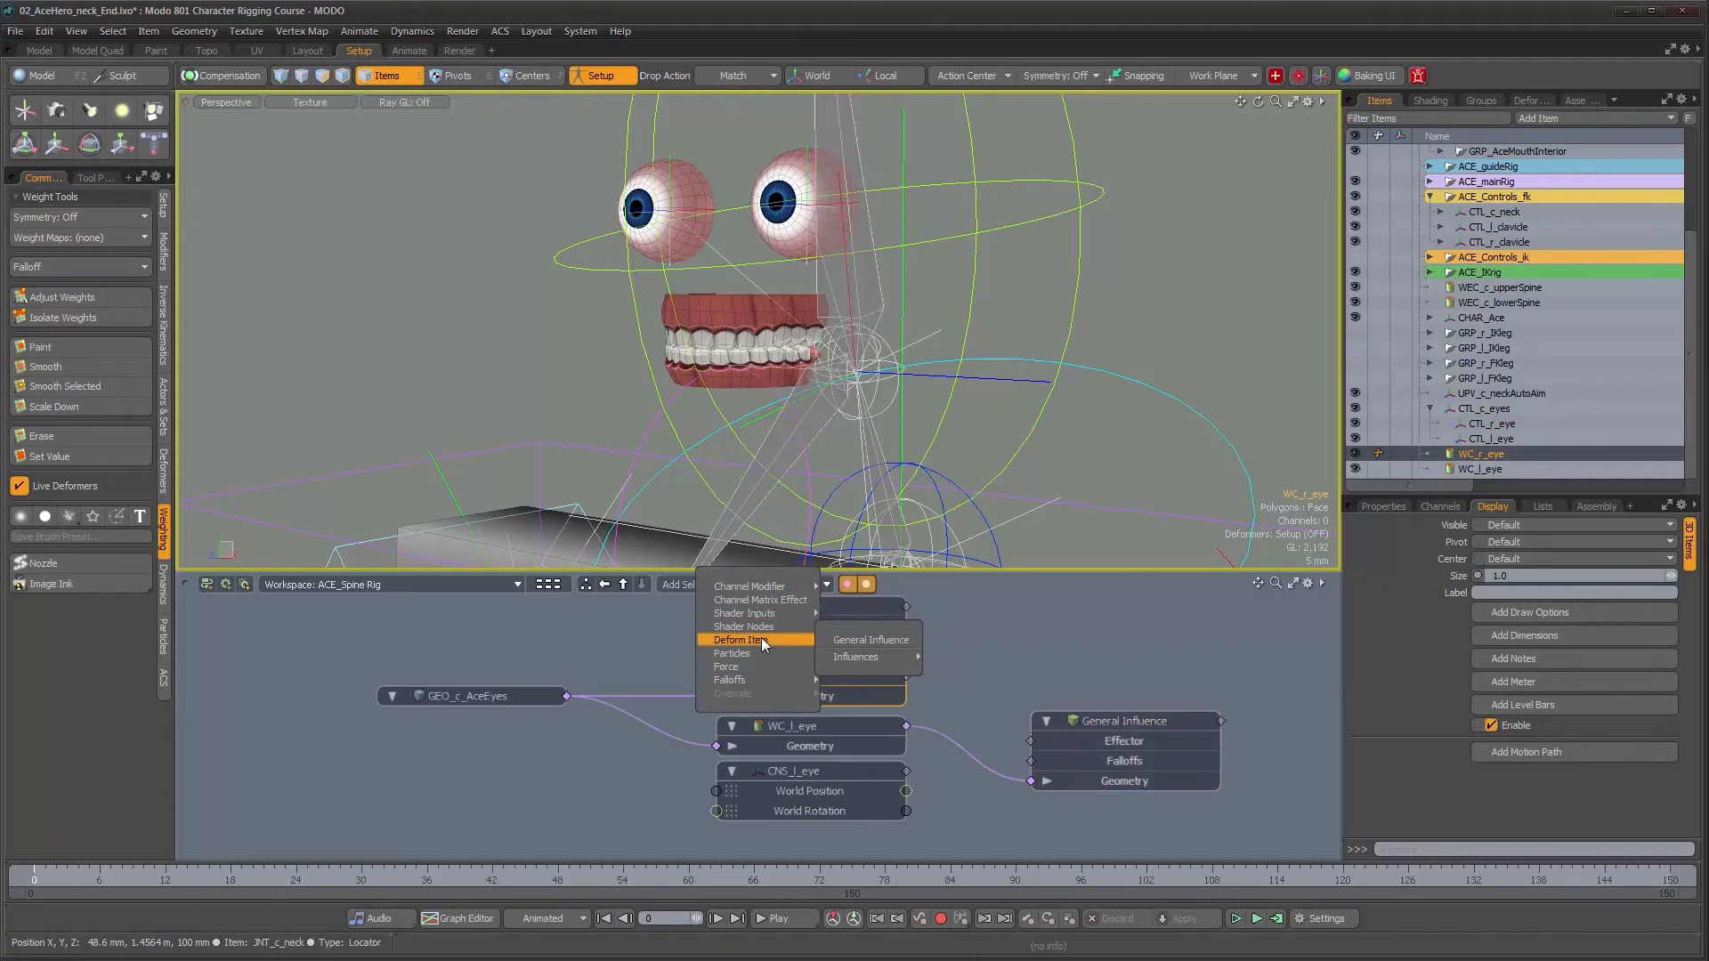
click(916, 639)
drag(978, 763, 1160, 620)
- Connect CNS_l_eye and CNS_r_eye to the Effector inputs of the left and right eyes' General Influence nodes
alt+drag(1159, 705, 1076, 720)
scroll(1169, 702, down, 1)
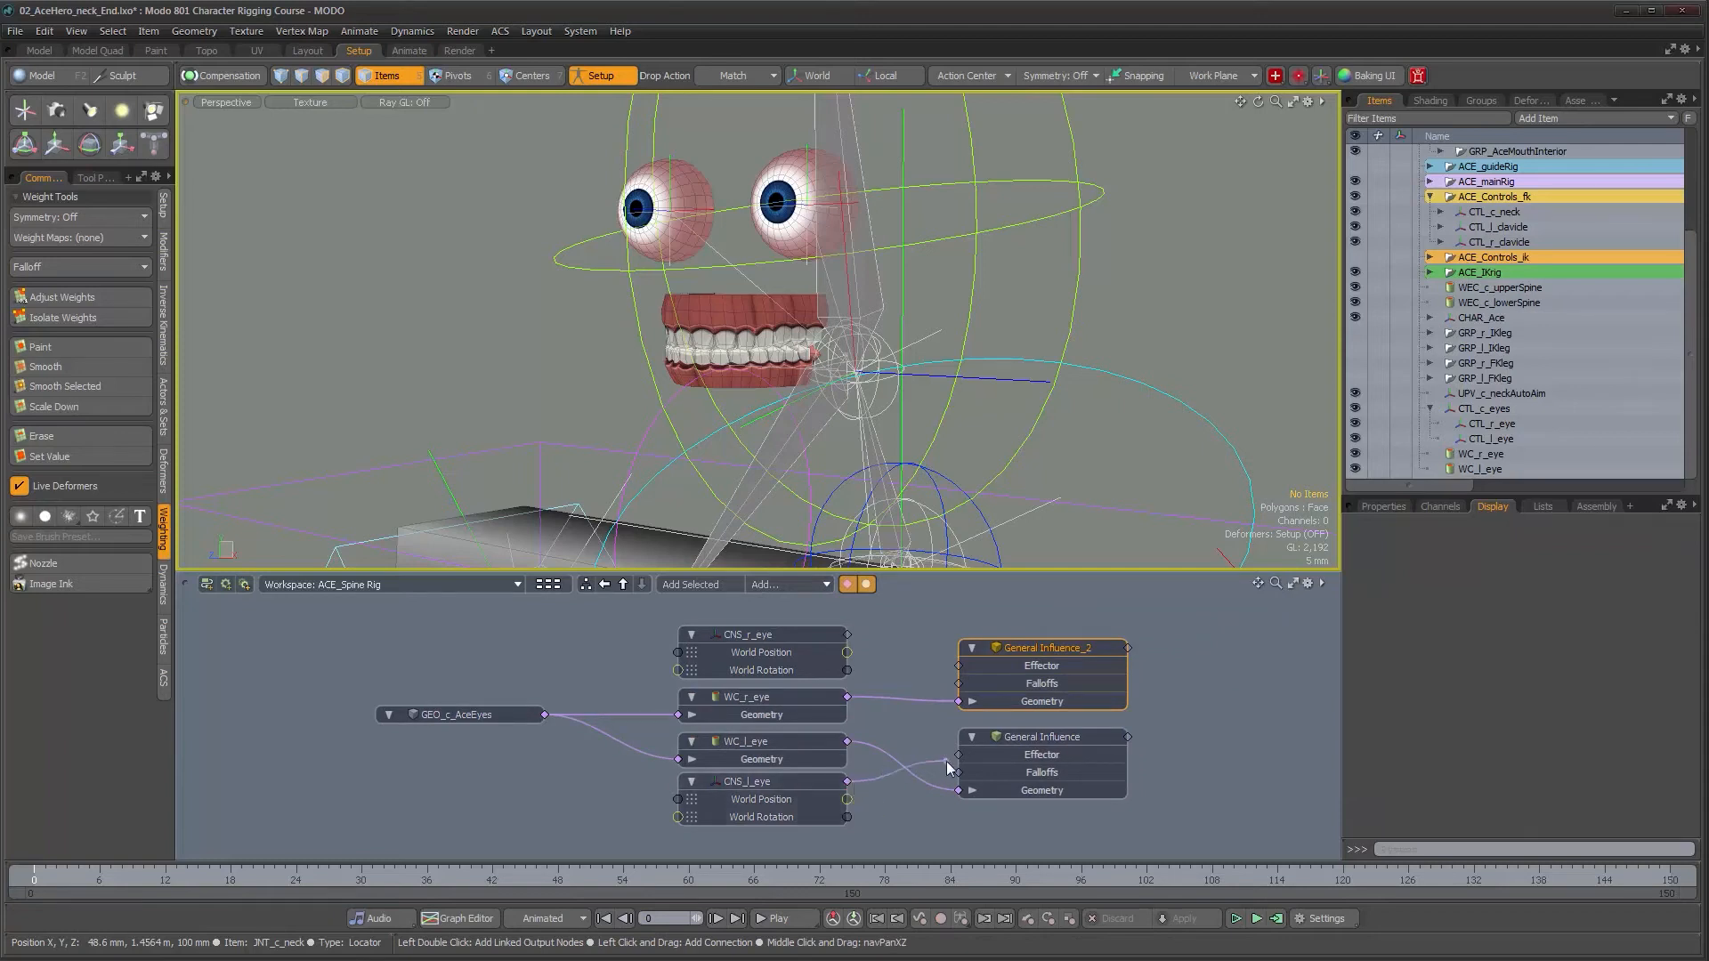
drag(961, 758, 958, 756)
drag(847, 634, 979, 670)
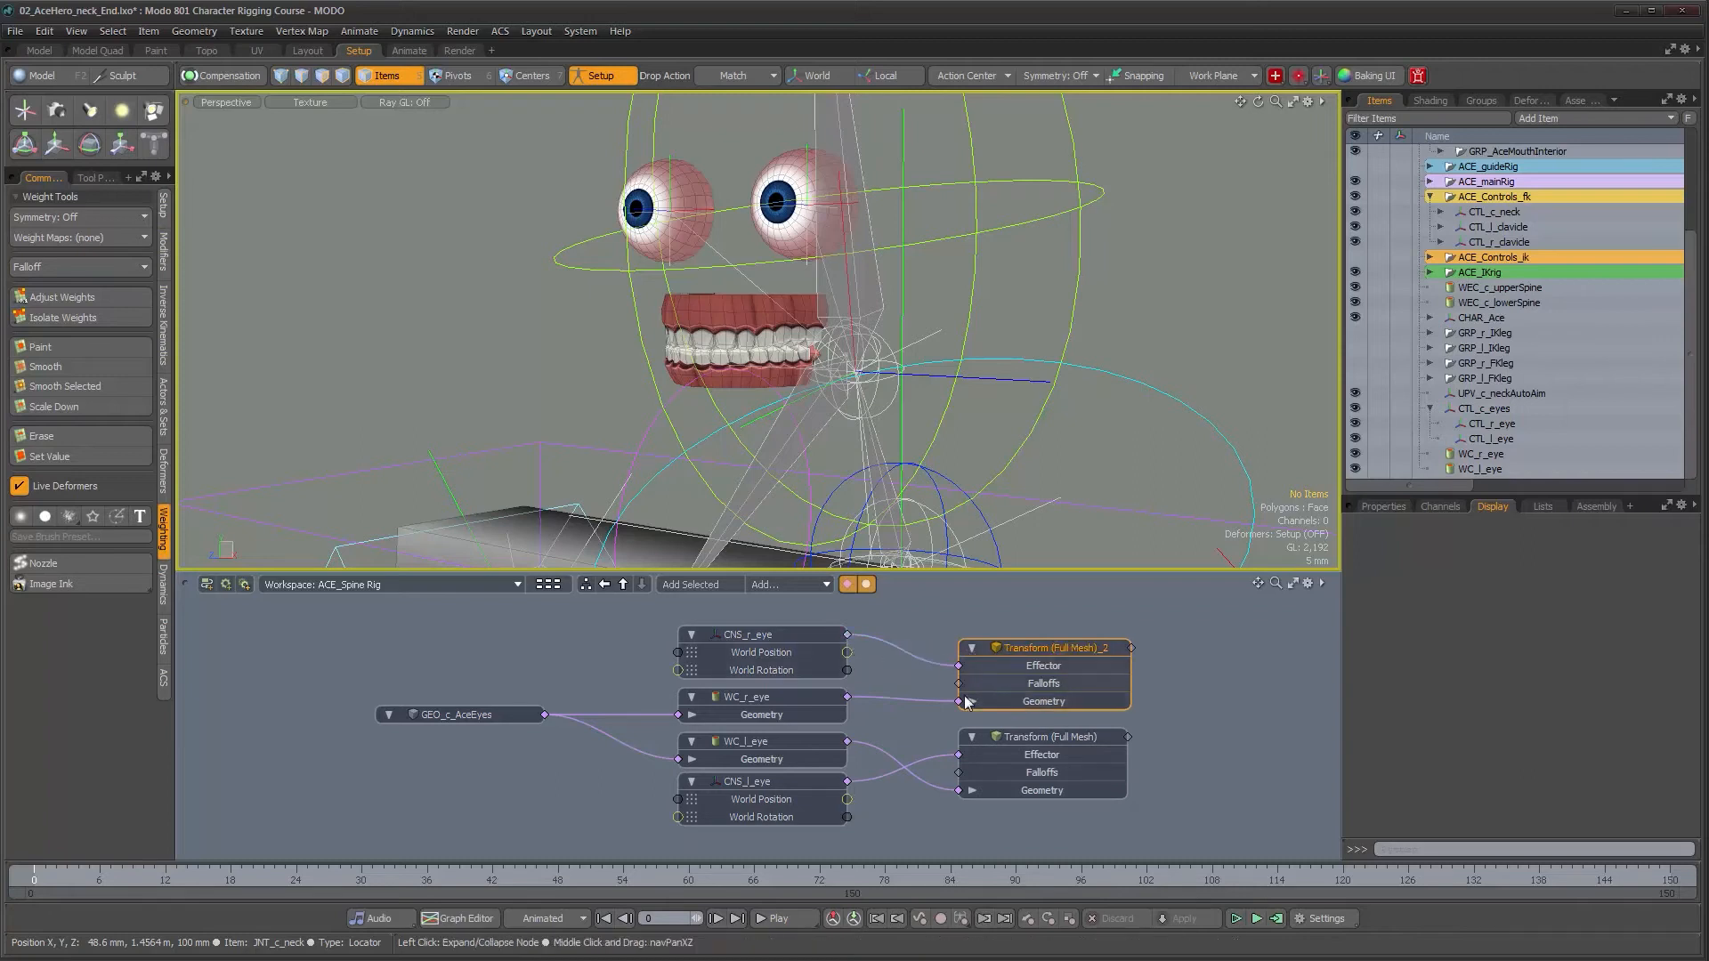
- Move CTL_l_eye around with the Transform tool to test the left eyeball, and undo the movement
alt+drag(694, 204, 992, 408)
click(980, 359)
key(w)
key(y)
drag(1131, 341, 577, 267)
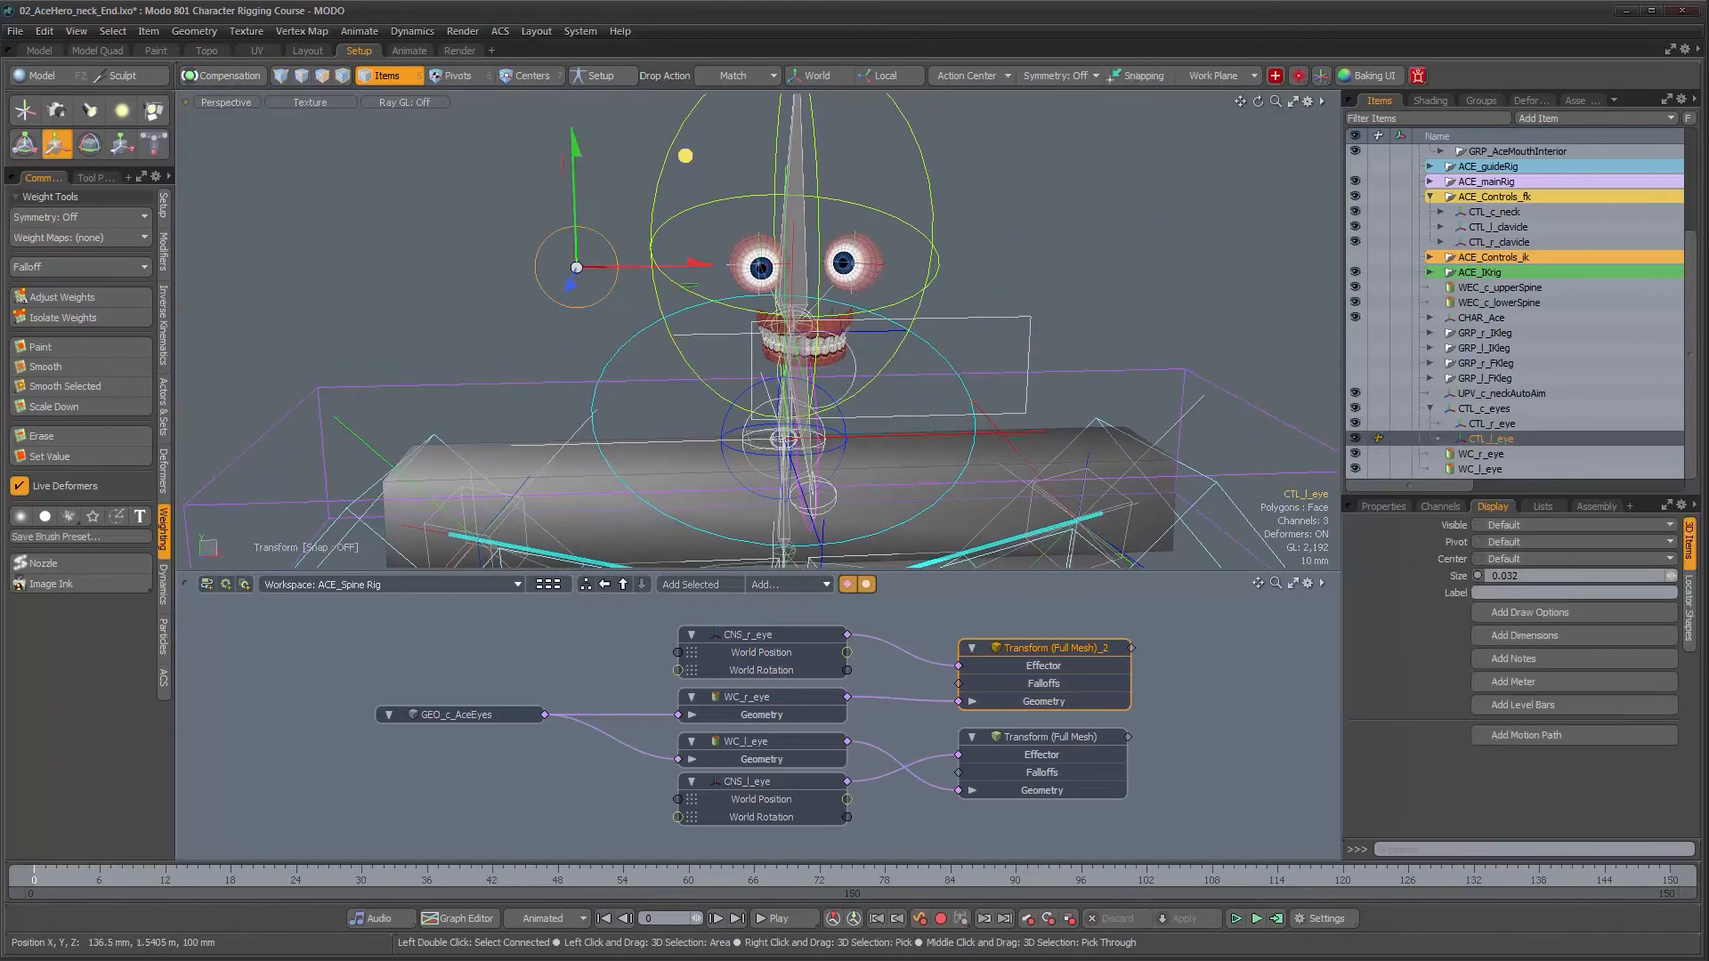
drag(692, 308, 1075, 187)
key(ctrl)
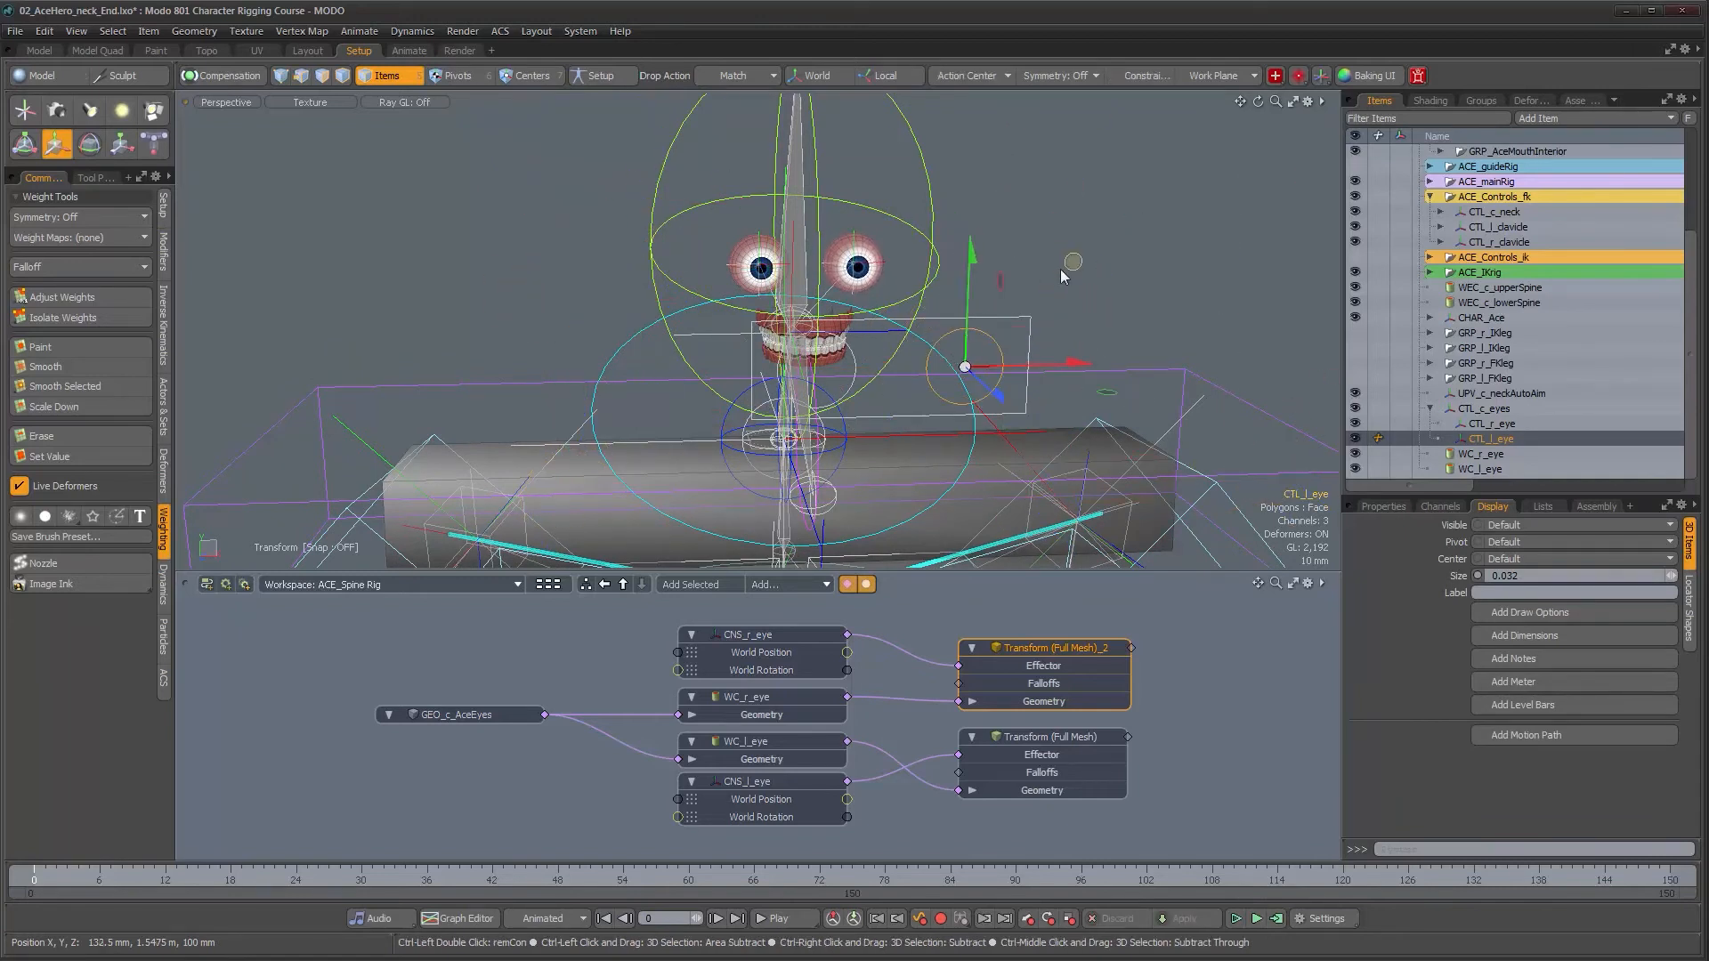
- Move the main control CTL_c_eyes around to test both eyeballs together, and undo the movement
alt+drag(1064, 276, 654, 360)
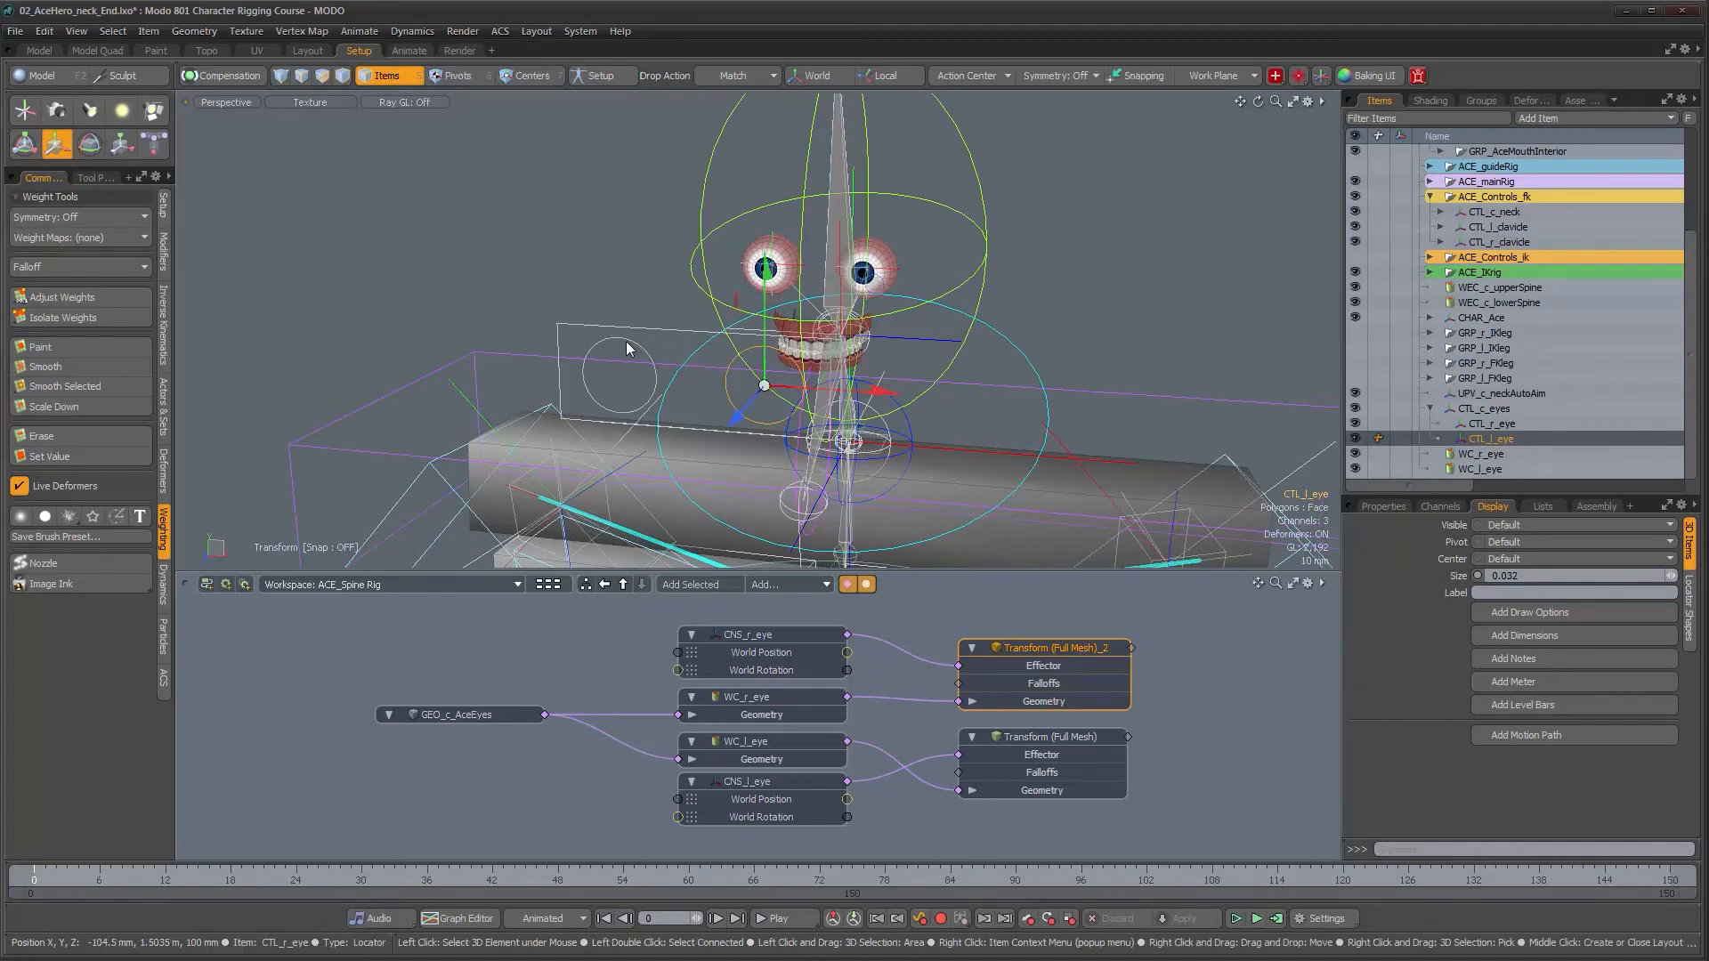
key(k)
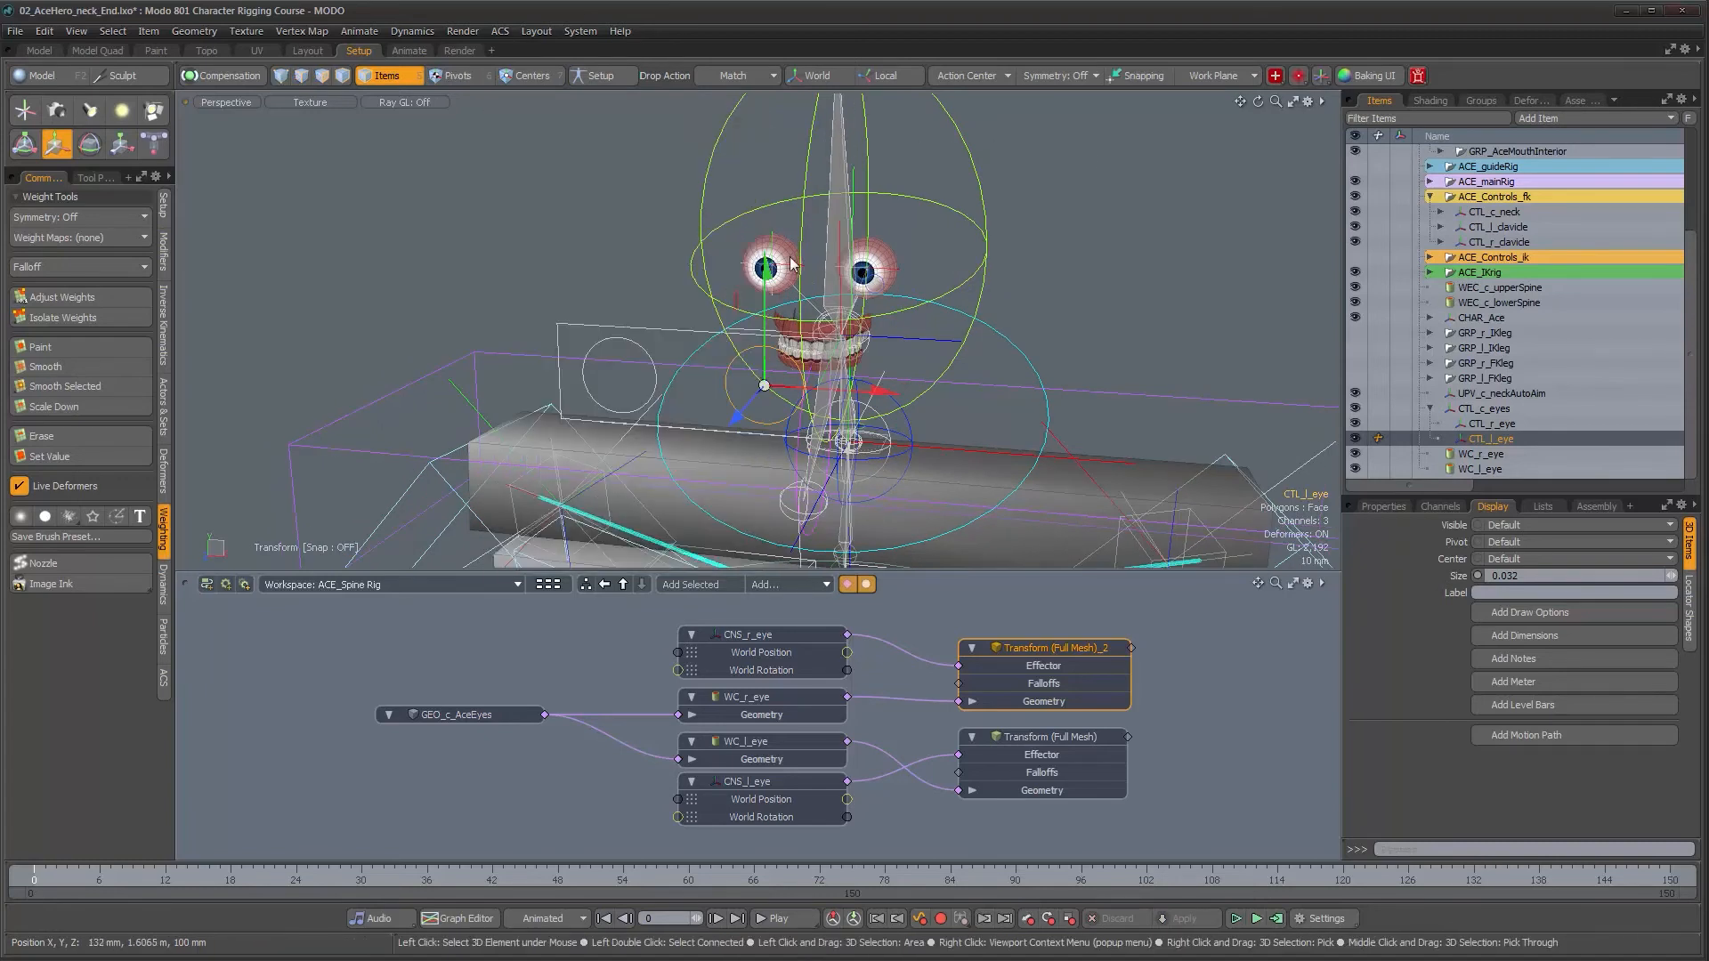
click(621, 345)
mouse_move(687, 325)
mouse_down()
mouse_move(428, 217)
mouse_move(433, 244)
mouse_move(457, 173)
mouse_move(1318, 195)
mouse_move(579, 298)
mouse_move(679, 333)
mouse_up()
click(678, 332)
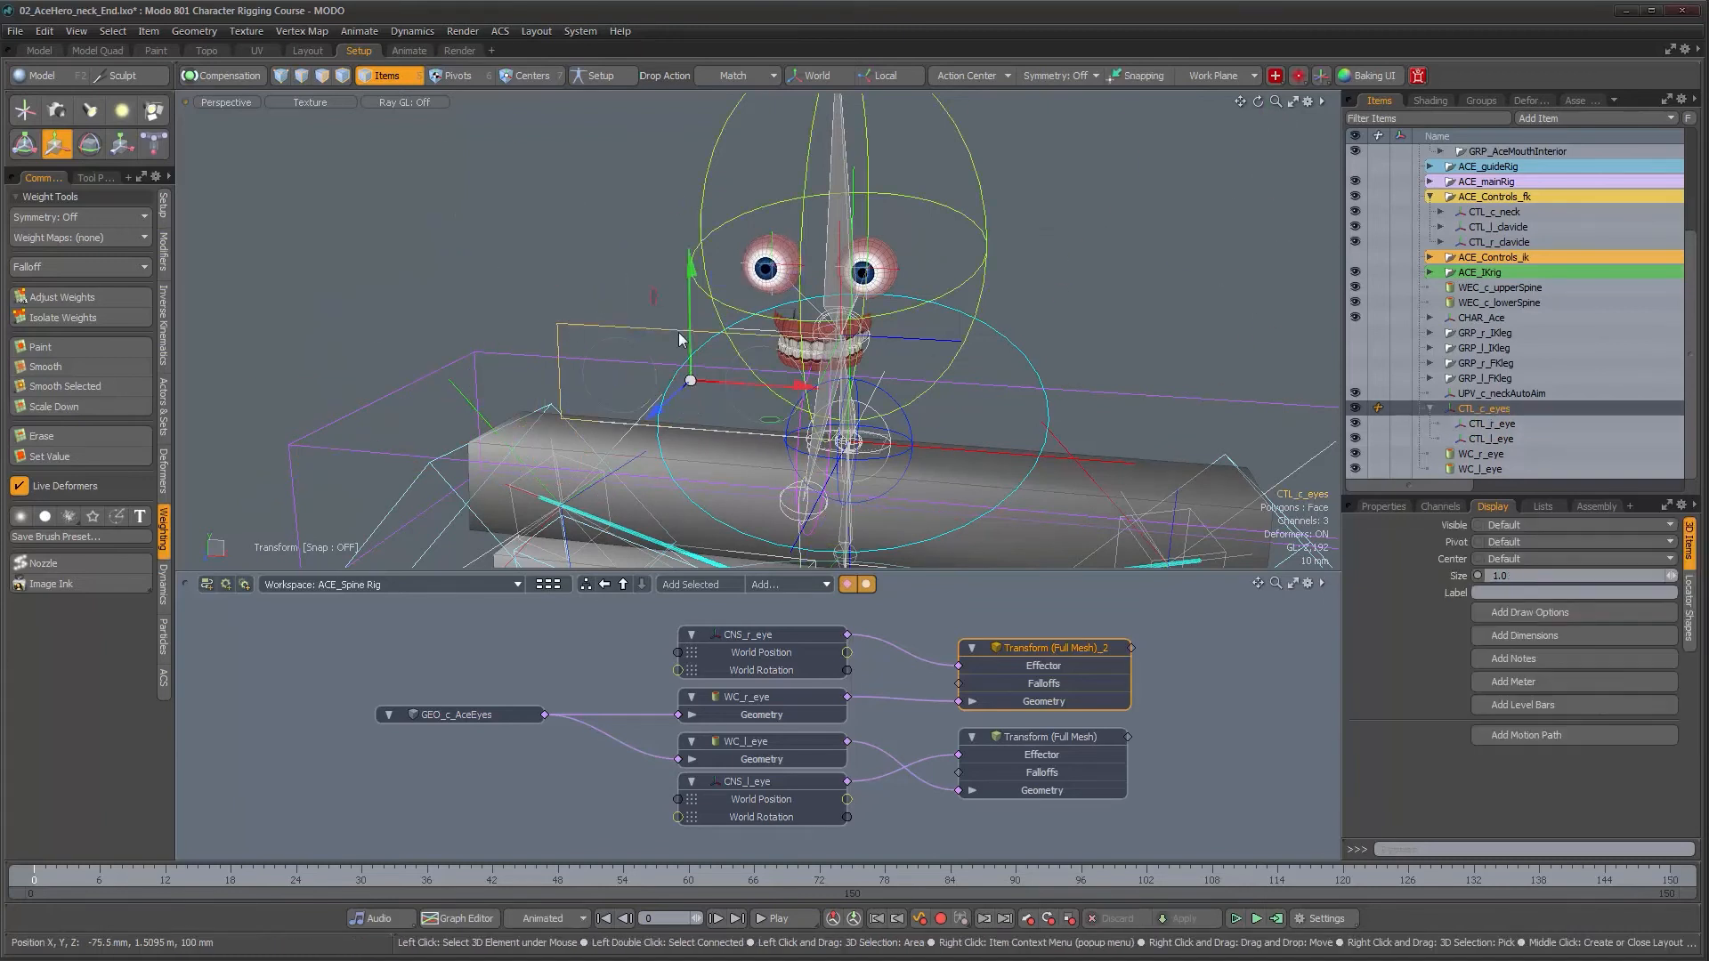
drag(772, 294, 979, 228)
key(ctrl+z)
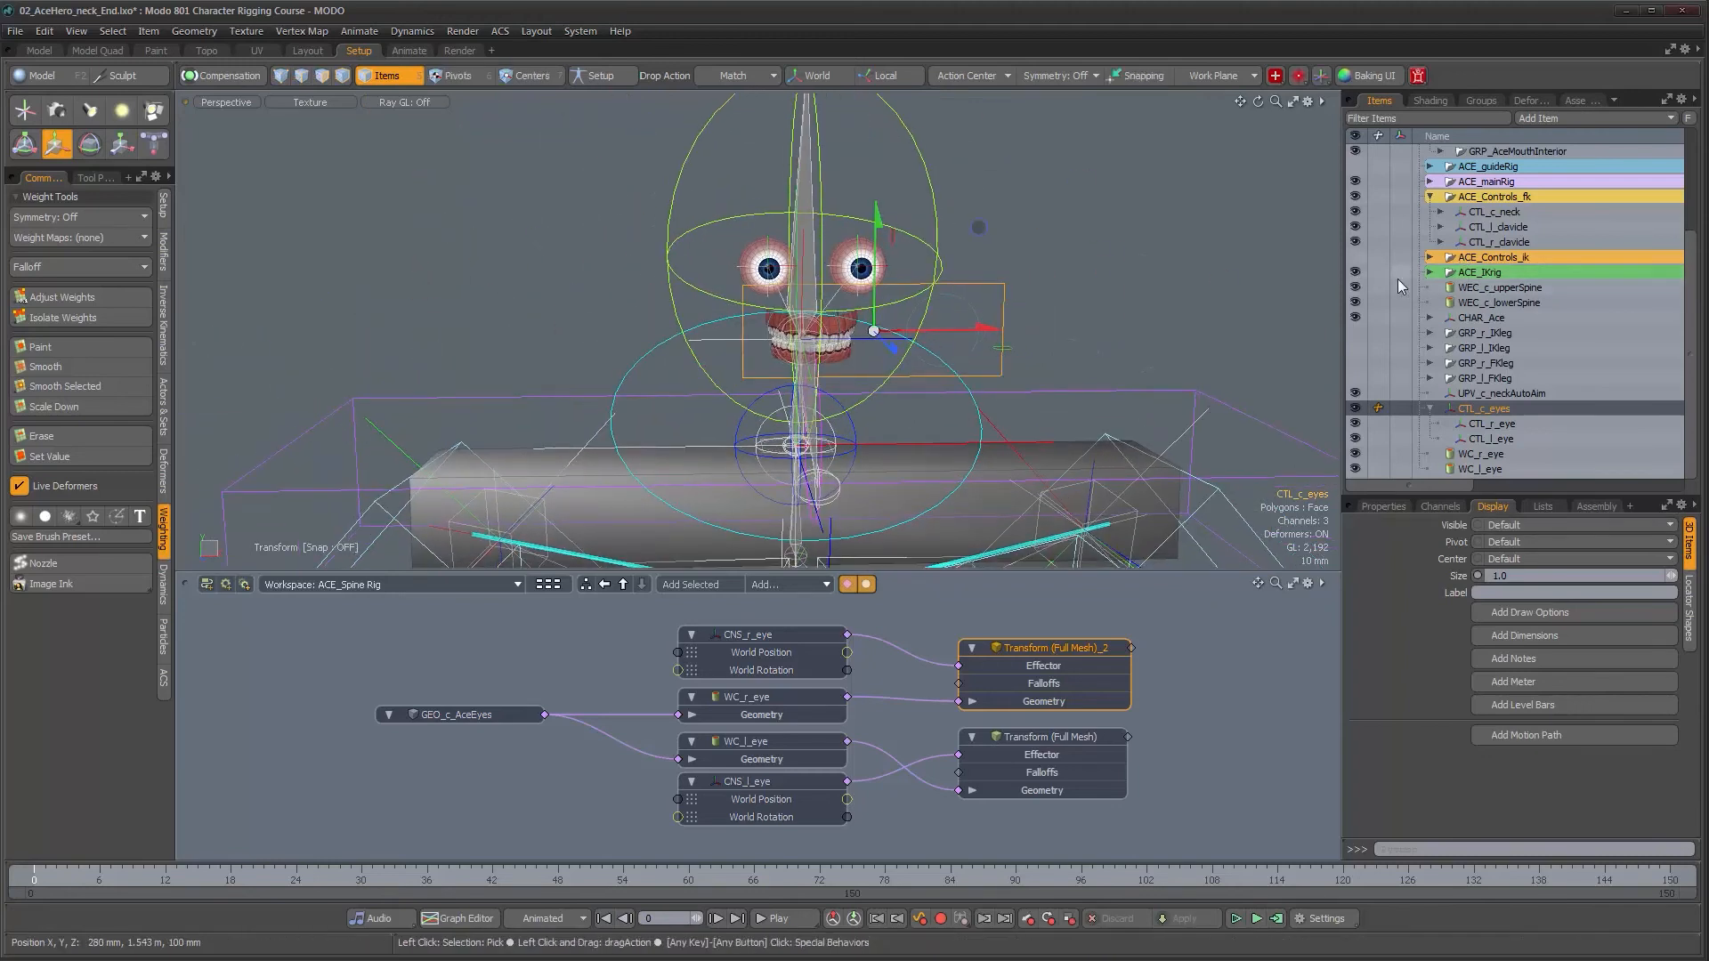
- Show the GEO_c_AceBody mesh and move CTL_c_eyes around to test the gaze within the face
scroll(1376, 274, up, 5)
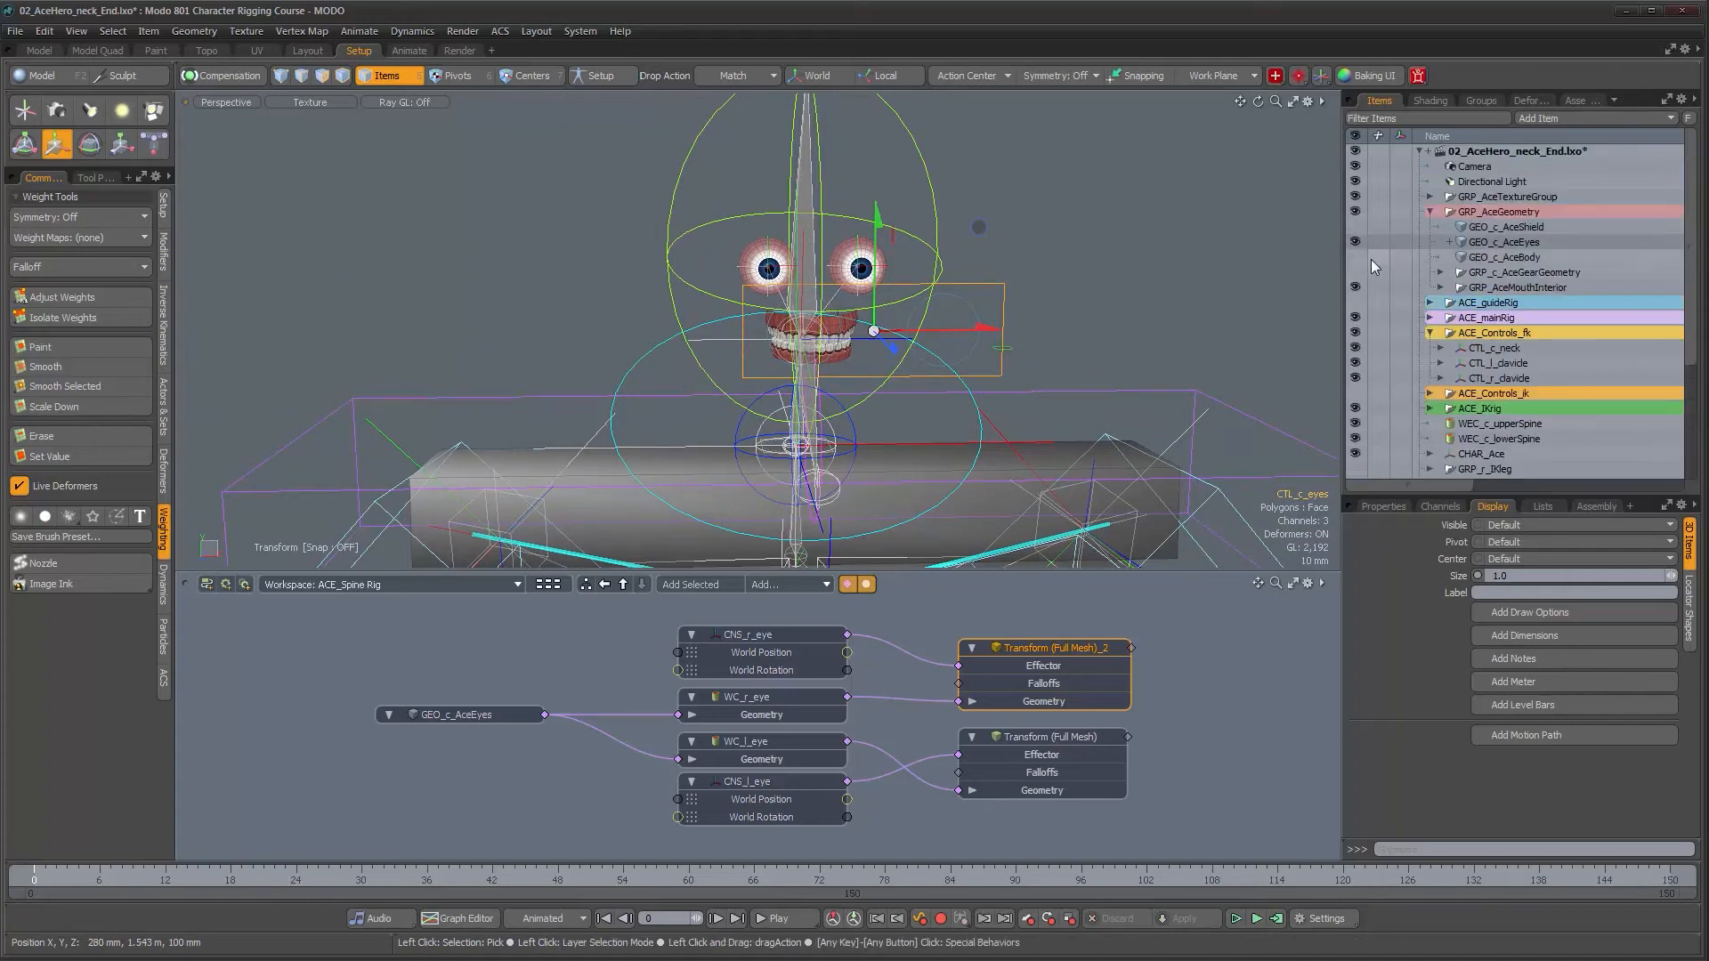
click(1354, 256)
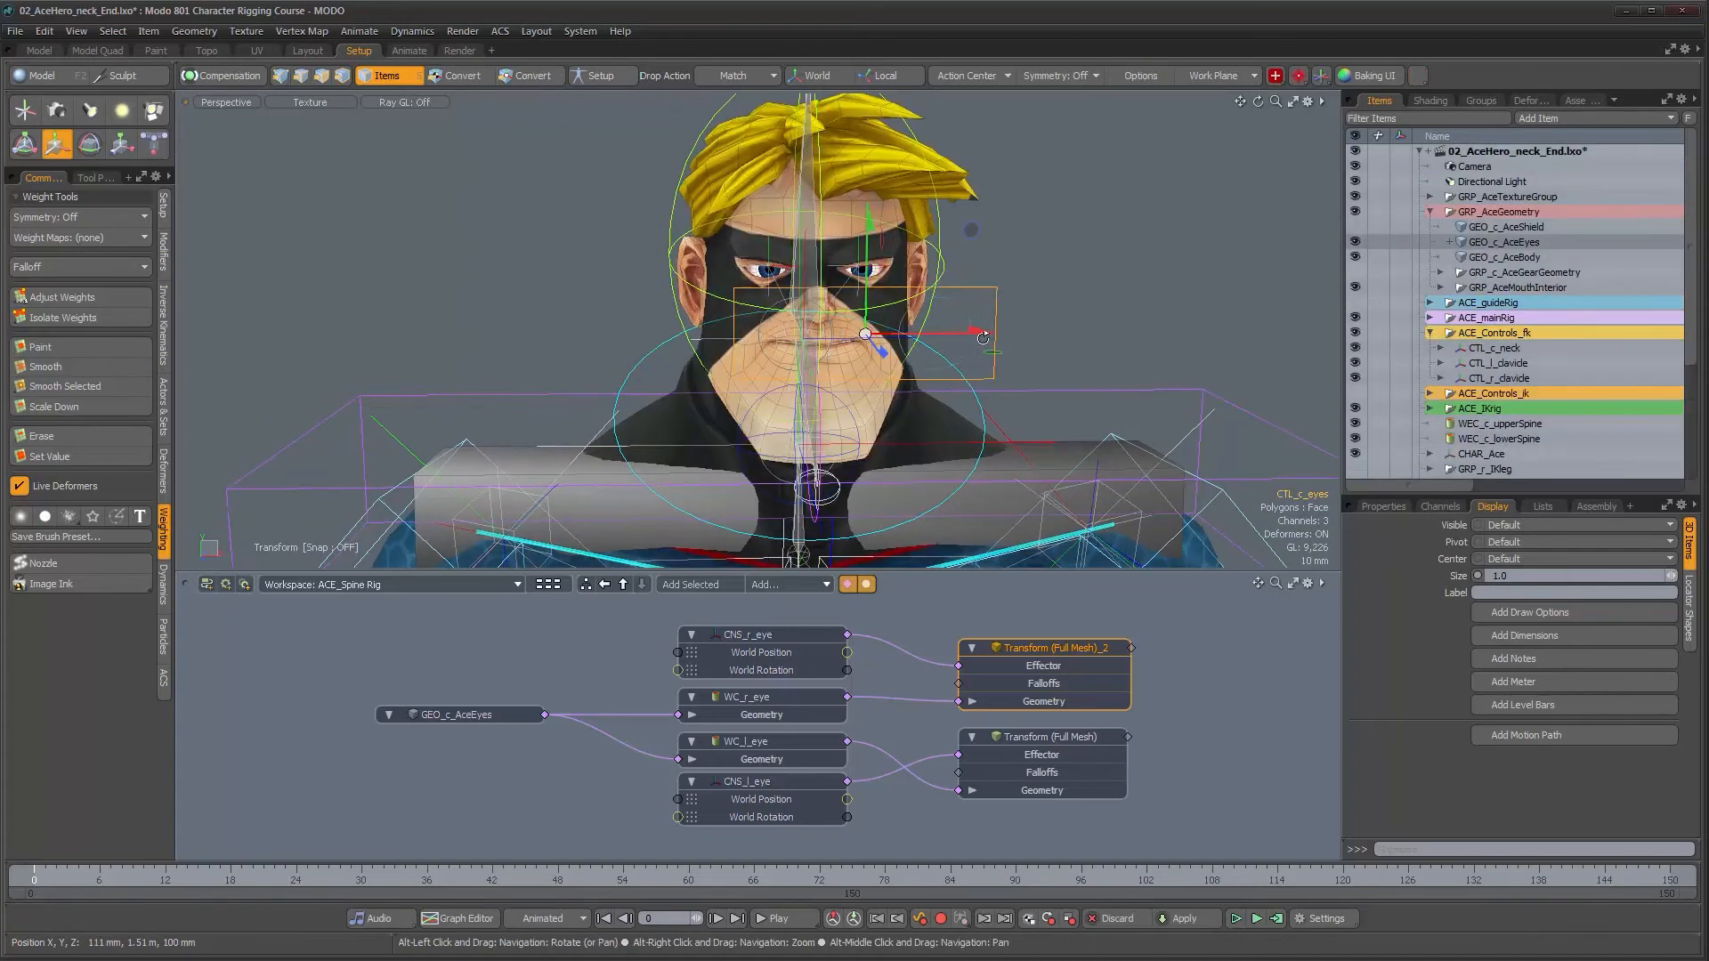
drag(1049, 209, 912, 202)
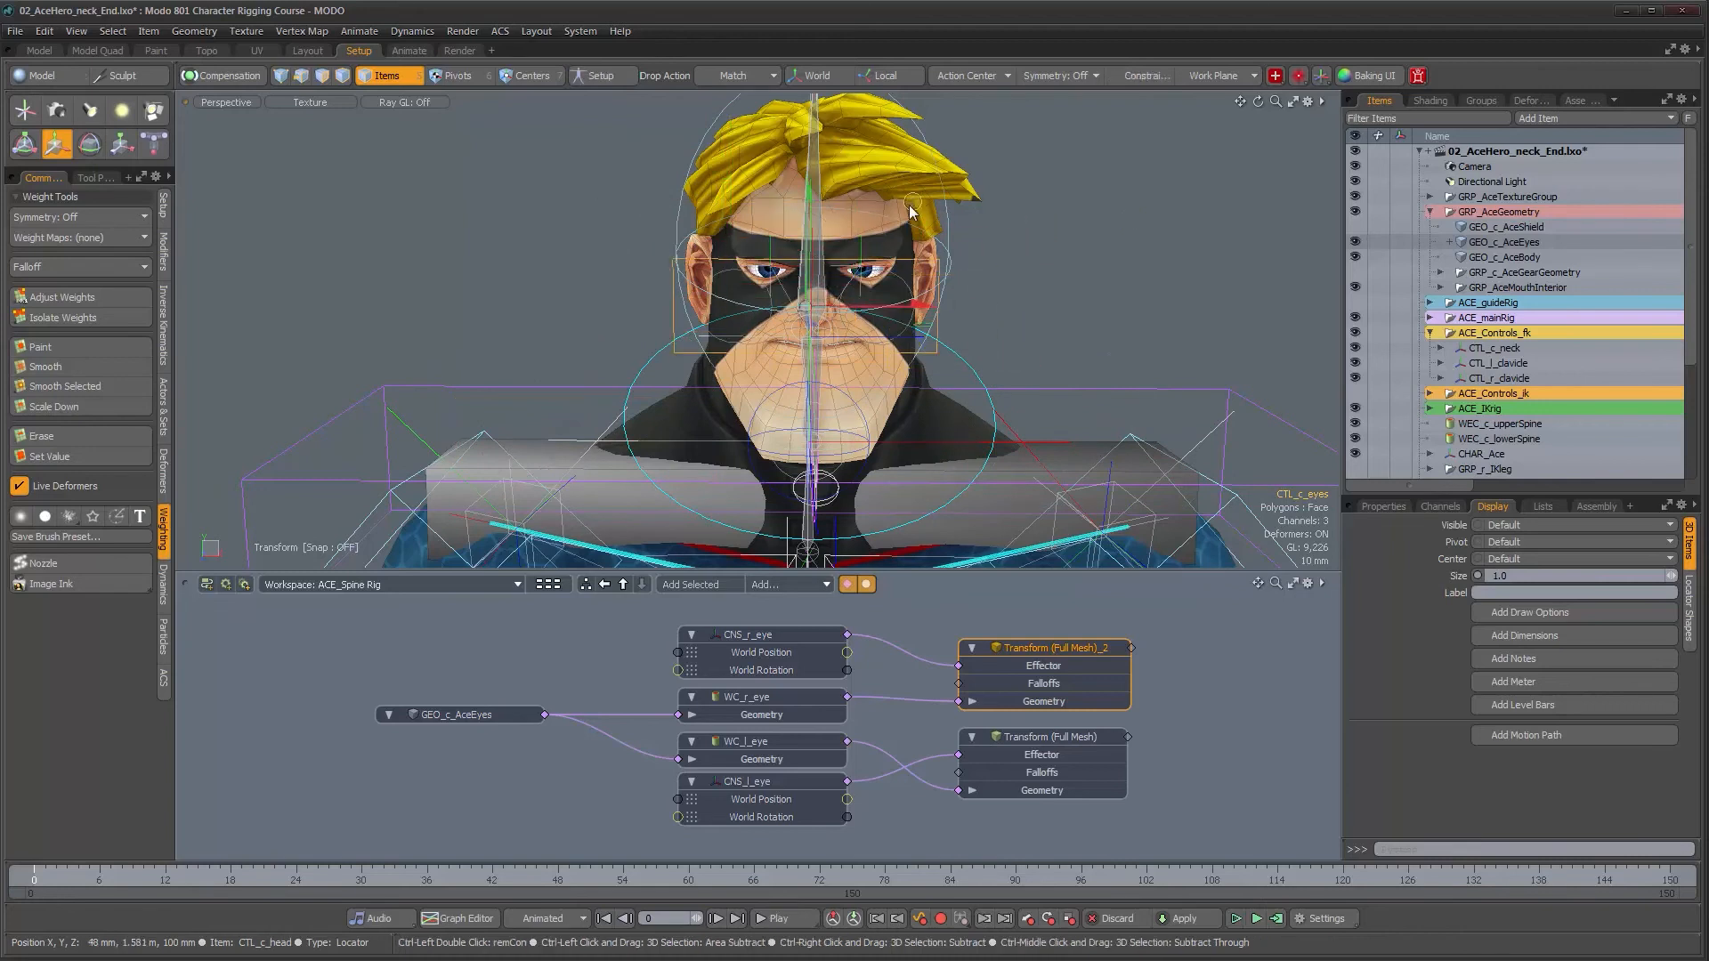
- Select CTL_c_eyes together with the left and right eye controls, reset their transforms and clear the selection
alt+drag(1092, 290, 584, 261)
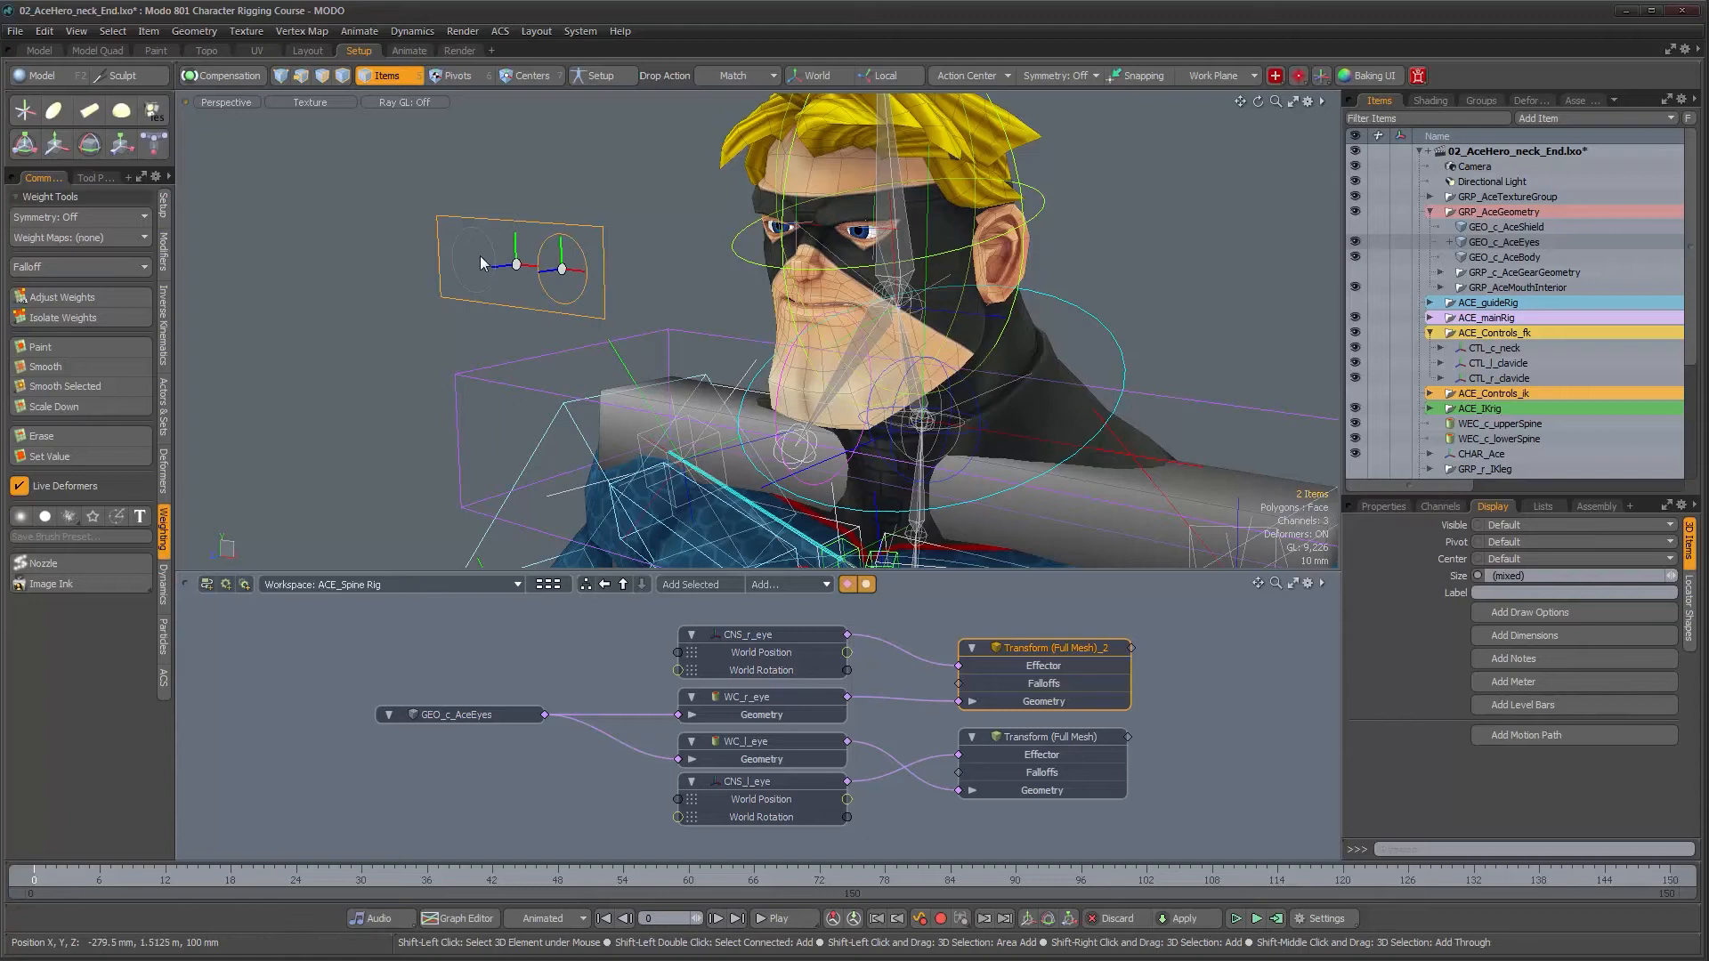
shift+click(482, 232)
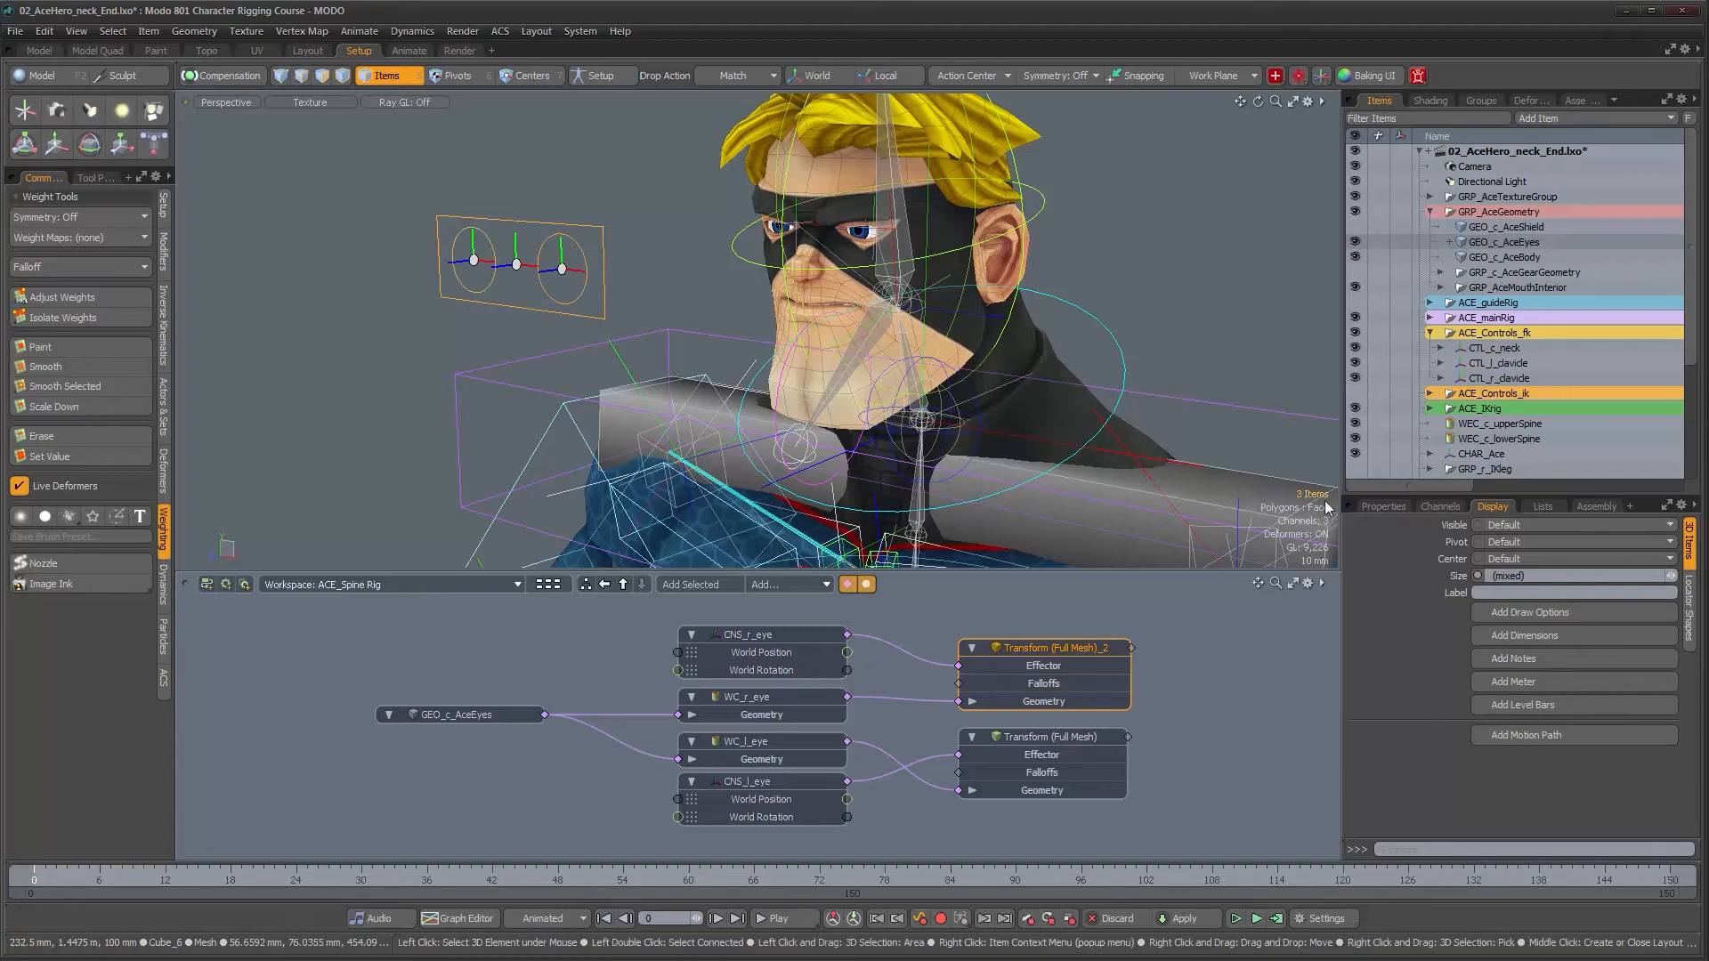
click(1384, 505)
click(1532, 703)
click(1539, 759)
alt+drag(578, 311, 640, 374)
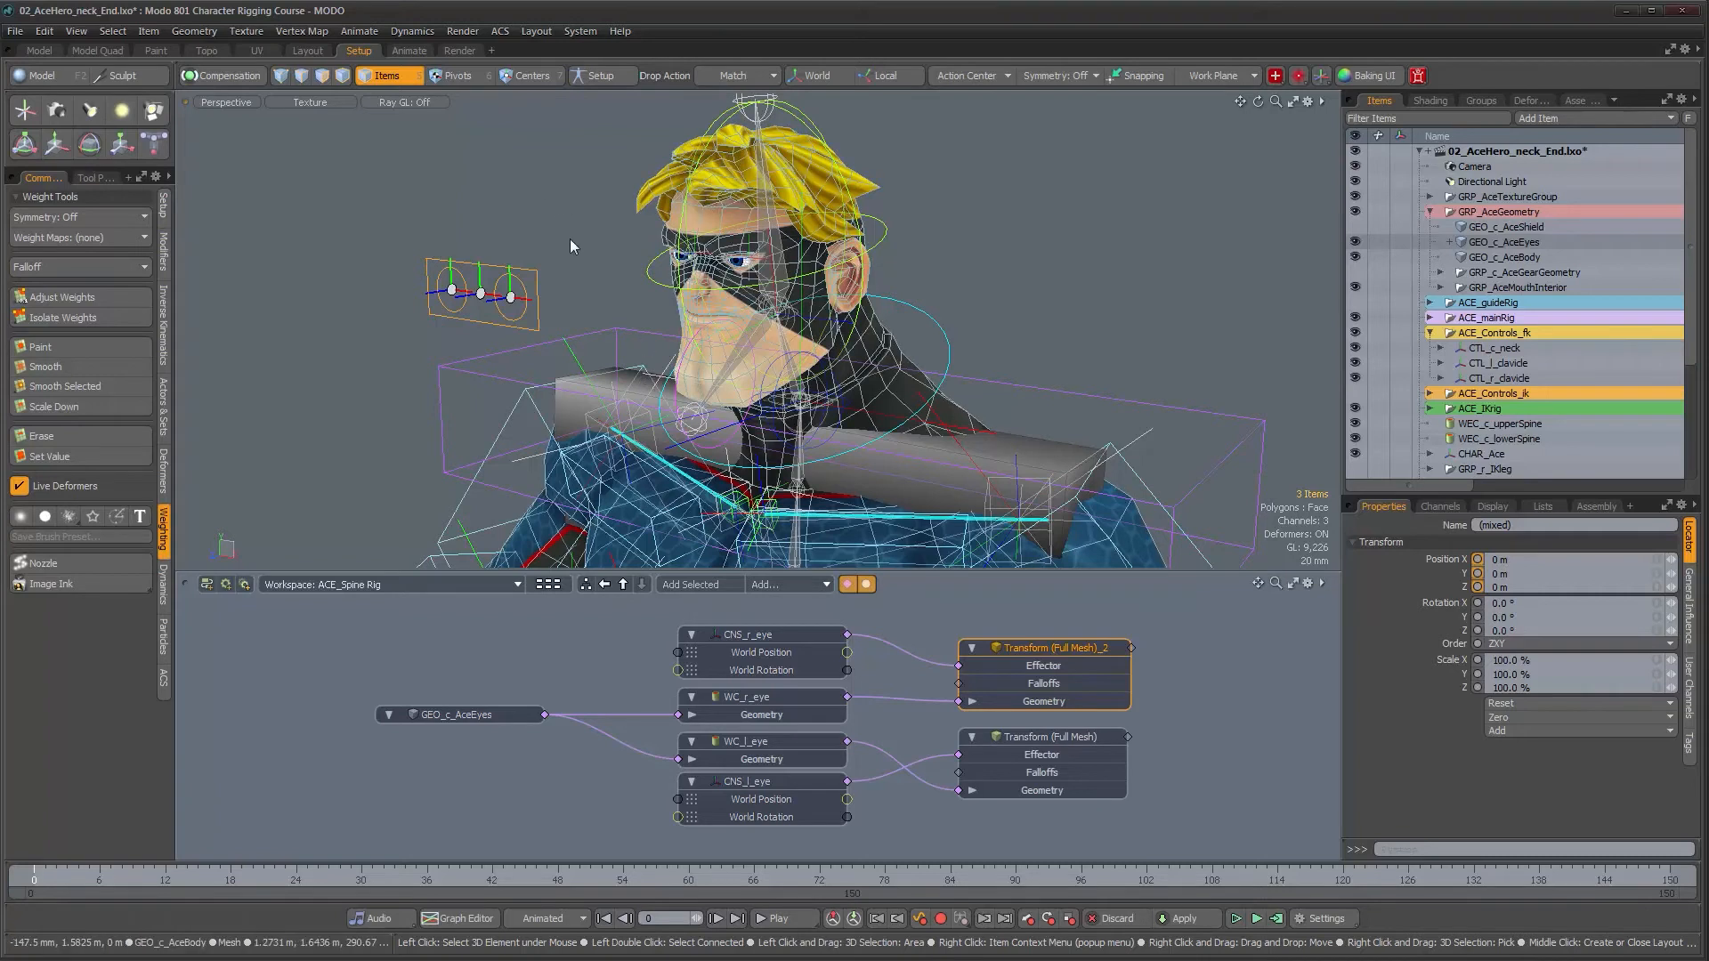
click(1060, 356)
alt+drag(1059, 355, 505, 264)
alt+drag(506, 263, 1008, 429)
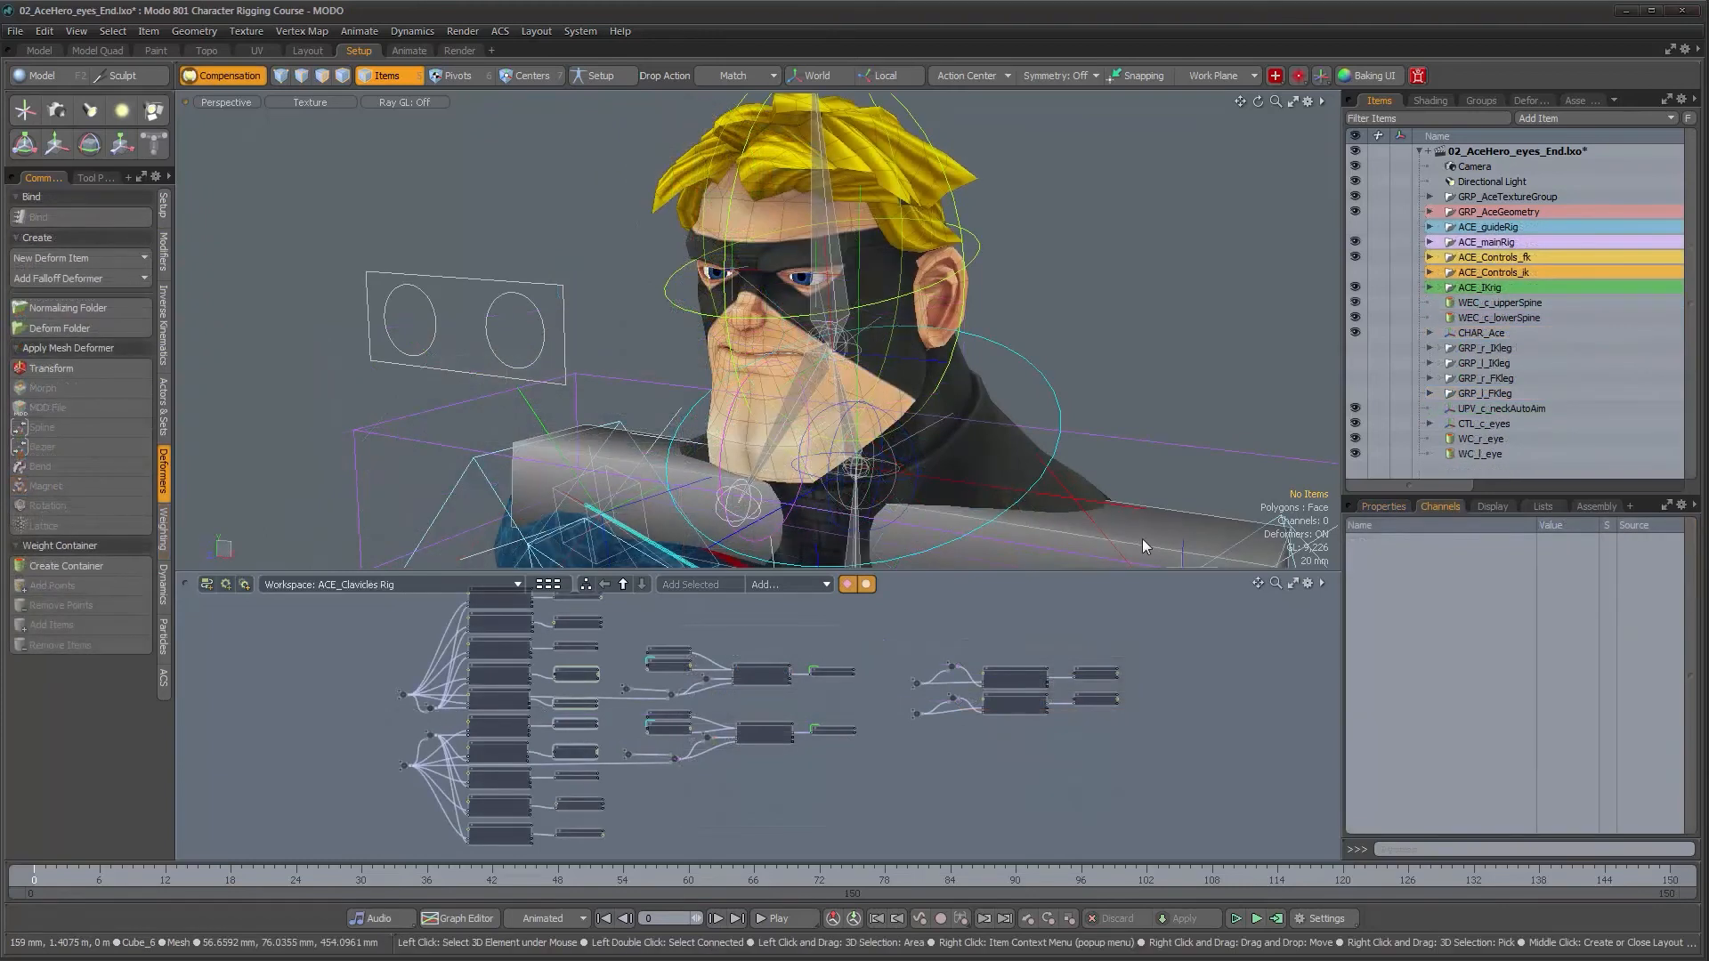
mouse_move(668, 385)
alt+mouse_down()
mouse_move(733, 384)
mouse_move(686, 379)
alt+mouse_up()
alt+right_drag(685, 378, 733, 374)
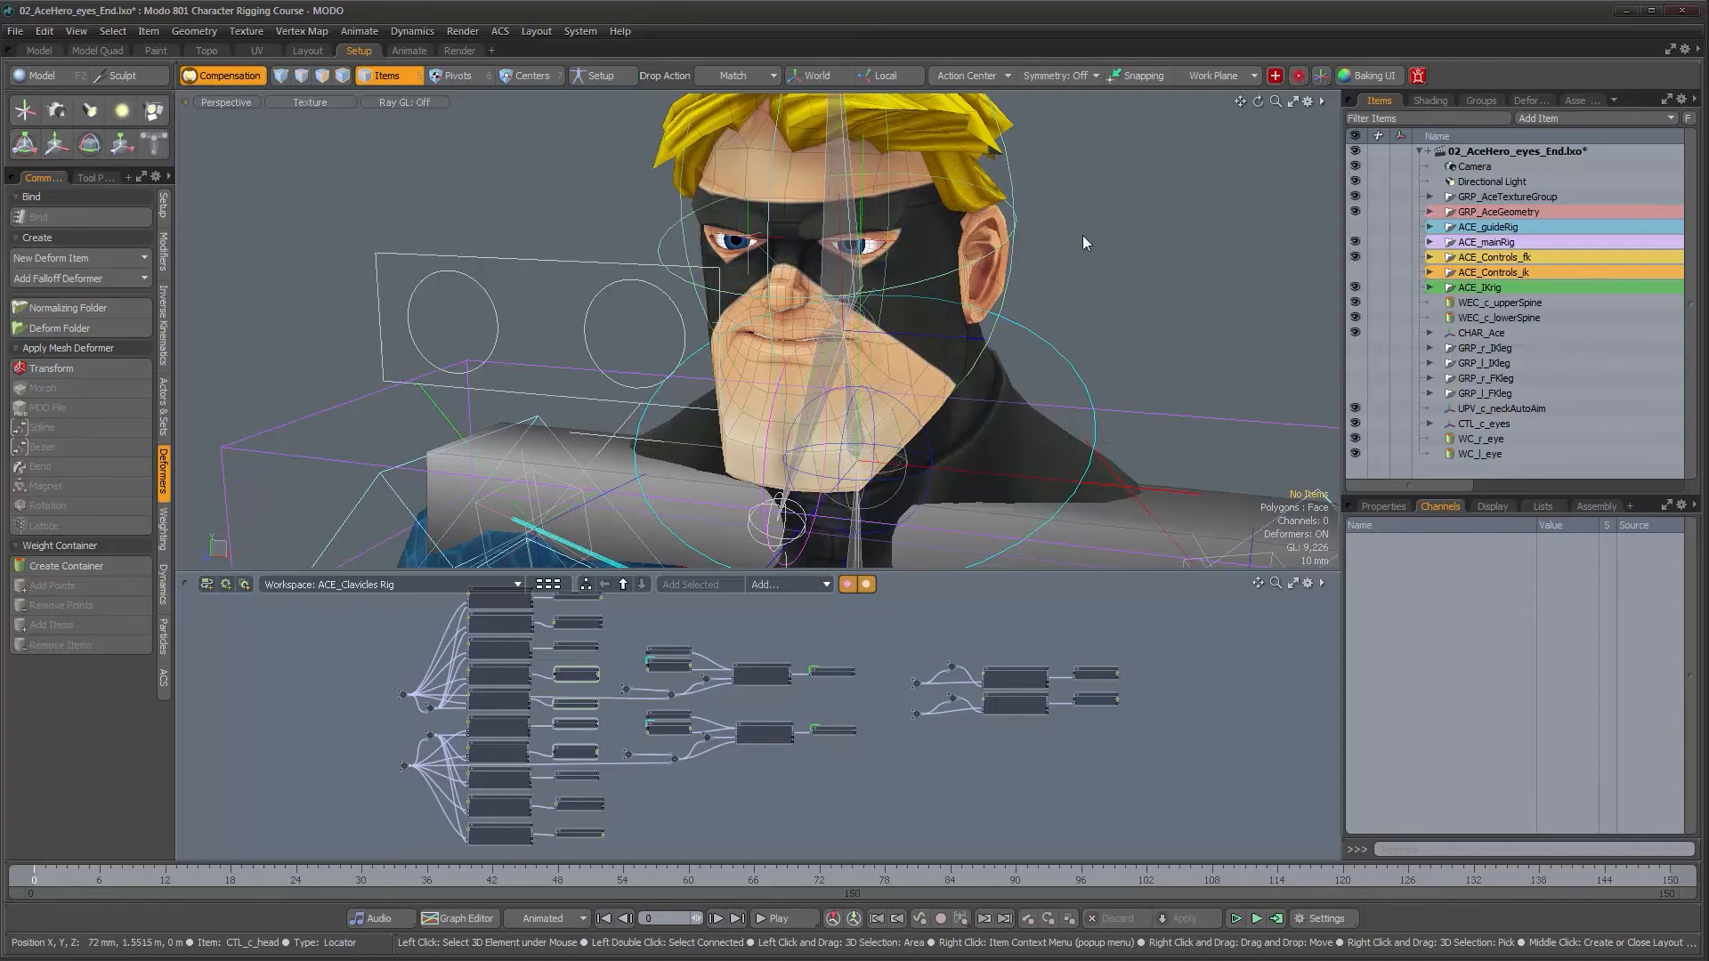
- Expand GRP_AceGeometry and hide the GEO_c_AceBody mesh so only the eyes and mouth interior are shown
click(1431, 213)
click(1354, 256)
alt+right_drag(881, 303, 915, 295)
alt+drag(914, 296, 818, 316)
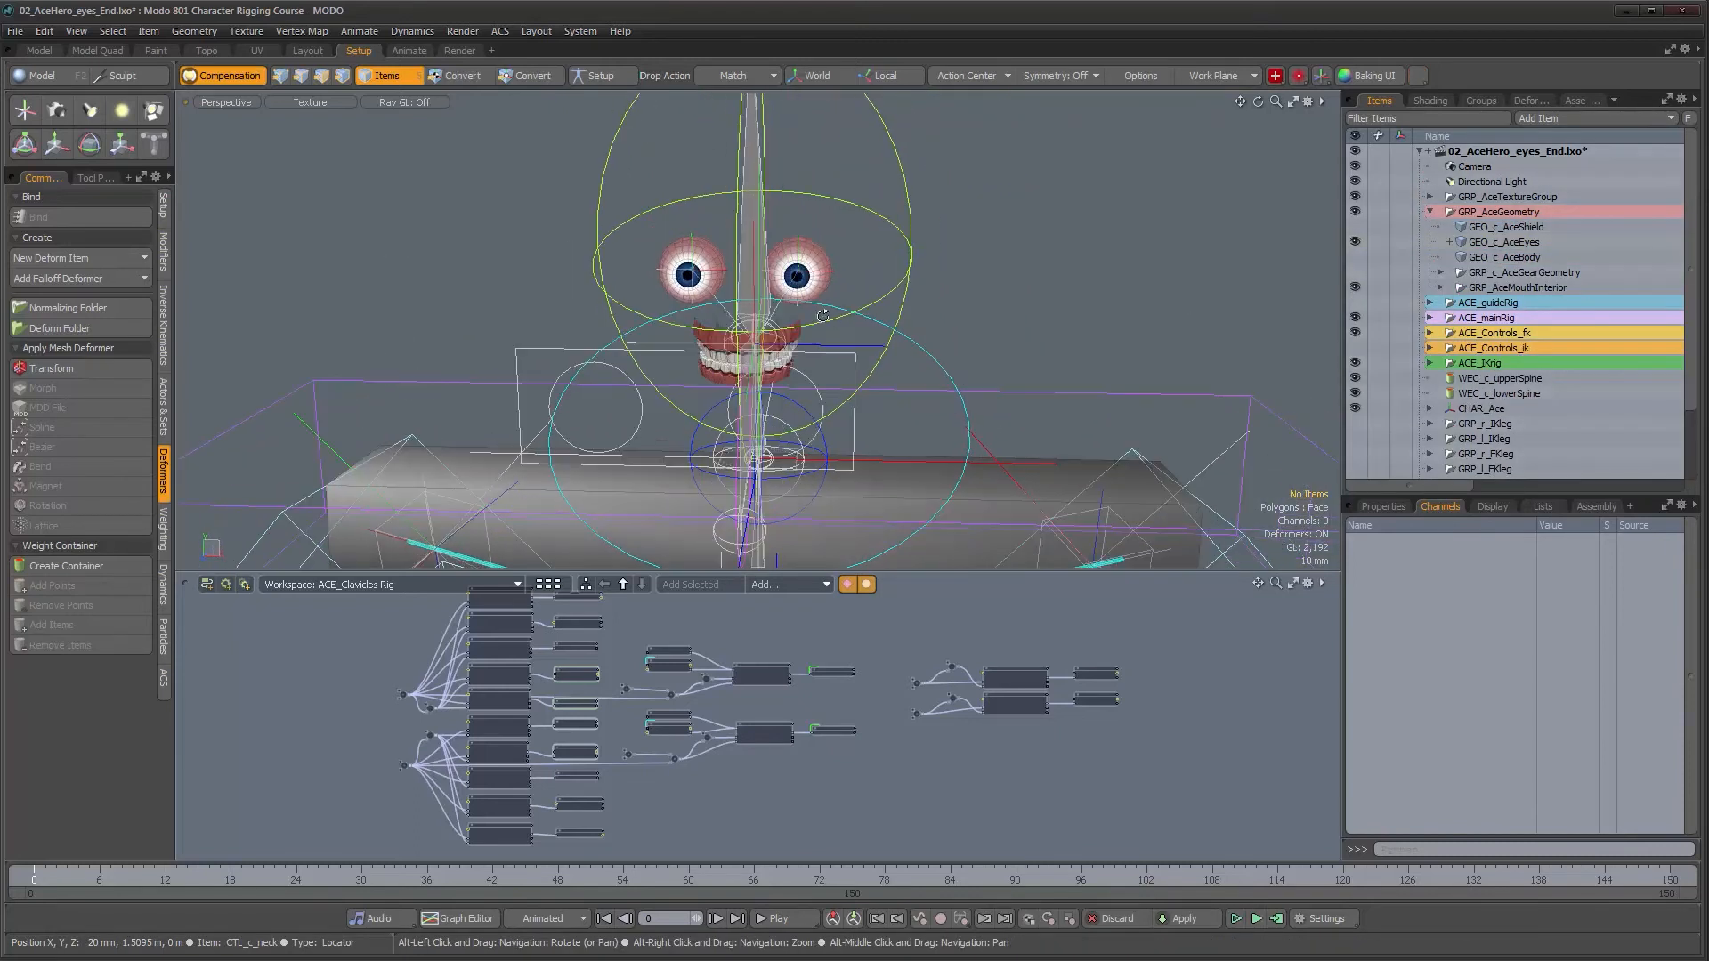
- Rotate CTL_c_head to test how the eyes respond to head movement, and undo the rotation
alt+right_drag(817, 316, 863, 307)
click(863, 307)
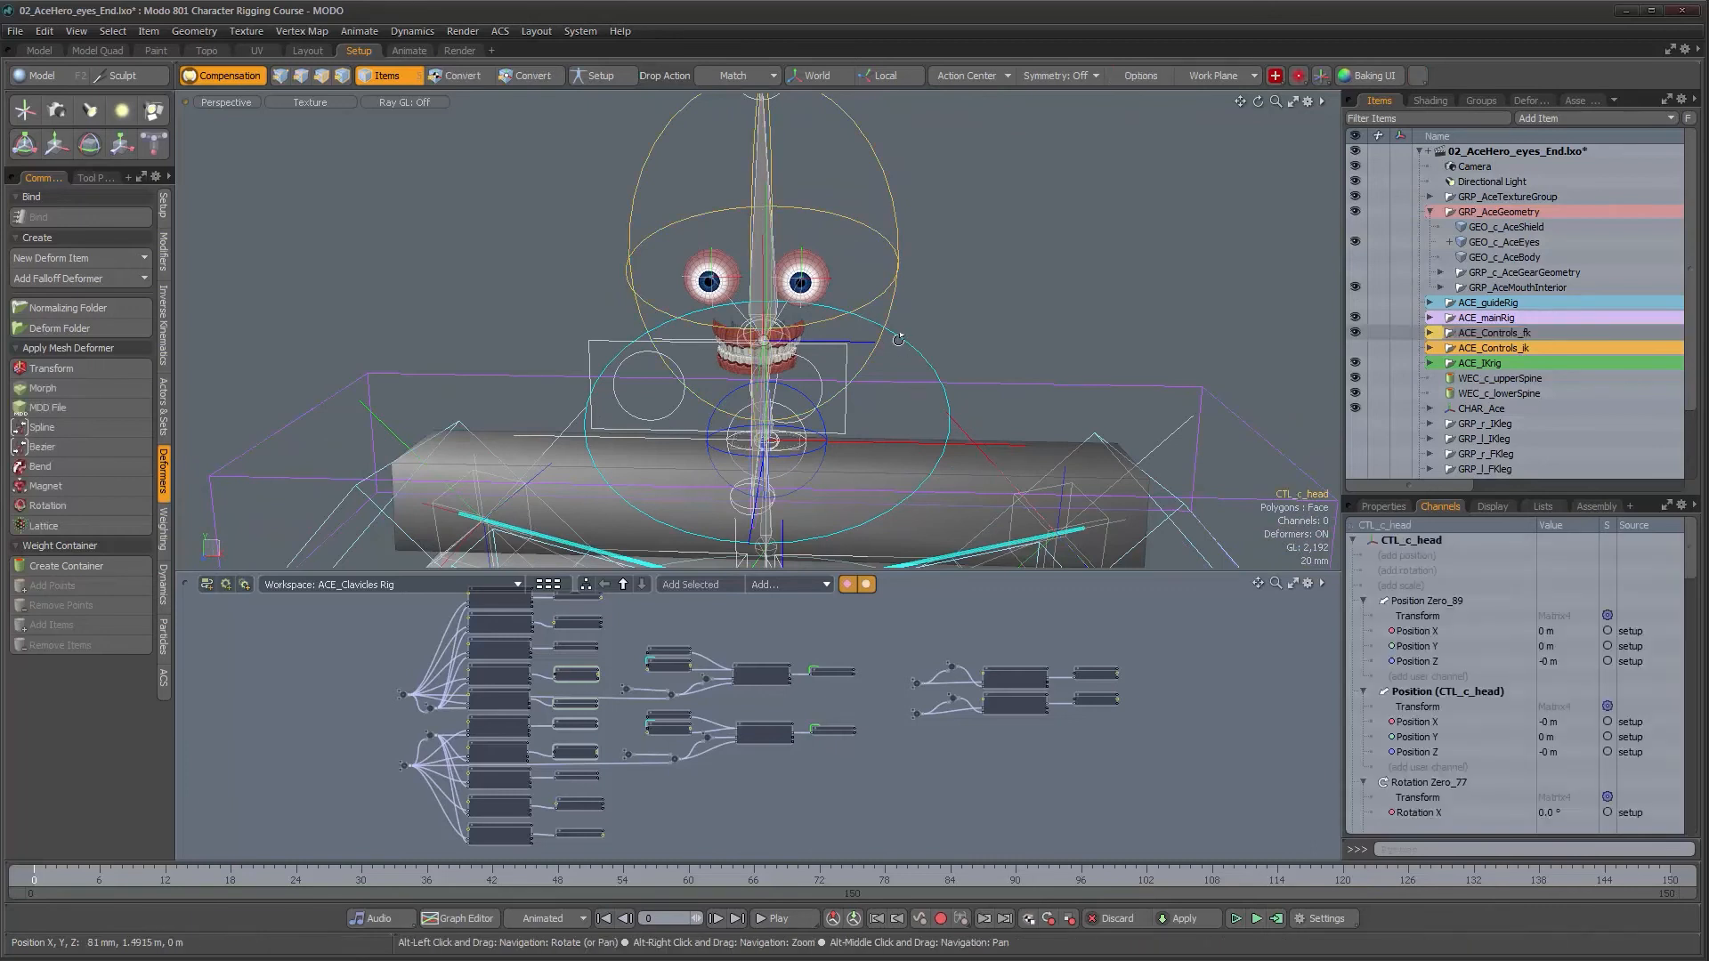
alt+drag(877, 325, 900, 345)
key(y)
drag(800, 381, 690, 445)
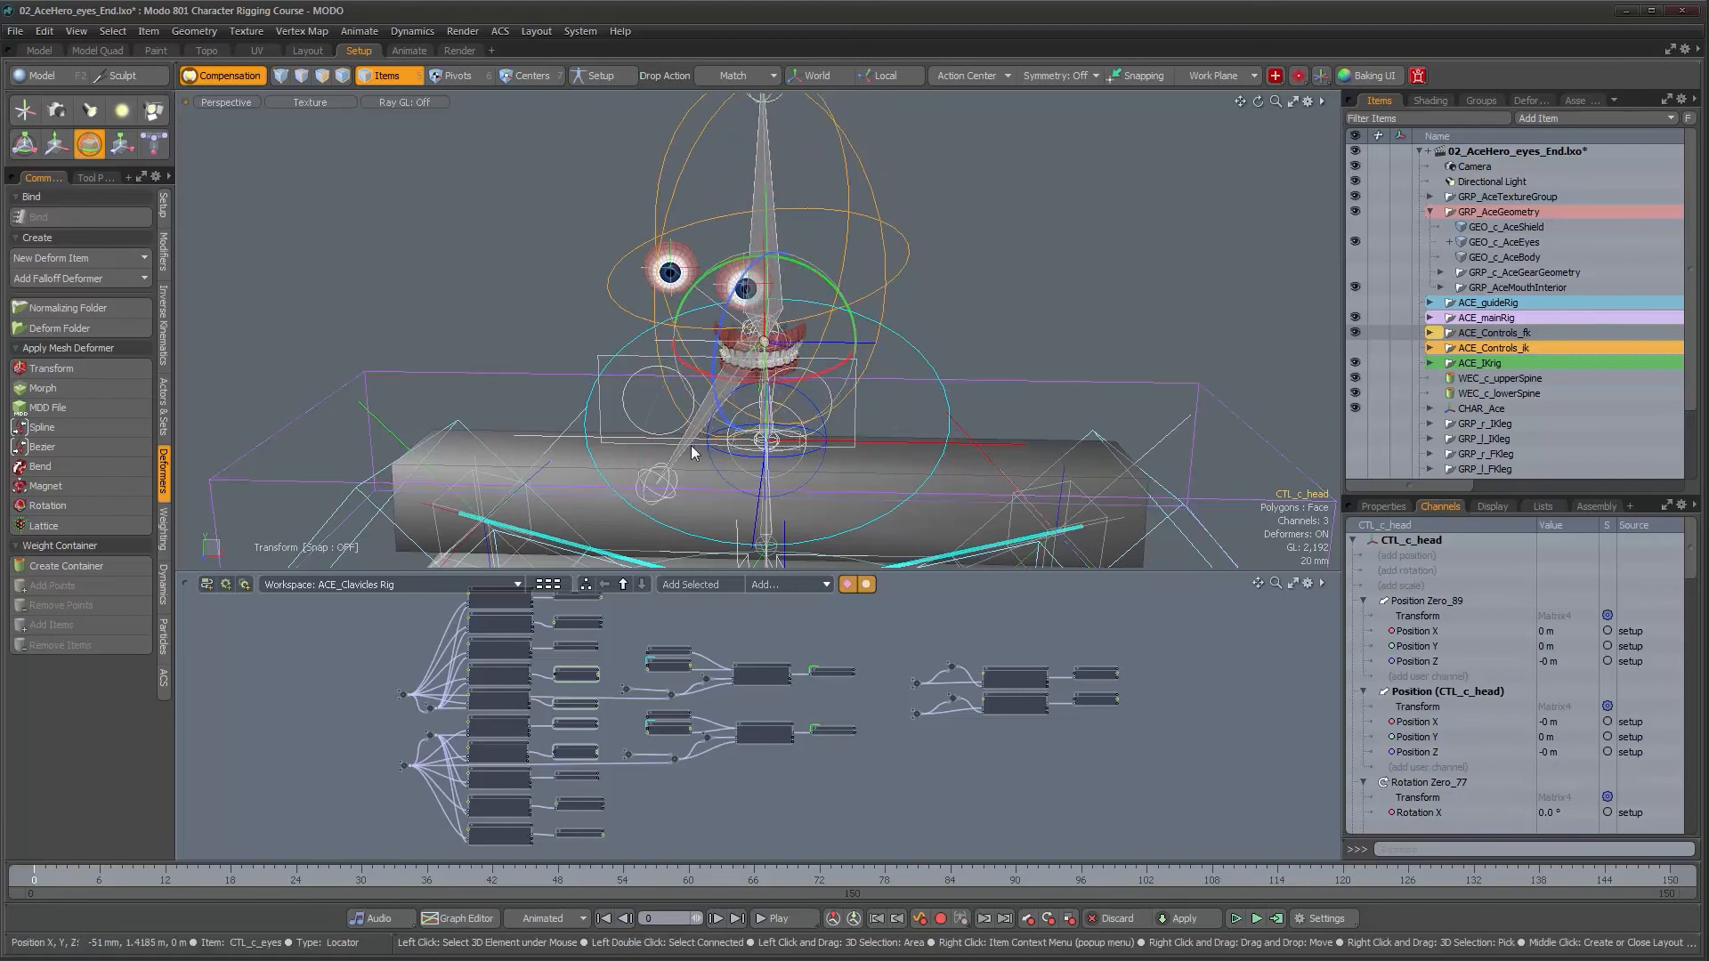
key(ctrl+z)
alt+drag(910, 368, 462, 325)
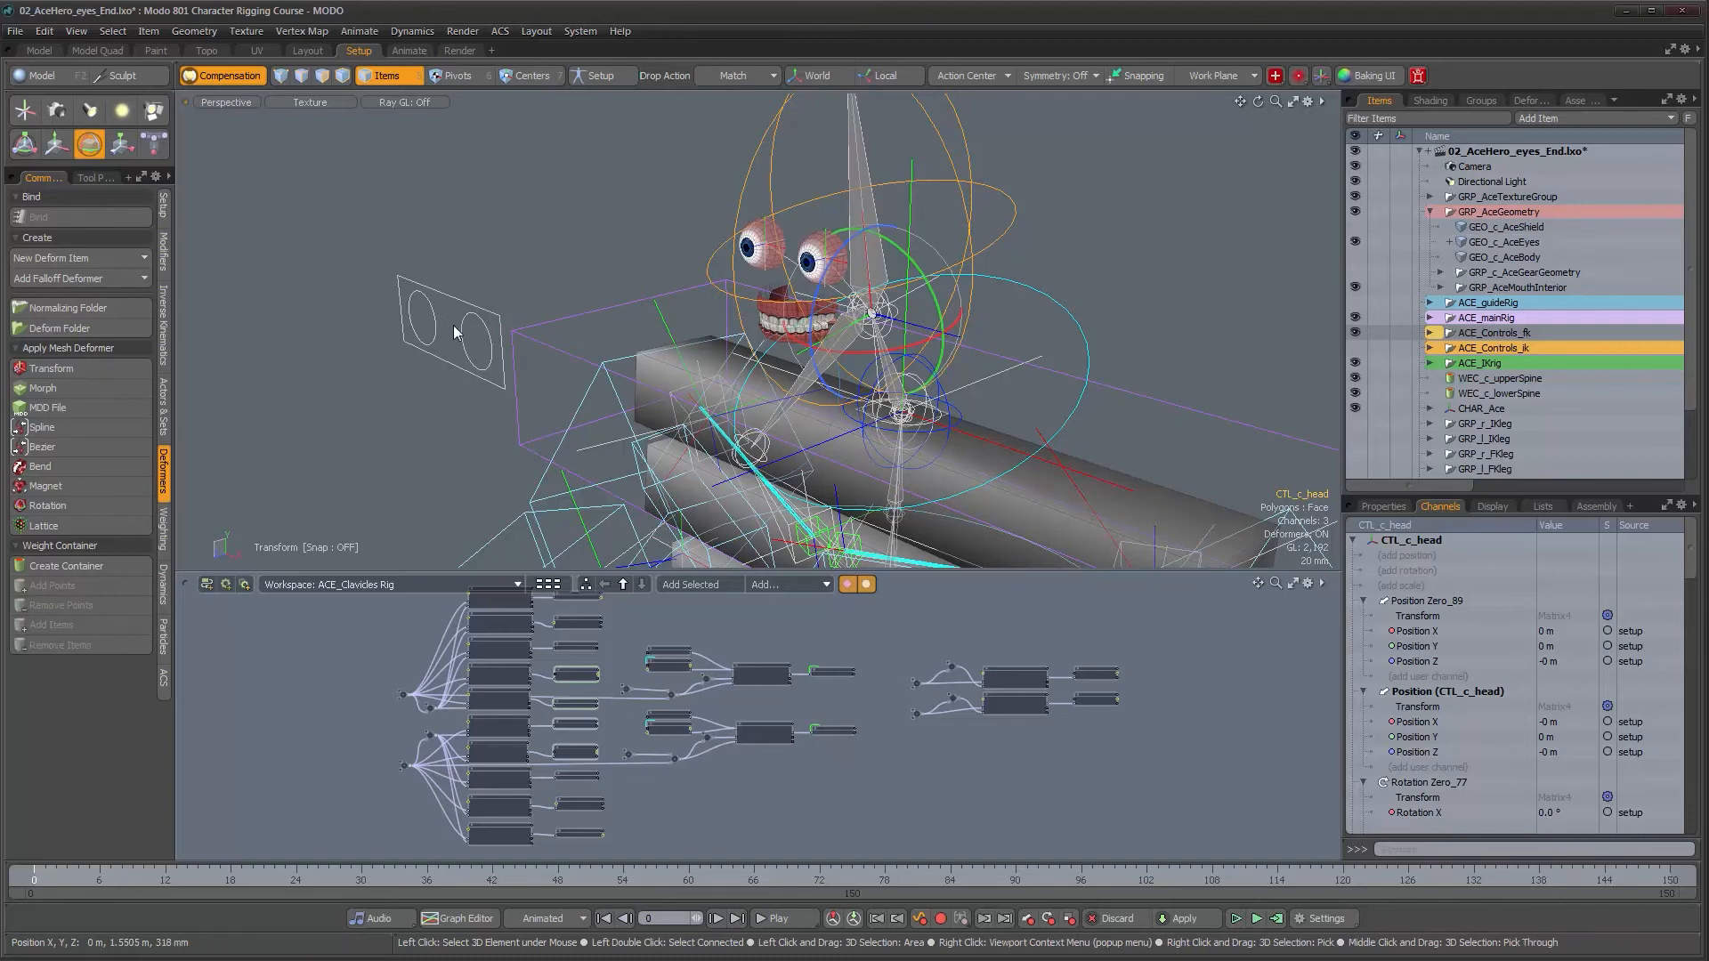
alt+drag(492, 356, 474, 315)
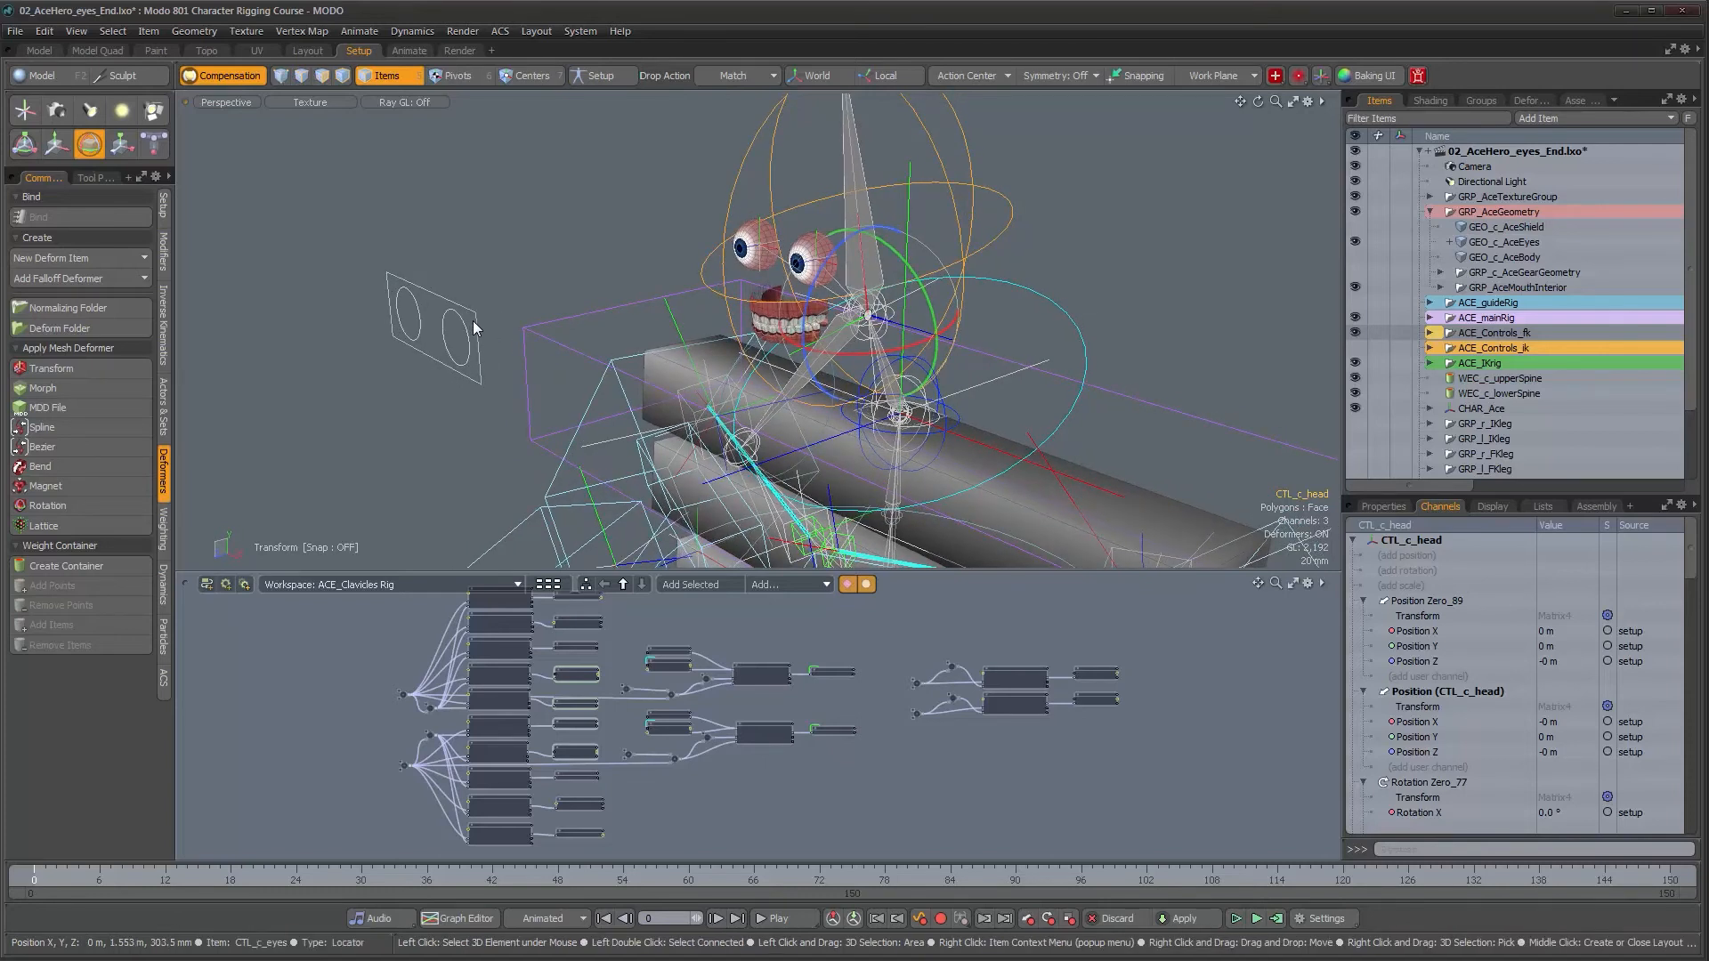
alt+drag(642, 346, 674, 358)
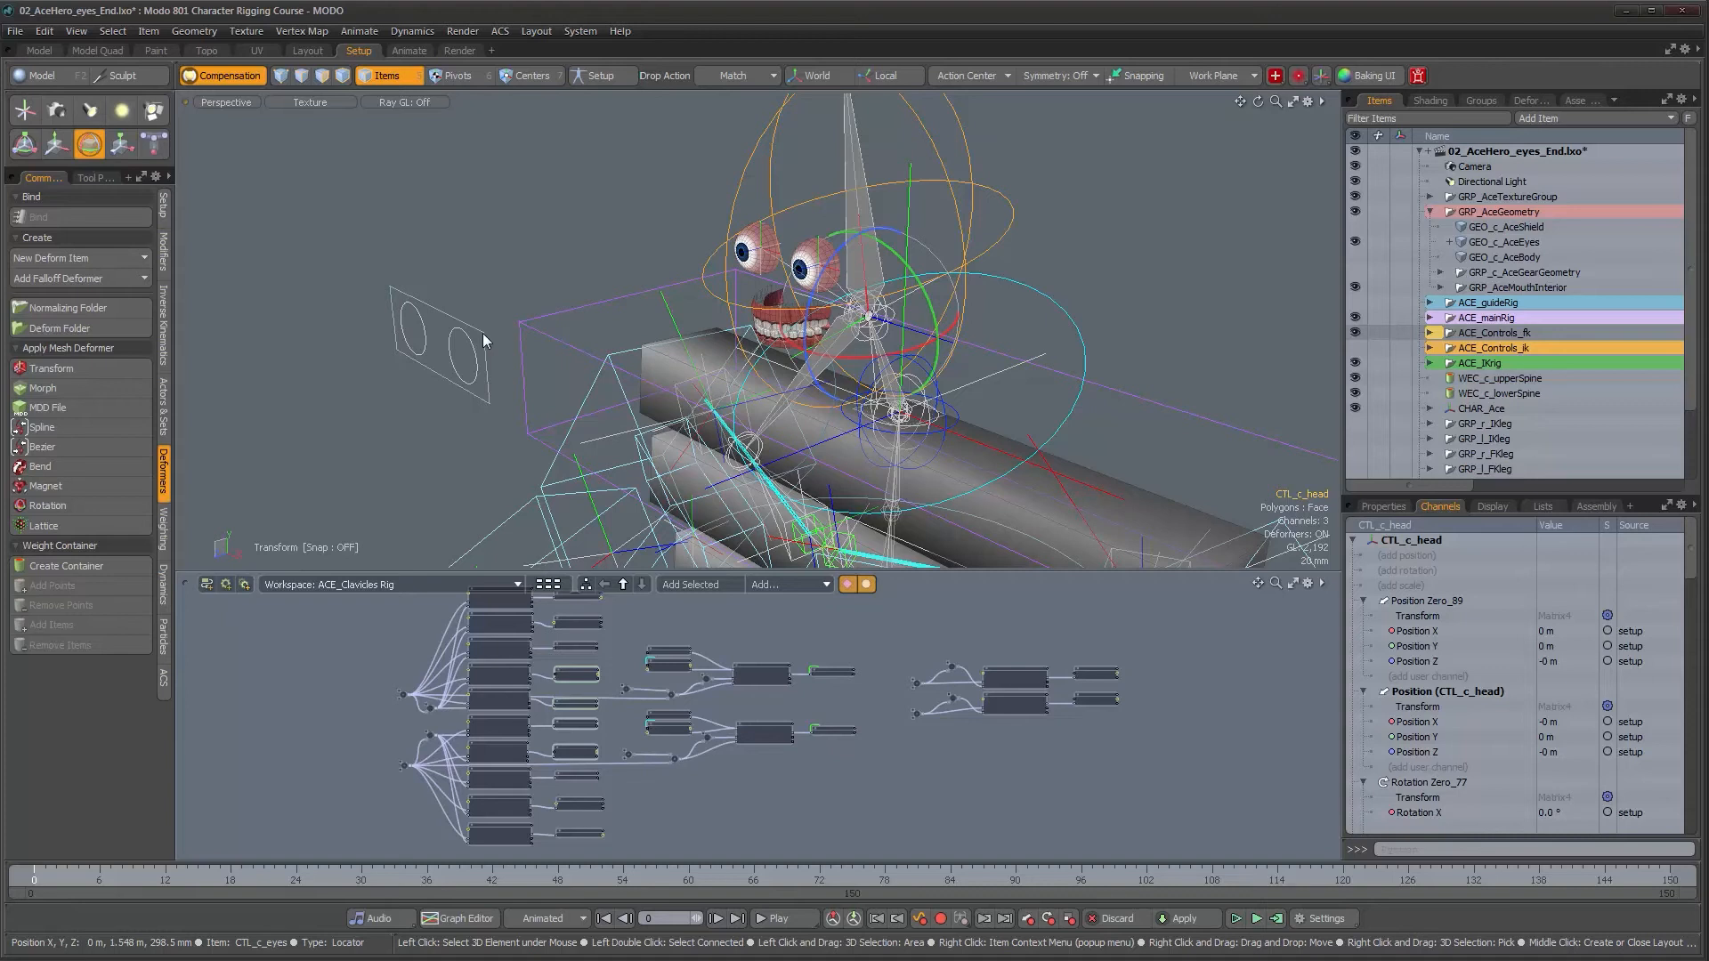
alt+drag(527, 312, 500, 315)
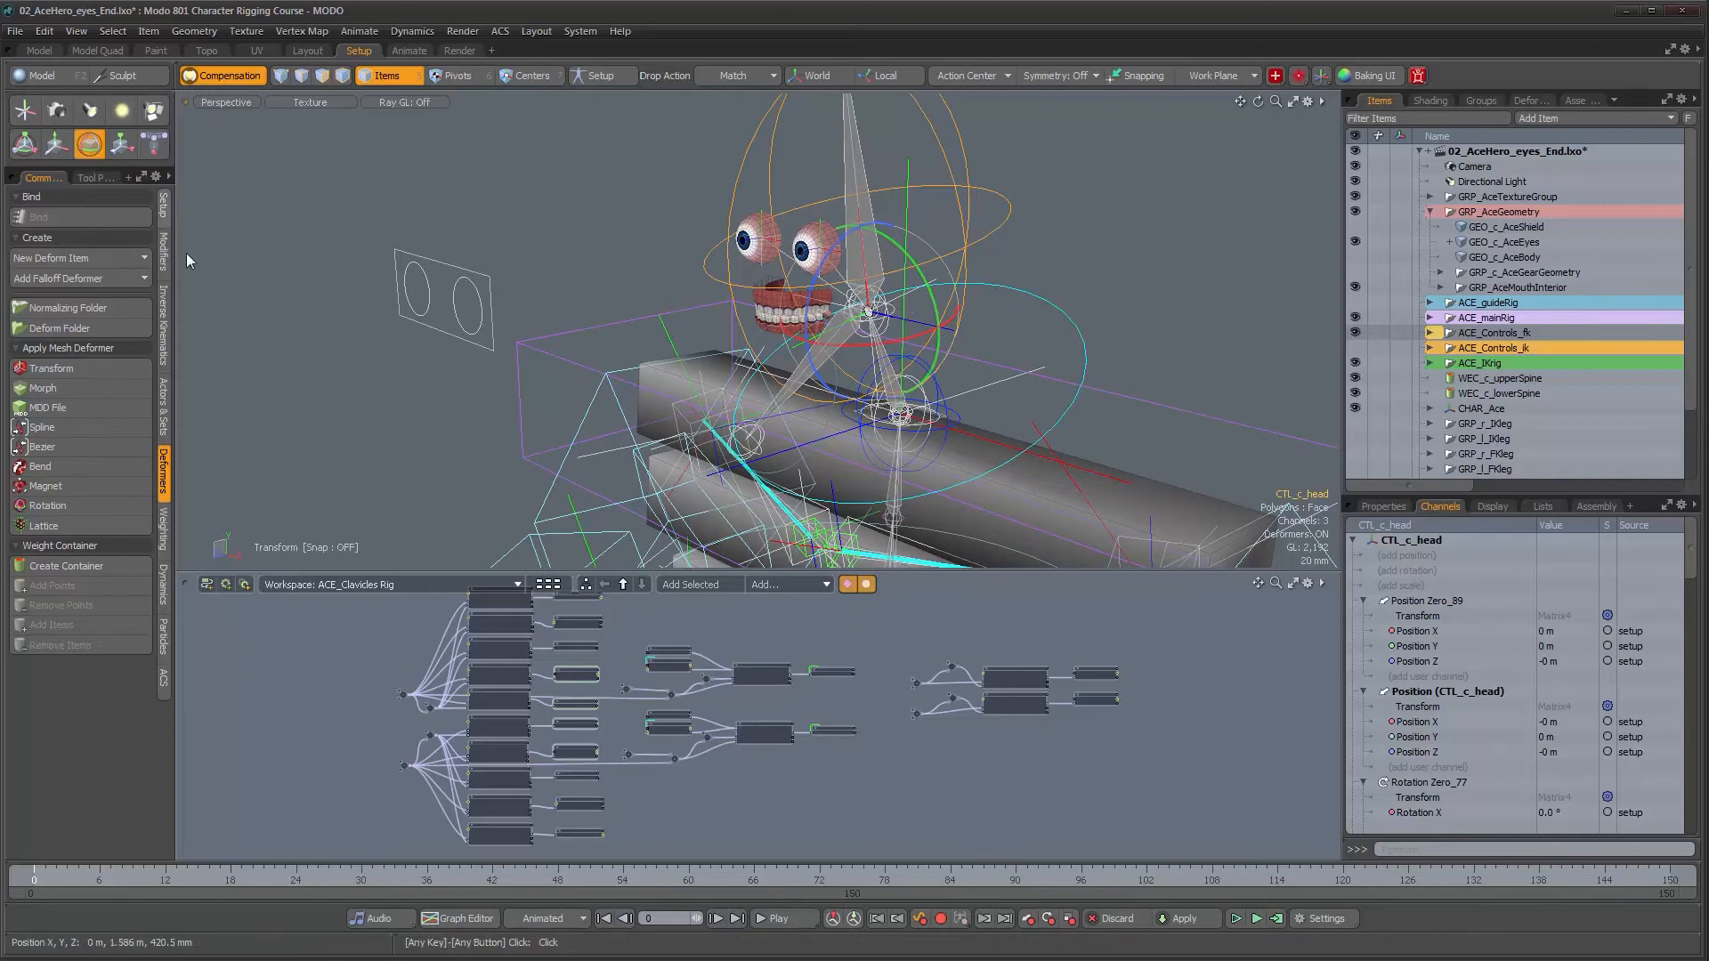
alt+drag(686, 372, 952, 407)
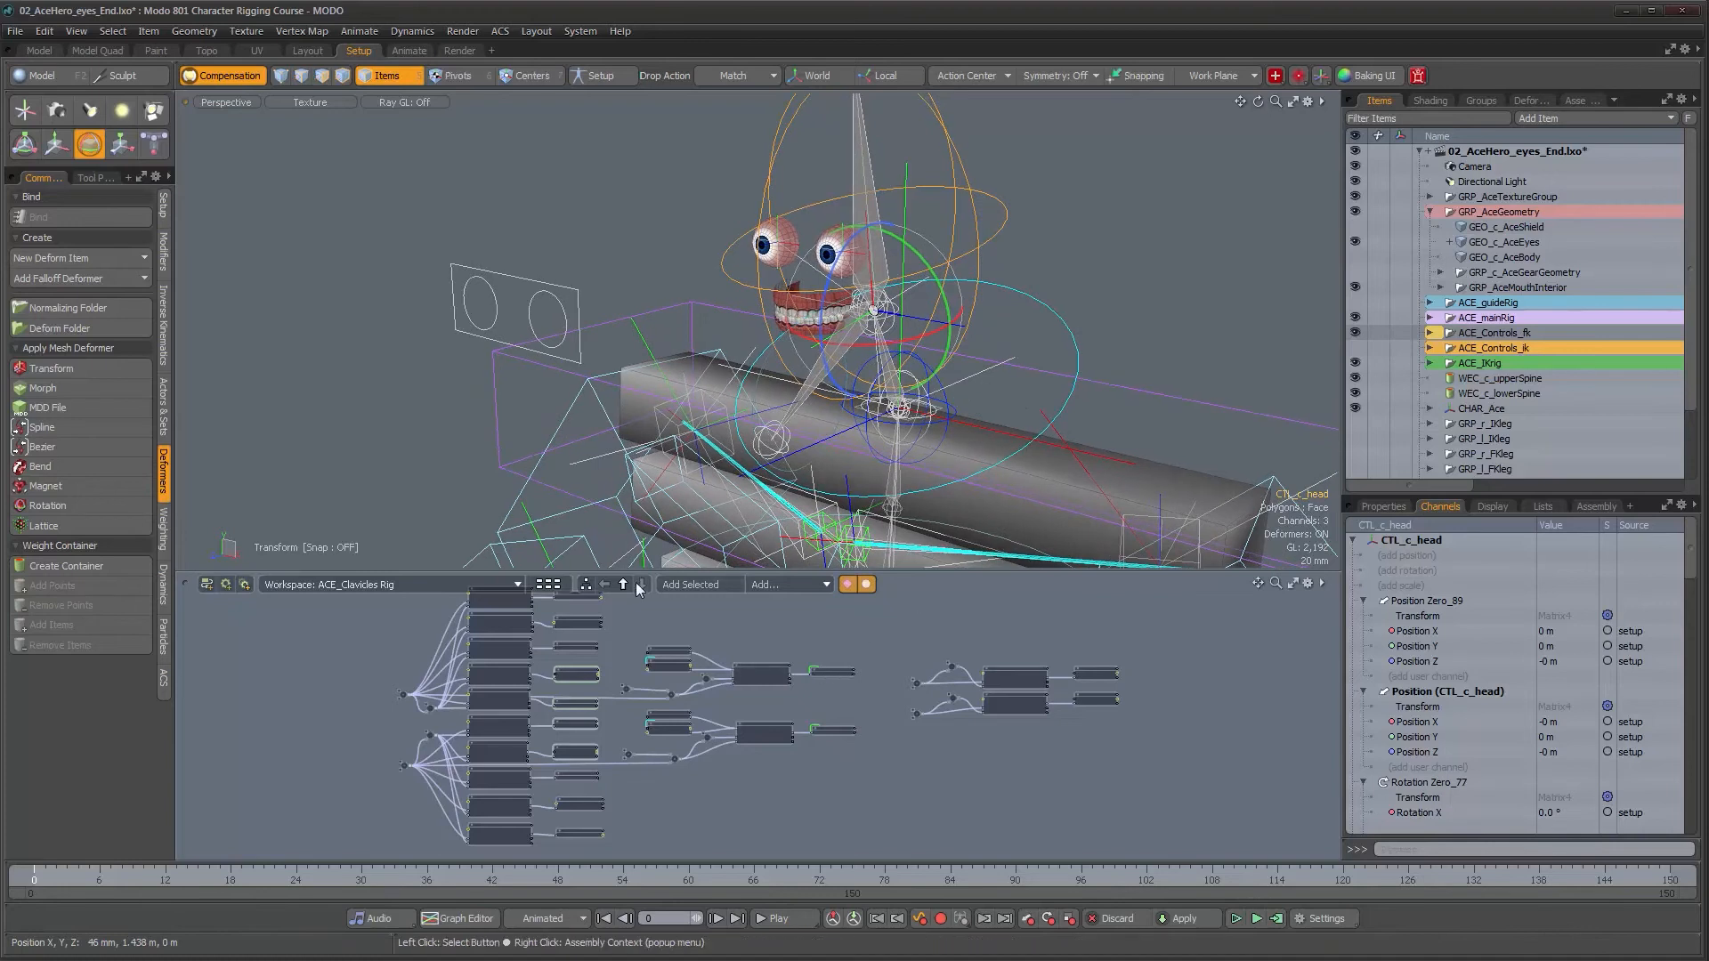
- Switch the schematic to the ACE_Spine Rig workspace and clear the selection
click(623, 584)
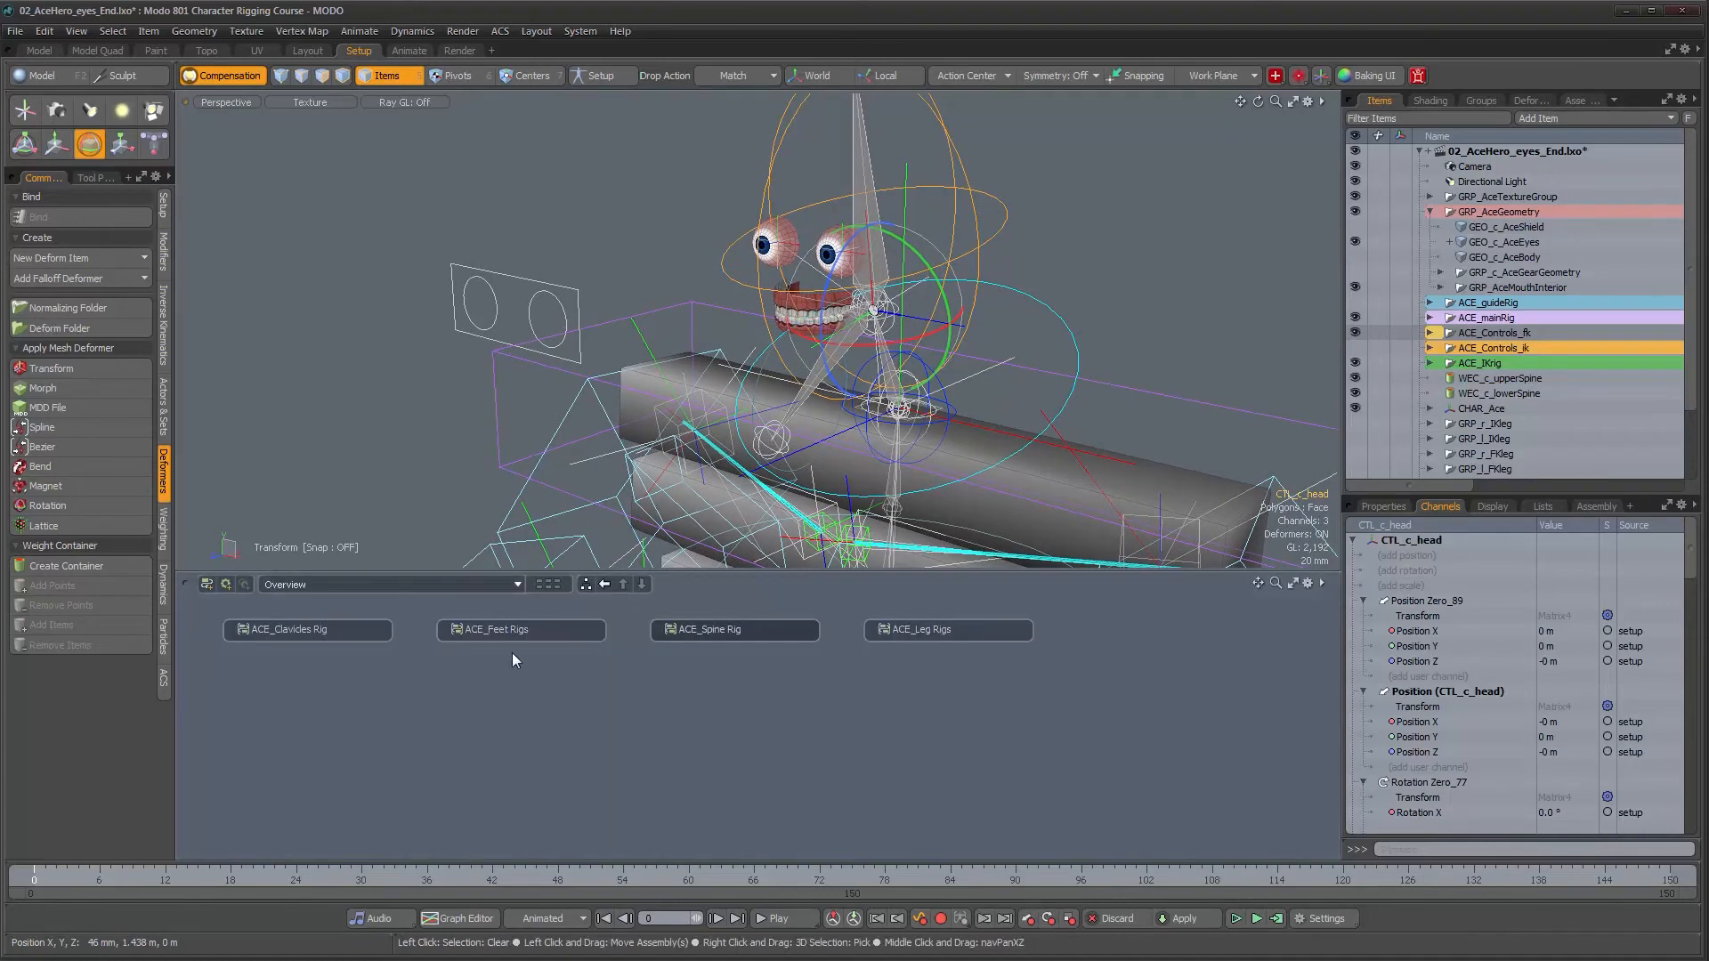
double_click(705, 638)
alt+right_drag(949, 732, 955, 732)
alt+drag(944, 732, 872, 742)
alt+right_drag(873, 743, 931, 748)
alt+drag(931, 748, 968, 771)
alt+drag(787, 217, 797, 216)
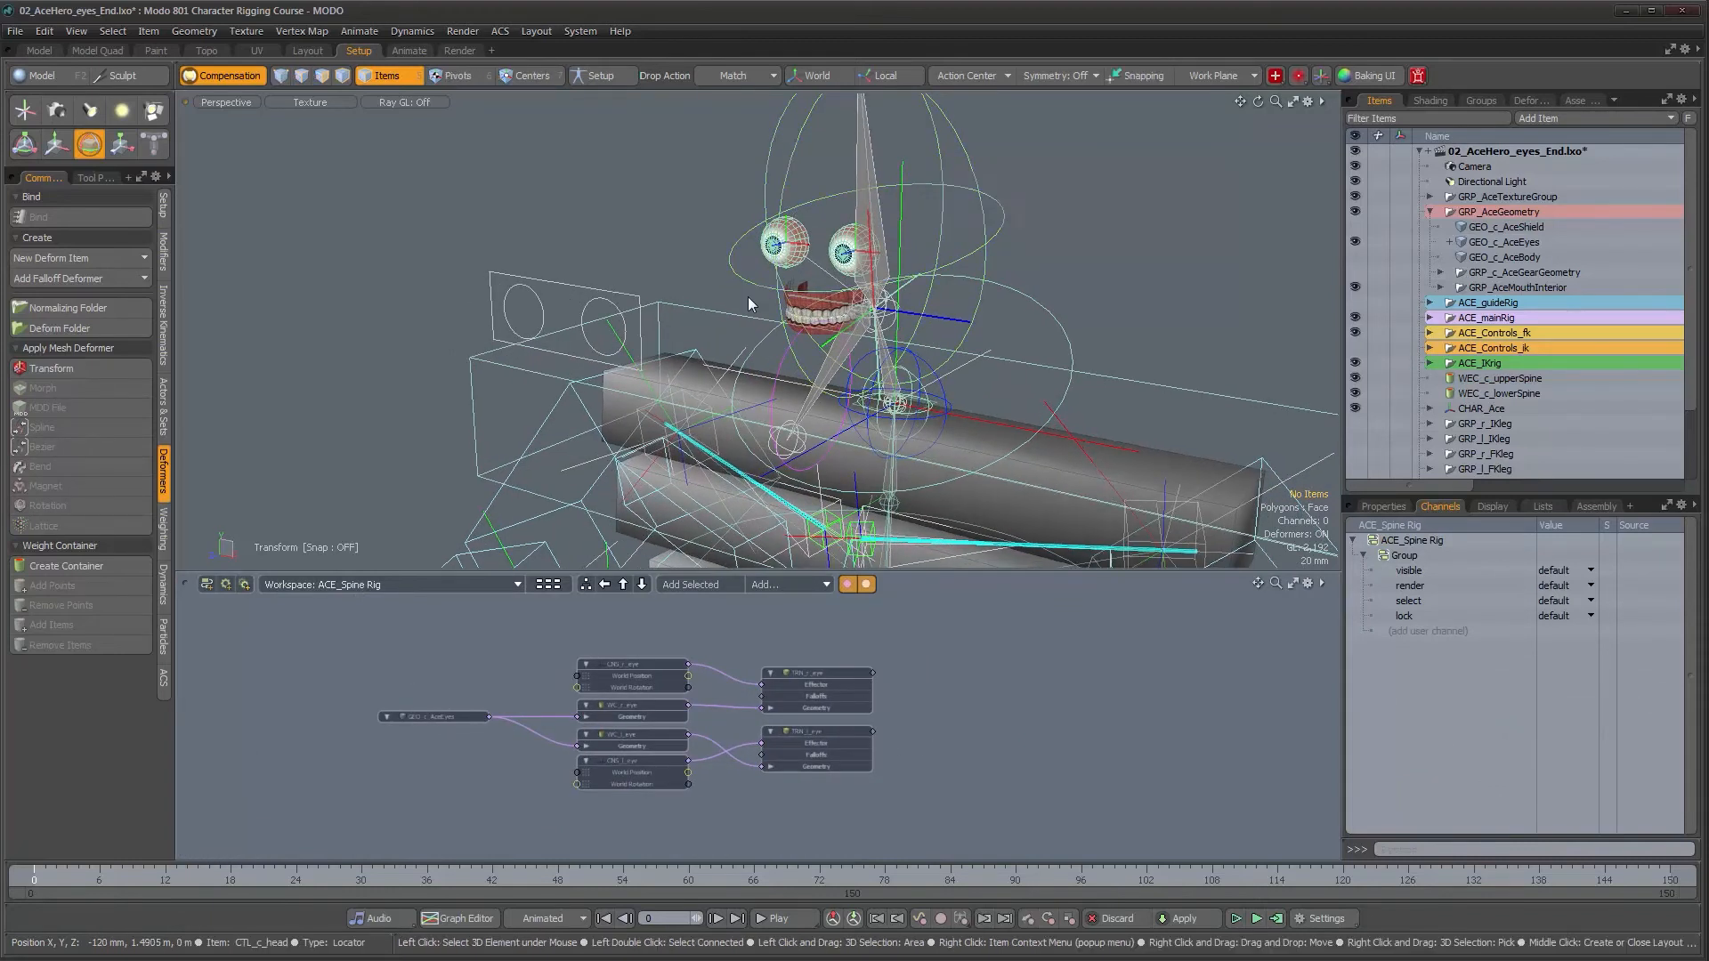
click(994, 705)
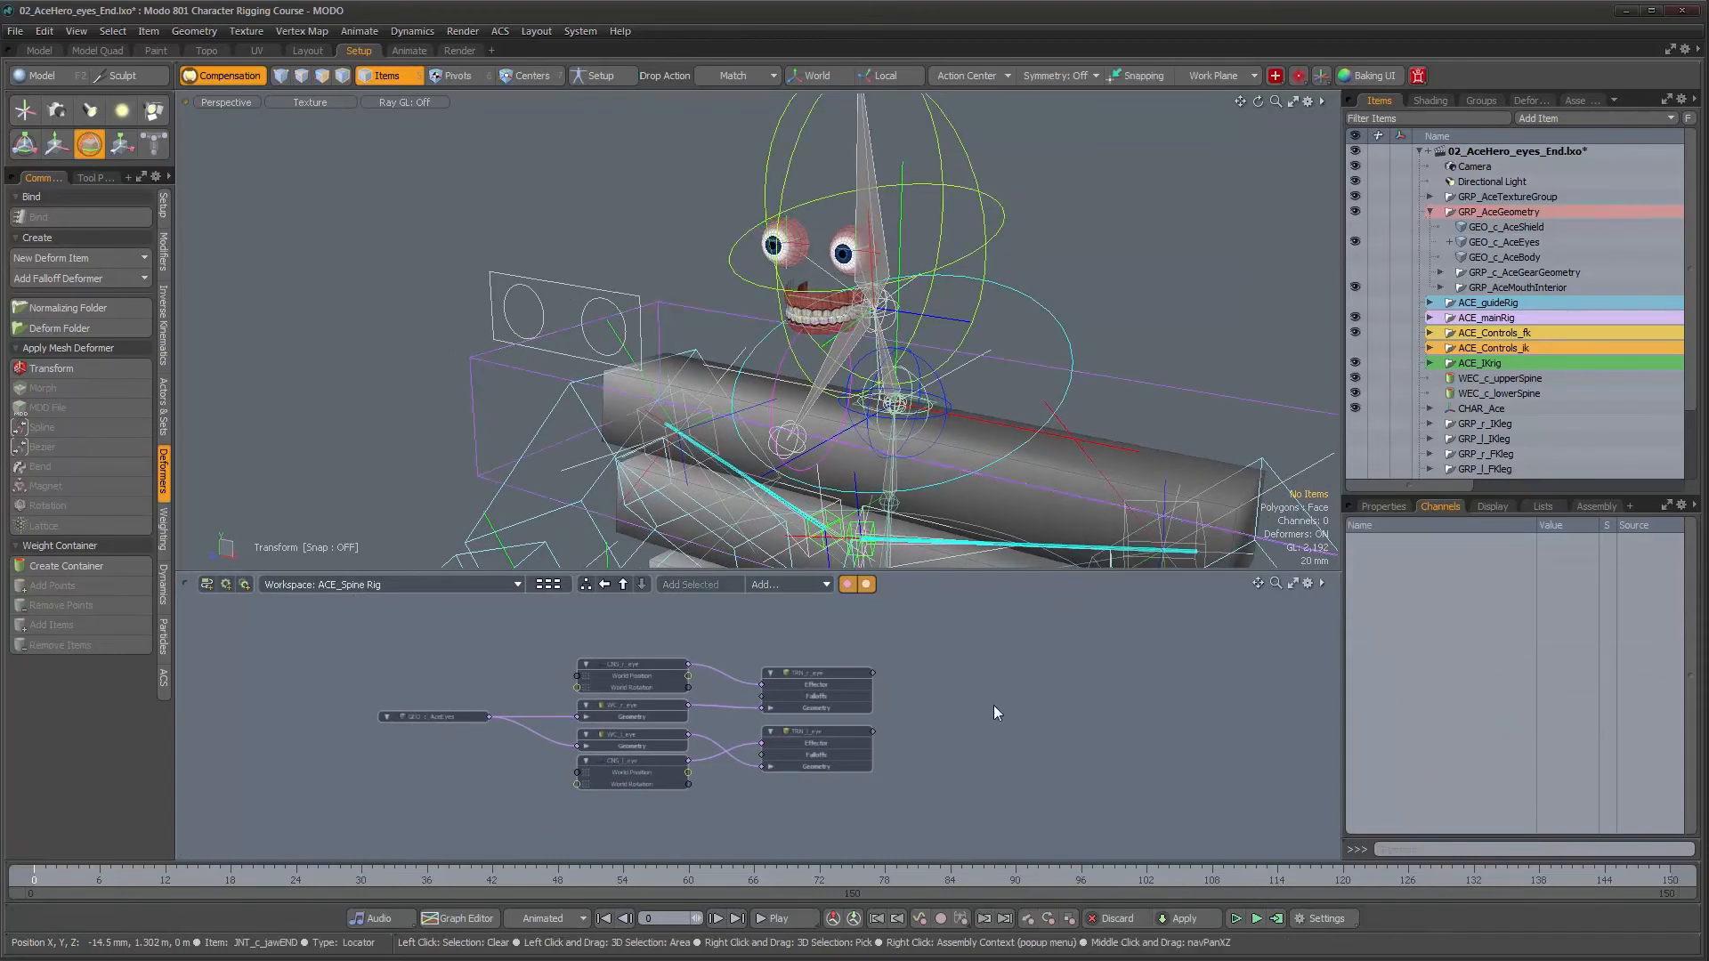
- Enable Setup mode, then add a new locator and match its position to CTL_c_eyes
alt+drag(736, 331, 746, 332)
click(602, 74)
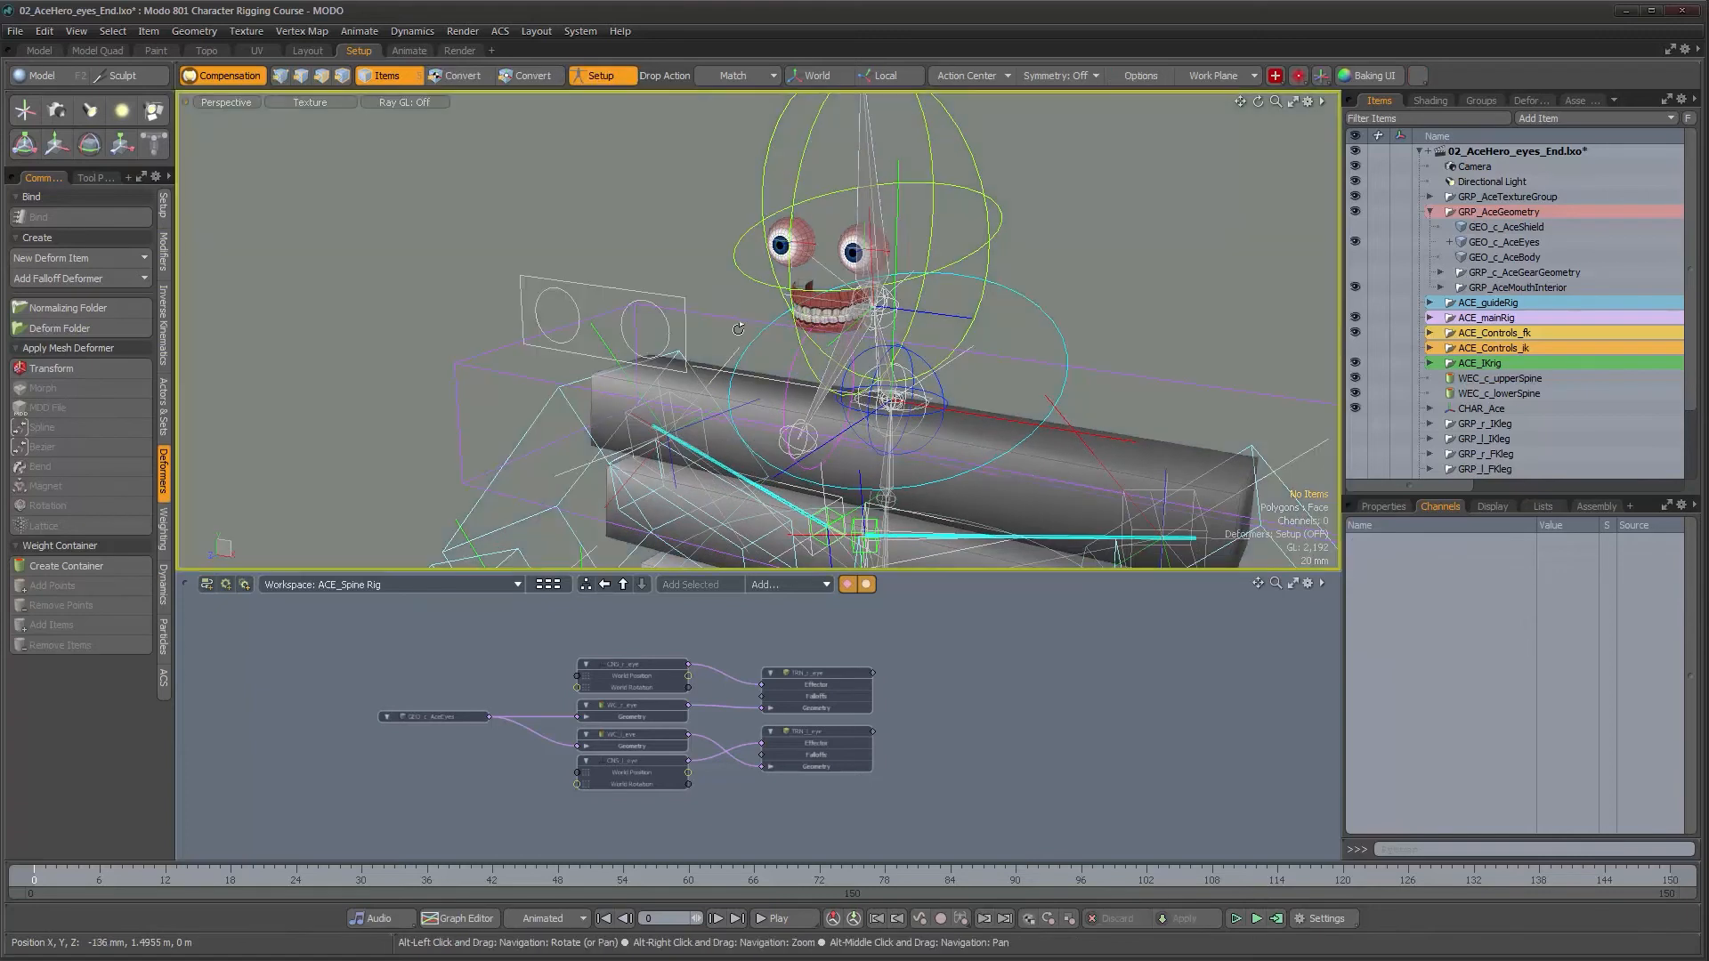
scroll(1579, 397, down, 2)
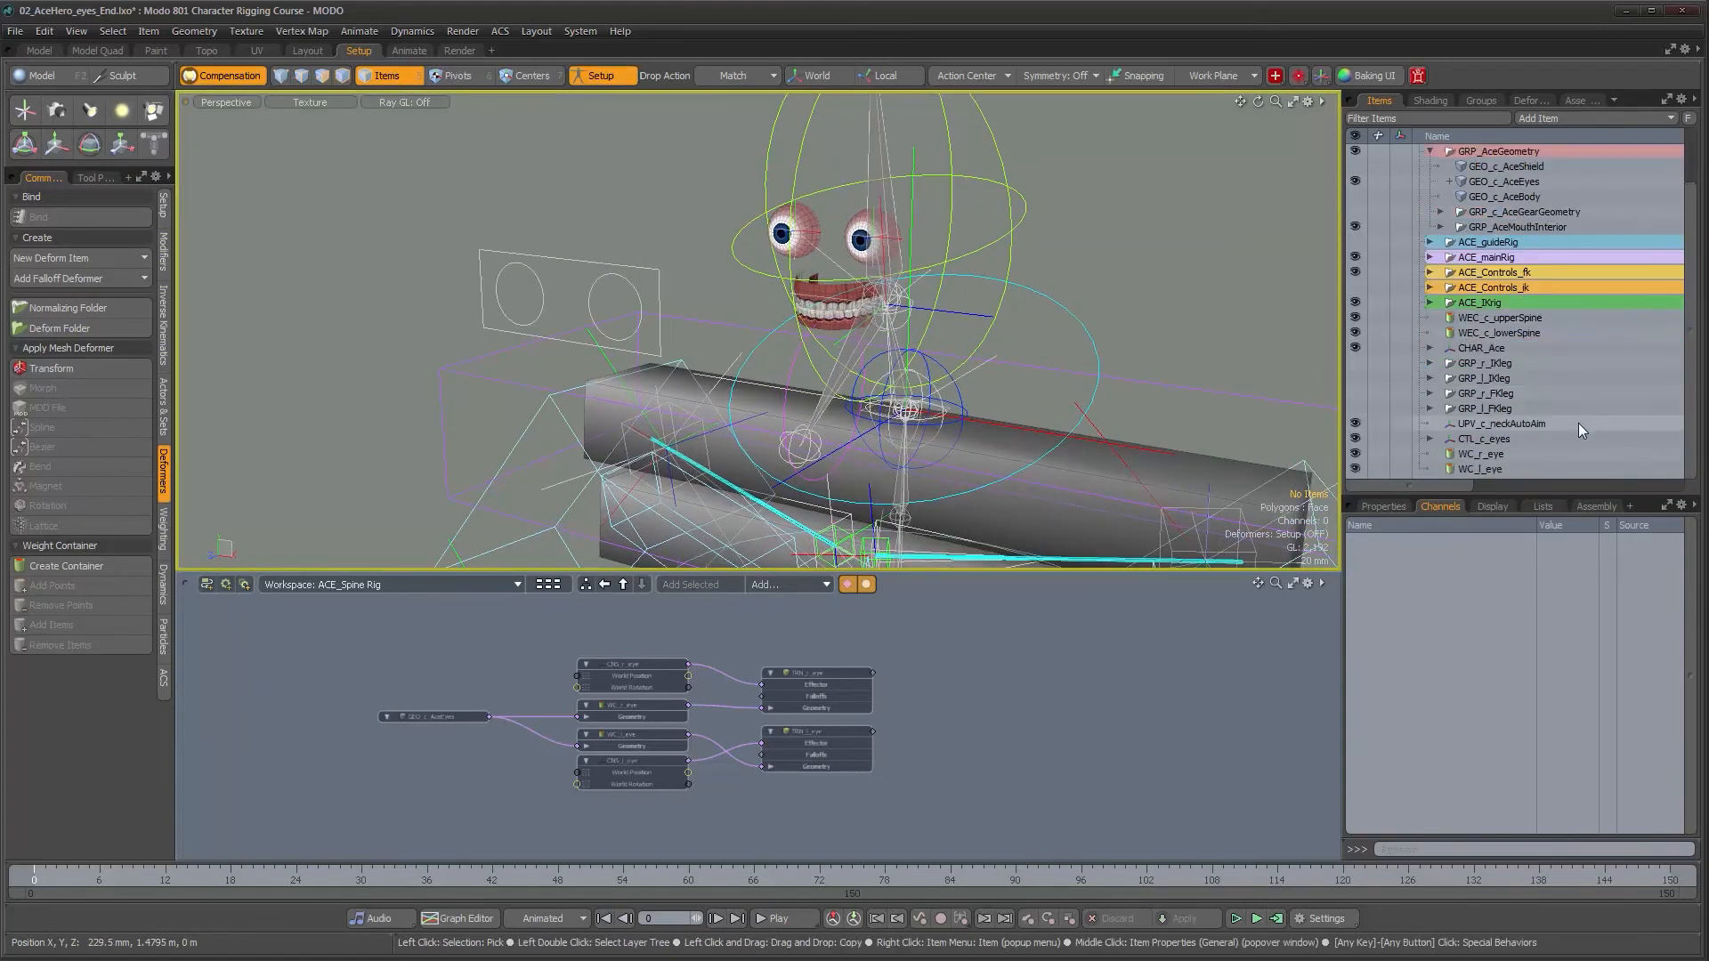
key(n)
scroll(1579, 423, down, 1)
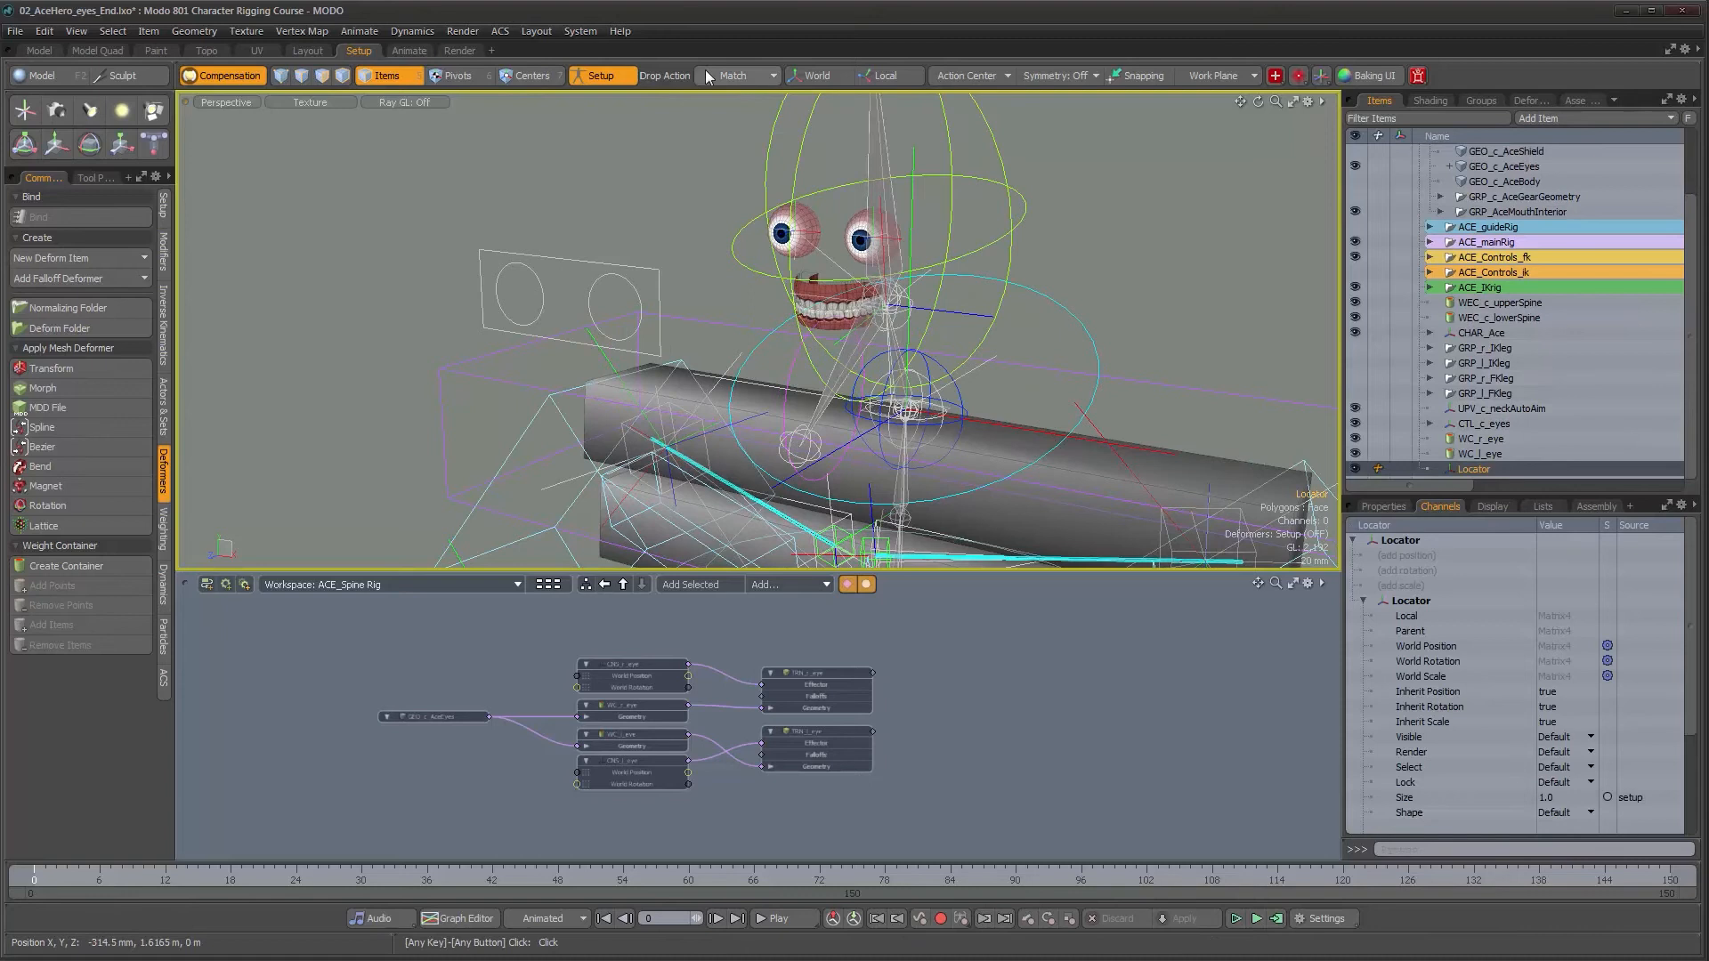
drag(563, 260, 563, 260)
mouse_move(703, 374)
alt+mouse_down()
mouse_move(784, 383)
mouse_move(714, 373)
mouse_move(714, 350)
alt+mouse_up()
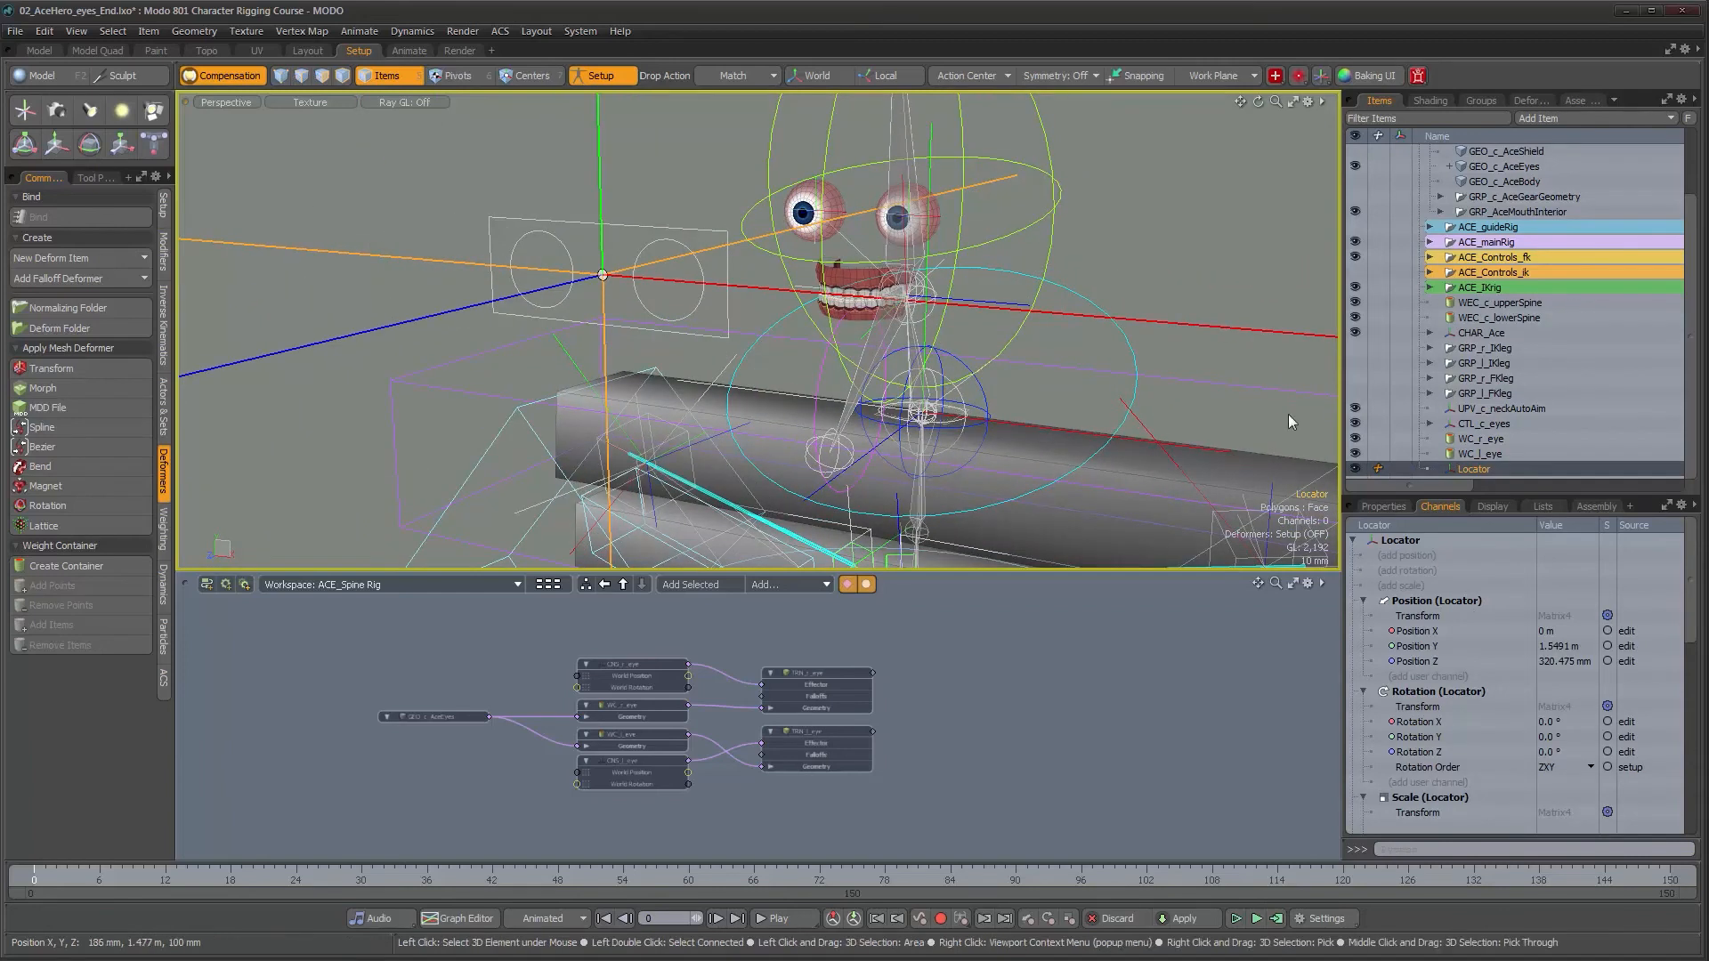
- Give the new locator a custom box shape that replaces the default display, sized 5.7 mm on all axes
click(1509, 506)
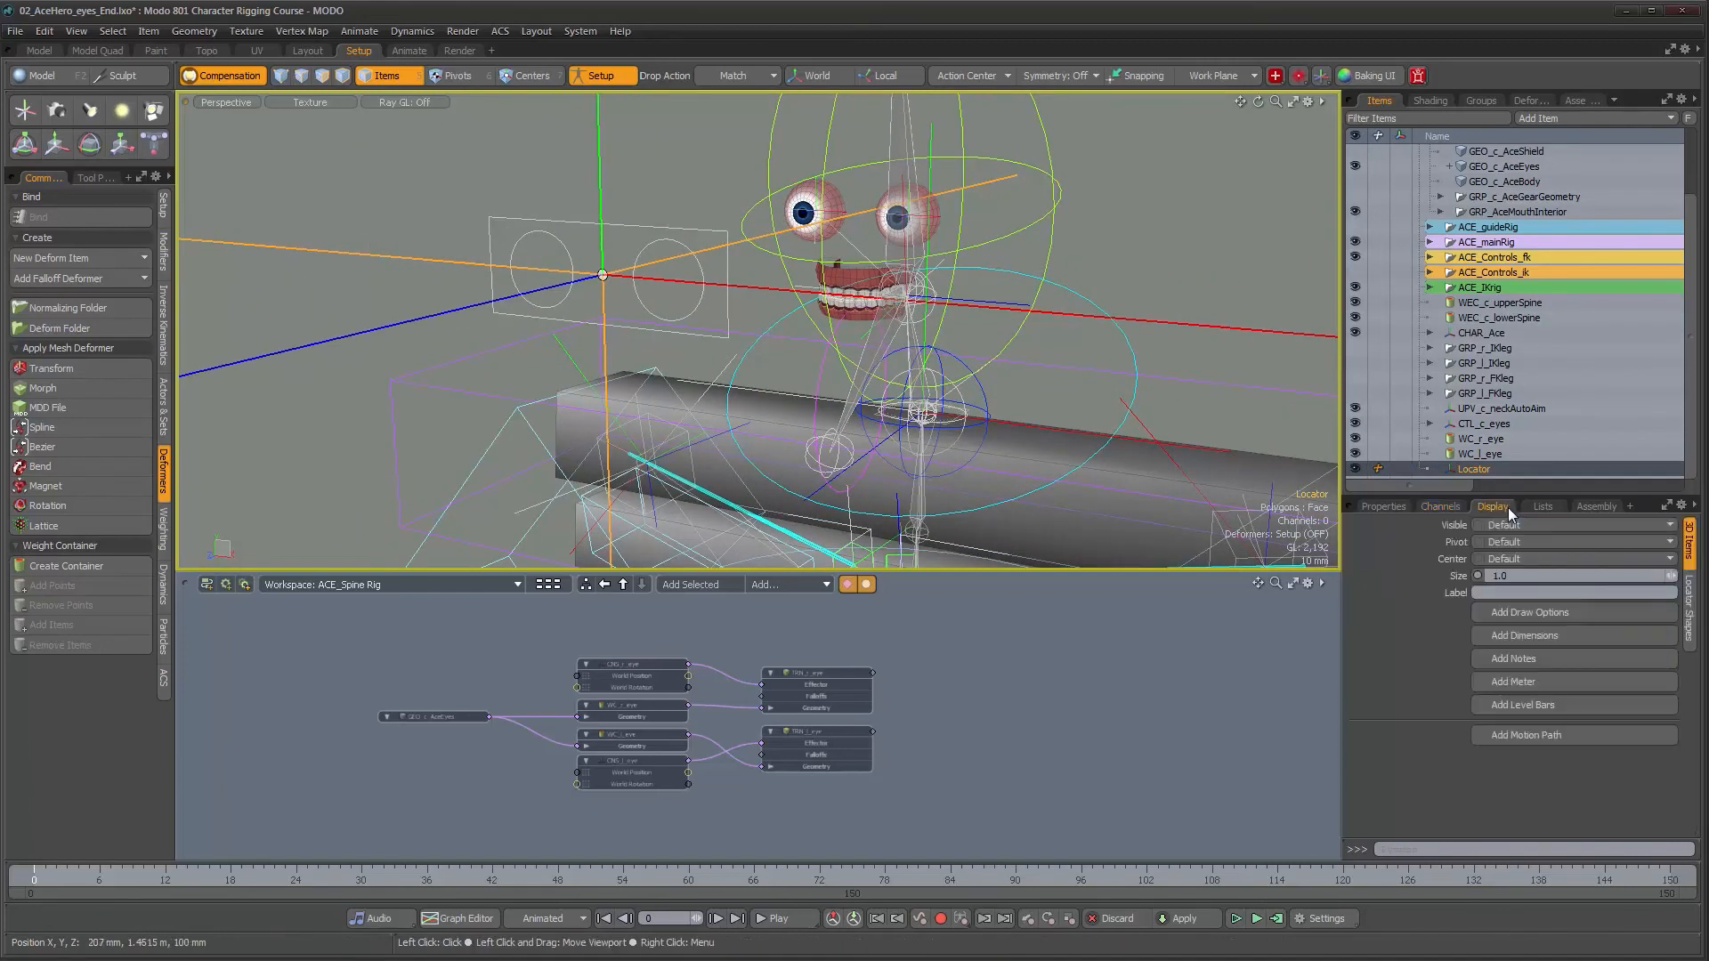
click(1692, 606)
click(1576, 543)
click(1574, 558)
click(1530, 584)
click(1531, 597)
click(1497, 615)
click(1655, 727)
drag(1670, 727, 1604, 727)
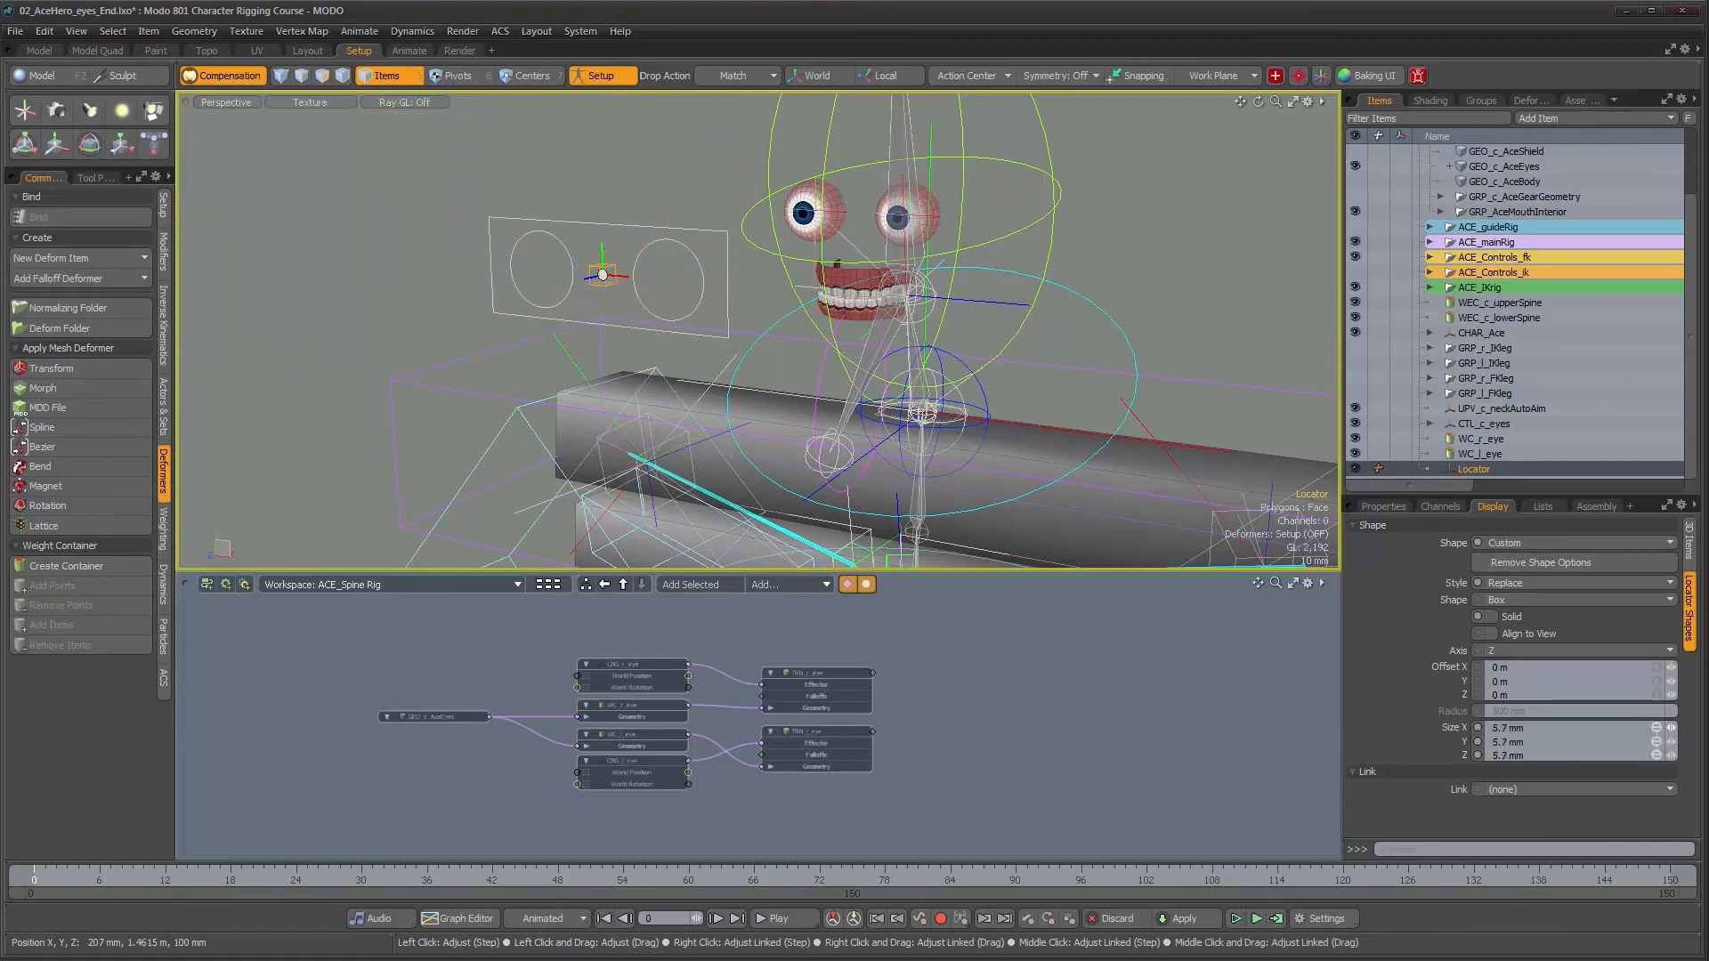
- Rename the box locator CNS_c_eyesTrnsSpace and parent CTL_c_eyes under it
click(1383, 506)
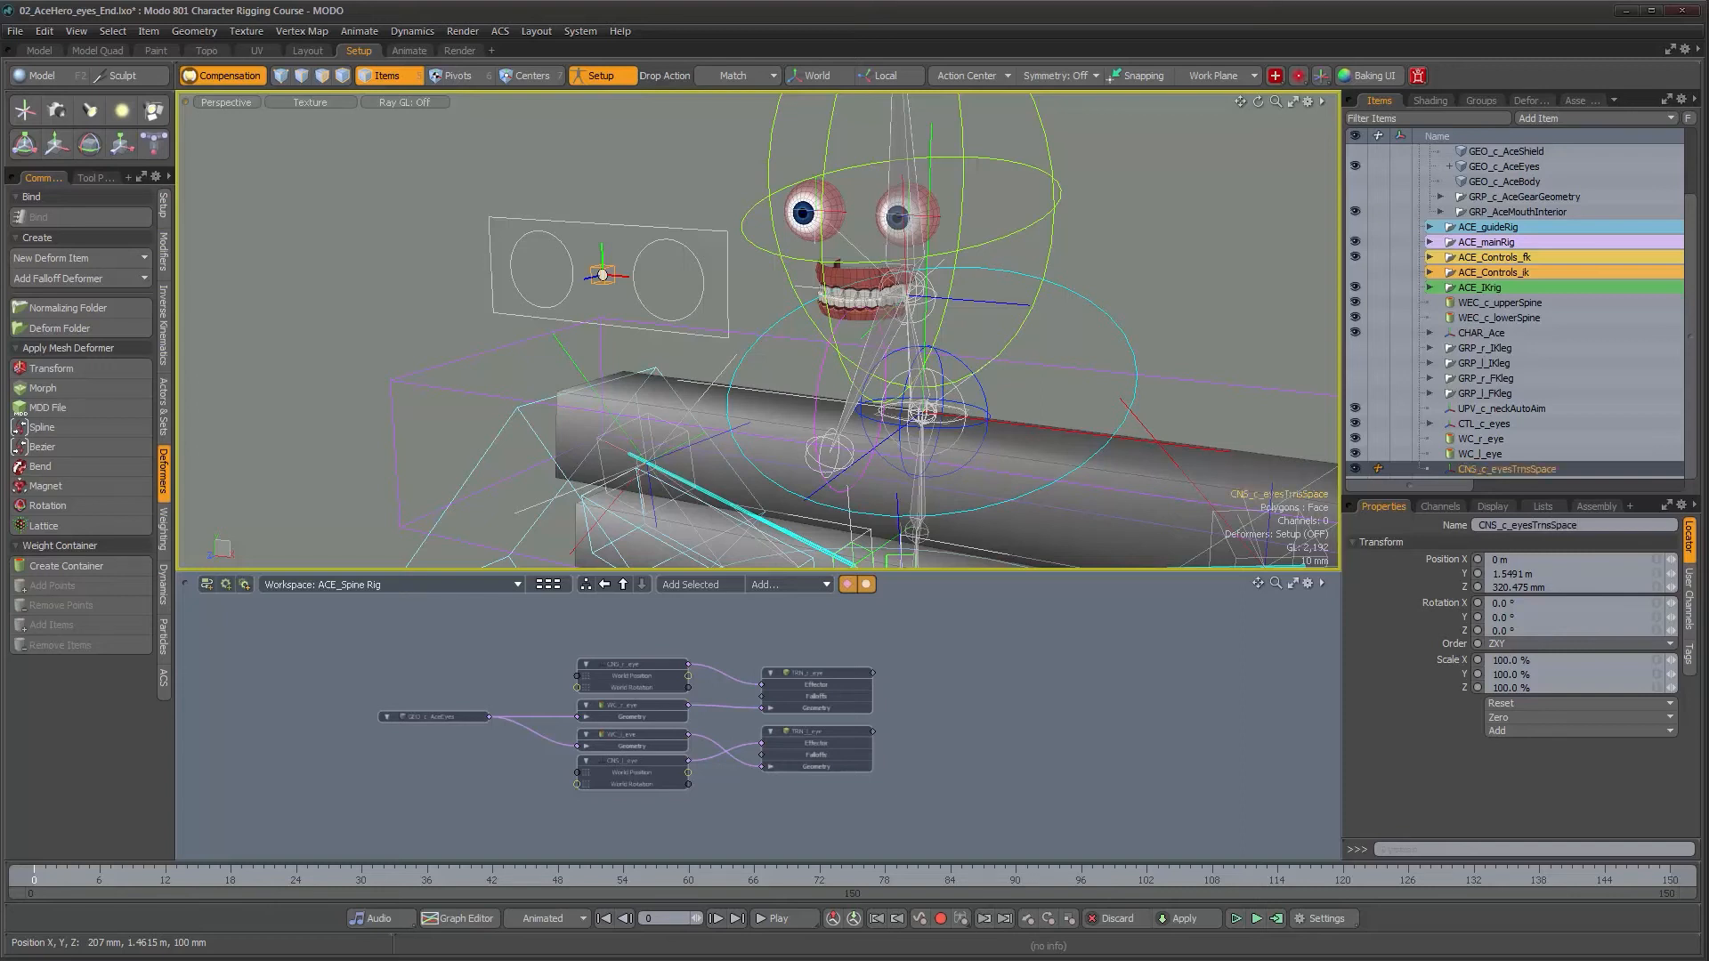
alt+drag(730, 298, 677, 302)
click(579, 282)
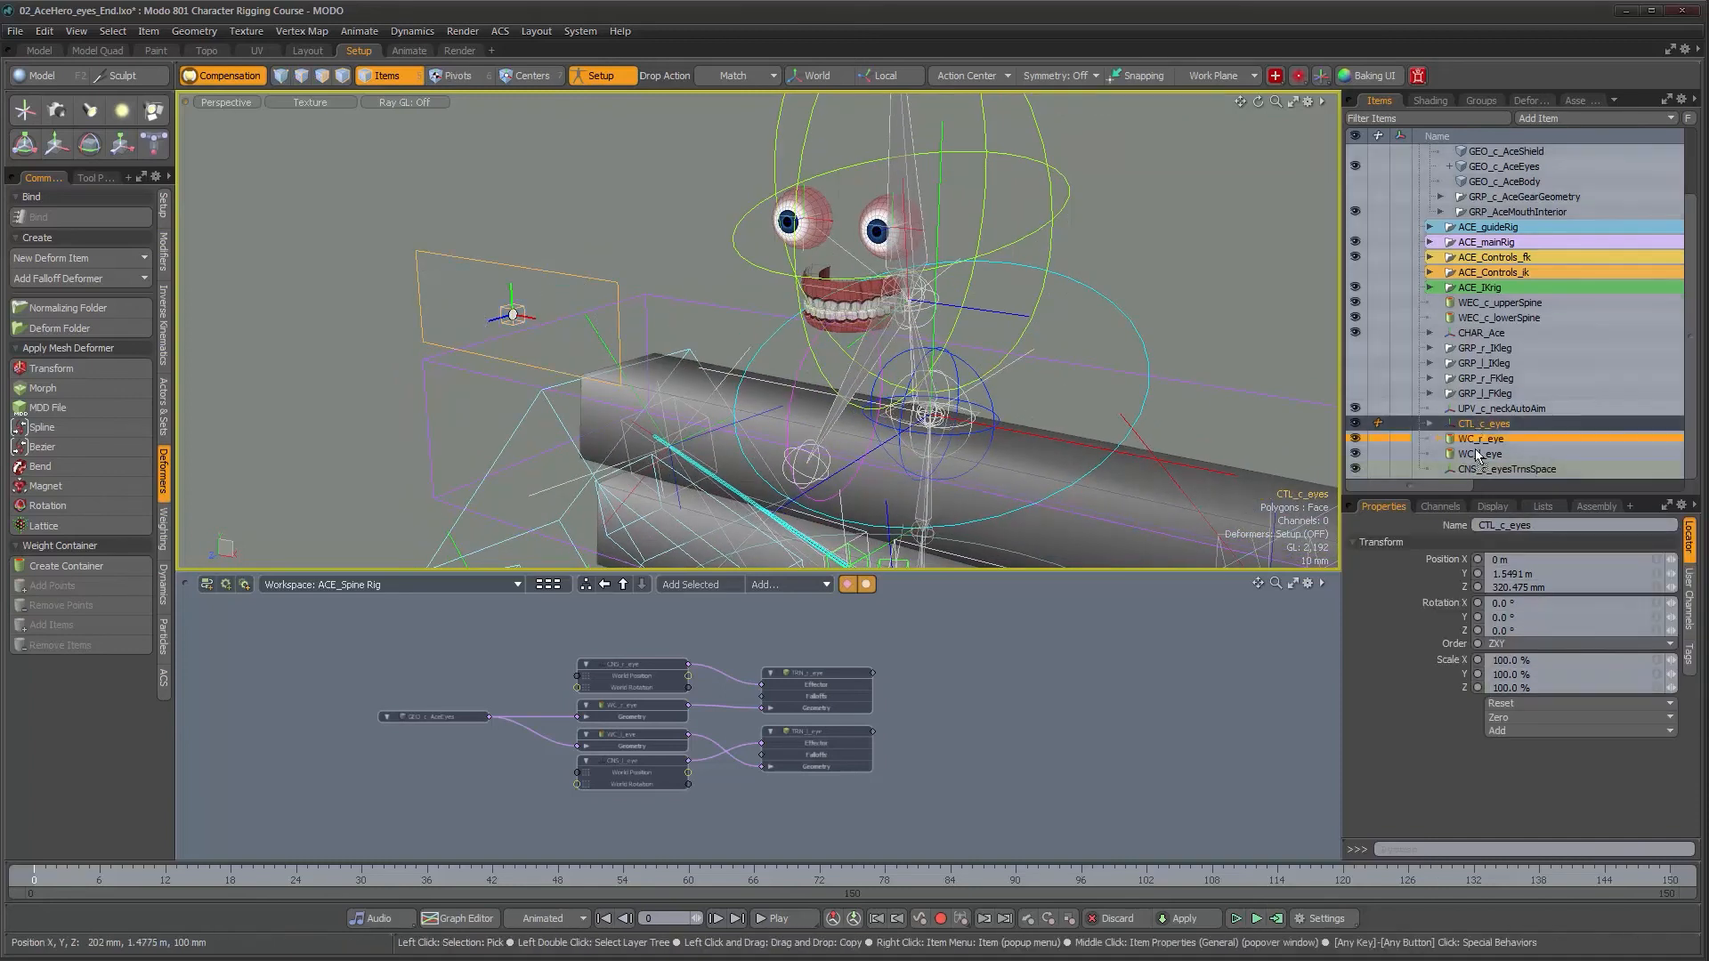
drag(1476, 464, 1475, 469)
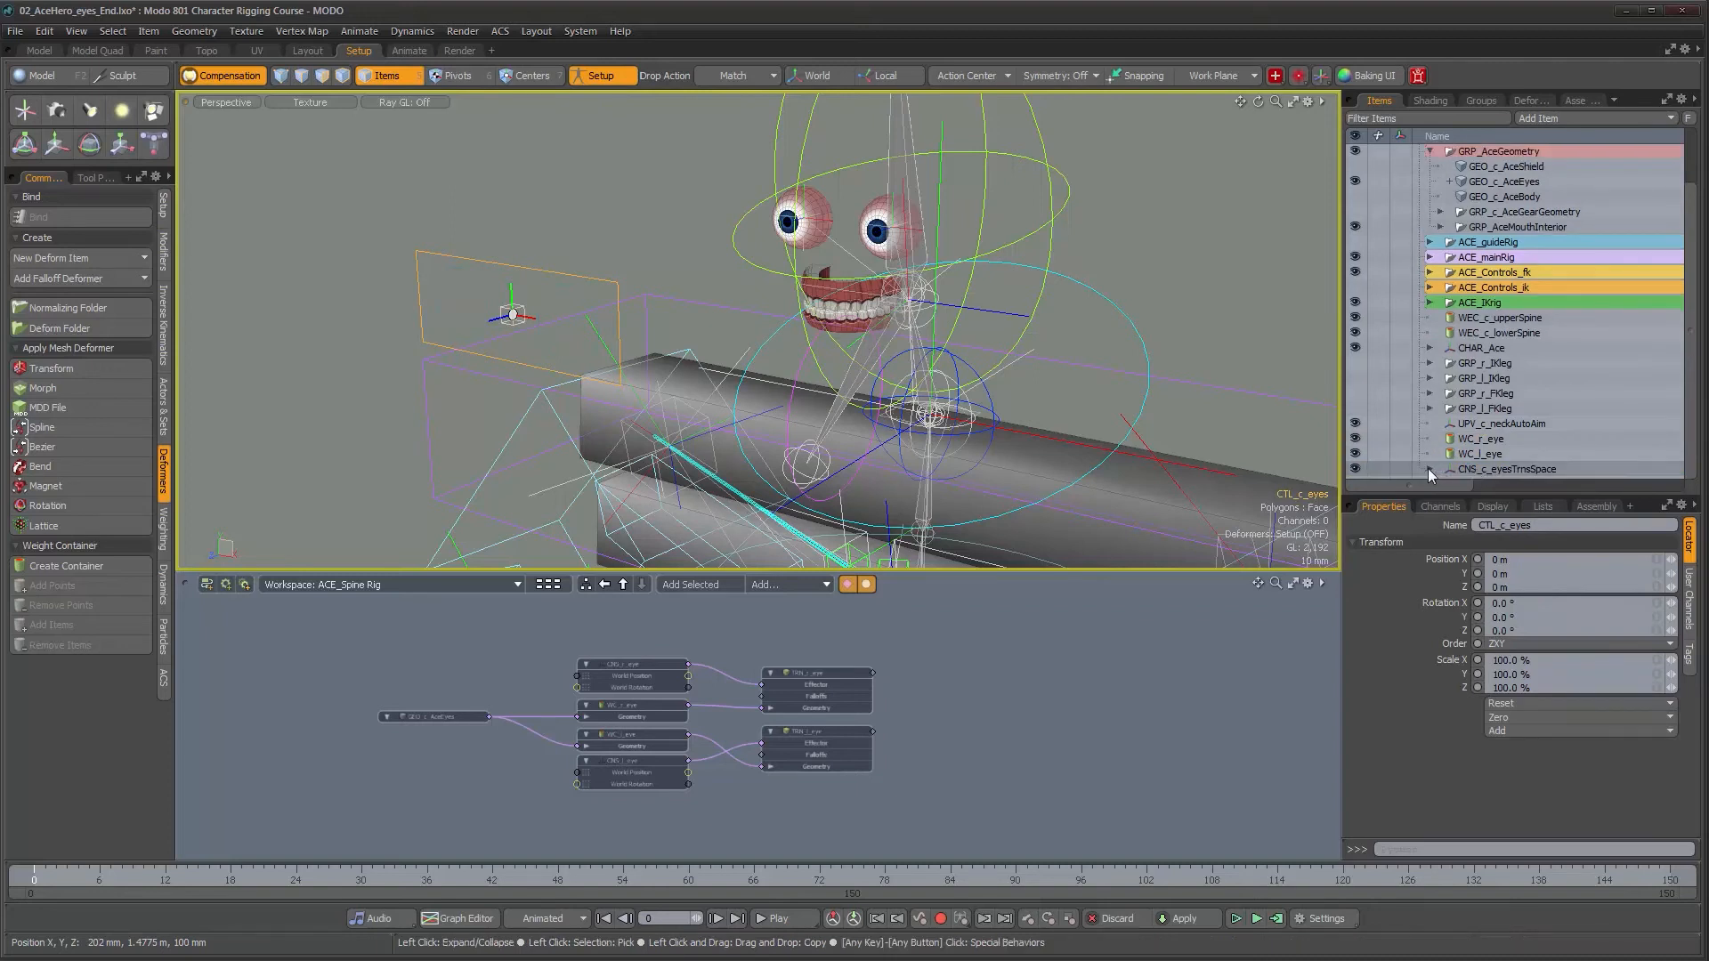
click(1478, 454)
click(1439, 468)
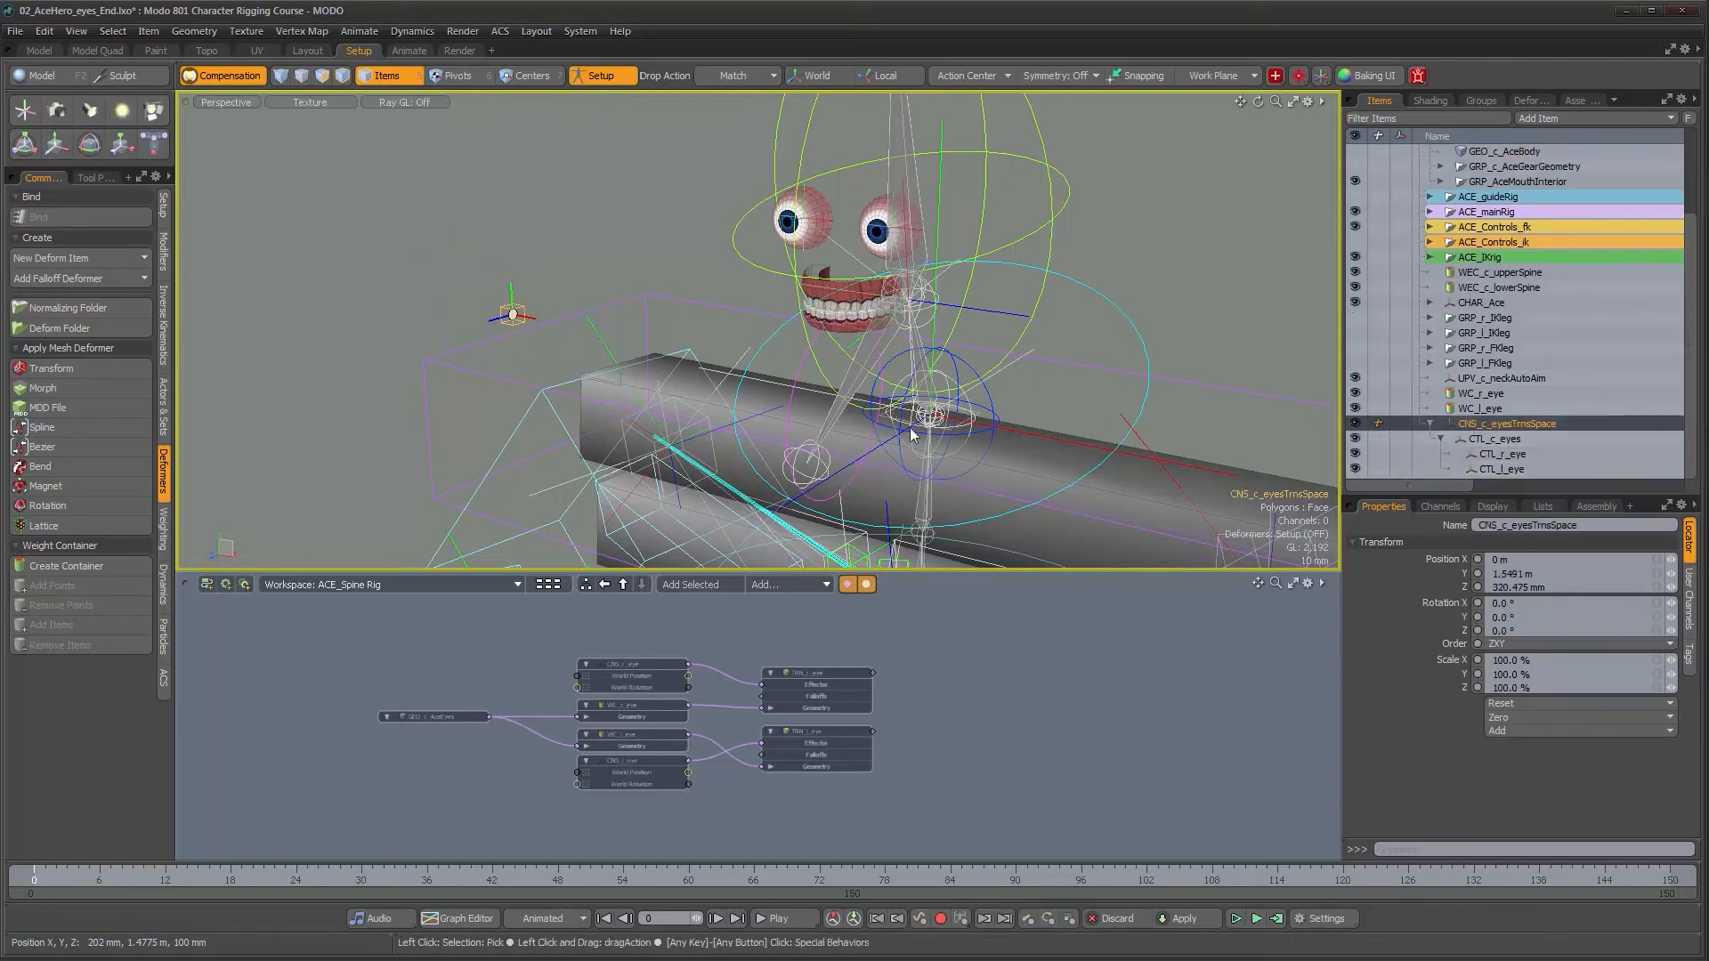
alt+drag(534, 323, 606, 281)
alt+drag(798, 302, 780, 317)
alt+right_drag(780, 317, 814, 331)
alt+drag(814, 331, 926, 381)
alt+middle_drag(926, 381, 828, 388)
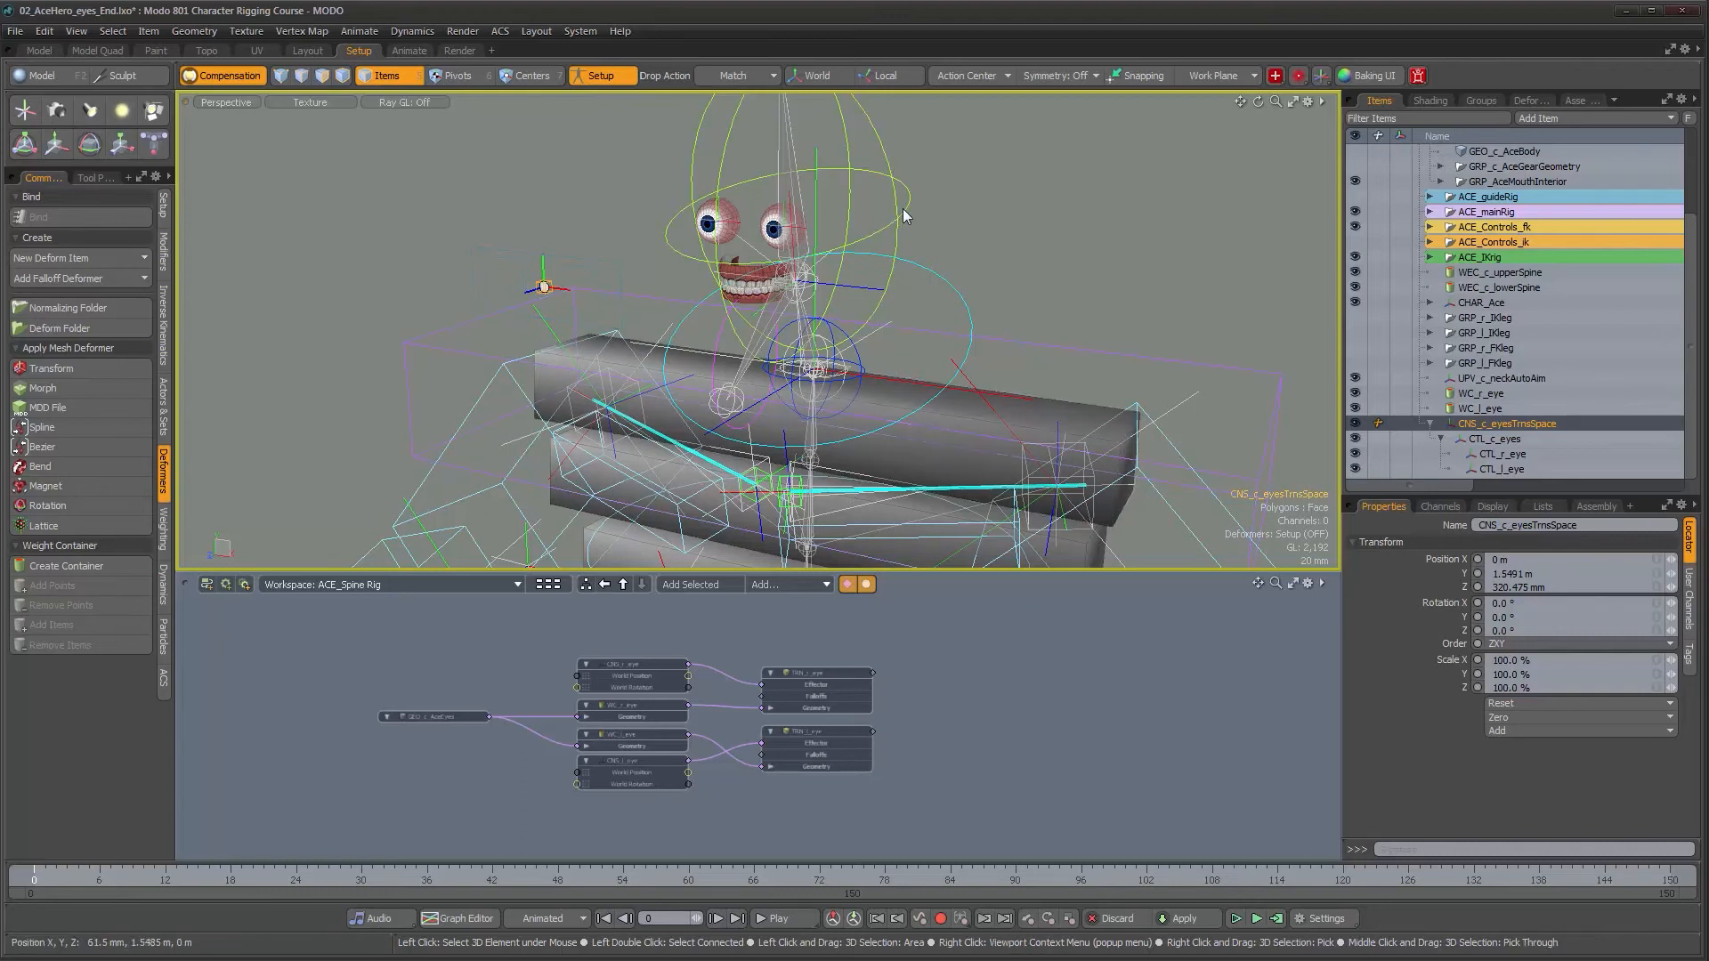
alt+drag(910, 207, 933, 372)
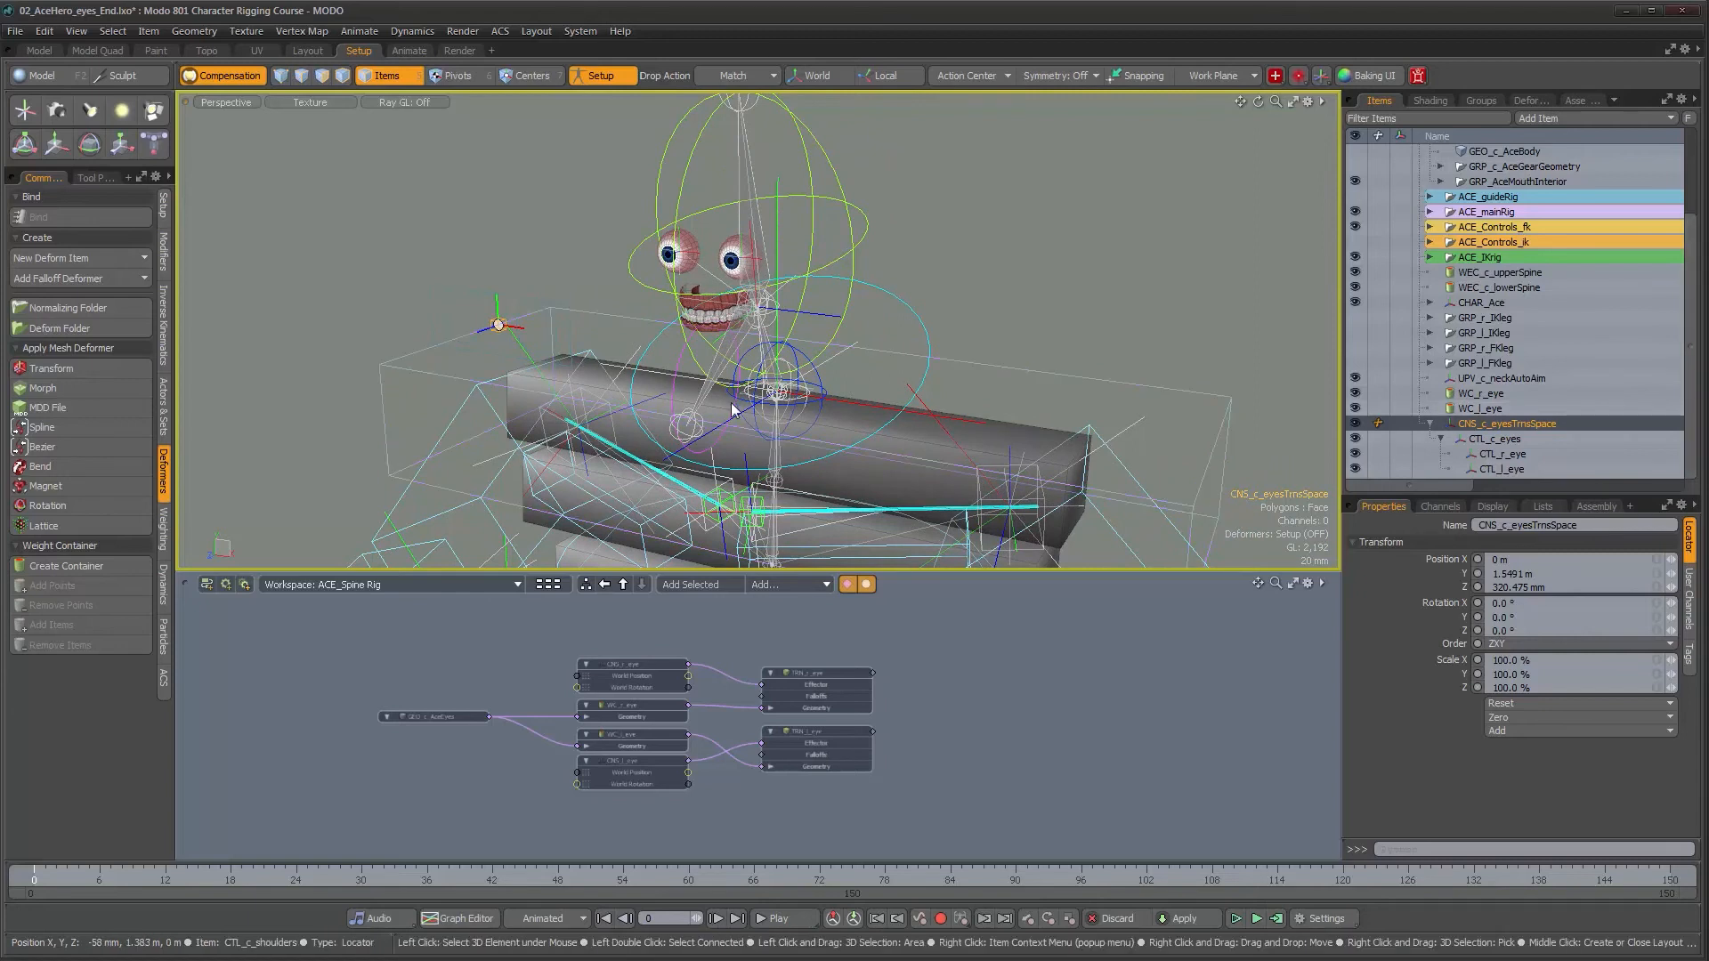
alt+drag(903, 359, 887, 359)
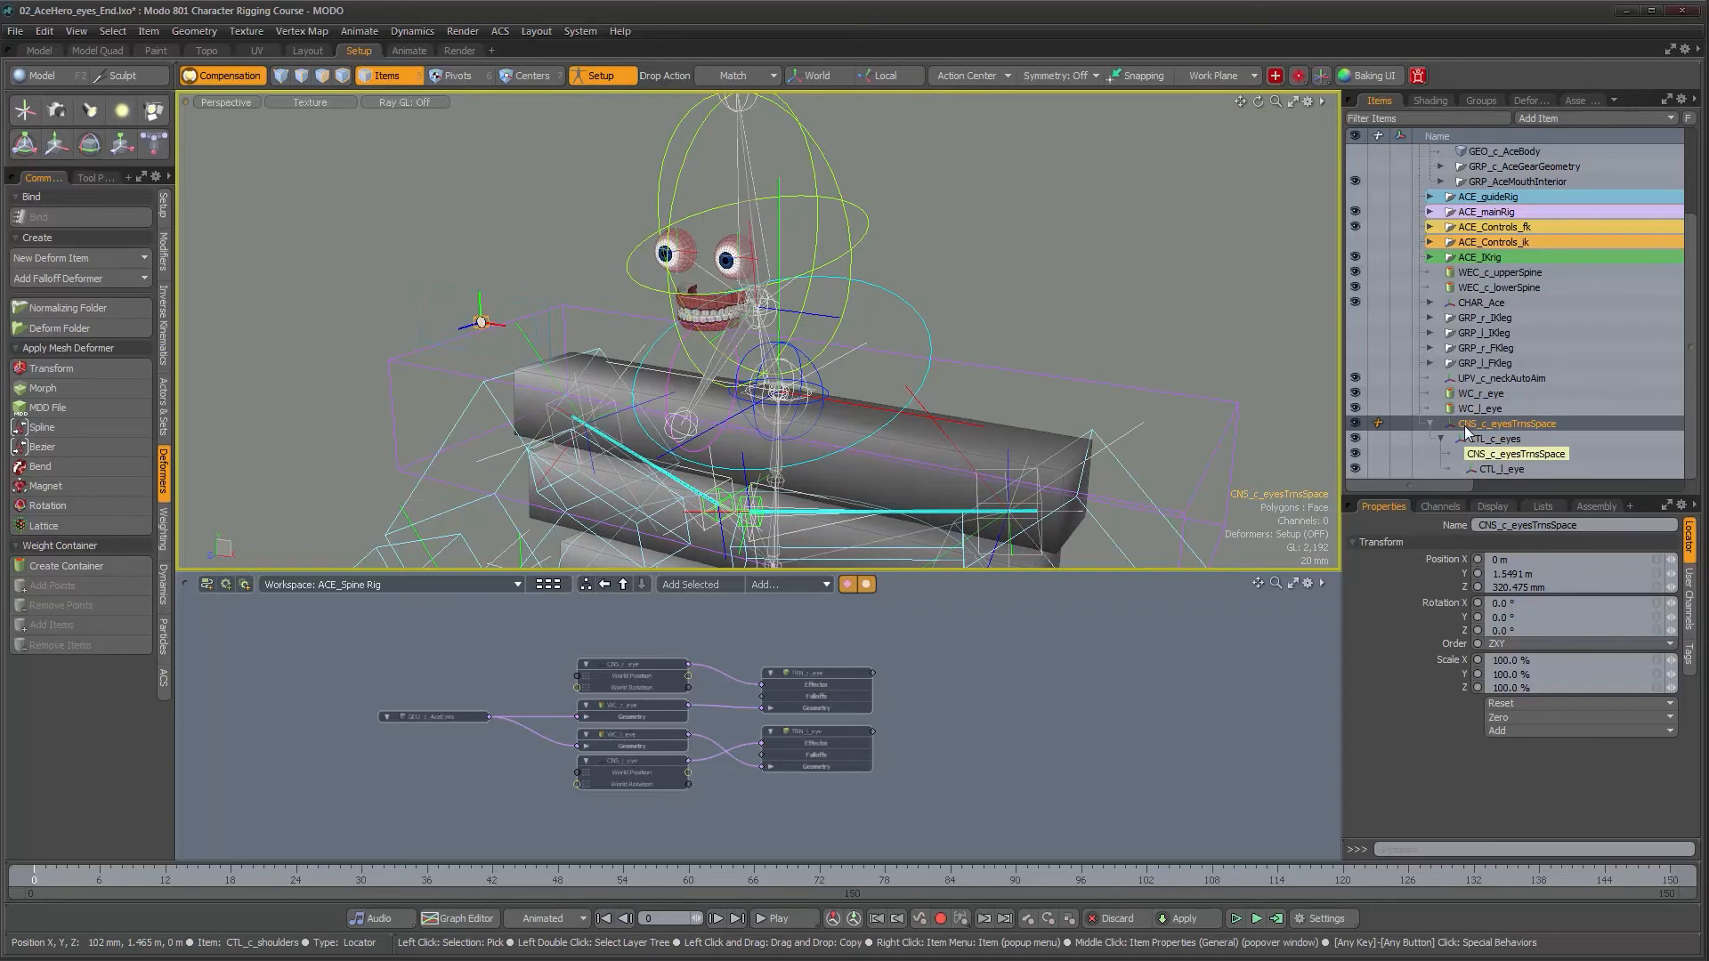
- Add another locator and match its position to CNS_c_eyesTrnsSpace
key(n)
mouse_move(836, 320)
alt+mouse_down()
mouse_move(850, 323)
mouse_move(837, 313)
alt+mouse_up()
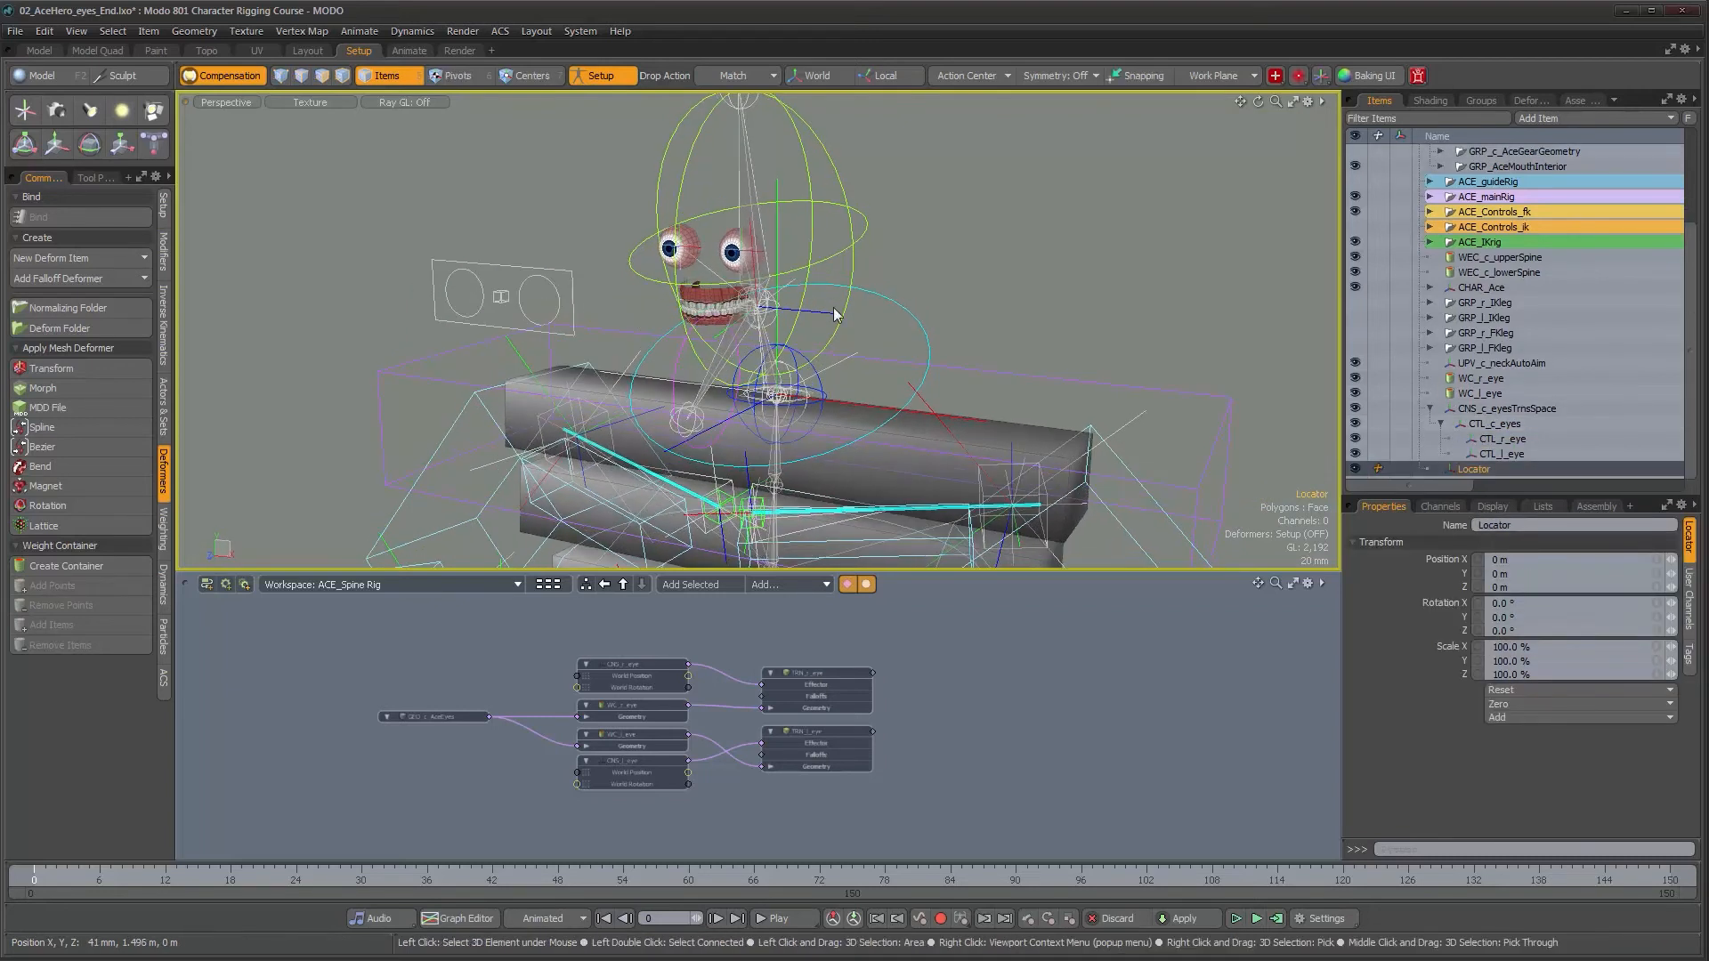
ctrl+alt+drag(835, 314, 925, 316)
alt+shift+drag(925, 316, 1104, 369)
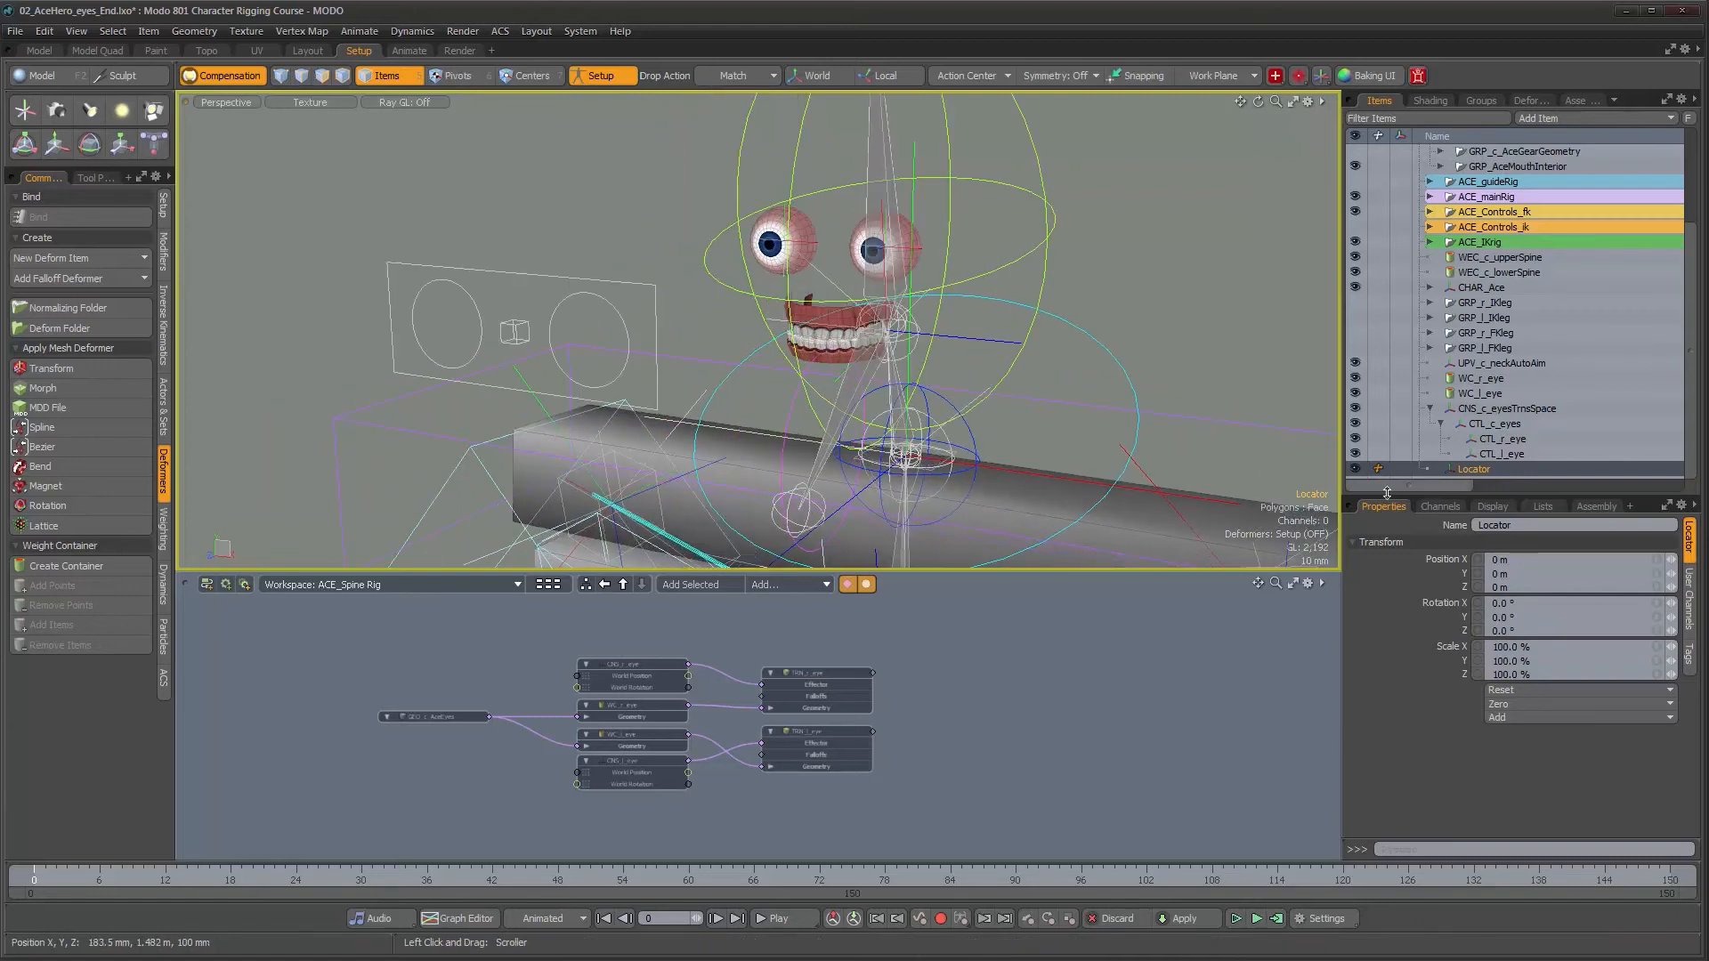
click(516, 337)
- Set the new locator's display size to 0.04 and rename it LOC_c_headSpace
click(1492, 505)
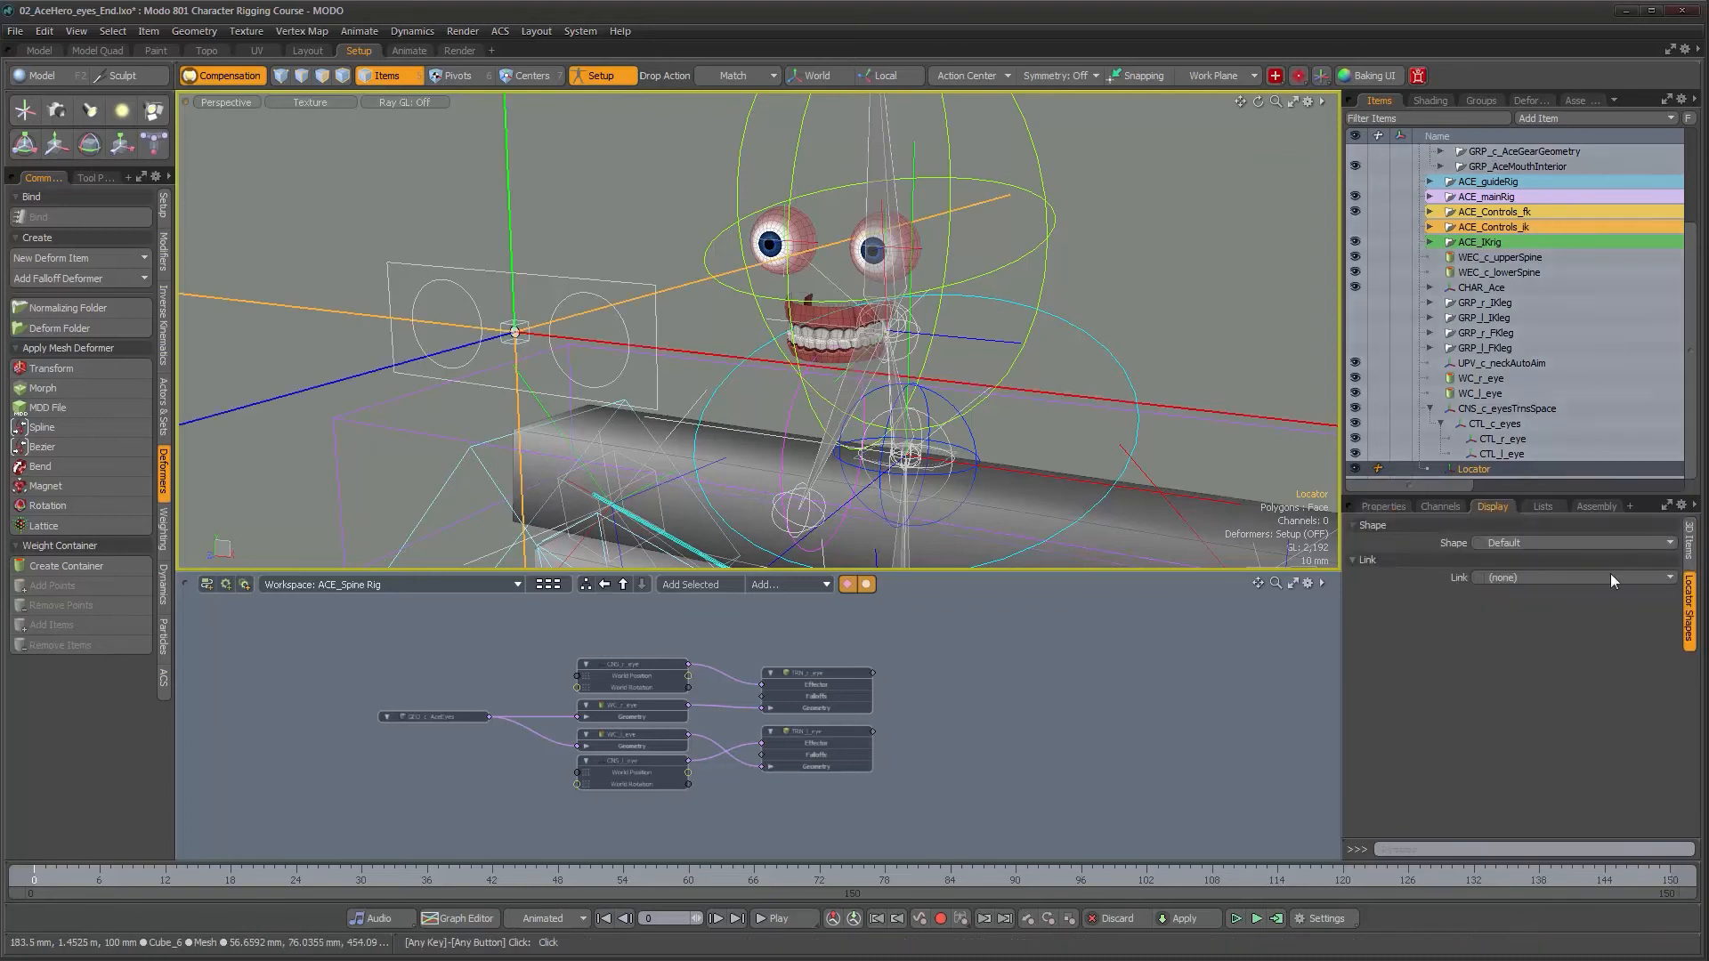
click(1689, 540)
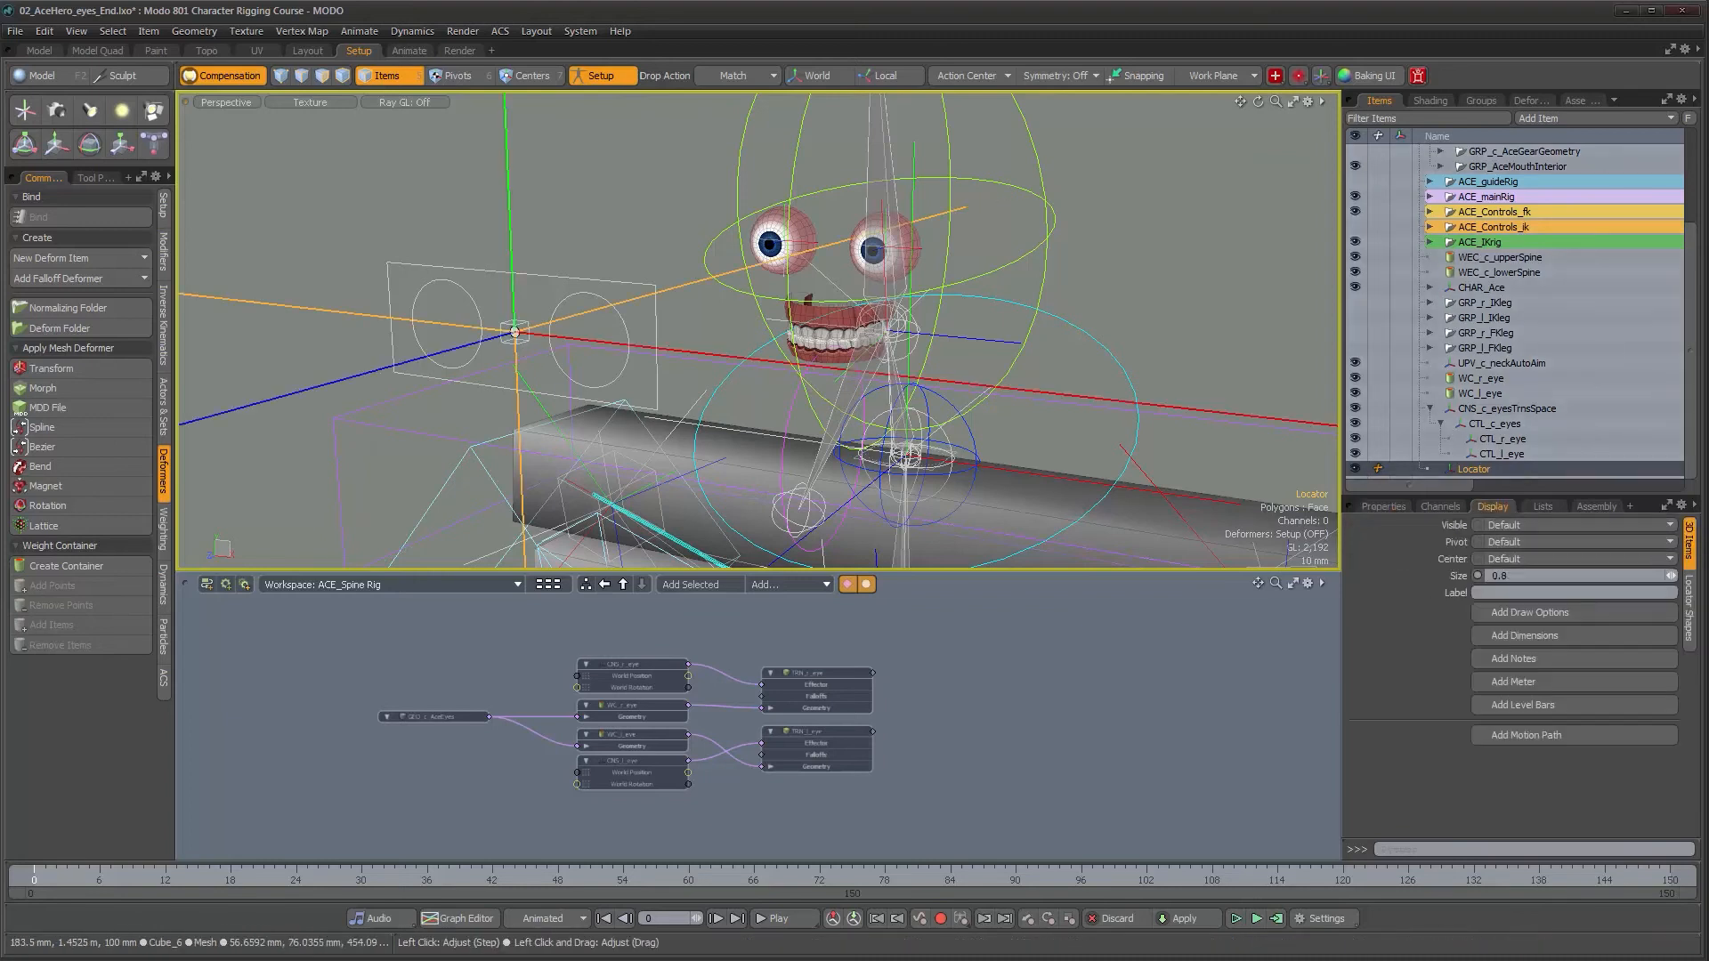
drag(1670, 575, 1646, 575)
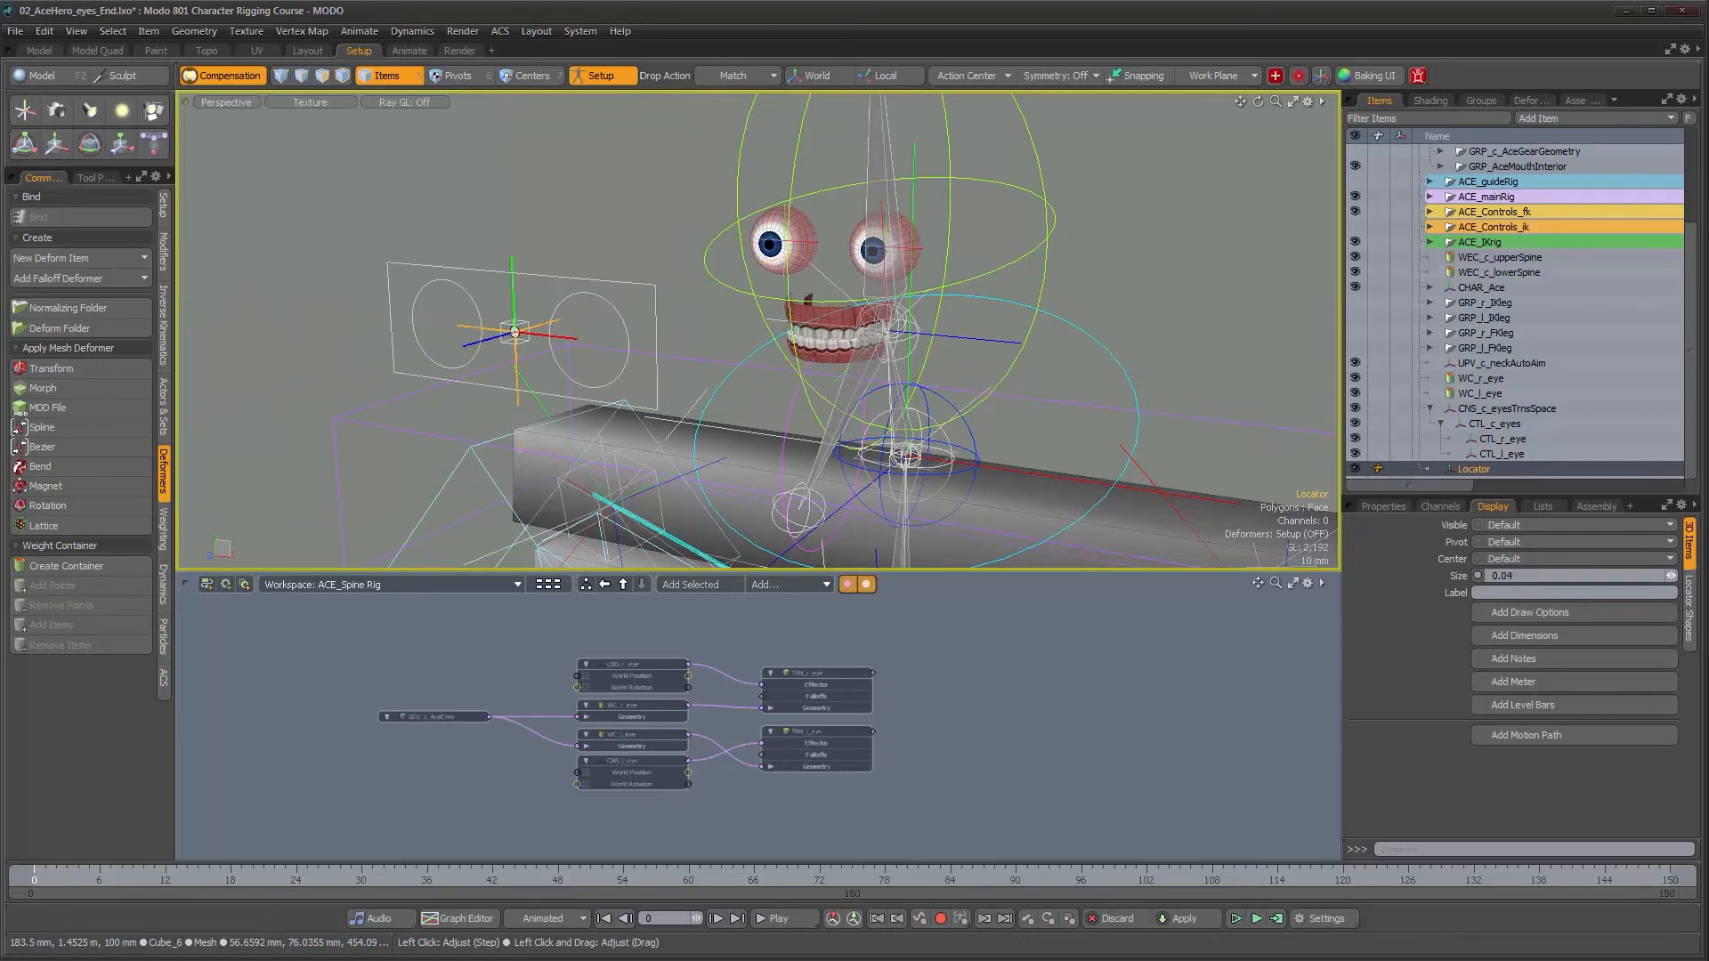
double_click(1487, 466)
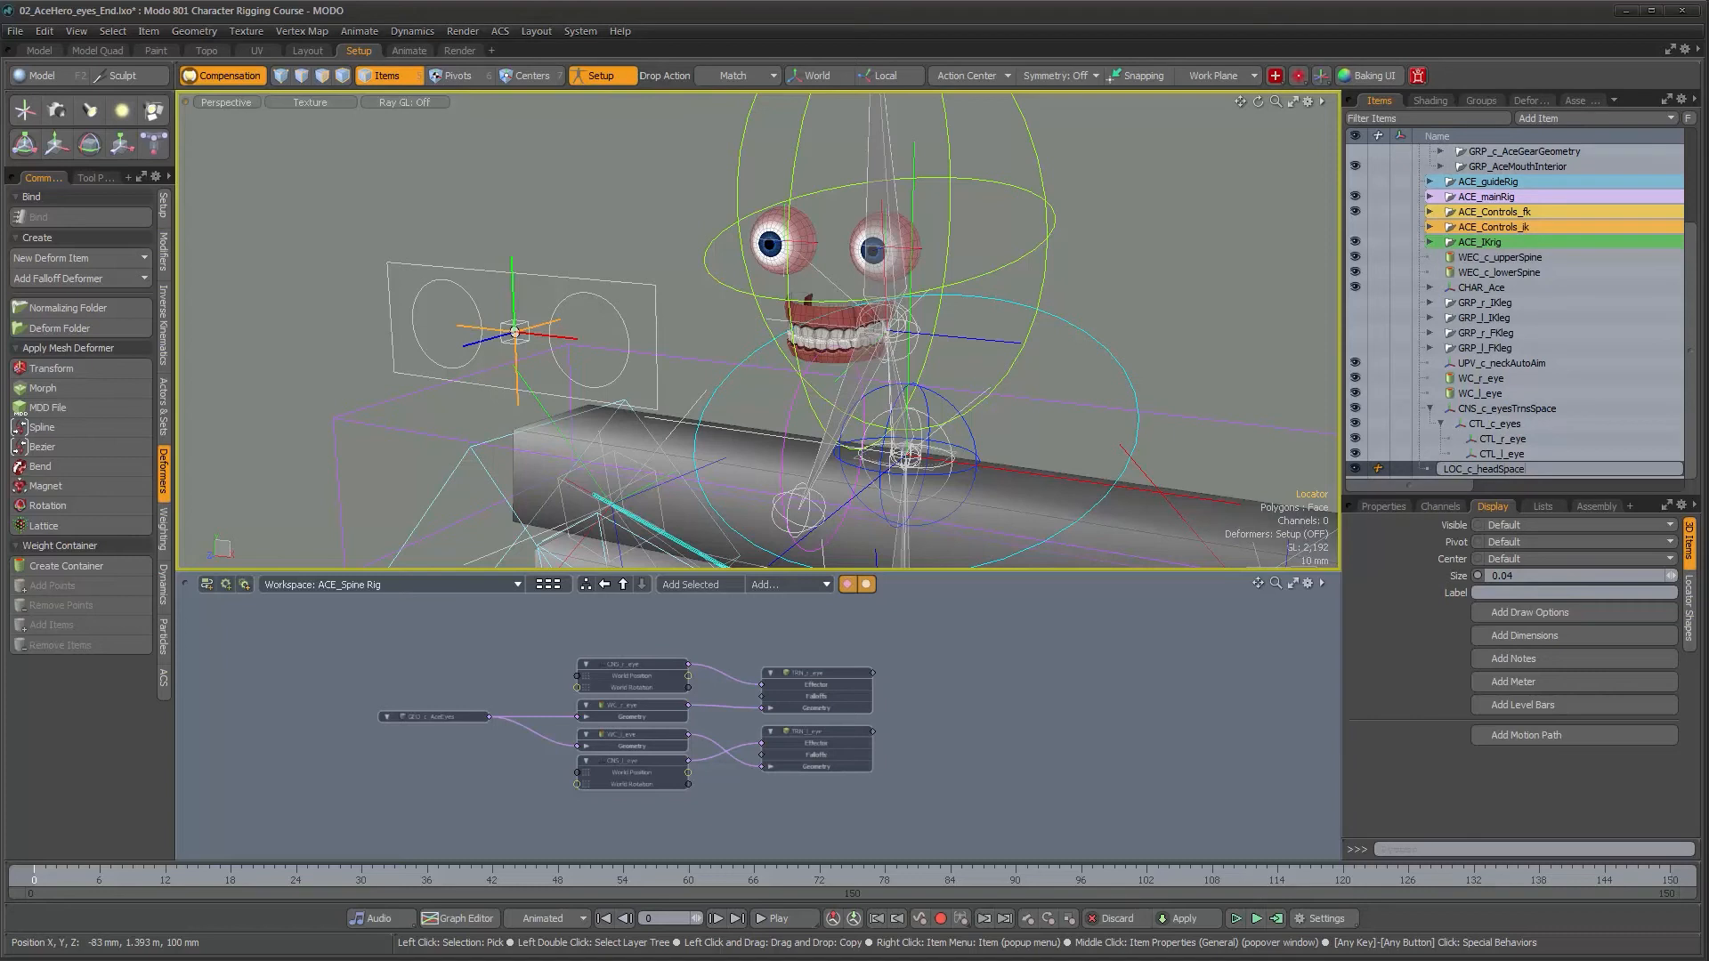
key(Return)
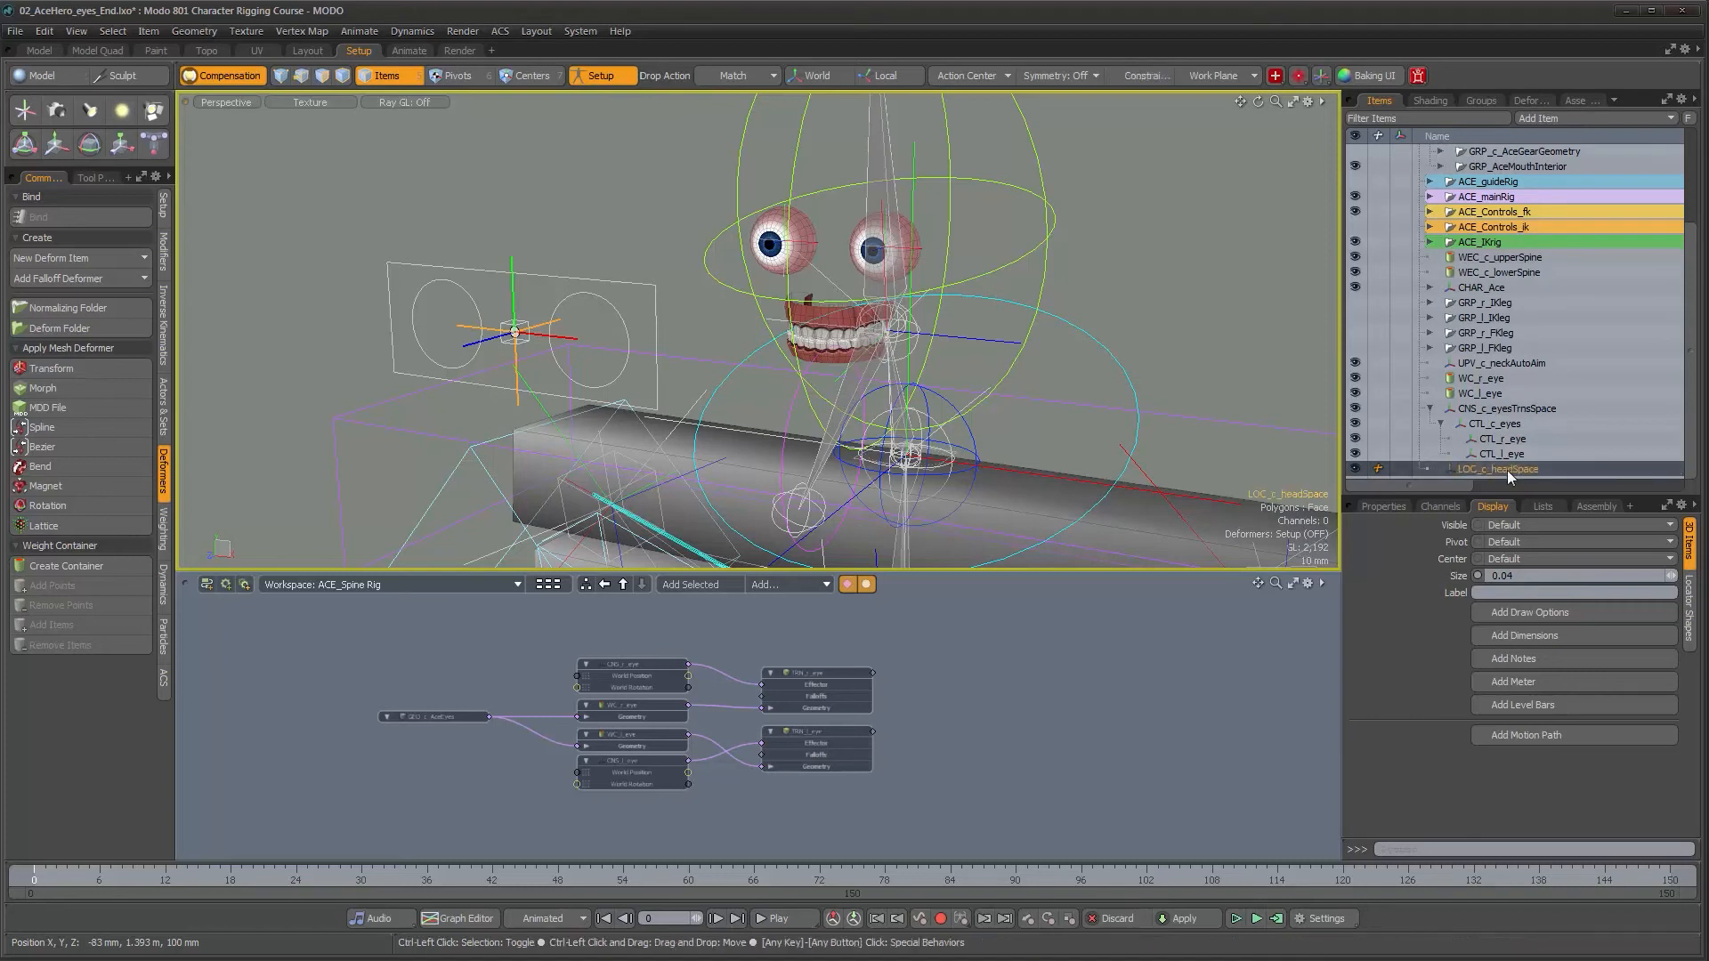
- Duplicate LOC_c_headSpace and rename the copy LOC_c_shoulderSpace
key(ctrl+d)
double_click(1514, 468)
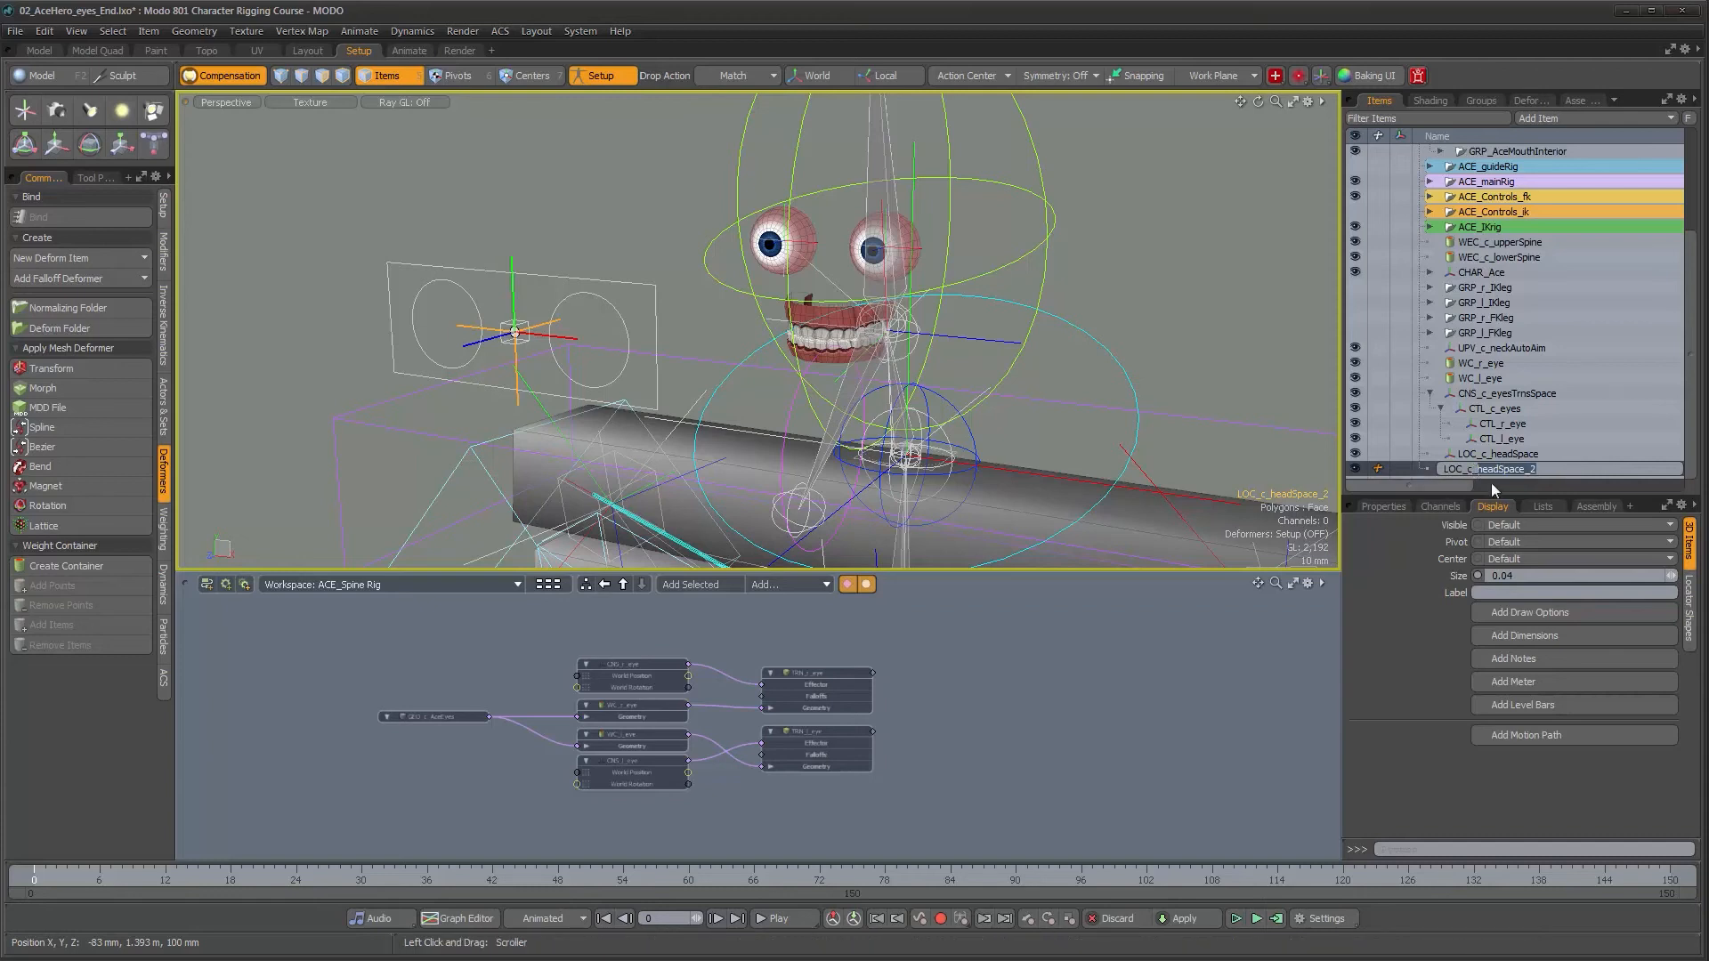
text(shoulderSpace)
key(Return)
- Parent LOC_c_headSpace in place under the head control CTL_c_head
alt+drag(1006, 289, 949, 282)
scroll(927, 264, down, 2)
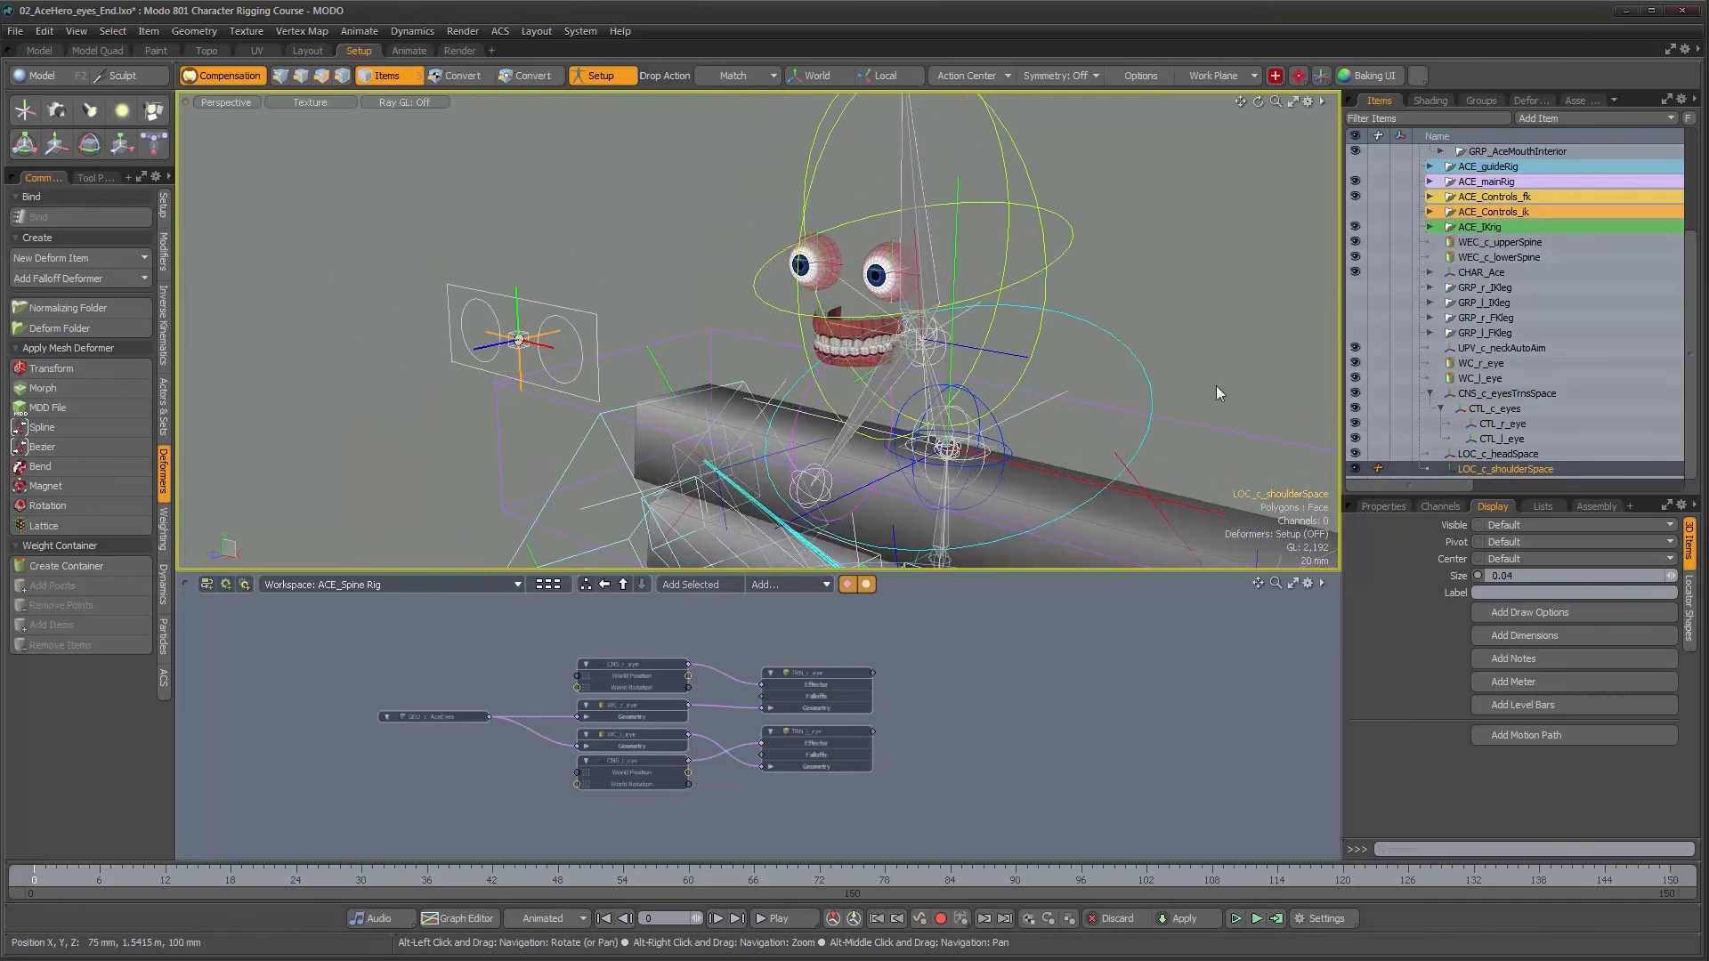
shift+click(1505, 454)
mouse_move(1061, 267)
alt+mouse_down()
mouse_move(1093, 313)
mouse_move(1046, 287)
mouse_move(1054, 273)
alt+mouse_up()
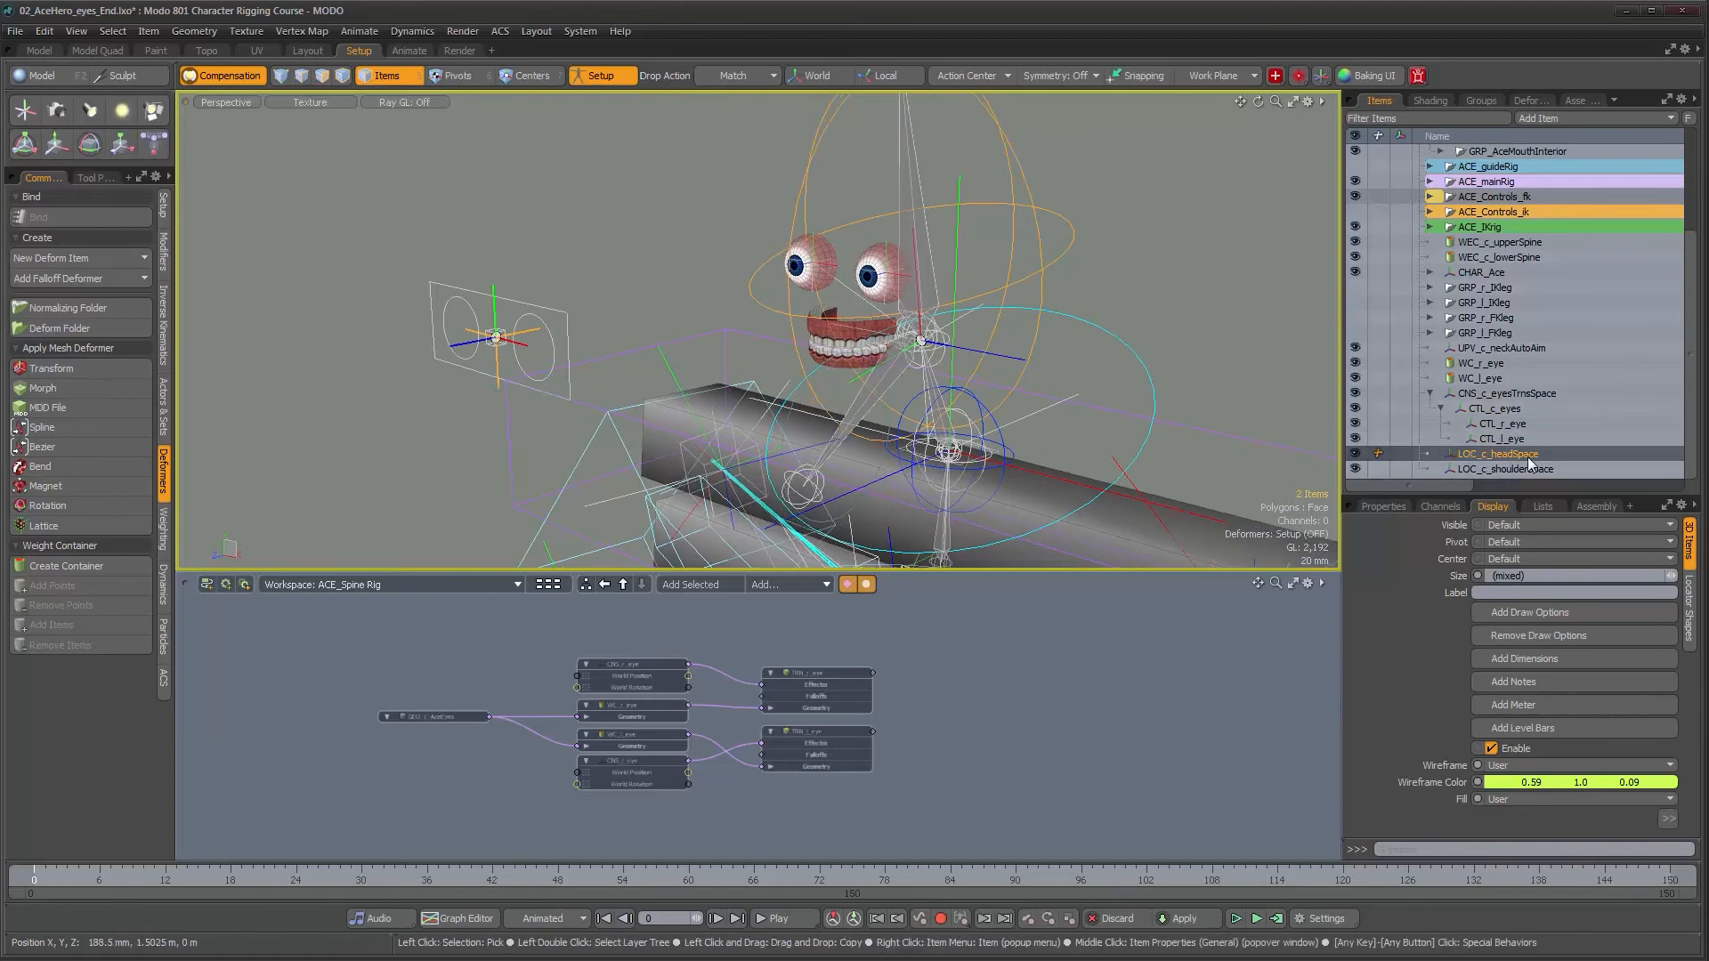
click(163, 208)
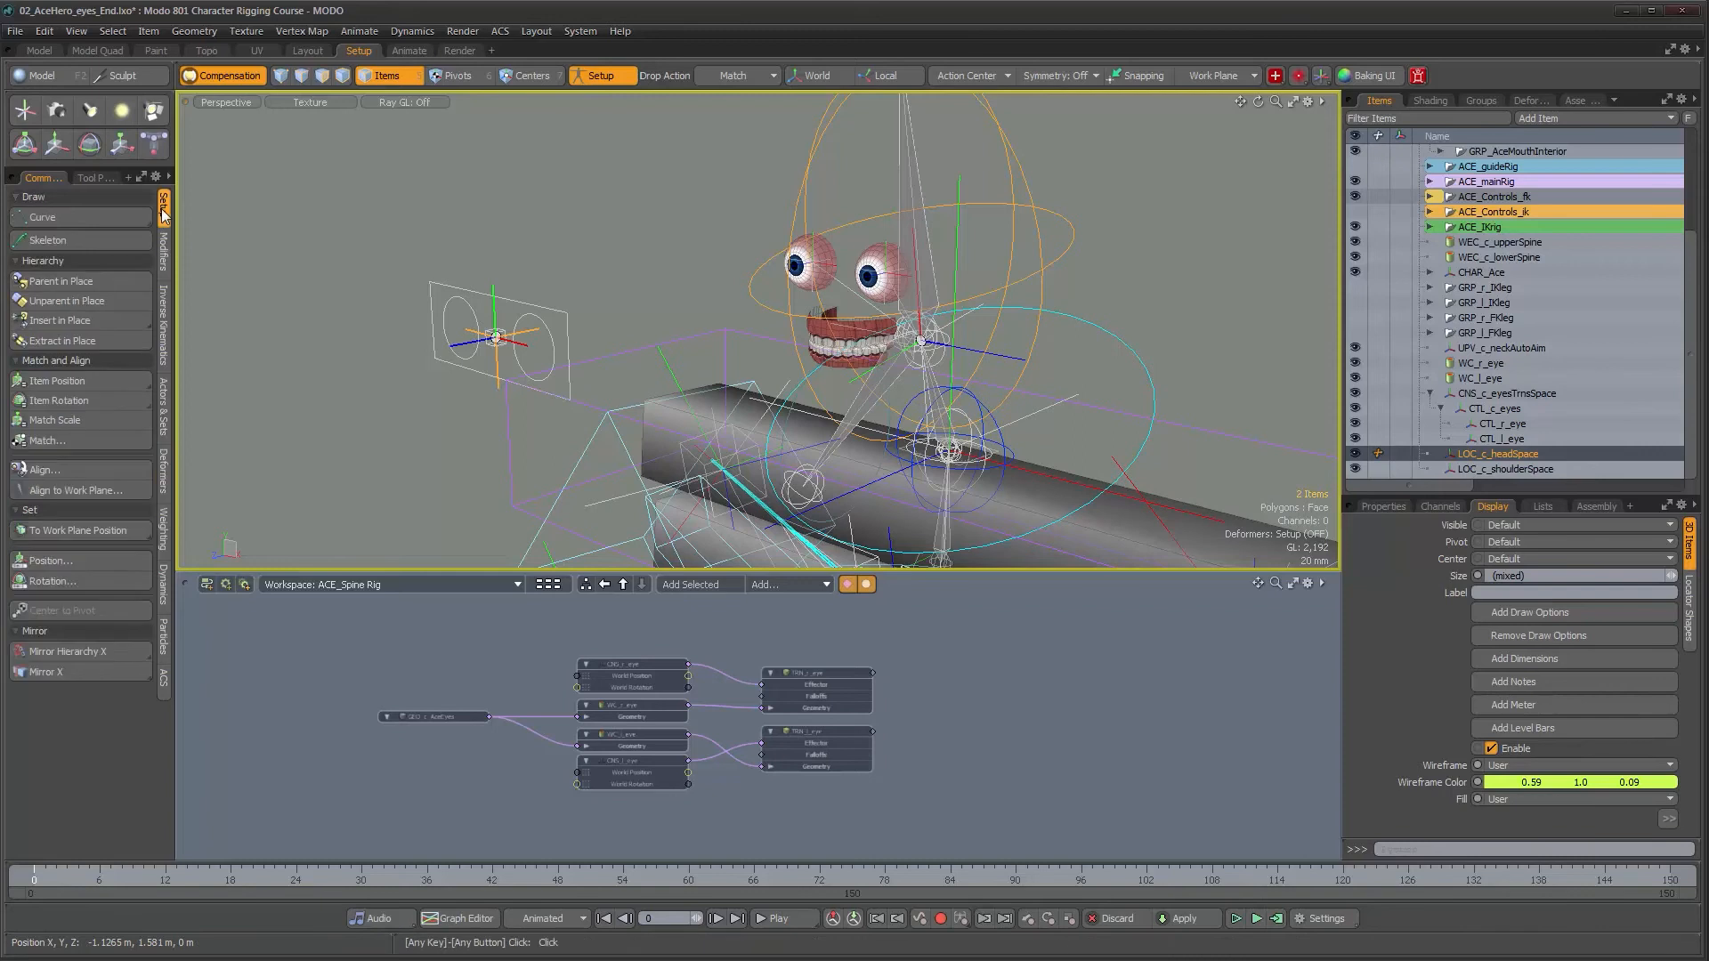
click(89, 287)
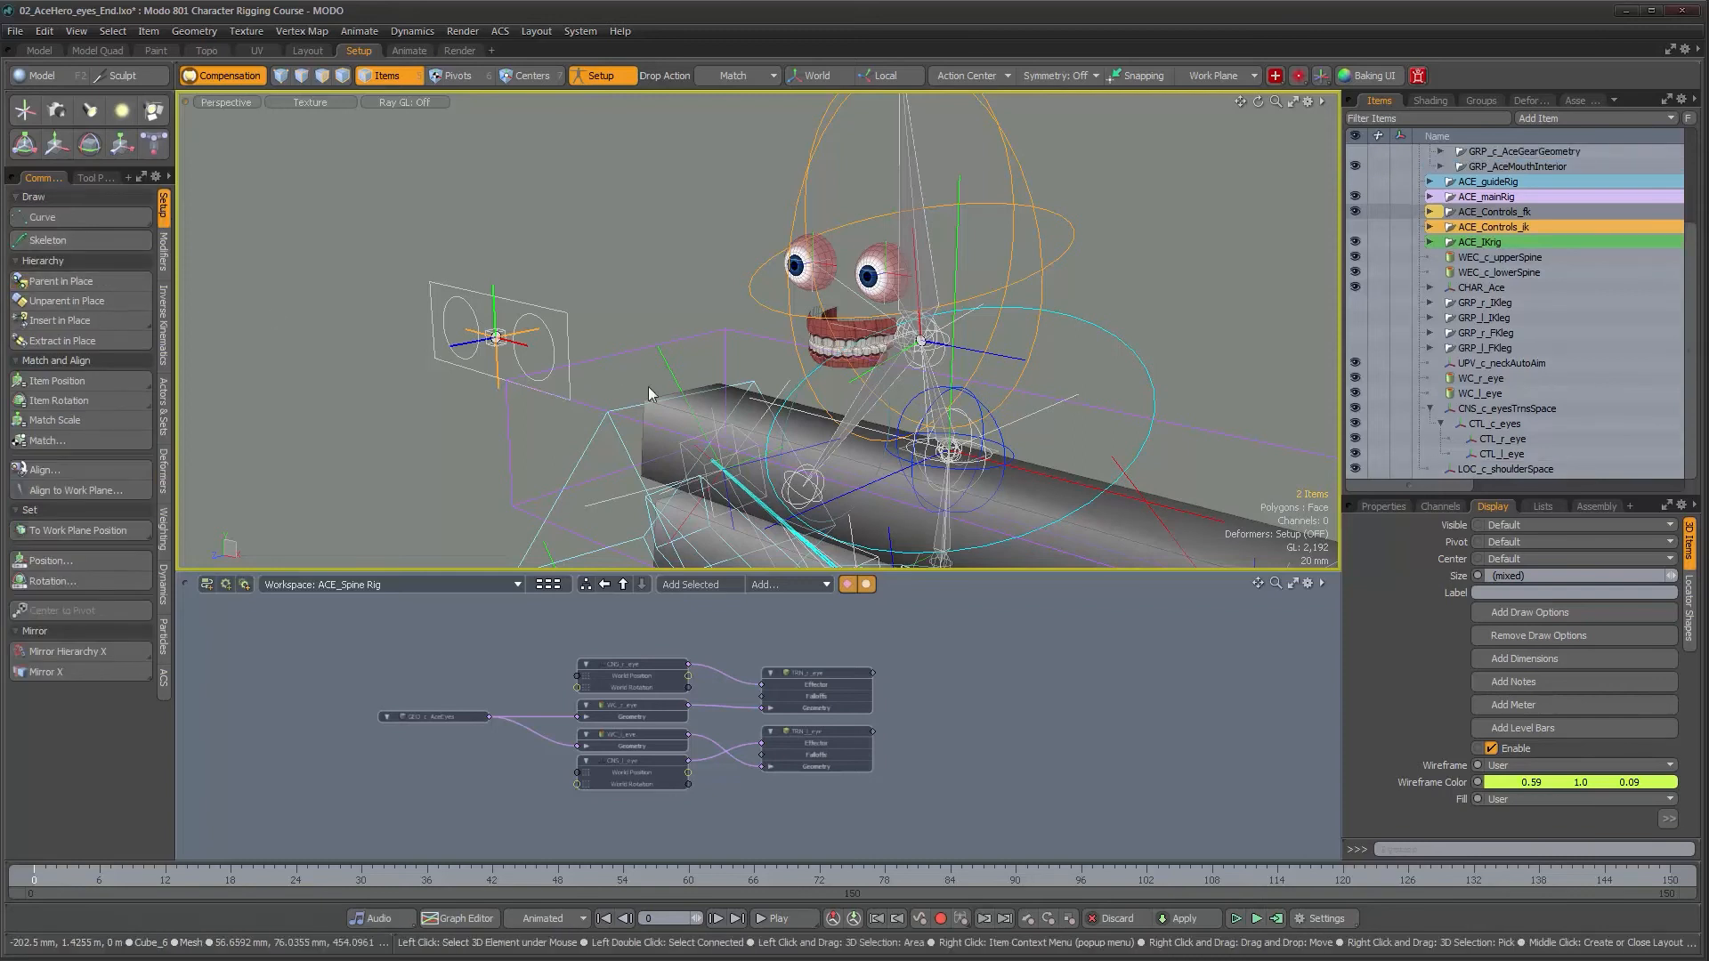
- Parent LOC_c_shoulderSpace in place under the shoulder control CTL_c_shoulders
click(1511, 469)
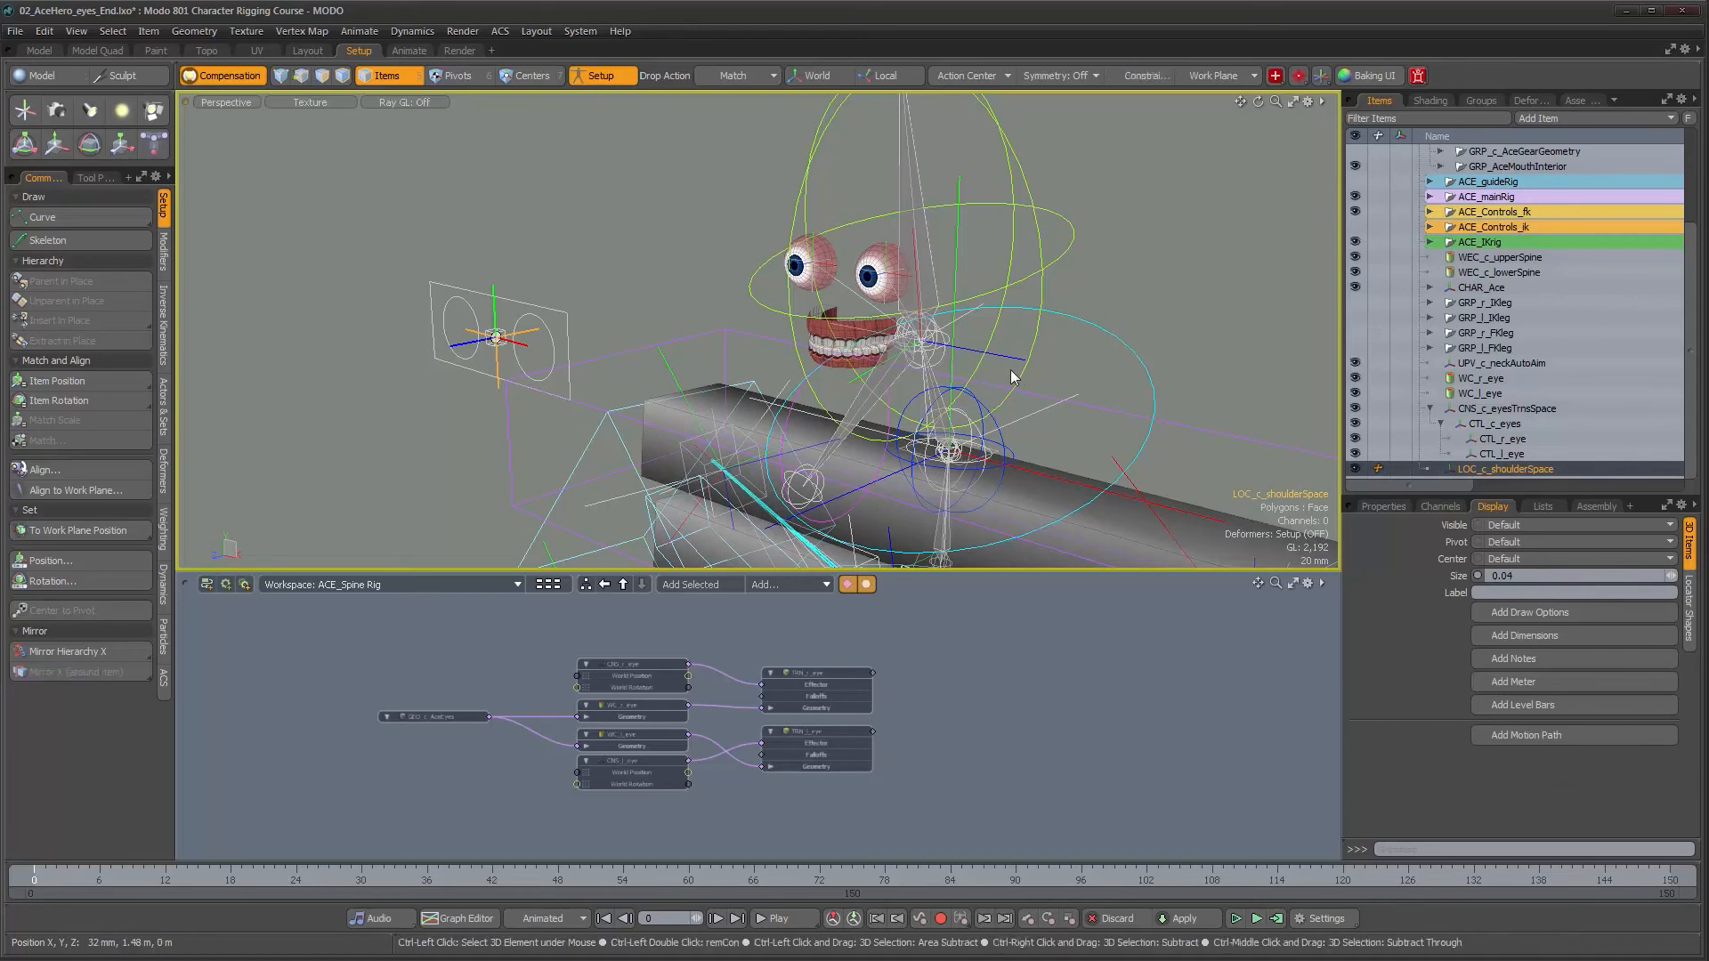
click(1485, 240)
key(f)
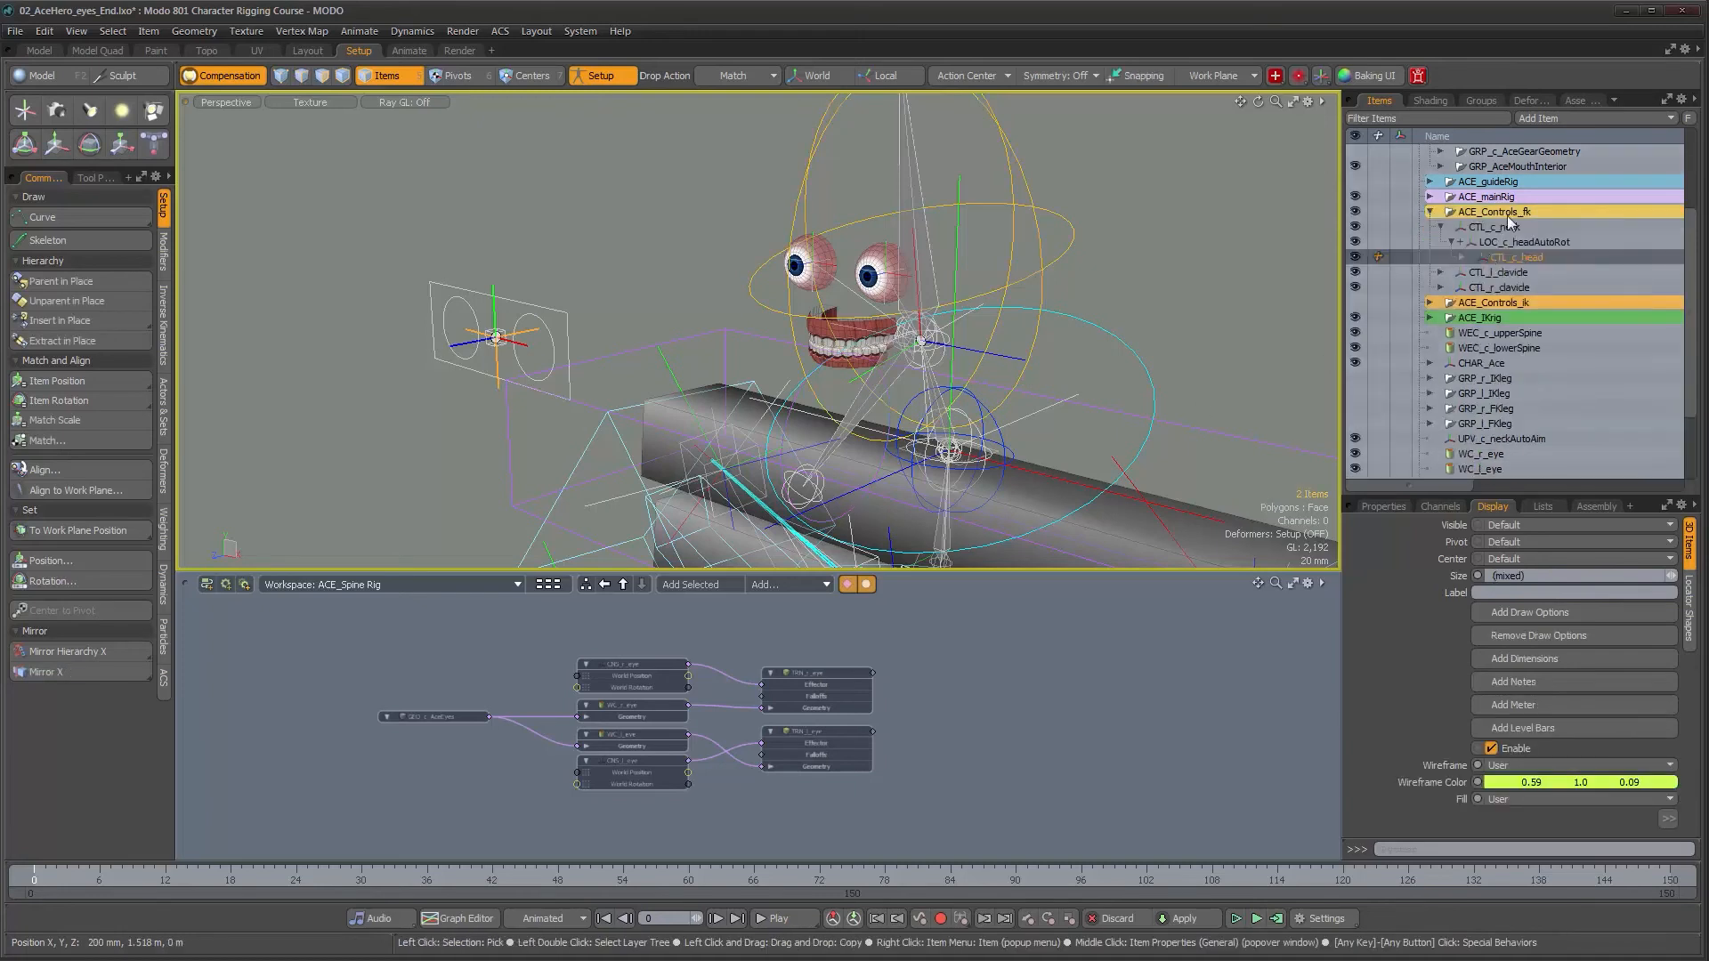
scroll(1537, 304, down, 2)
scroll(1533, 280, up, 2)
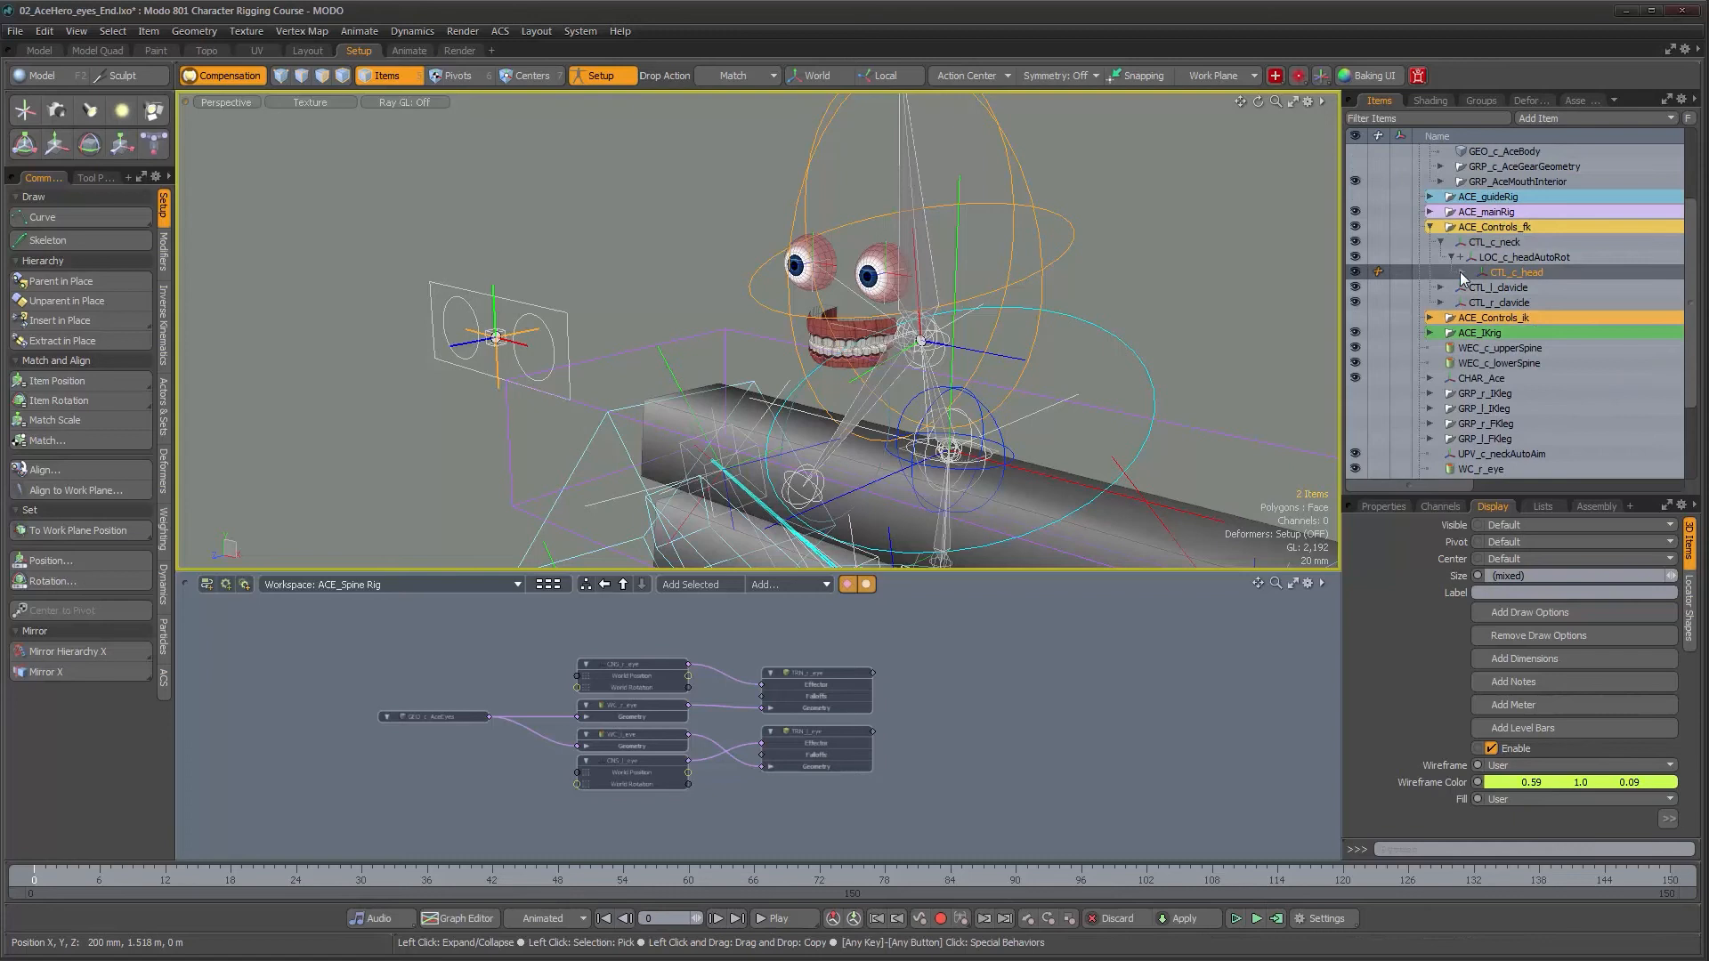
click(1462, 271)
scroll(1518, 394, down, 3)
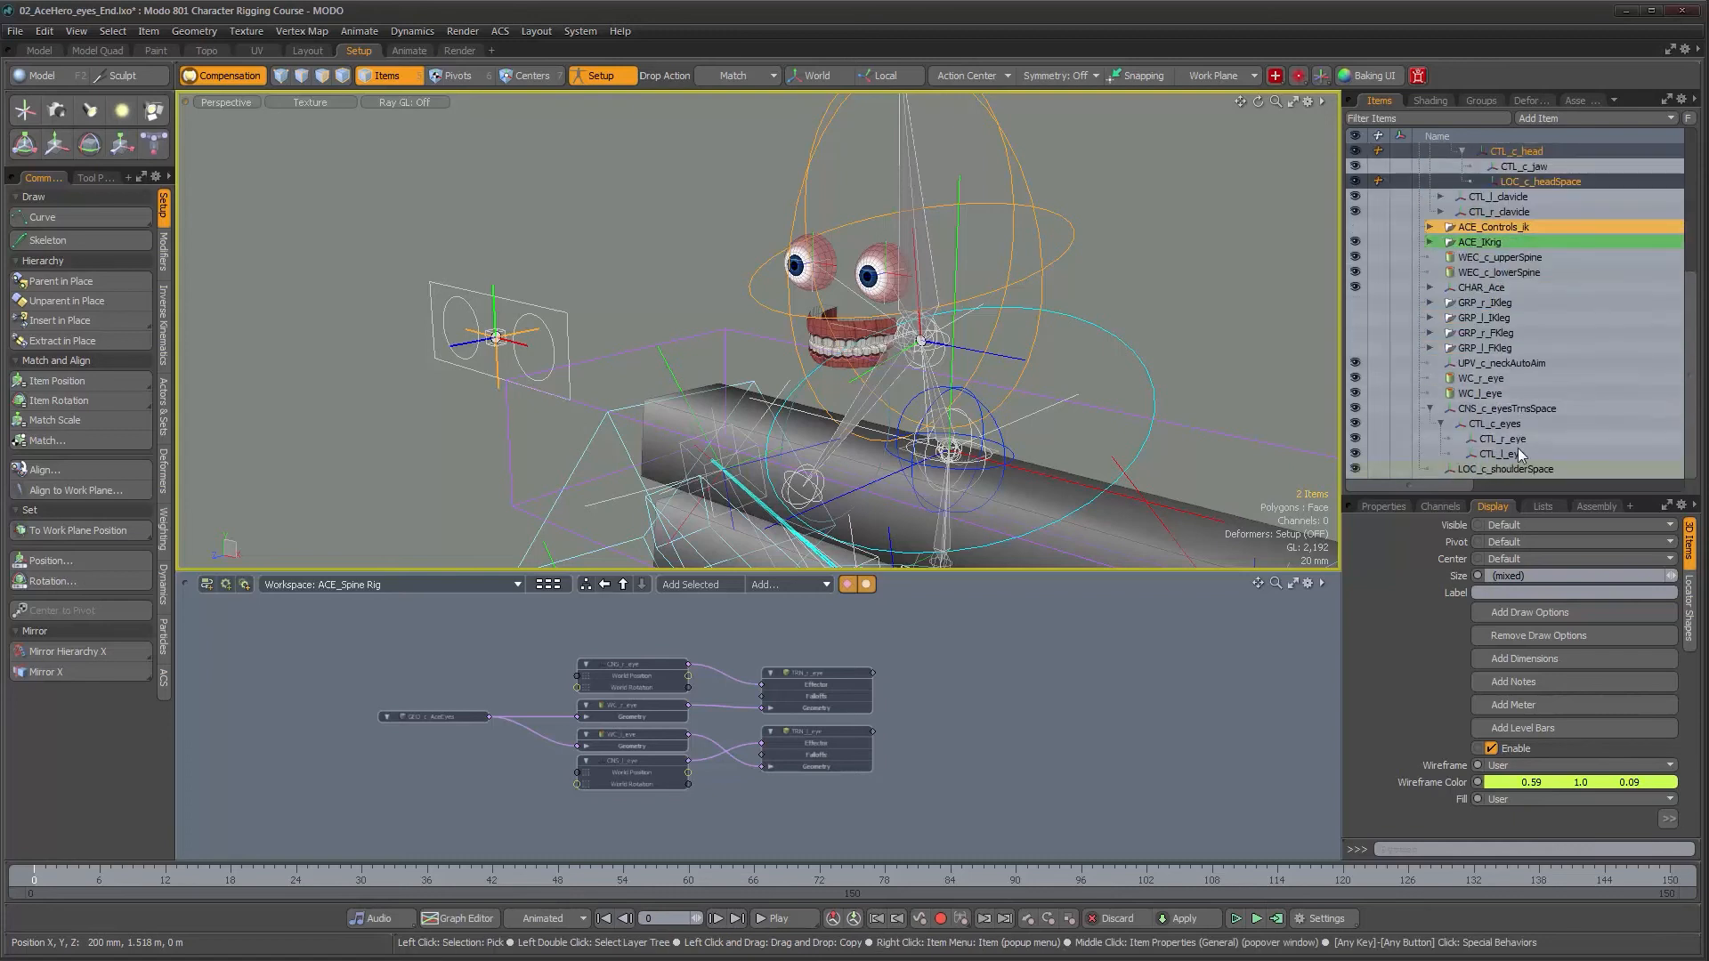
click(1522, 472)
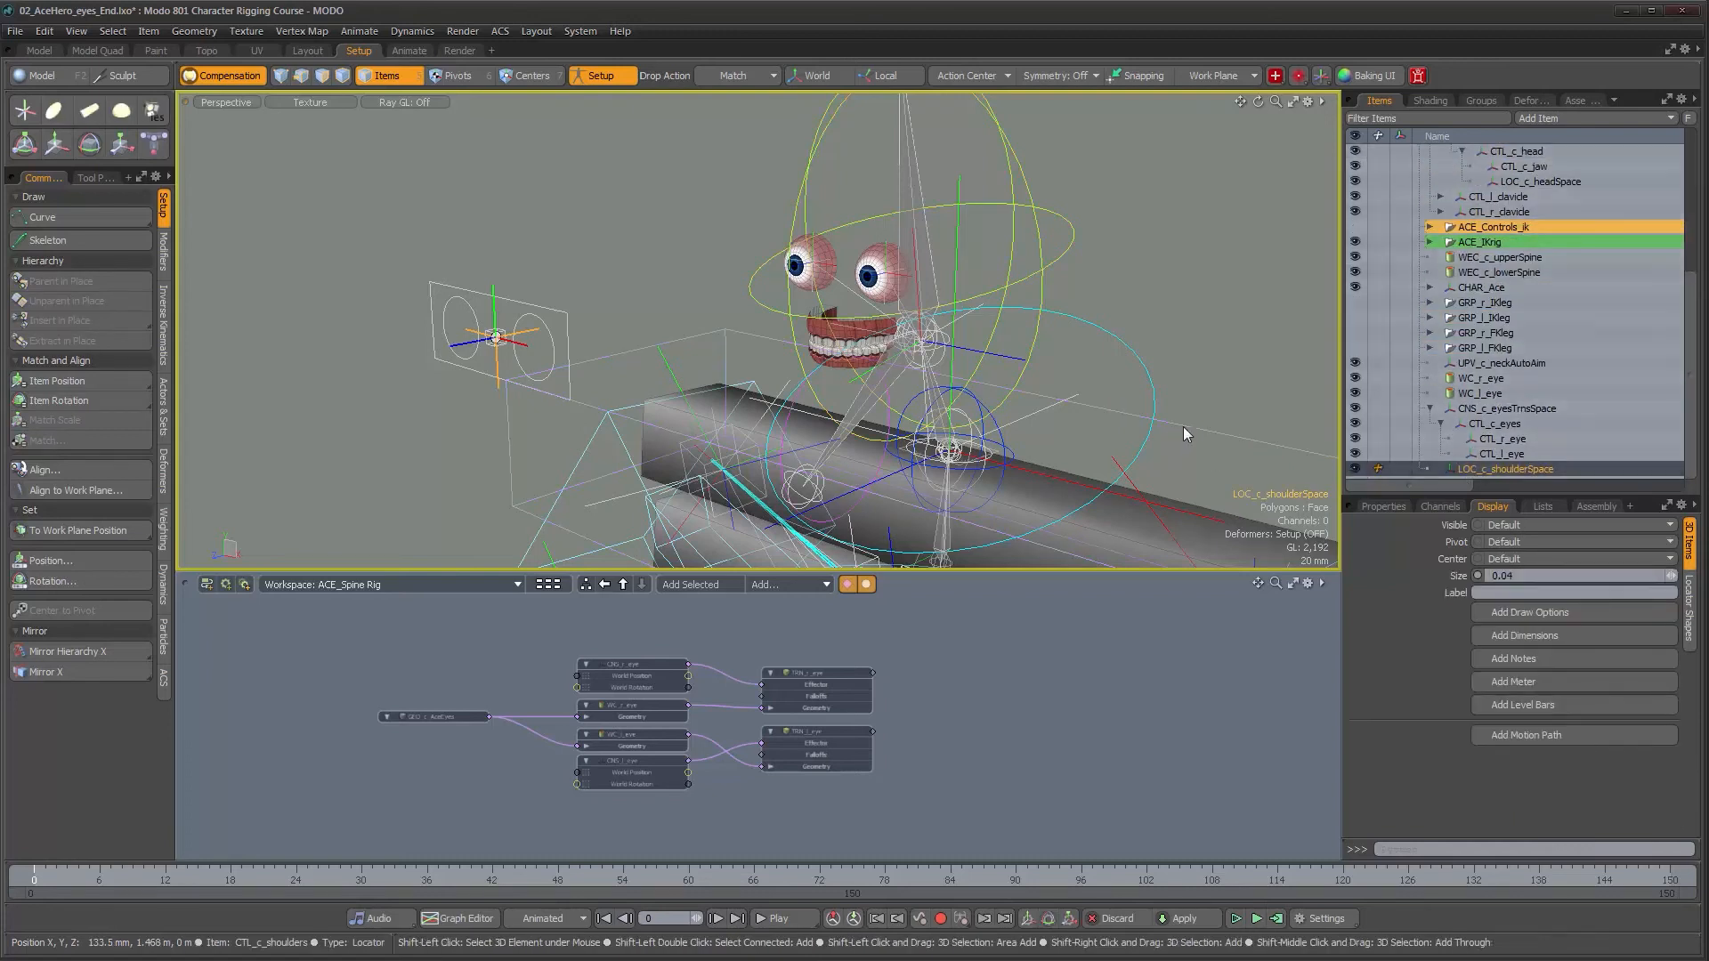
shift+click(712, 371)
click(73, 279)
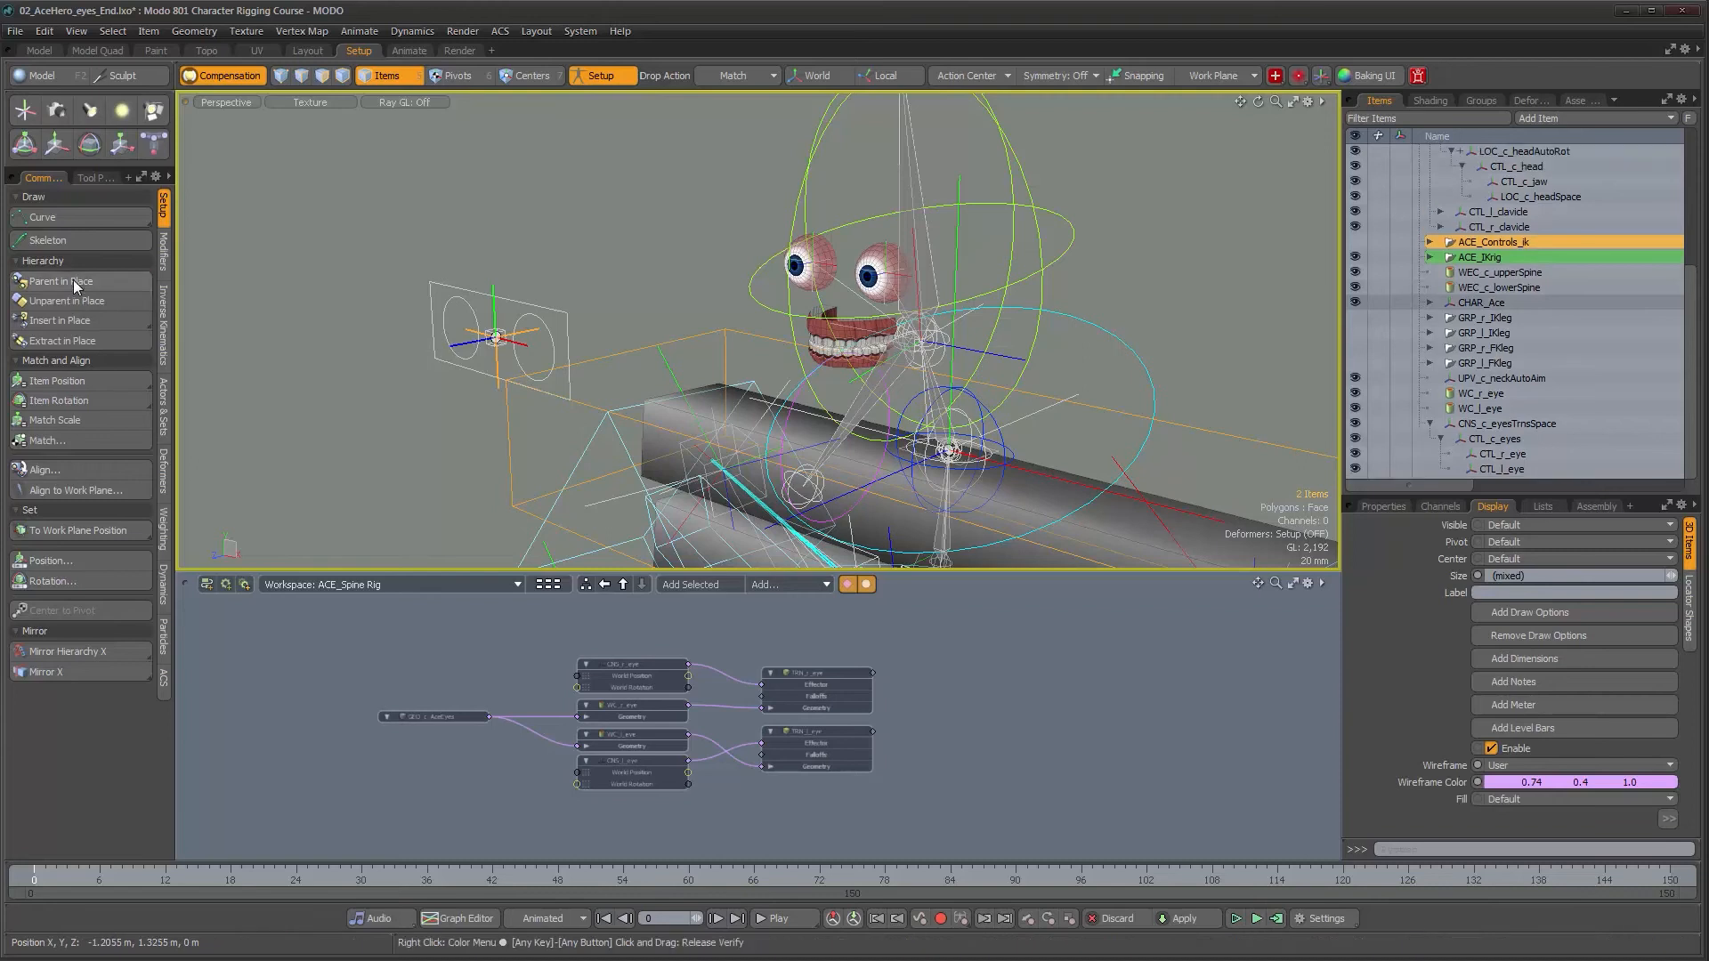
alt+drag(744, 424, 758, 424)
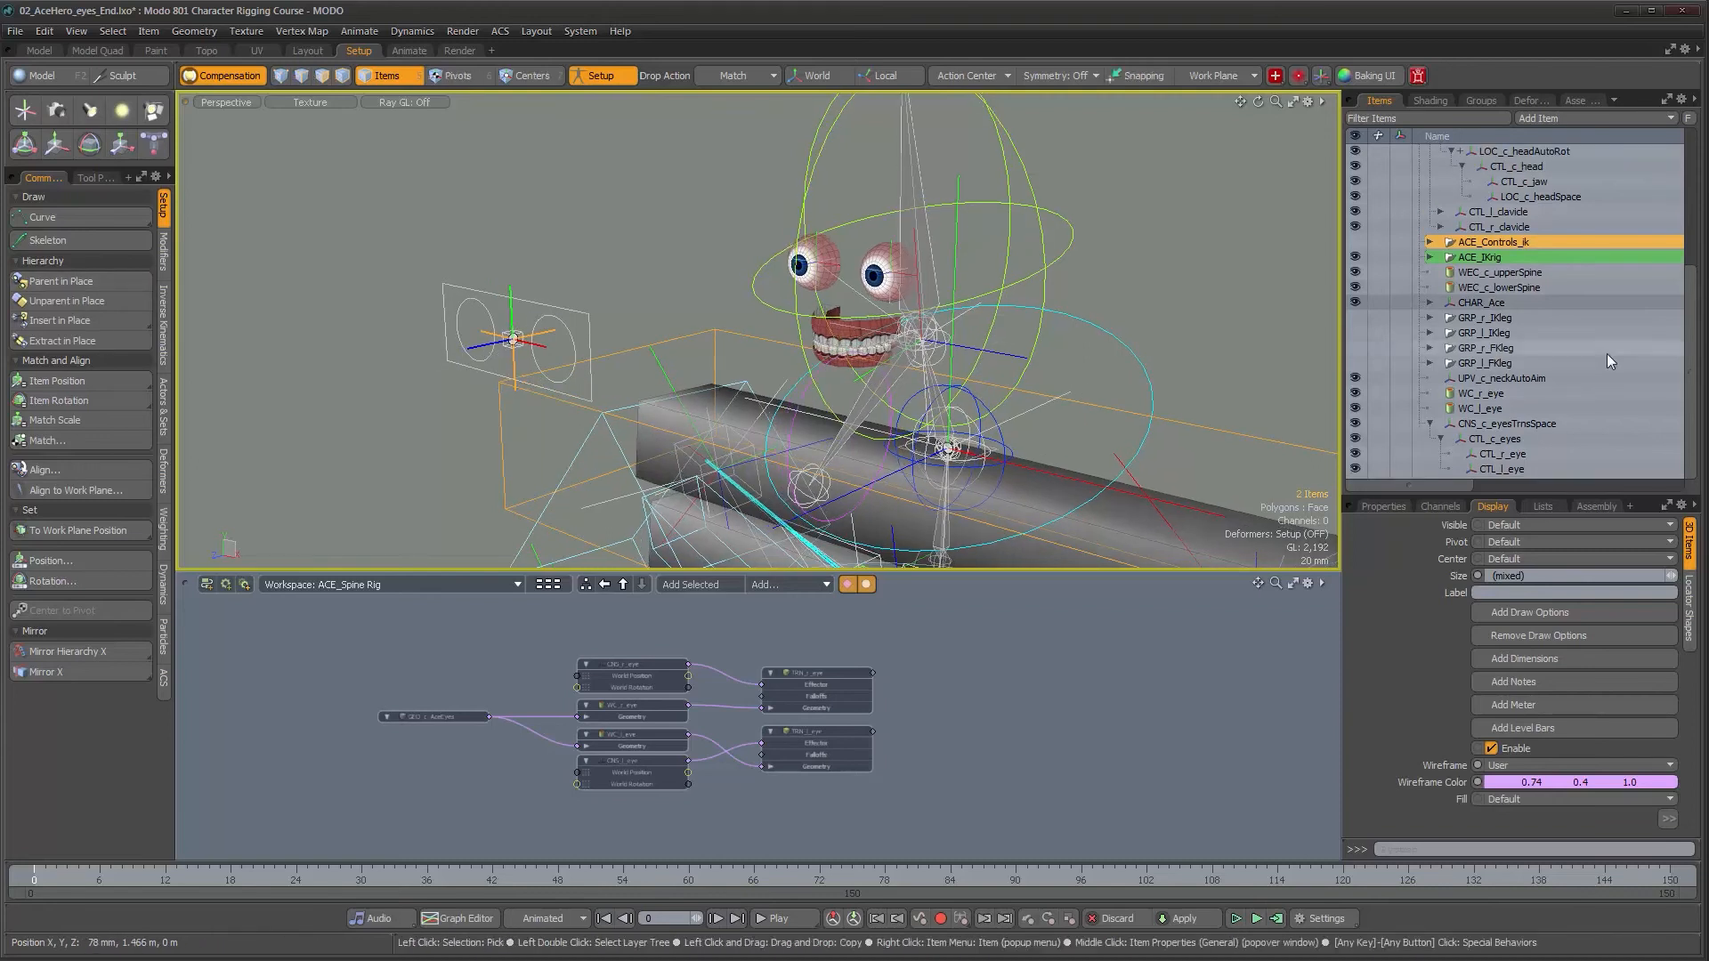
key(f)
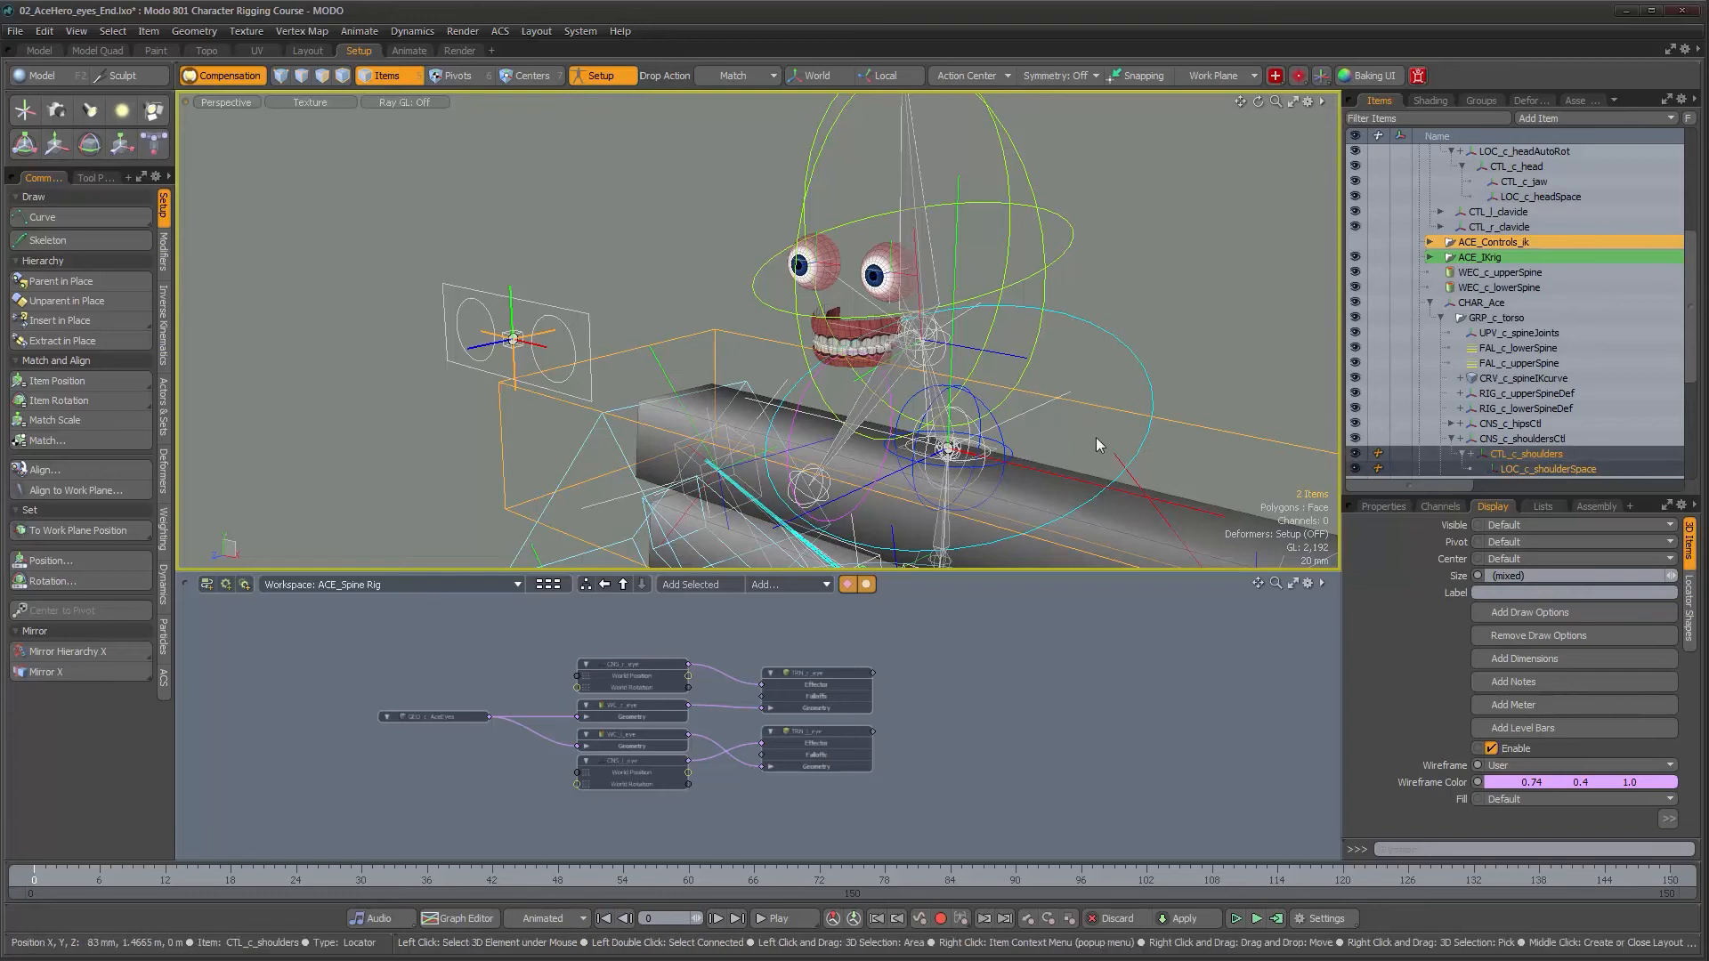
- Add LOC_c_shoulderSpace, LOC_c_headSpace and CNS_c_eyesTrnsSpace as nodes to an empty area of the ACE_Spine Rig schematic workspace
alt+drag(963, 703, 806, 718)
alt+right_drag(795, 706, 812, 717)
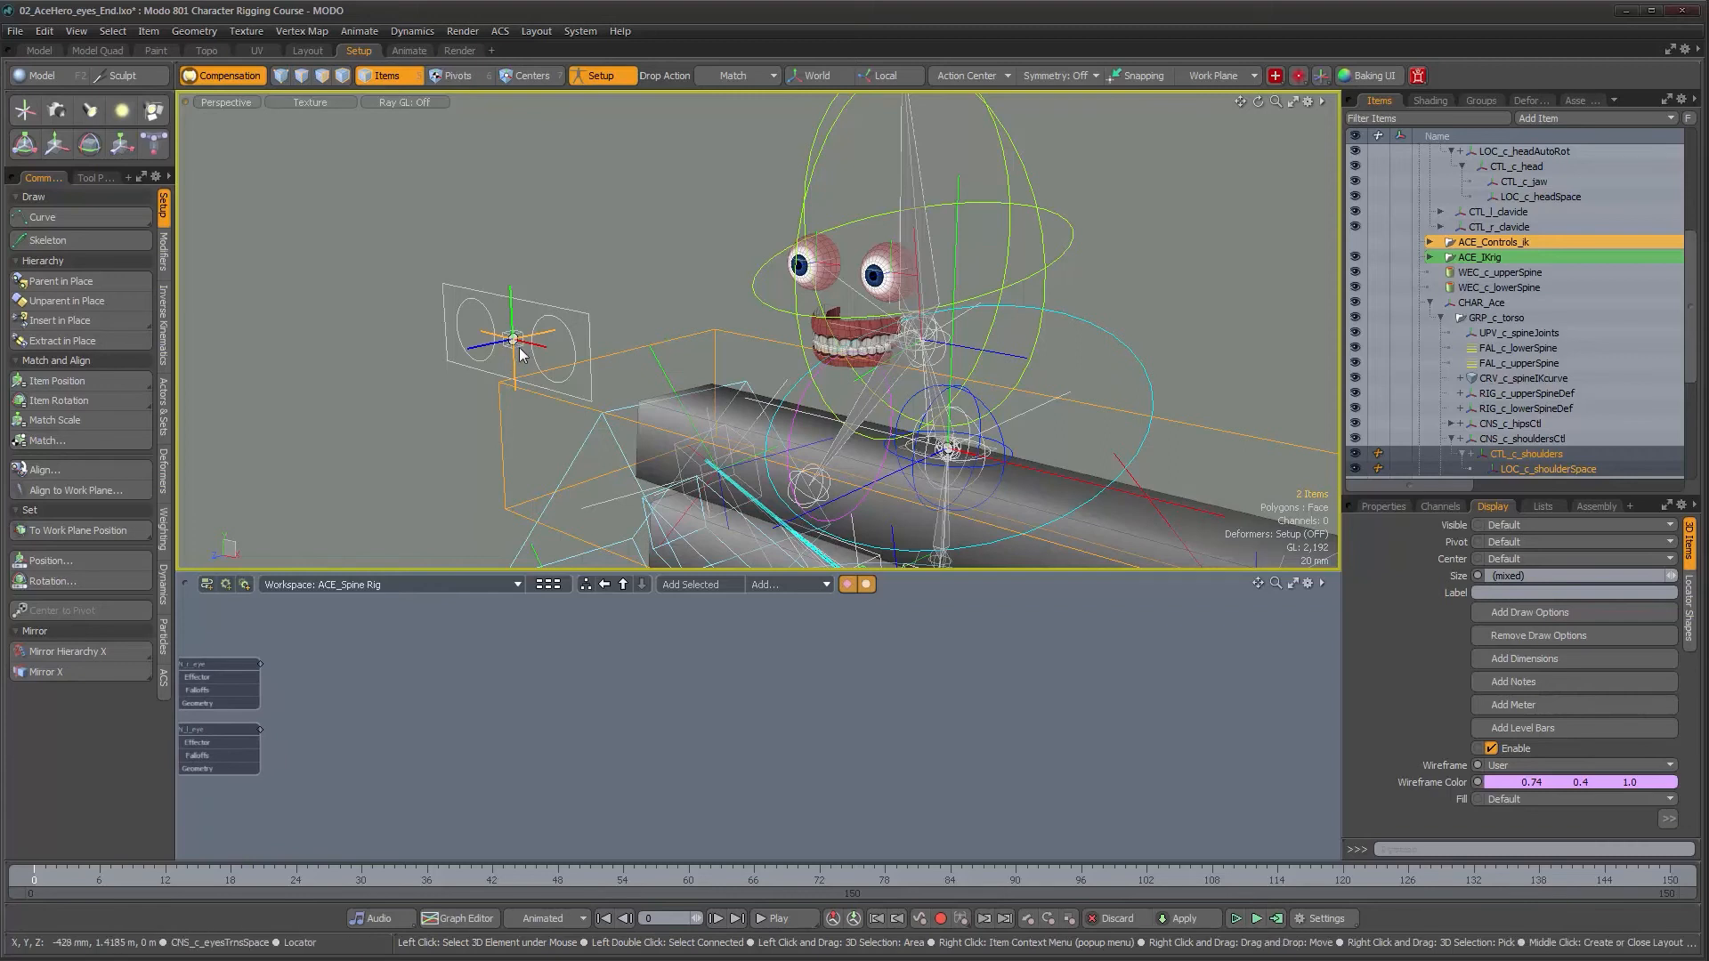
alt+right_drag(521, 354, 677, 372)
alt+drag(677, 372, 739, 374)
alt+right_drag(739, 374, 1183, 389)
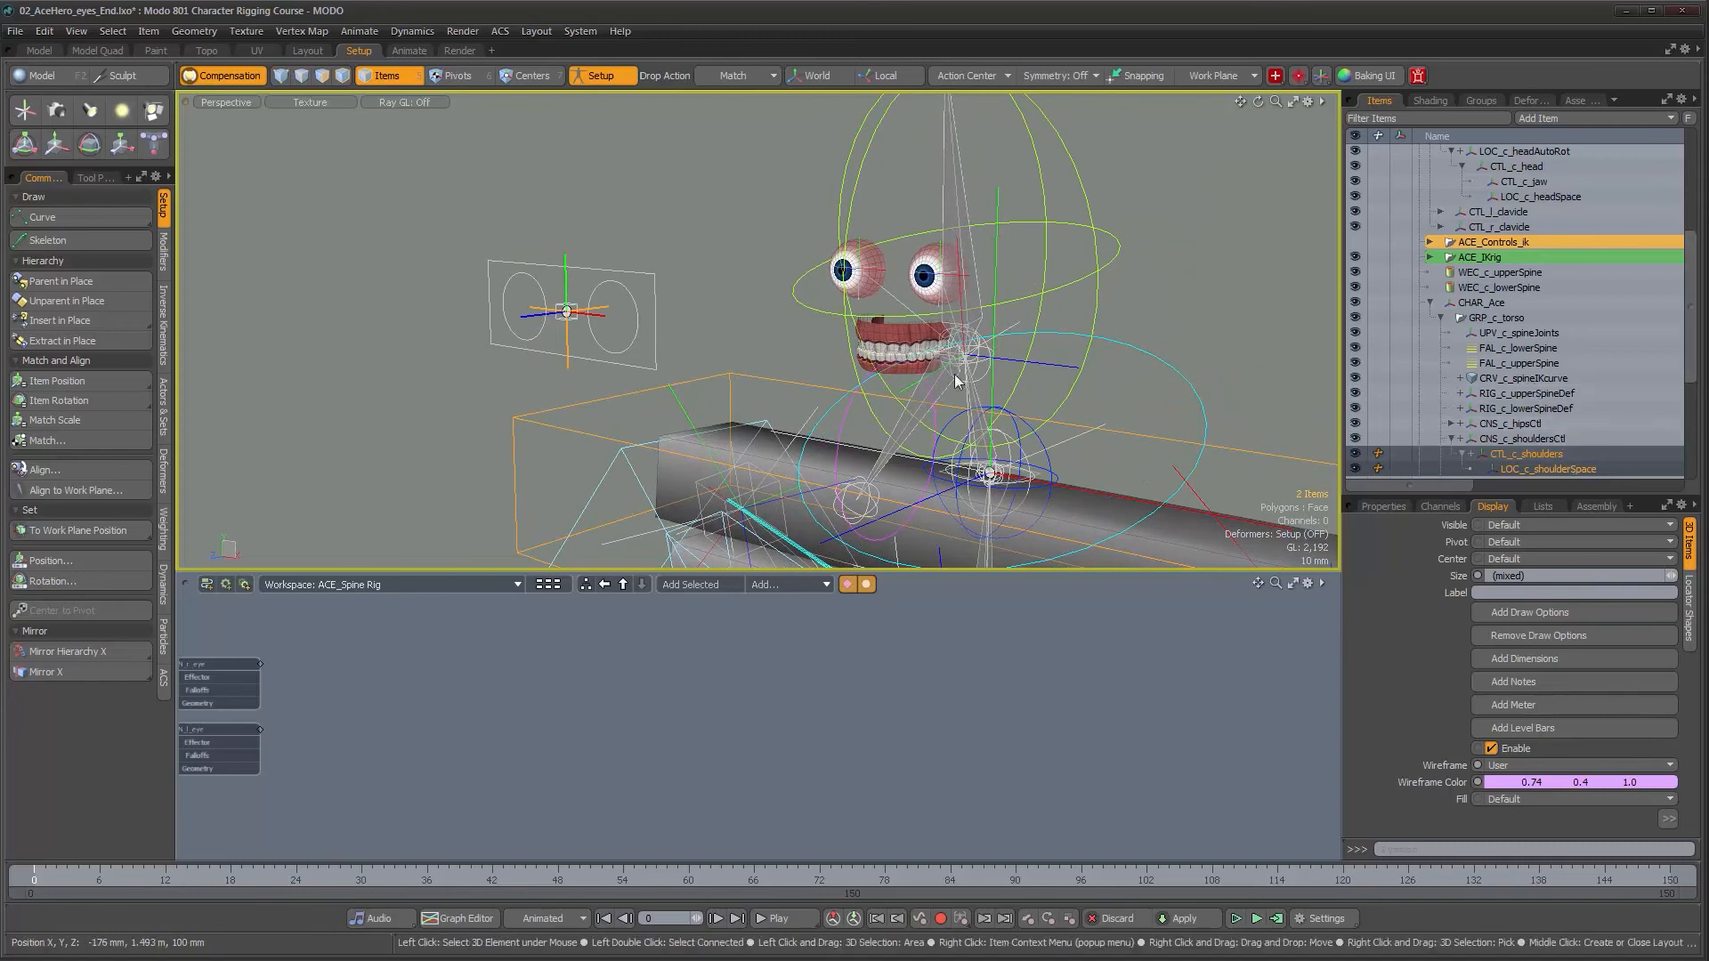
click(1583, 463)
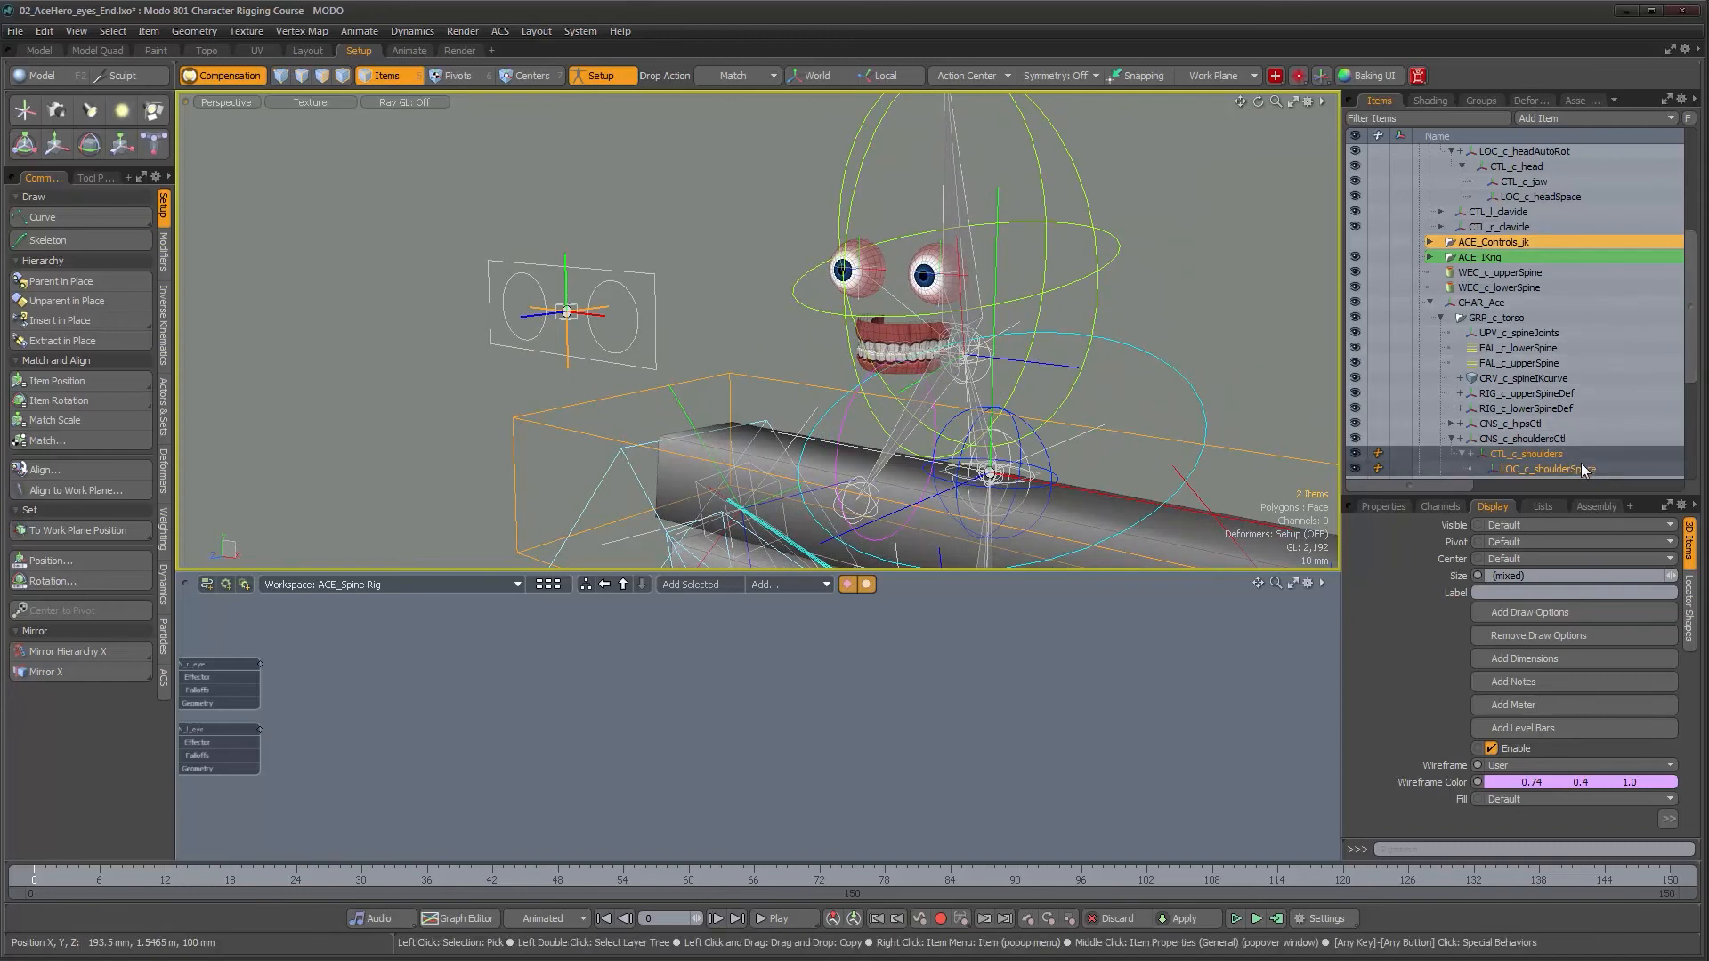
ctrl+click(1552, 190)
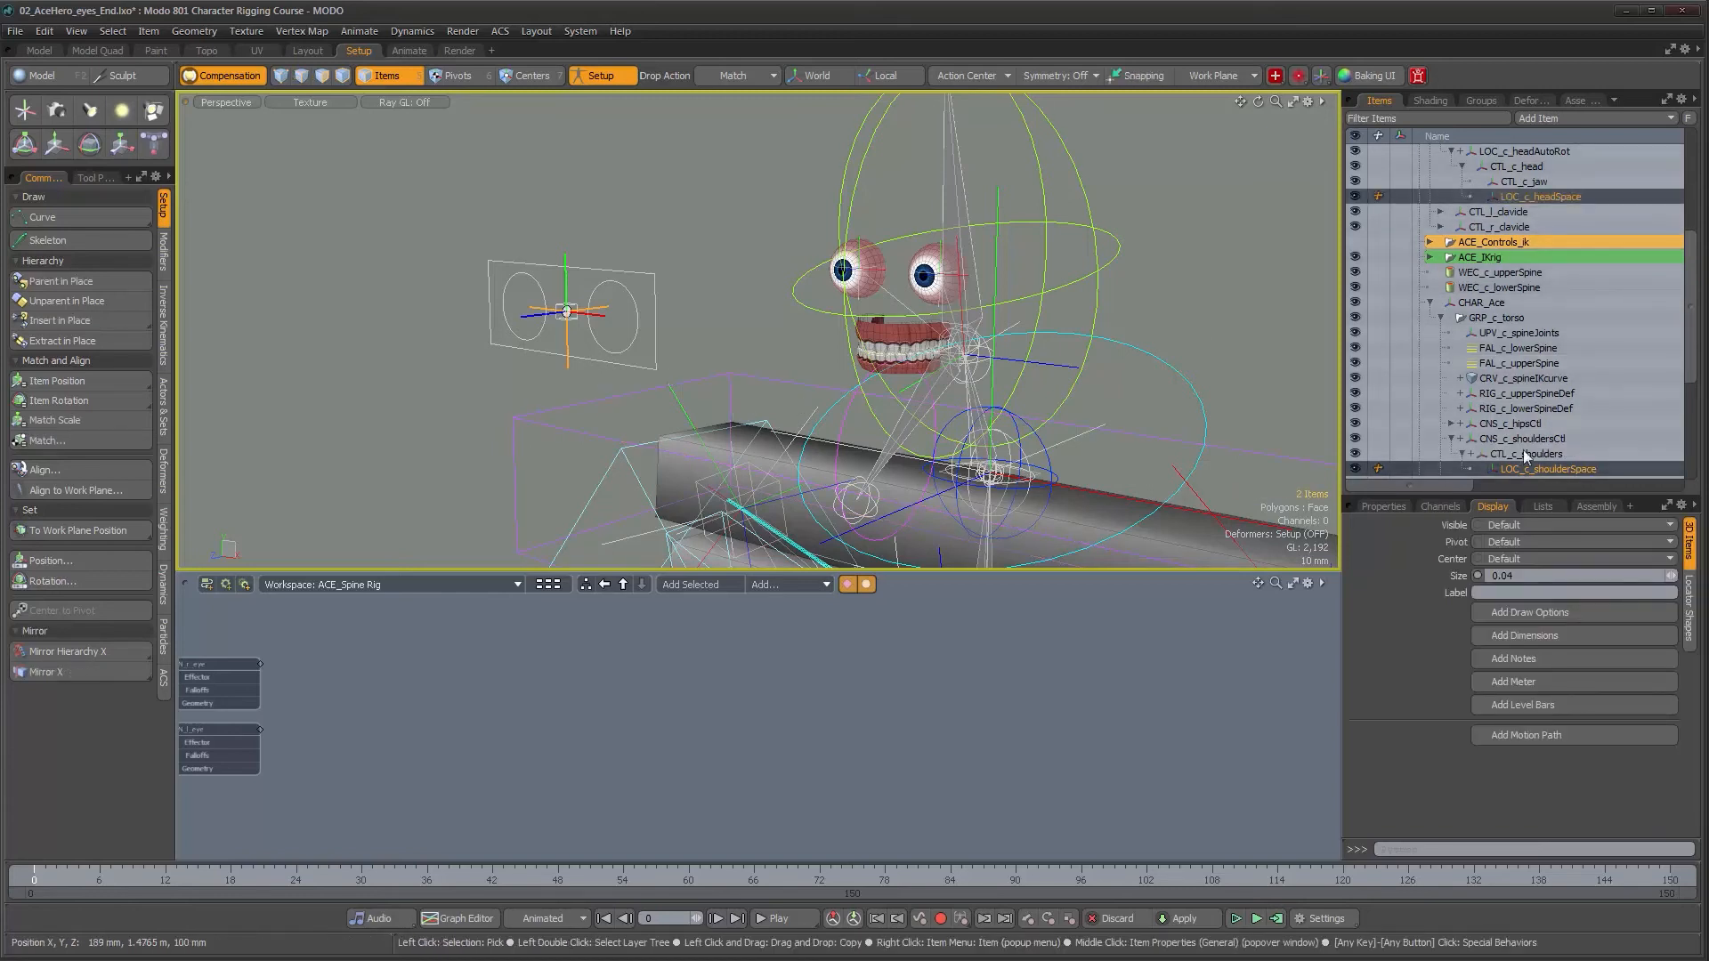
scroll(1567, 420, down, 4)
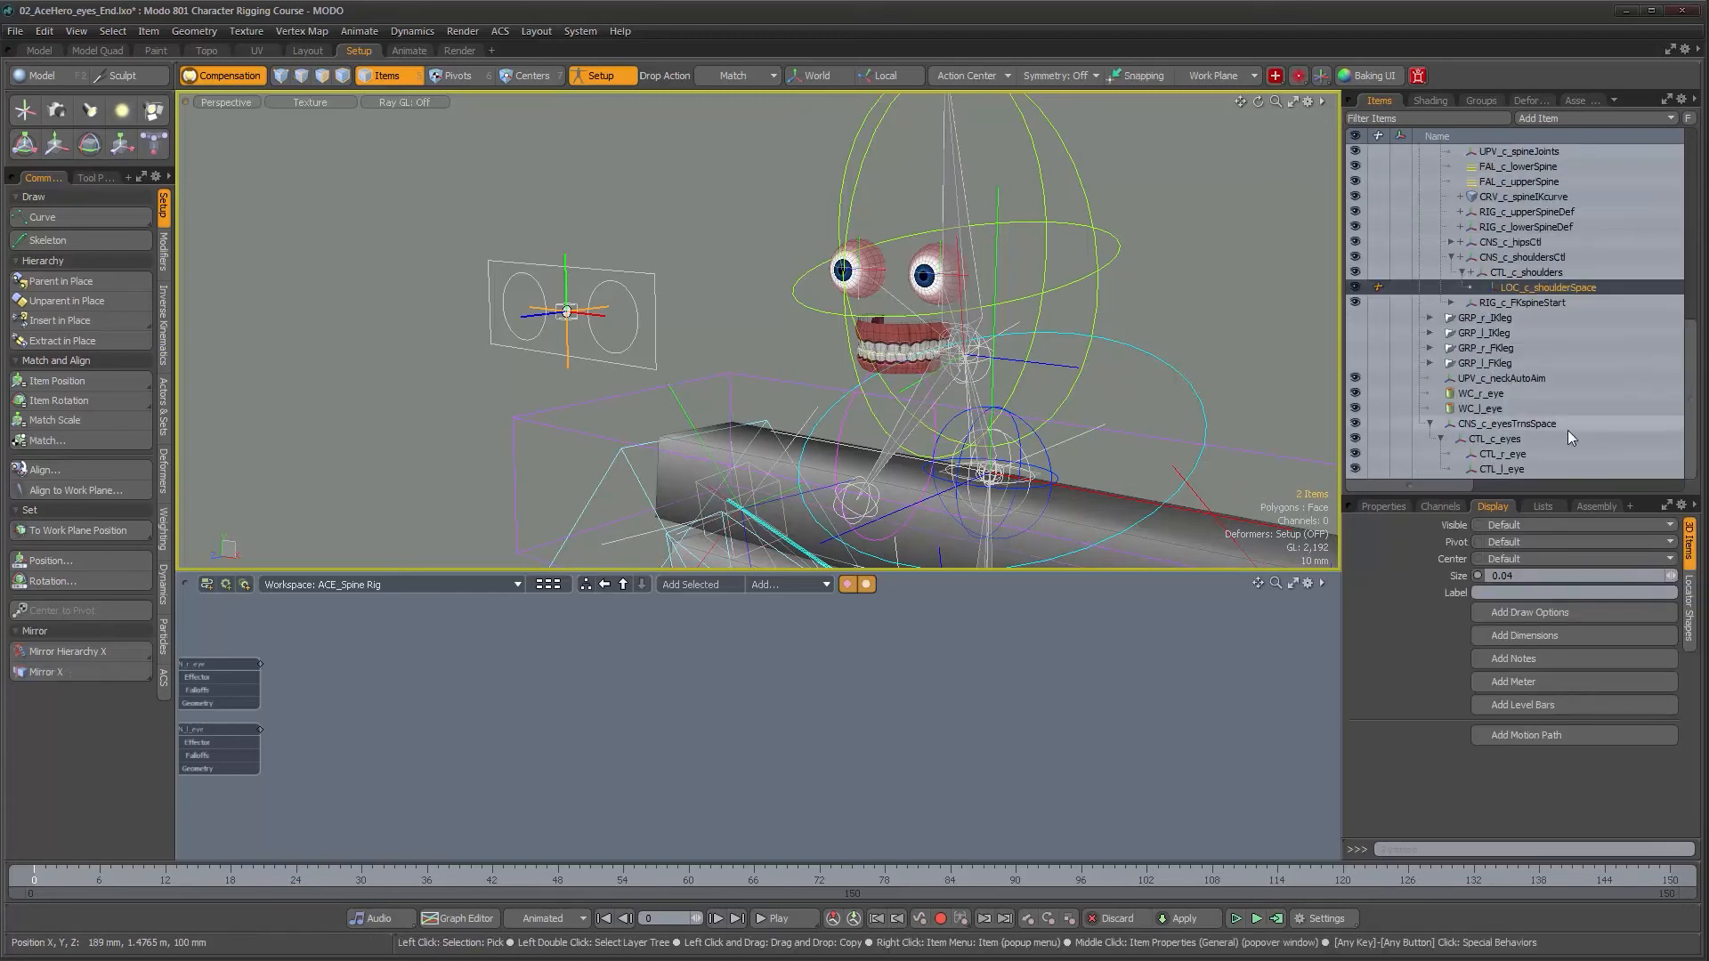
ctrl+click(1512, 424)
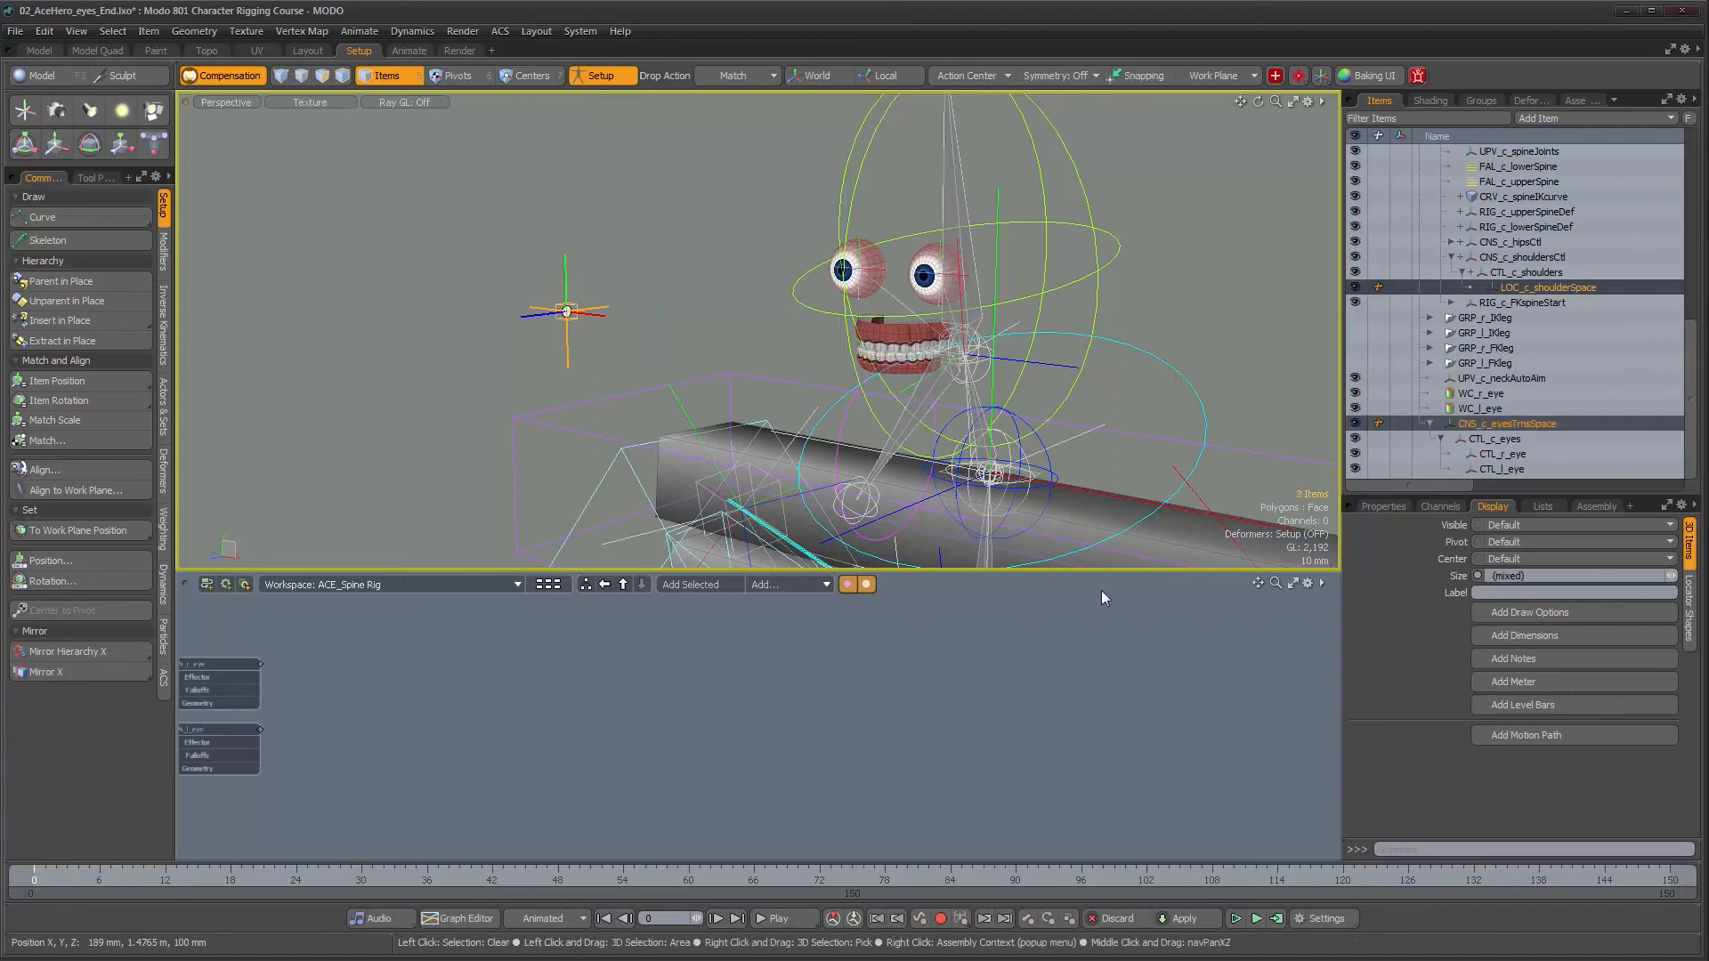
click(706, 584)
alt+right_drag(901, 752, 939, 764)
click(917, 754)
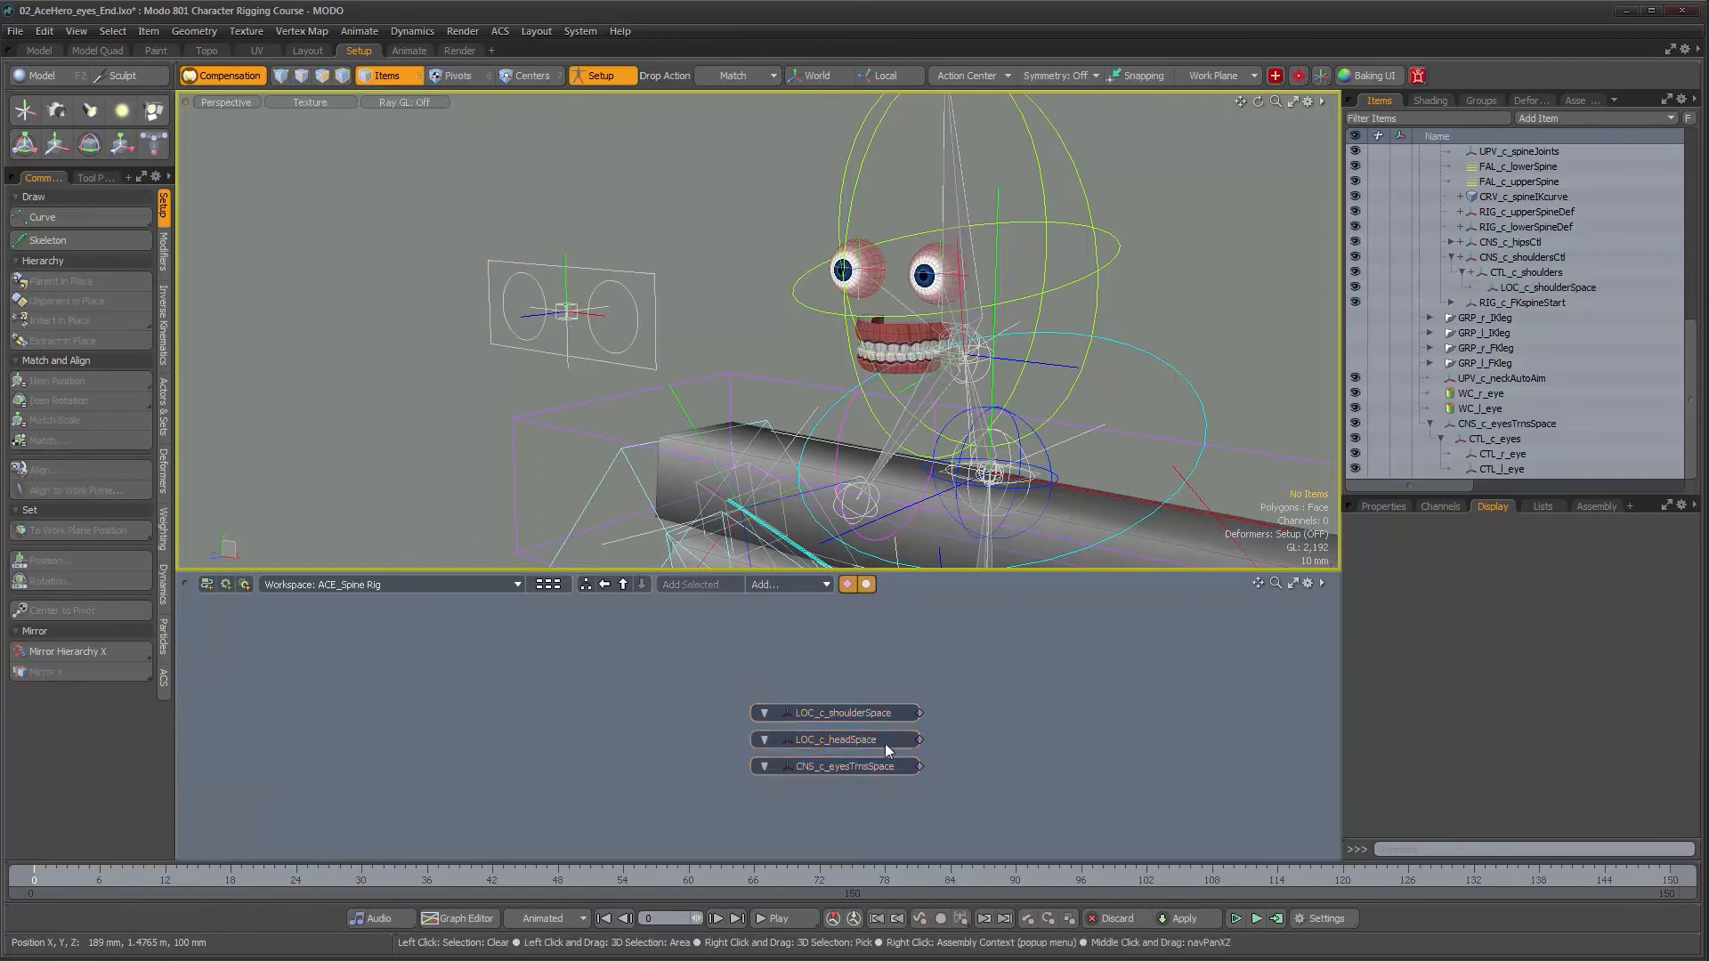
- Arrange the schematic nodes with LOC_c_shoulderSpace above LOC_c_headSpace and CNS_c_eyesTrnsSpace well to the right of both
drag(822, 766, 1132, 713)
drag(824, 714, 575, 653)
drag(783, 734, 531, 760)
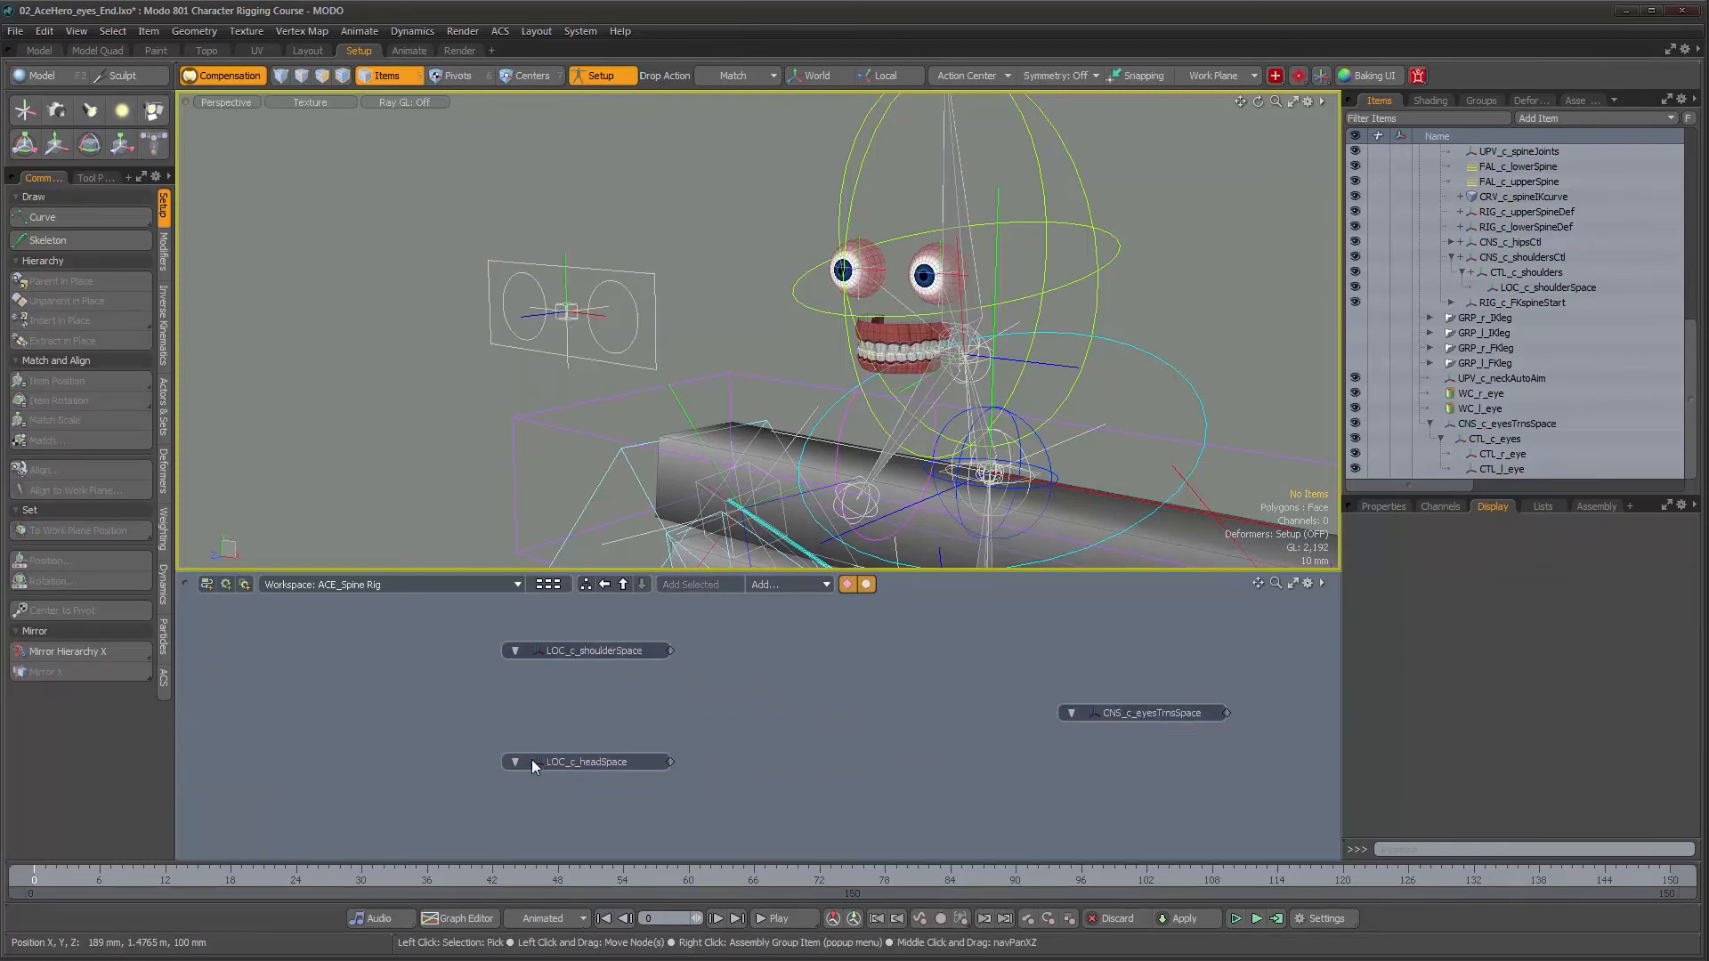
drag(1182, 718, 1138, 723)
drag(584, 771, 579, 770)
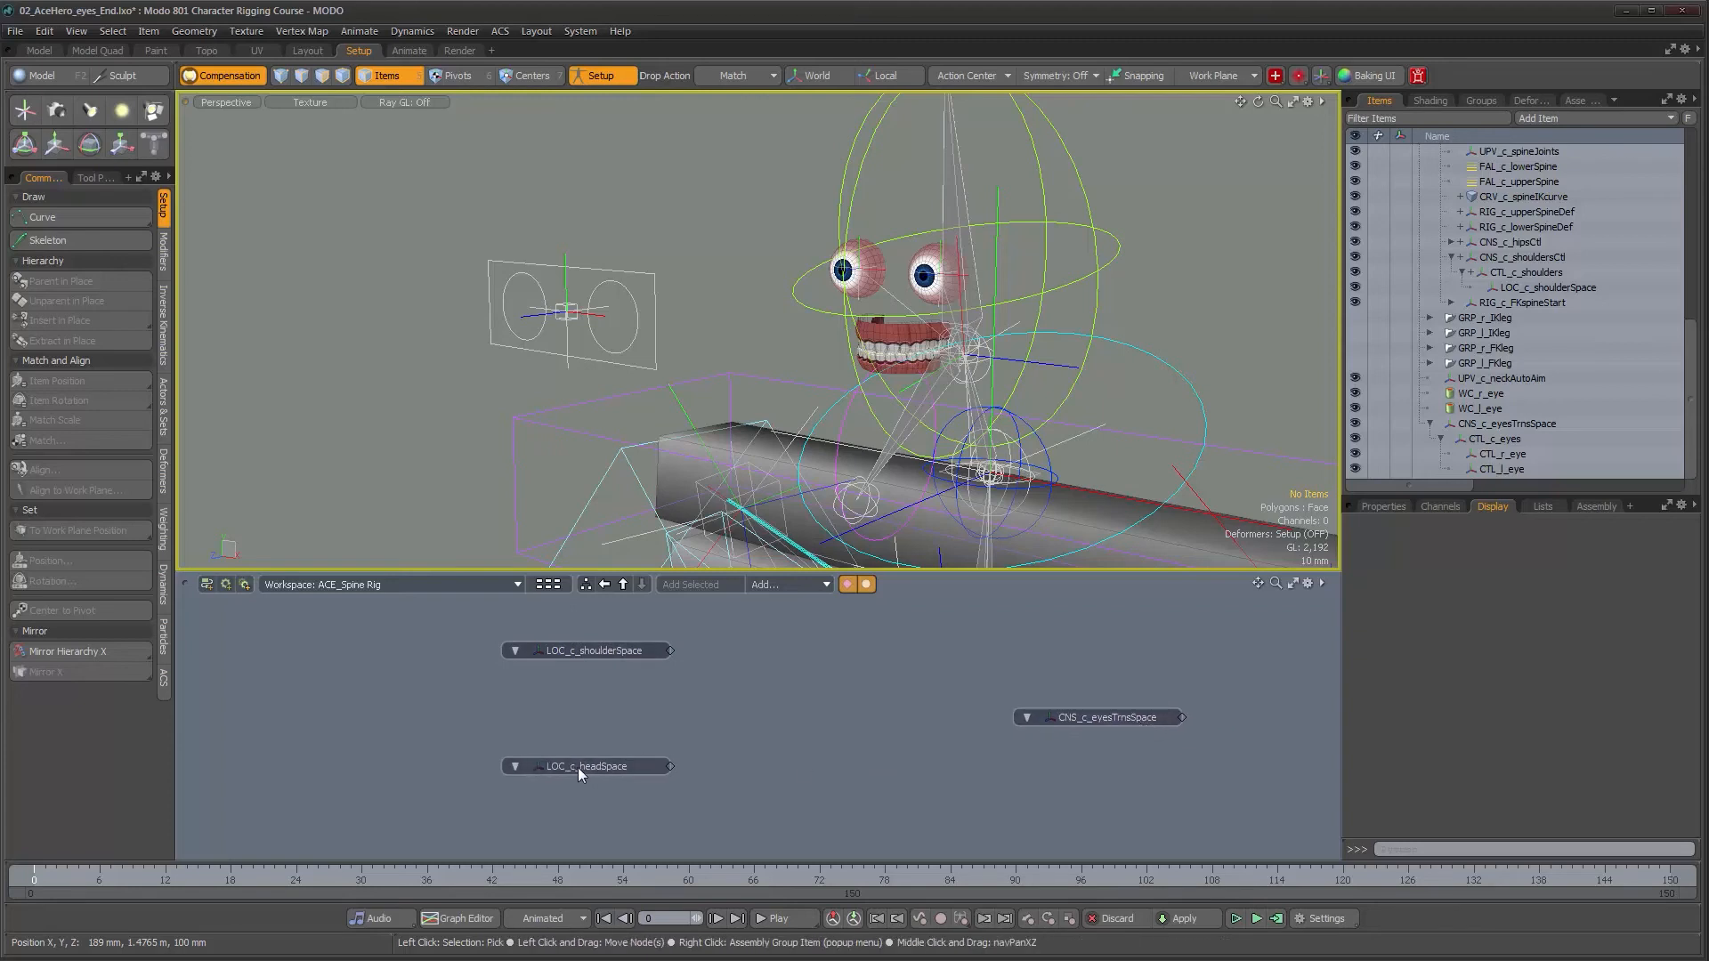
- Add World Position and World Rotation channels to the shoulder space, head space and eyes constraint nodes
drag(440, 633, 1216, 844)
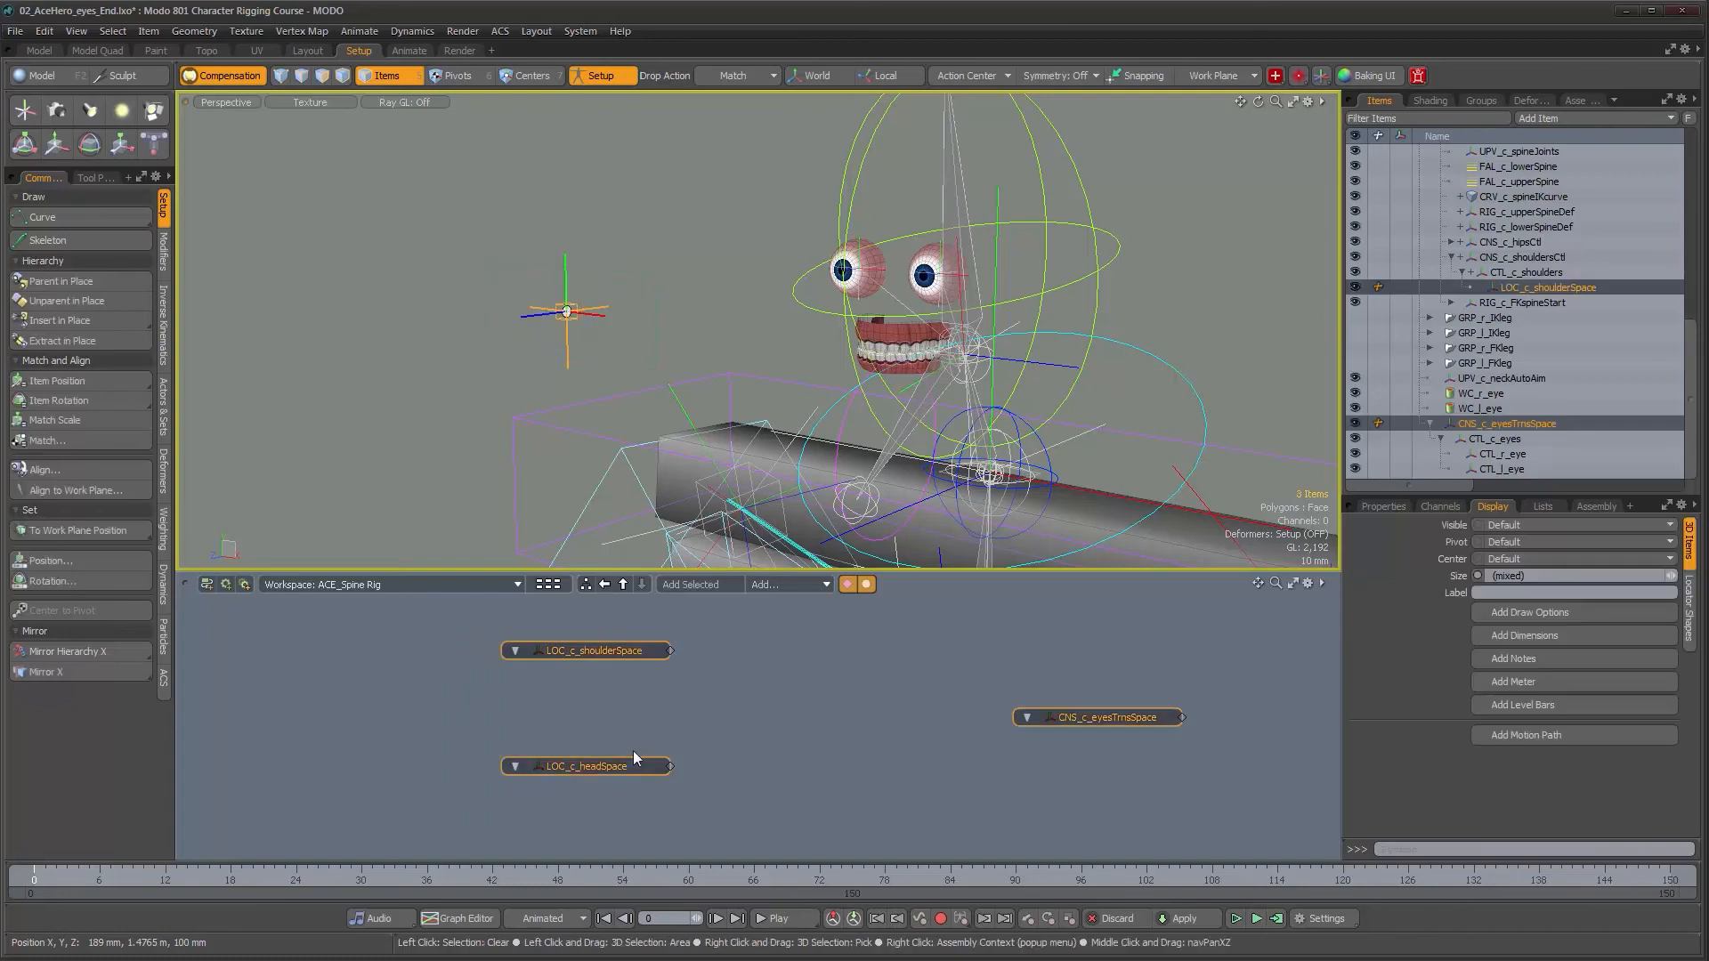
right_click(584, 649)
mouse_move(600, 835)
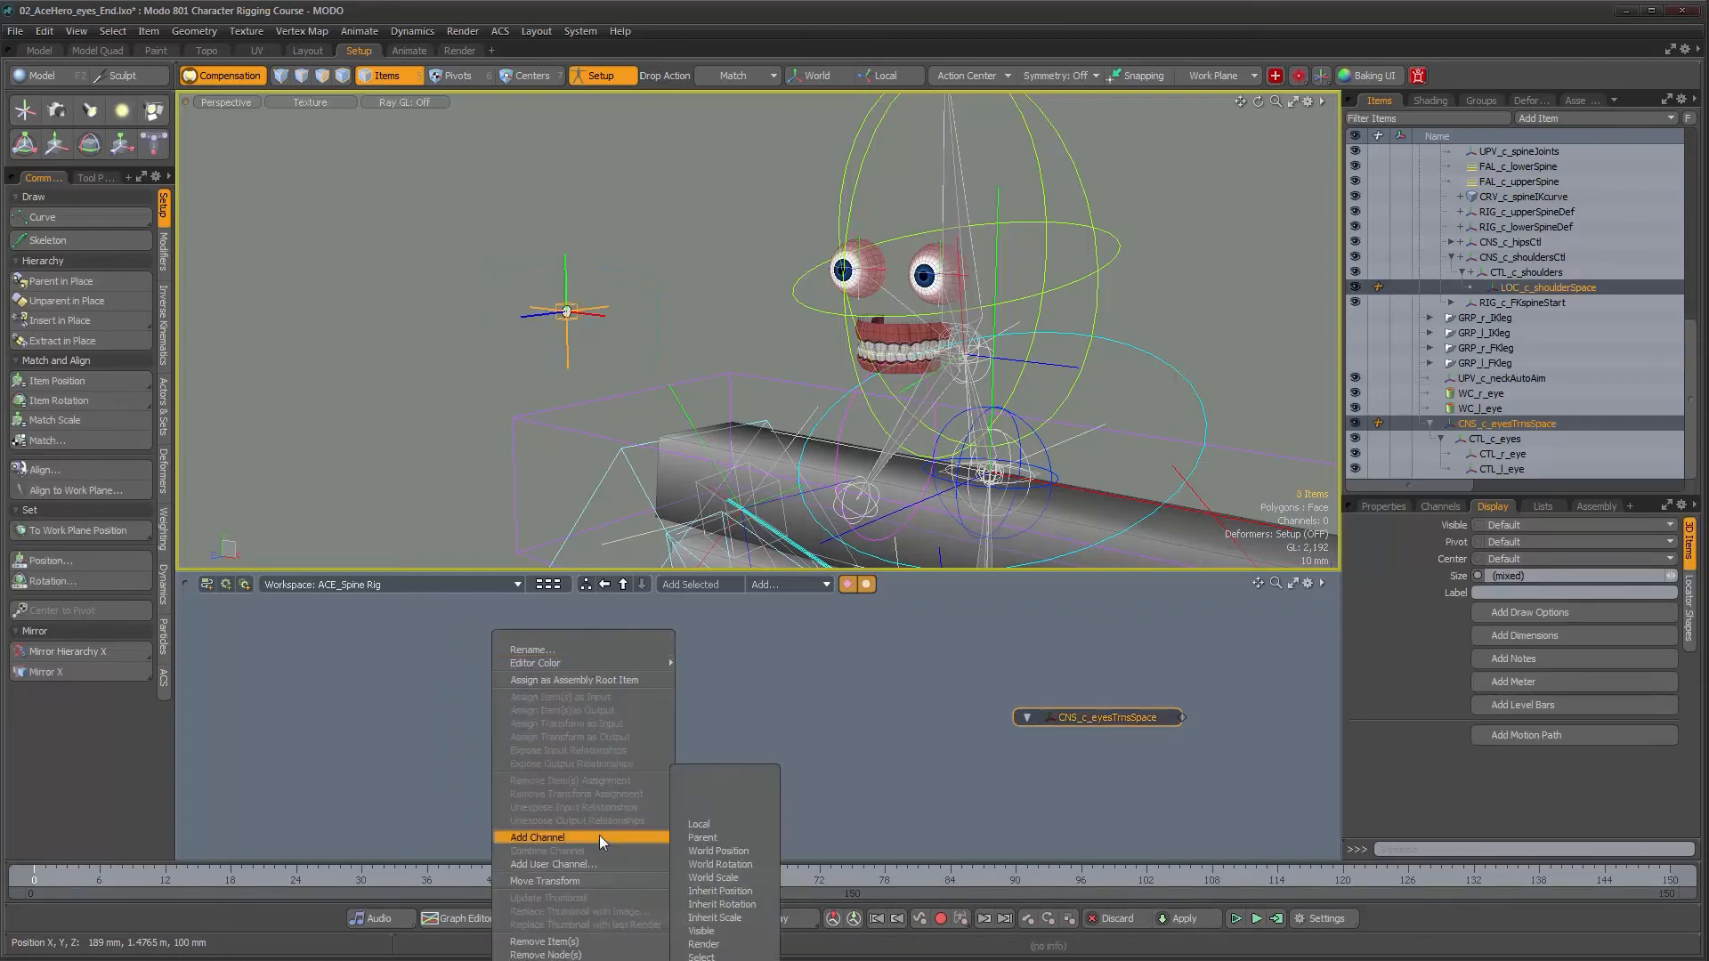
click(744, 853)
right_click(597, 663)
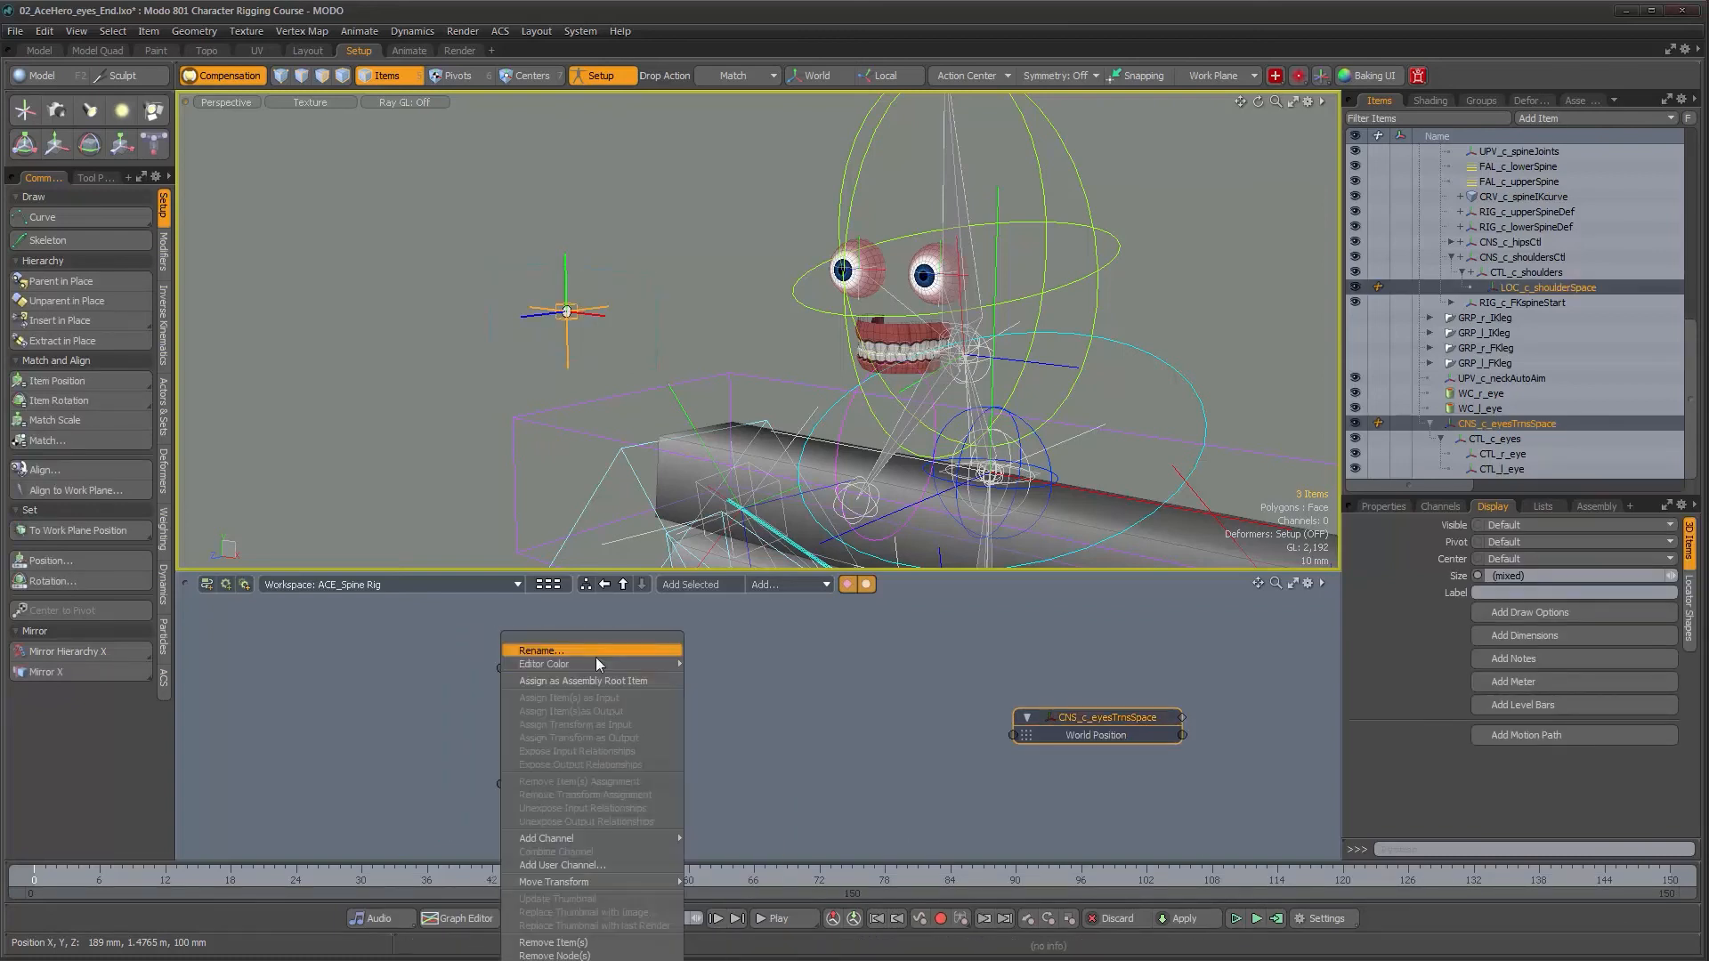
mouse_move(685, 837)
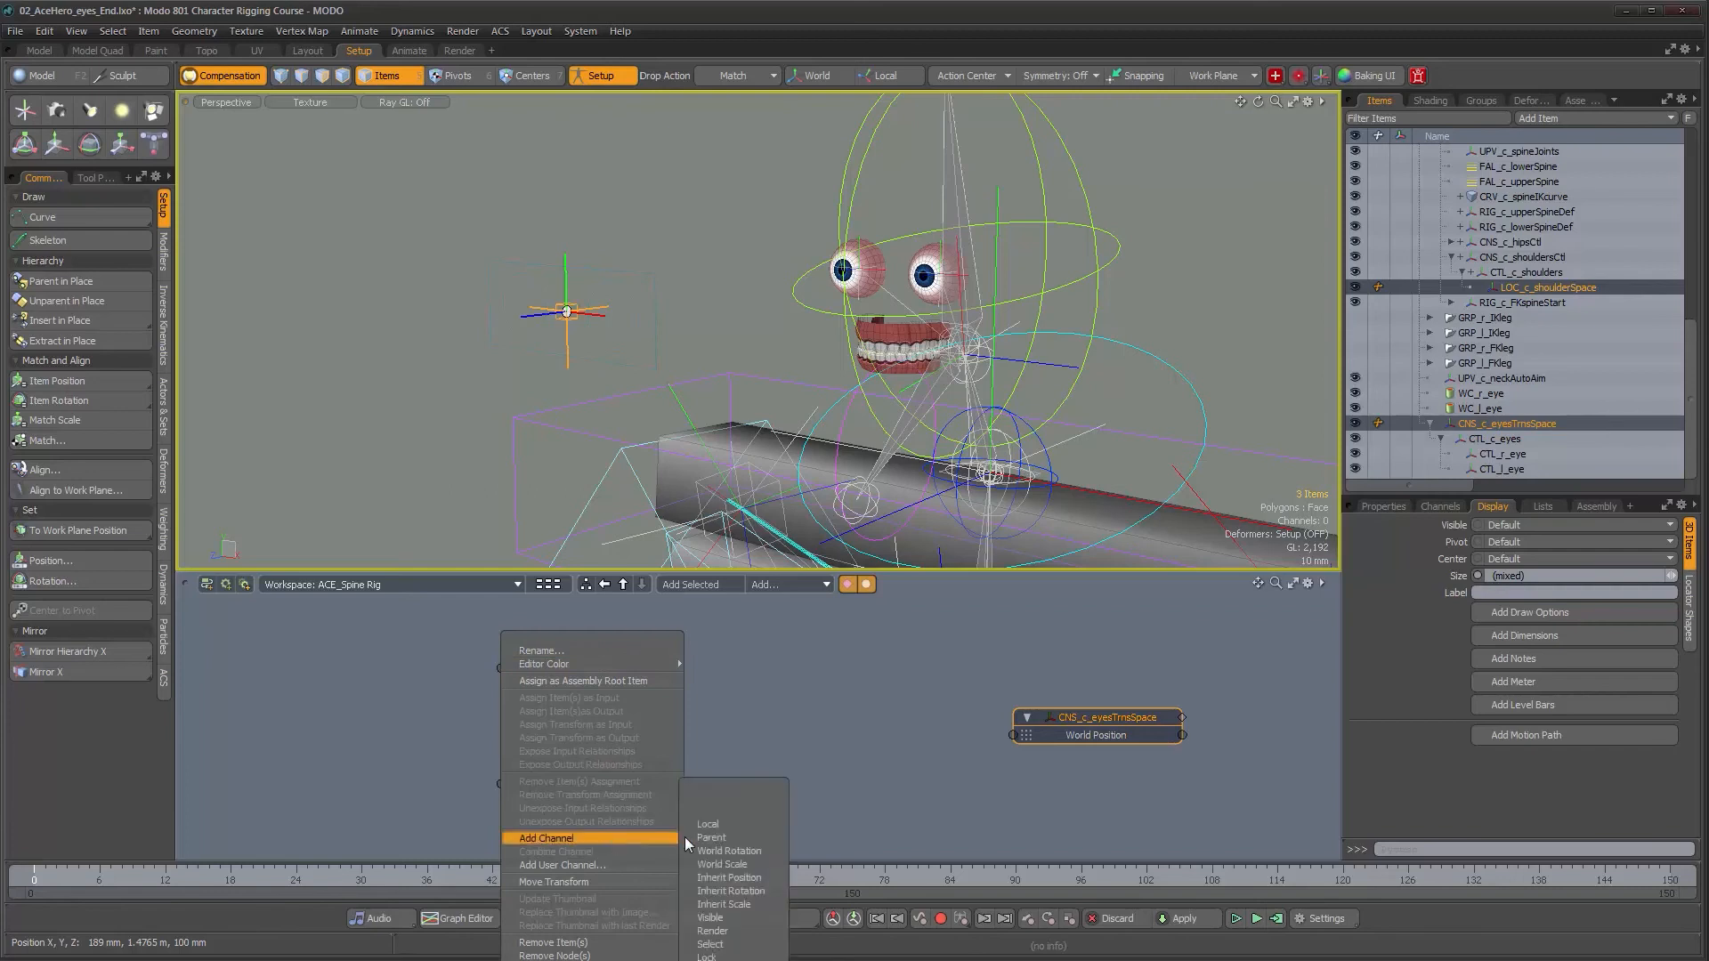
click(730, 852)
click(764, 752)
drag(763, 752, 735, 775)
- Add a Basic Math: Add modifier above the LOC_c_shoulderSpace node and rename it UTI_c_eyesTrnsSpaceBlend
click(792, 587)
mouse_move(905, 591)
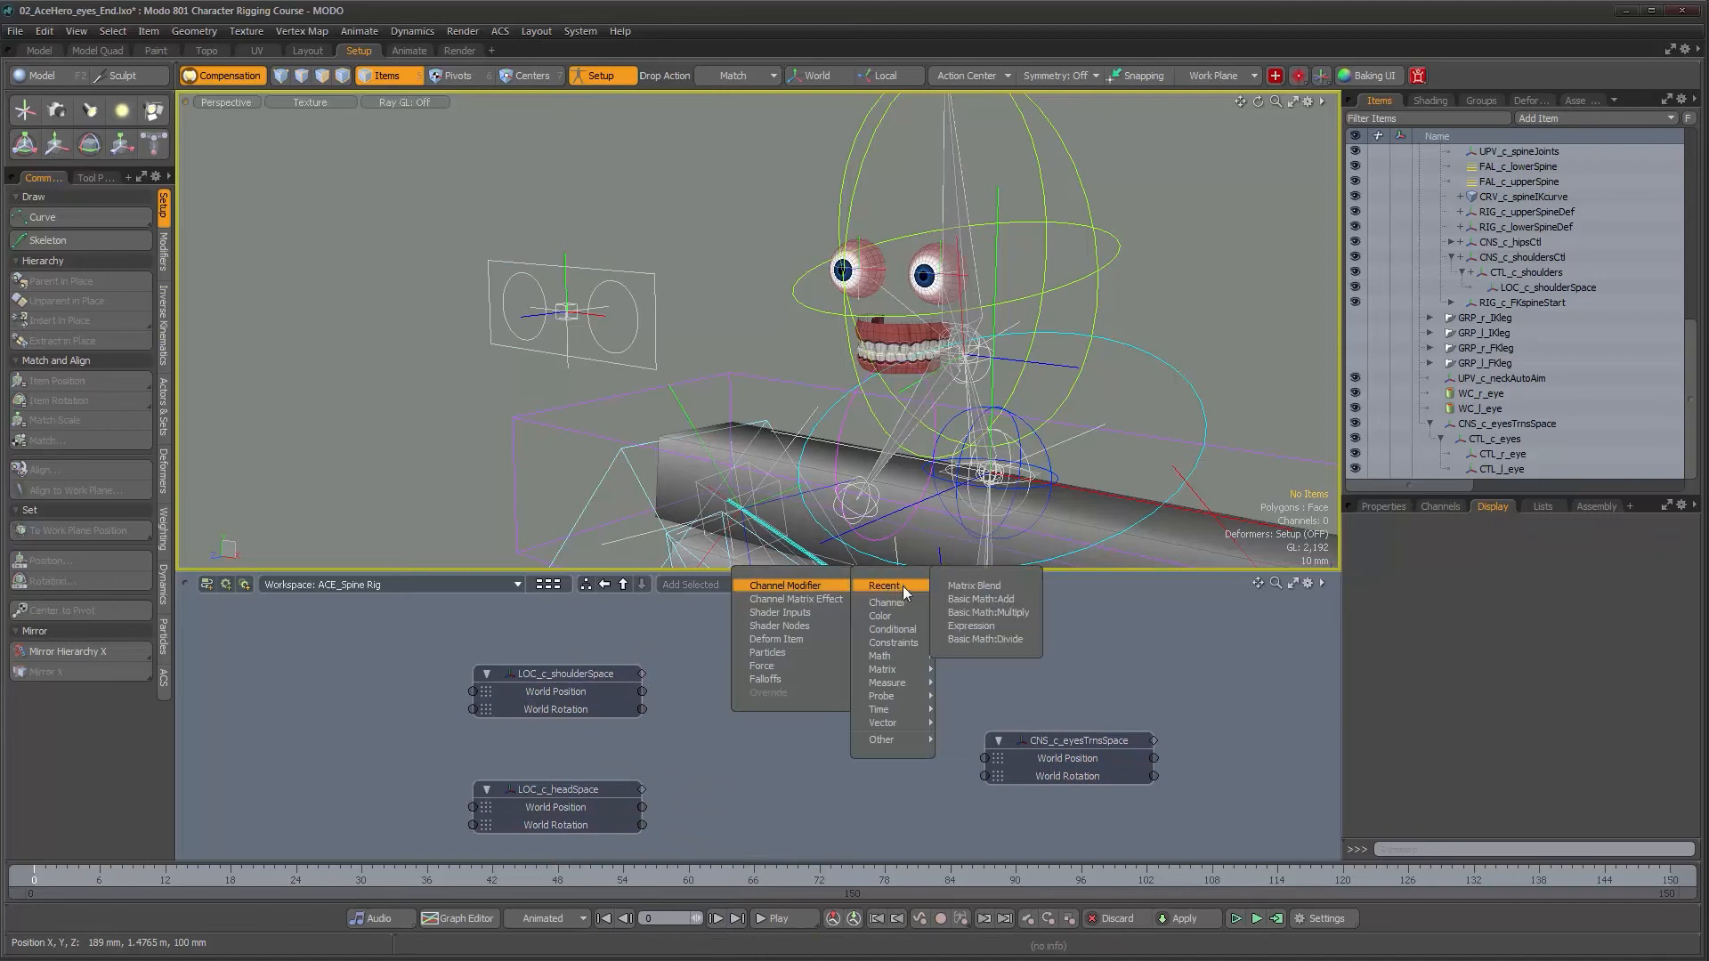
click(973, 599)
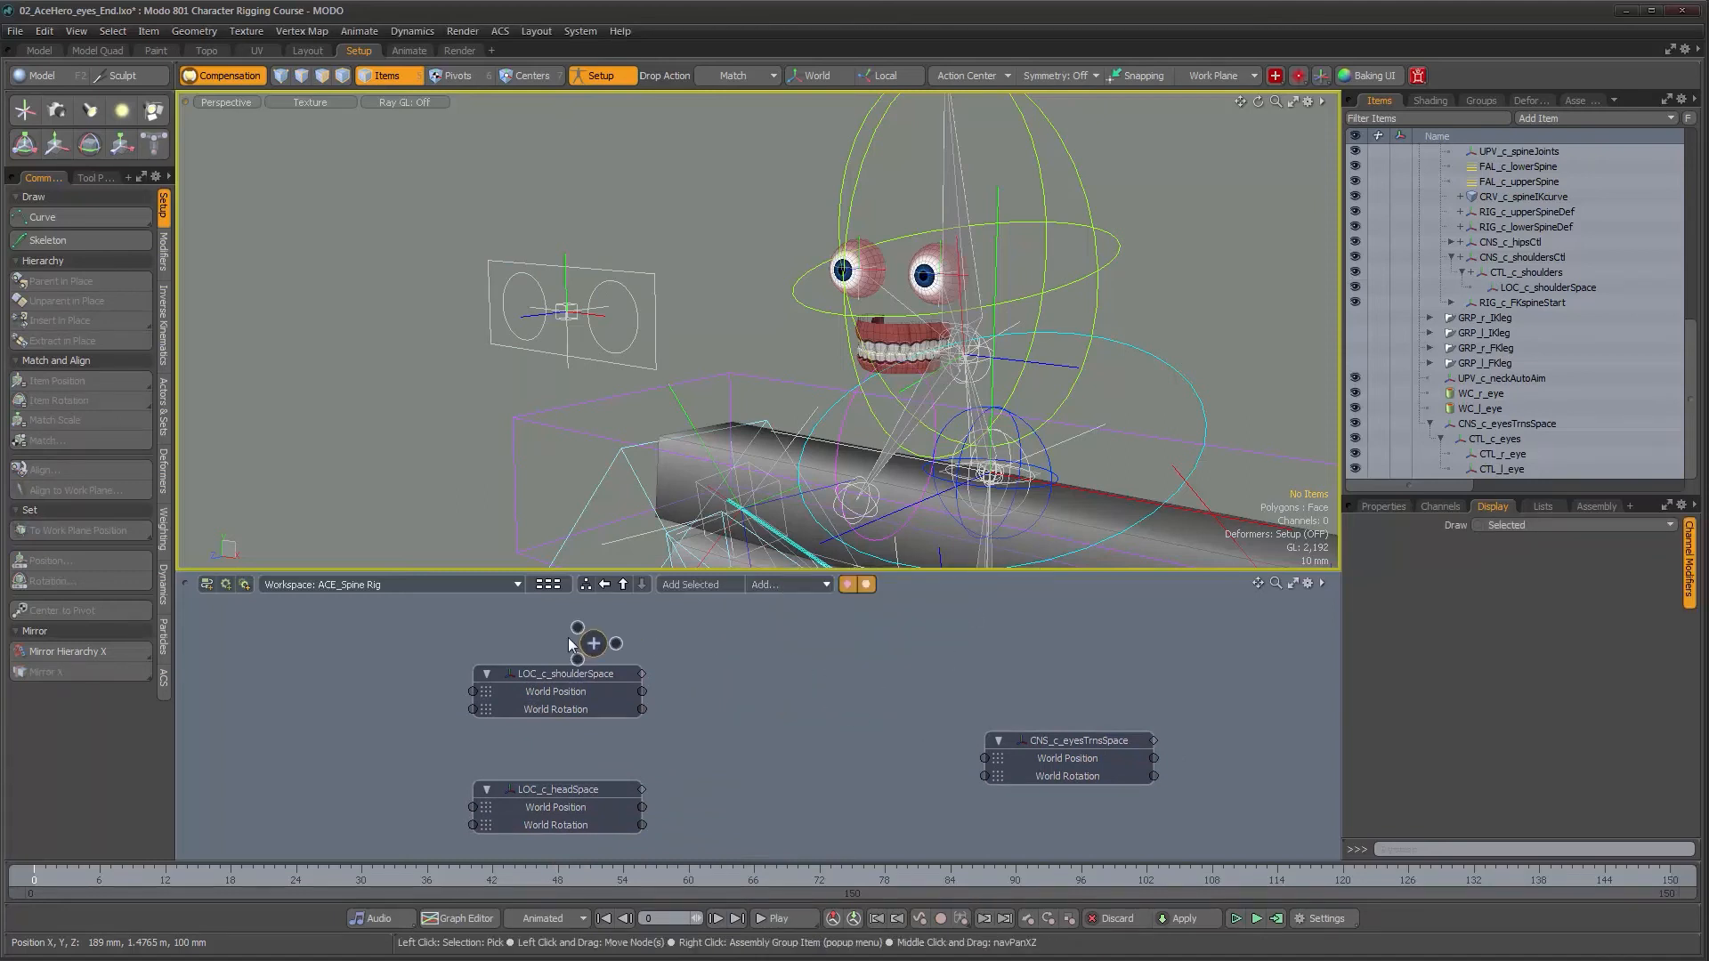
click(586, 654)
drag(601, 695, 630, 658)
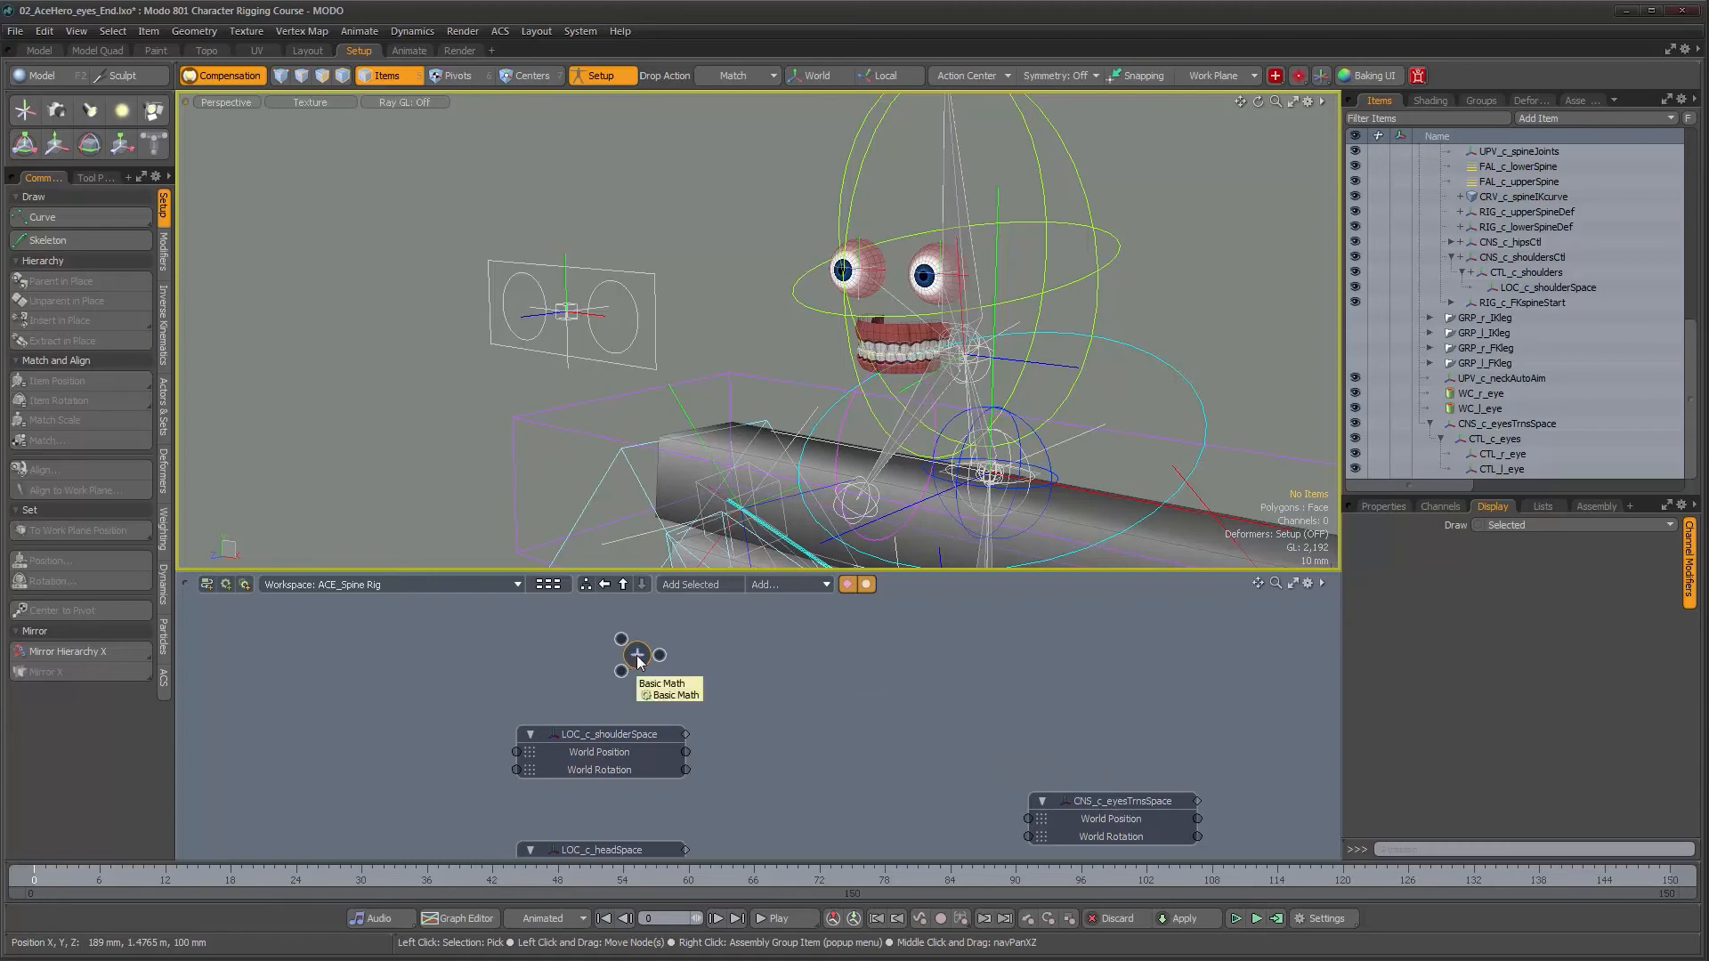
right_click(638, 657)
click(676, 669)
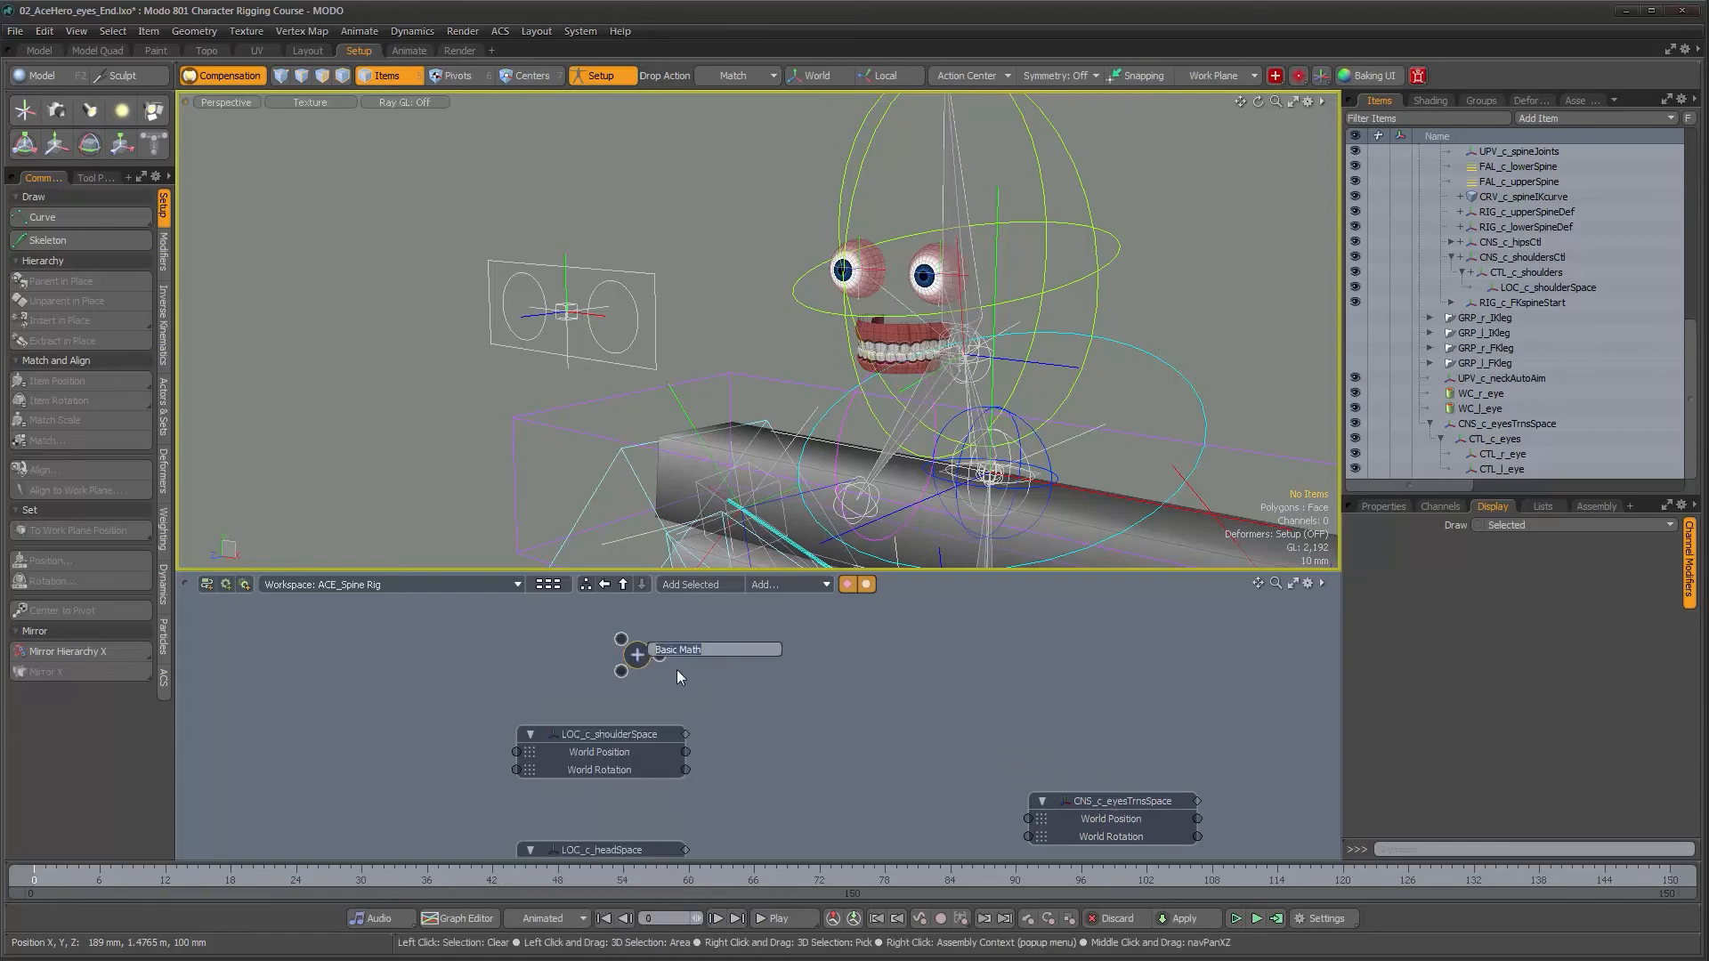
text(UTI_c_eyesTrnsSpaceBlend)
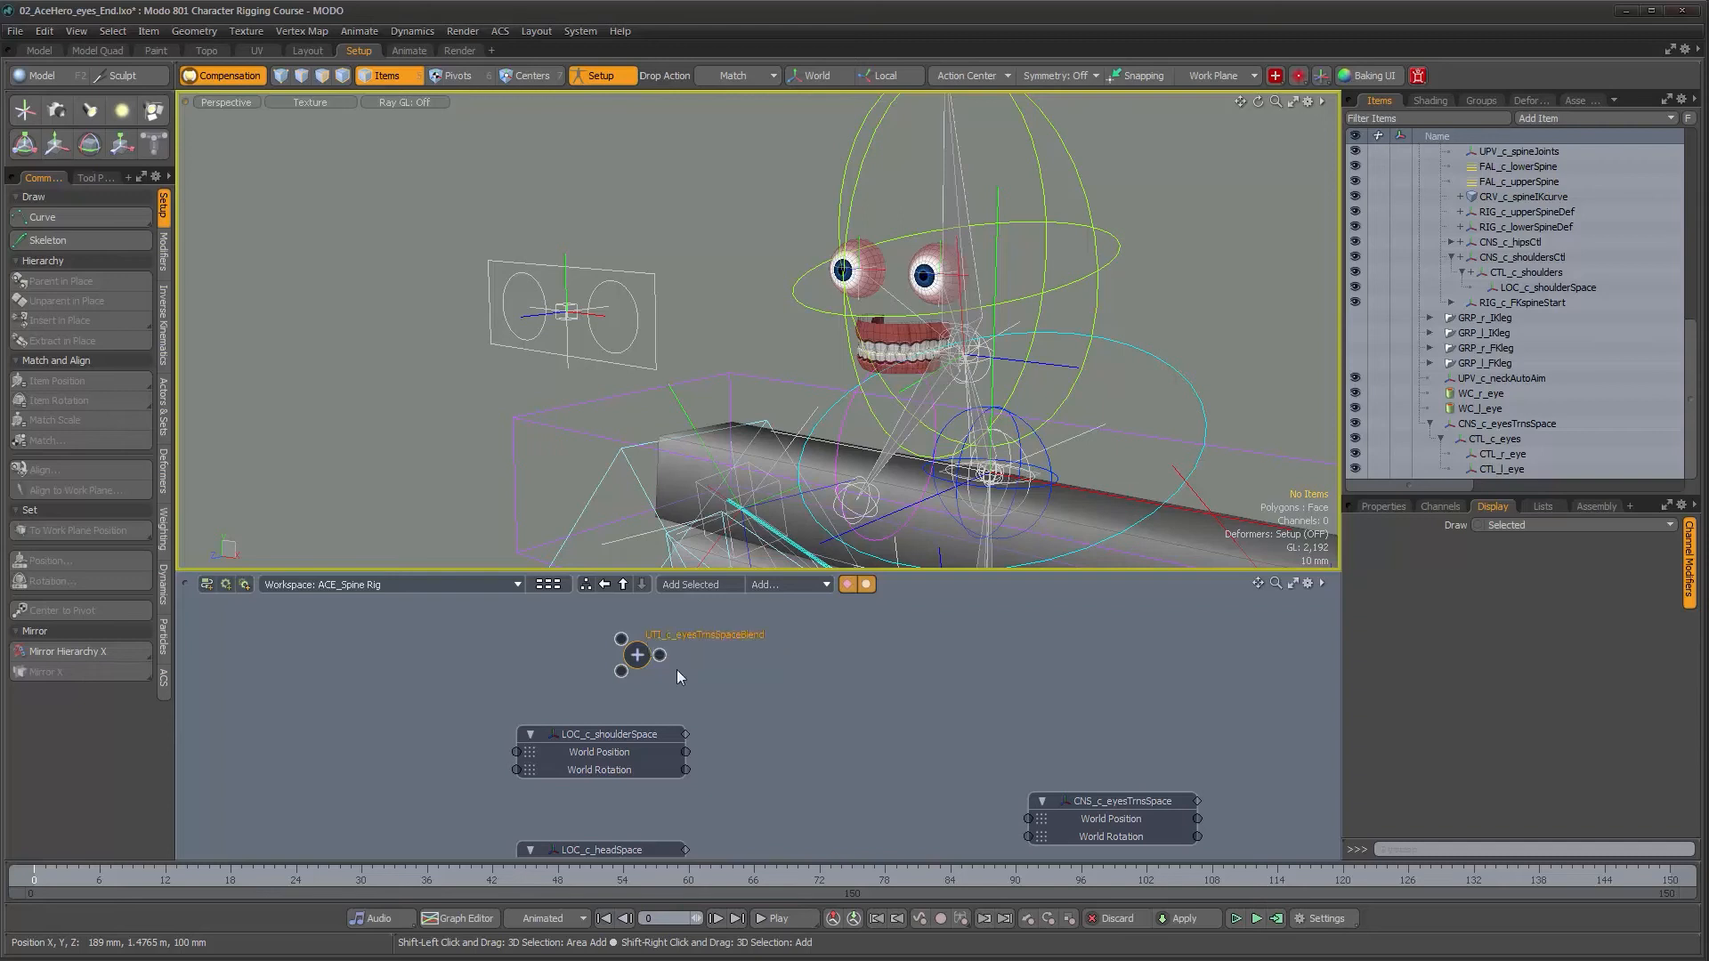
- Add a Matrix Blend modifier between the space locator nodes and CNS_c_eyesTrnsSpace, moving the constraint node farther right
alt+drag(757, 667, 676, 669)
alt+right_drag(917, 783, 800, 733)
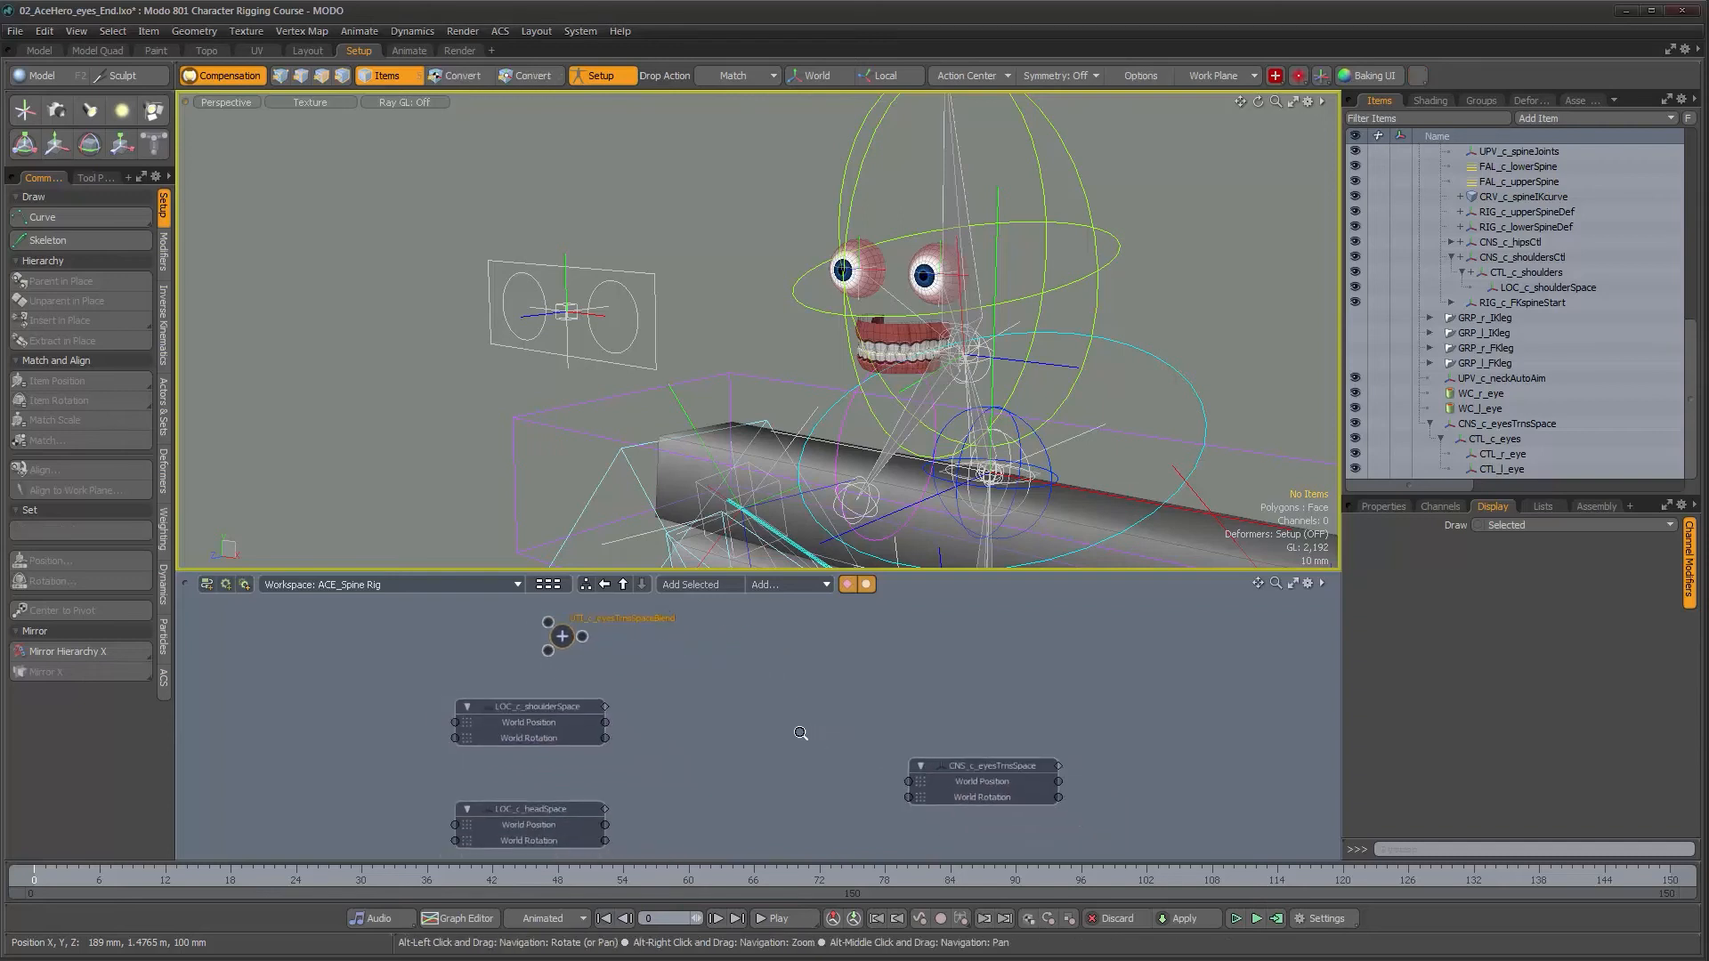
click(771, 585)
mouse_move(776, 590)
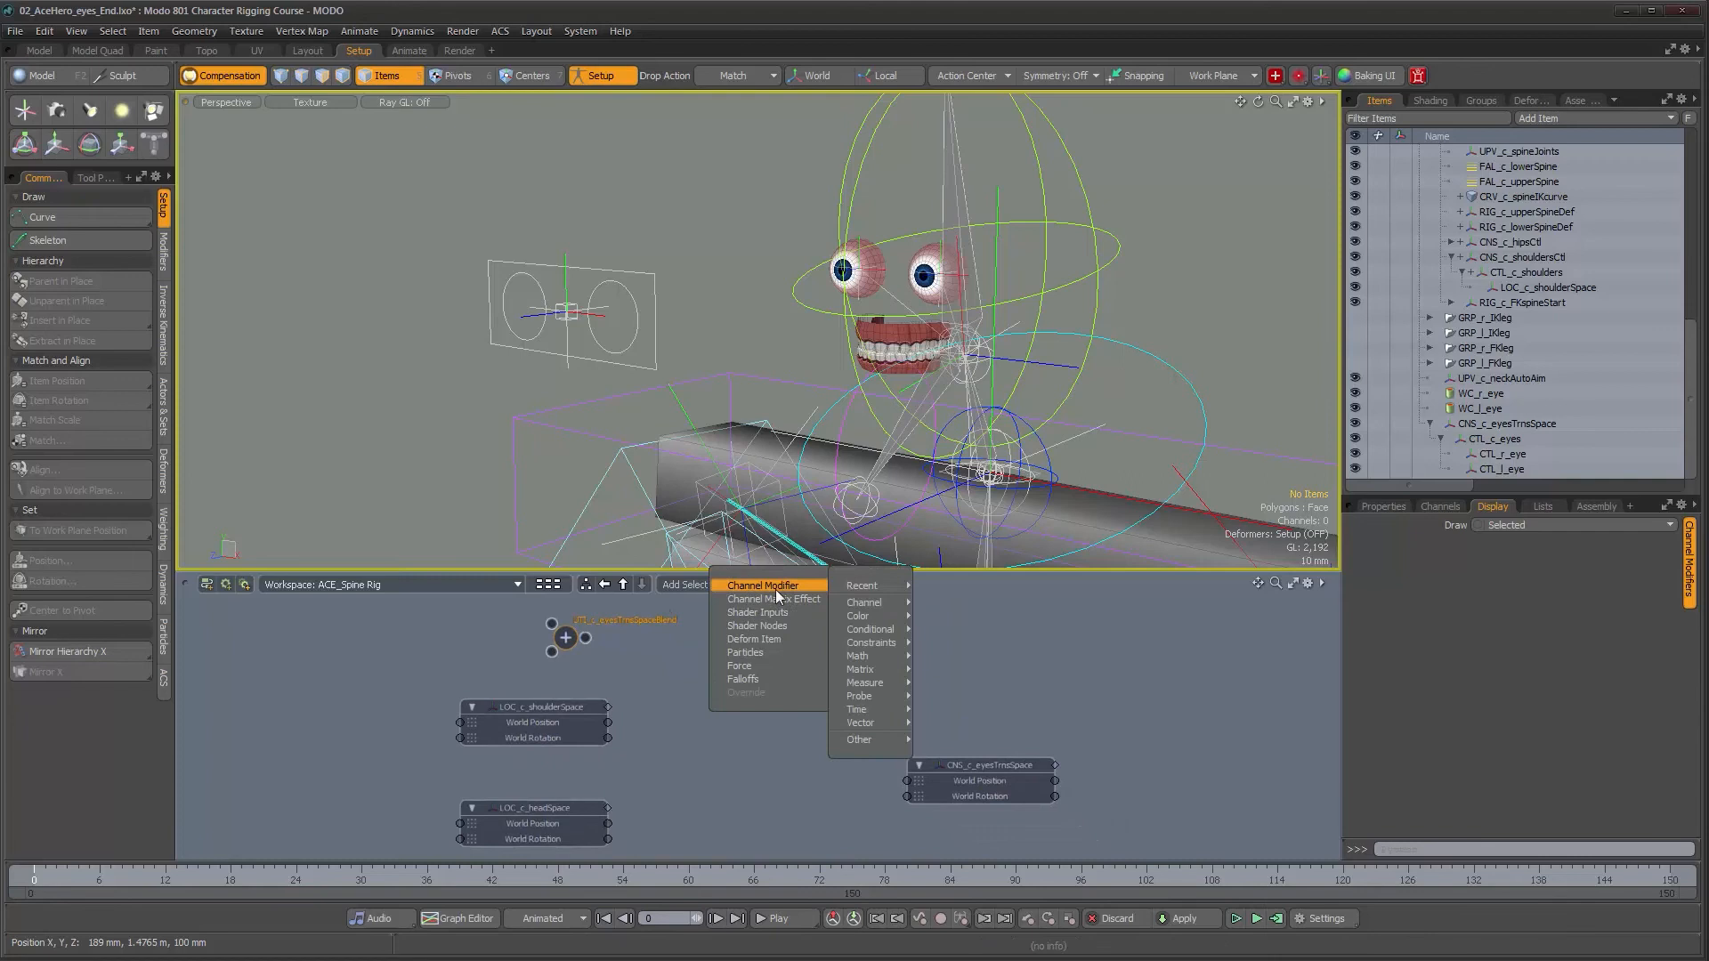
mouse_move(869, 672)
click(944, 669)
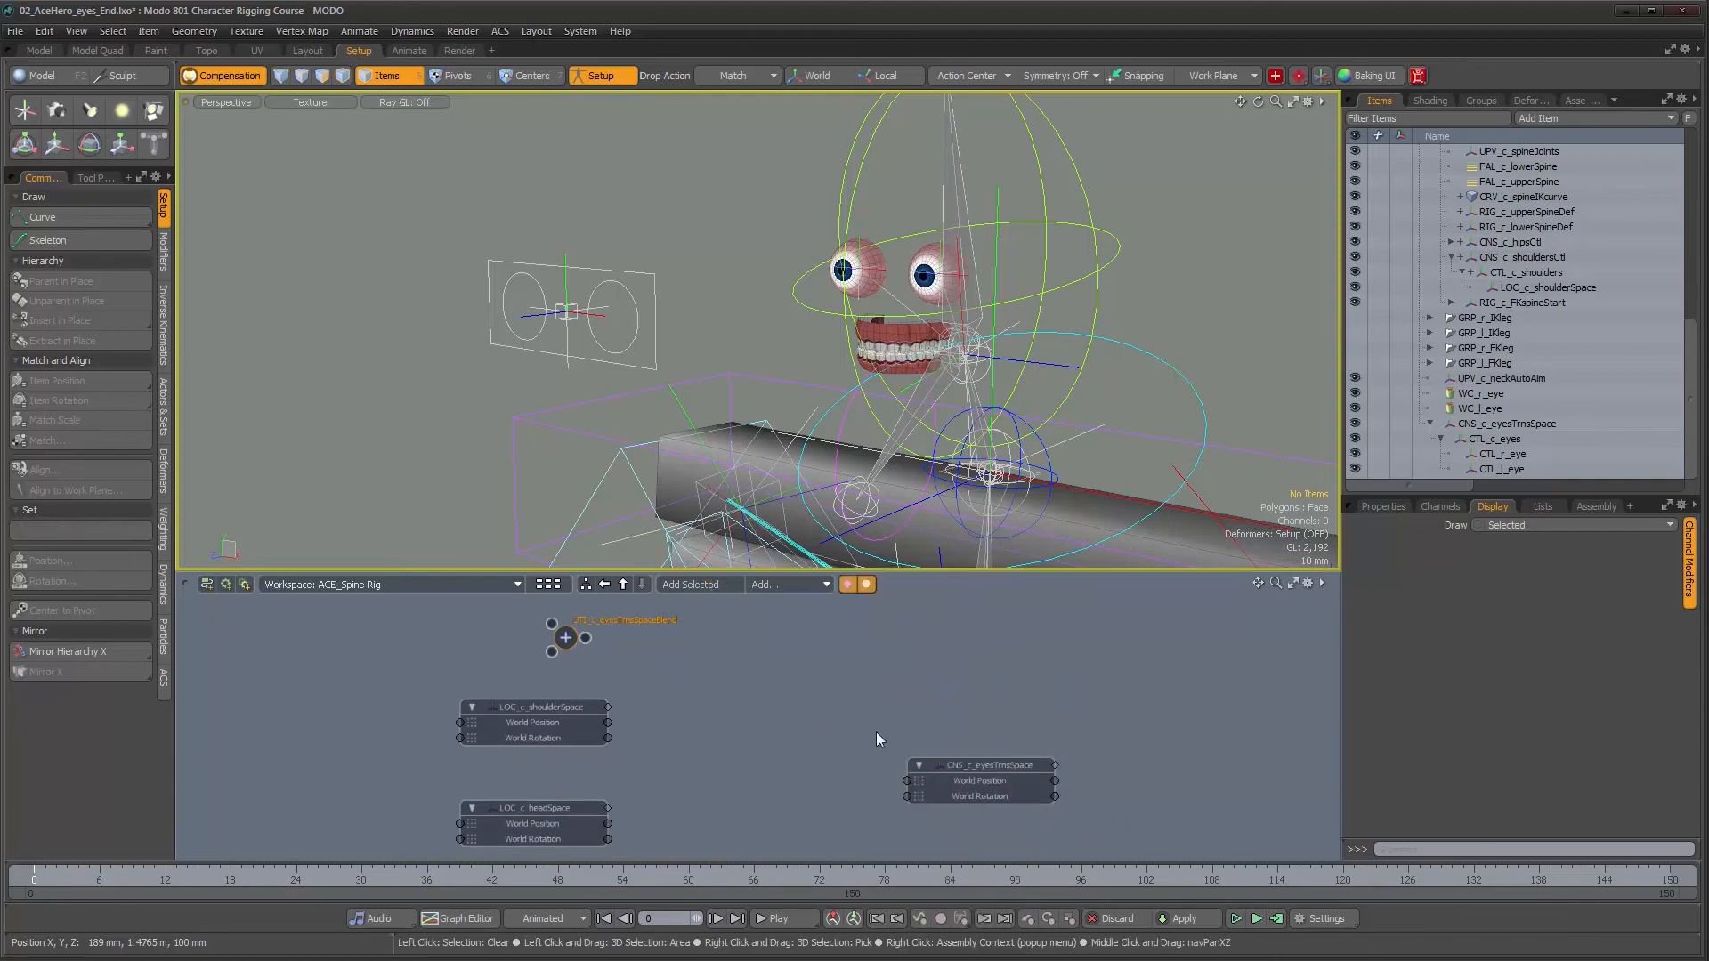
click(820, 695)
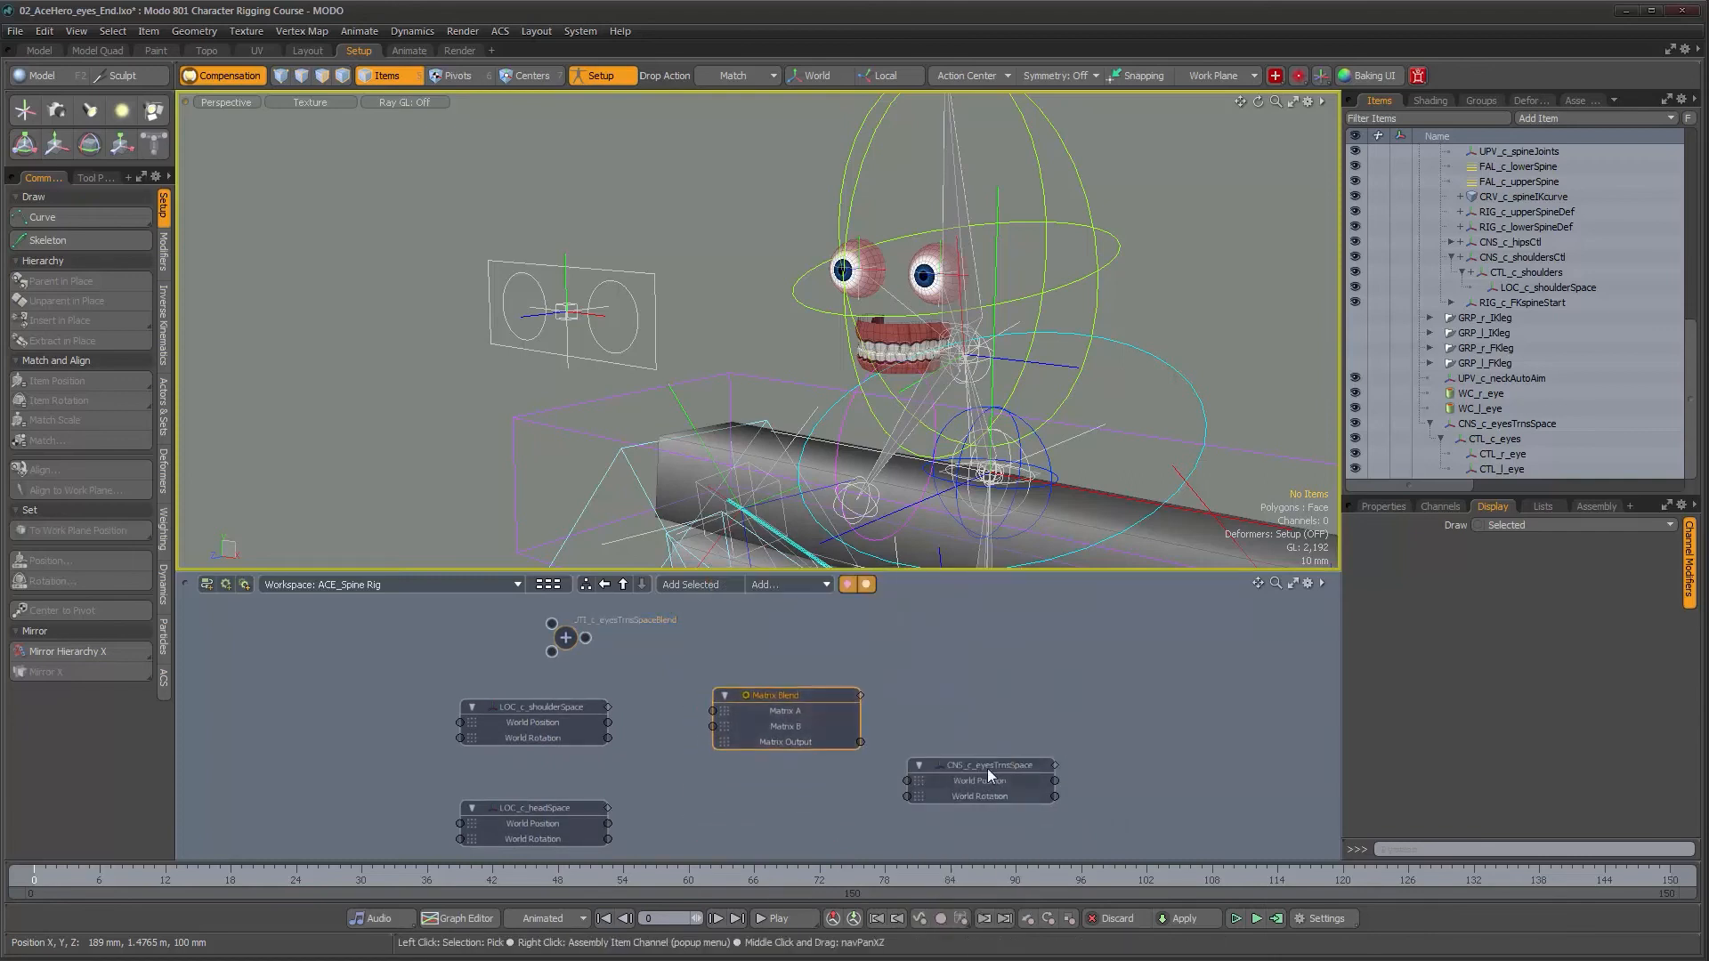
drag(987, 769, 1069, 769)
- Duplicate the Matrix Blend node and keep the two blend nodes stacked one above the other
drag(805, 702, 808, 780)
key(ctrl+d)
middle_drag(877, 796, 891, 752)
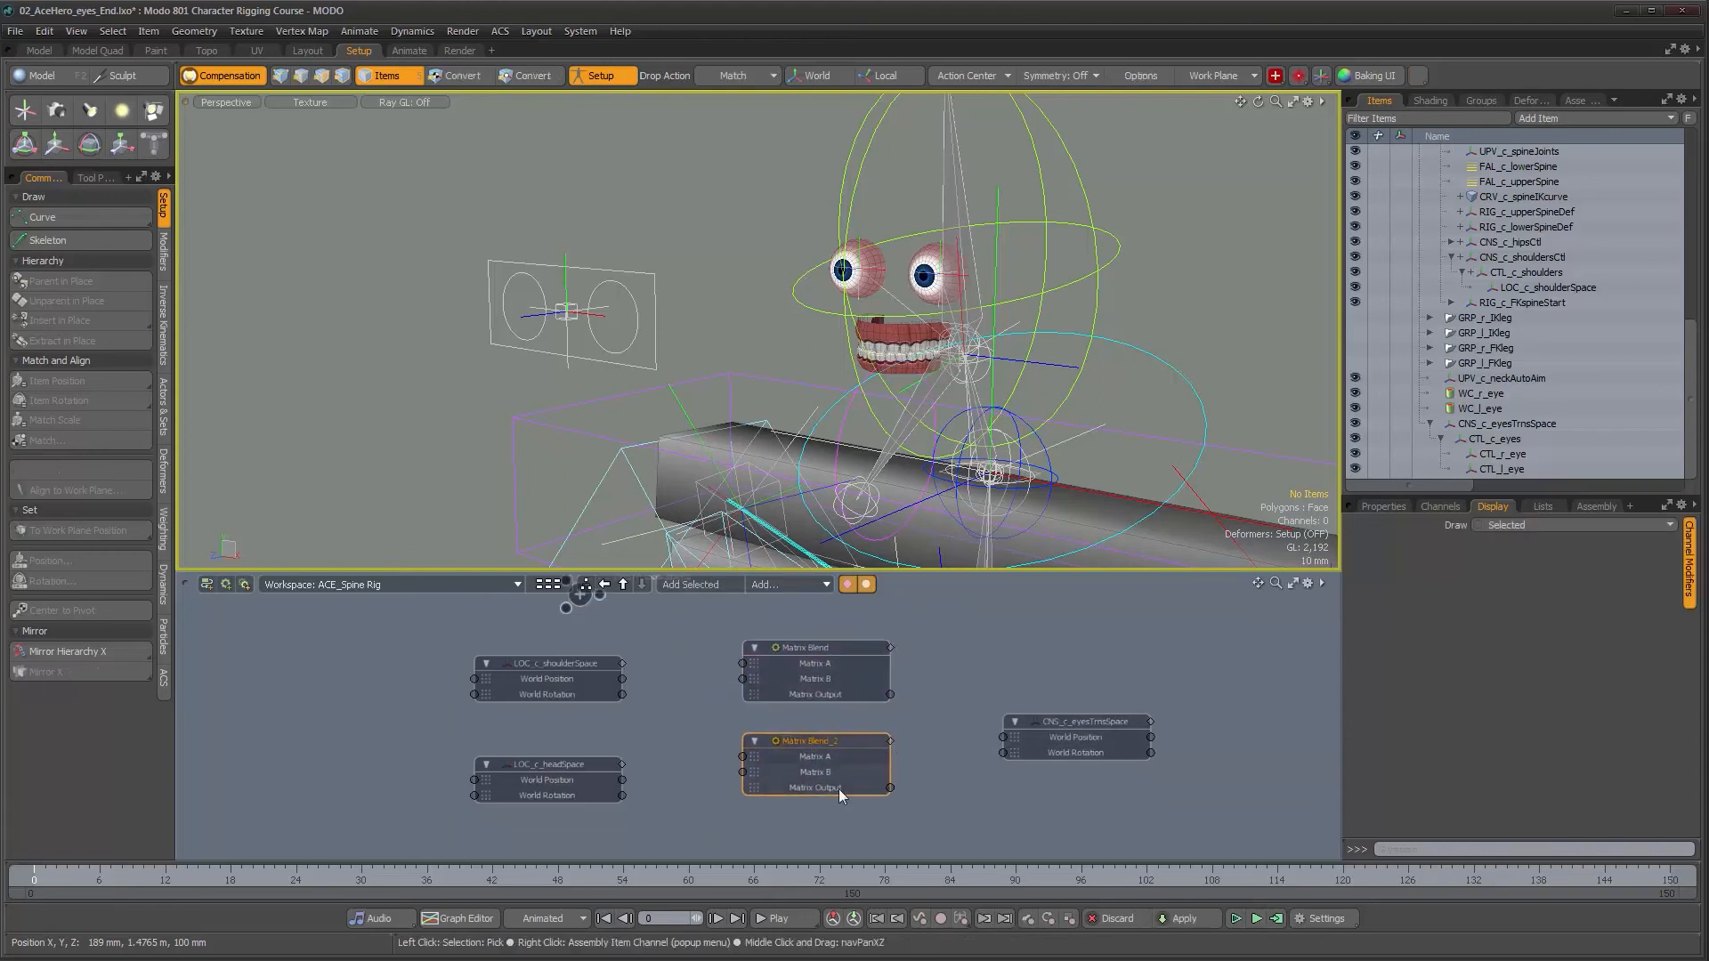
- Link the shoulder and head World Positions to Matrix A and B of Matrix Blend, and their World Rotations to those of the second blend
click(574, 662)
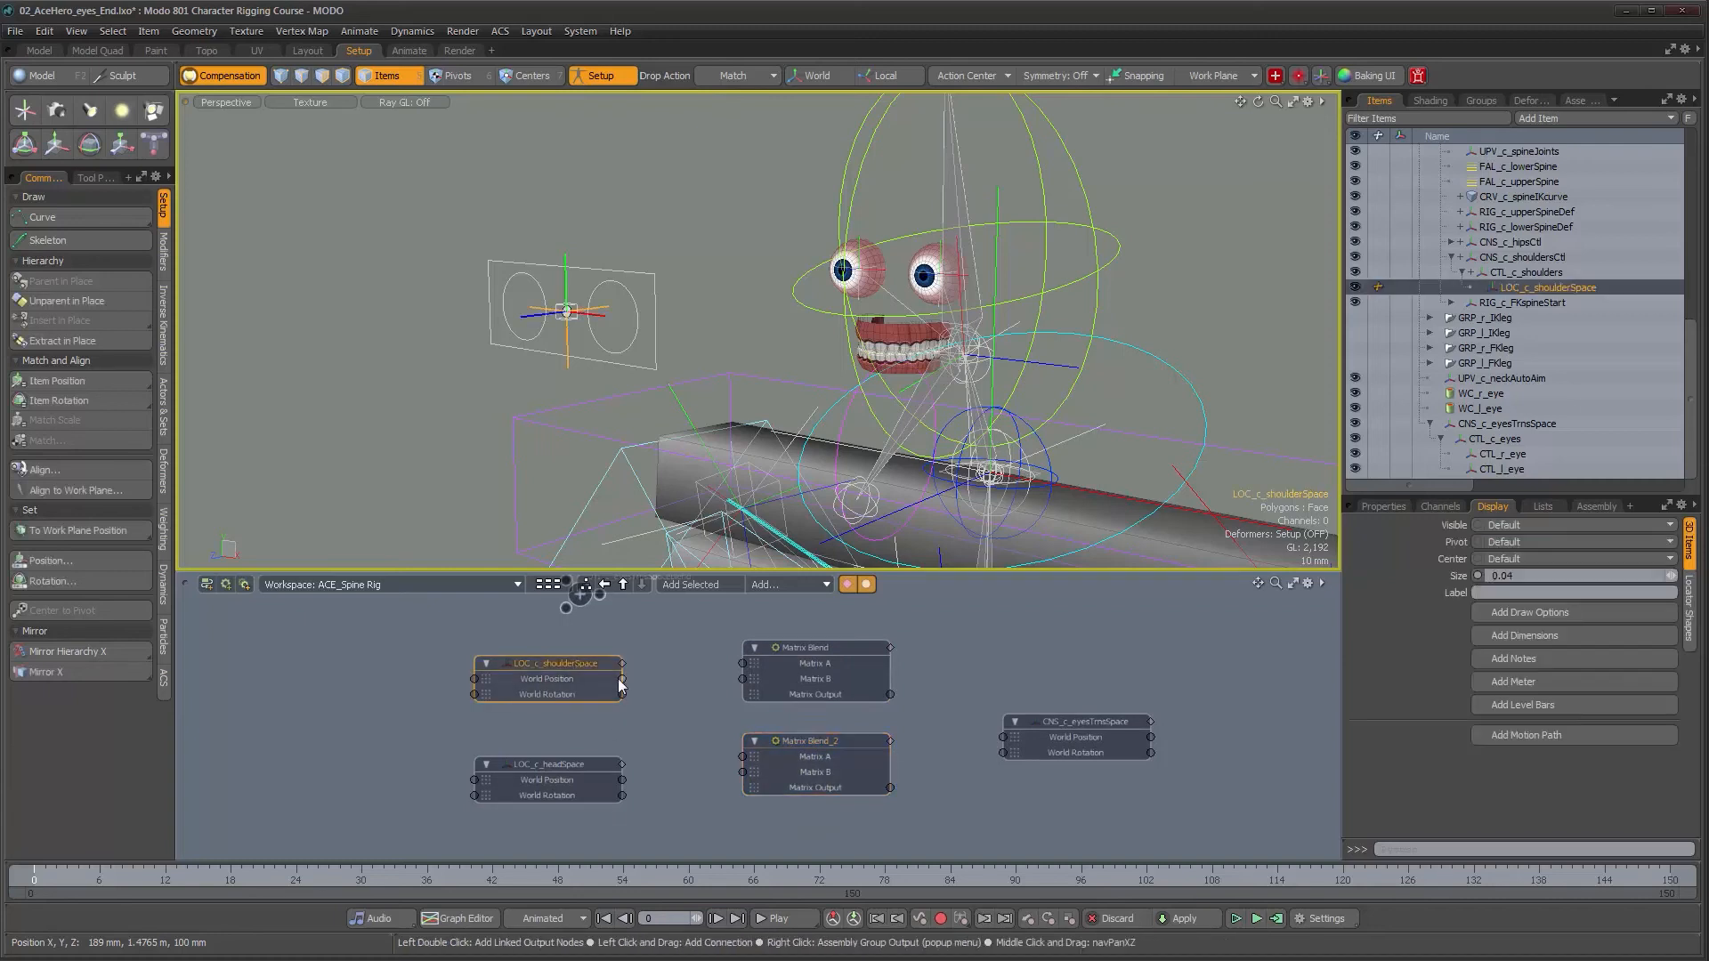
drag(755, 669, 744, 664)
drag(746, 692, 743, 679)
drag(623, 694, 644, 713)
drag(734, 755, 742, 757)
drag(622, 795, 804, 764)
- Add the Blend channel to both Matrix Blend nodes in the schematic
drag(816, 648, 815, 664)
drag(847, 857, 792, 641)
right_click(819, 665)
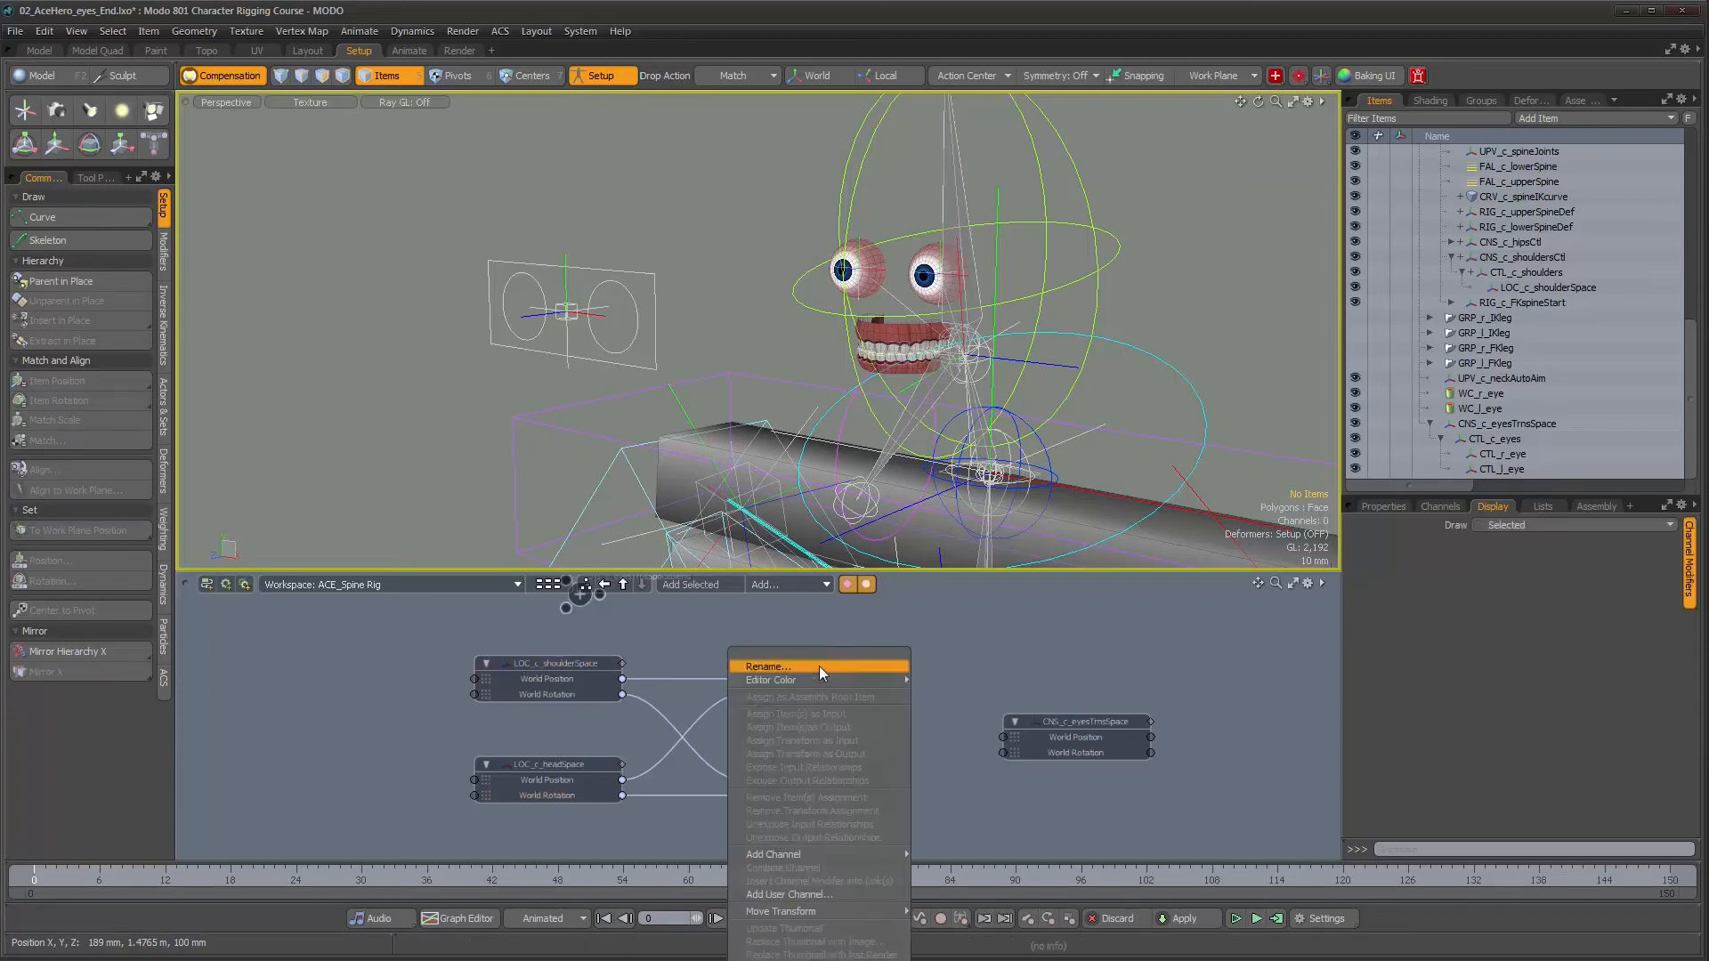
mouse_move(837, 853)
click(926, 867)
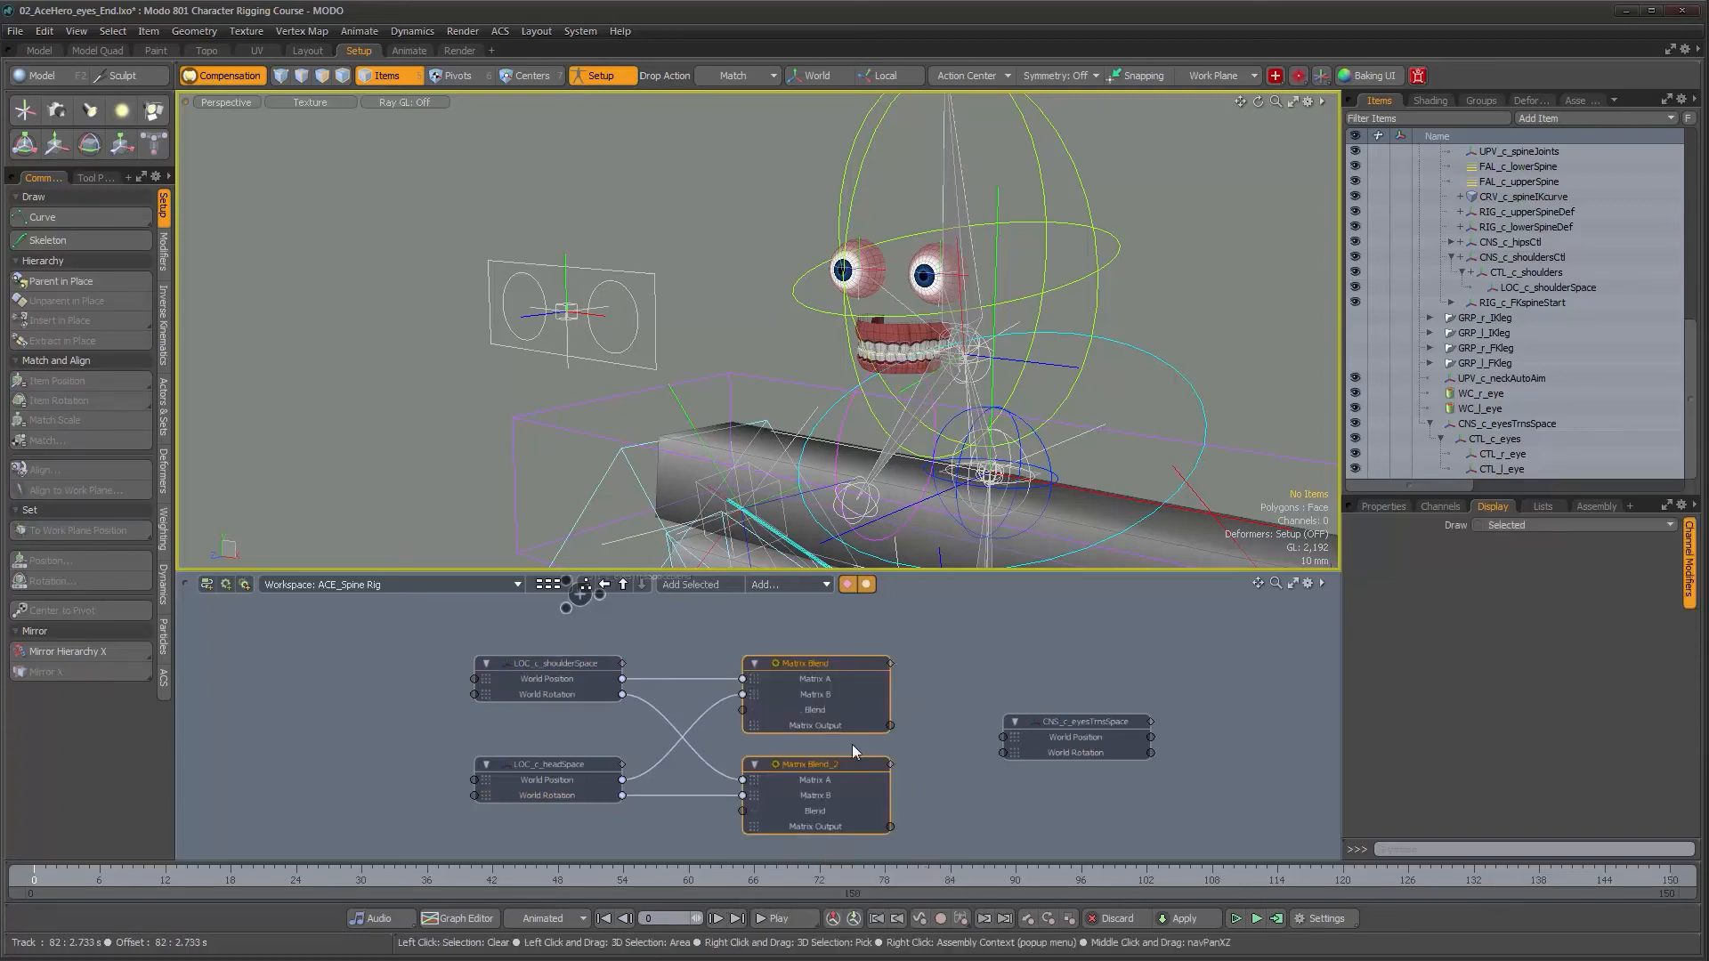
scroll(918, 763, down, 1)
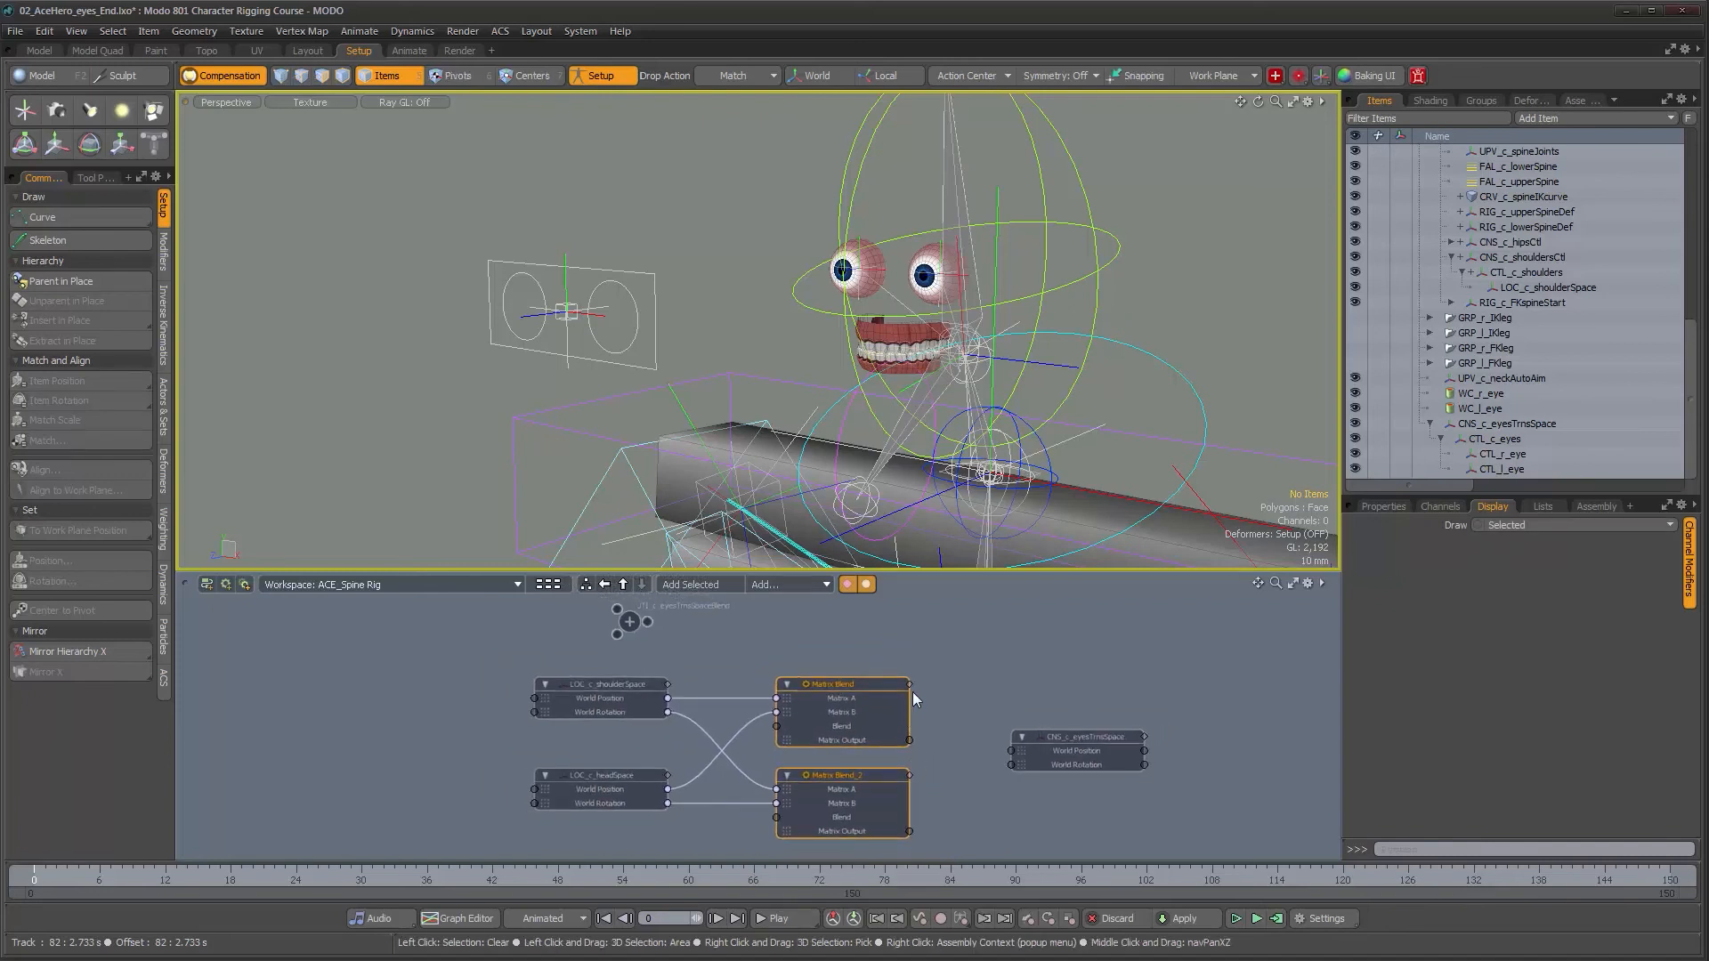
- Link the two Matrix Blend outputs to the World Position and World Rotation of CNS_c_eyesTrnsSpace
scroll(921, 700, up, 2)
alt+drag(929, 711, 986, 705)
drag(866, 802, 990, 723)
alt+drag(659, 663, 797, 717)
alt+right_drag(797, 717, 776, 715)
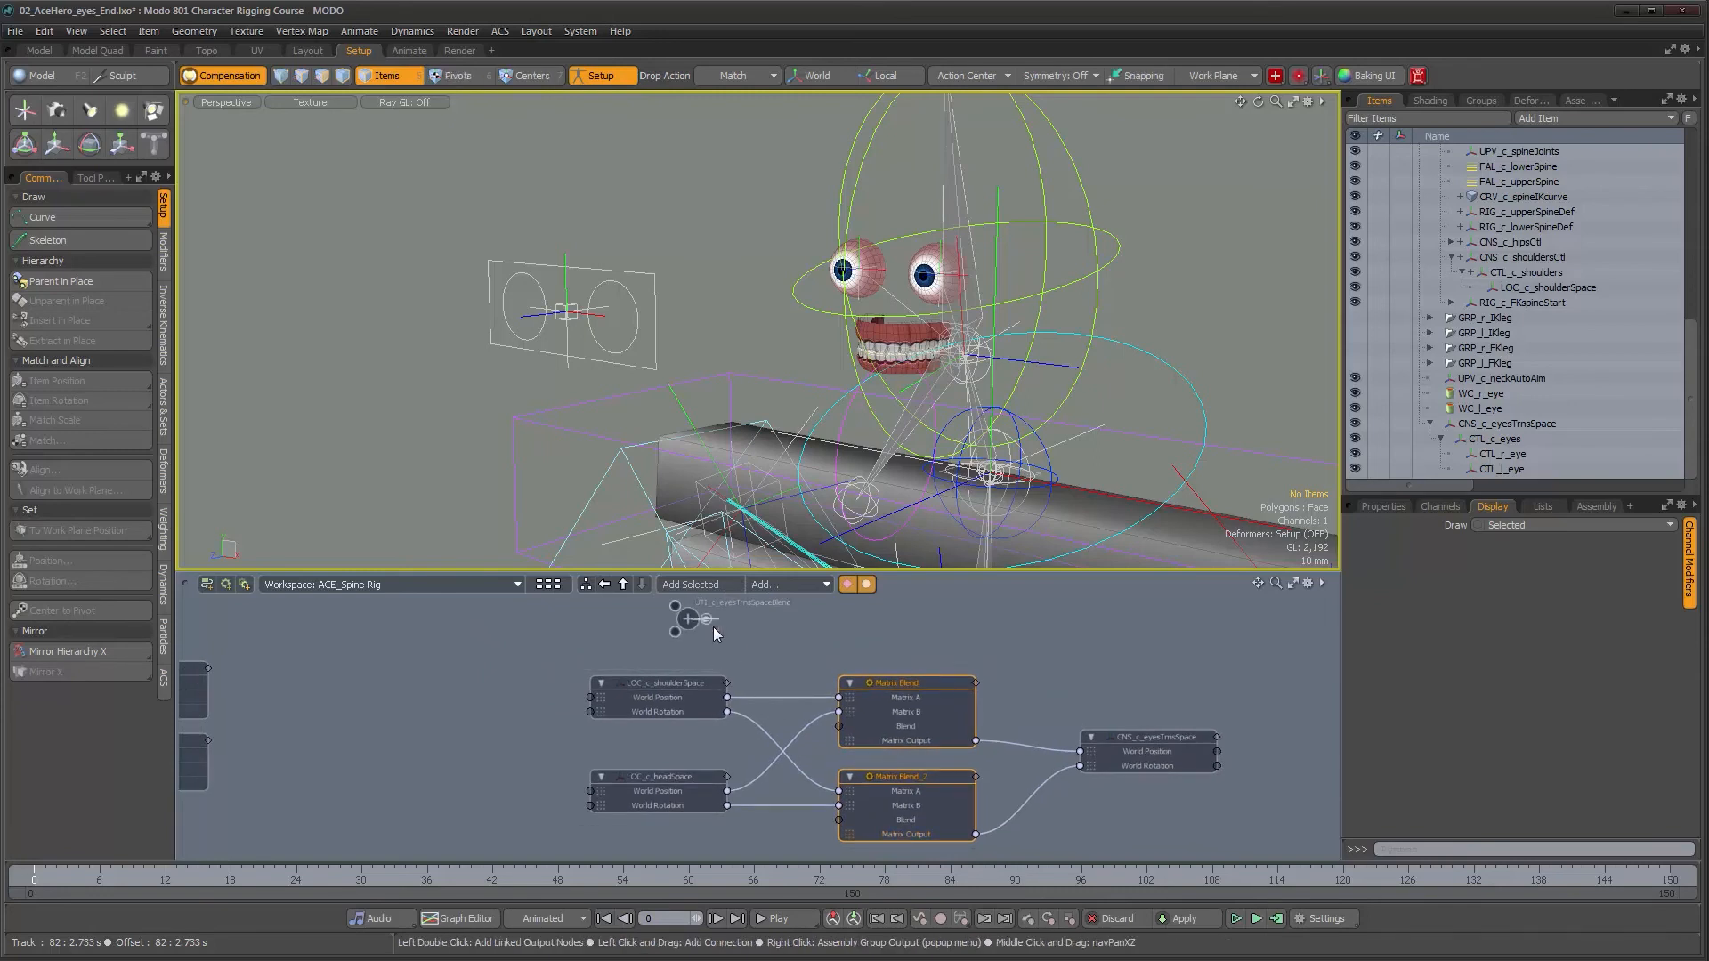
- Link the eye space math node's output to the Blend input of both Matrix Blend nodes
drag(831, 725, 838, 726)
drag(707, 620, 666, 682)
click(667, 682)
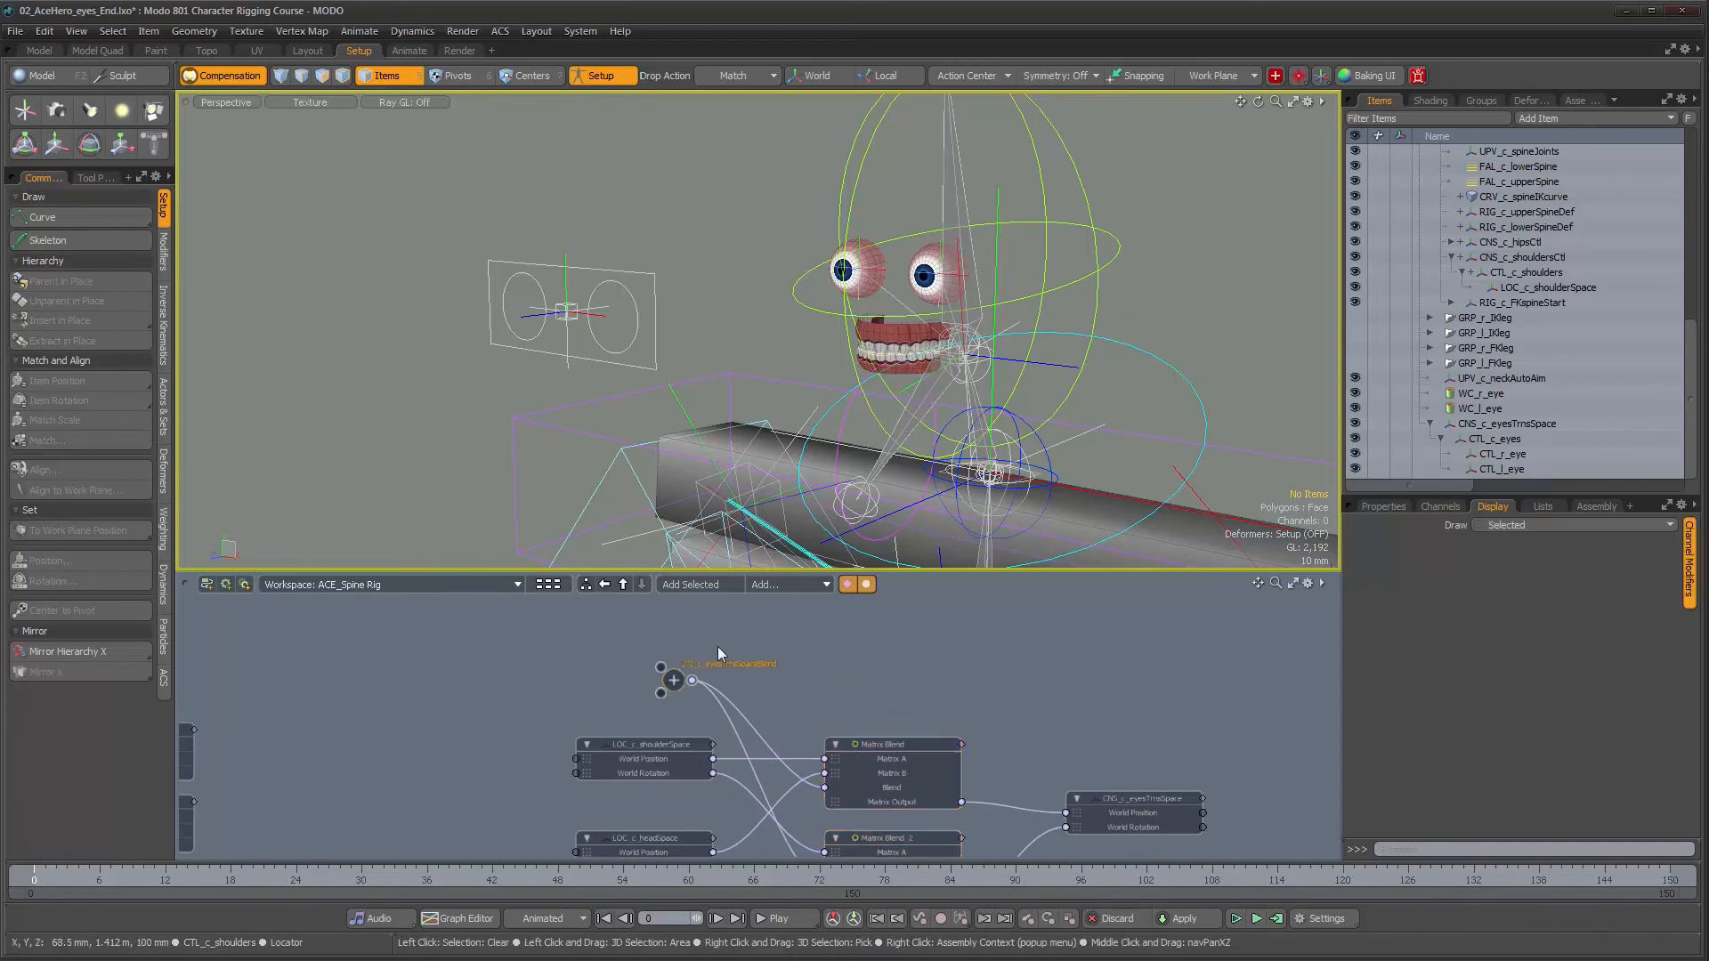
- Compare the eyes and their control with Setup mode off and on, with CTL_c_eyes selected
click(601, 76)
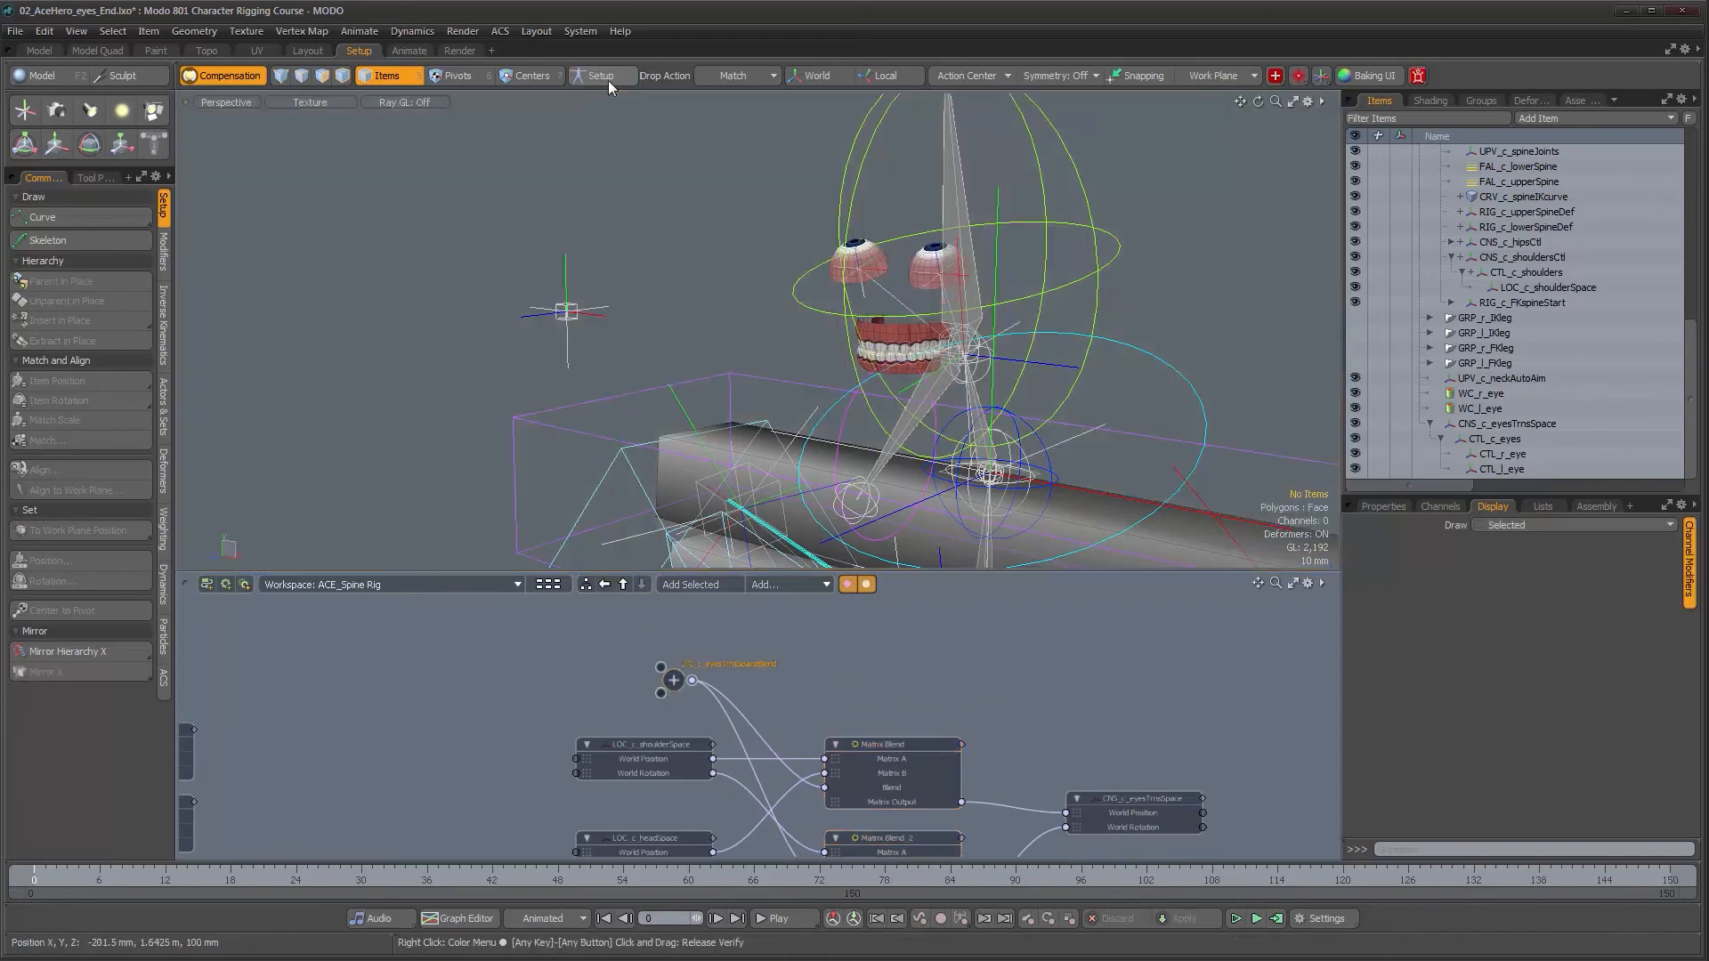
alt+right_drag(850, 328, 806, 328)
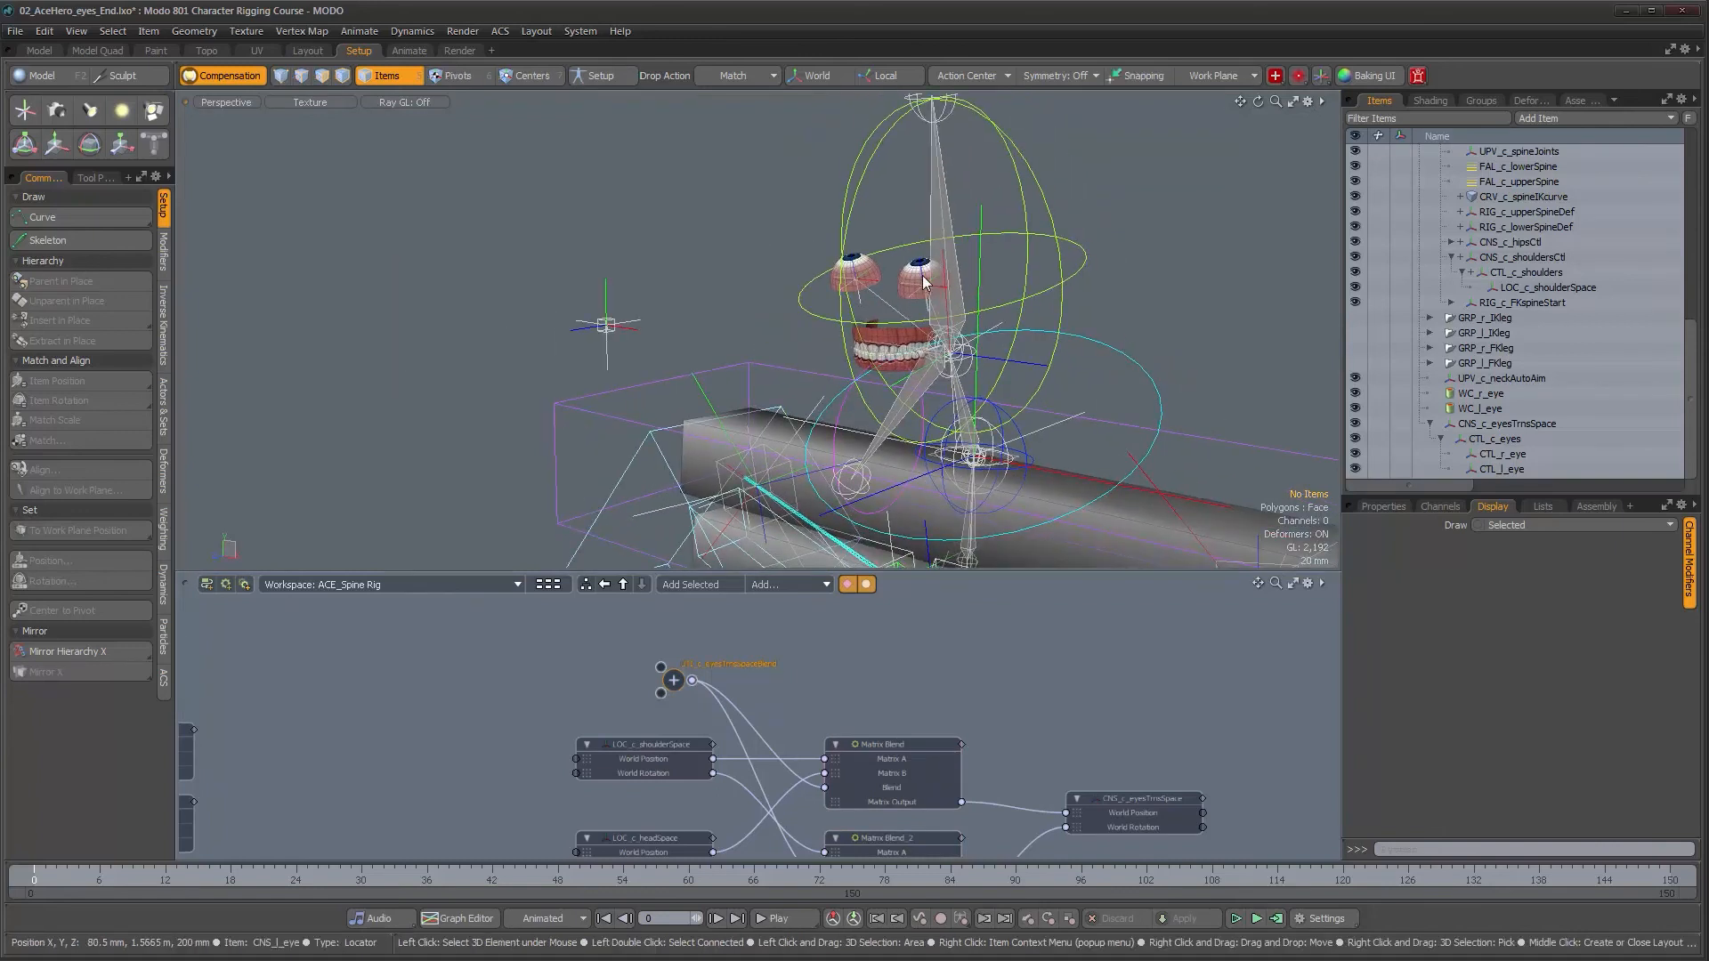
click(602, 74)
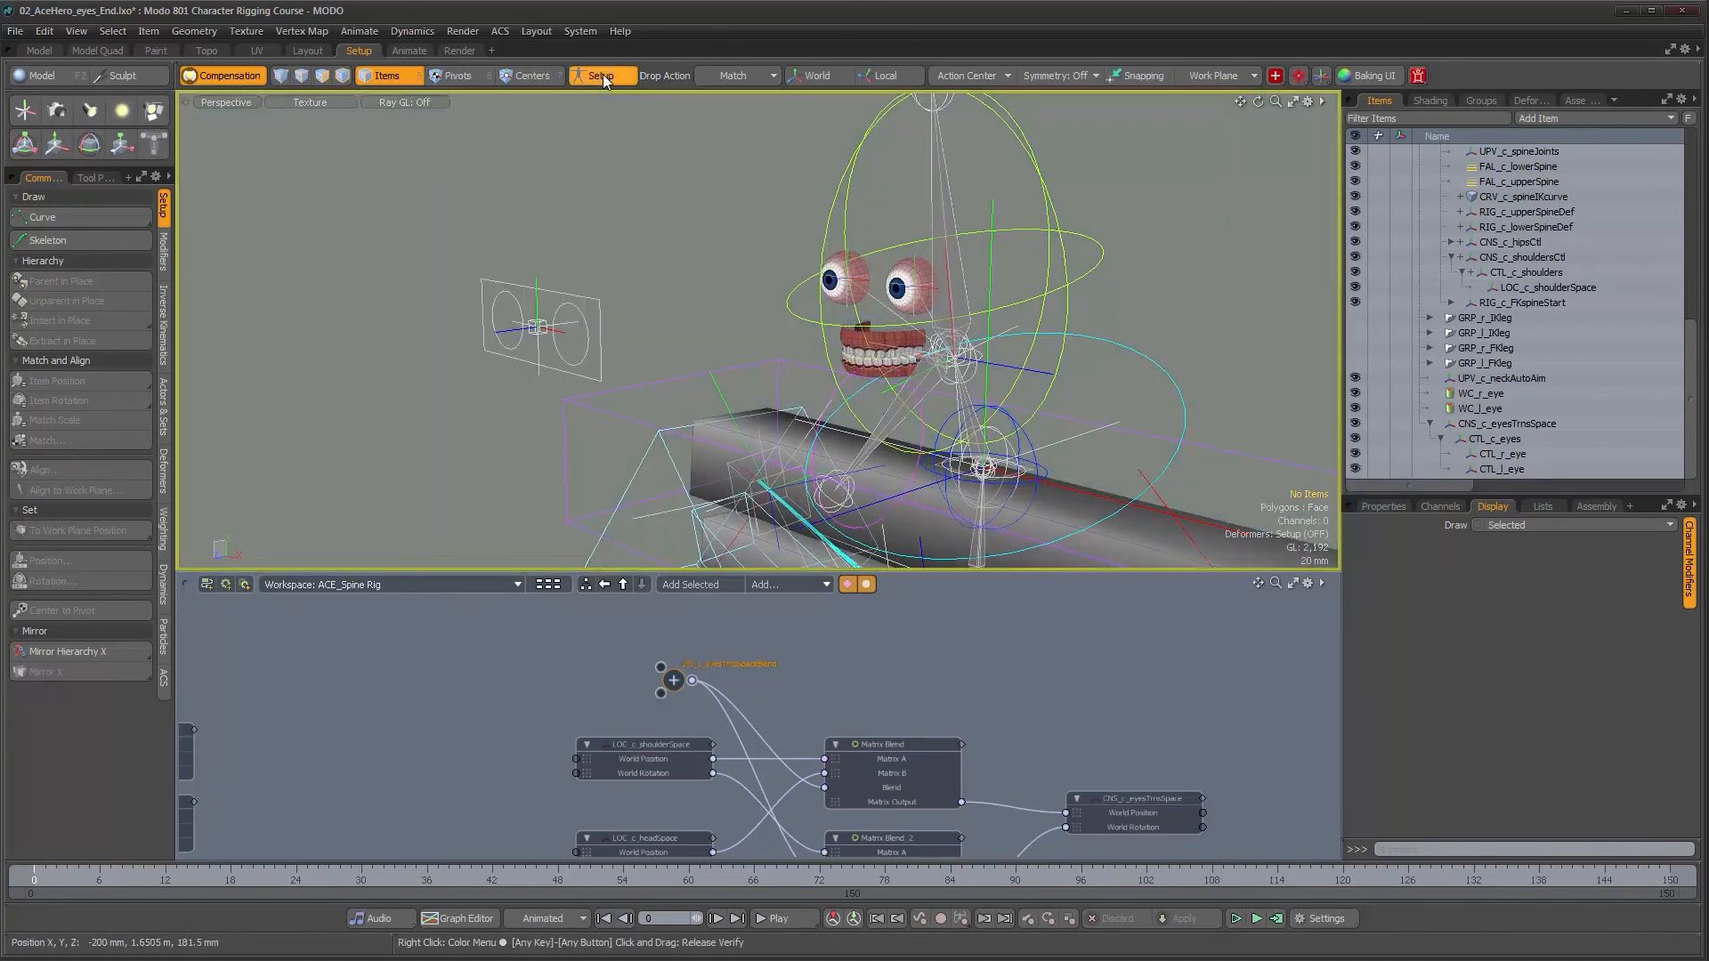
click(548, 287)
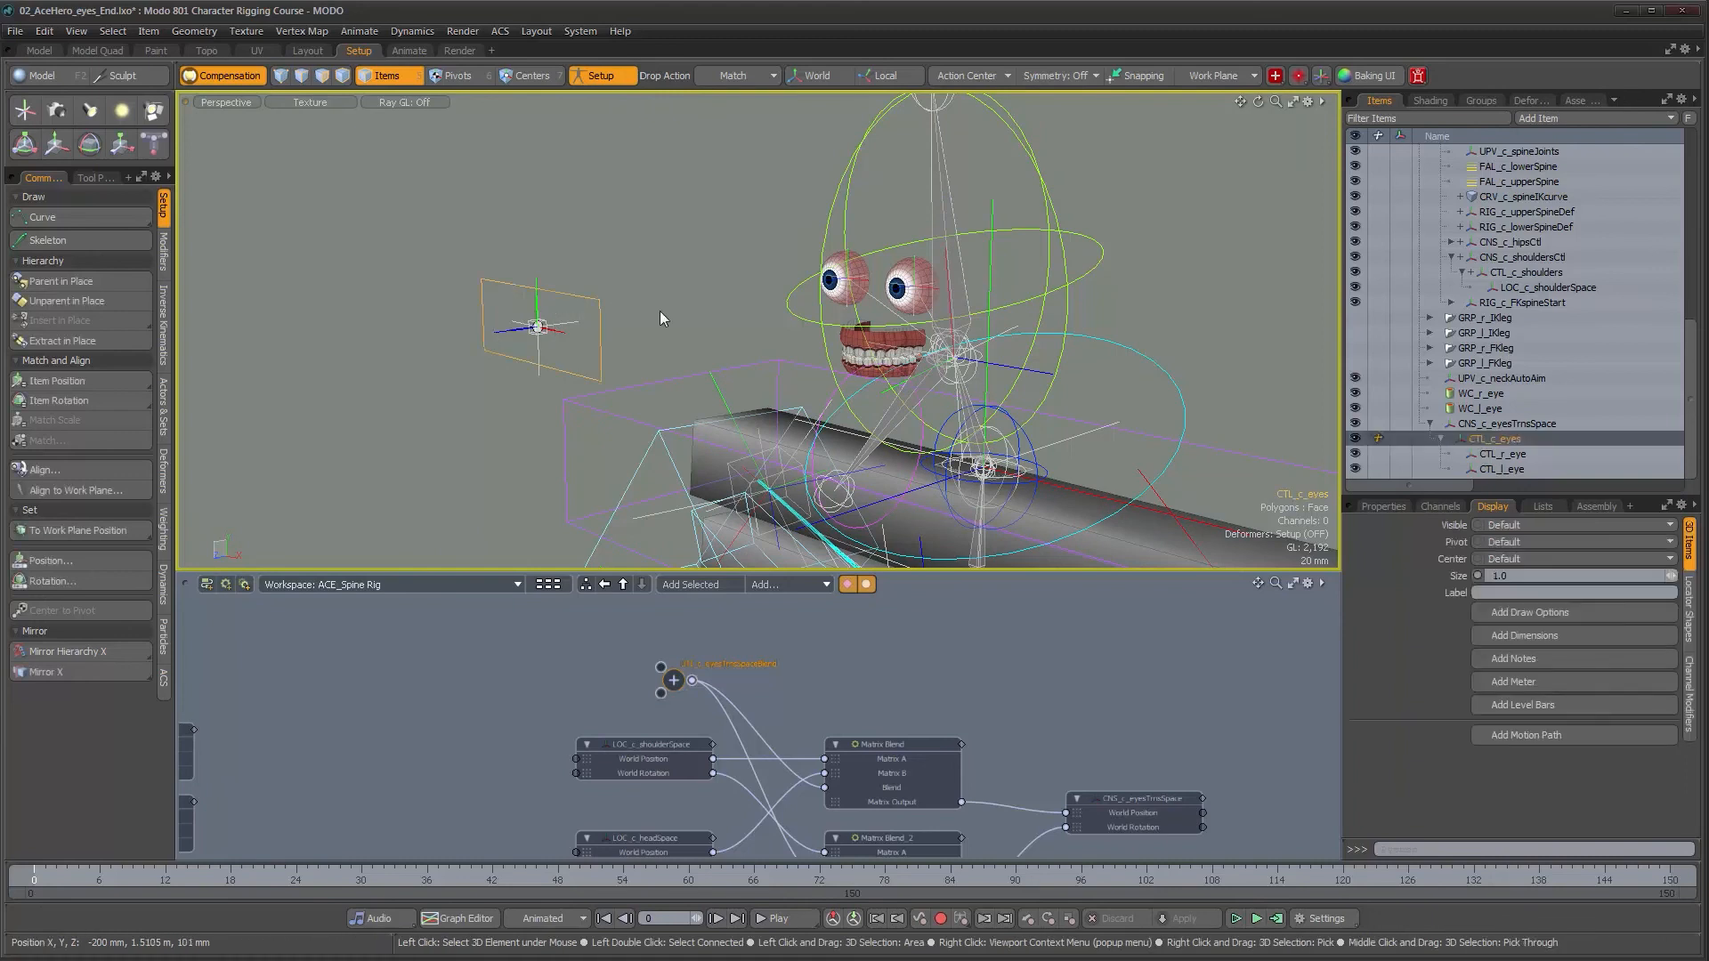
click(611, 78)
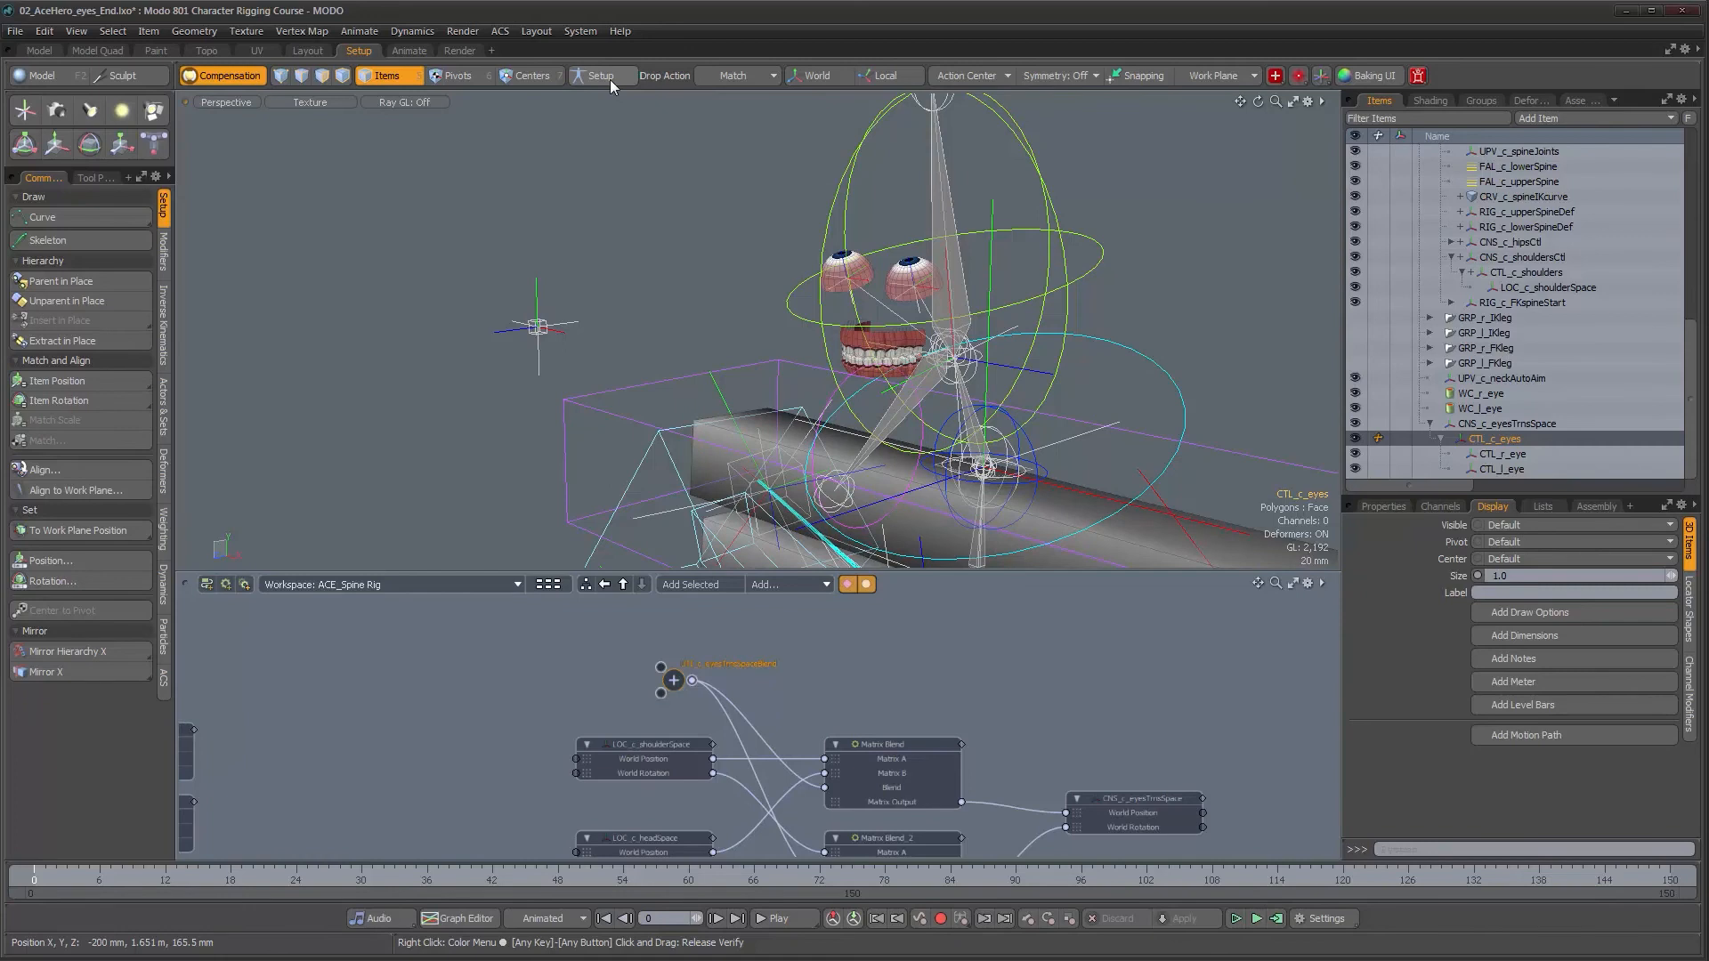
- Examine the CTL_c_eyes control and the eyeballs from several angles, with Setup mode off and back on
alt+right_drag(736, 275, 668, 351)
alt+middle_drag(667, 351, 693, 415)
alt+right_drag(693, 415, 652, 415)
alt+middle_drag(714, 378, 667, 471)
alt+right_drag(713, 403, 674, 411)
alt+middle_drag(677, 386, 659, 457)
alt+drag(659, 457, 613, 368)
alt+middle_drag(619, 418, 626, 389)
alt+drag(625, 389, 725, 408)
alt+middle_drag(725, 409, 621, 317)
alt+right_drag(622, 317, 696, 295)
click(609, 79)
alt+middle_drag(570, 289, 630, 264)
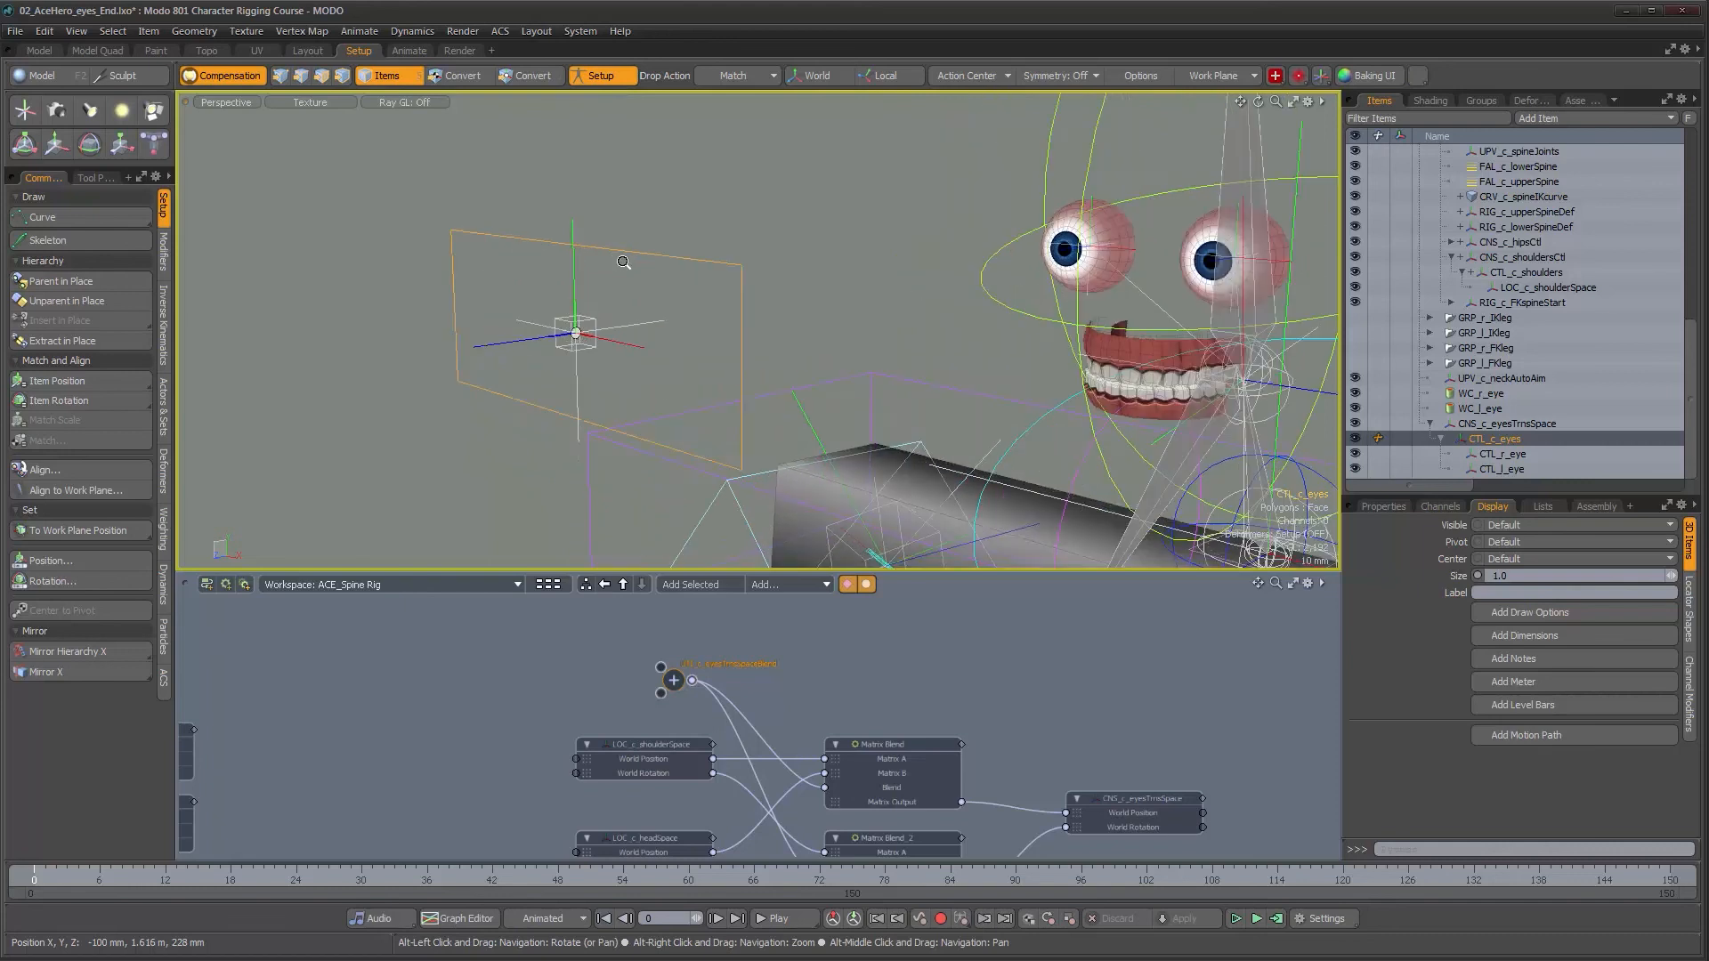
alt+right_drag(629, 264, 650, 267)
- Leave Setup mode and try to match the item rotation of the CTL_c_eyes control
click(600, 78)
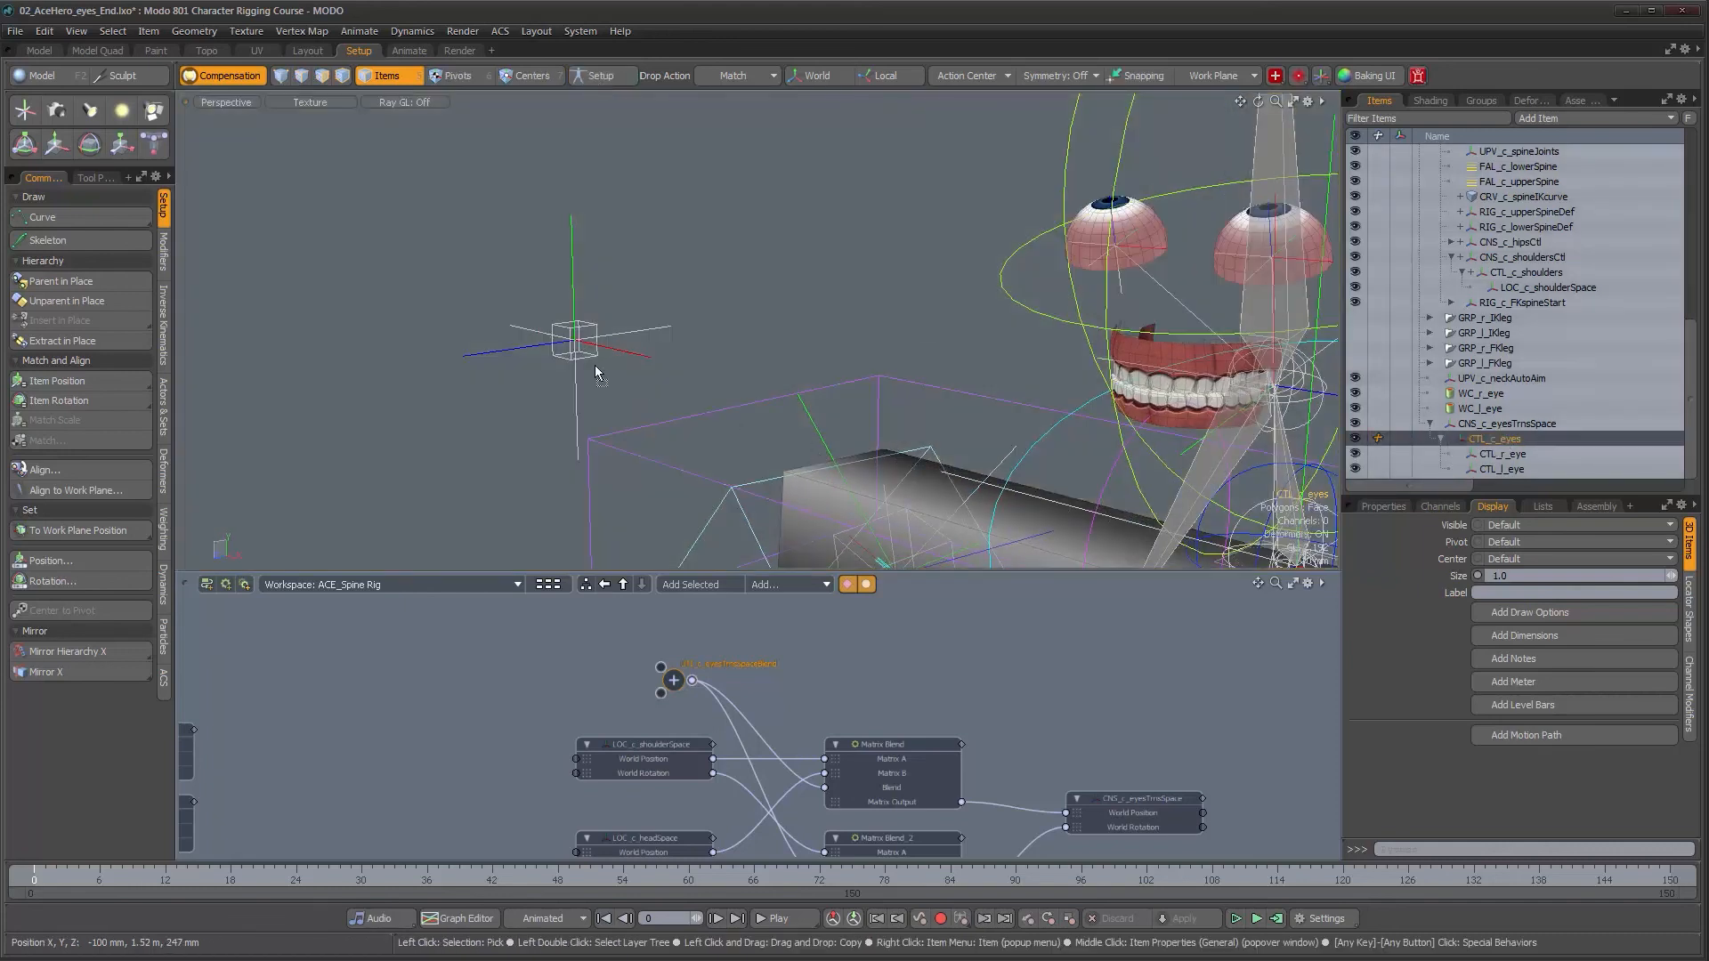
drag(584, 360, 584, 360)
click(928, 541)
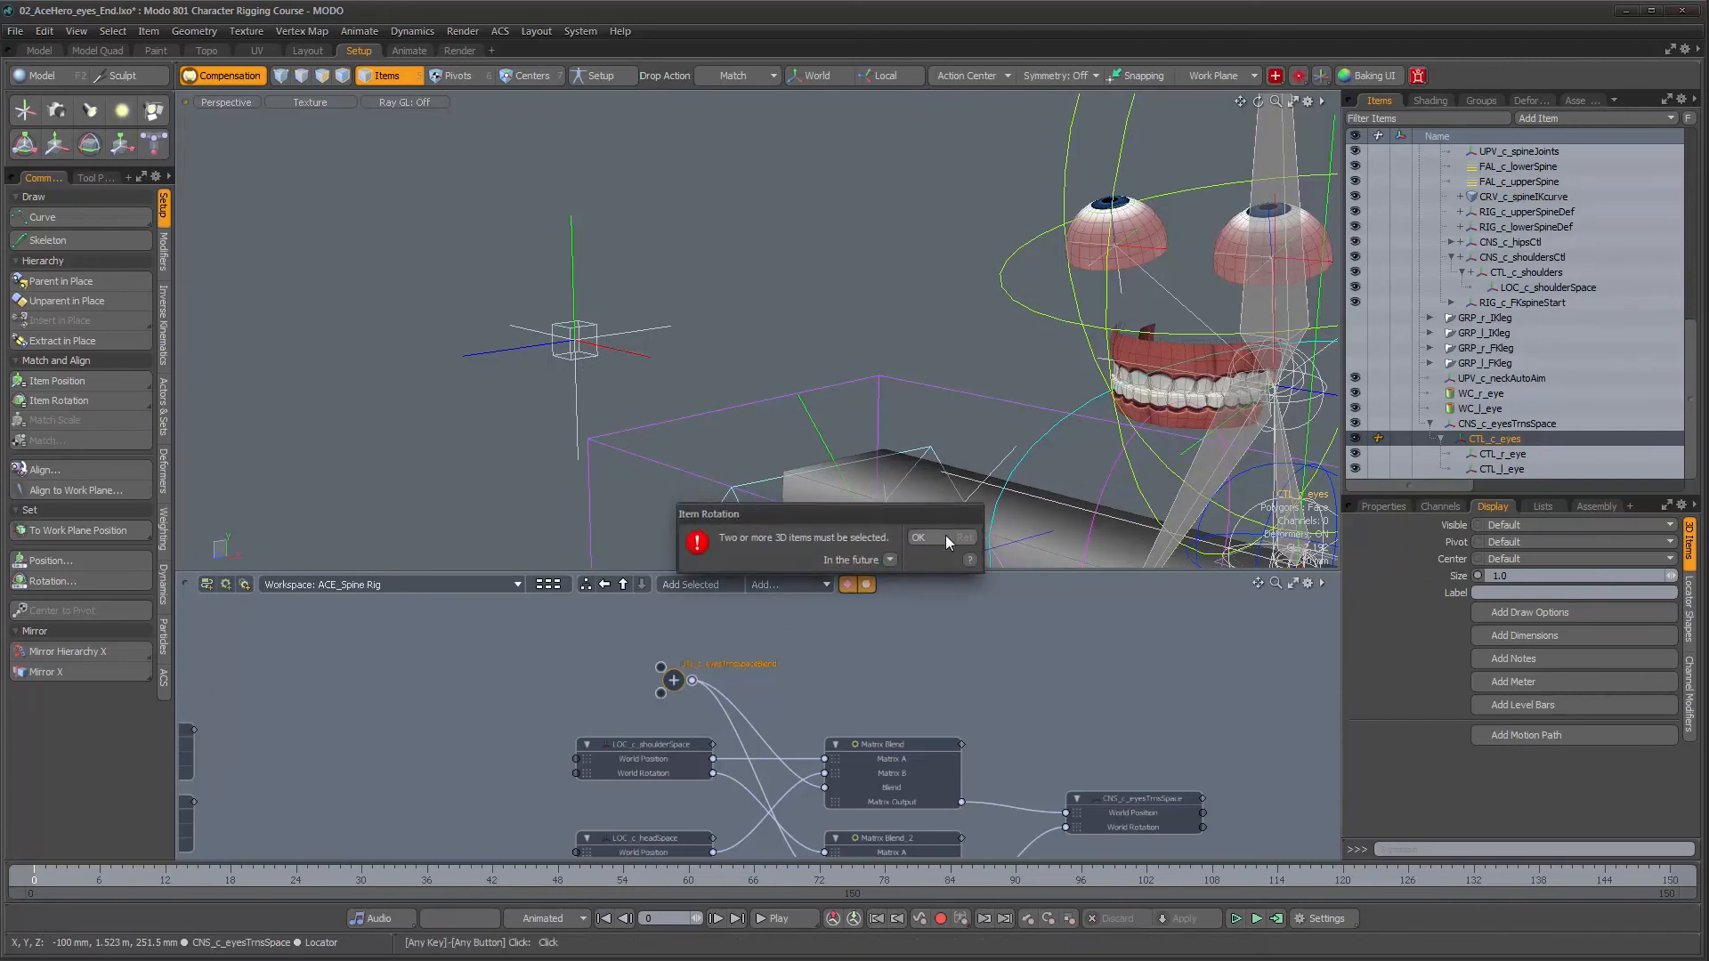
click(944, 537)
- Clear the selection and check the eye controls while toggling Setup mode, keeping both Matrix Blend nodes in view
scroll(851, 364, down, 6)
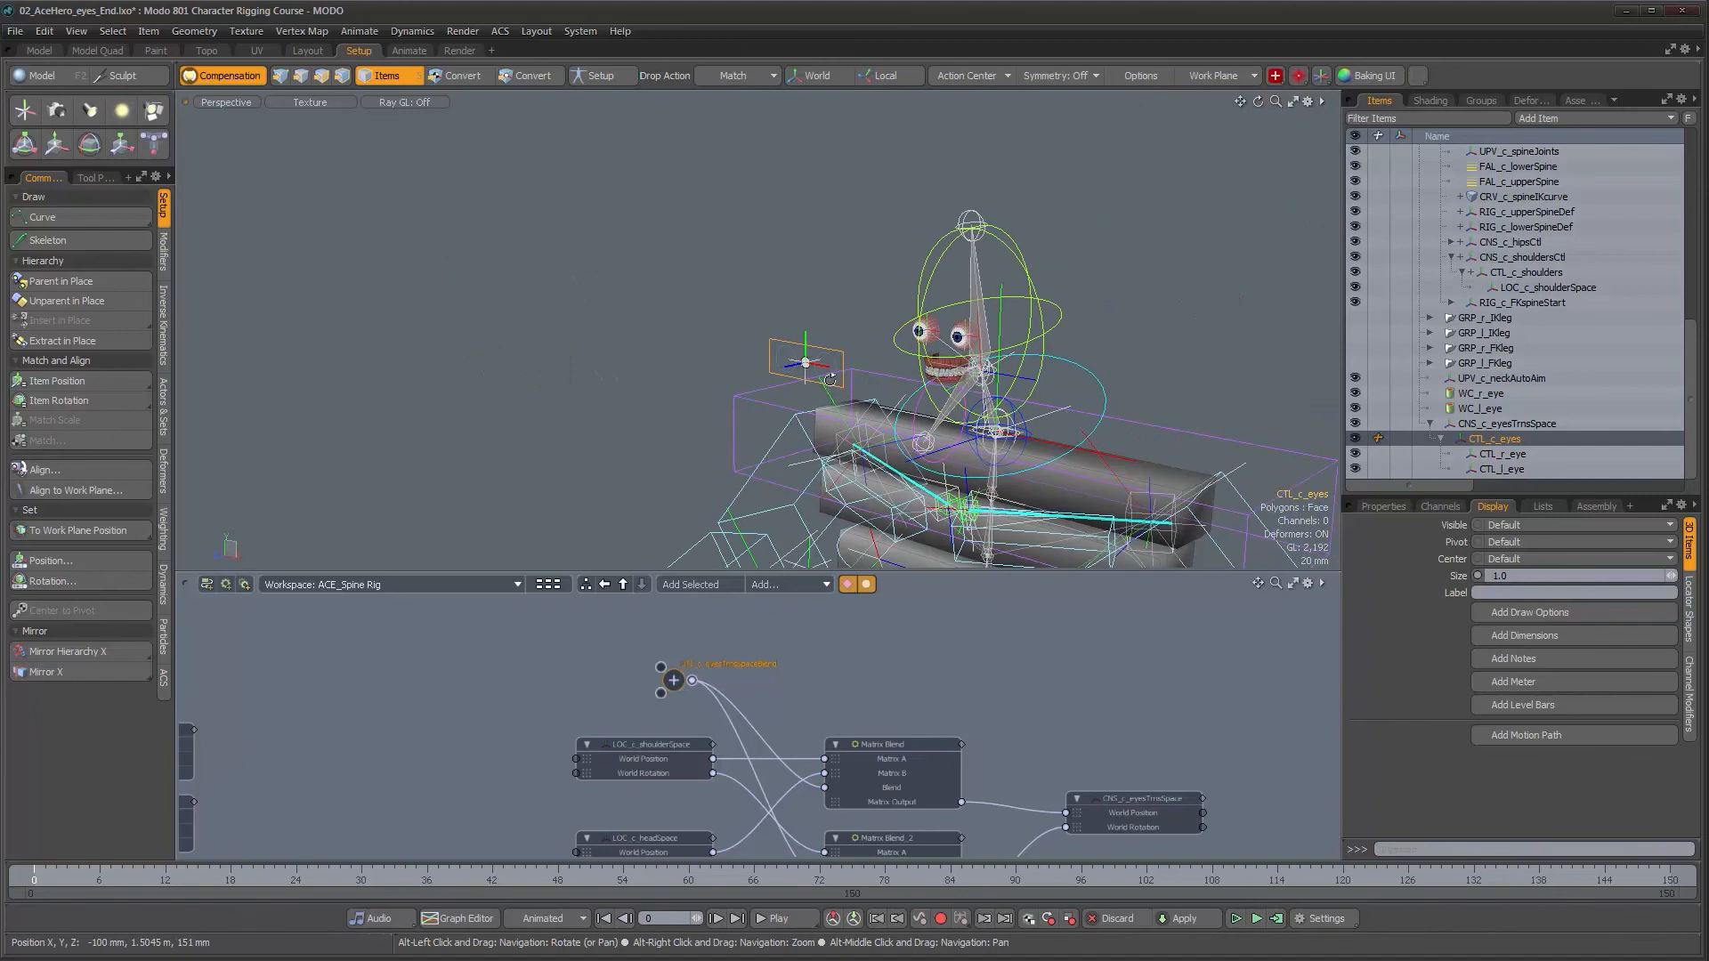
click(846, 367)
alt+drag(846, 364, 816, 355)
scroll(852, 359, up, 3)
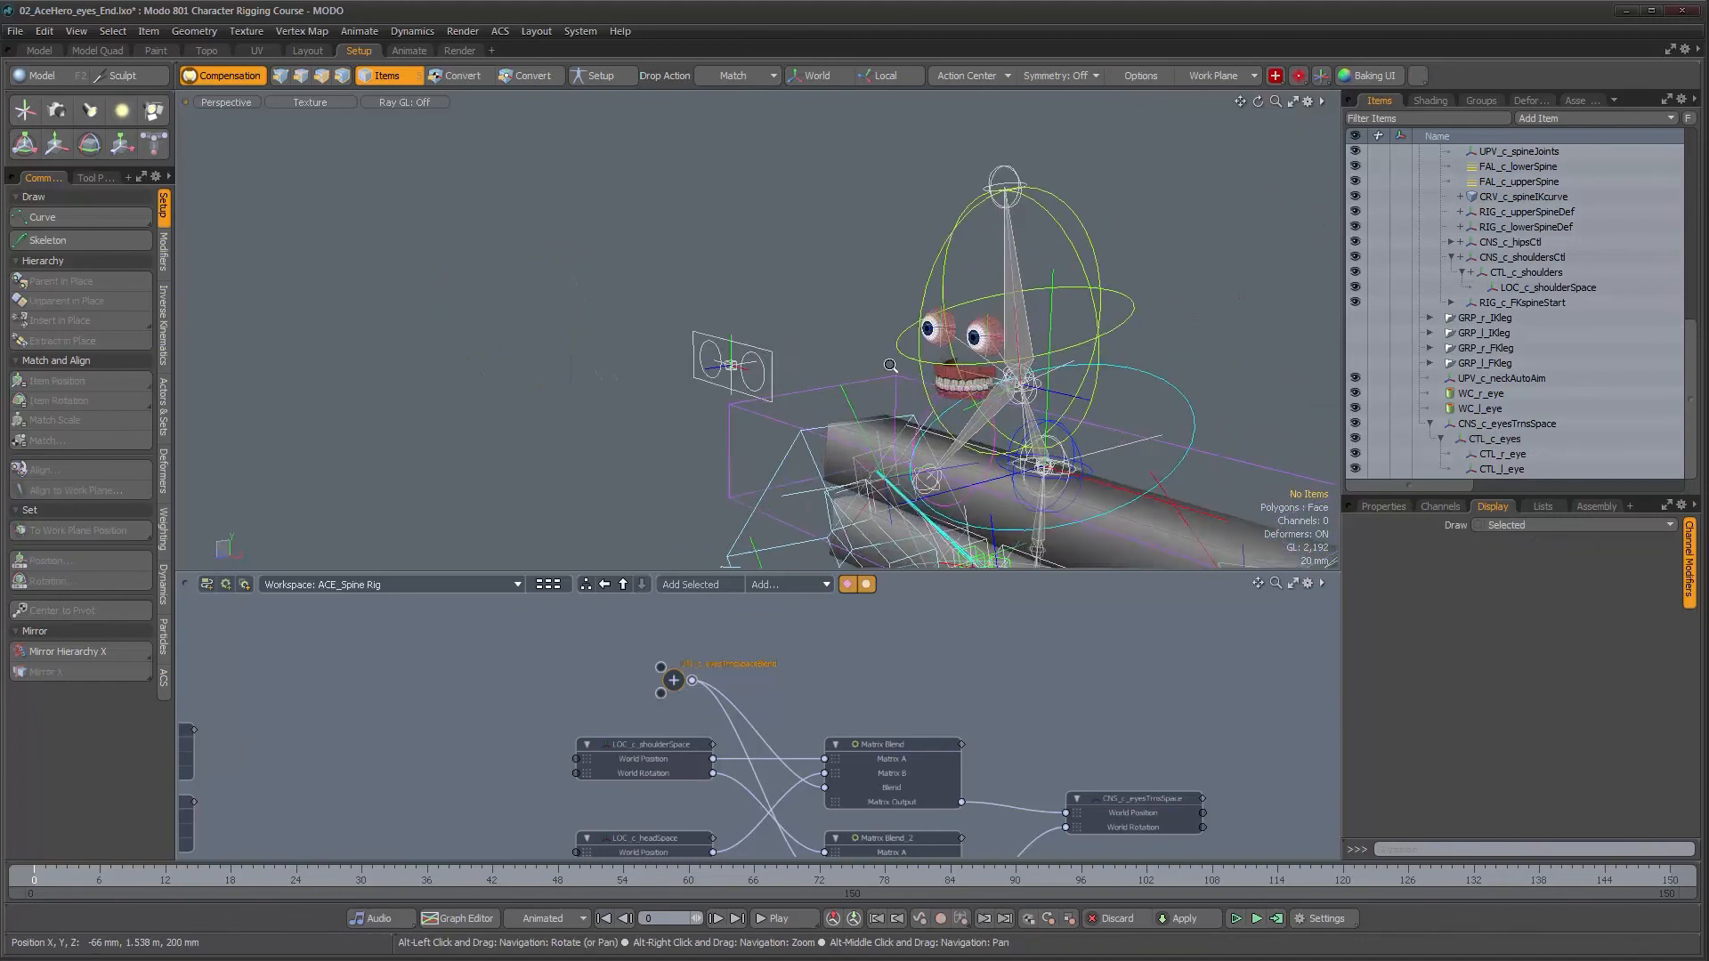
click(607, 76)
click(607, 76)
alt+shift+drag(870, 355, 781, 306)
alt+drag(877, 432, 832, 430)
alt+drag(936, 755, 943, 697)
scroll(944, 697, down, 1)
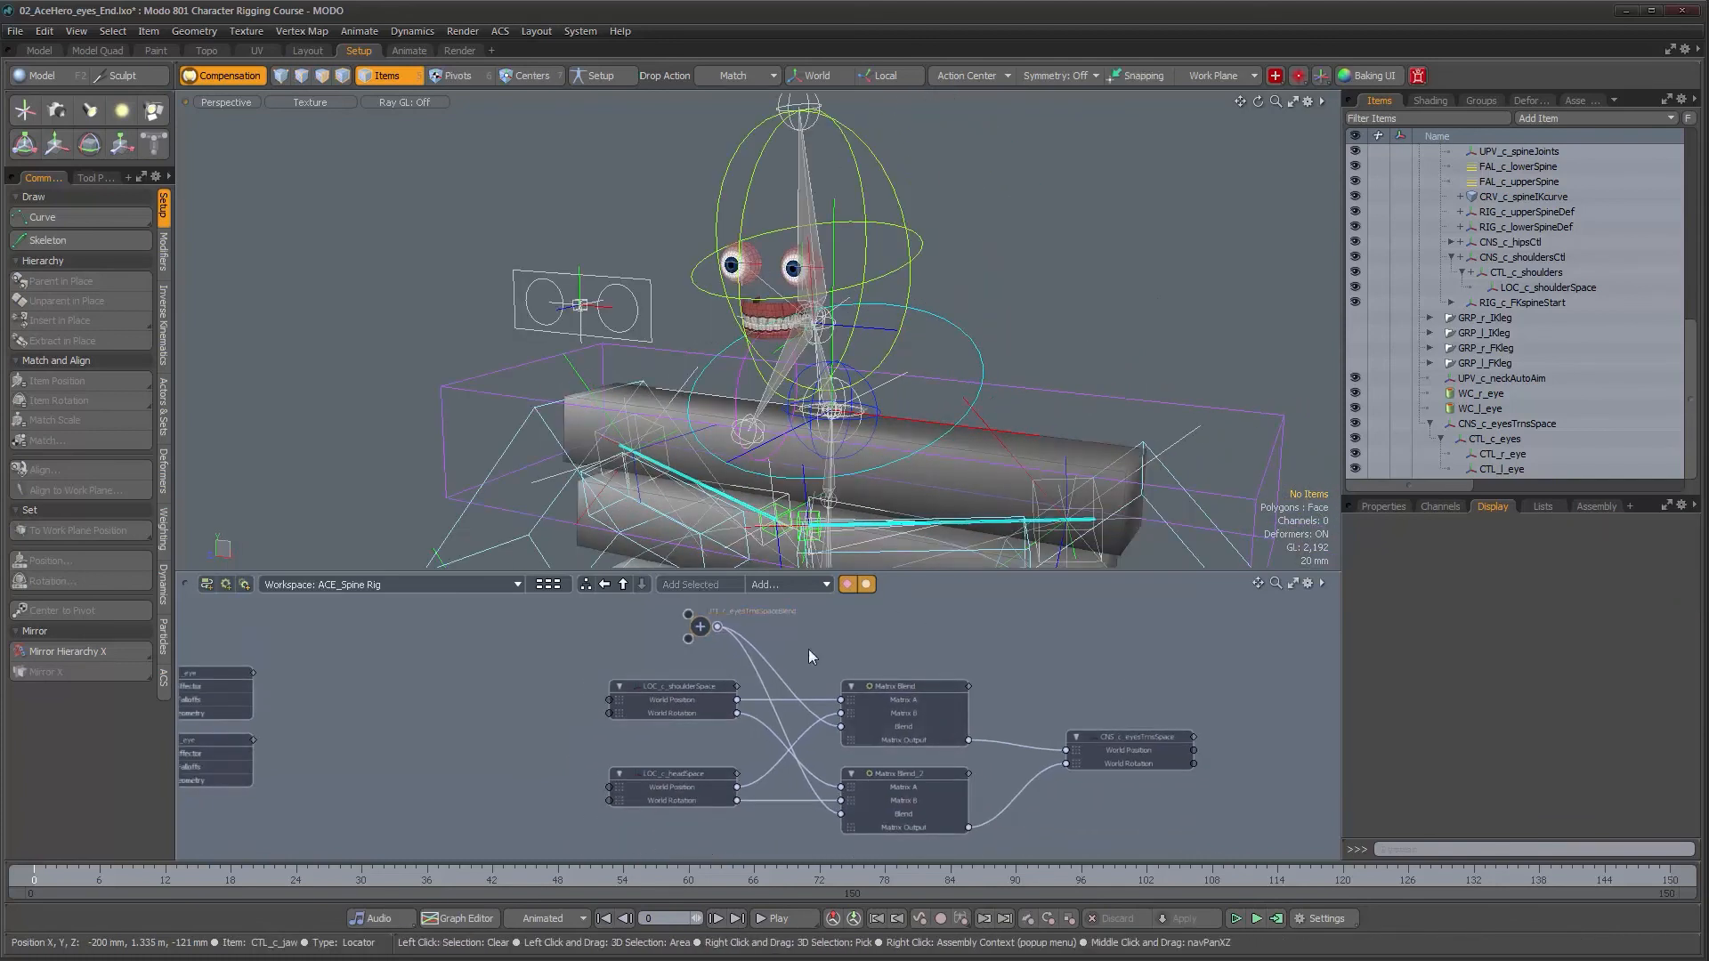
- Test the eye controls' response by rotating CTL_c_head, and undo the rotation
click(1385, 504)
alt+drag(992, 393, 917, 329)
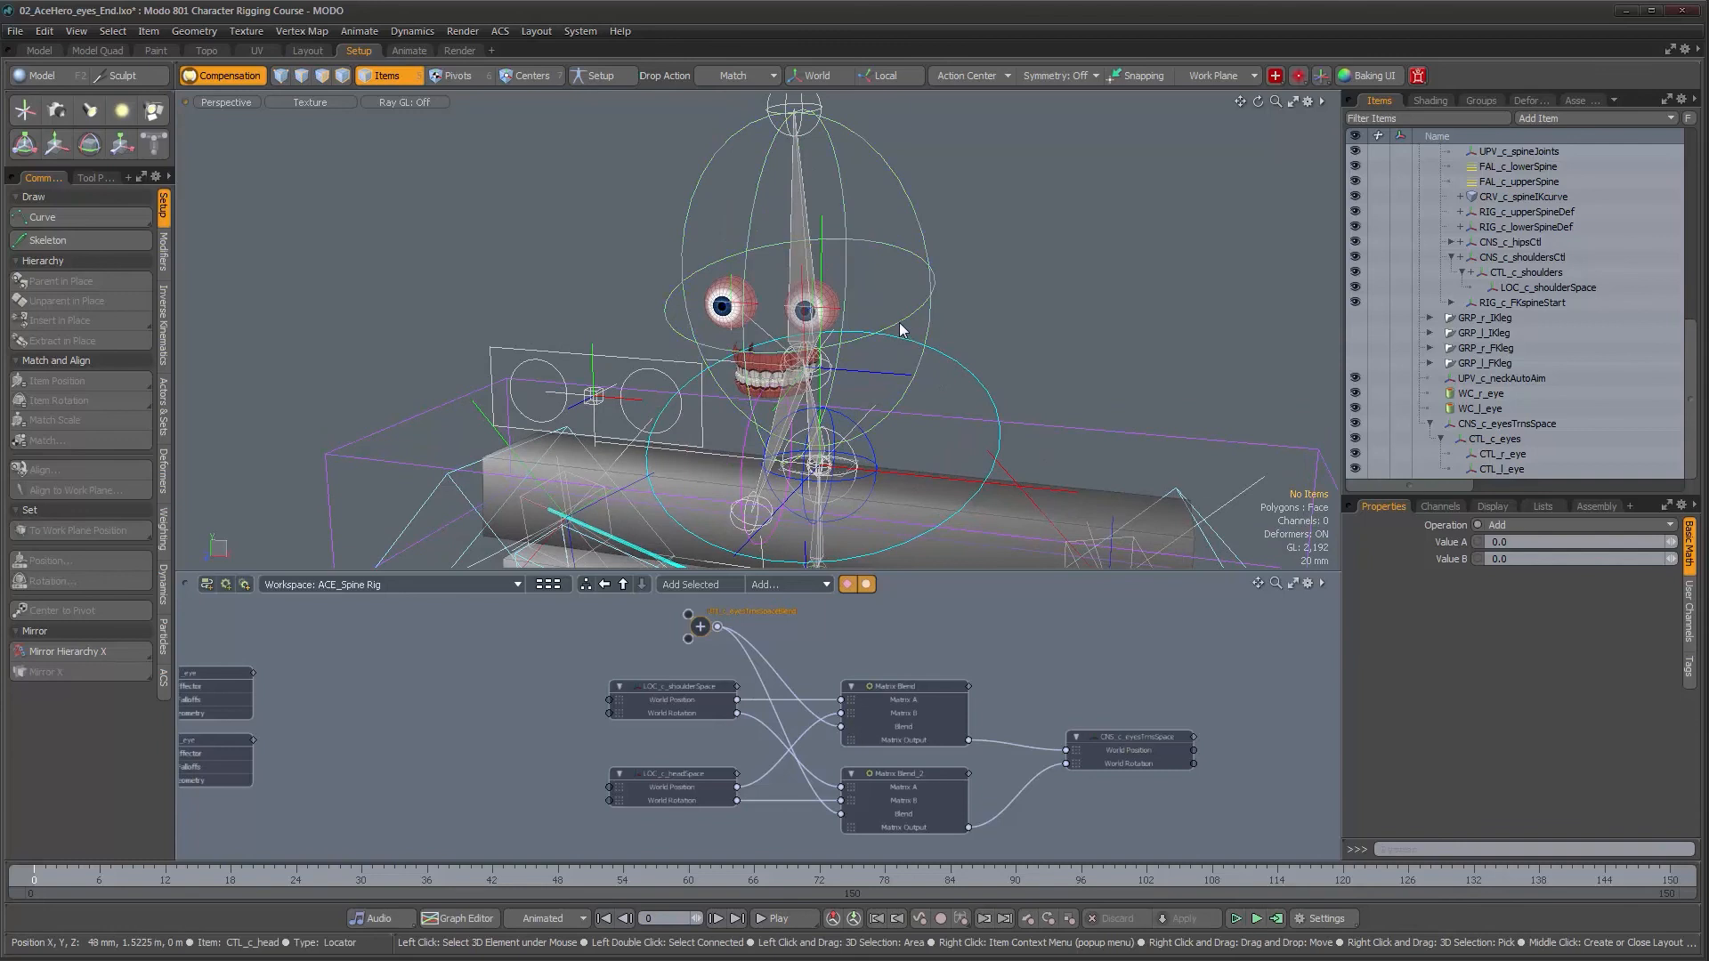
click(899, 329)
key(e)
drag(828, 375, 903, 454)
key(ctrl+z)
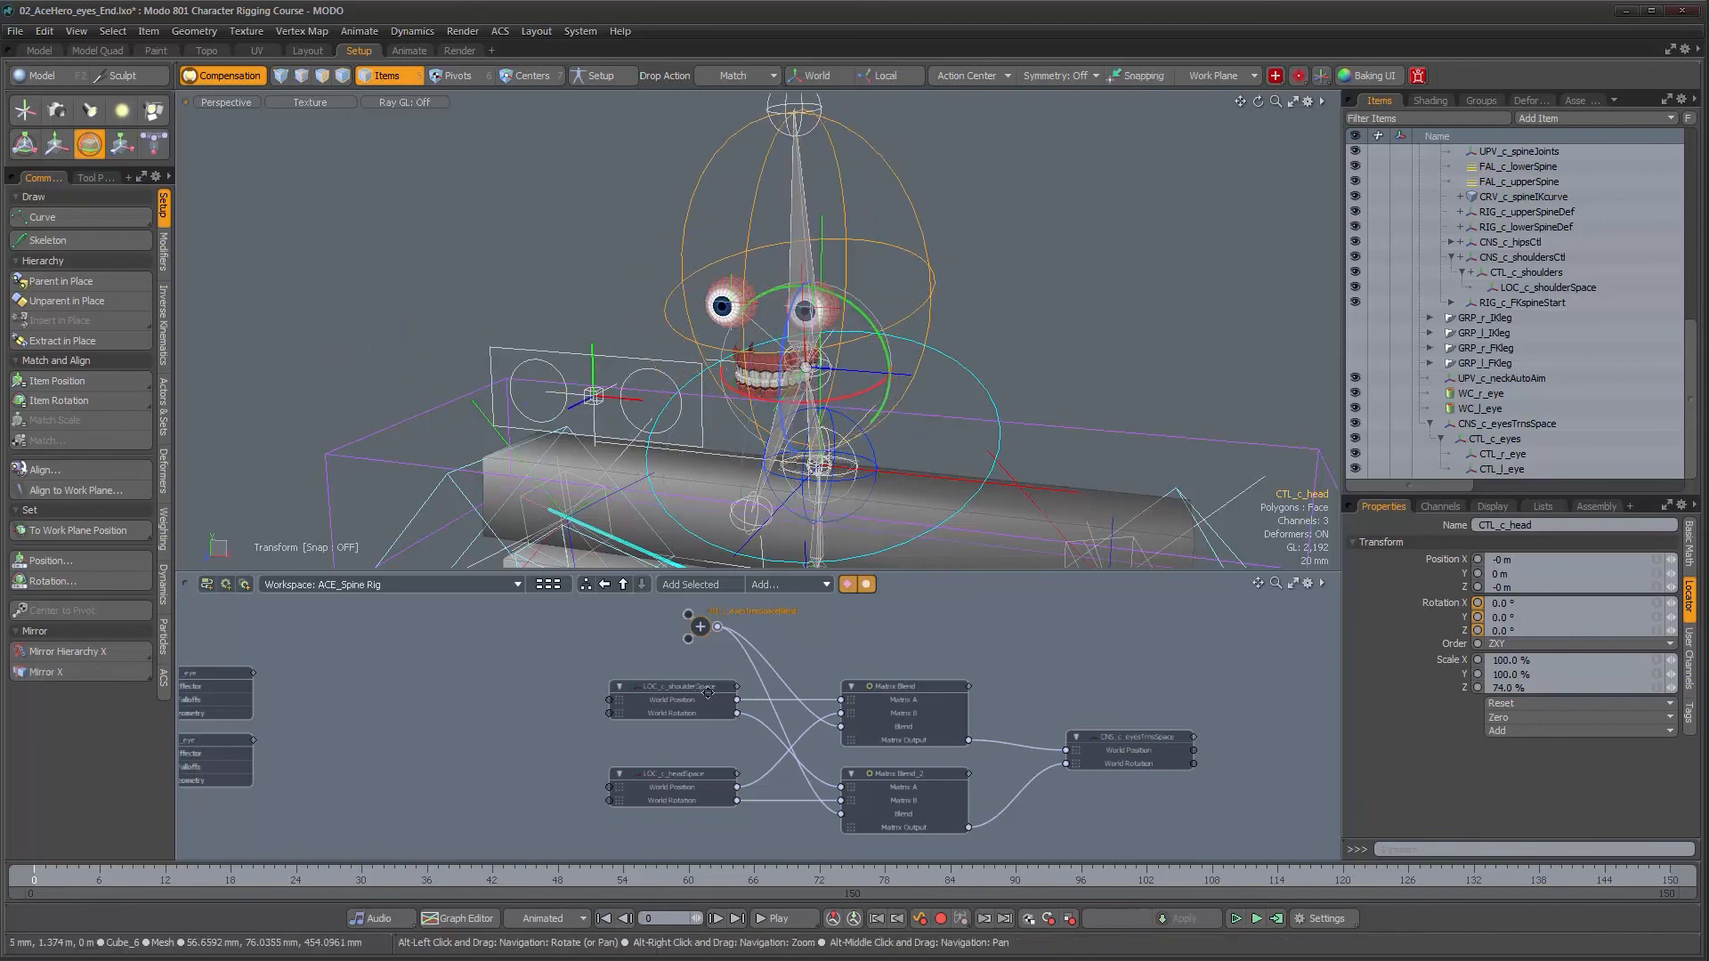
- Set Value A of the Basic Math node driving the matrix blends to 1
scroll(694, 685, up, 4)
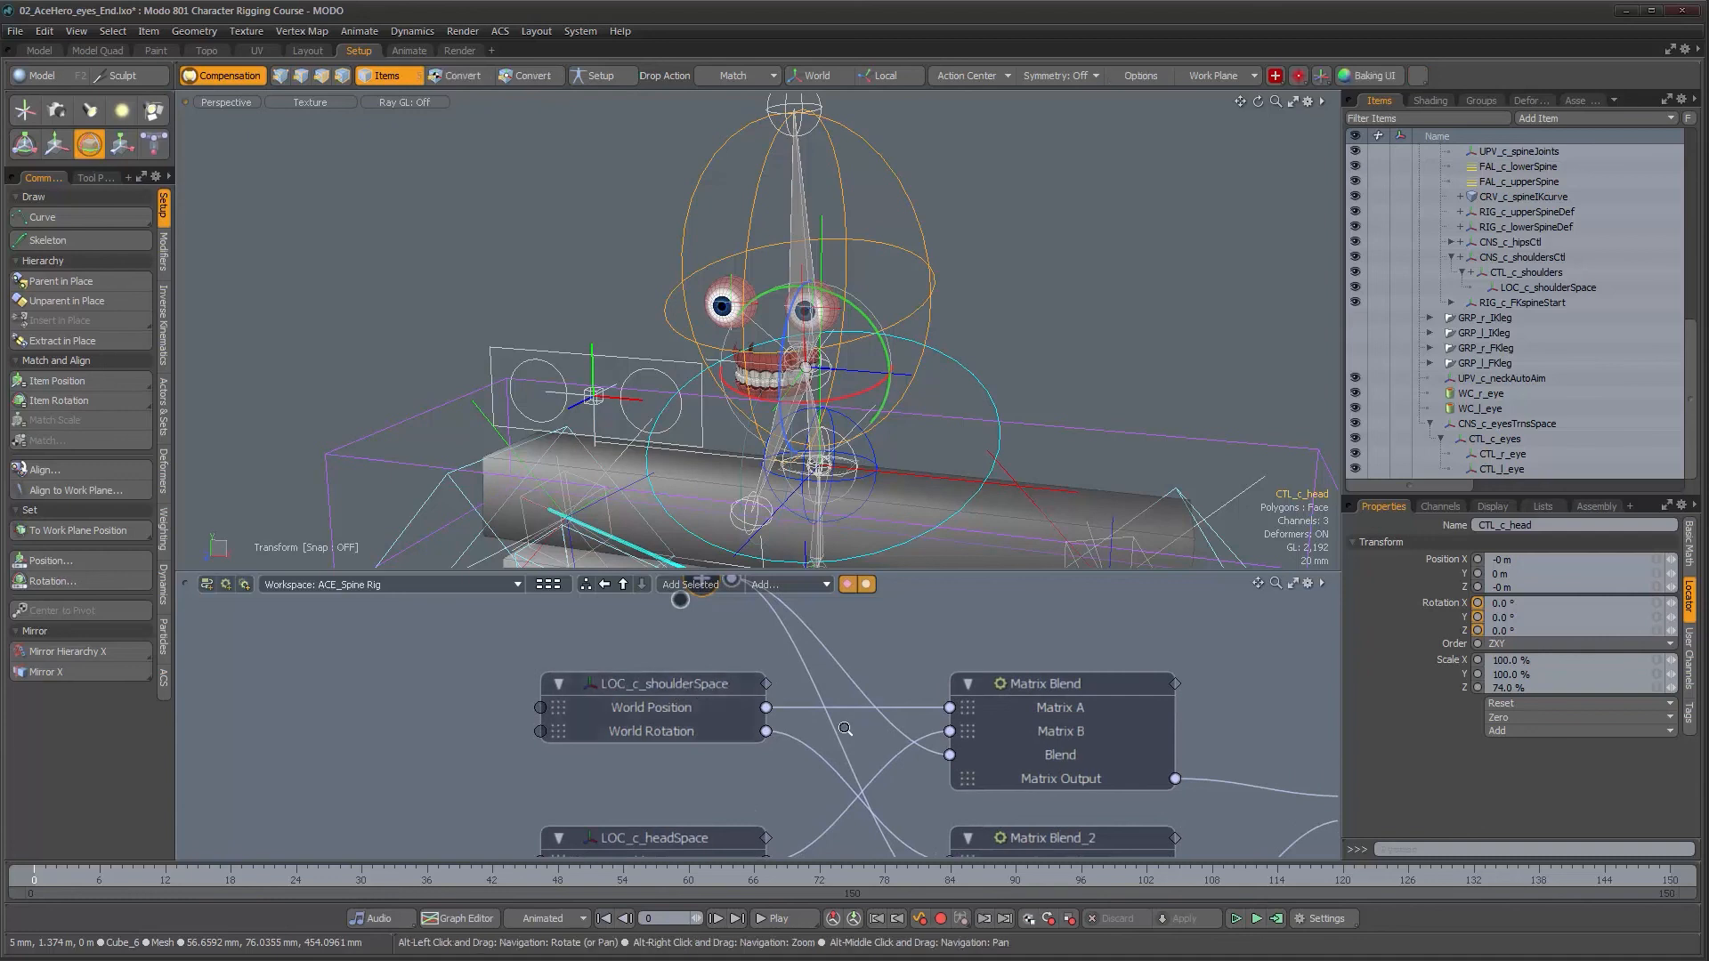
scroll(807, 730, down, 3)
alt+drag(809, 742, 726, 743)
scroll(726, 743, down, 1)
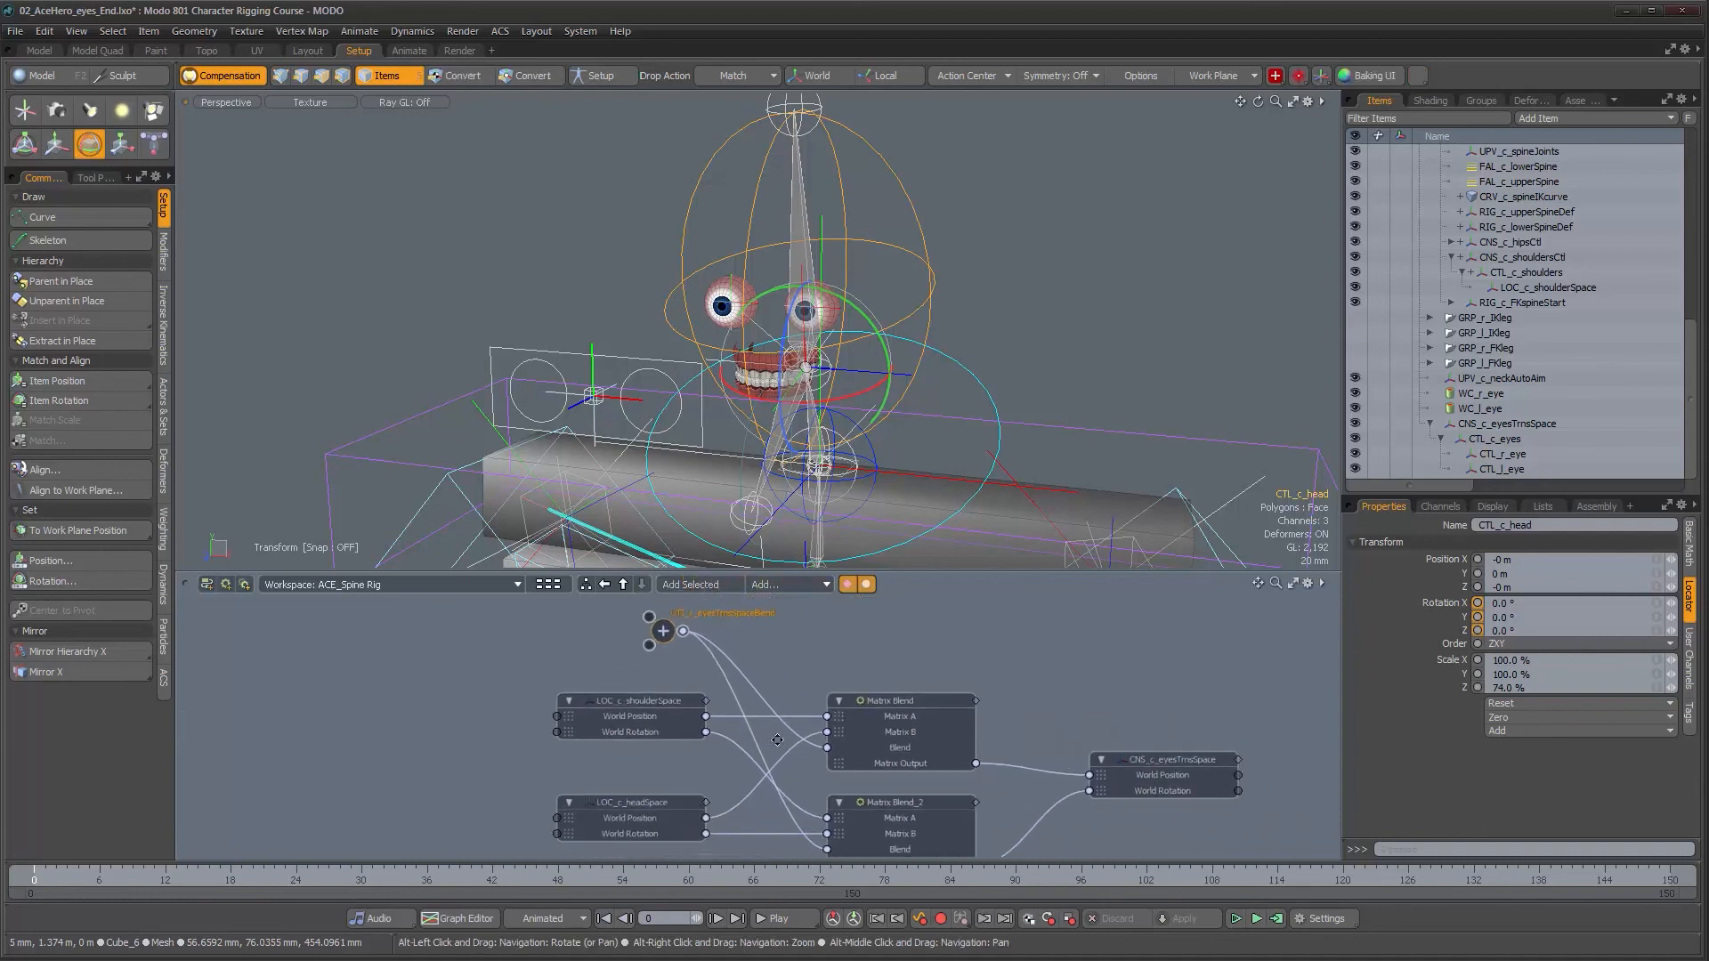
click(1687, 545)
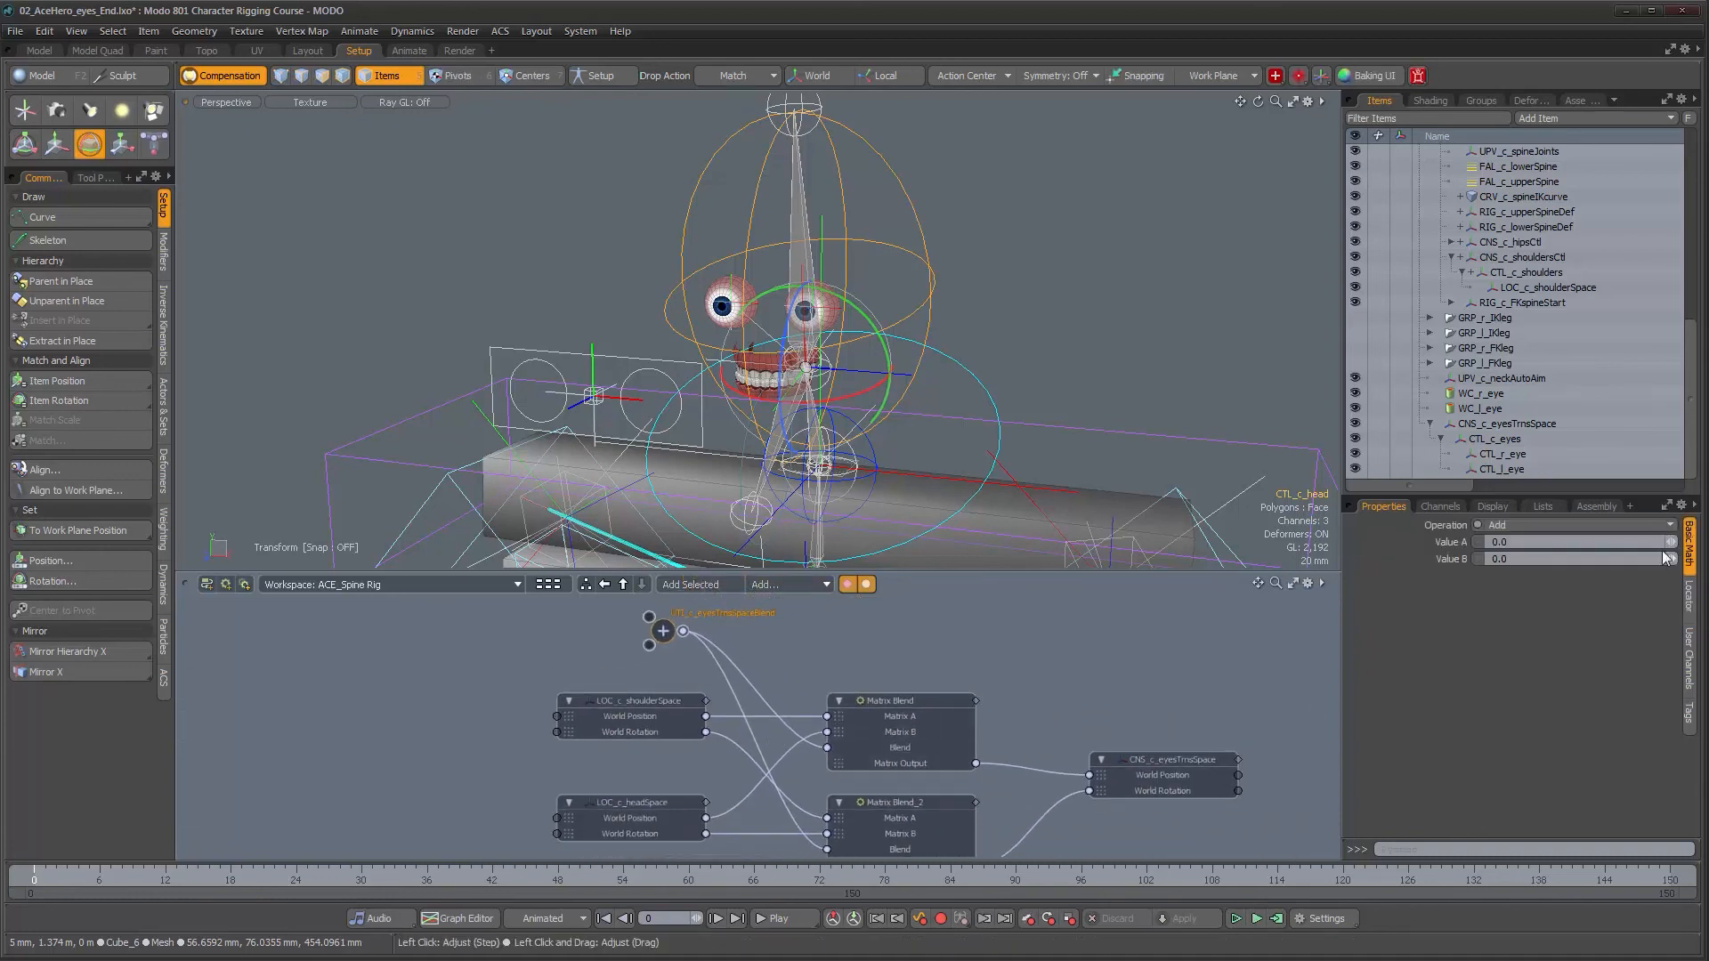
click(1513, 541)
text(1)
key(Return)
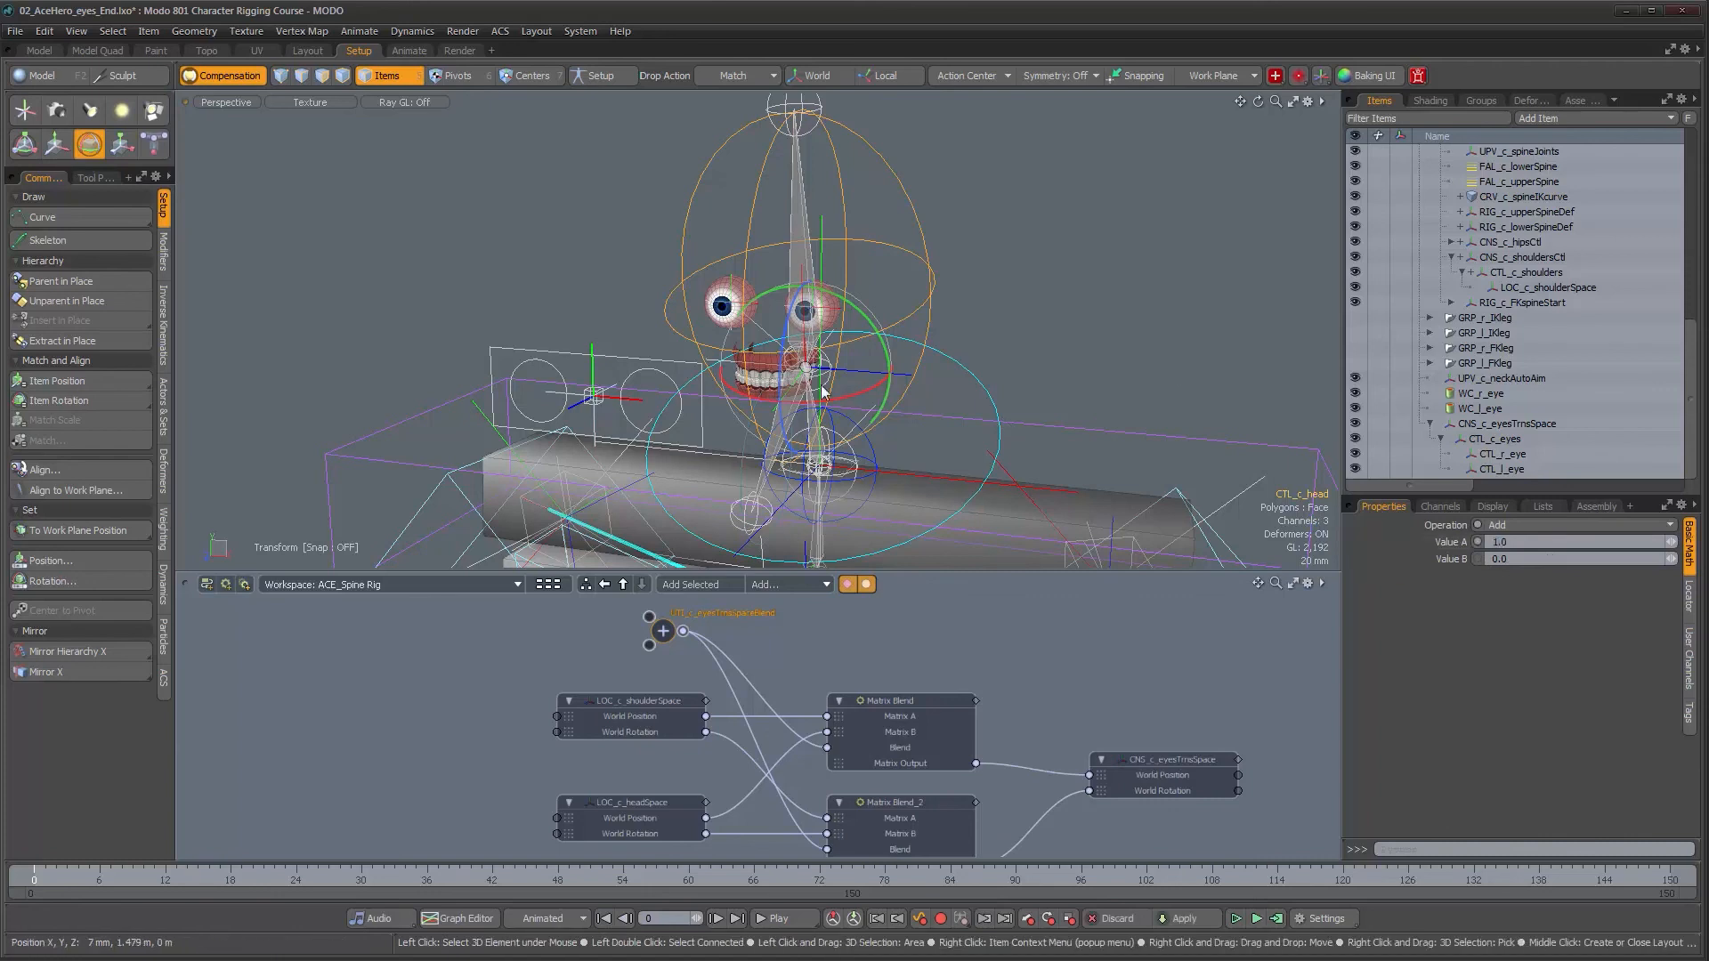
- Rotate CTL_c_head about 39° on X, test moving CTL_c_eyes in that pose, and undo the eye move
drag(846, 401, 810, 407)
drag(868, 485, 903, 487)
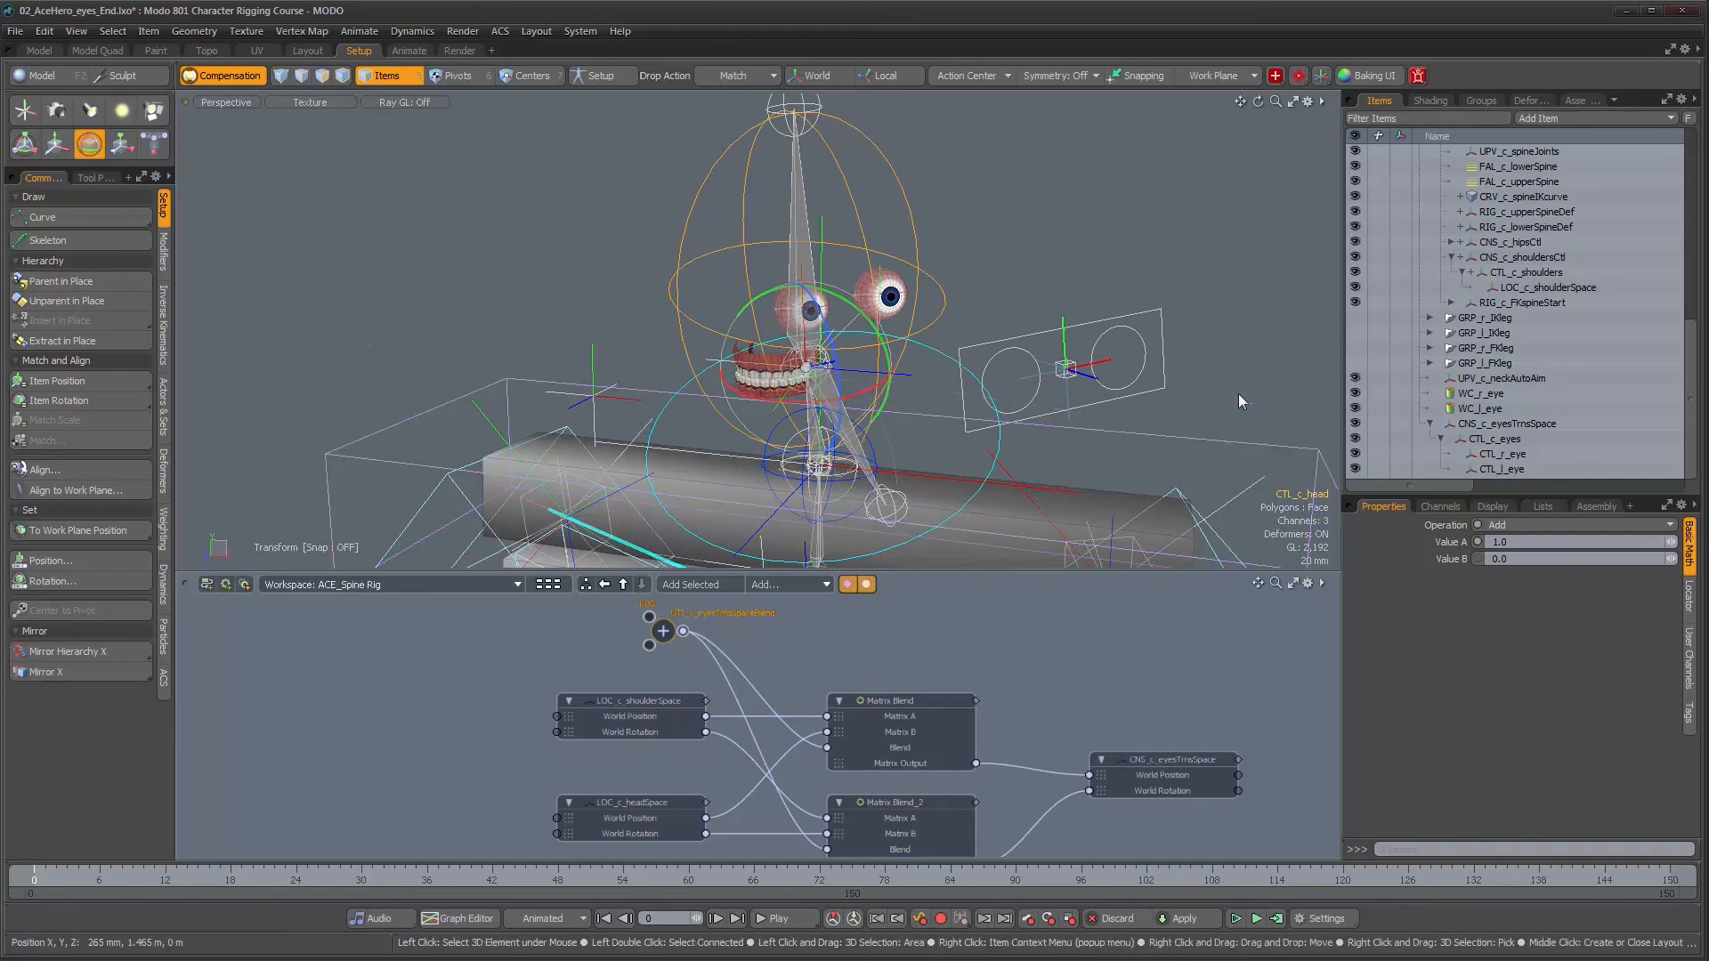
click(1124, 316)
key(w)
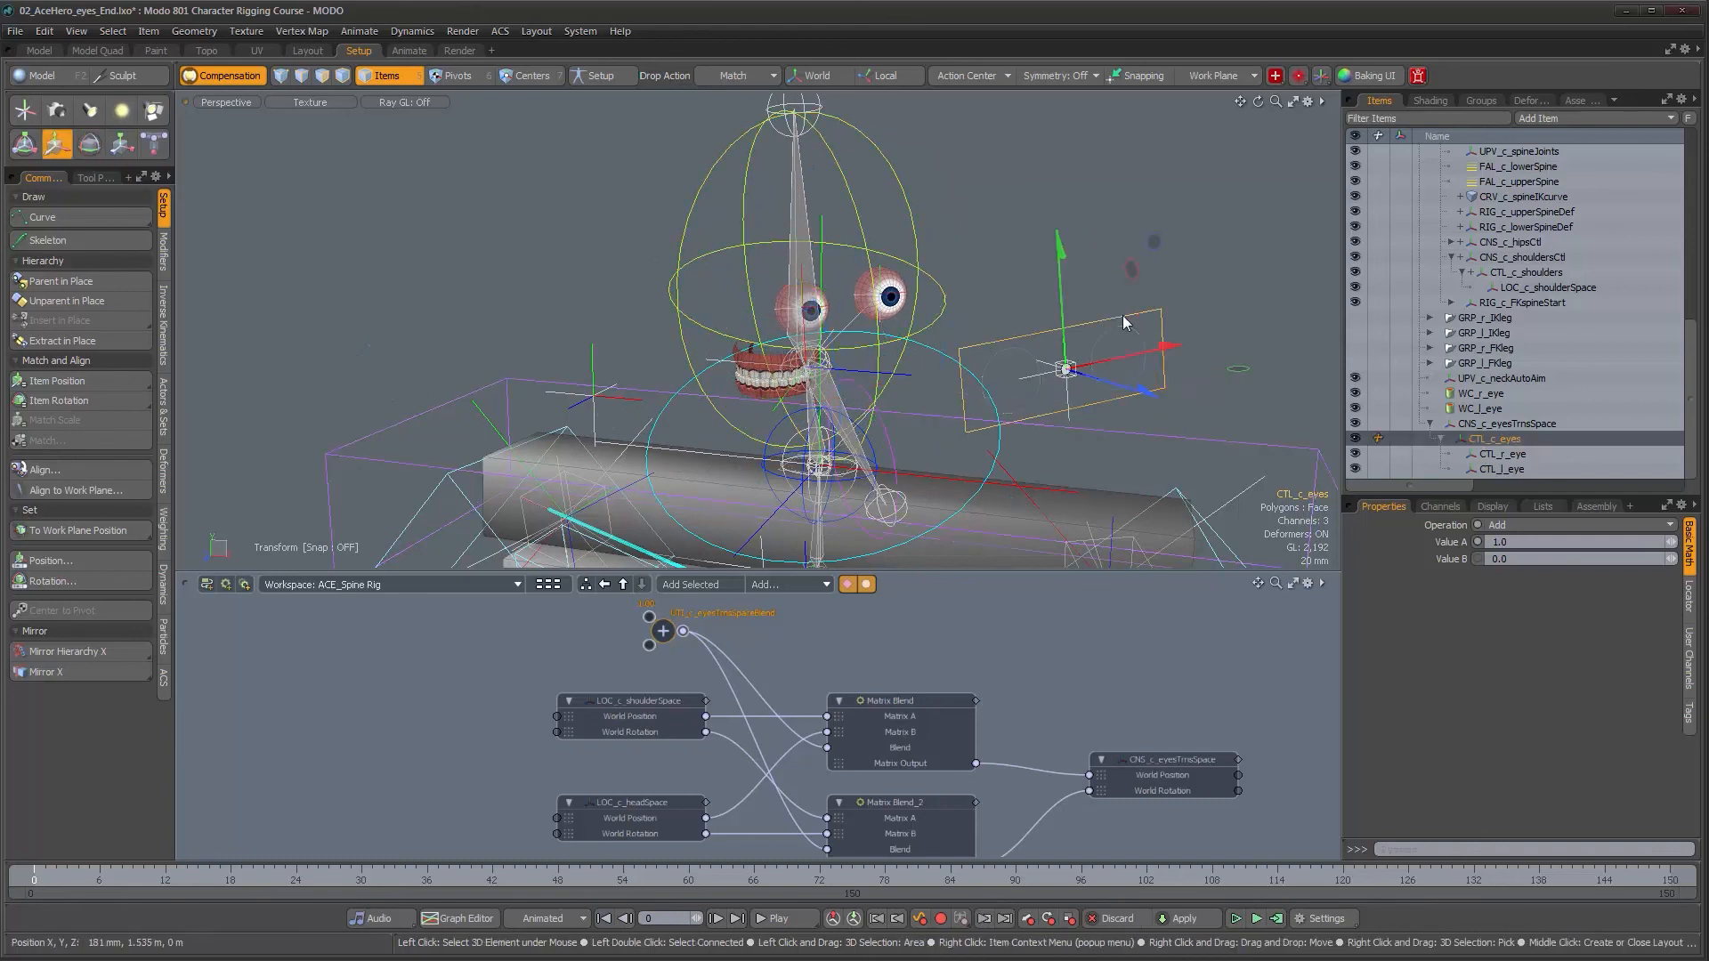
drag(1157, 244, 1160, 178)
key(ctrl+z)
- Test moving CTL_c_eyes and undo it, scrub the Basic Math Value A to test the space blend, and set it to 0
alt+drag(726, 383, 719, 384)
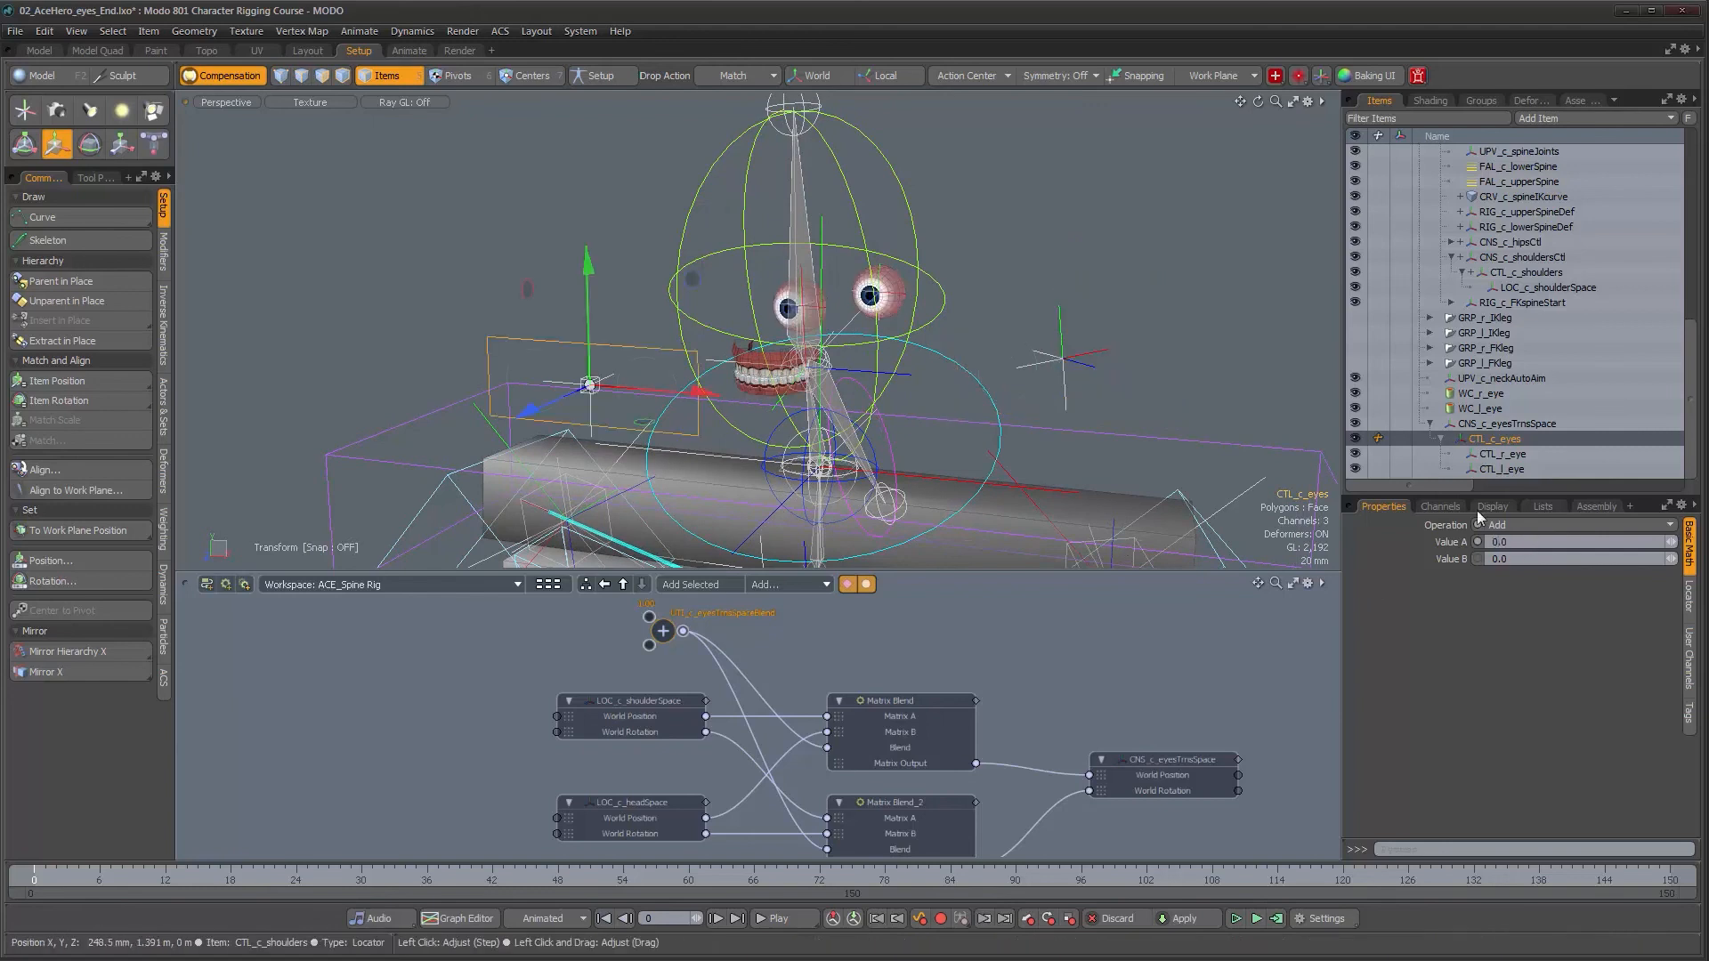
drag(698, 275, 921, 242)
key(ctrl+z)
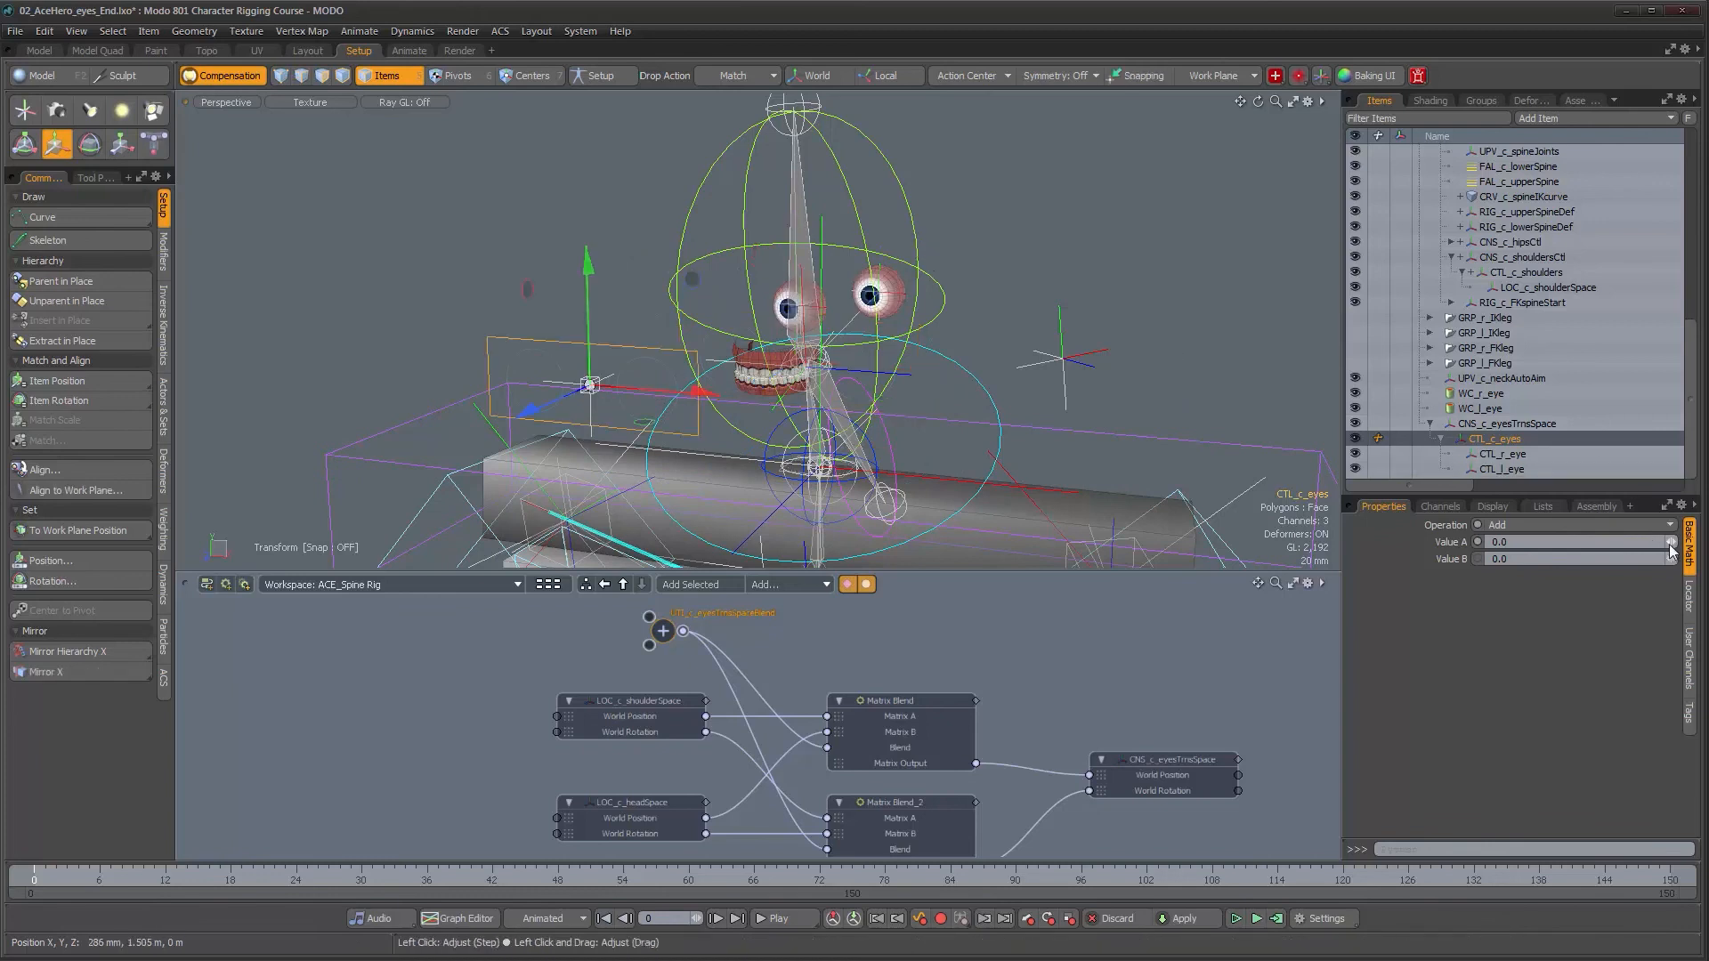
mouse_move(1671, 542)
mouse_down()
mouse_move(1700, 541)
mouse_move(1647, 542)
mouse_up()
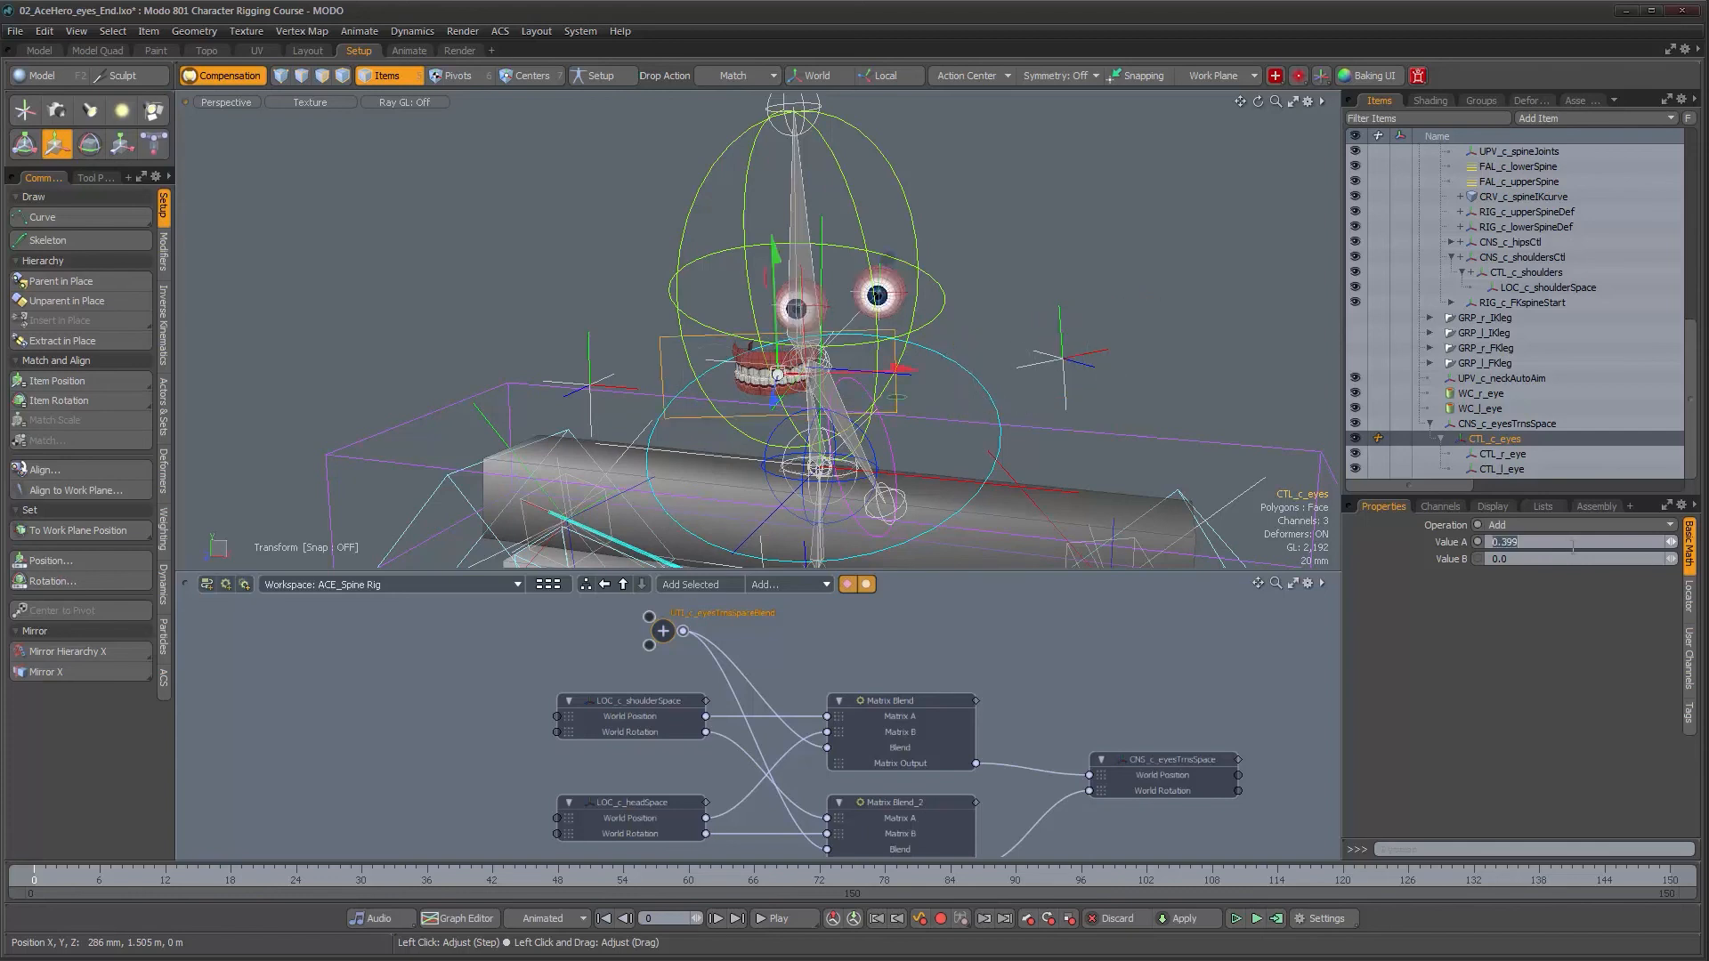
text(0)
key(Return)
- Set the Rotation X of CTL_c_head to 0°
alt+drag(872, 214, 935, 217)
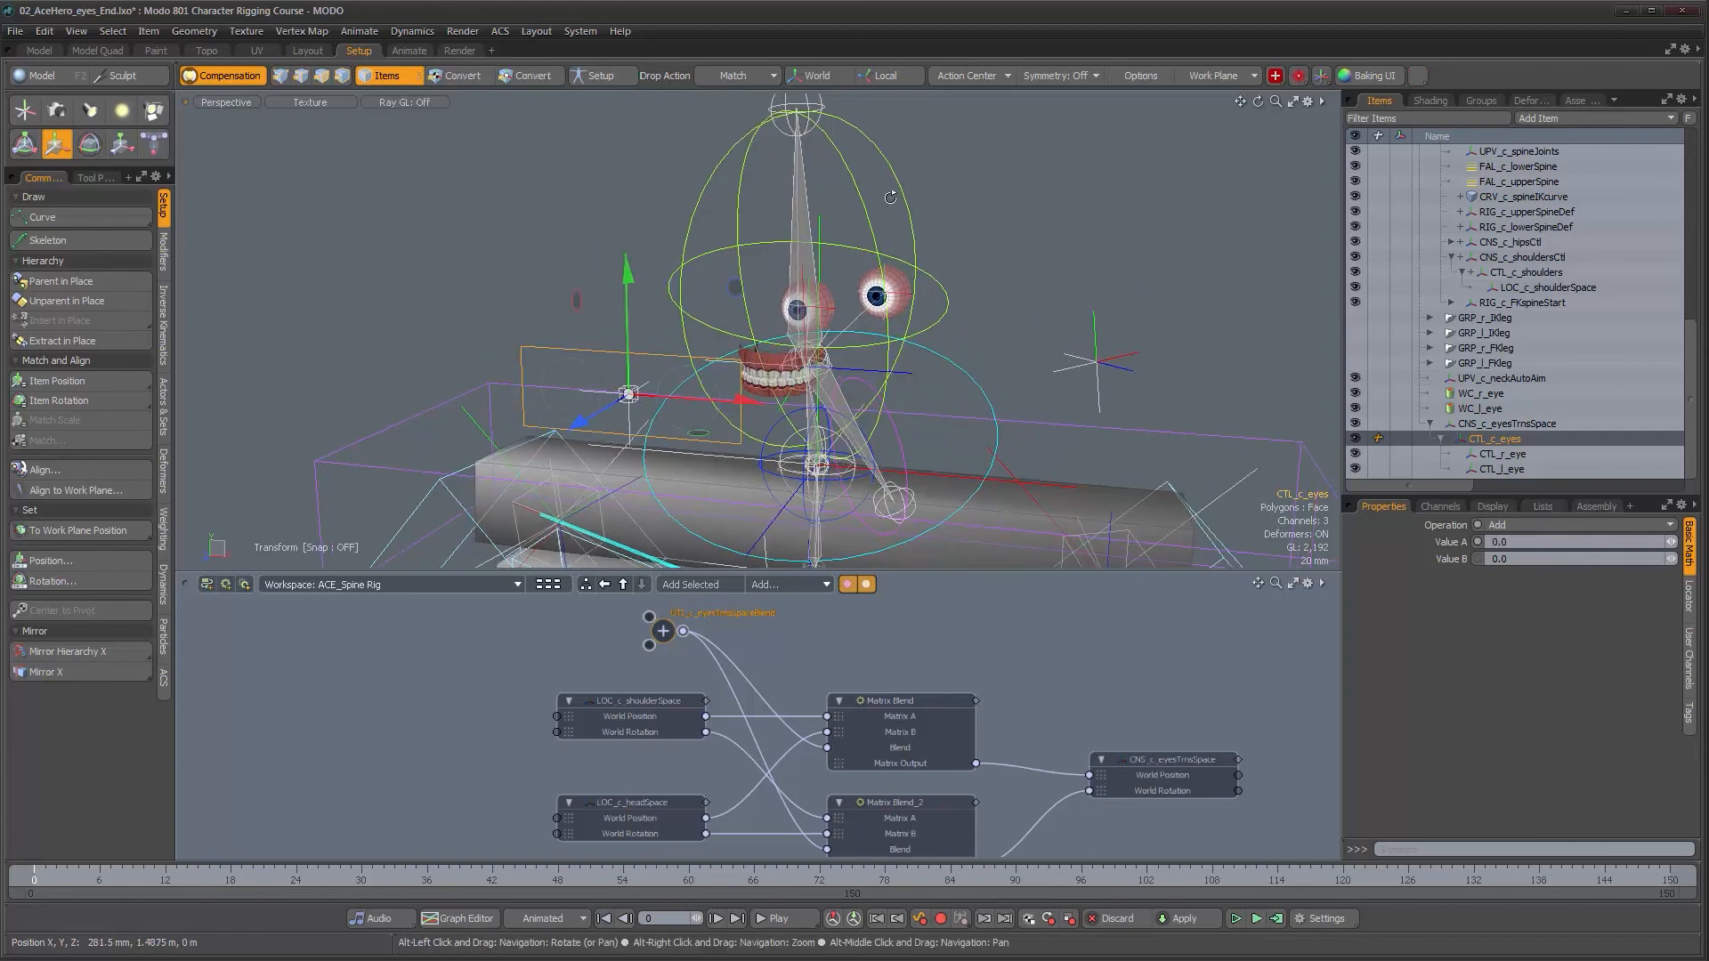
click(908, 211)
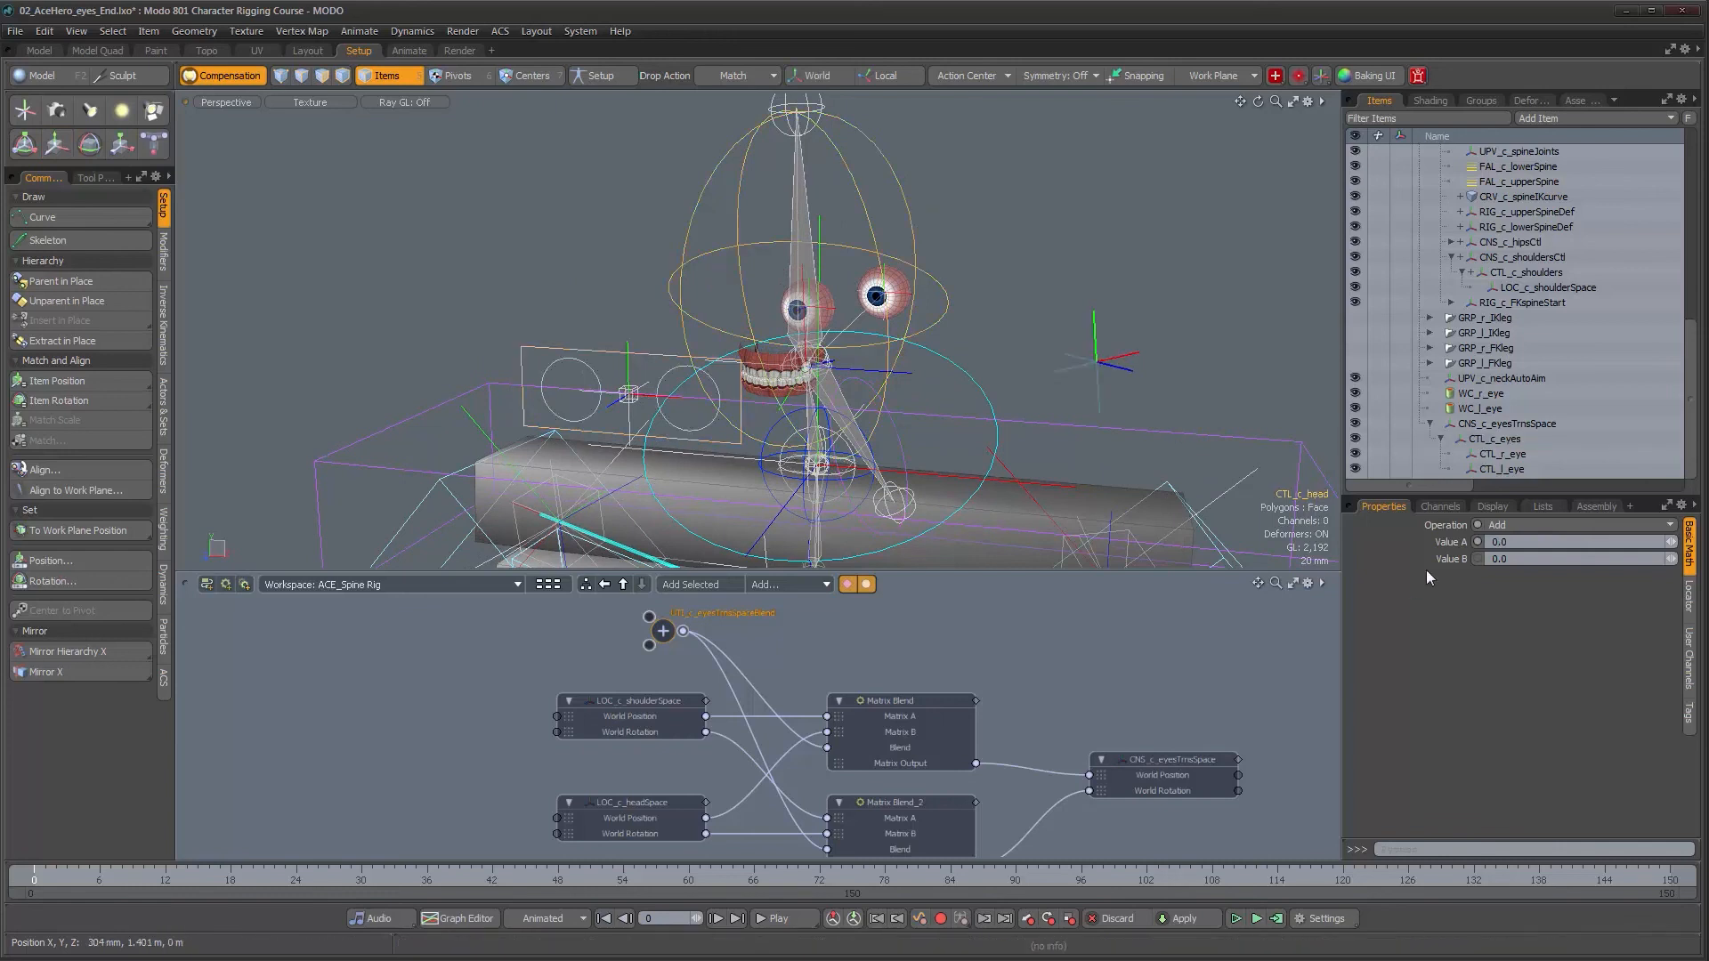
click(1688, 598)
click(1531, 605)
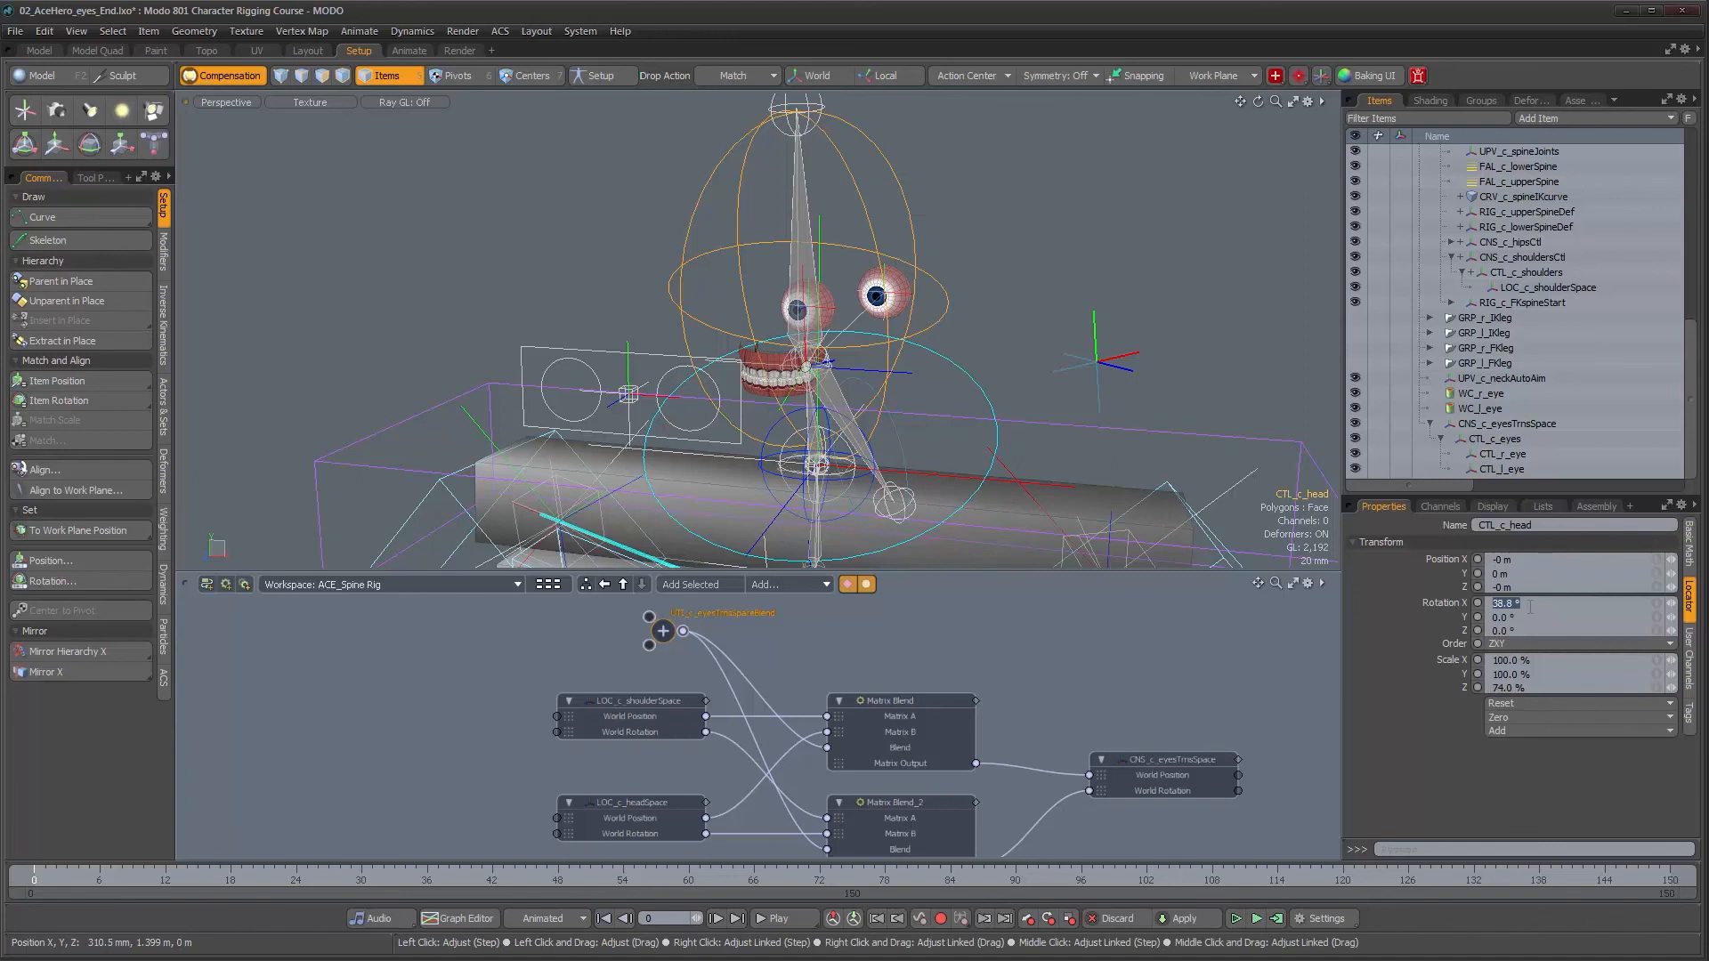
text(0)
key(Return)
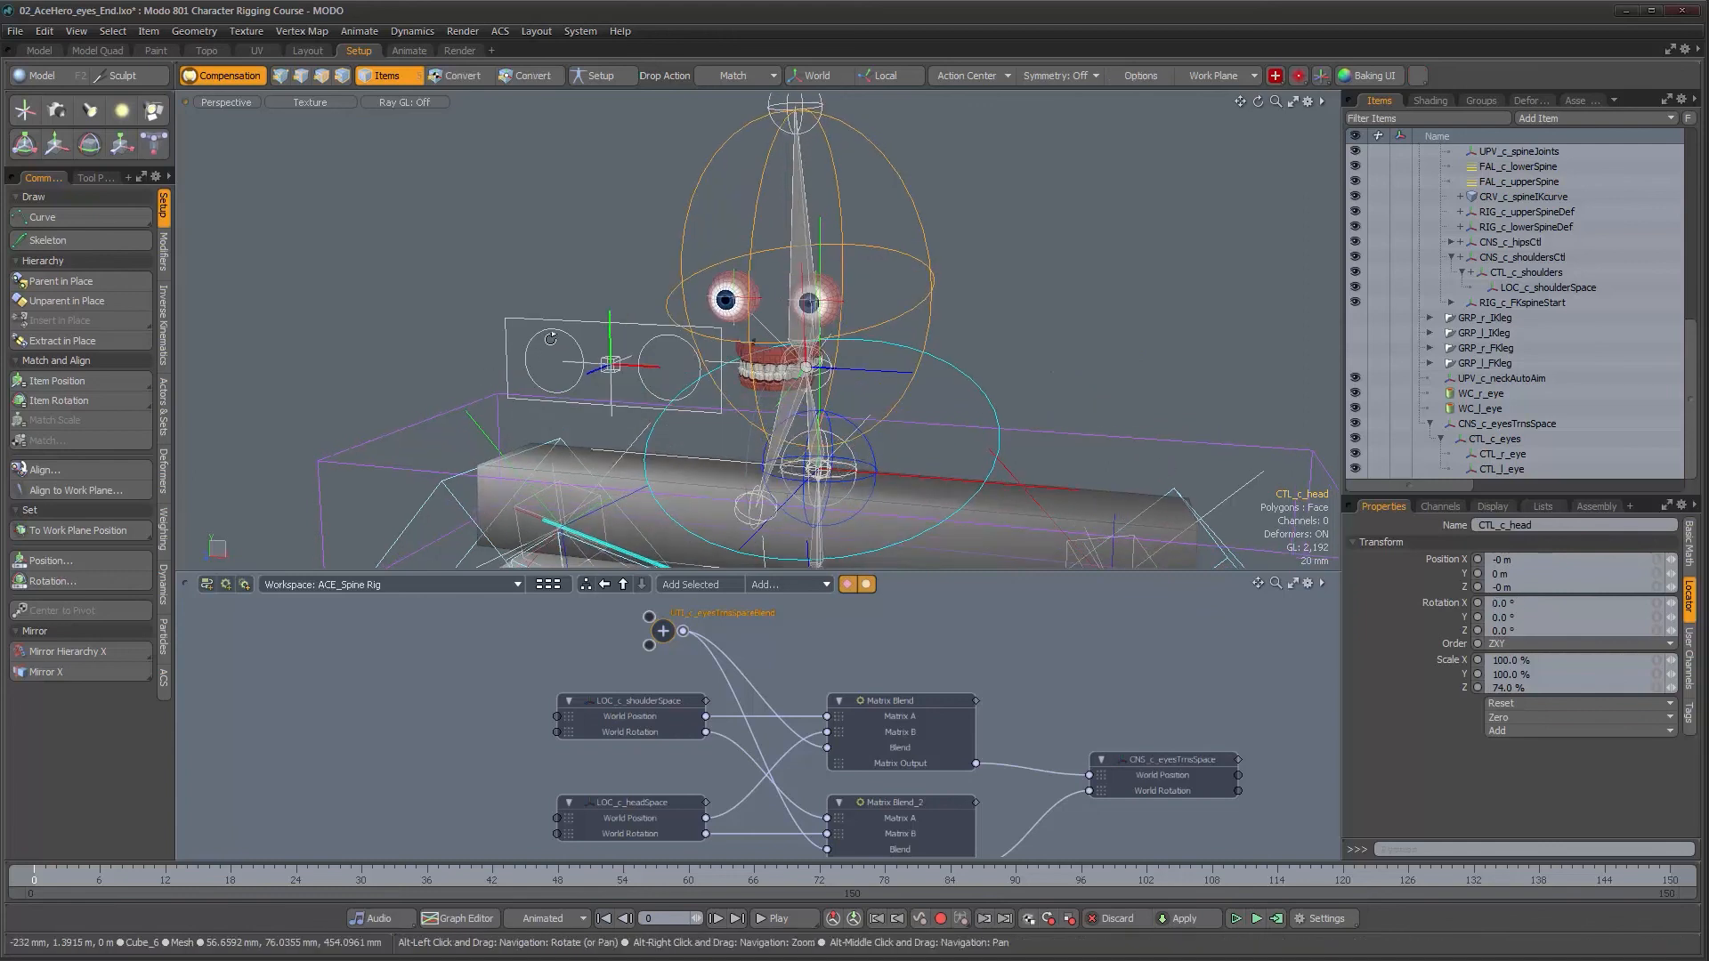
- Check the individual eye controls and zero the transforms of CTL_c_eyes
click(561, 333)
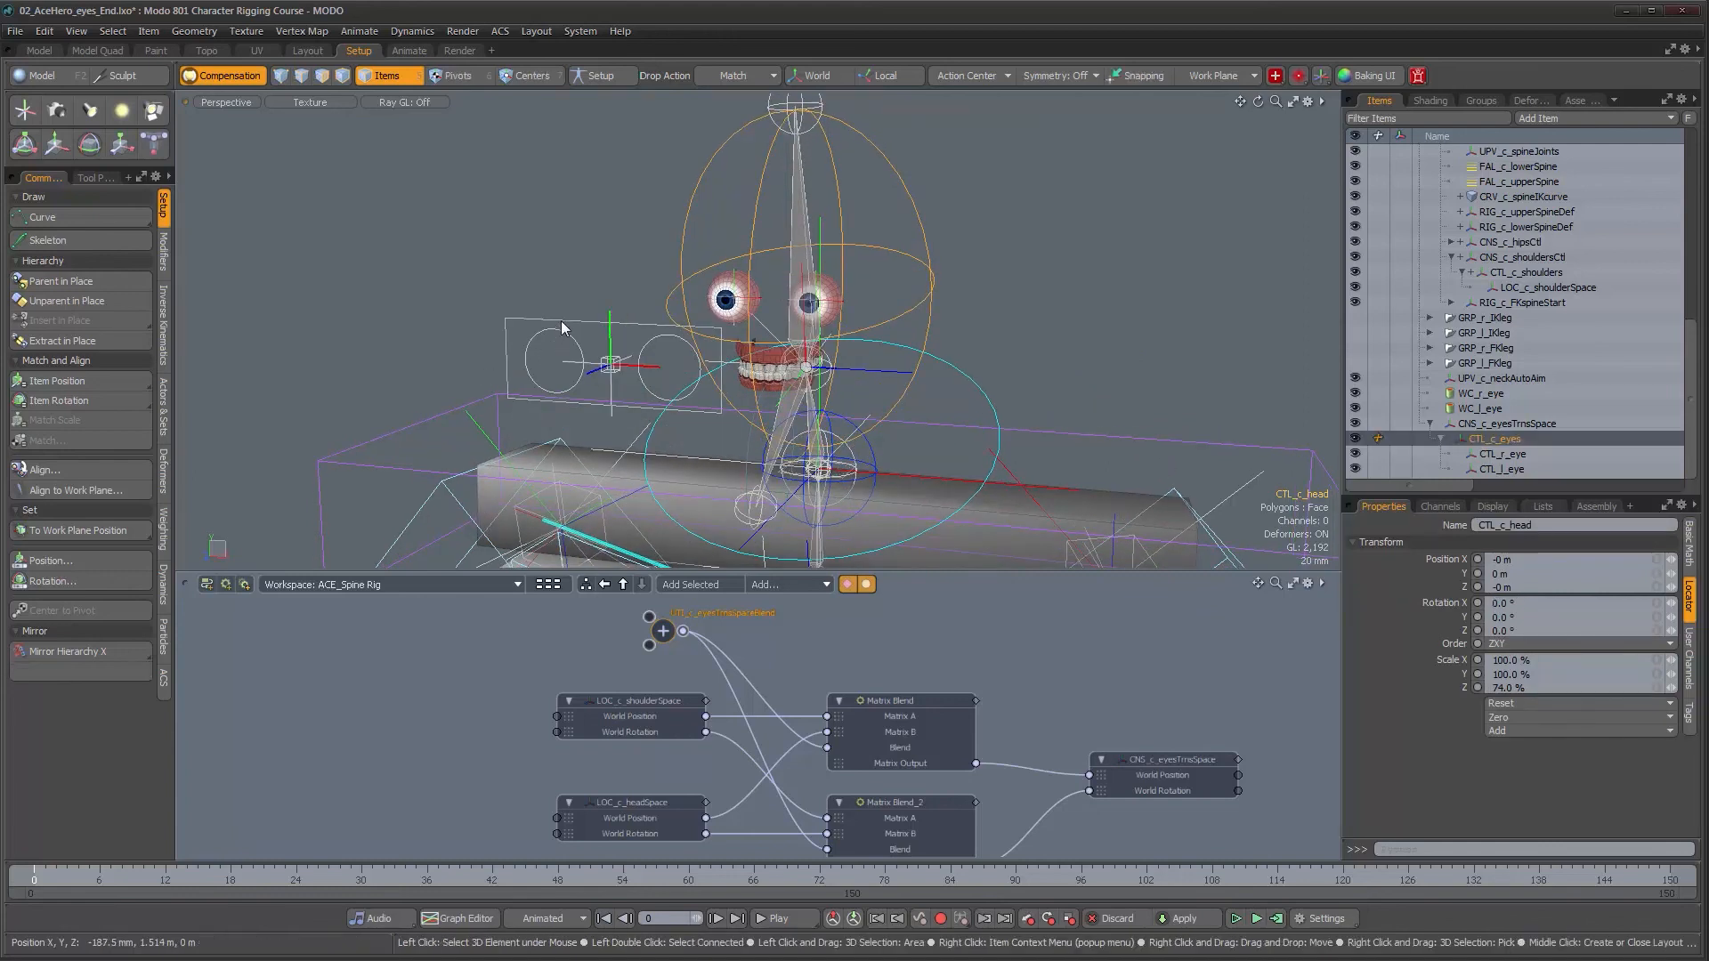
click(573, 354)
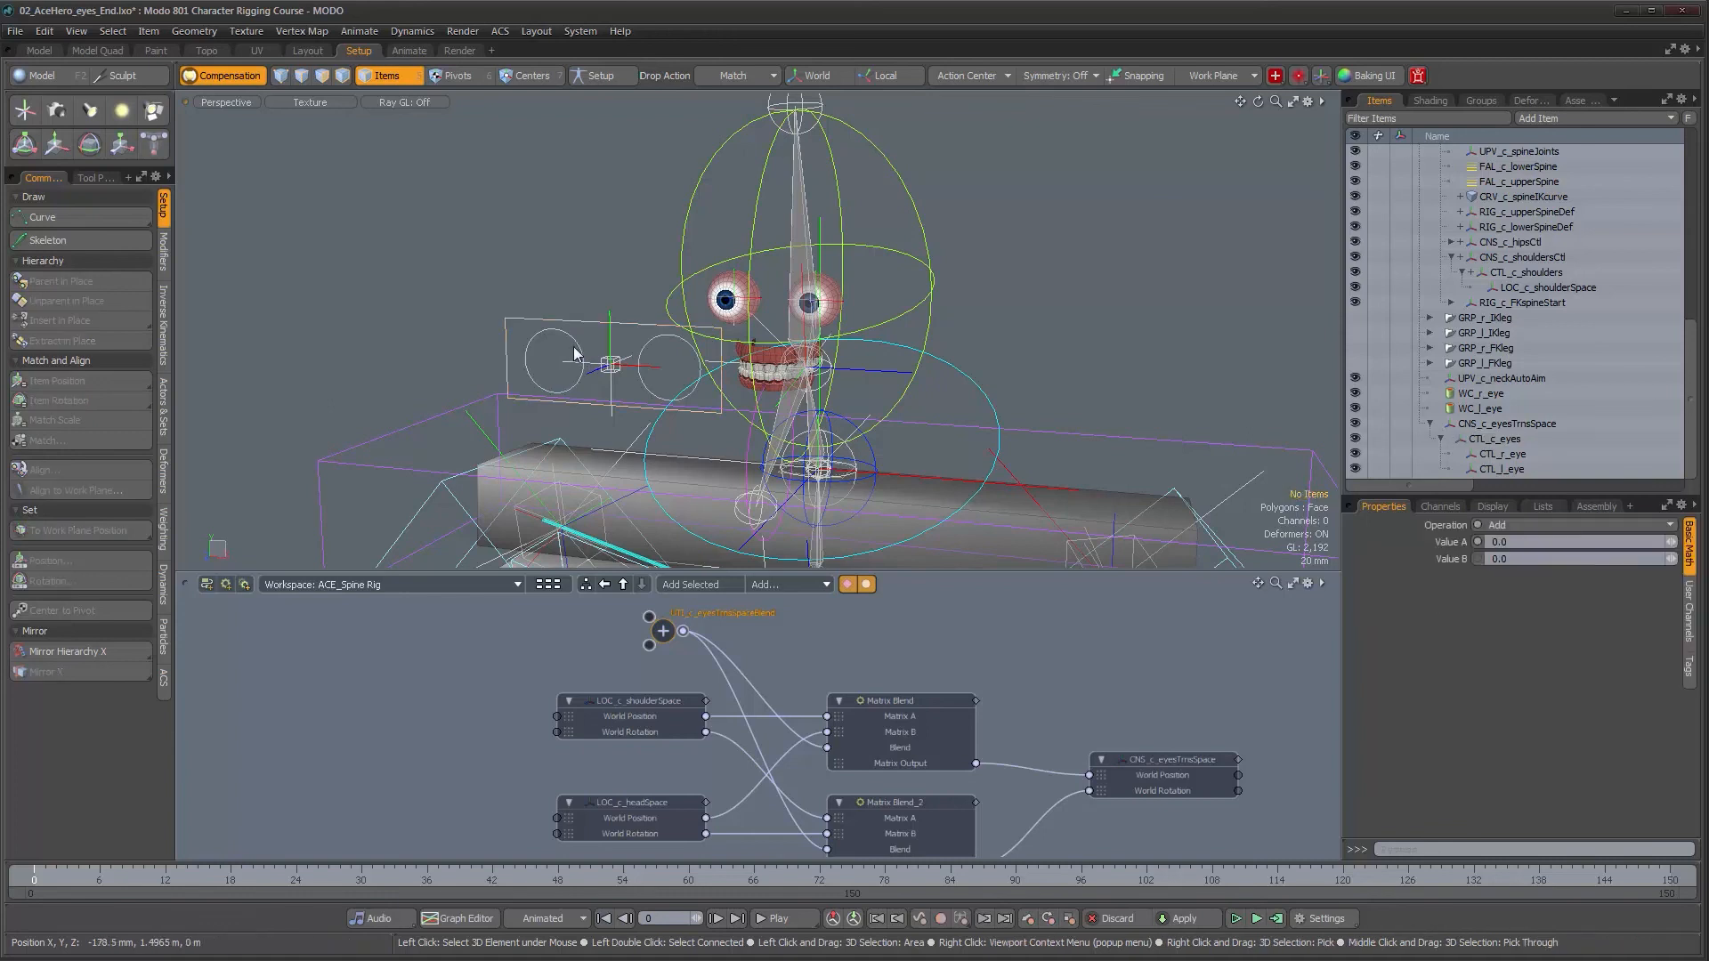
click(651, 349)
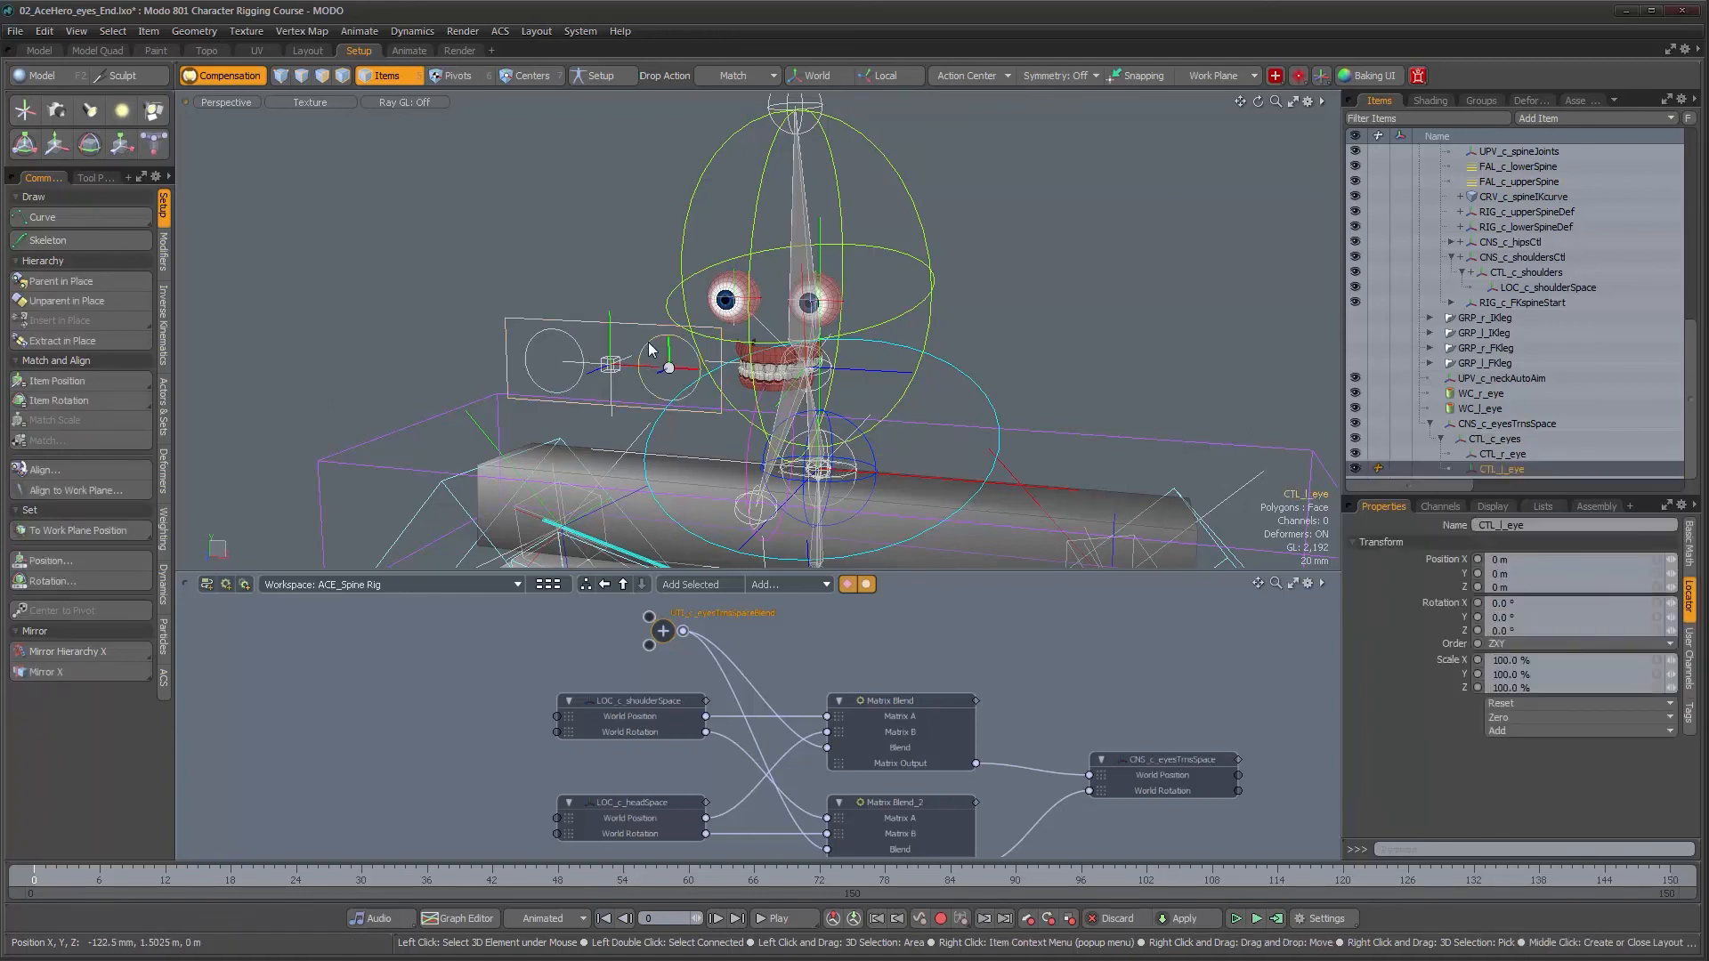
click(574, 347)
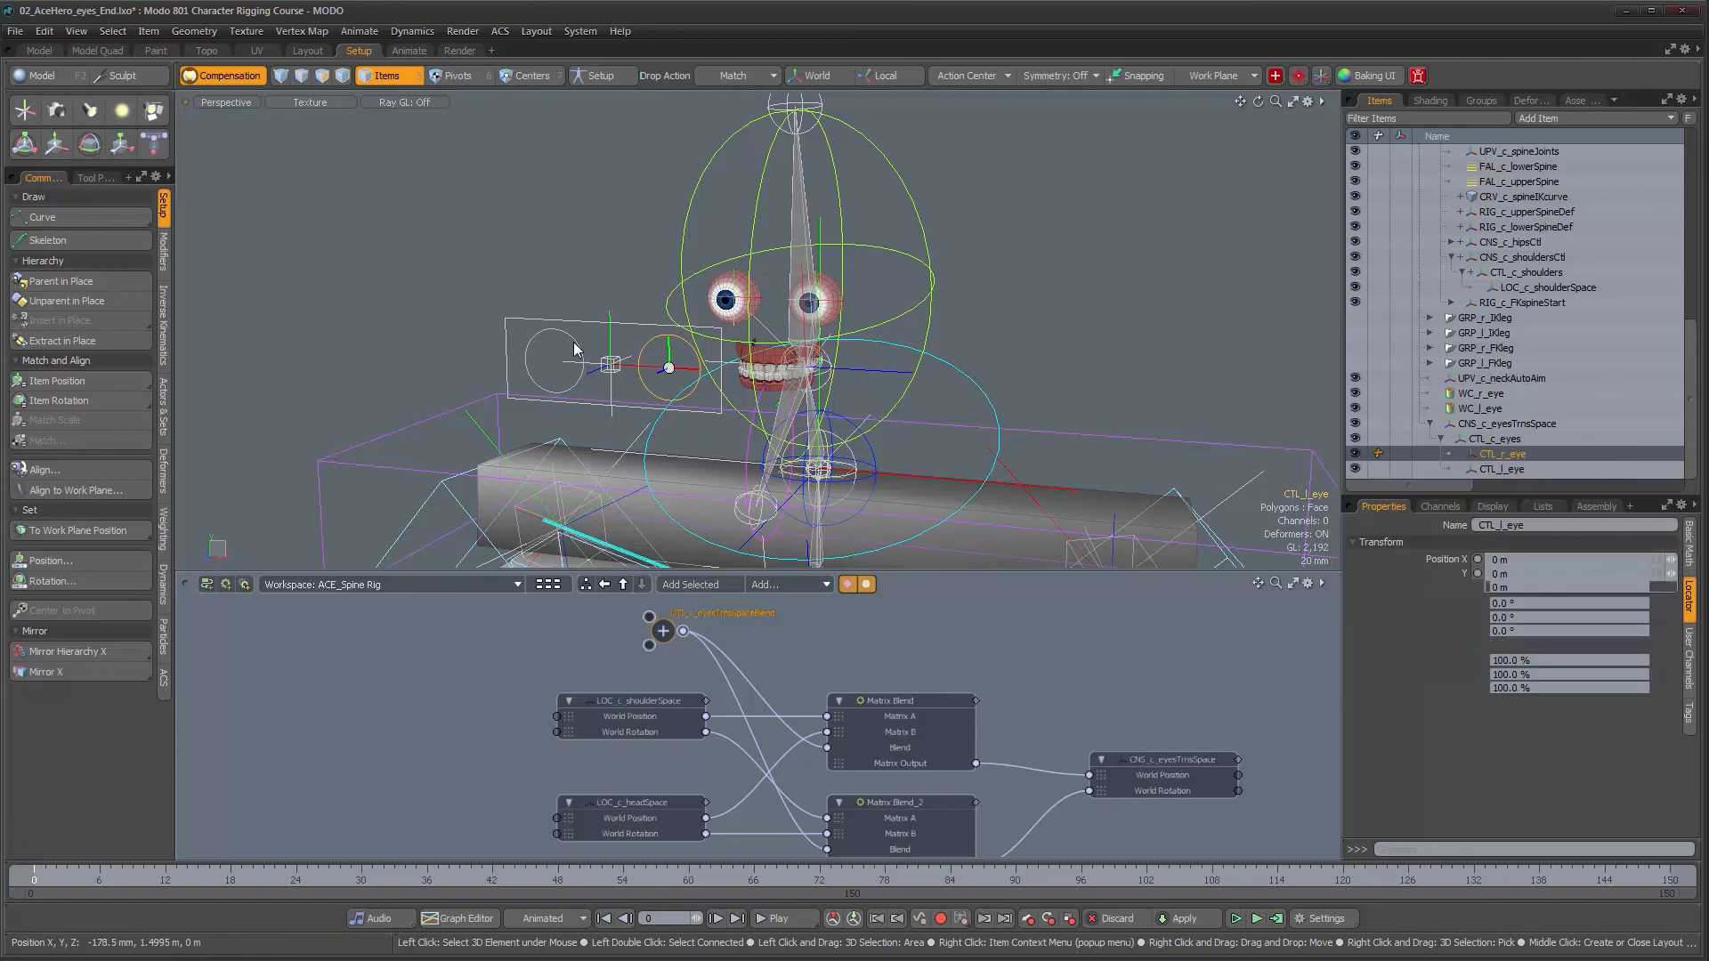
click(583, 324)
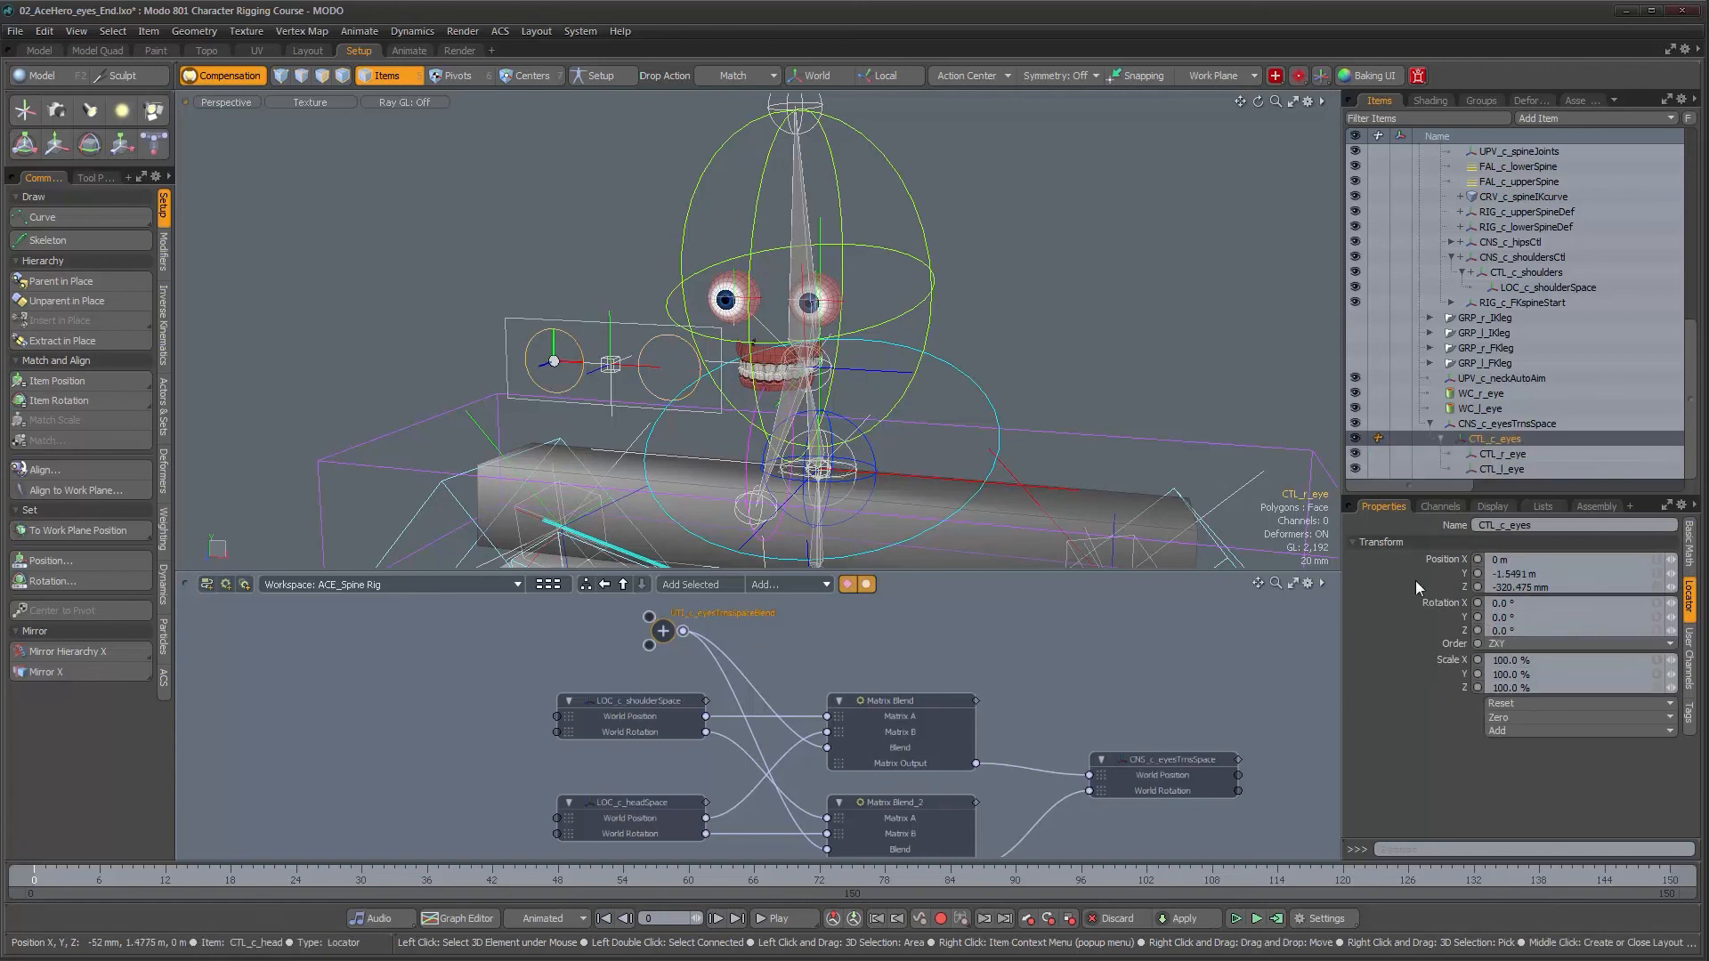
alt+drag(705, 327, 654, 327)
click(1581, 717)
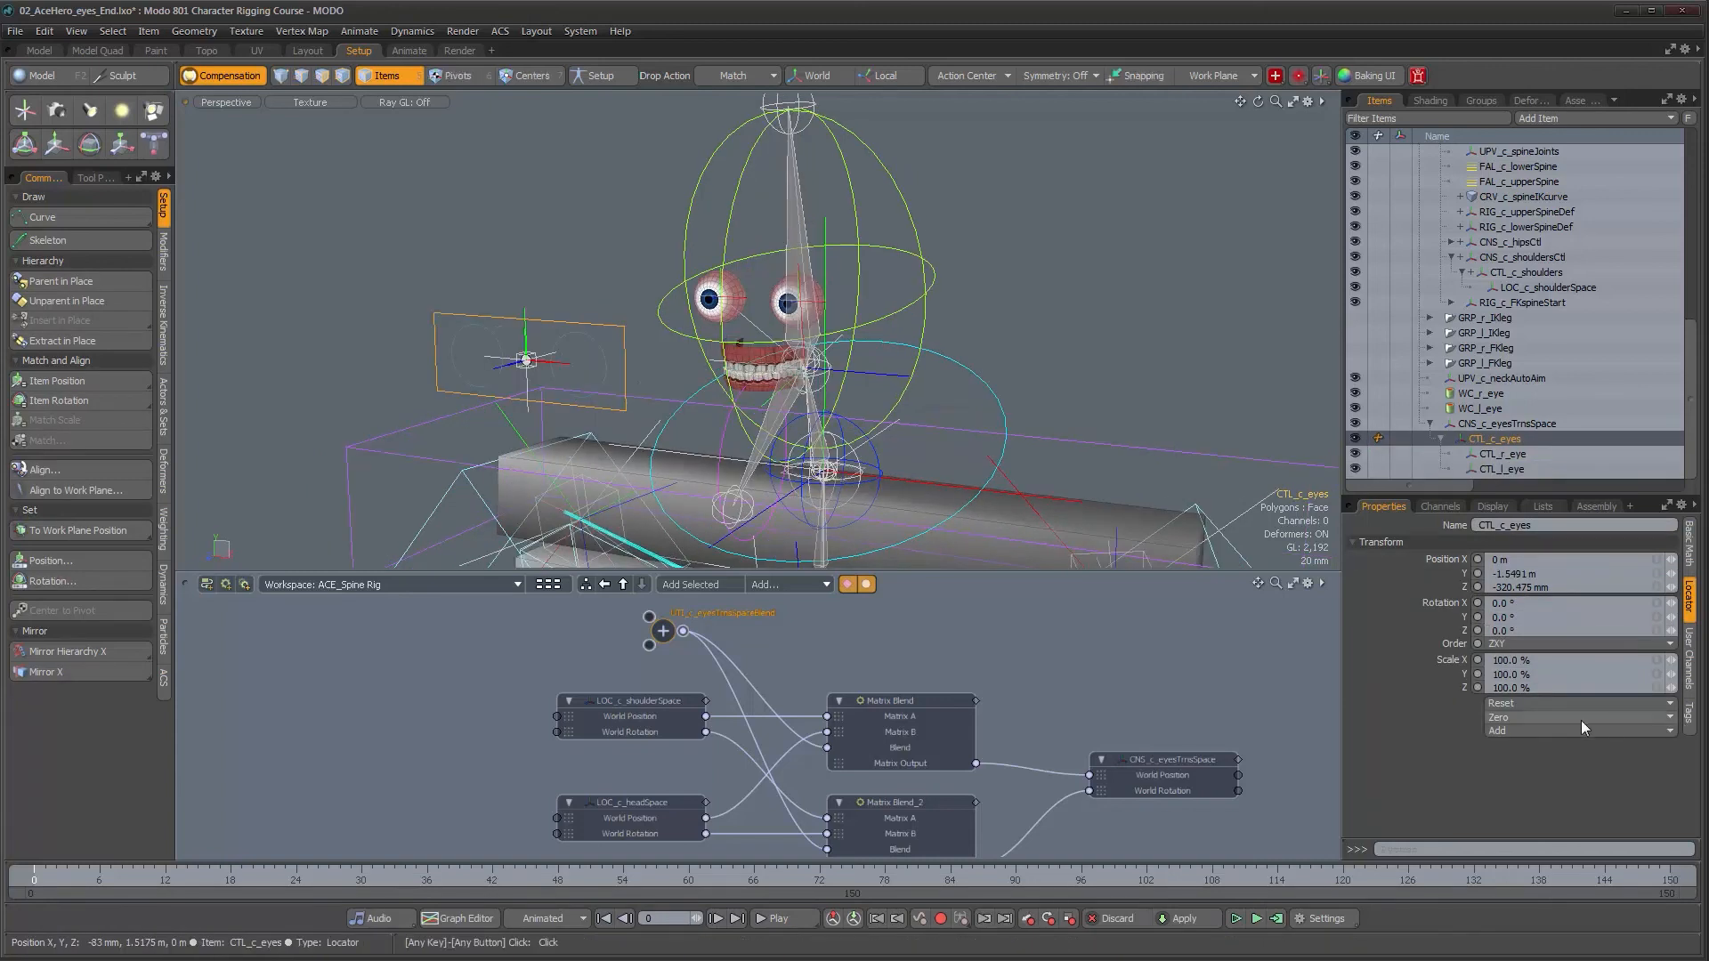
click(1582, 721)
- Review the eye rig's node connections in the schematic and select the first Matrix Blend node
alt+drag(708, 365, 676, 418)
alt+drag(1029, 724, 1411, 801)
alt+drag(477, 764, 882, 722)
alt+drag(1021, 737, 741, 724)
alt+drag(1175, 735, 752, 734)
alt+right_drag(966, 737, 955, 737)
alt+drag(956, 737, 743, 728)
click(811, 676)
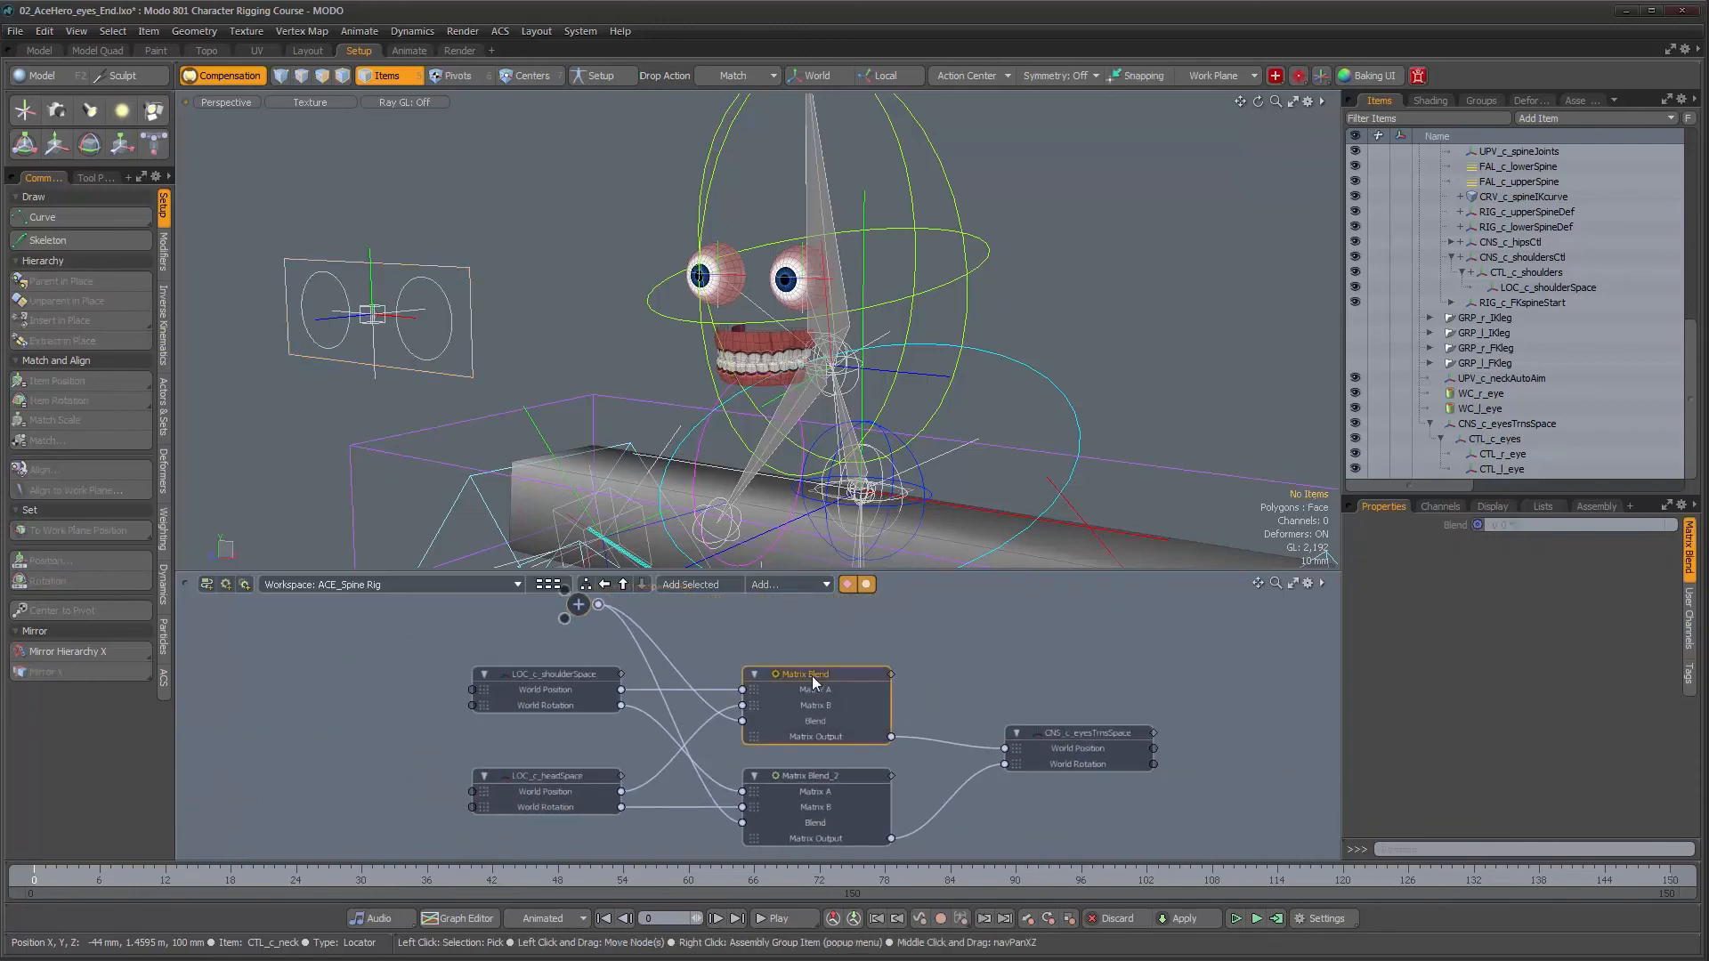
- Rename the first Matrix Blend node MTBLN_eyesCtlPos and the second one MTBLN_eyesCtlRot
double_click(814, 676)
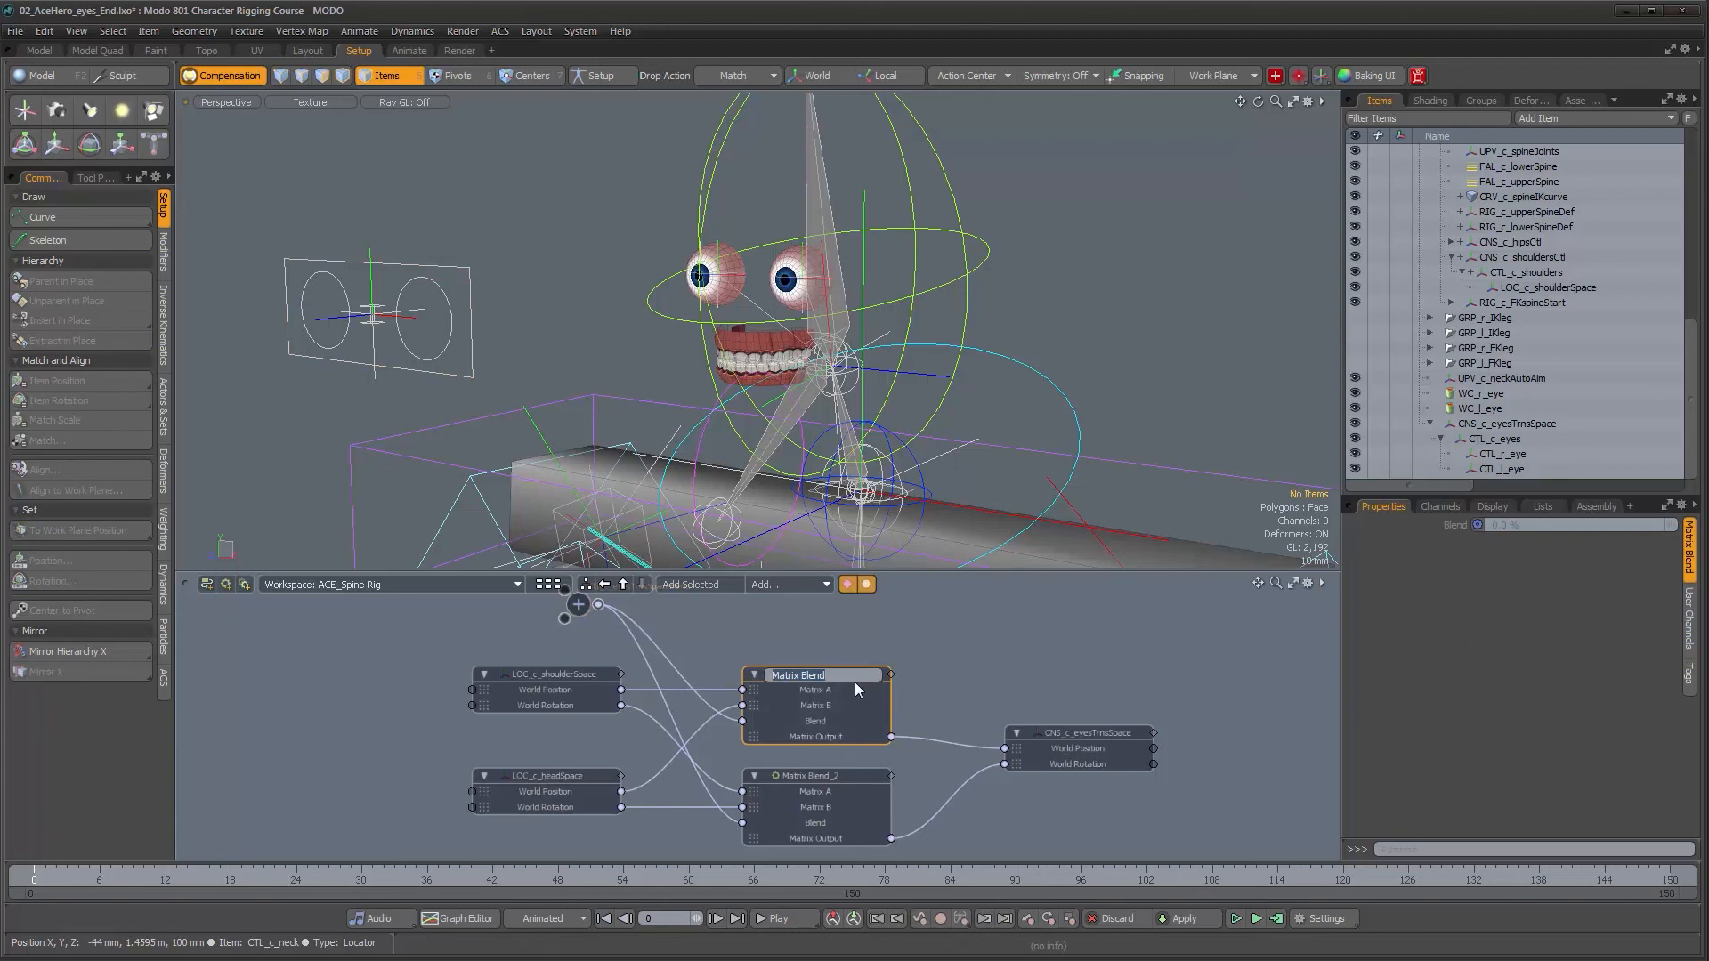
text(MTBLN_eyesCtlPo)
text(sCtlPos)
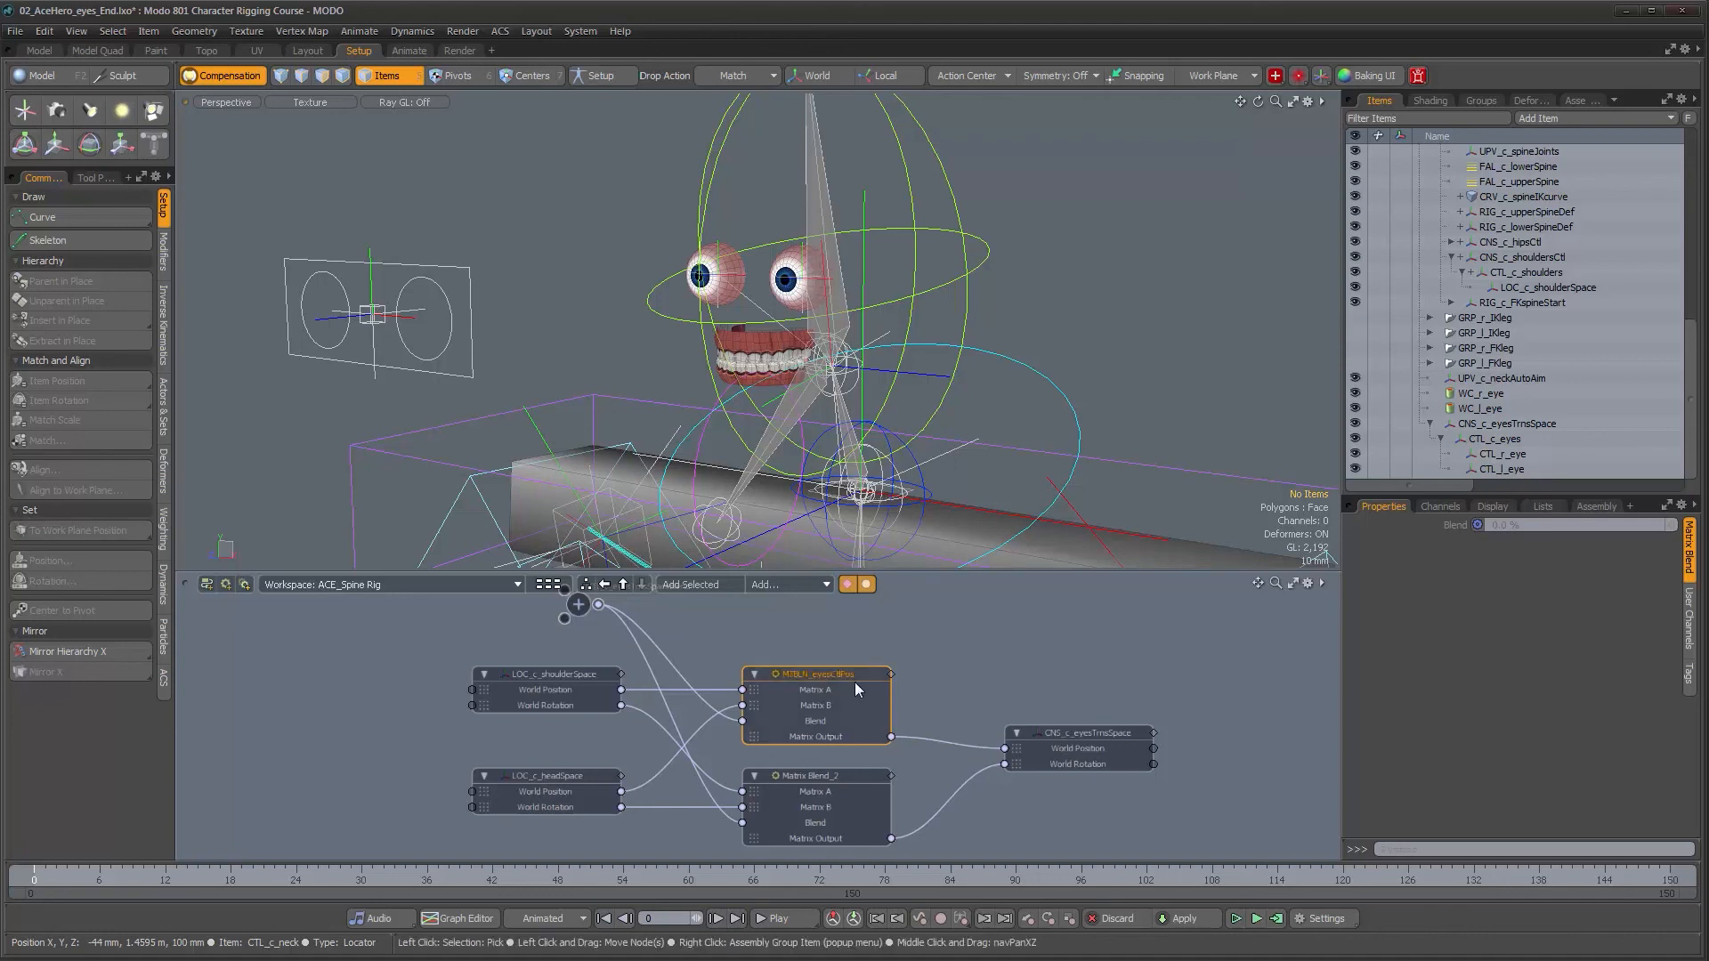
click(815, 782)
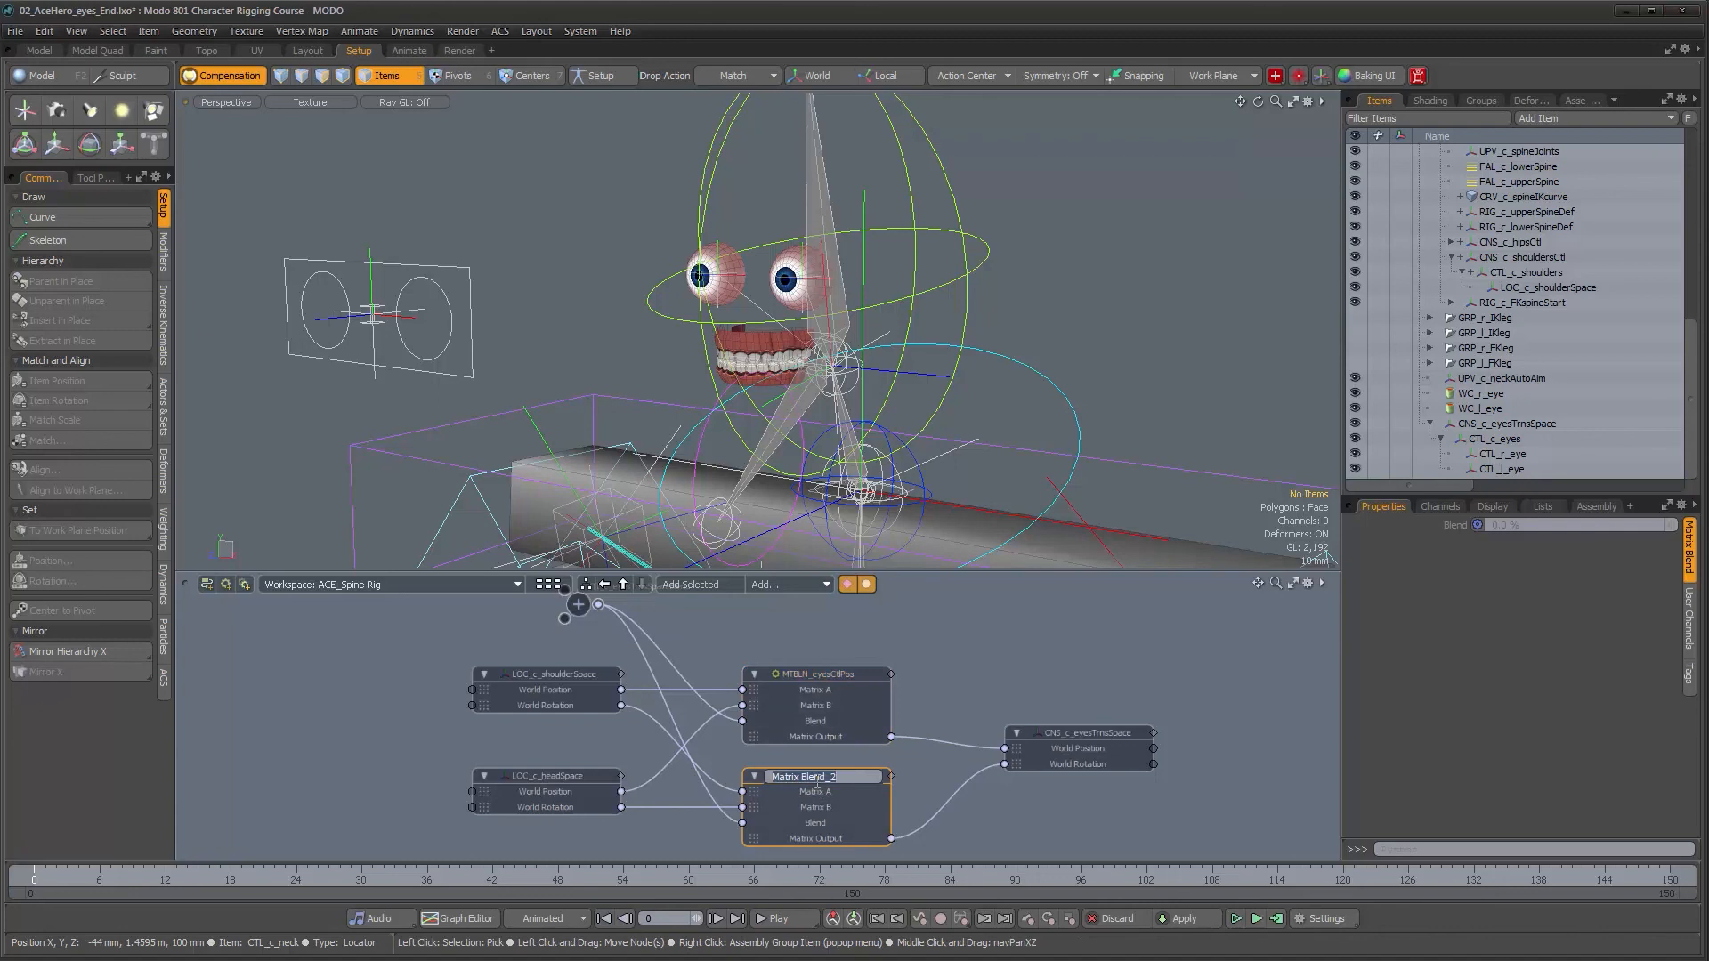
double_click(867, 780)
text(MTBLN_eyesCtlRot)
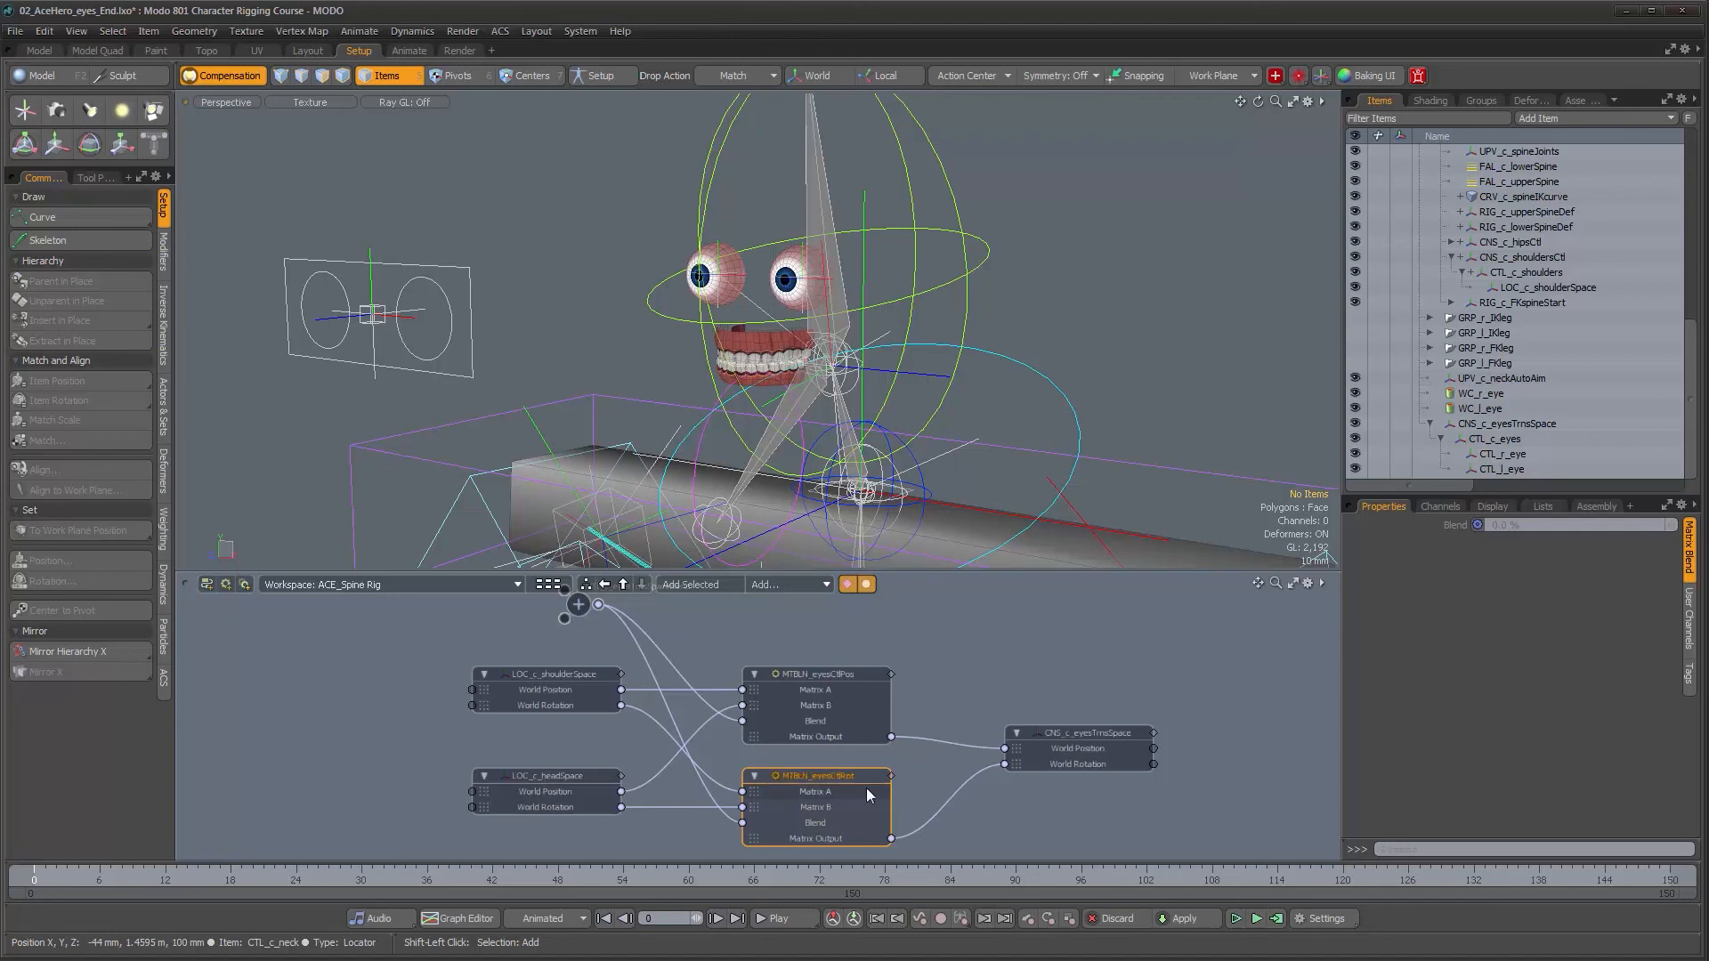
- Review the eye deformer nodes in the schematic, the deformer list and the rig's item hierarchy for naming and organization
alt+drag(477, 741, 1388, 756)
alt+right_drag(866, 744, 894, 739)
alt+drag(884, 672, 887, 673)
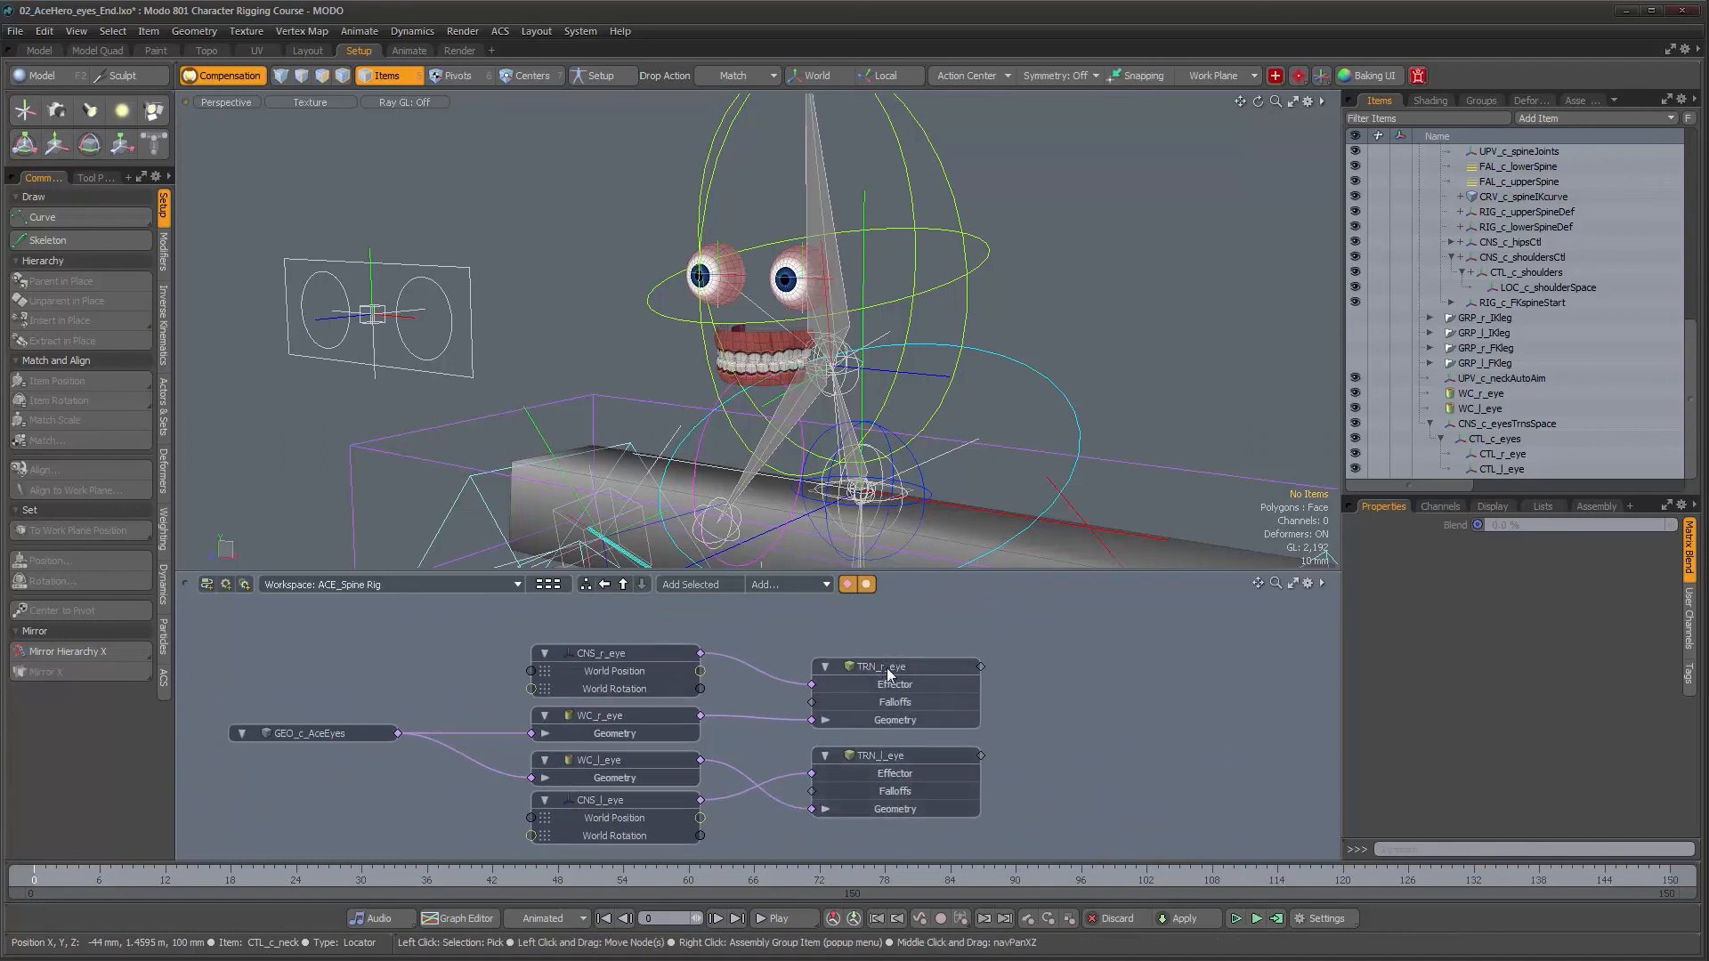
click(1533, 100)
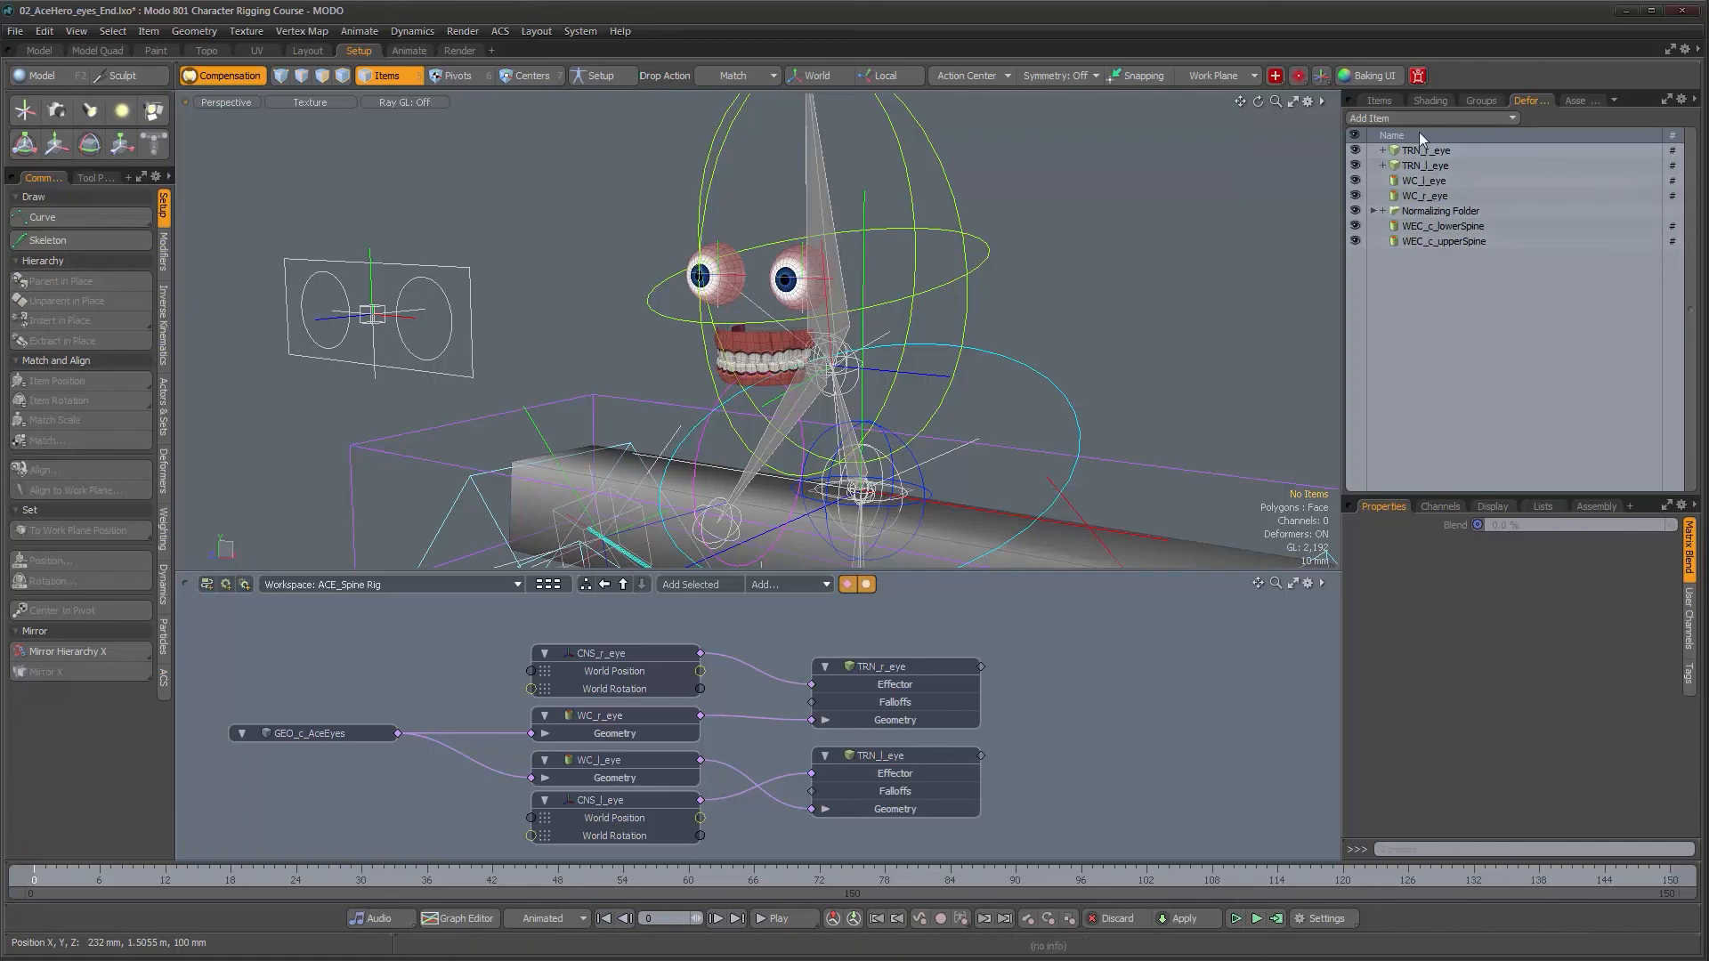
click(1379, 100)
alt+drag(616, 403, 729, 461)
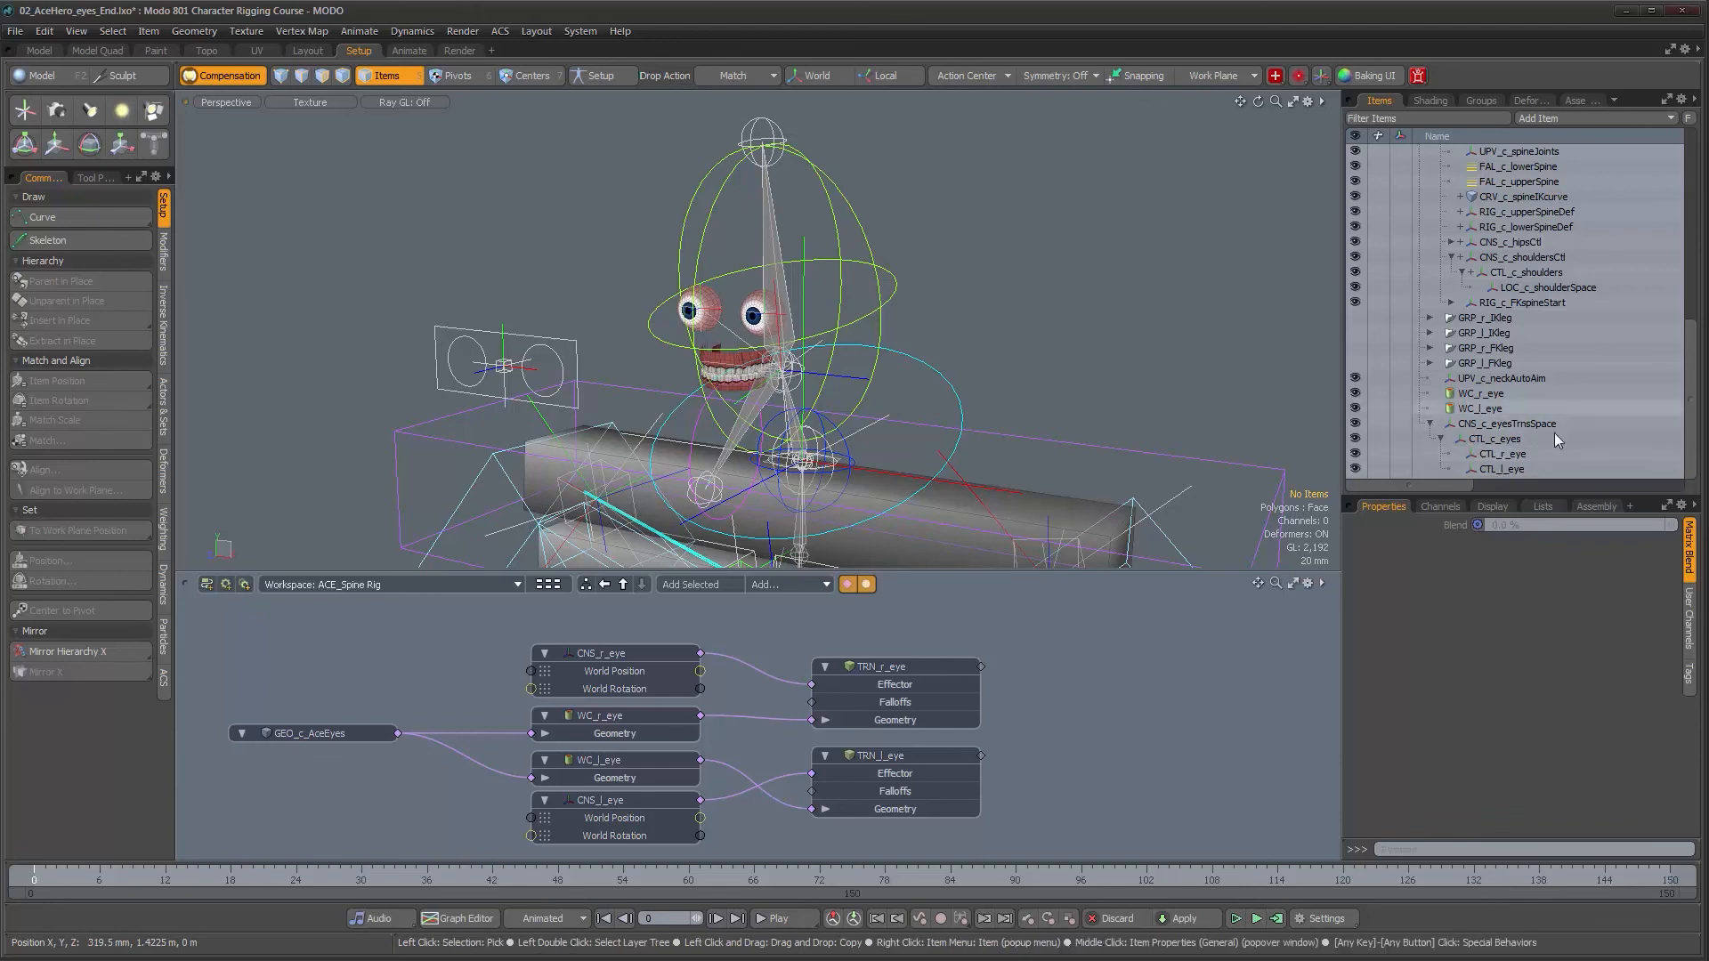
alt+drag(1006, 398, 912, 389)
scroll(1612, 390, up, 5)
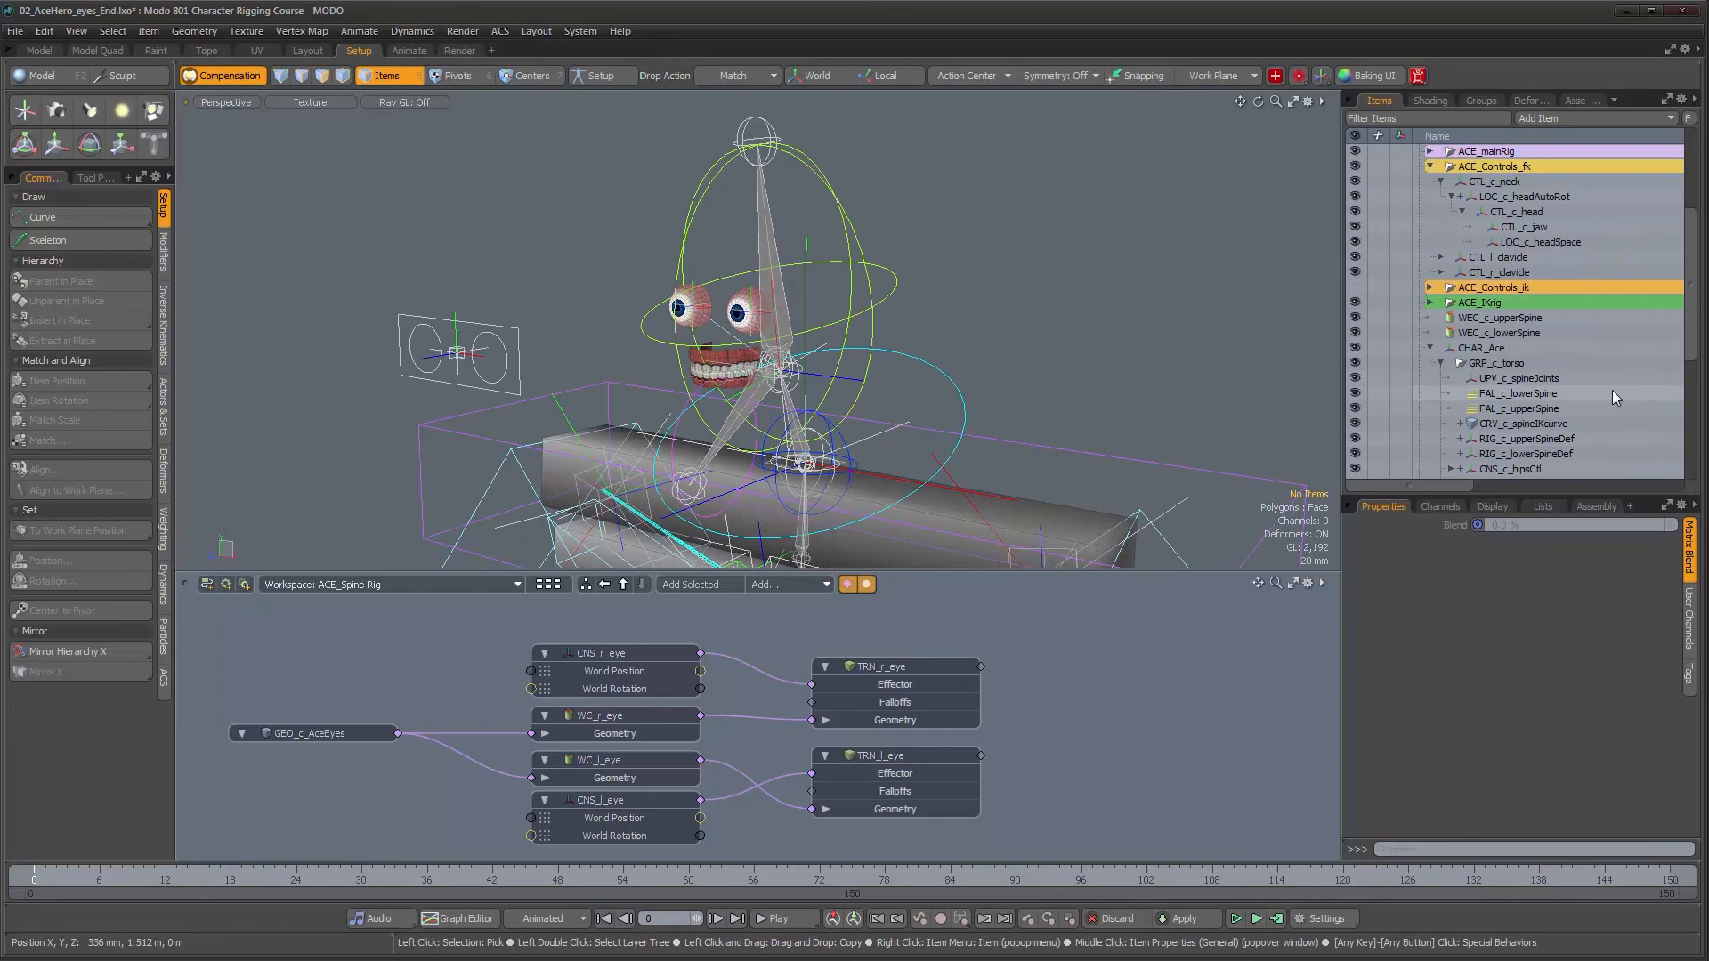
scroll(1611, 391, up, 4)
scroll(1612, 389, down, 3)
scroll(1611, 390, up, 3)
alt+drag(868, 397, 885, 398)
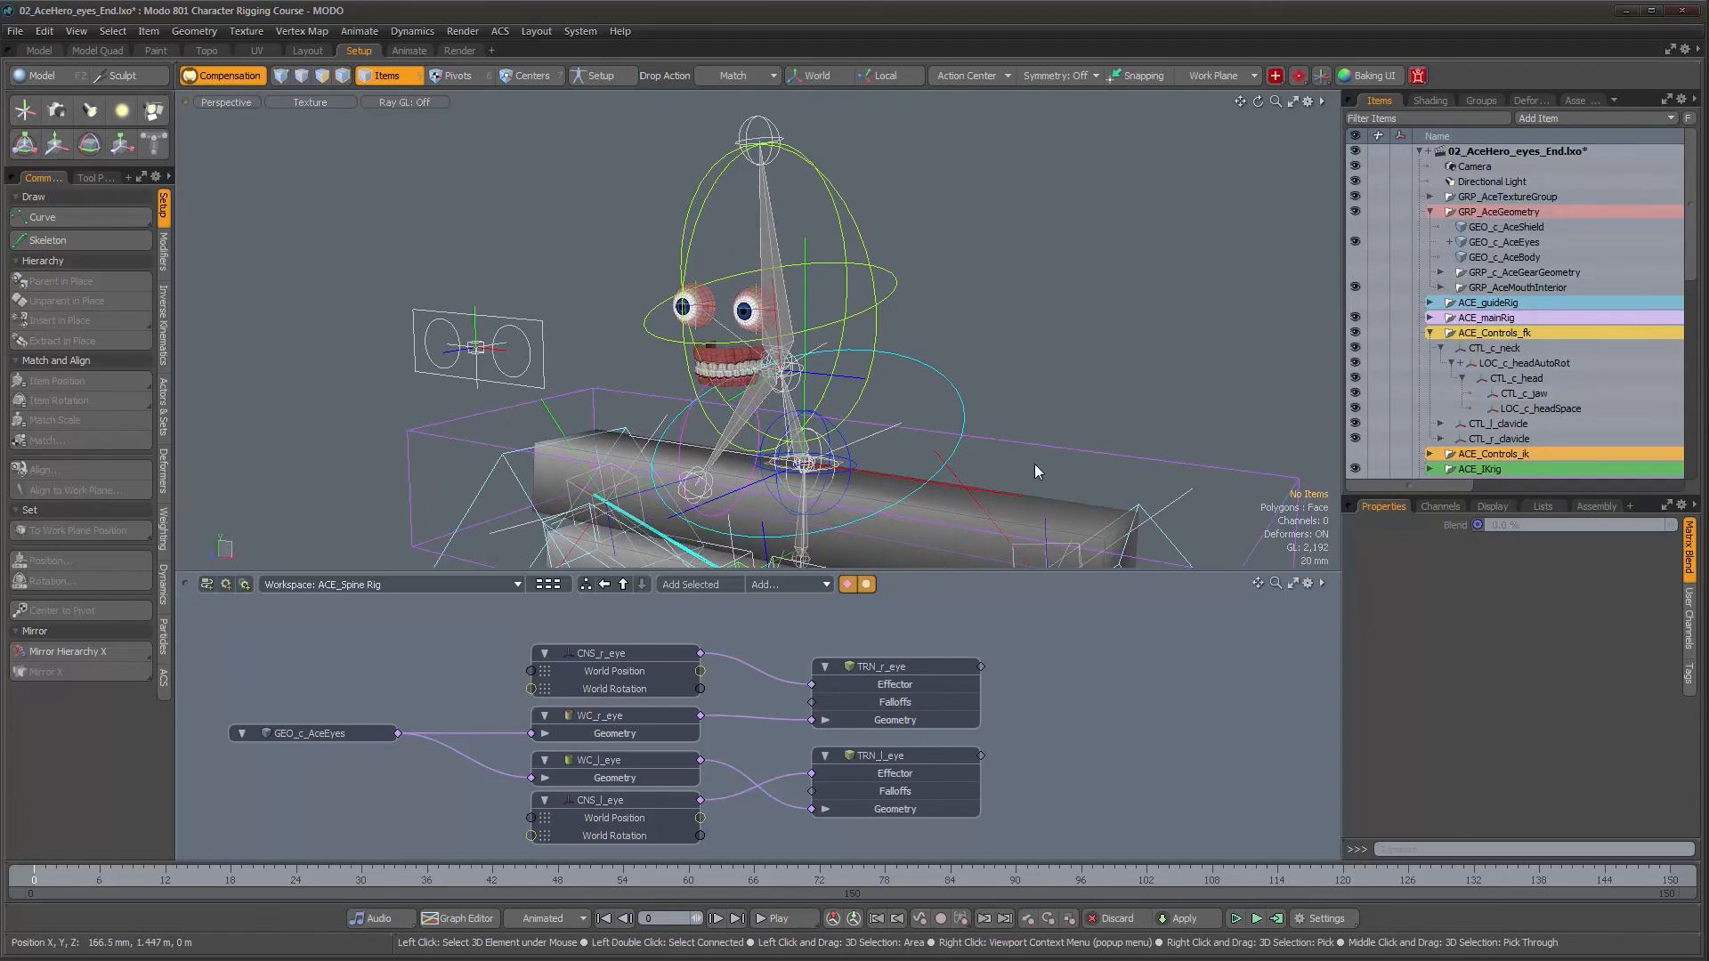